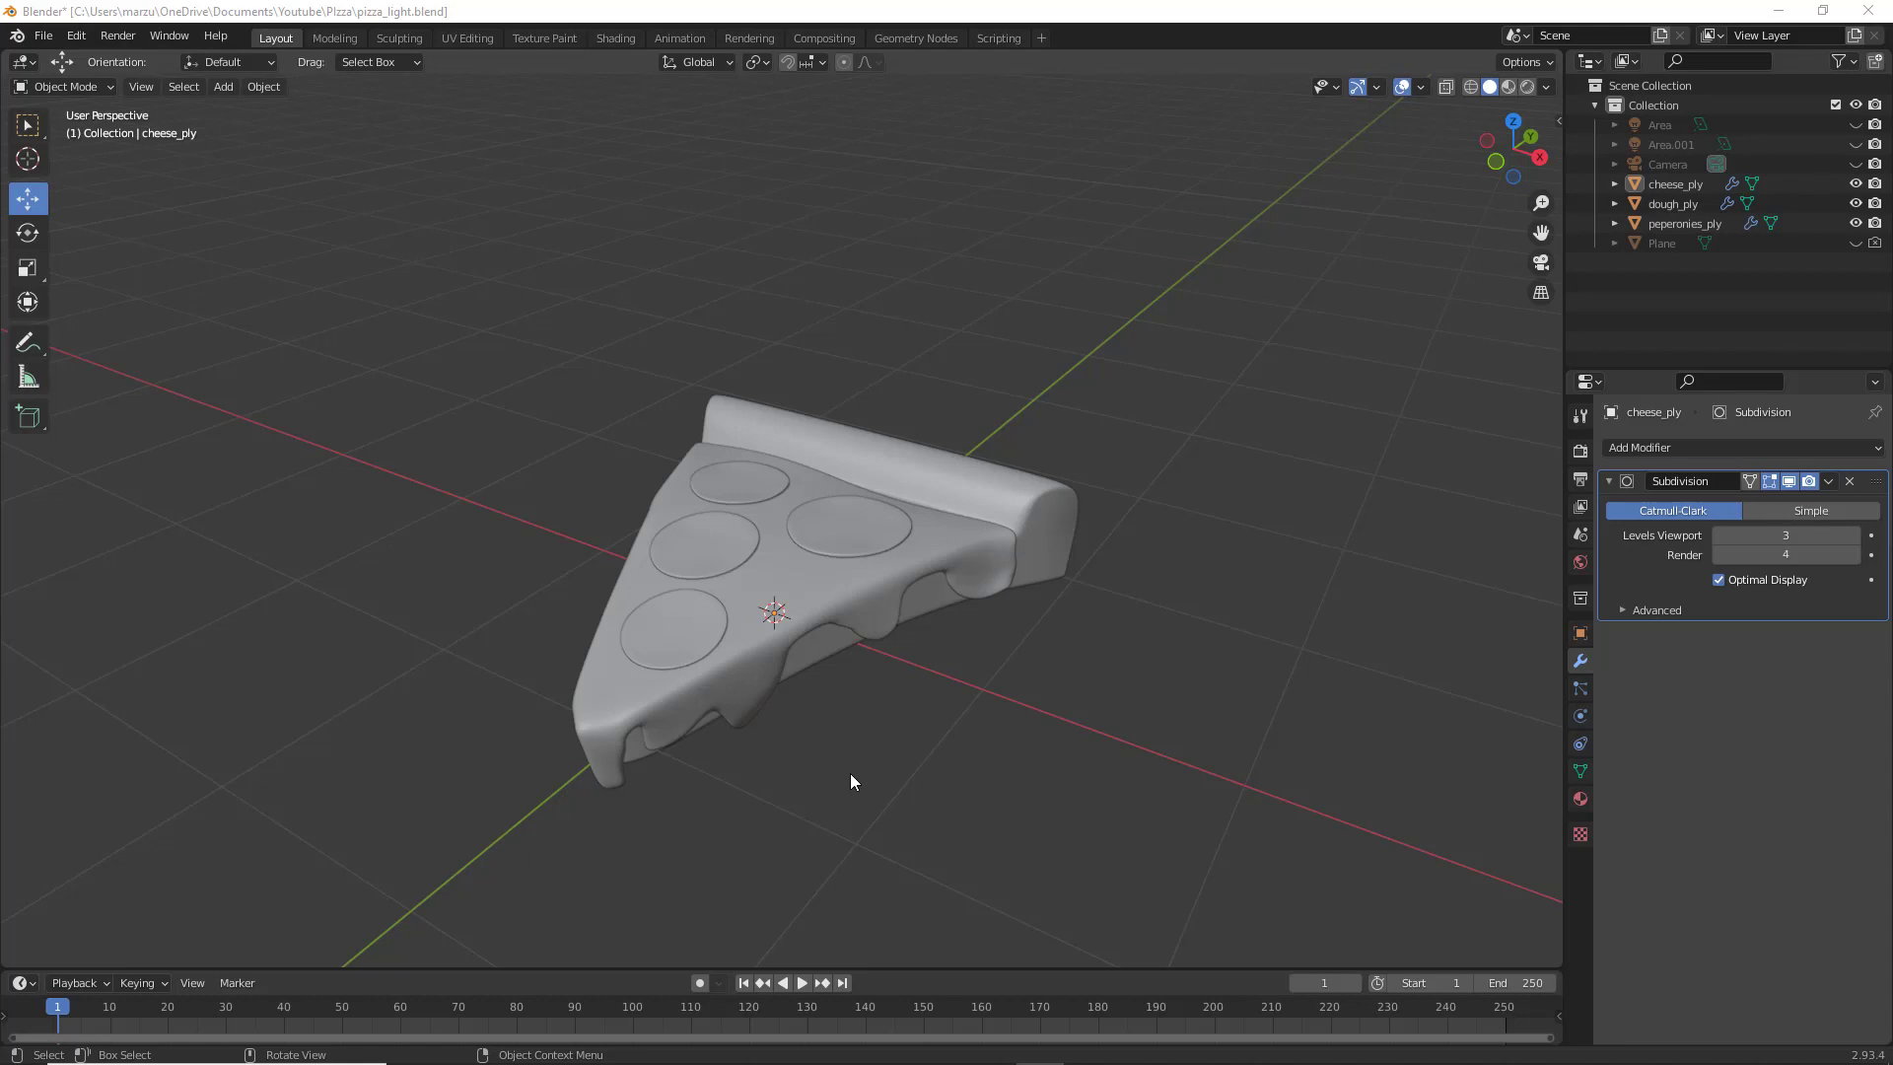
middle_drag(875, 769, 913, 791)
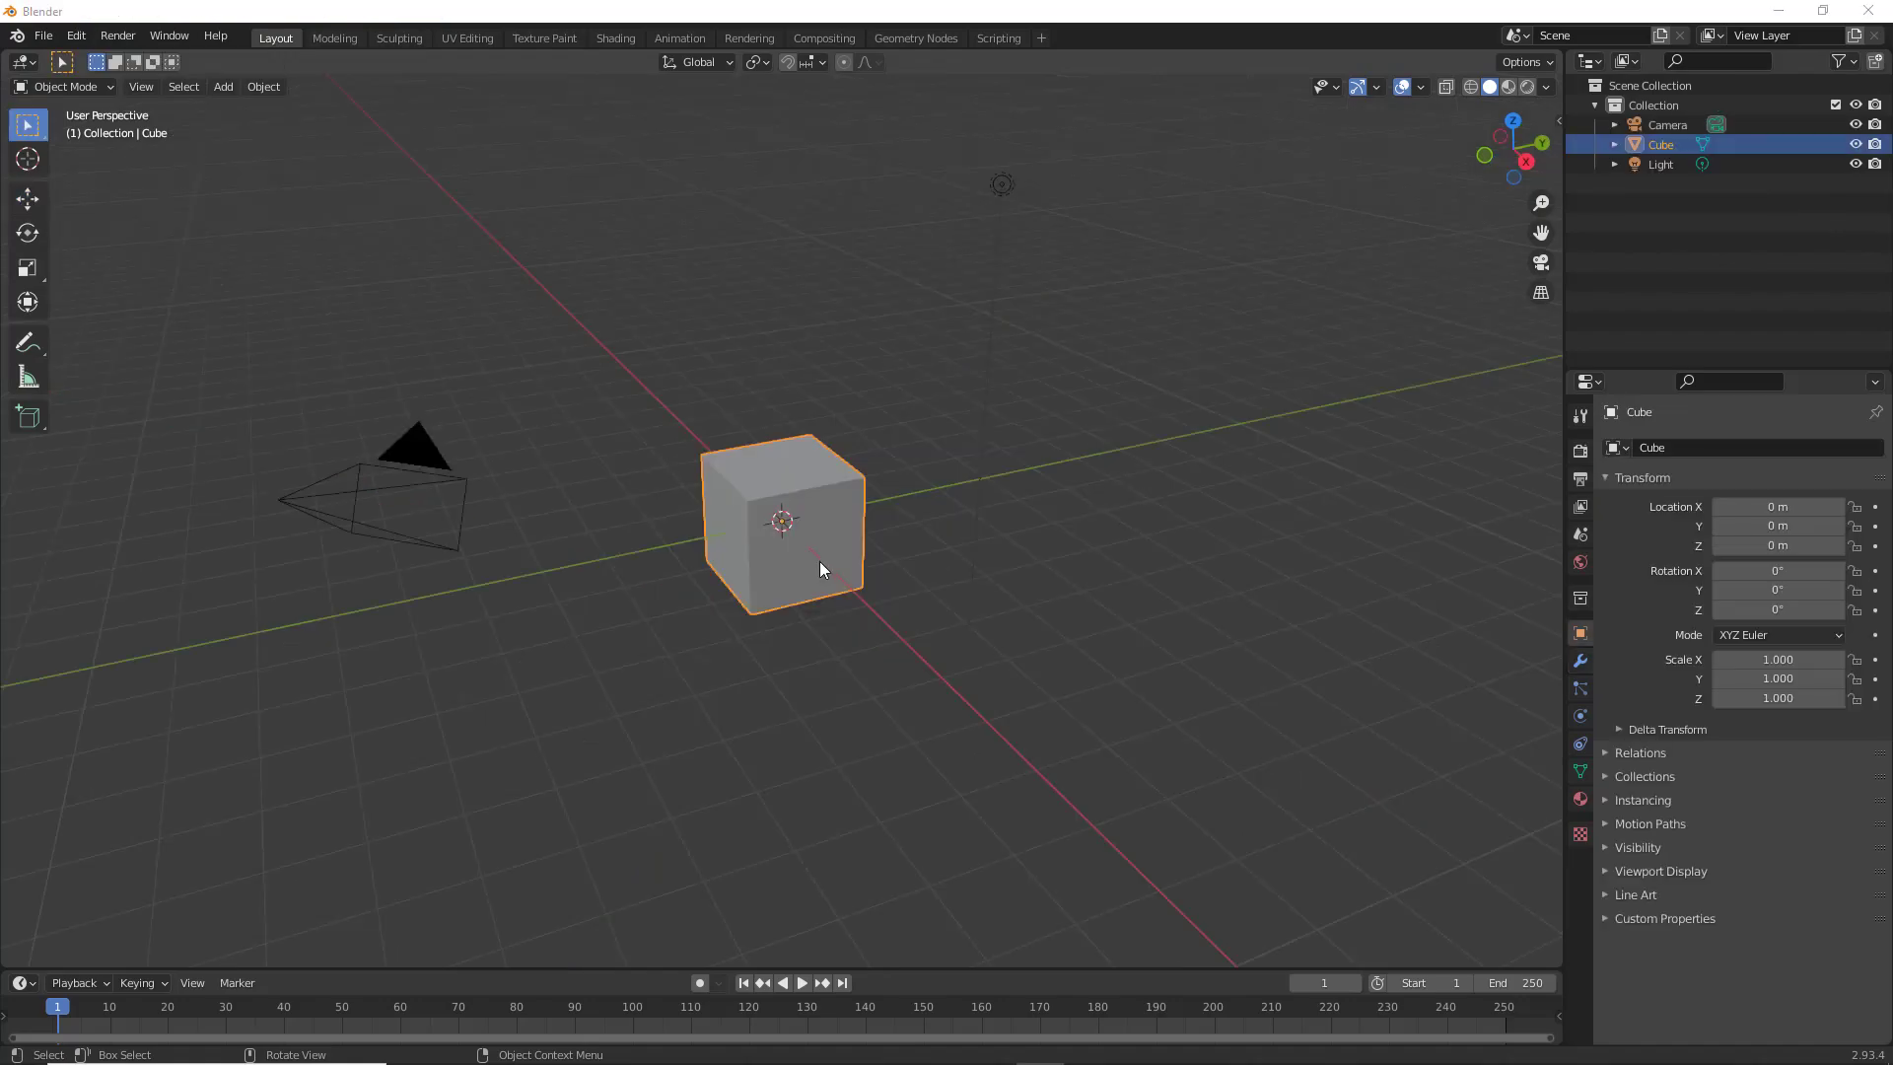
Delete the default light and camera so that only the cube remains in the scene
middle_drag(701, 567, 779, 577)
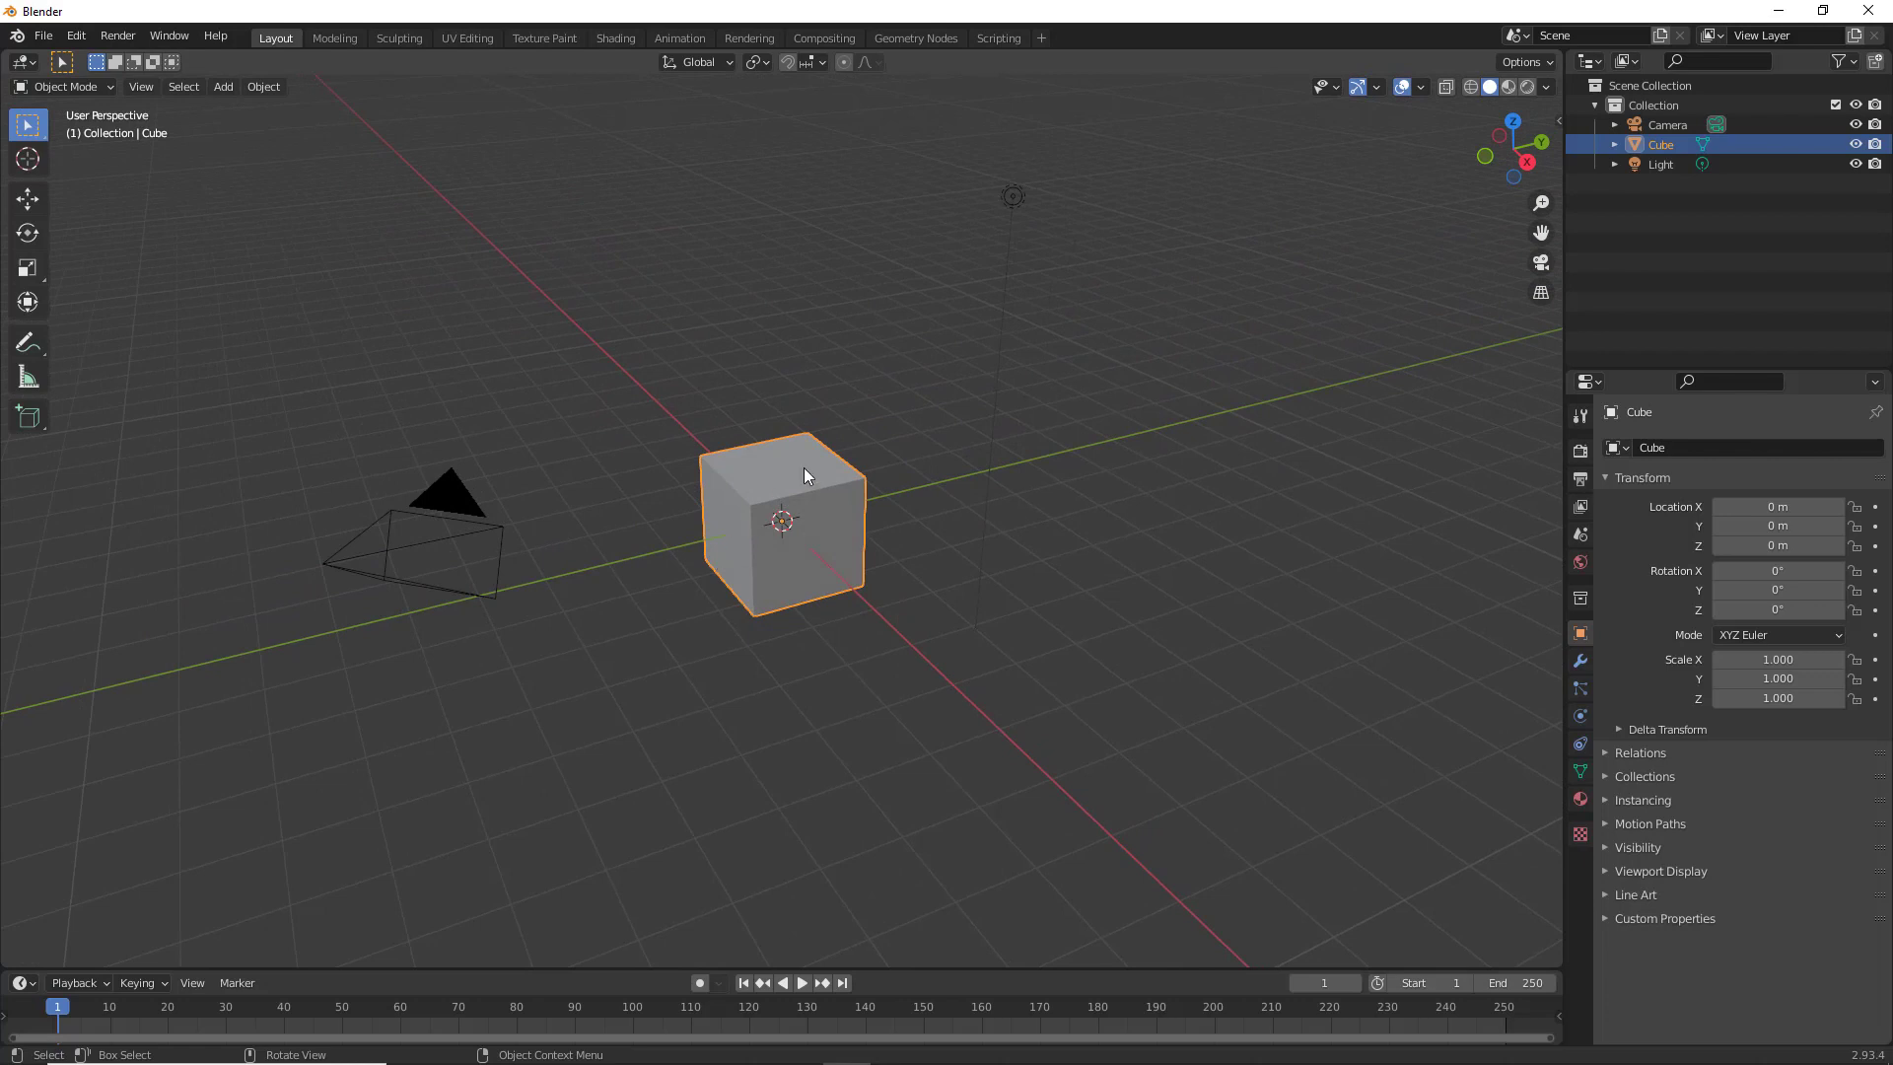
click(1015, 201)
key(Delete)
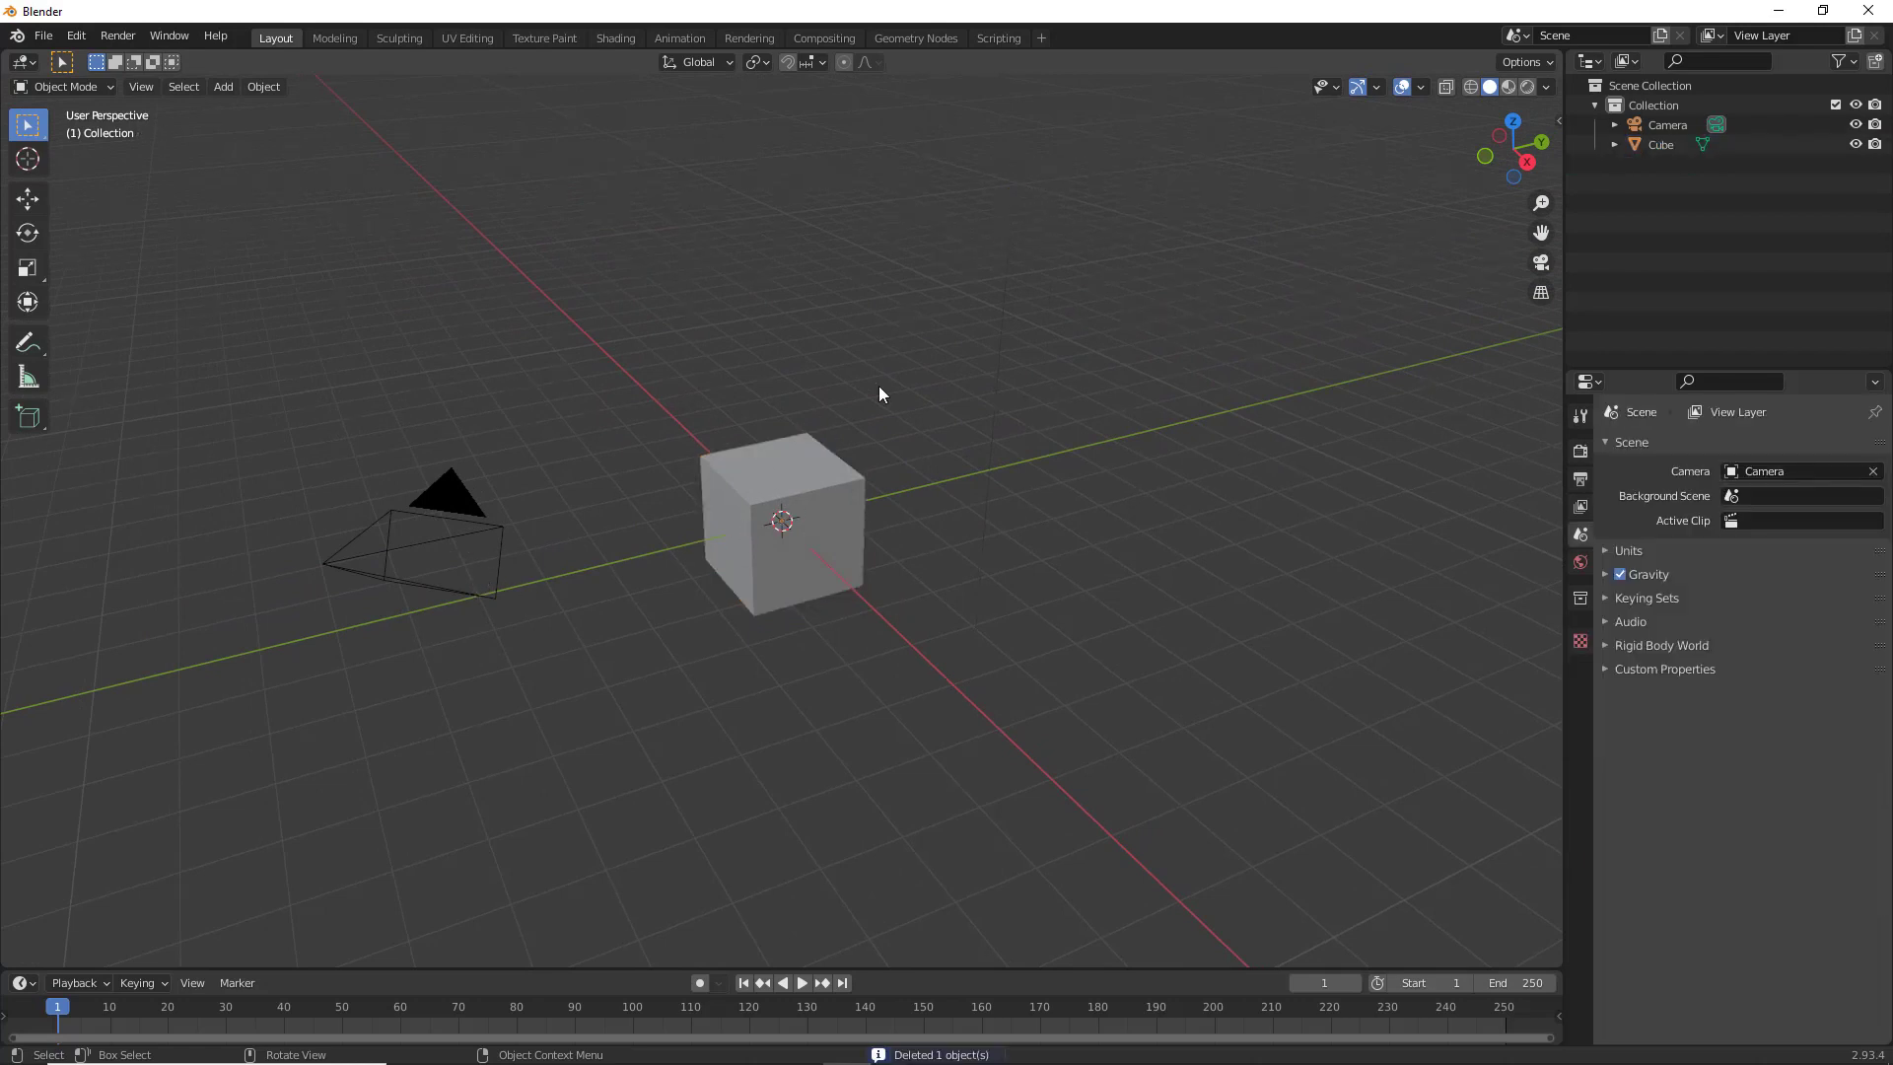
click(431, 549)
key(Delete)
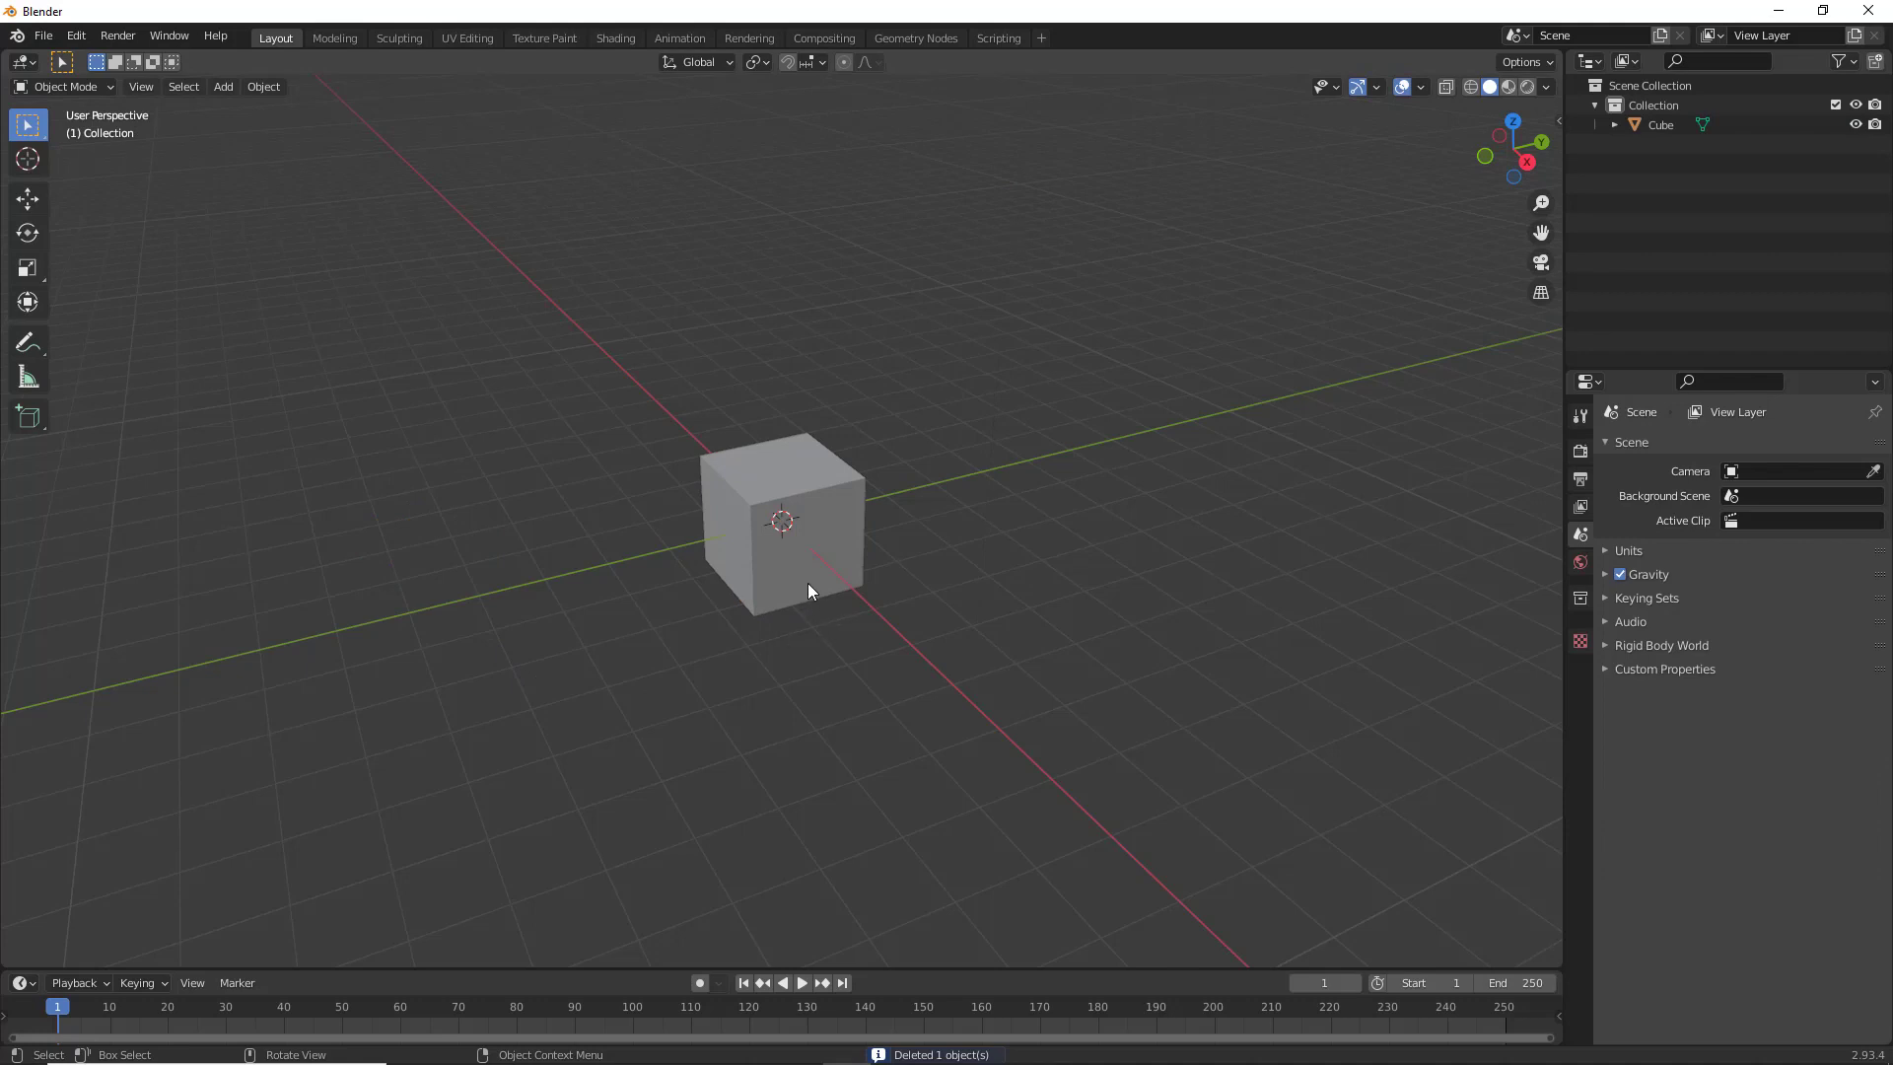
Flatten the cube into a thin slab by scaling it along Z to about 0.162
click(807, 589)
key(s)
key(z)
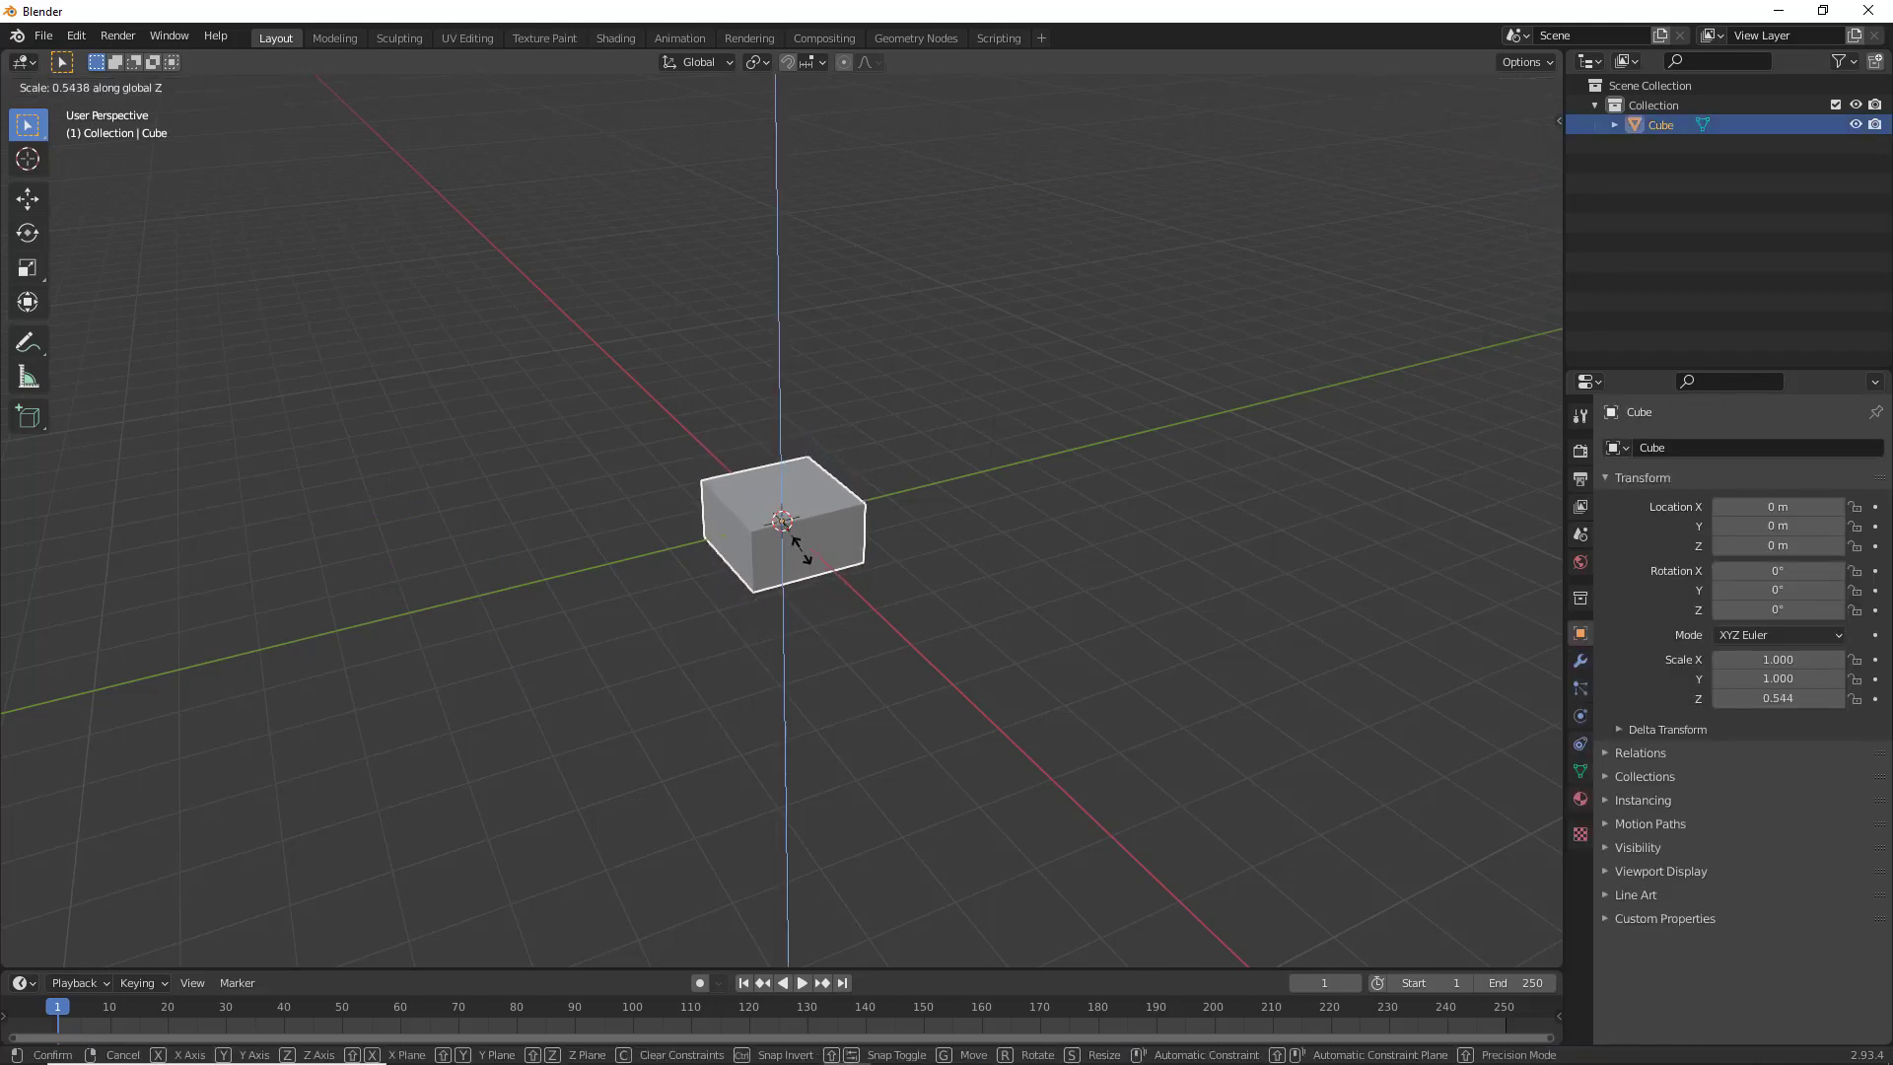
click(788, 522)
middle_drag(791, 524, 959, 552)
Enter Edit Mode on the flattened cube and switch to face selection
key(Tab)
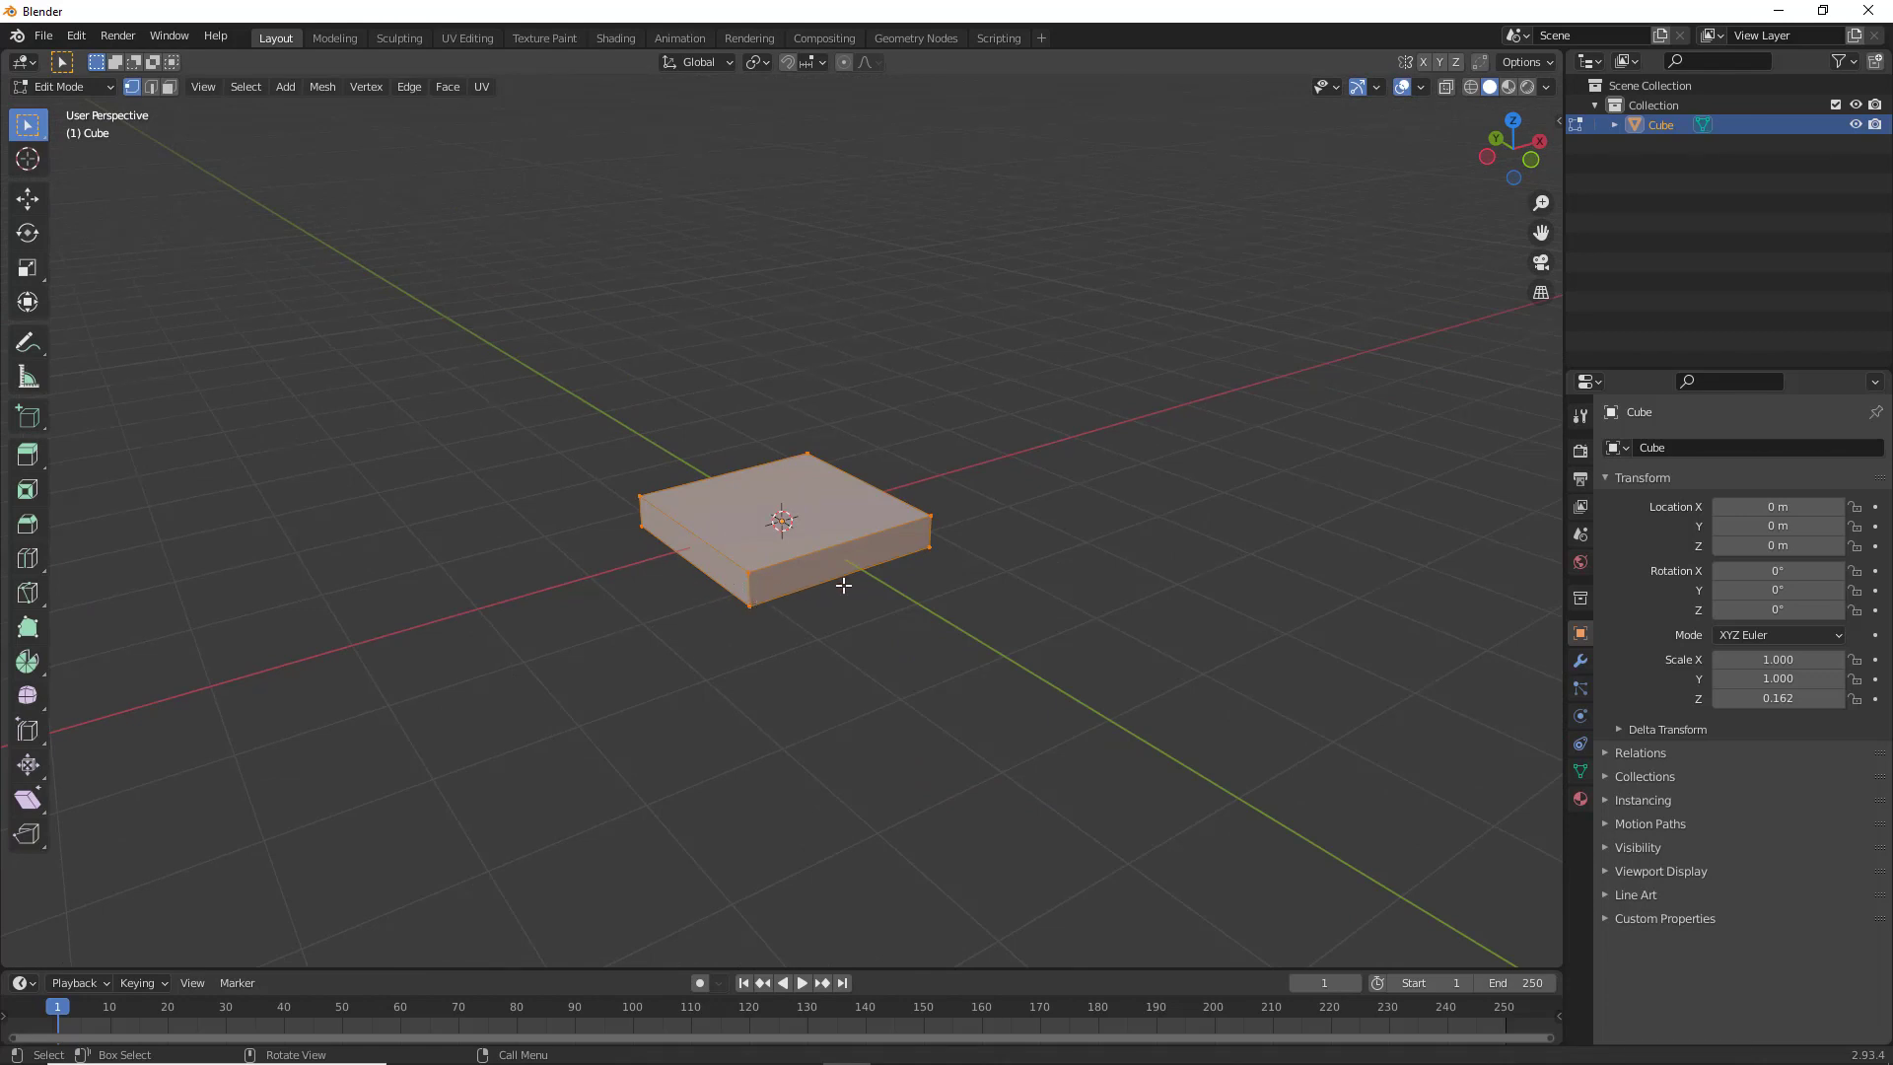
key(2)
key(3)
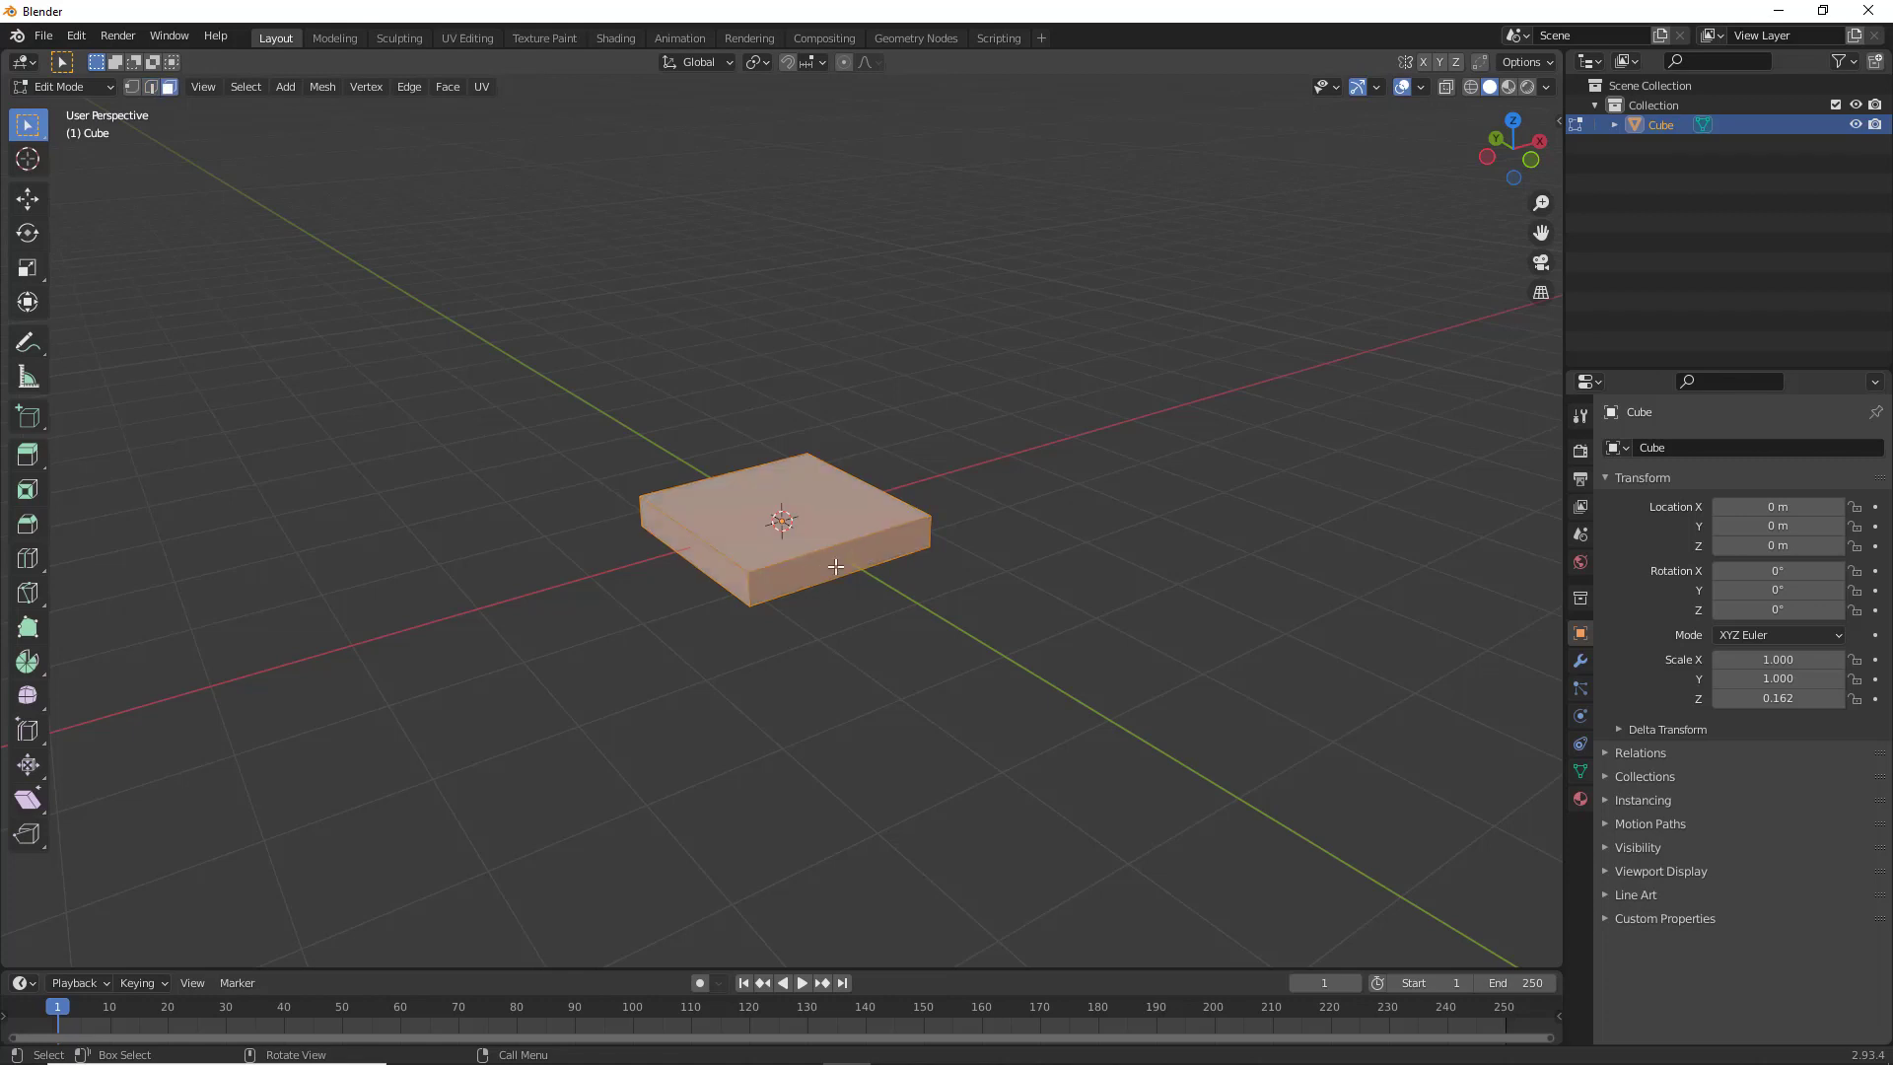
key(1)
key(2)
key(3)
mouse_move(818, 598)
middle_down()
mouse_move(790, 604)
mouse_move(835, 589)
middle_up()
scroll(837, 589, up, 1)
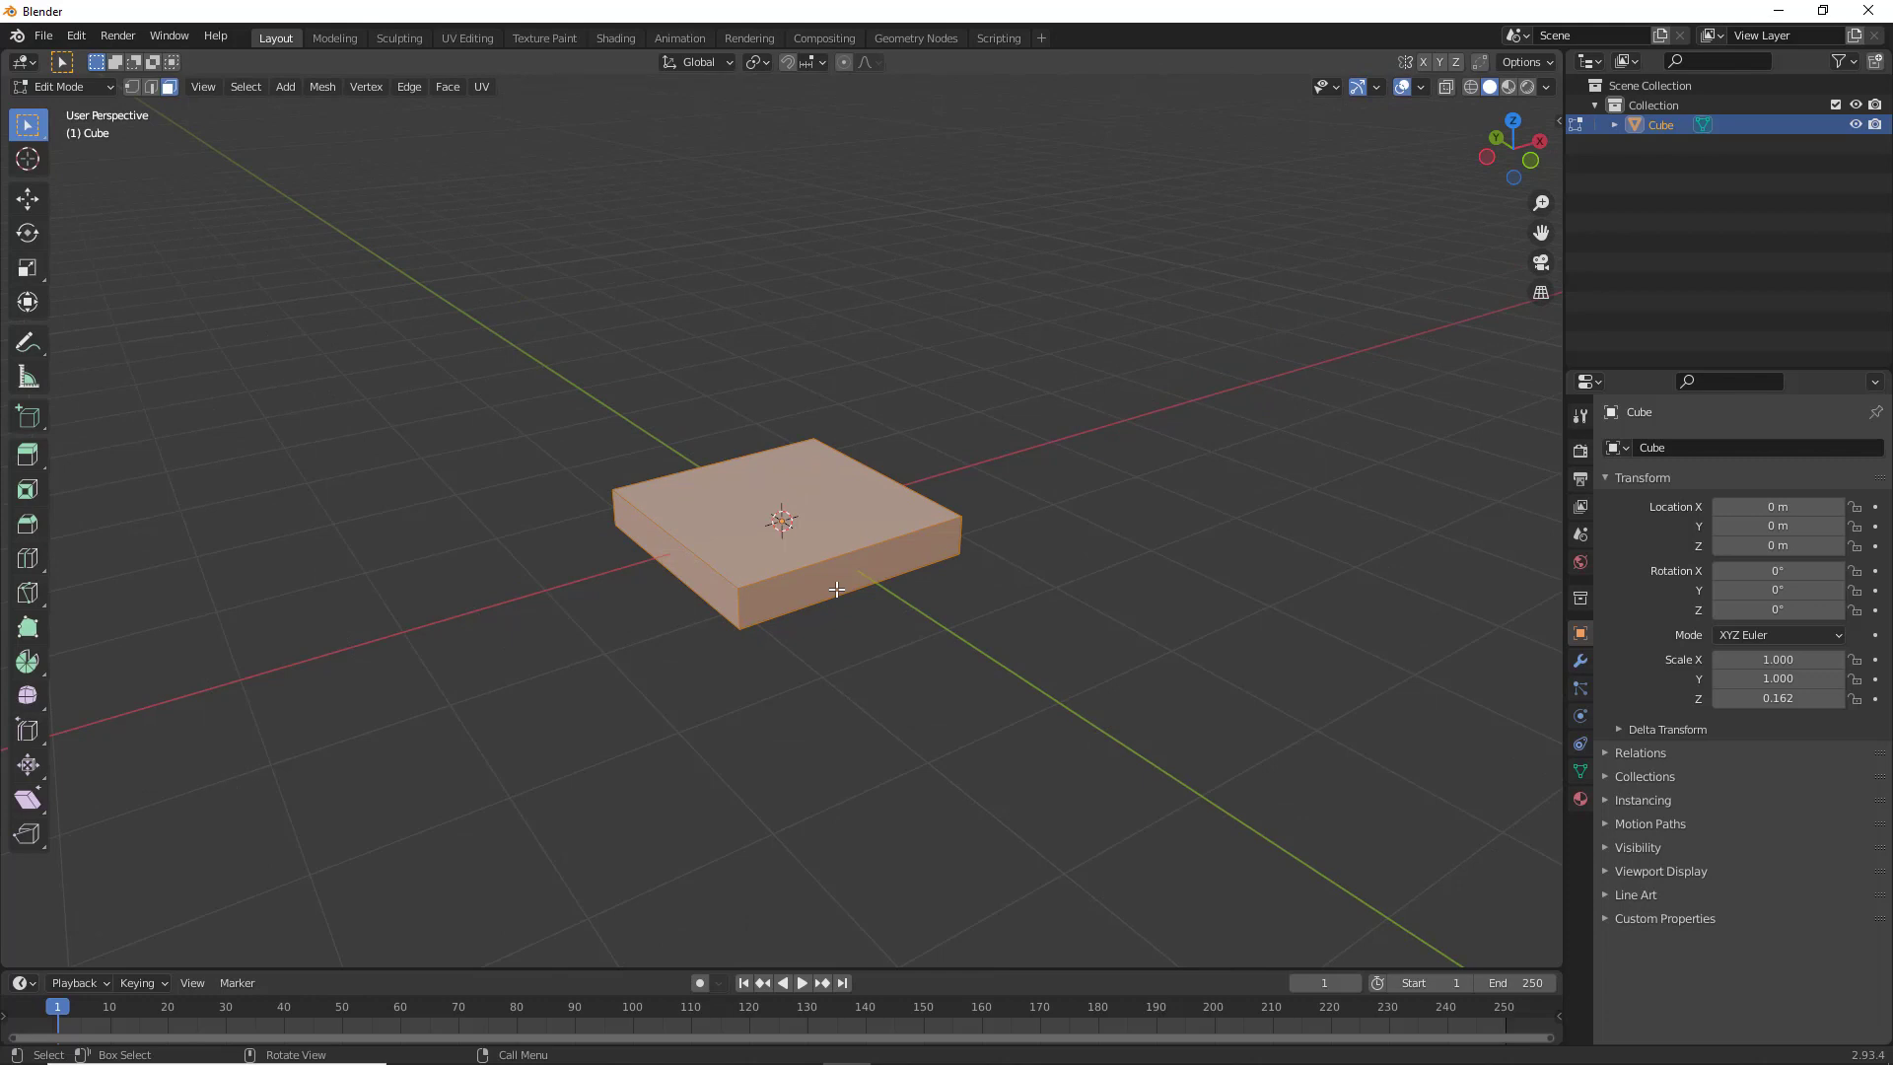
Scale one side face of the slab along X to about 0.19, tapering the slab into a wedge
click(850, 578)
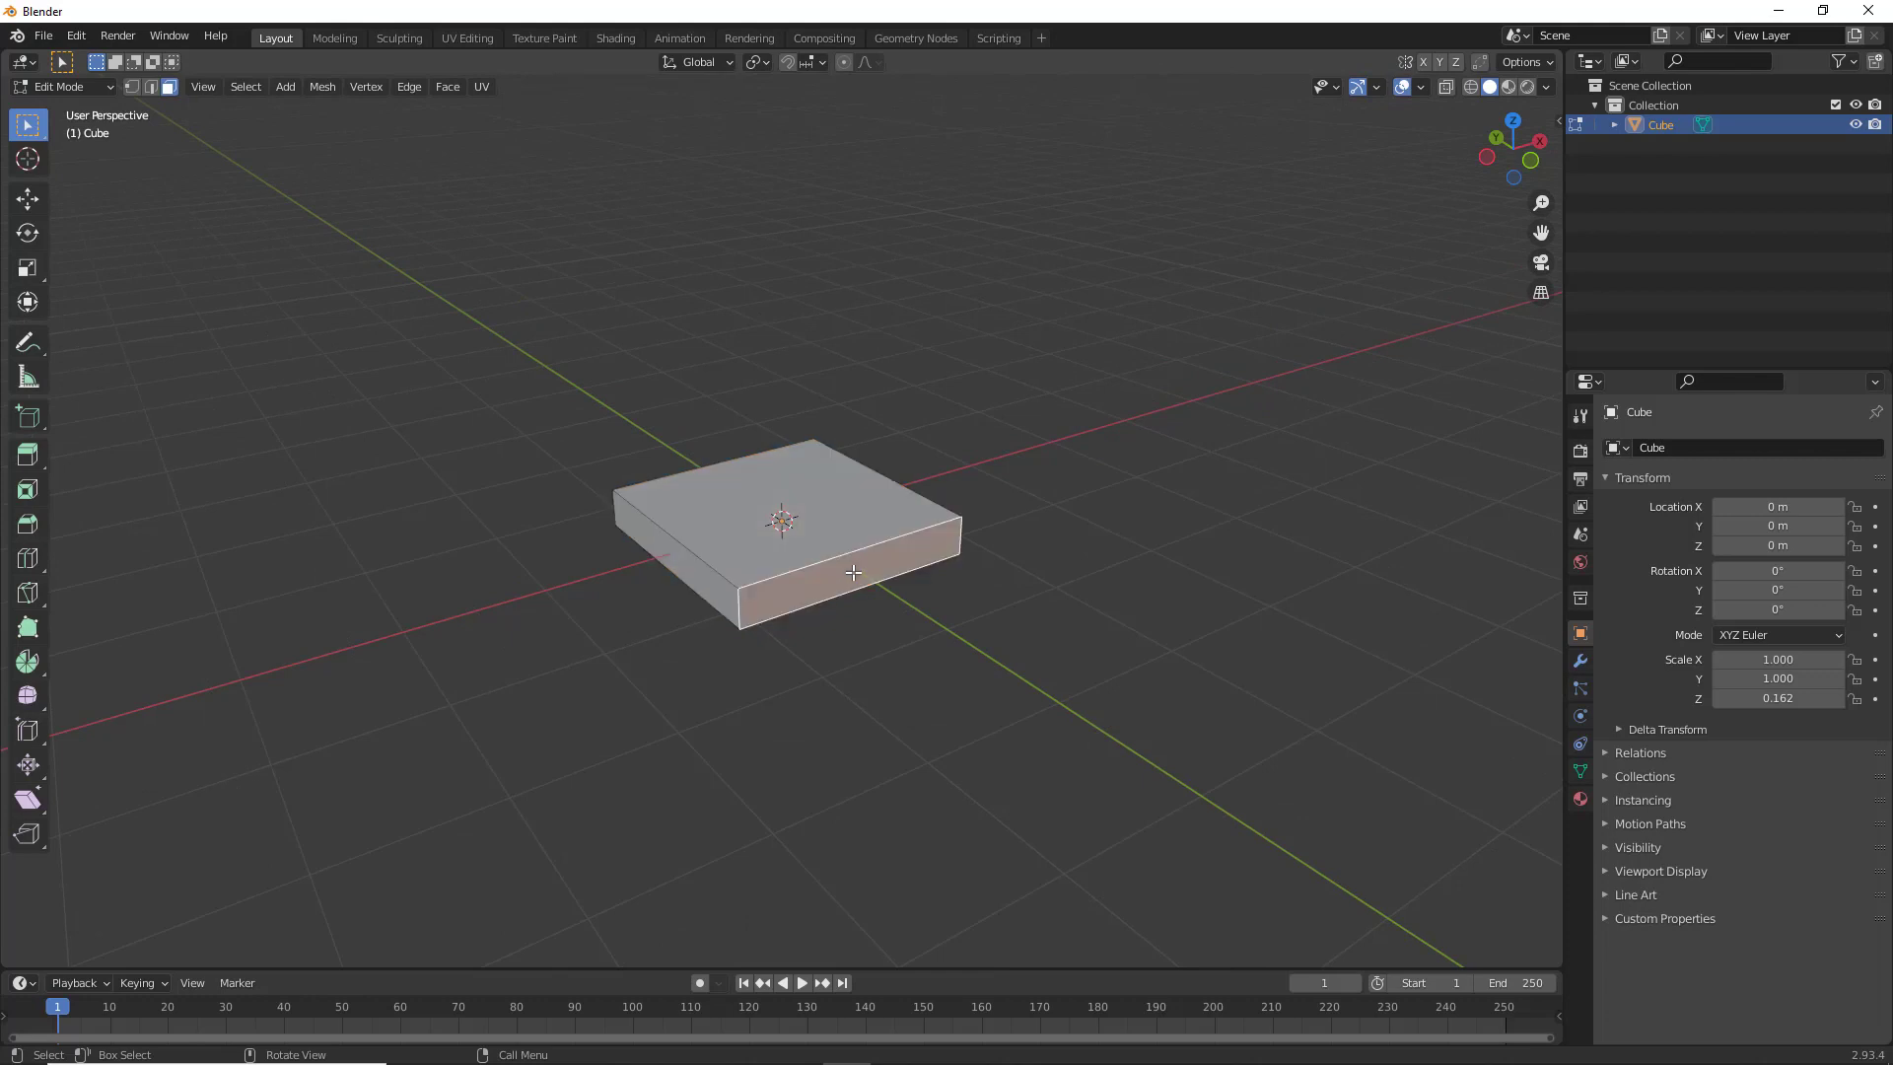
middle_drag(850, 578, 827, 628)
key(s)
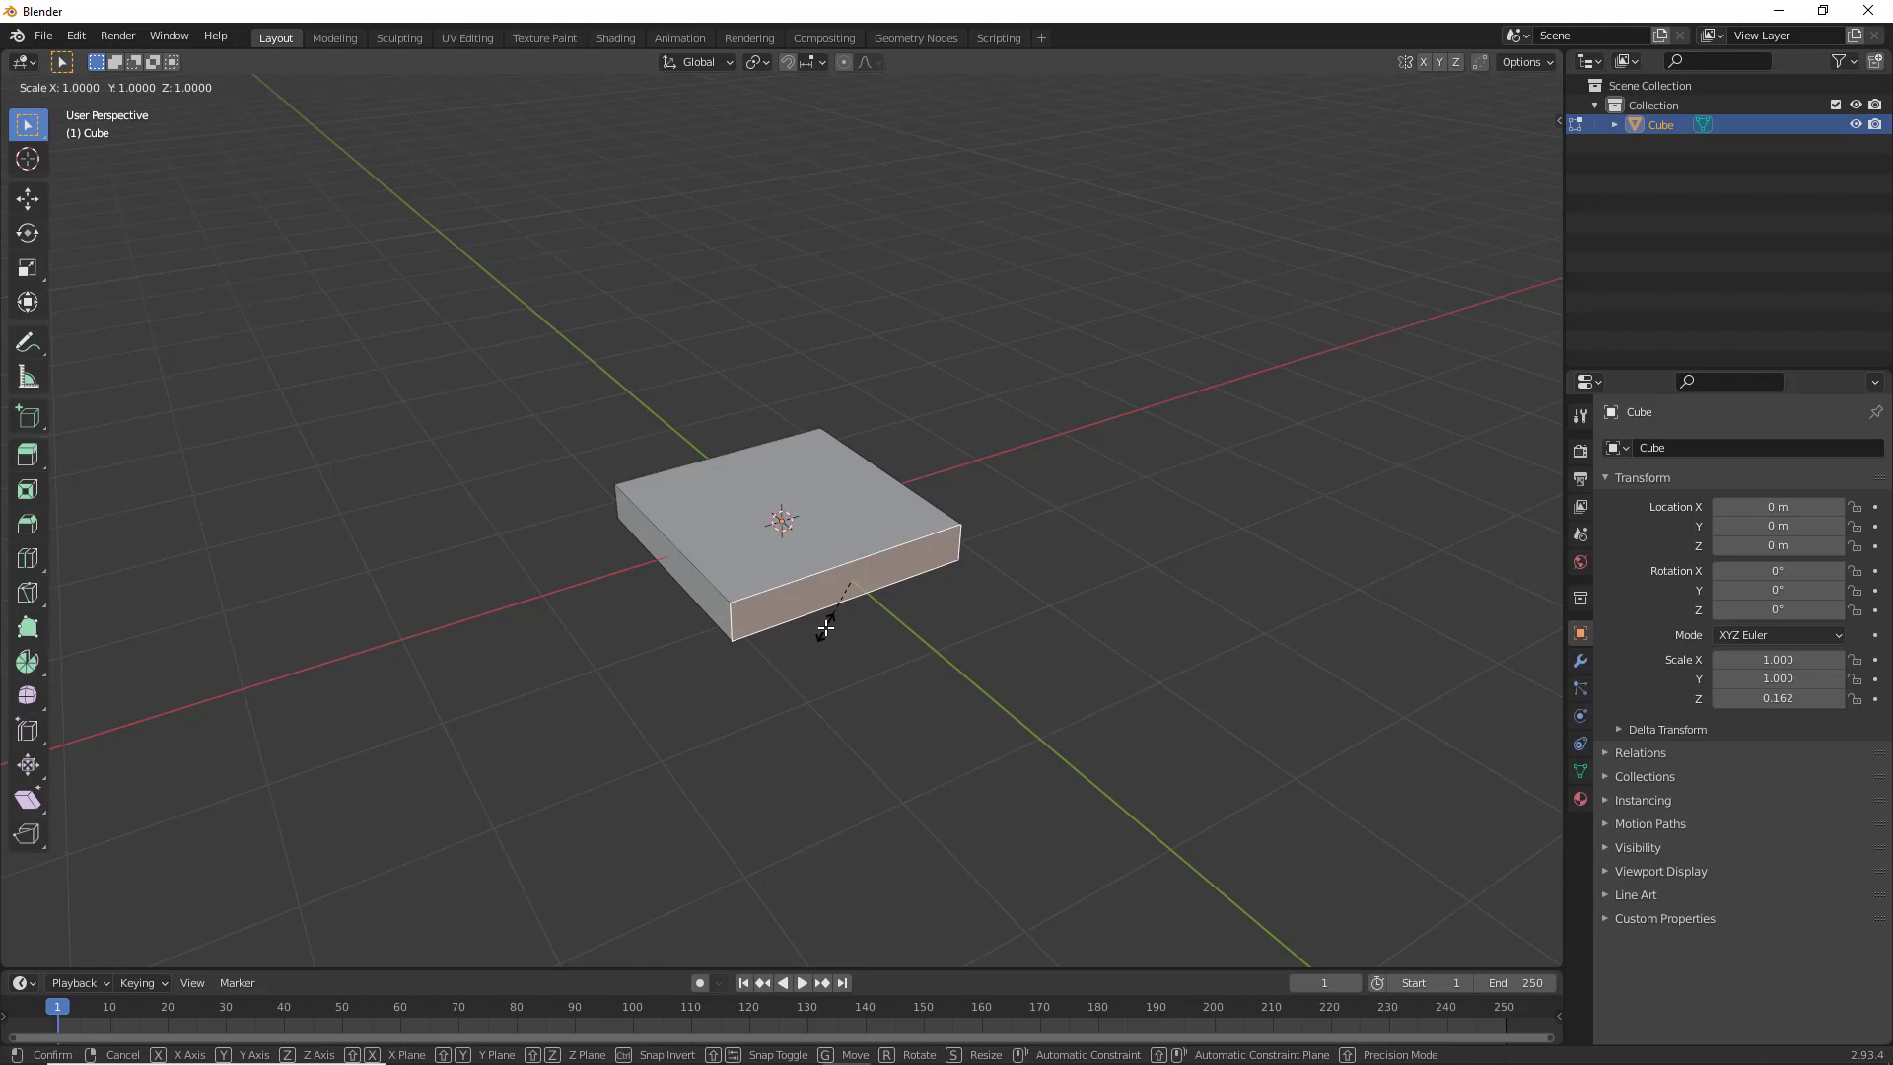
key(x)
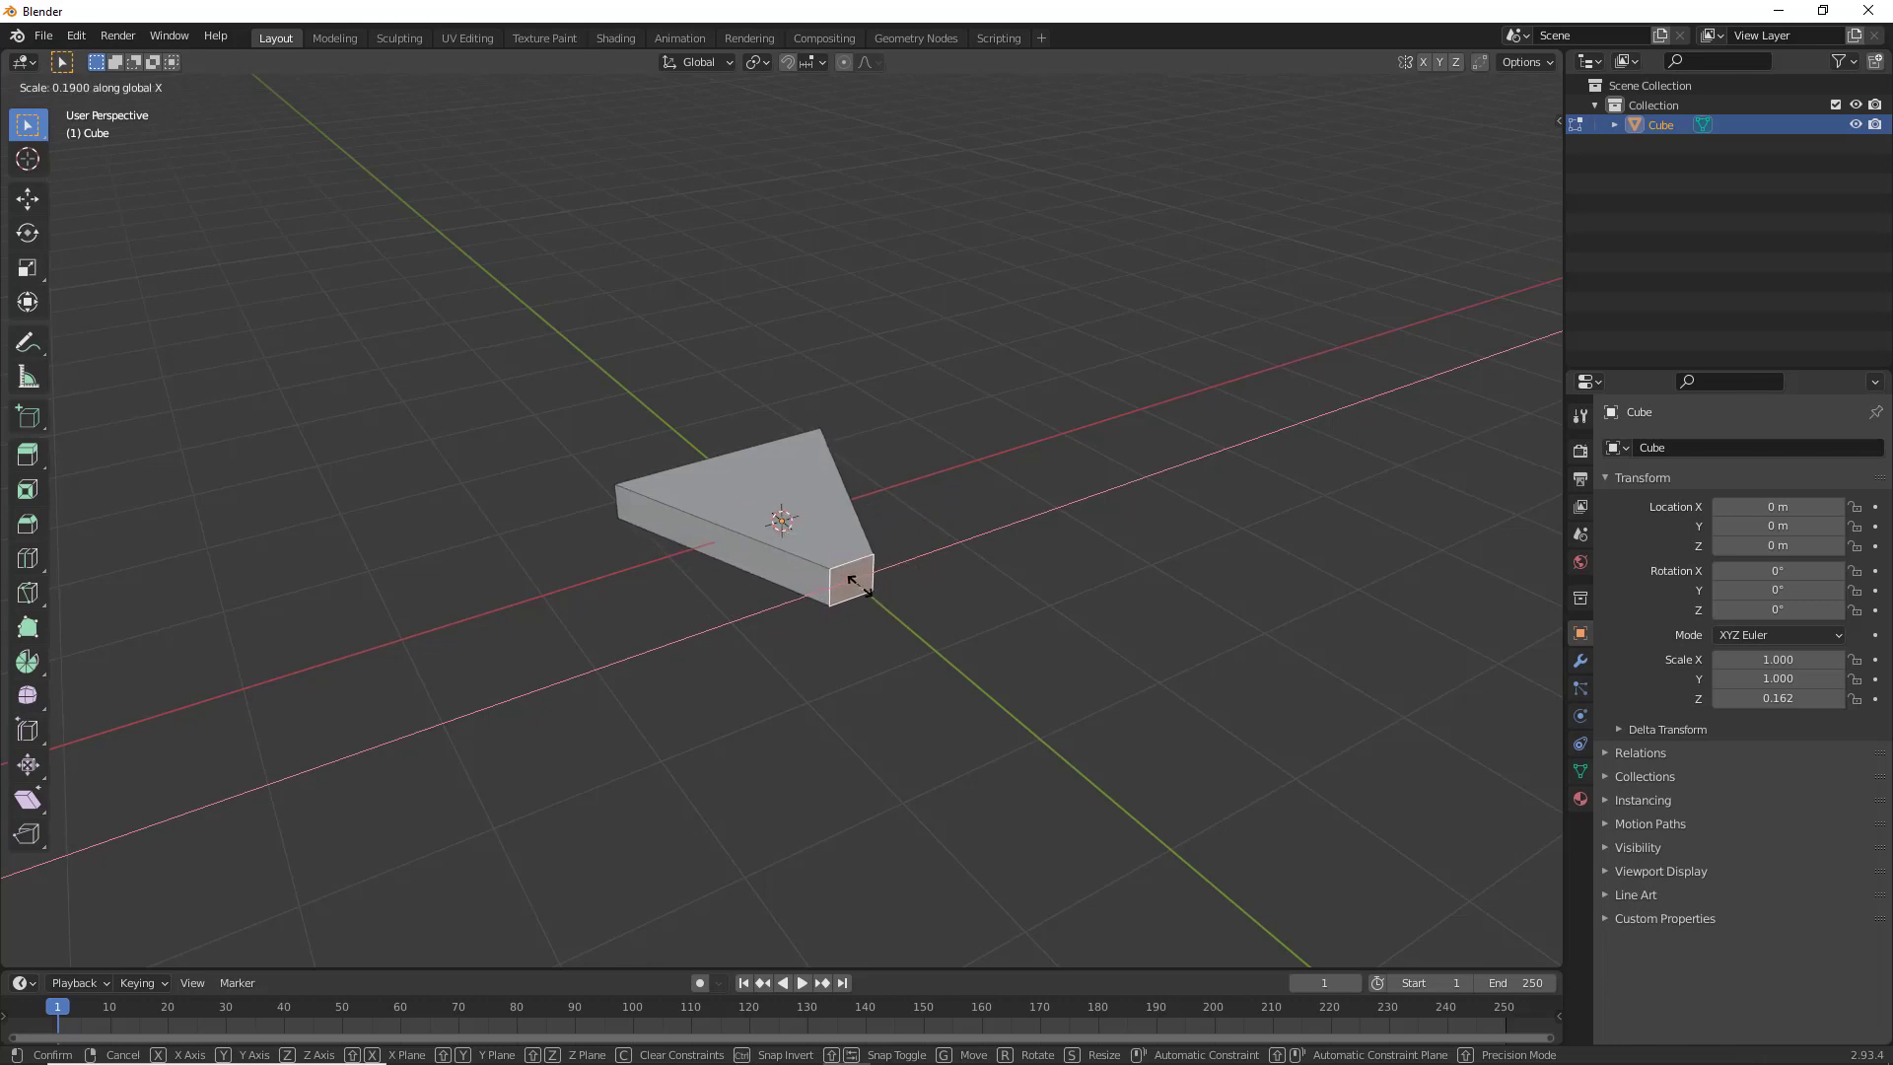
click(857, 585)
Add a loop cut across the wedge and slide it about 0.70 toward the wide end to mark off the crust
middle_drag(782, 629, 789, 698)
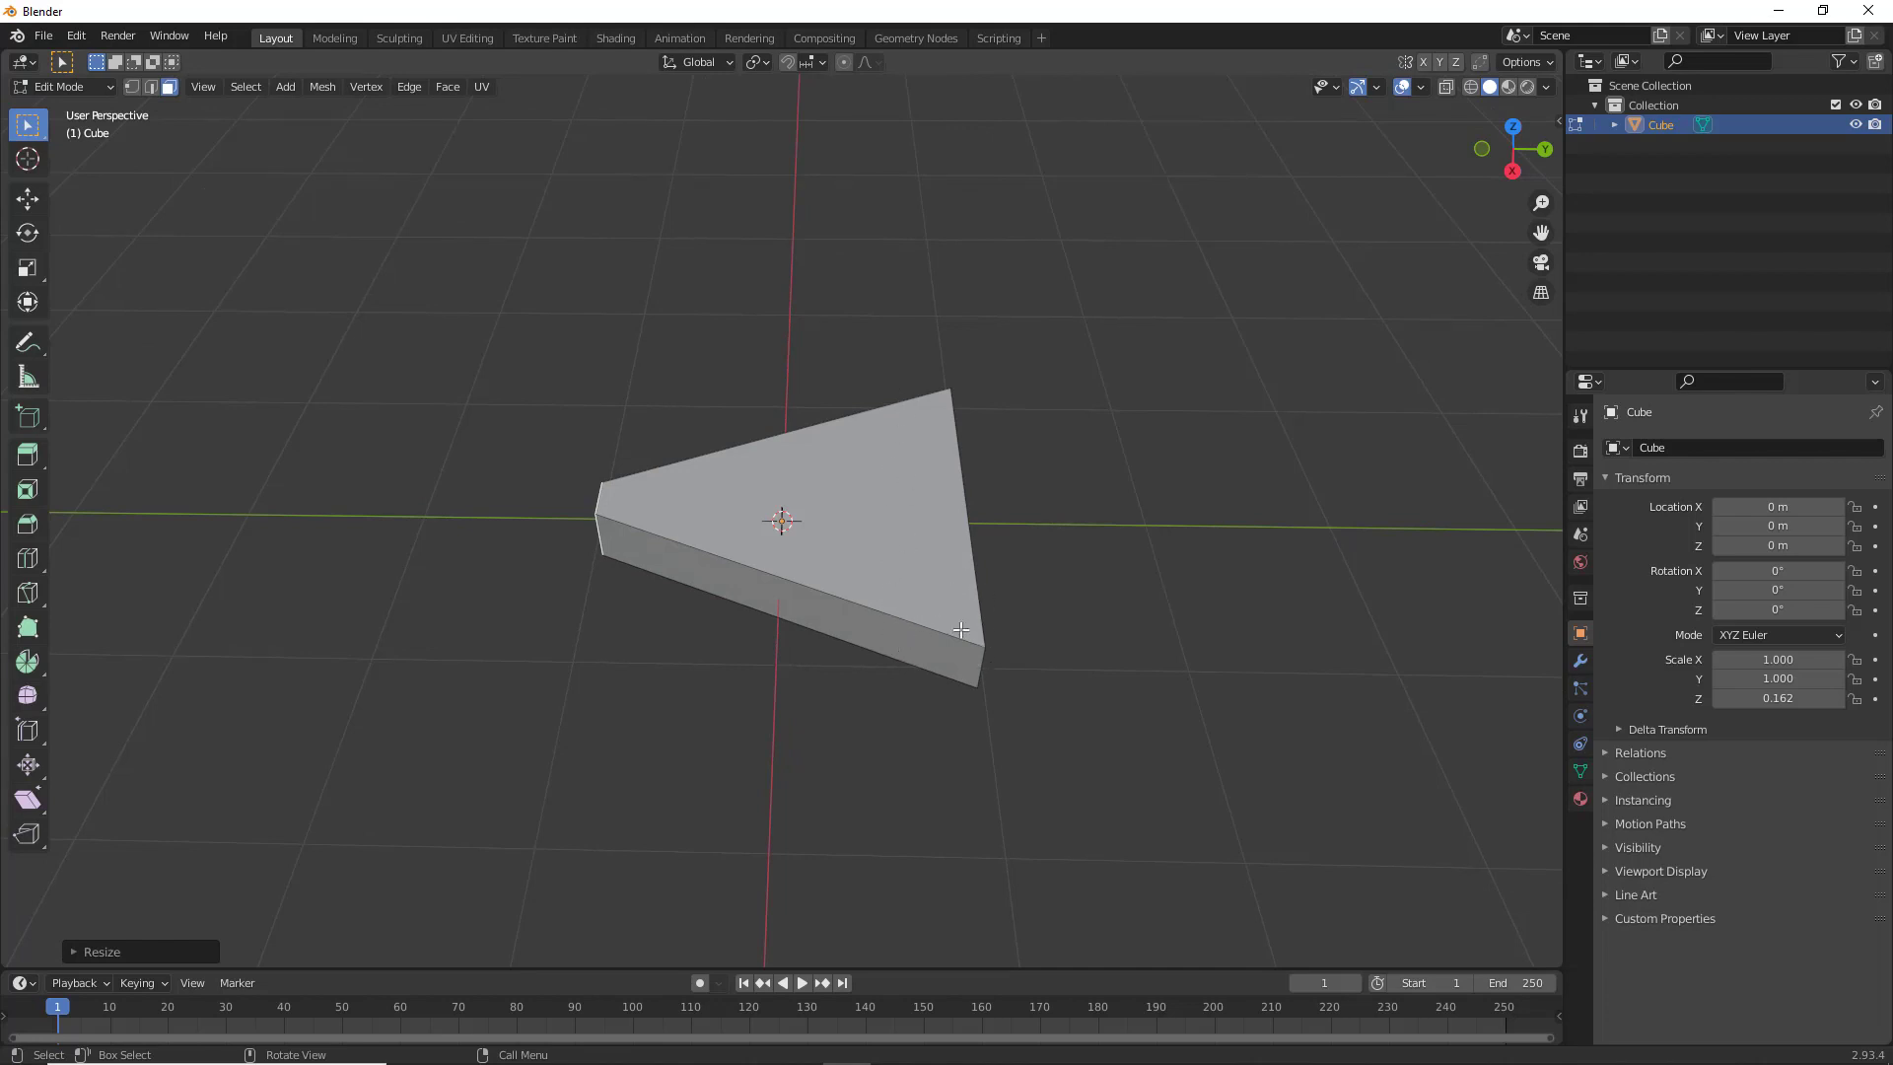
middle_drag(898, 786, 930, 744)
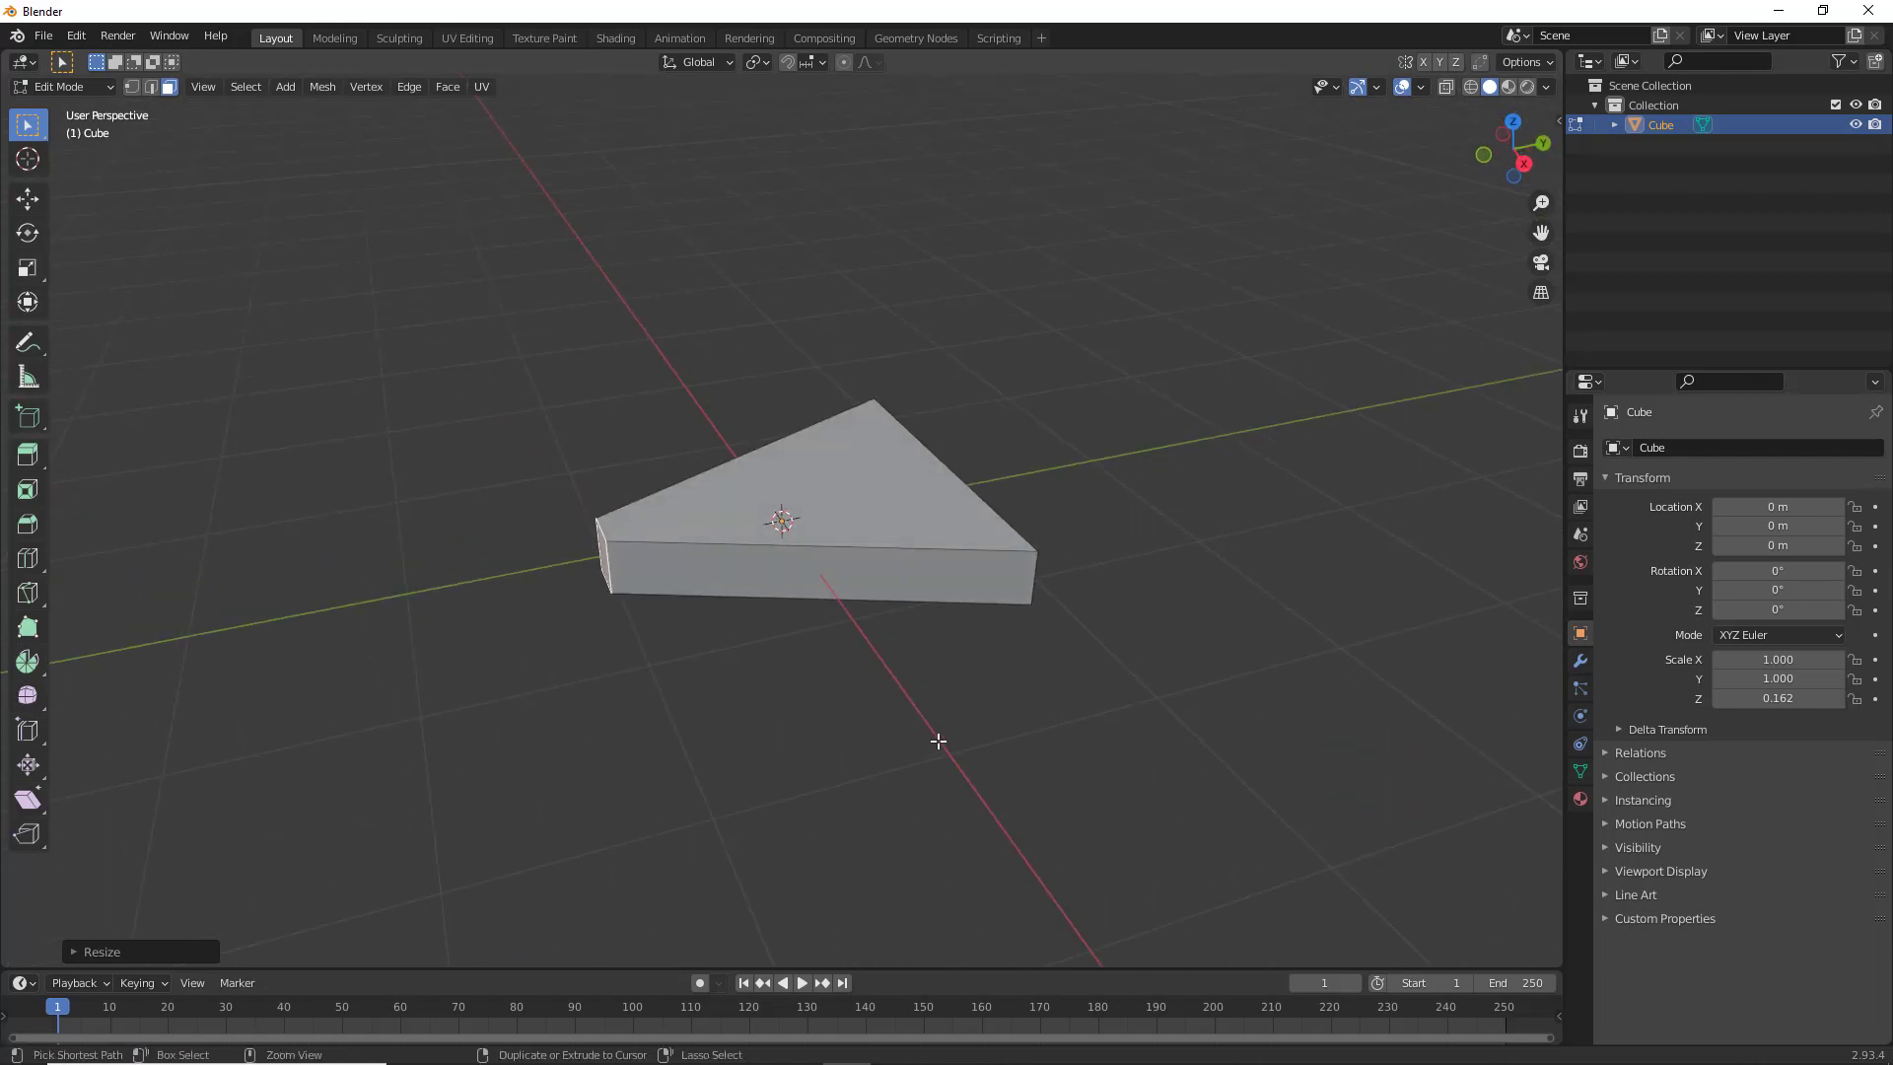
key(ctrl+r)
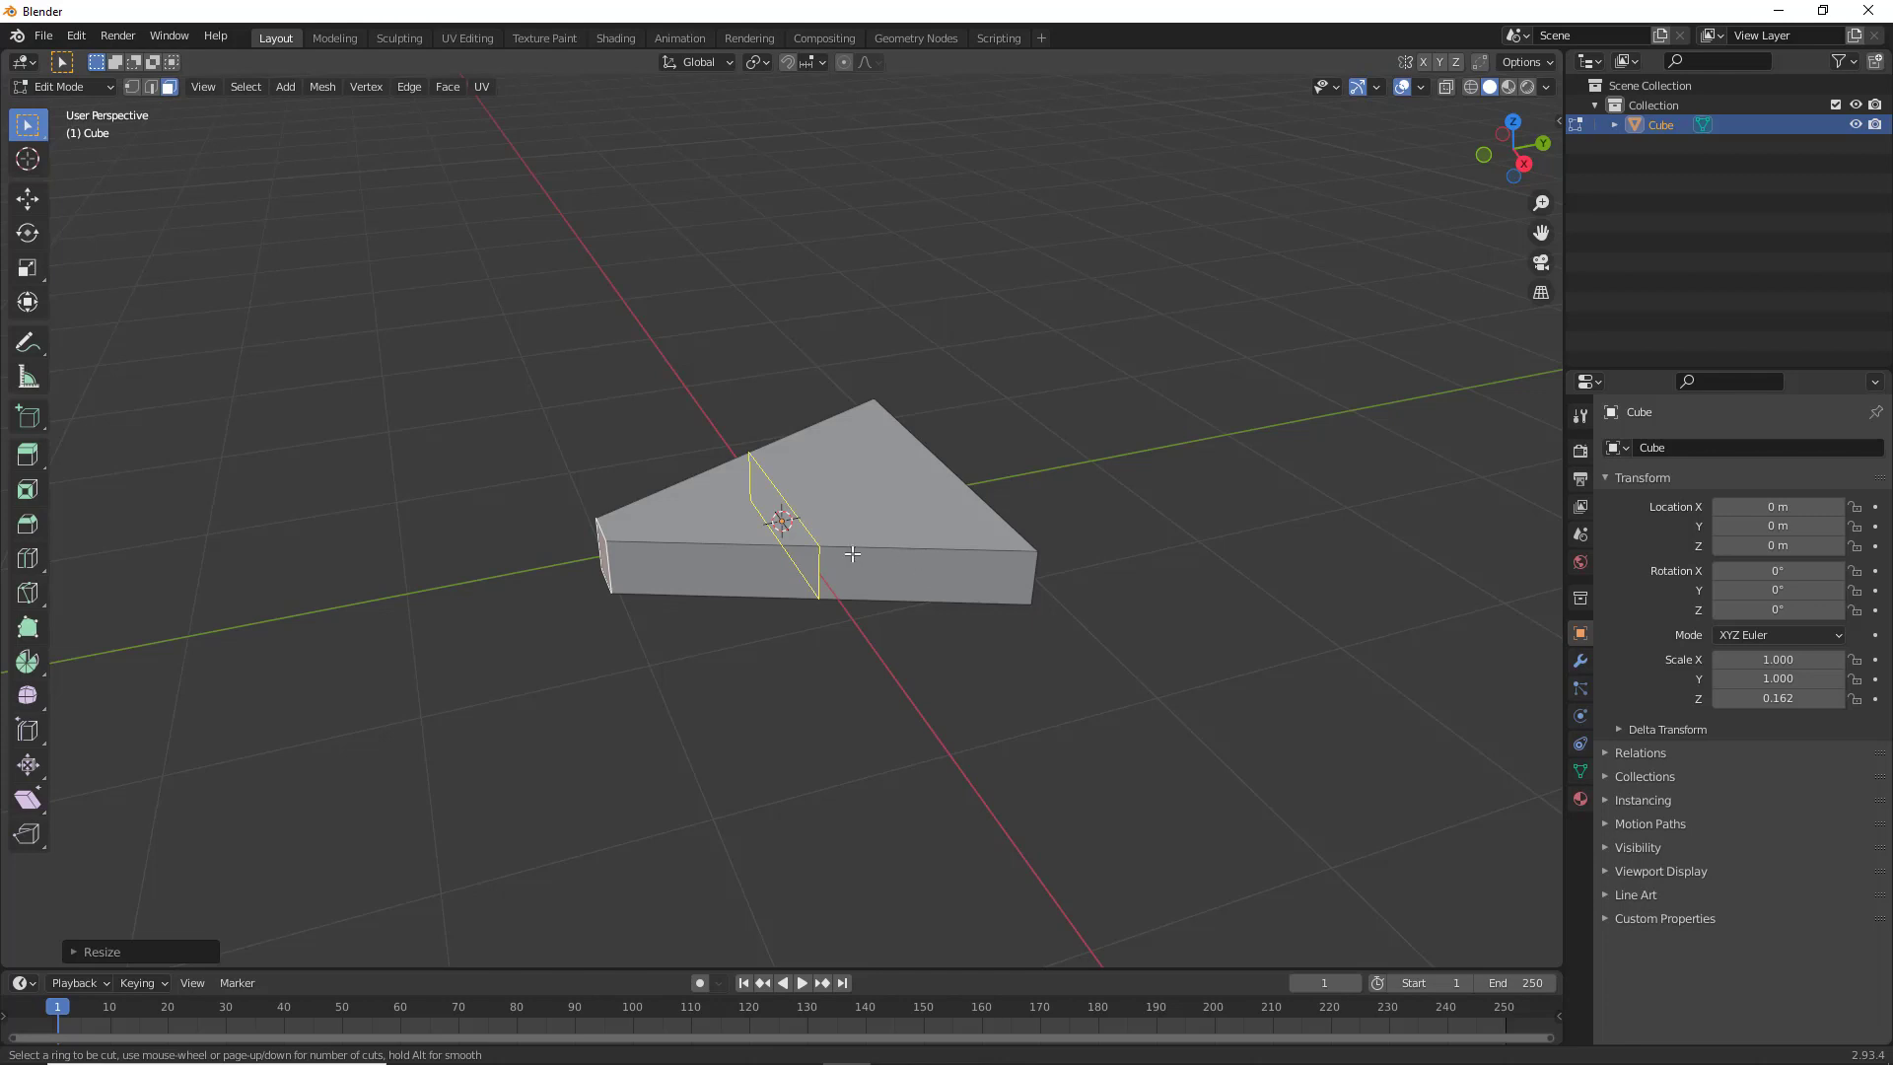
click(821, 545)
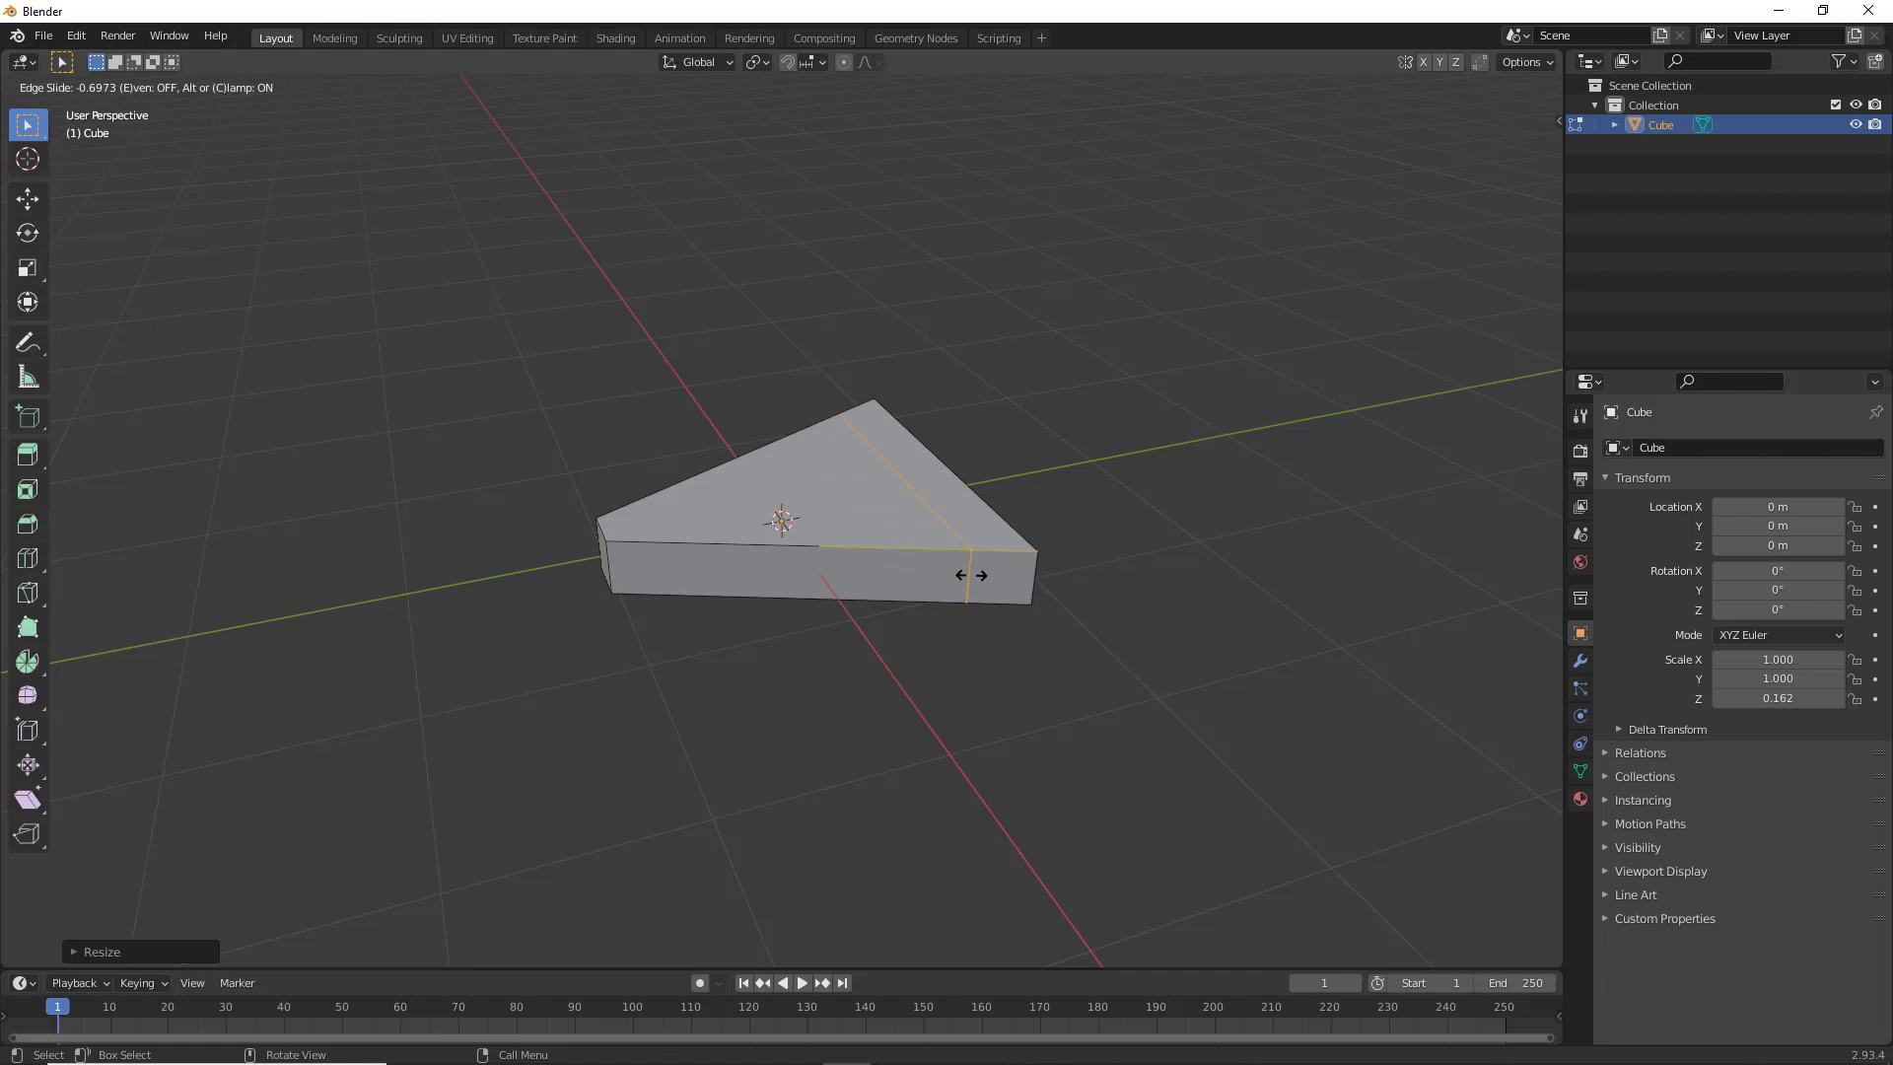
click(971, 575)
click(790, 707)
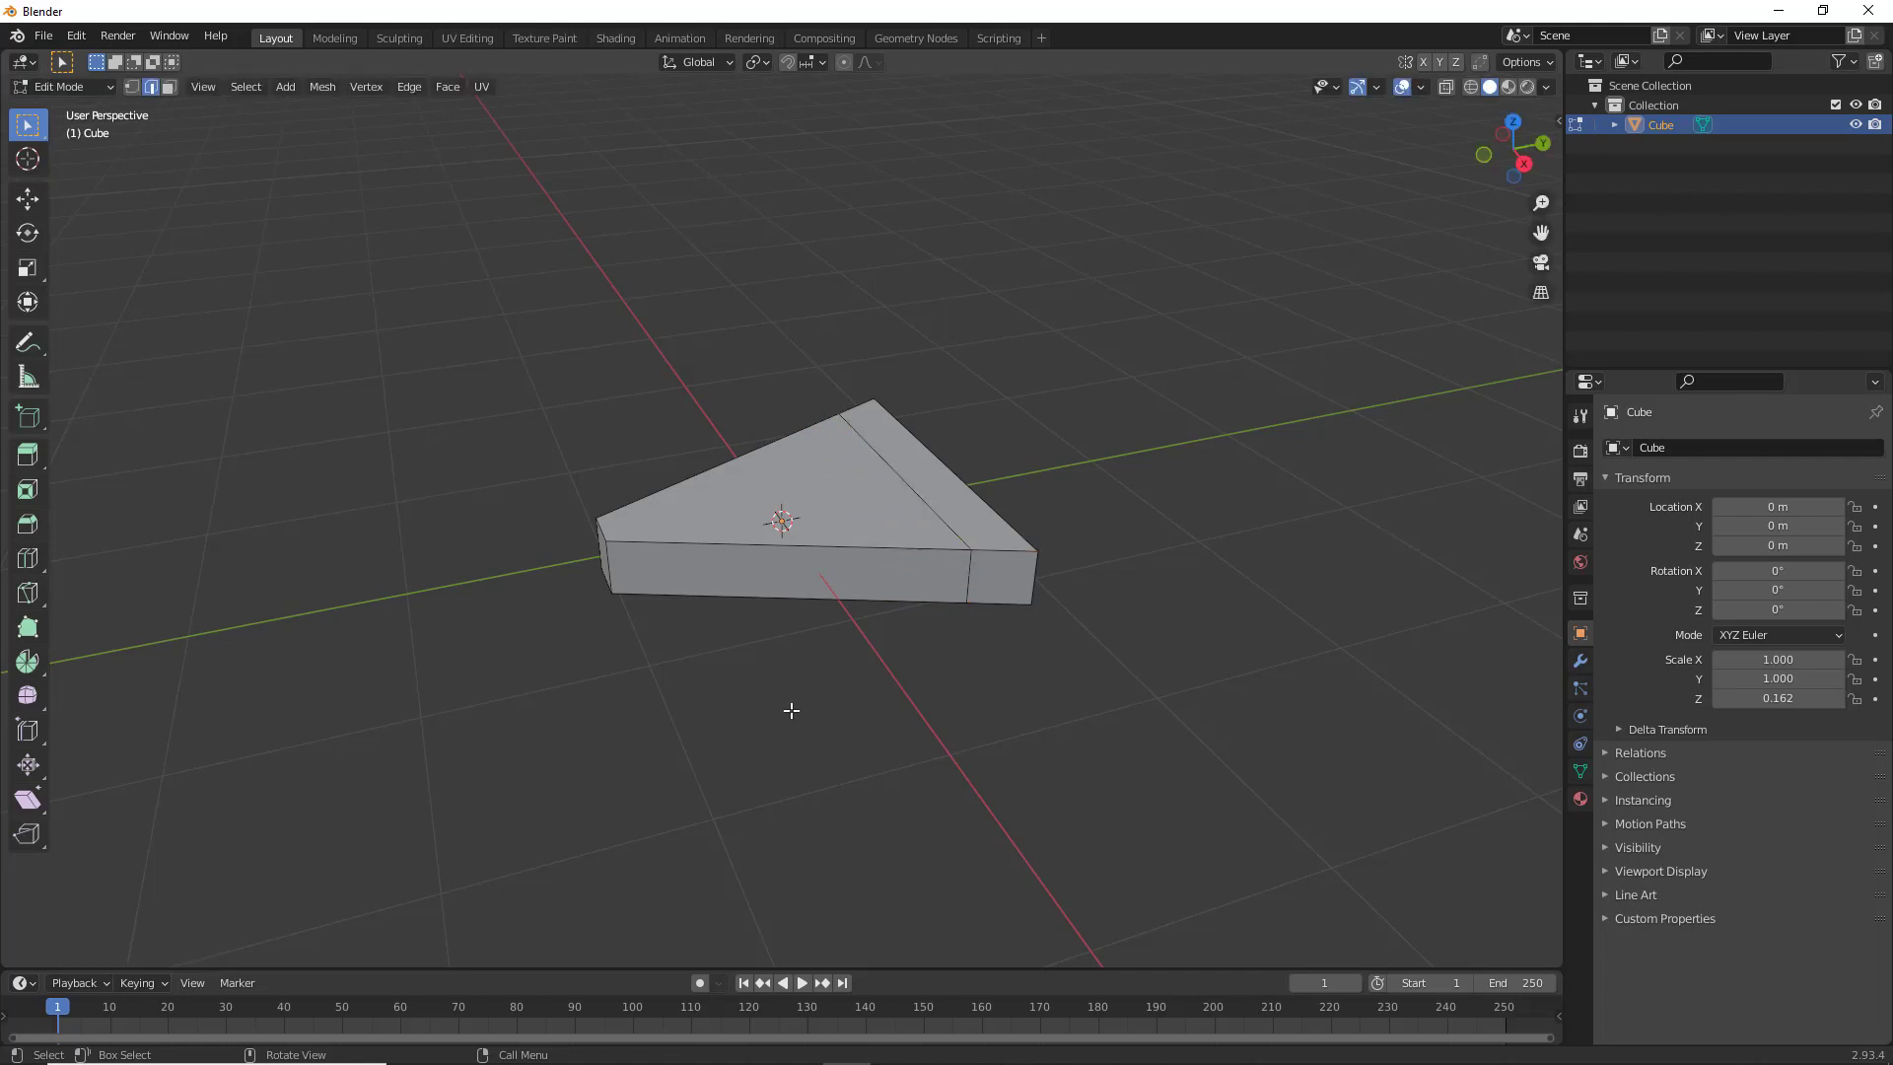
Add a centred lengthwise loop cut running from the wedge's narrow tip to its wide end
middle_drag(660, 731, 814, 747)
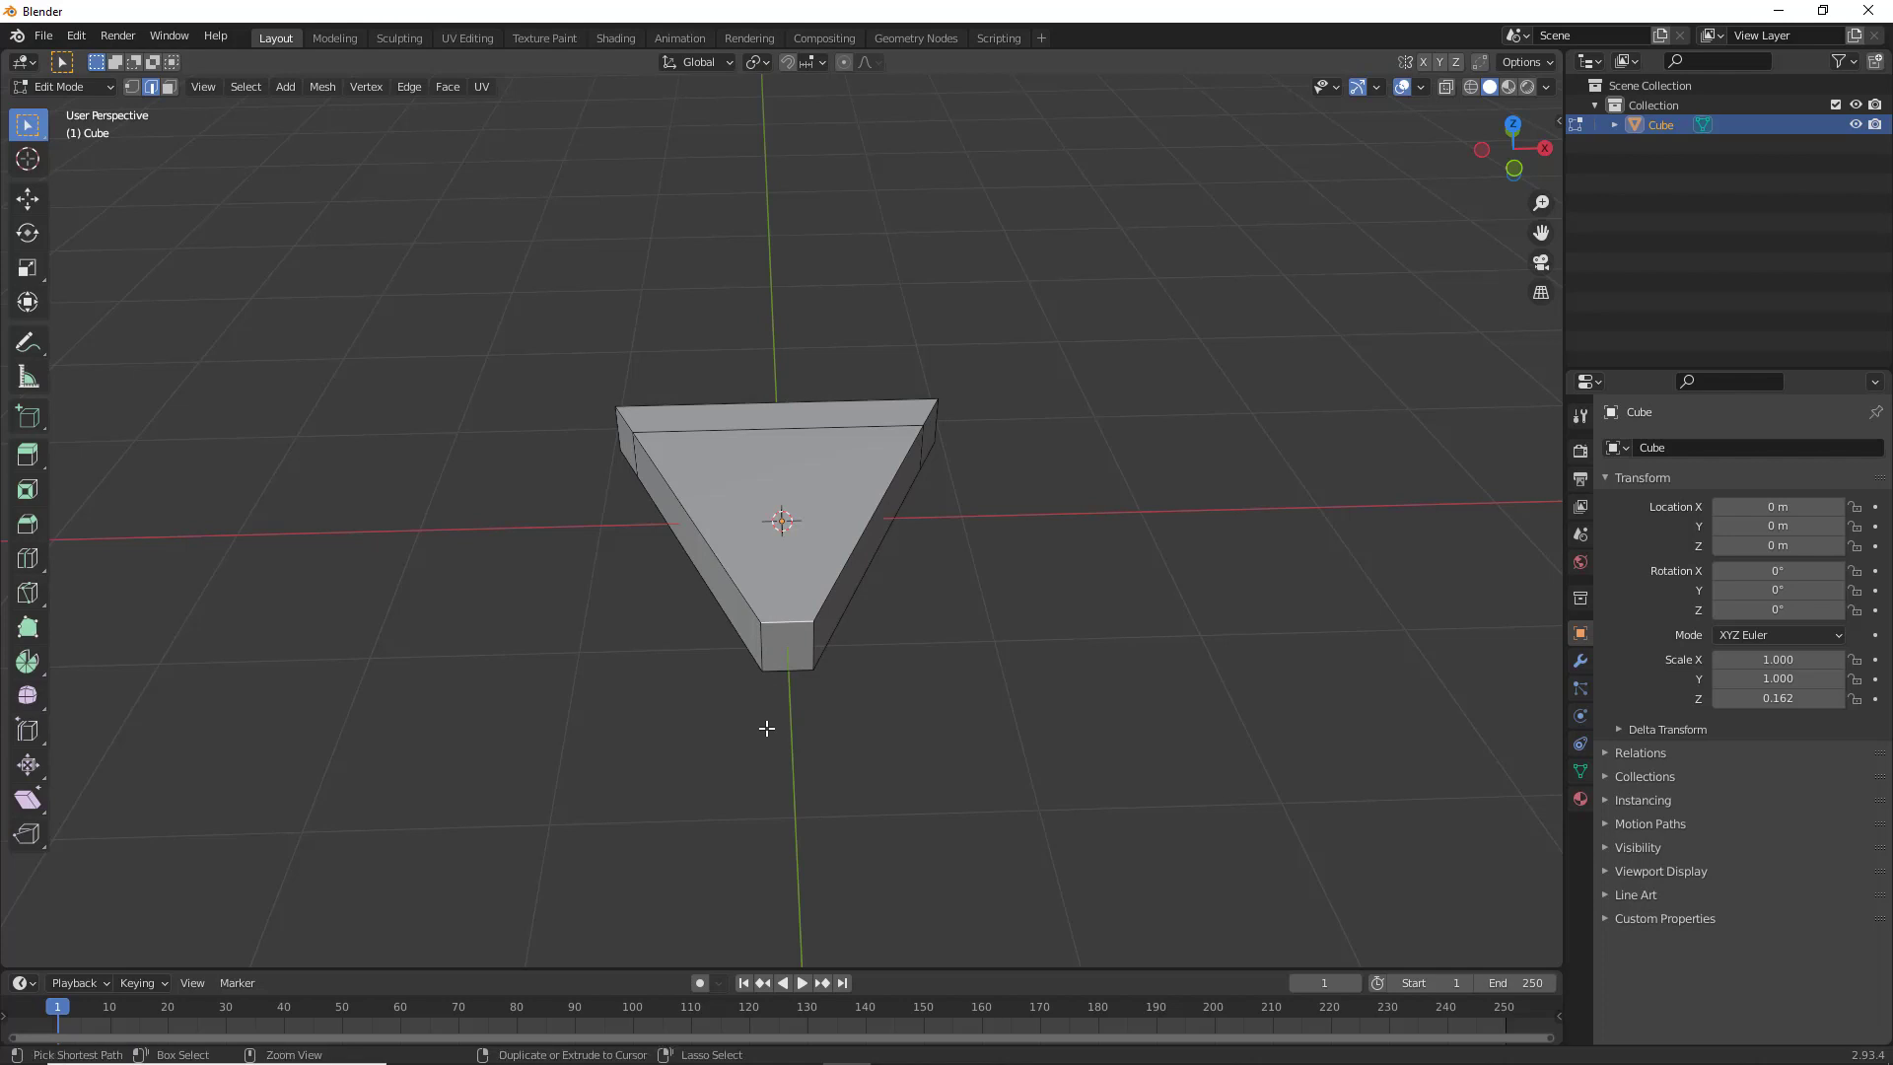
key(ctrl+r)
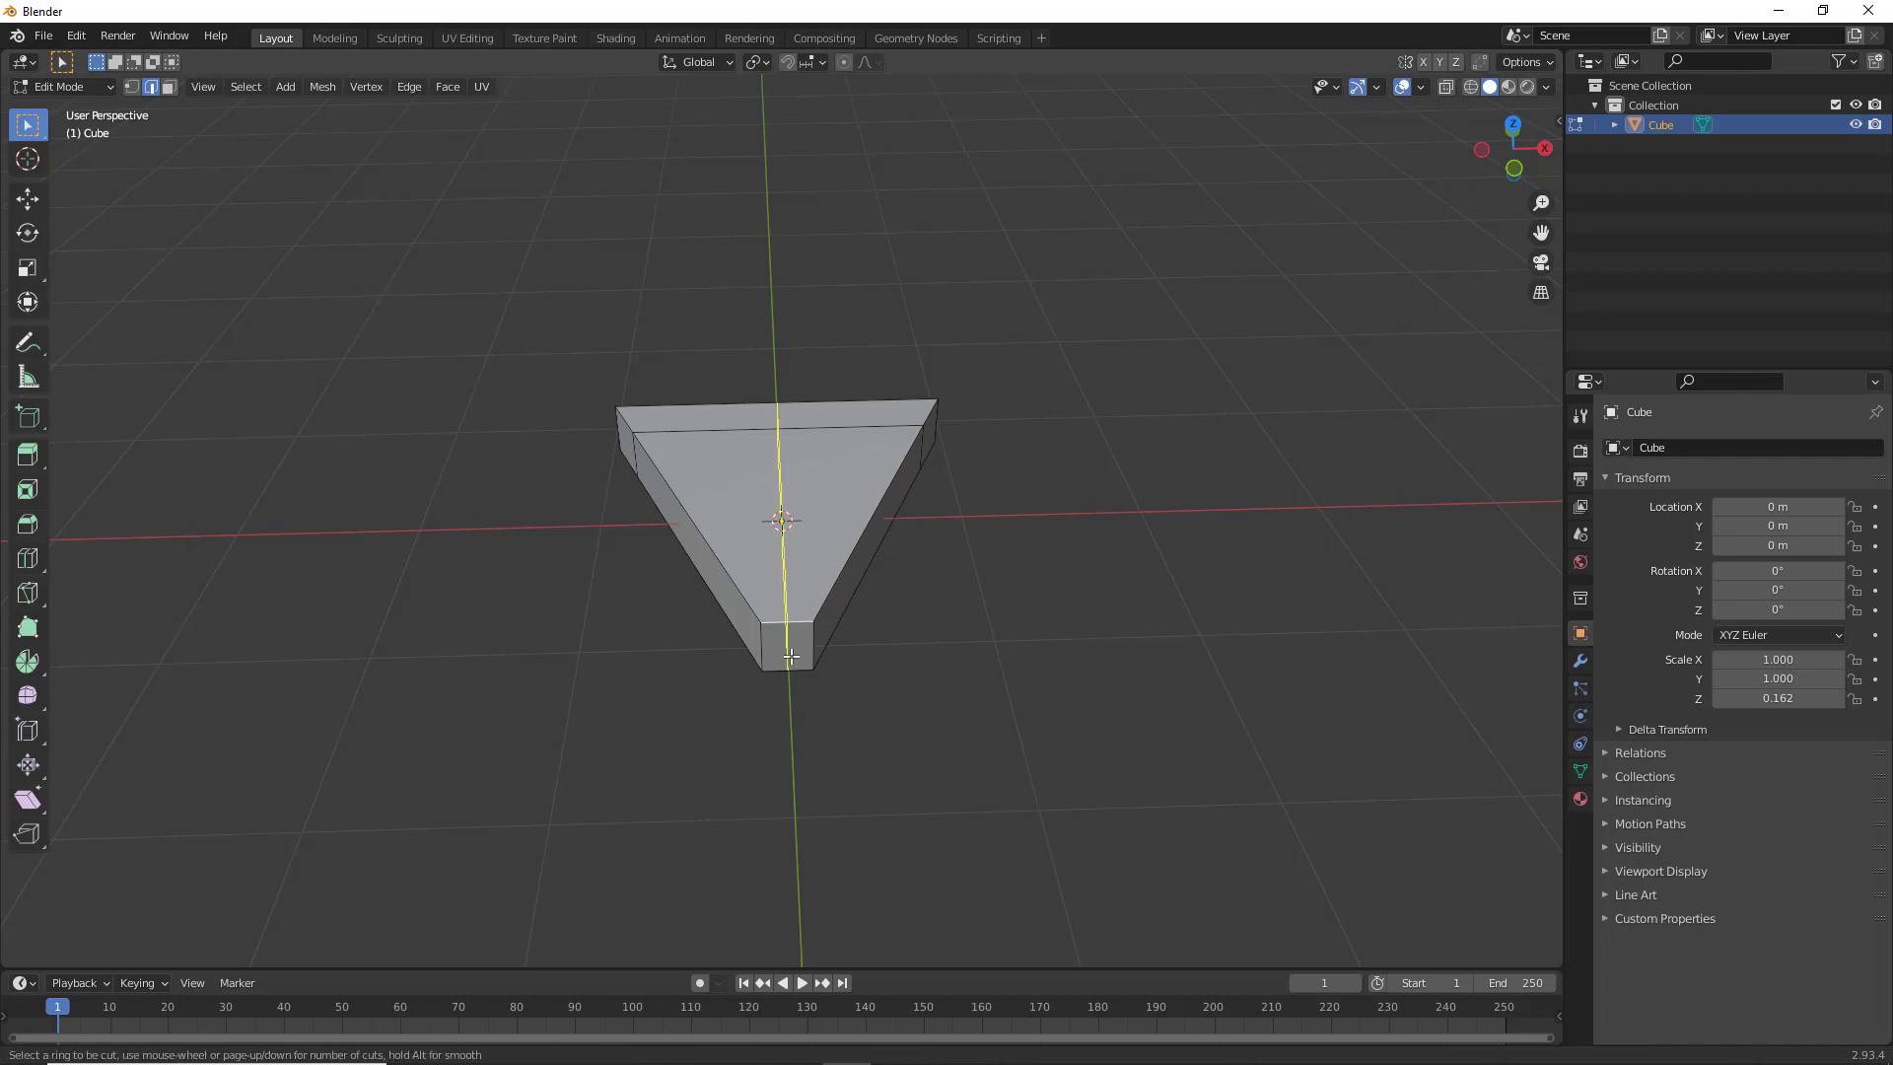
click(791, 656)
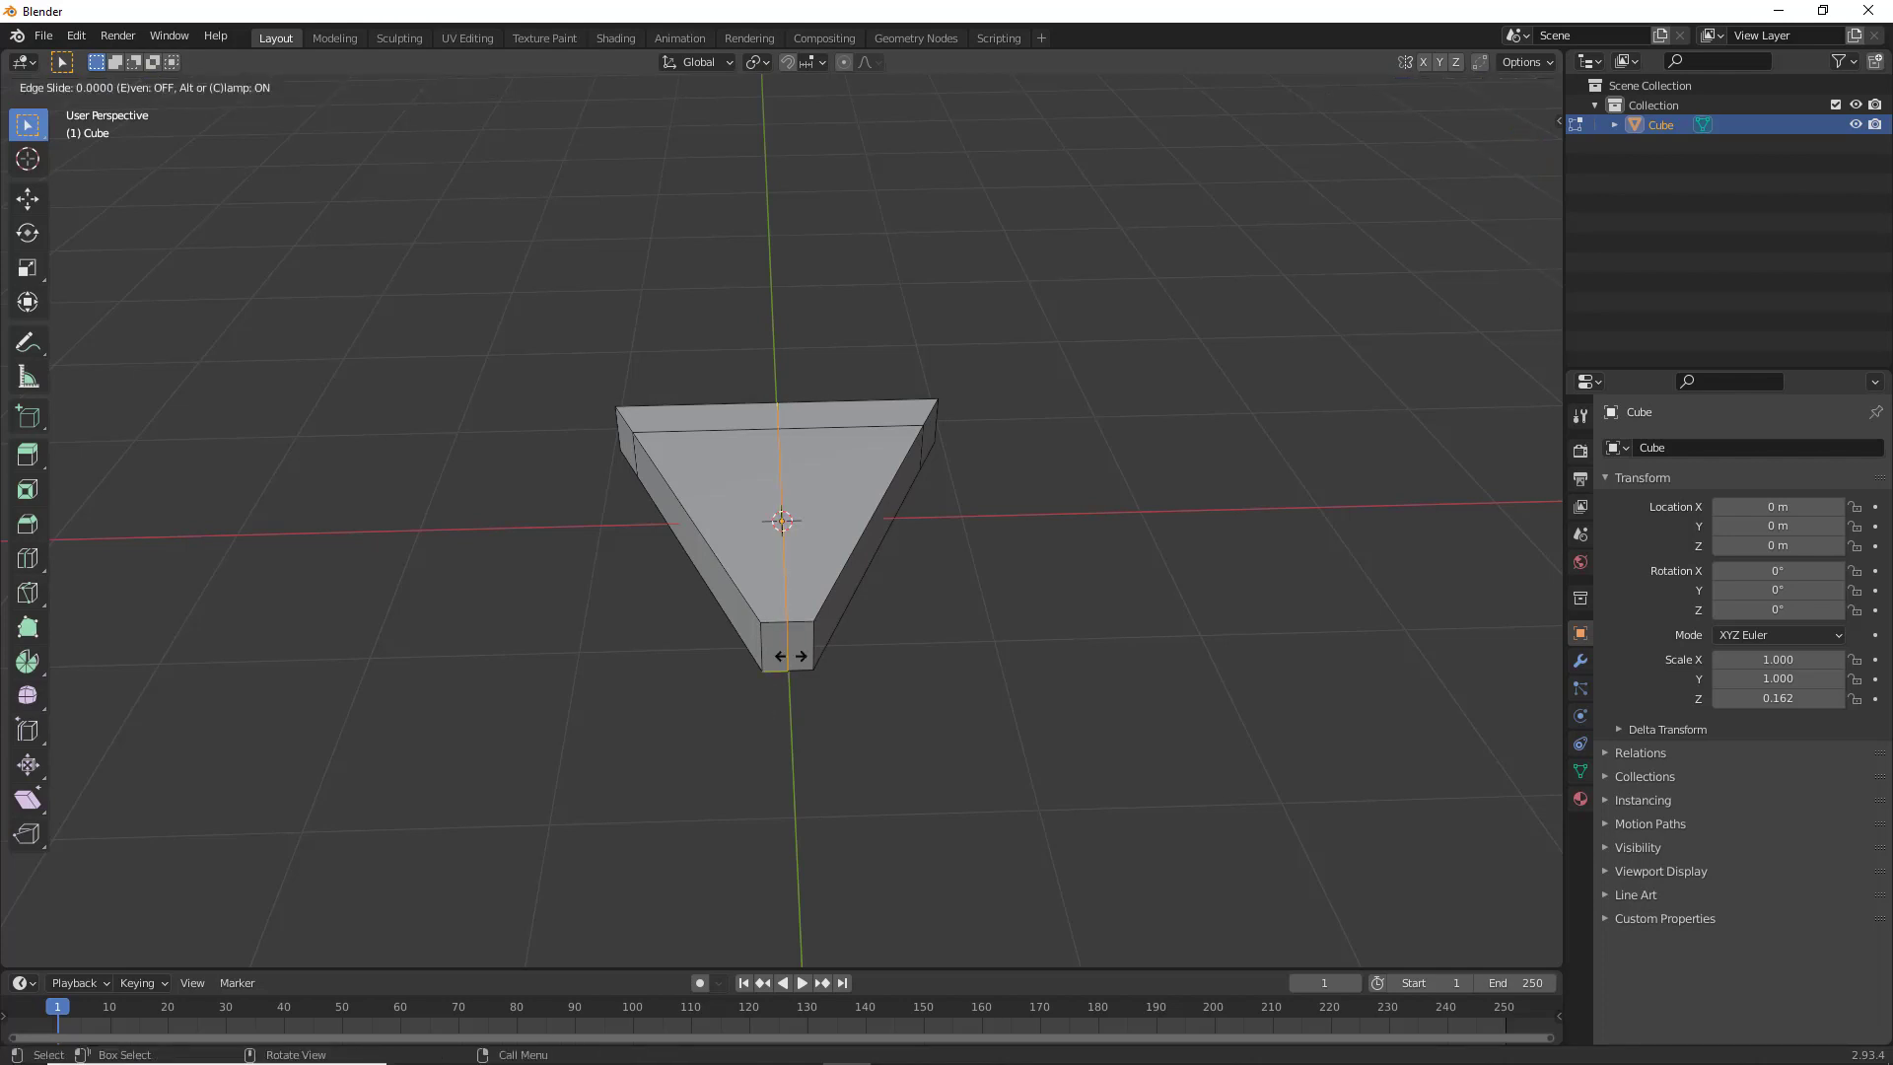
click(791, 656)
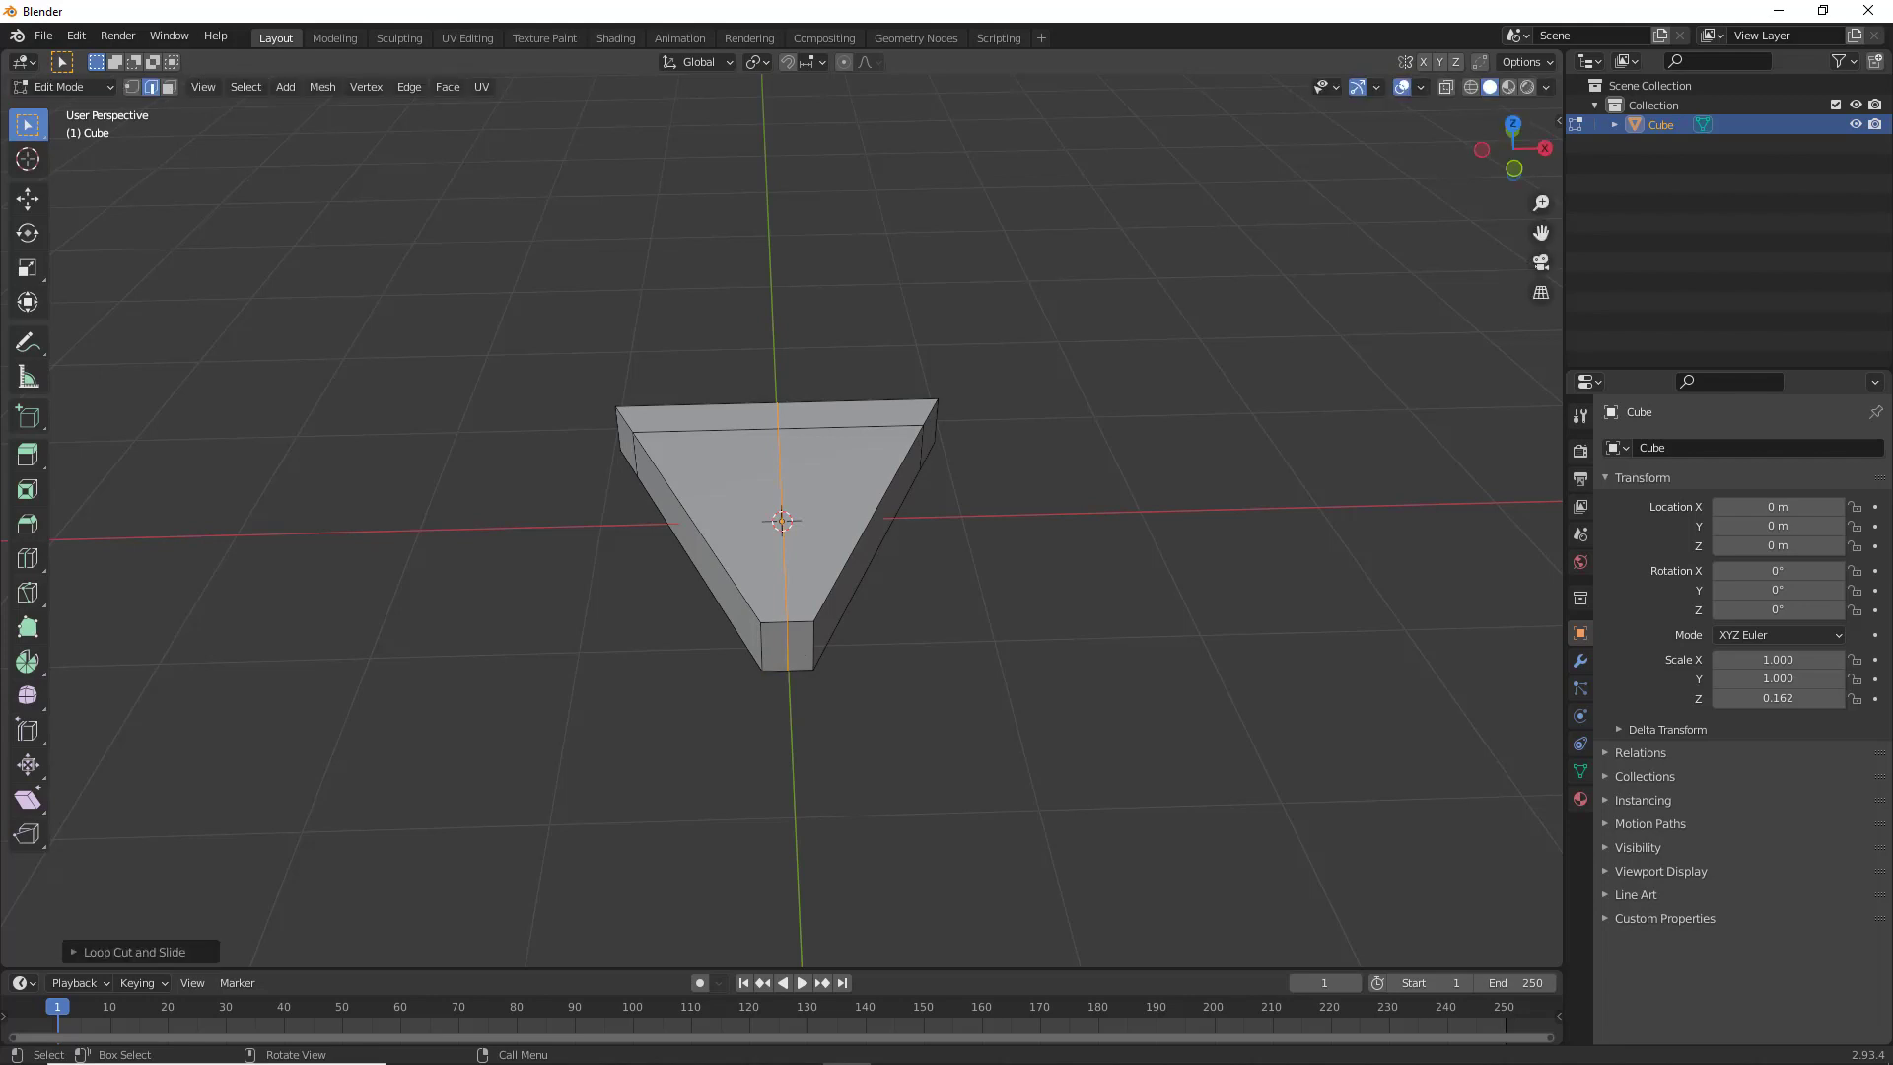
Move the vertical centre edge of the narrow tip outward along Y to make the slice pointed
middle_drag(932, 646, 872, 673)
scroll(638, 766, up, 1)
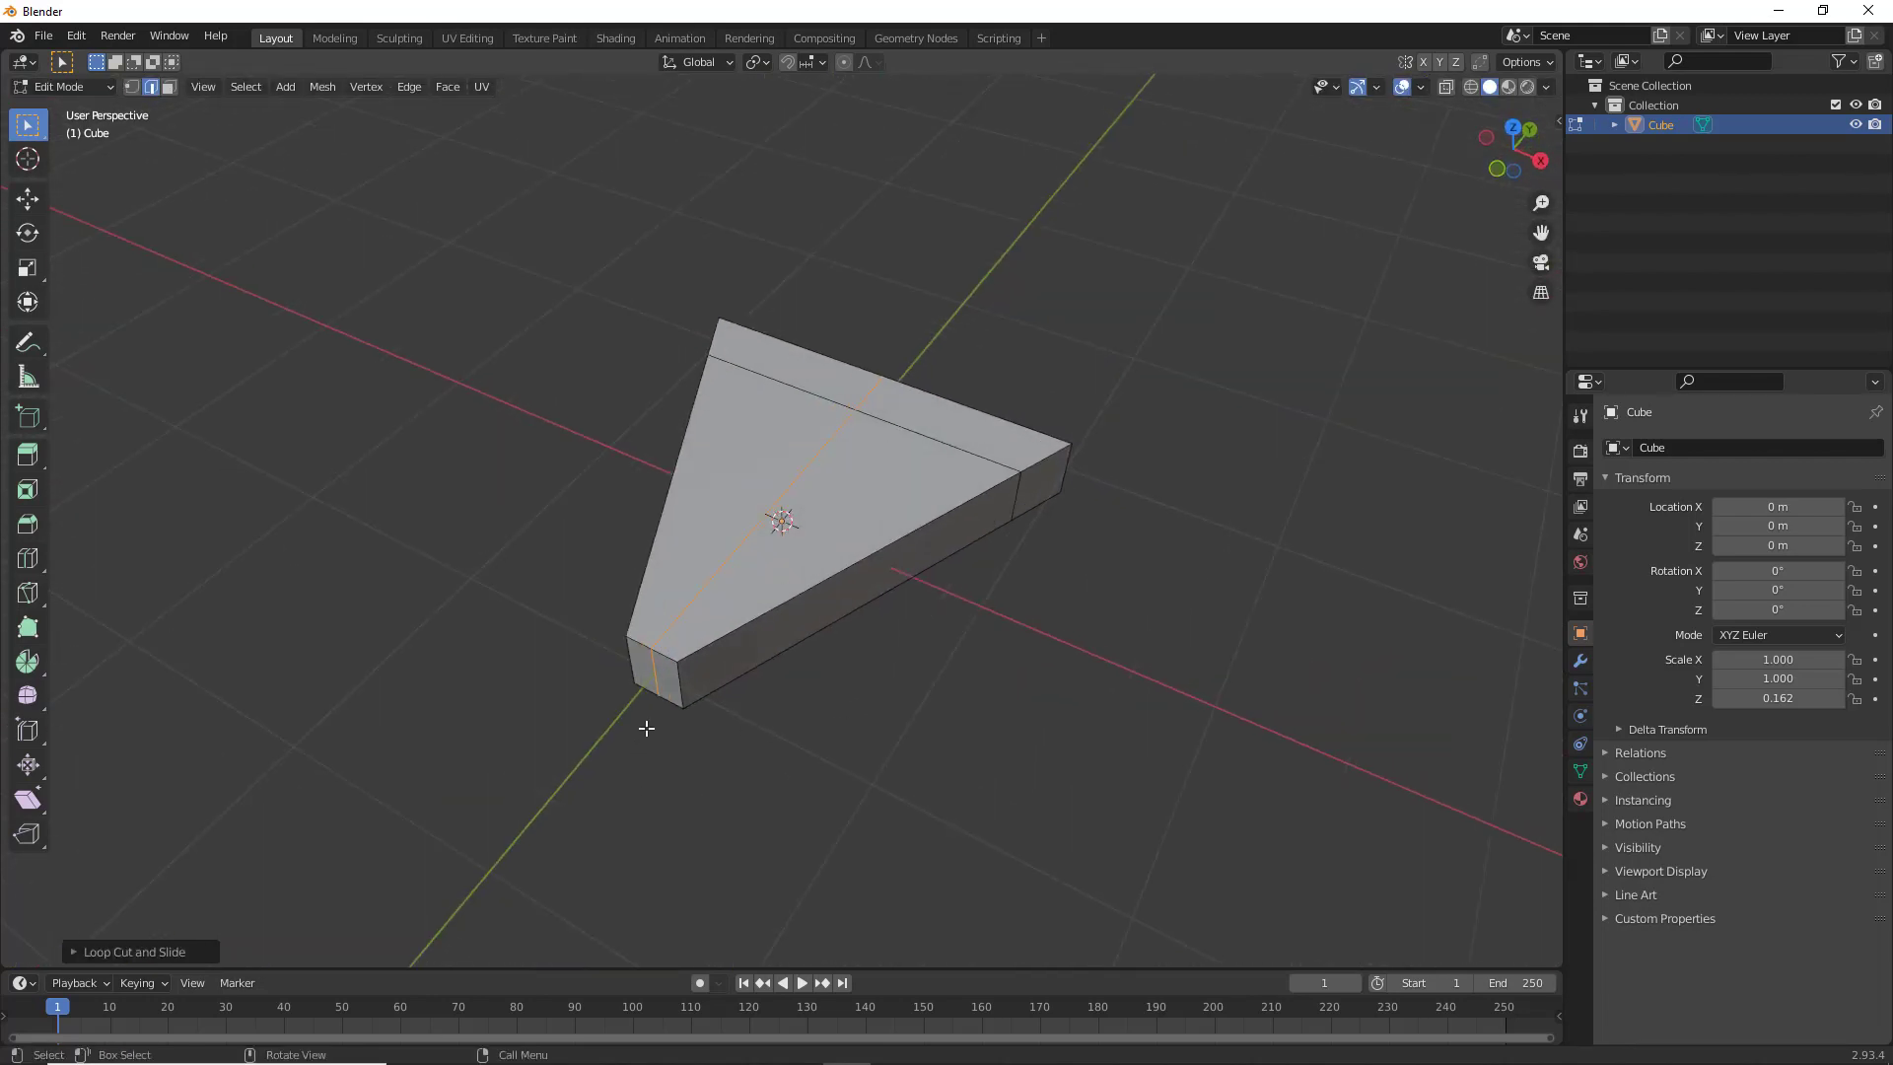
click(653, 672)
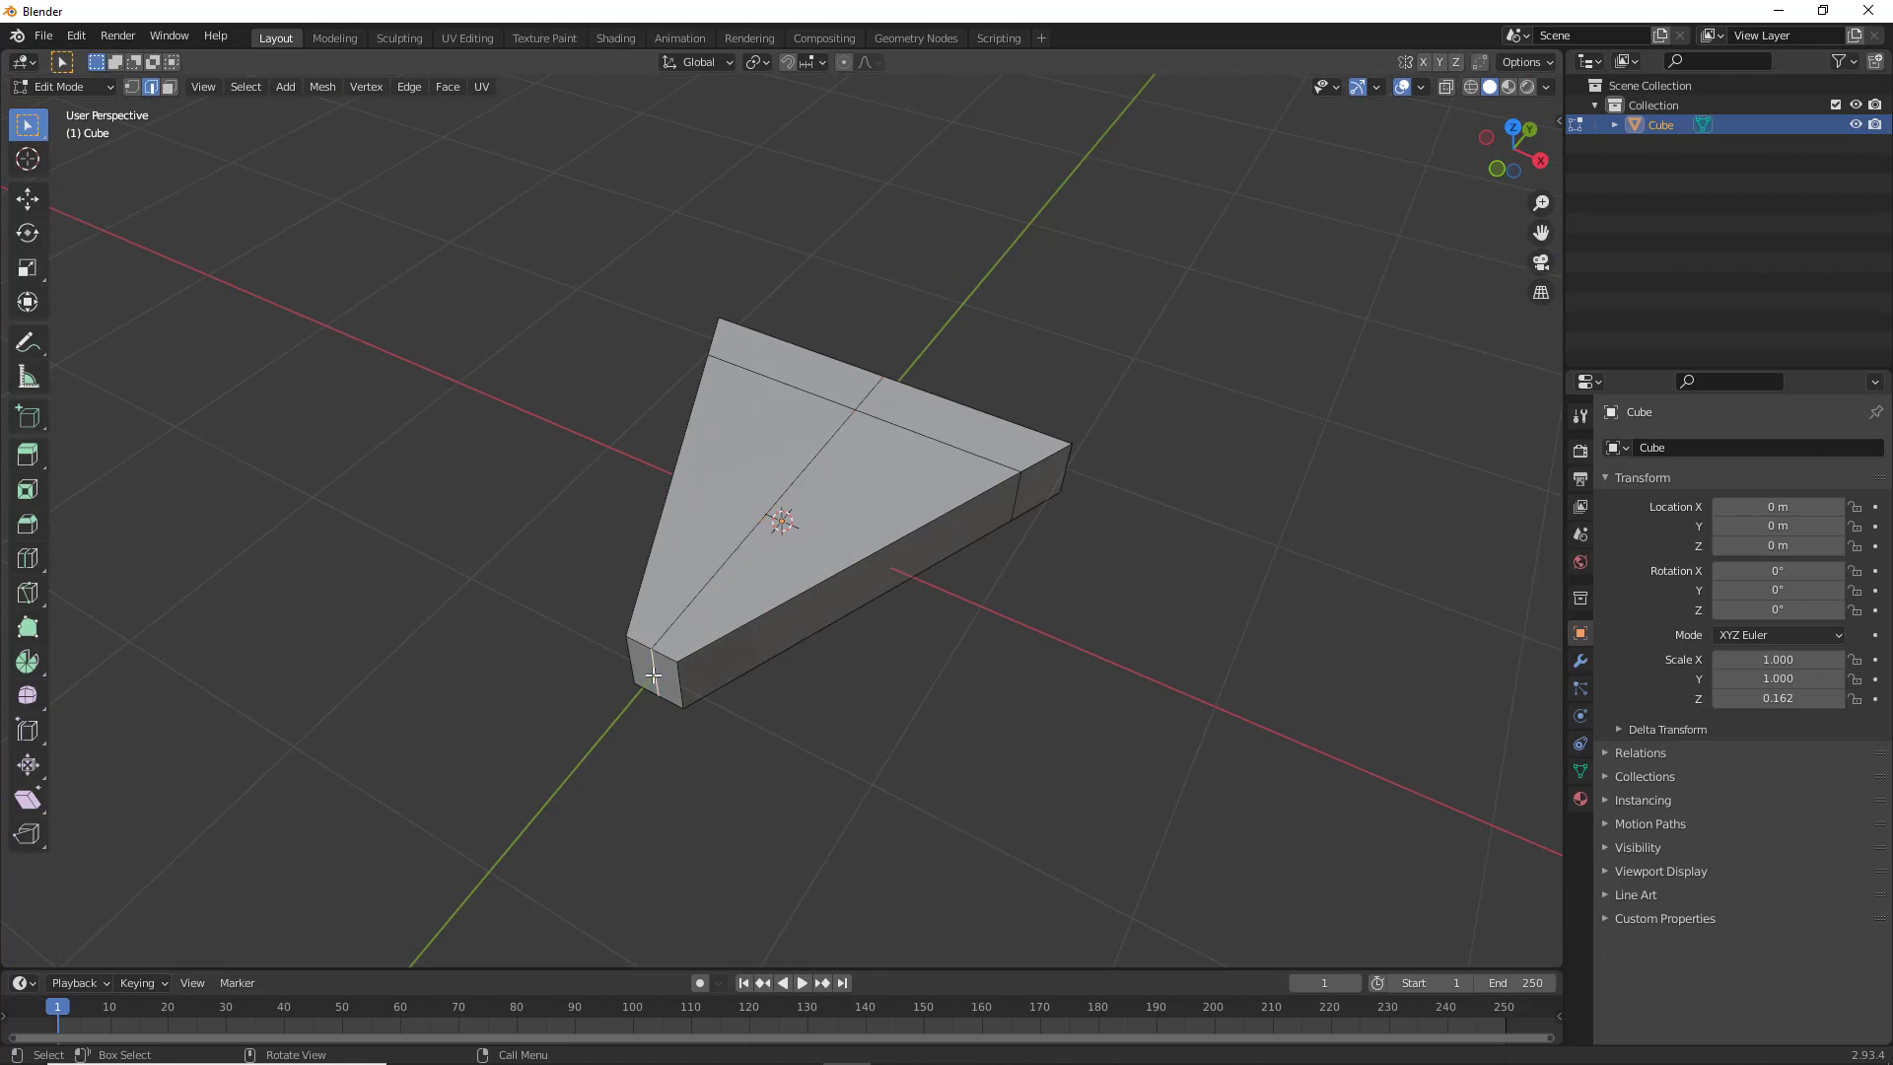
key(g)
key(y)
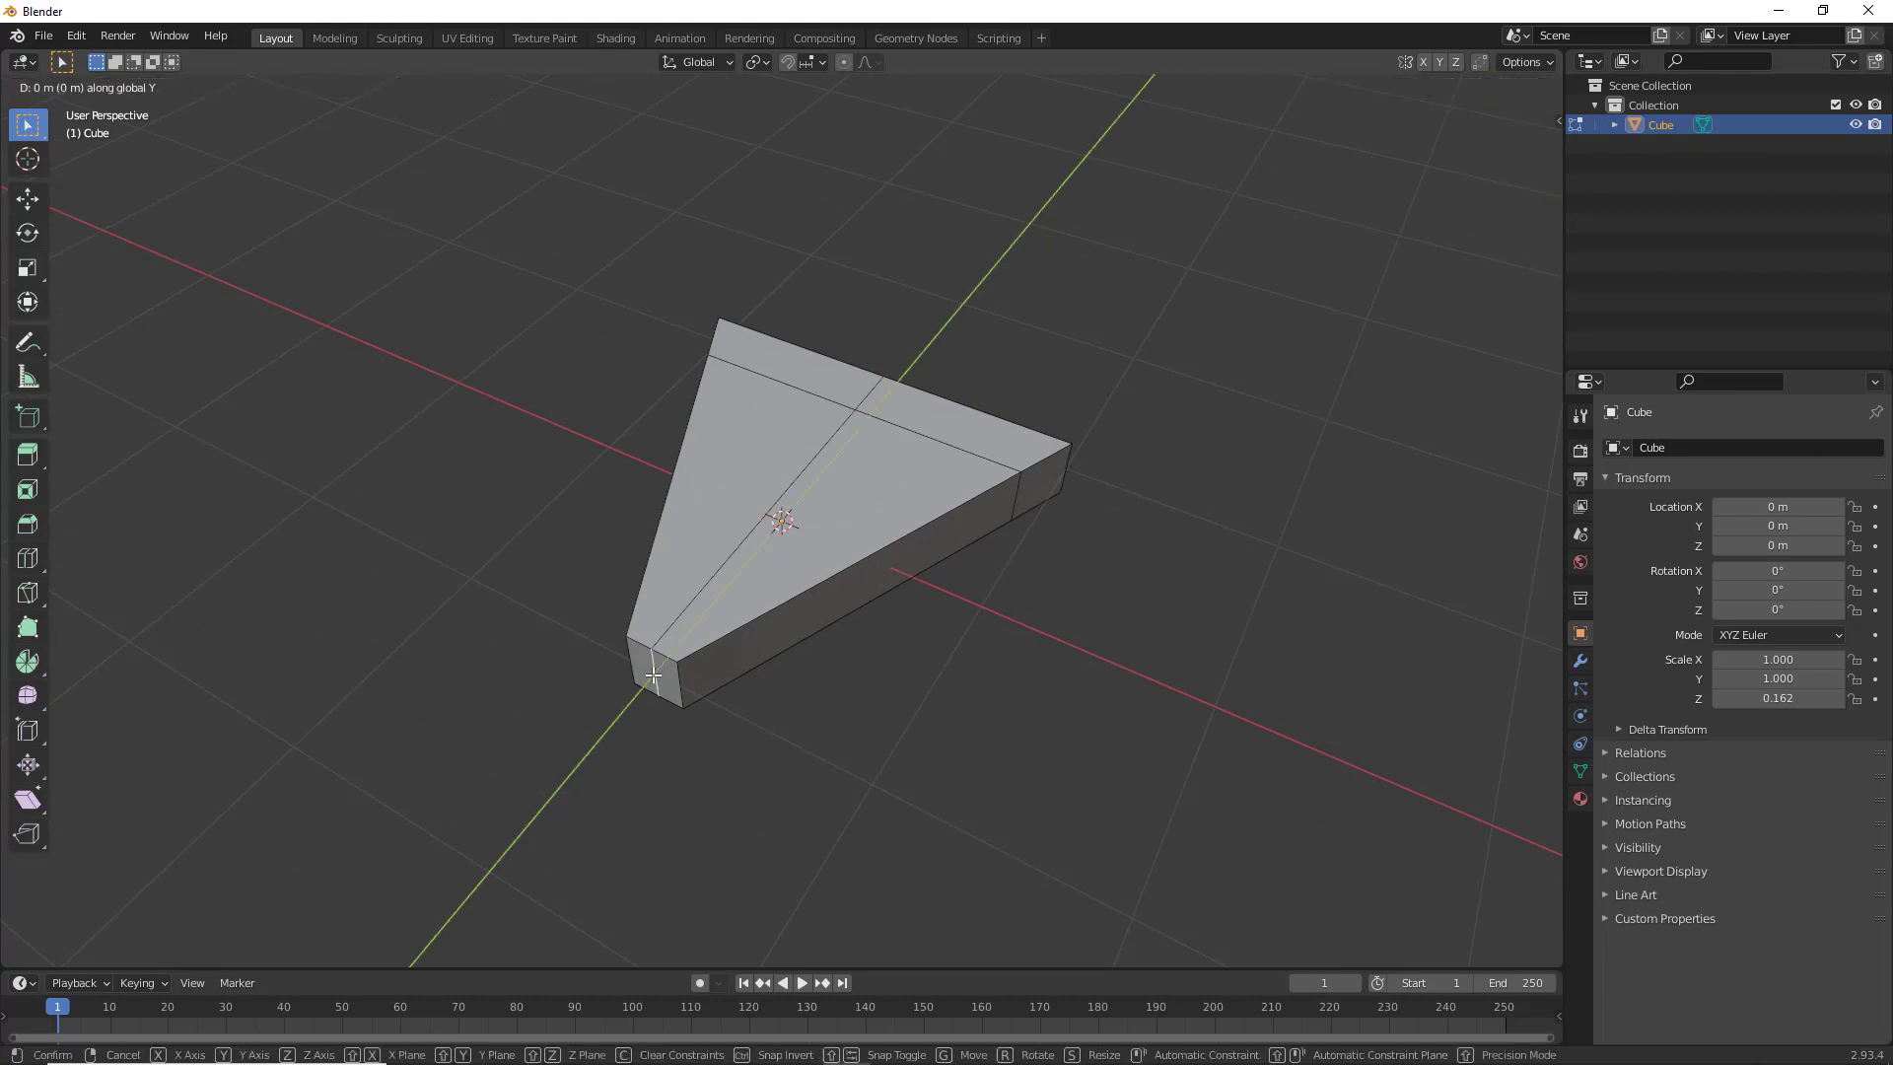
click(631, 700)
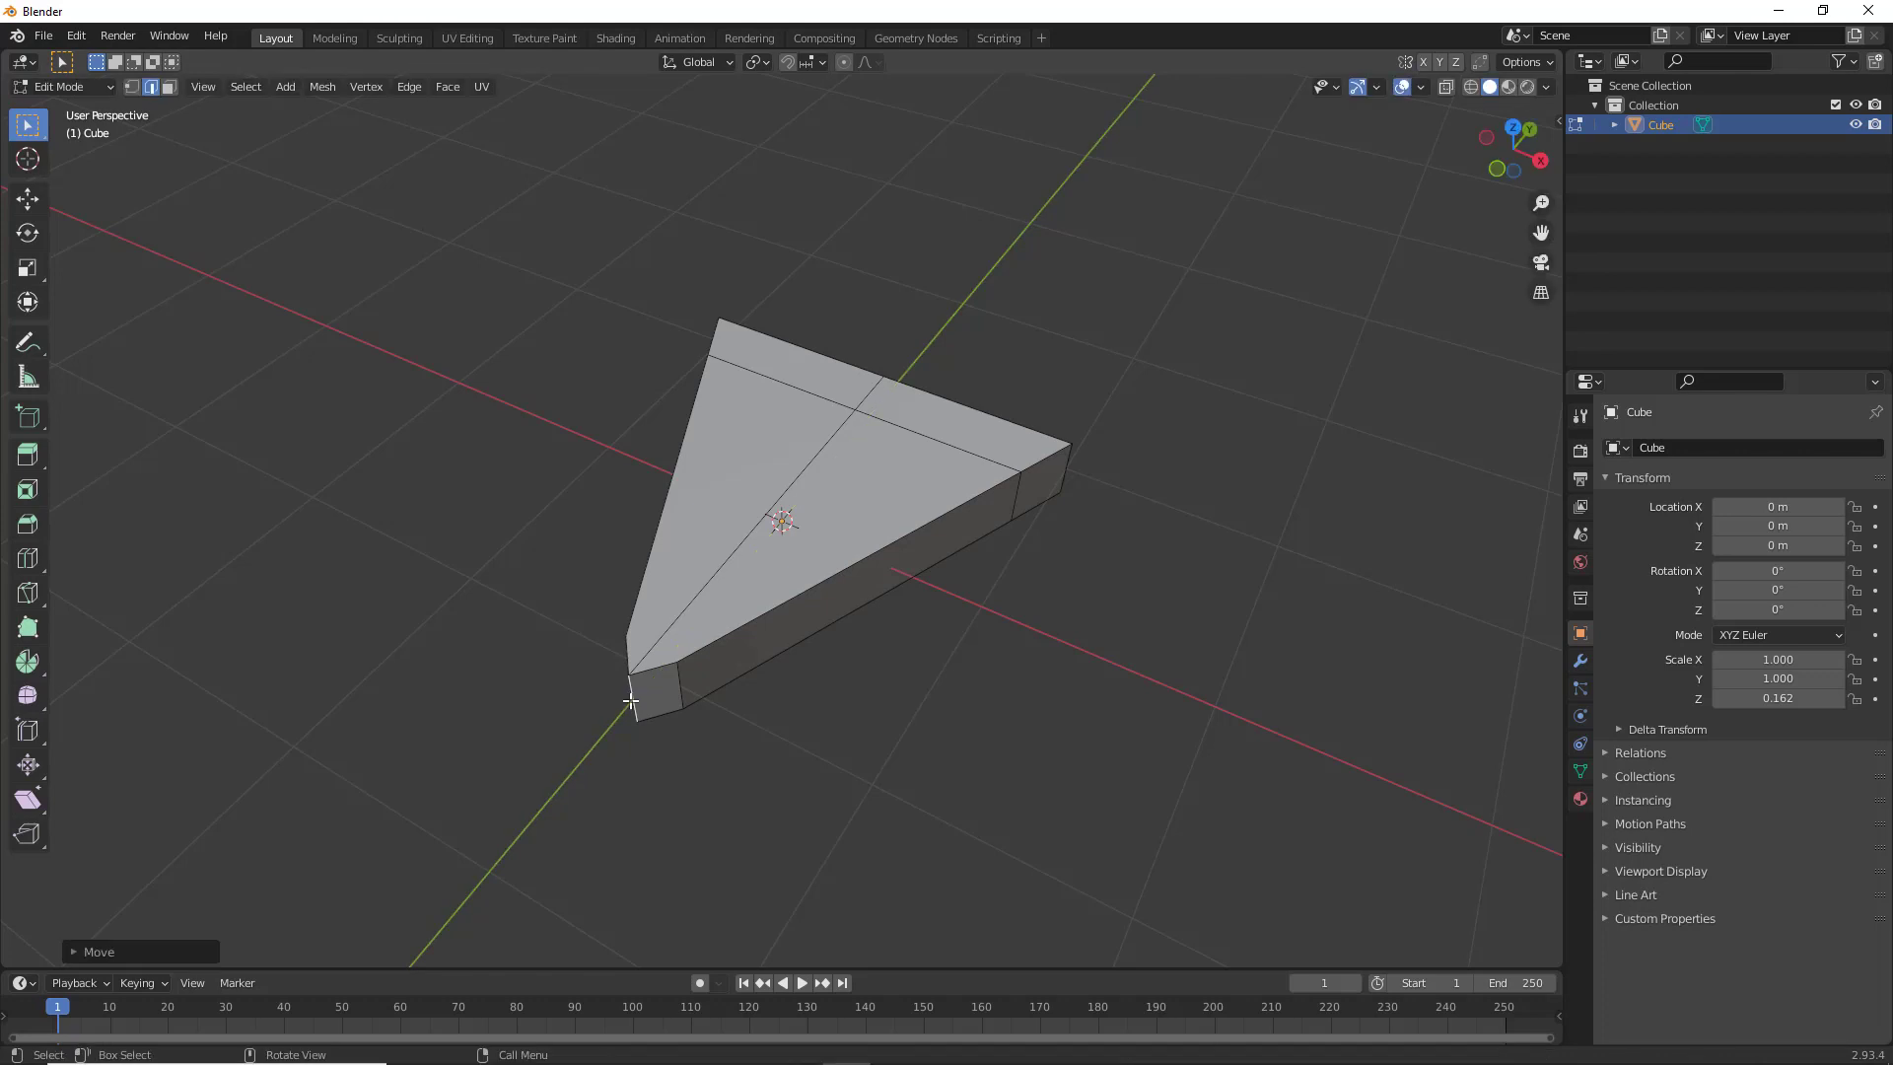
Extrude the two top faces of the strip at the wide end slightly upward to form the crust
middle_drag(728, 721, 645, 733)
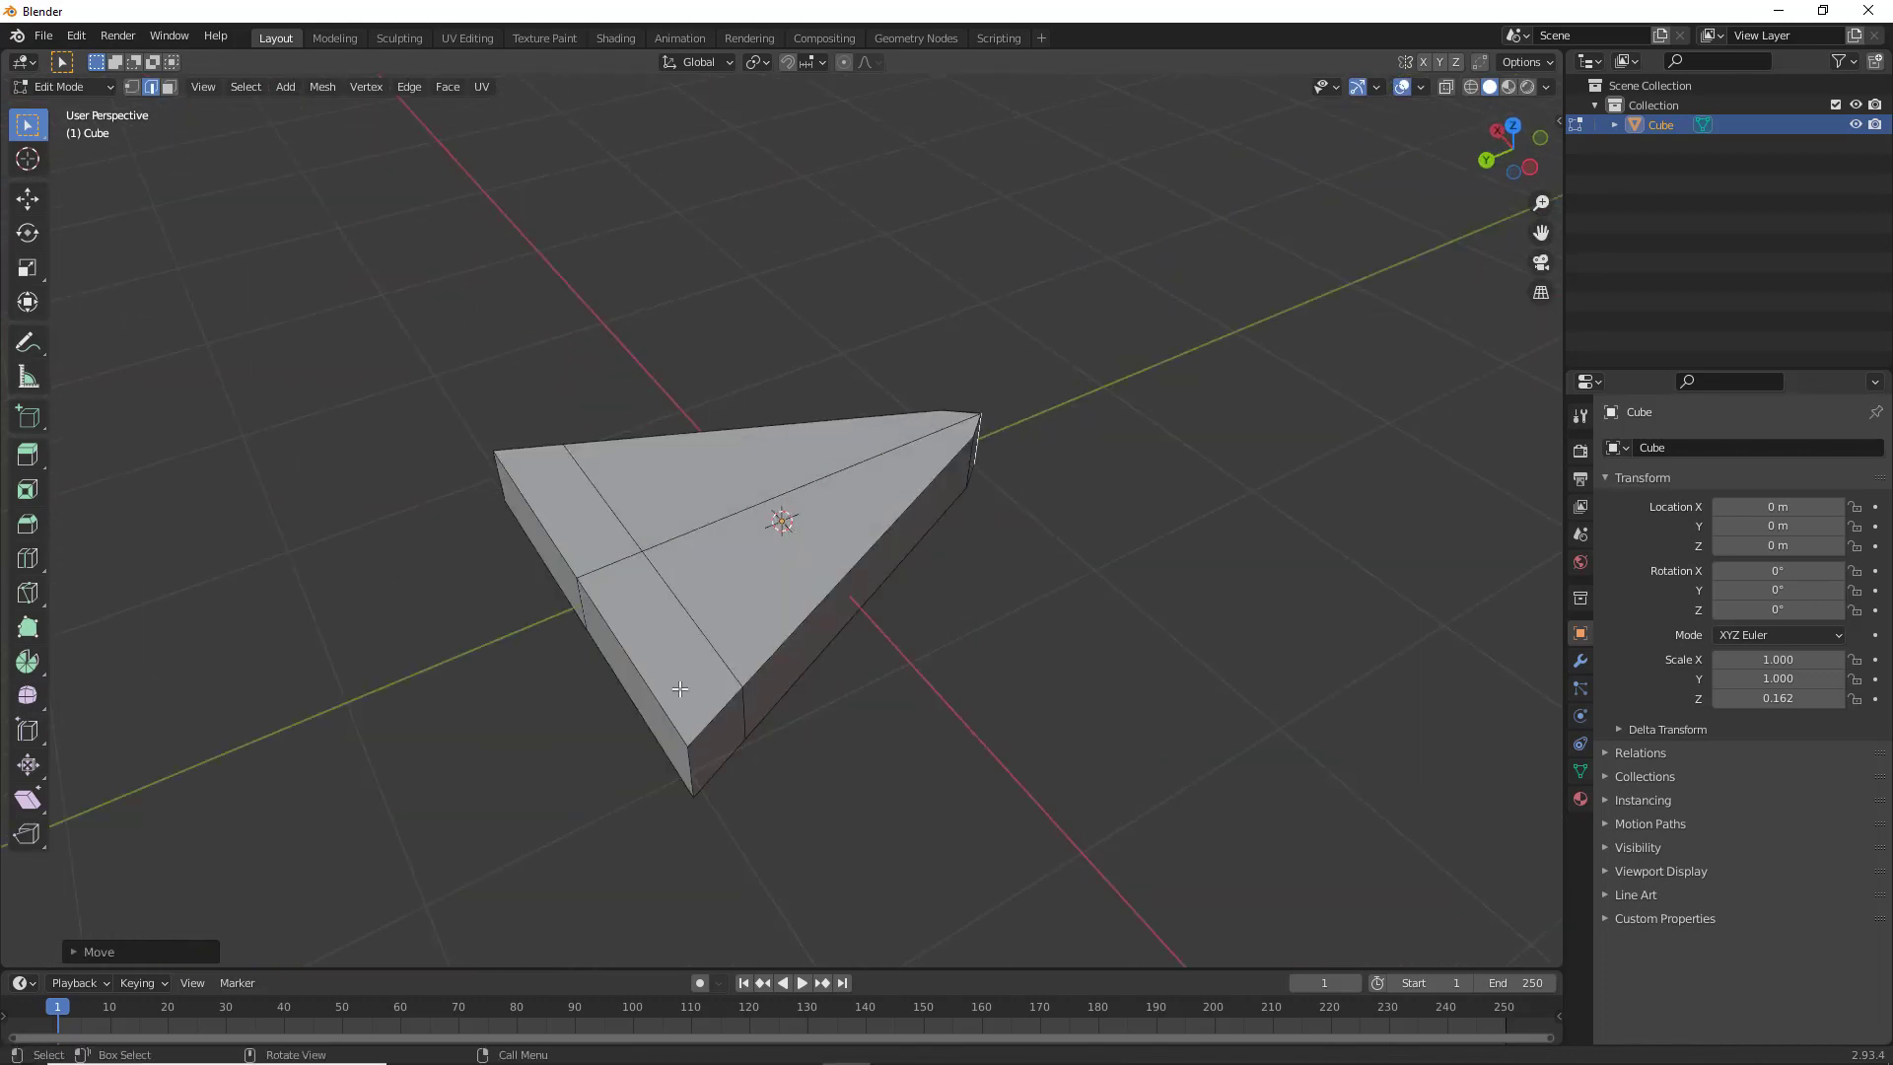
key(3)
click(679, 656)
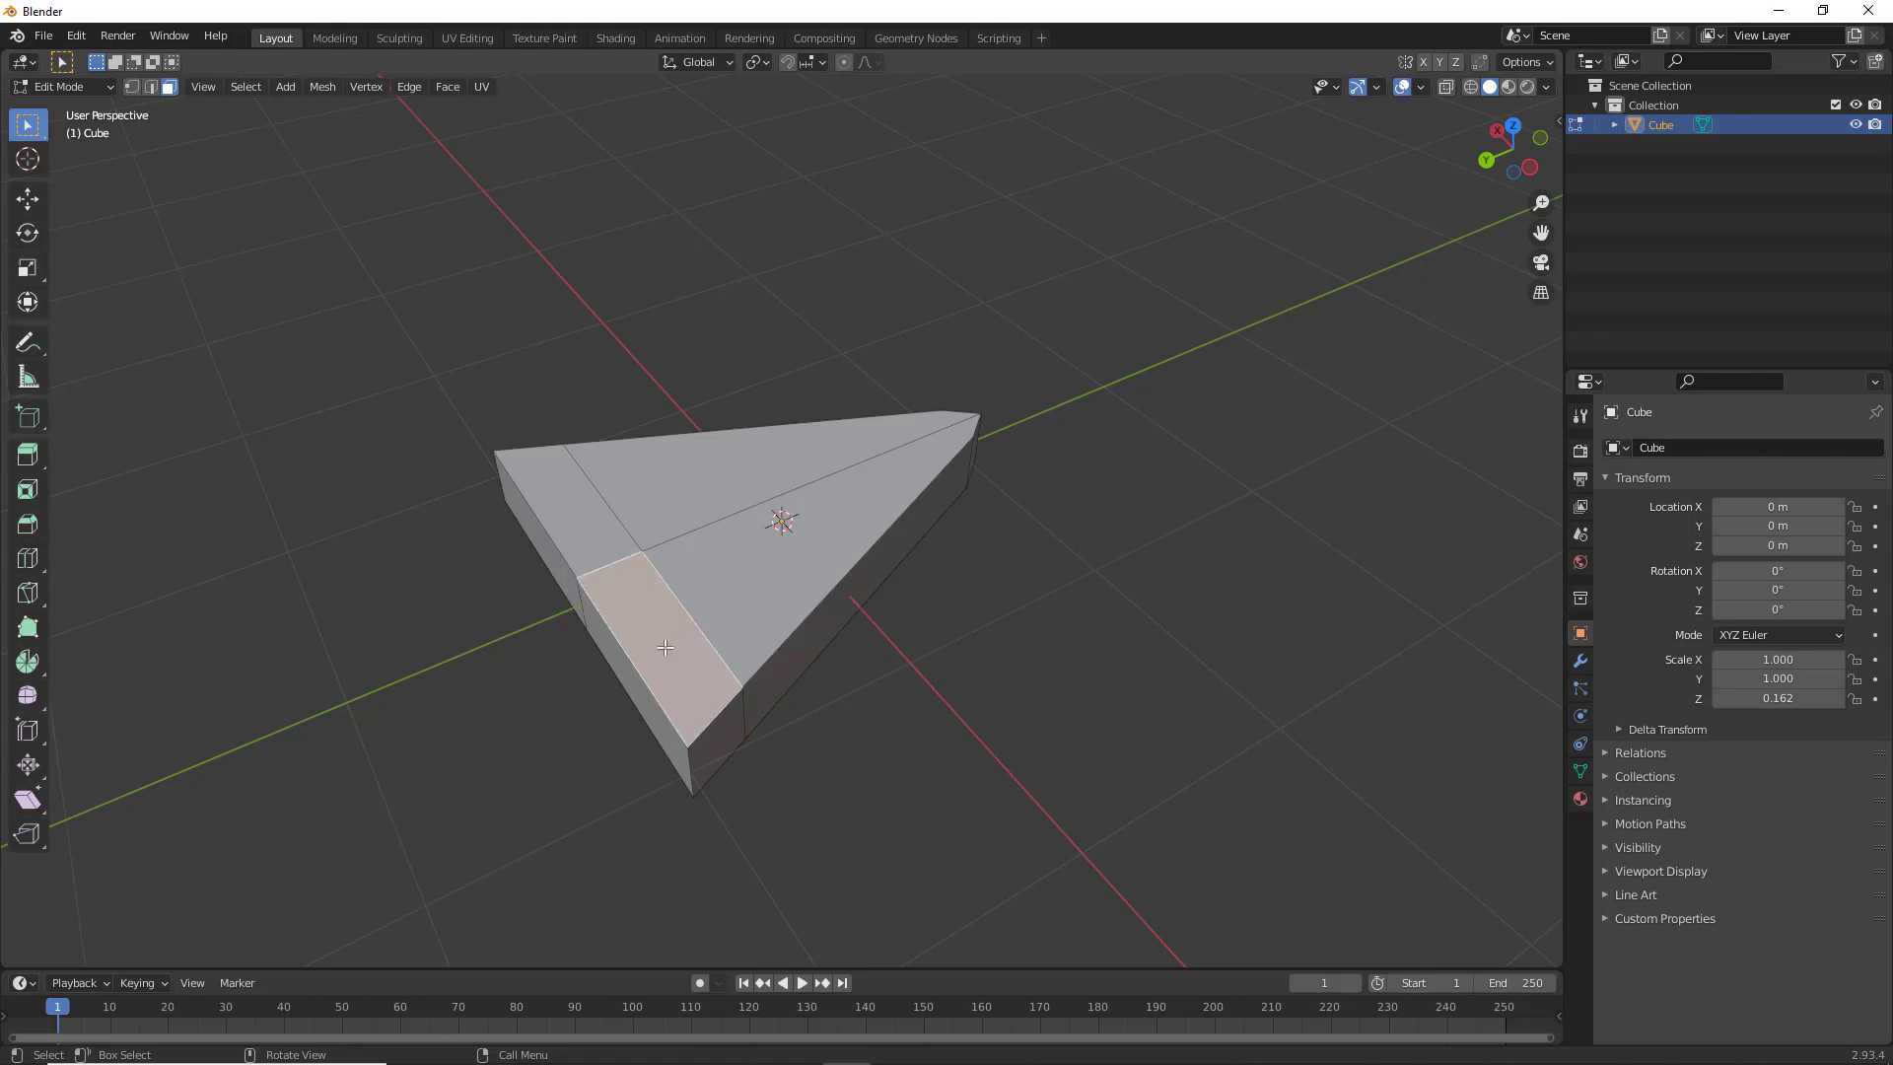
shift+click(576, 524)
middle_drag(553, 731, 680, 824)
key(e)
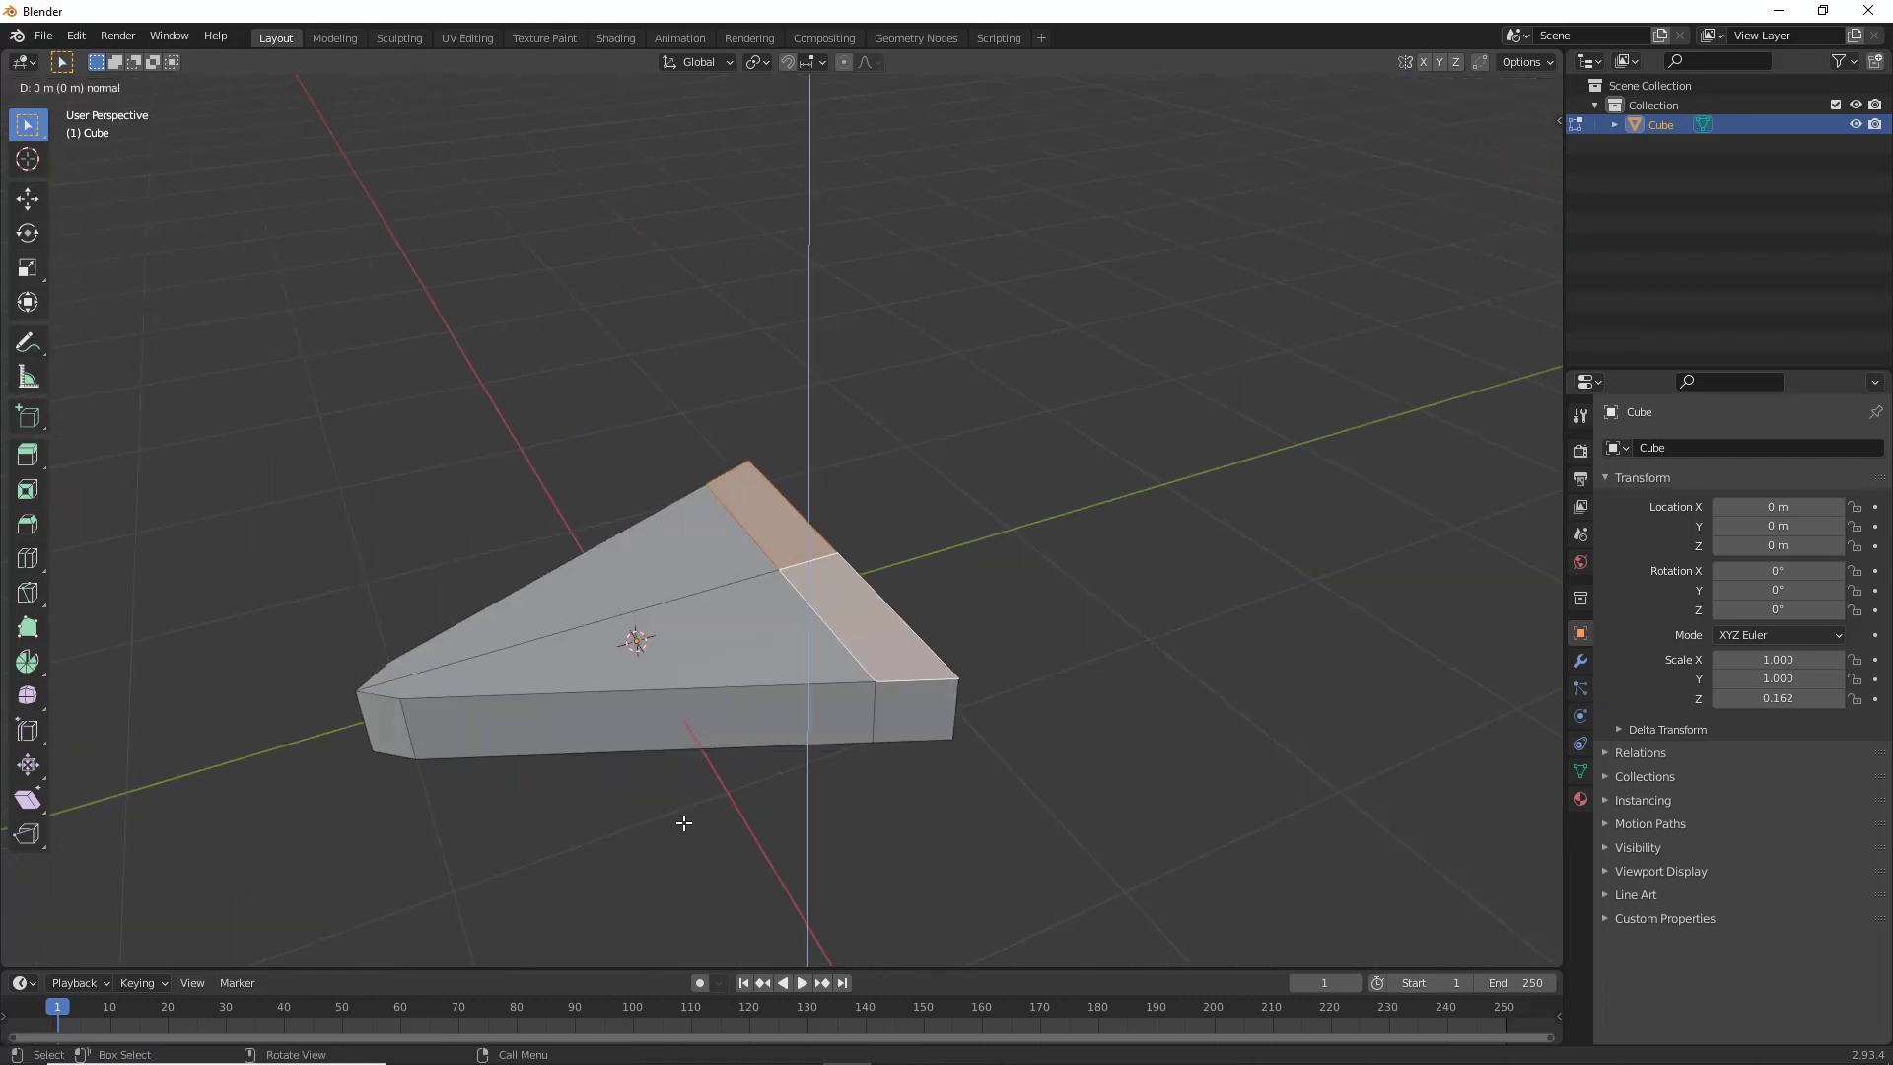
click(690, 790)
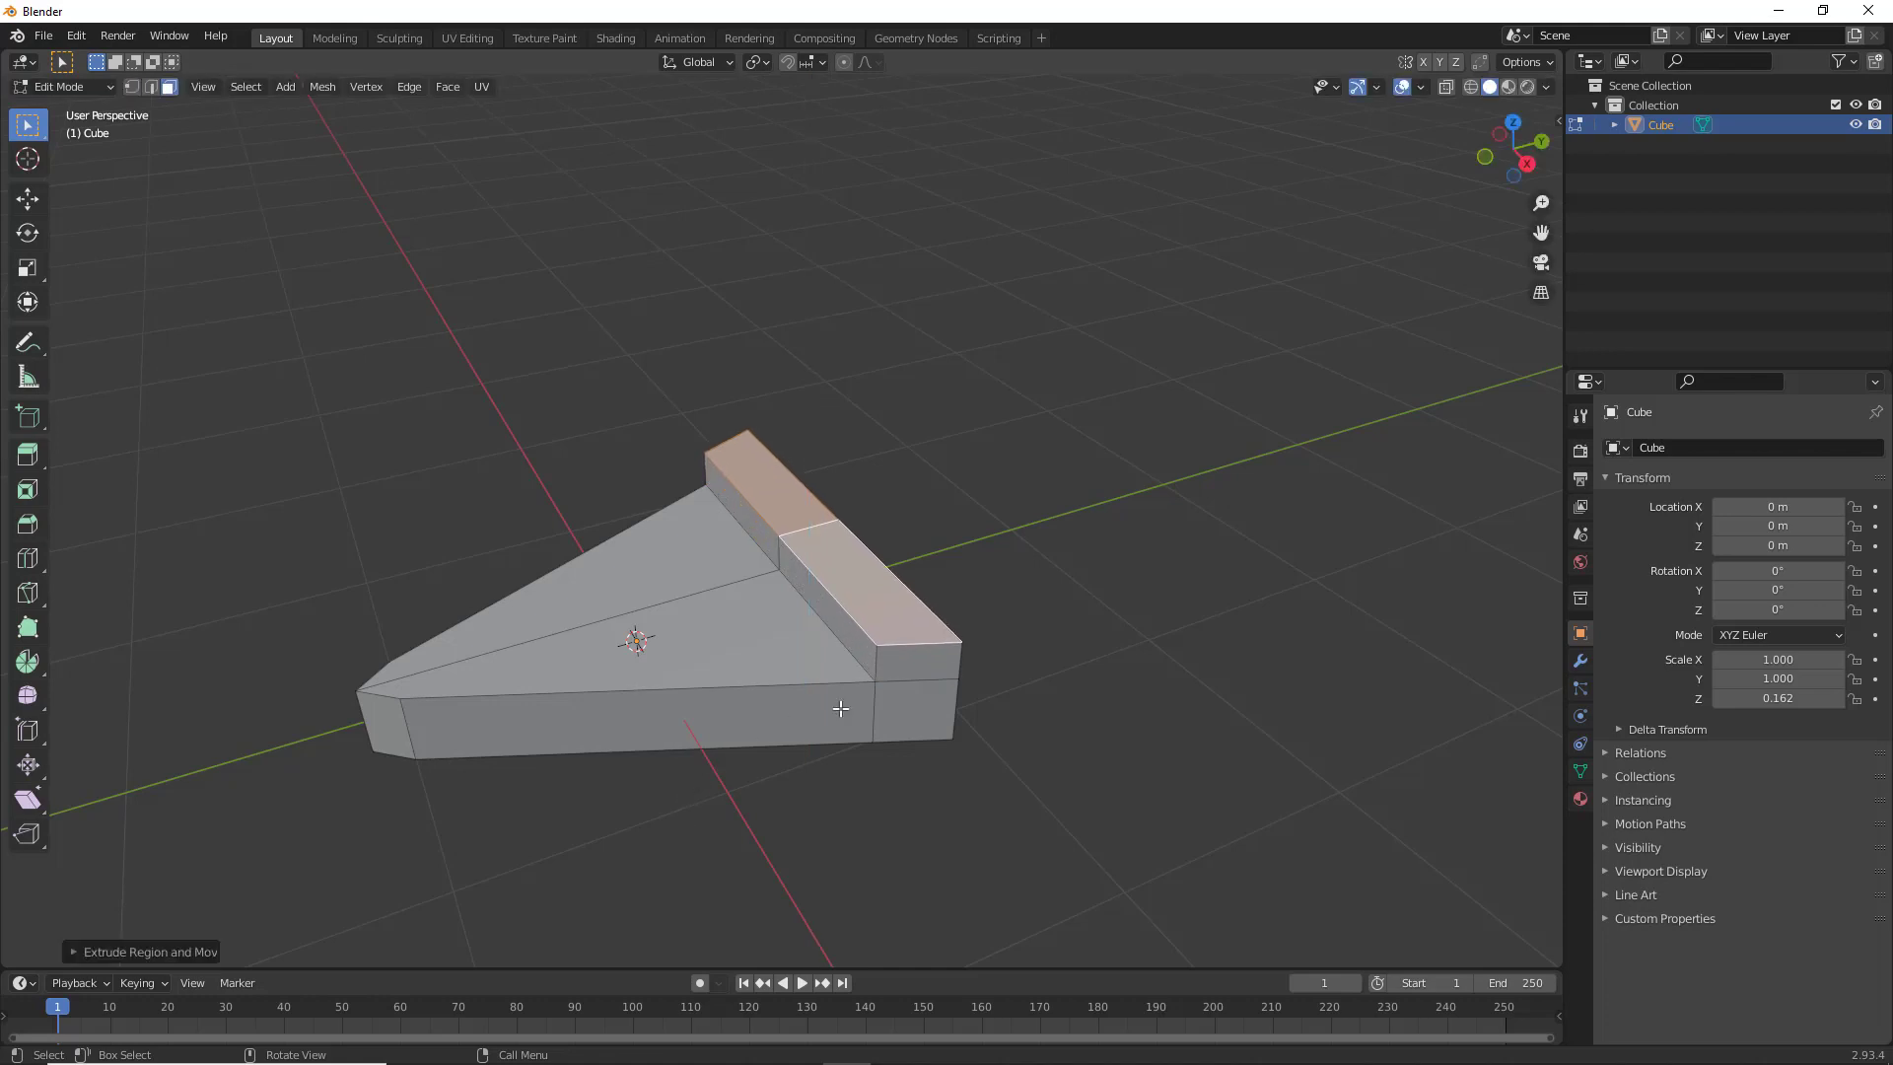
Add a centred loop cut along the length of the raised crust, without sliding it
middle_drag(840, 708, 829, 553)
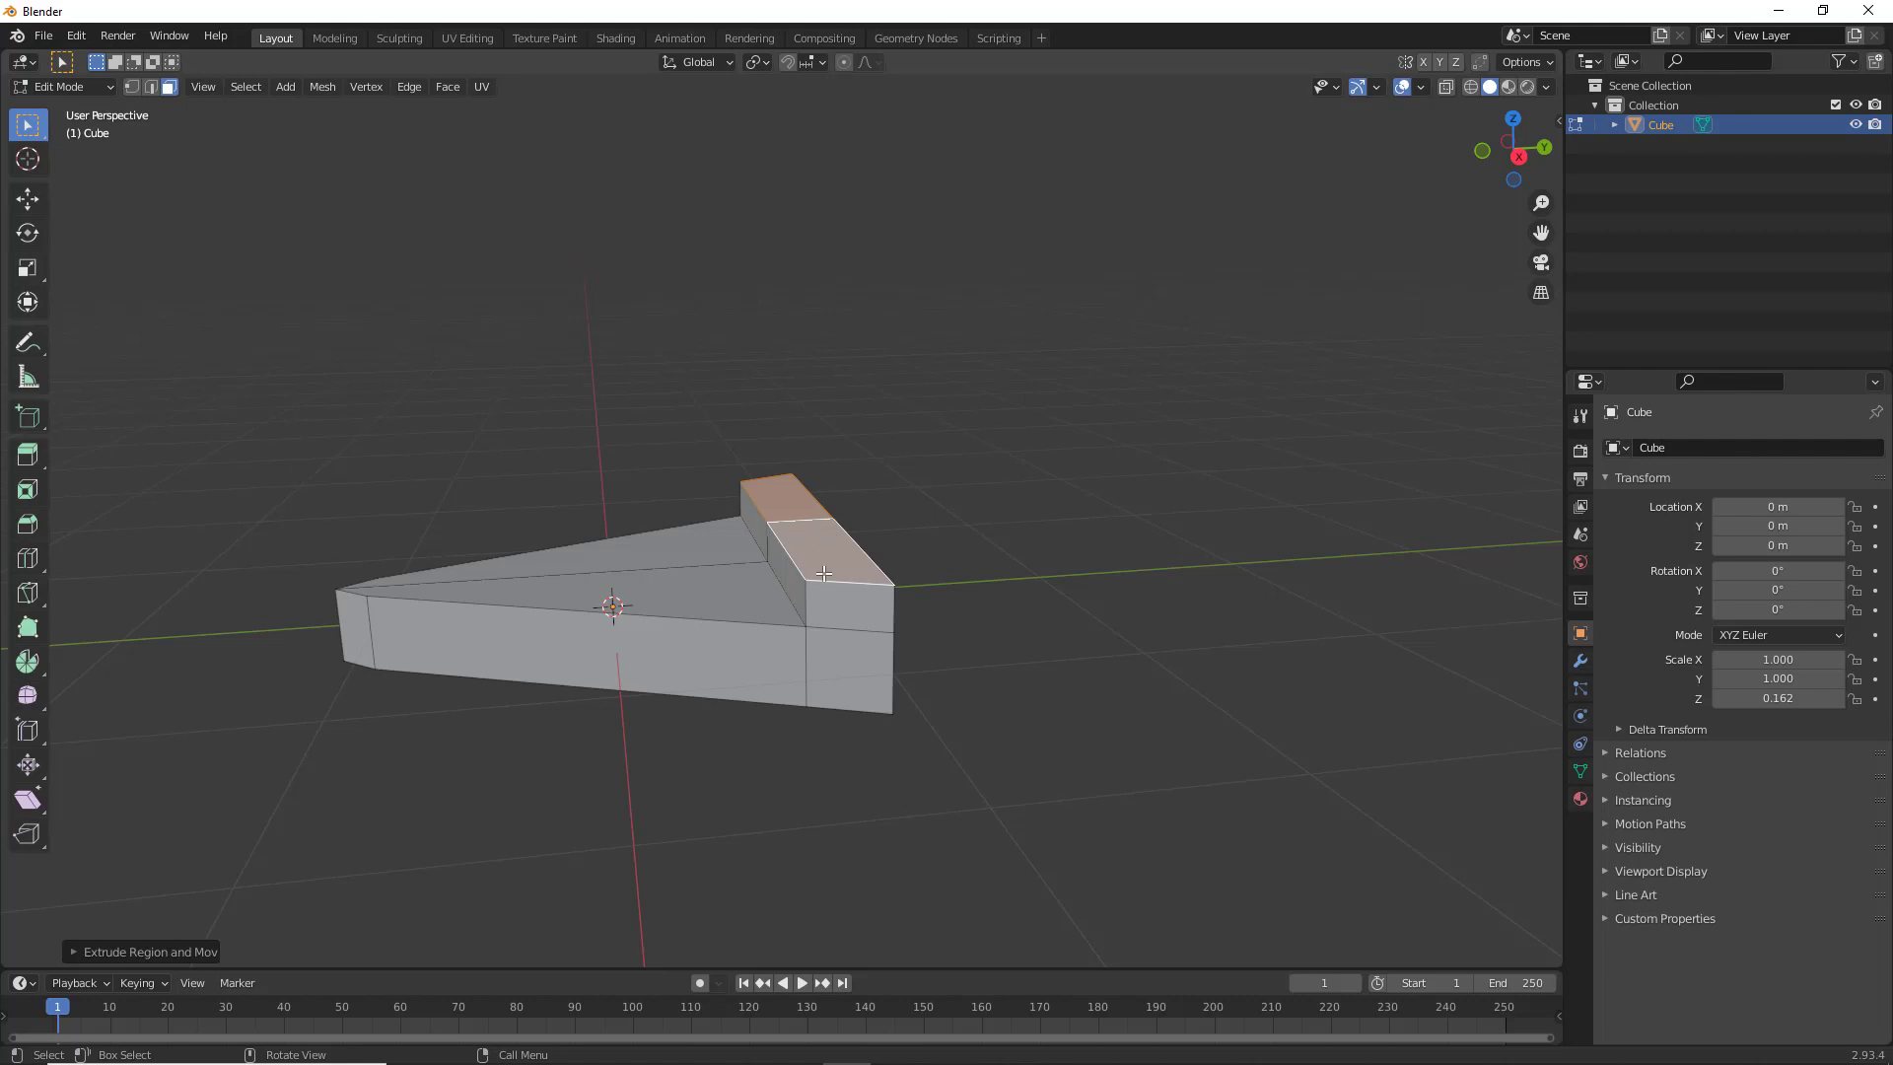
middle_drag(828, 553, 1021, 668)
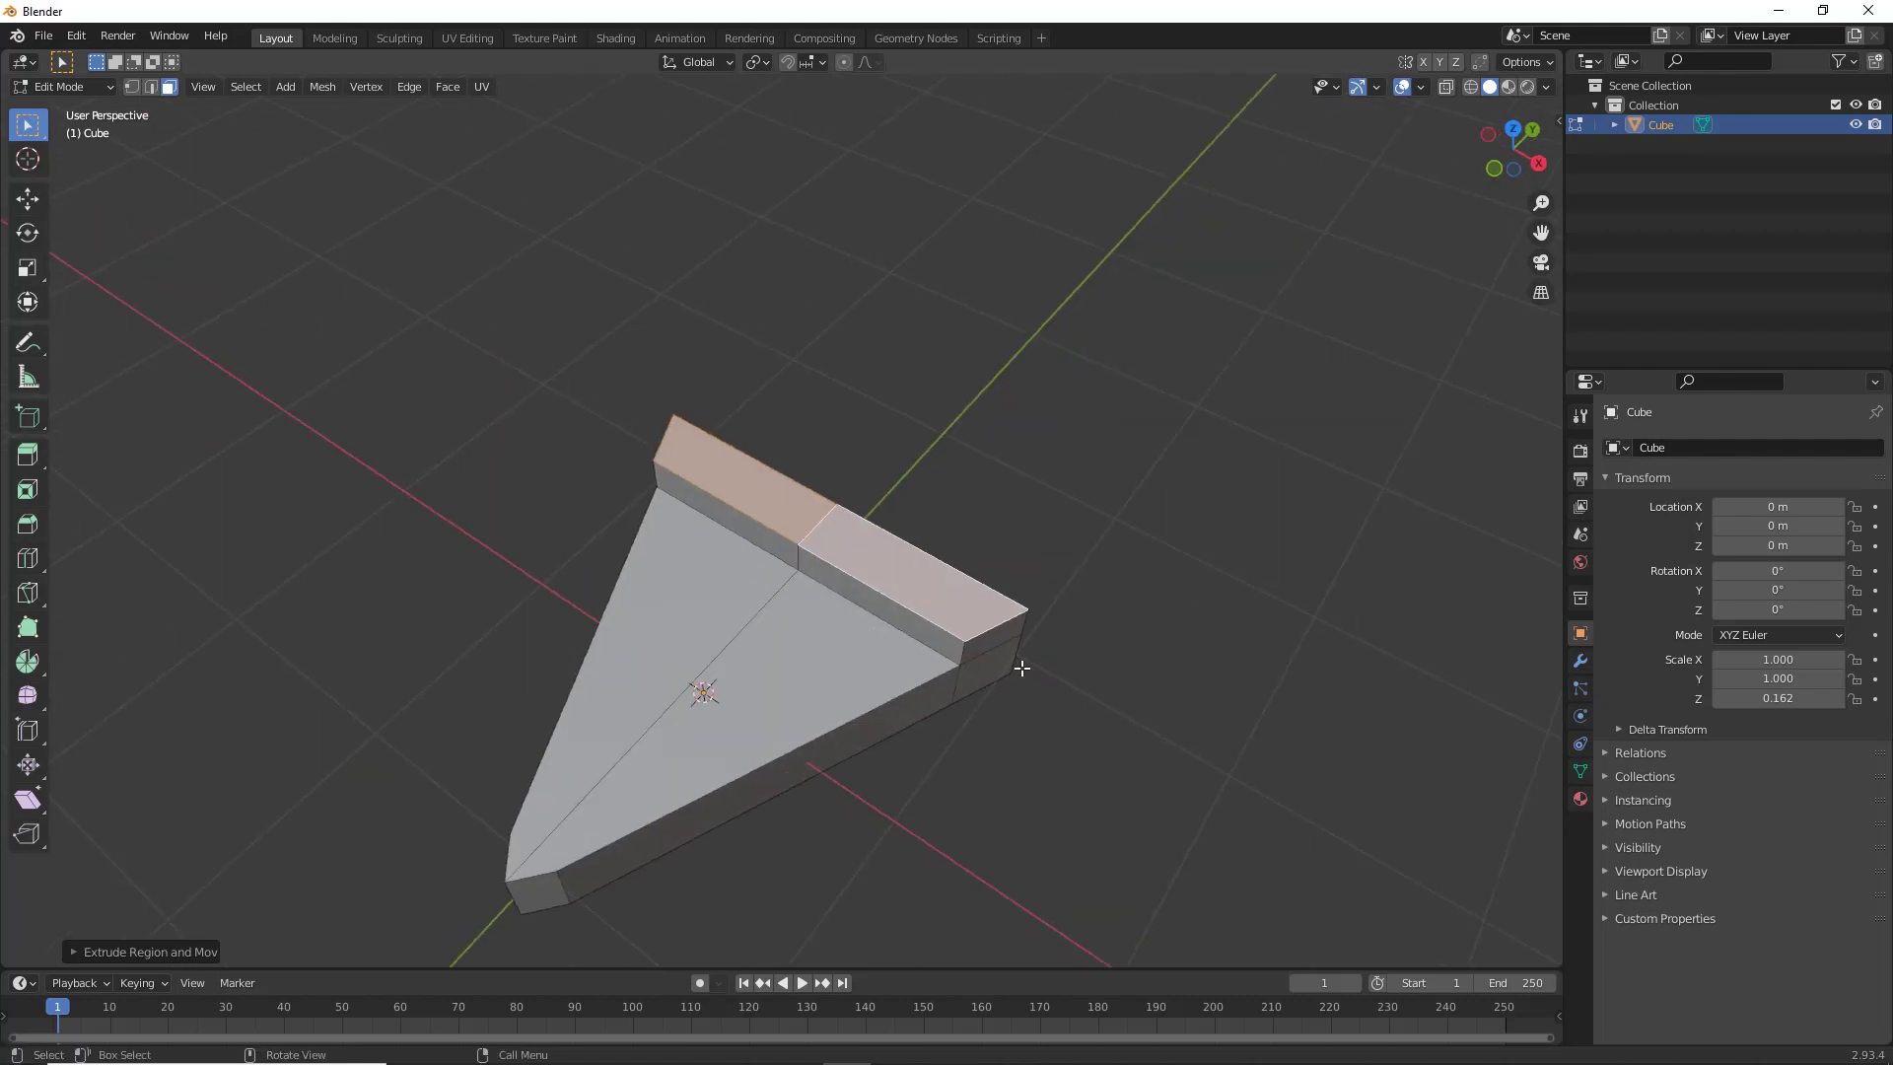
middle_drag(929, 533, 855, 716)
middle_drag(1006, 677, 1015, 782)
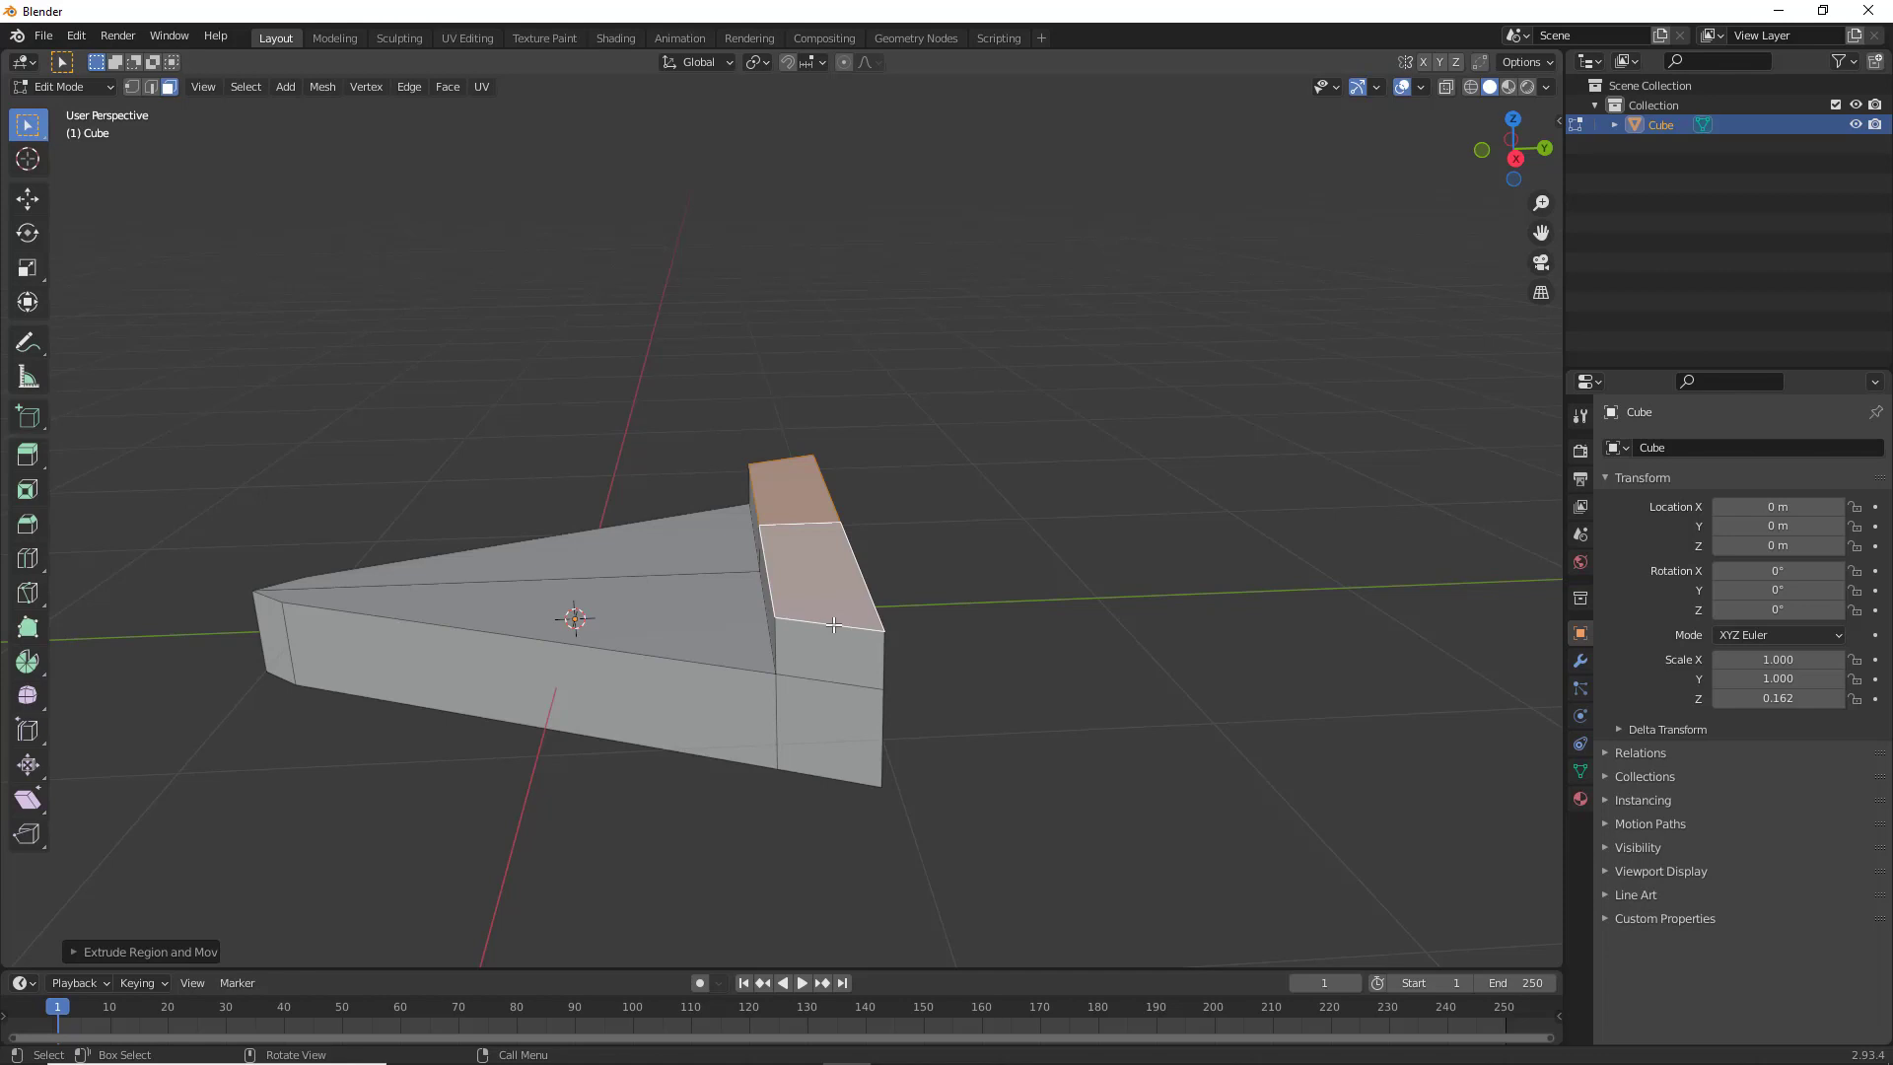
key(ctrl+r)
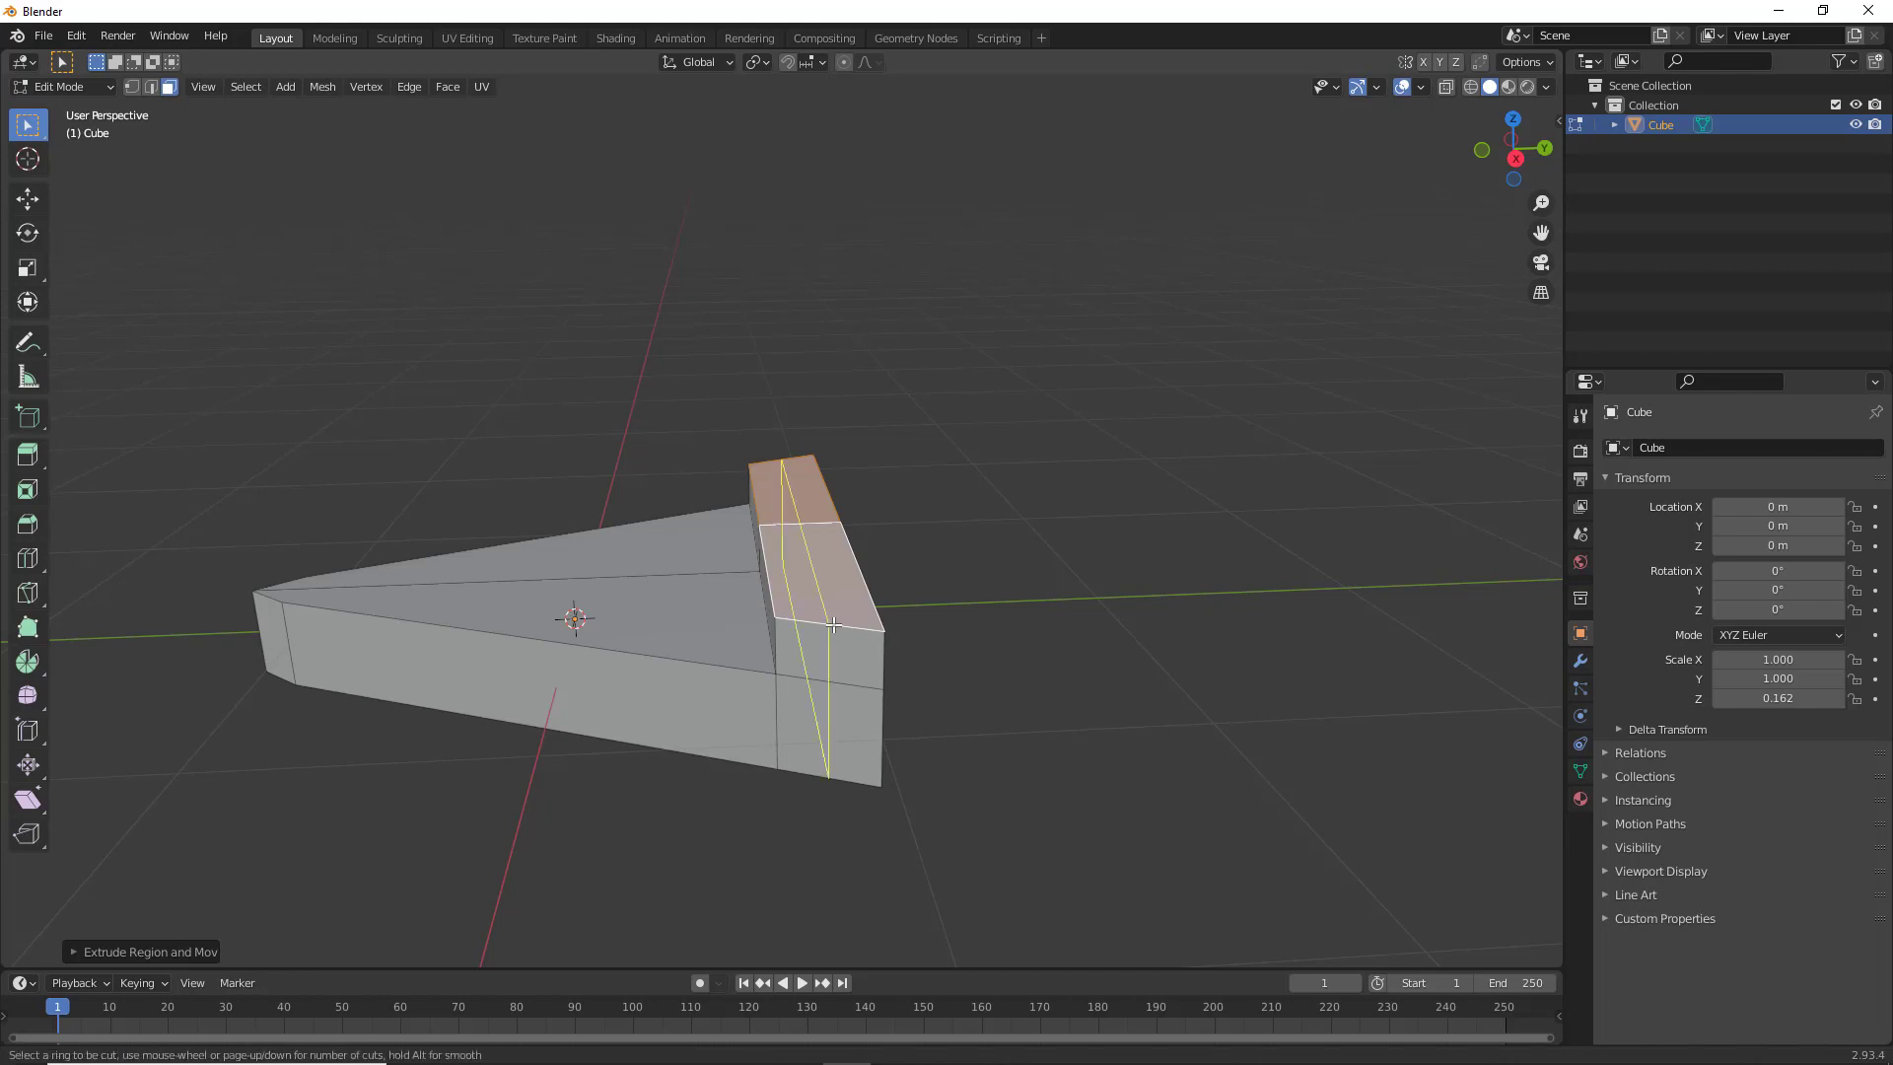
click(833, 624)
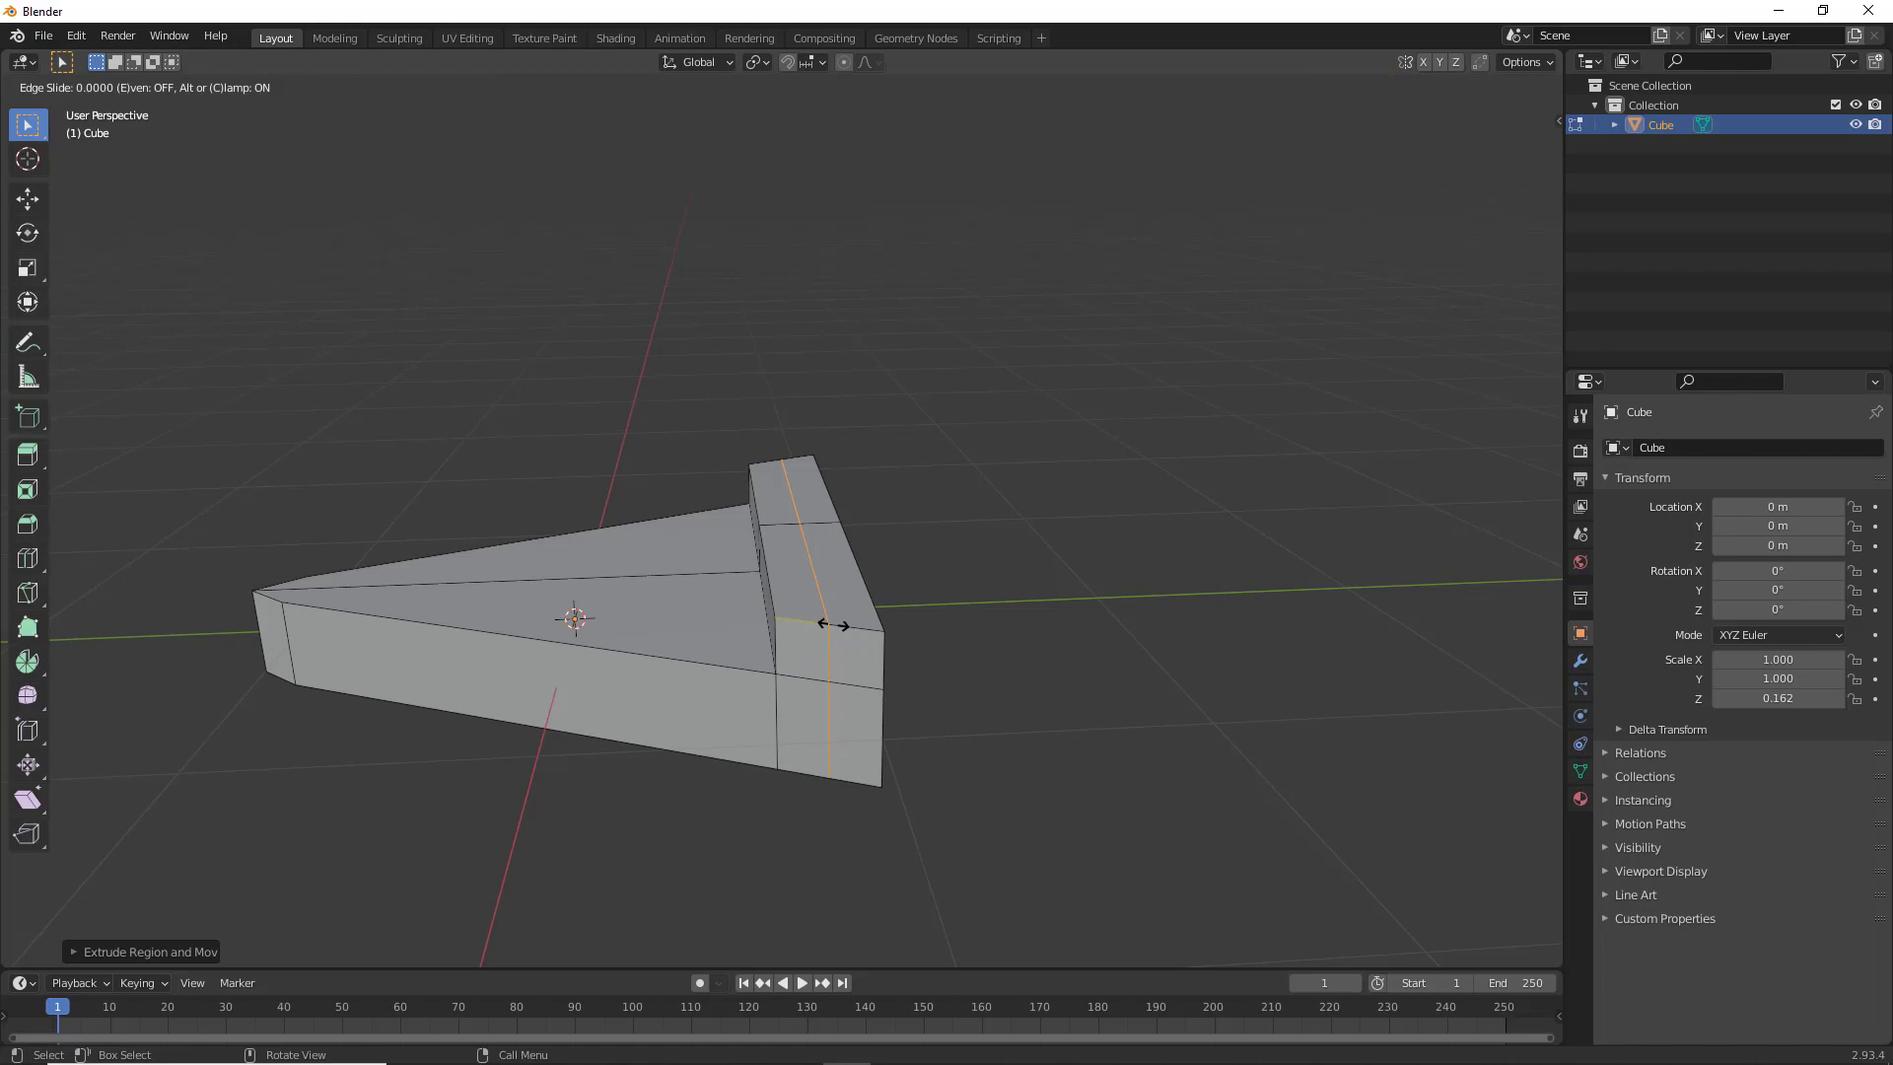
click(833, 624)
Raise the two lengthwise centre edges on top of the crust slightly to form a ridge
middle_drag(967, 697, 674, 606)
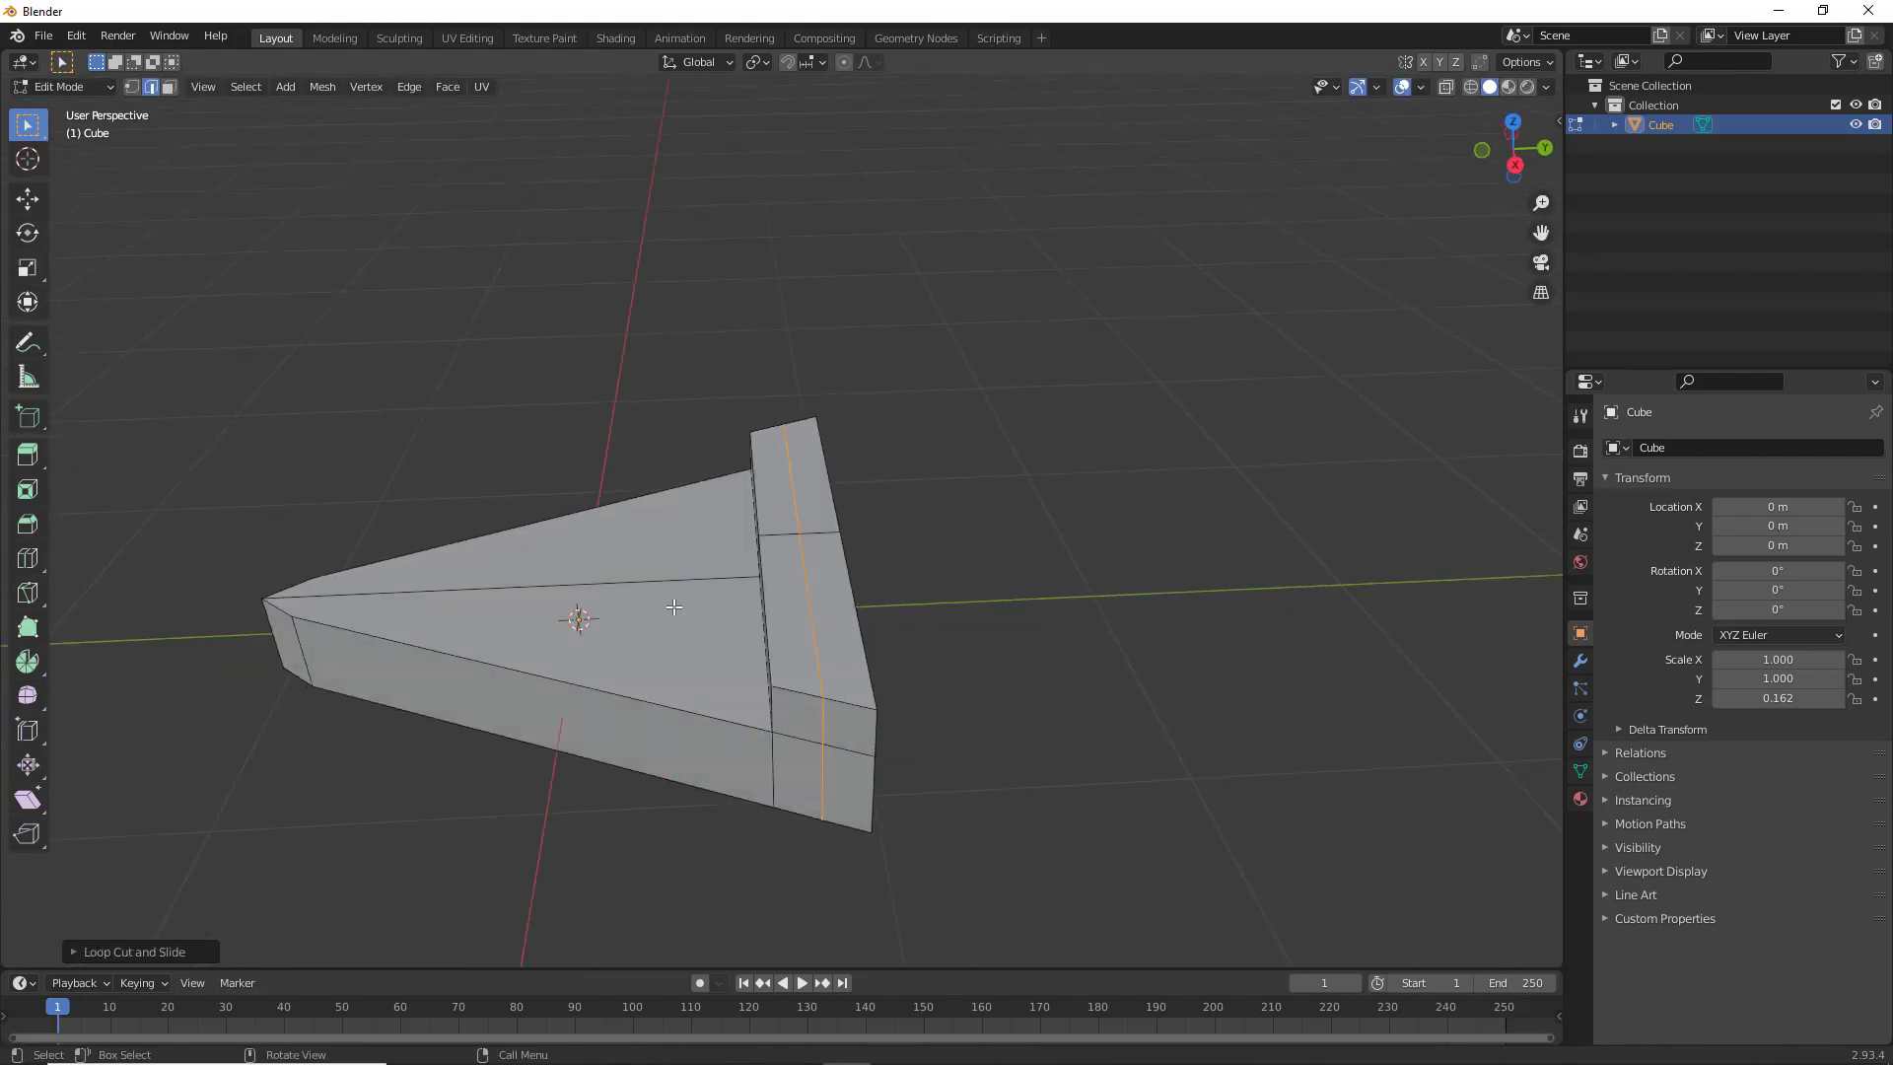
click(798, 519)
shift+click(807, 574)
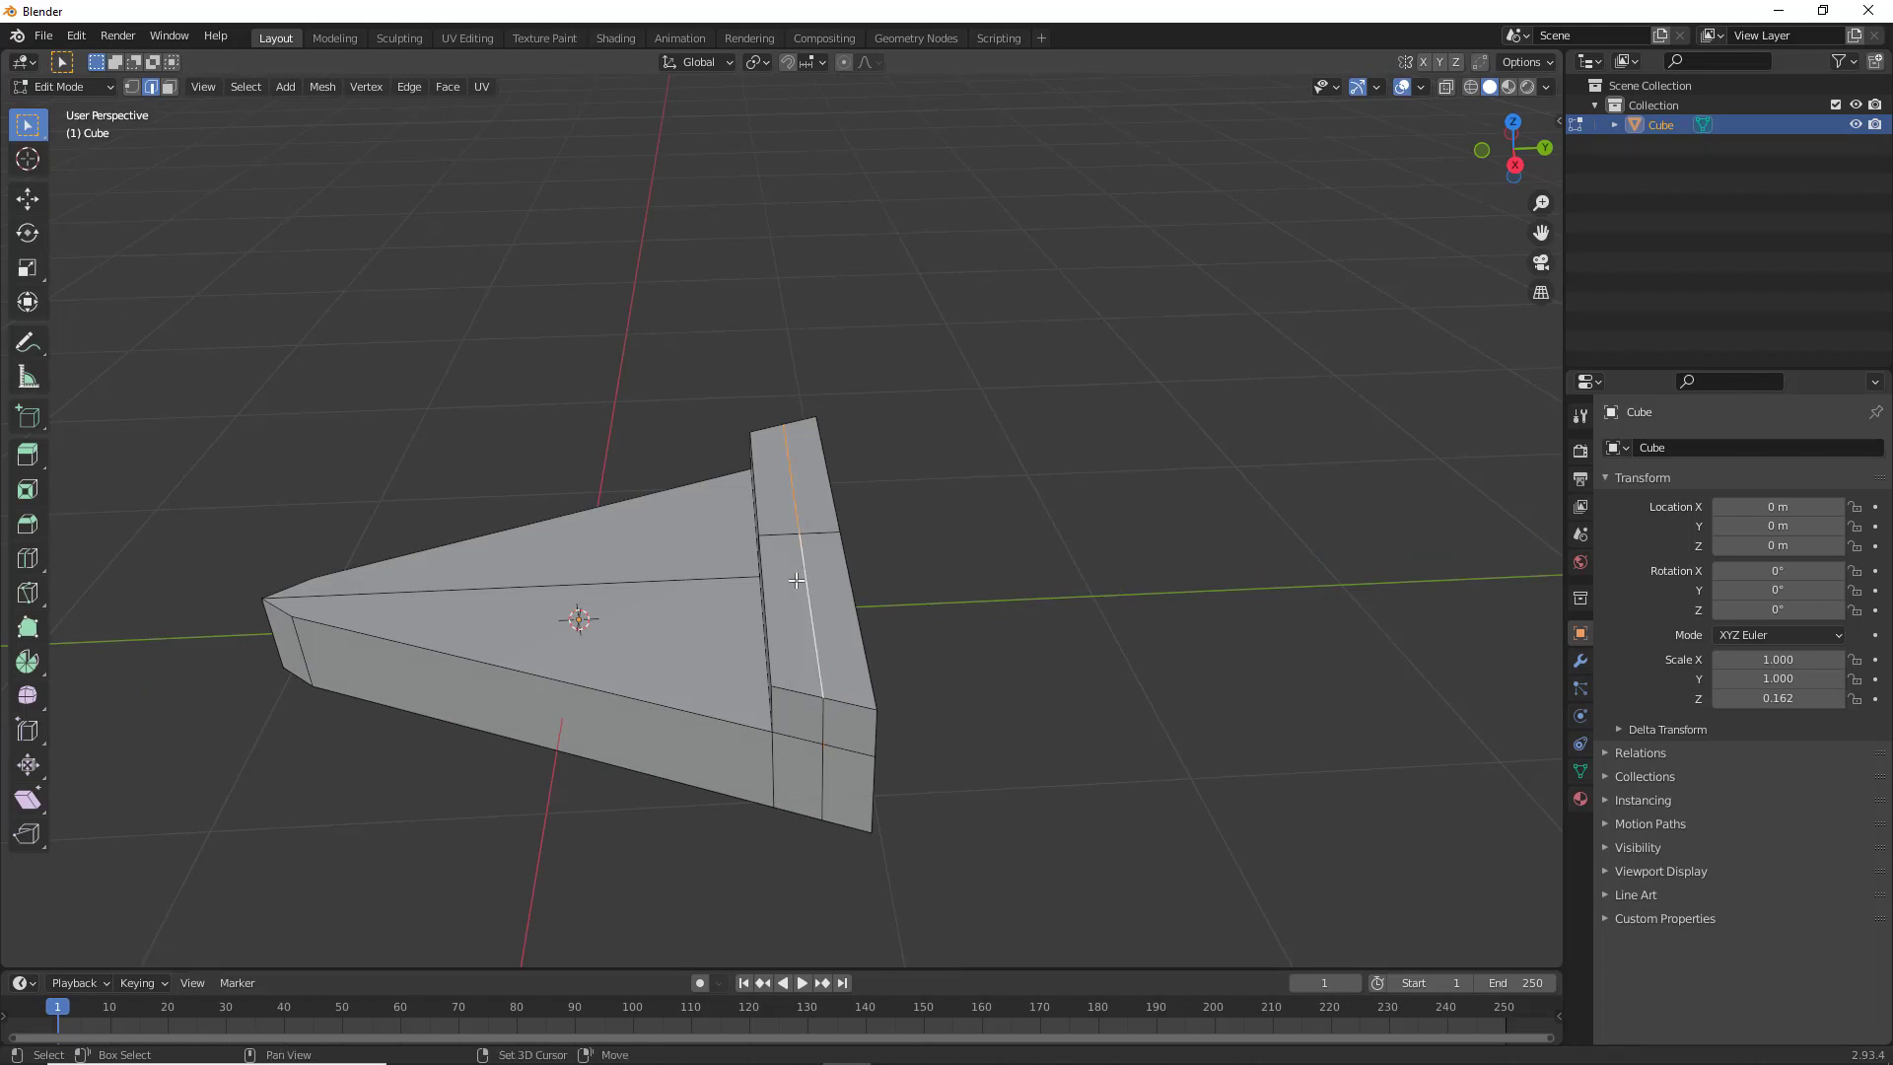
shift+middle_drag(737, 625, 797, 604)
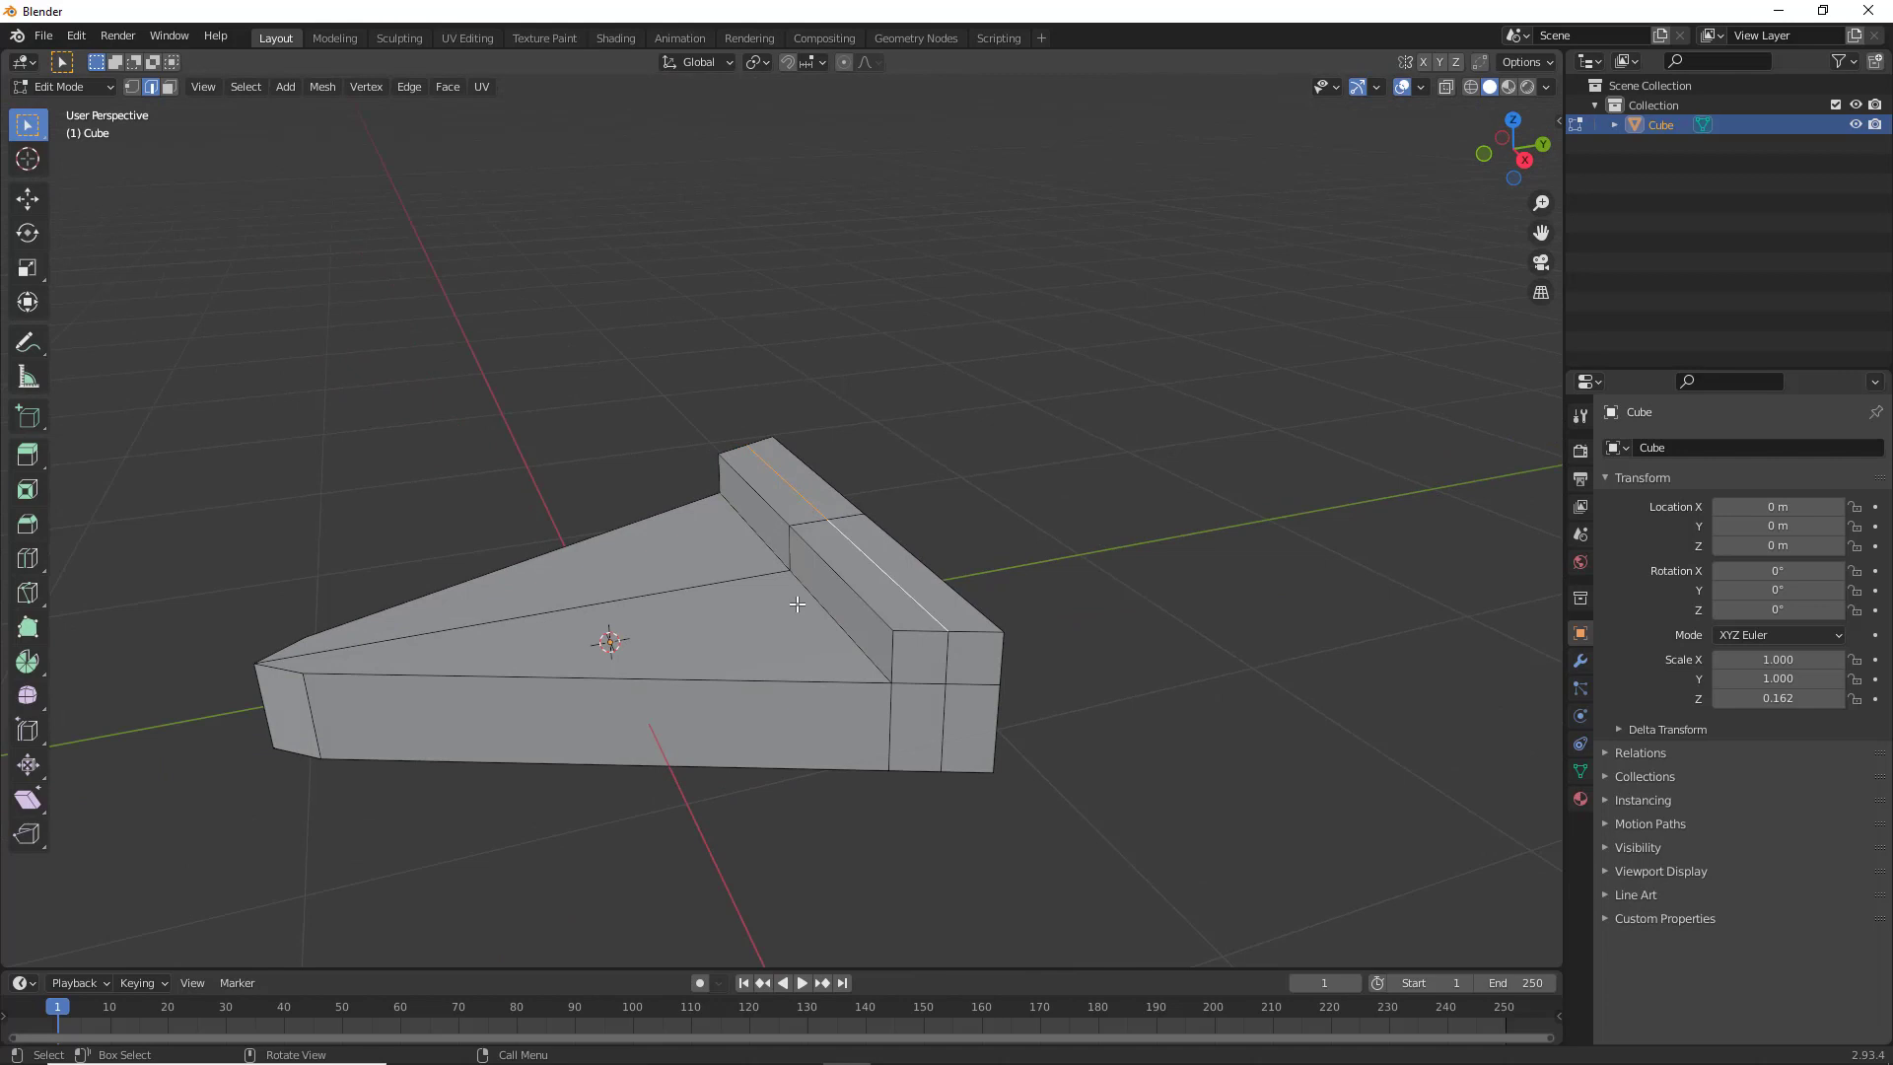
key(g)
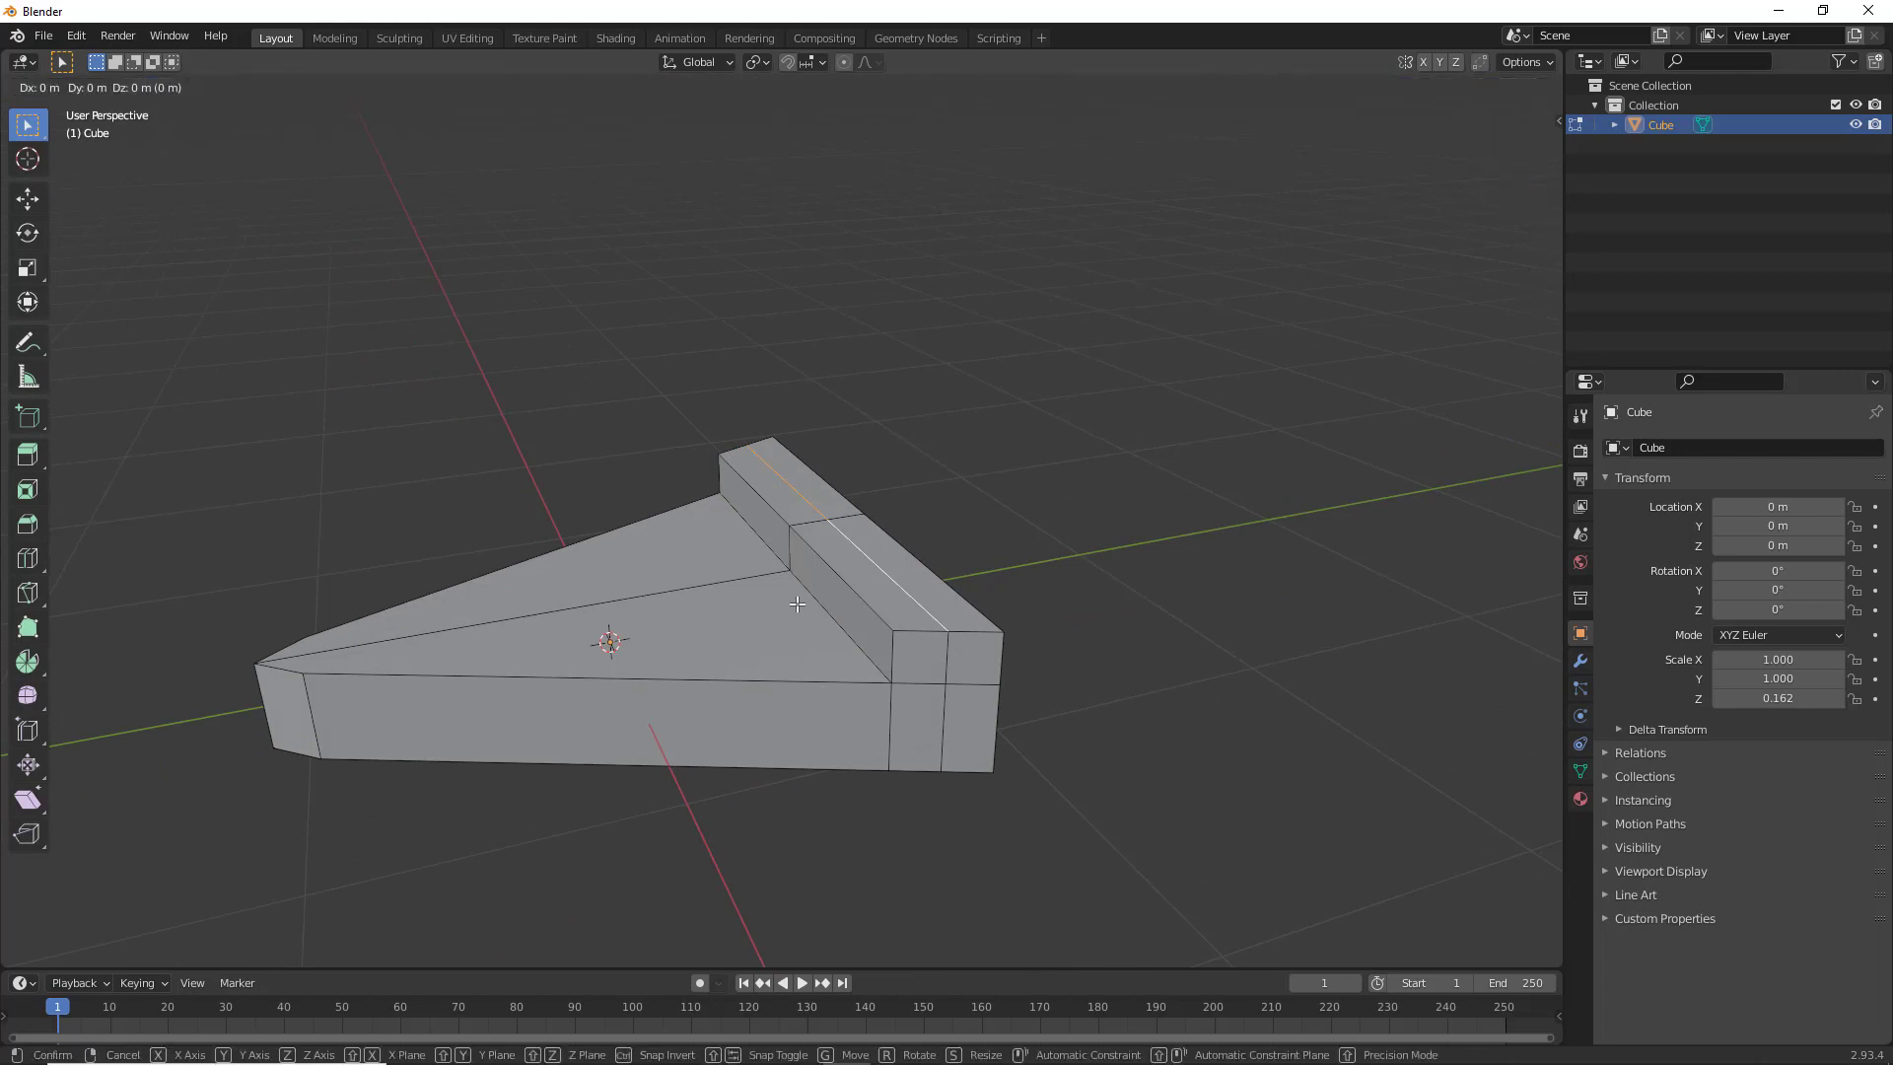
click(800, 589)
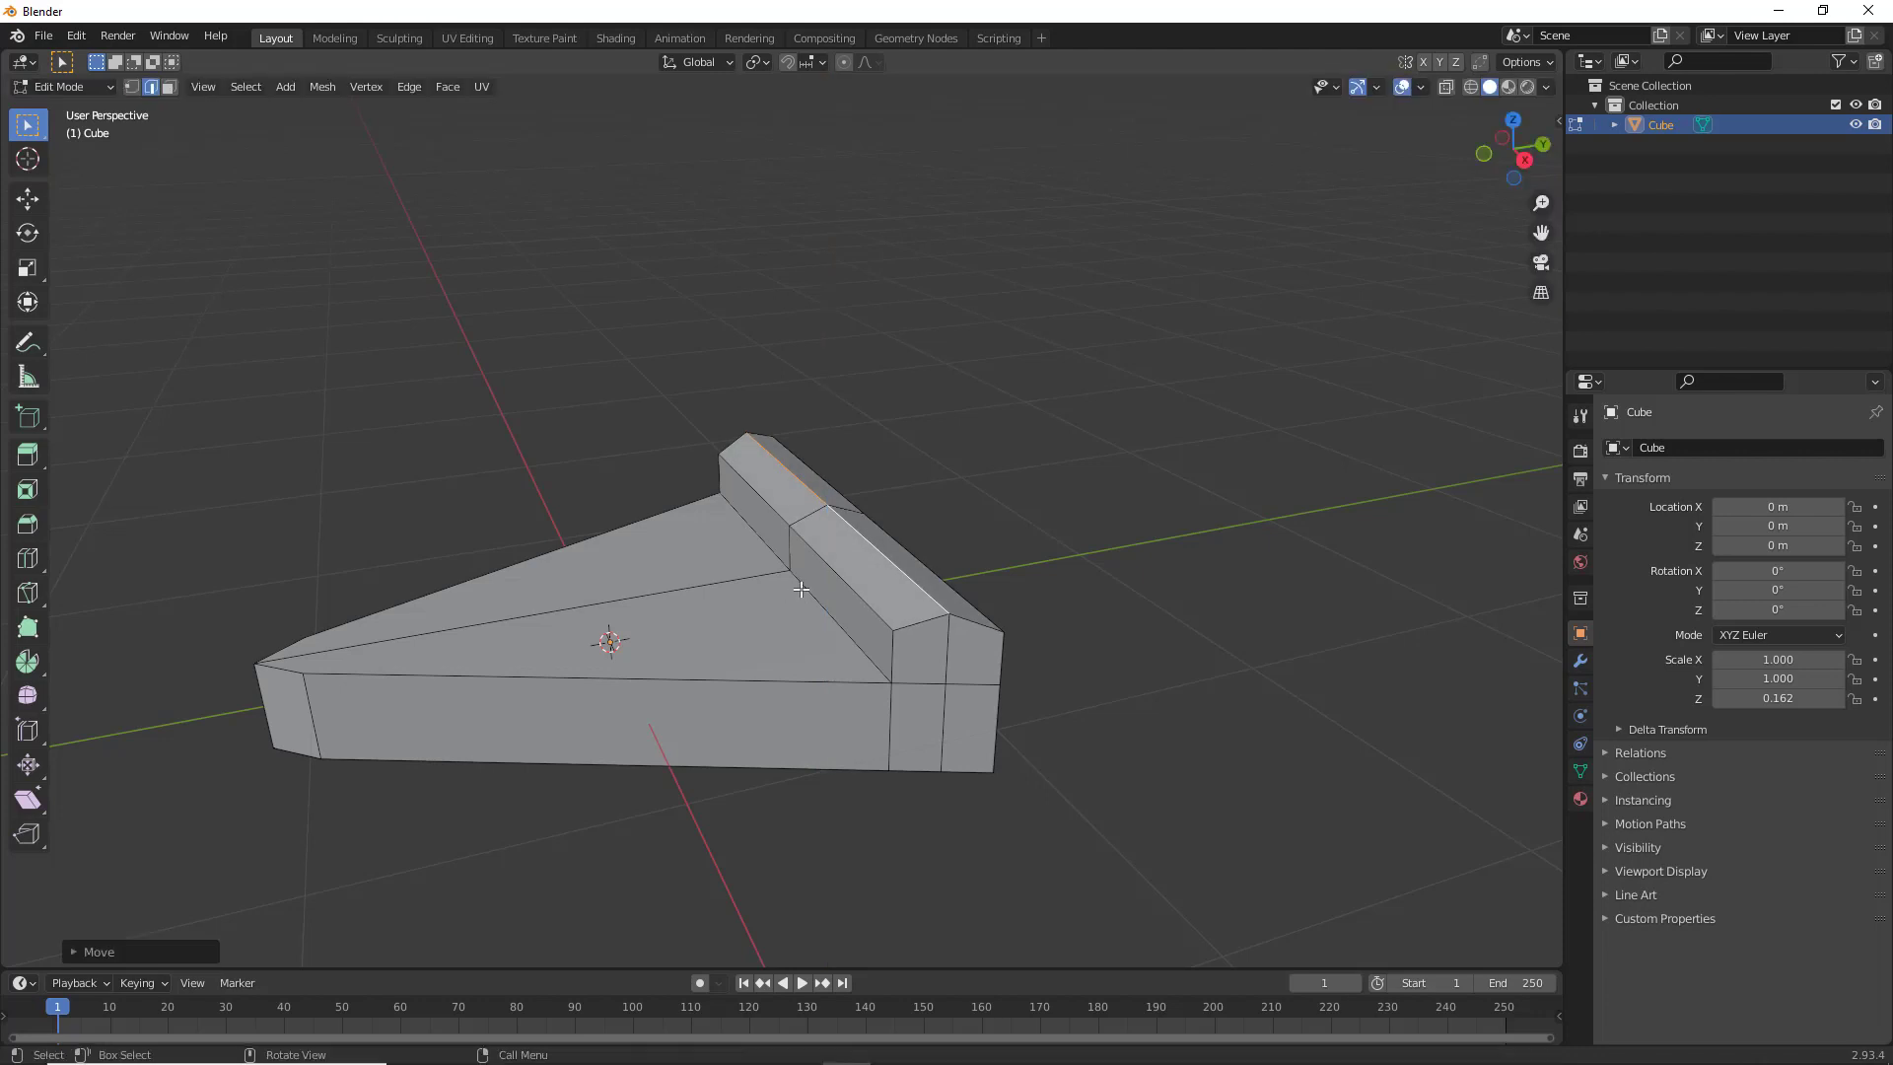
Select the edges where the crust's inner side meets the dough, including the side edges below, and move them along Y slightly towards the tip
middle_drag(800, 588, 712, 714)
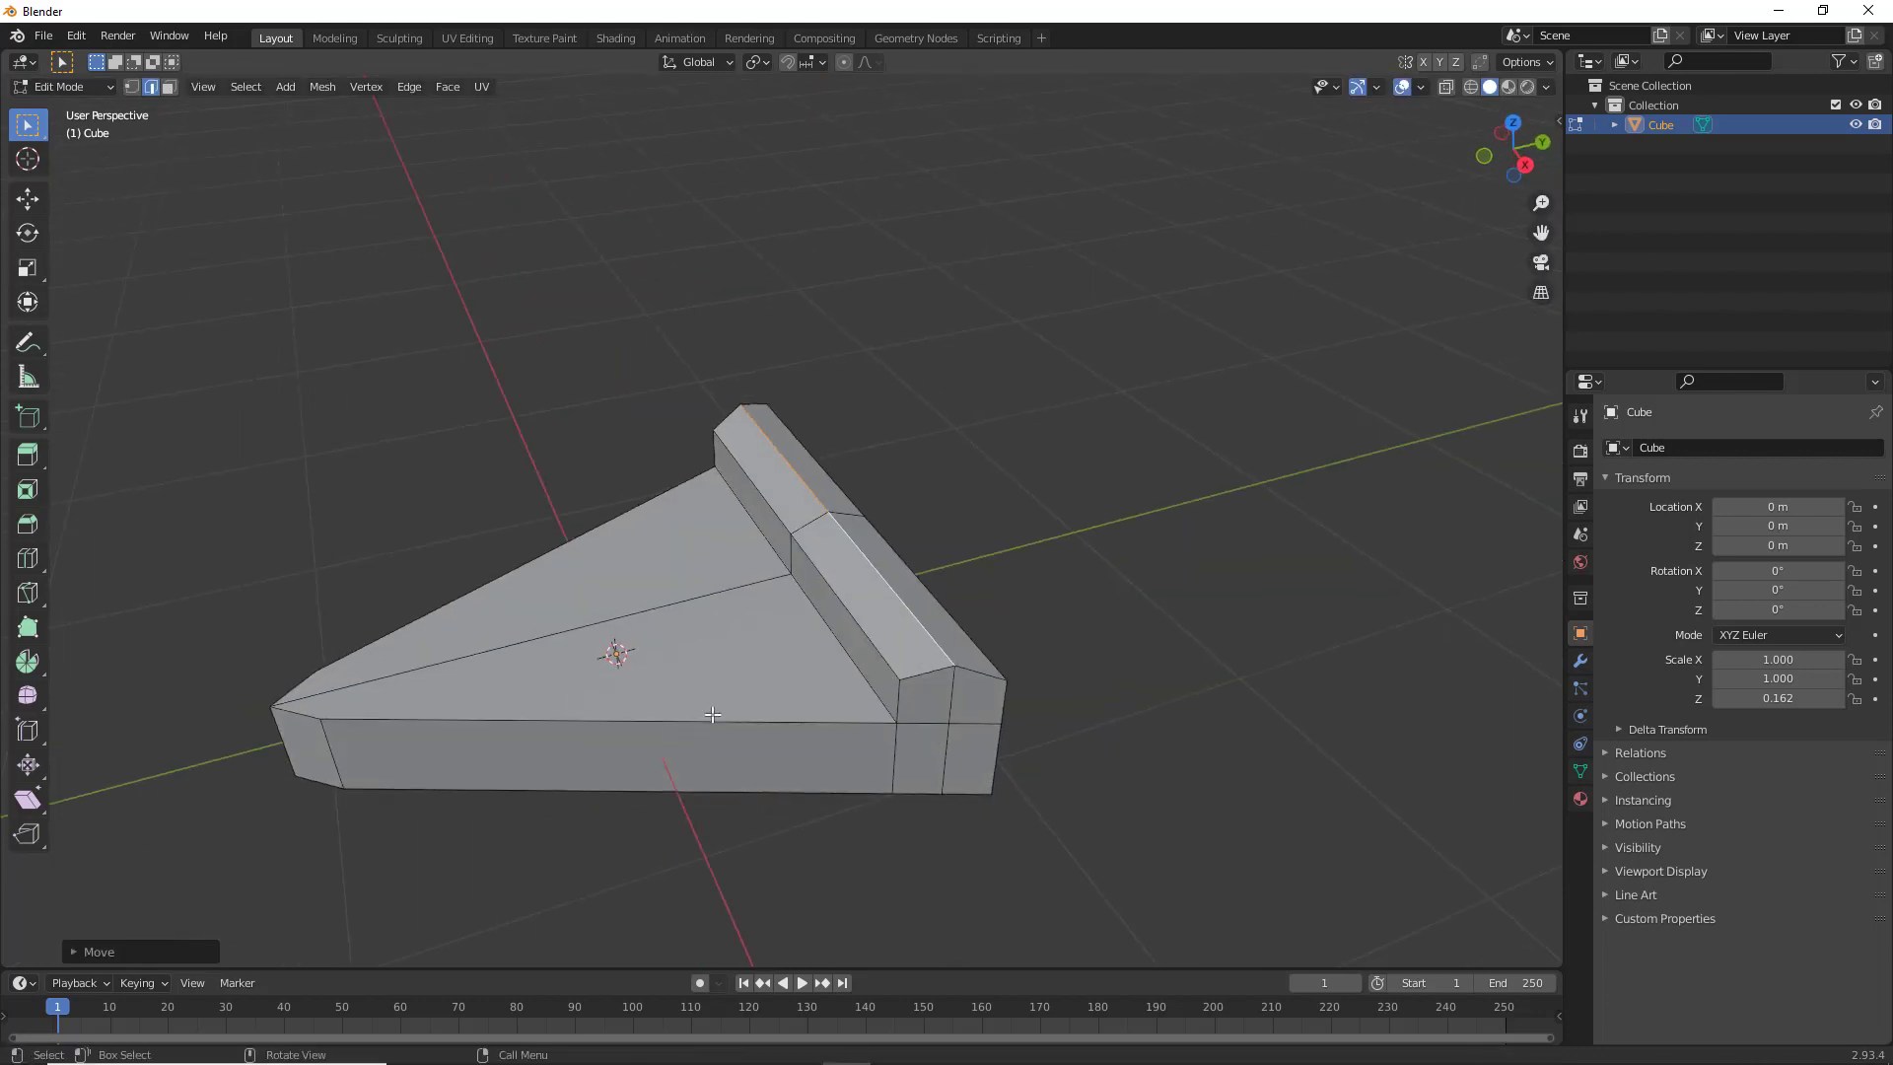
click(850, 655)
shift+click(776, 551)
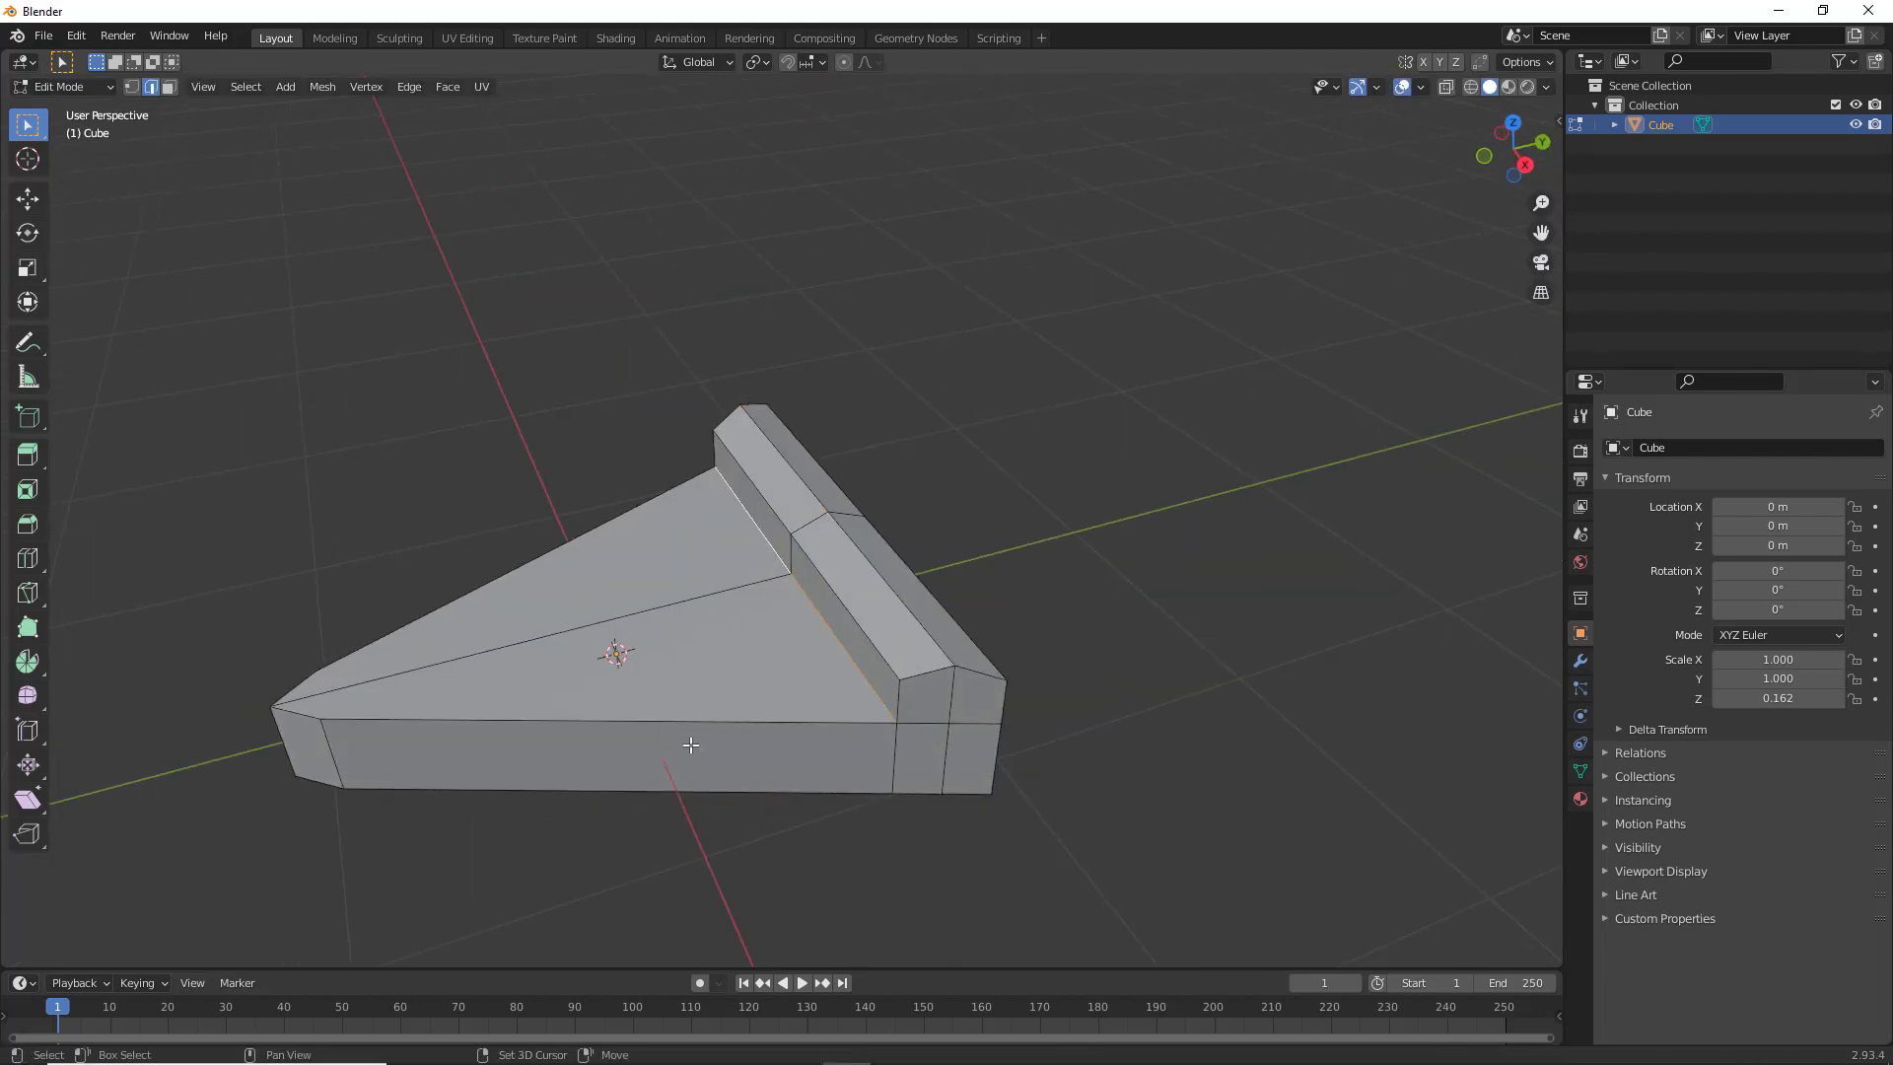
middle_drag(794, 828, 825, 639)
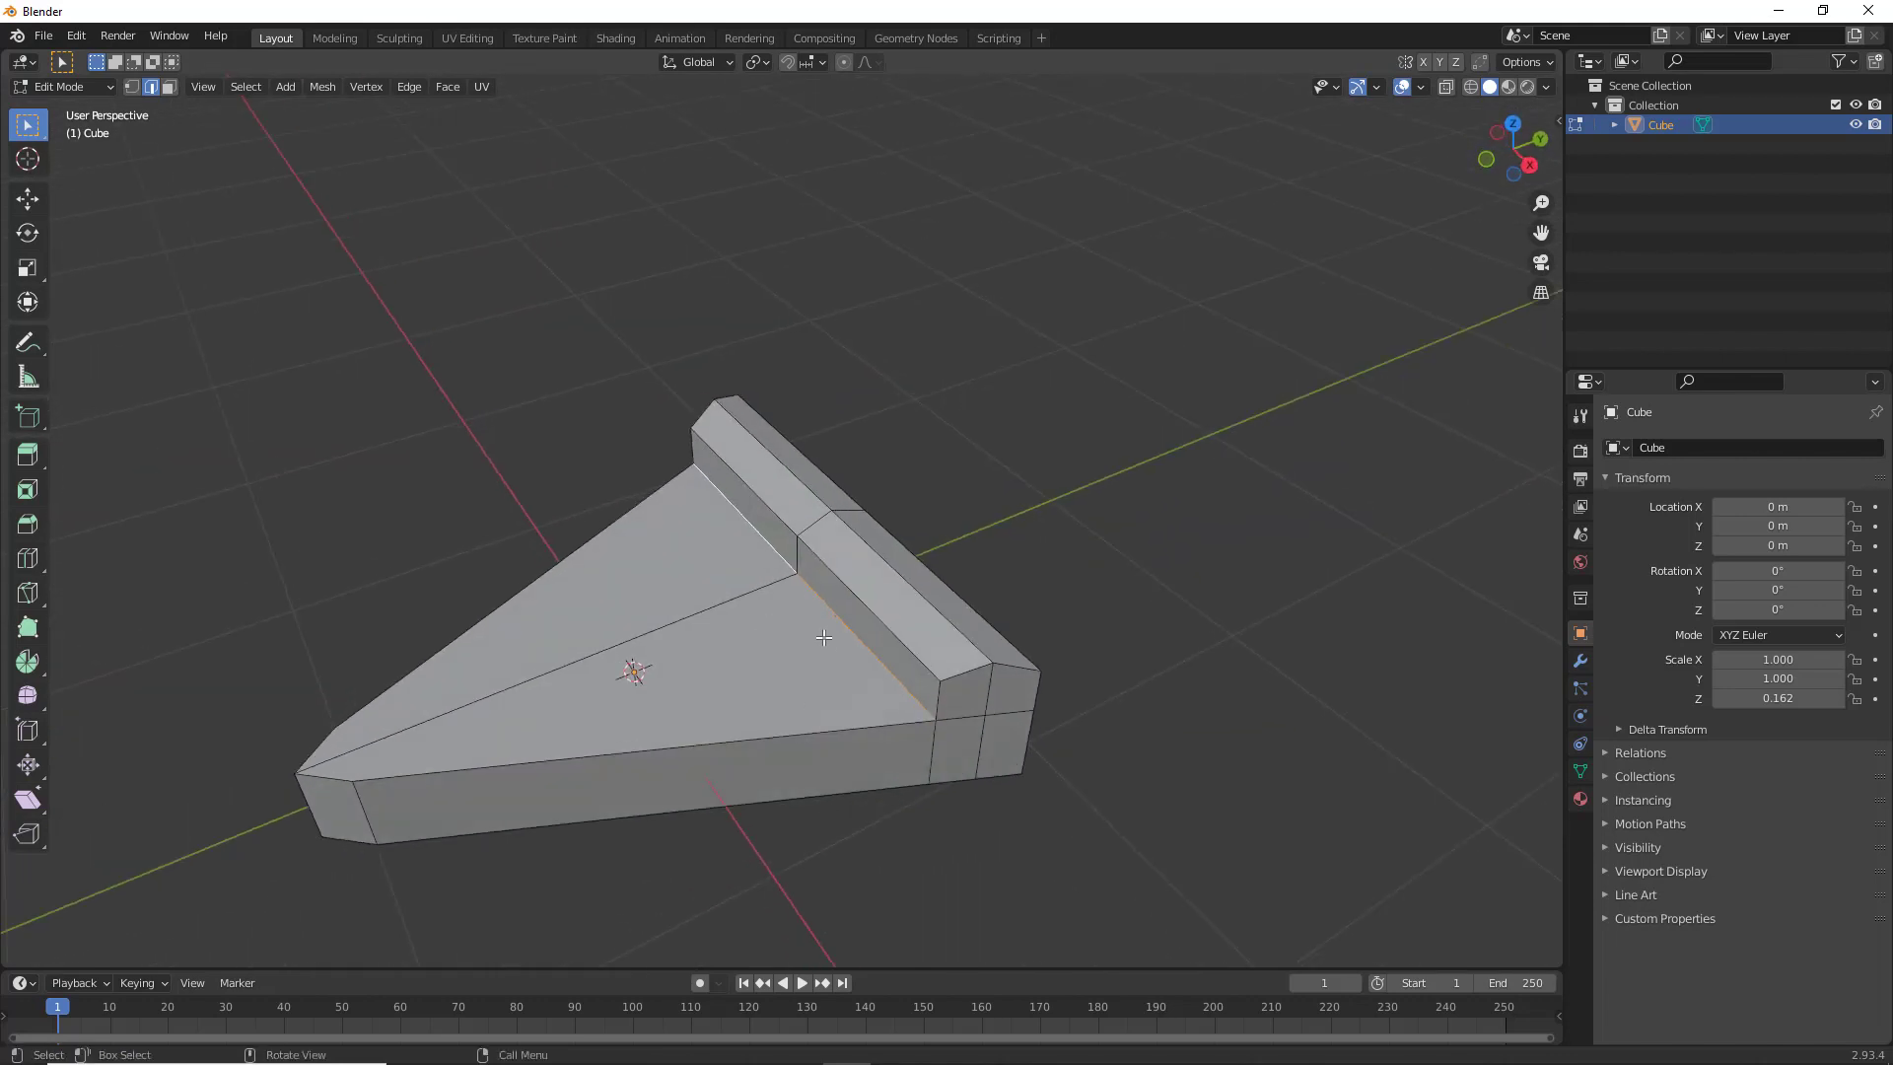
click(922, 708)
alt+click(924, 779)
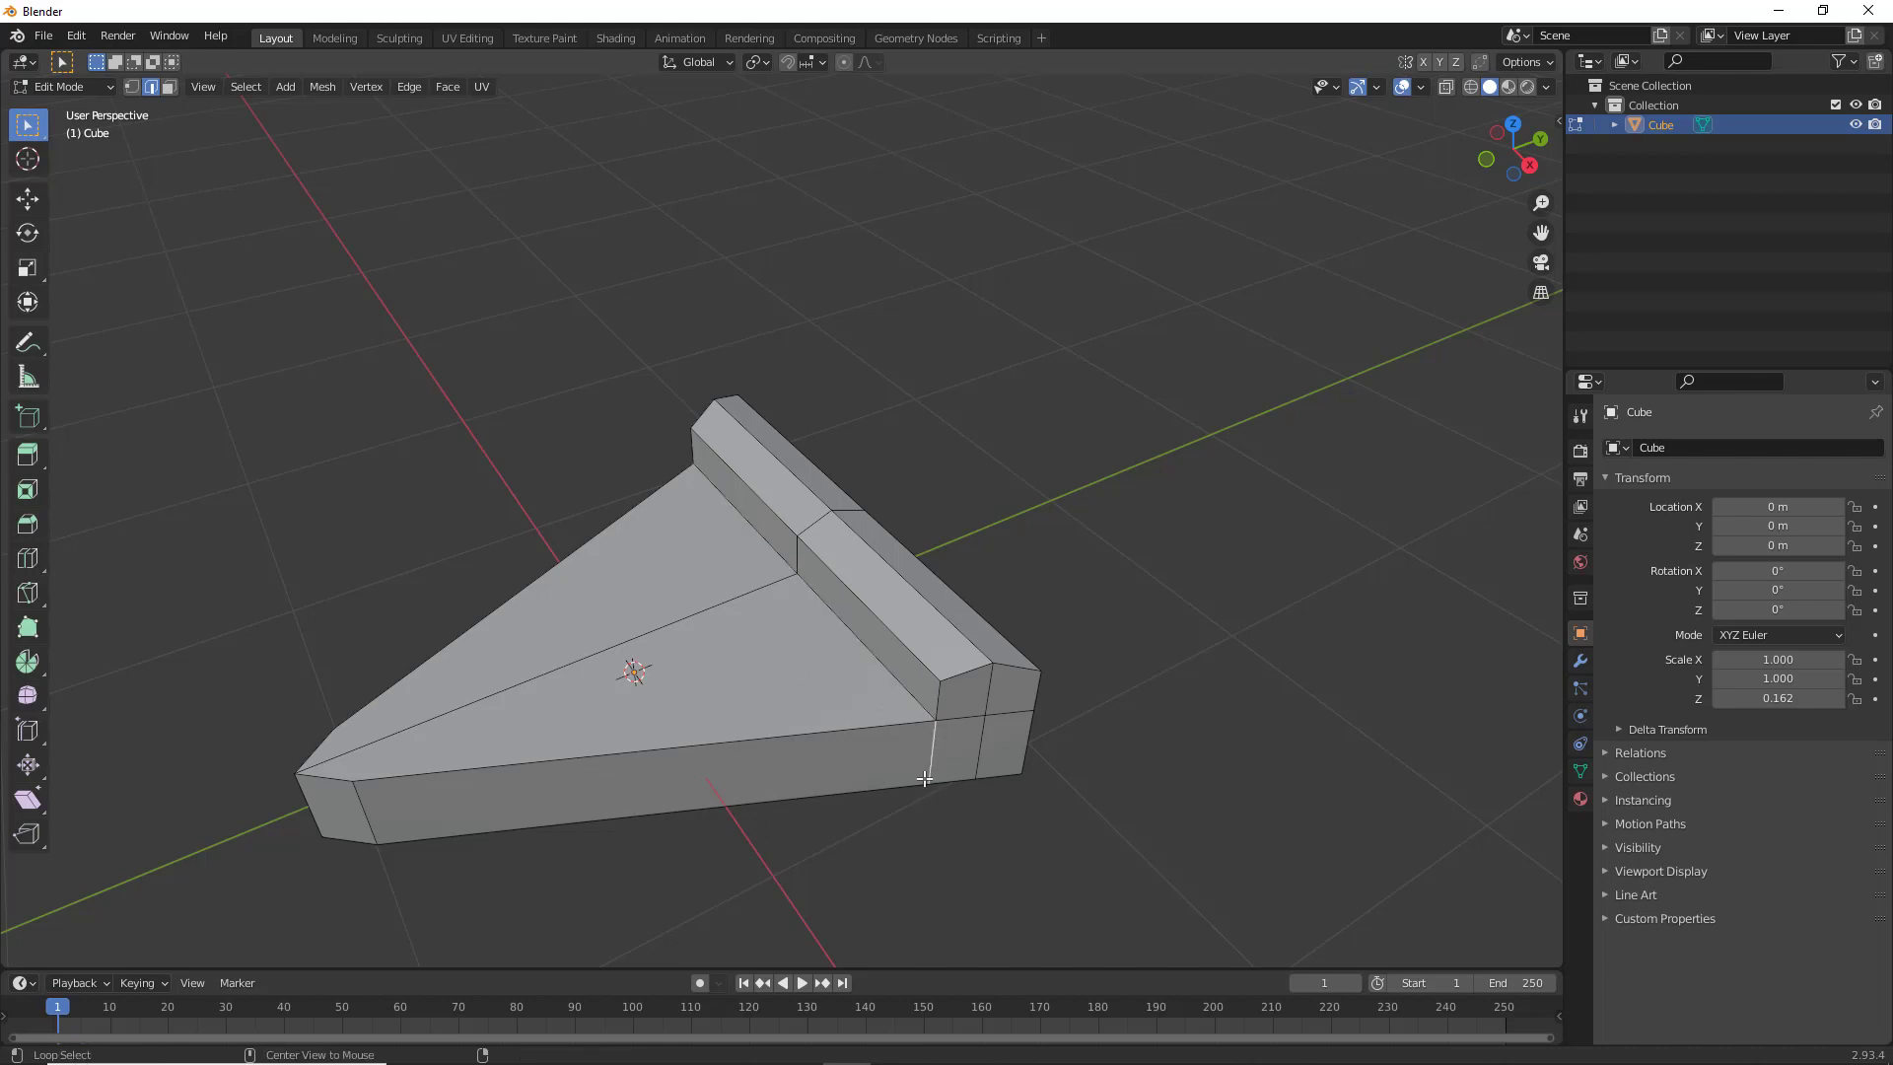
click(921, 706)
alt+shift+click(921, 707)
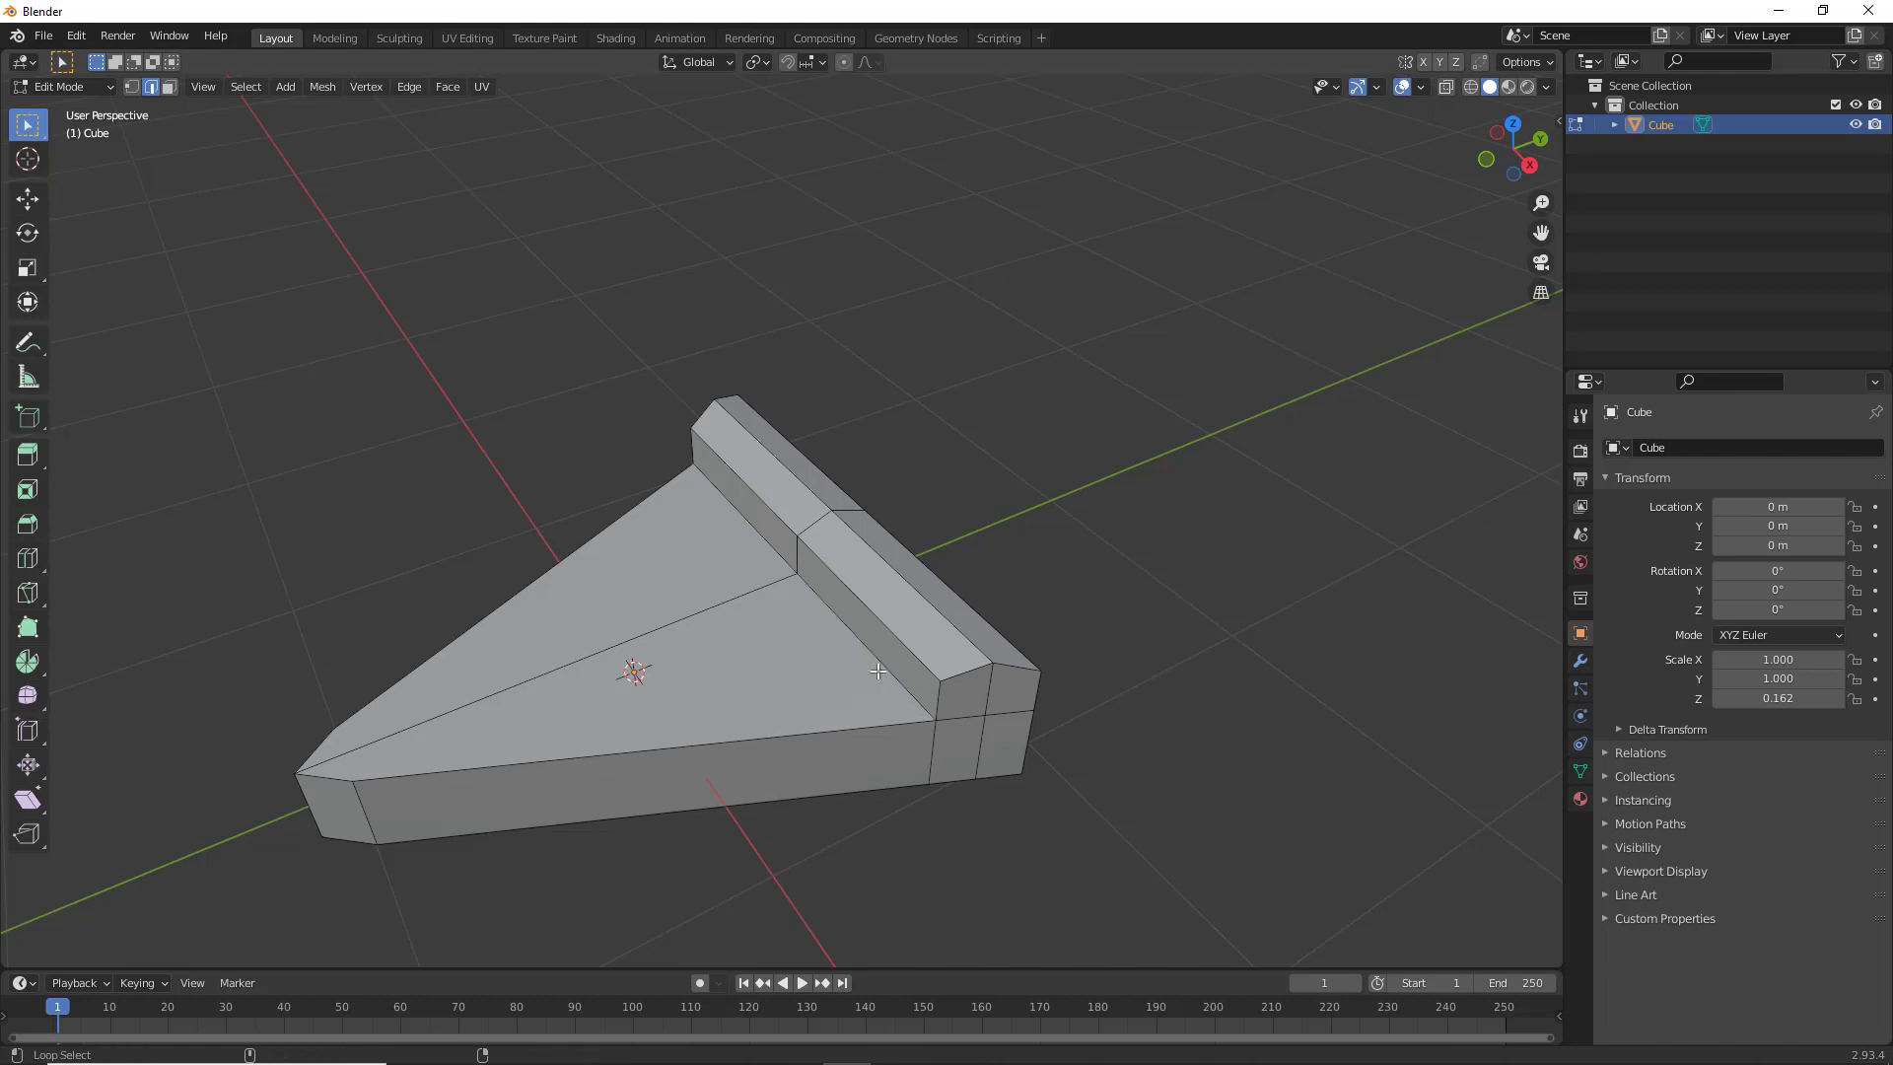
alt+shift+click(791, 568)
alt+shift+click(929, 779)
middle_drag(916, 876, 606, 903)
middle_drag(564, 902, 575, 915)
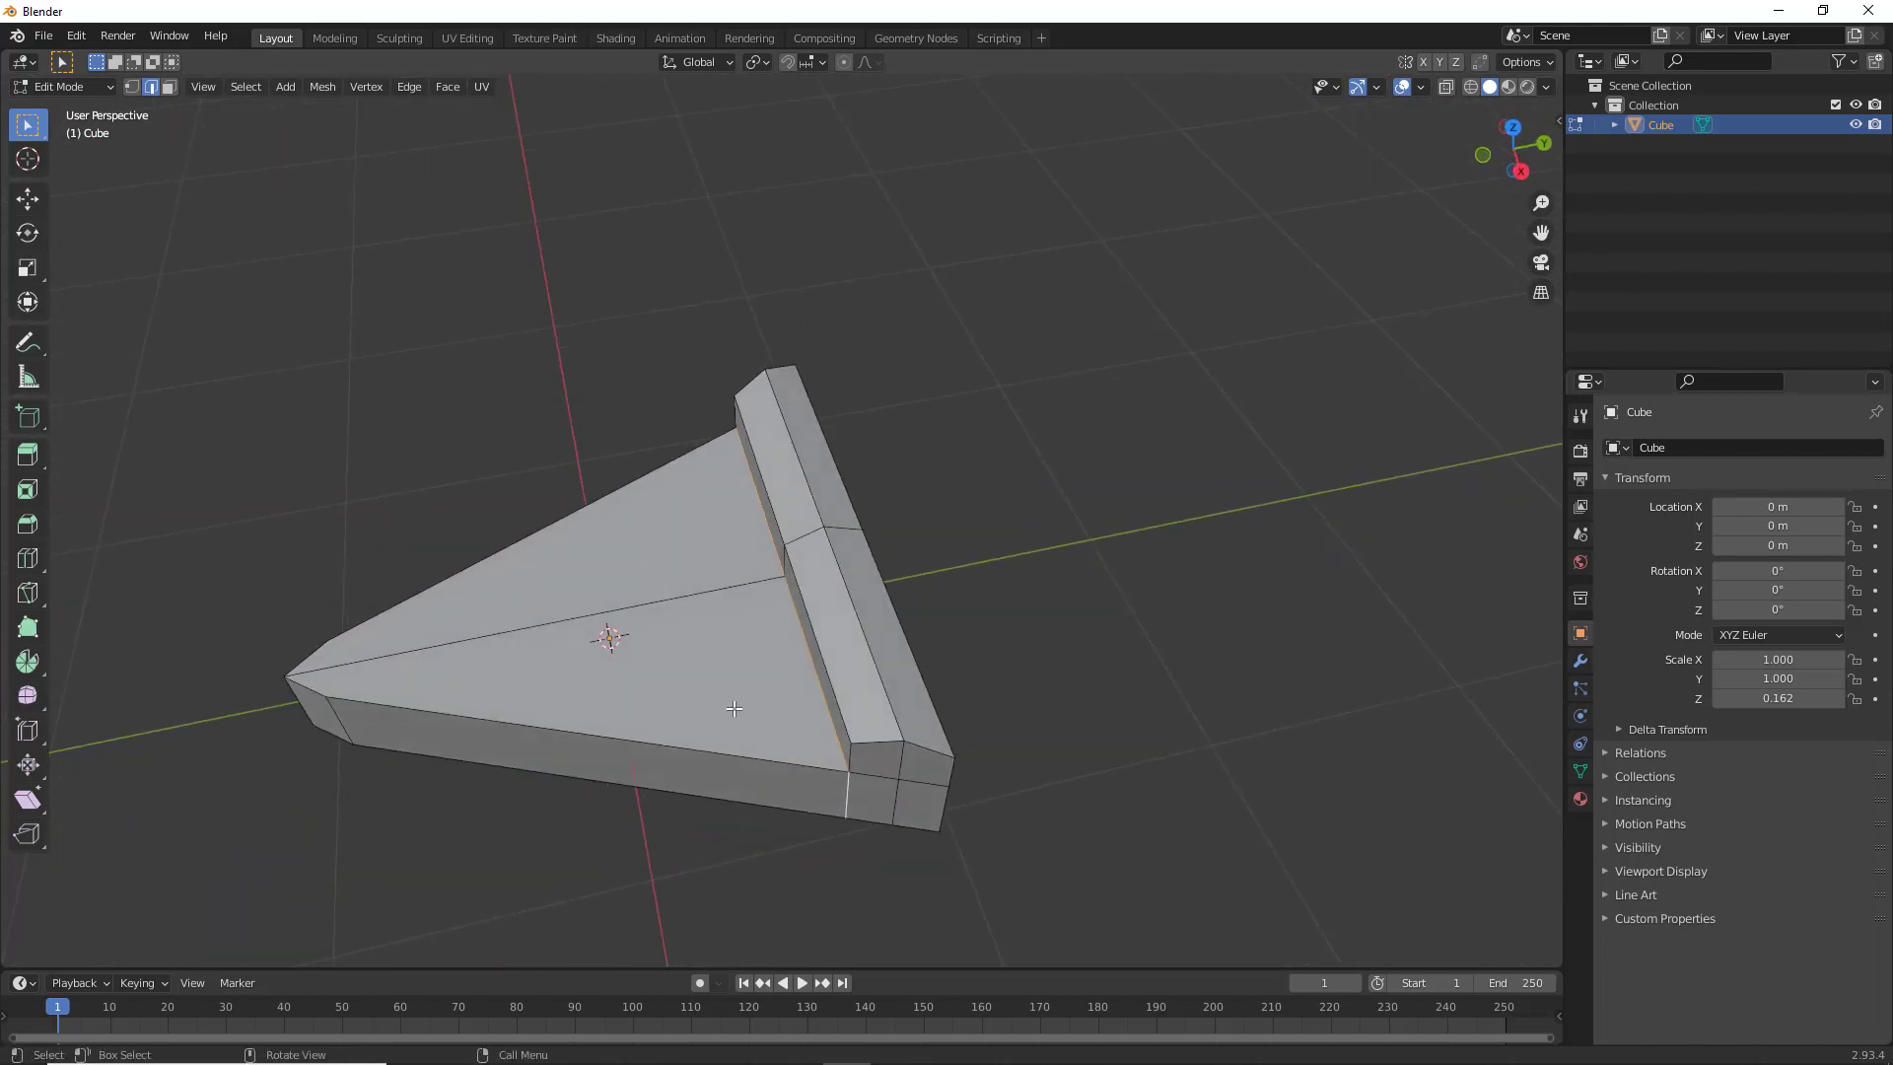
key(g)
key(y)
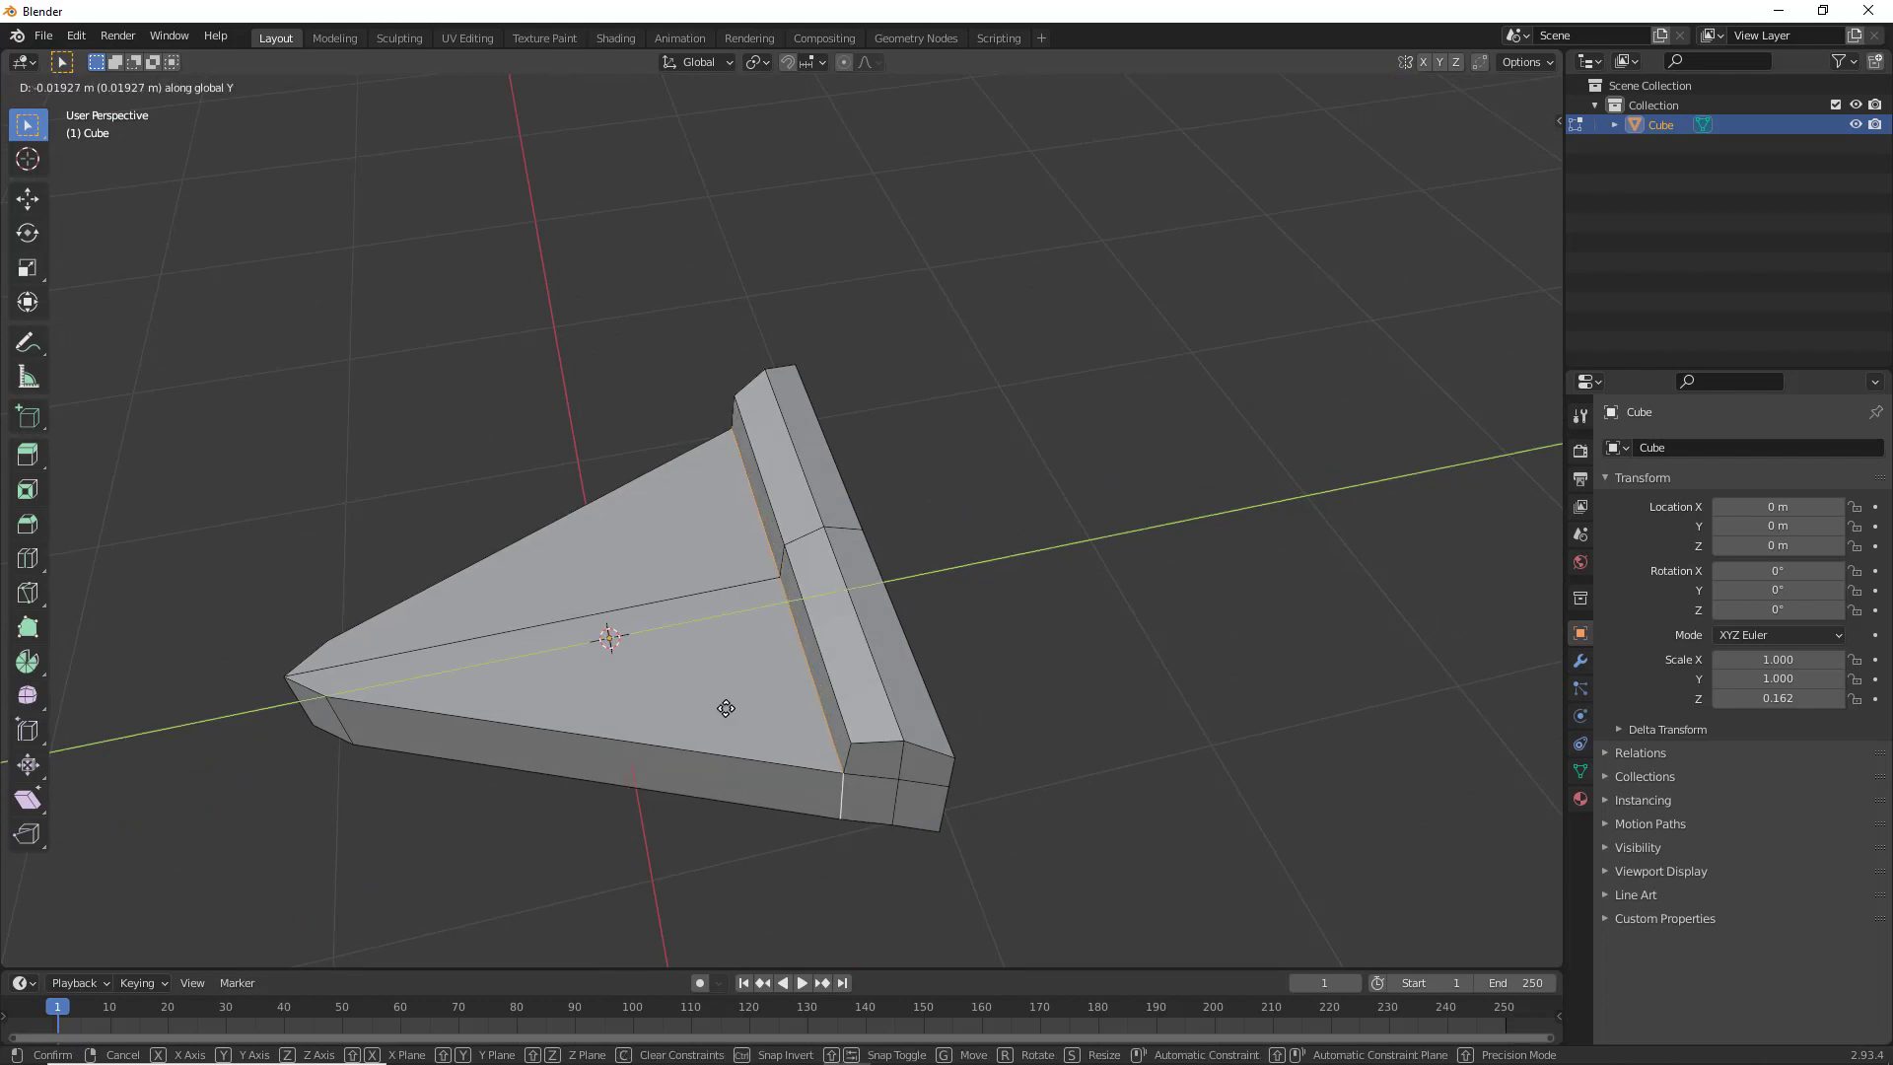
click(714, 708)
Scale the selected edges at the foot of the crust along X to about 0.97 to align them with the slice's sides
middle_drag(714, 708, 887, 700)
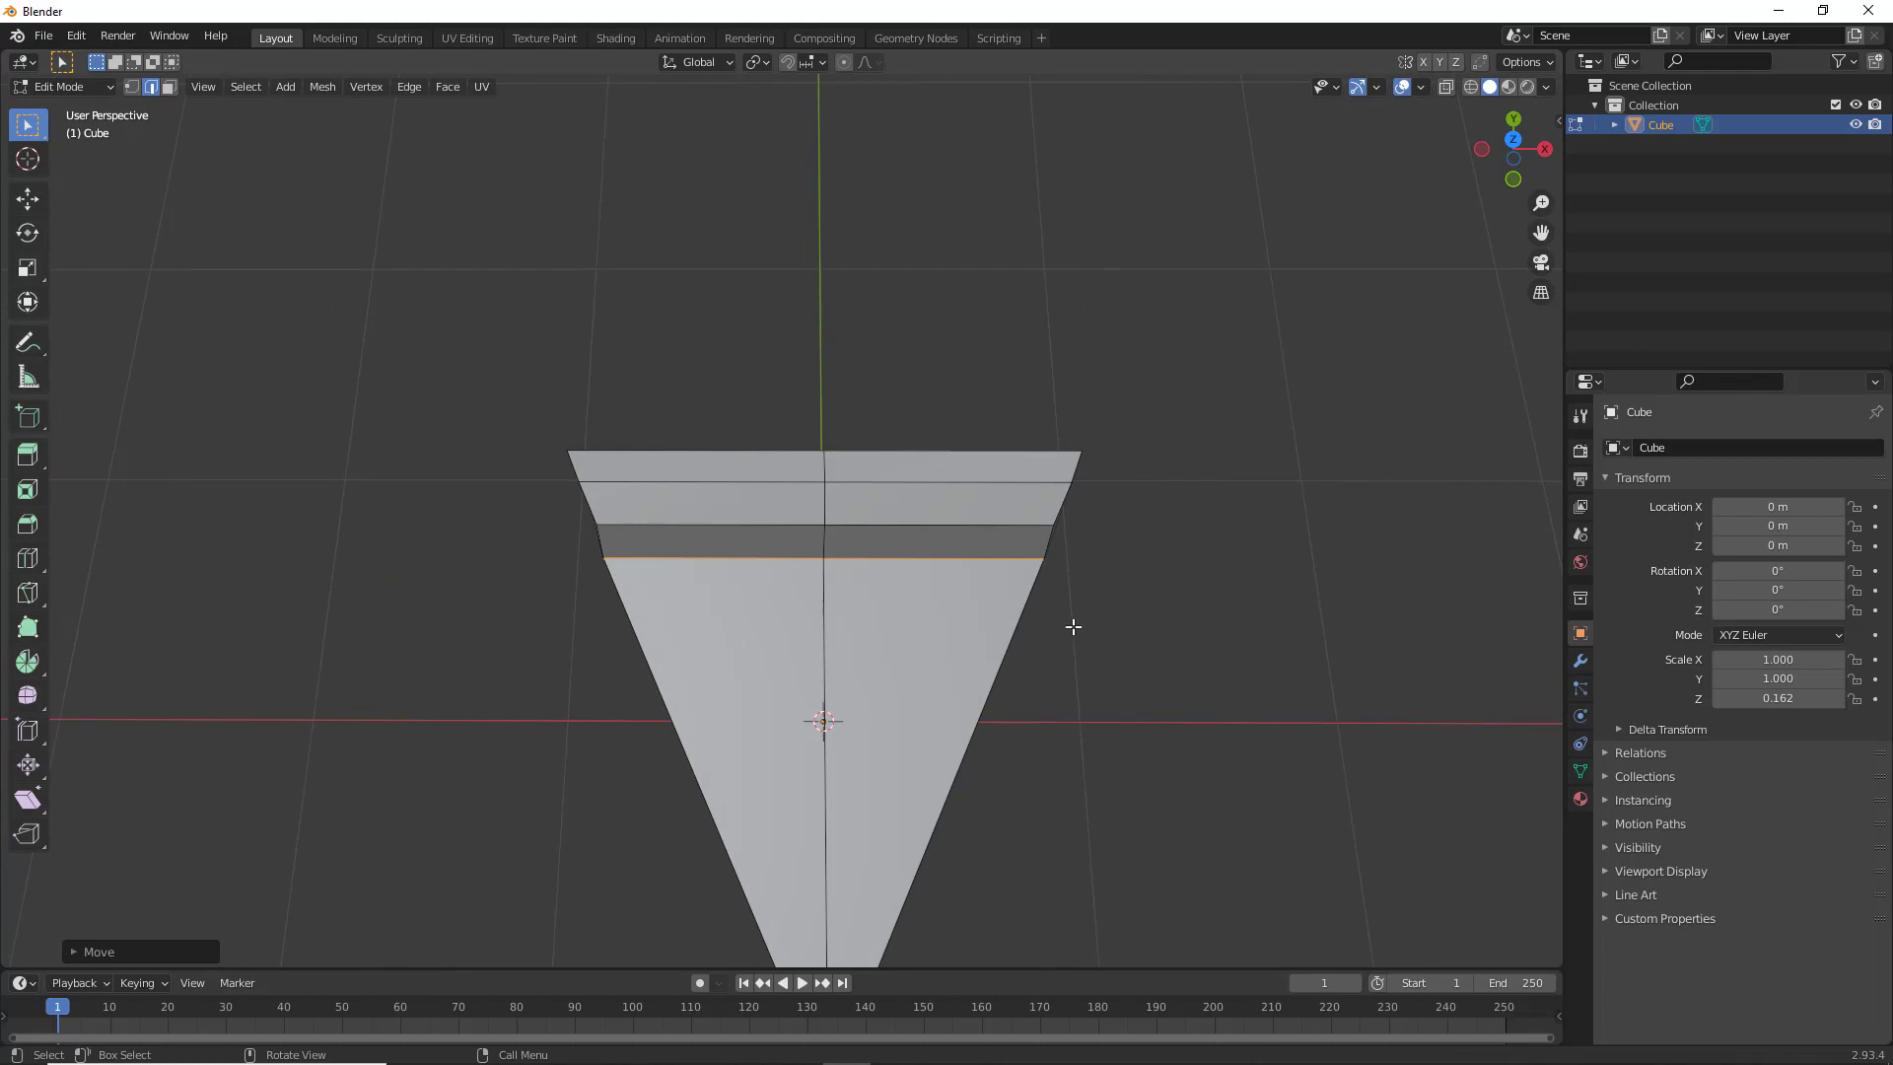
key(s)
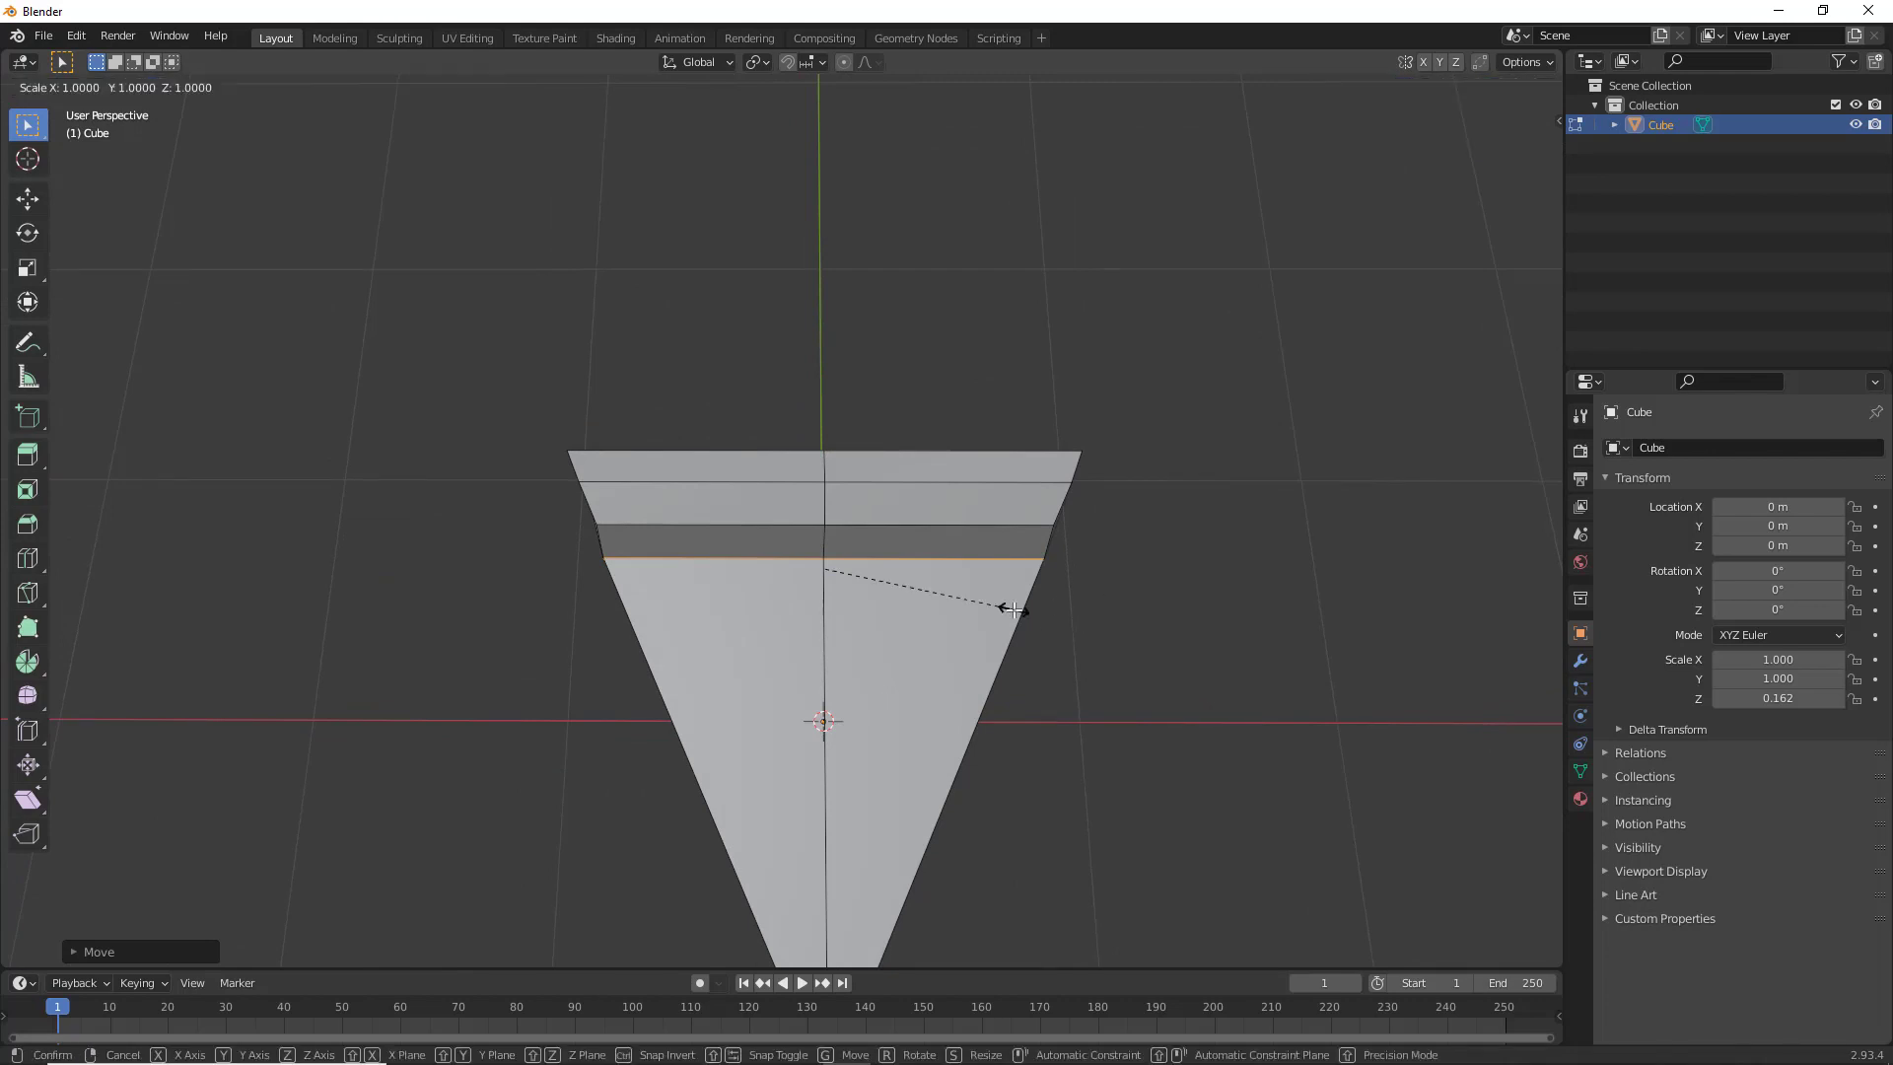
key(x)
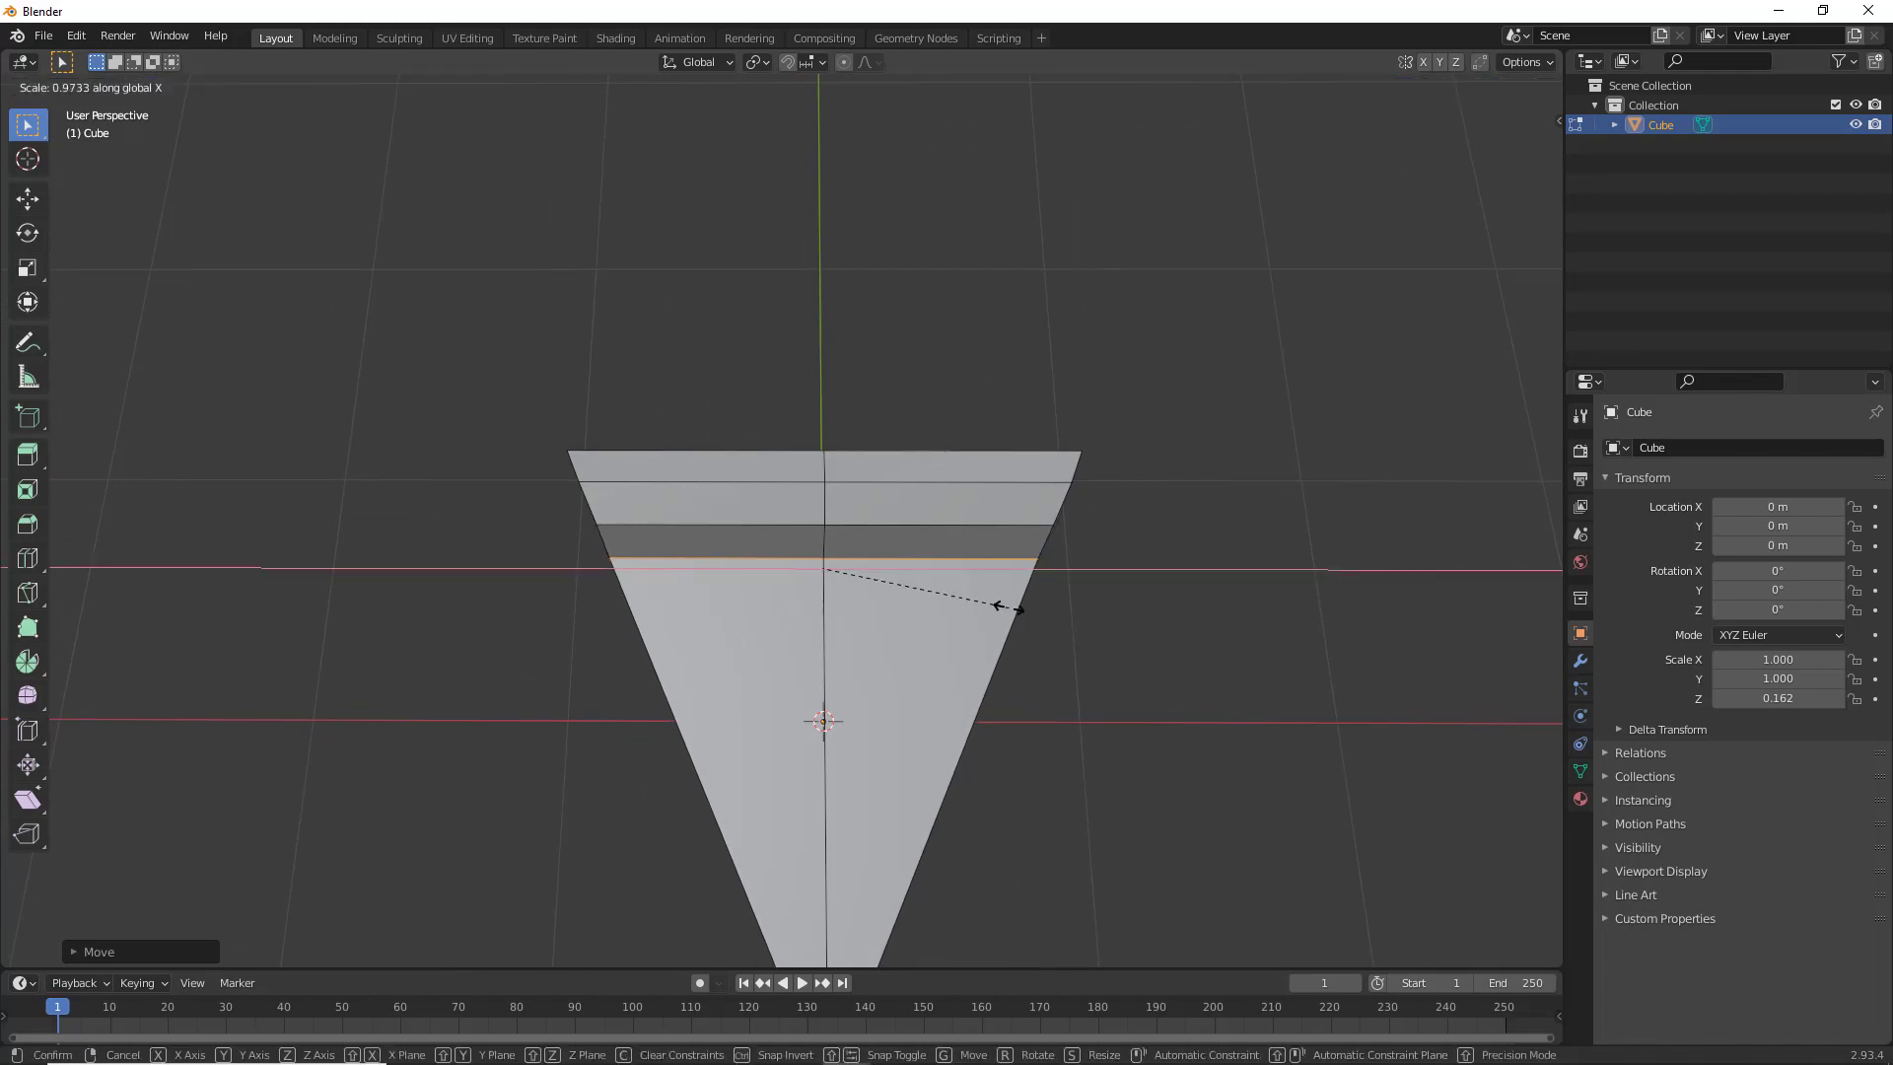
click(1006, 607)
middle_drag(989, 627, 890, 766)
middle_drag(924, 831, 854, 760)
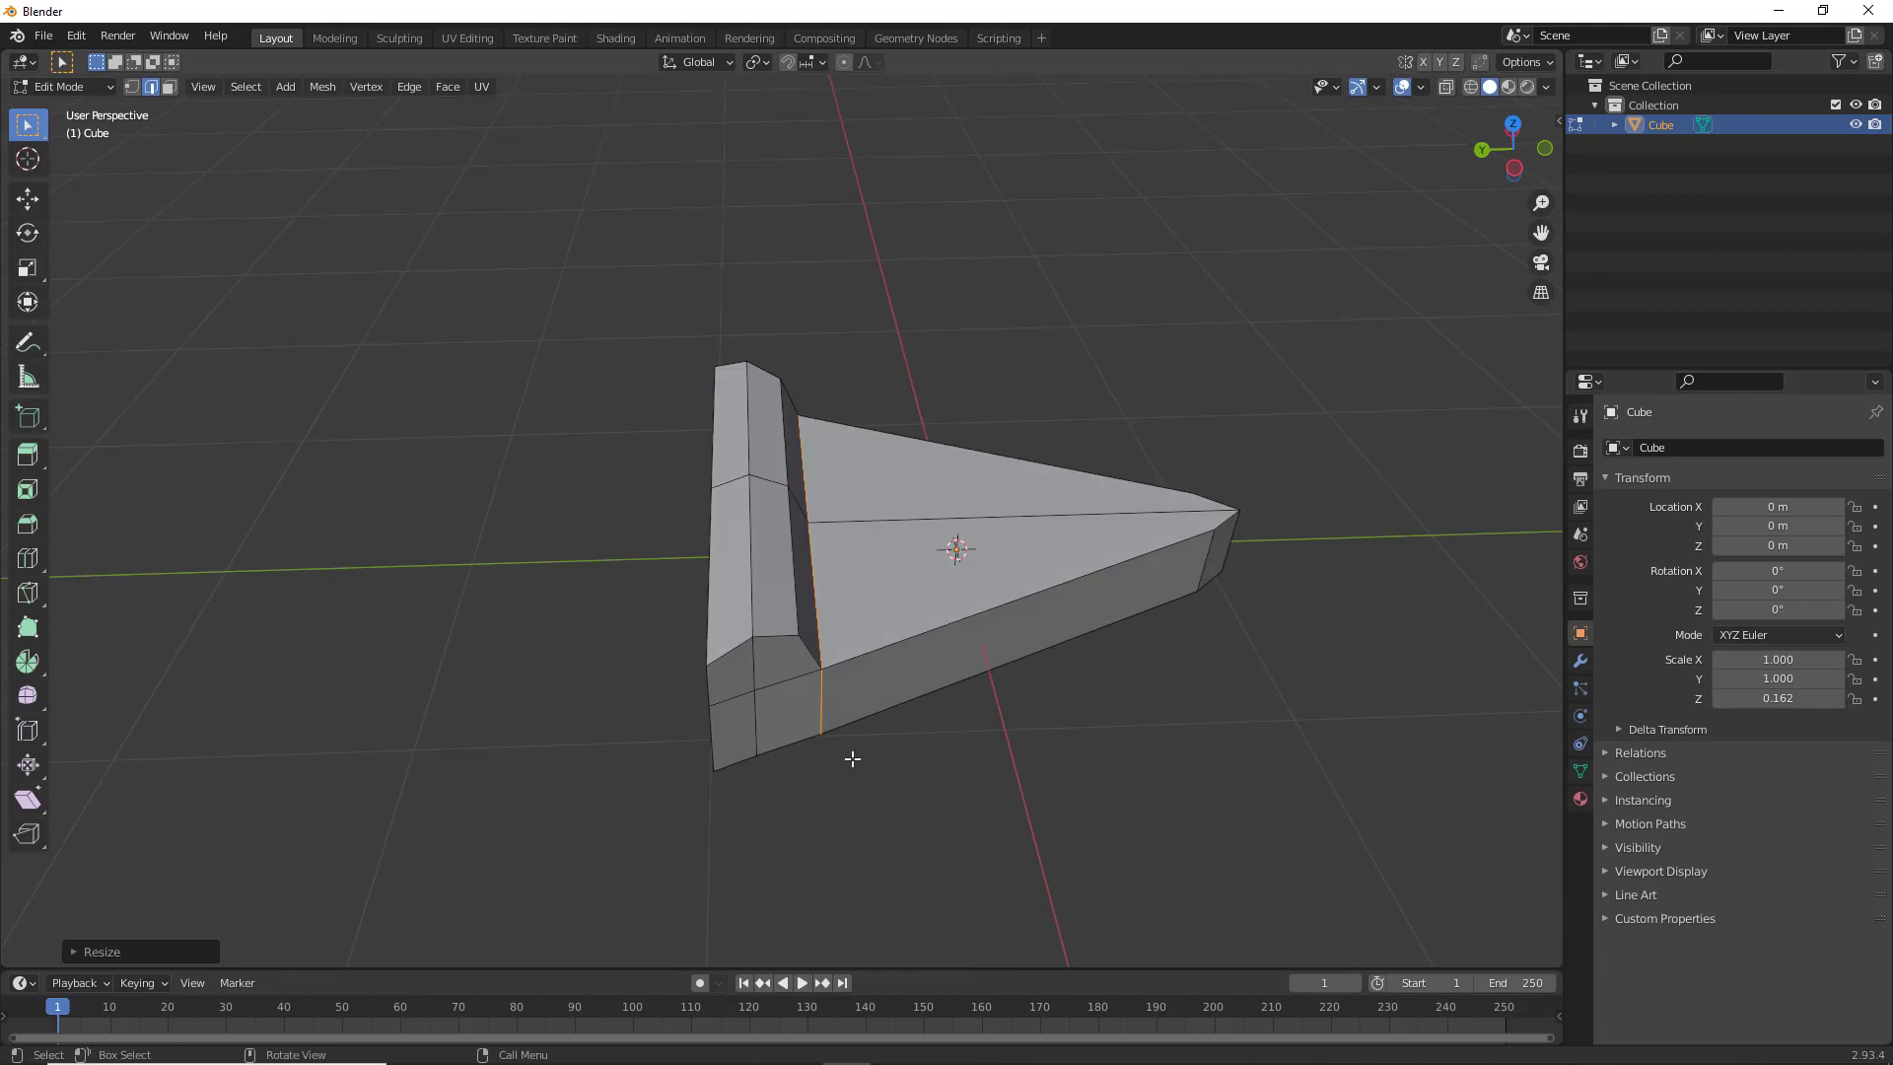
Select the edge loop around the middle of the crust and scale it up slightly so the crust bulges
alt+click(755, 647)
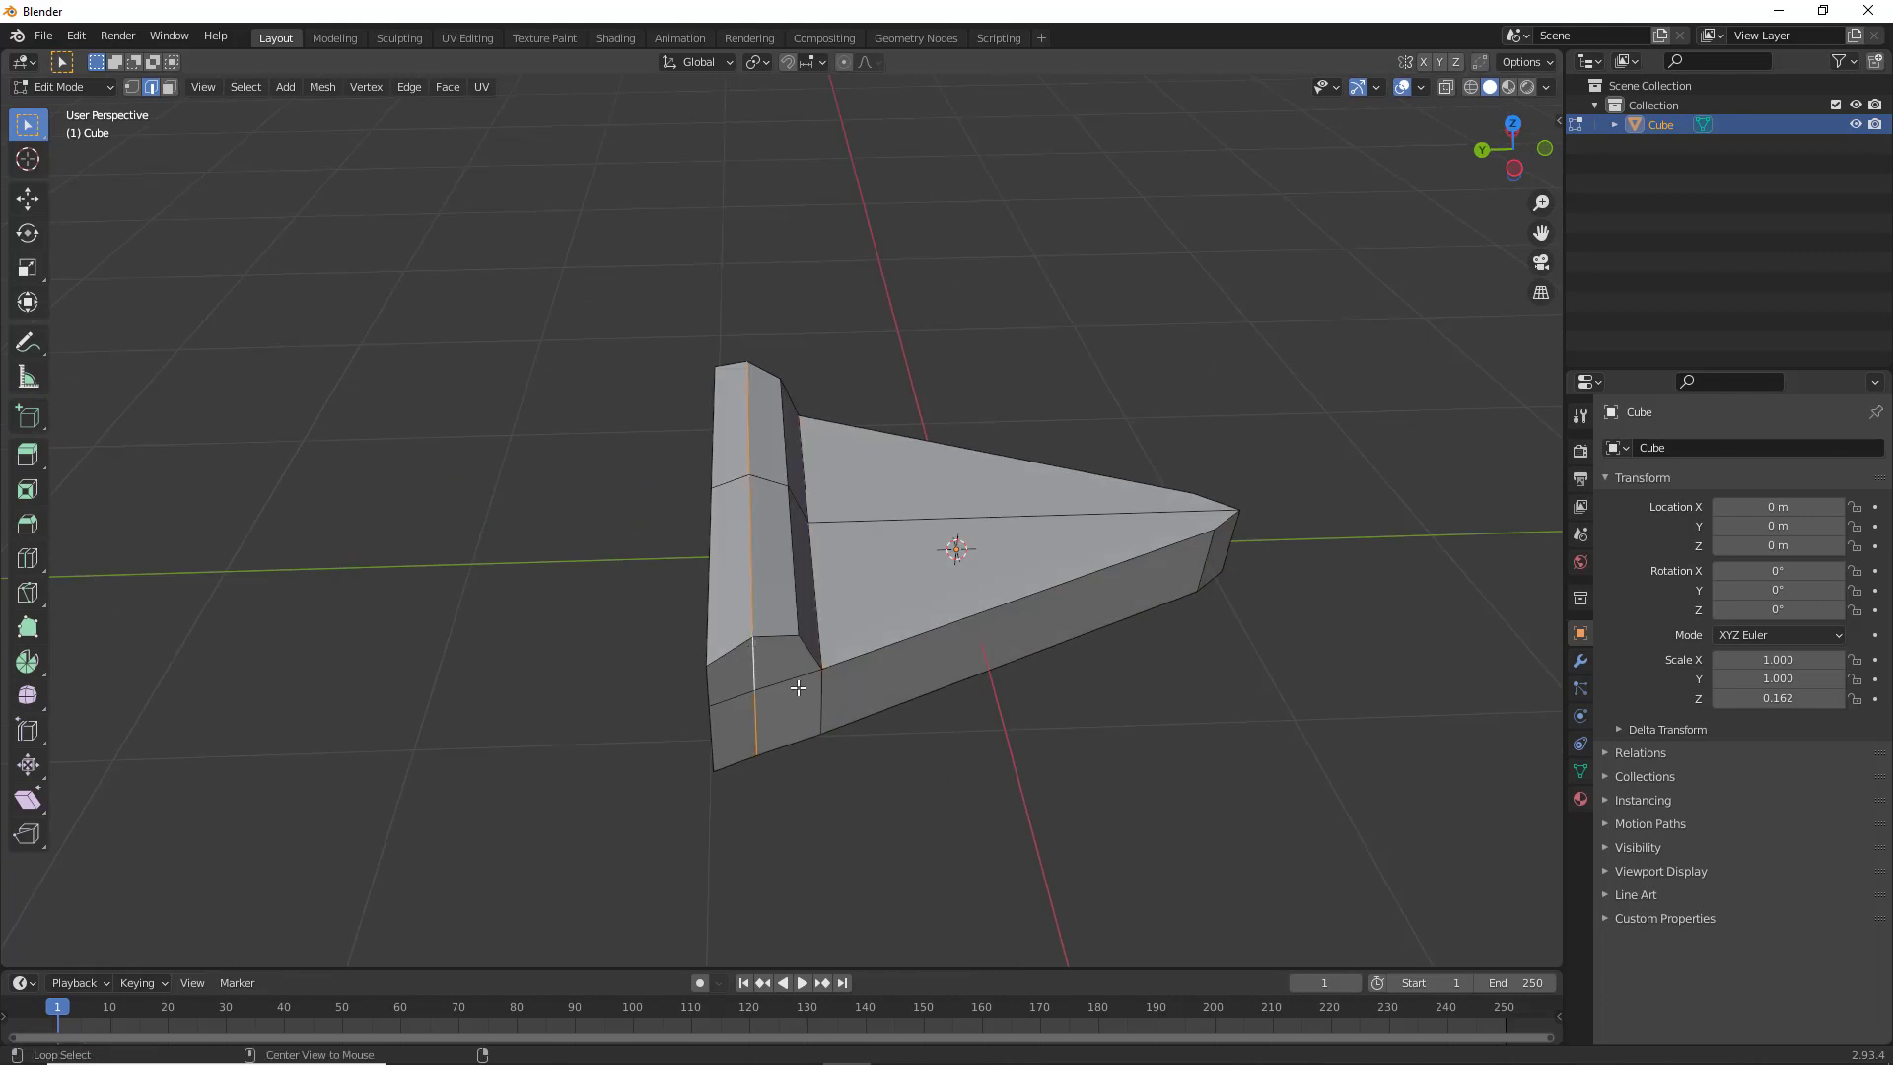
middle_drag(755, 647, 1006, 798)
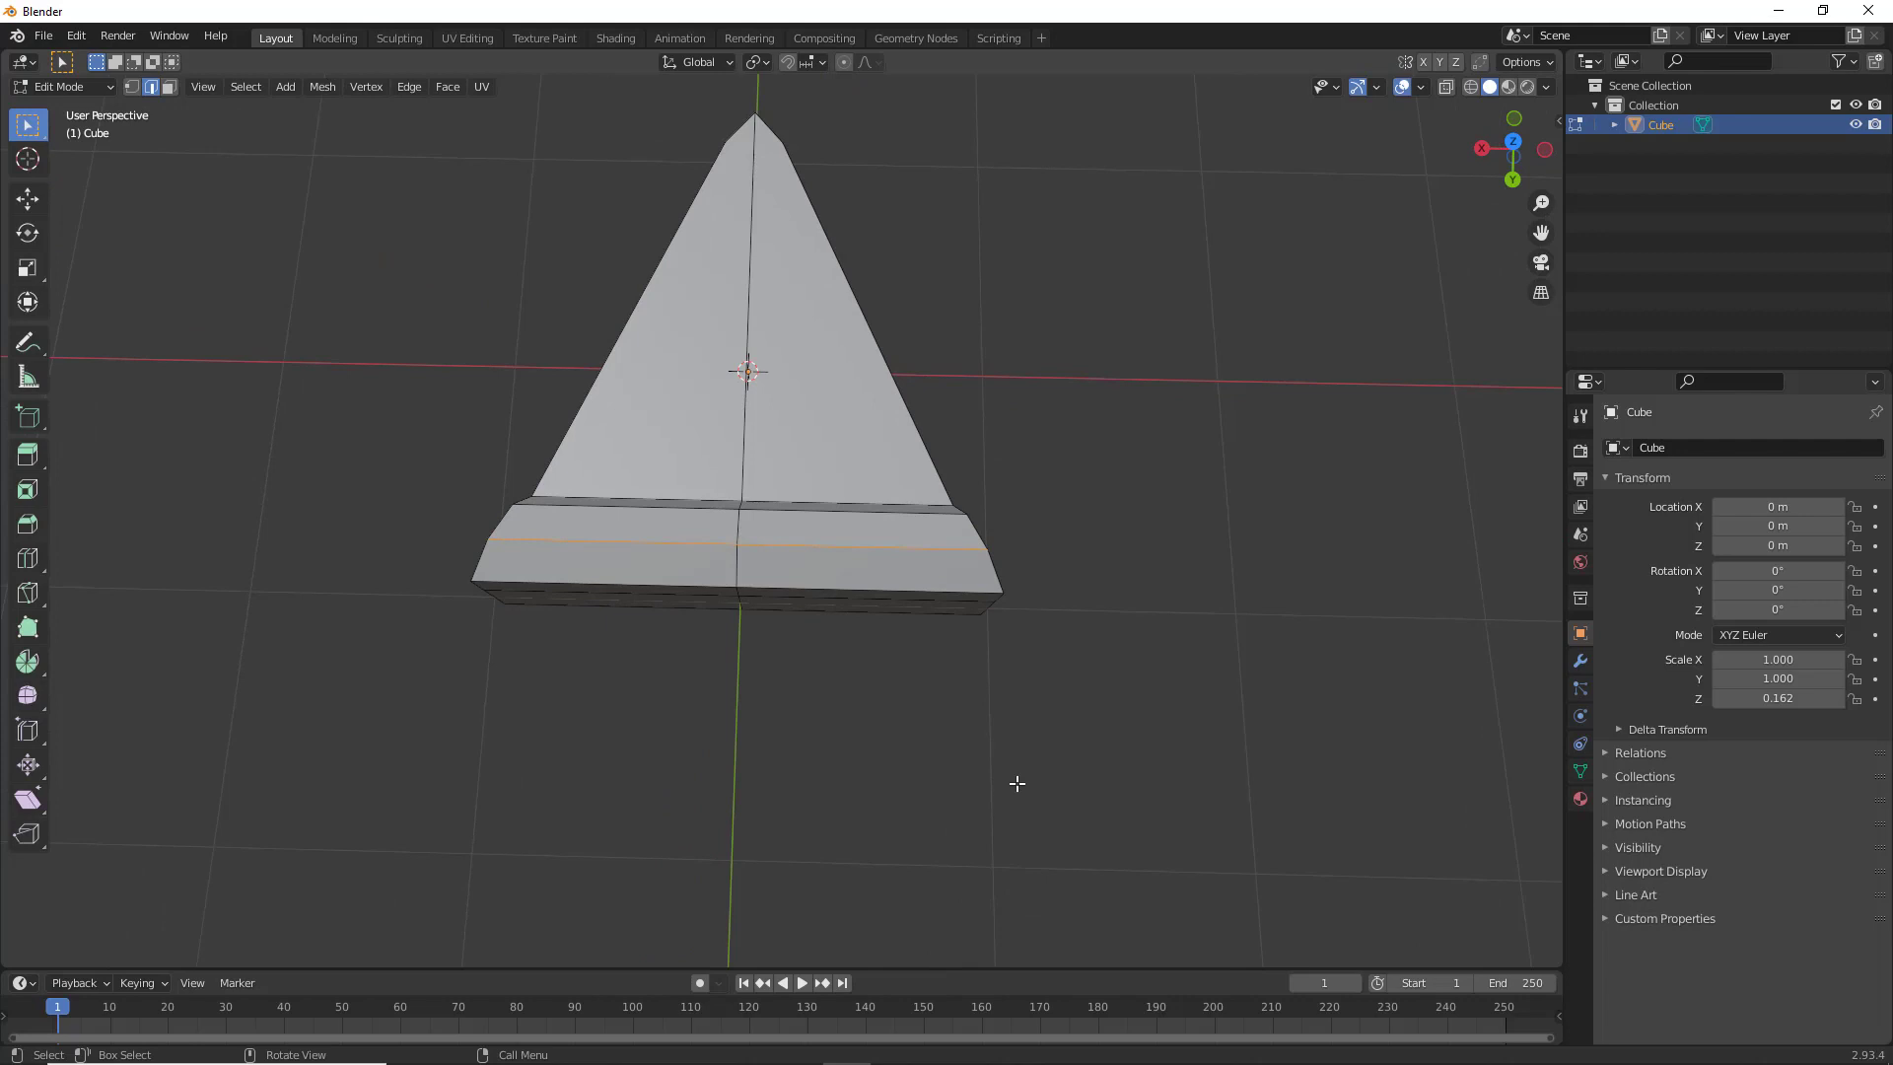
key(s)
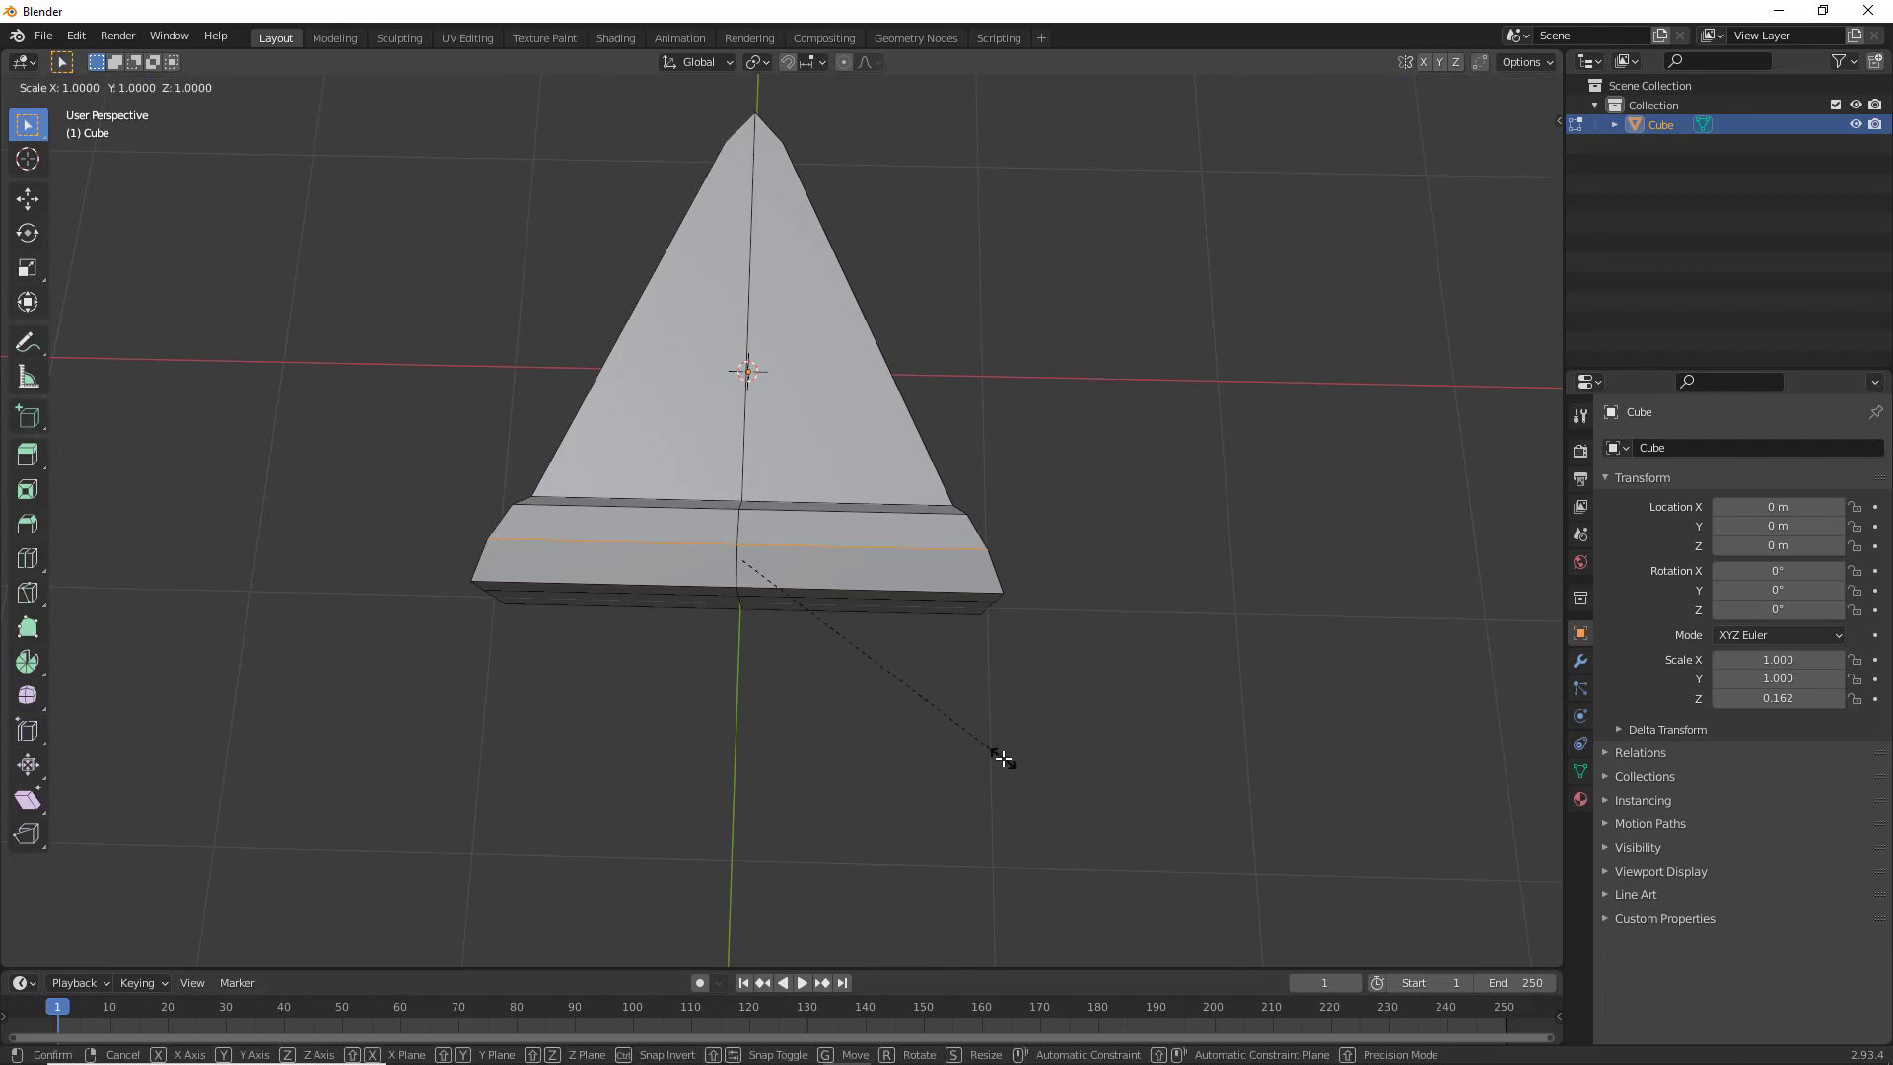
click(1002, 759)
middle_drag(976, 760, 923, 752)
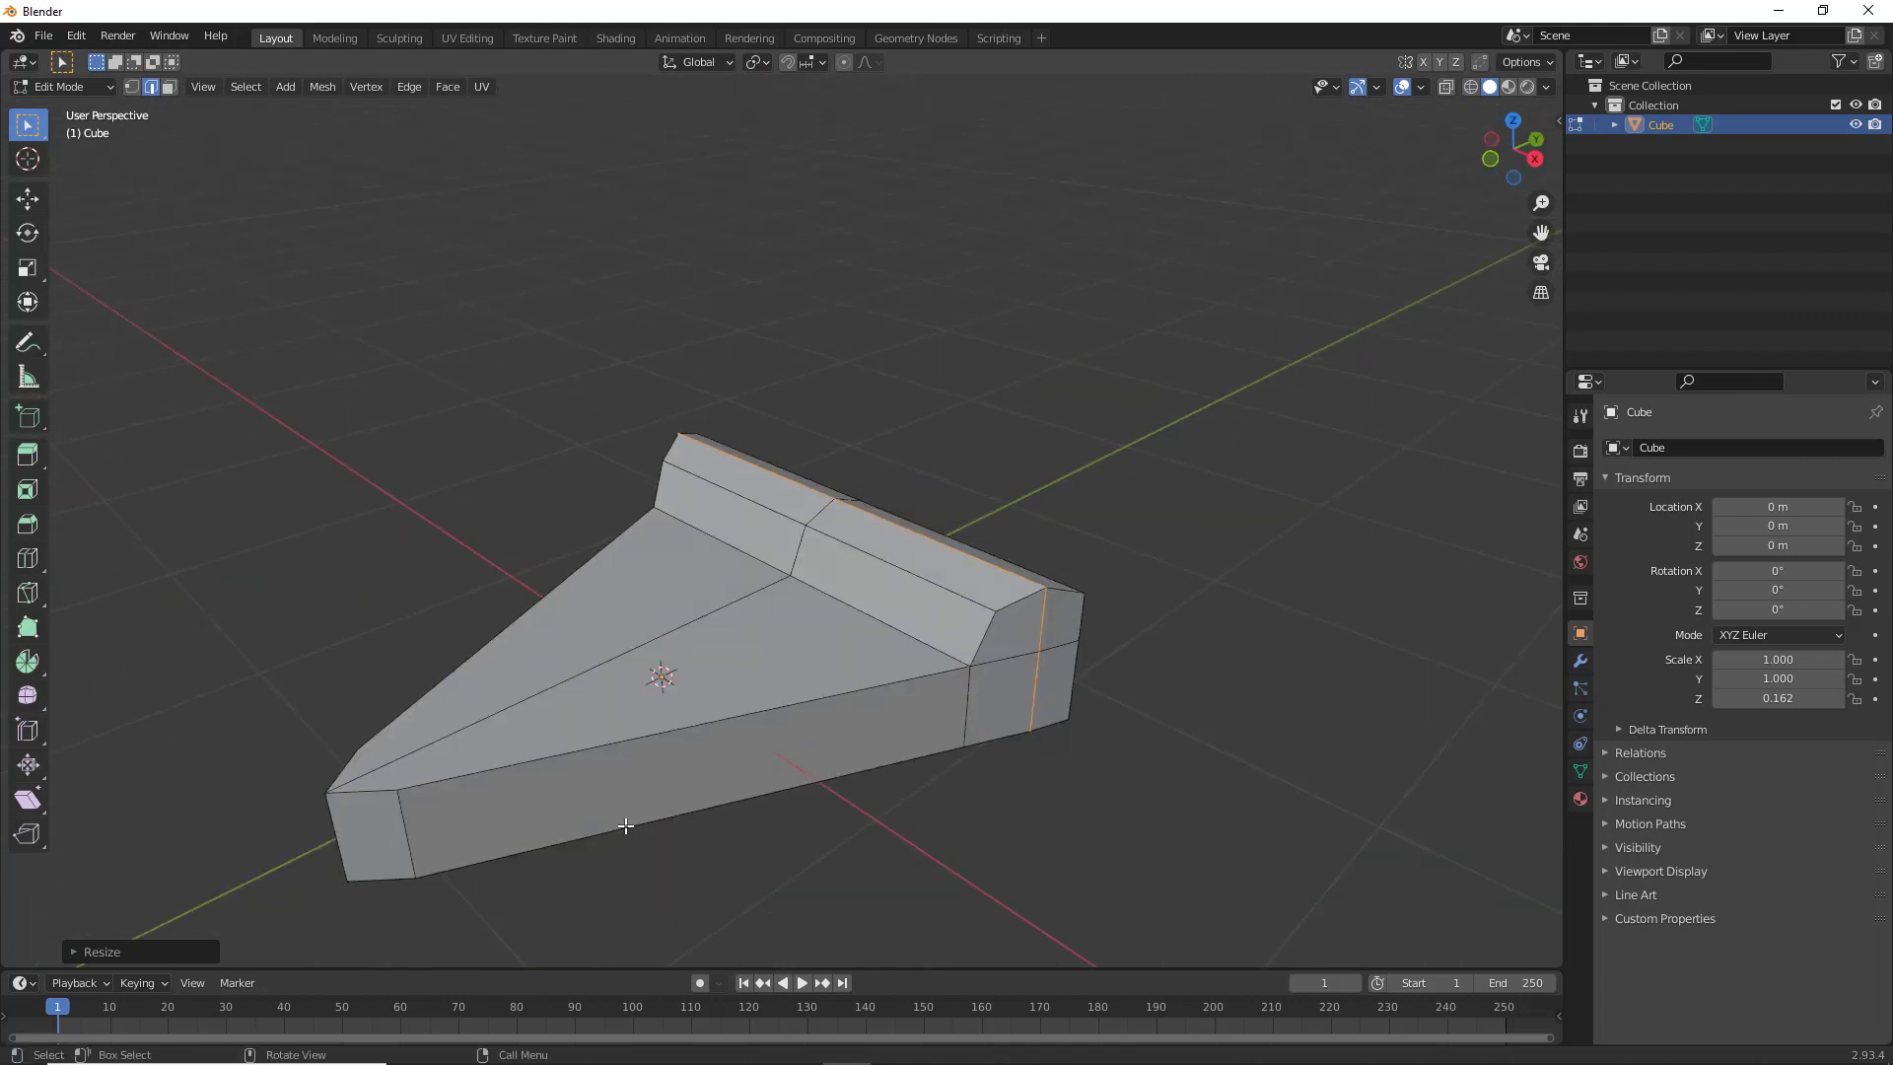
Rename the cube object as dough_ply
click(502, 603)
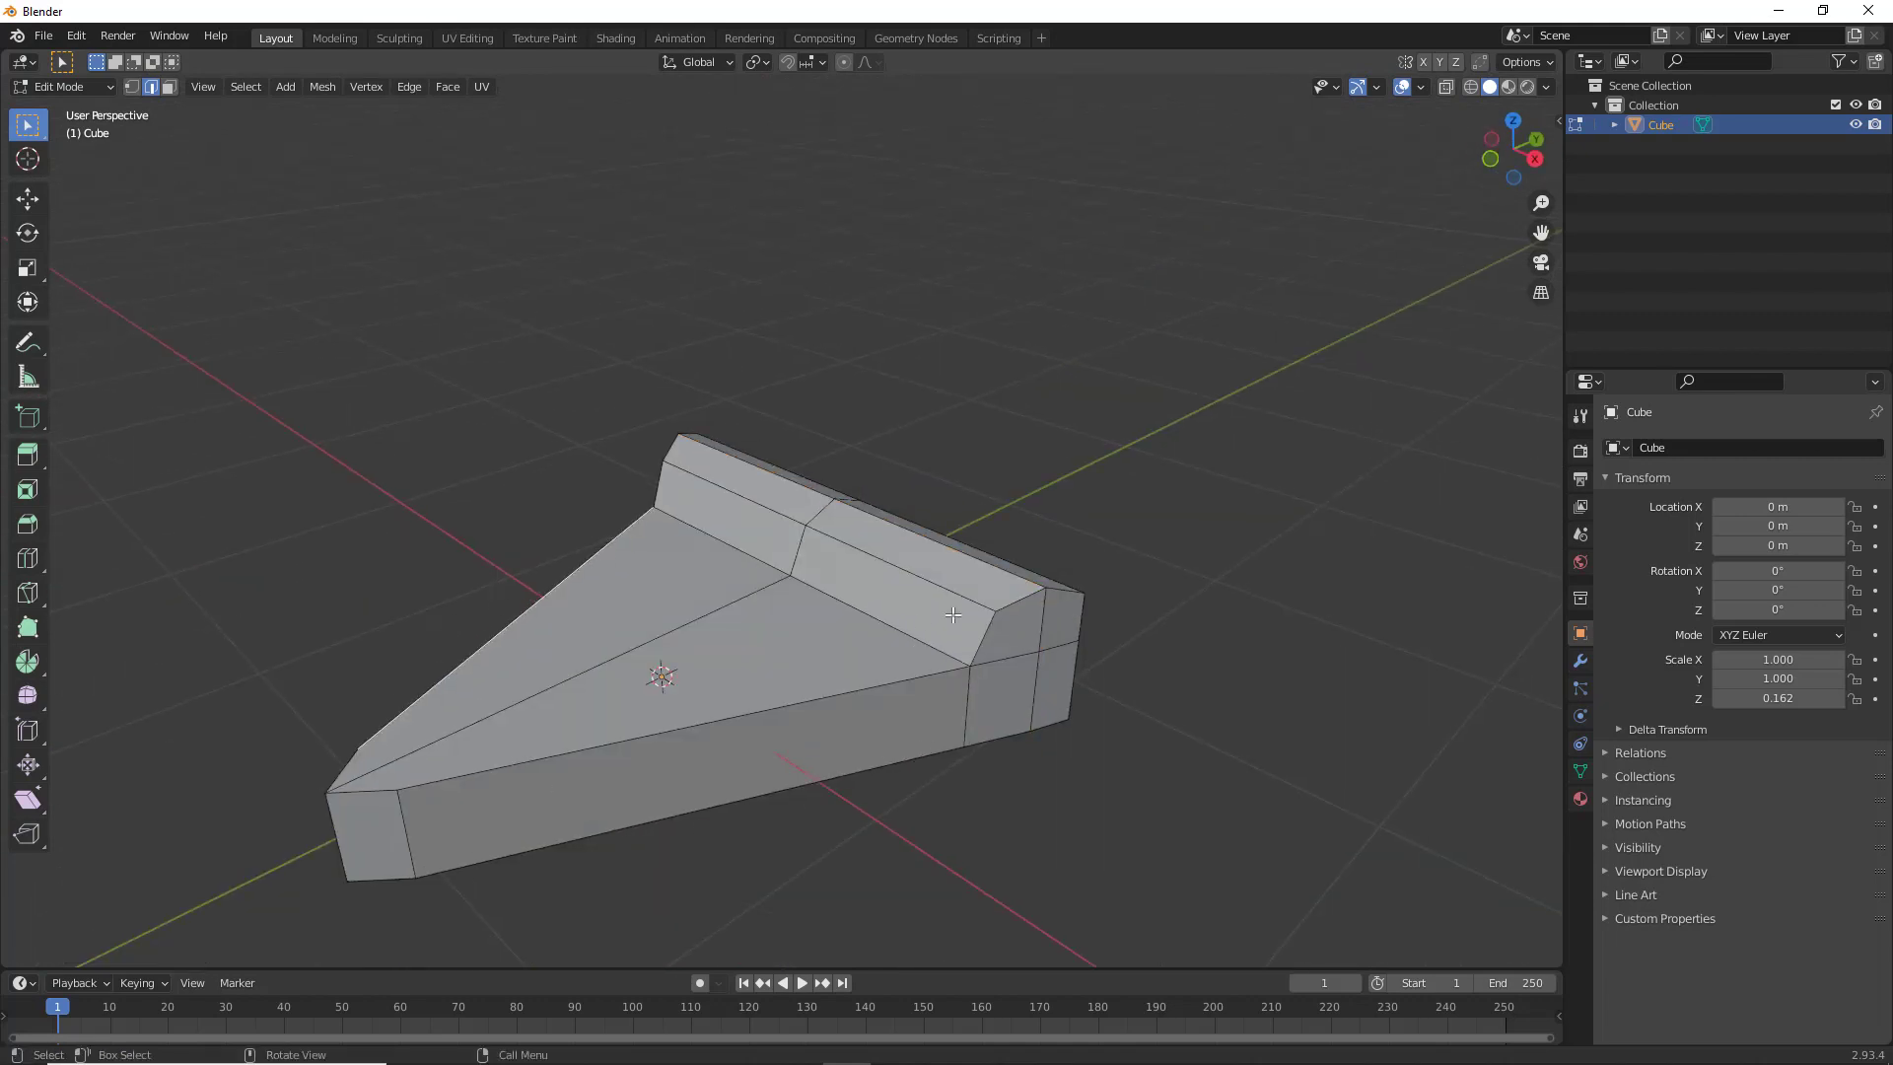
double_click(1669, 123)
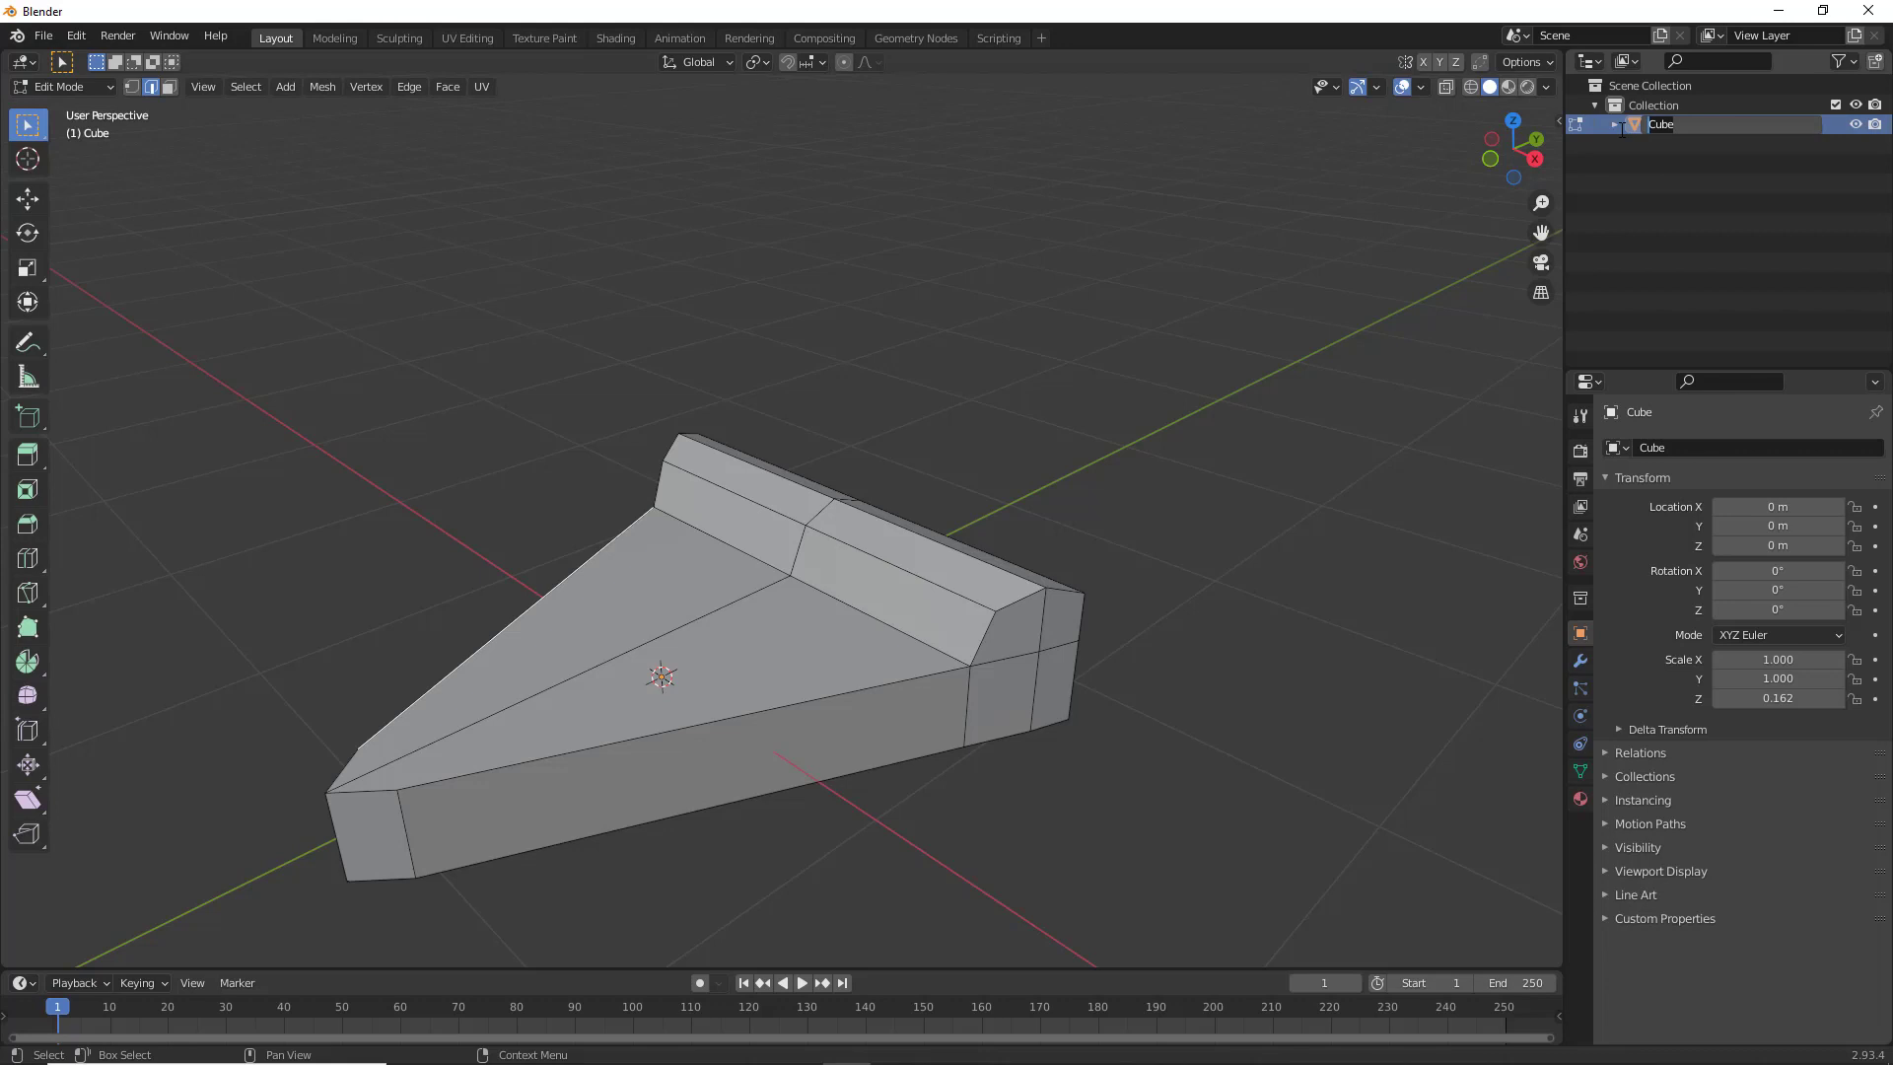
text(dough)
key(Return)
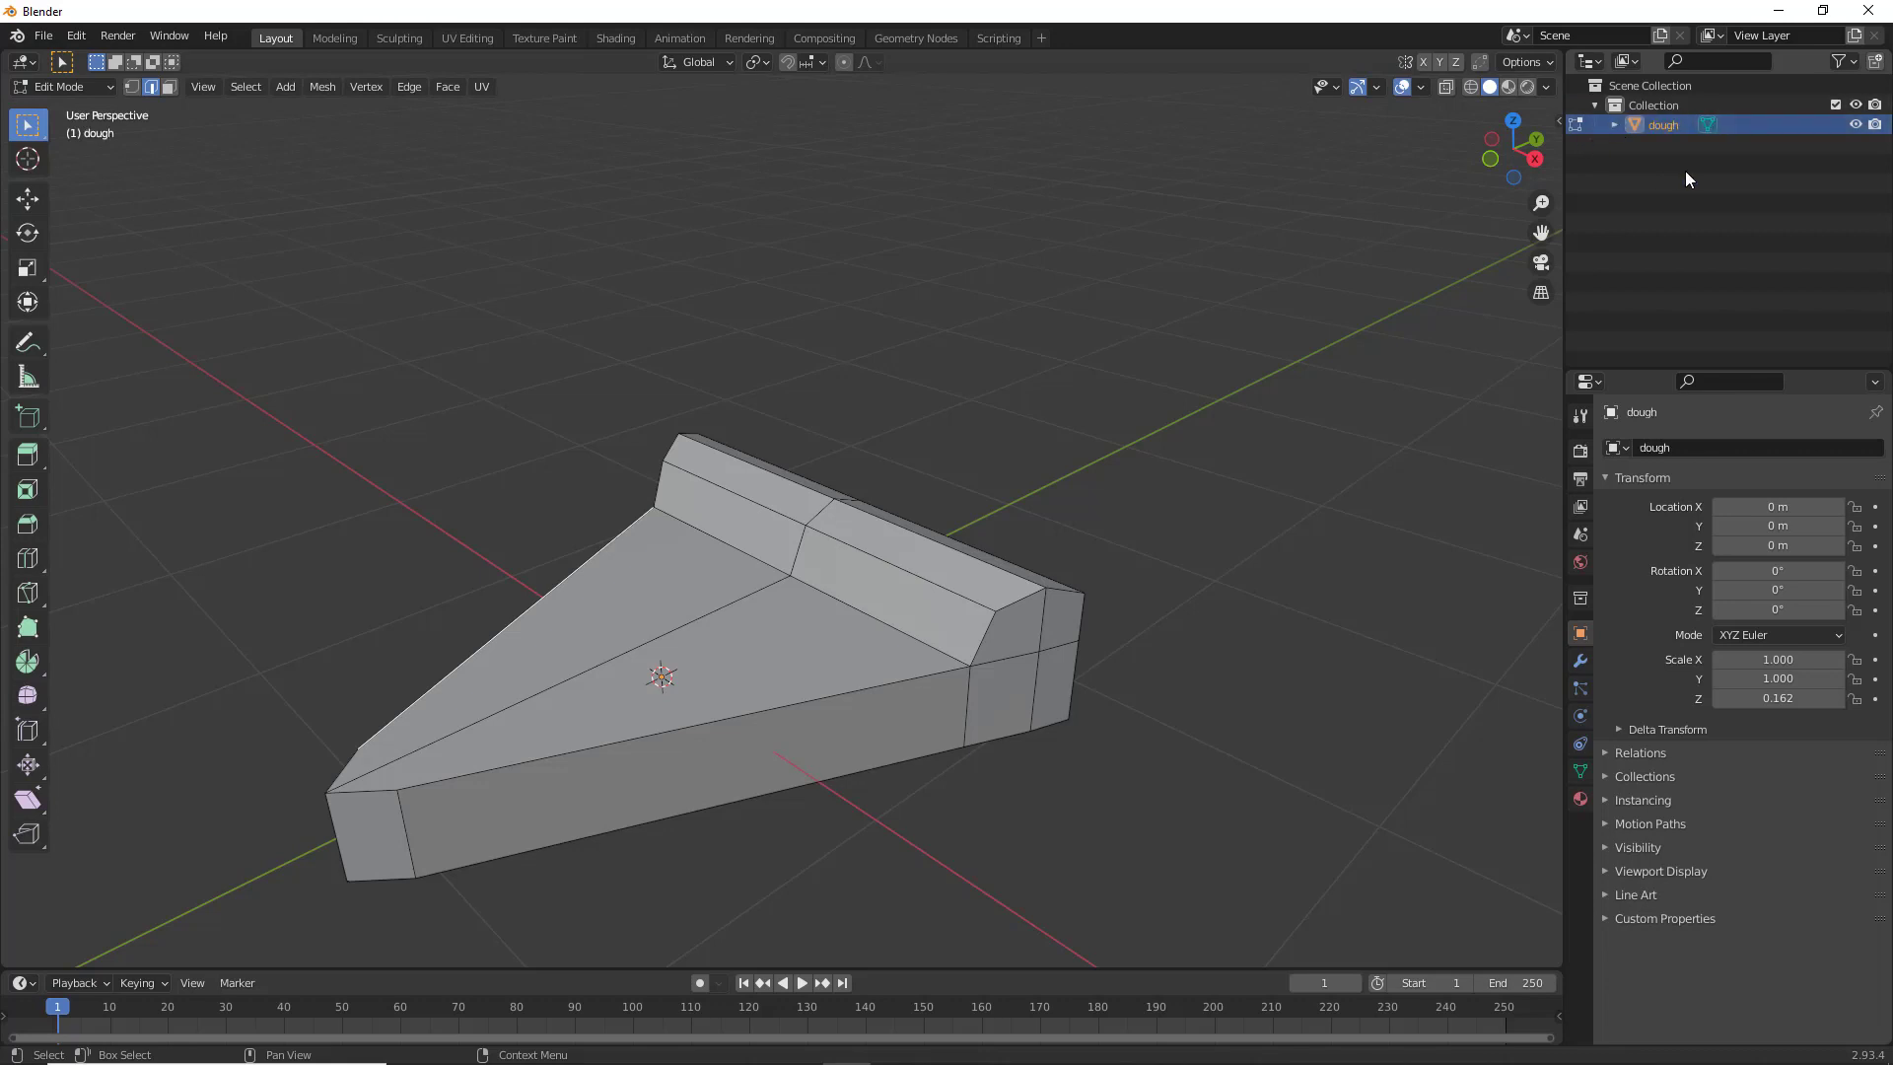
double_click(1688, 123)
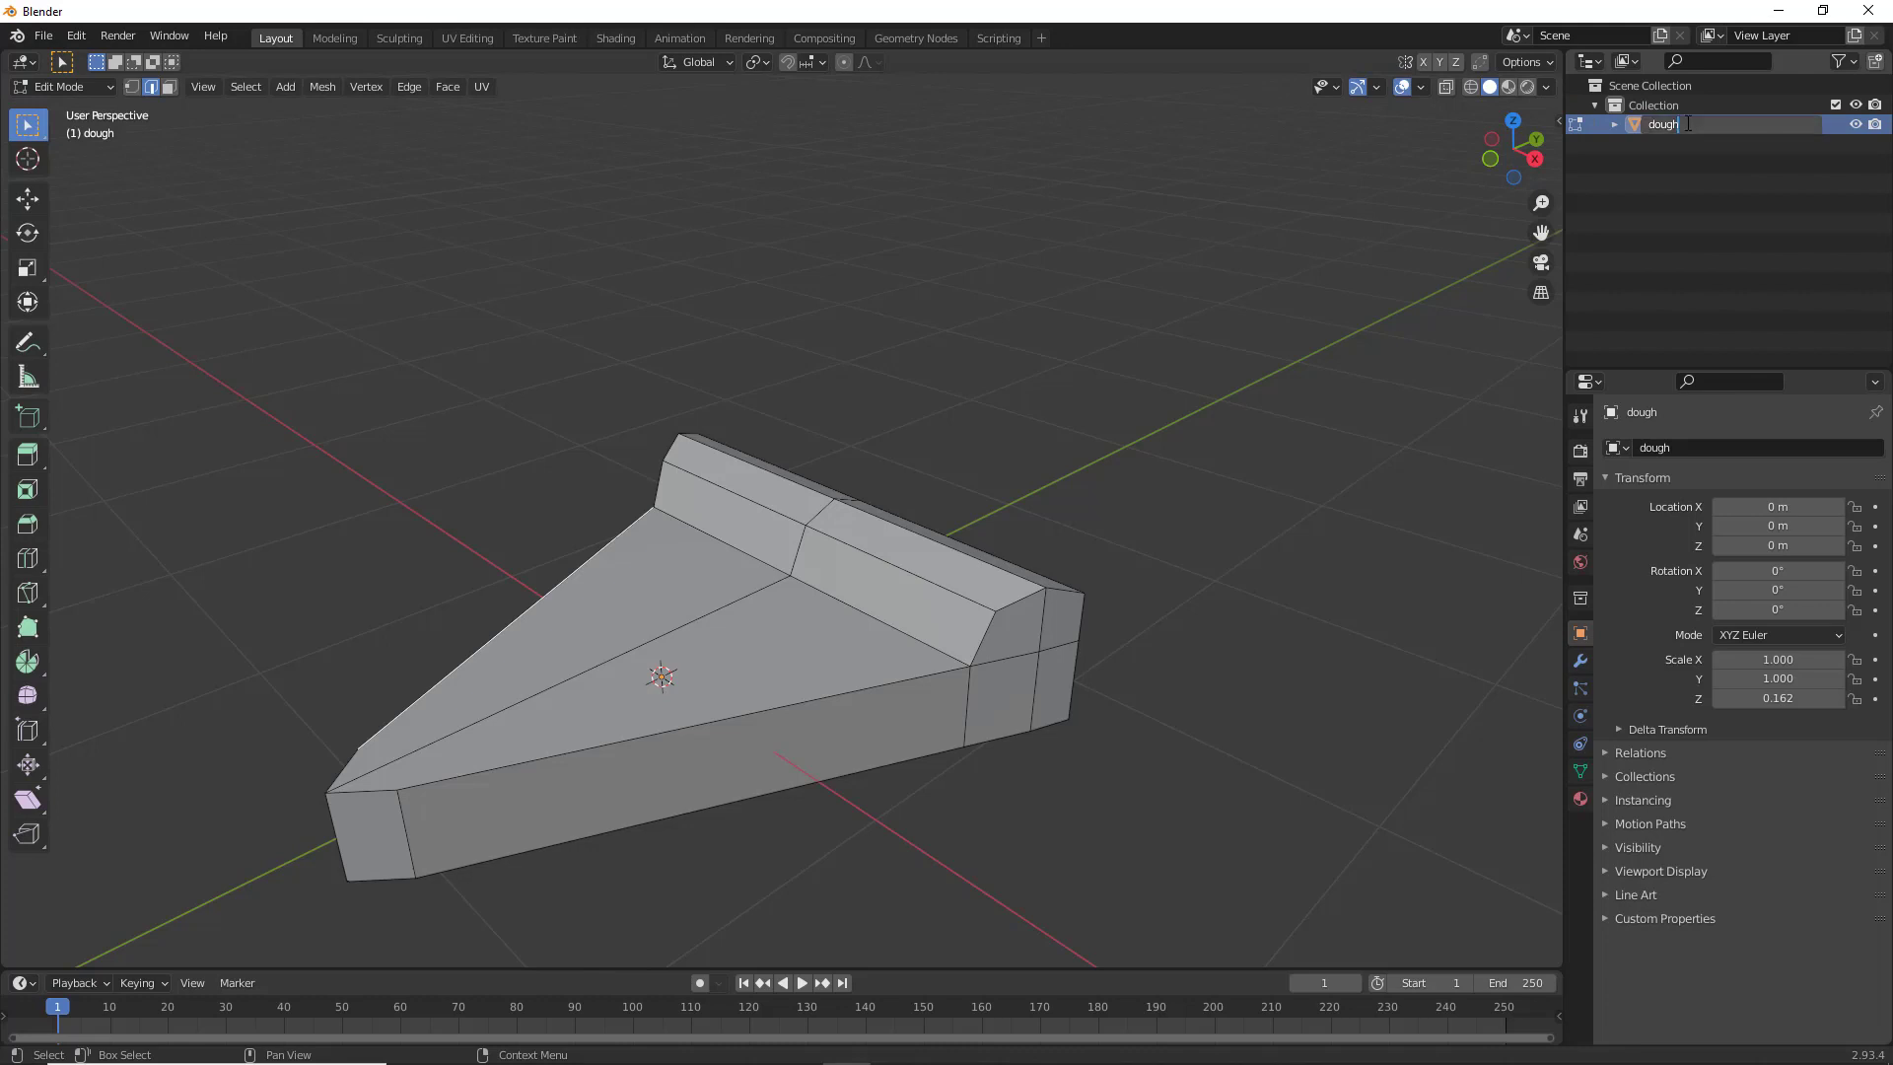
text(_ply)
key(Return)
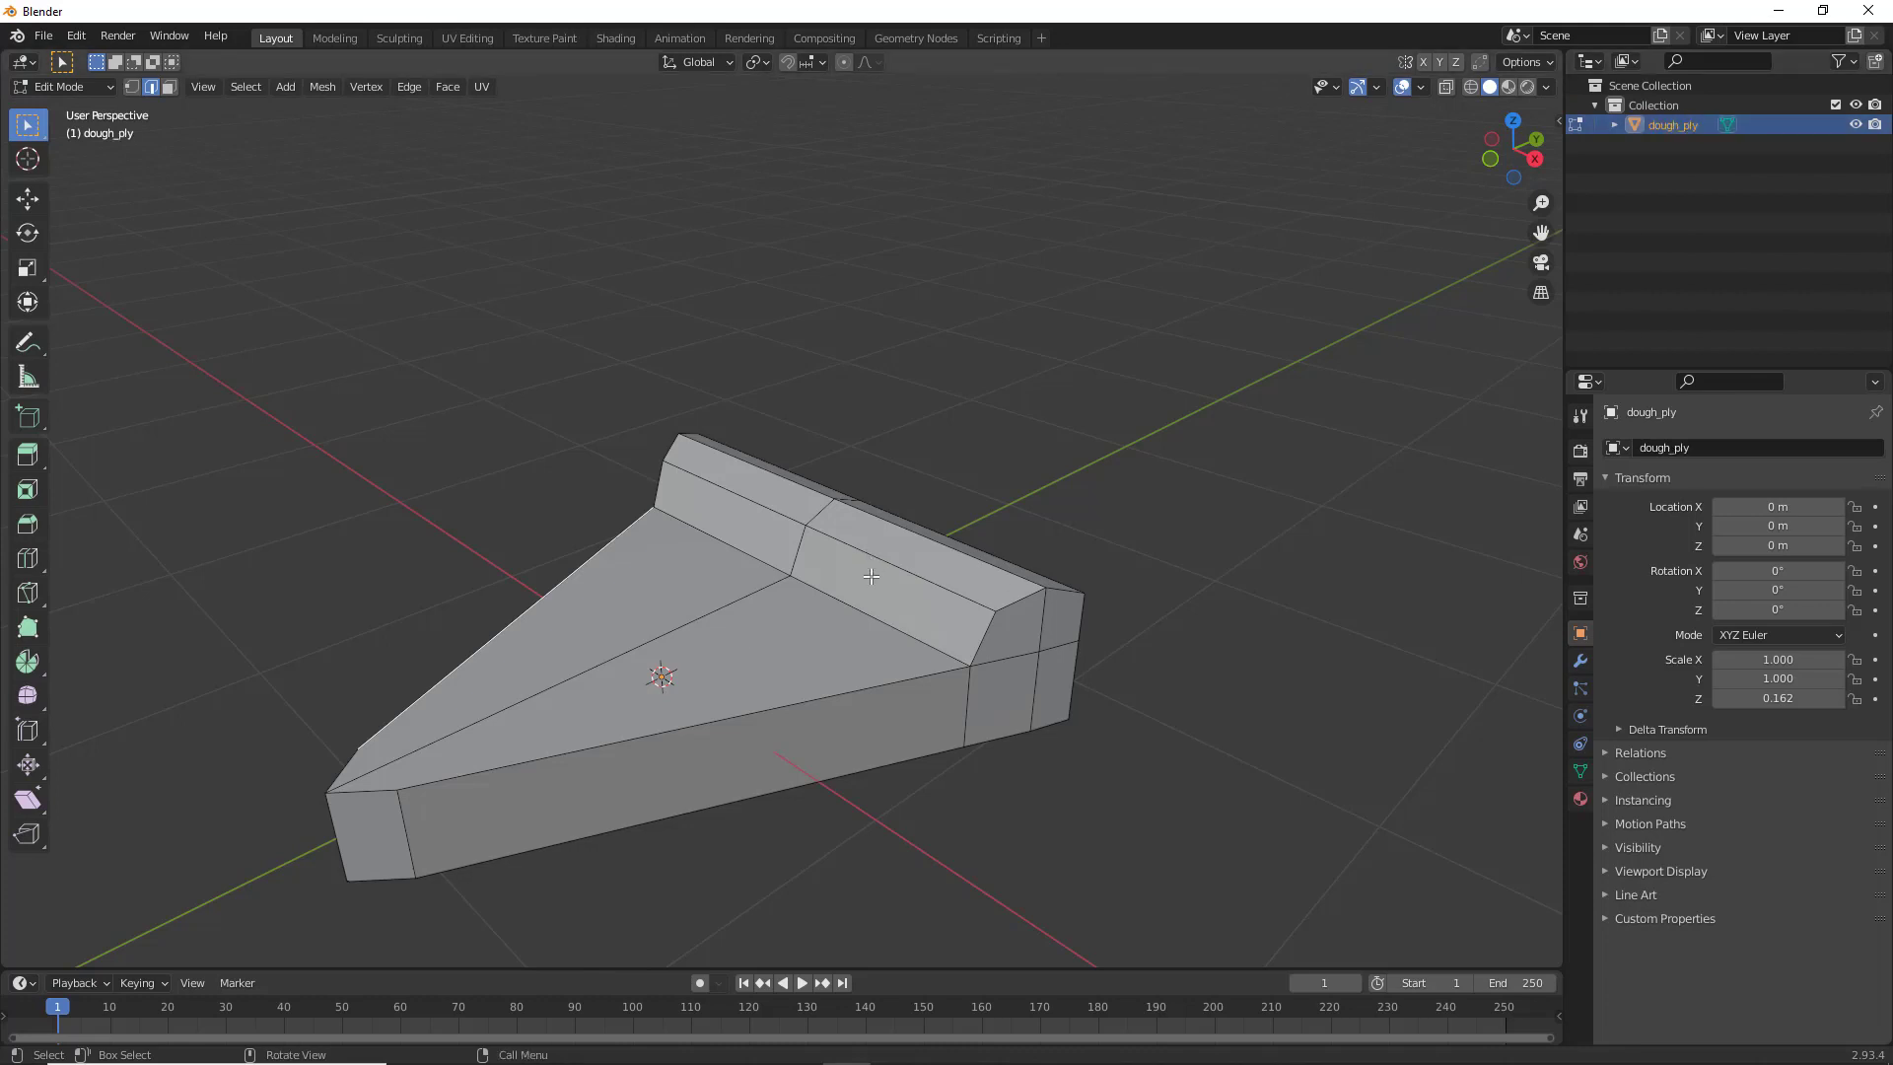
Add five evenly spaced loop cuts across the dough between the tip and the crust, without sliding them
middle_drag(720, 701, 621, 710)
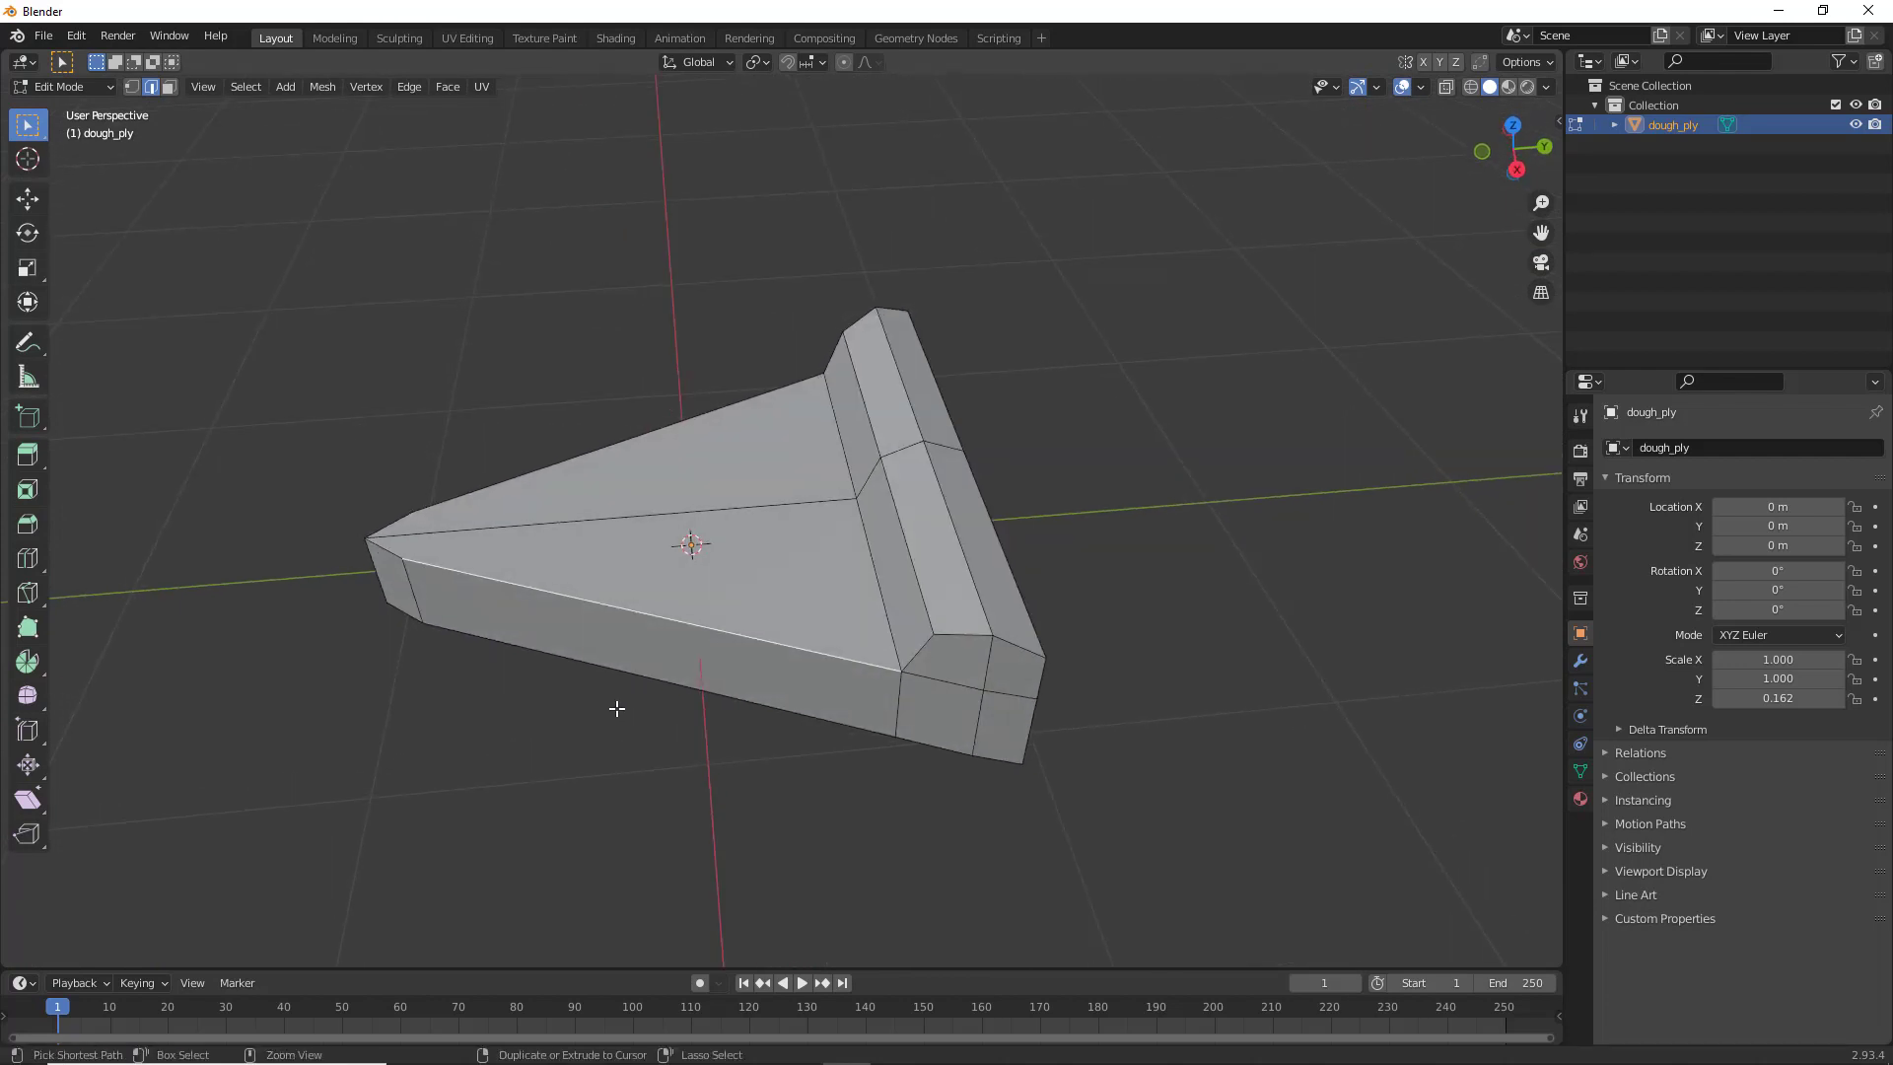
key(ctrl+r)
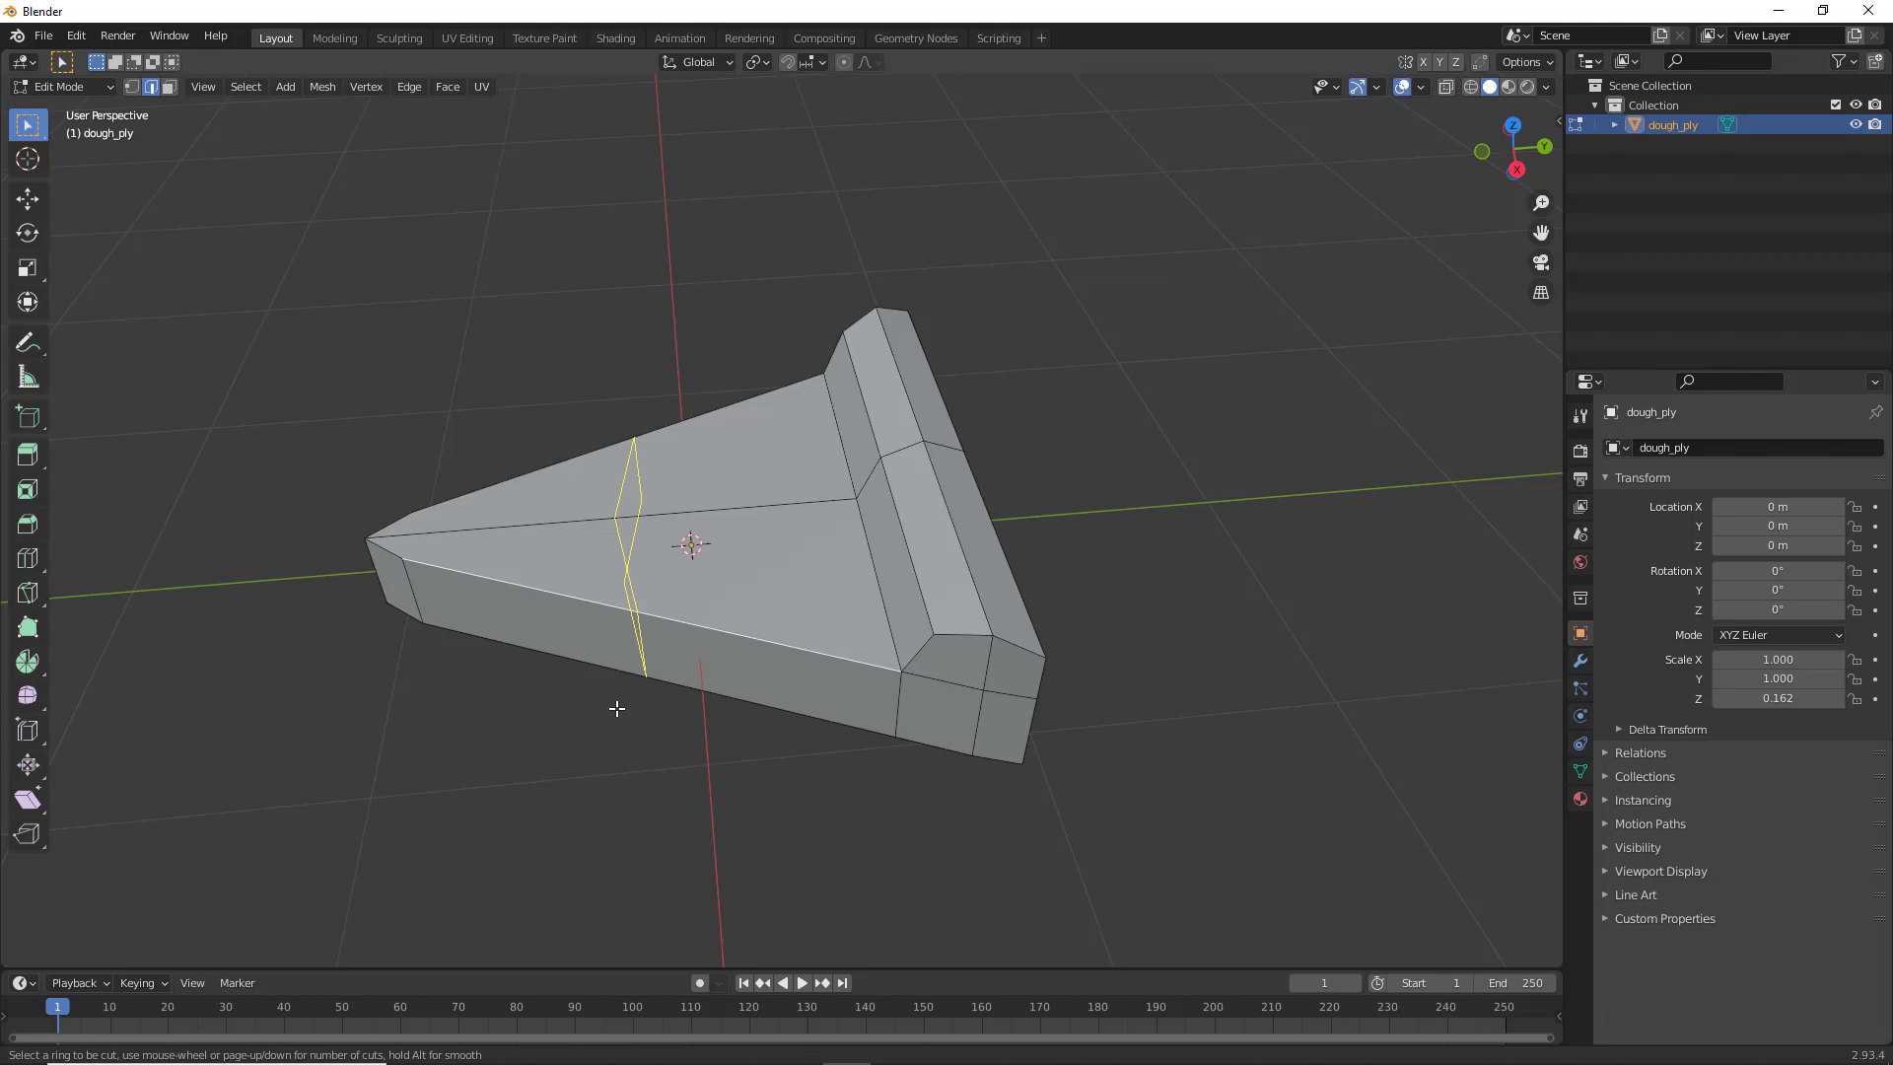
click(617, 708)
click(616, 708)
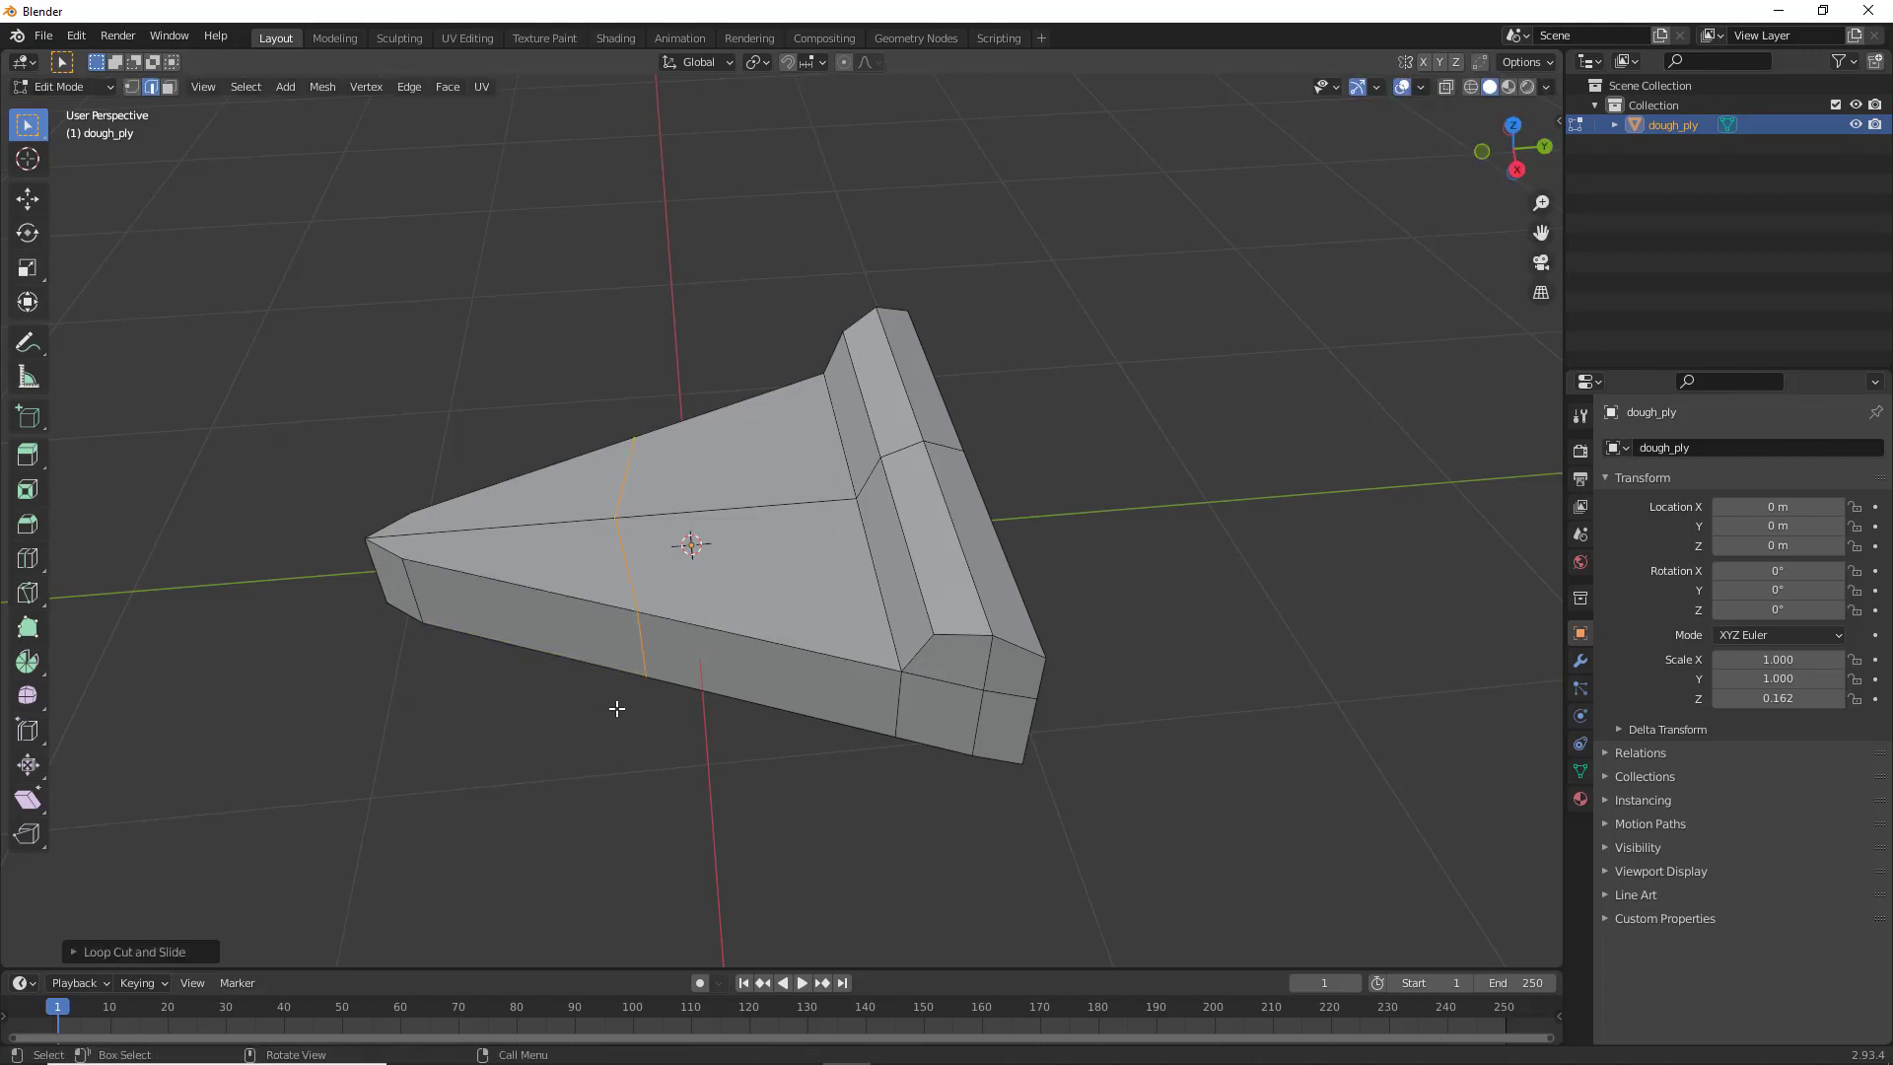
click(71, 952)
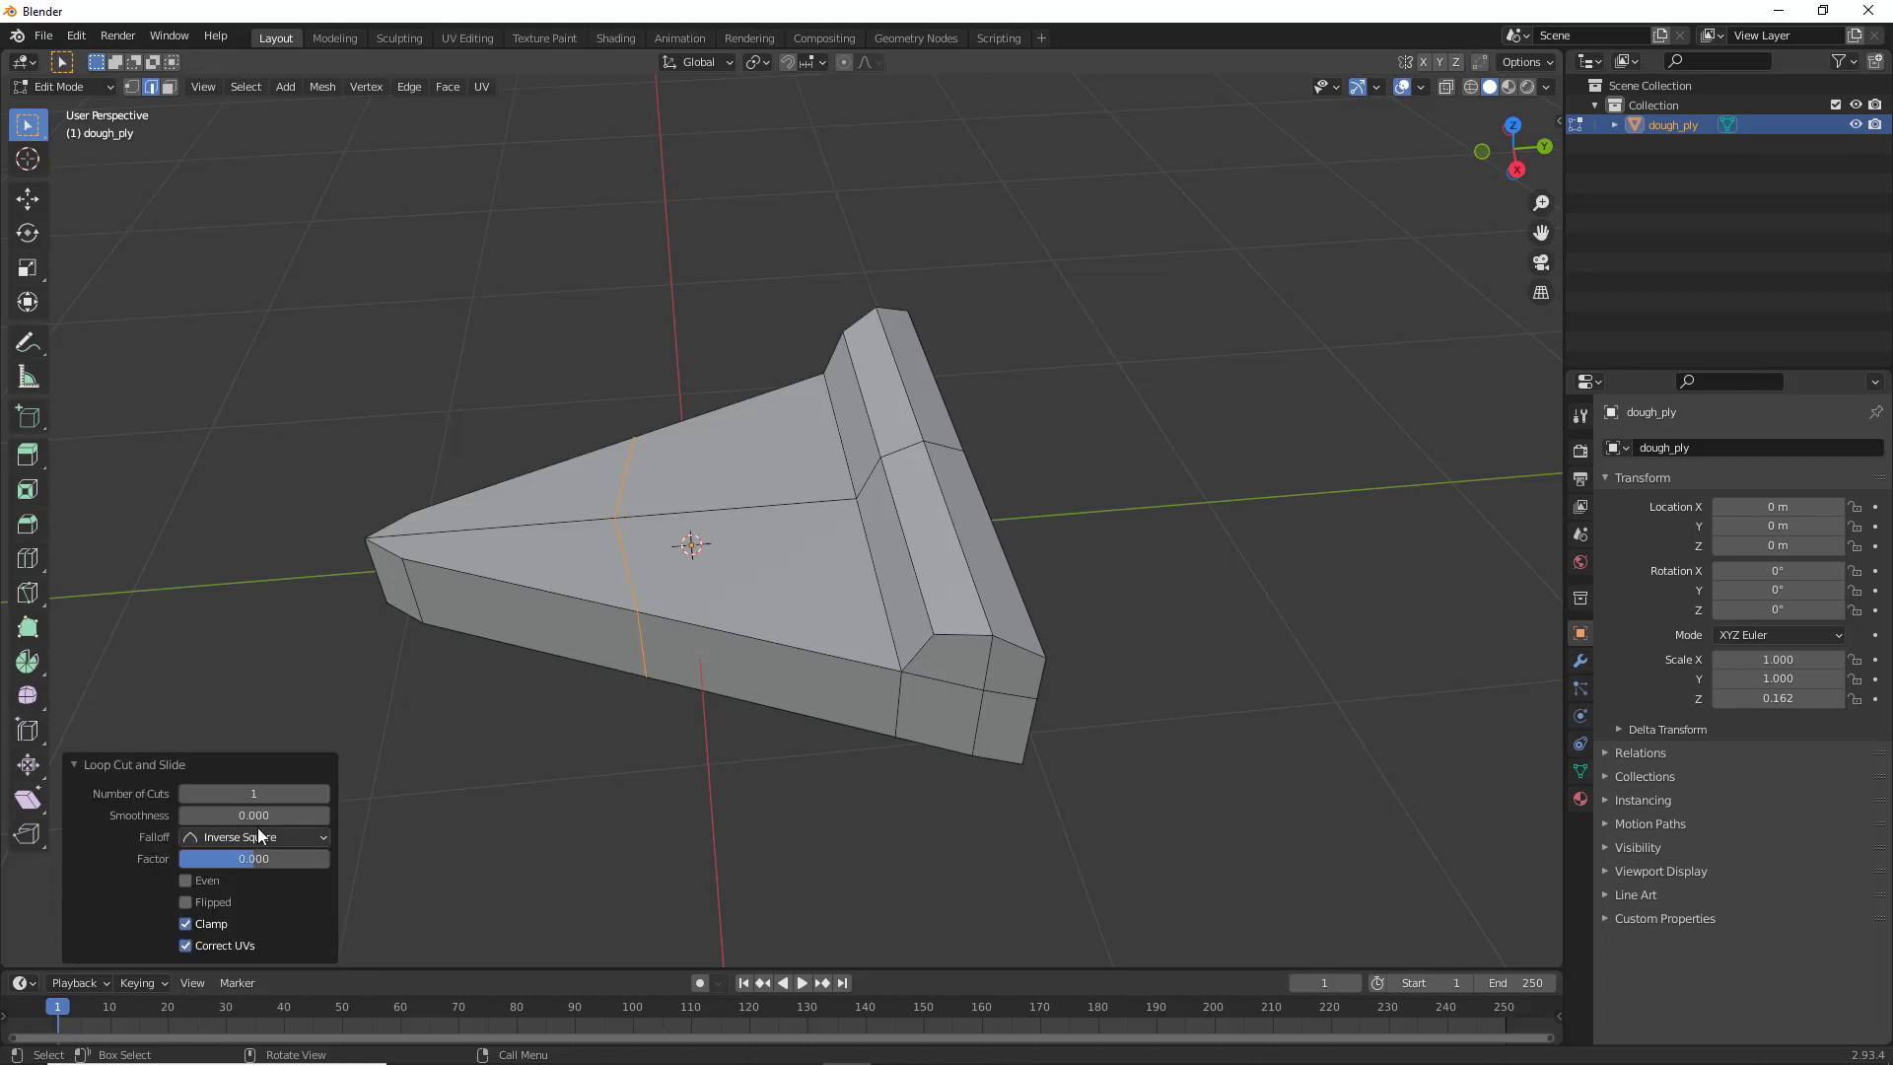
click(322, 792)
click(322, 793)
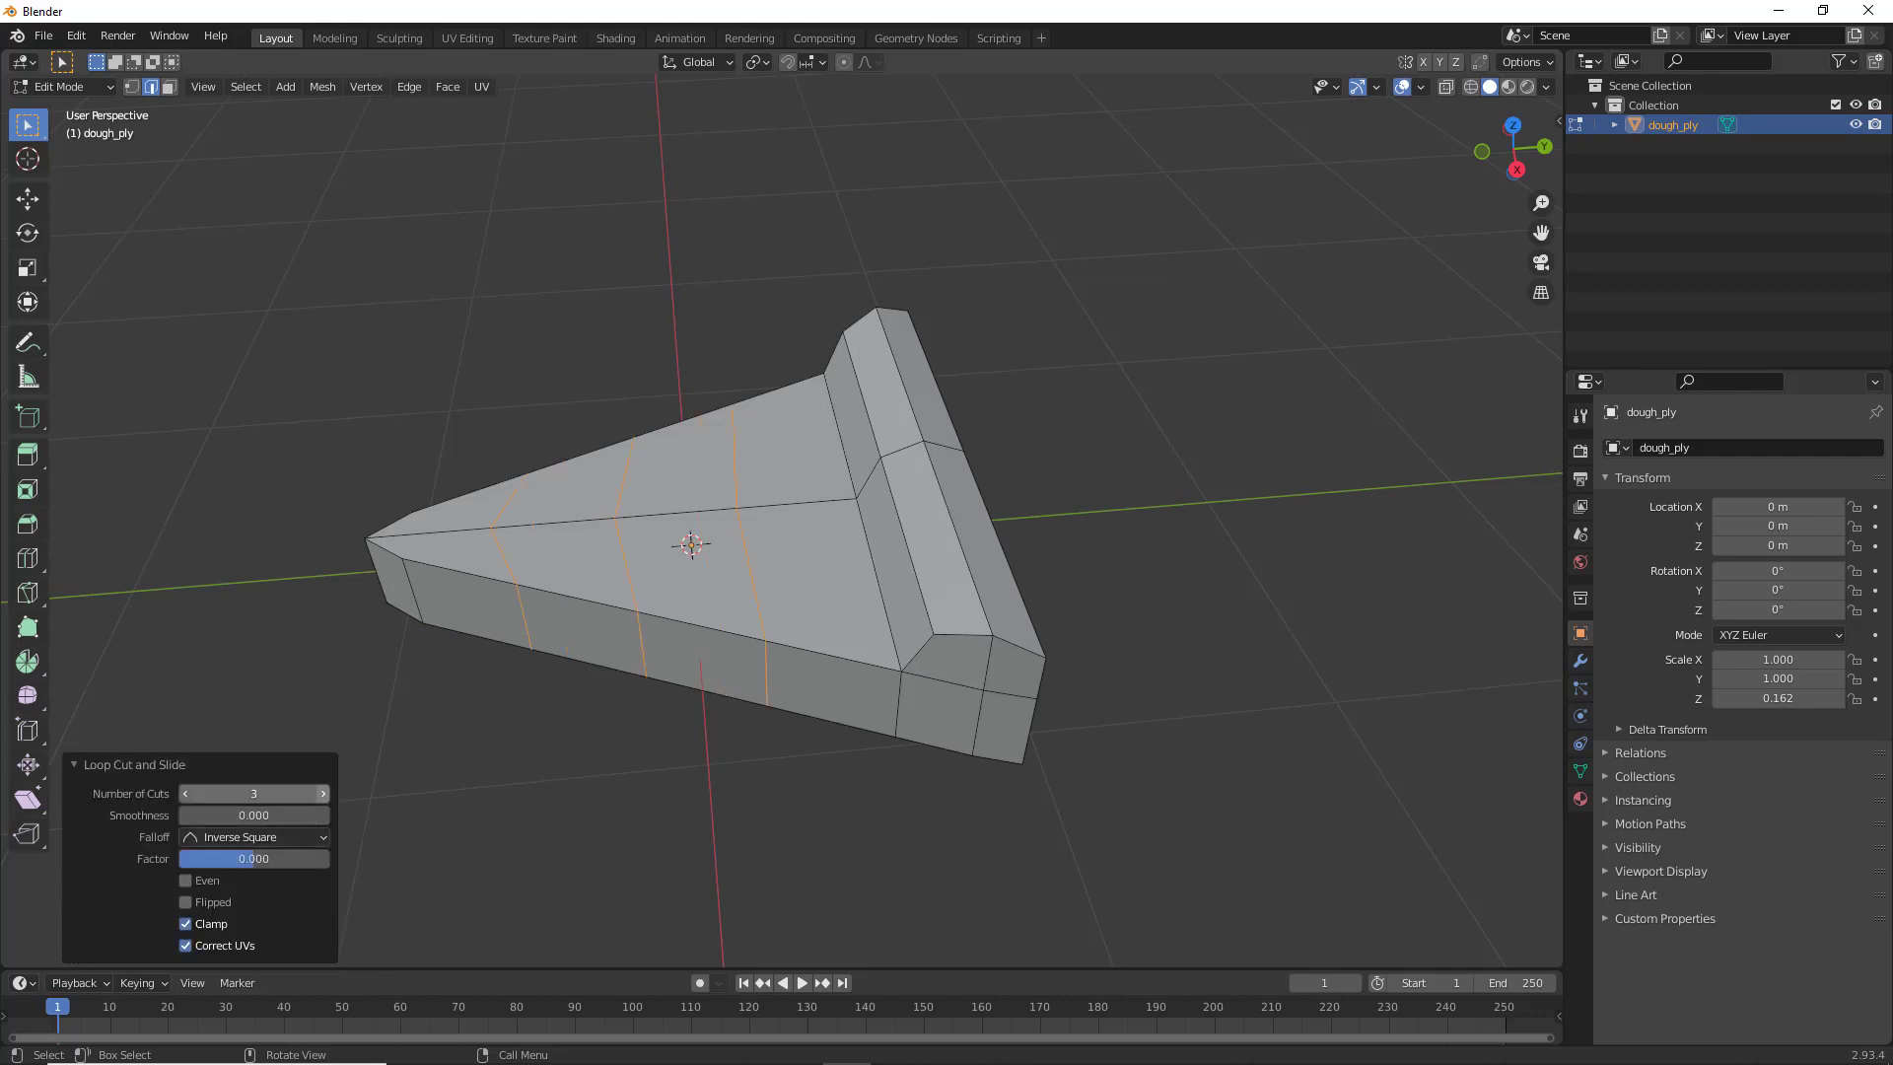
click(323, 792)
click(323, 794)
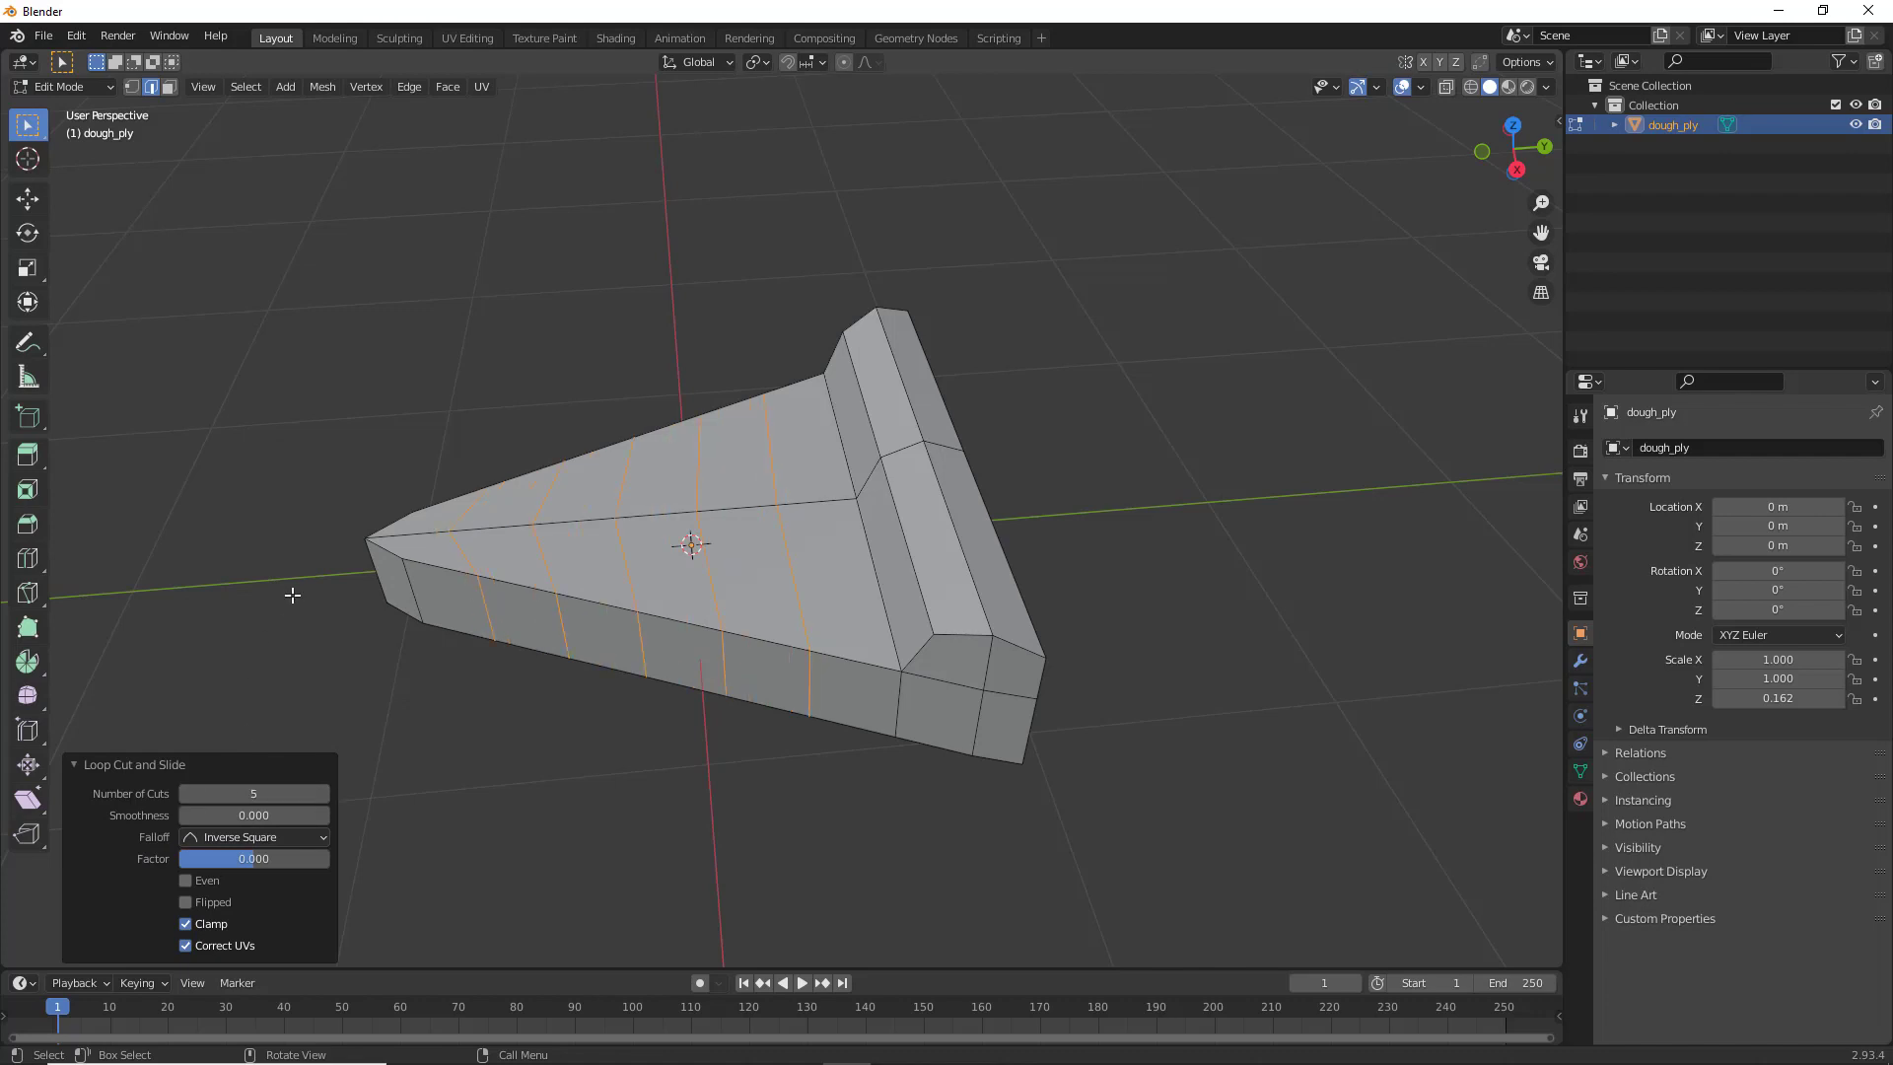
click(287, 662)
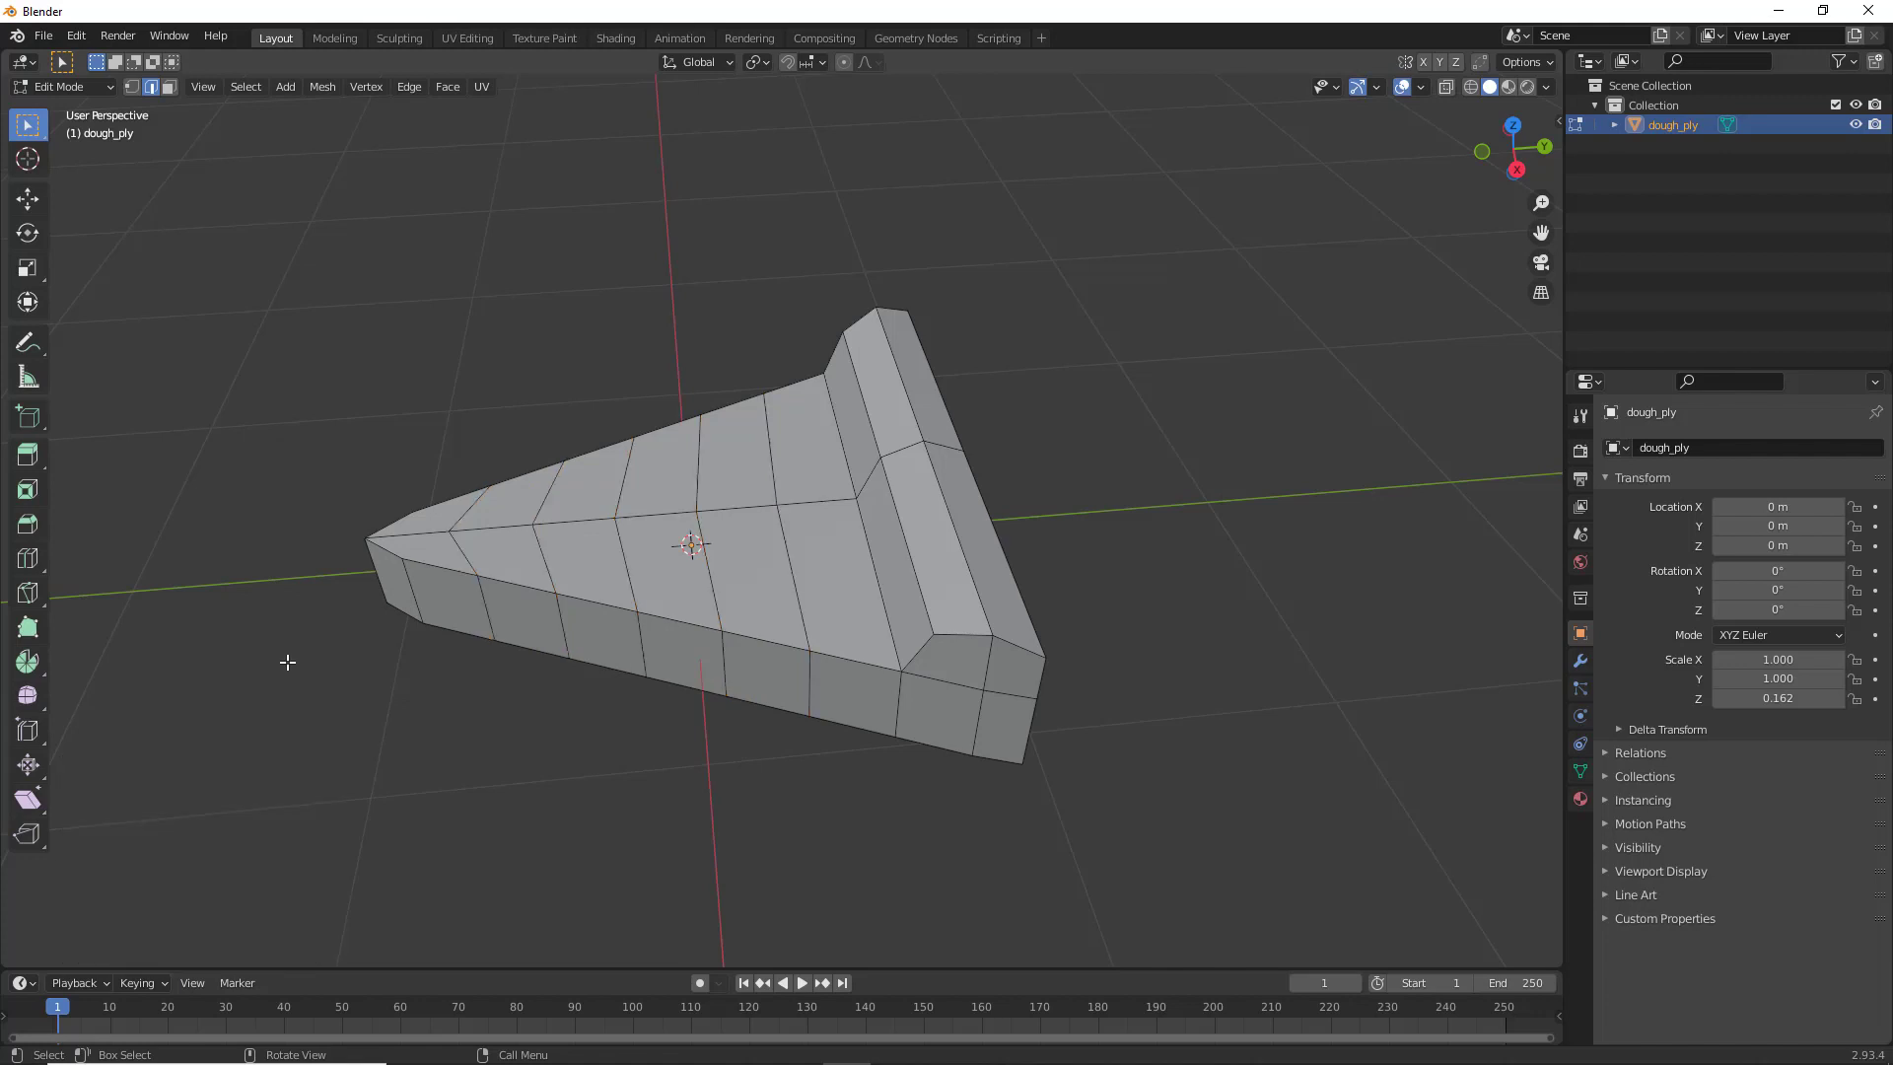
middle_drag(287, 662, 484, 769)
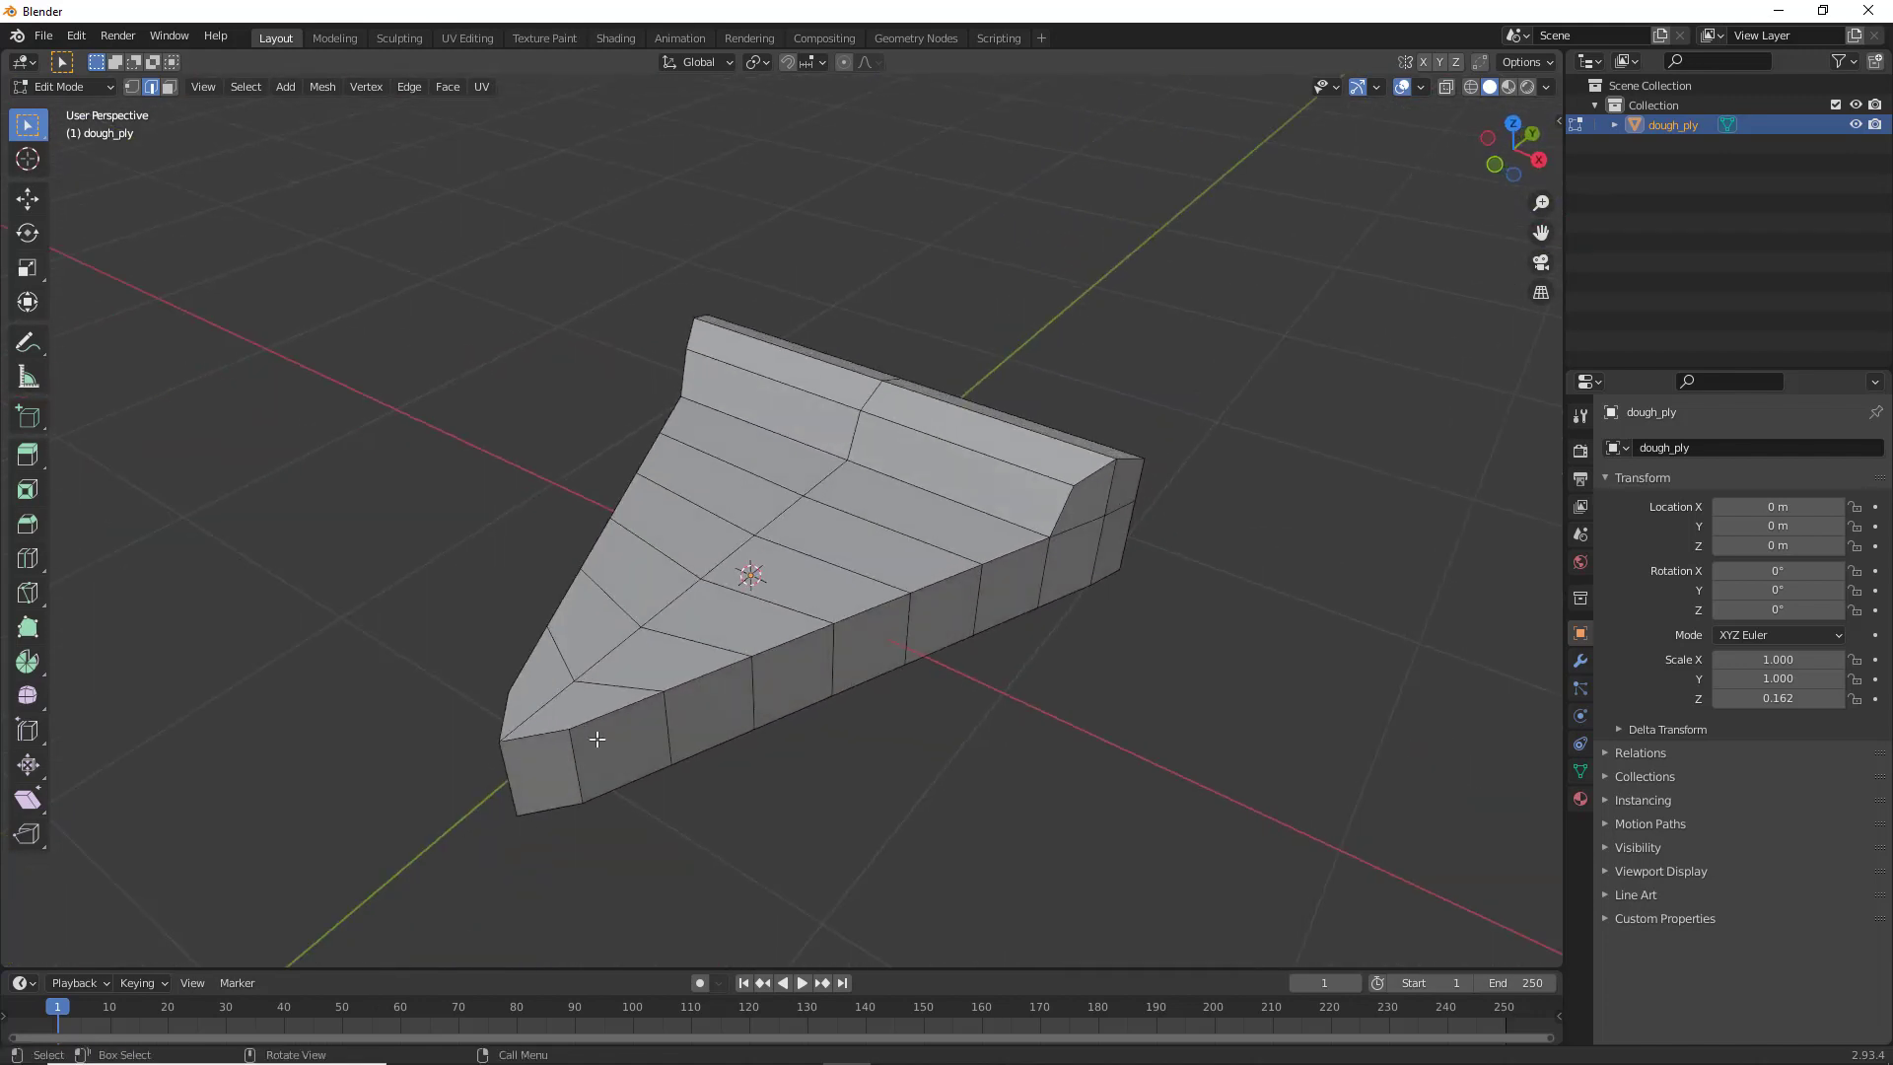
scroll(554, 735, up, 2)
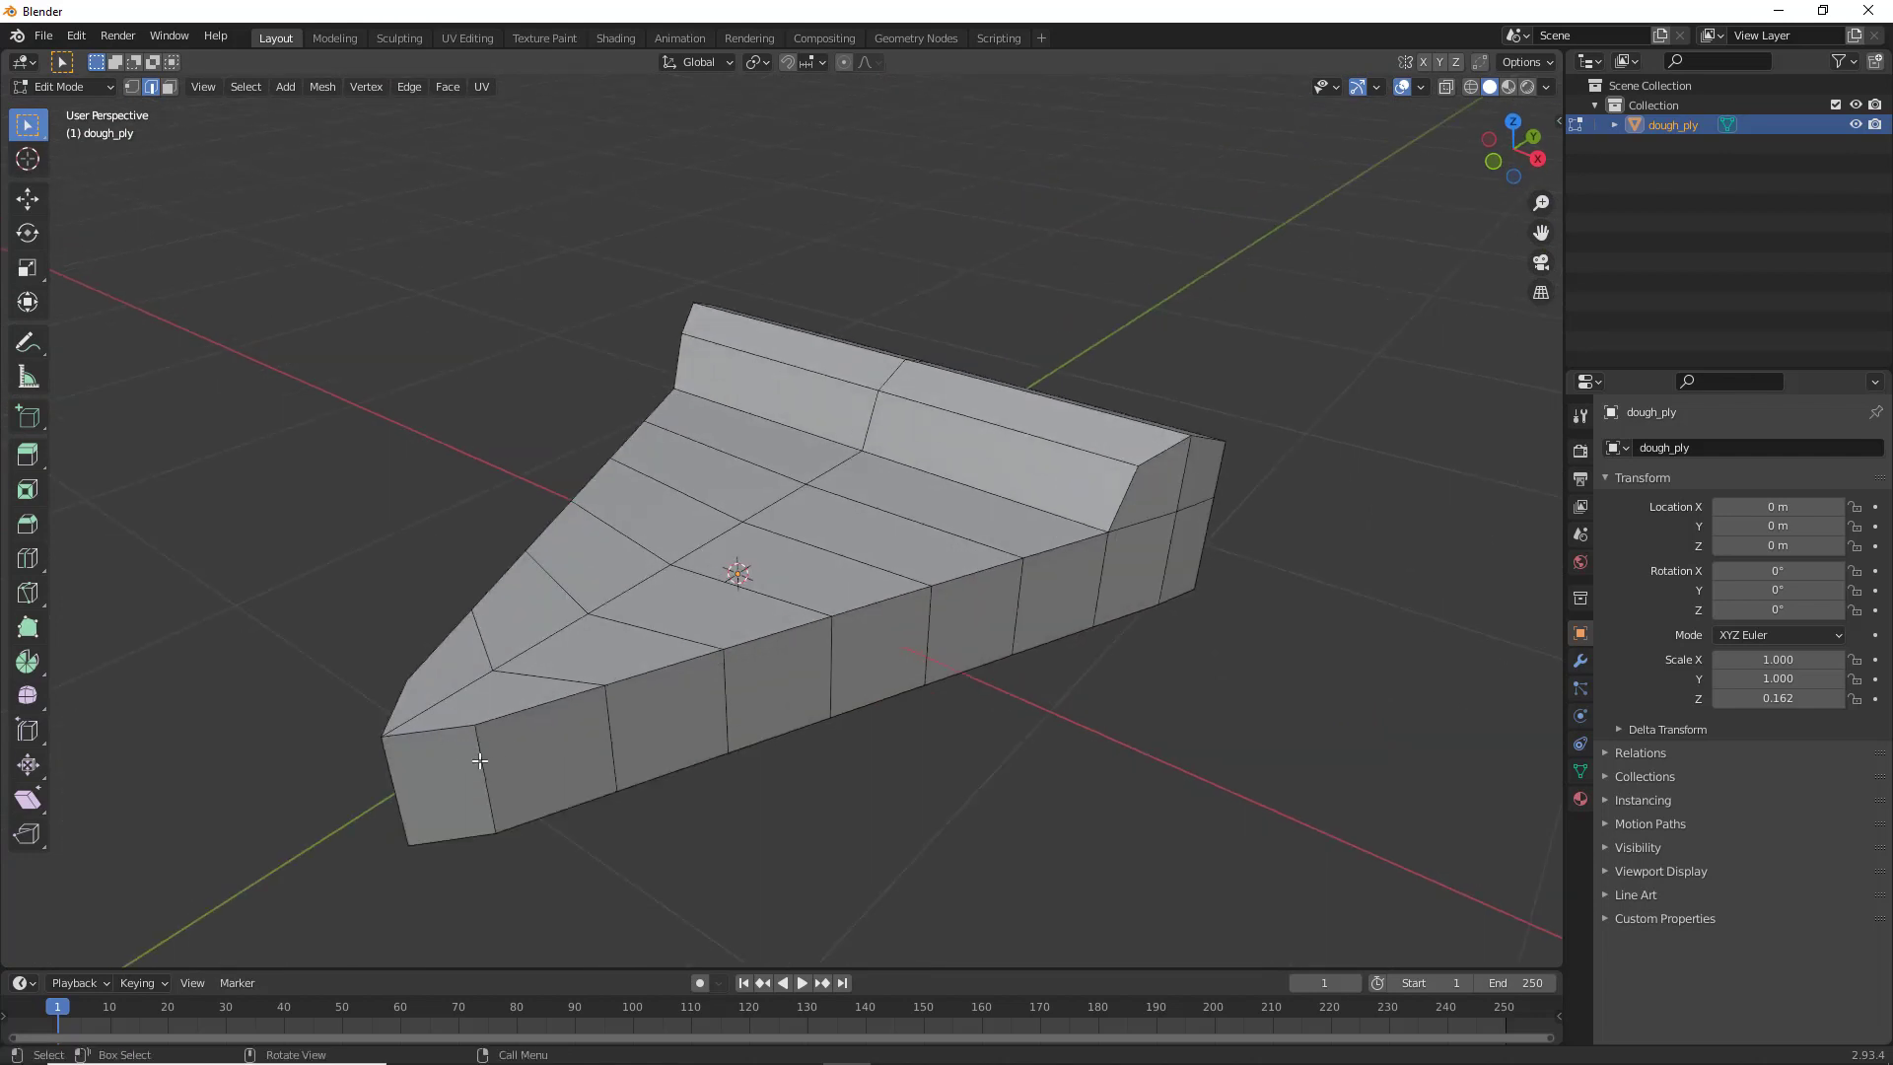
key(ctrl+r)
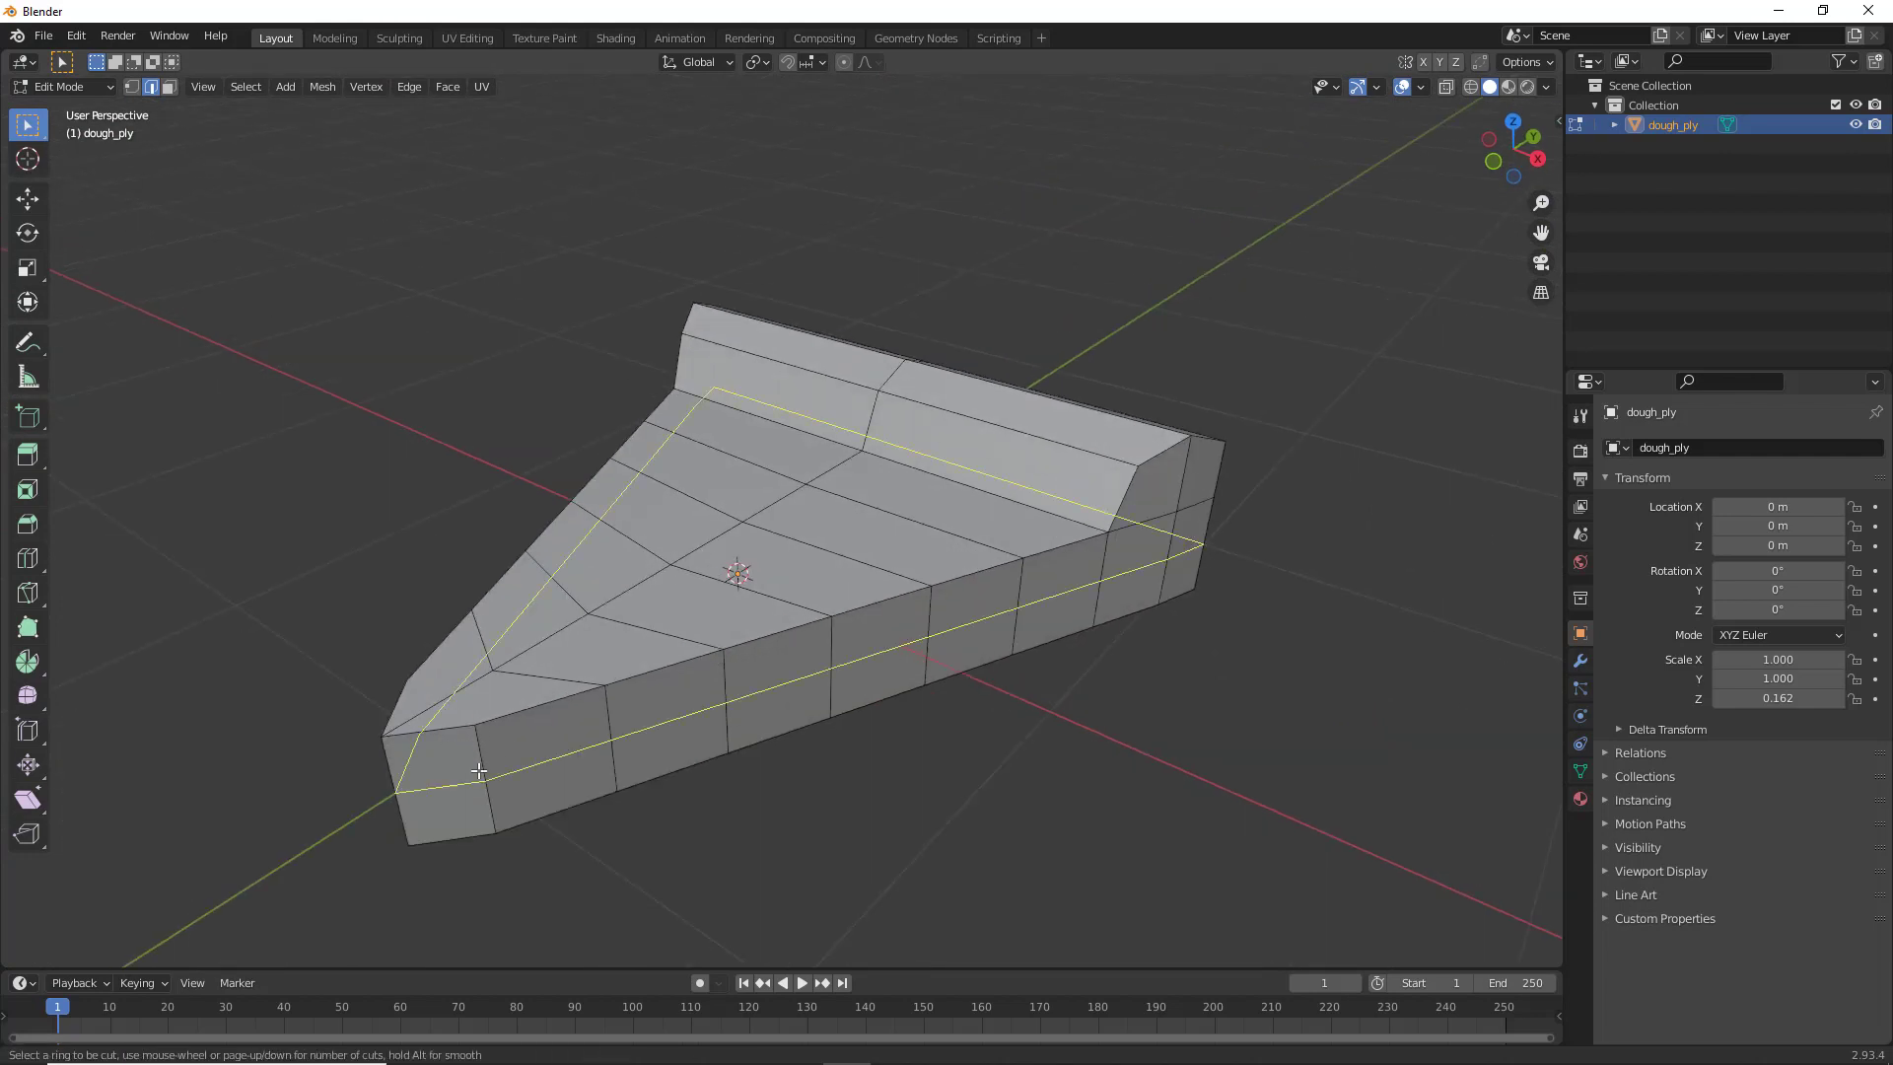
click(477, 771)
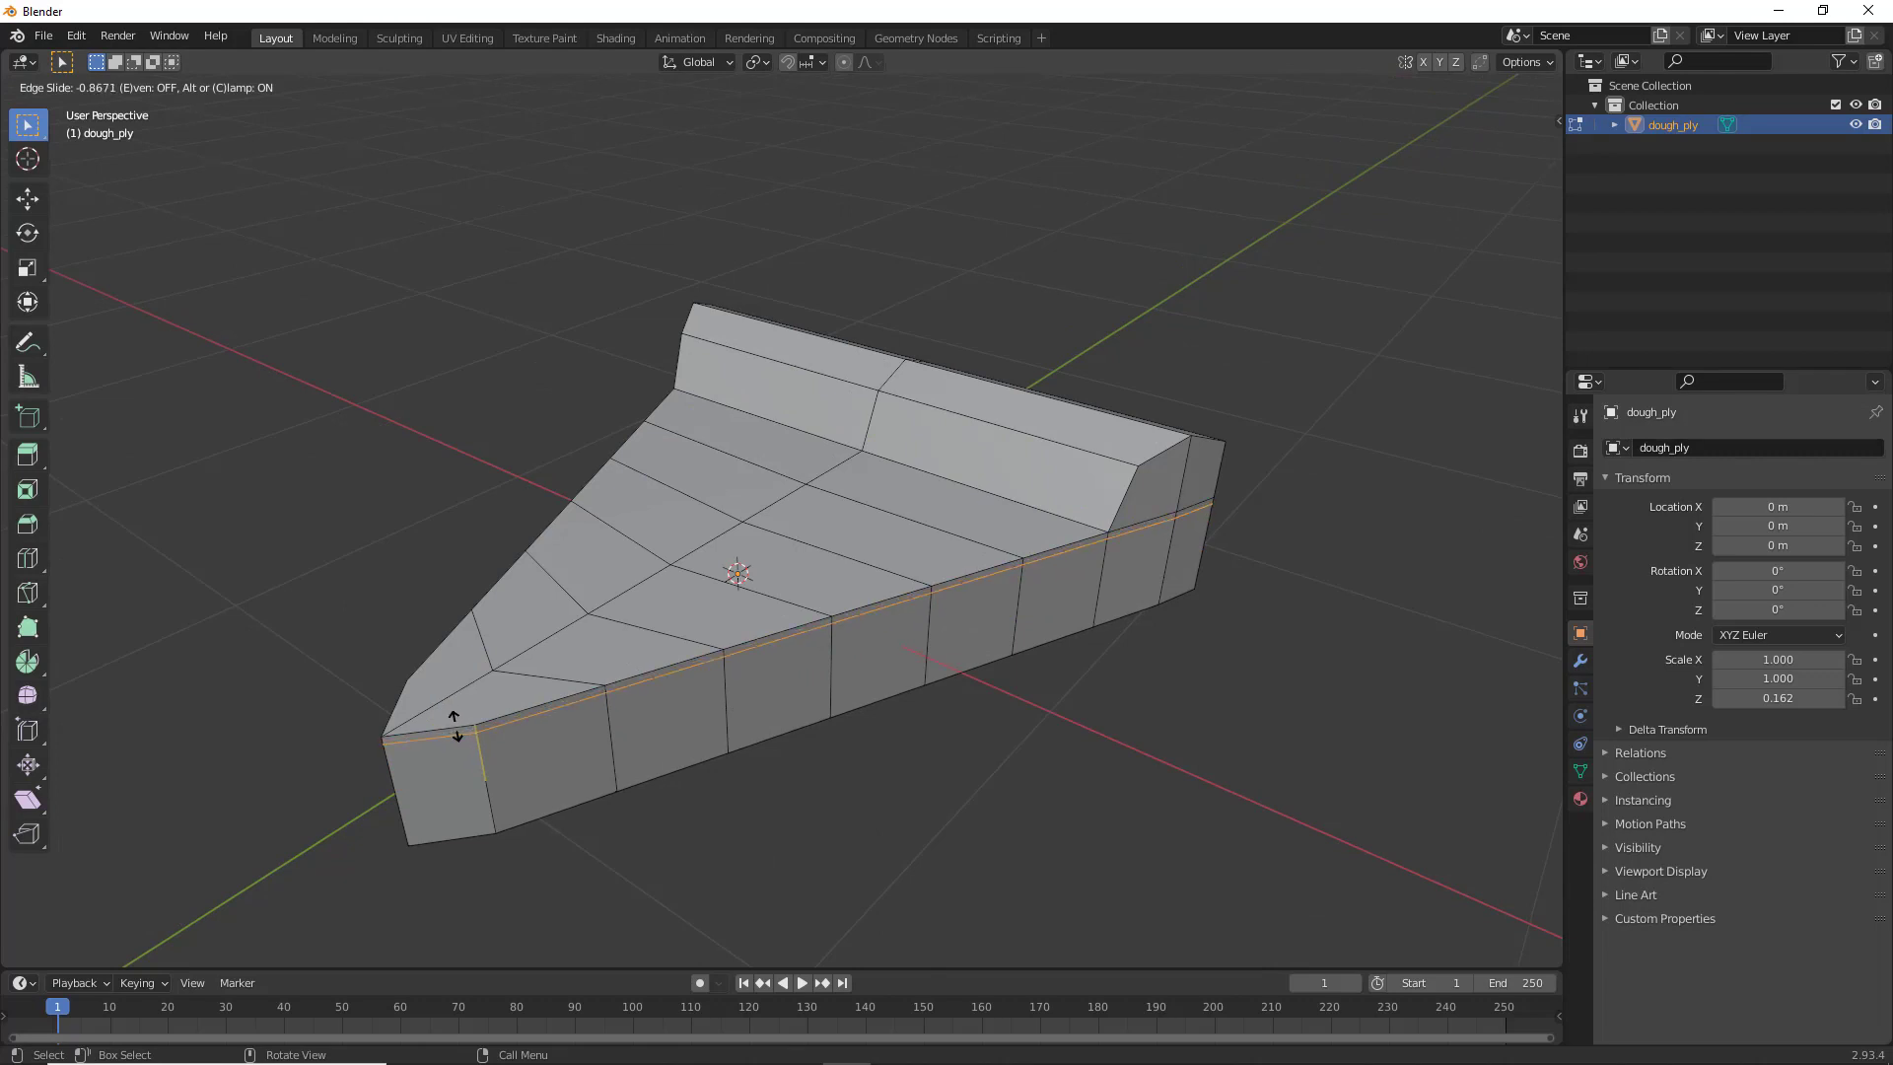
click(503, 714)
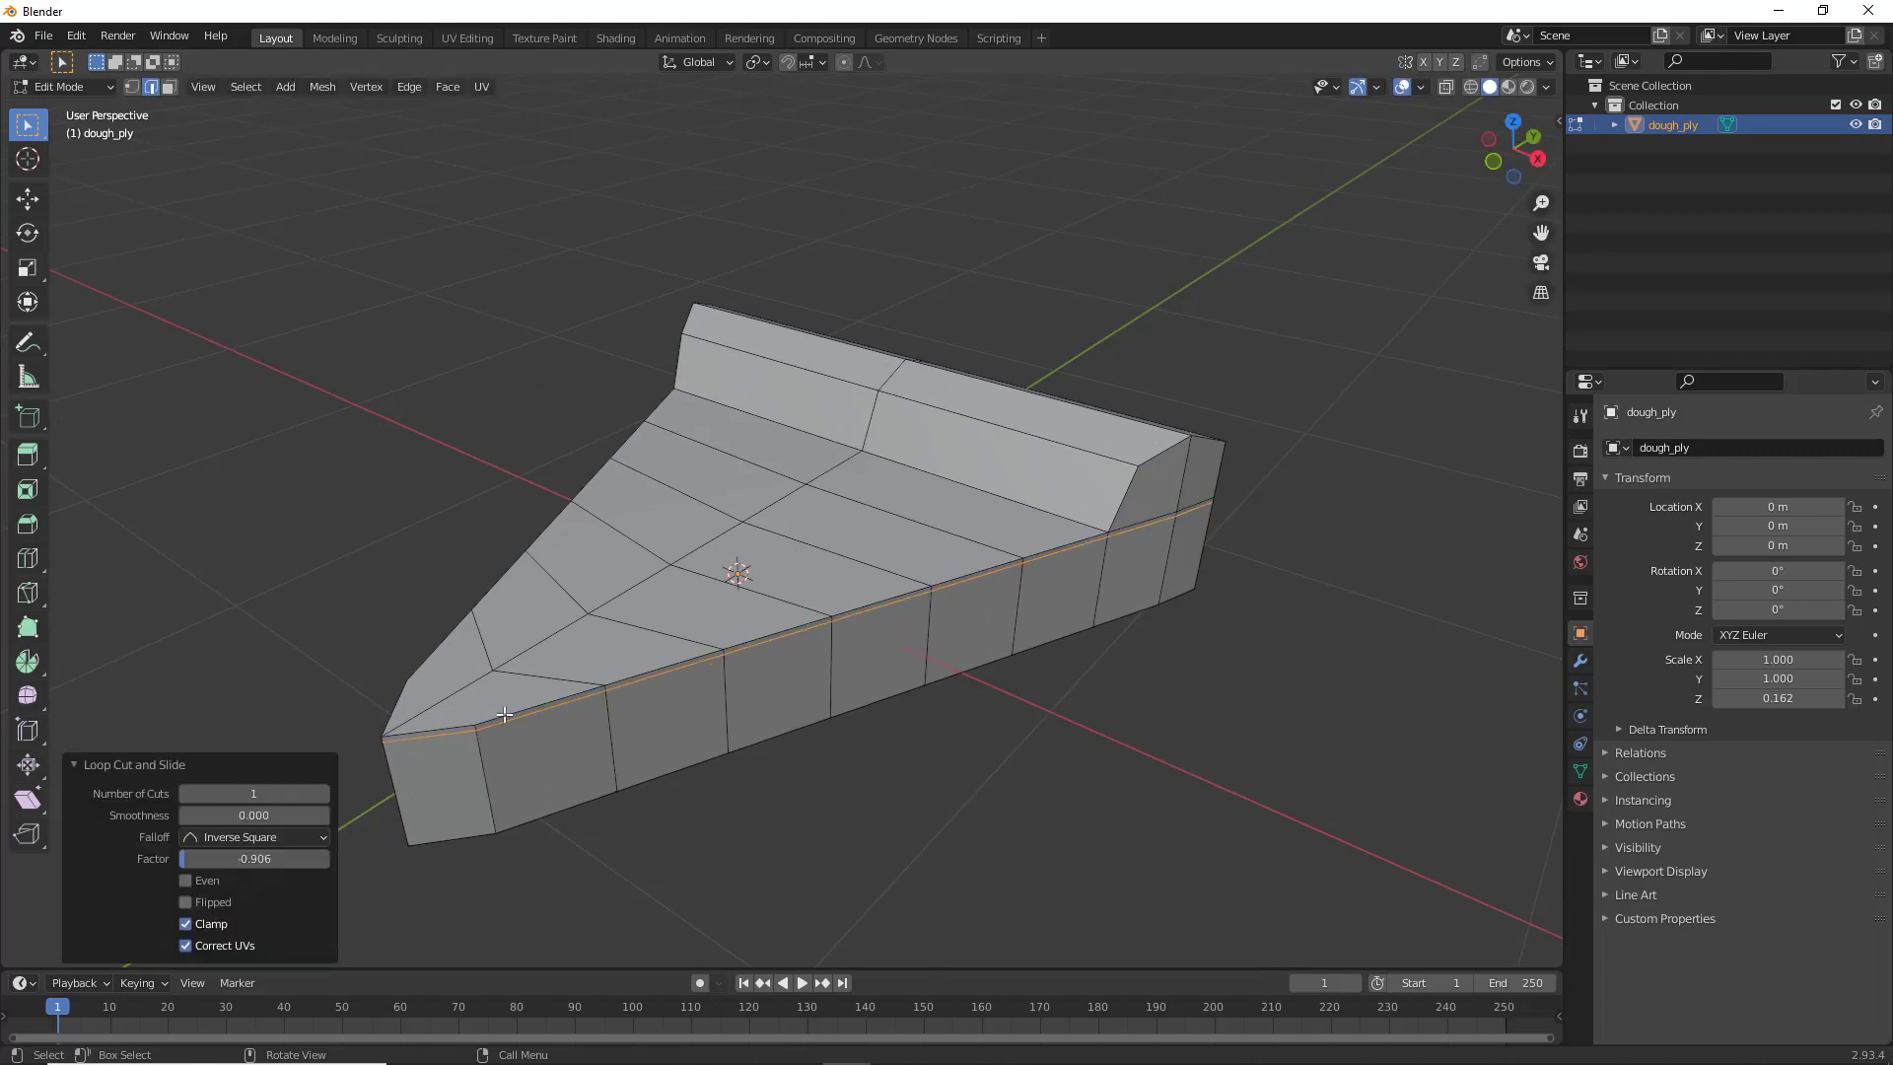
middle_drag(462, 772, 467, 743)
key(ctrl+z)
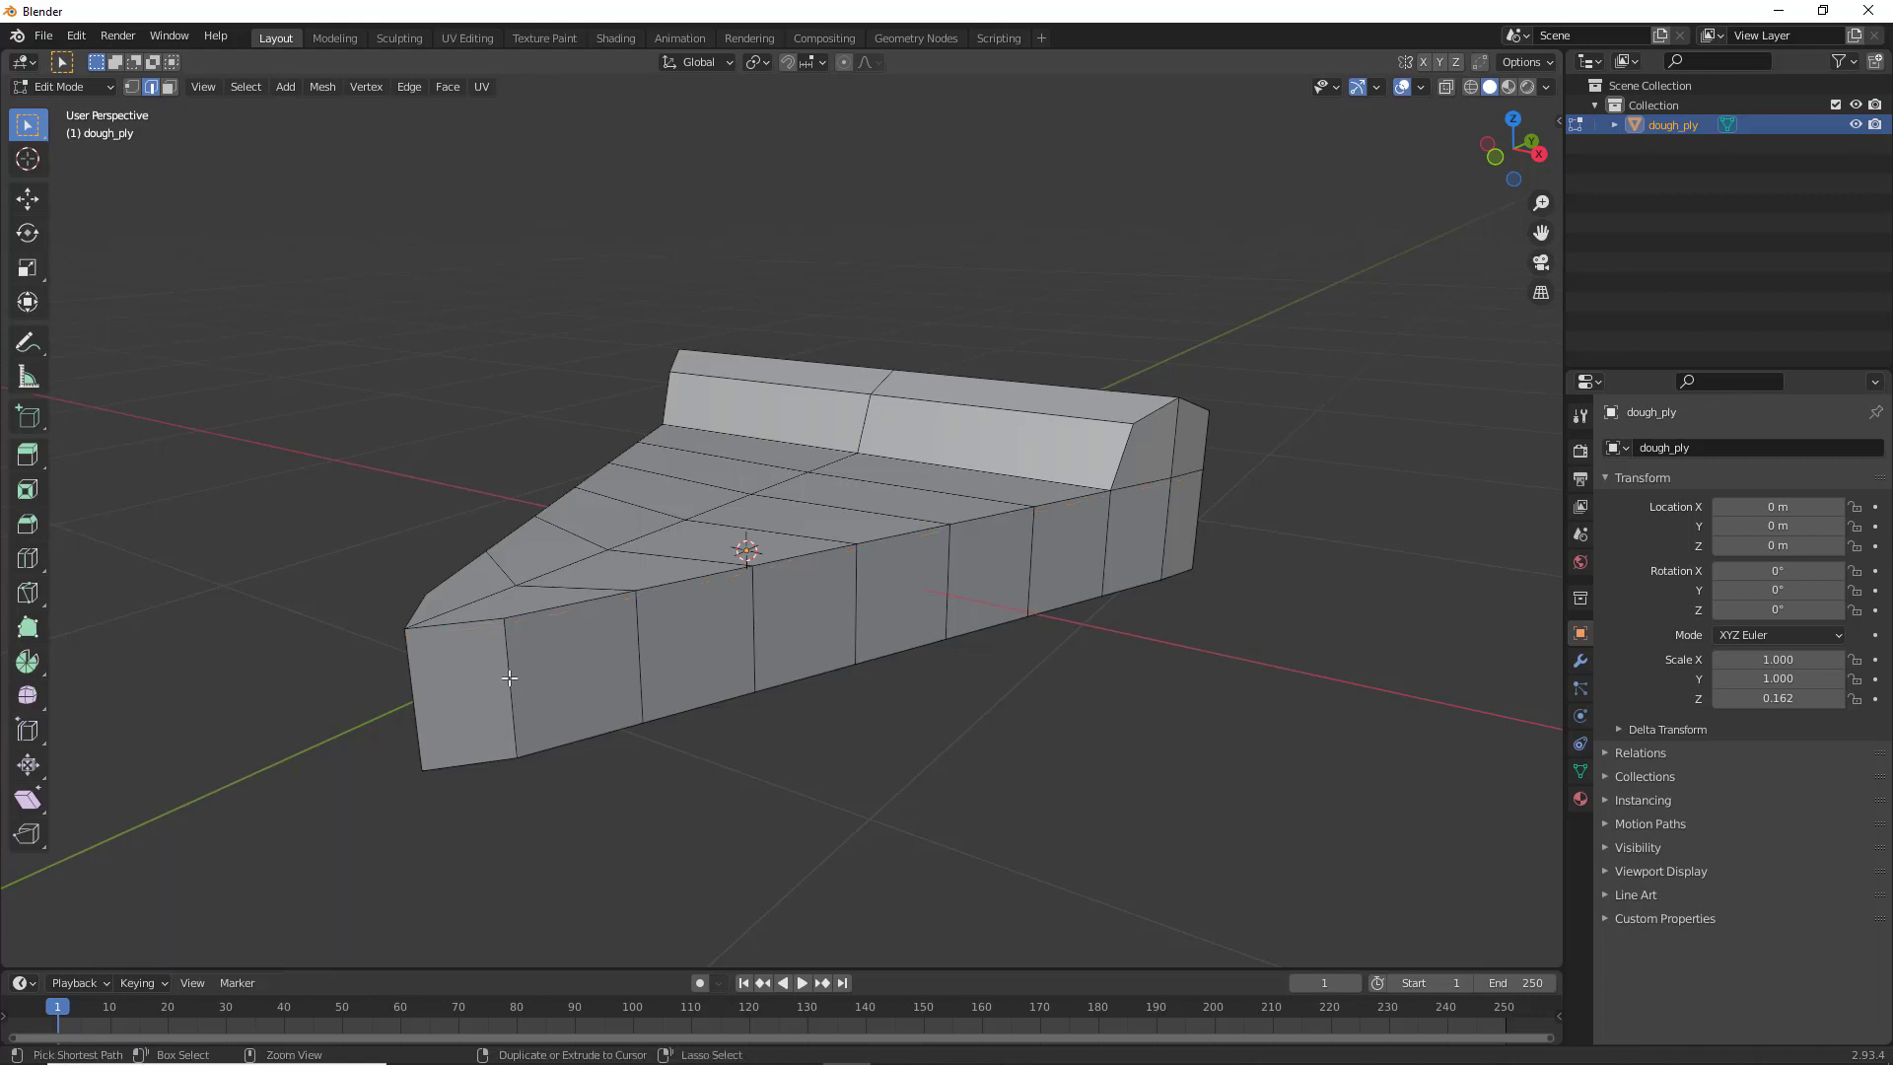
Add two loop cuts around the dough's sides, one near the upper edge at factor about -0.851 and one near the bottom at about 0.821
click(507, 646)
key(ctrl+r)
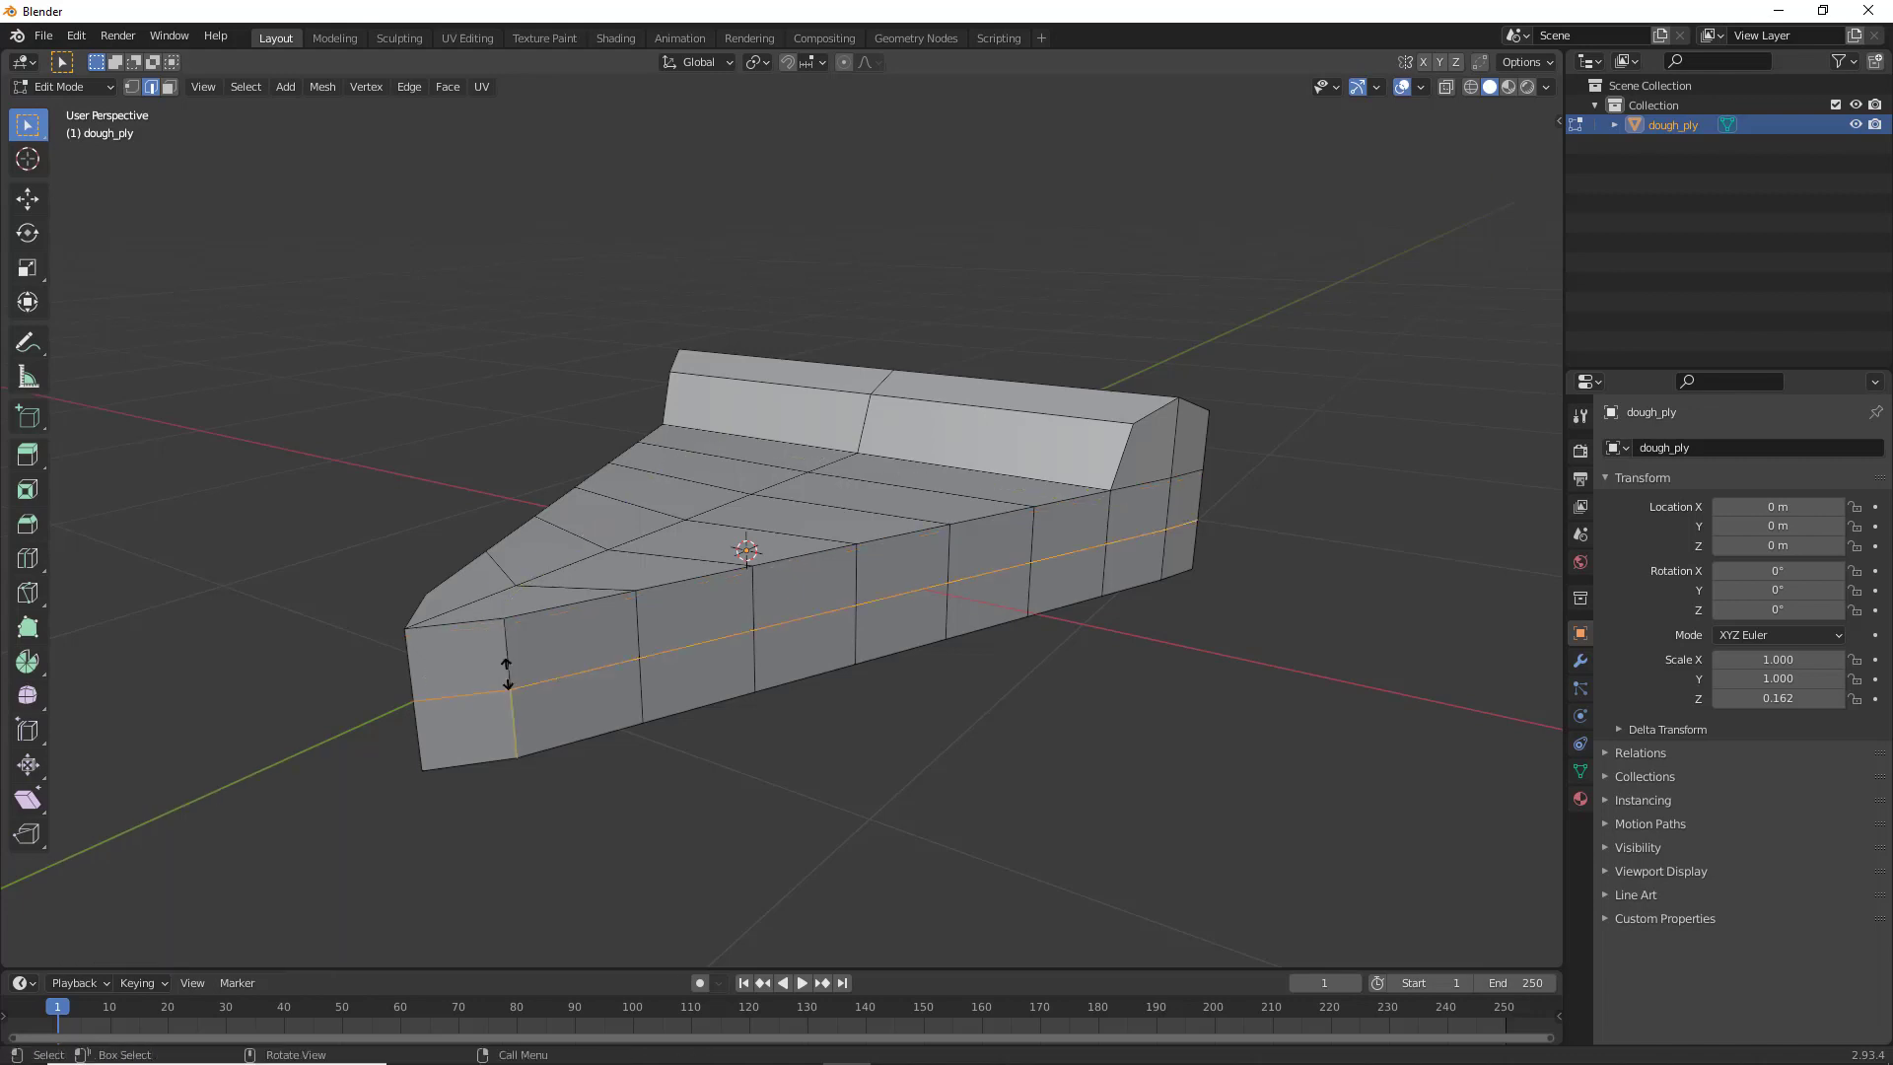
click(507, 651)
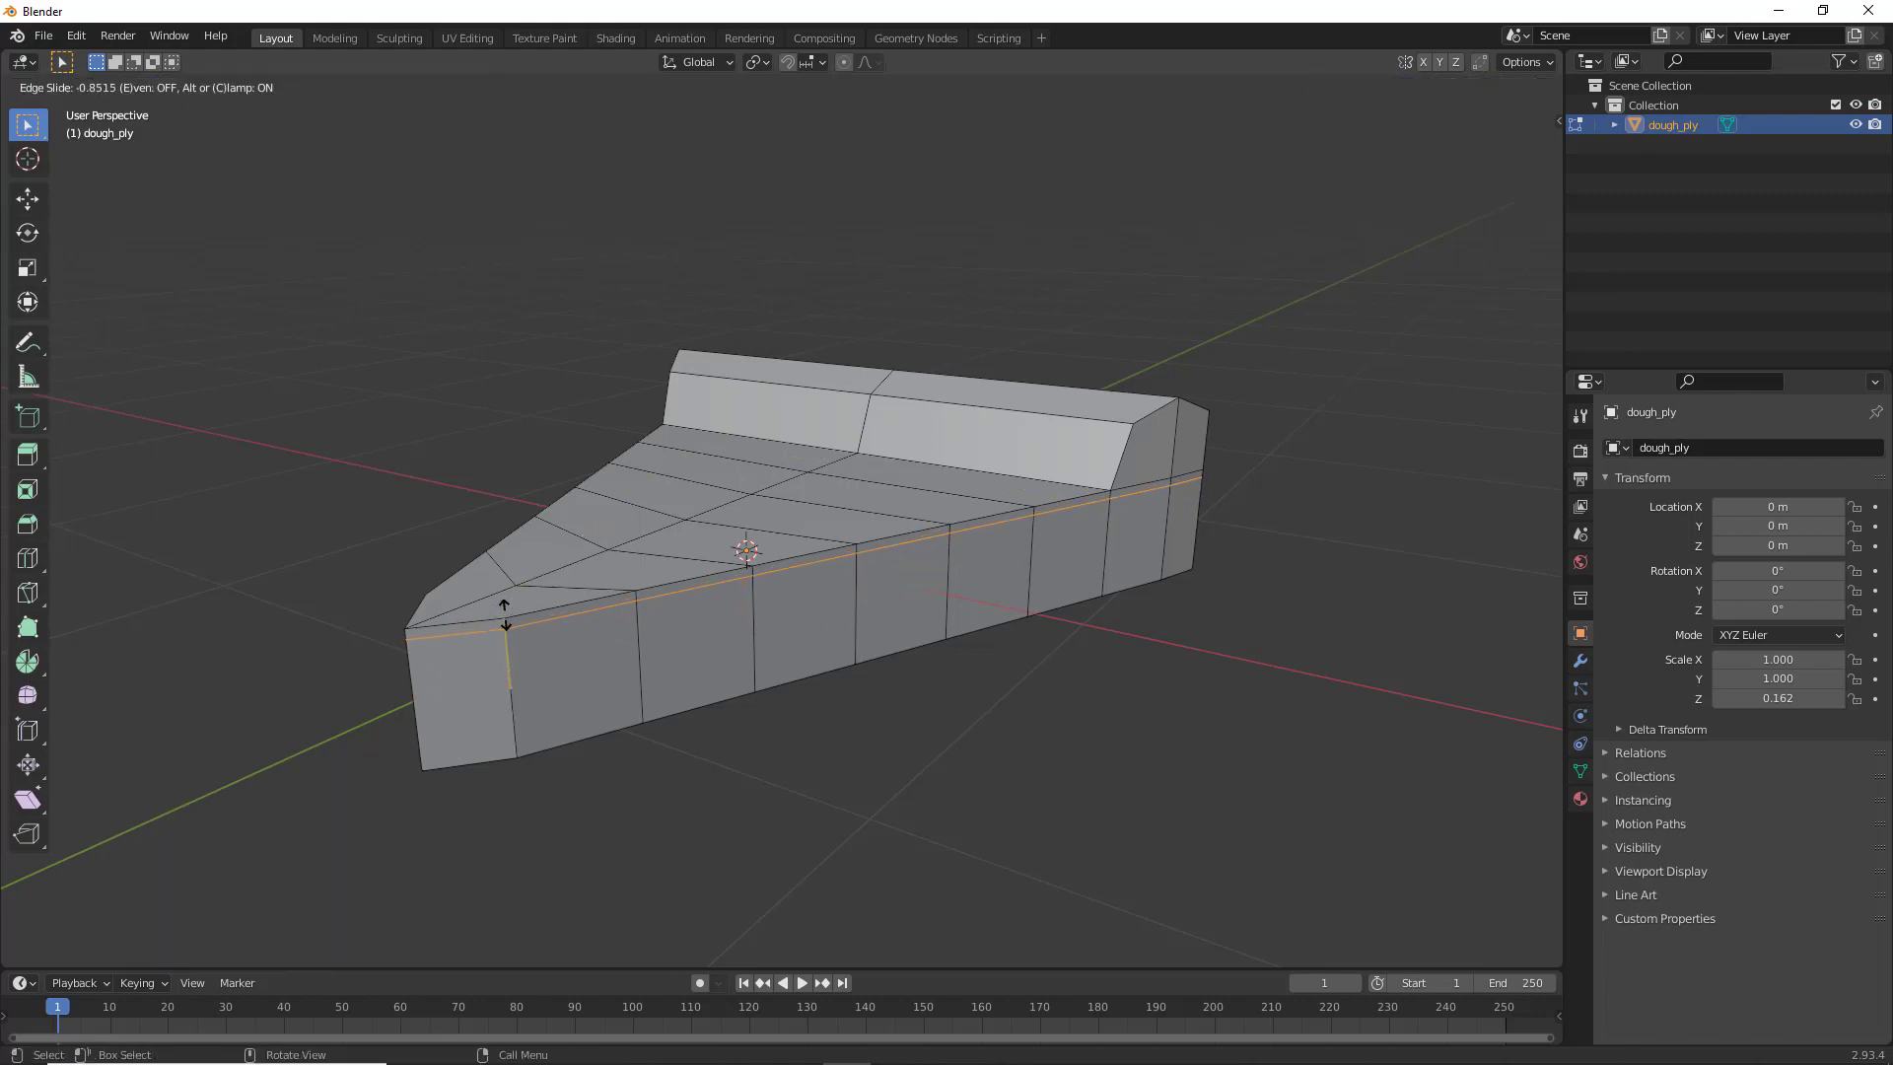
click(505, 616)
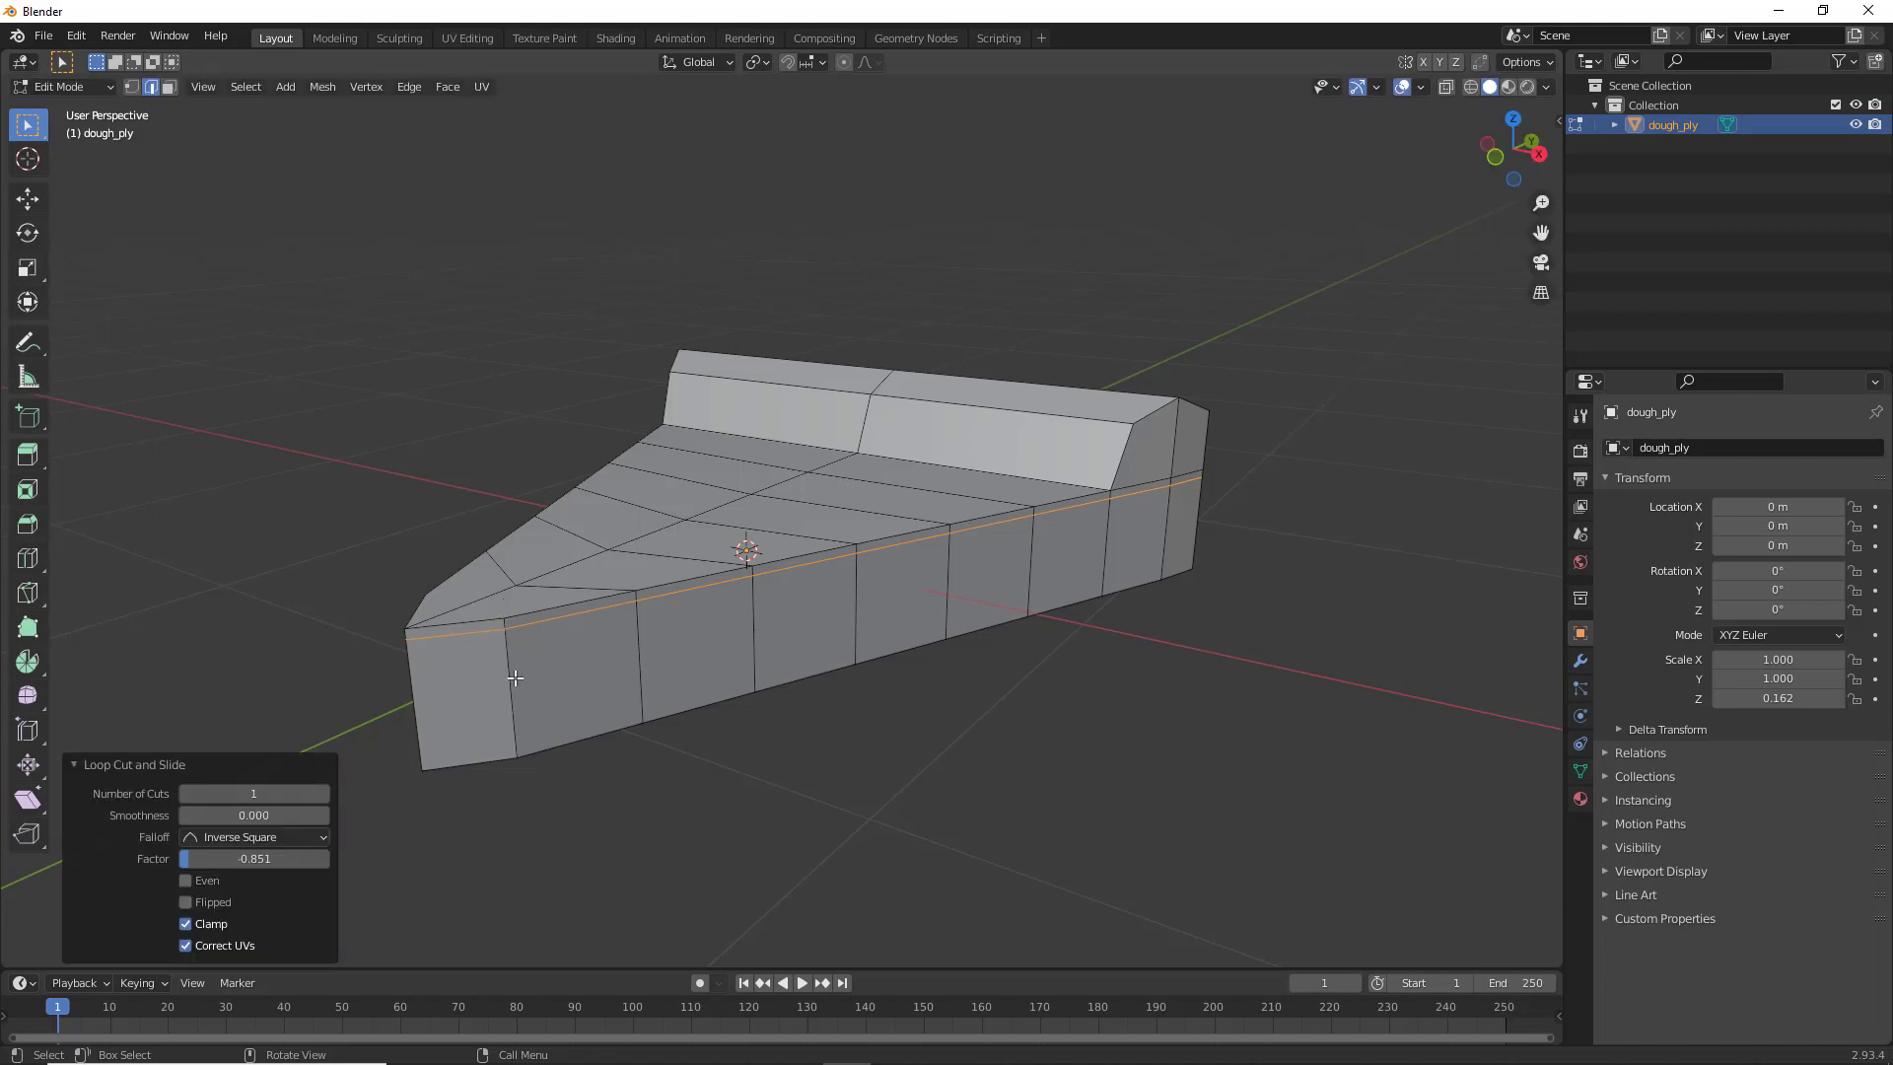
click(510, 699)
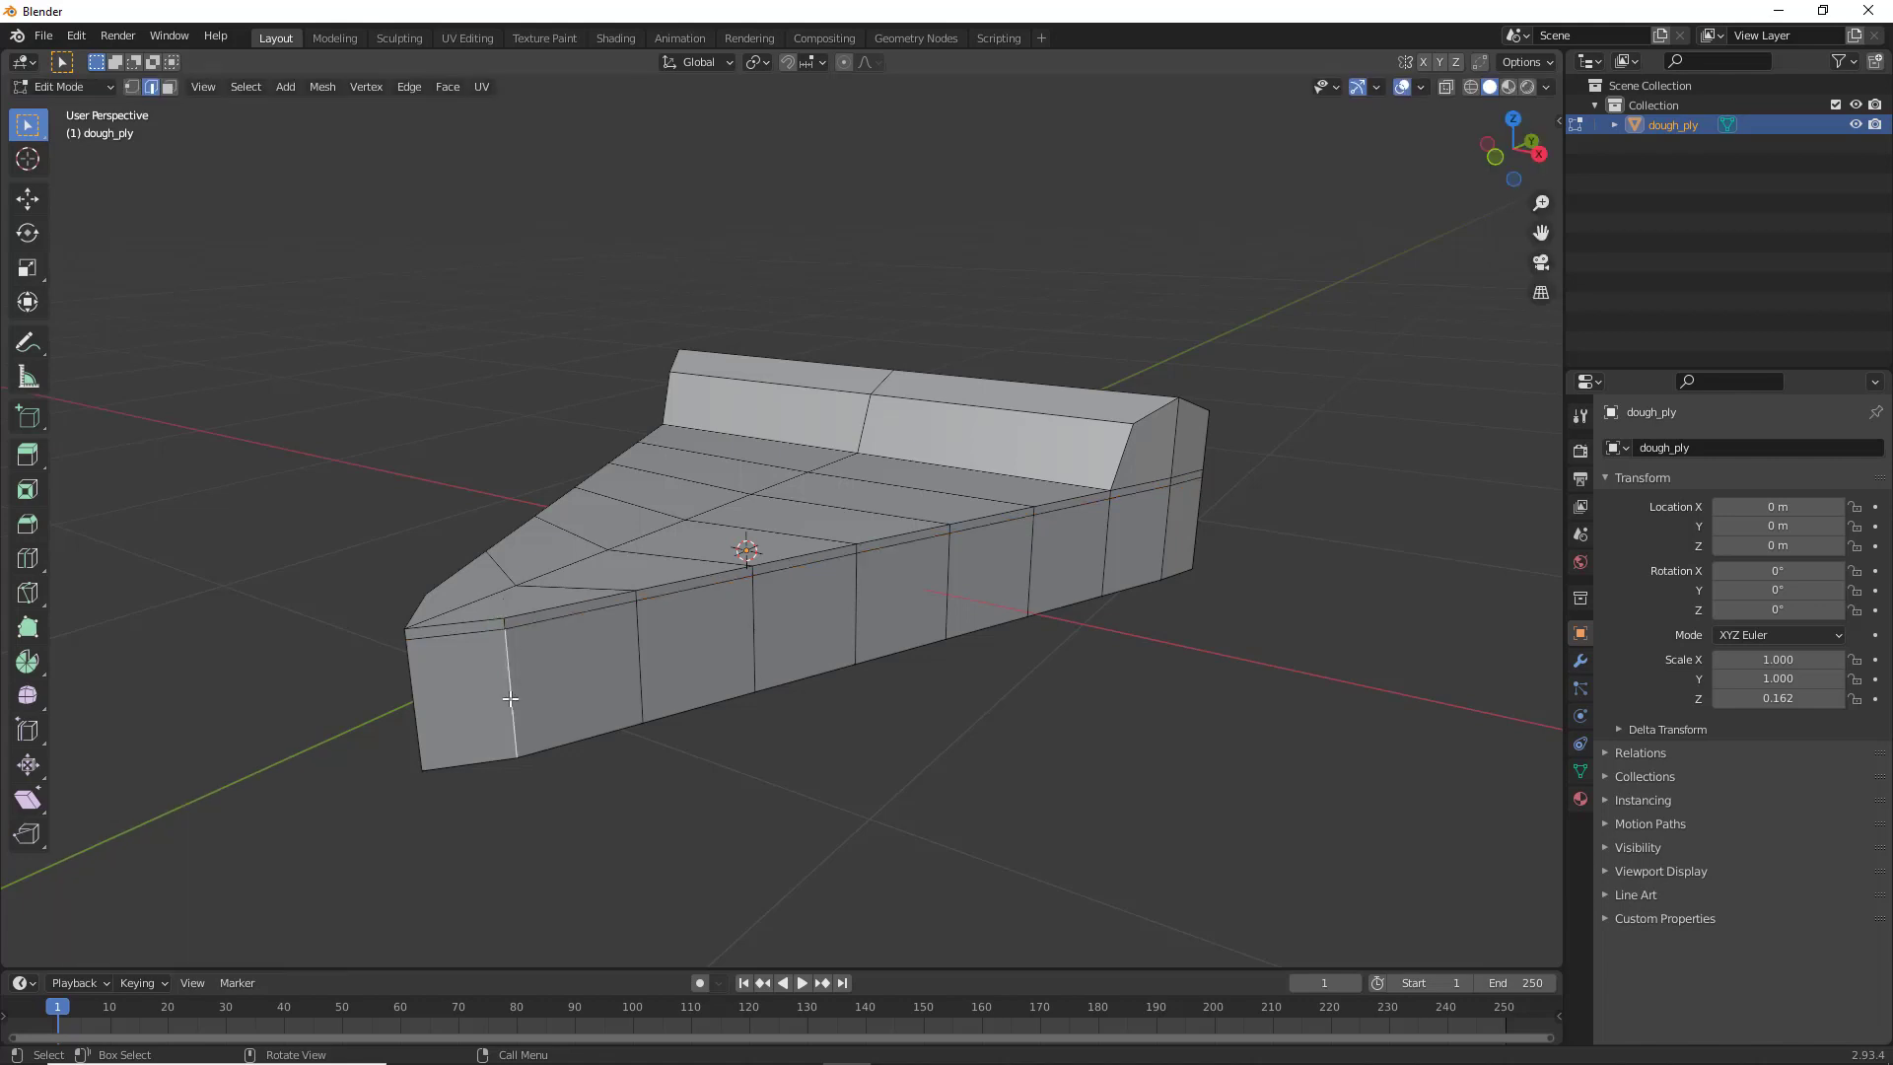
key(ctrl+r)
click(509, 699)
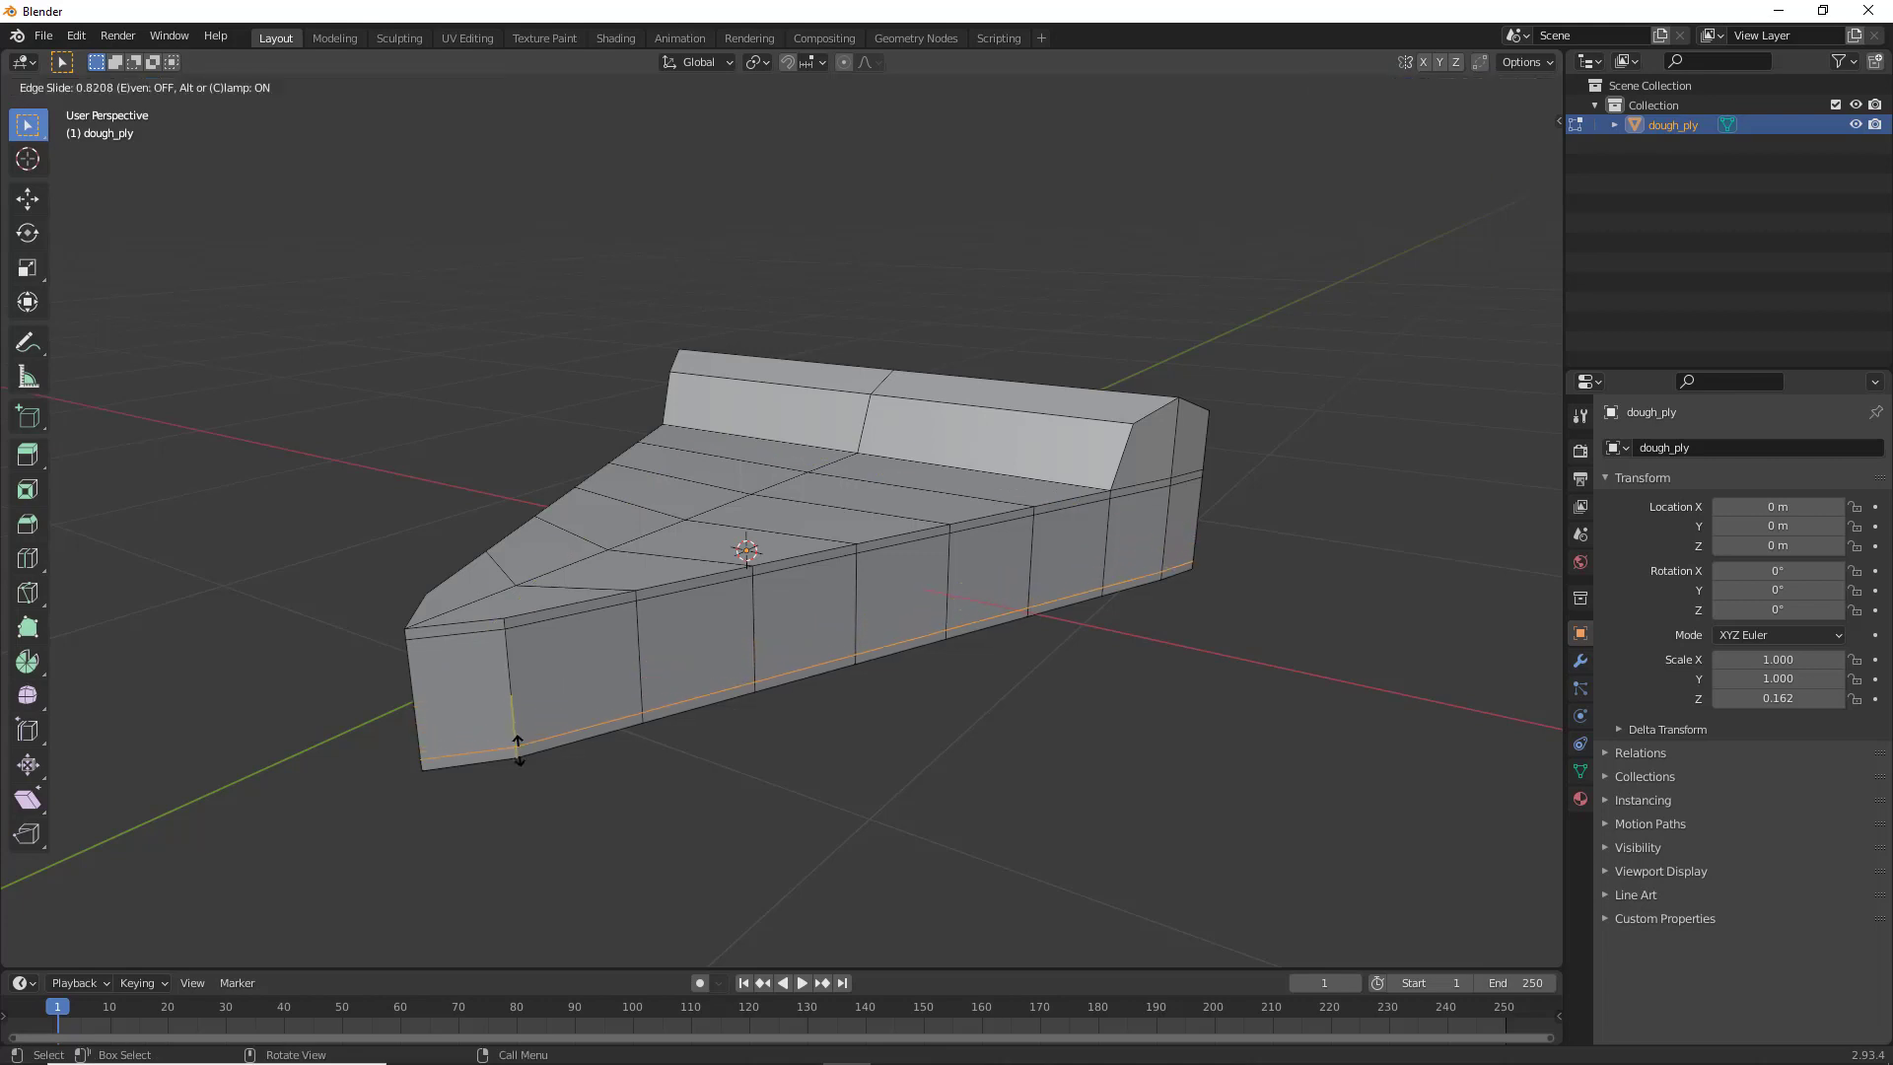
click(518, 751)
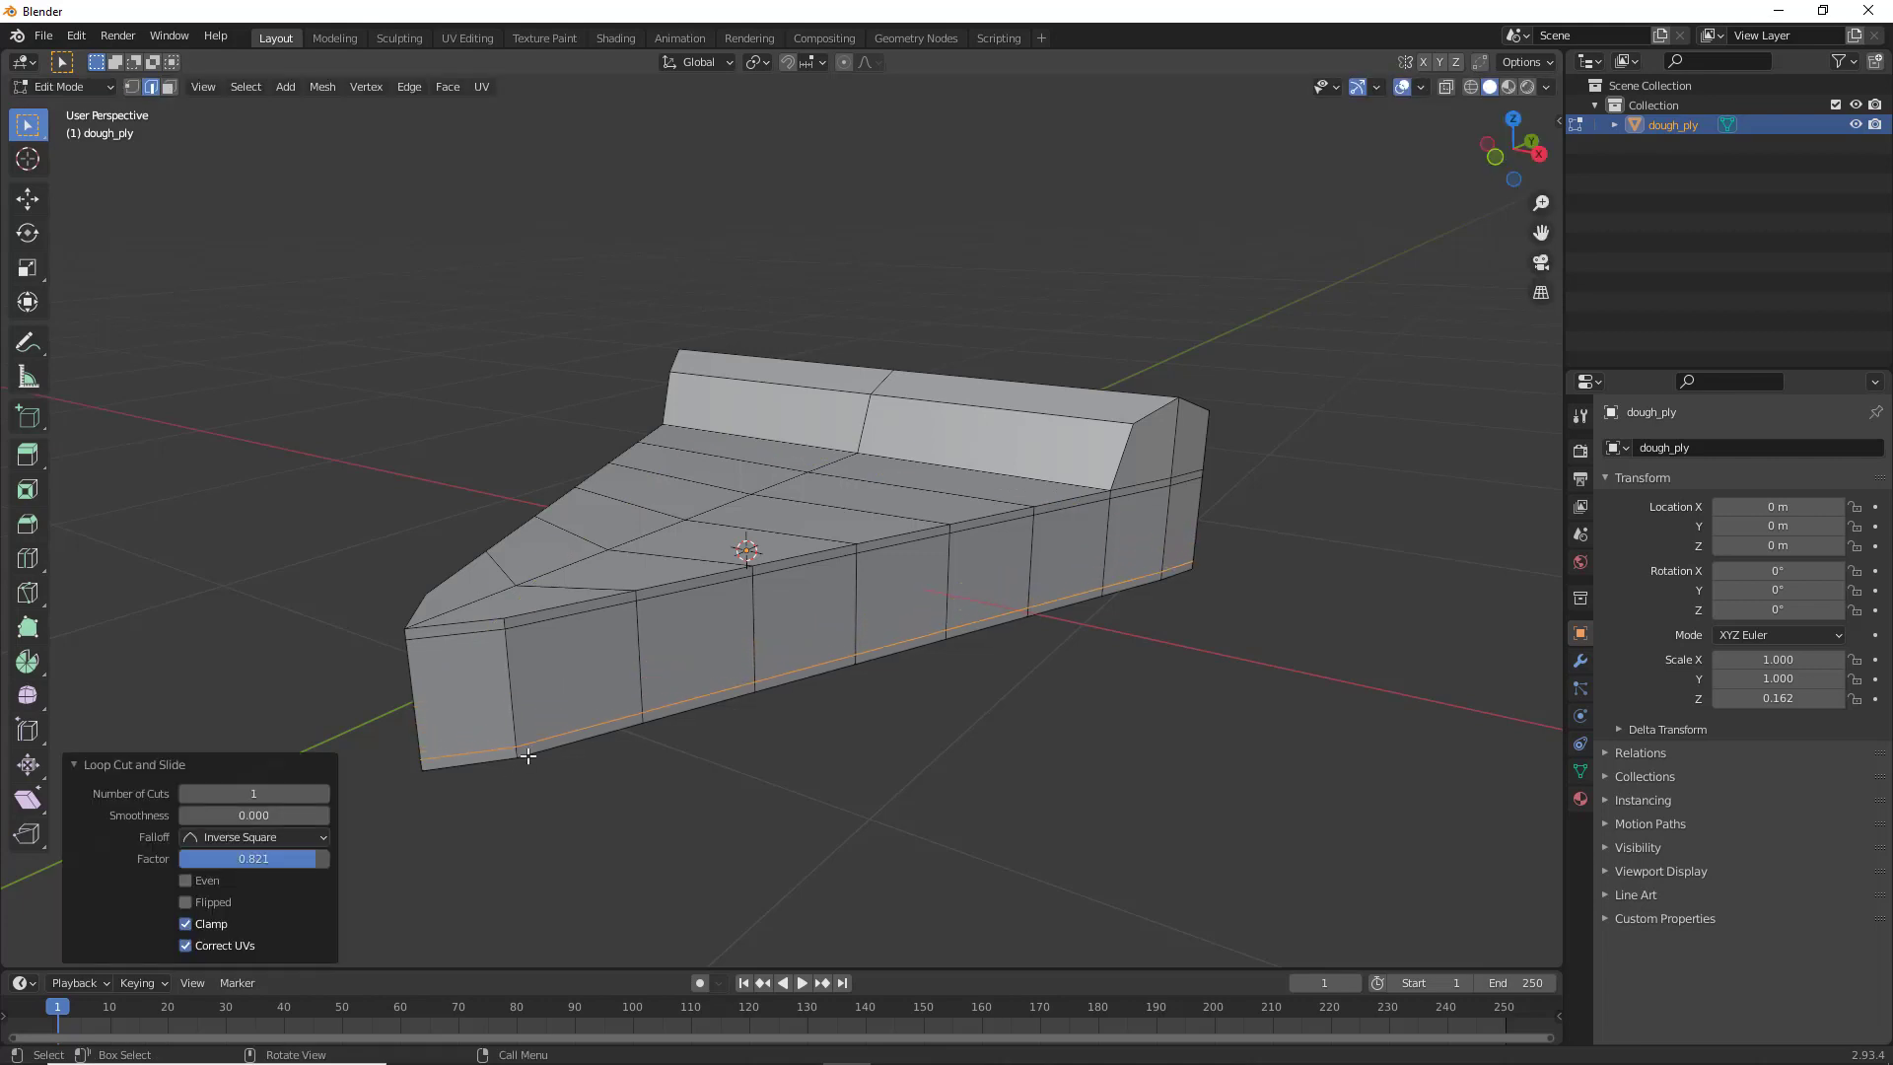
click(645, 816)
Add a lengthwise loop cut on the crust, slid close to its front upper edge at a factor of about -0.65
middle_drag(647, 816, 831, 633)
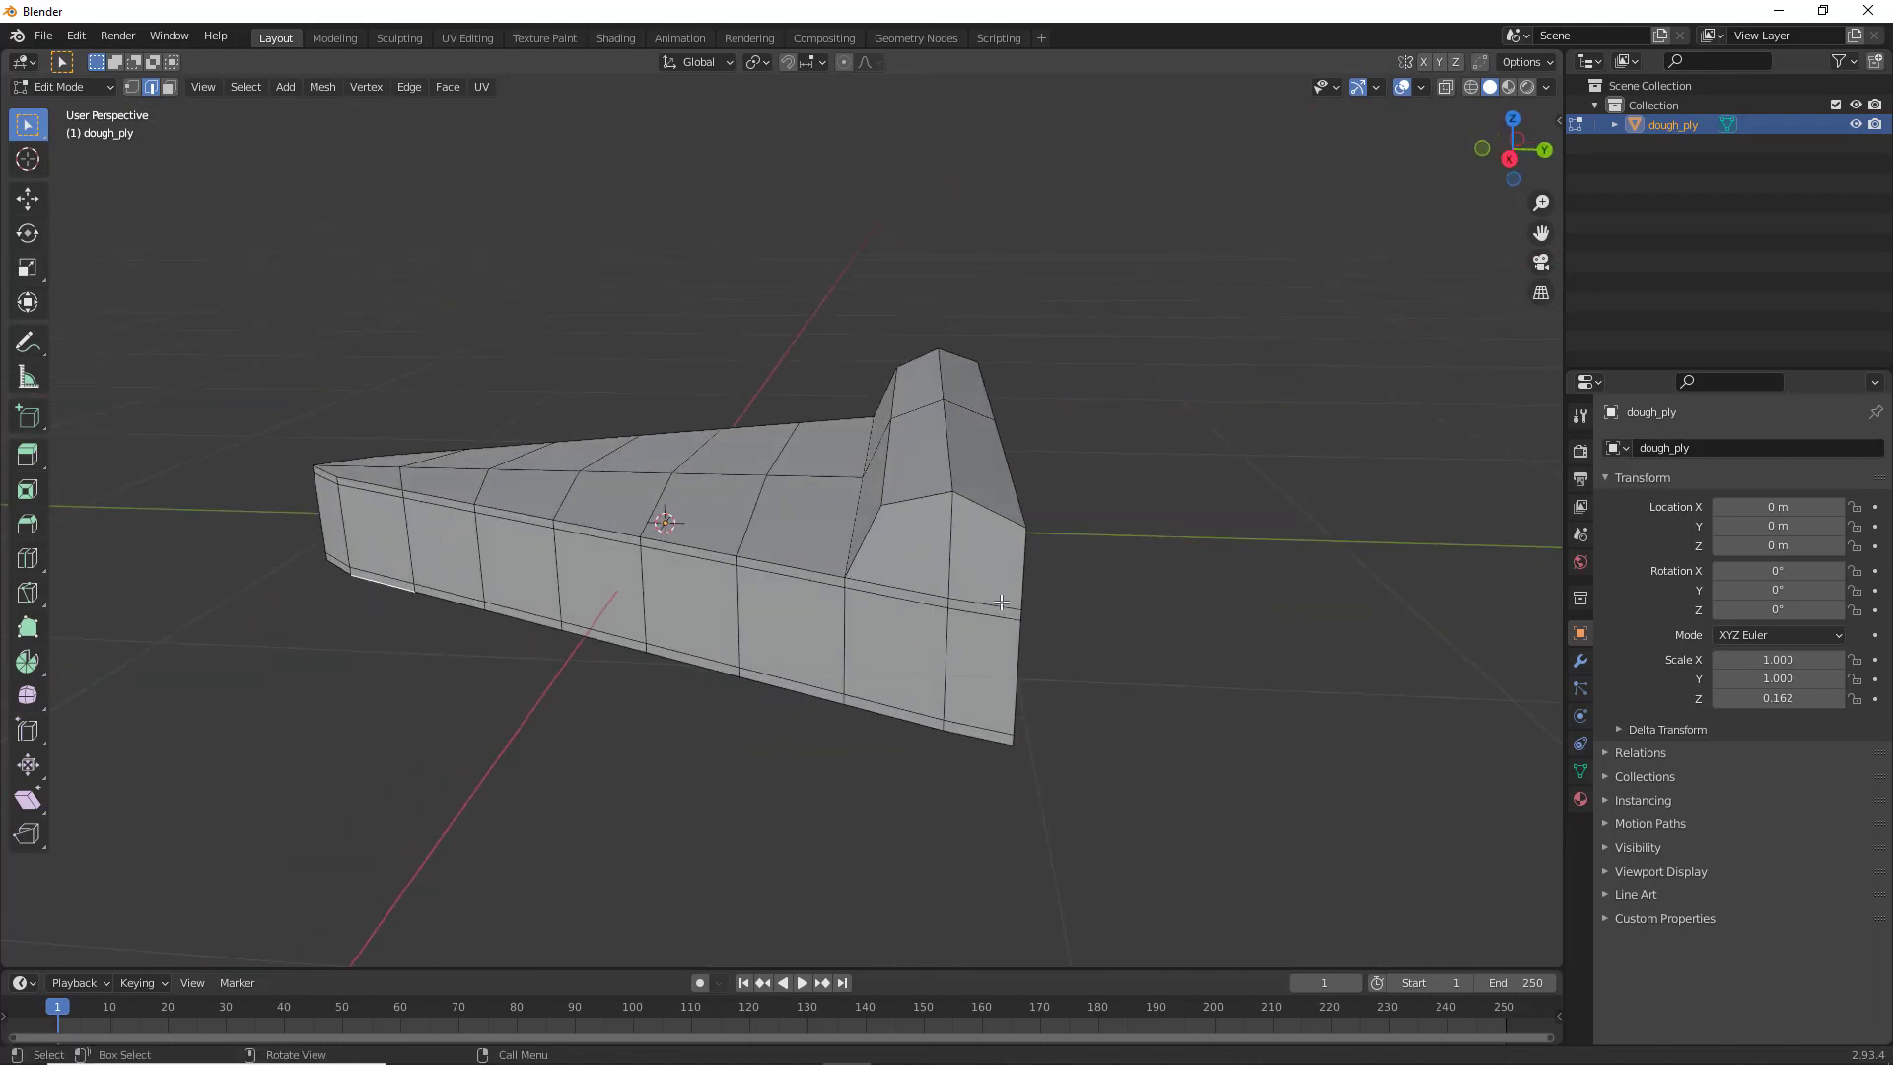
mouse_move(955, 649)
middle_down()
mouse_move(1035, 689)
mouse_move(934, 677)
mouse_move(977, 672)
middle_up()
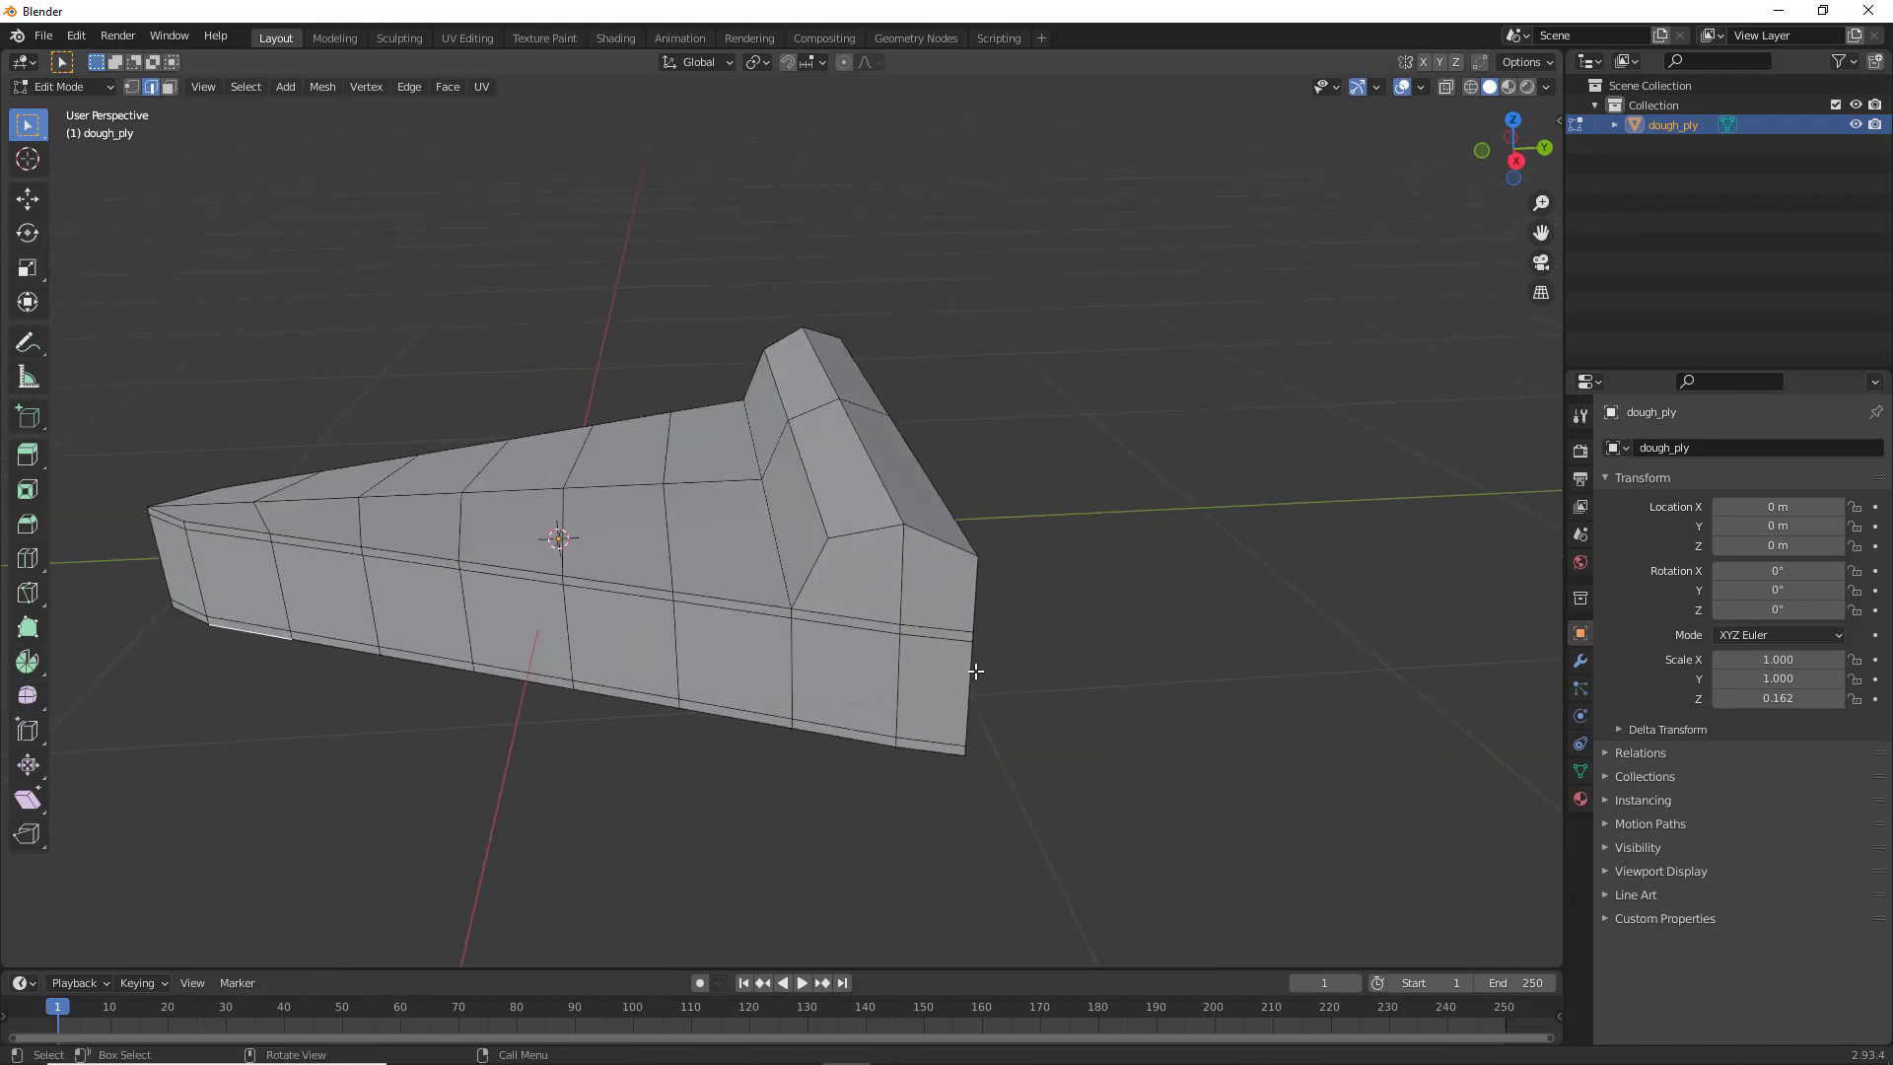
alt+click(850, 534)
key(g)
key(g)
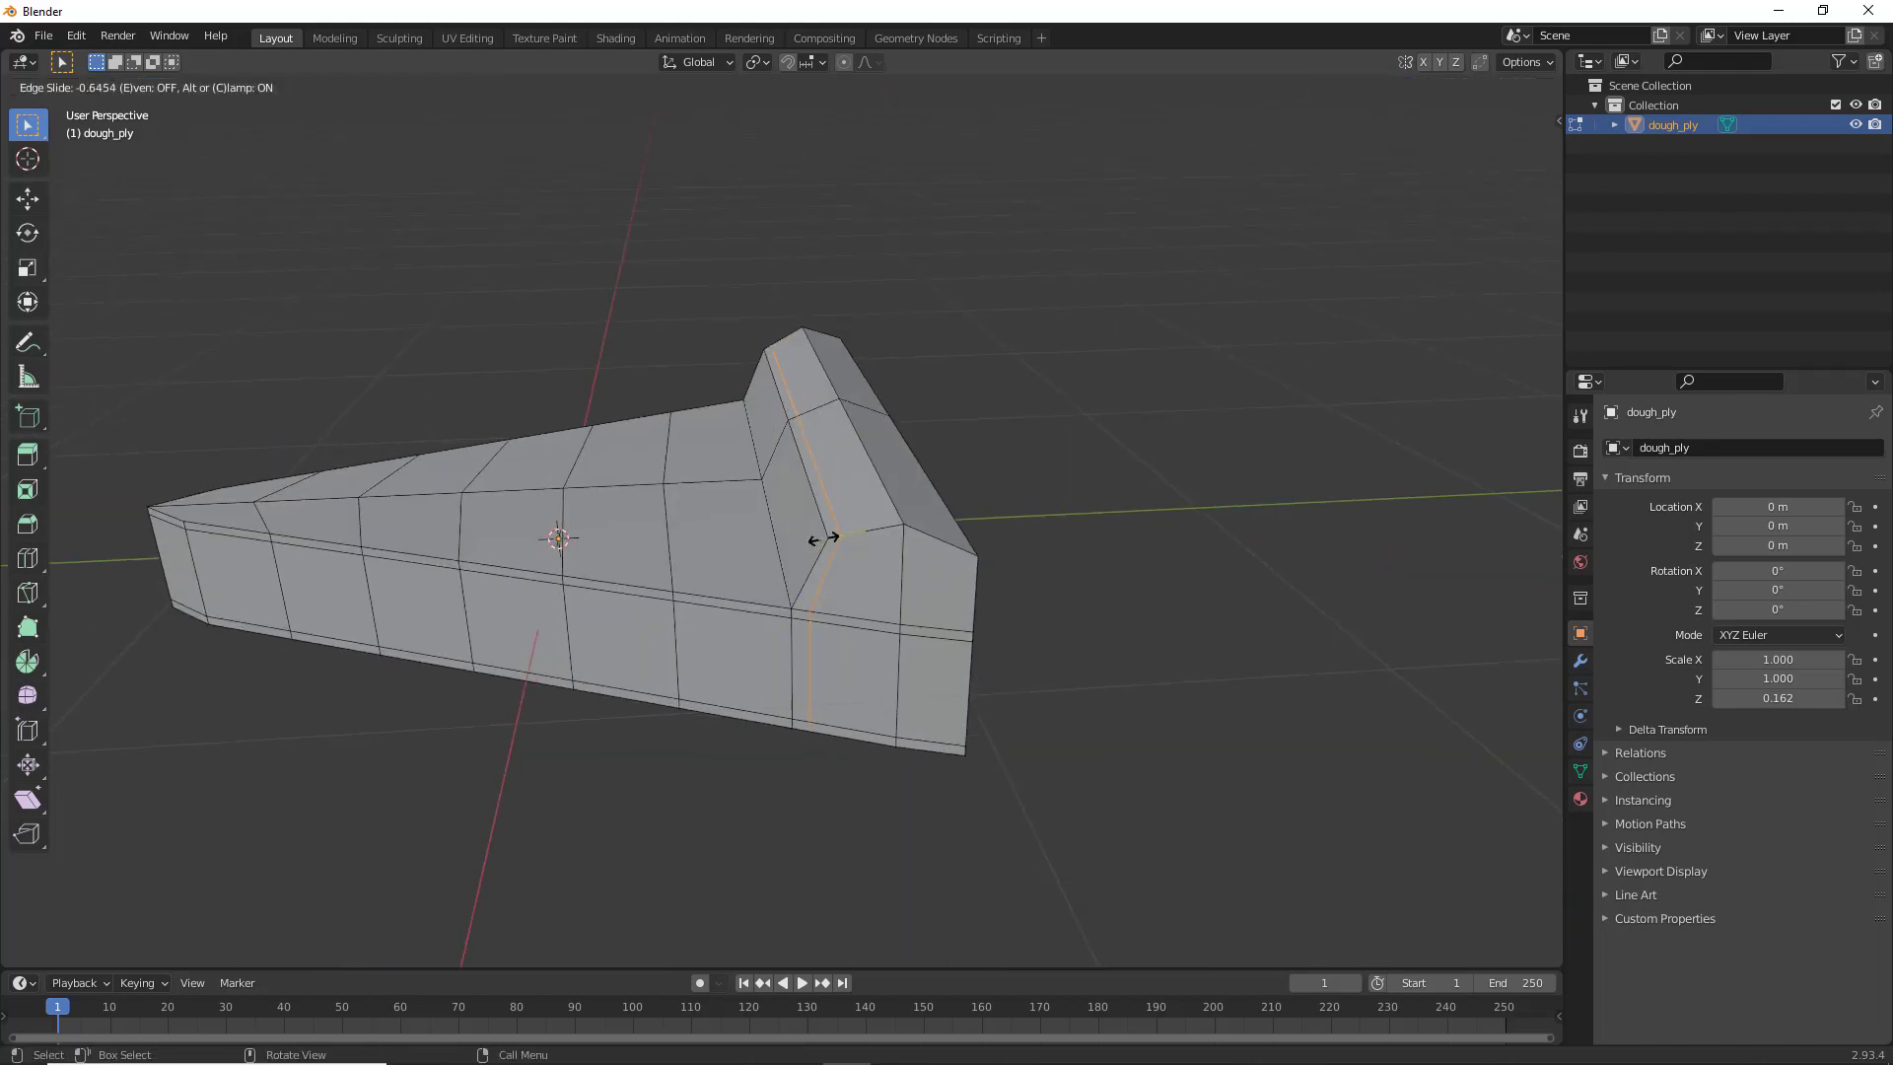
click(824, 539)
click(936, 539)
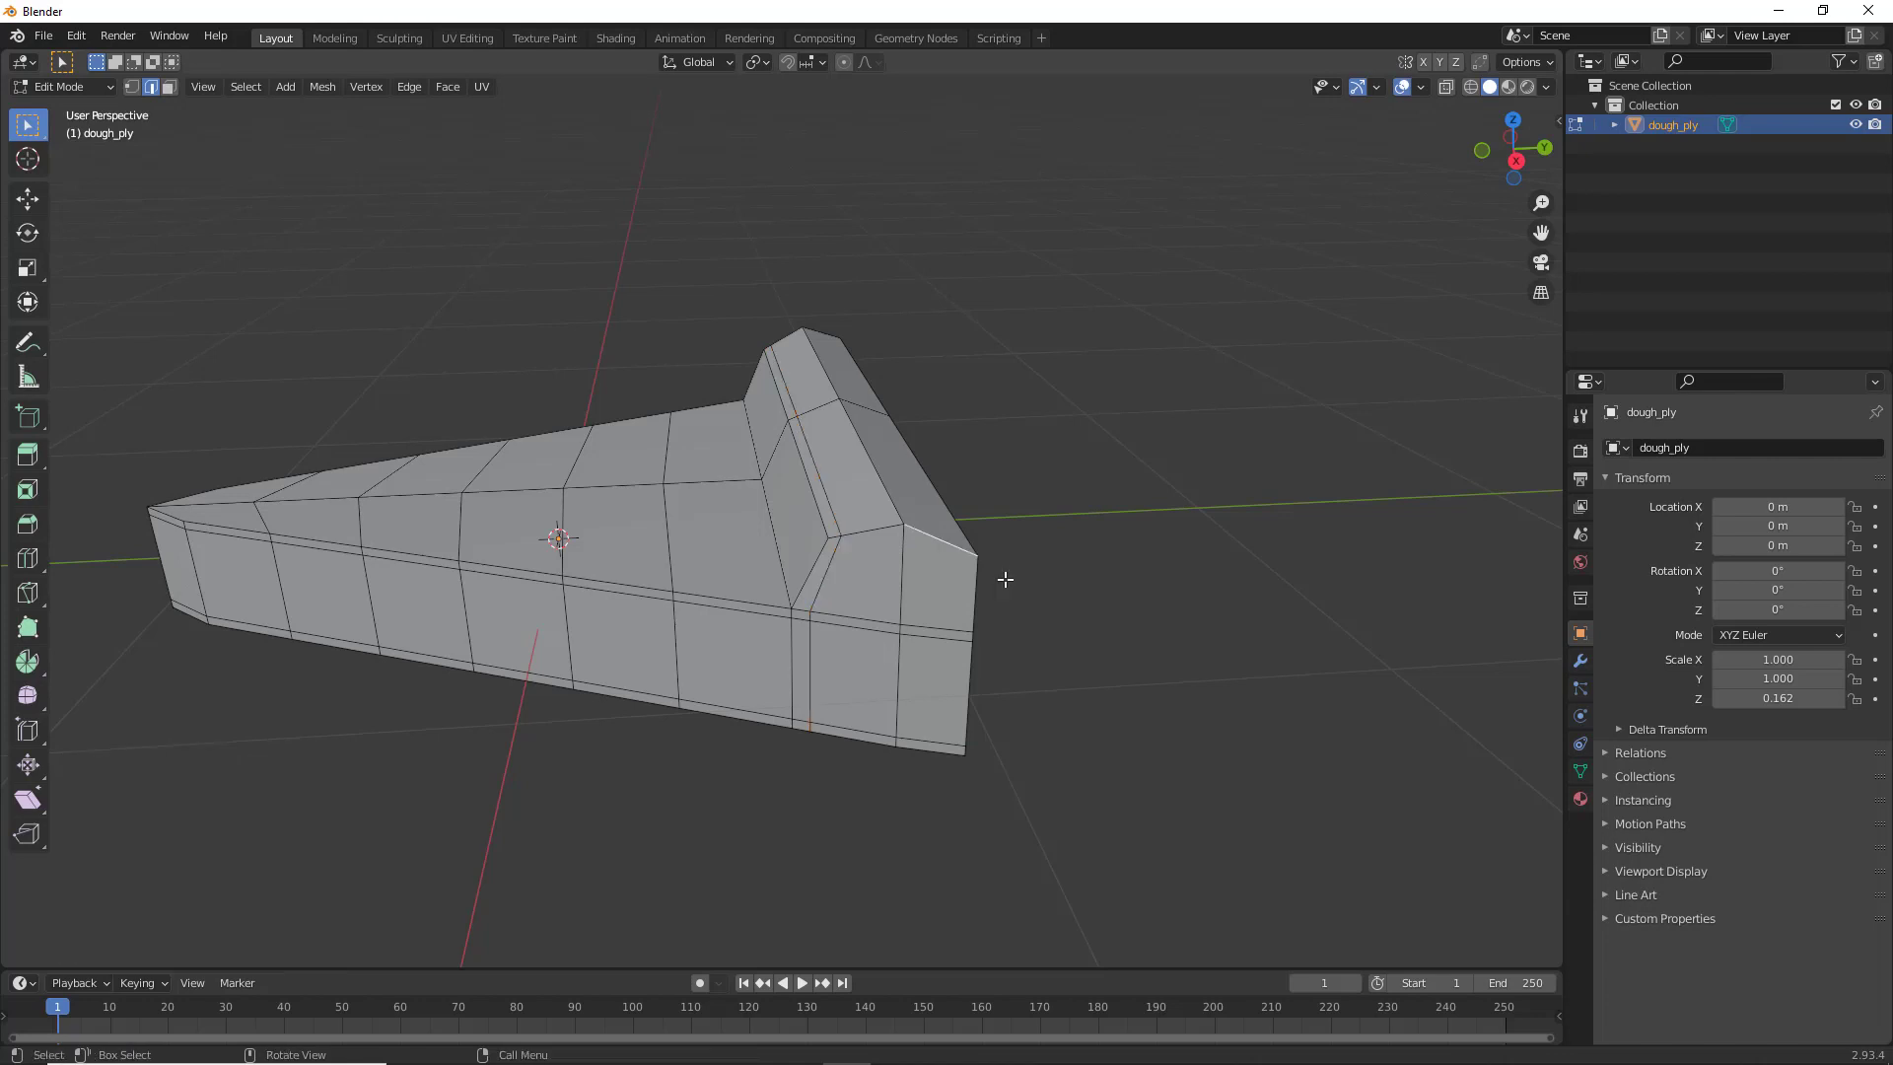
Add a lengthwise loop cut on the crust, slid towards its outer back edge at a factor of about -0.657
middle_drag(1001, 578, 919, 585)
key(ctrl+r)
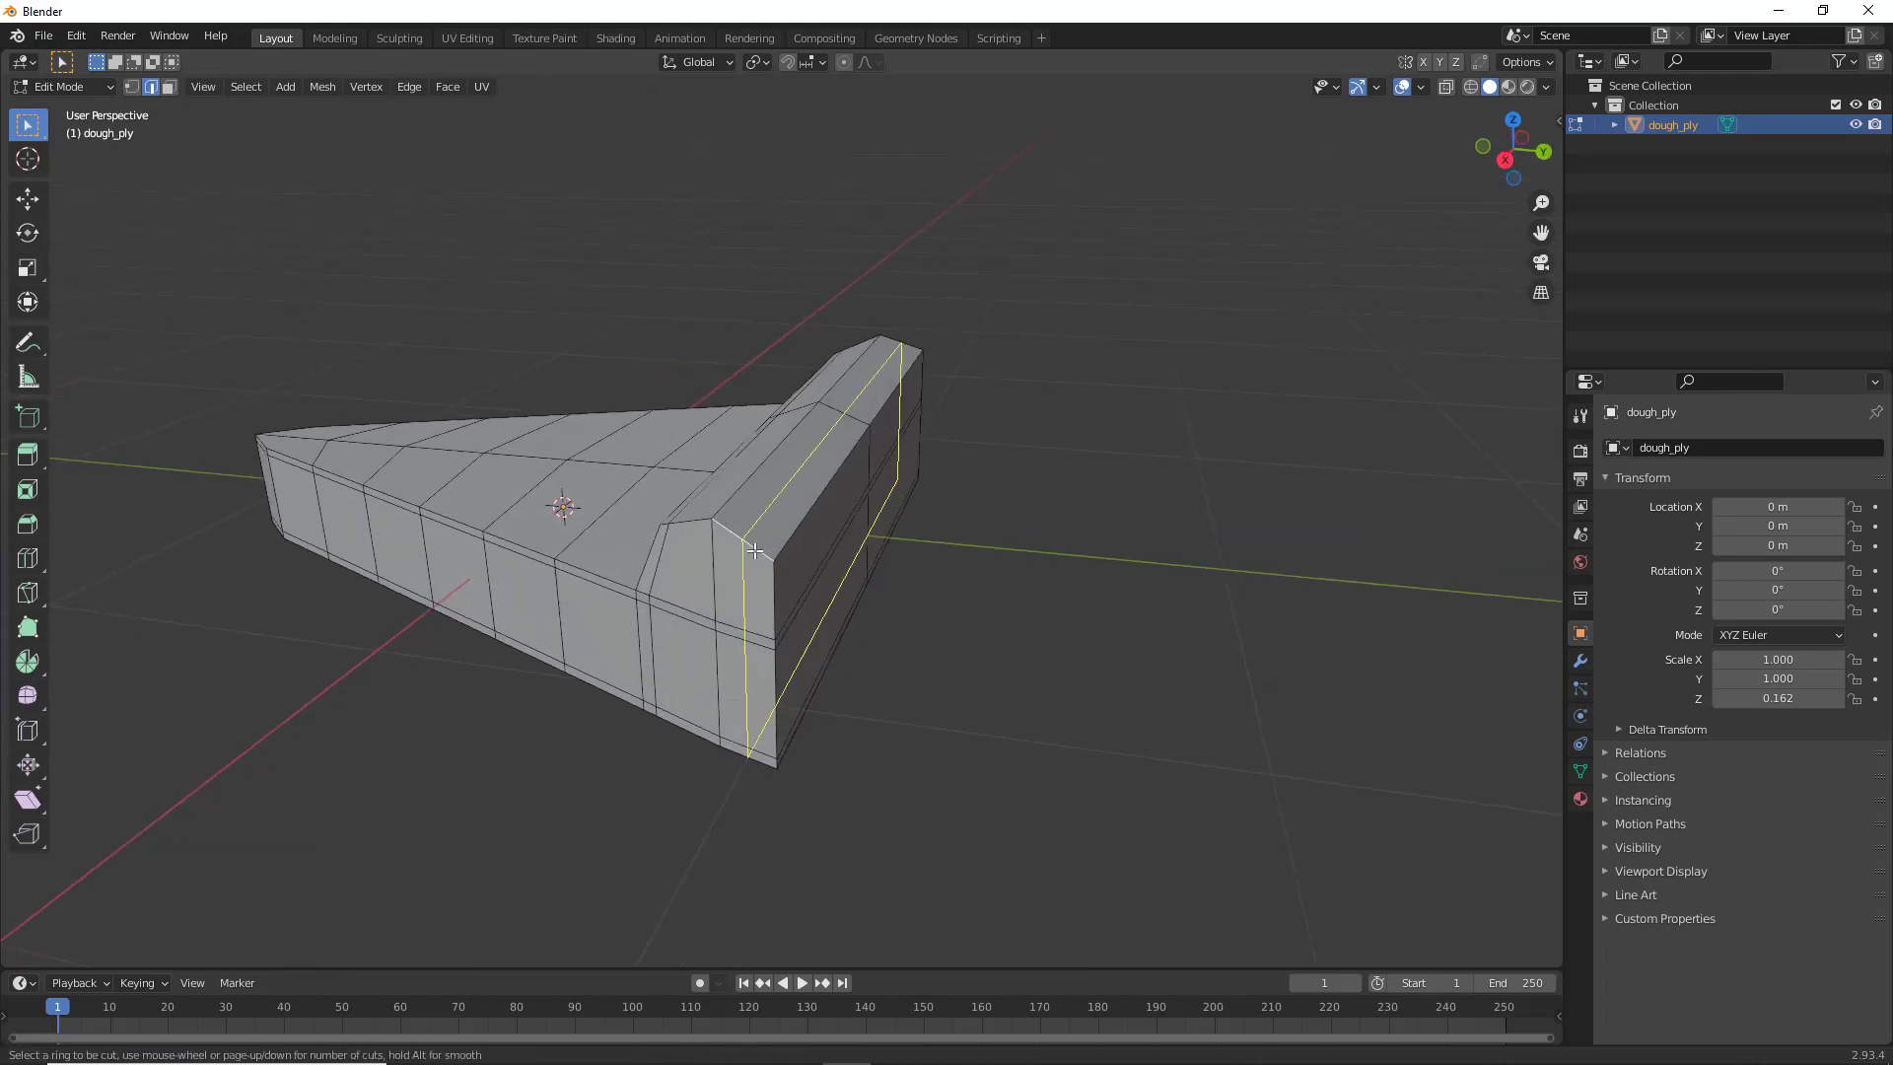
click(759, 550)
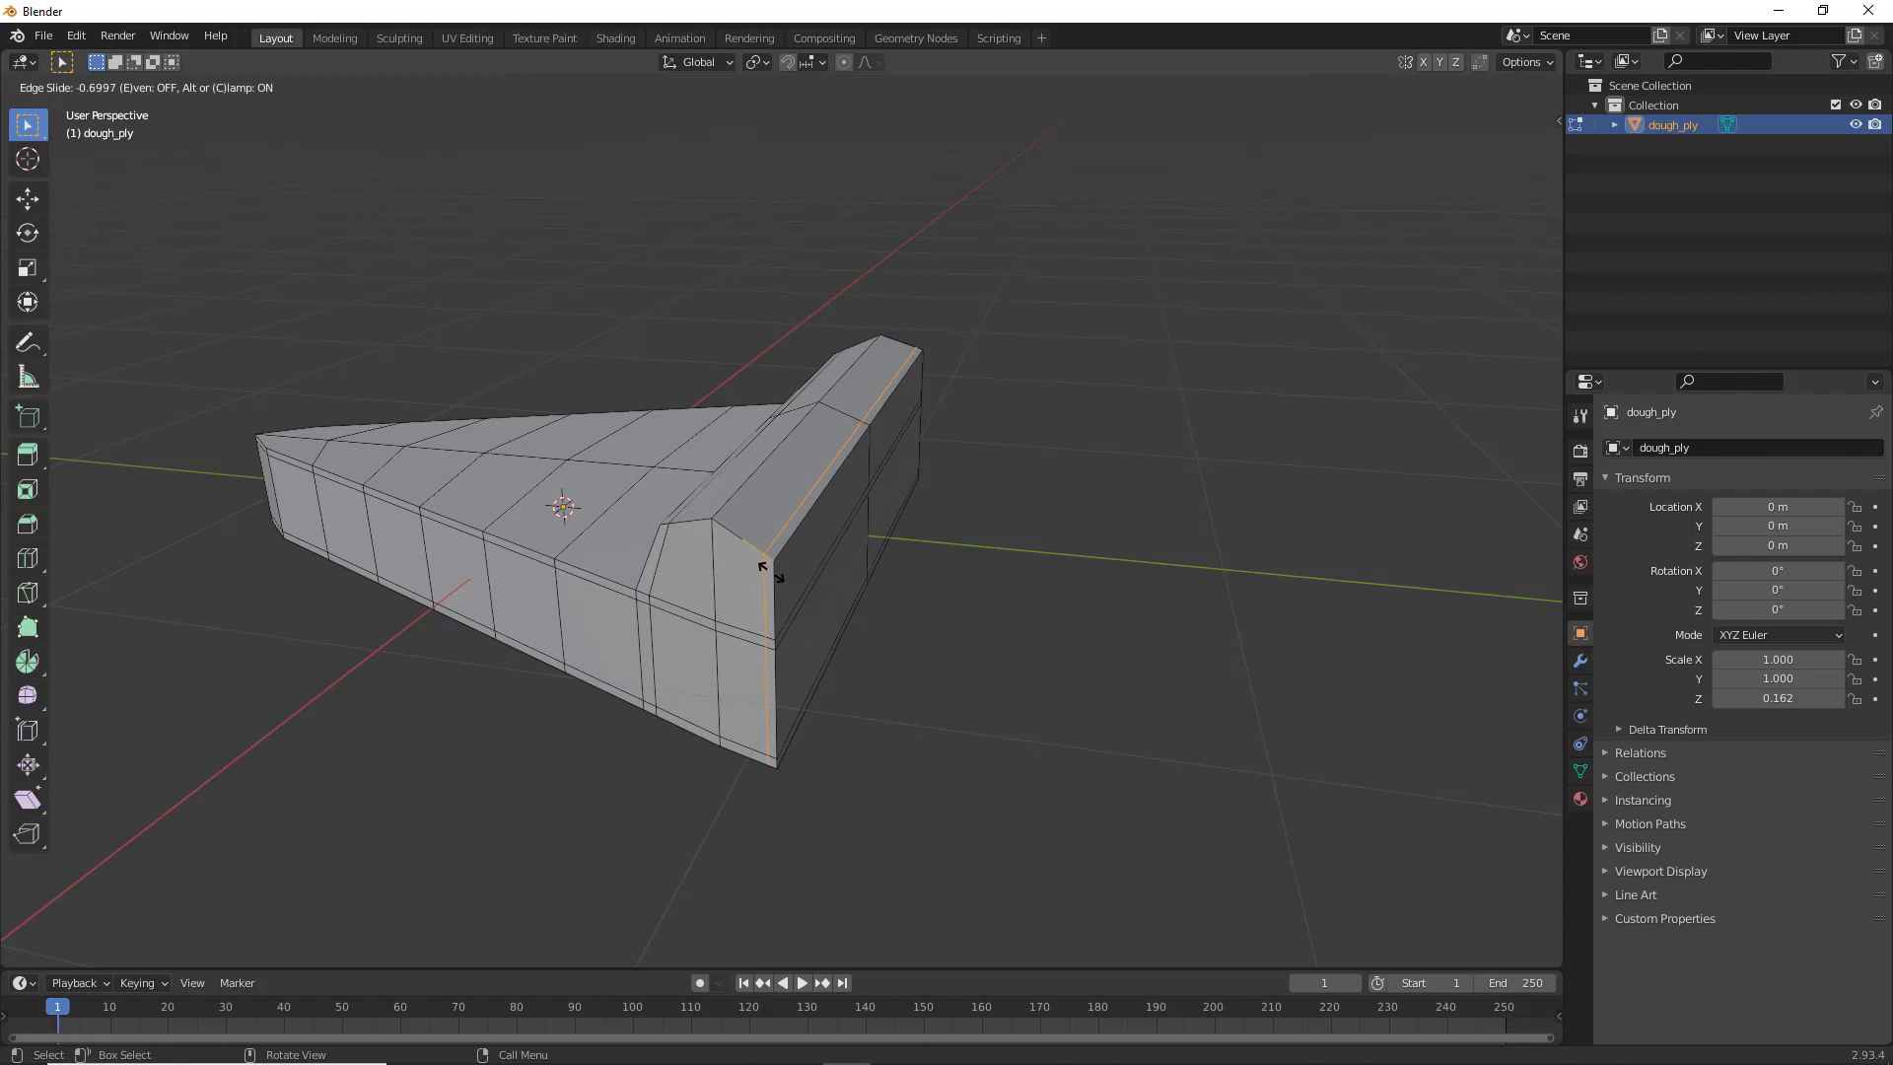
click(765, 570)
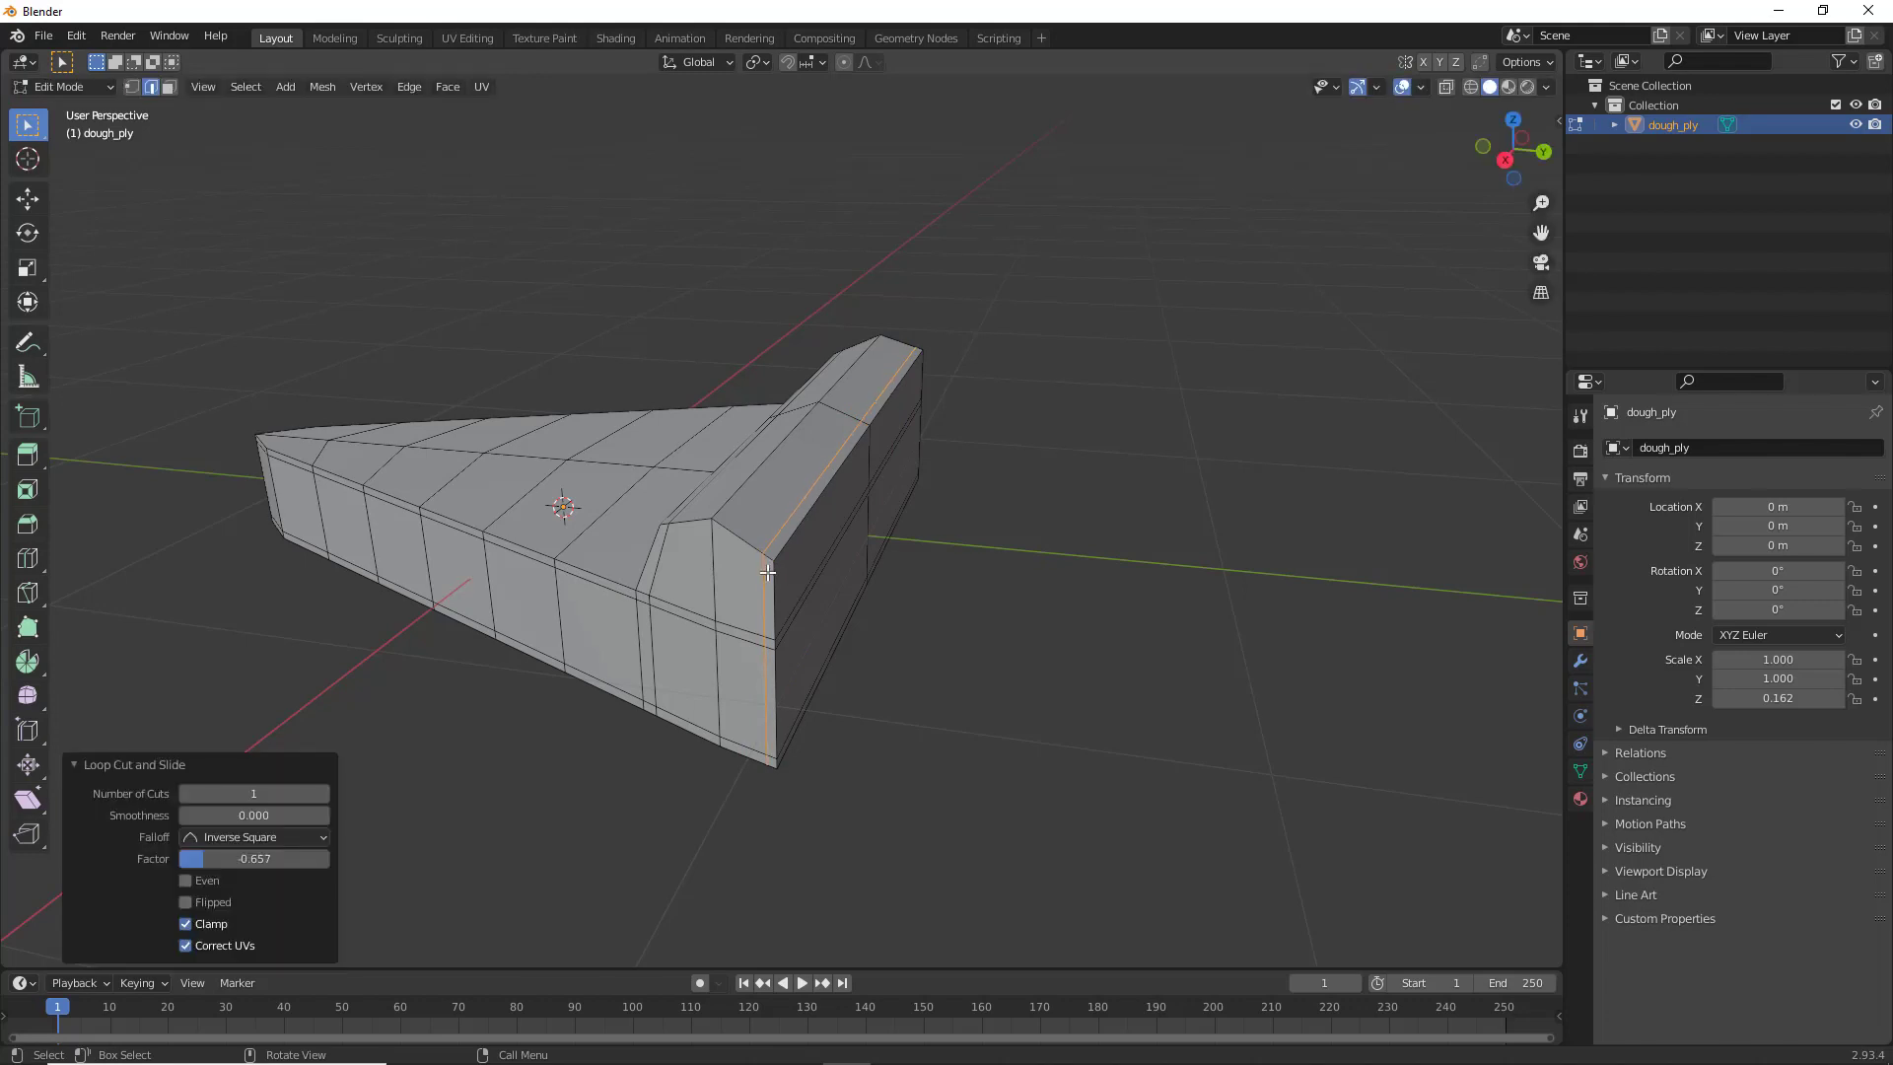
Add two horizontal loop cuts around the crust, one near its upper edges at factor about -0.742 and one near its foot at about 0.649
key(ctrl+r)
click(717, 542)
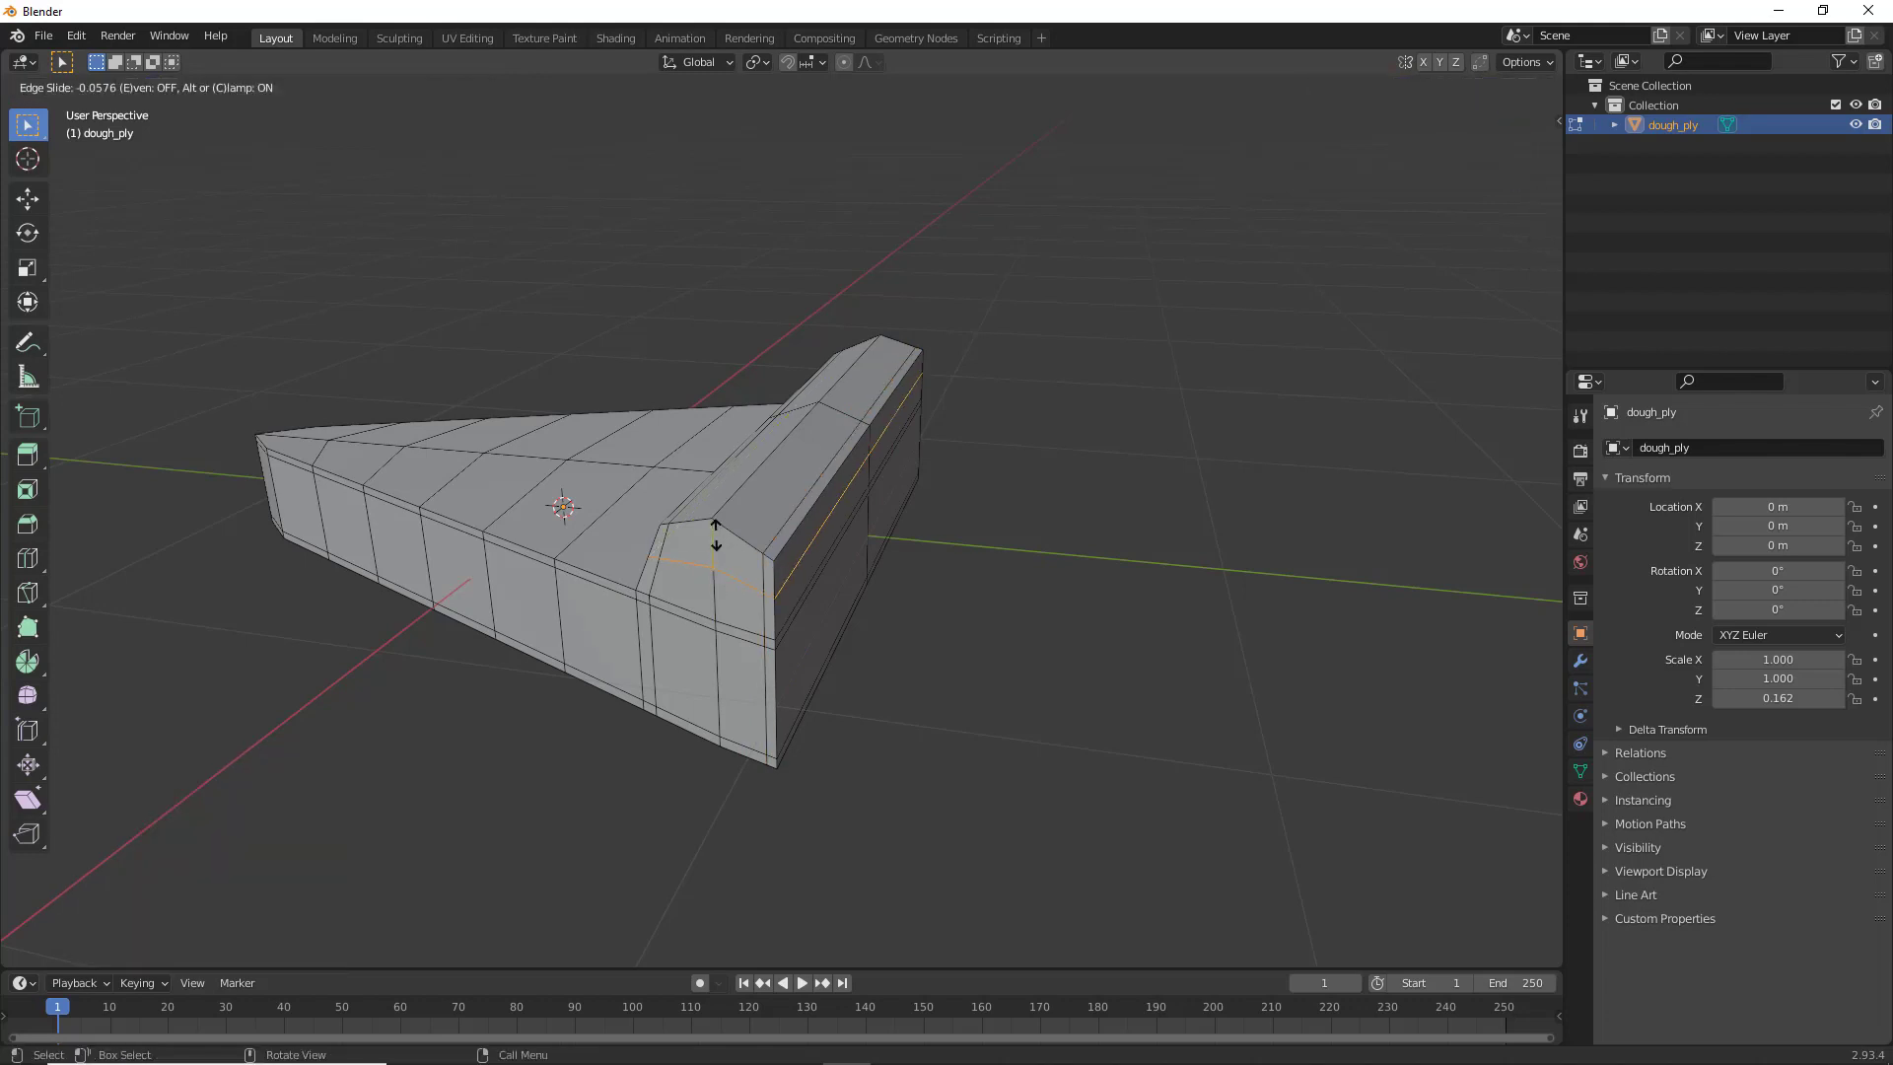
click(723, 505)
middle_drag(690, 662, 783, 644)
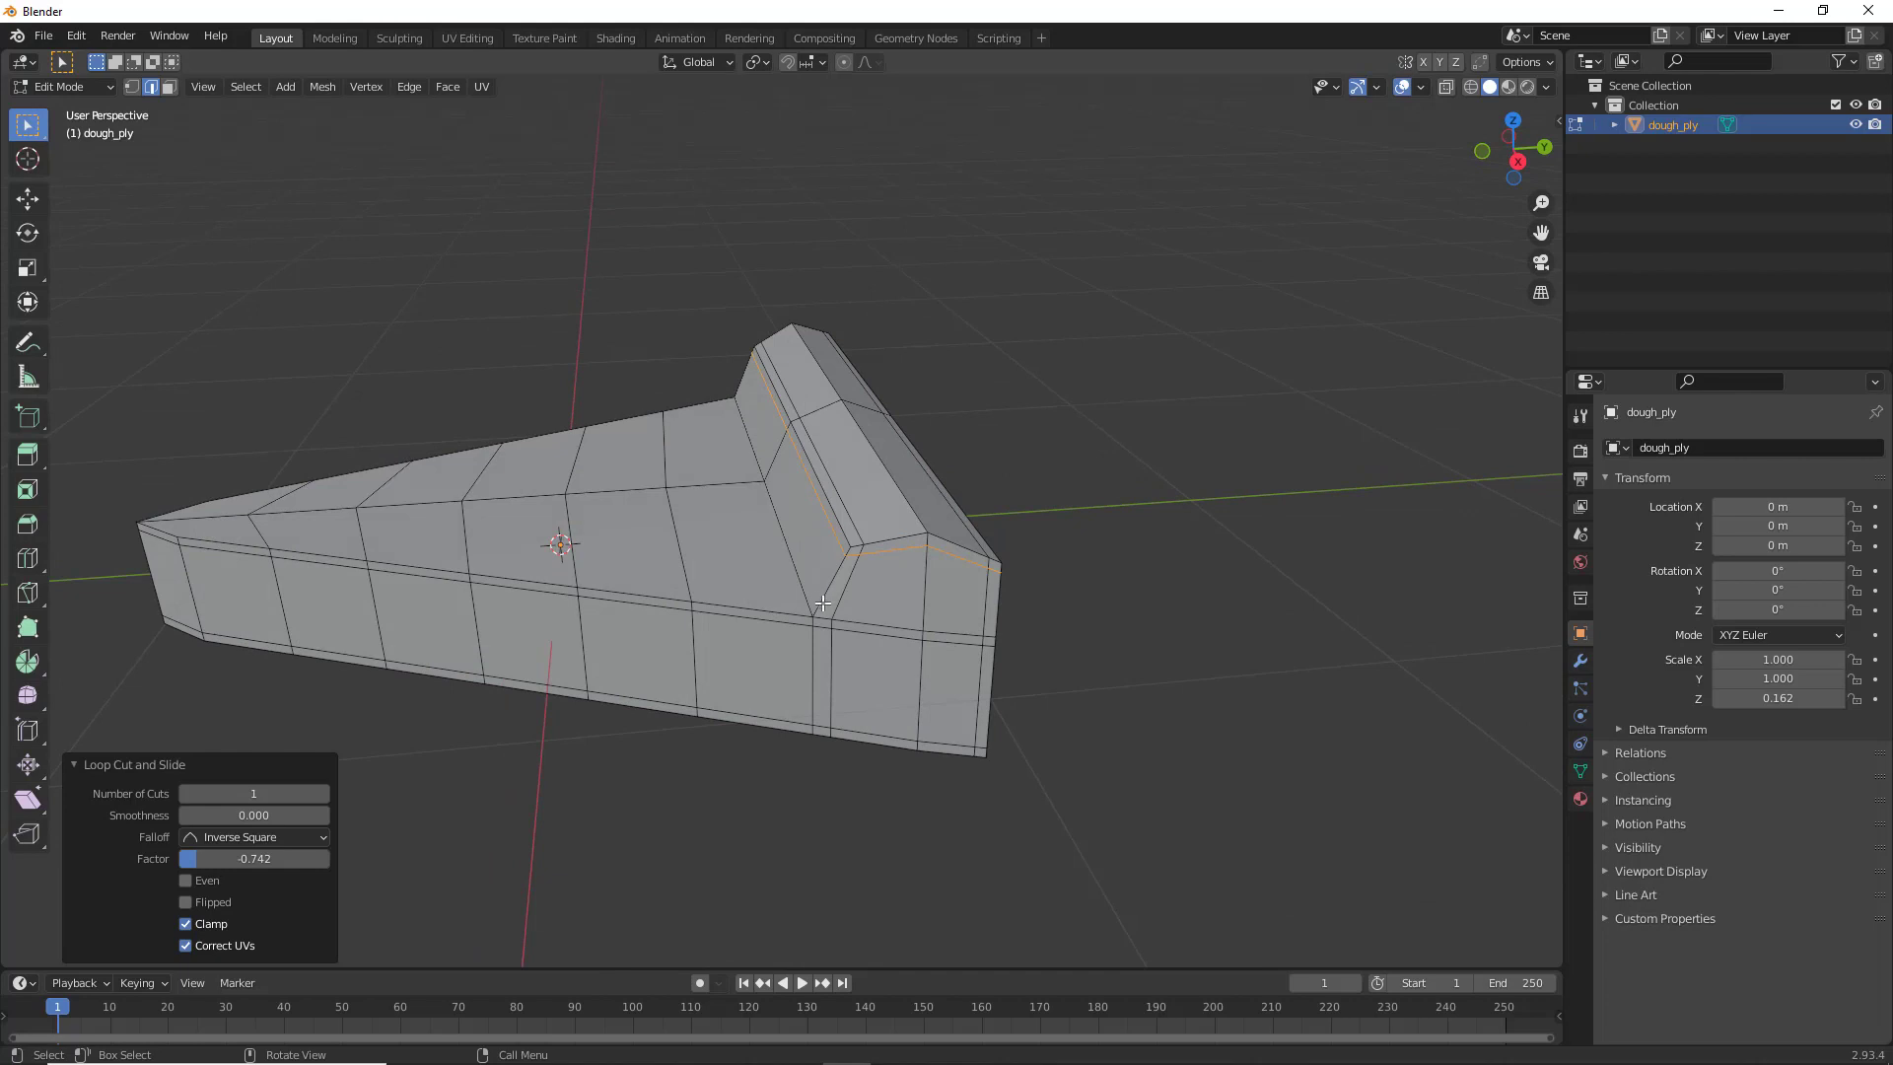
key(ctrl+r)
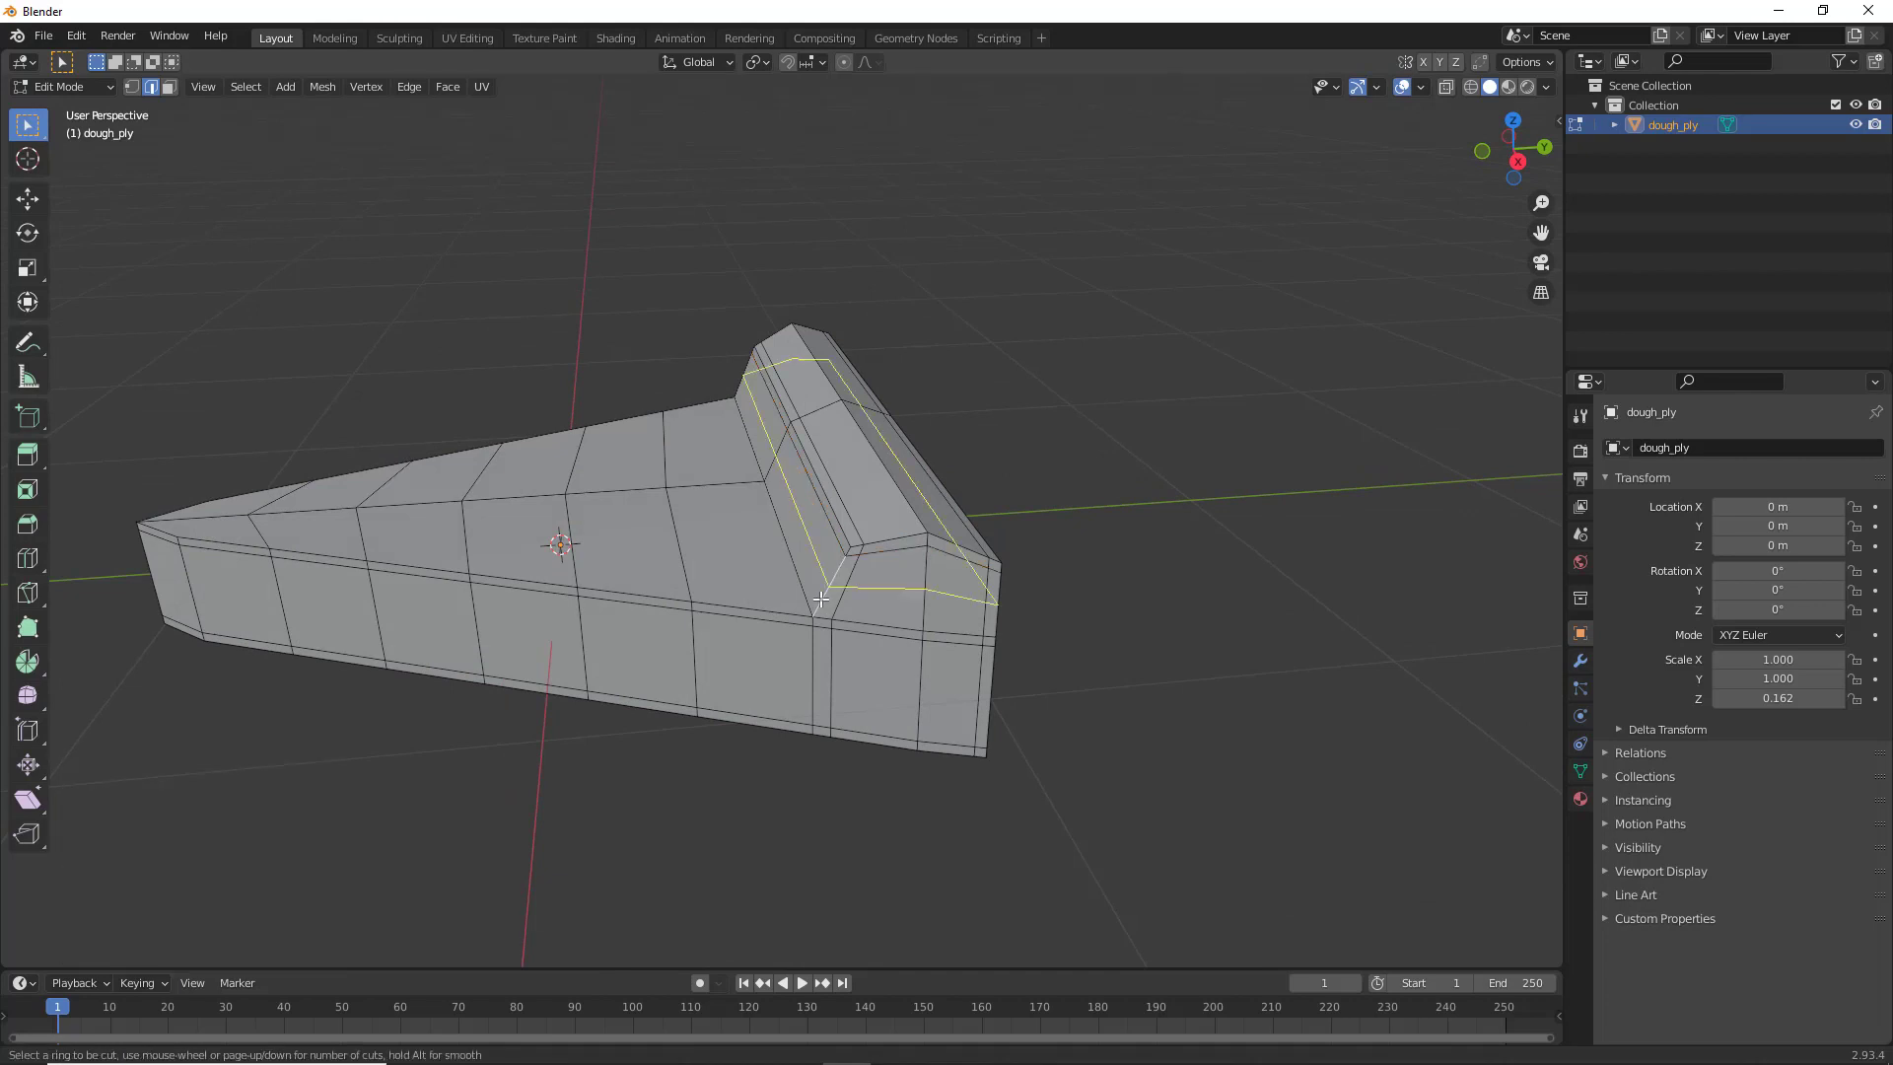
click(818, 603)
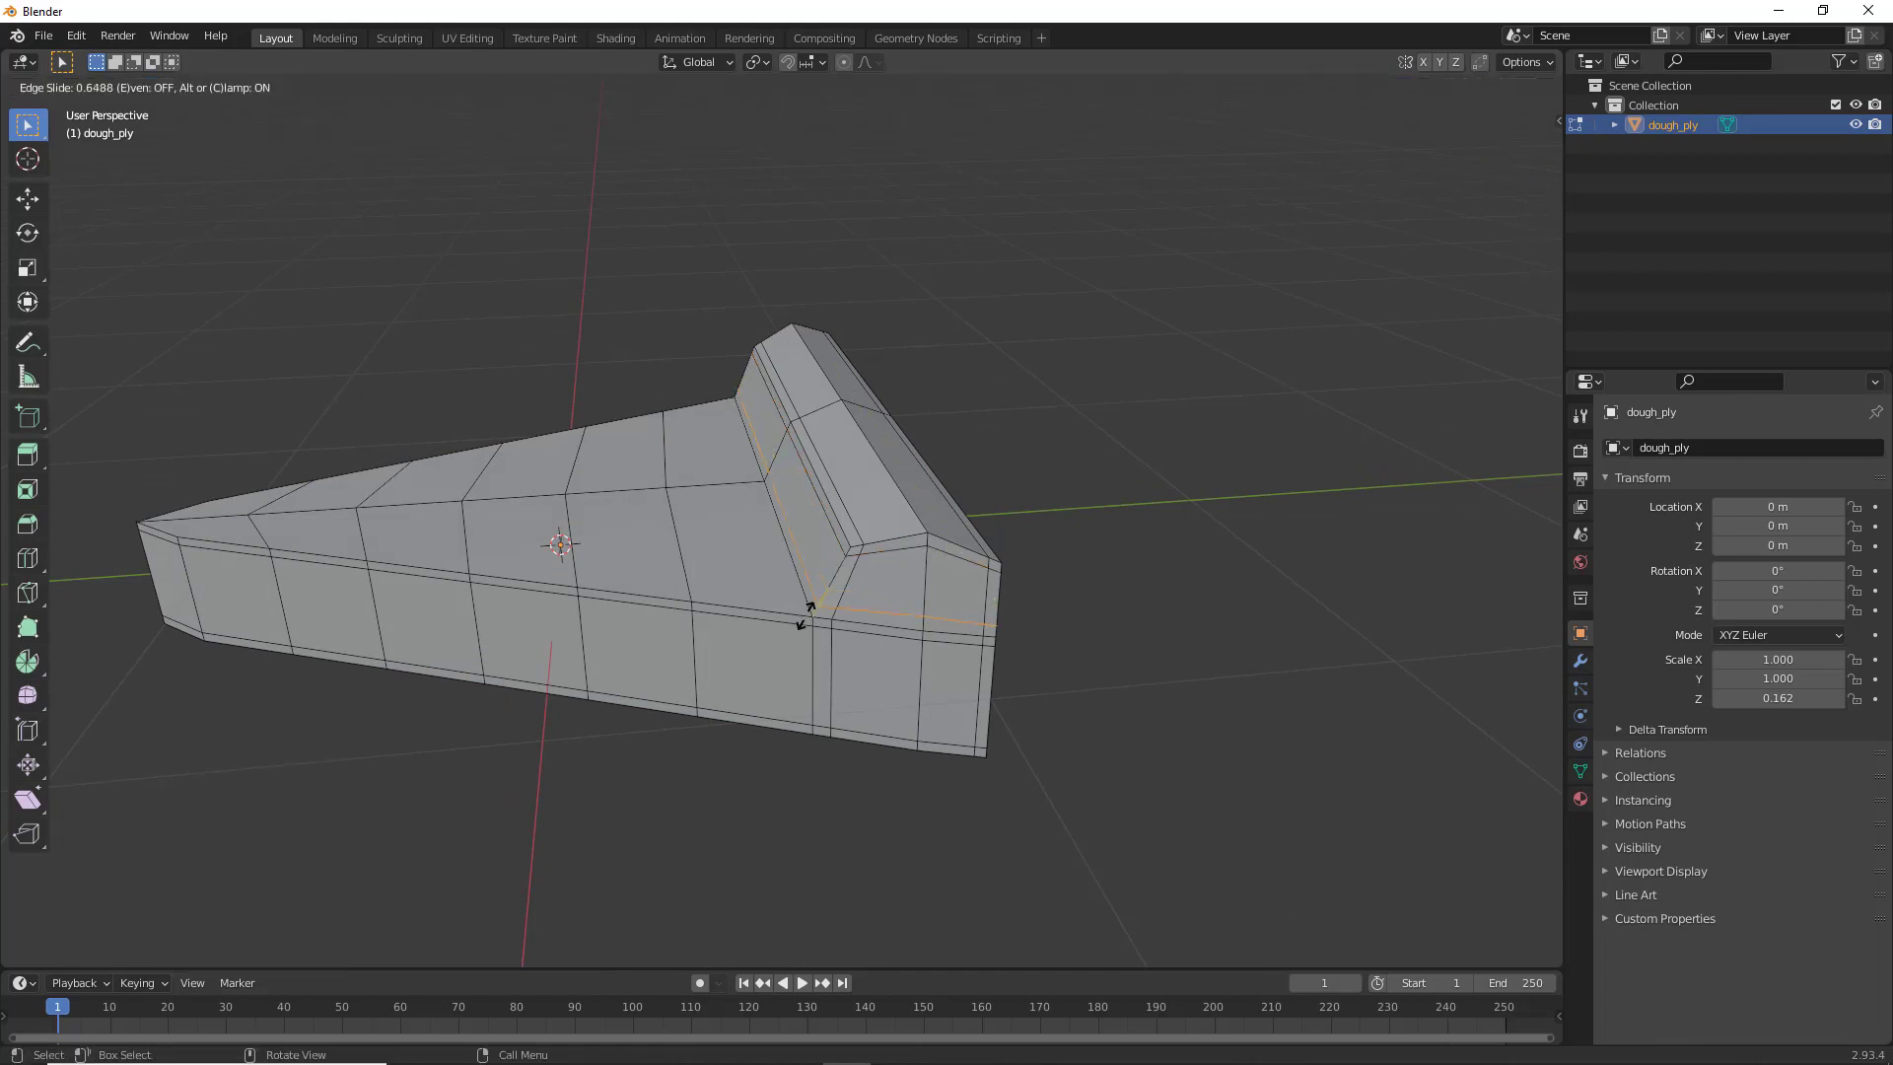
click(807, 614)
From the top view with X-ray on, select all faces of the slice's negative-X half and delete them
middle_drag(689, 675, 979, 629)
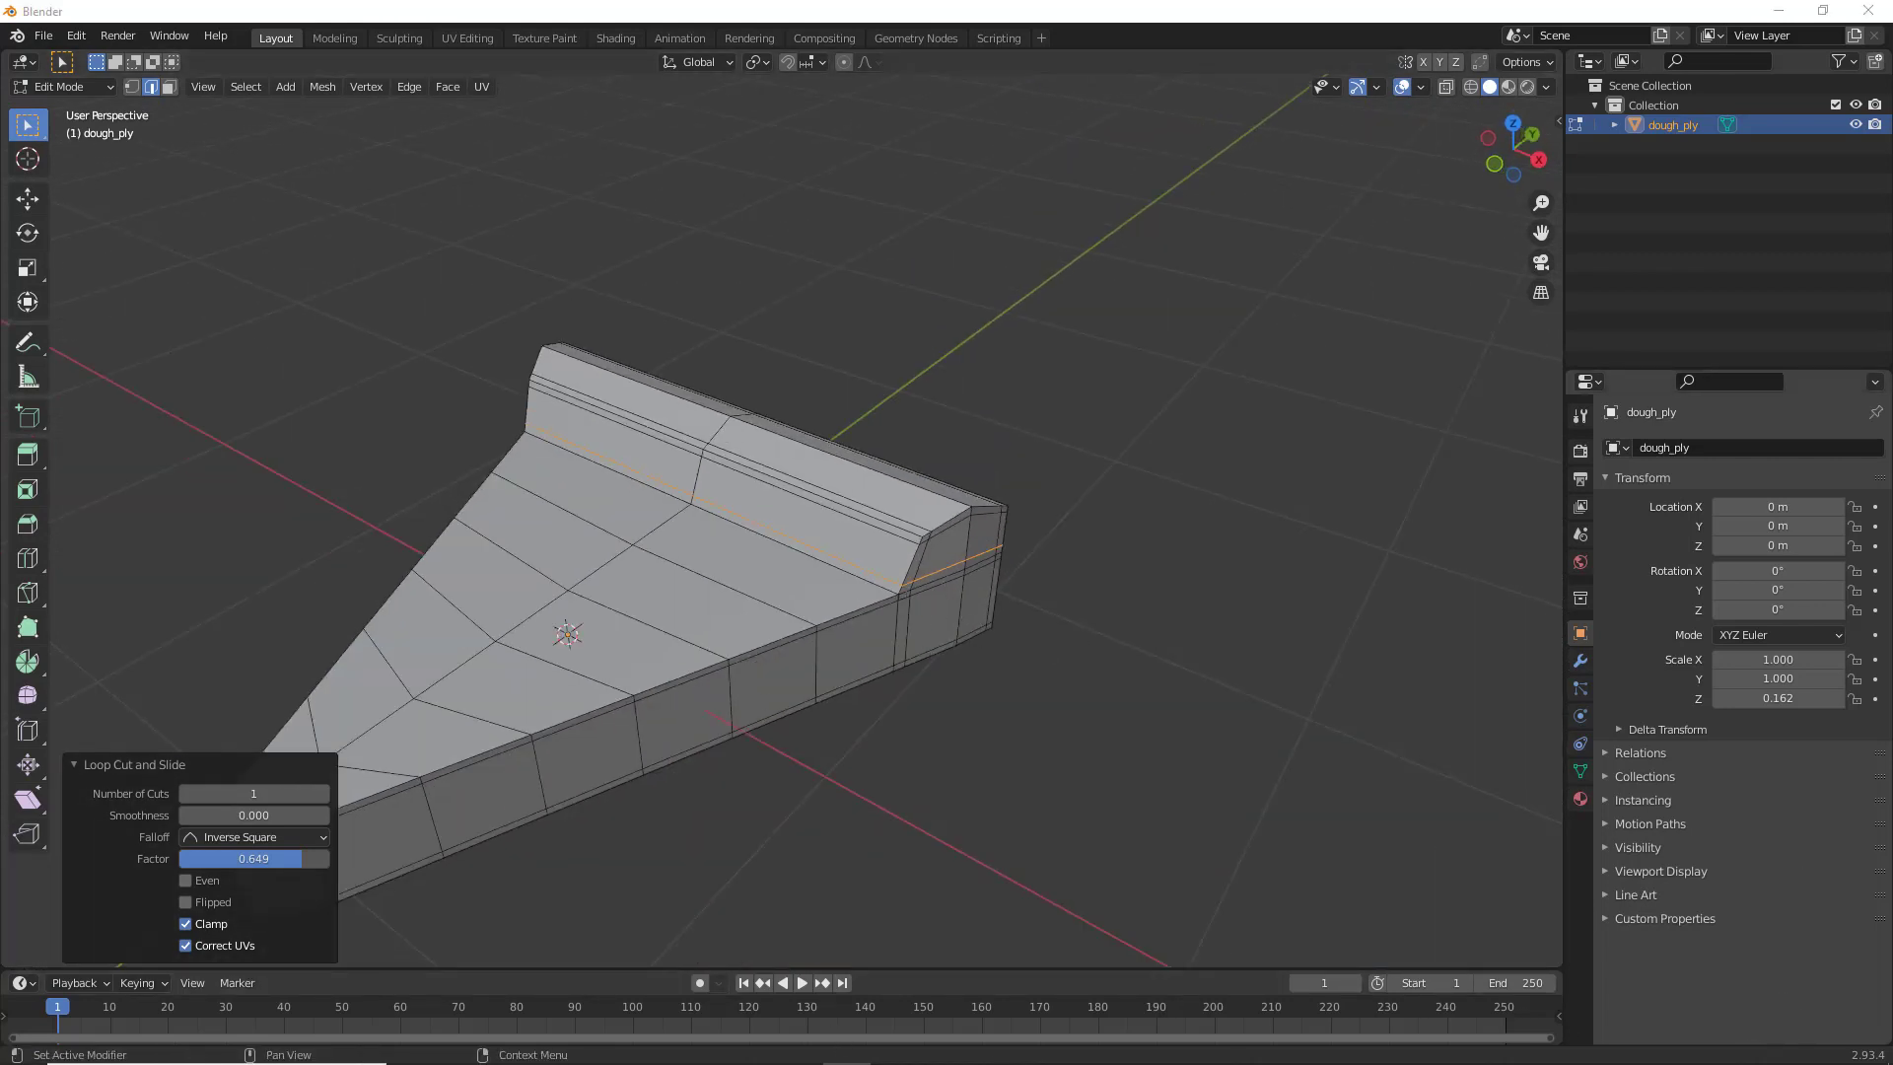
middle_drag(1134, 591, 1200, 654)
middle_drag(647, 772, 1506, 188)
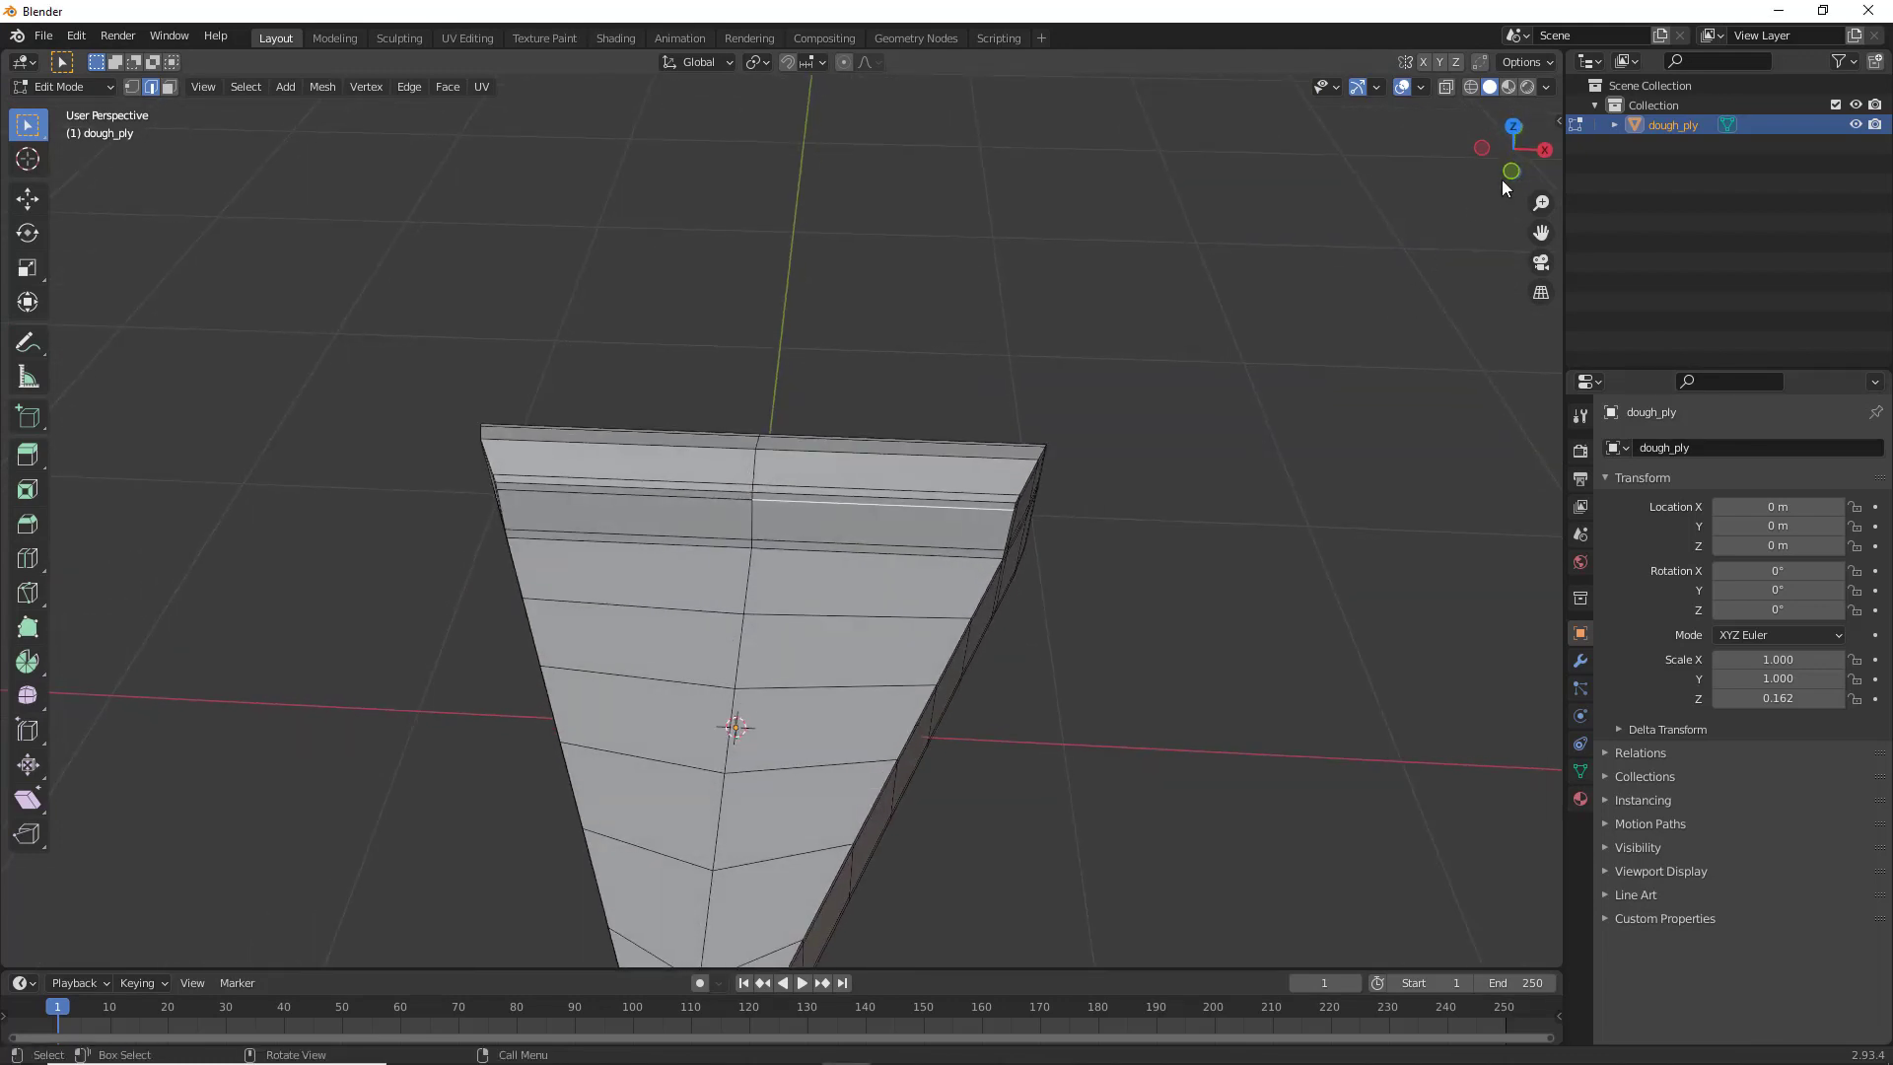
click(1513, 128)
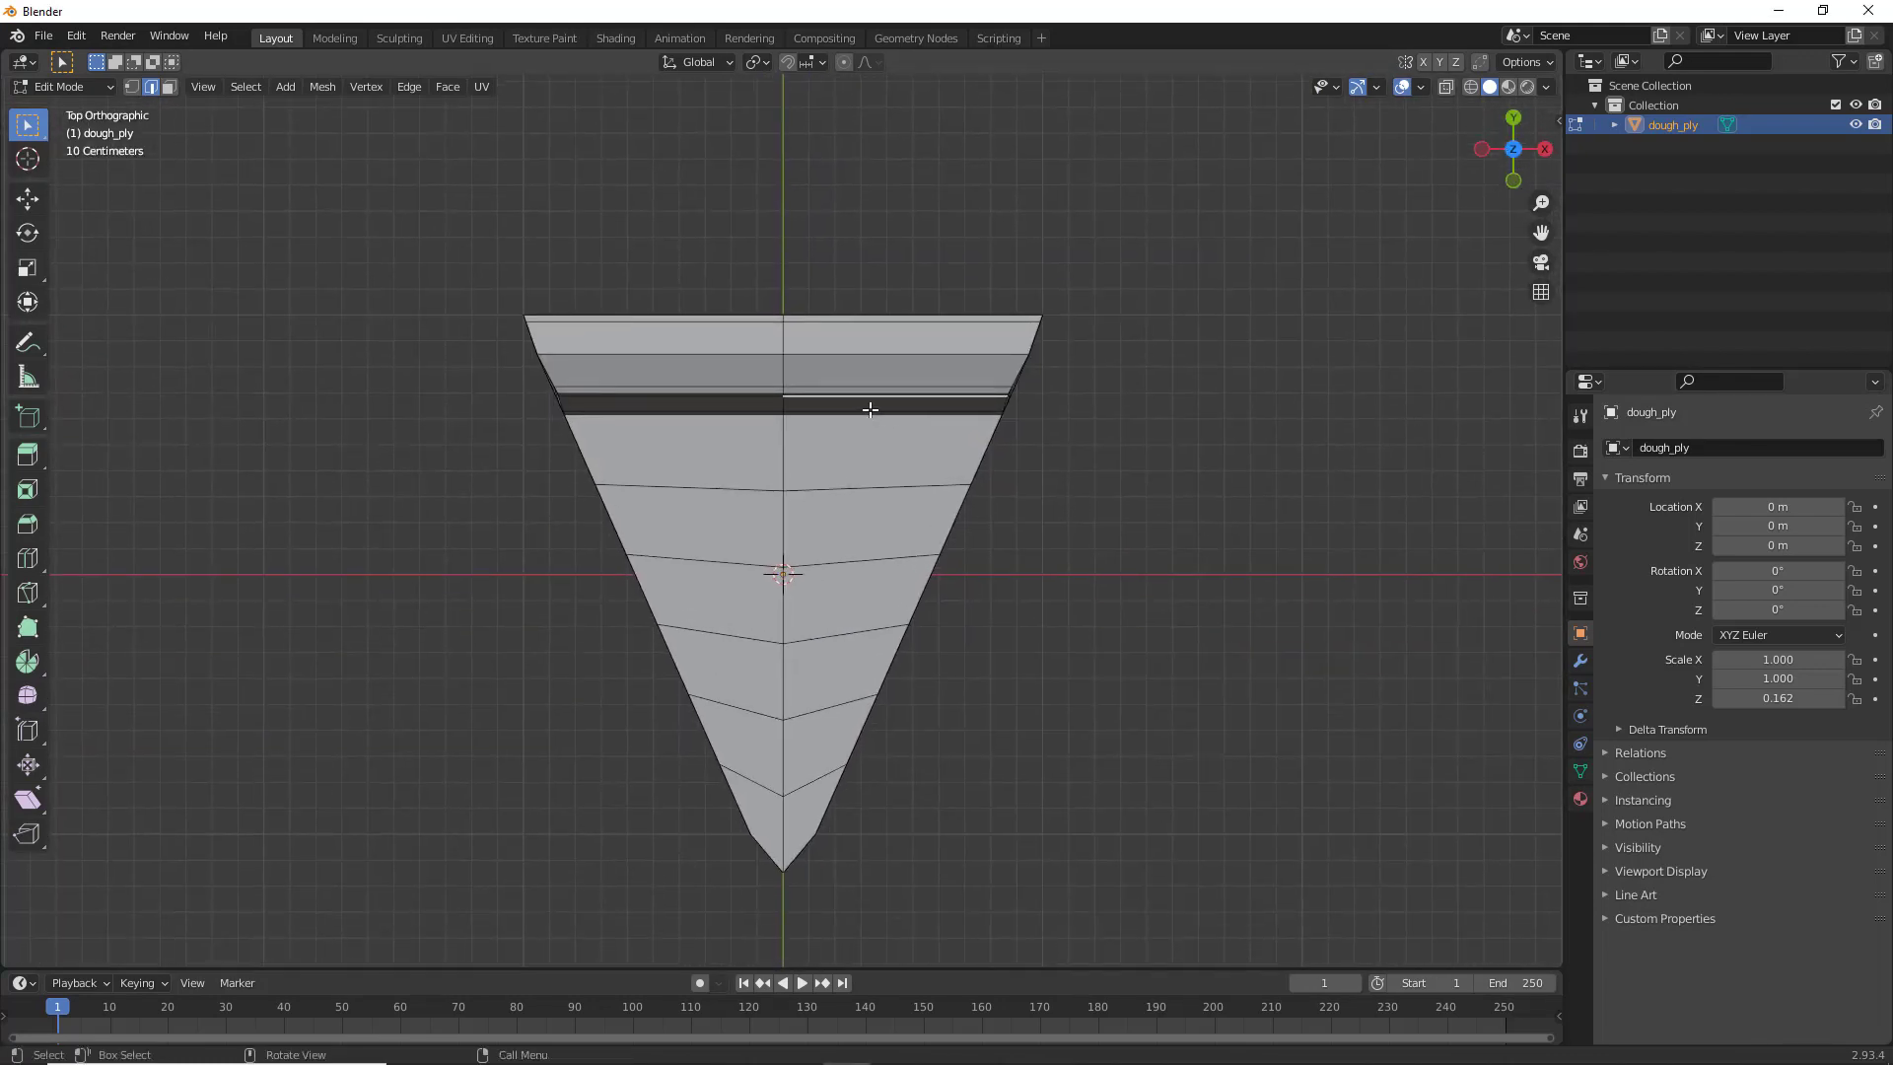
key(3)
drag(488, 261, 778, 917)
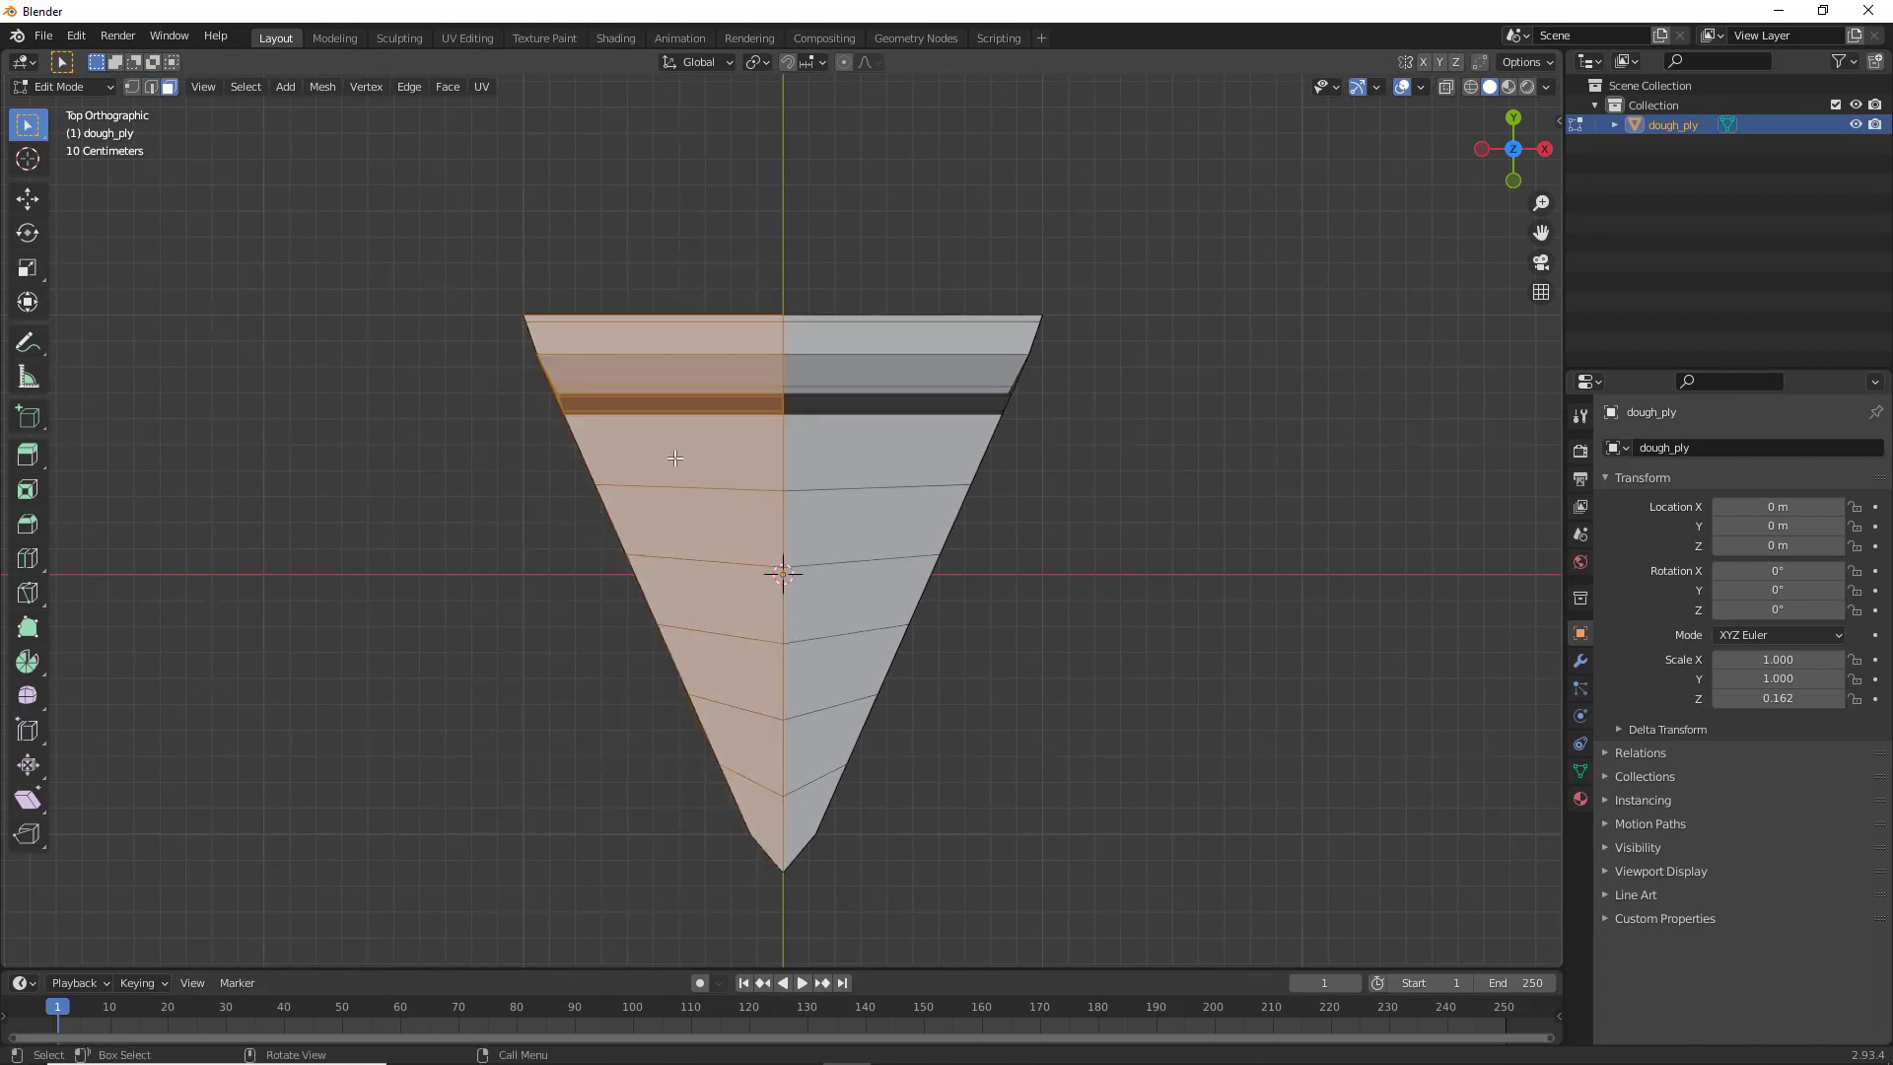
click(1448, 89)
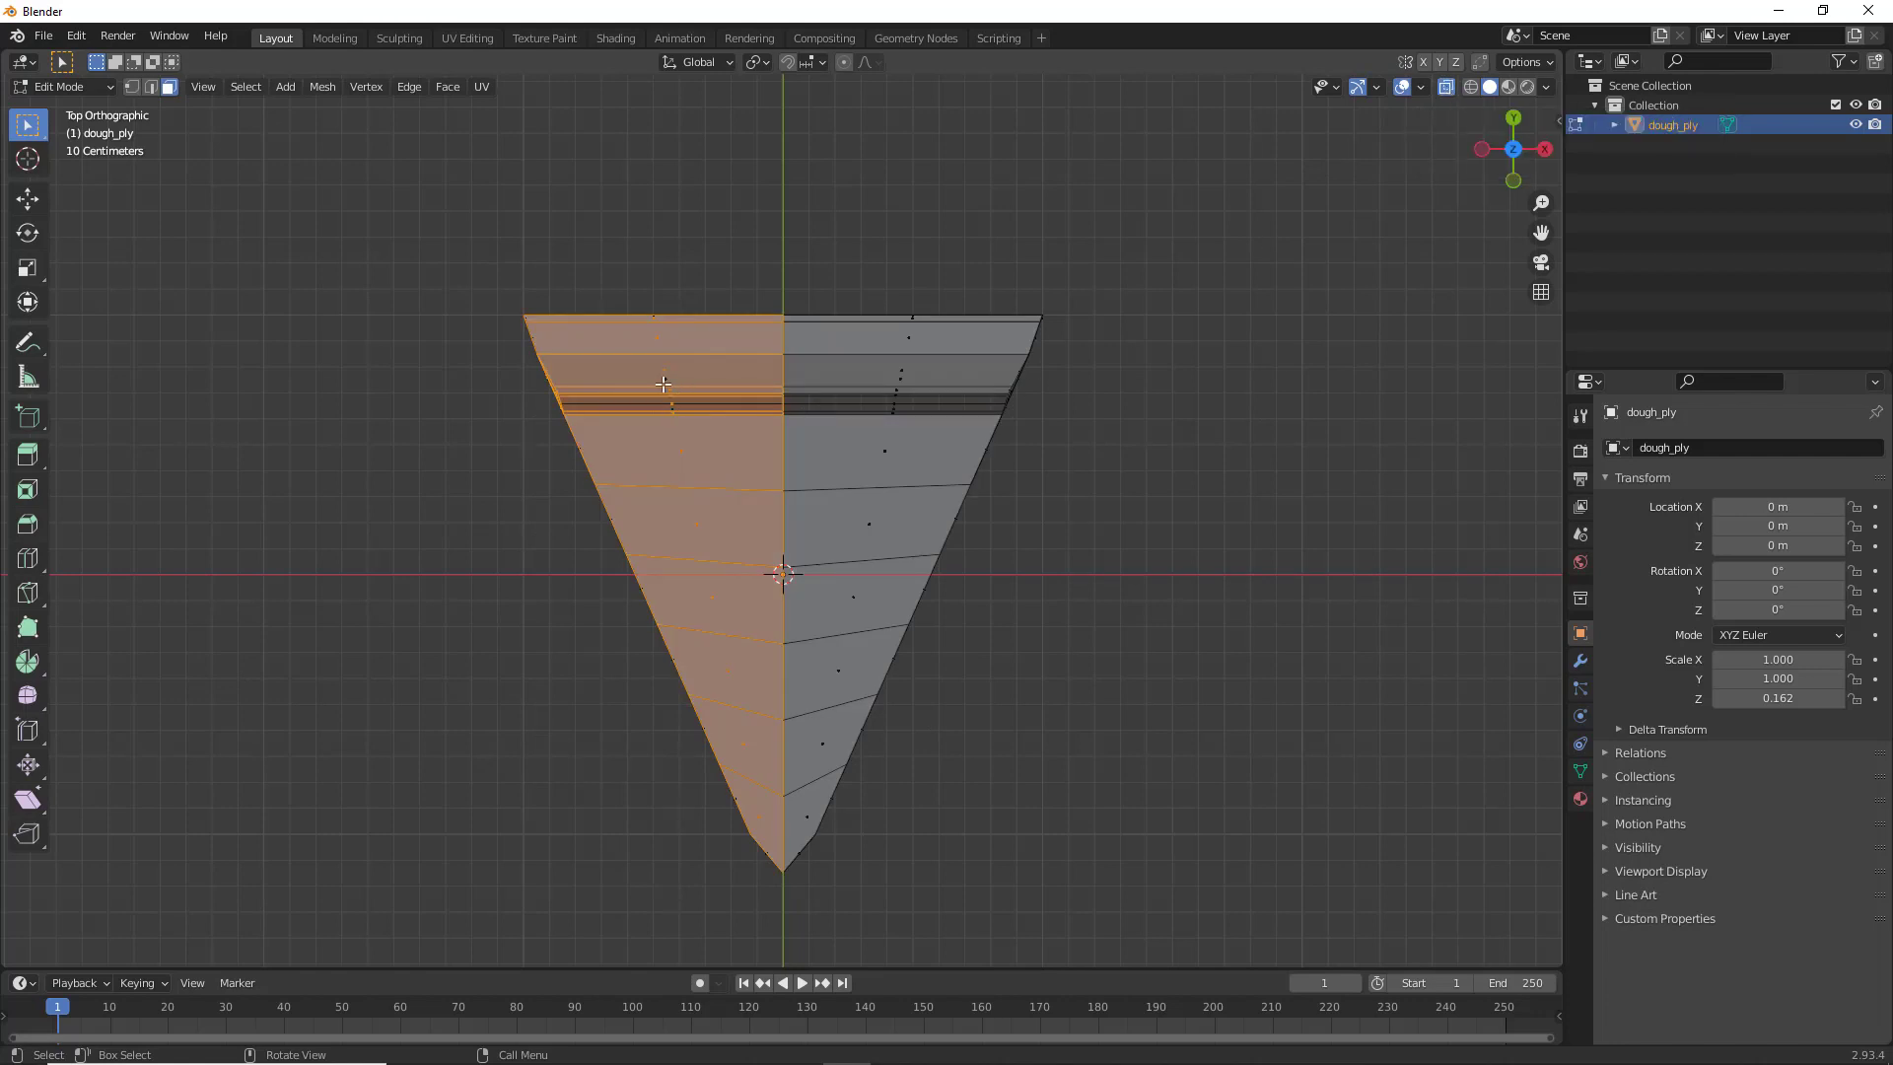
drag(453, 257, 780, 931)
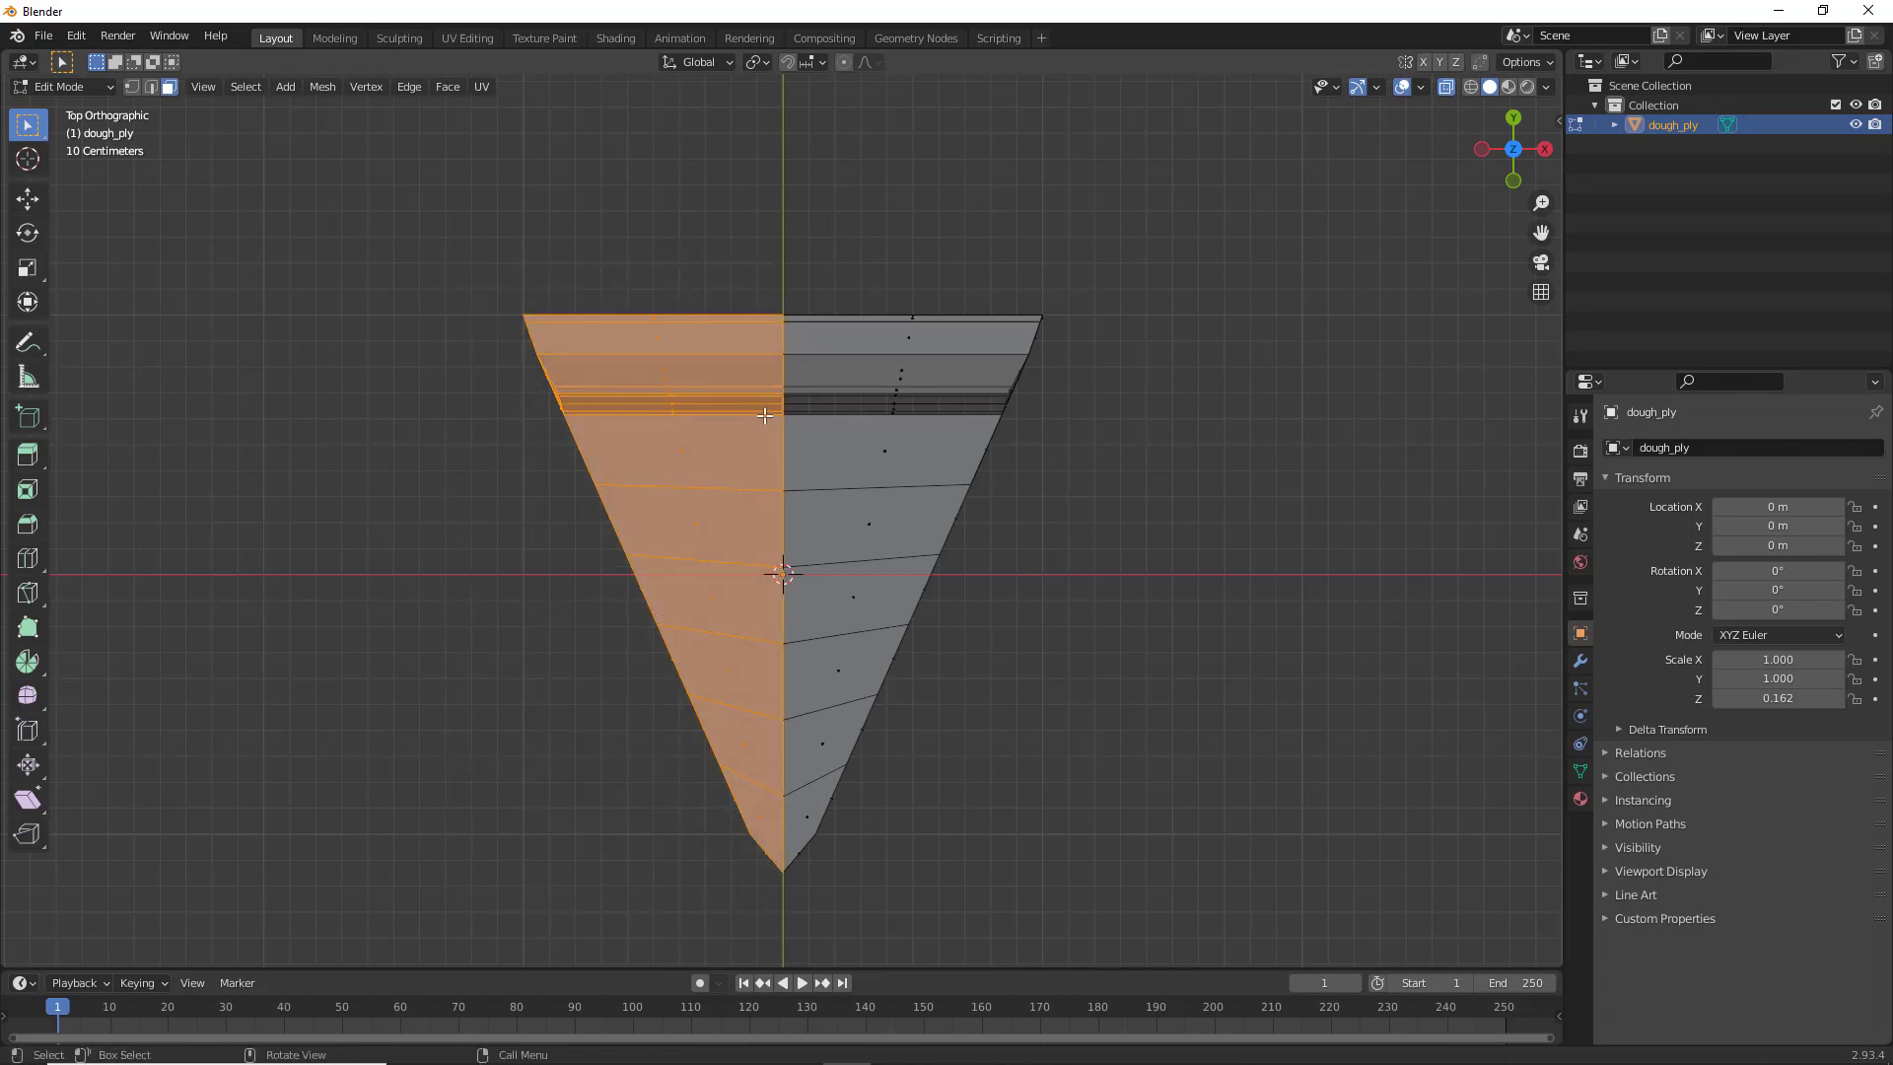
key(x)
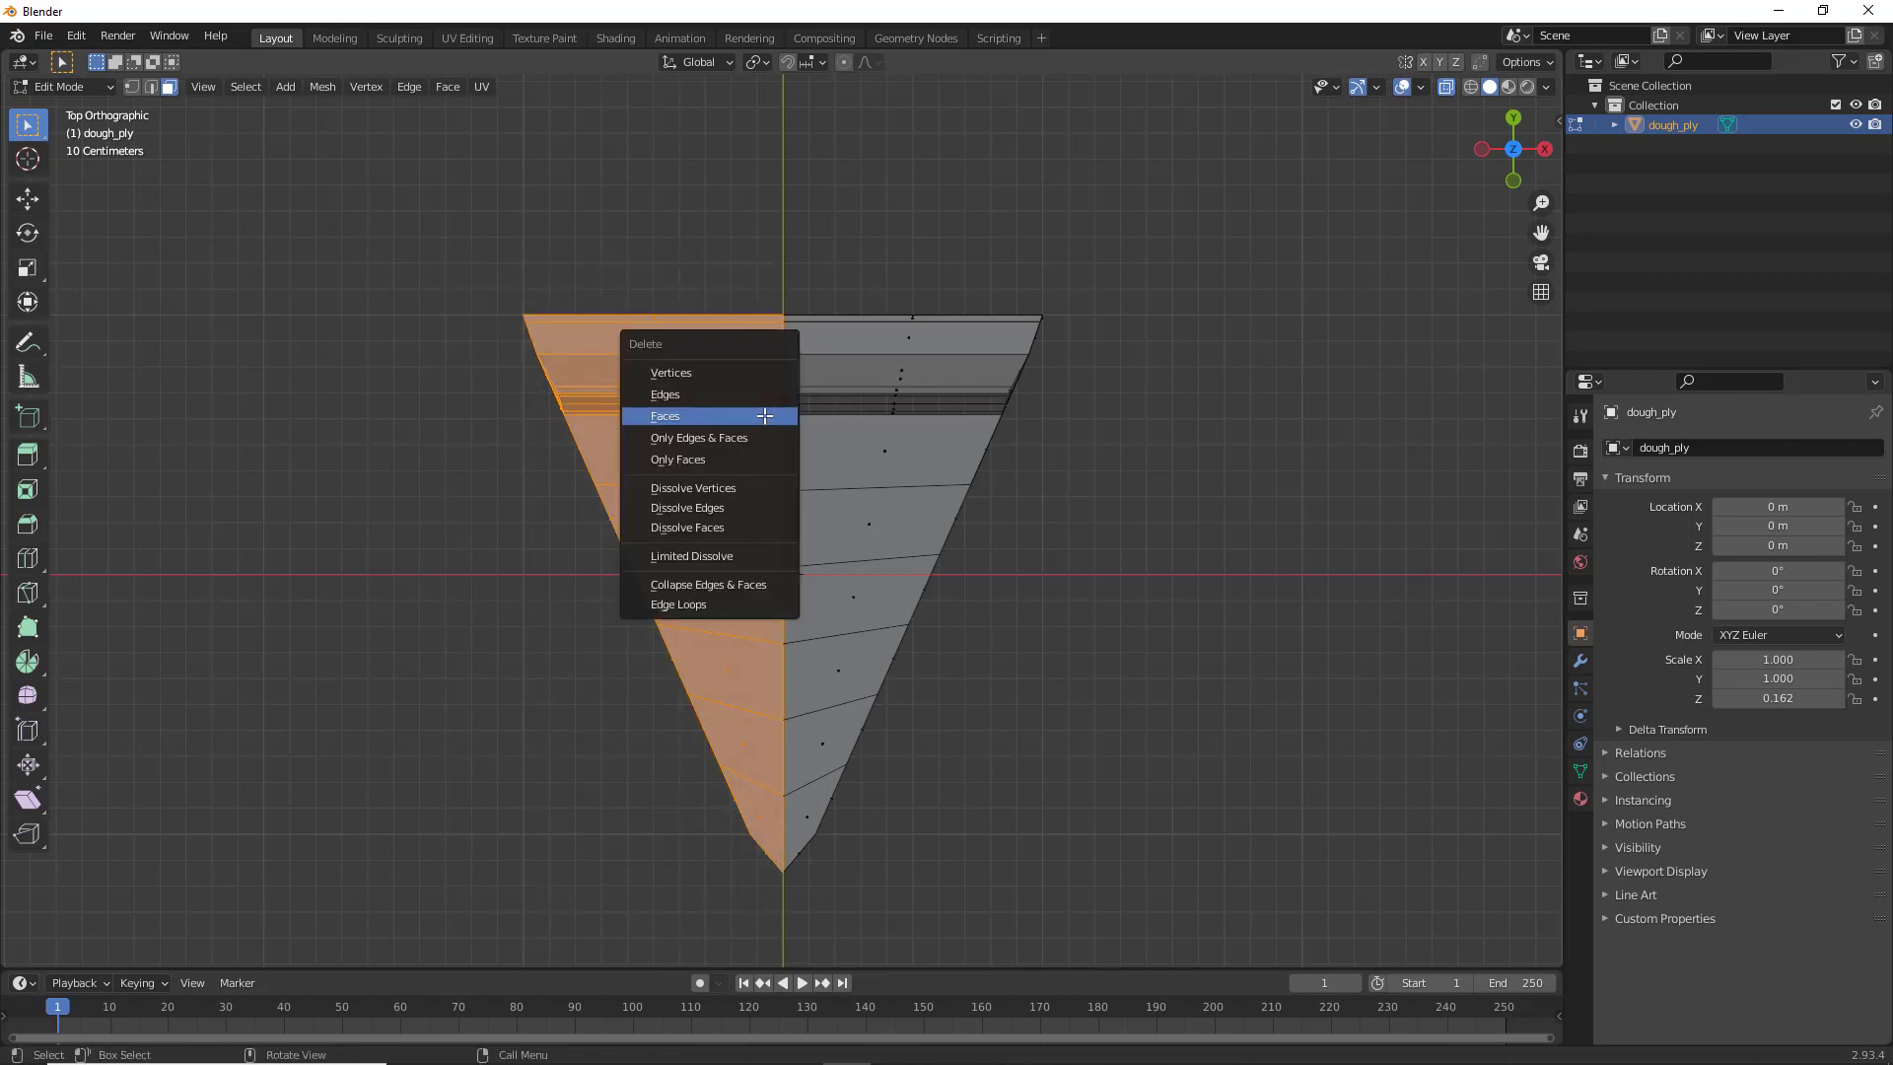
click(766, 417)
Turn off X-ray and add a loop cut on the flat dough just in front of the crust's foot, at a factor of about 0.758
middle_drag(654, 761, 1115, 494)
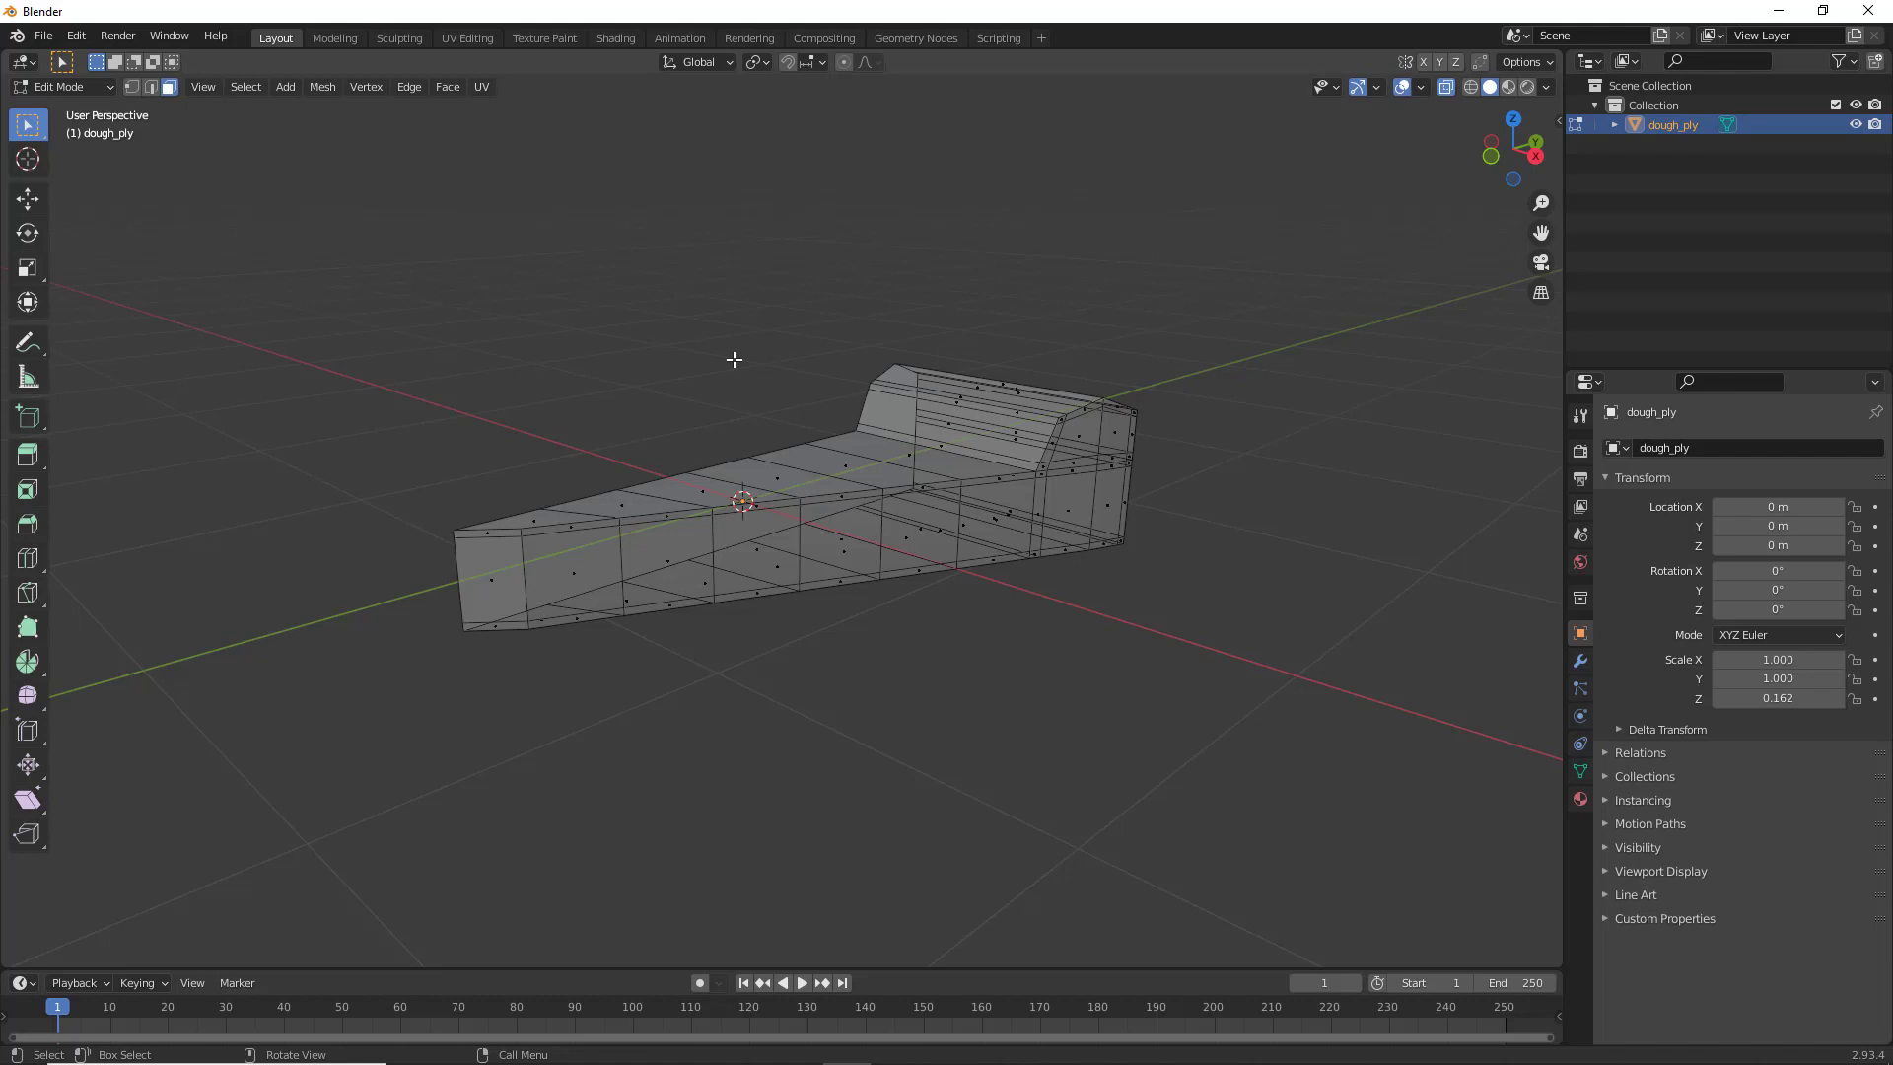
middle_drag(865, 459, 1198, 631)
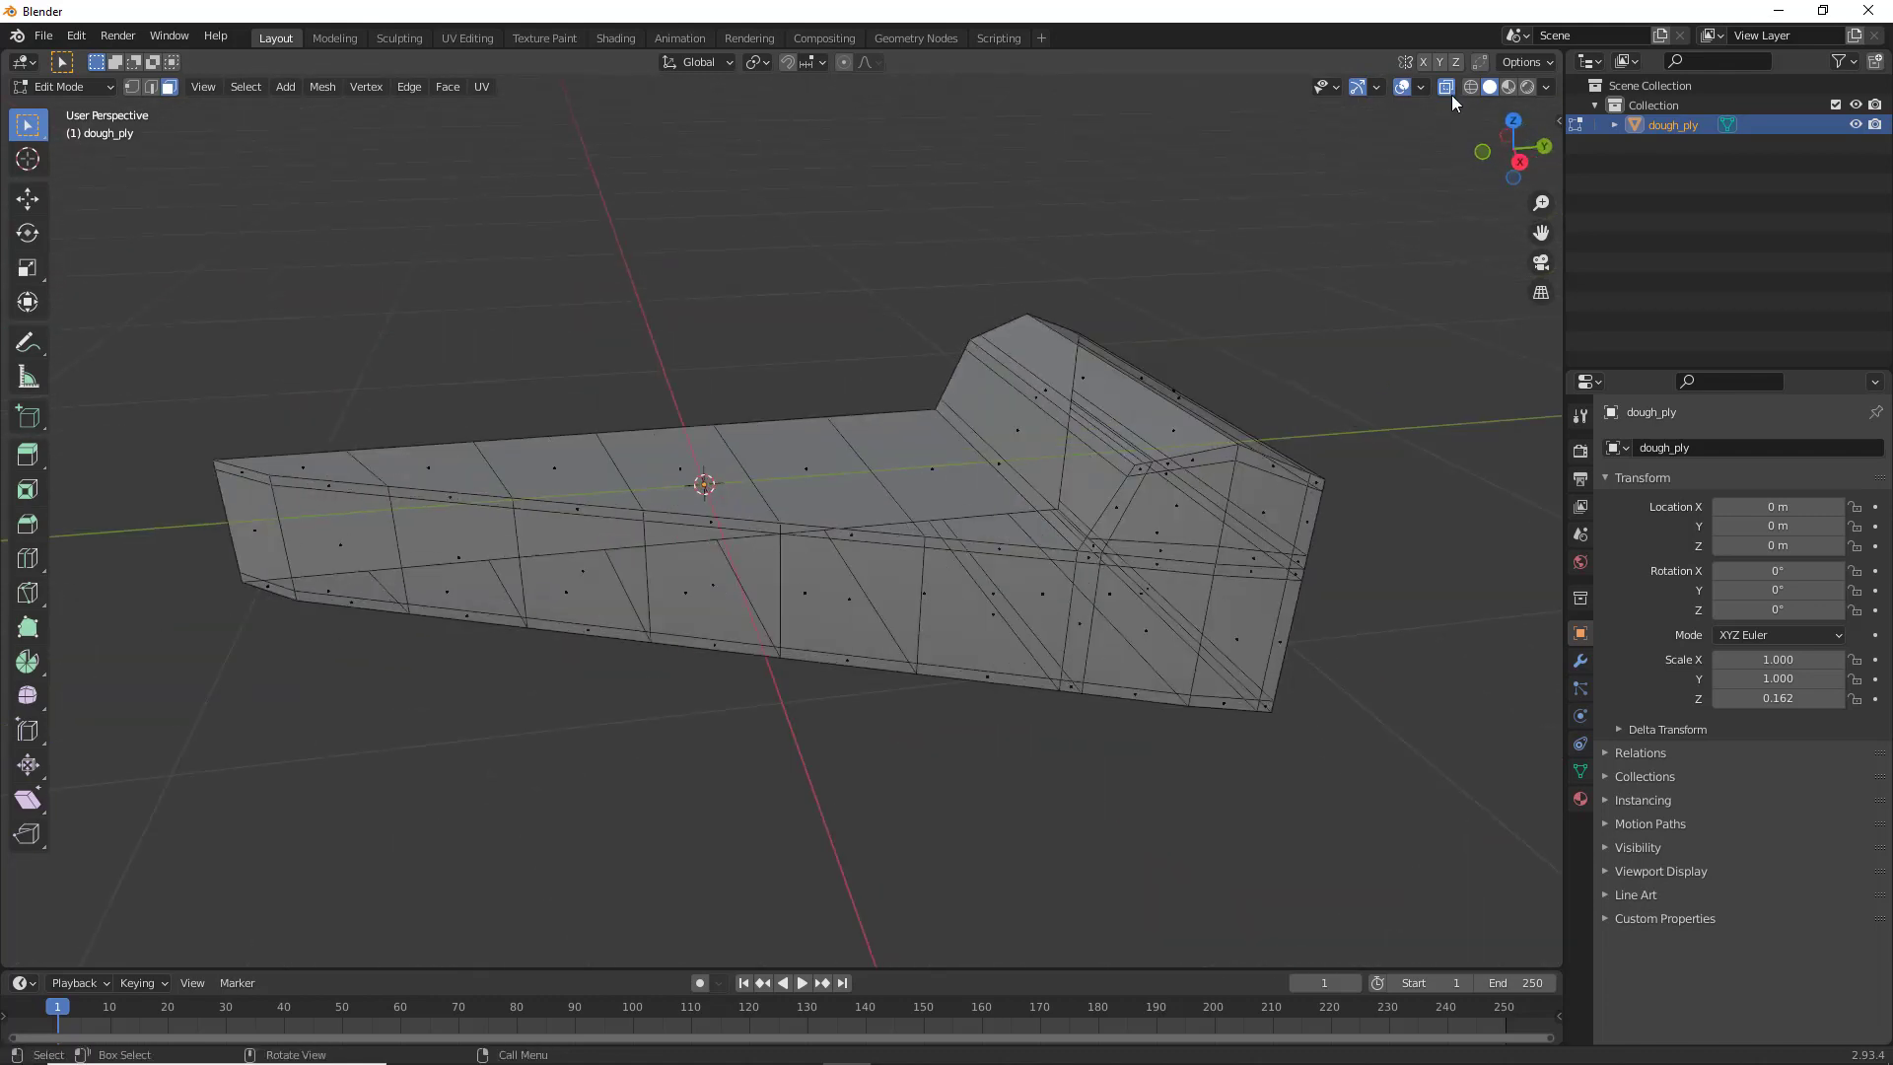
click(1446, 86)
middle_drag(1148, 559, 1201, 561)
mouse_move(966, 576)
middle_down()
mouse_move(950, 588)
mouse_move(963, 642)
mouse_move(958, 548)
mouse_move(950, 582)
middle_up()
scroll(1008, 602, up, 1)
scroll(966, 641, up, 1)
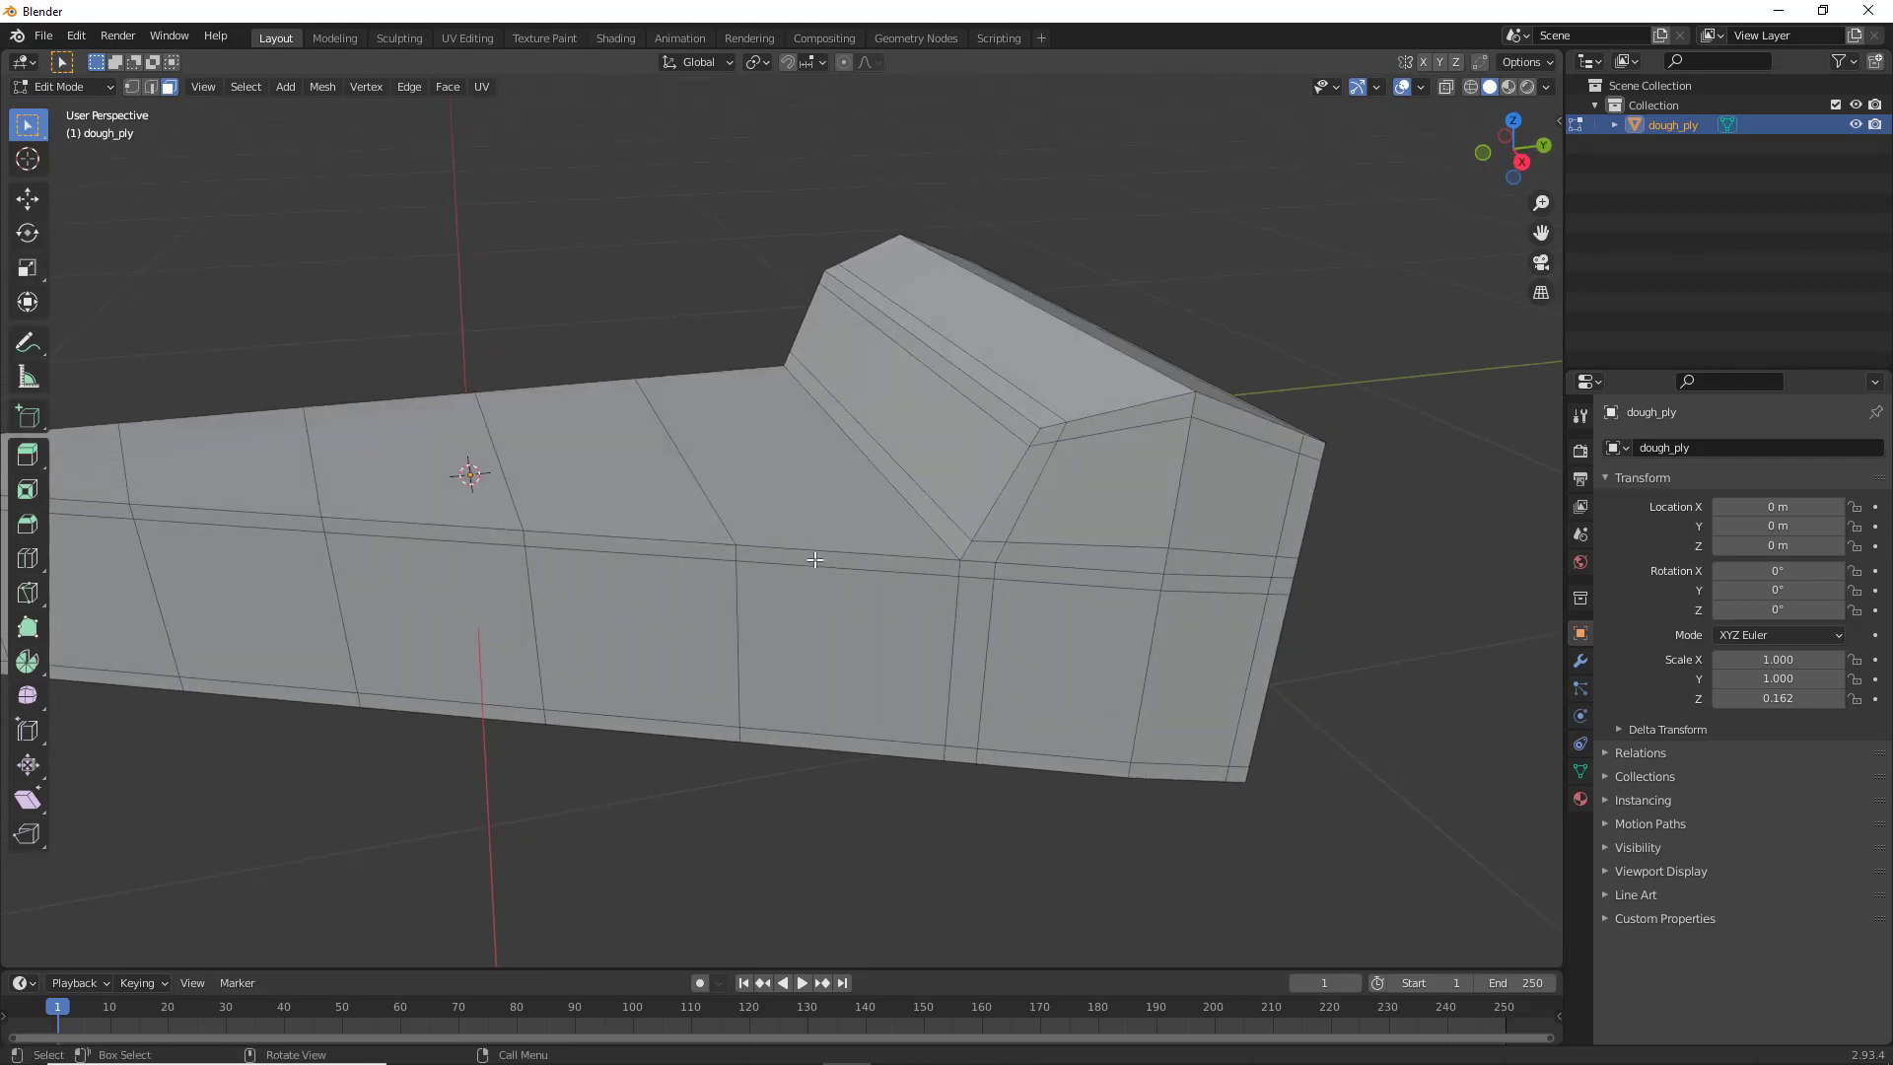
key(ctrl+r)
key(g)
key(g)
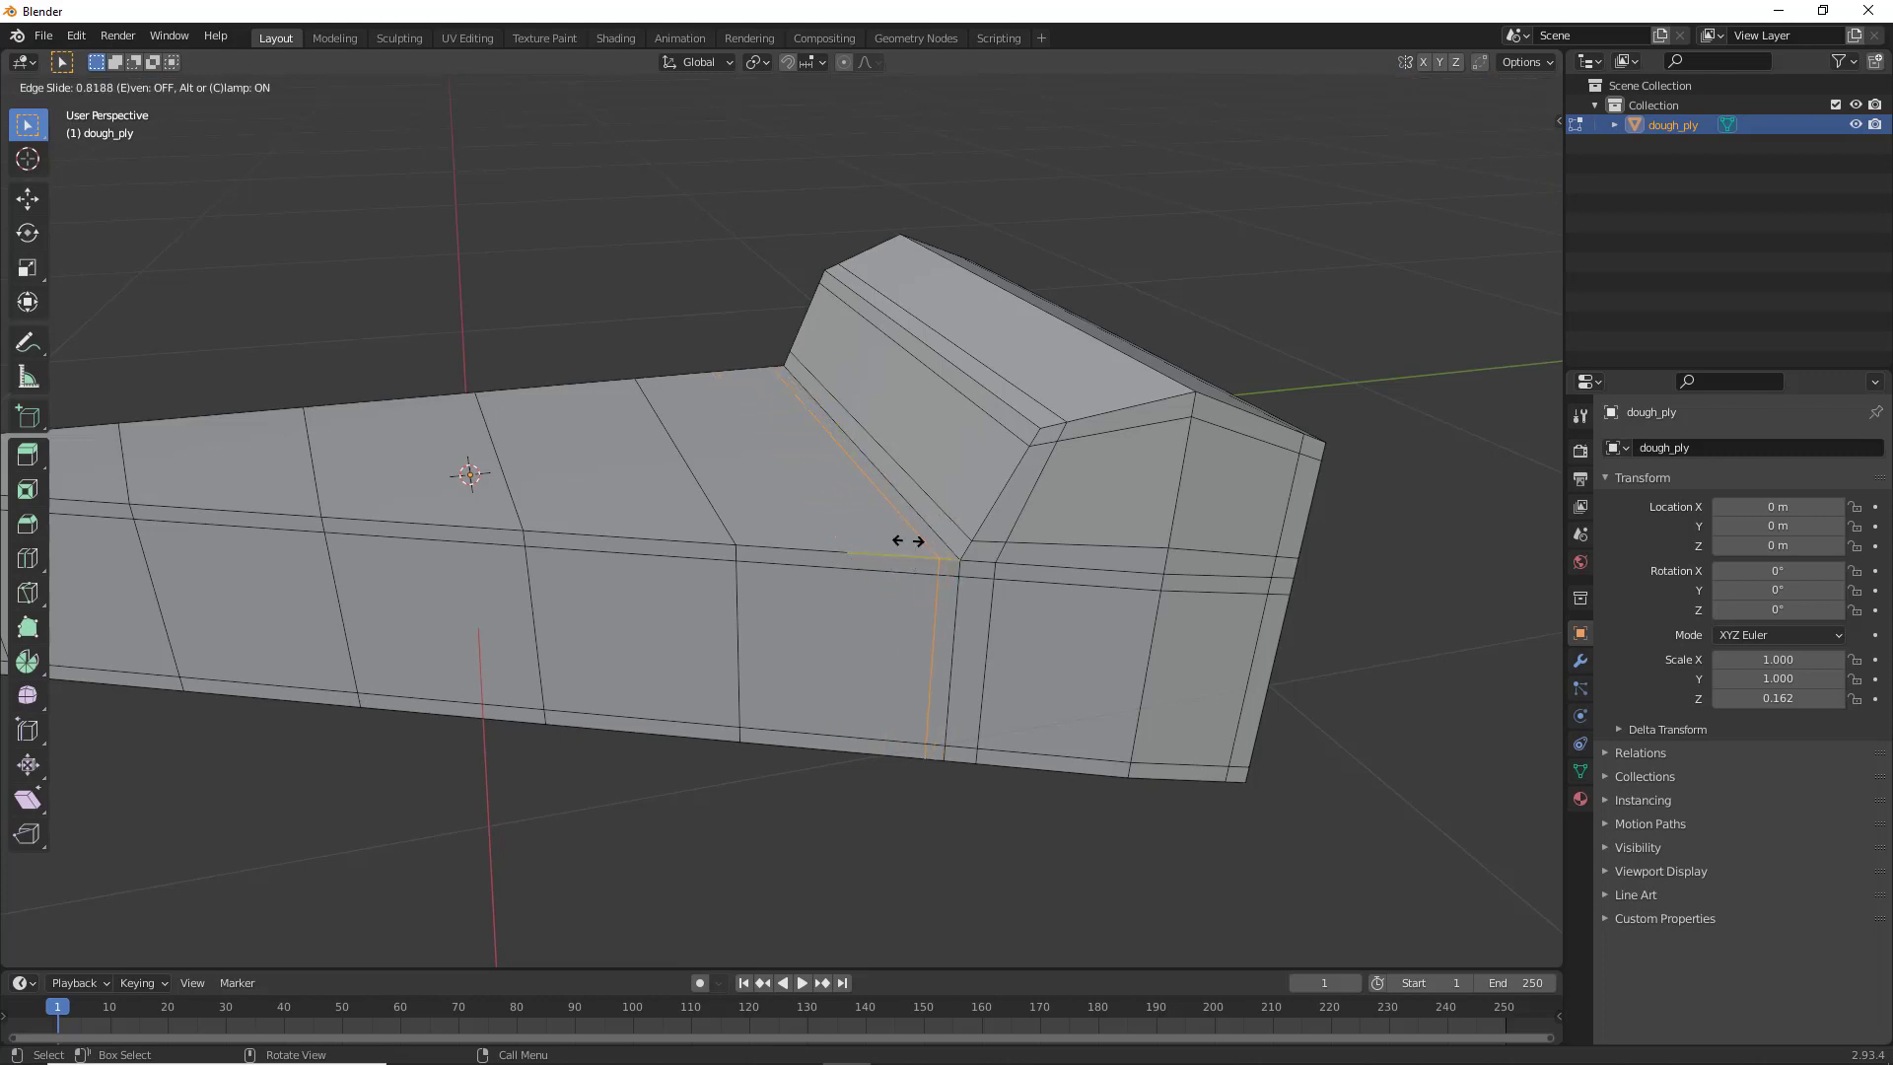
click(910, 538)
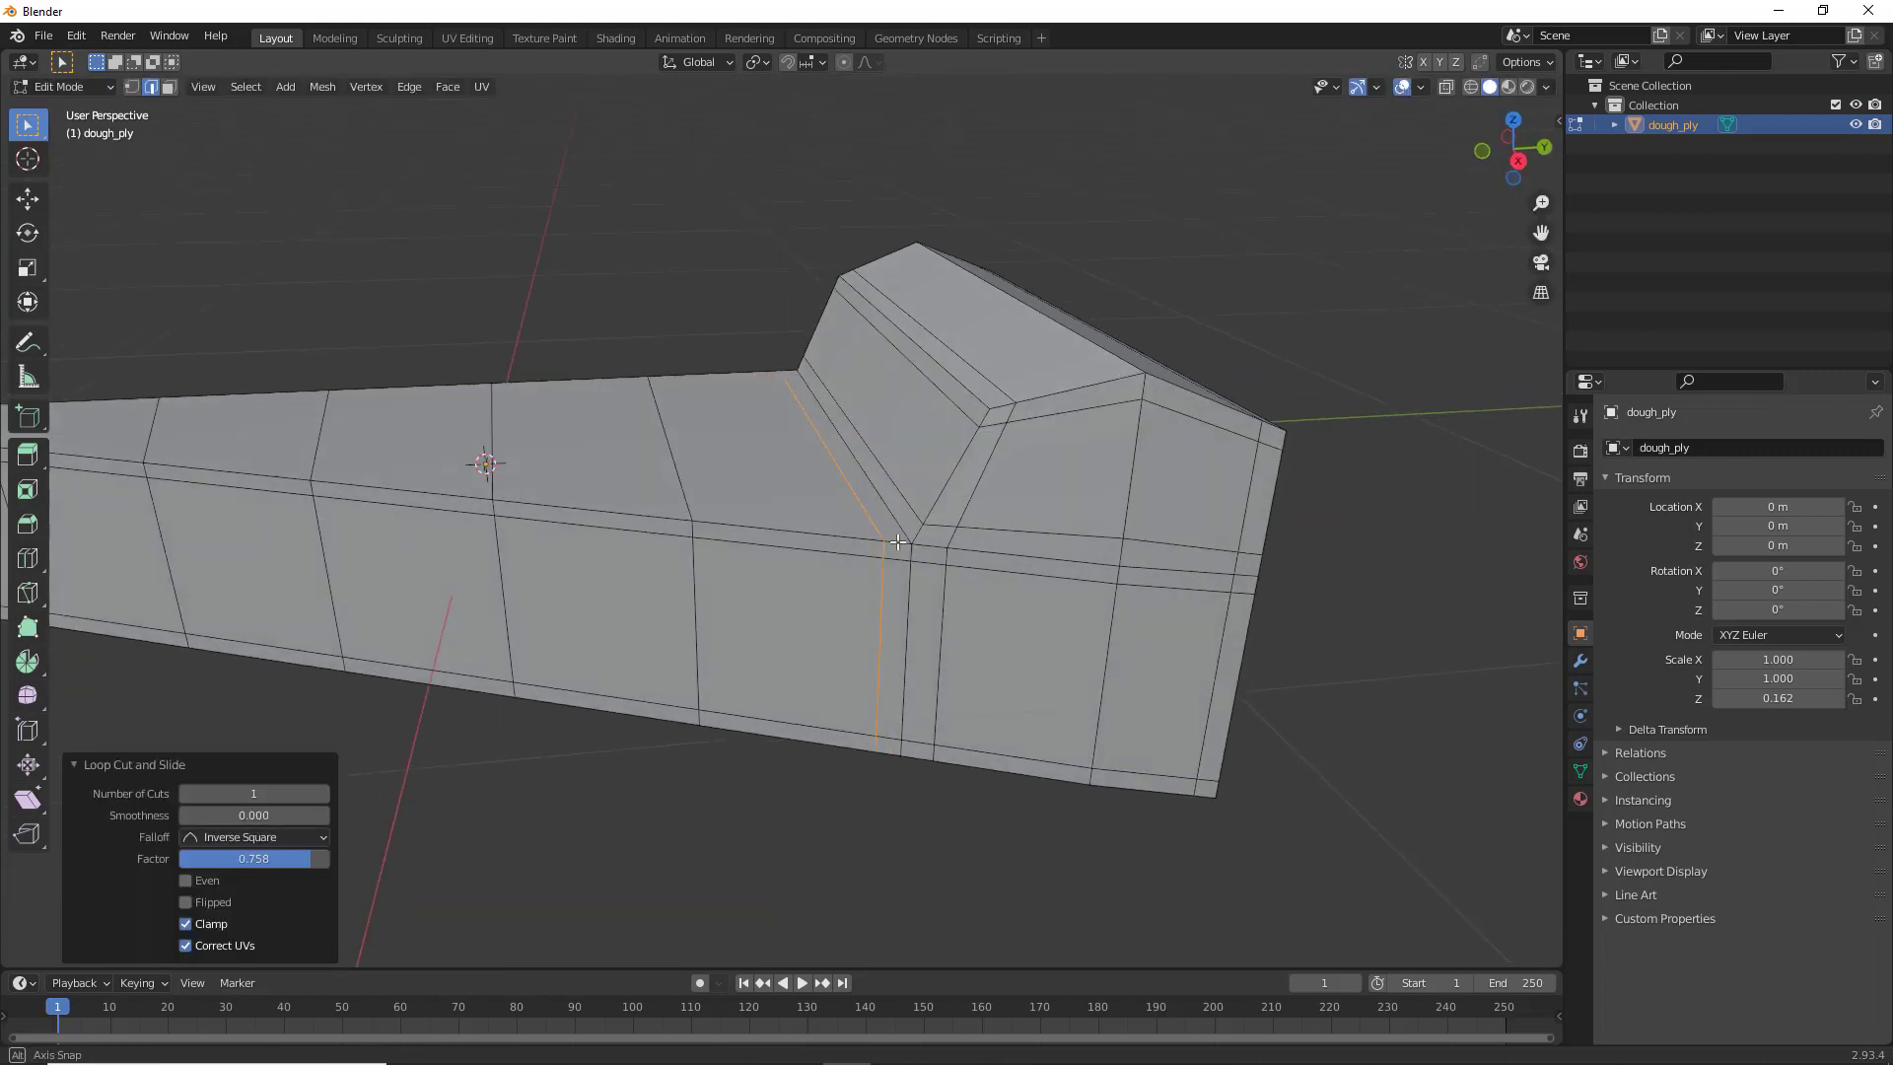
Knife-cut a diagonal edge across the small face at the crust's upper front corner on the slice's side
mouse_move(938, 527)
middle_down()
mouse_move(954, 535)
mouse_move(932, 544)
mouse_move(944, 558)
middle_up()
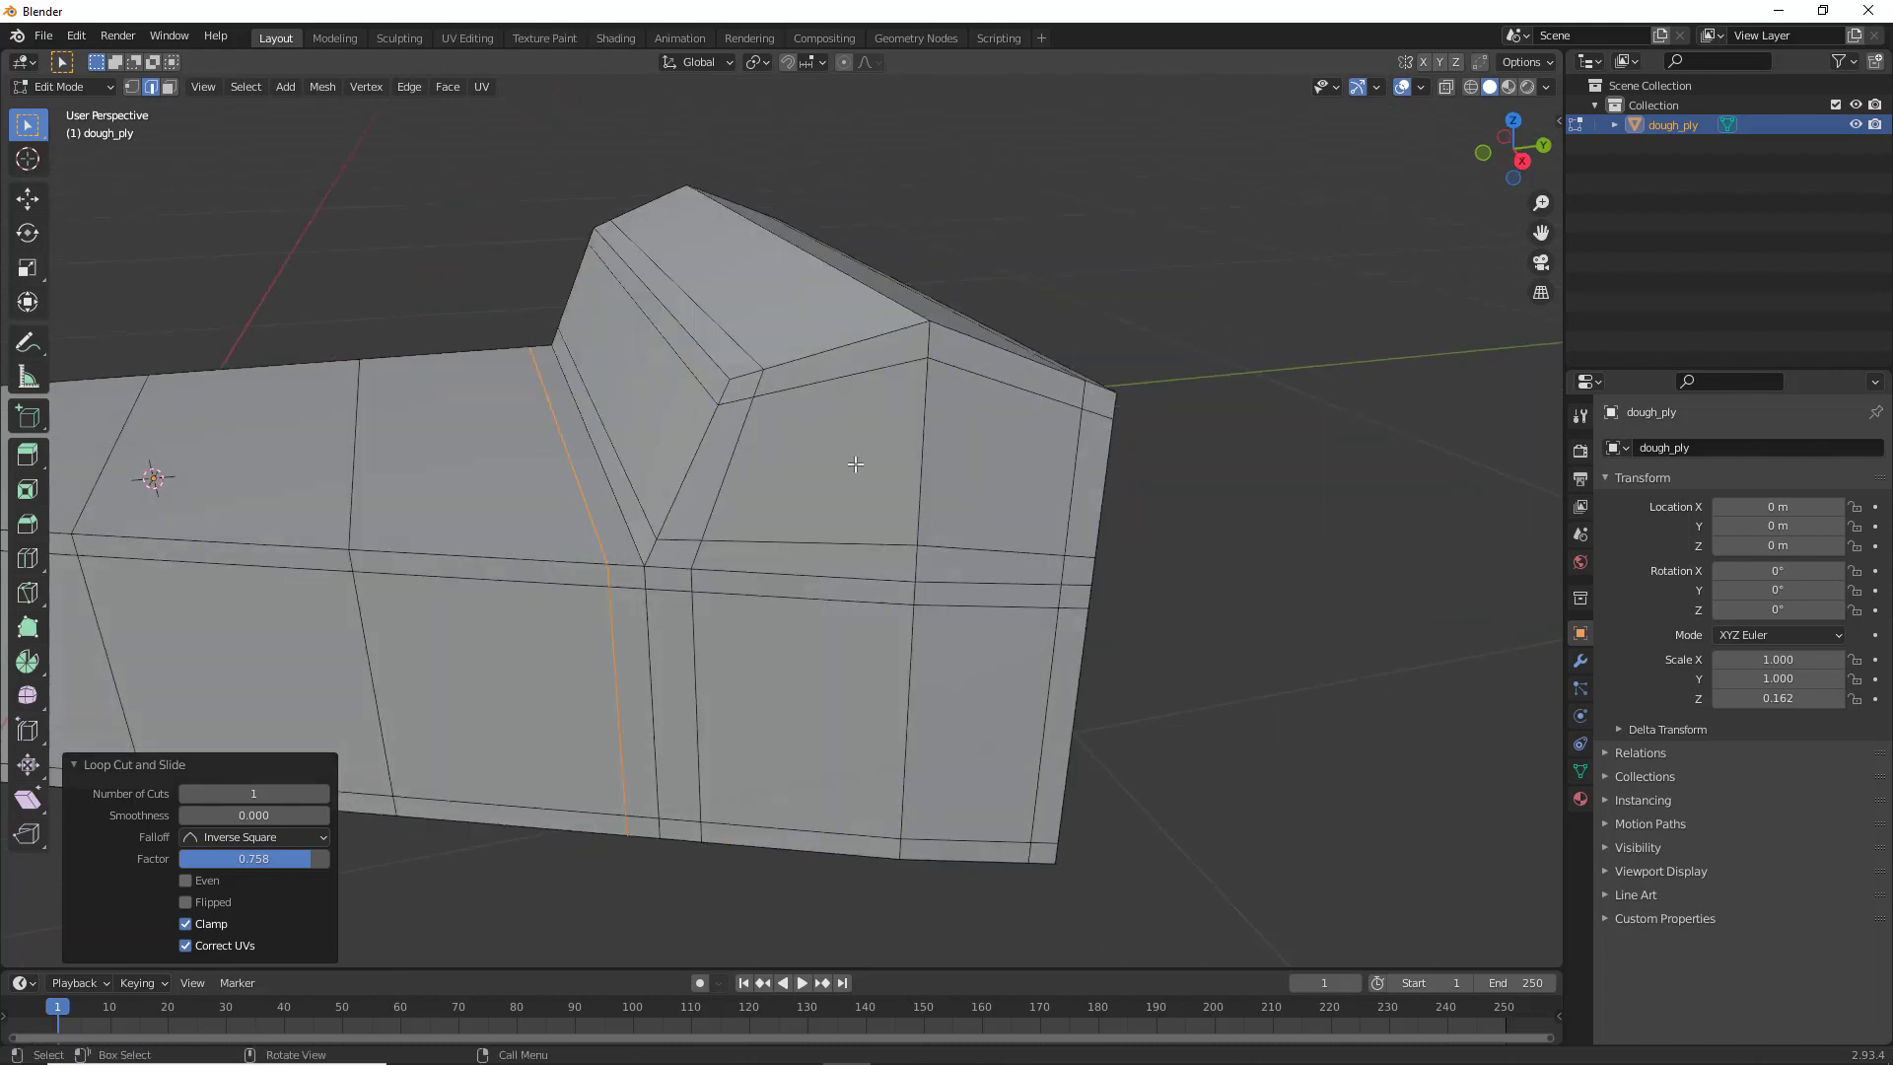
click(28, 592)
click(730, 380)
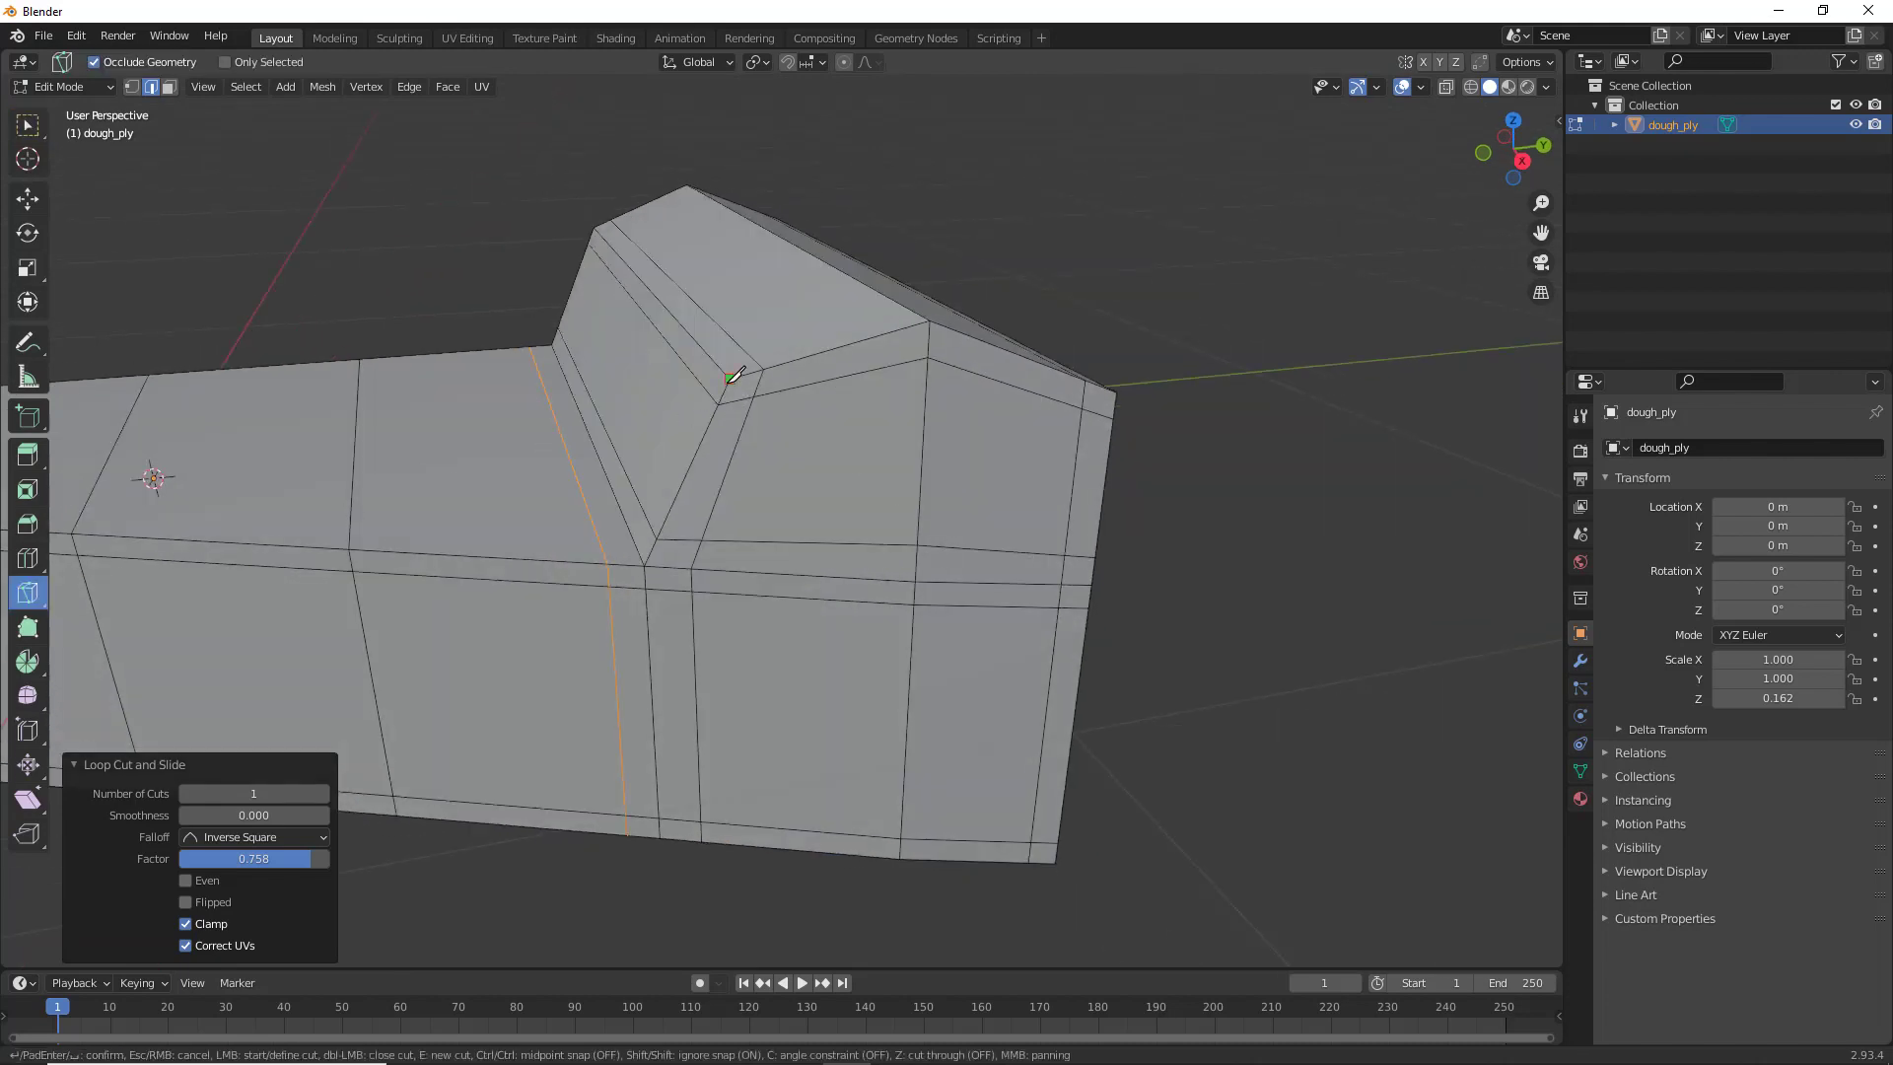
click(755, 396)
key(Return)
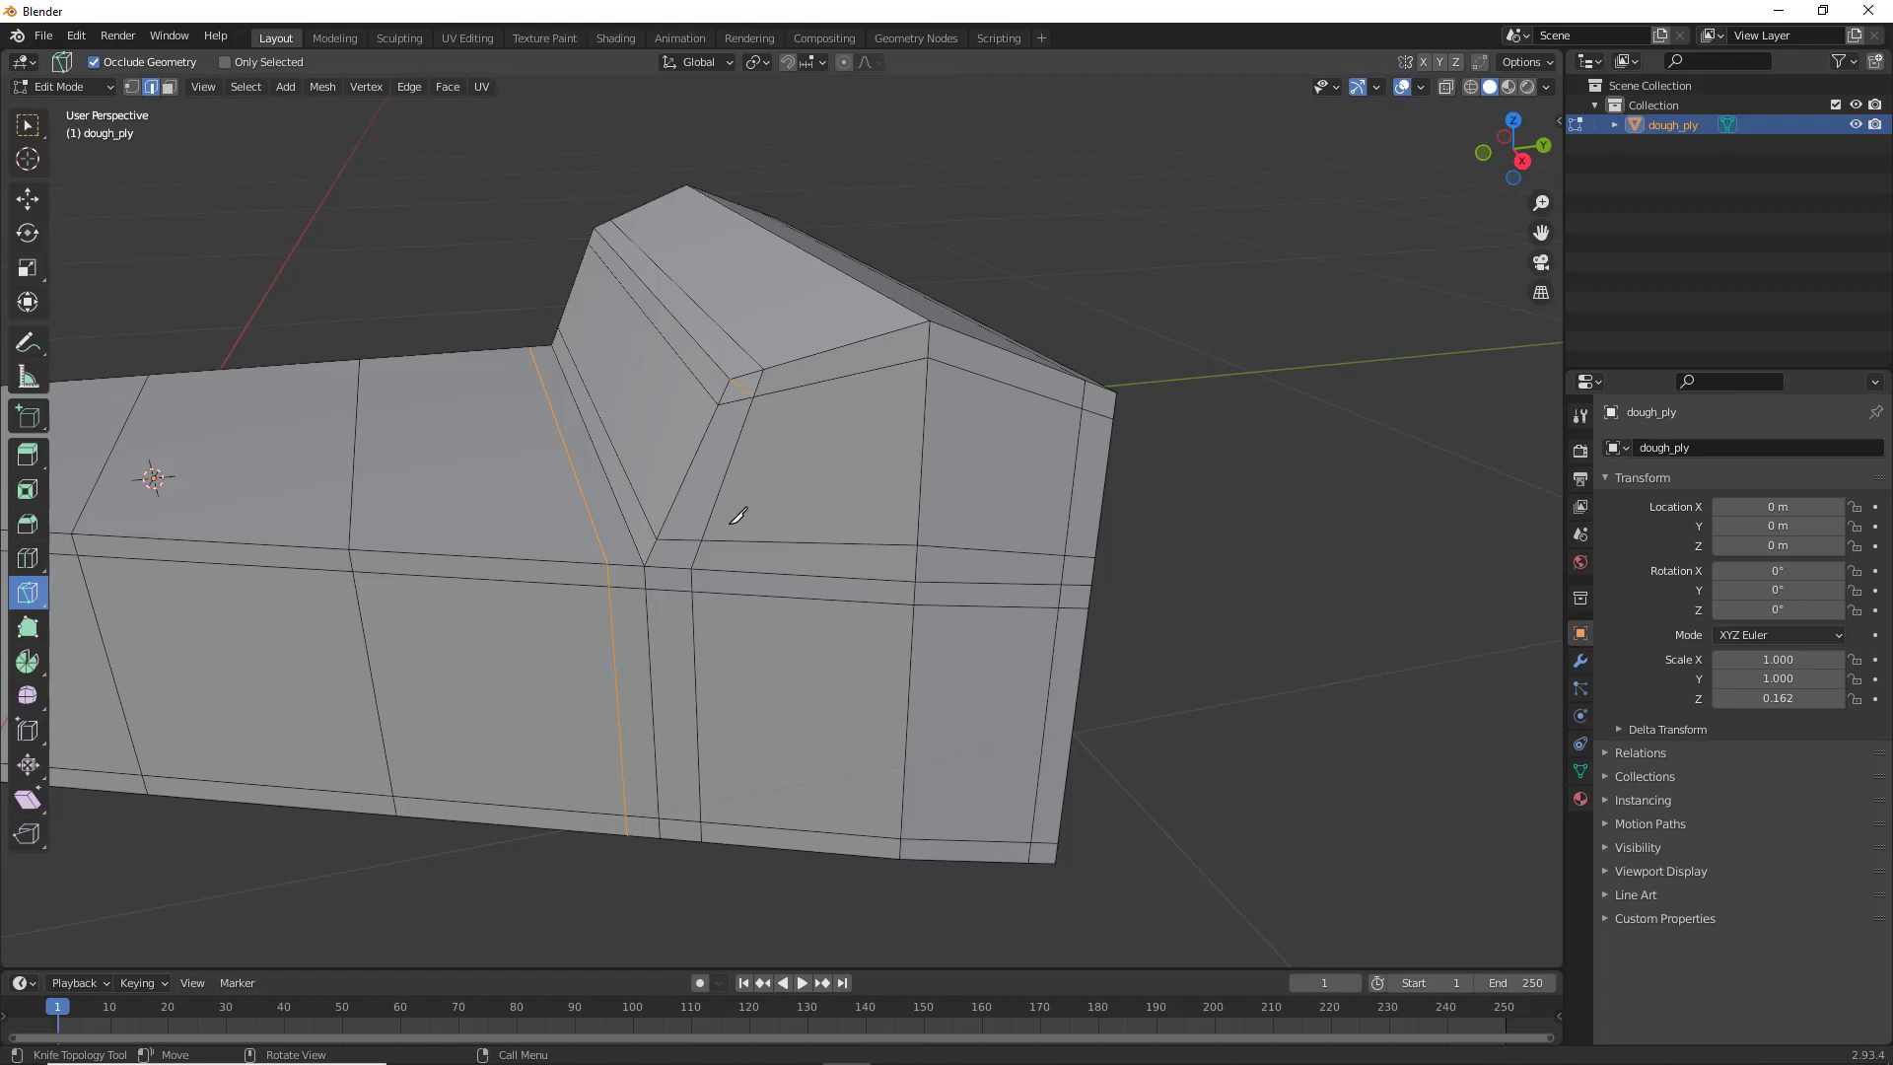
Knife-cut diagonal edges across the small side faces at the crust's foot and at its upper back corner
click(646, 565)
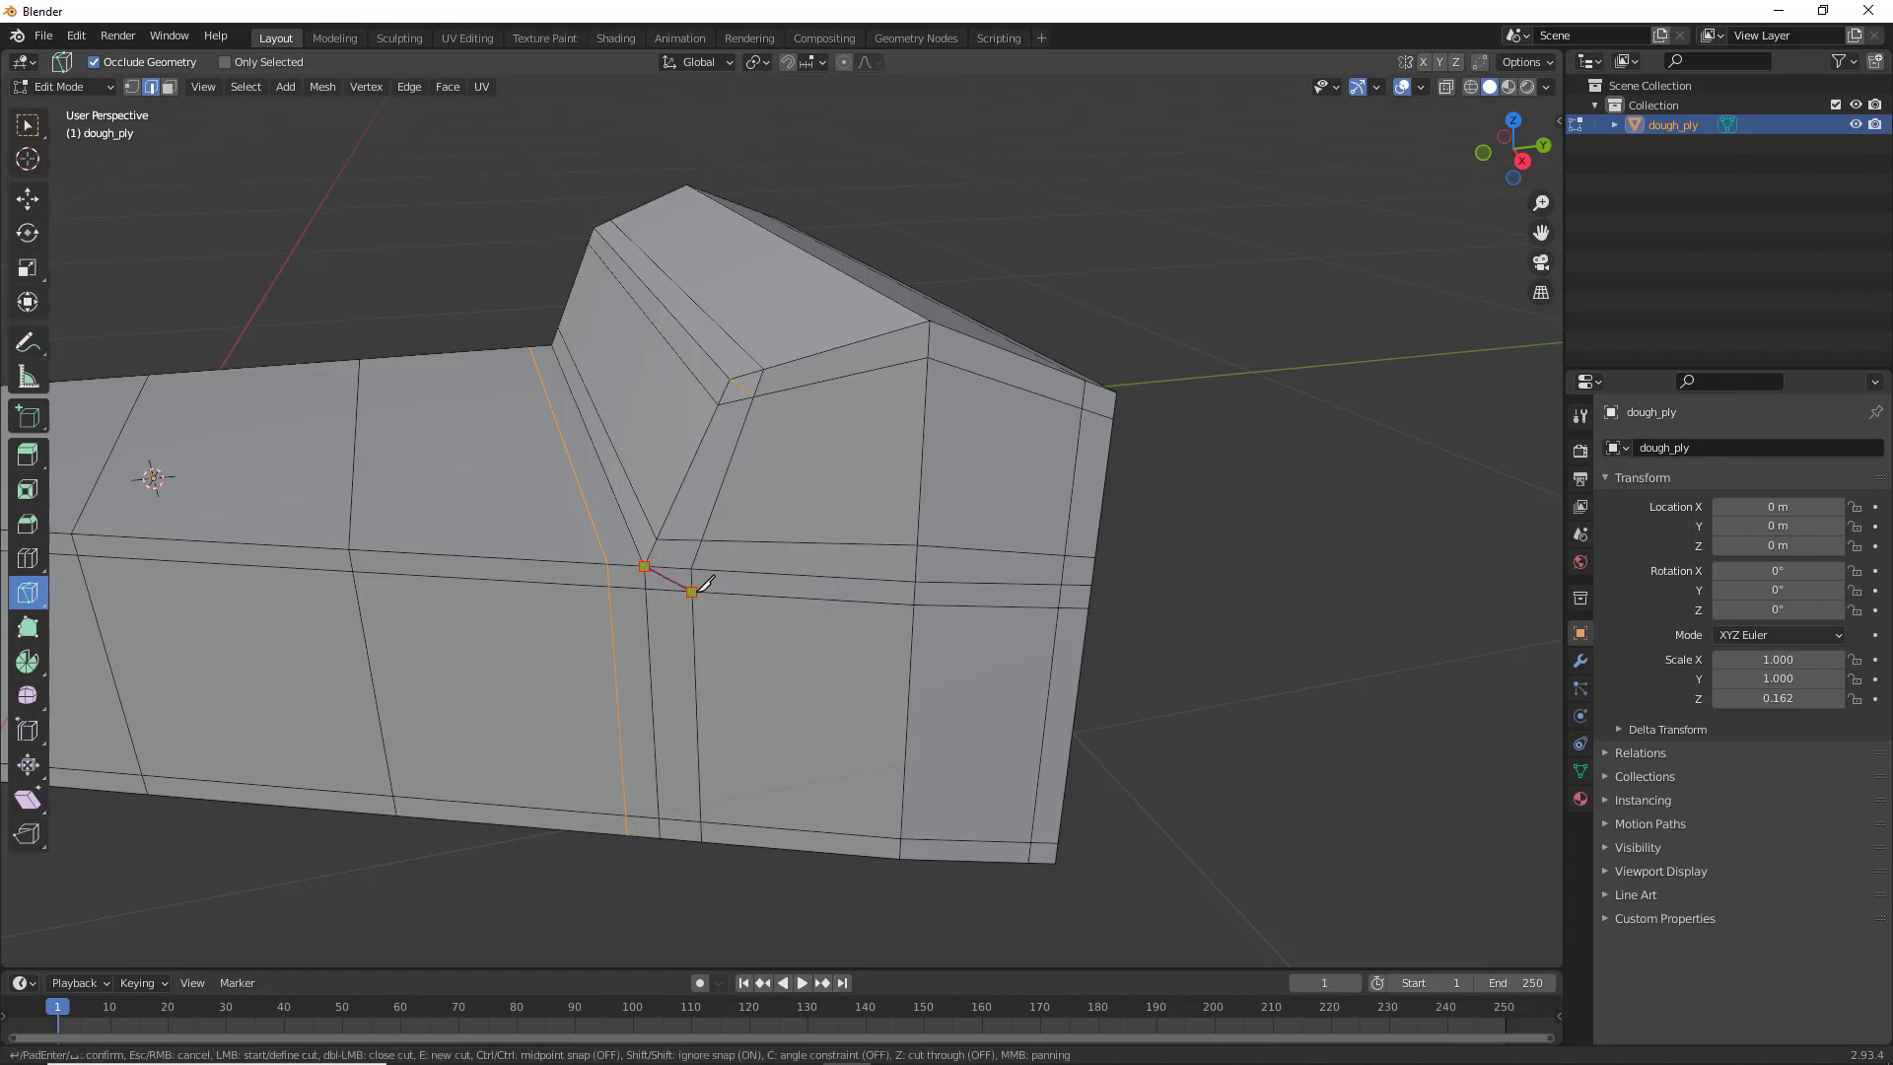
key(Return)
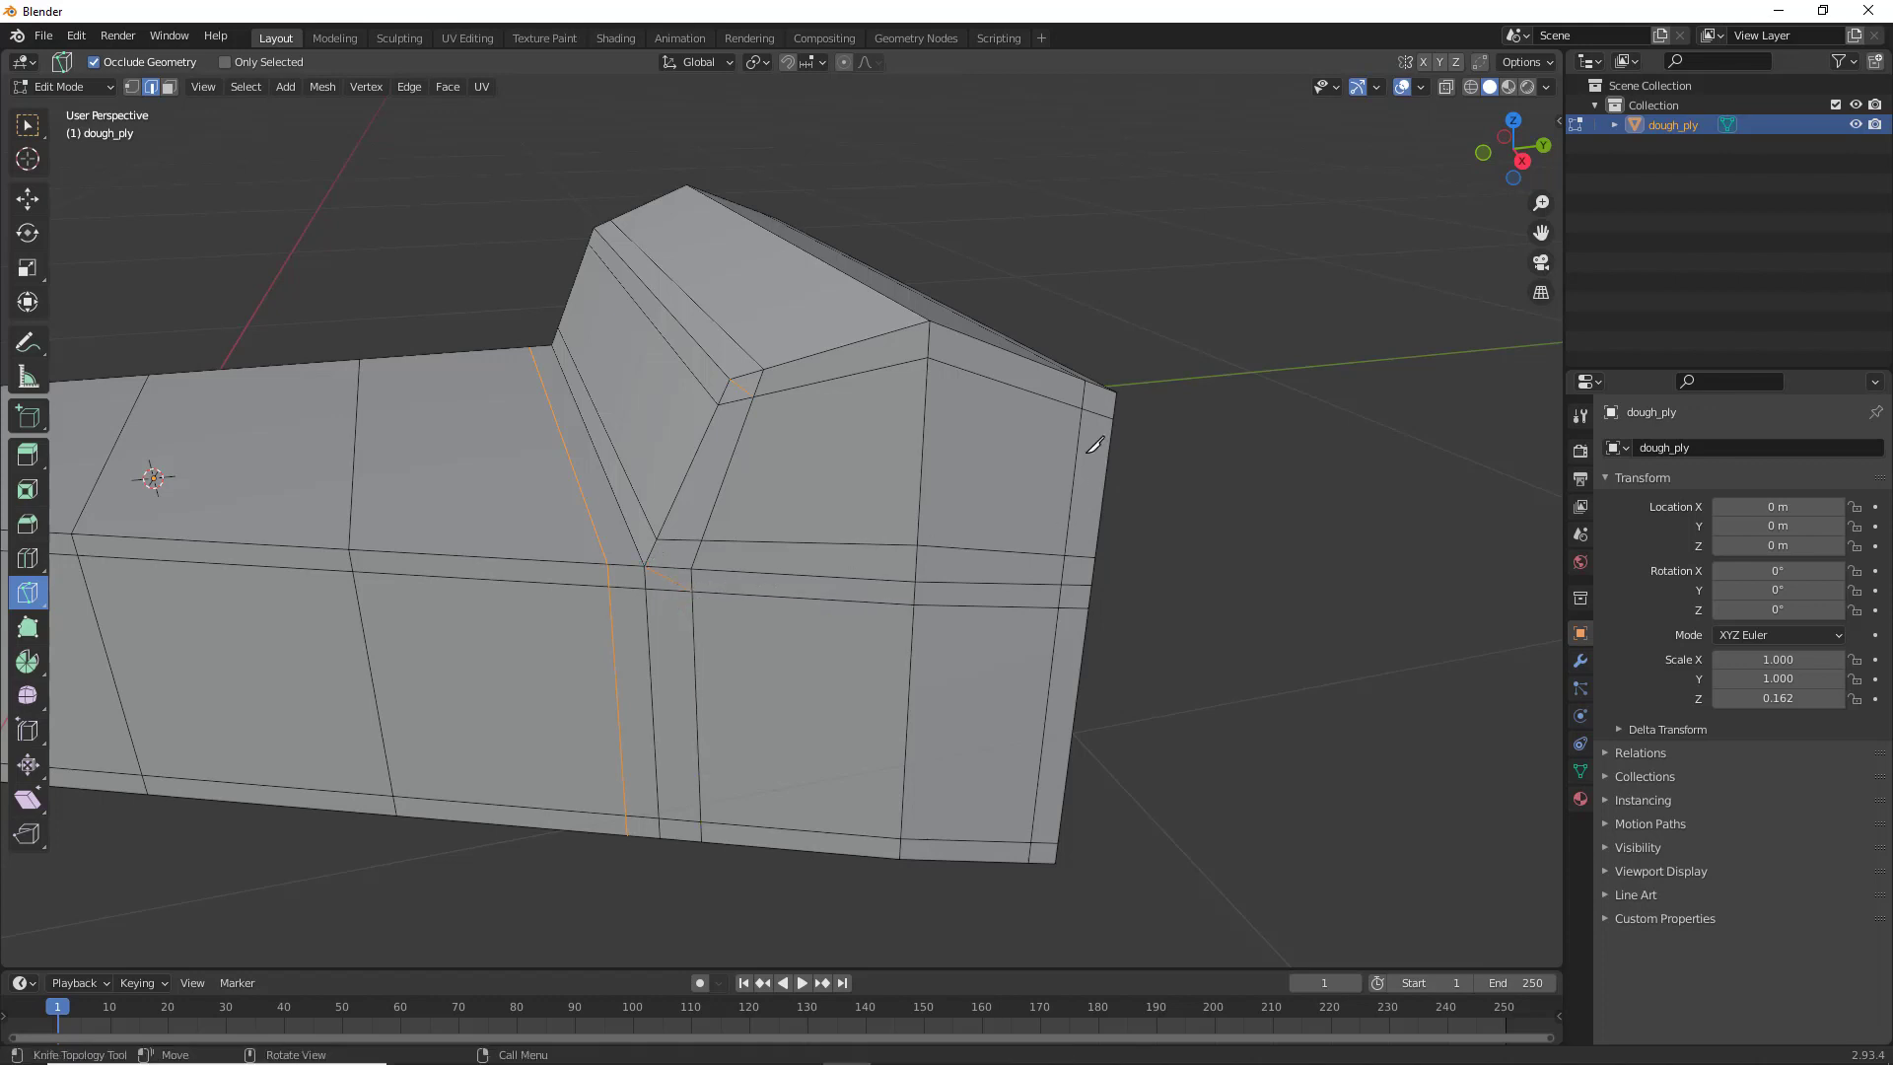
click(1092, 402)
click(1116, 391)
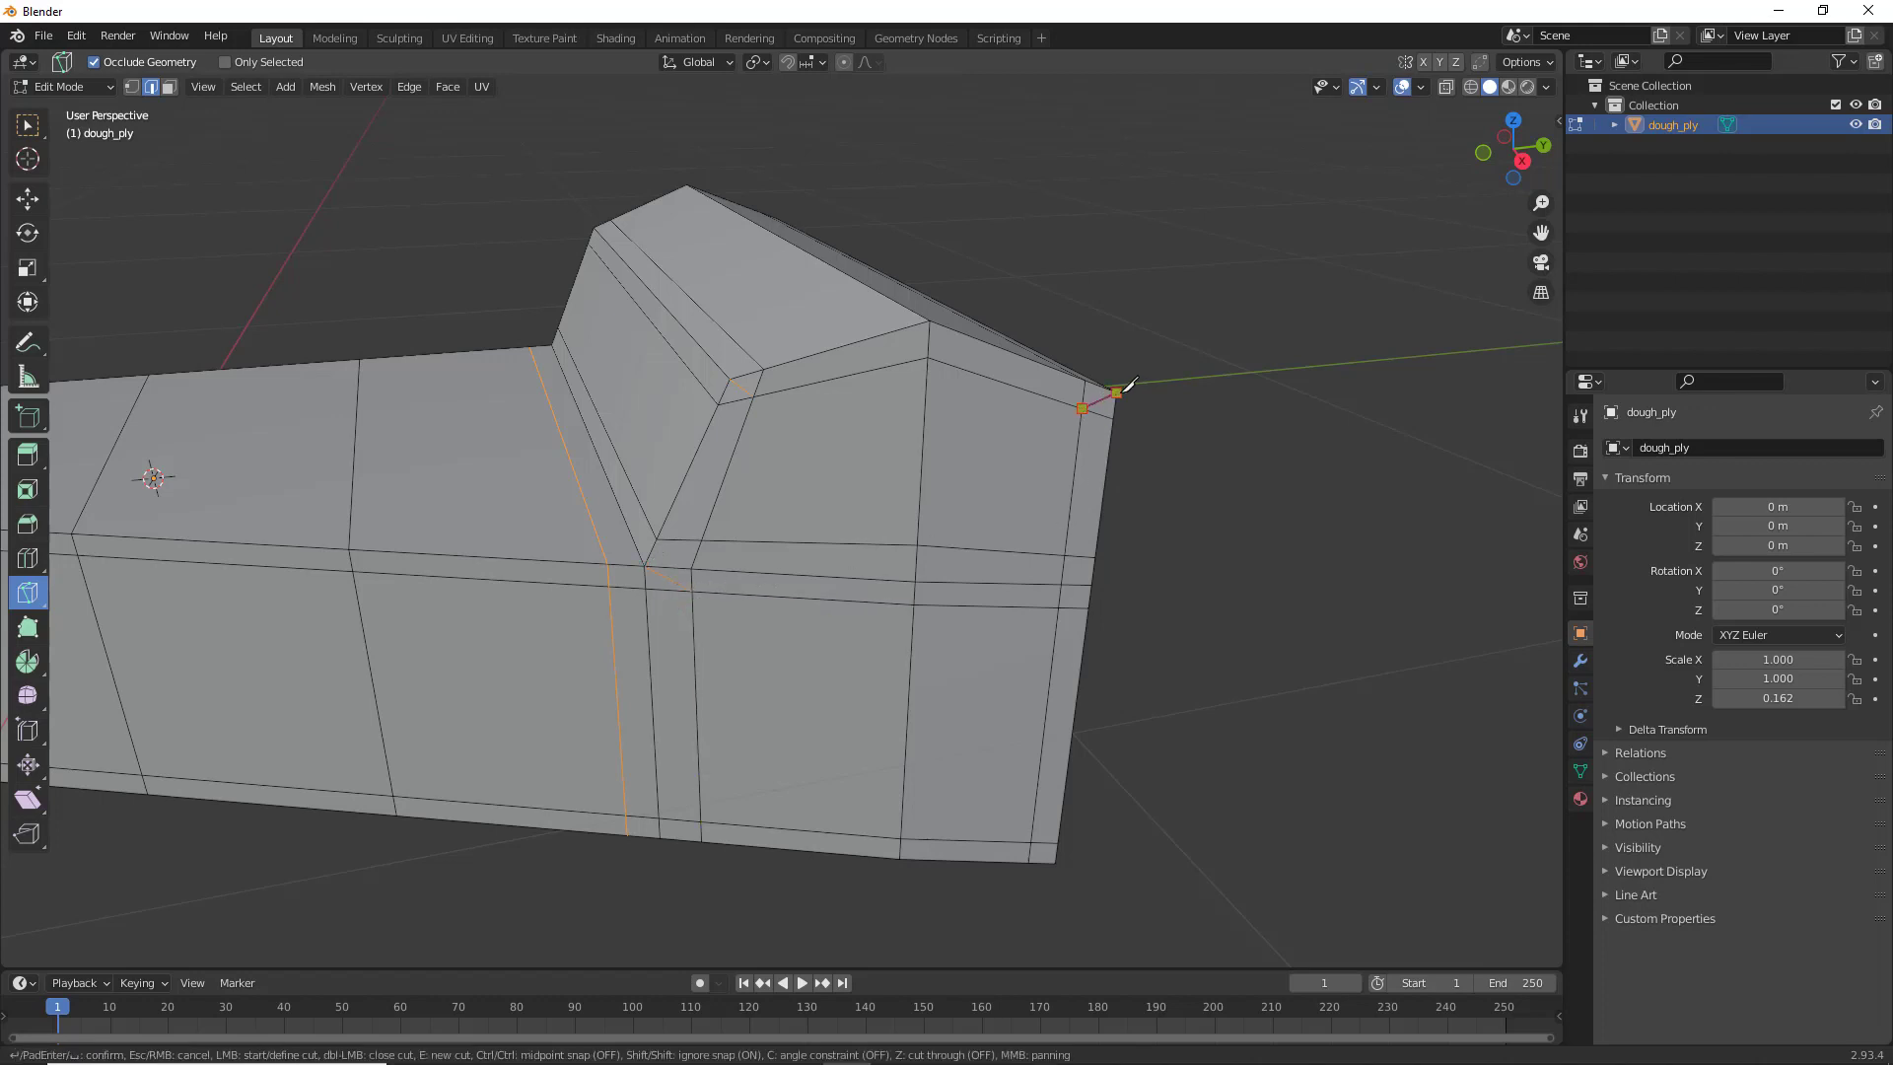
key(Return)
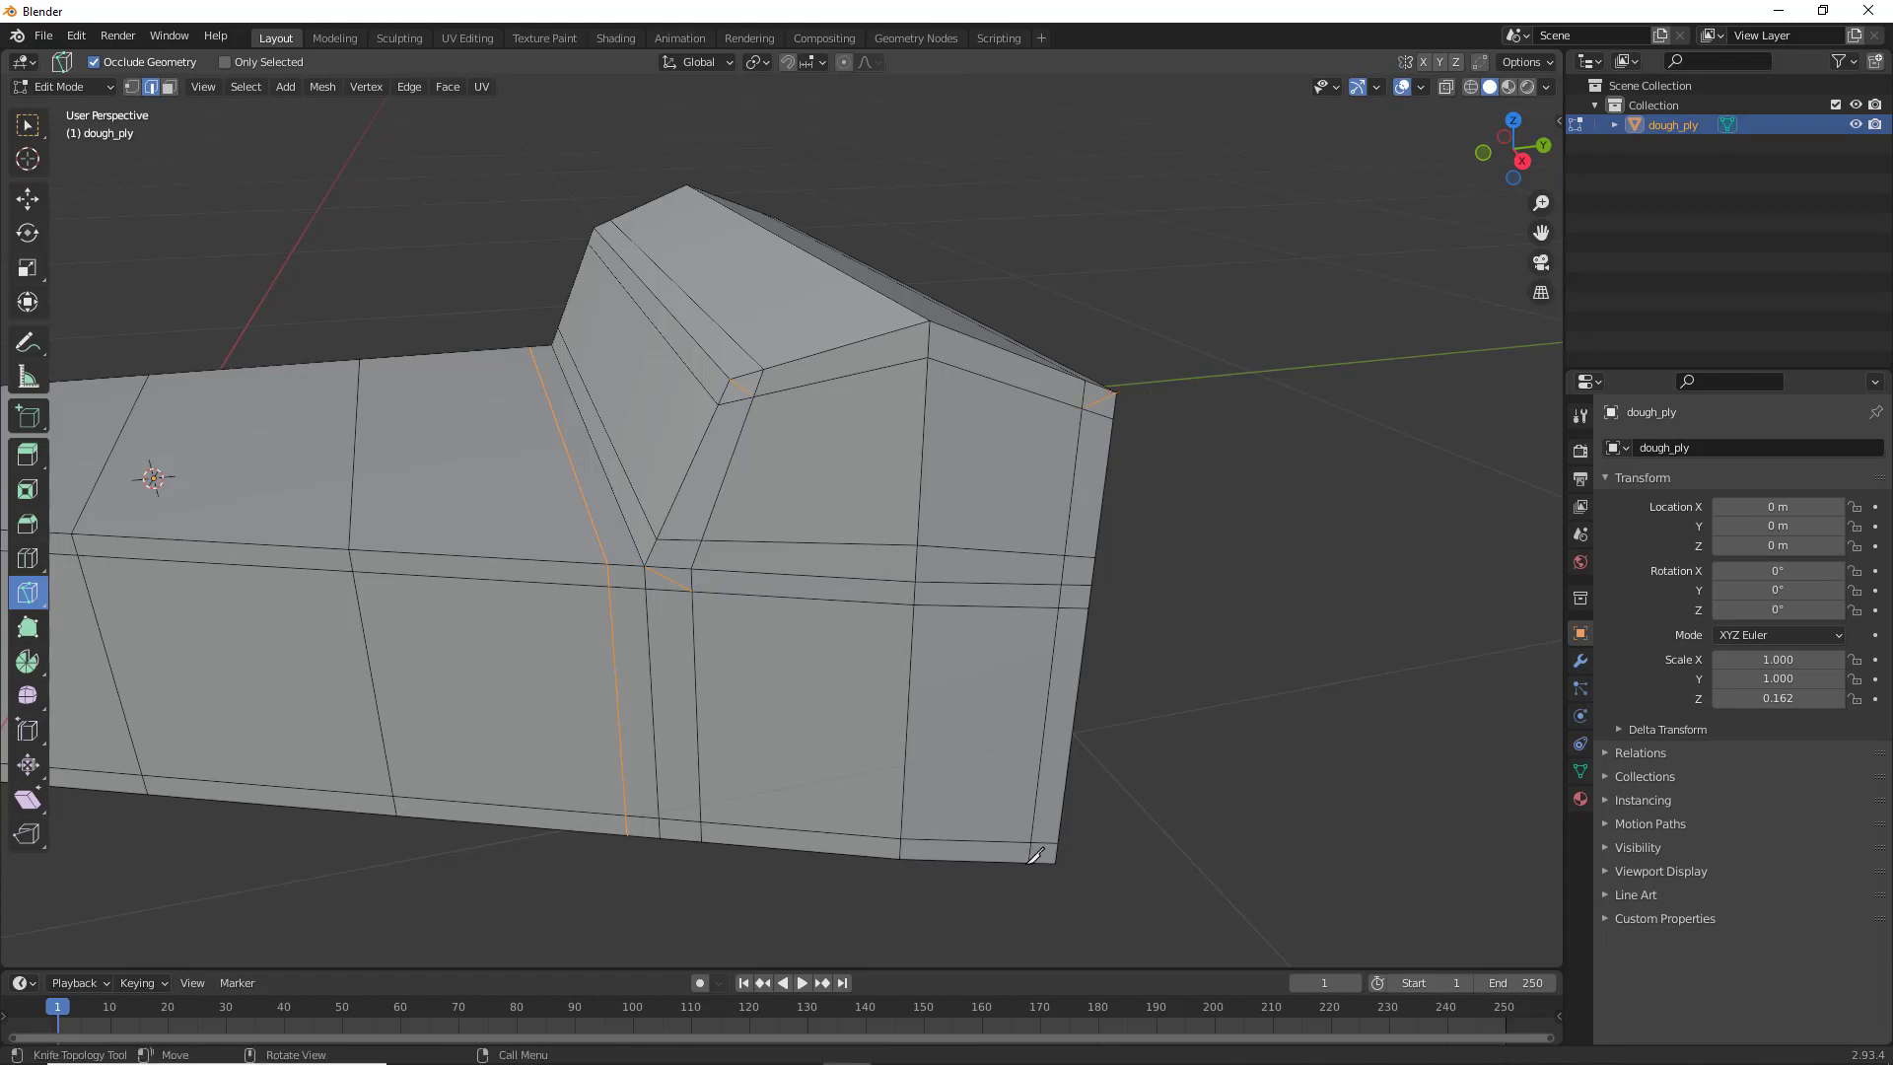
Dissolve the short surplus edge in front of the diagonal at the crust's upper front corner, using the Move tool for selection
middle_drag(760, 507, 49, 380)
click(30, 200)
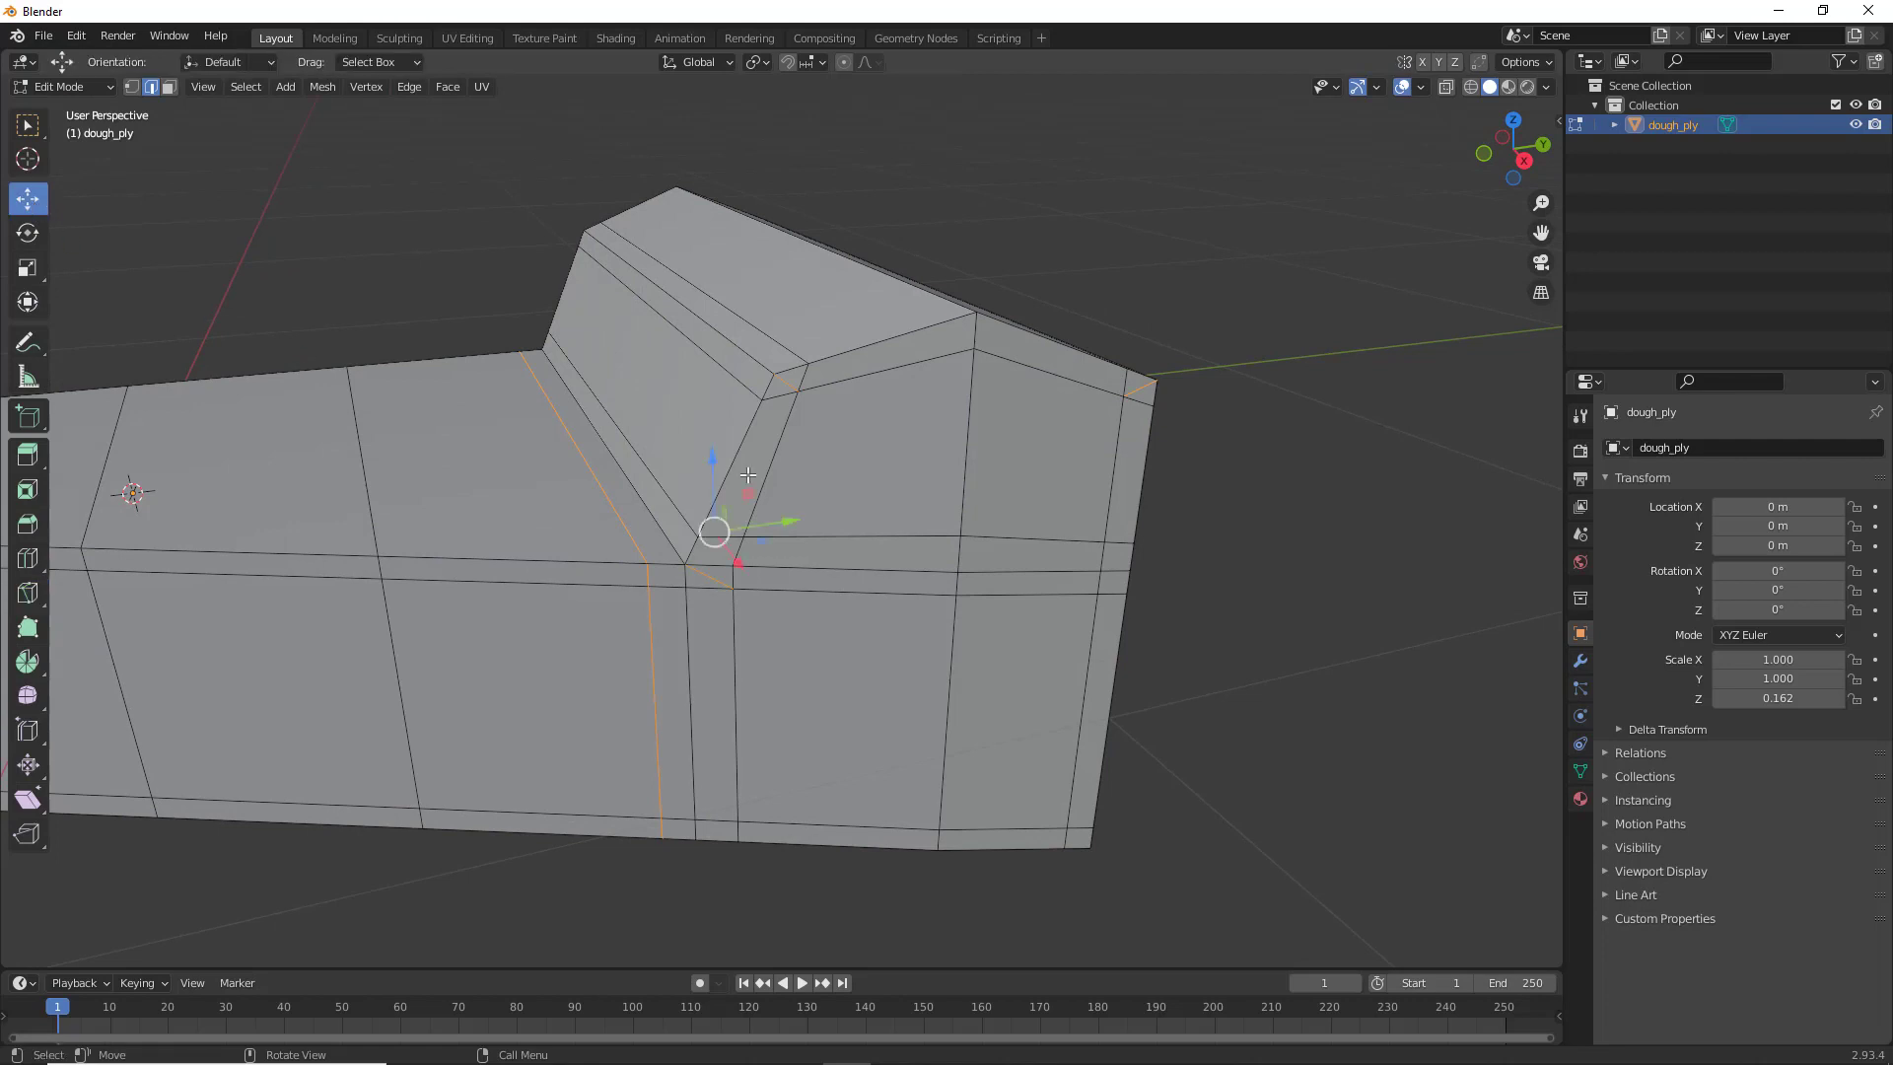
click(779, 394)
key(x)
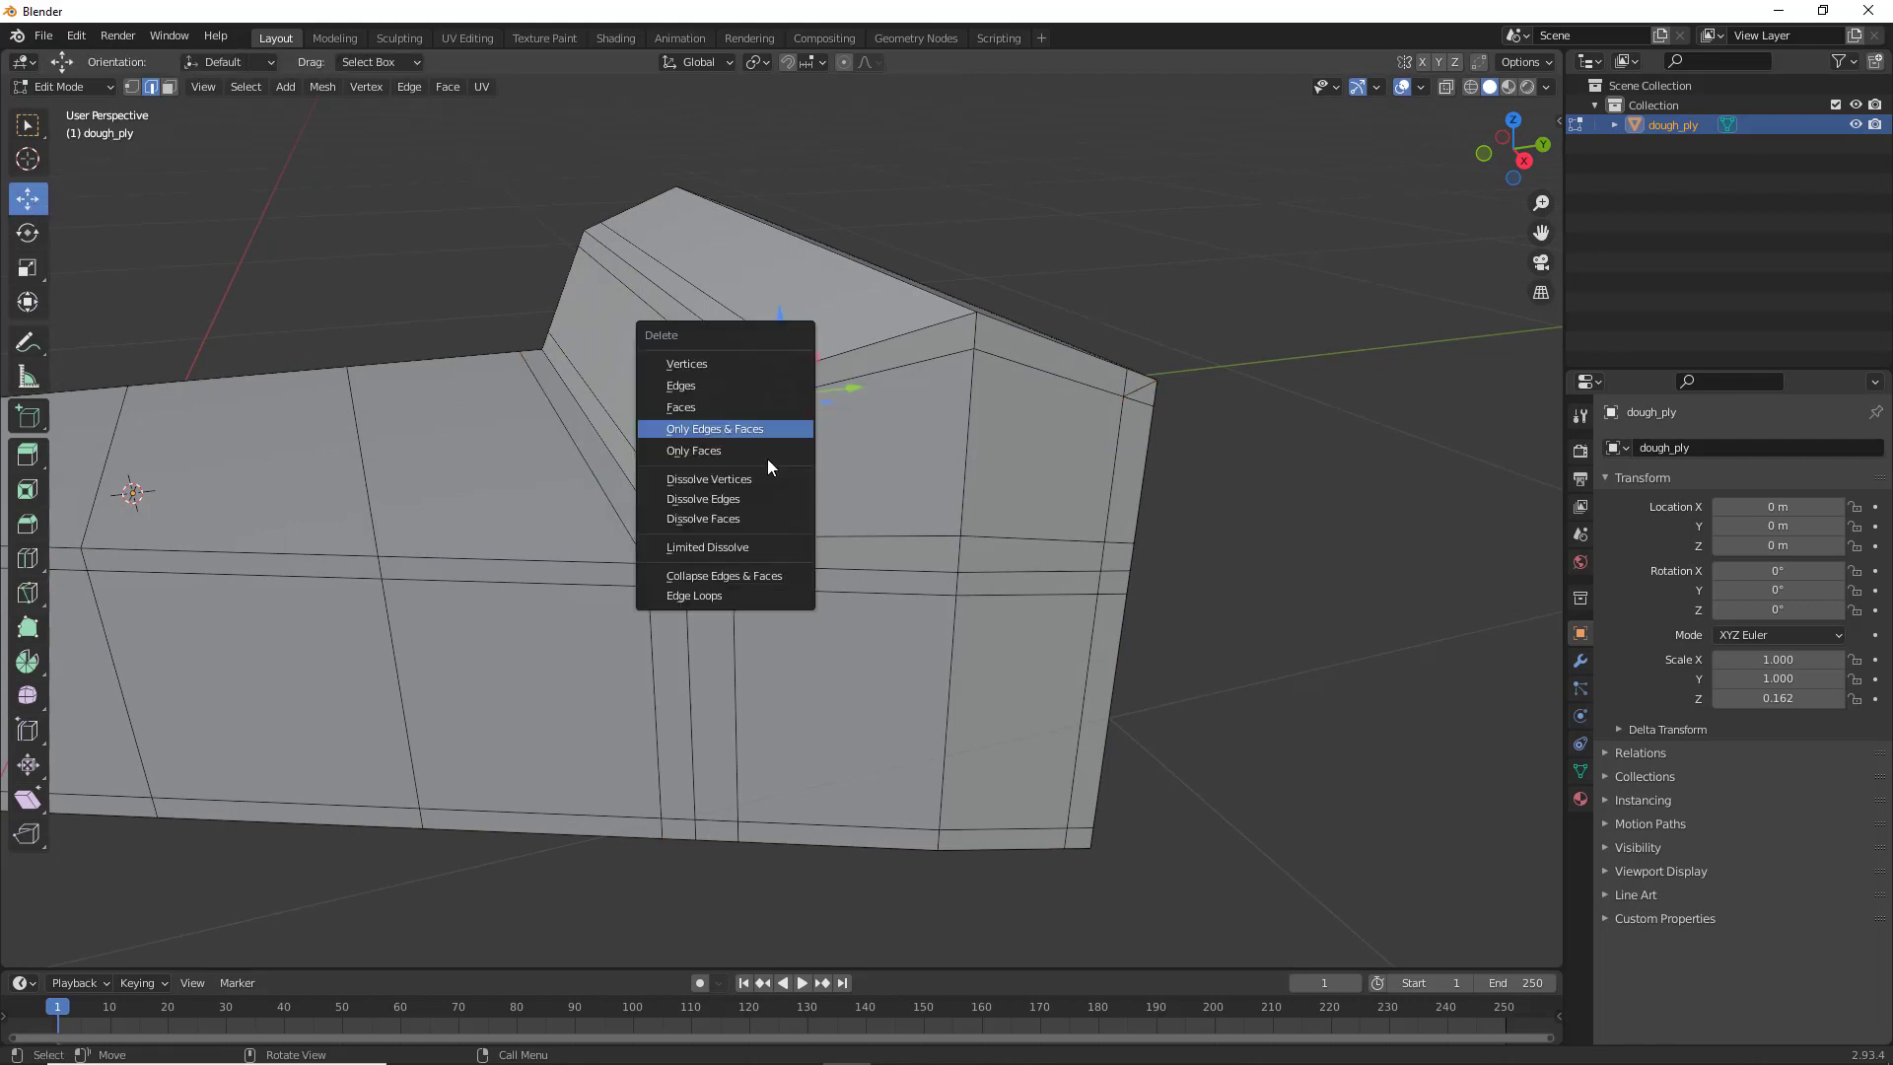
click(737, 406)
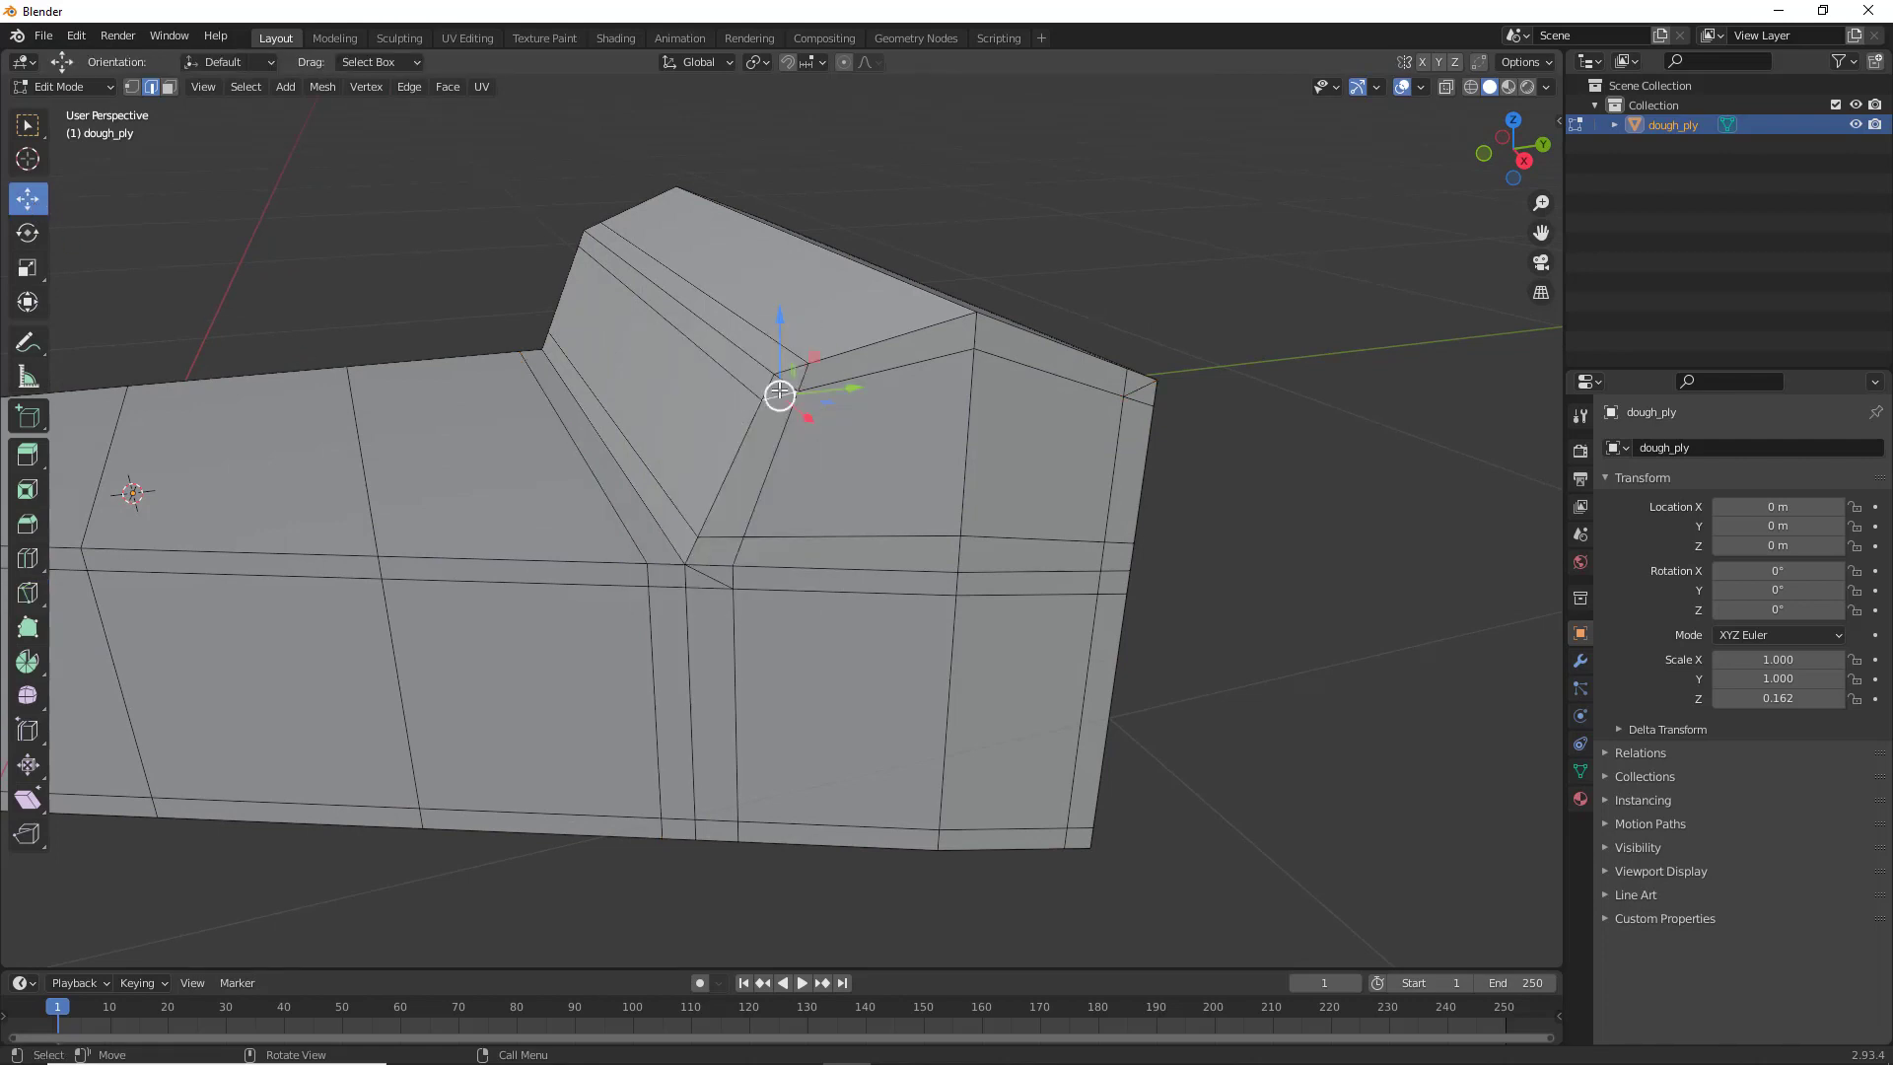
key(x)
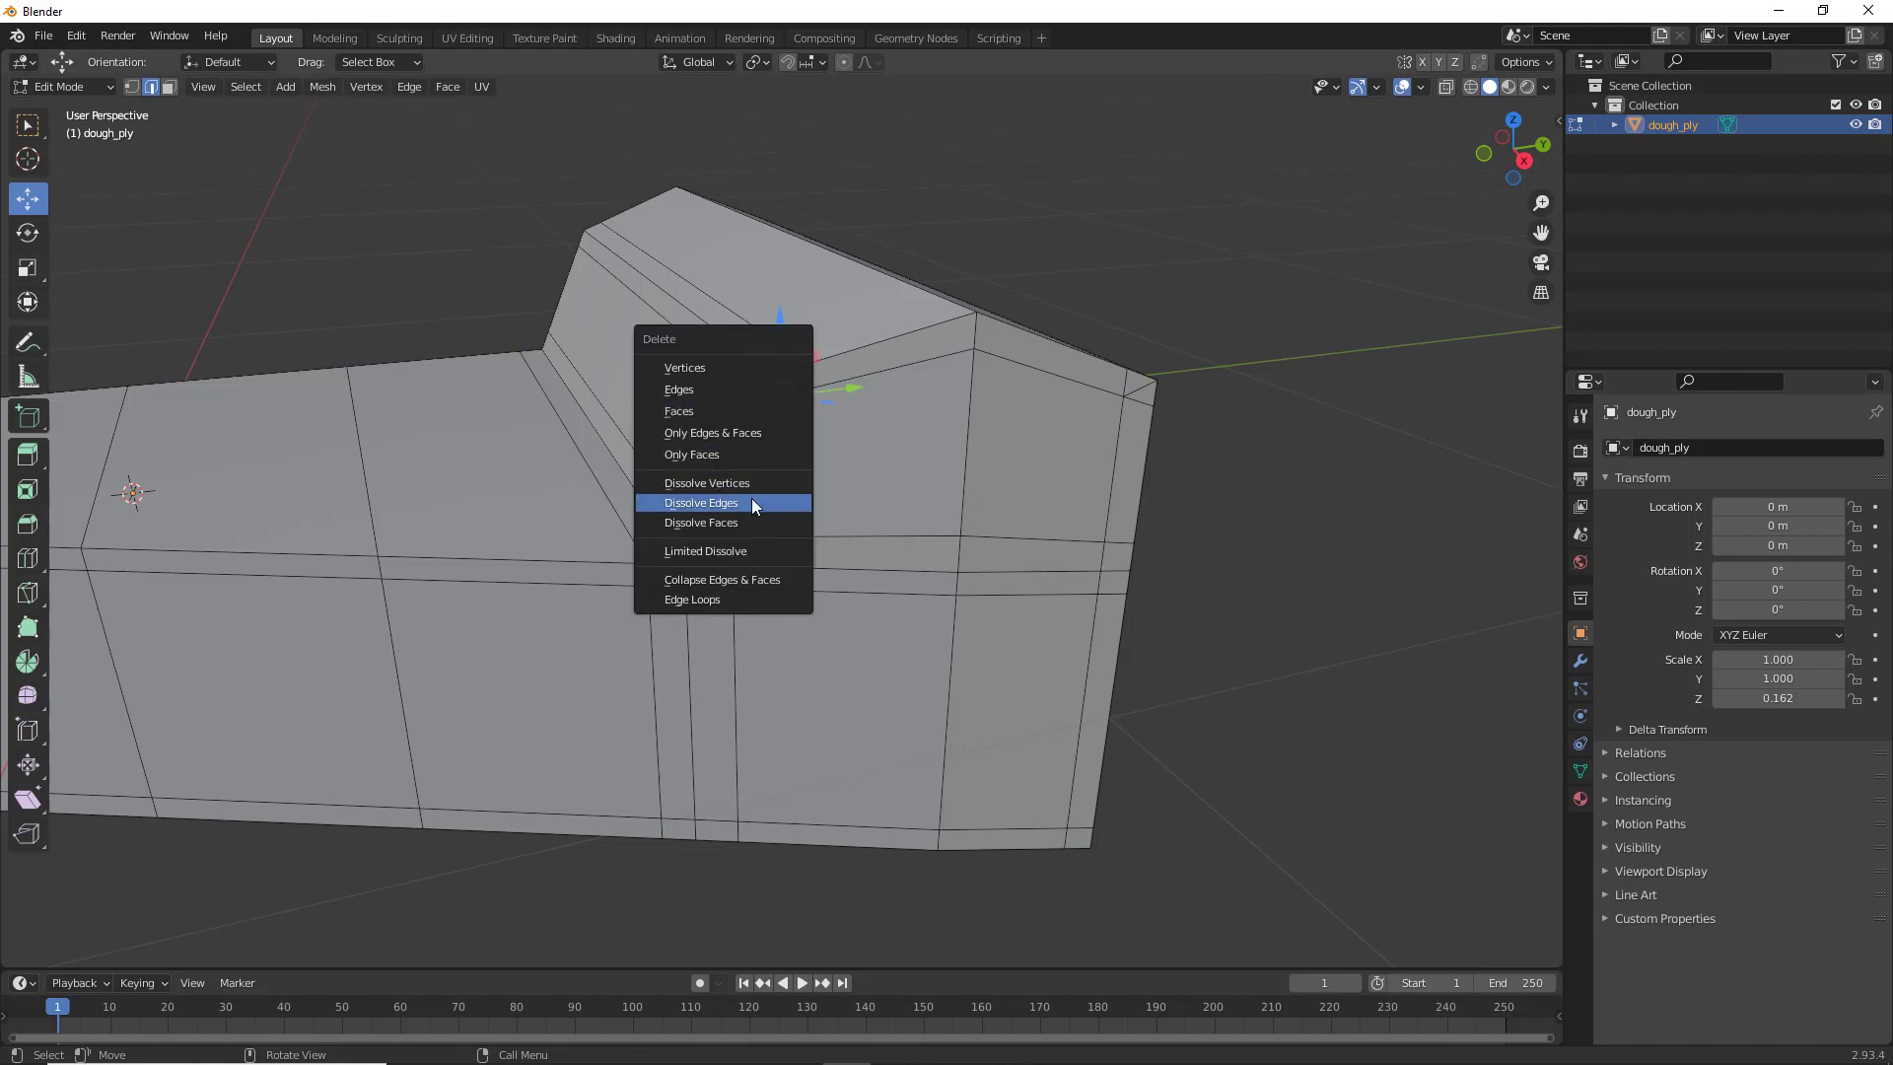
click(753, 501)
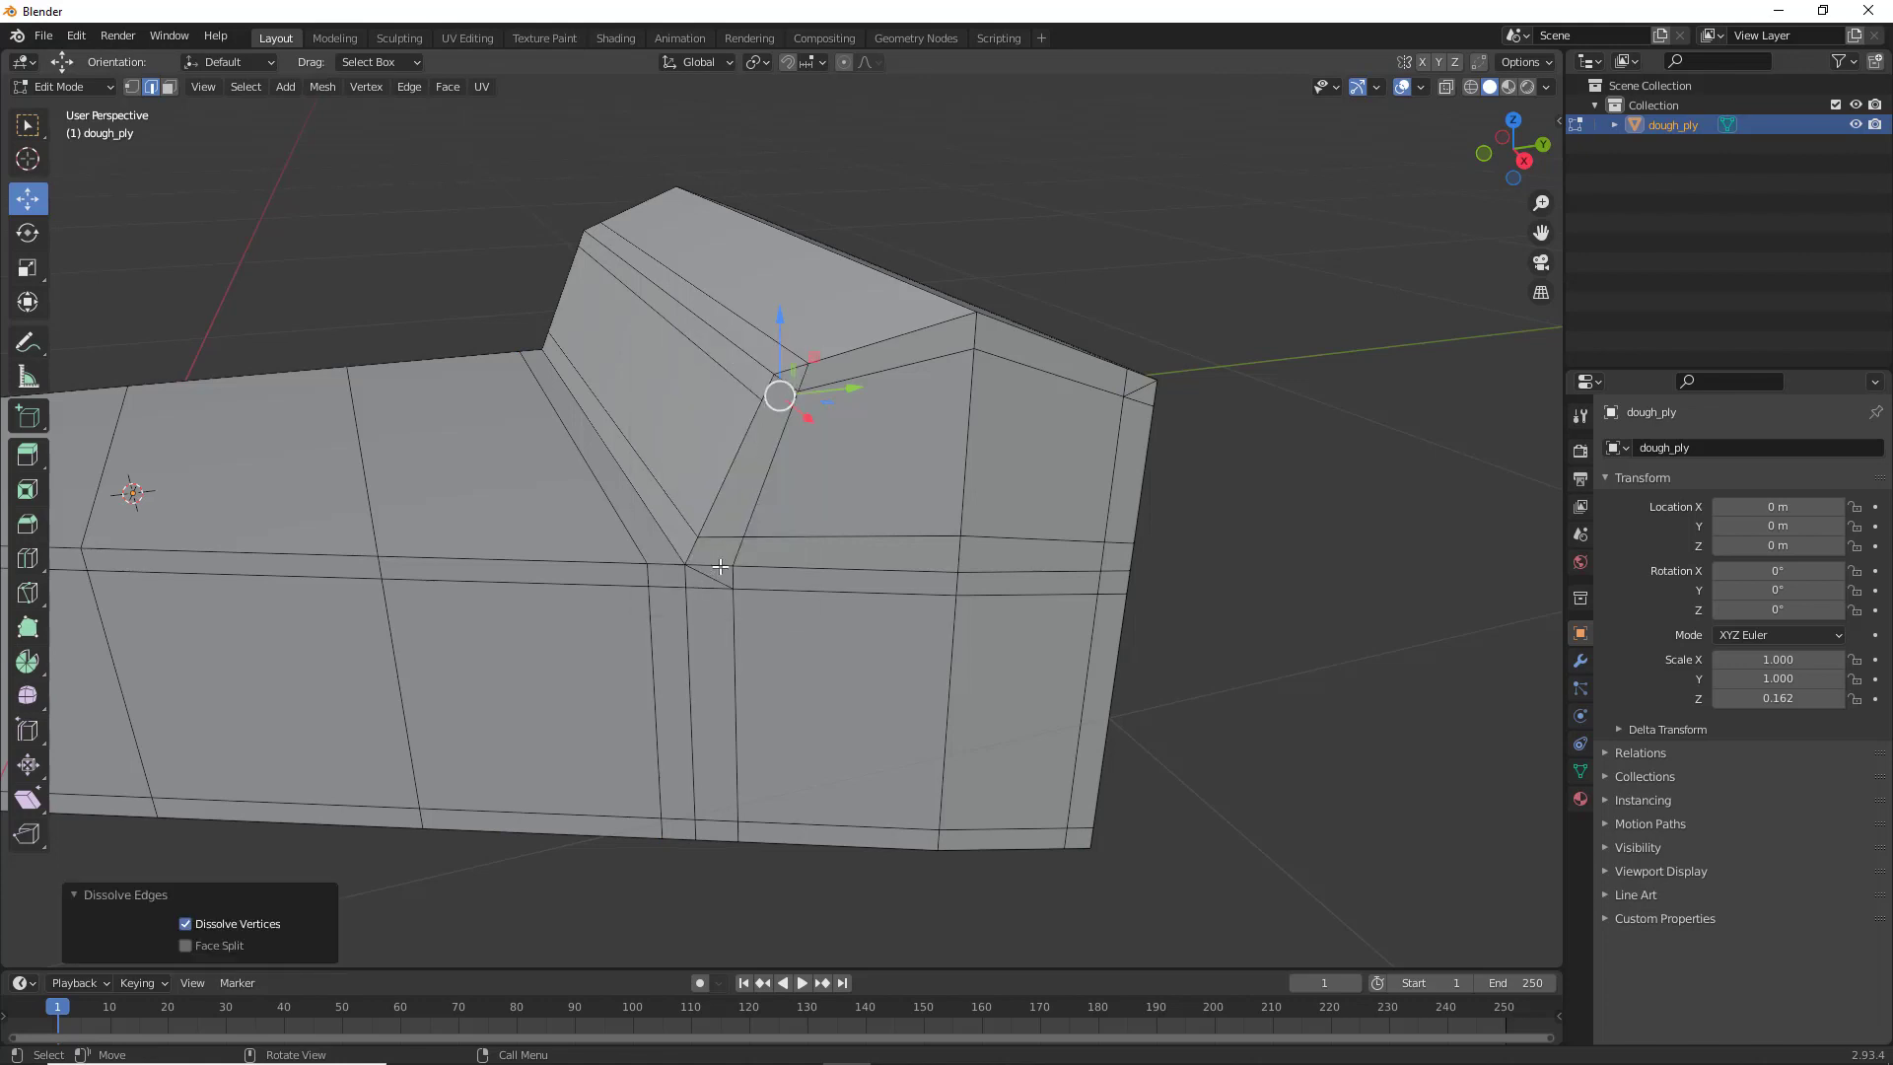
Dissolve the short surplus edges beside the diagonal cut at the crust's foot on the slice's side
click(693, 589)
key(x)
click(688, 589)
click(687, 580)
key(x)
click(670, 599)
click(1139, 388)
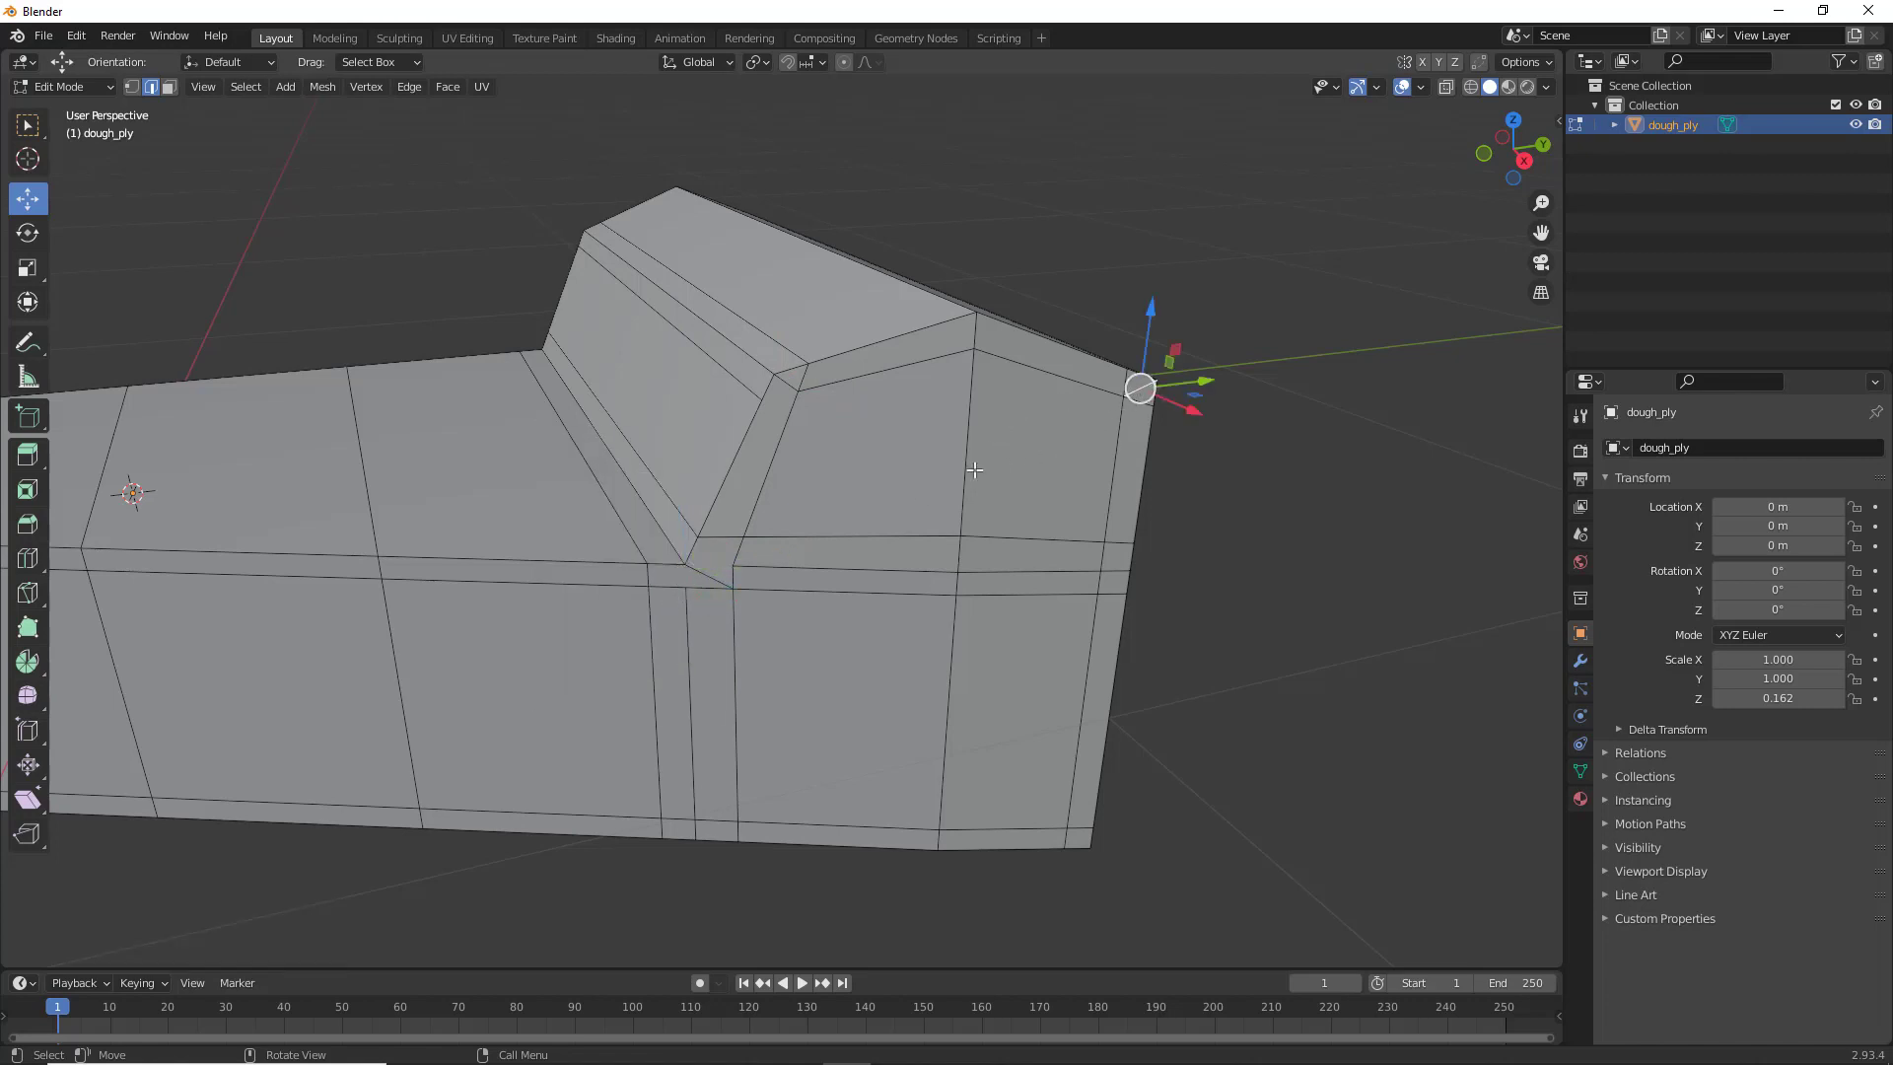
key(x)
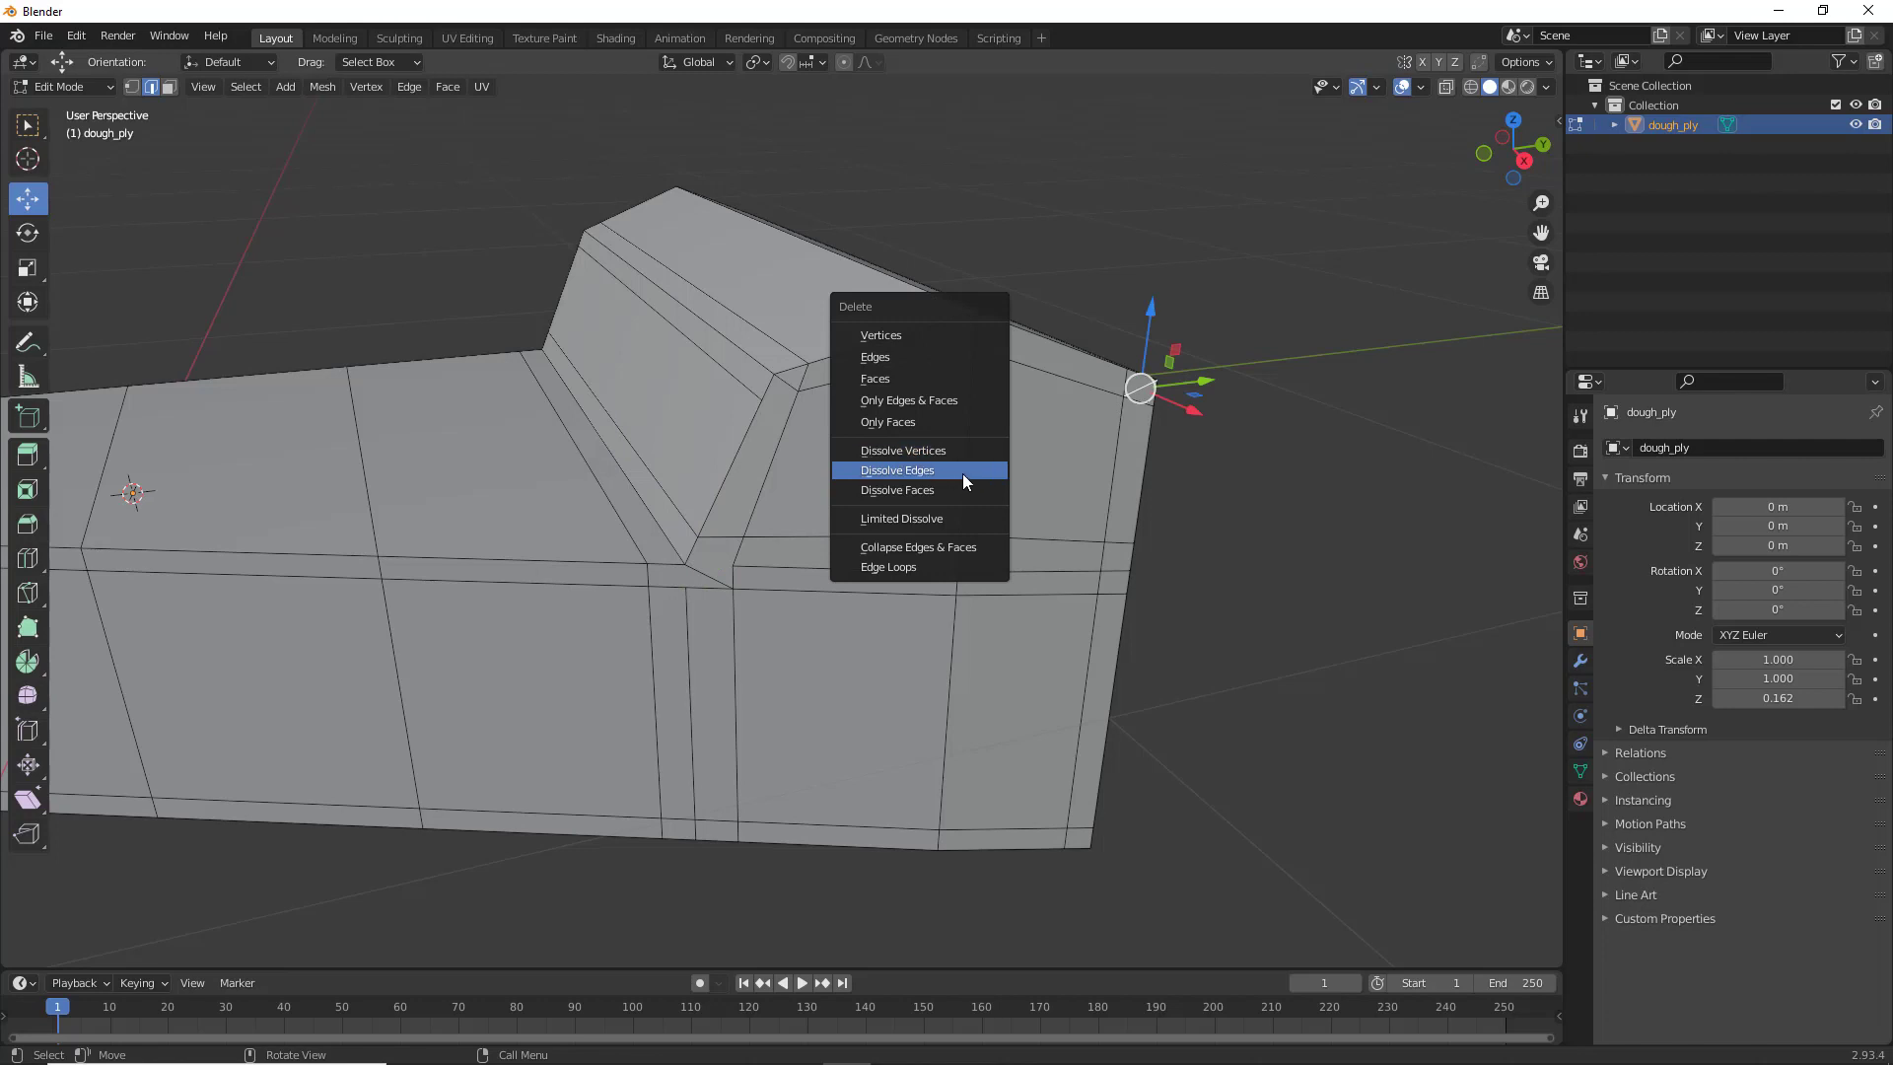
click(964, 480)
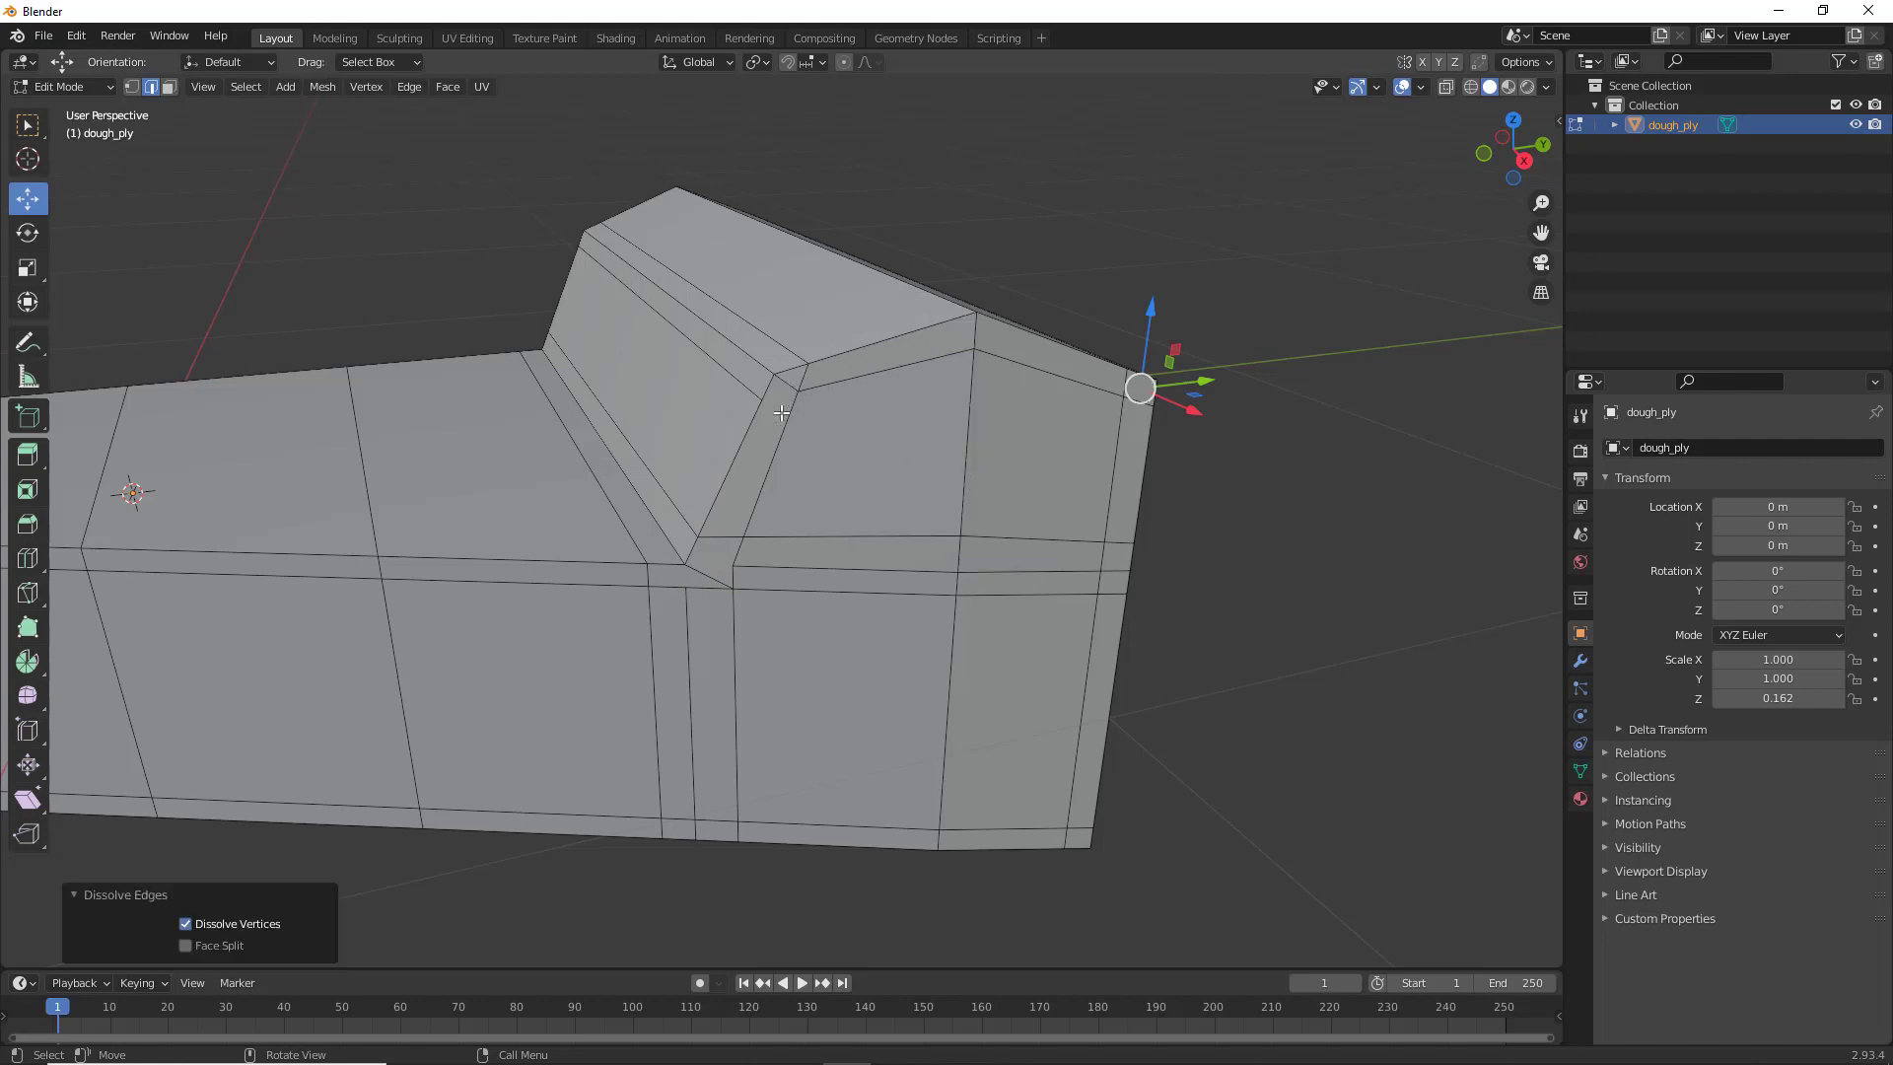
key(ctrl+z)
key(ctrl+z)
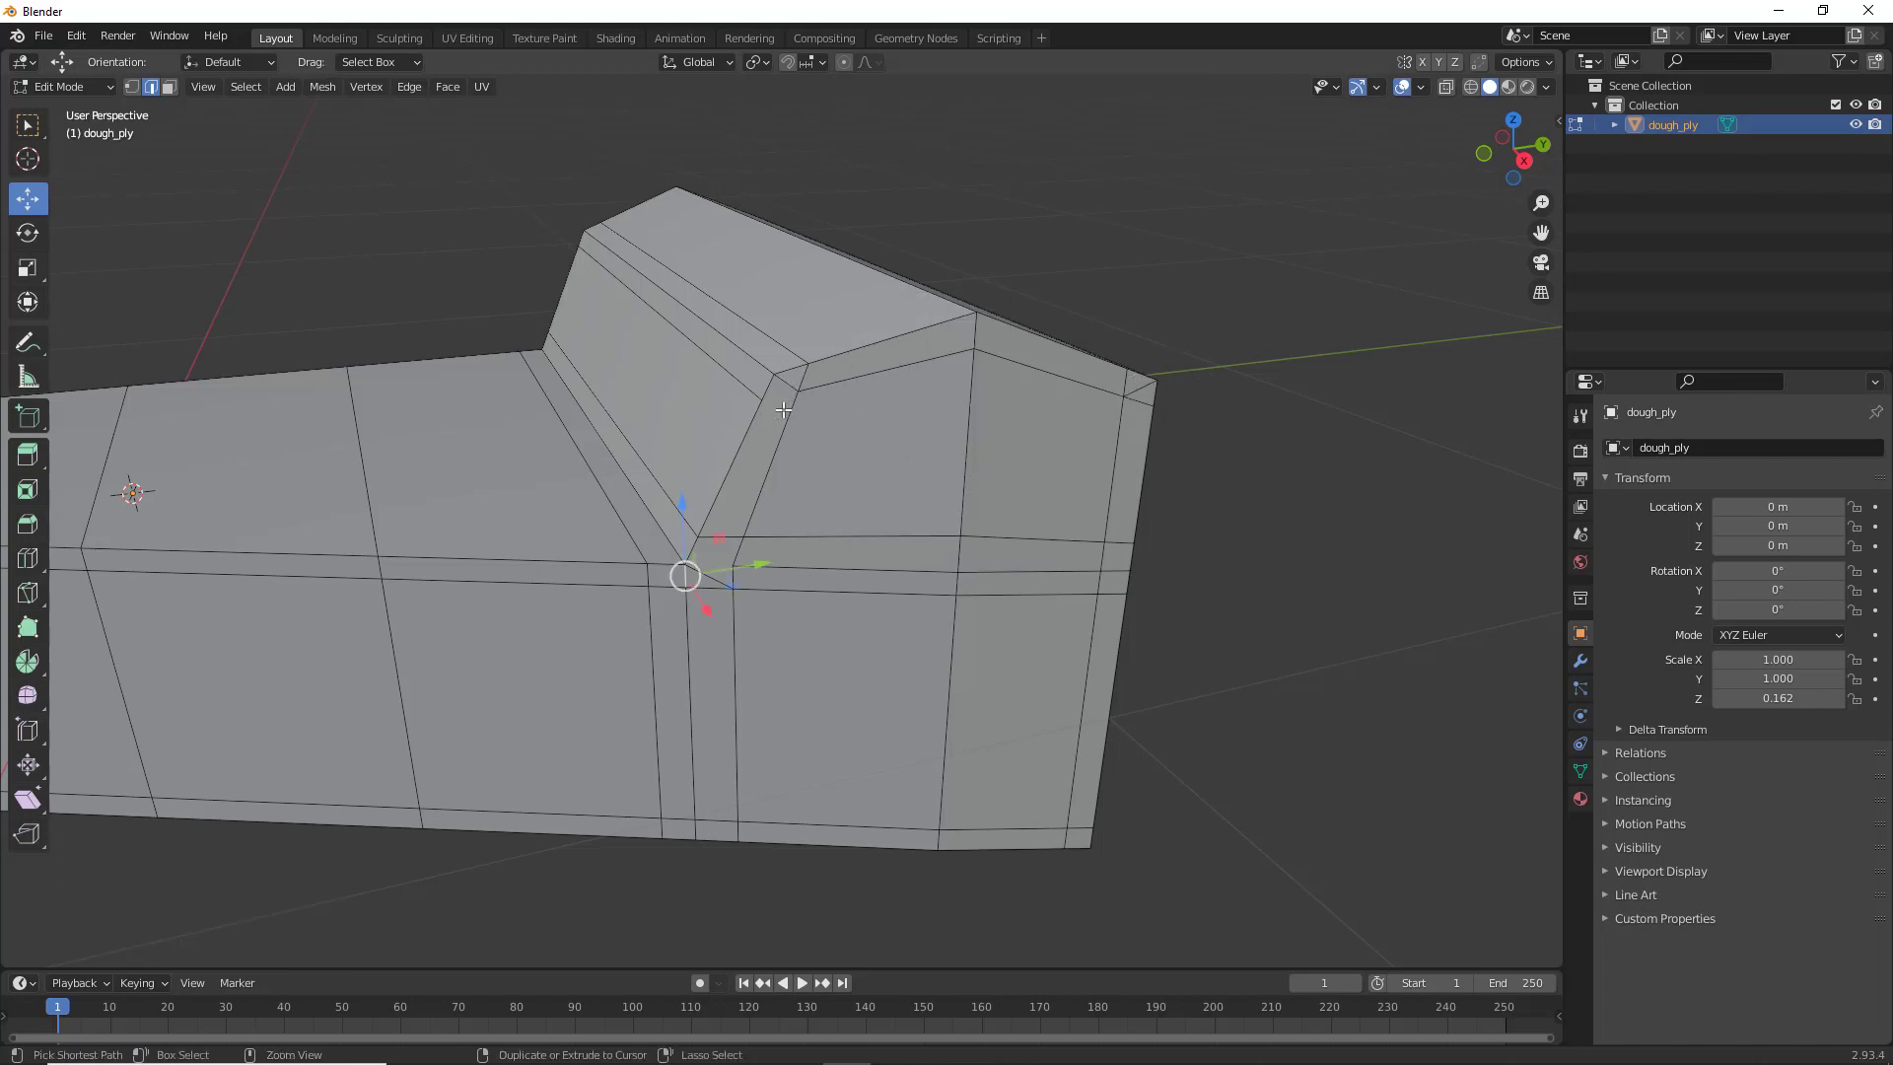
Dissolve the selected short vertical edge at the crust's foot and the one behind the diagonal at its upper front corner
key(x)
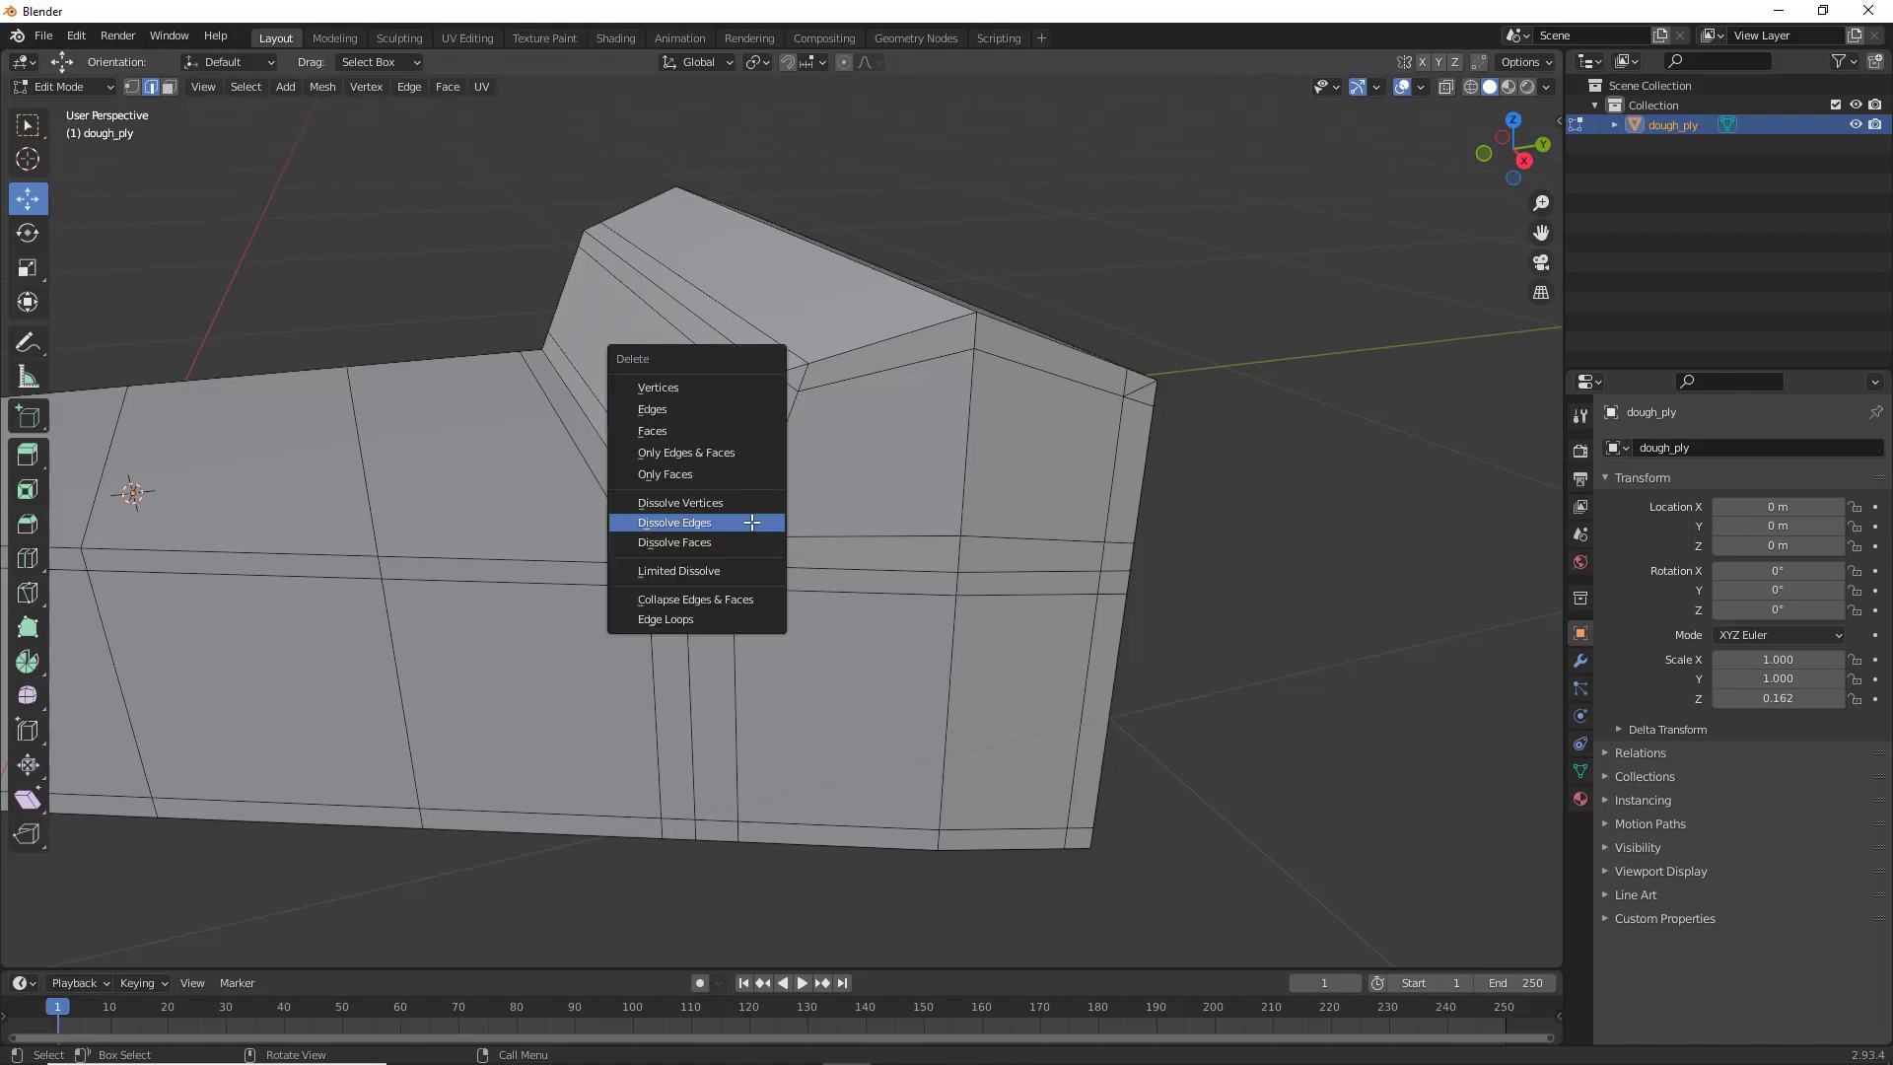
click(750, 519)
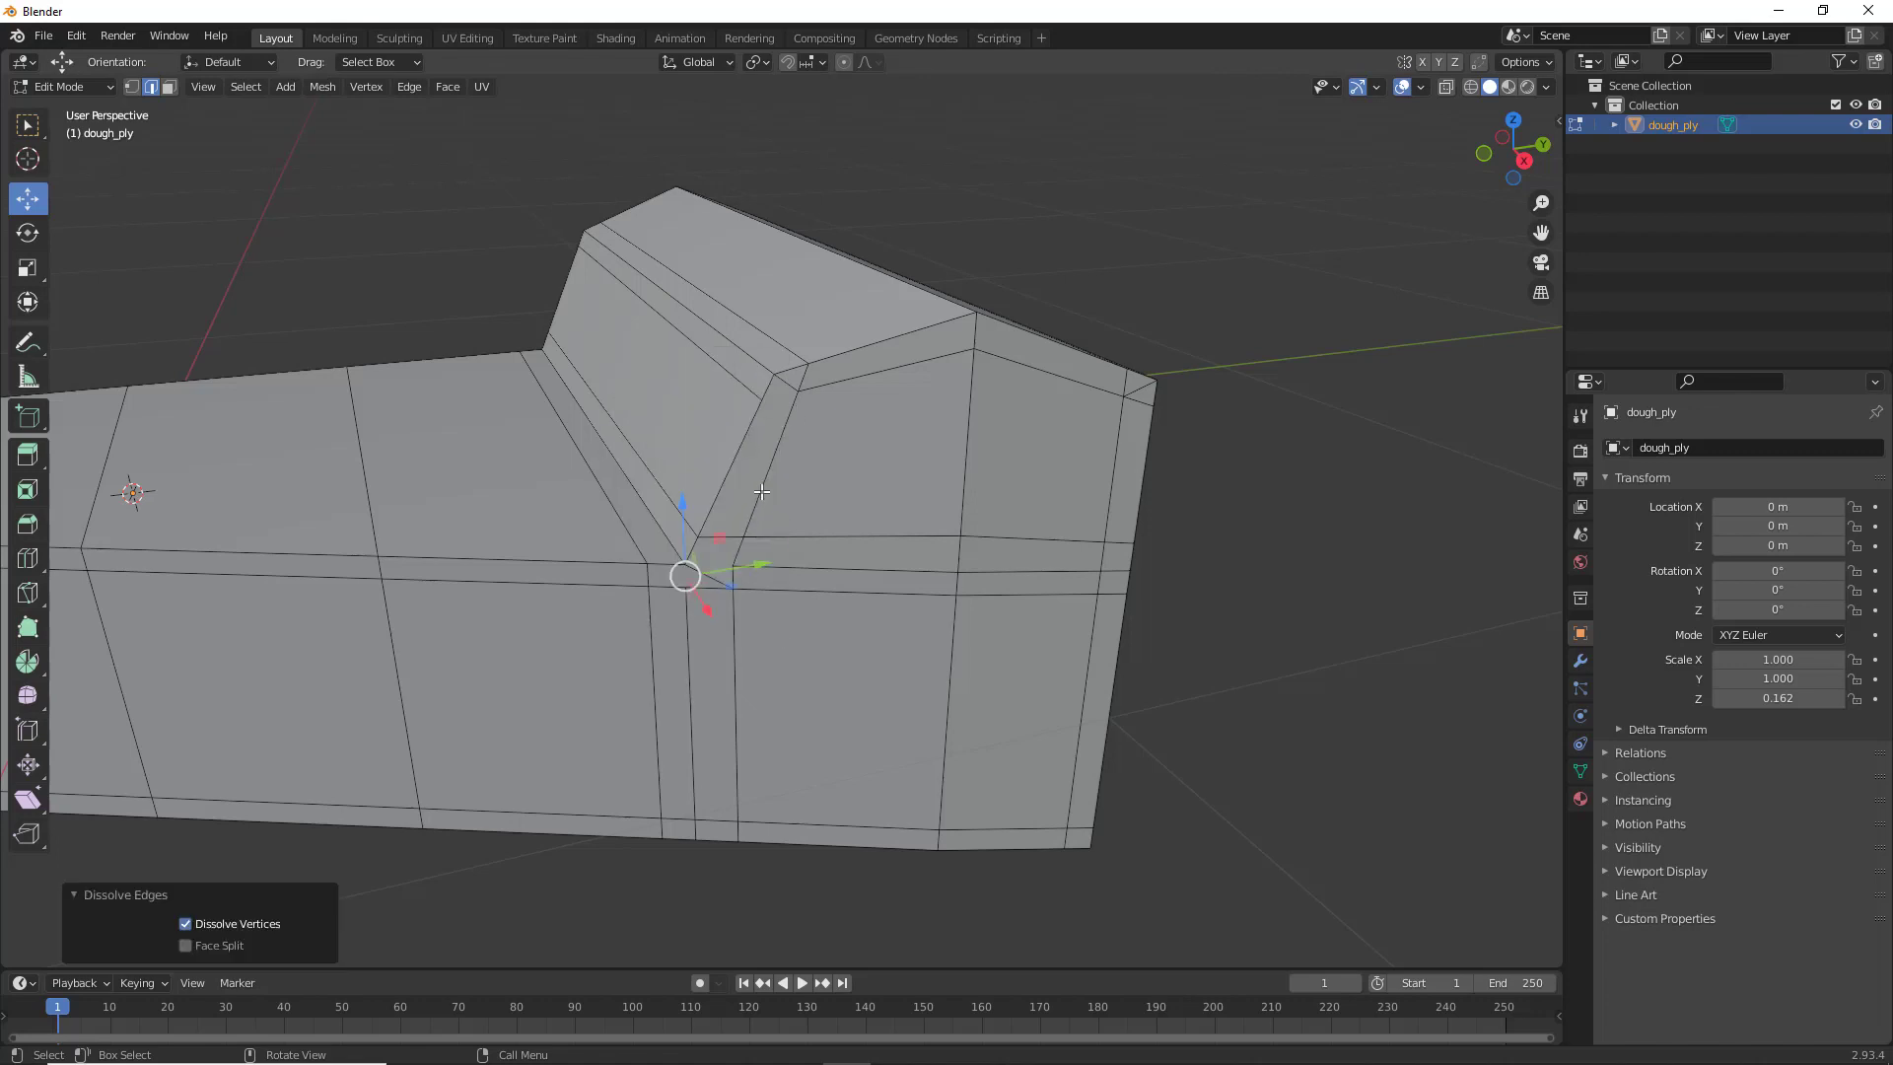
click(806, 375)
key(x)
Dissolve the two short surplus edges on either side of the diagonal at the crust's upper back corner
click(1129, 382)
key(x)
click(1132, 382)
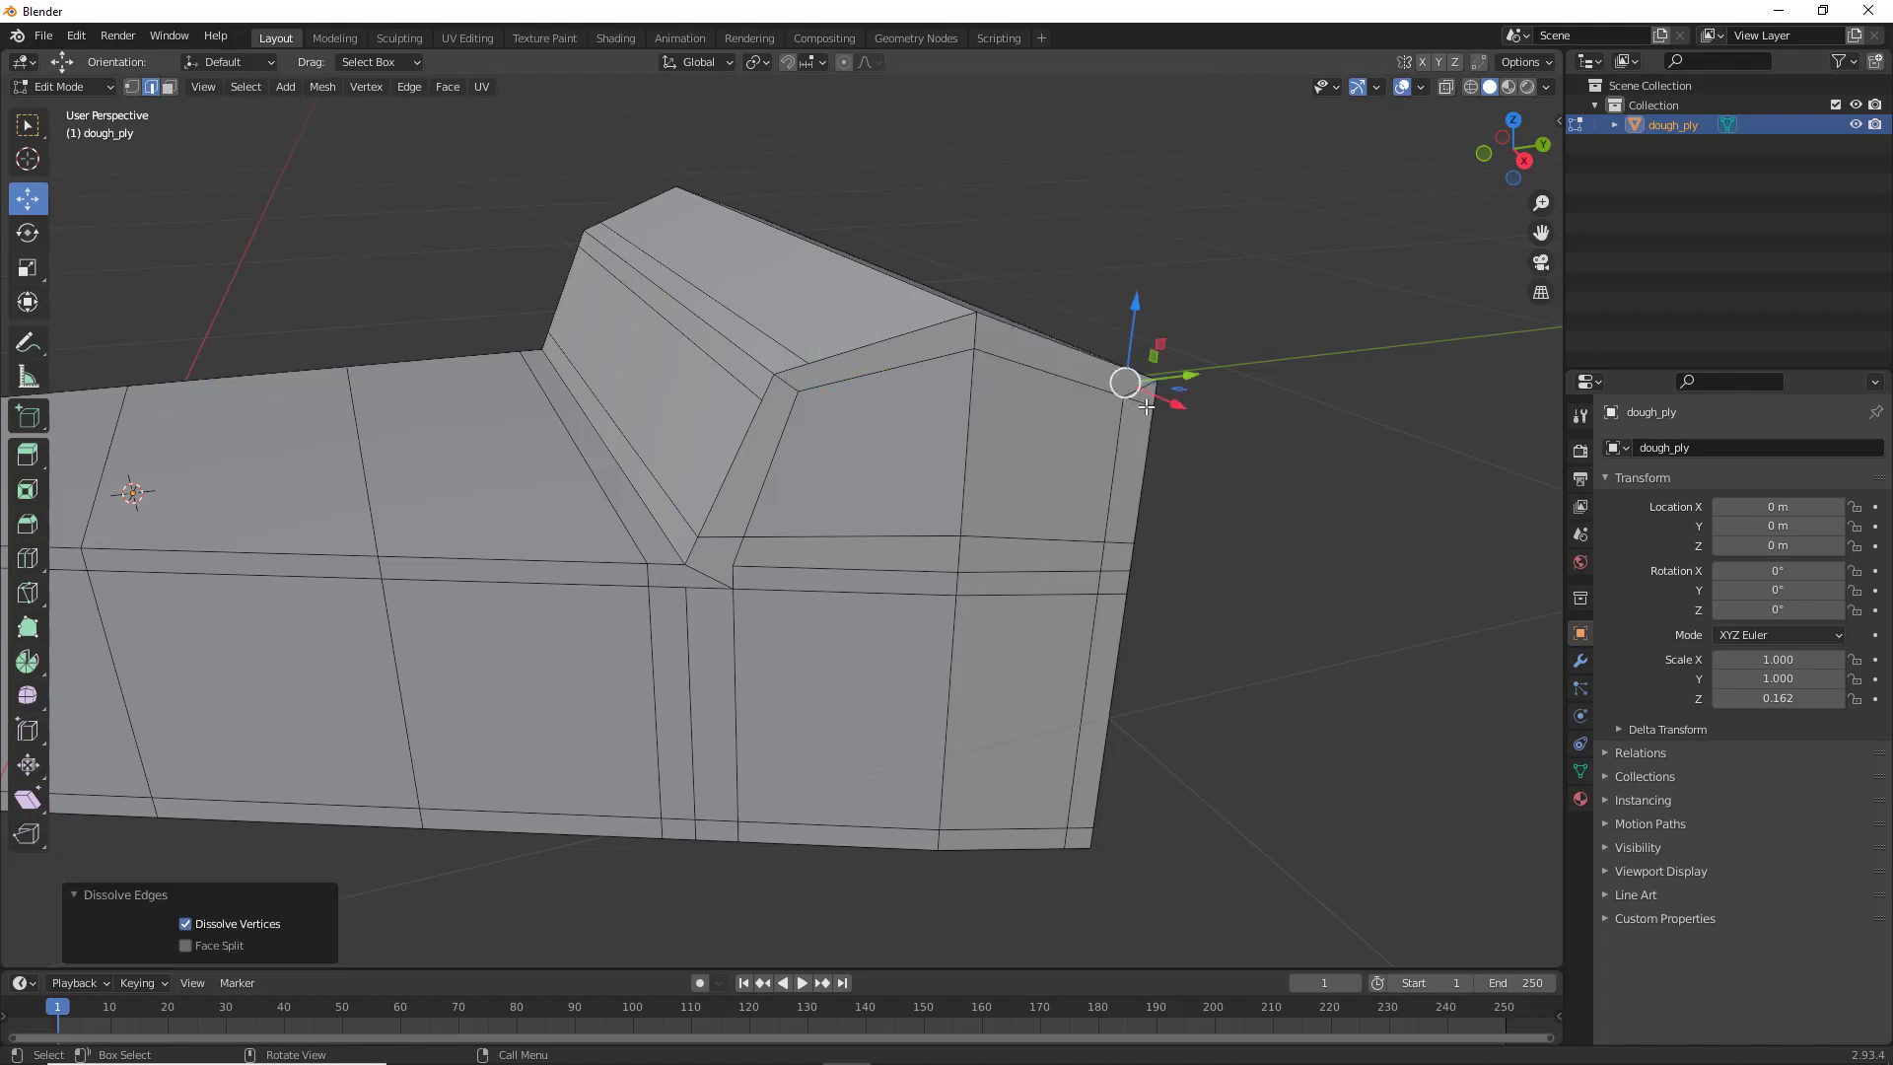
key(x)
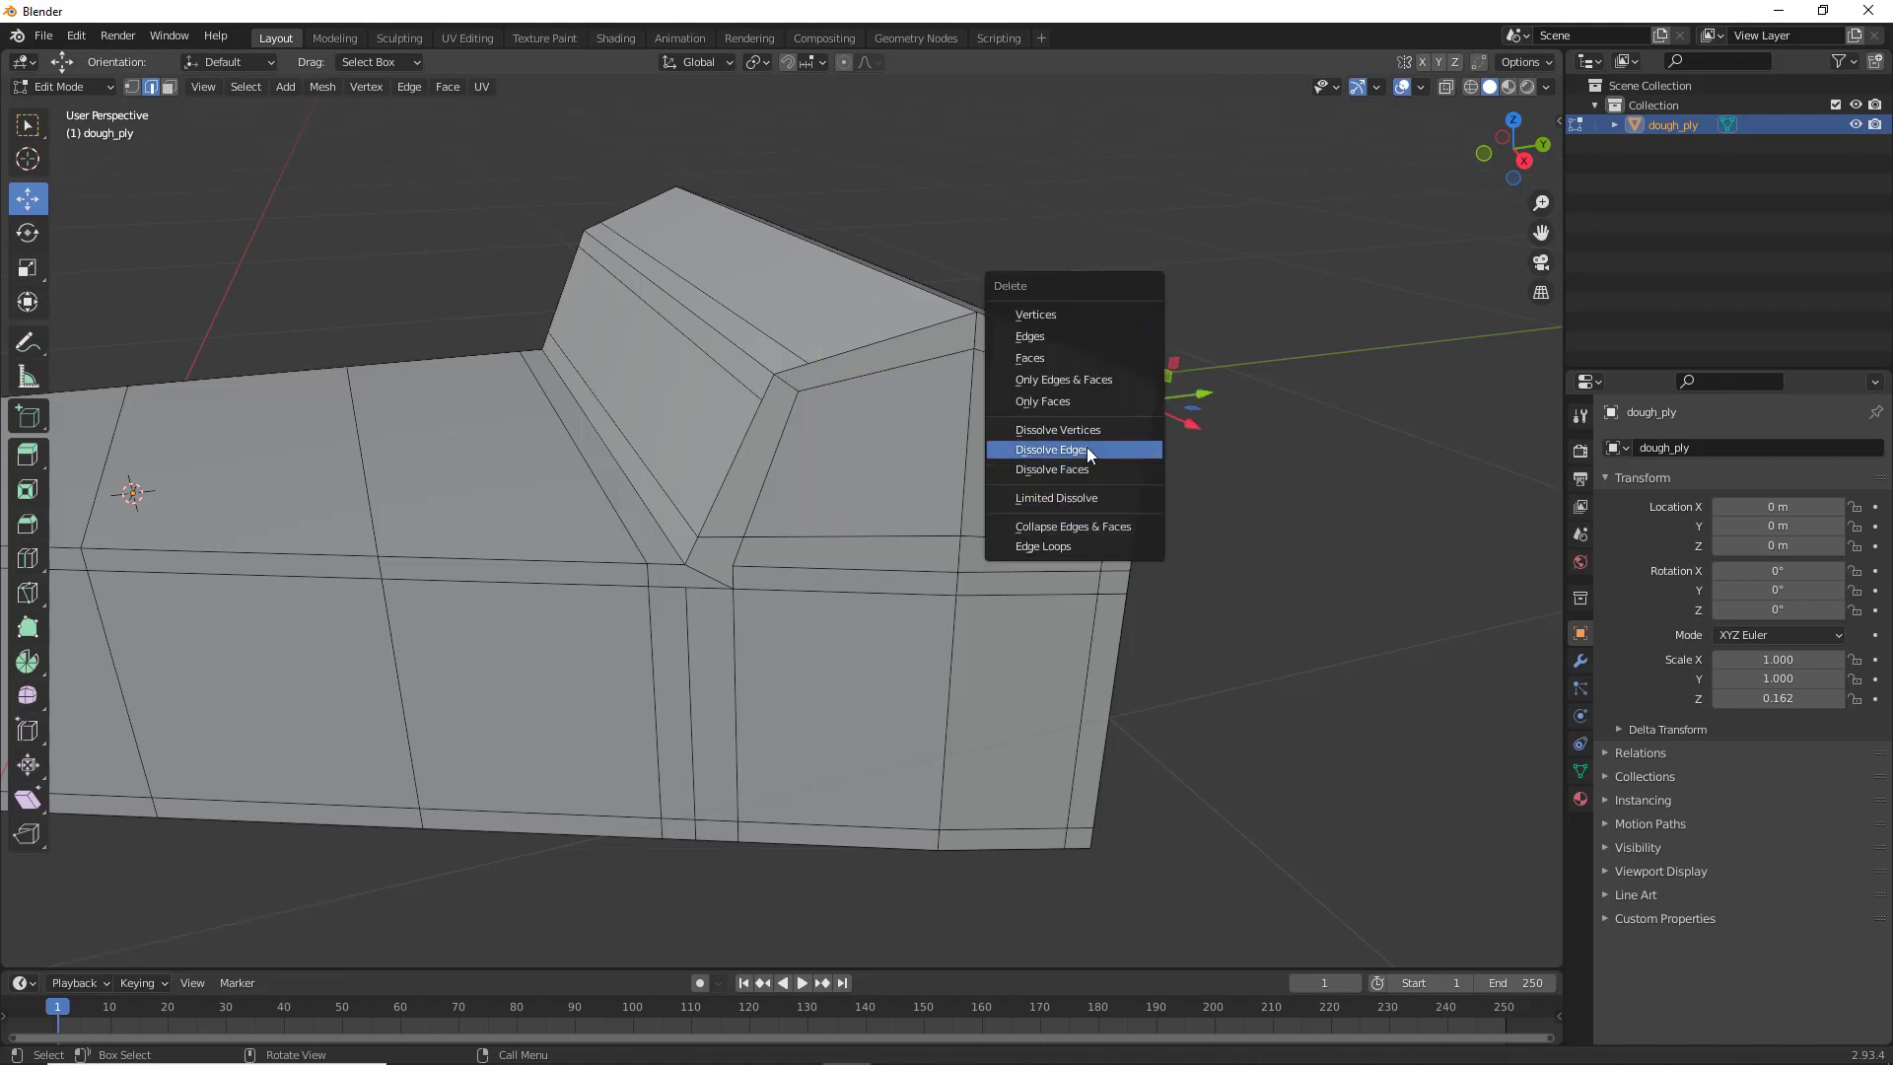
click(1086, 450)
Select the middle of the three horizontal edge loops around the crust's side and back and dissolve it
middle_drag(831, 550, 780, 537)
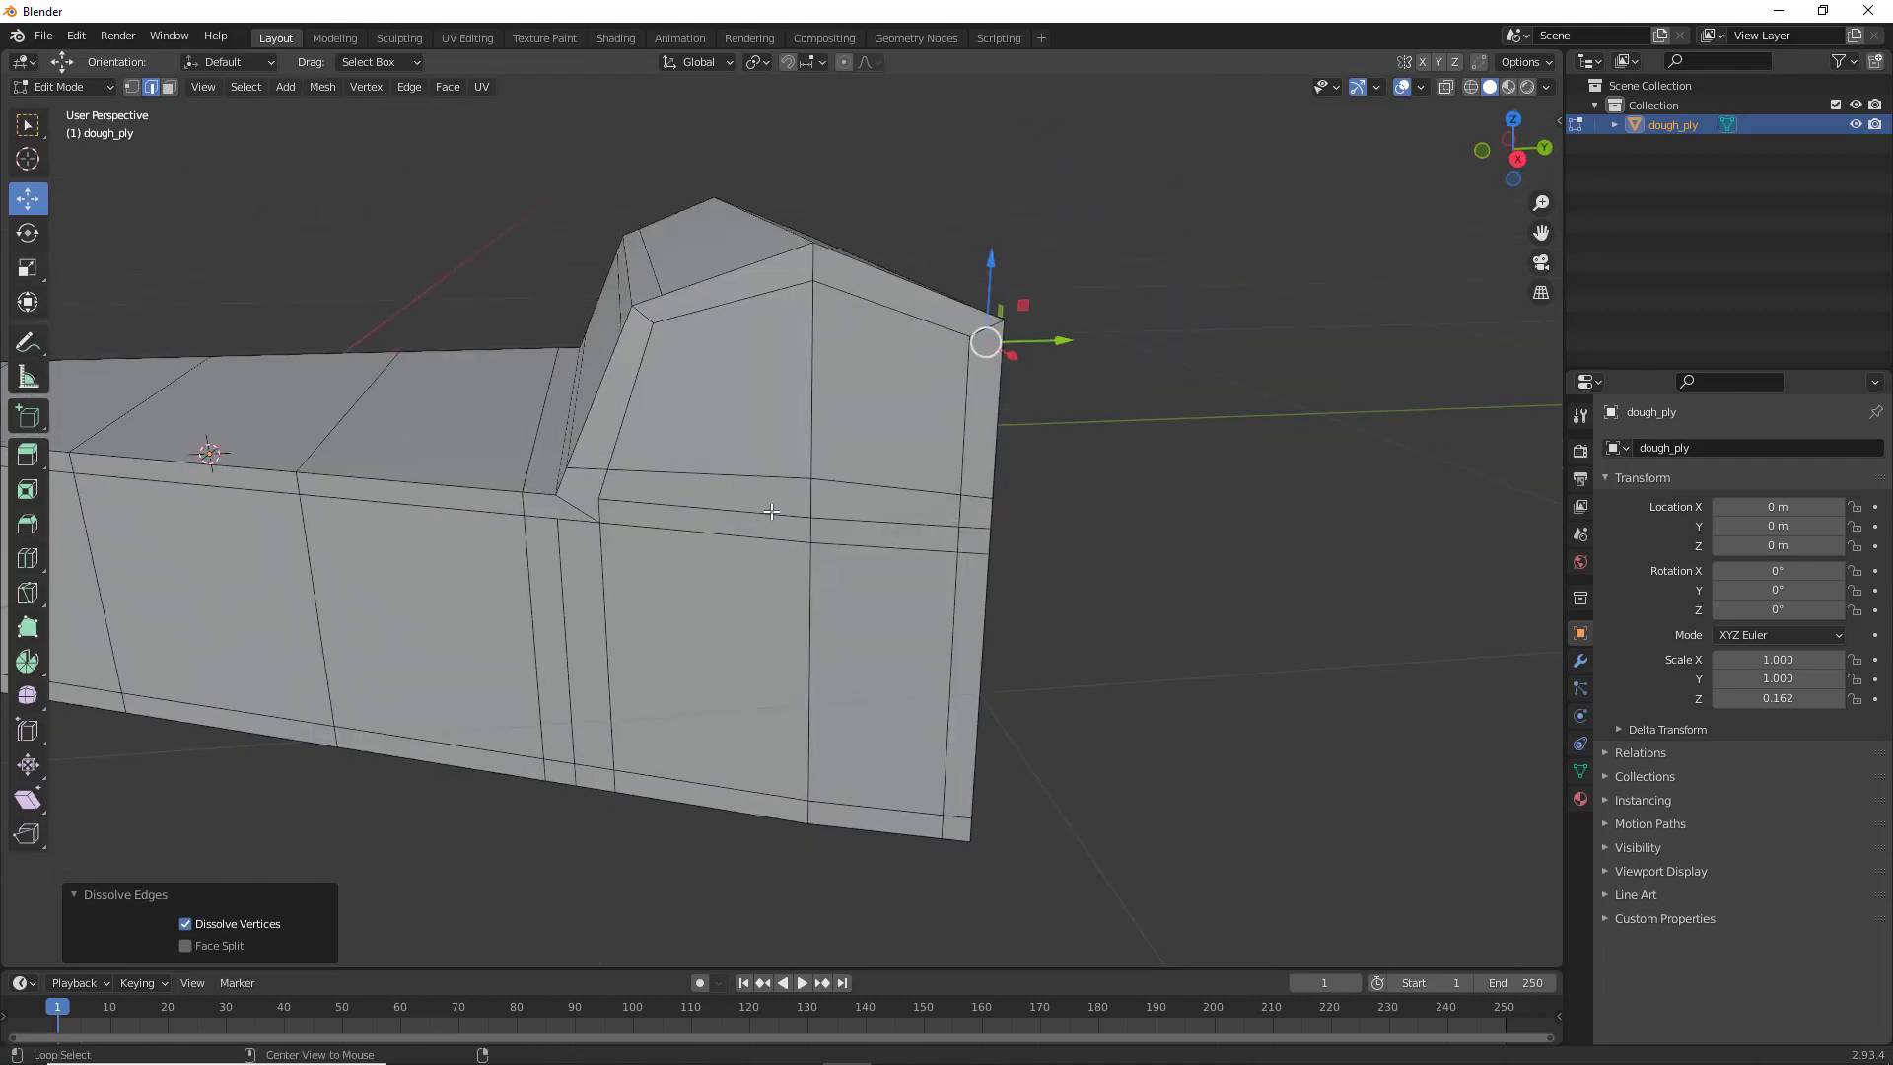
alt+click(766, 512)
middle_drag(1229, 554, 1085, 552)
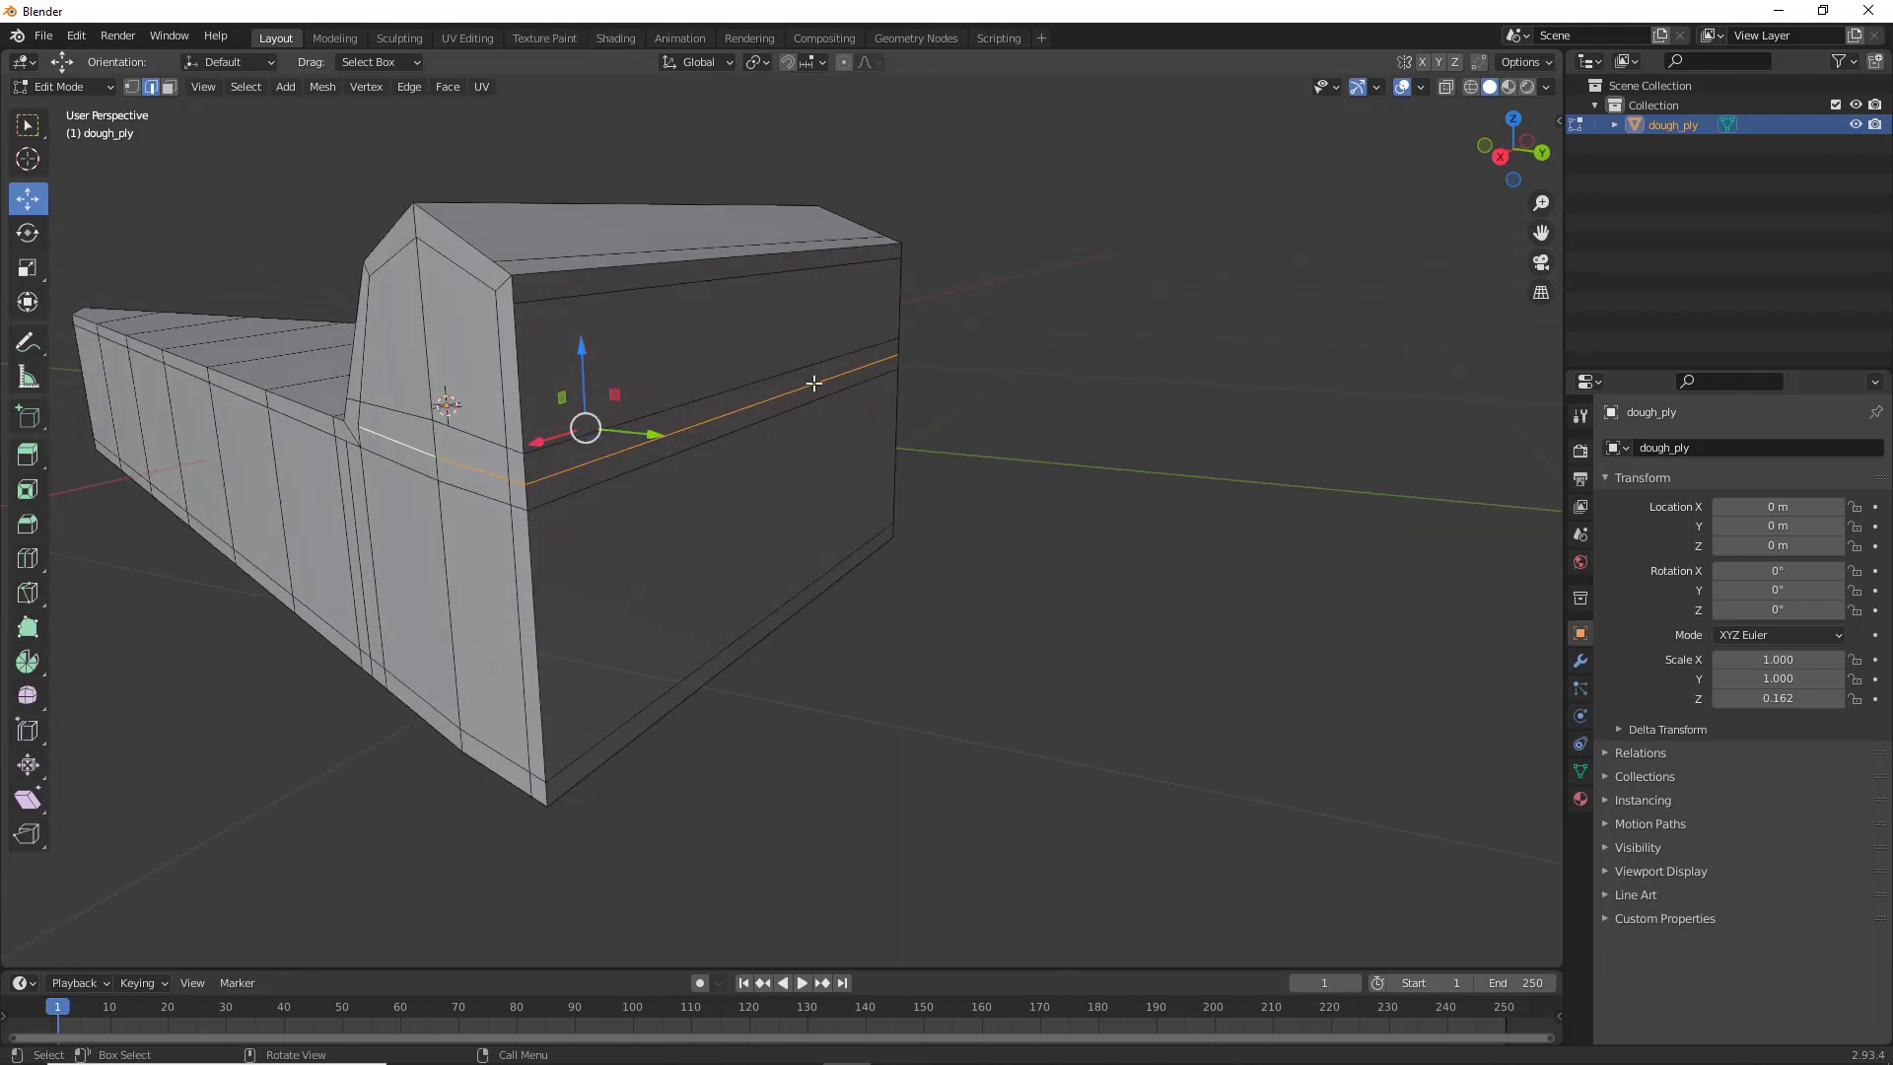
key(x)
click(454, 458)
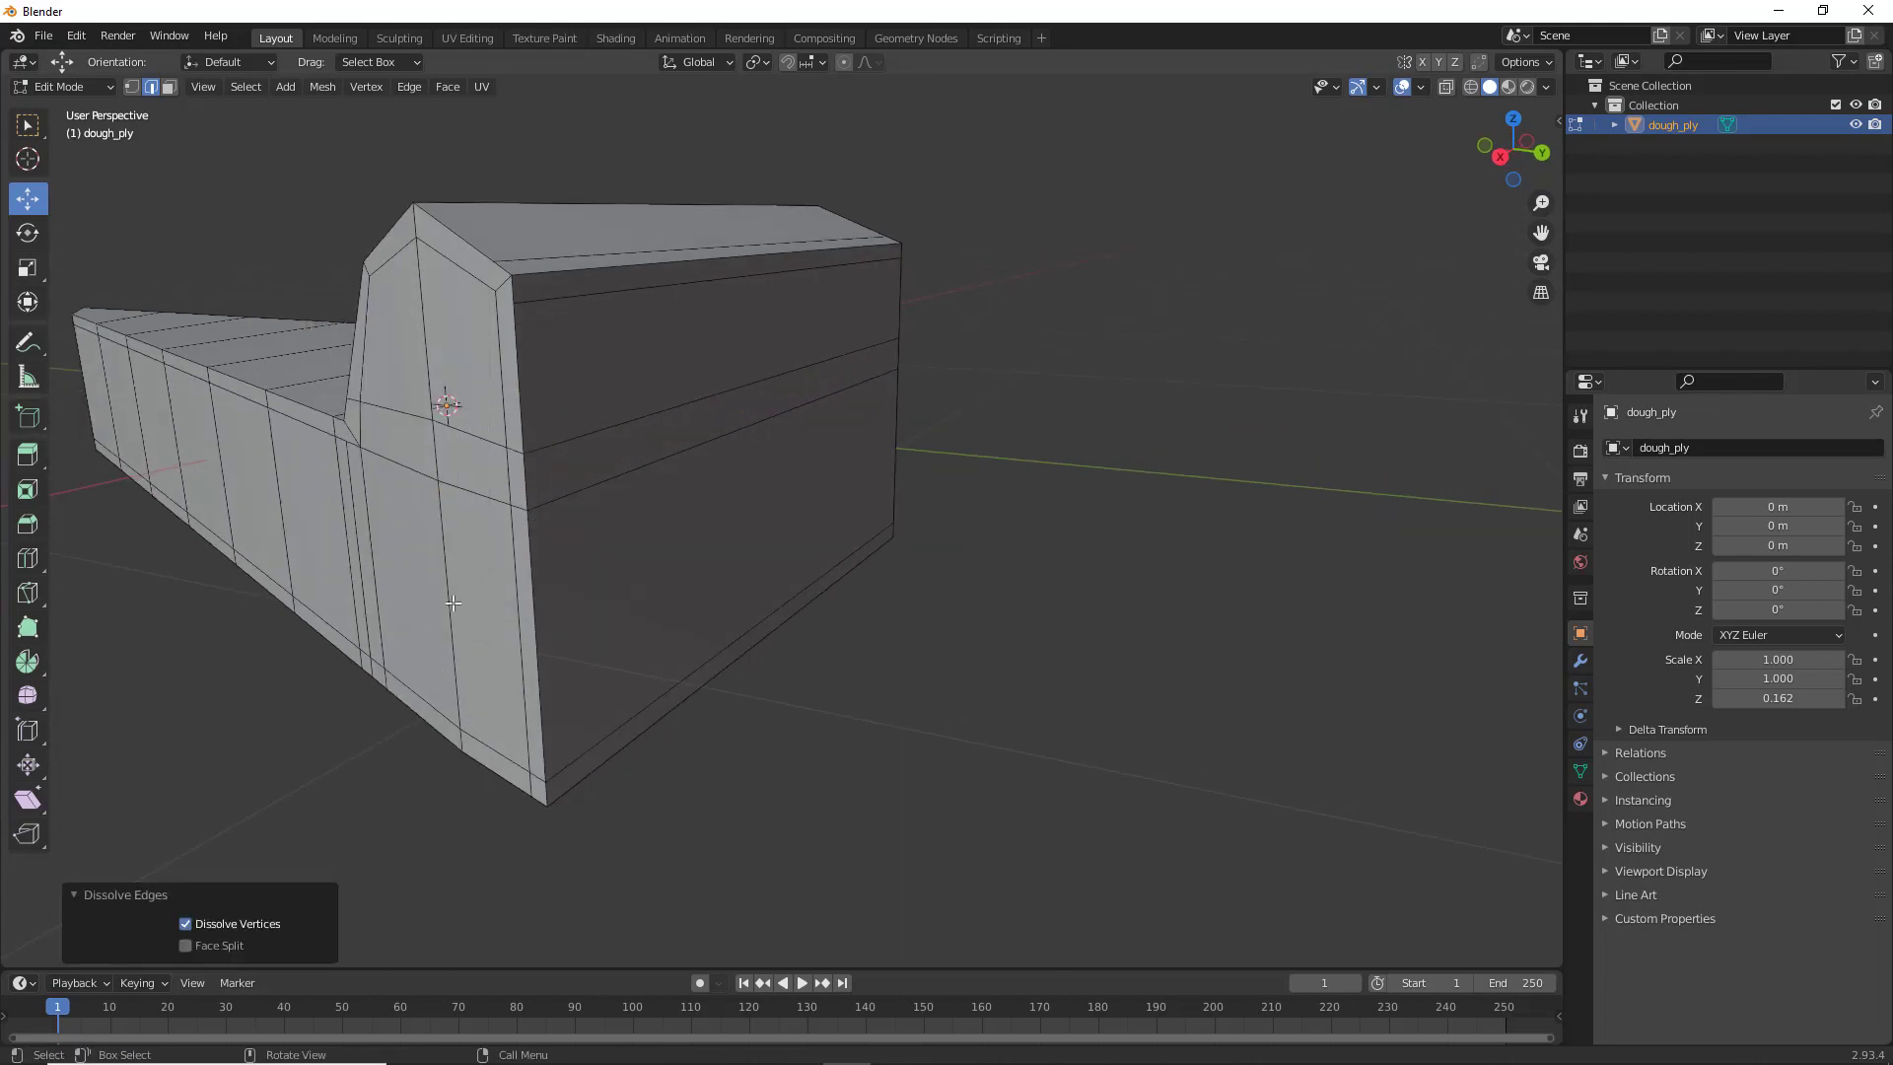
Select the middle of the three vertical edge loops below the crust's foot, including its underside part, and dissolve it
middle_drag(453, 603, 576, 544)
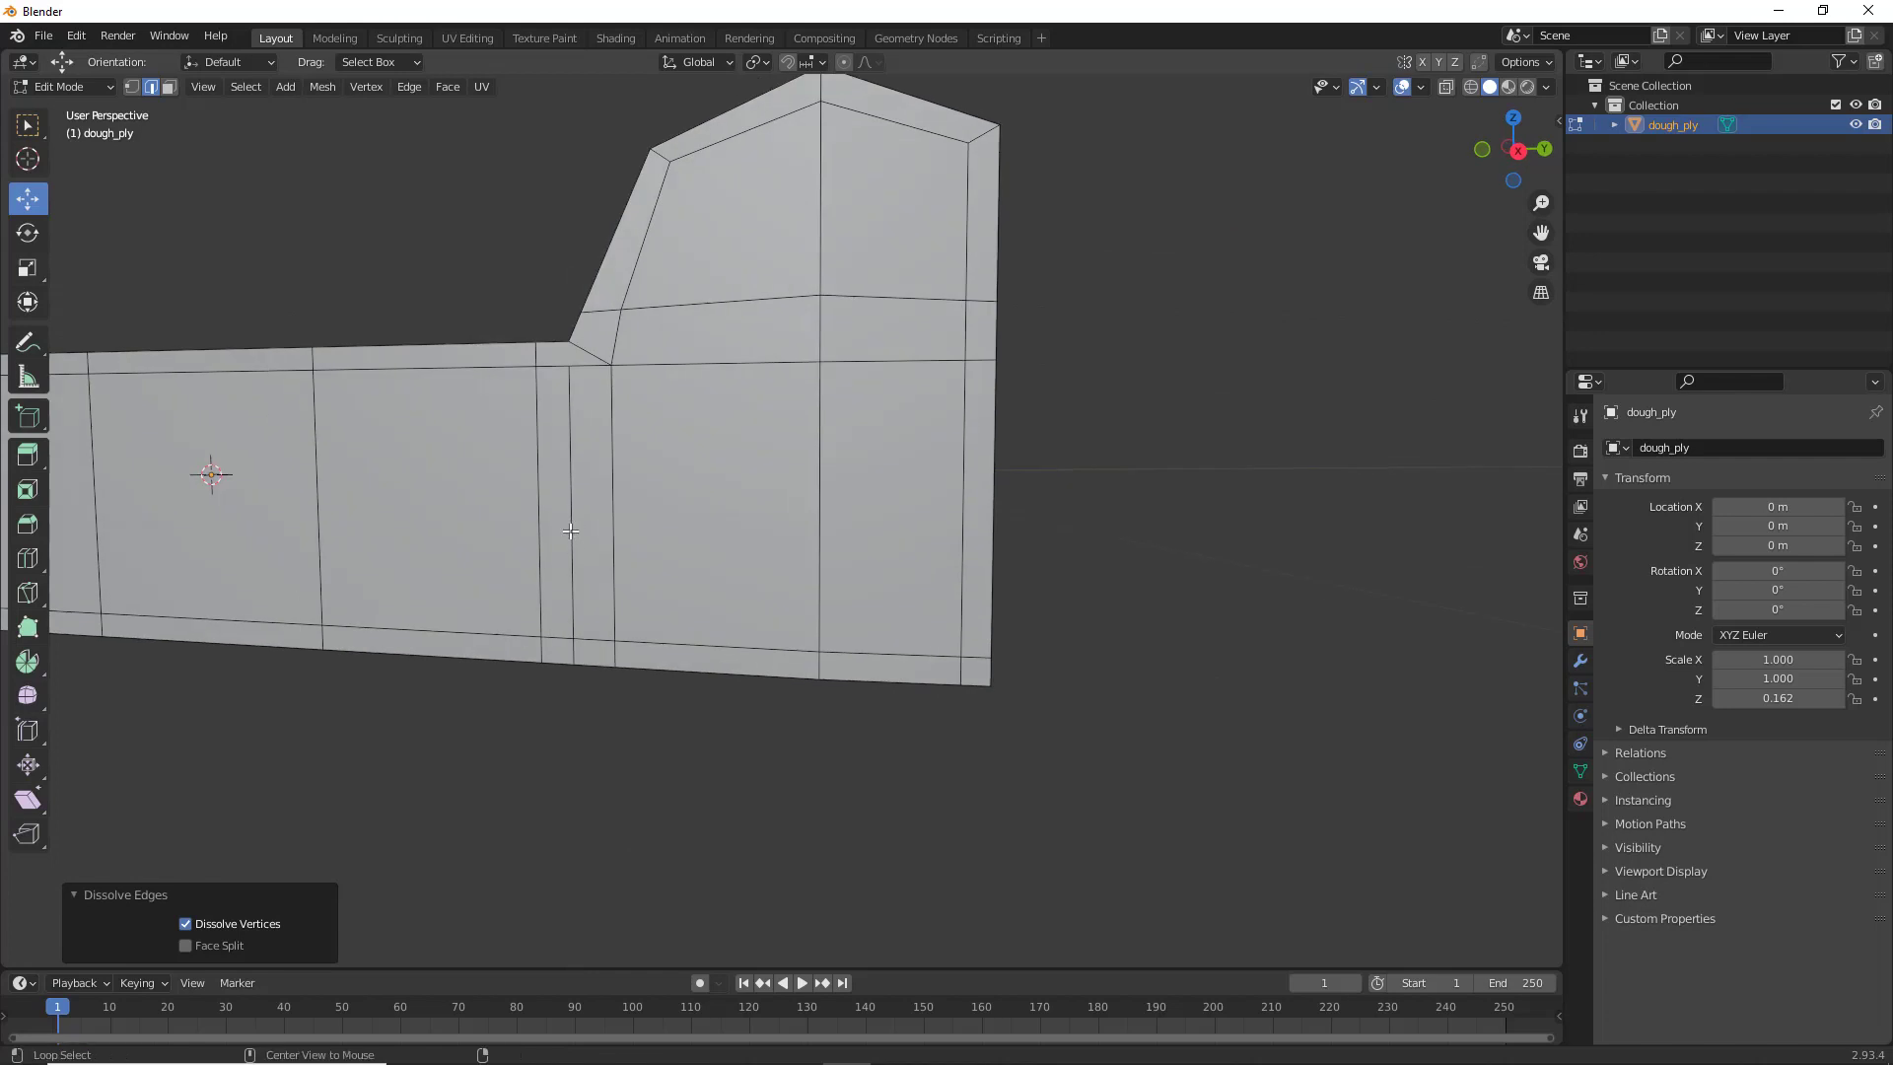
alt+click(569, 600)
middle_drag(569, 600, 595, 522)
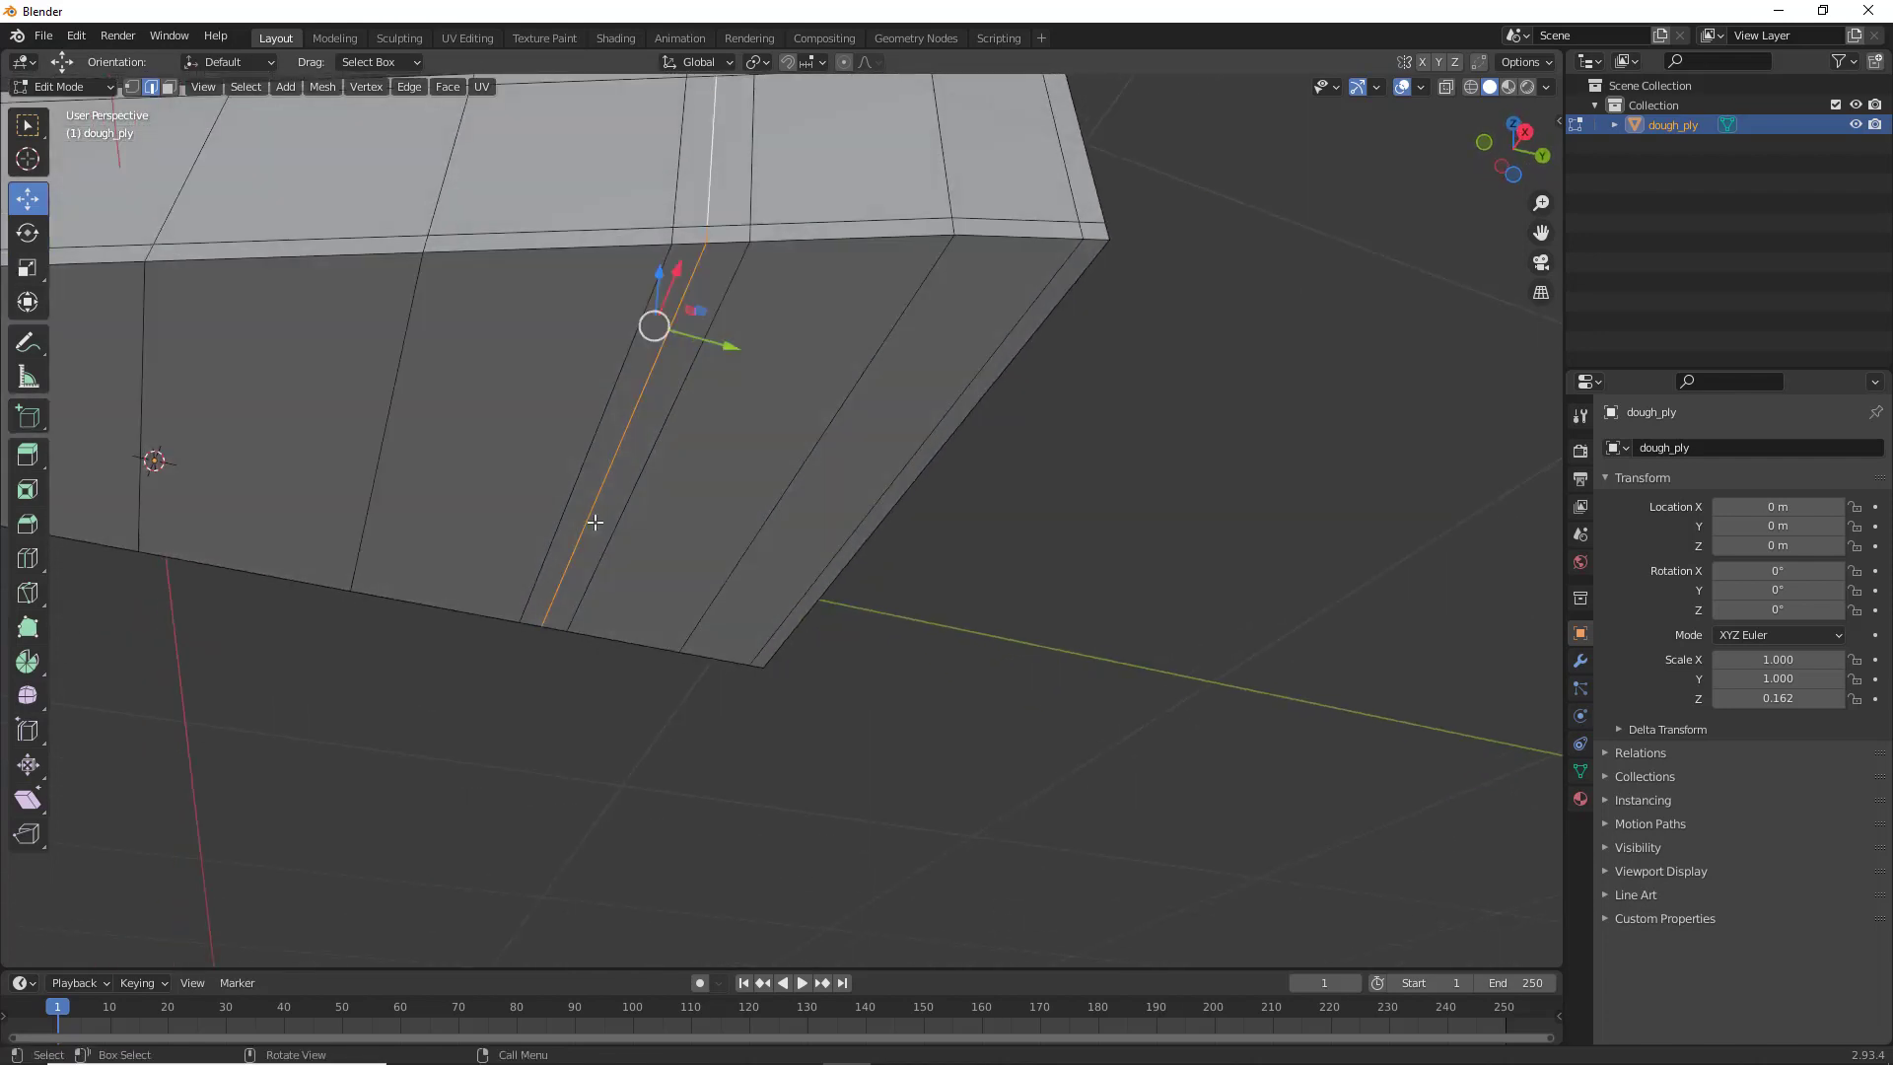
key(x)
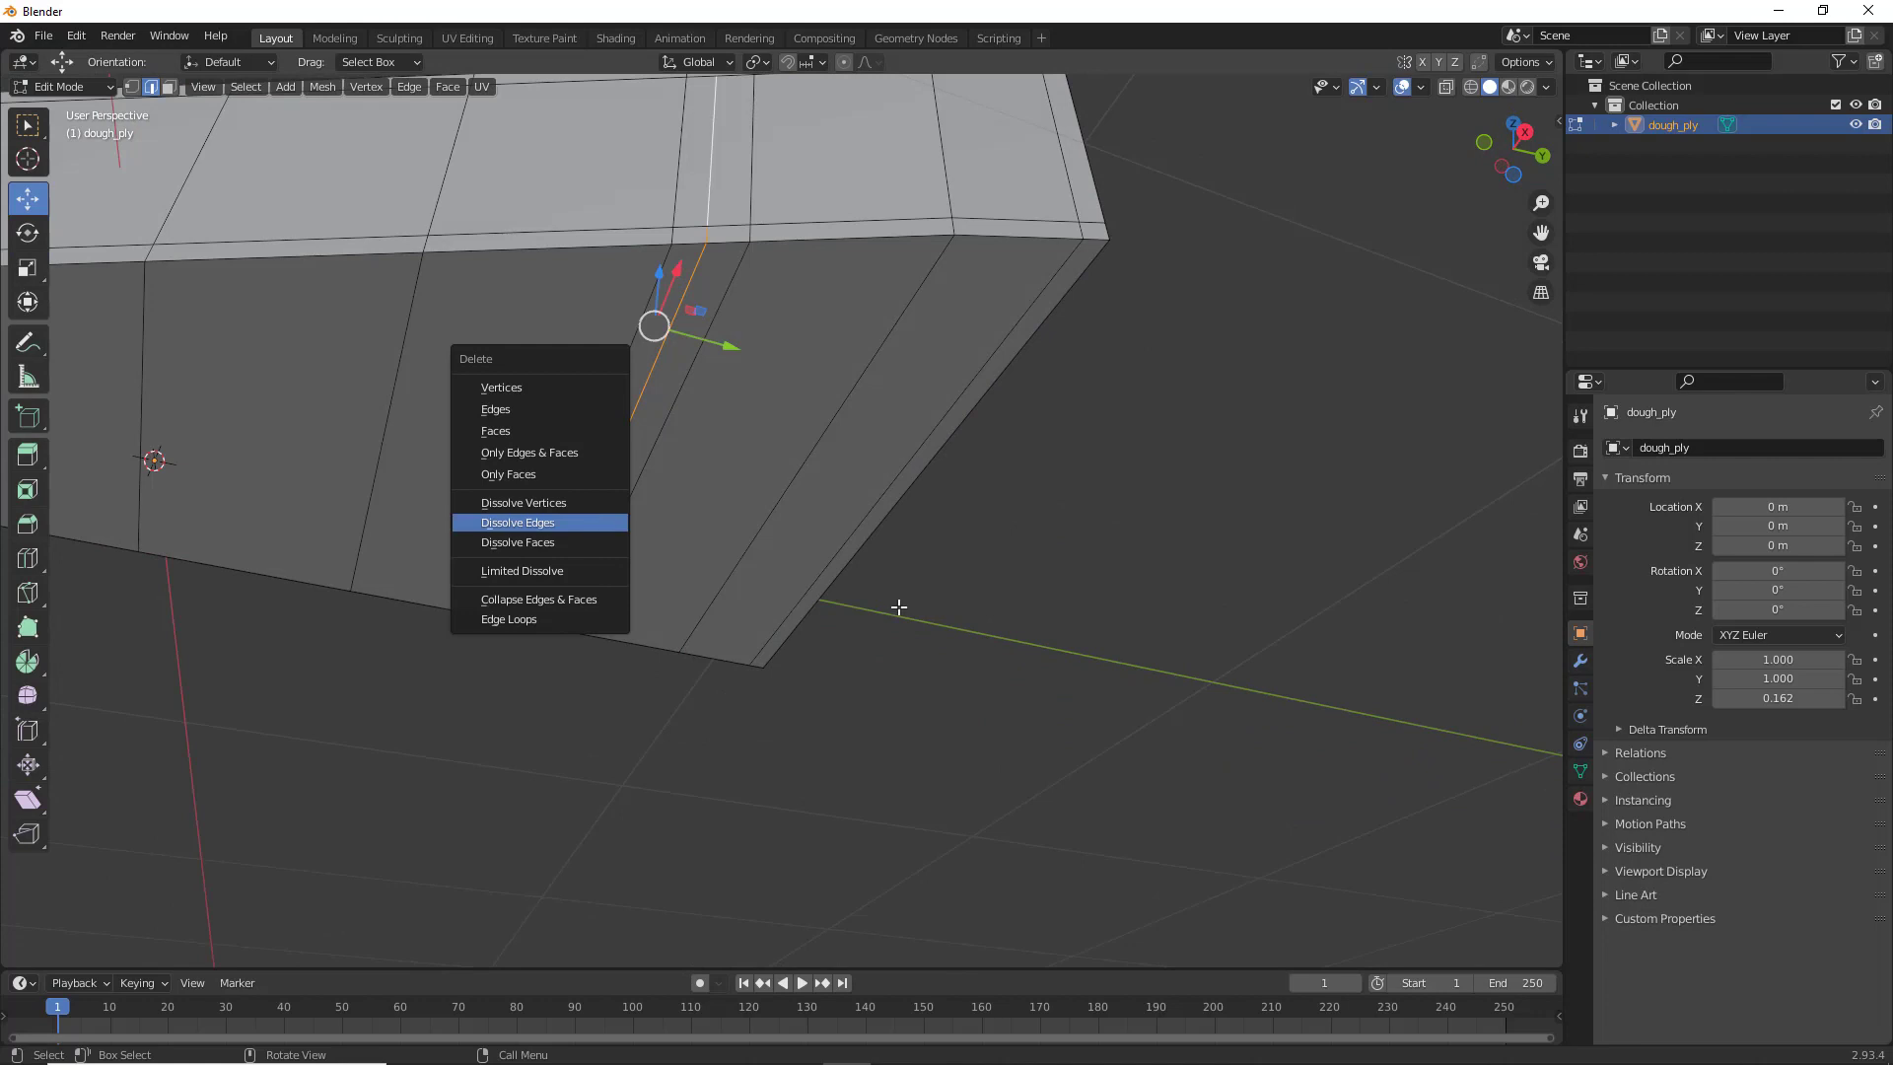
click(595, 523)
Dissolve the two lengthwise support edges on either side of the crust's upper front edge
middle_drag(894, 505, 901, 604)
scroll(896, 604, down, 3)
middle_drag(800, 426, 810, 479)
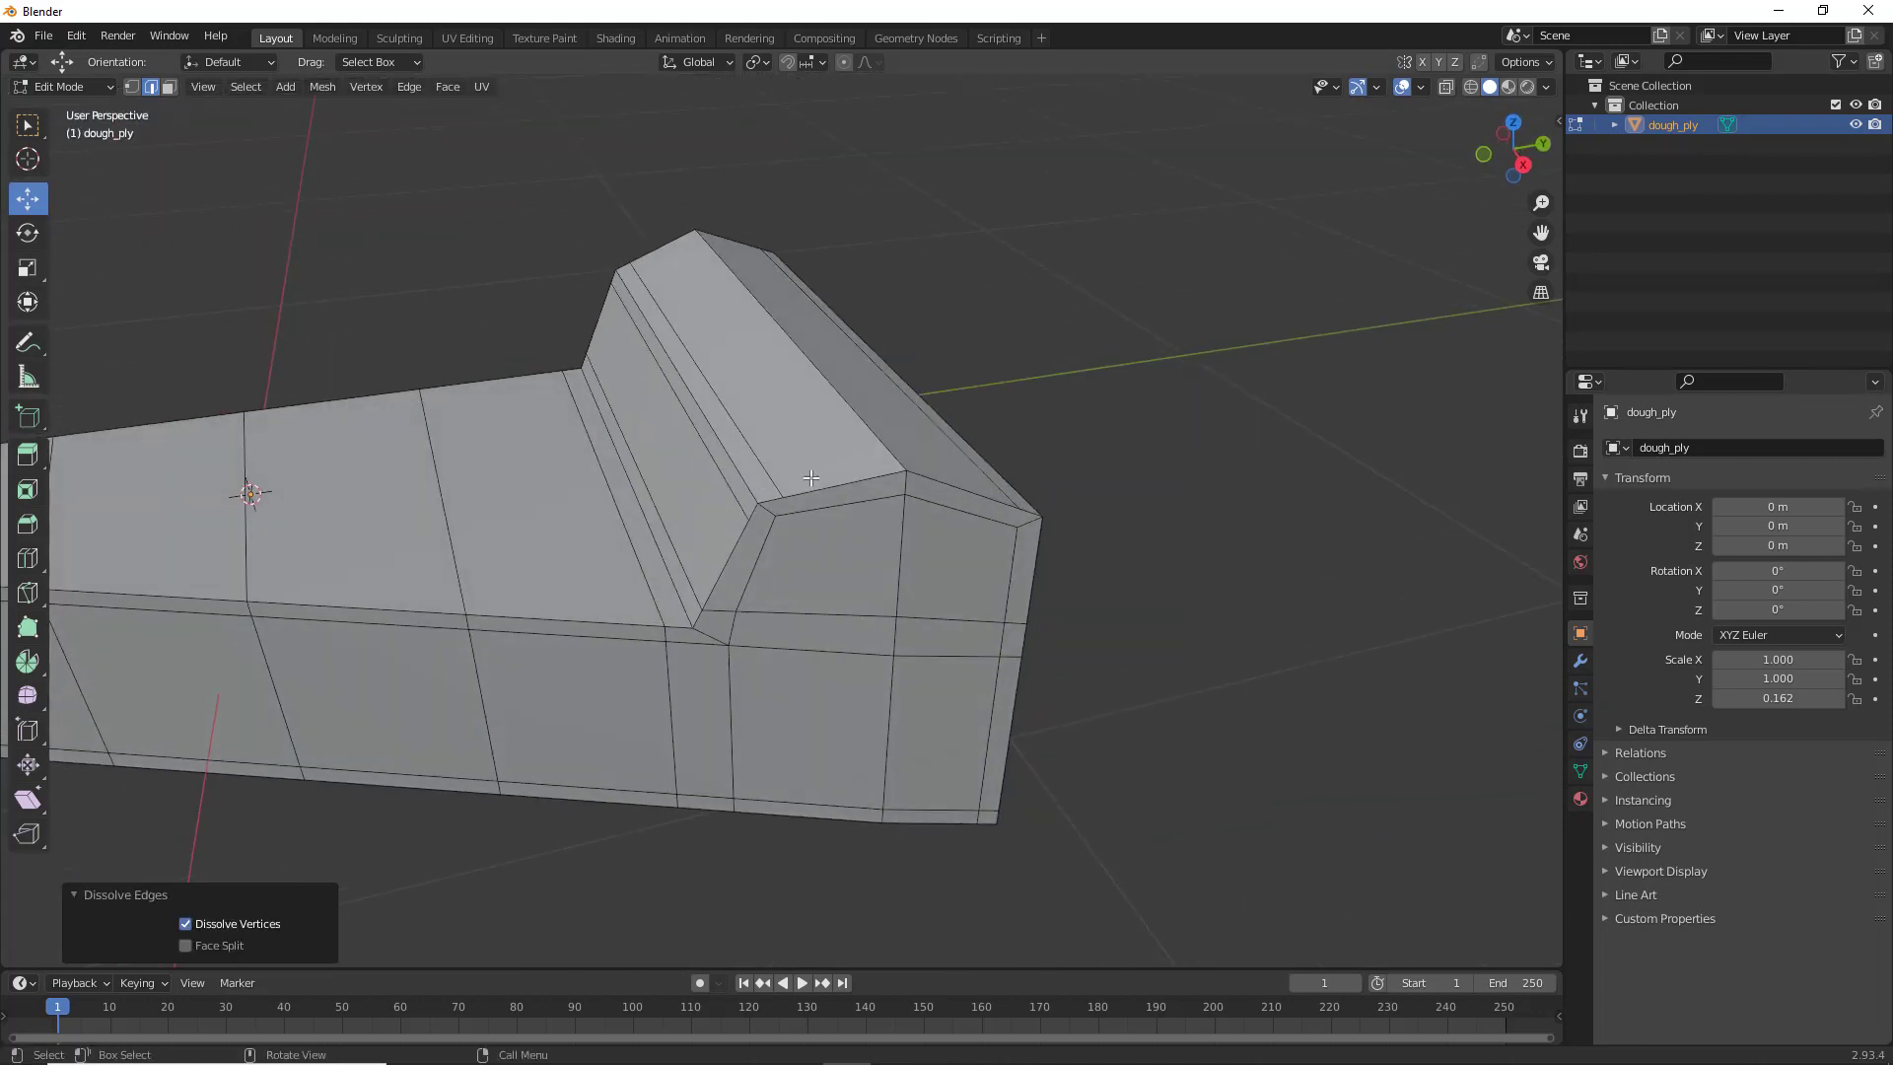
click(759, 462)
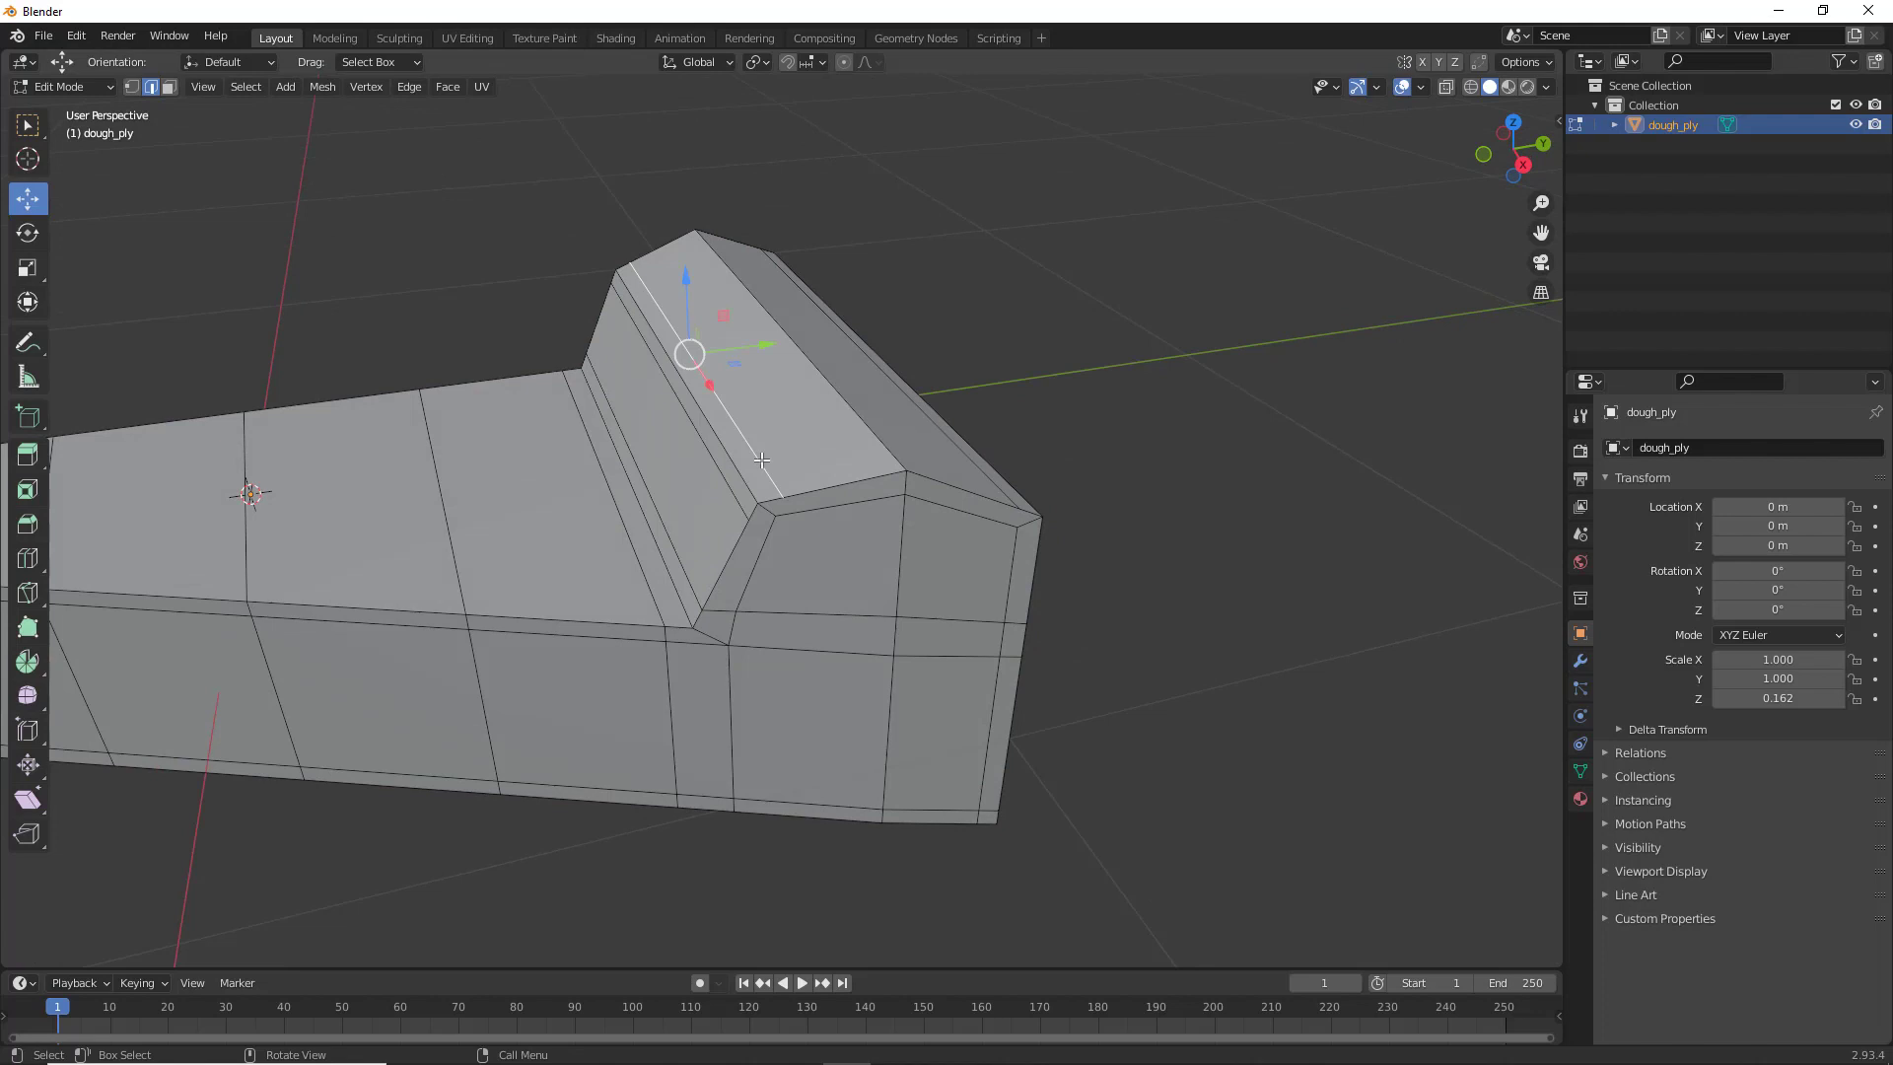
key(x)
click(759, 461)
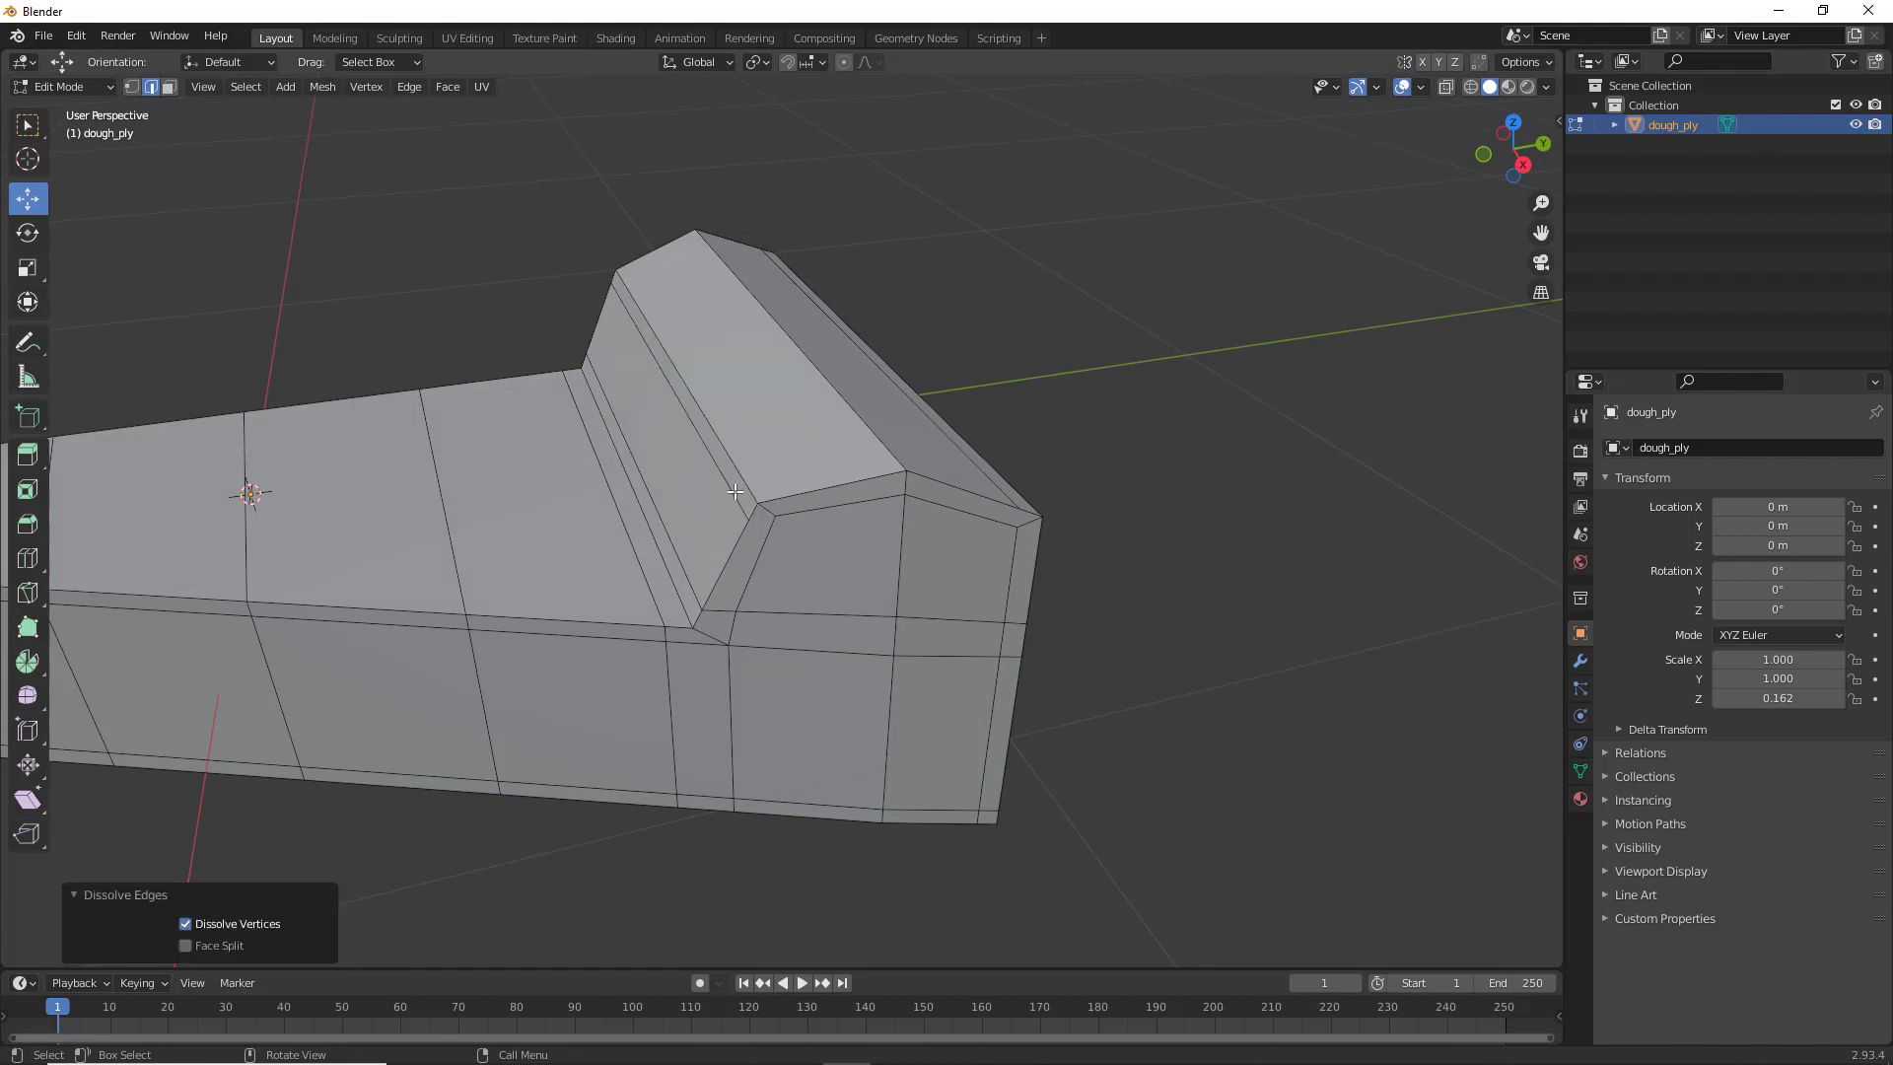
click(735, 491)
key(x)
click(735, 491)
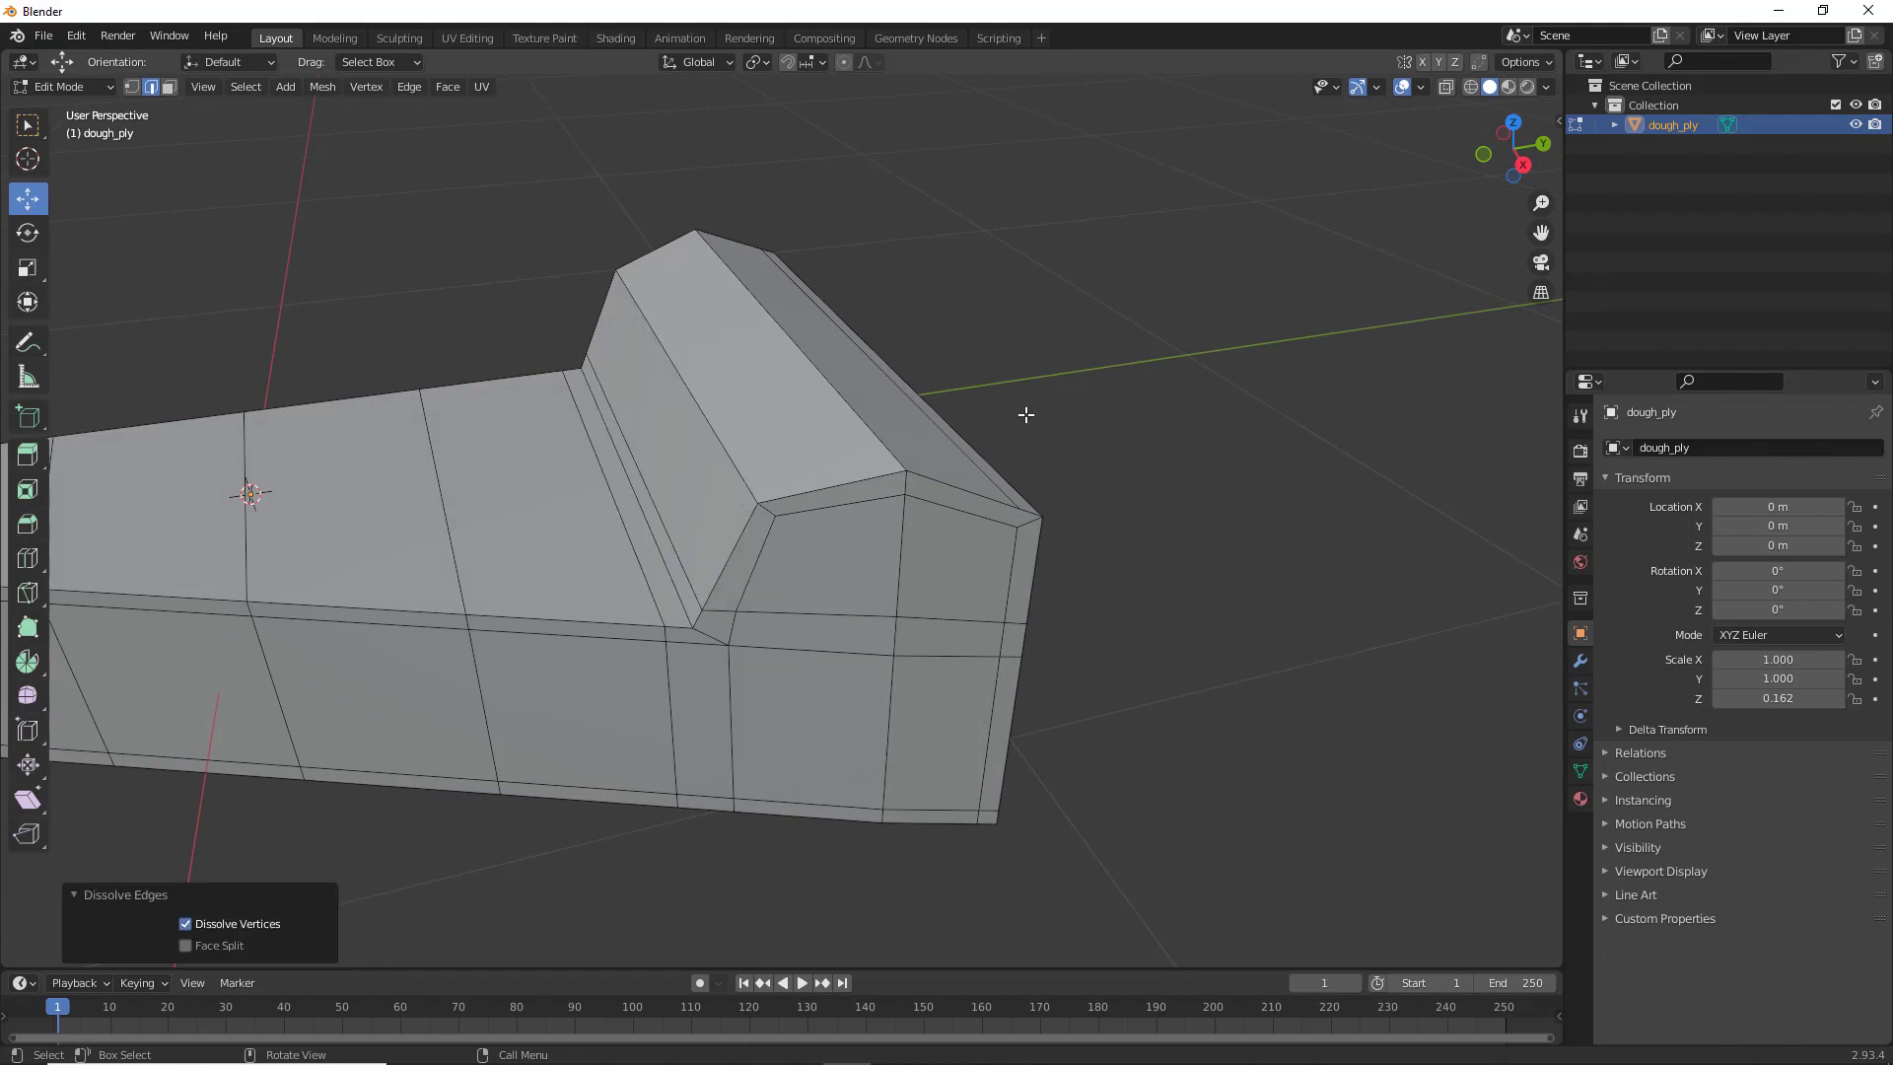
Dissolve the two lengthwise support edges above and below the crust's upper back edge
click(972, 457)
key(x)
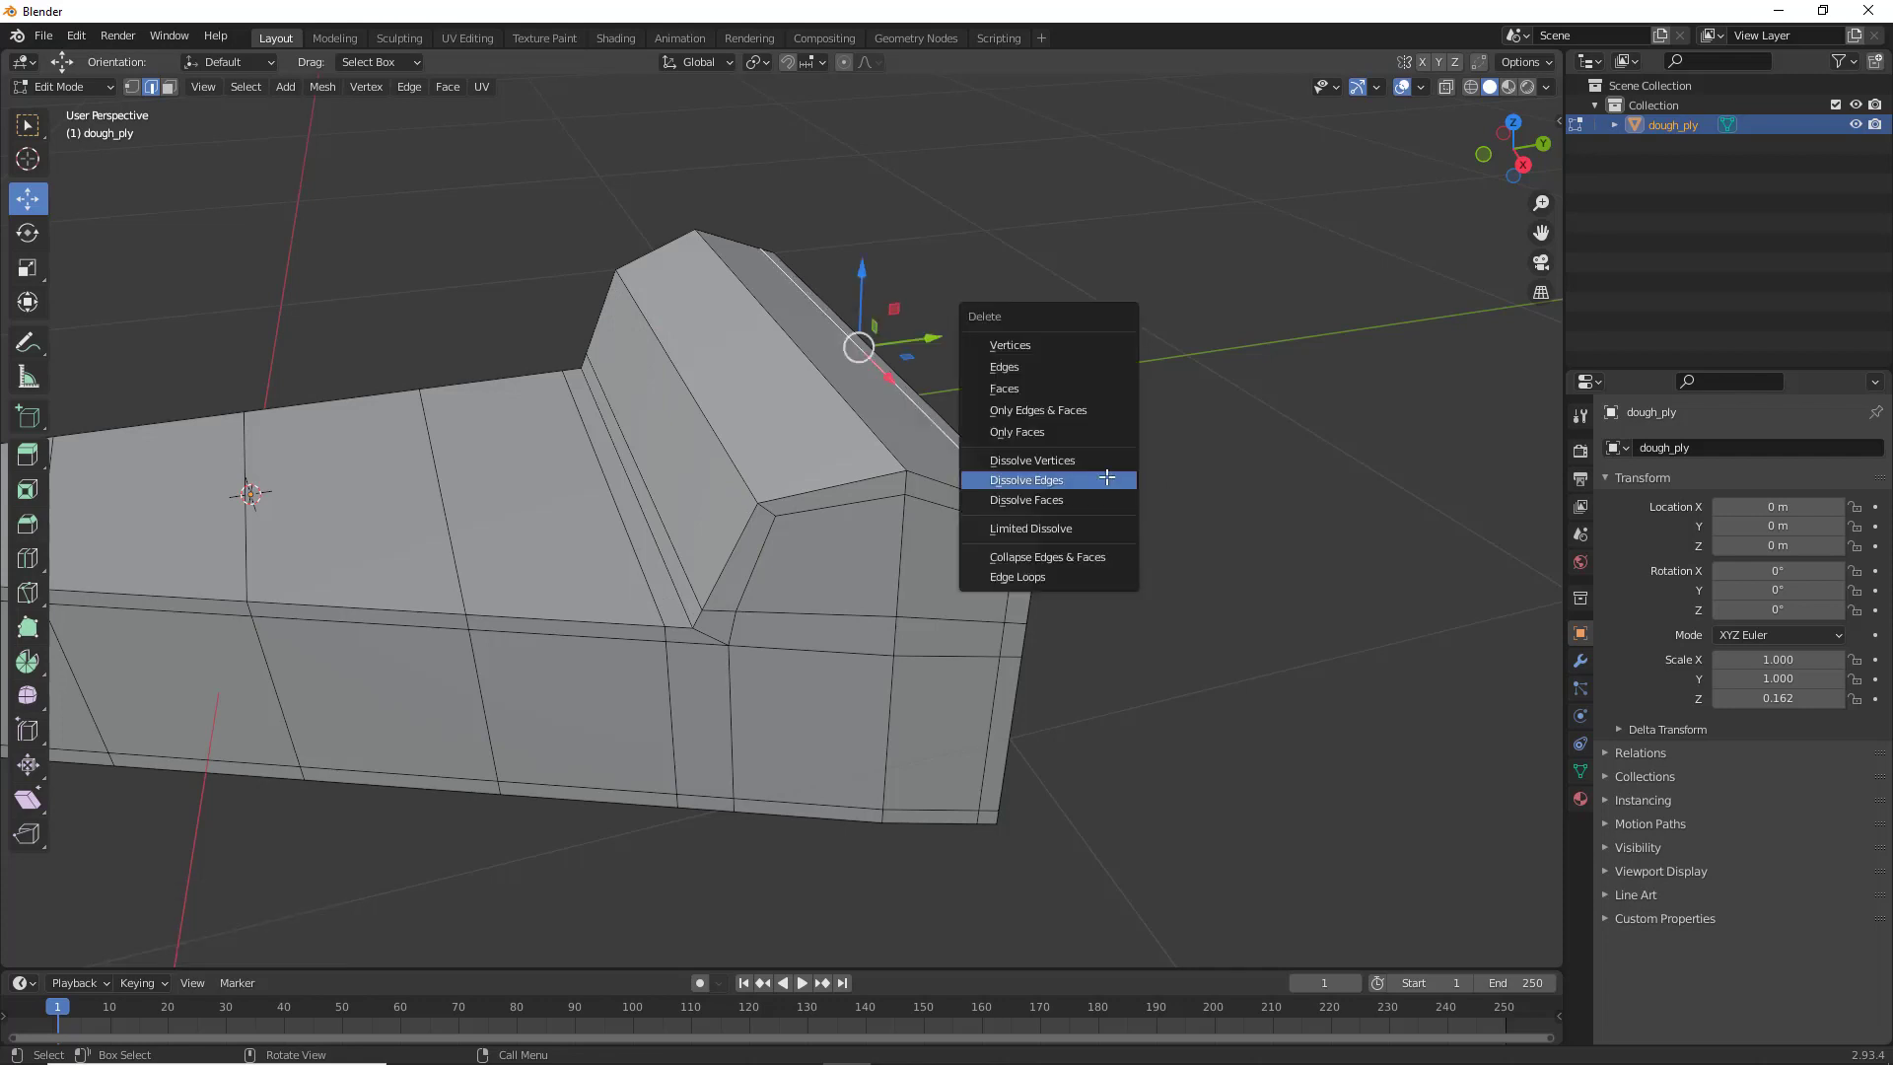
click(1160, 481)
middle_drag(1160, 482, 1045, 417)
click(671, 335)
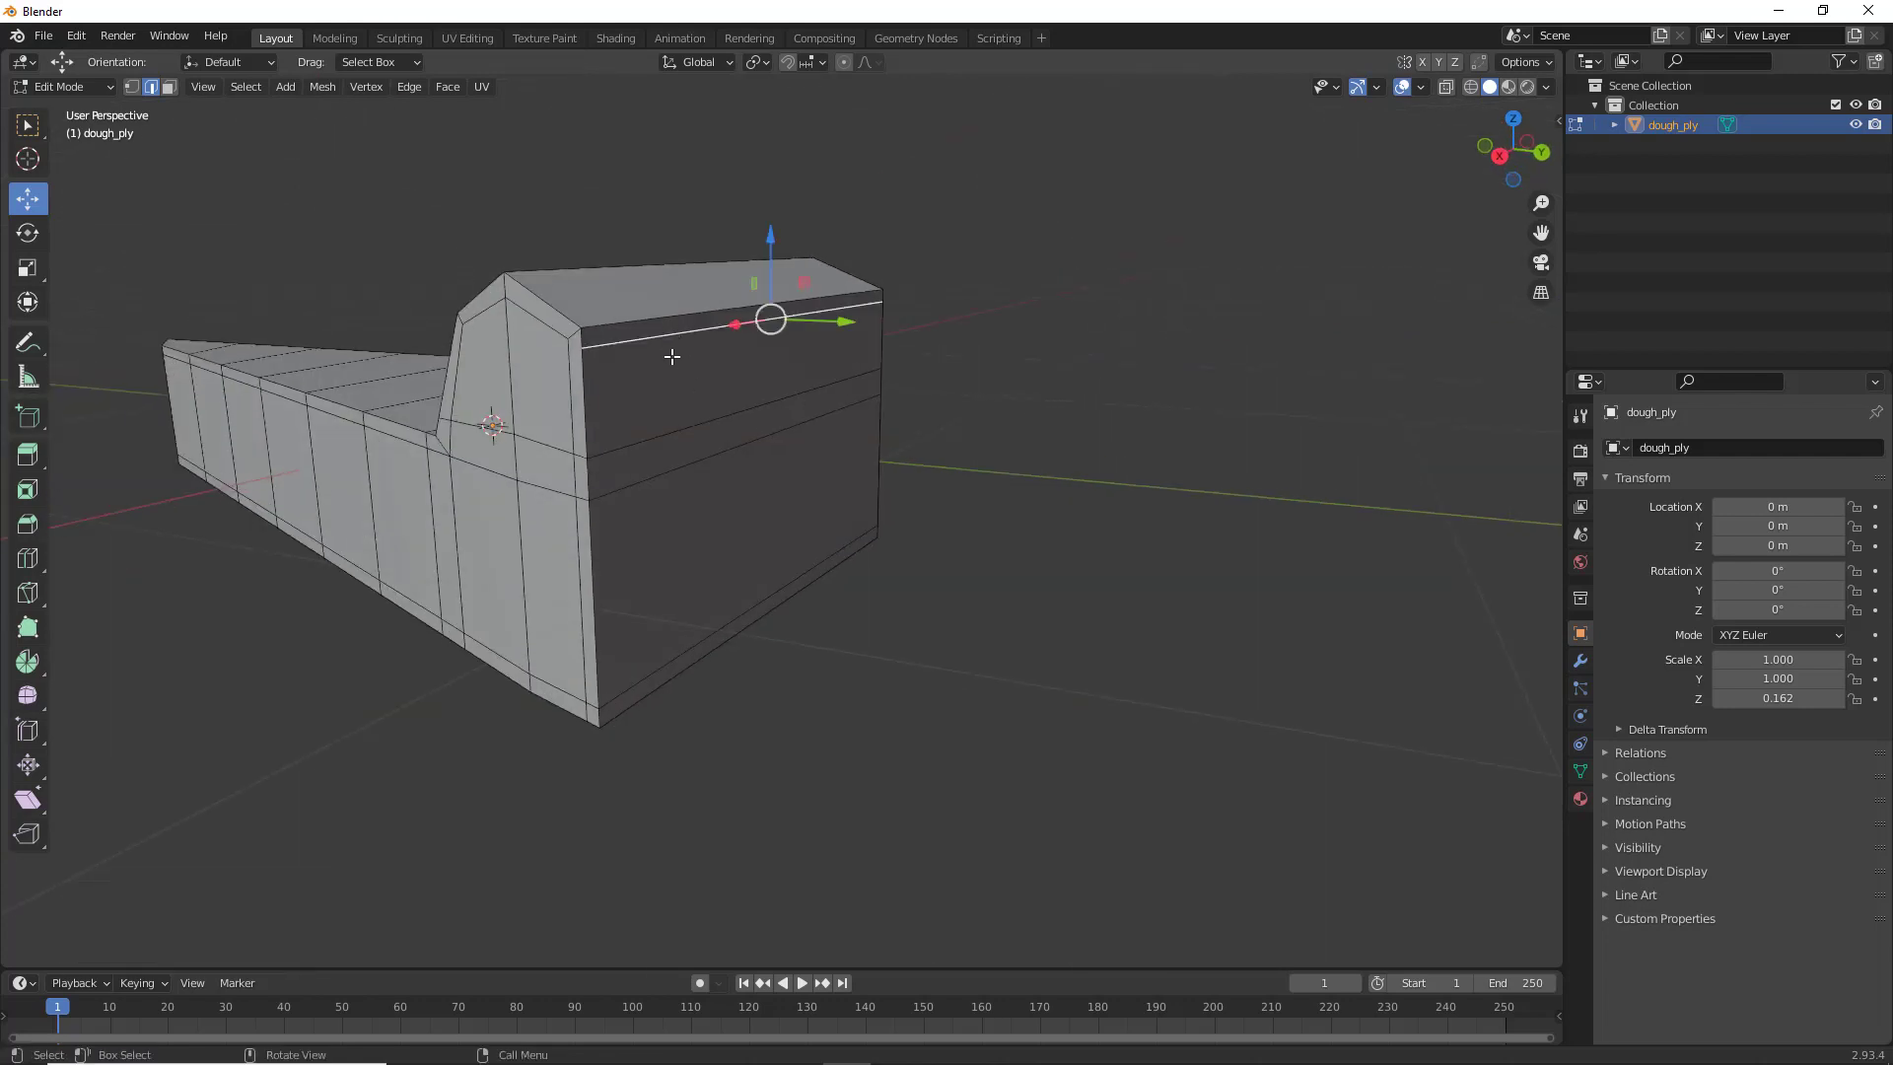
key(x)
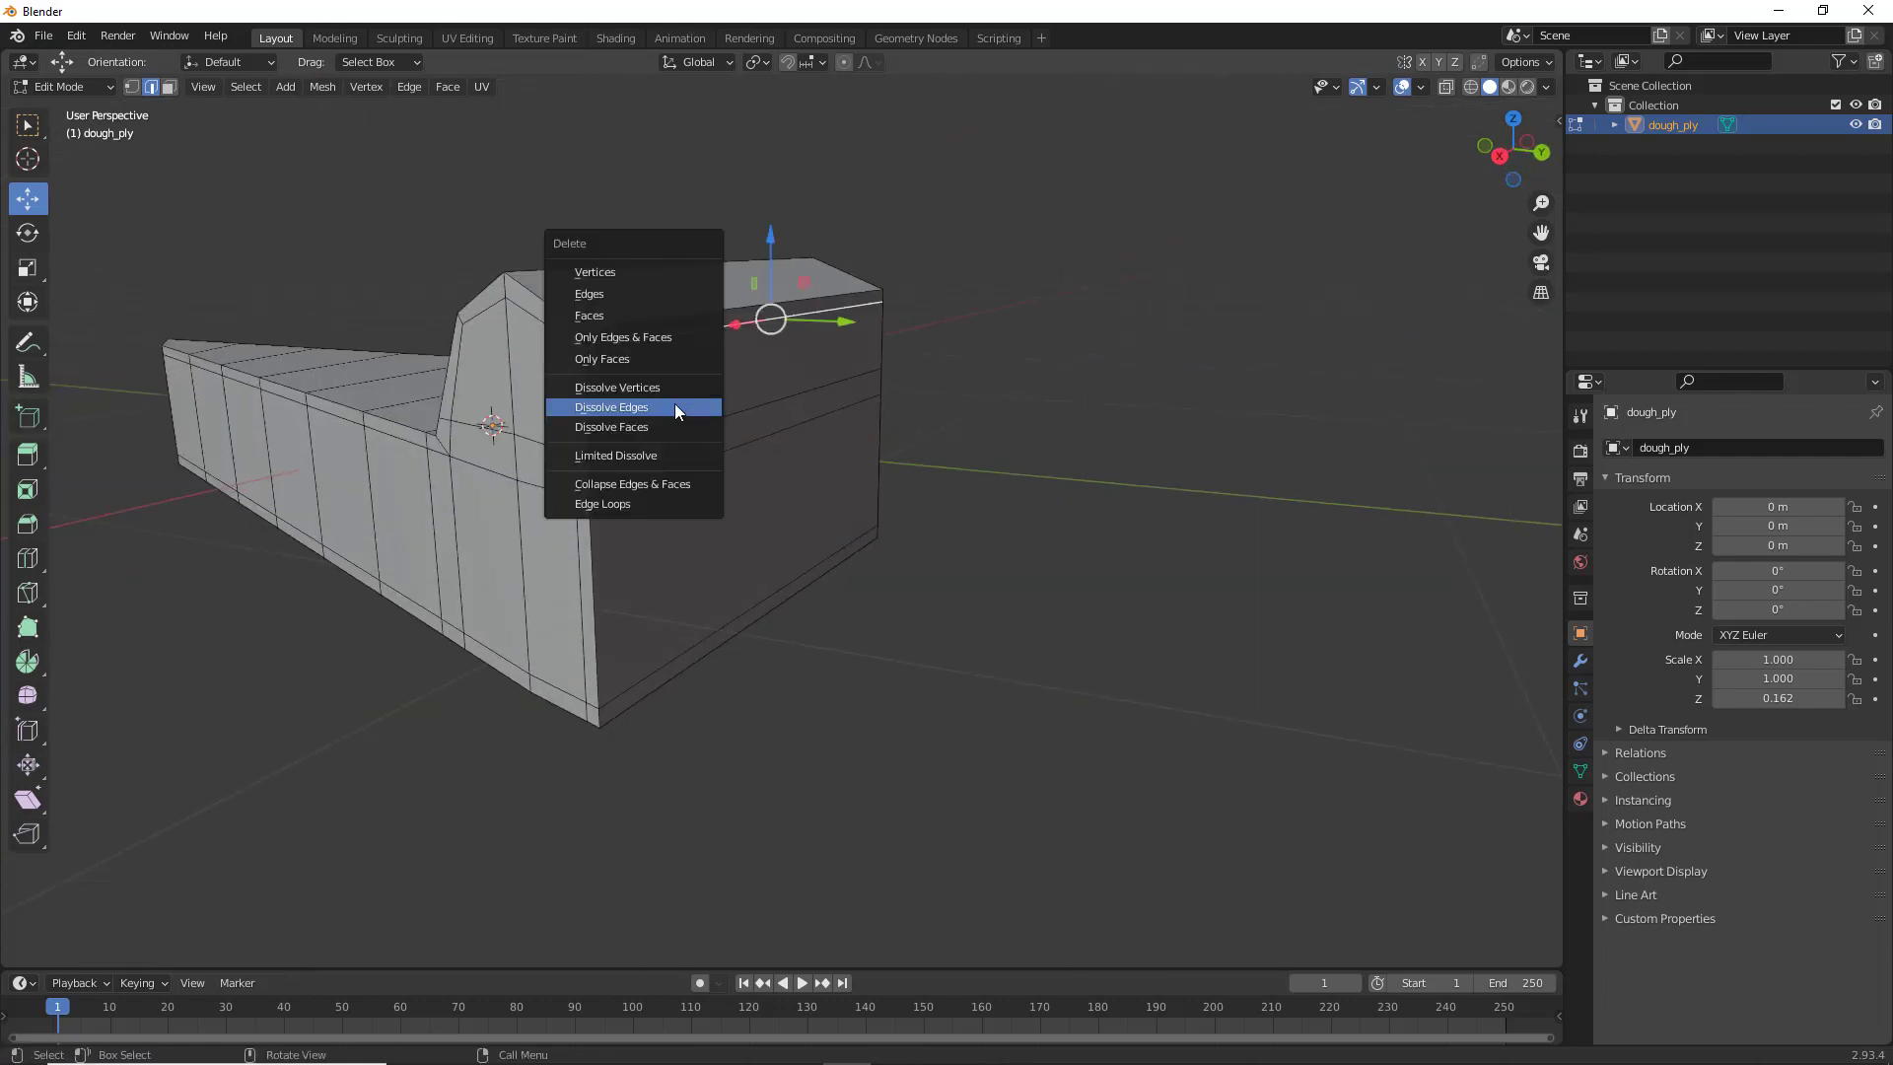
click(674, 404)
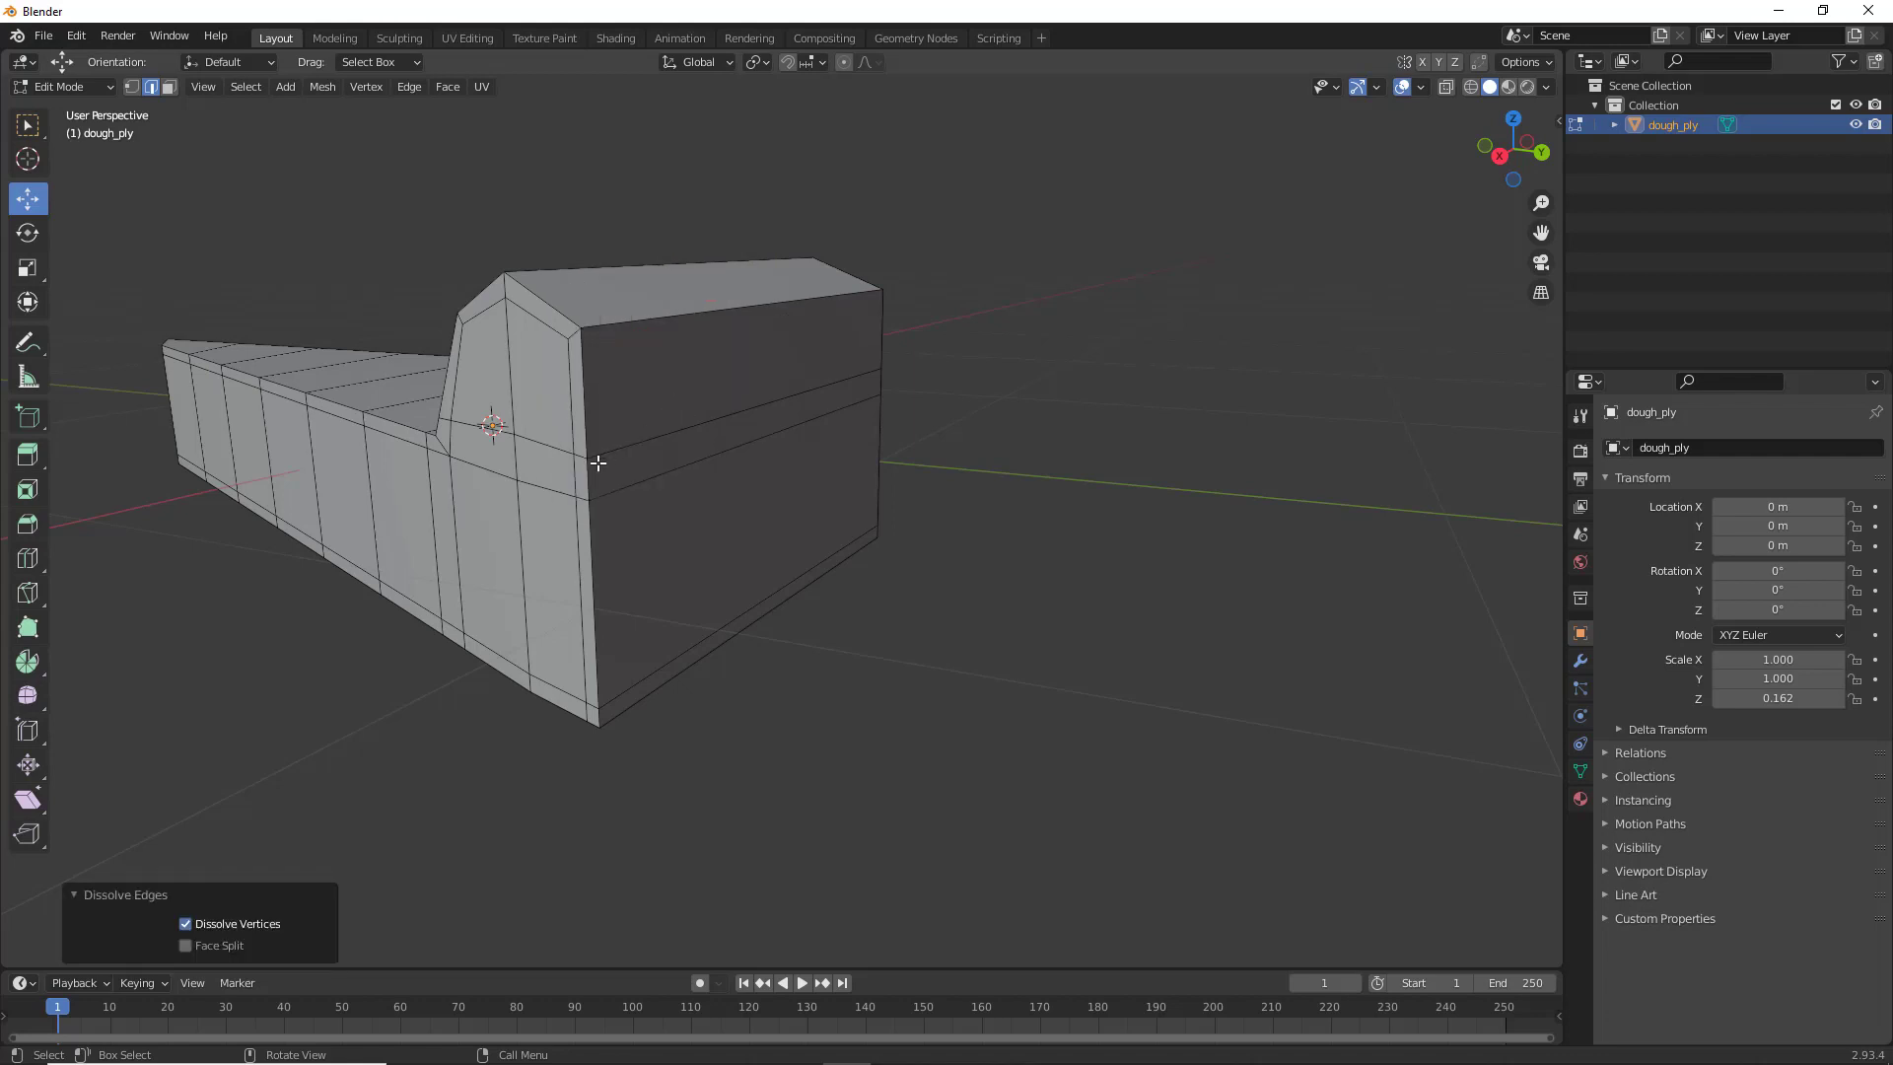
middle_drag(598, 465, 924, 514)
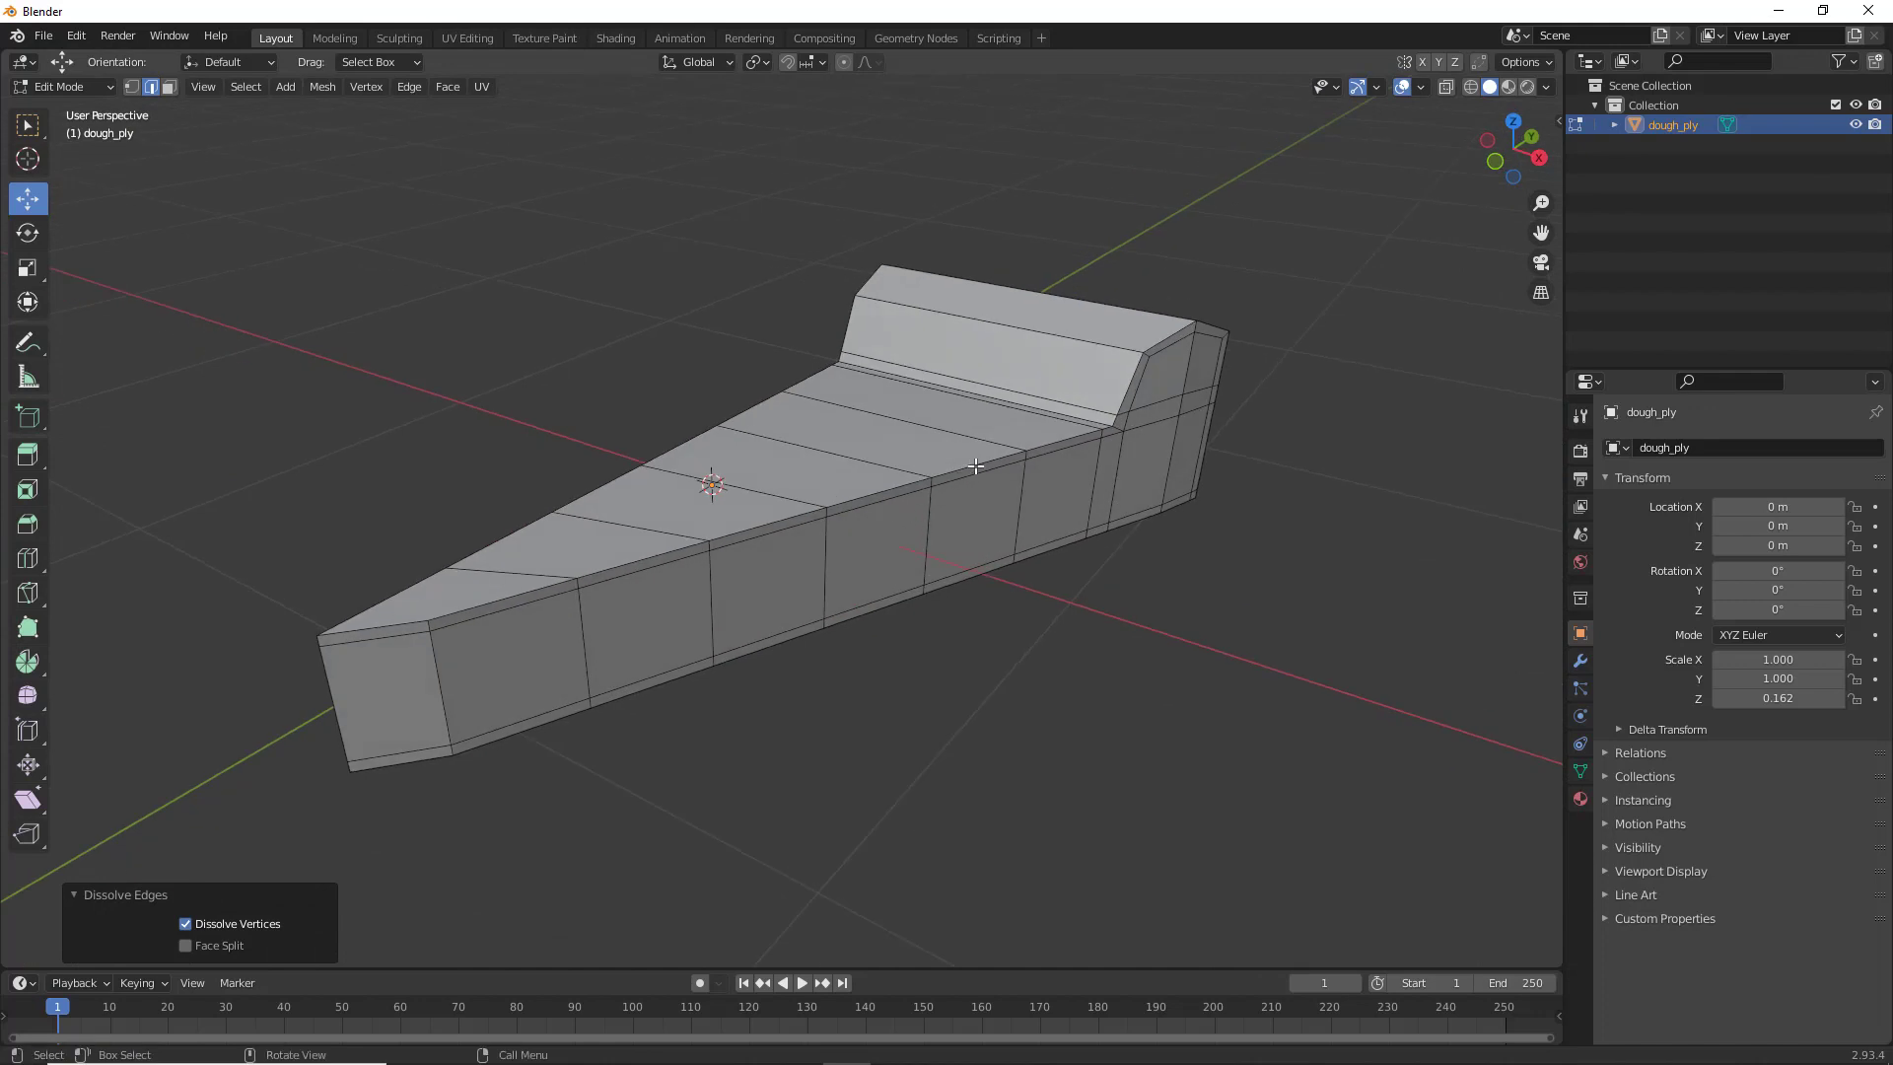
Preview the half dough's smoothed shape with a Catmull-Clark Subdivision Surface modifier and remove the modifier again
click(1581, 661)
click(1682, 446)
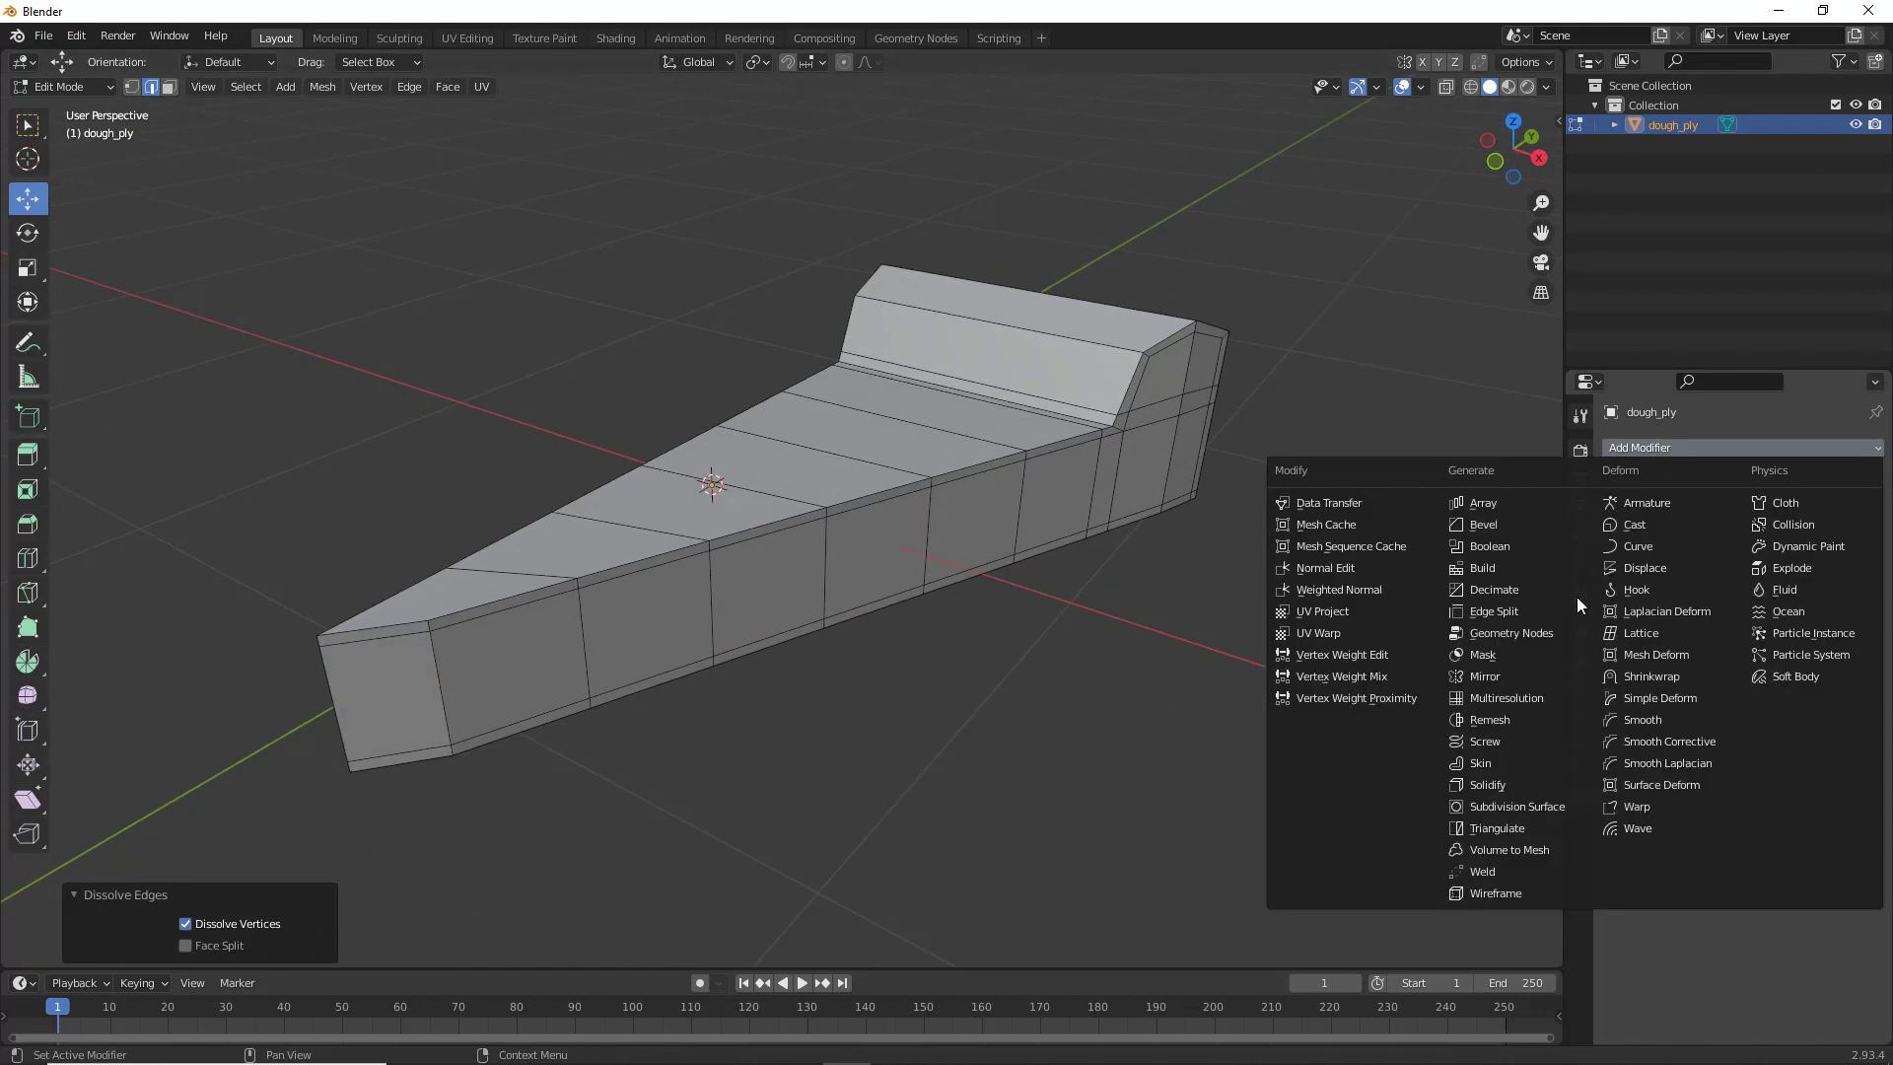
click(1516, 806)
middle_drag(1035, 660, 1124, 536)
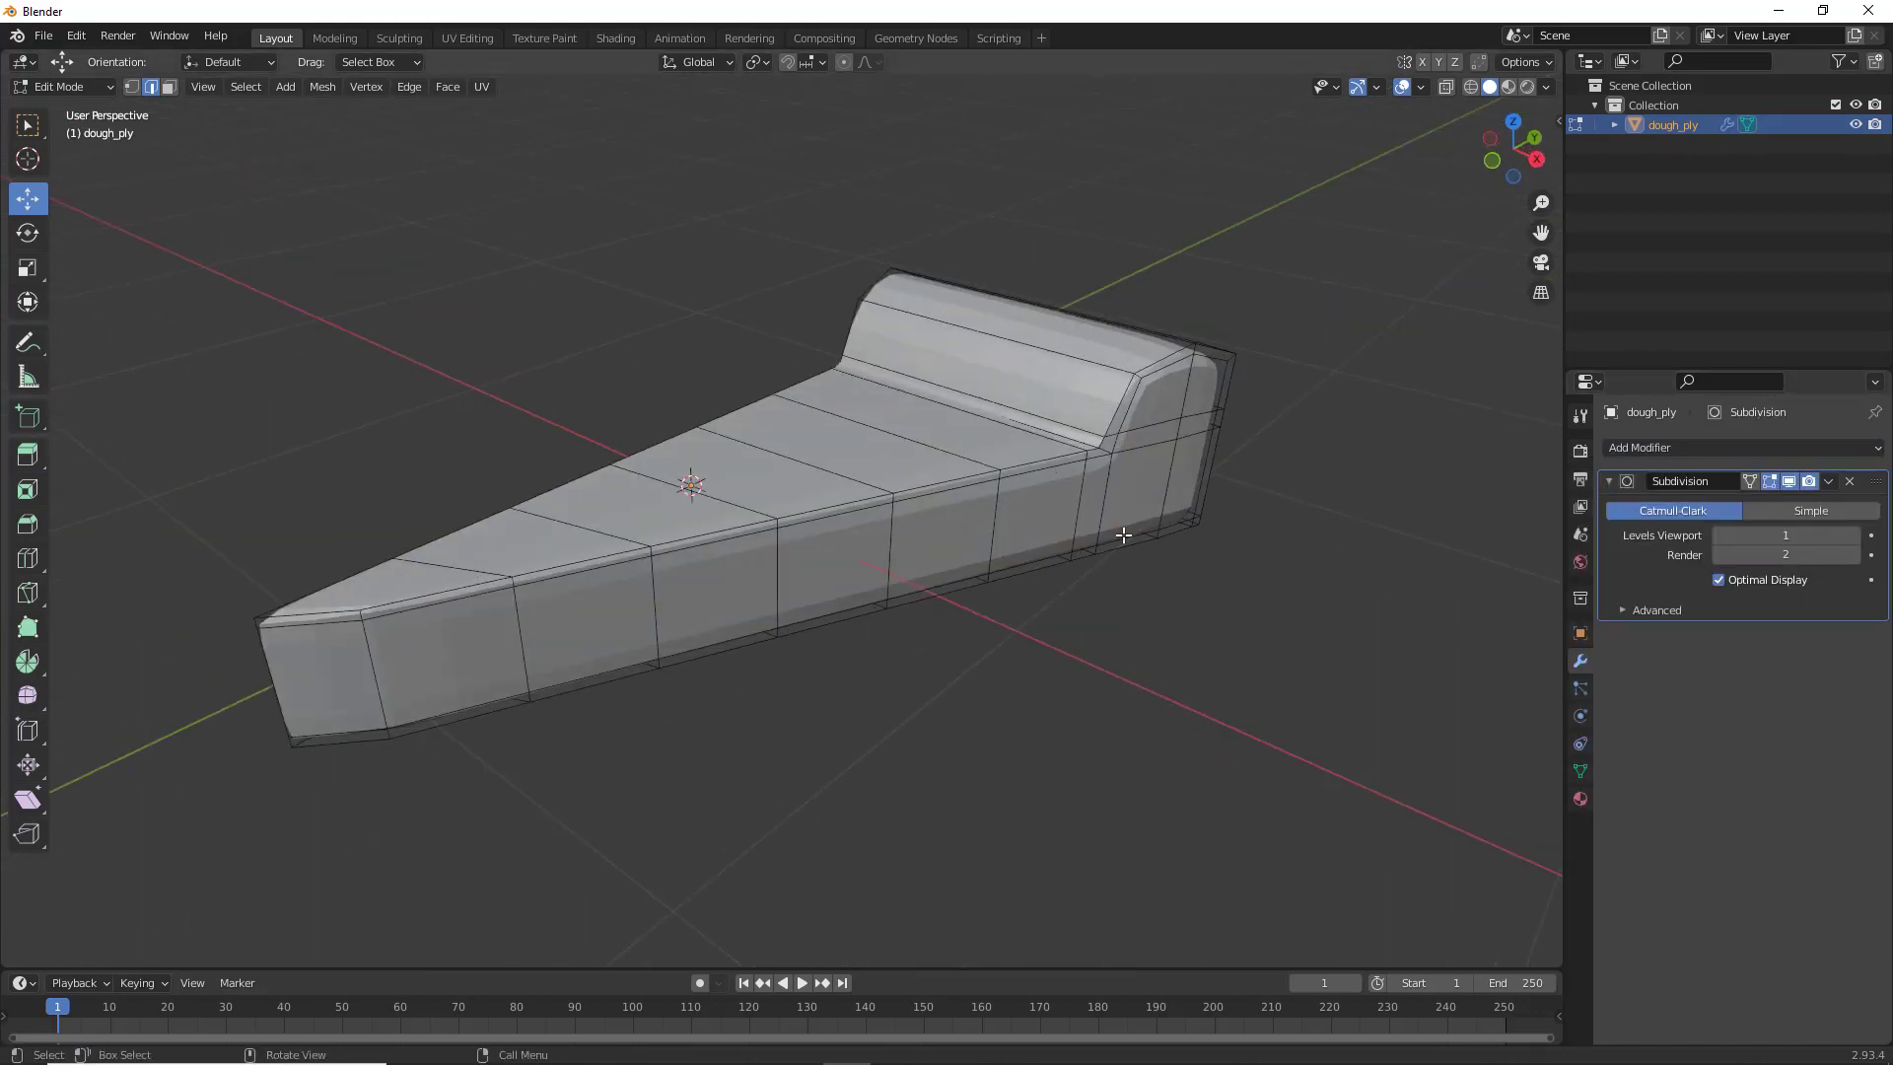
middle_drag(1042, 612, 1080, 537)
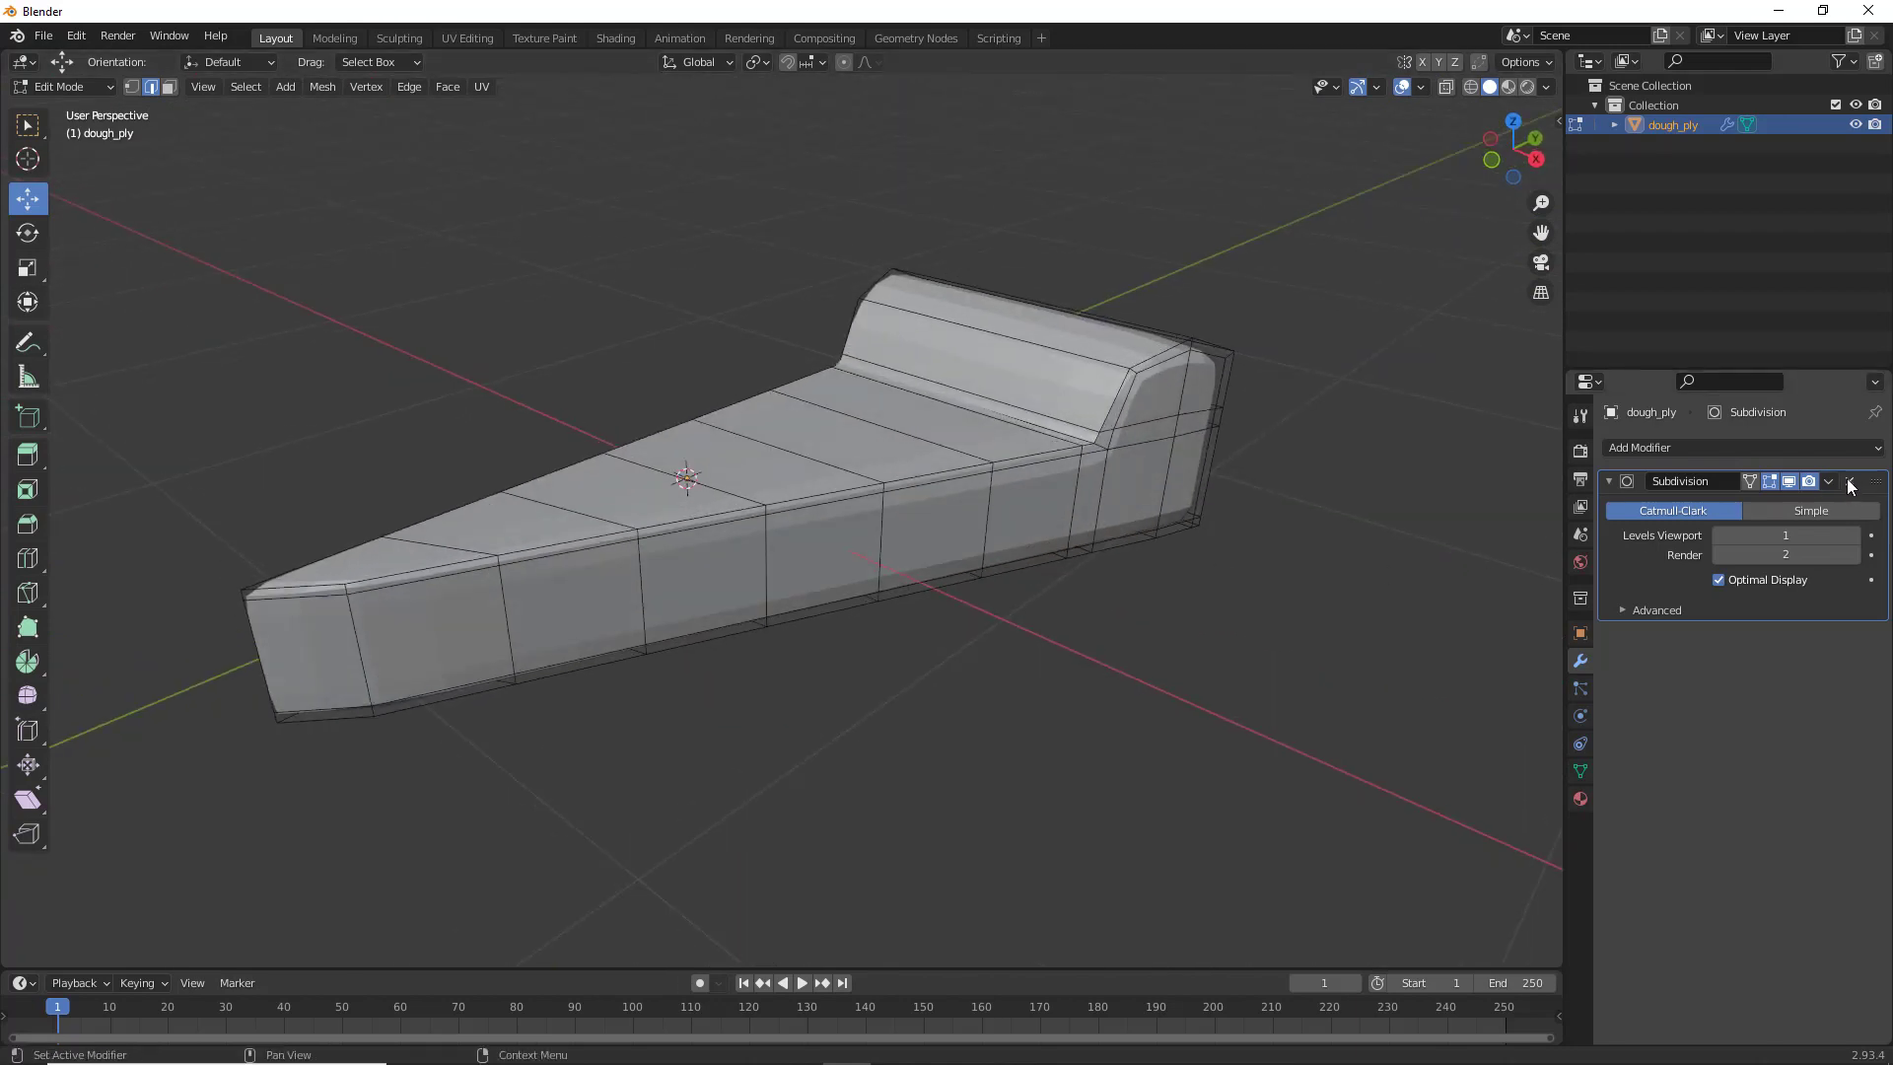
click(1850, 481)
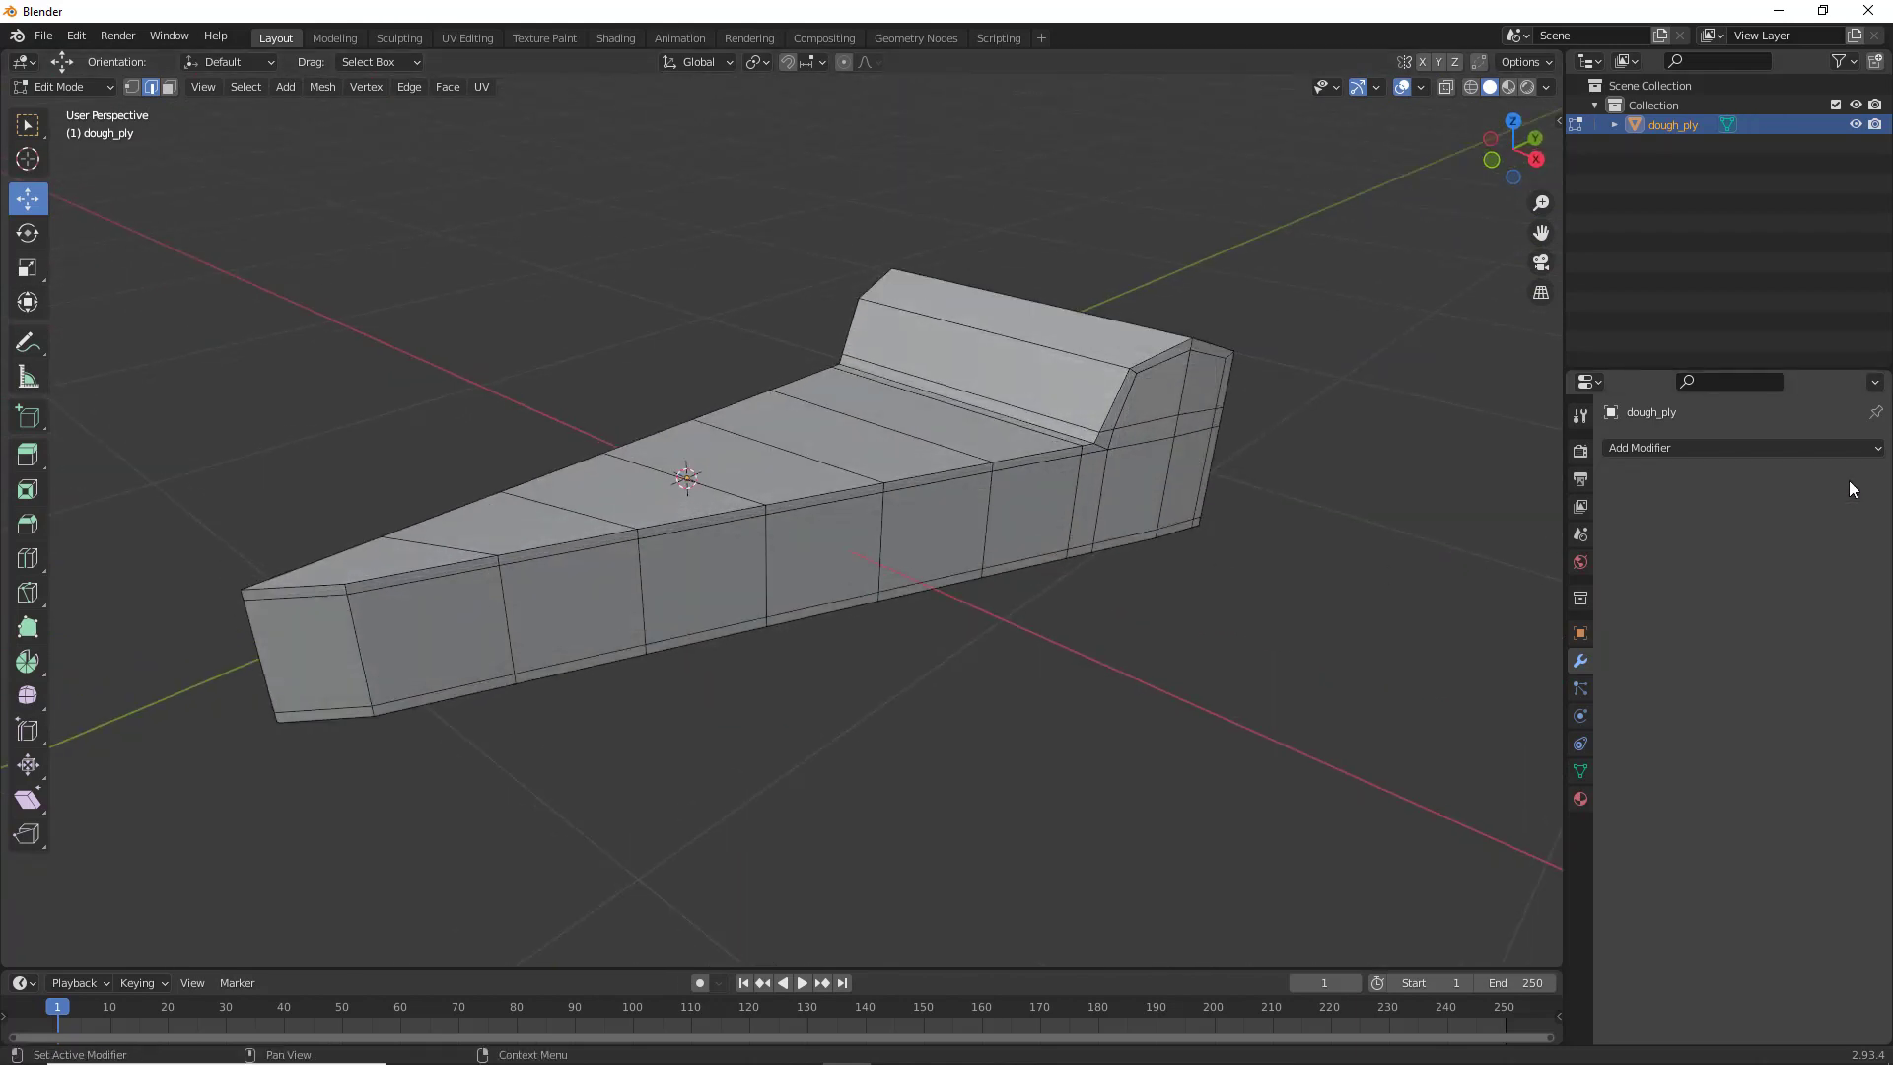
Add a Mirror modifier on the X axis to the half dough
middle_drag(922, 708, 1071, 604)
middle_drag(854, 358, 870, 322)
middle_drag(985, 472, 891, 449)
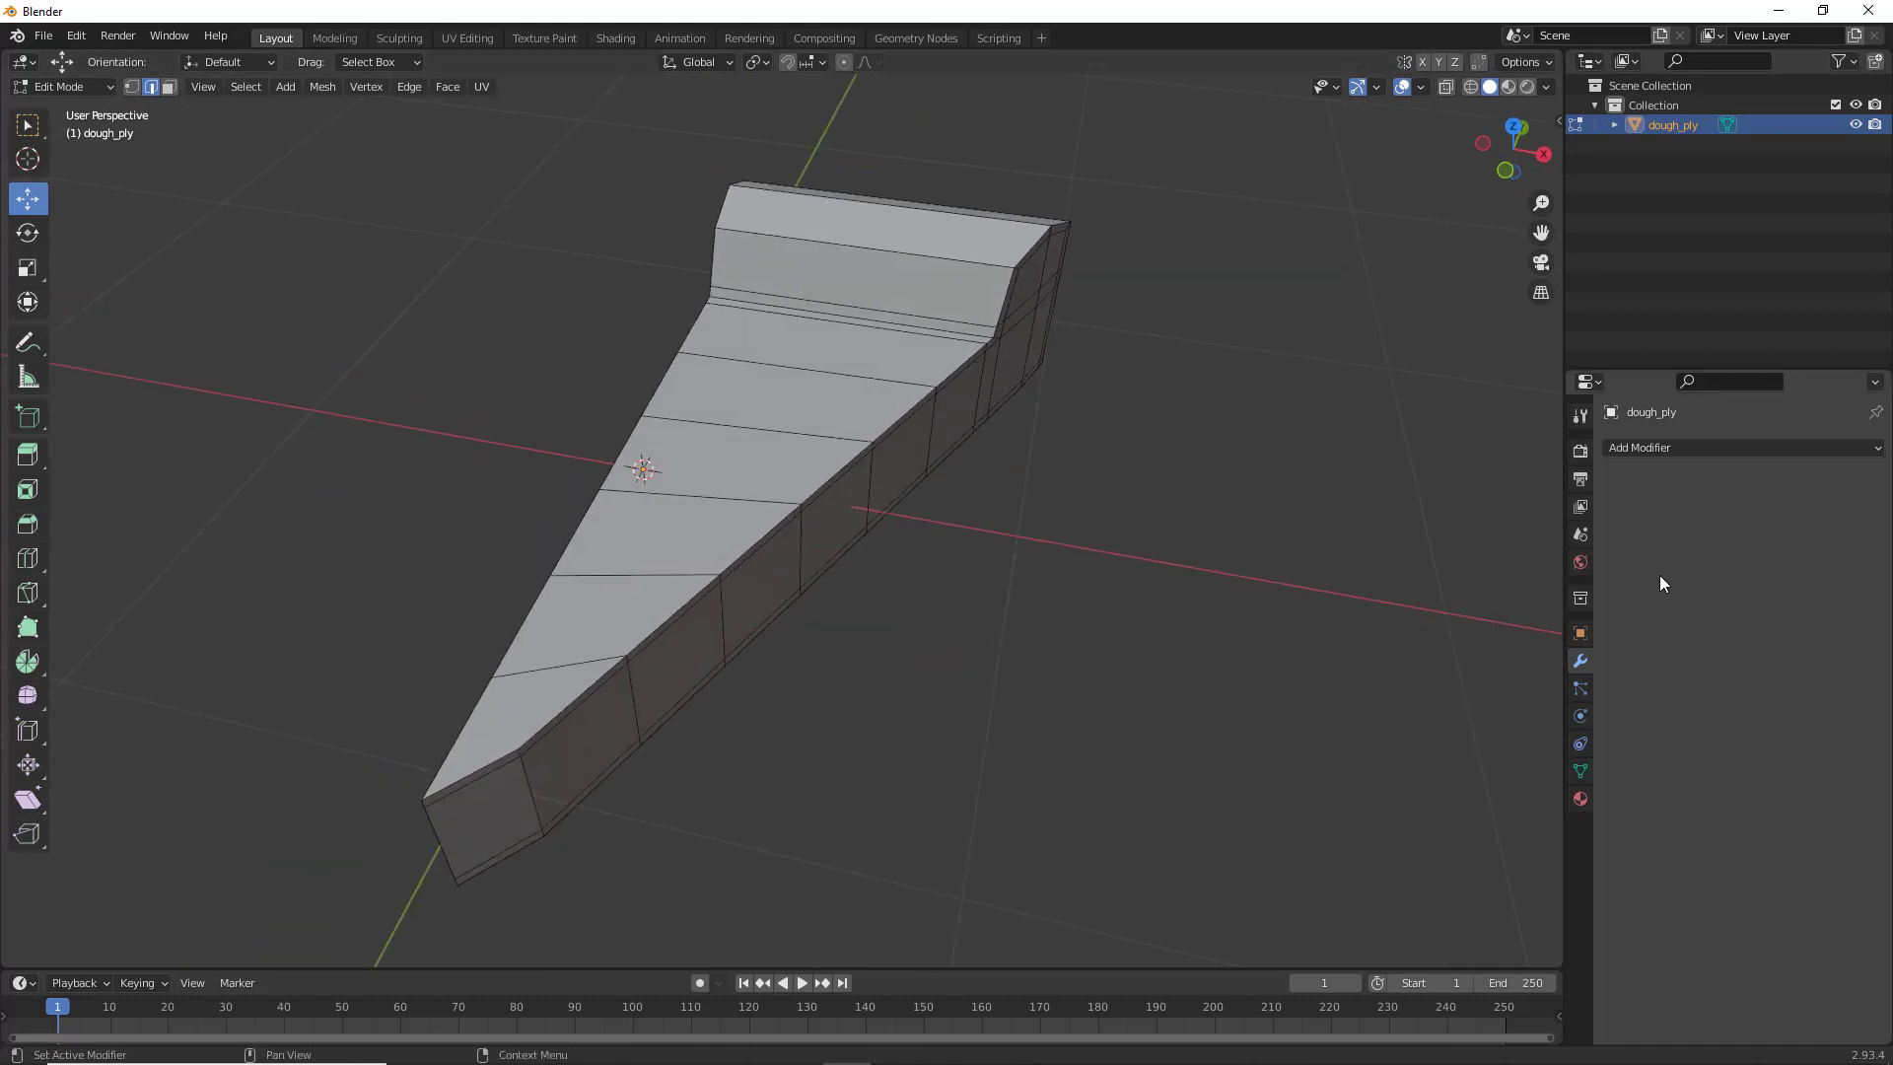
click(1686, 447)
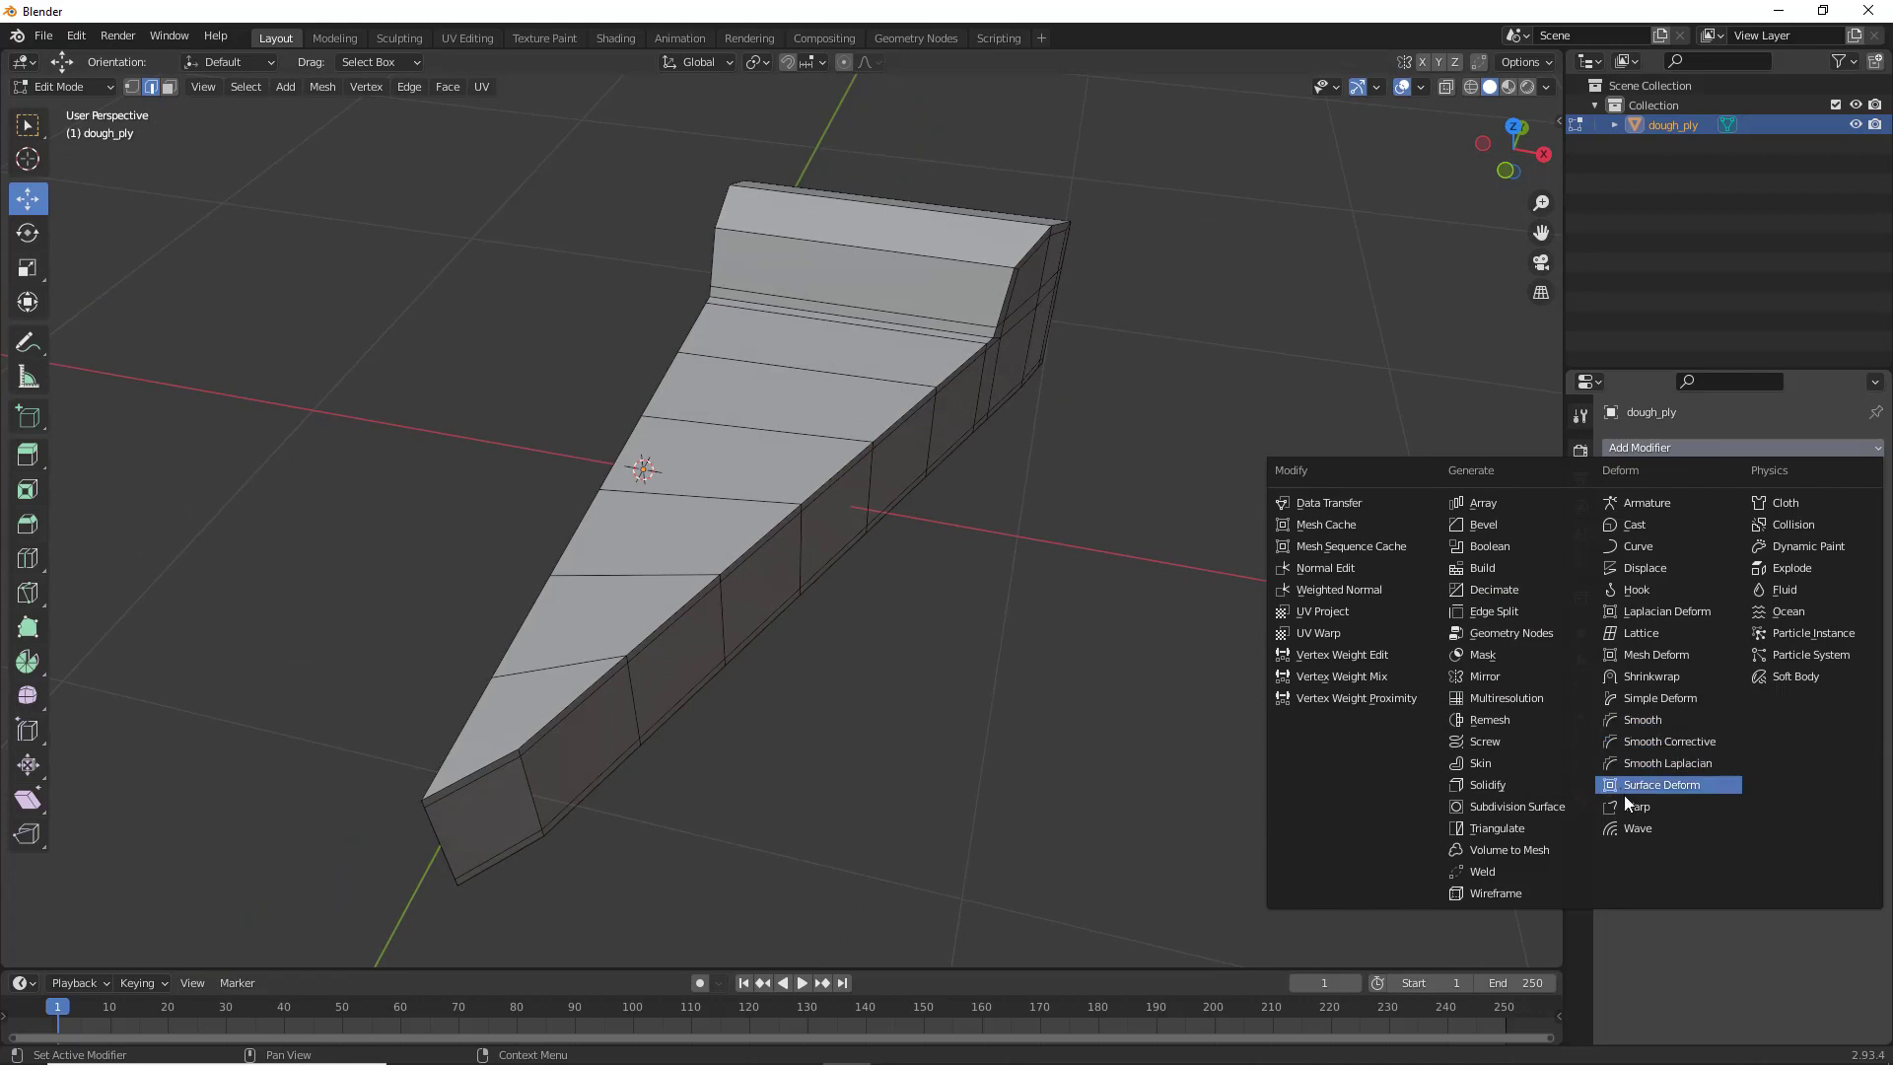
middle_drag(1091, 580, 1053, 532)
middle_drag(1064, 344, 1012, 389)
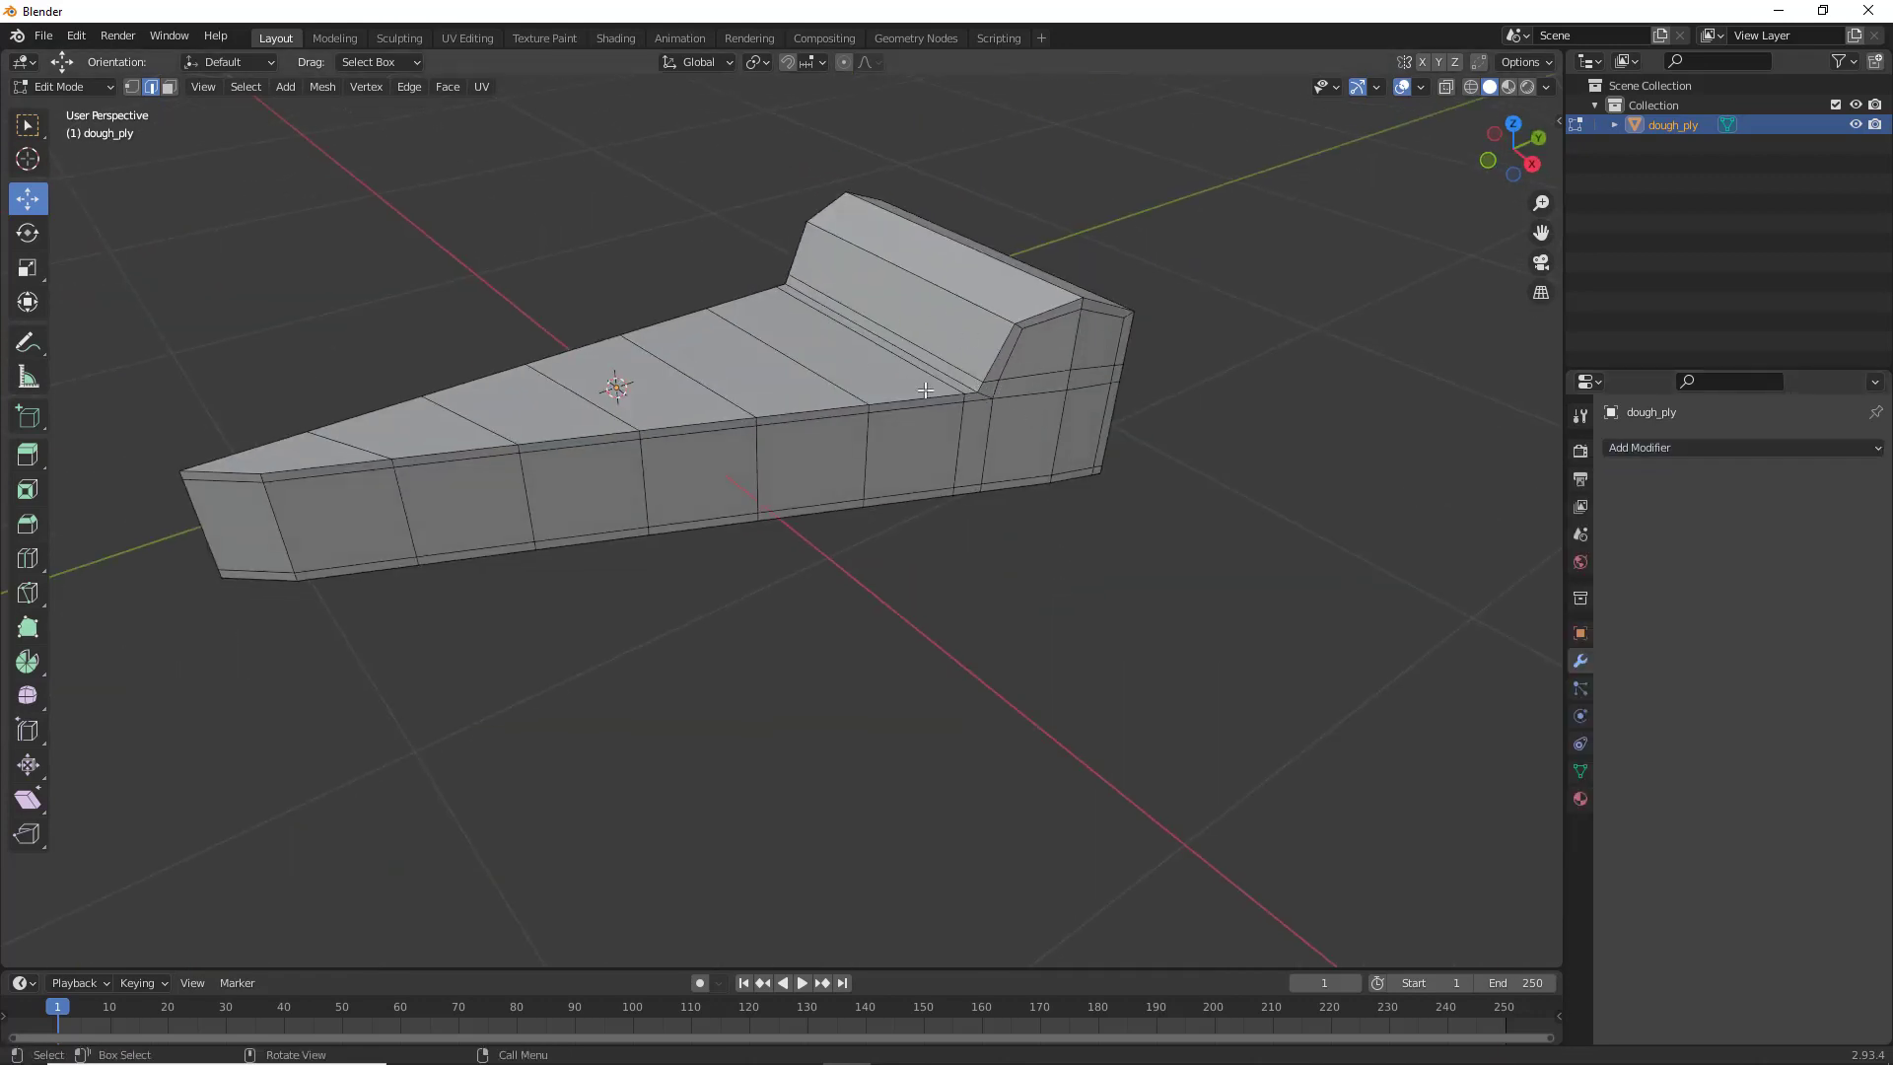
middle_drag(944, 478, 1046, 493)
click(1791, 448)
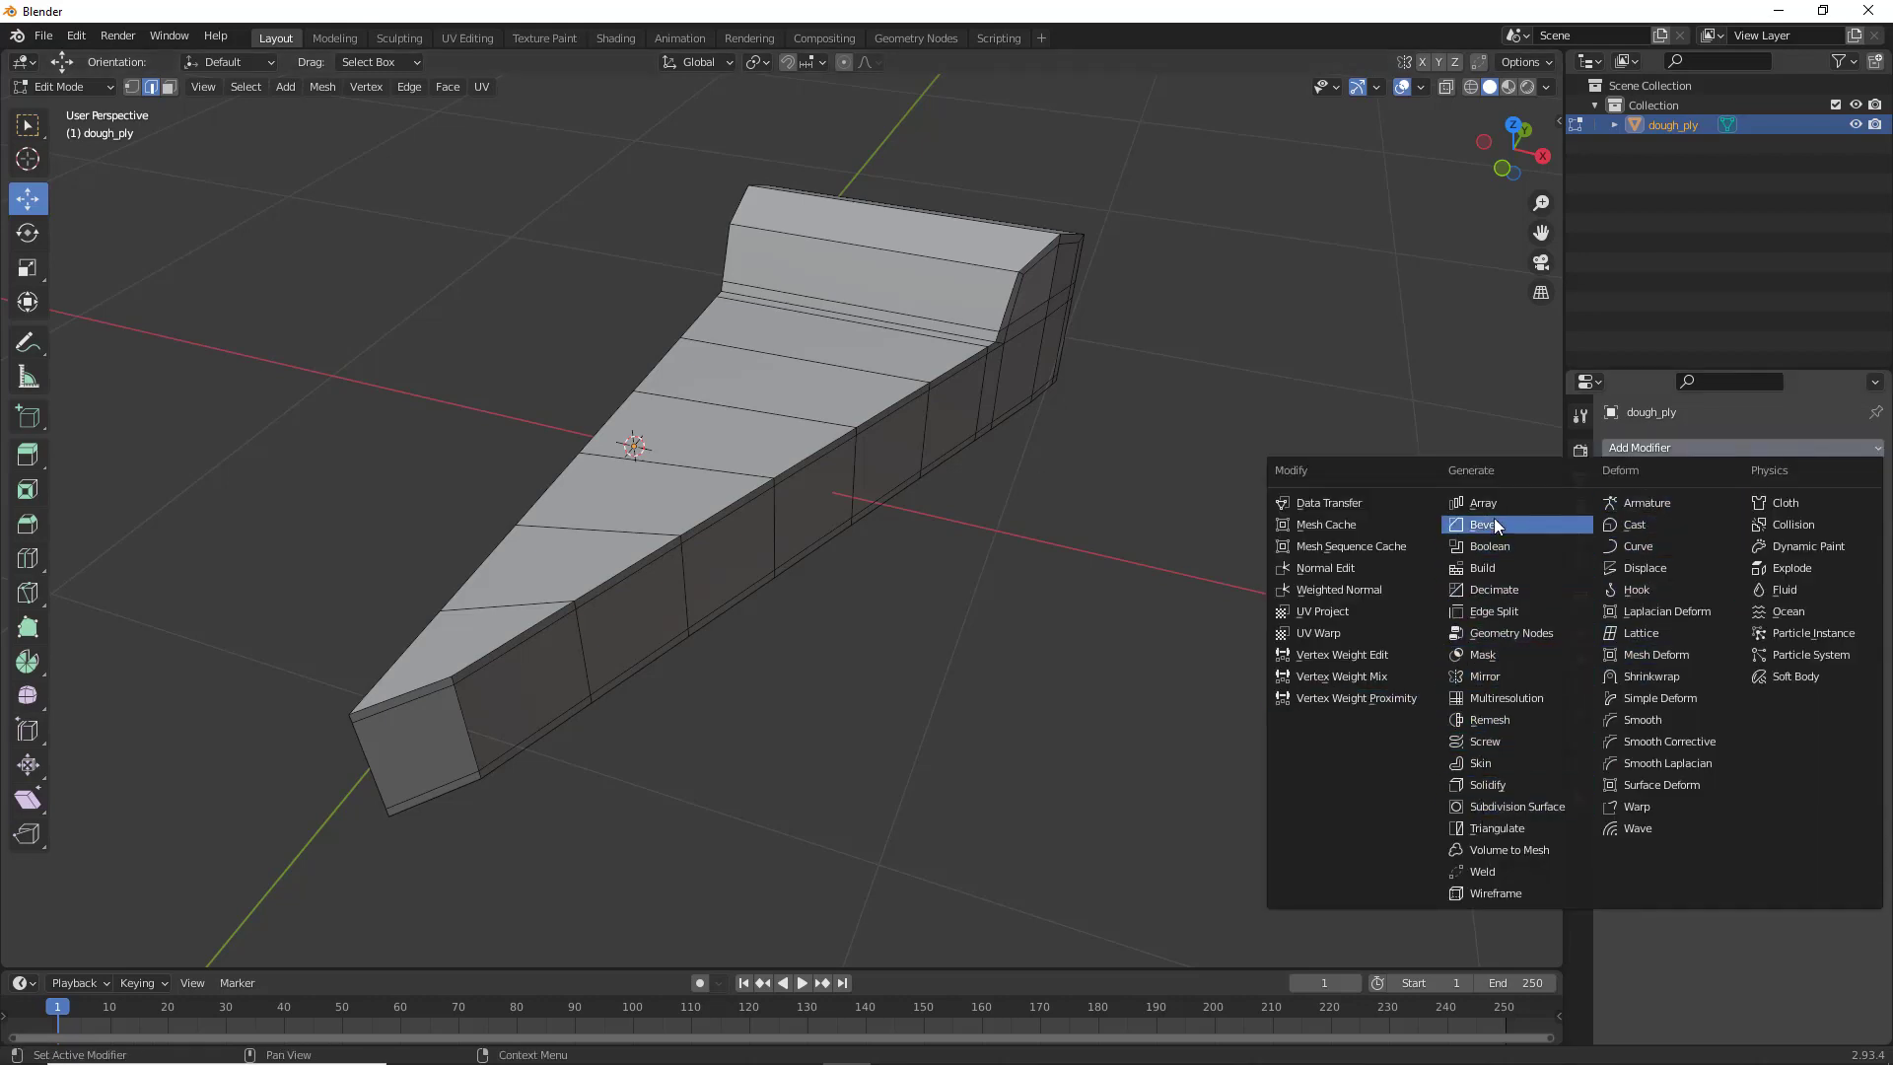
click(1500, 673)
middle_drag(1005, 625, 514, 436)
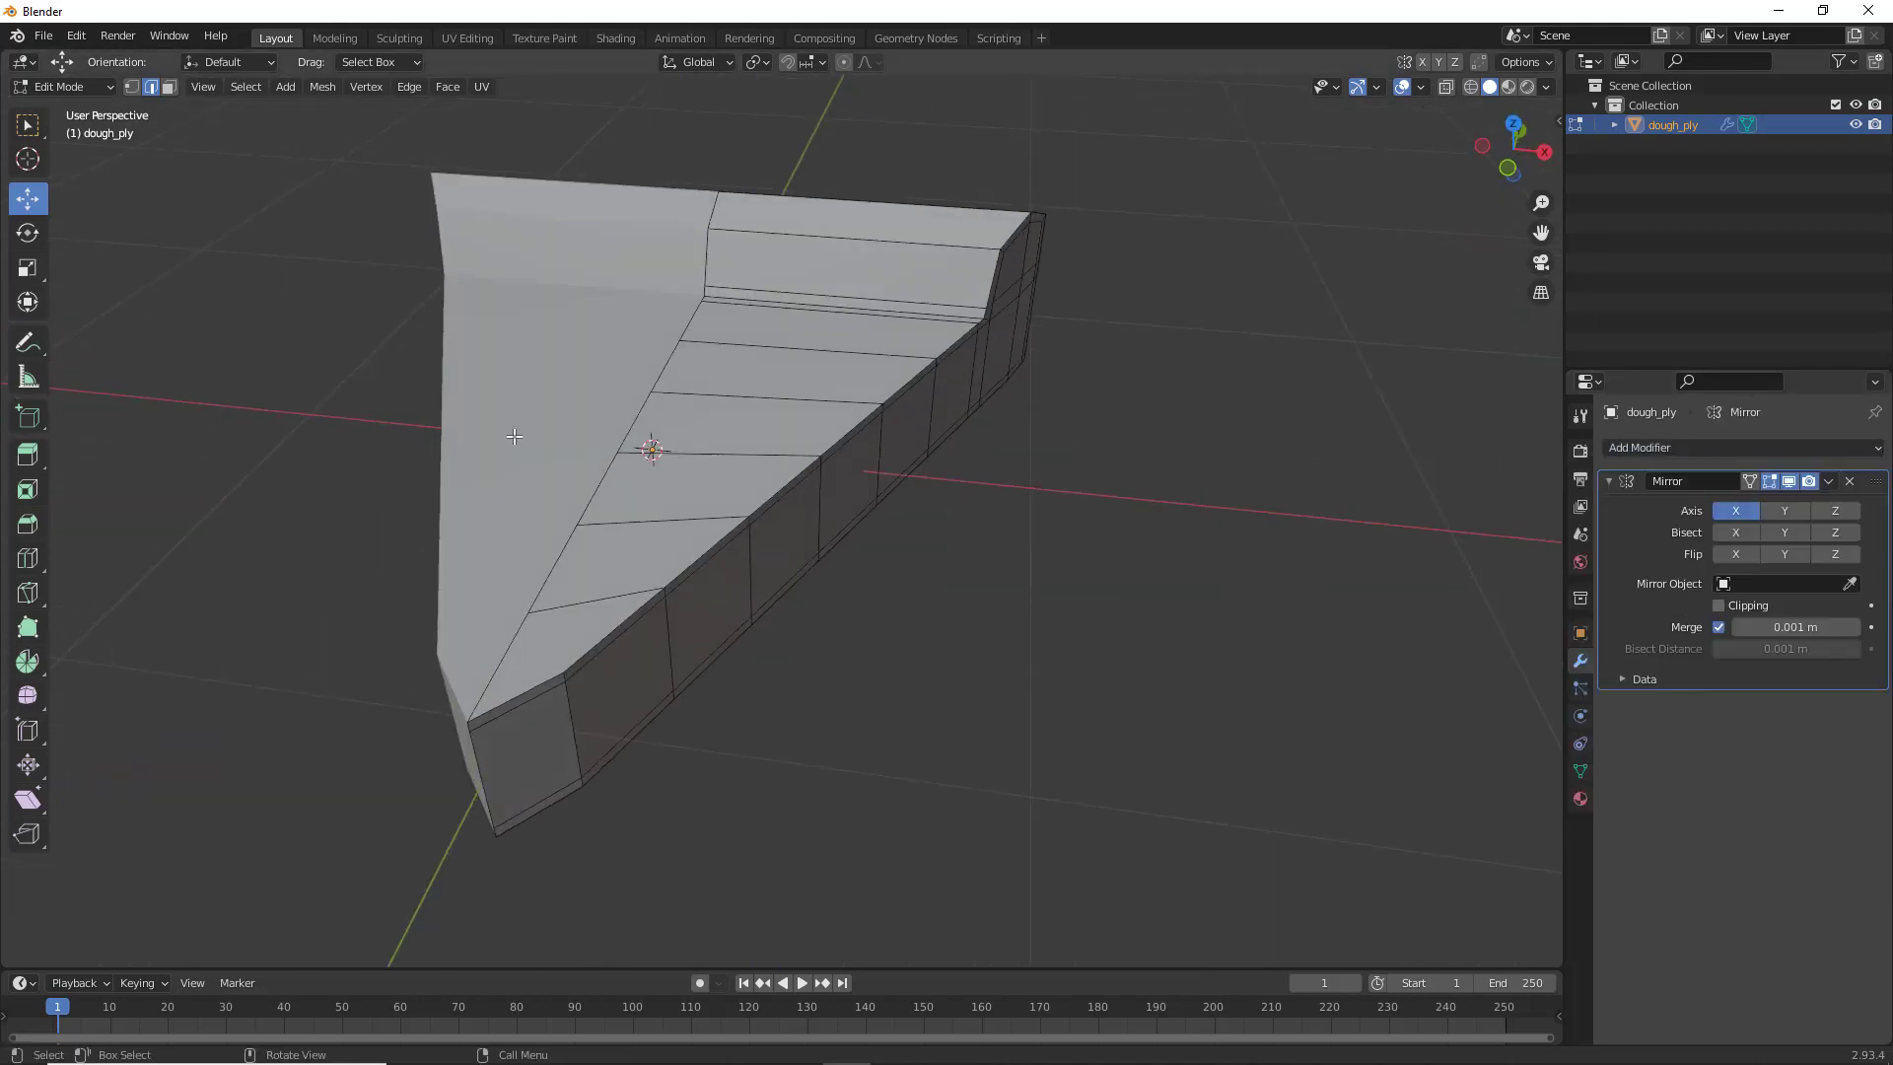
Switch to Object Mode and apply the Mirror modifier to dough_ply
click(1828, 482)
key(Tab)
middle_drag(969, 572, 917, 478)
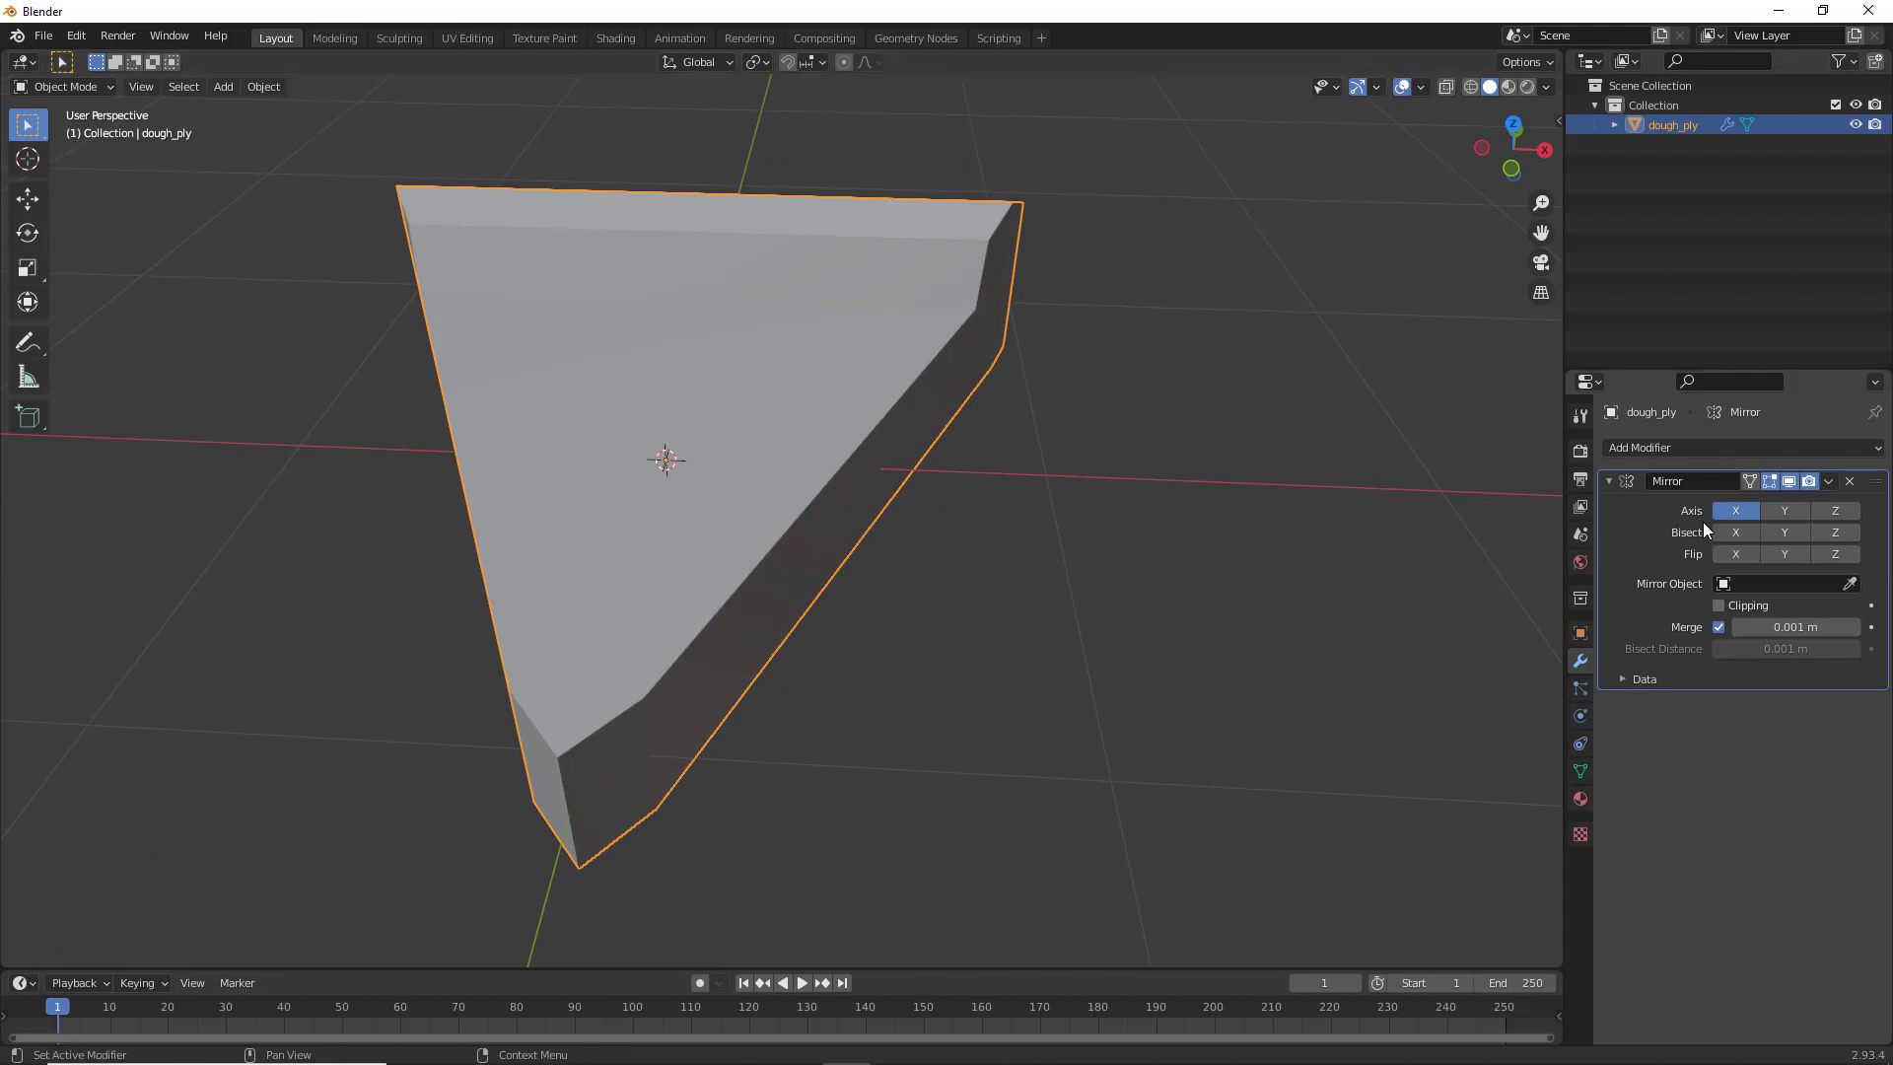
click(1828, 482)
click(1795, 503)
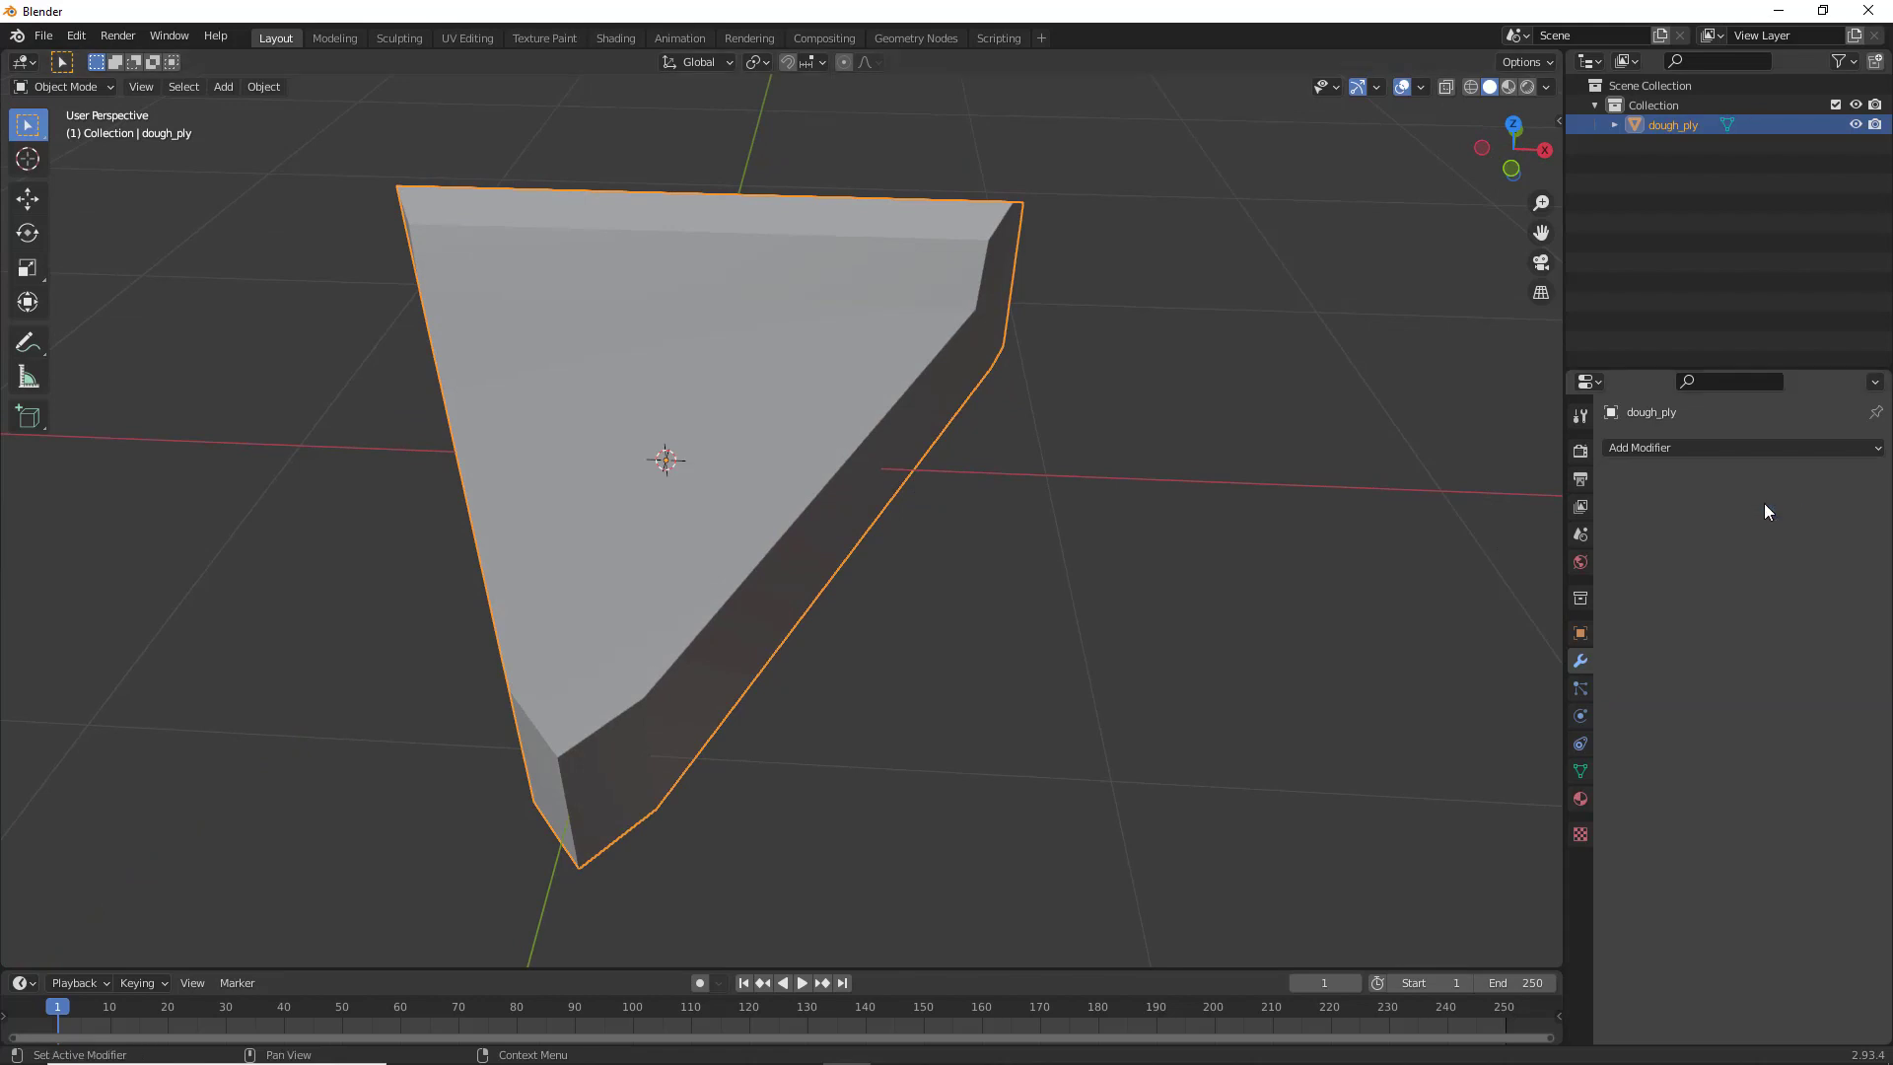
Examine the full slice's mirrored topology in Edit Mode from above and from the side
key(Tab)
middle_drag(832, 482, 651, 491)
scroll(867, 483, down, 2)
scroll(867, 484, up, 2)
middle_drag(782, 507, 870, 546)
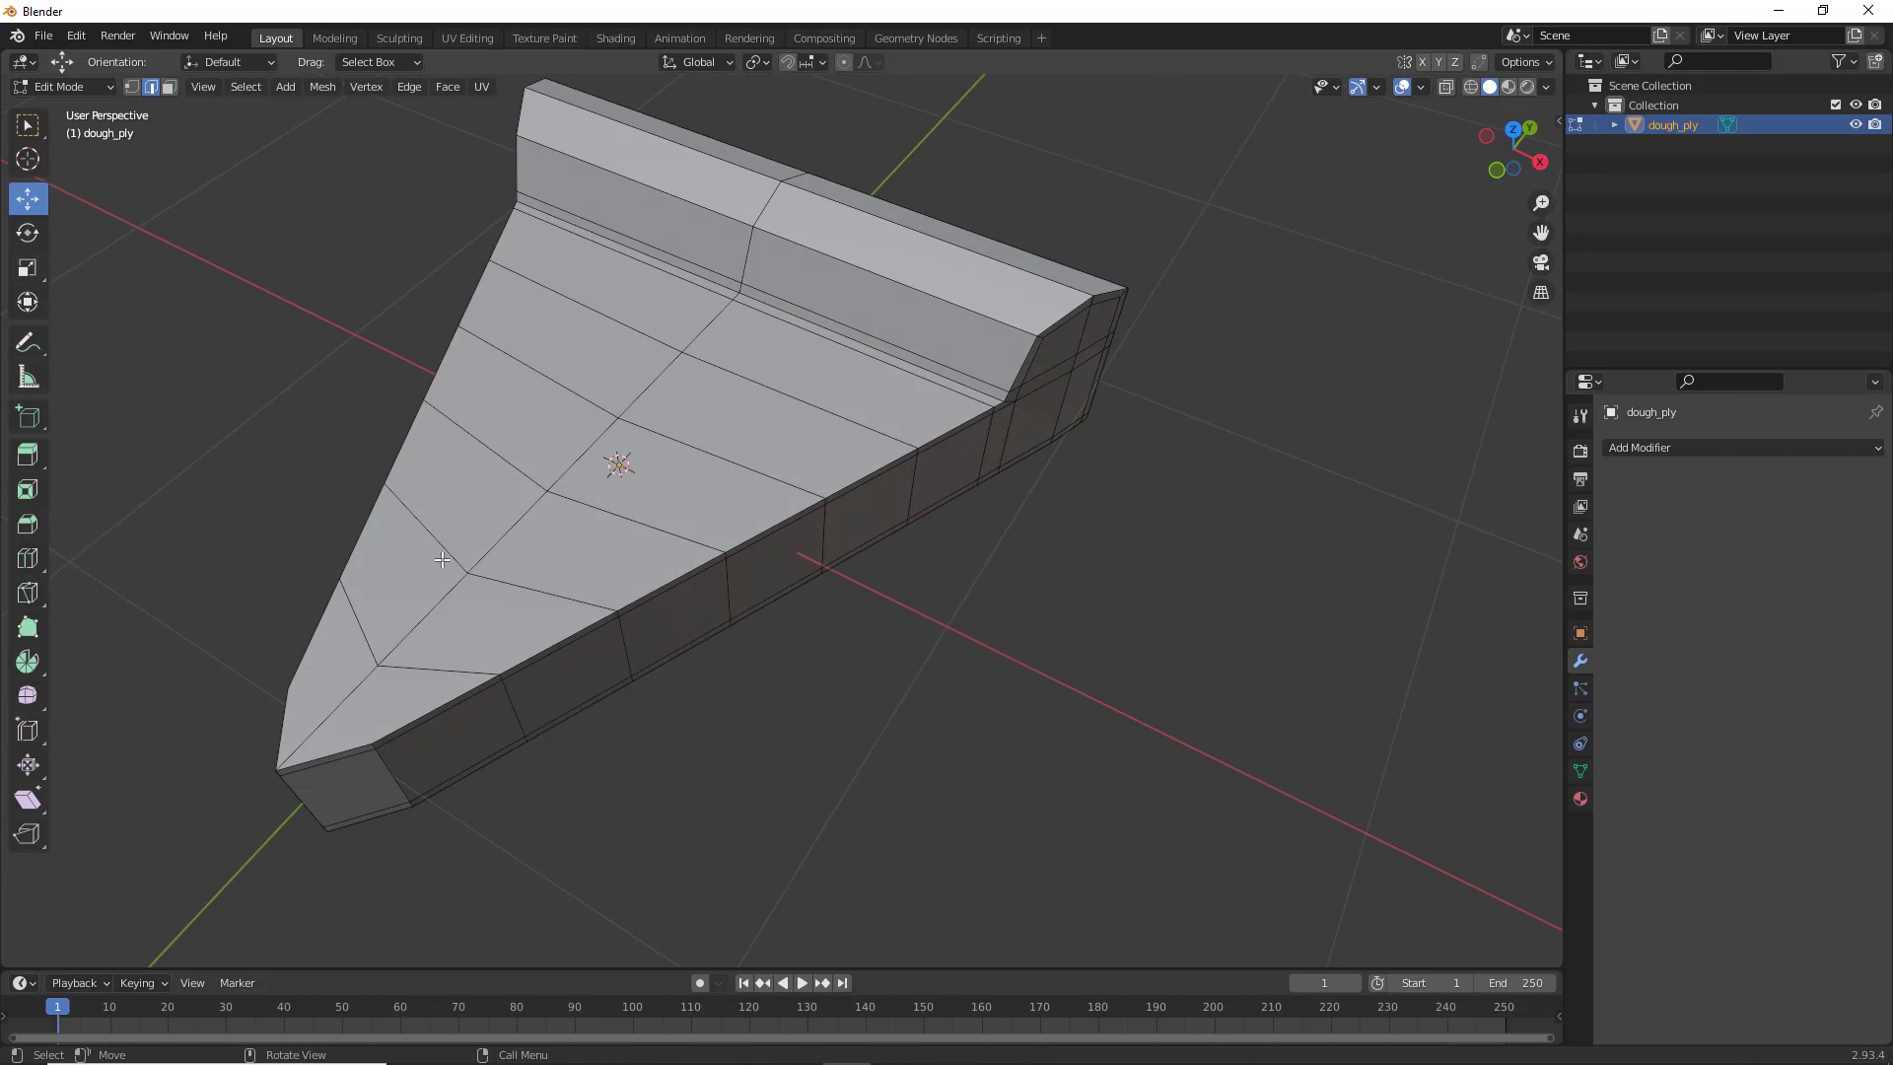
middle_drag(550, 578, 592, 533)
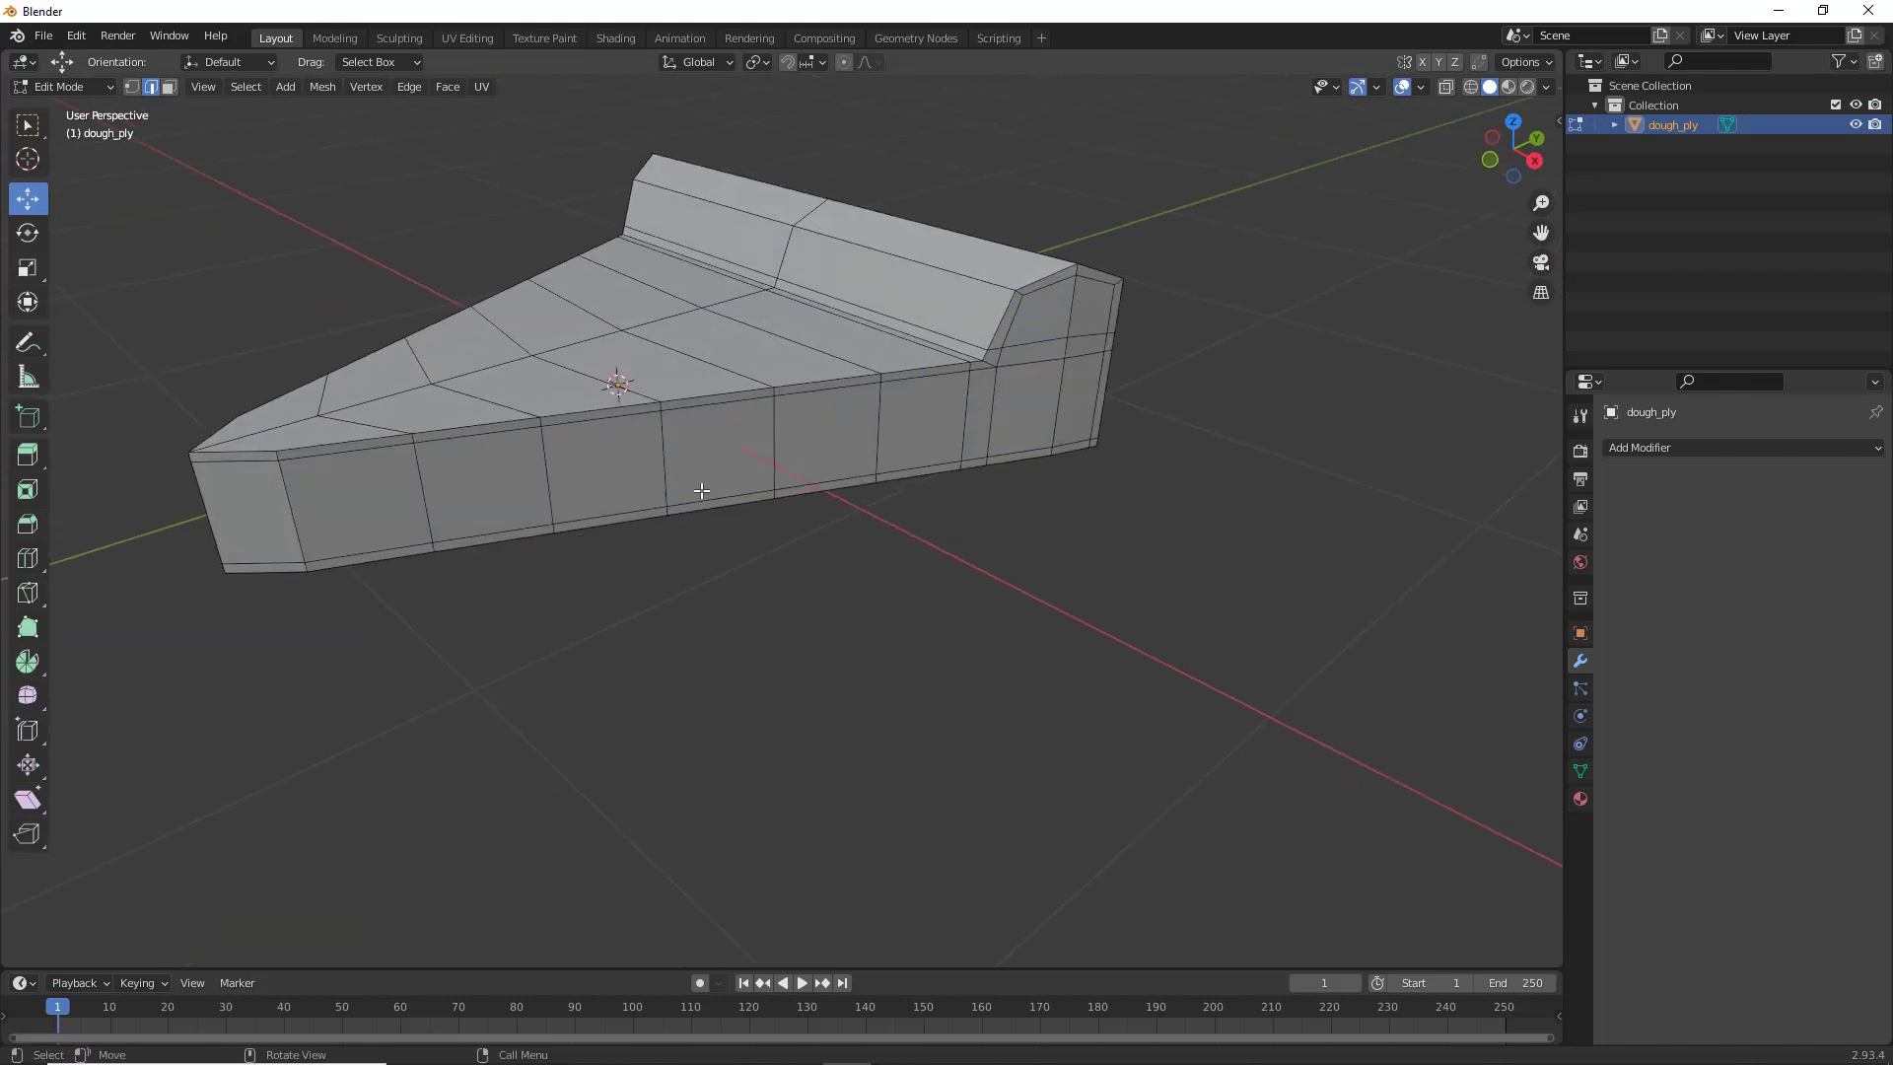
middle_drag(701, 490, 789, 631)
In the right orthographic view with X-ray on, select all vertices along the slice's flat top surface in front of the crust
key(1)
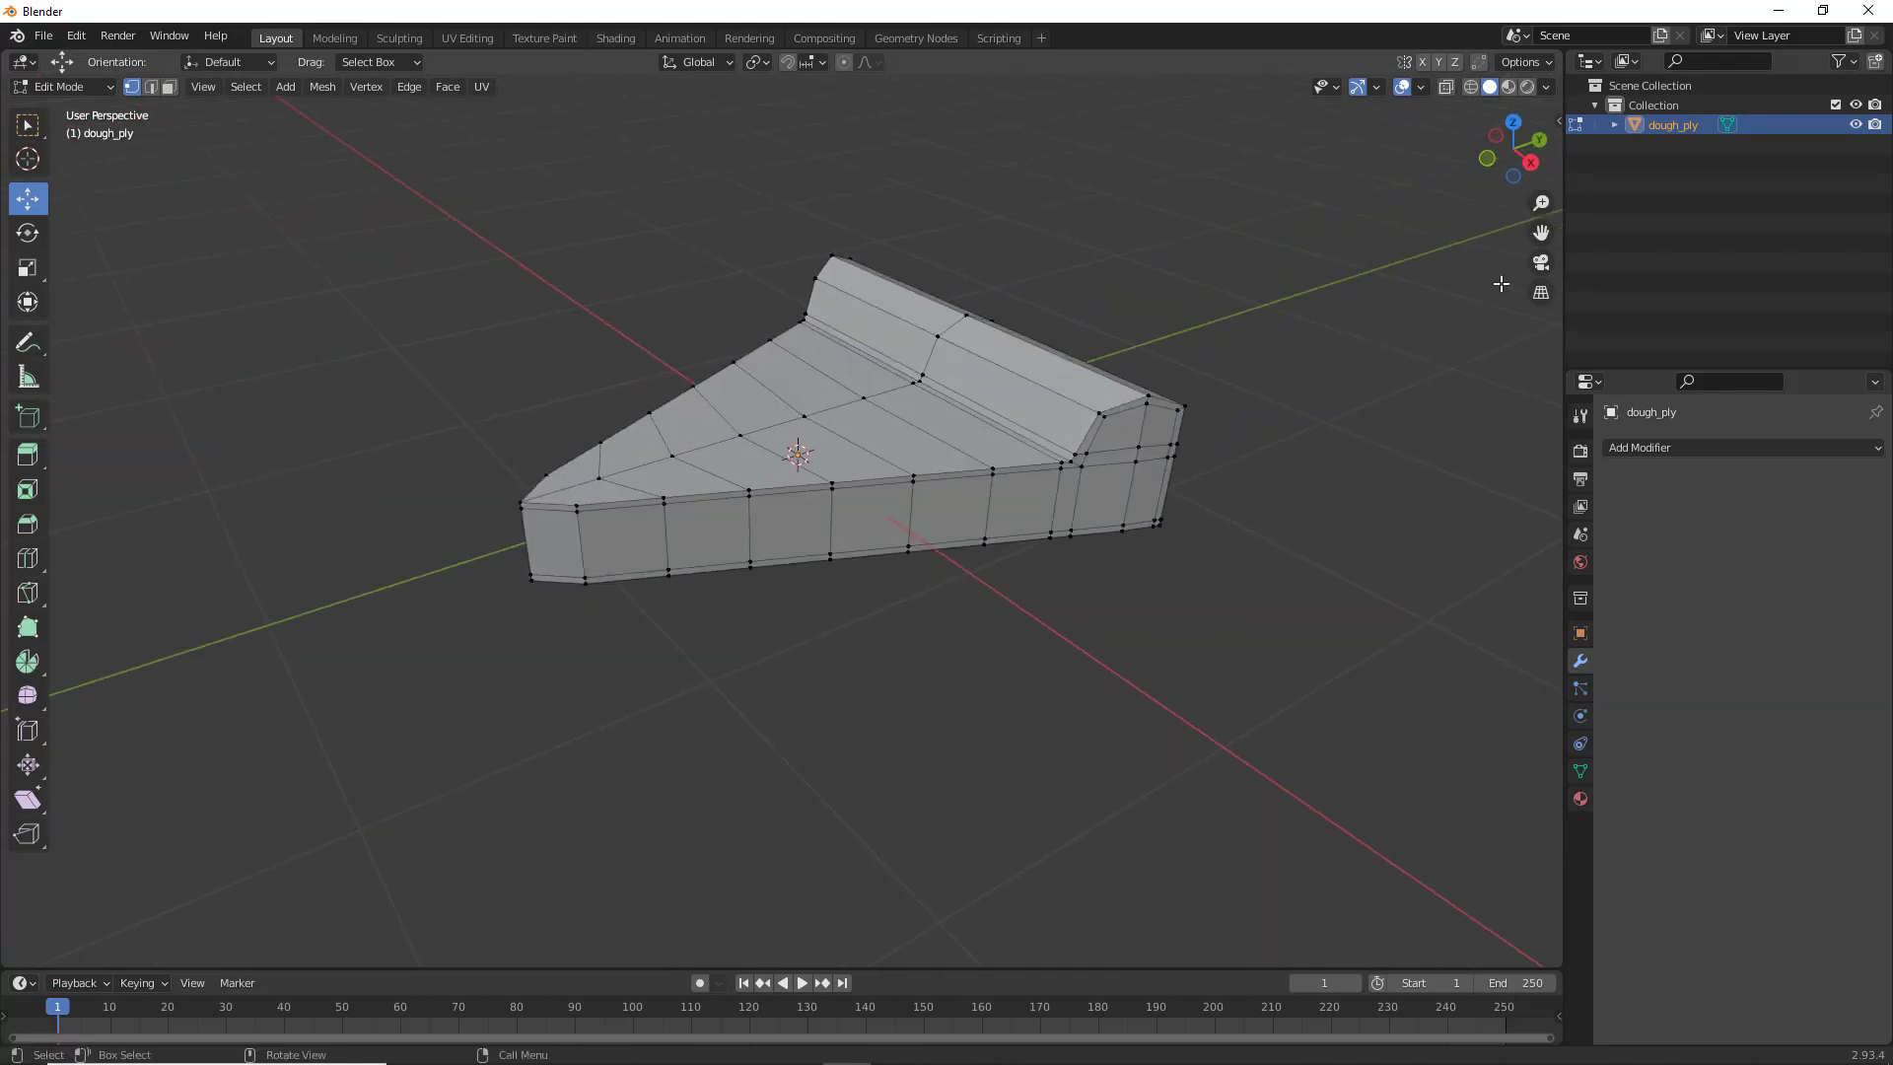
click(1531, 163)
scroll(858, 553, up, 3)
shift+scroll(671, 621, up, 5)
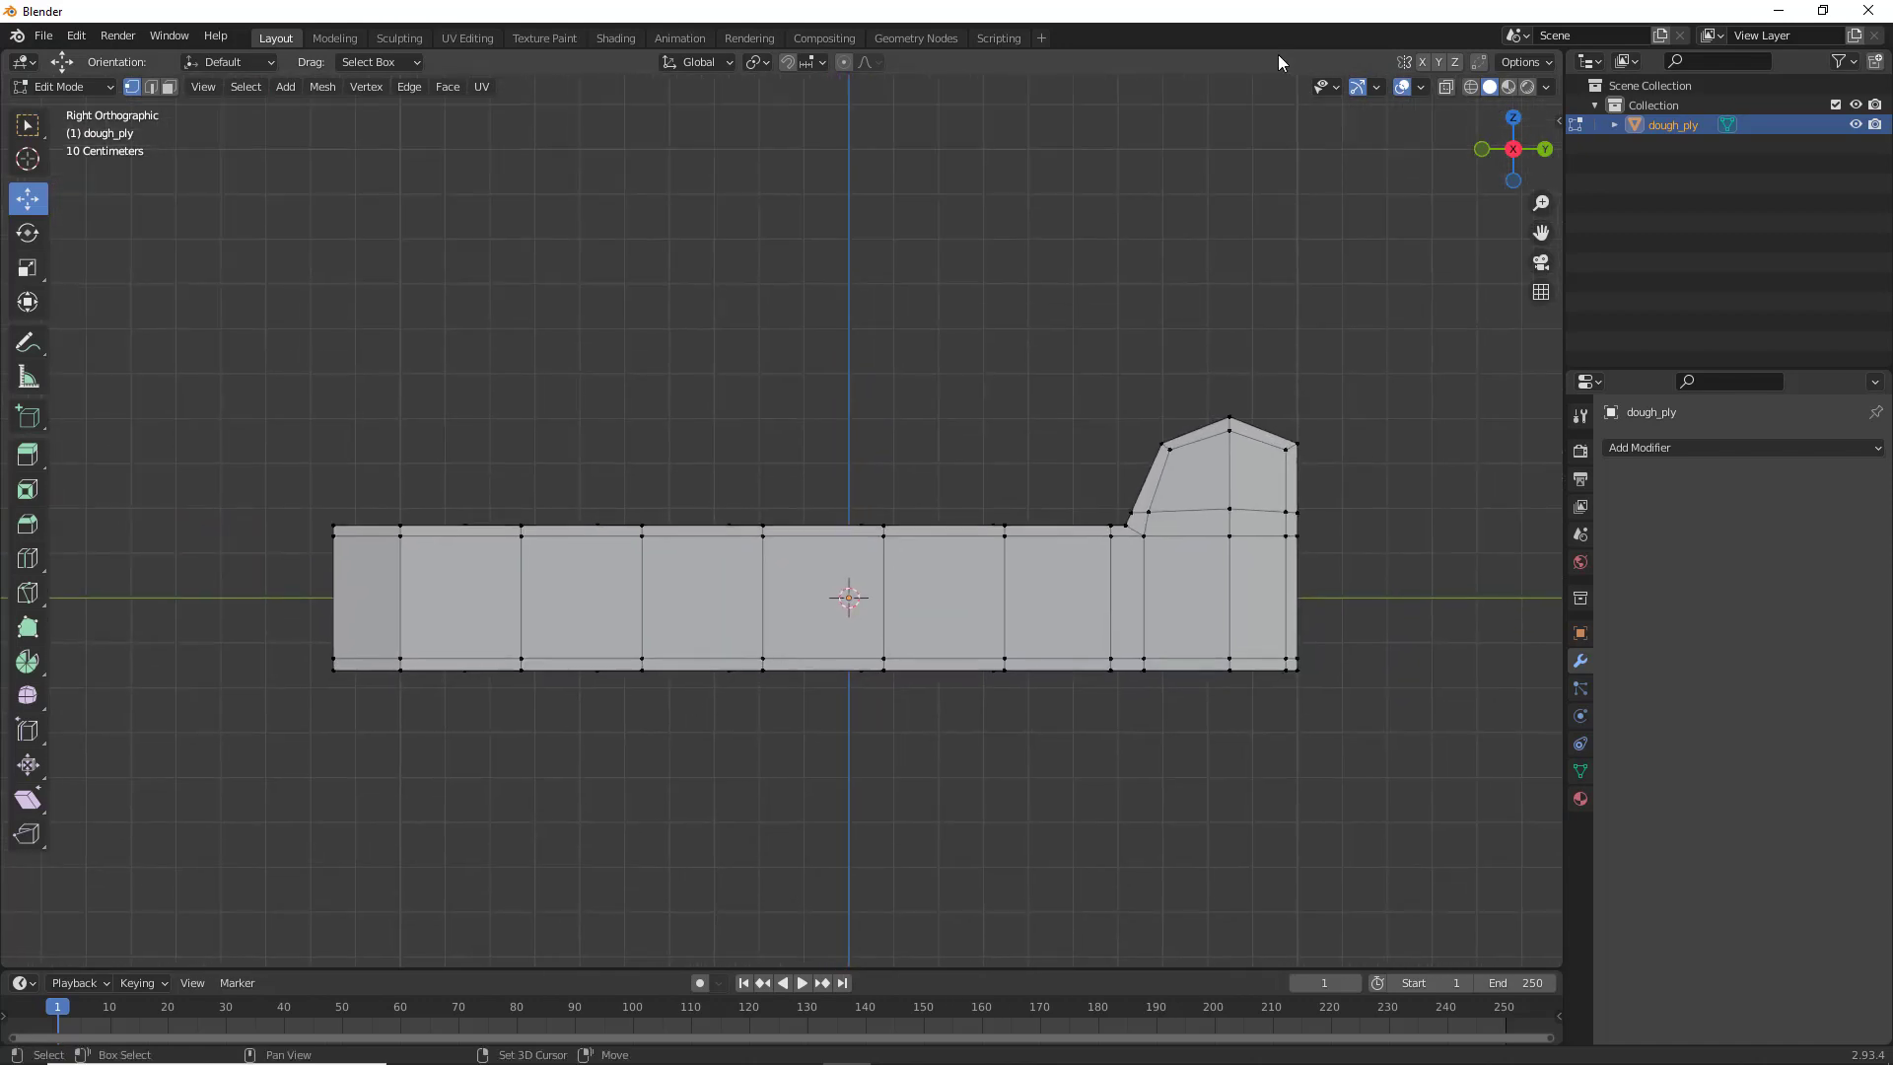
click(1446, 87)
drag(286, 464, 357, 490)
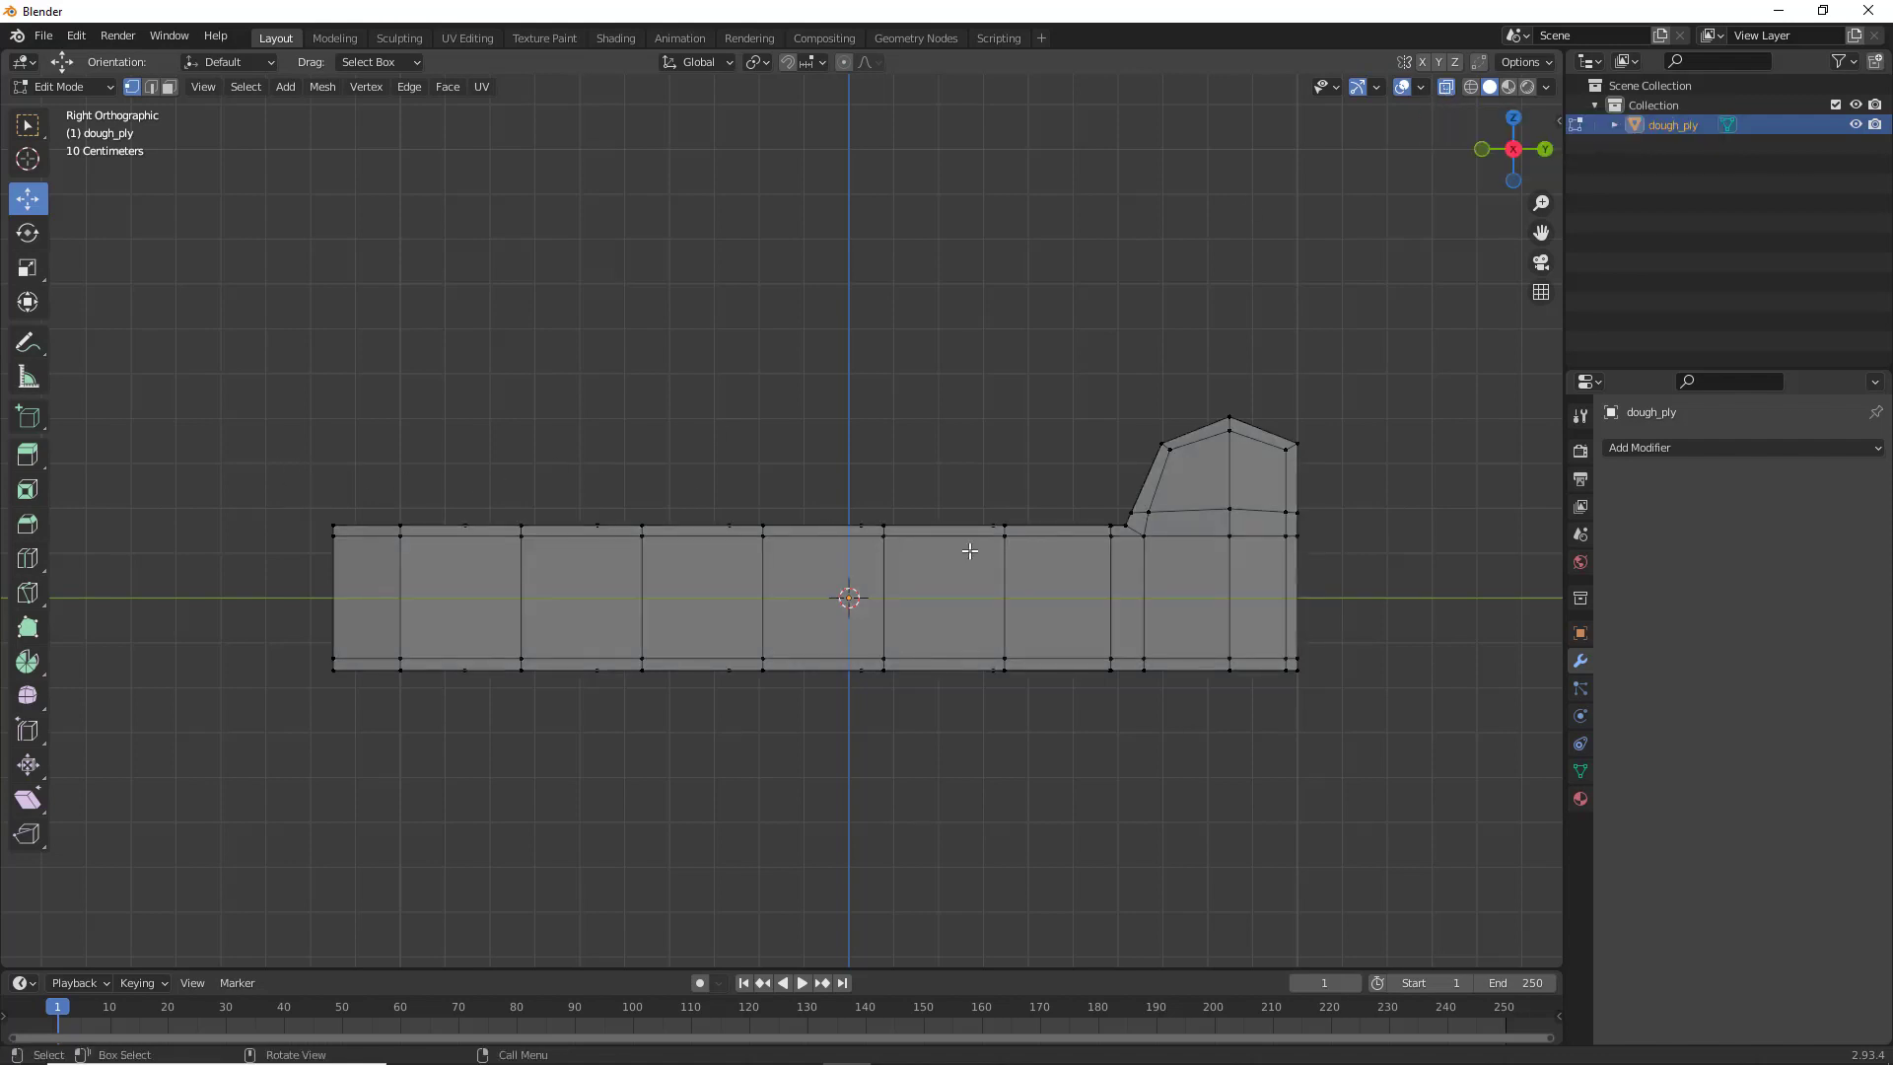
drag(1137, 523, 316, 534)
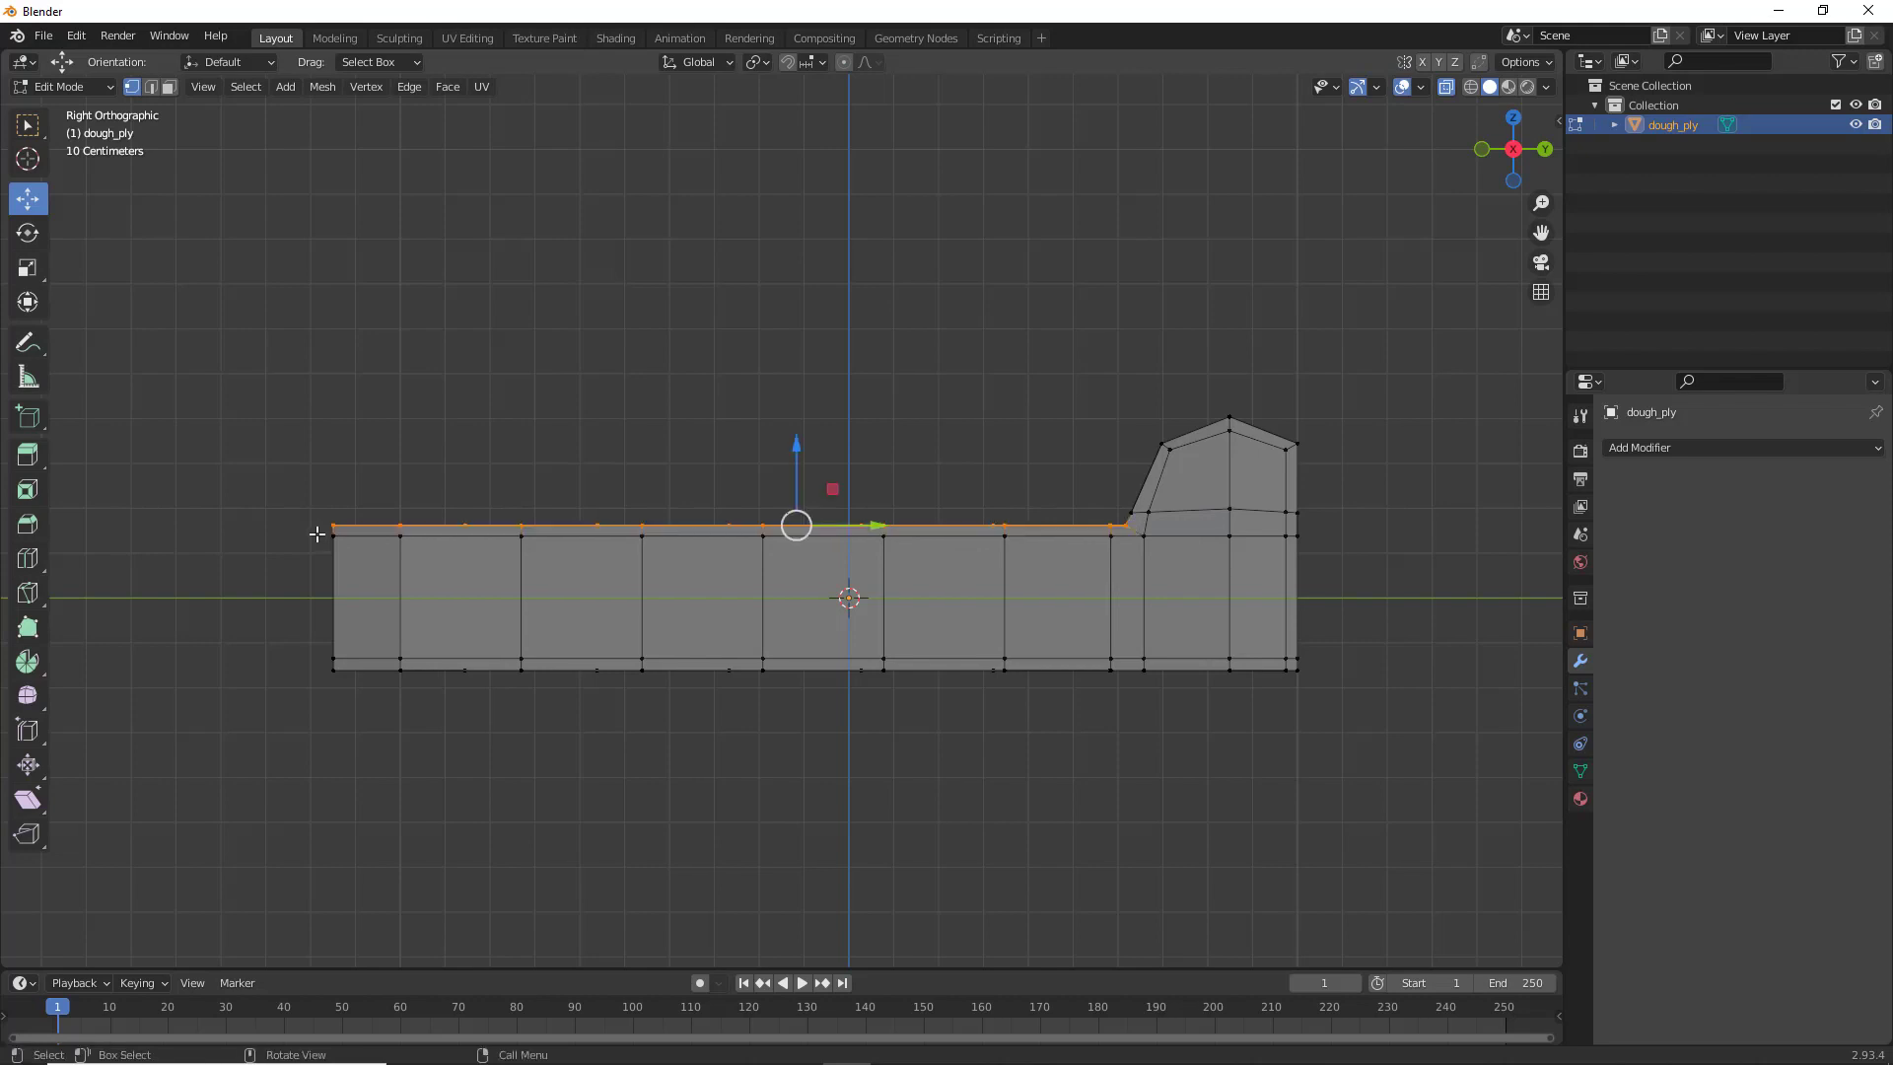
Duplicate the selected top surface in place, undoing a trial lift of the copy along Z
middle_drag(665, 396, 897, 619)
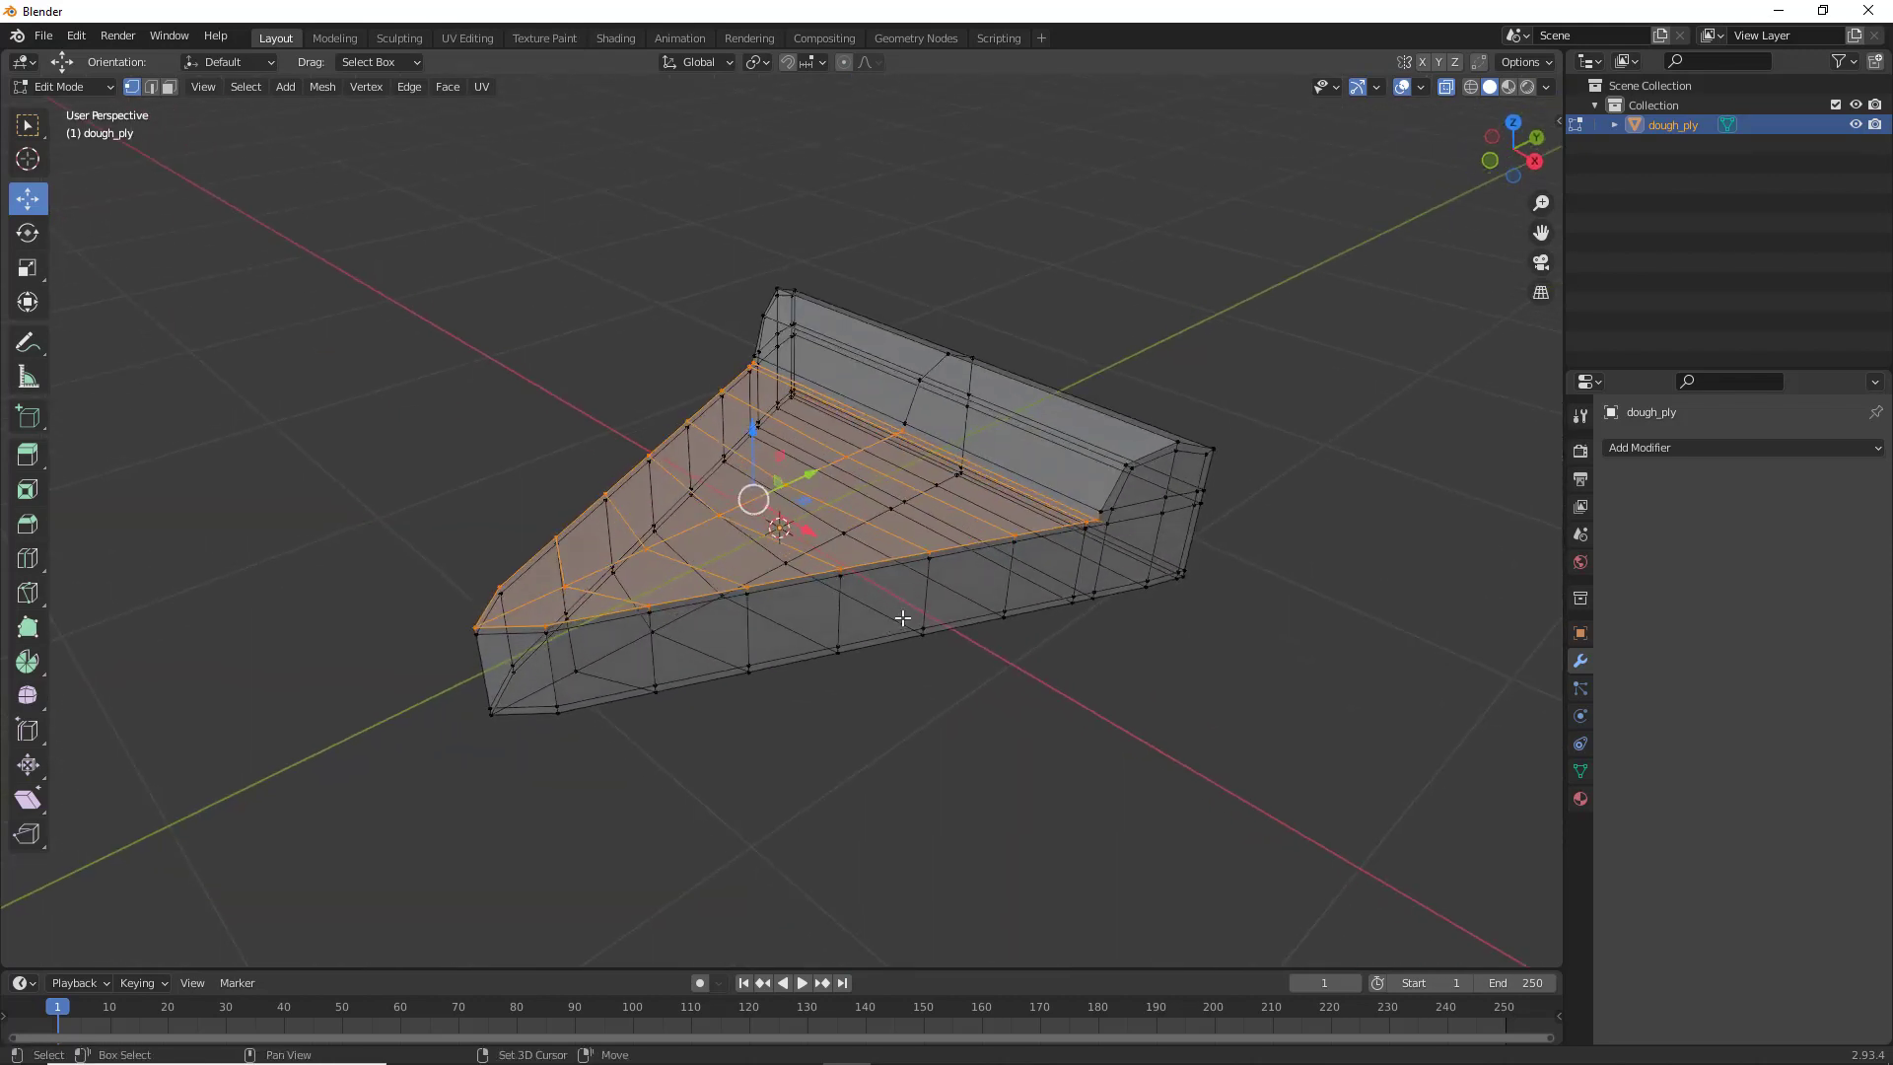
key(g)
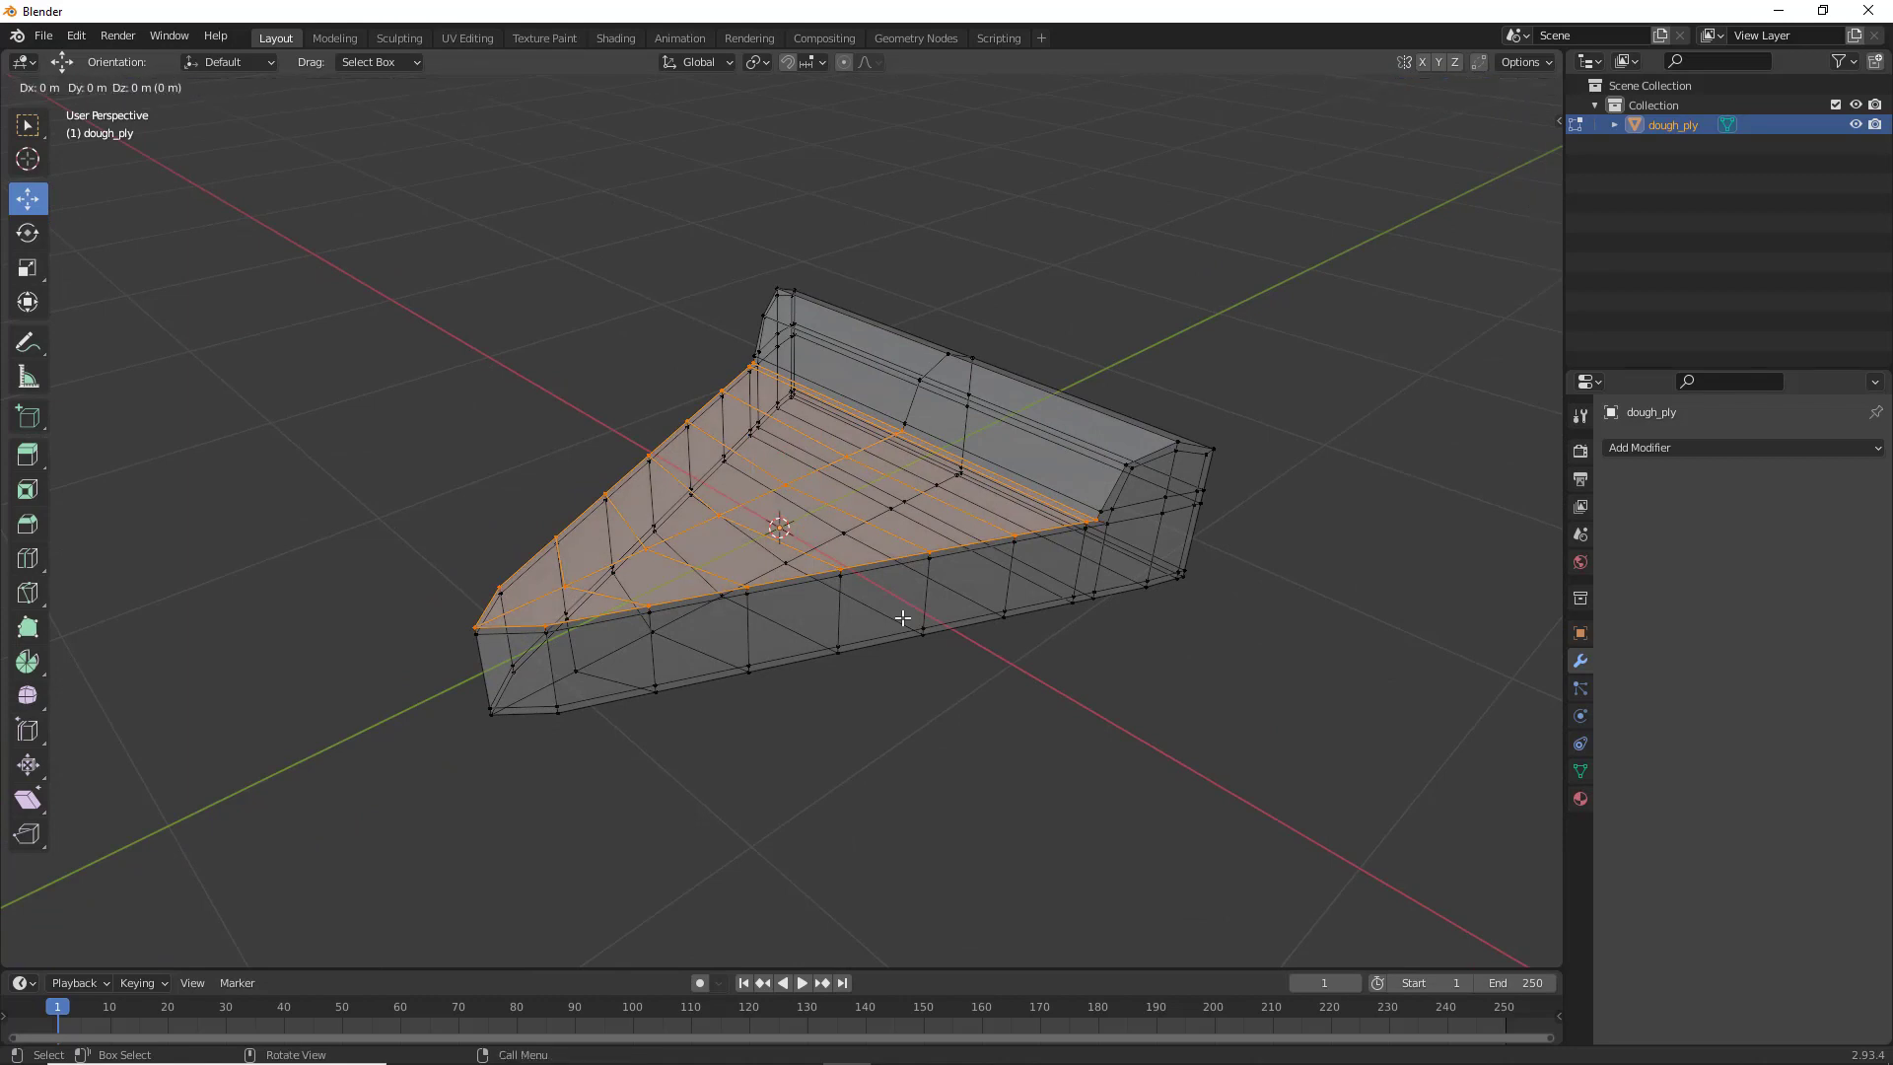
key(Escape)
drag(754, 432, 765, 274)
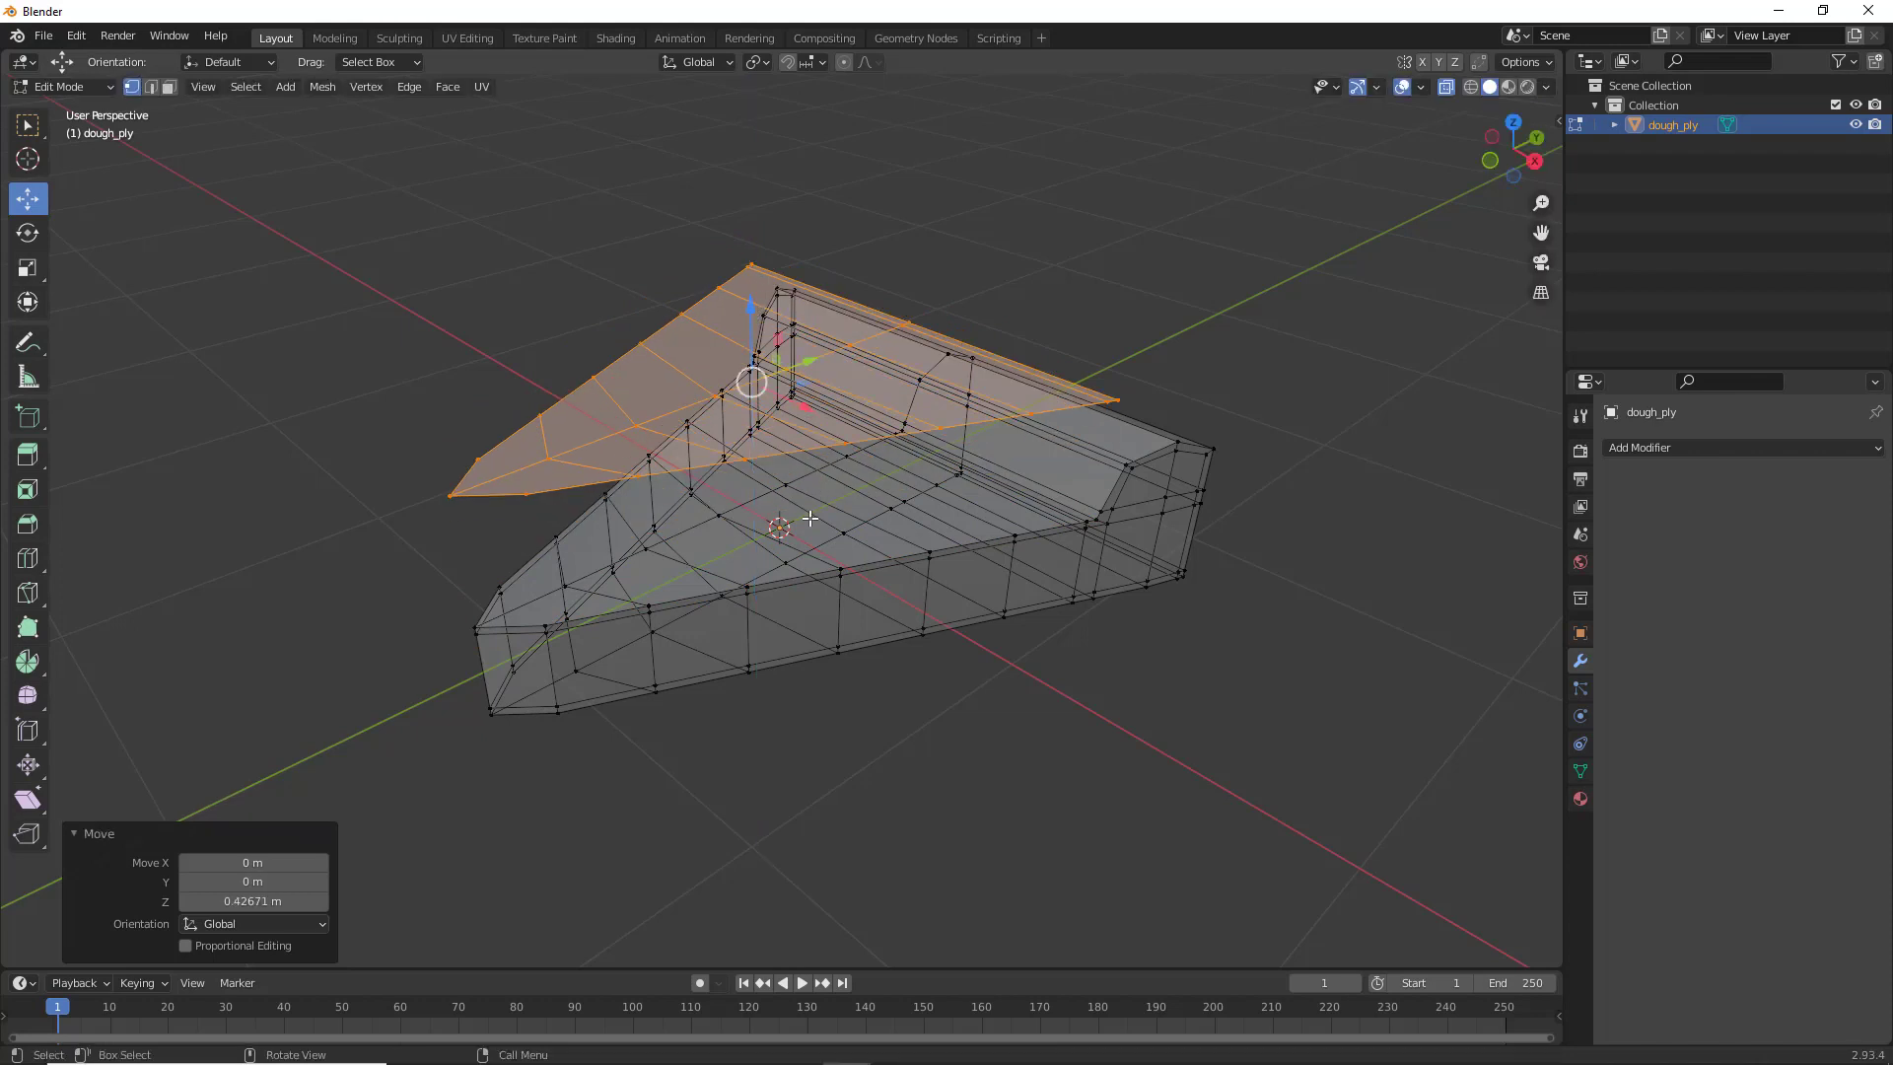
key(ctrl+z)
middle_drag(769, 630, 738, 684)
key(Tab)
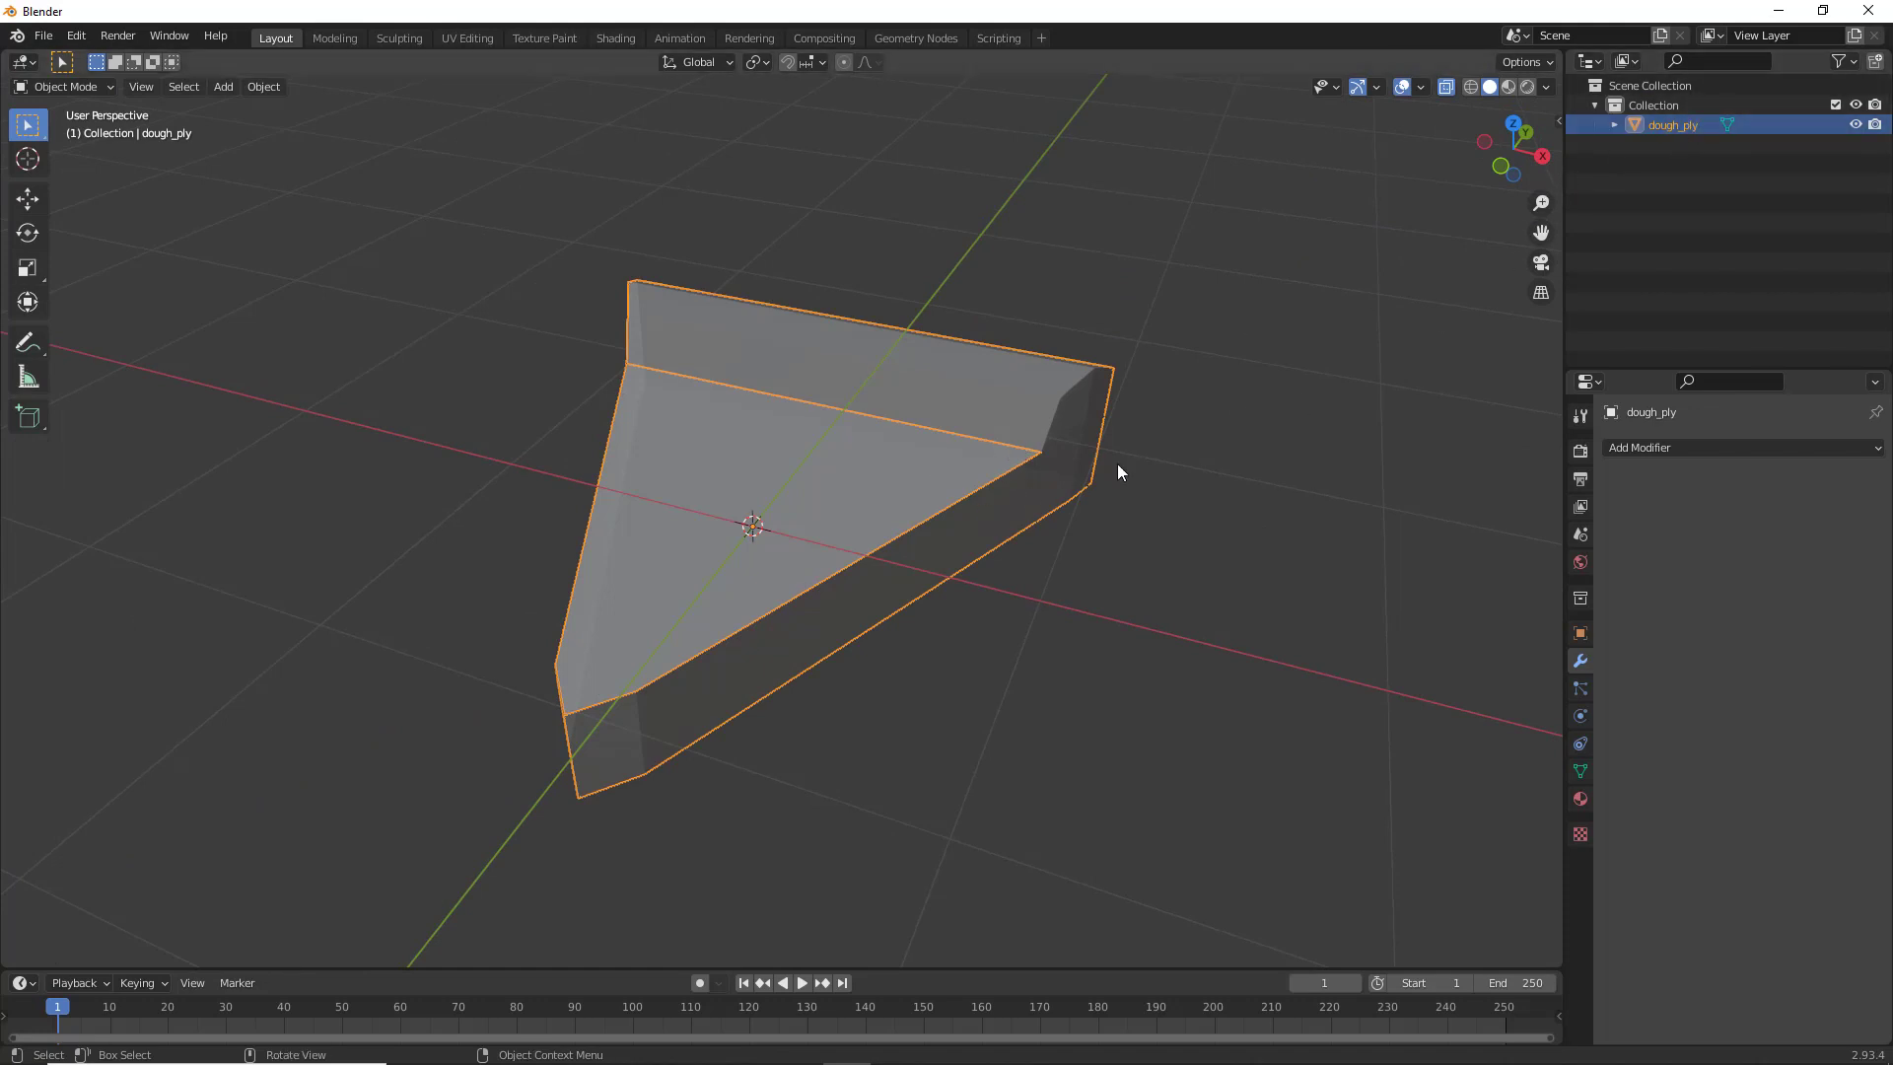
right_click(839, 430)
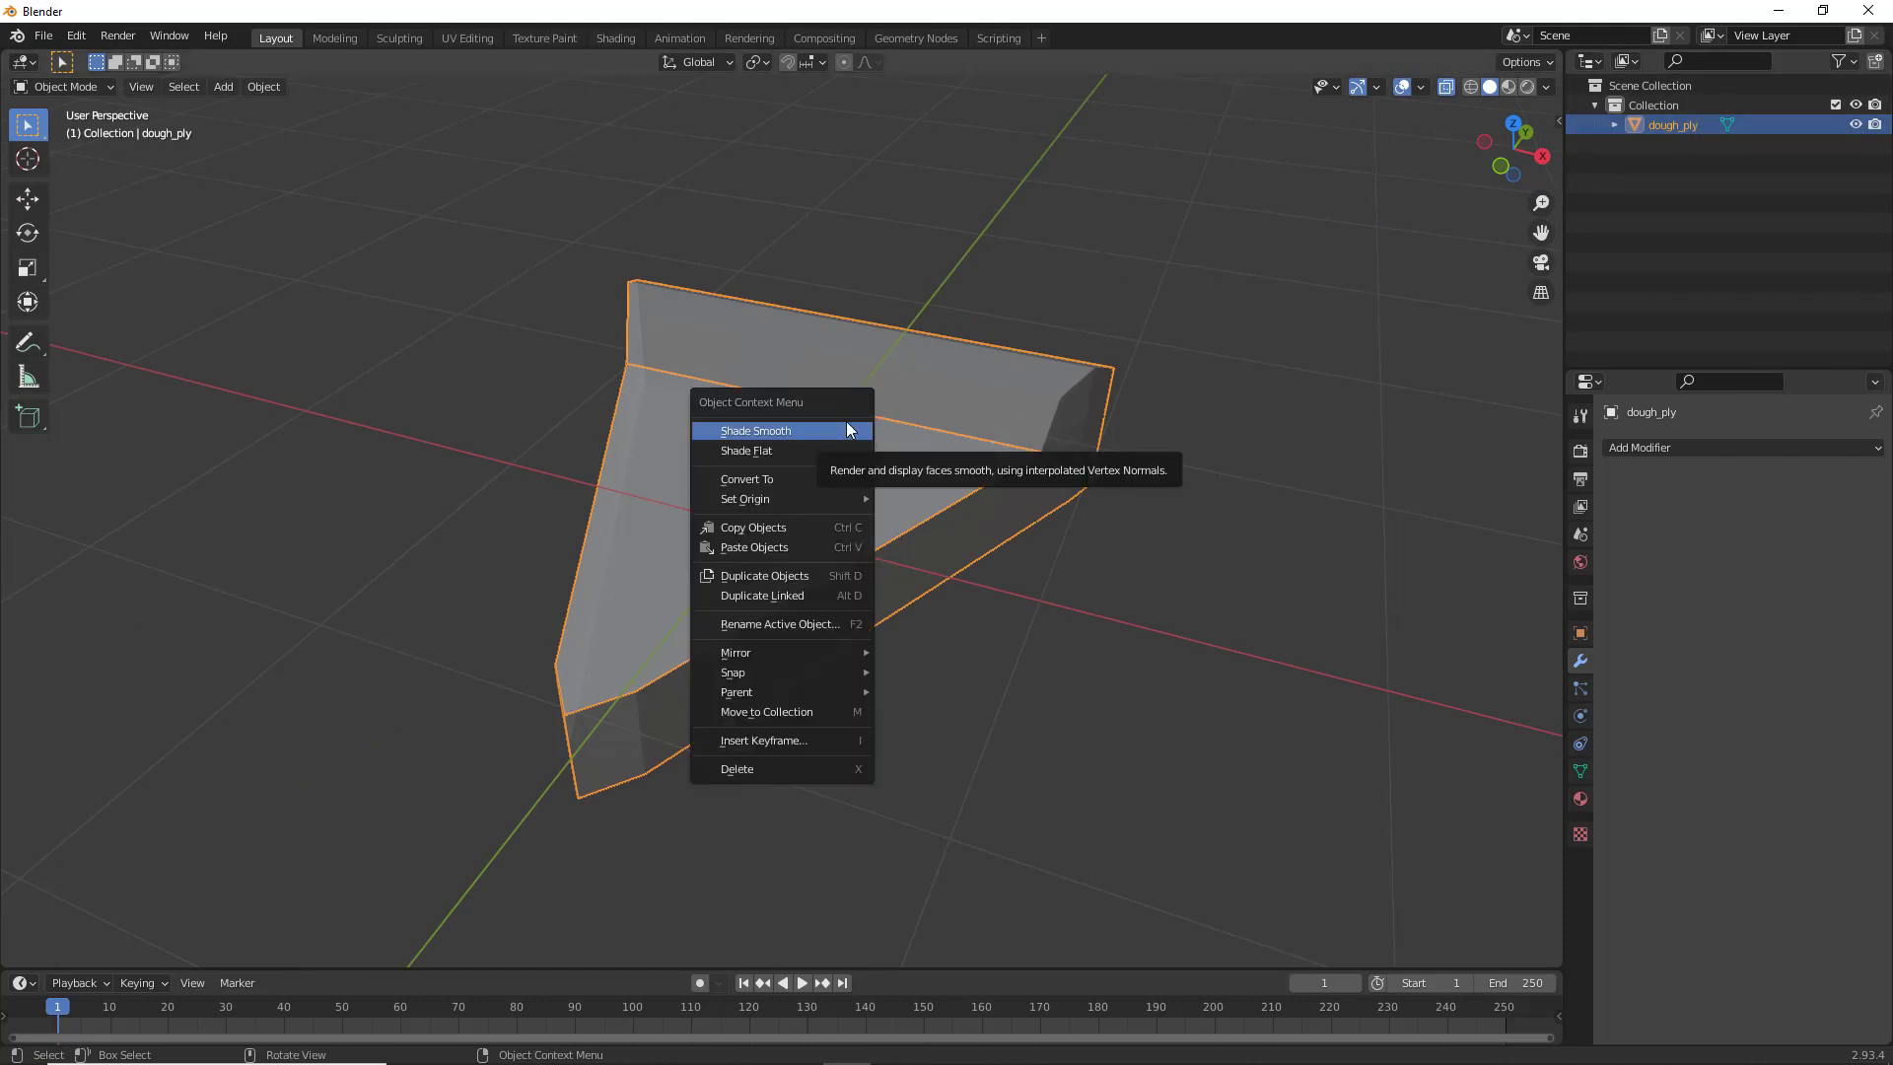
mouse_move(828, 693)
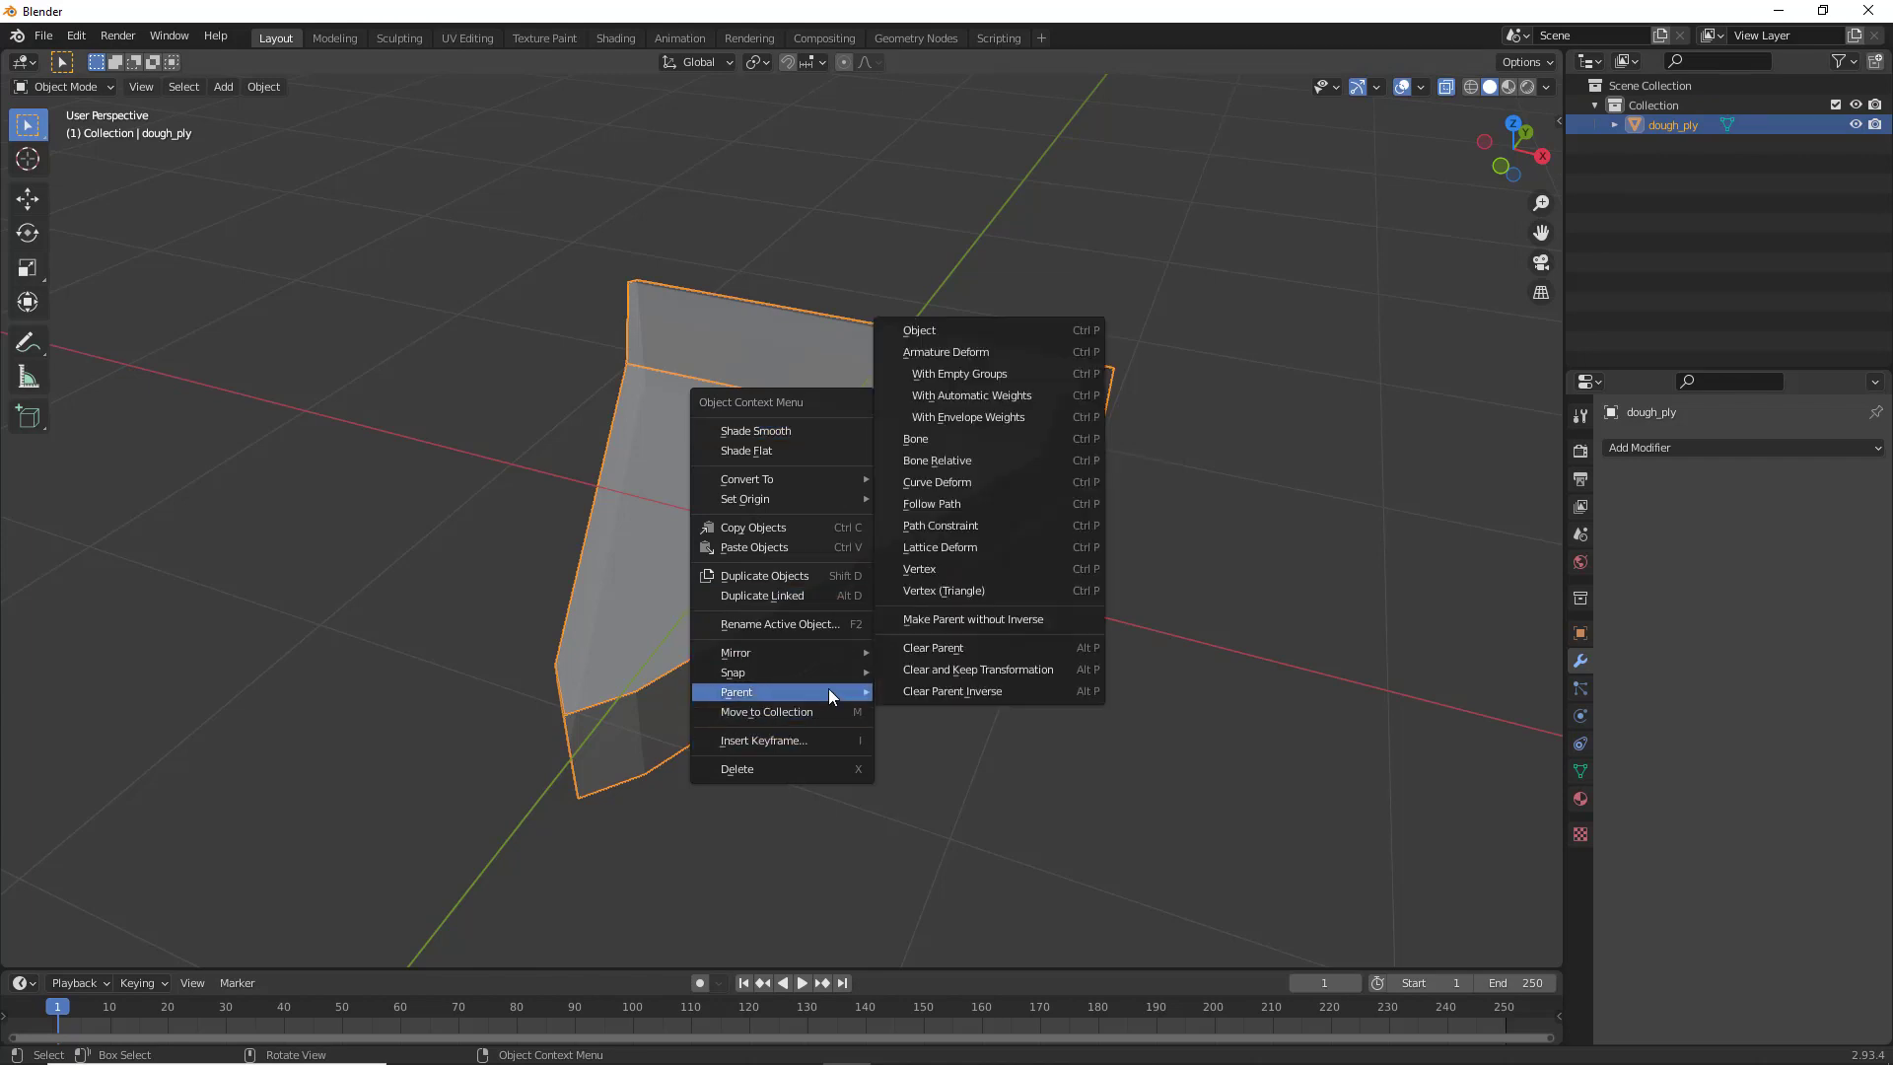
click(674, 599)
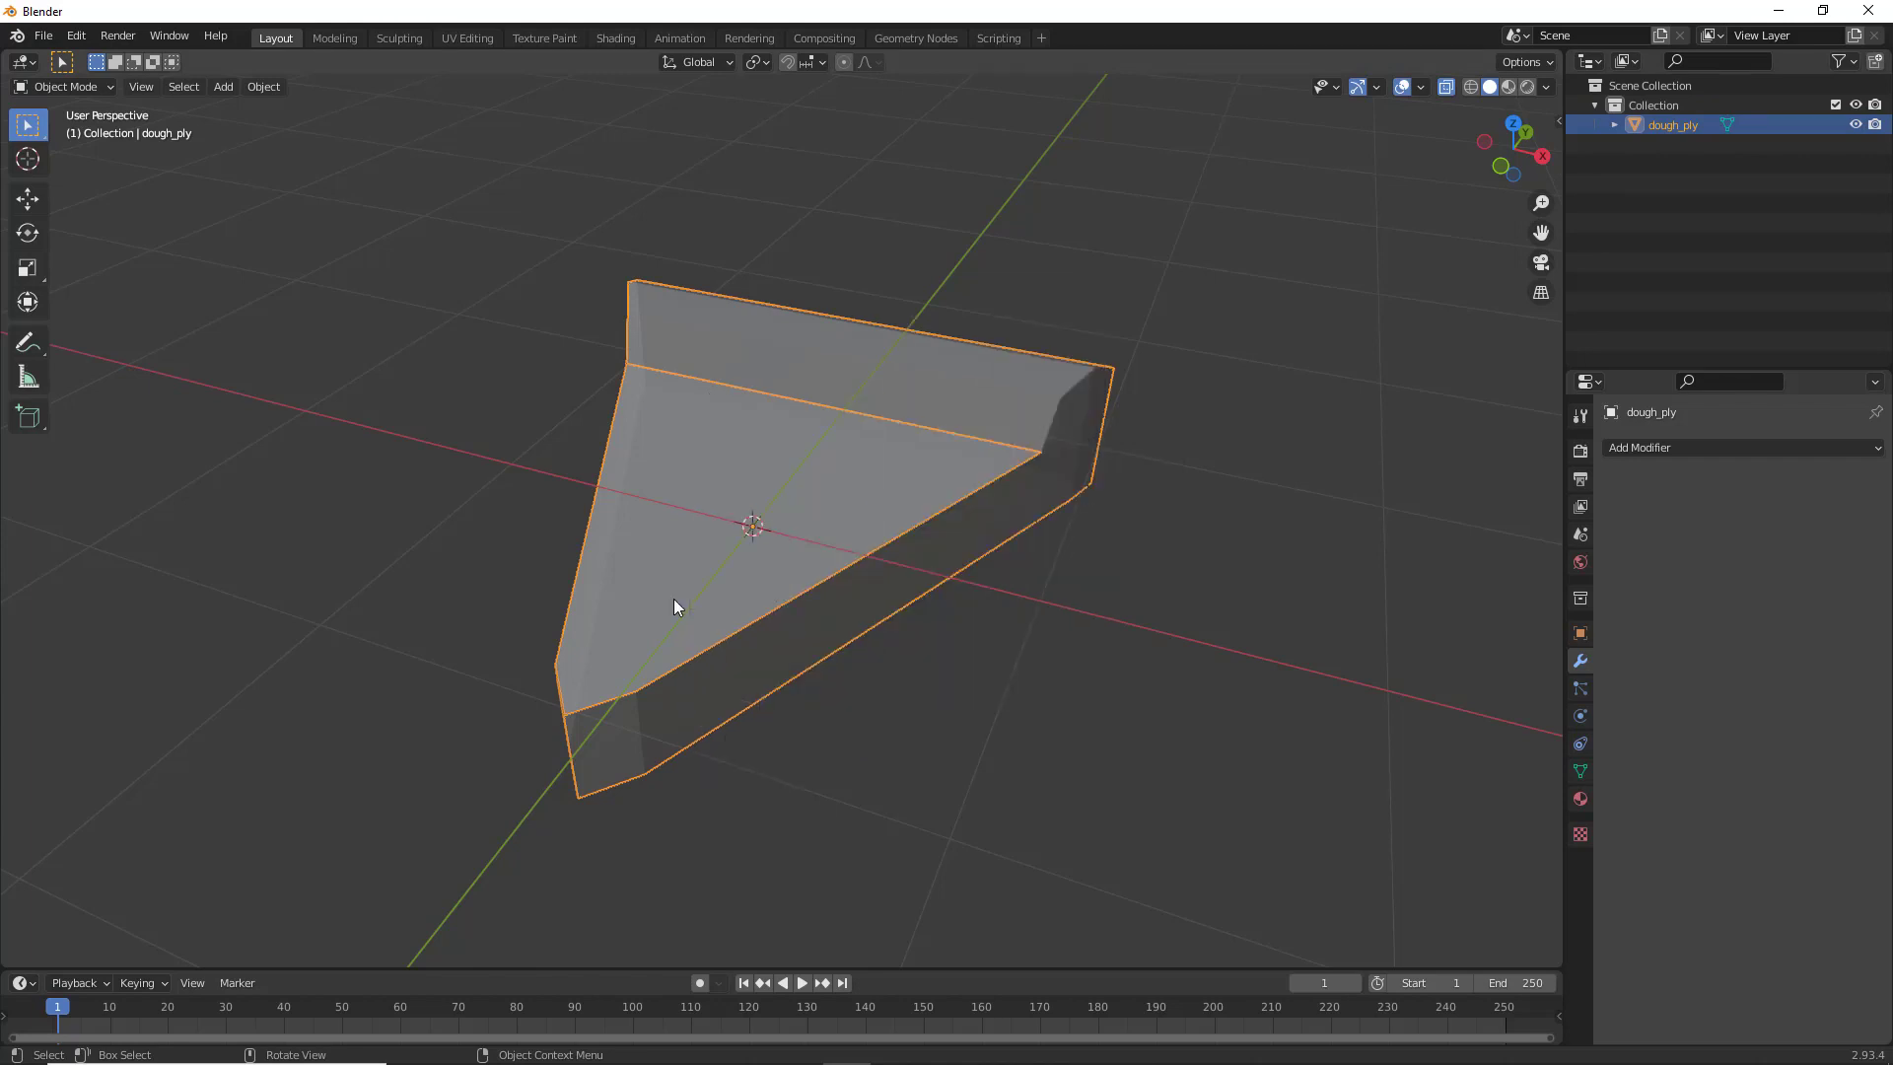
Select the whole mesh in Edit Mode and separate it by loose parts to split off the duplicated top surface
key(Tab)
key(a)
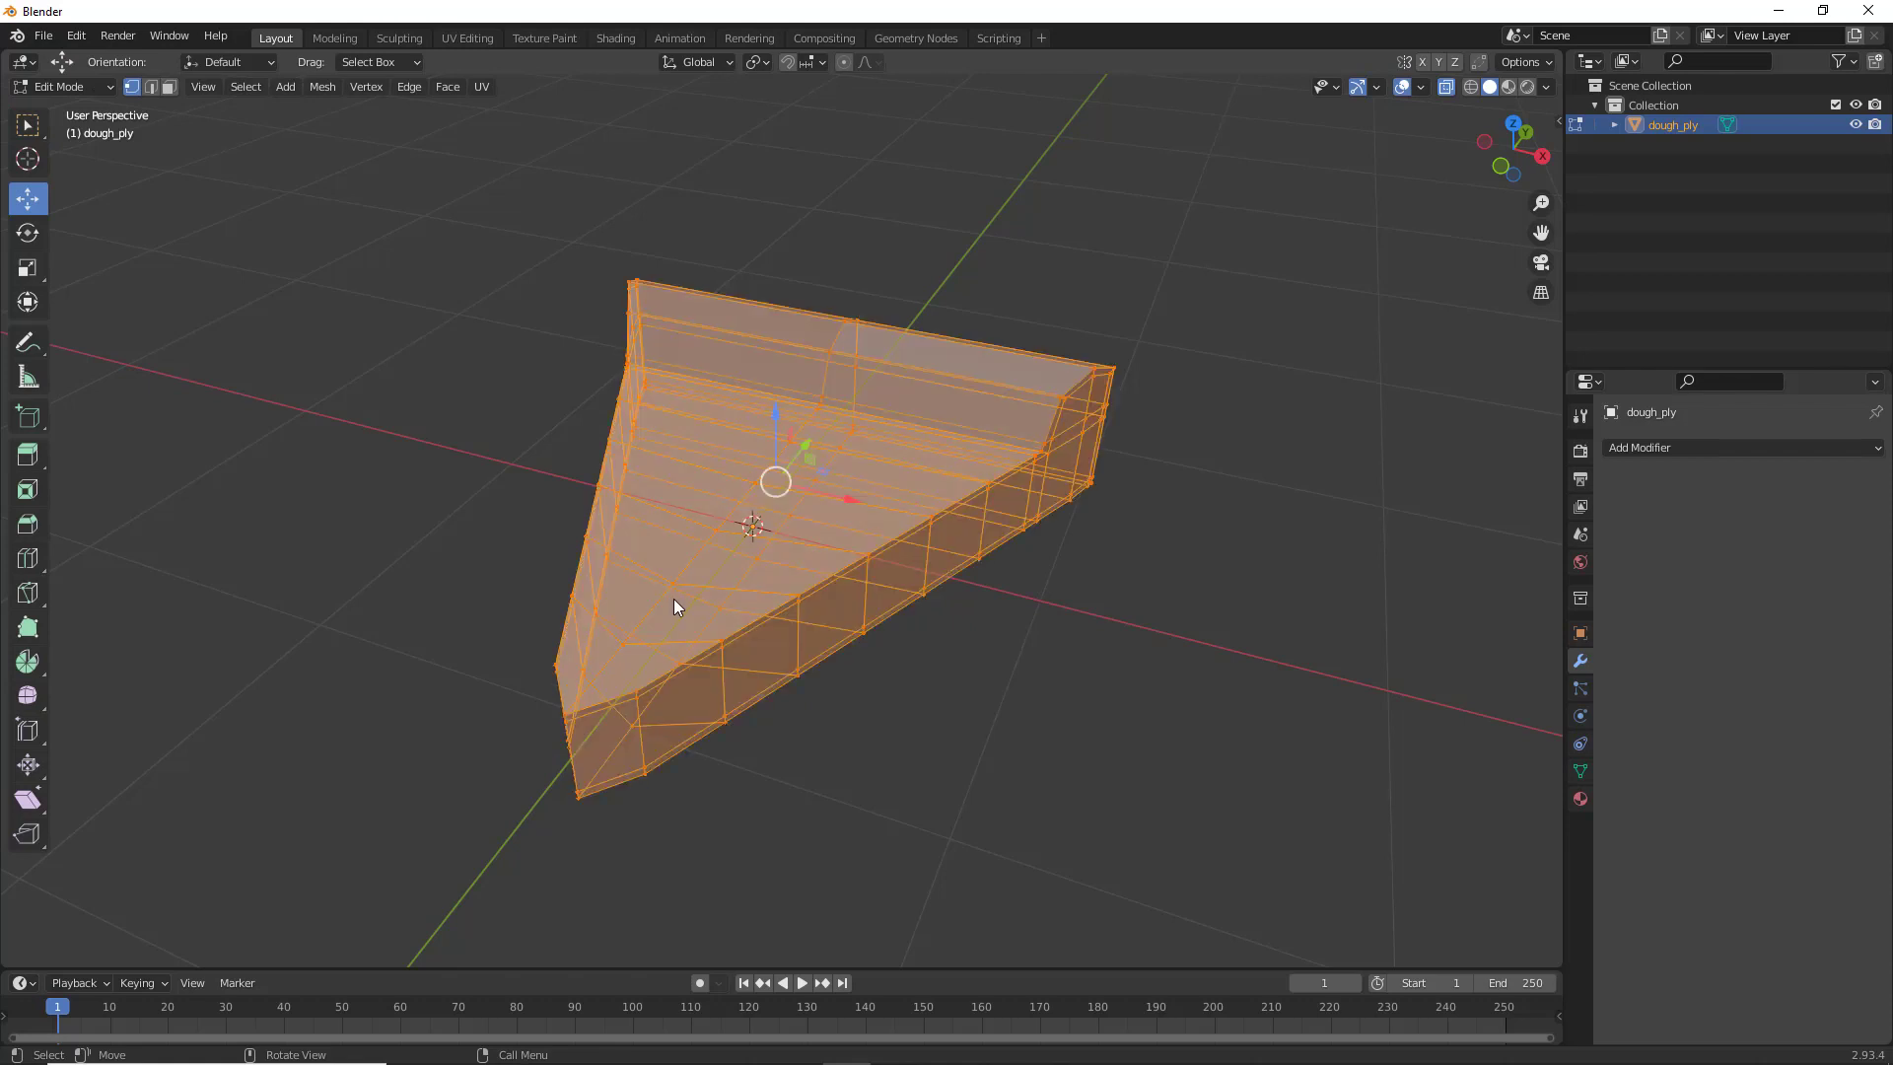
right_click(696, 513)
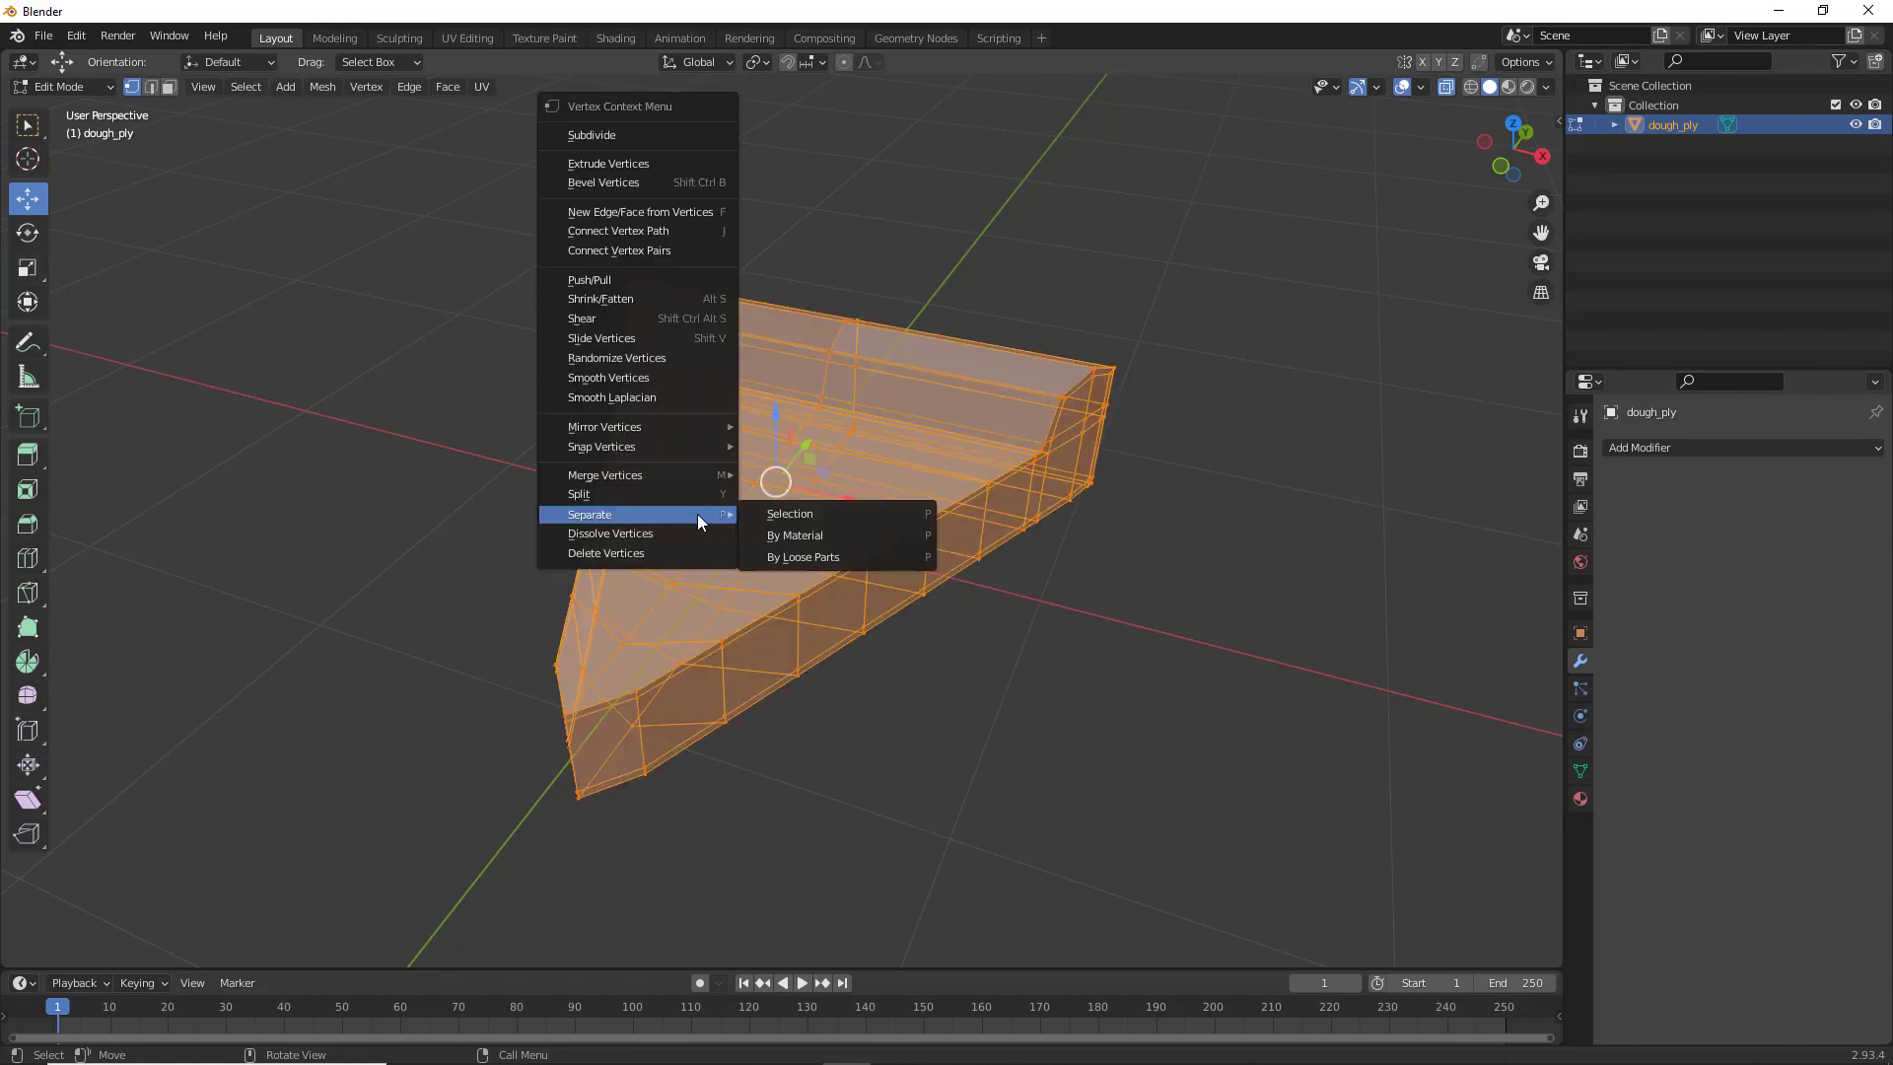
click(844, 560)
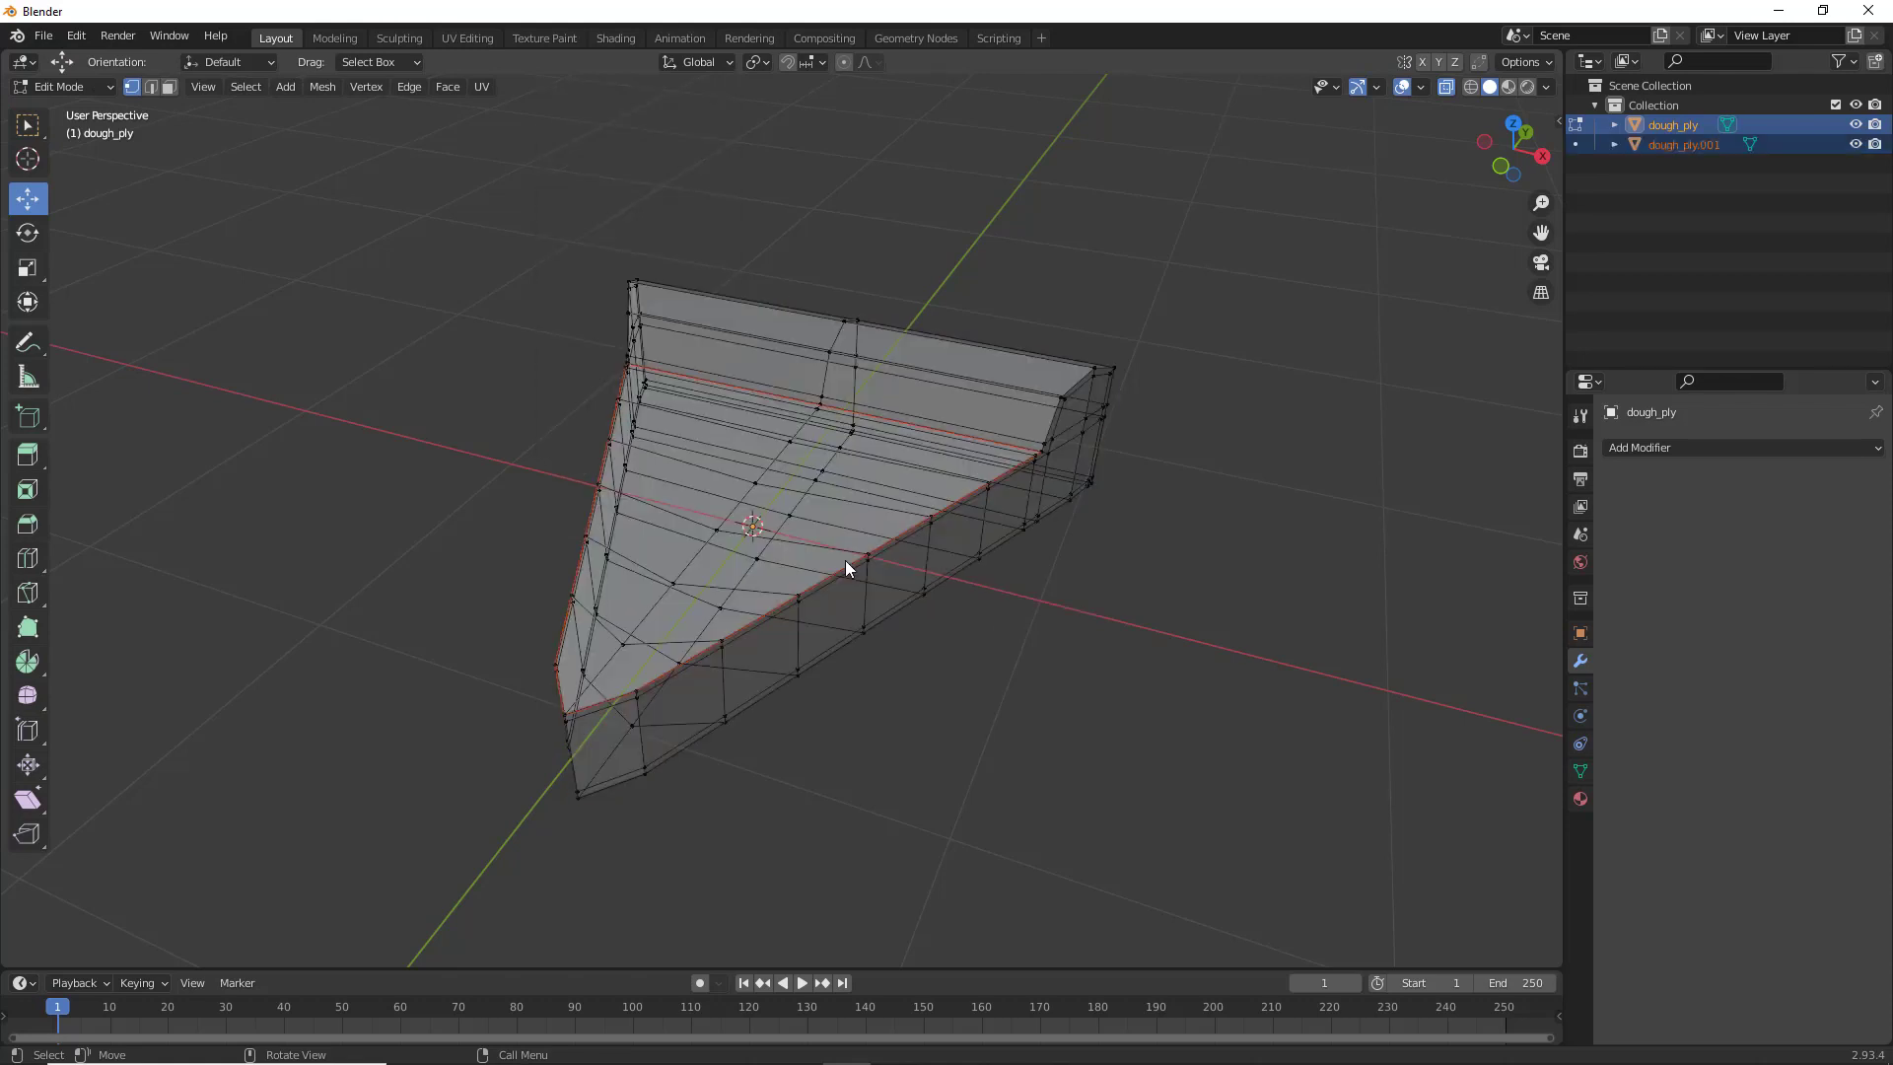
middle_drag(1081, 617, 1056, 638)
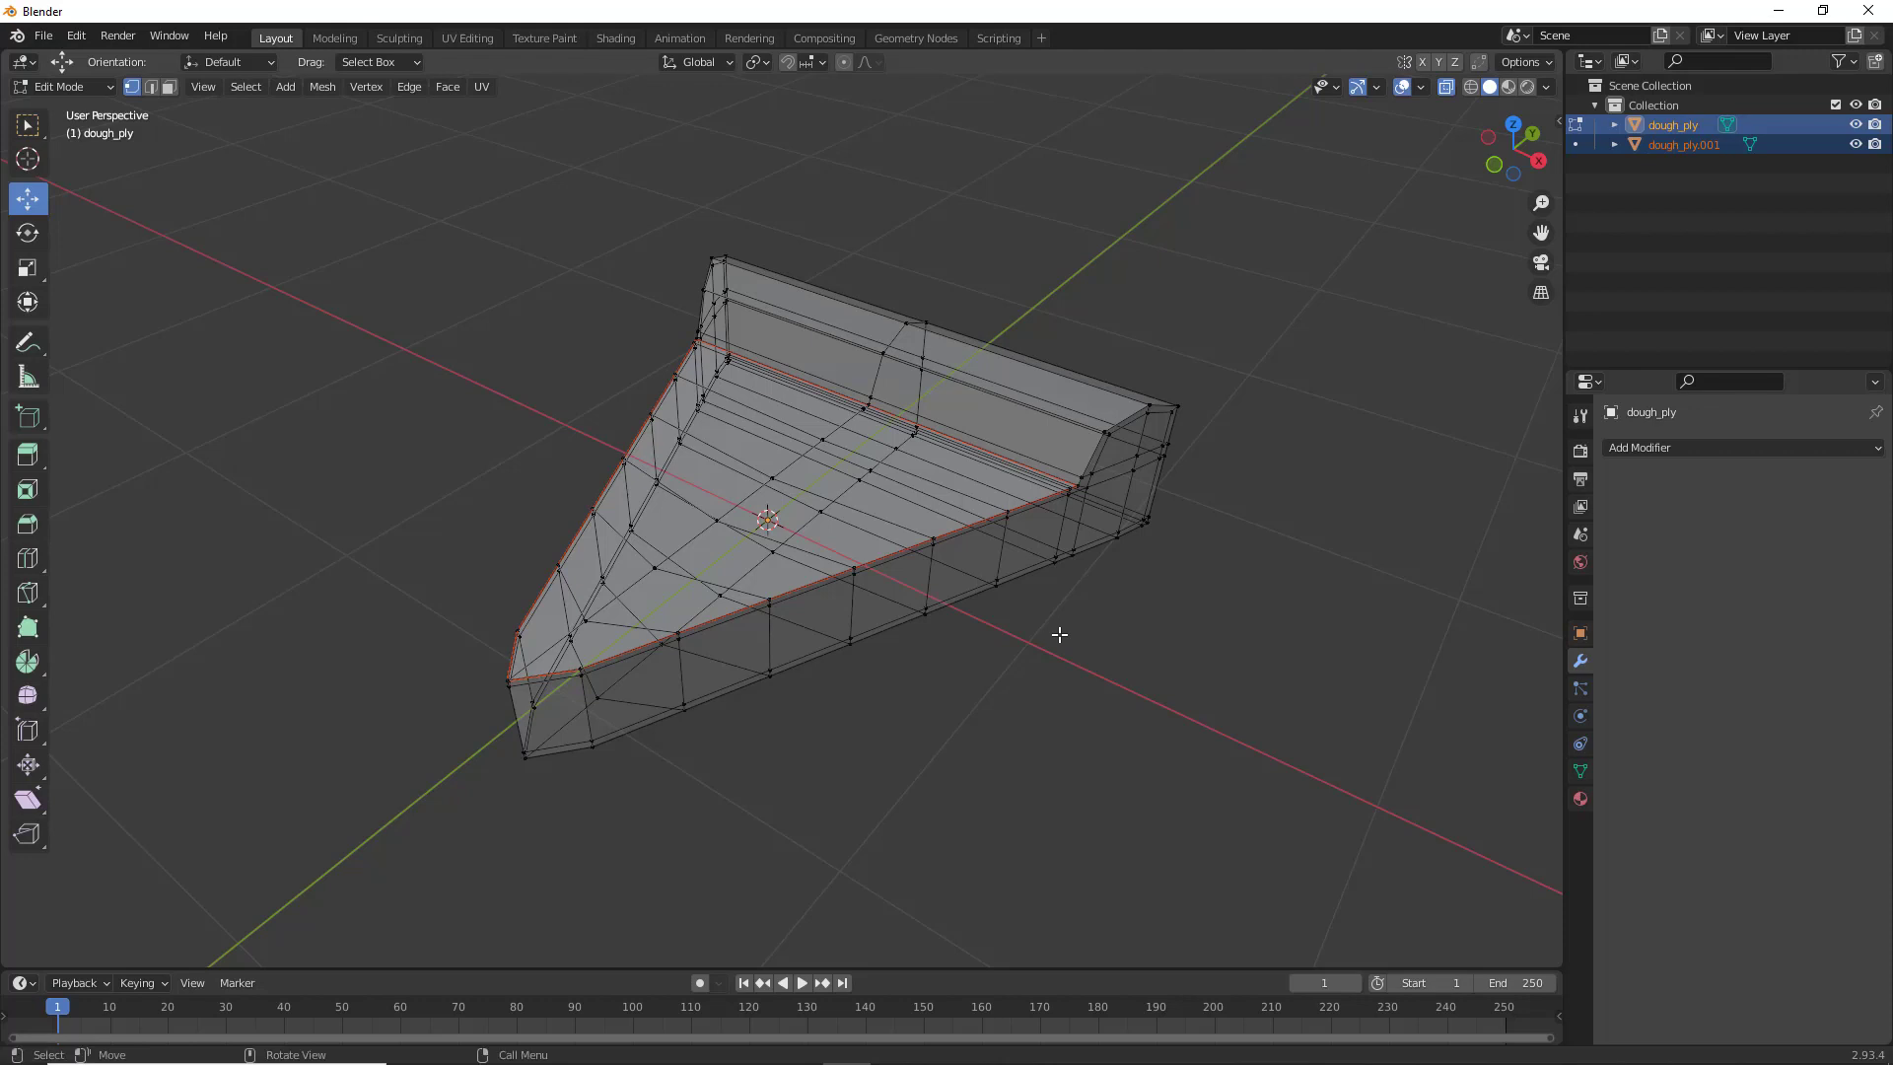
Return to Object Mode and rename the separated top surface object dough_ply.001 as cheese_ply
click(1691, 126)
key(Tab)
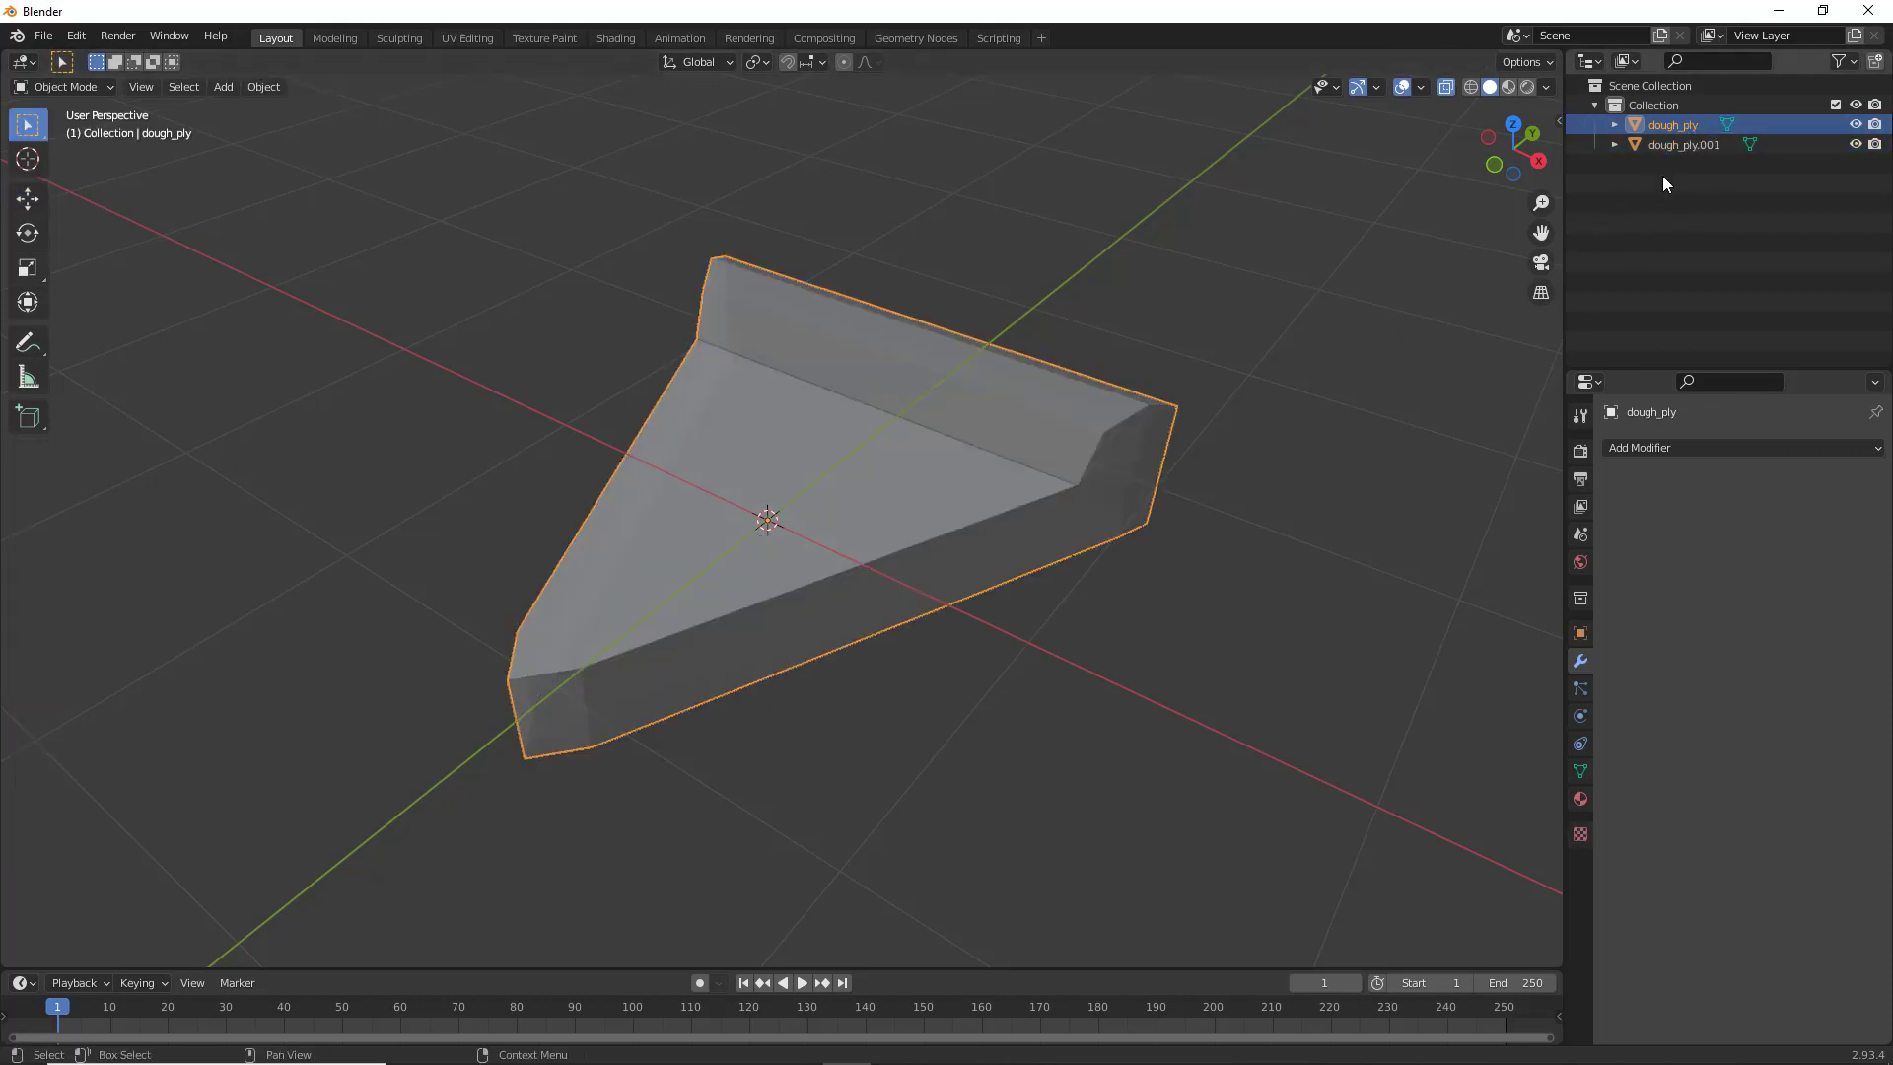
click(1676, 144)
double_click(1716, 146)
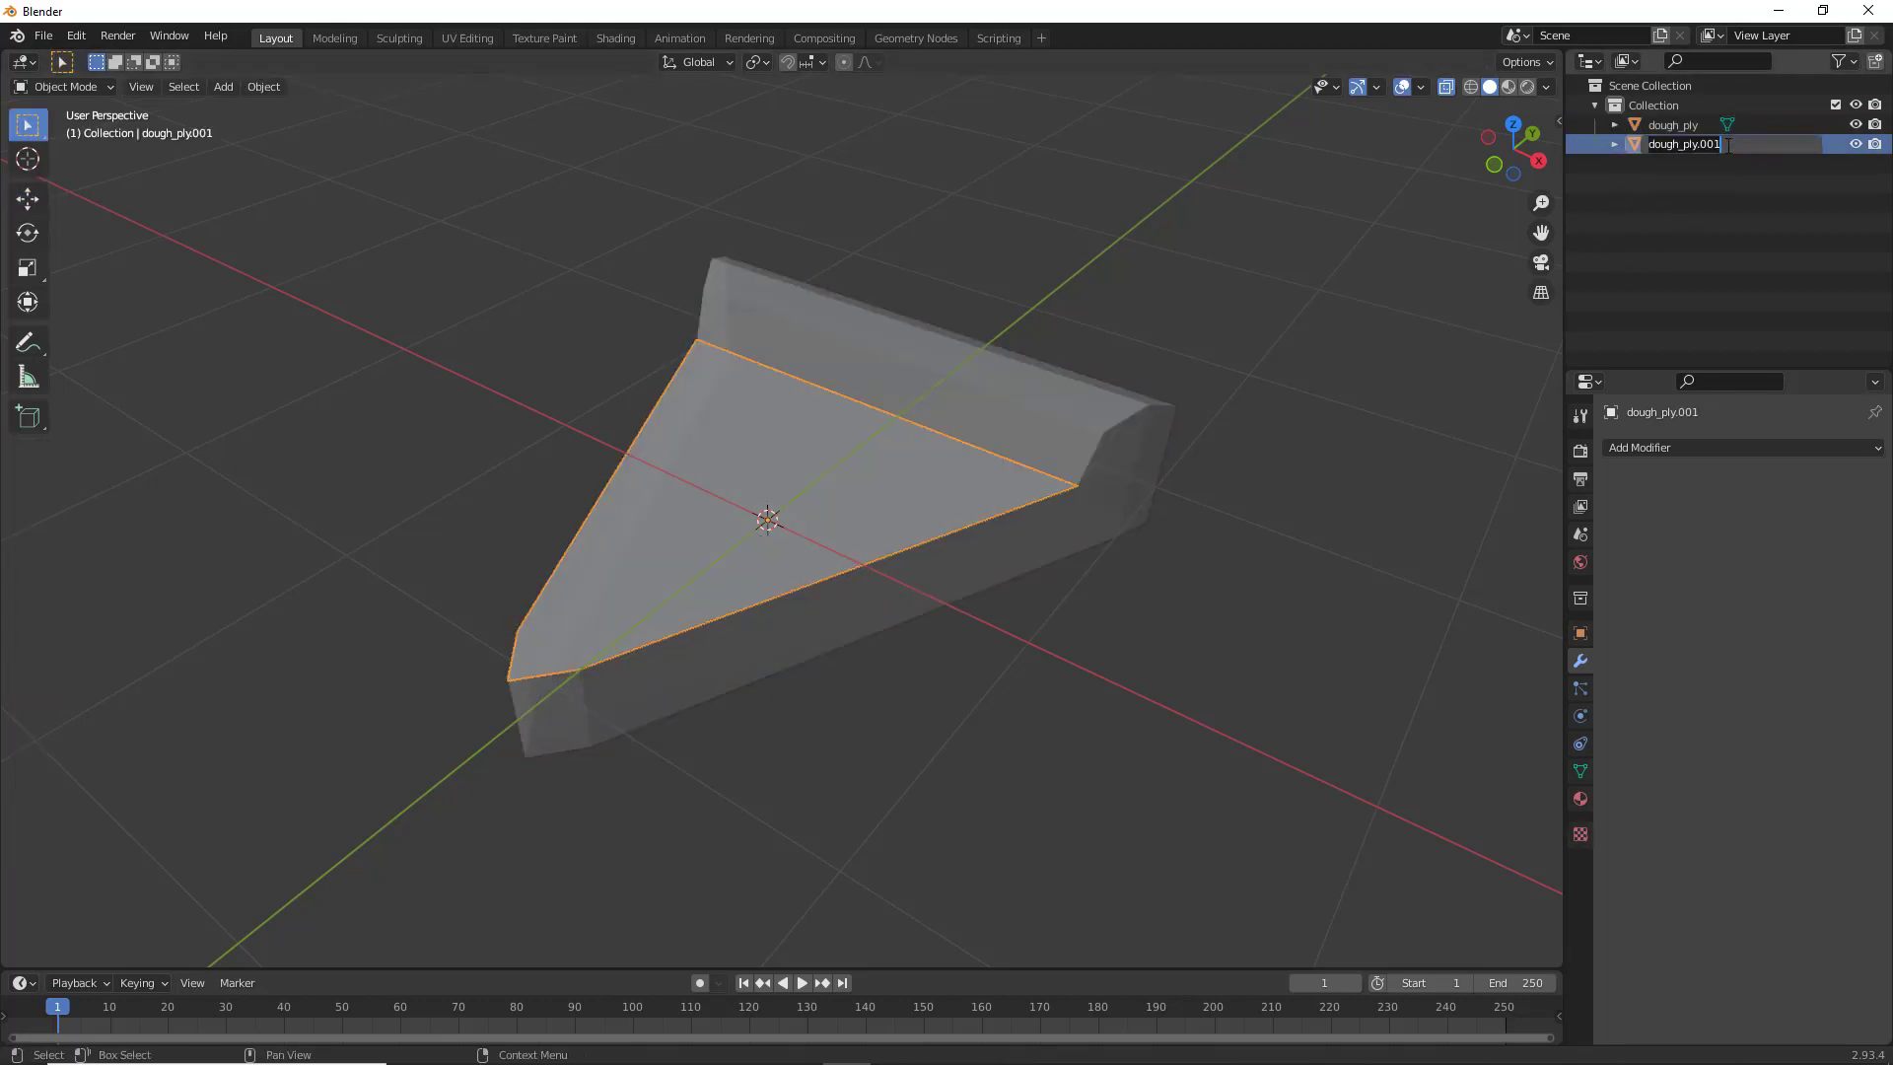
text(cheese_ply)
key(Return)
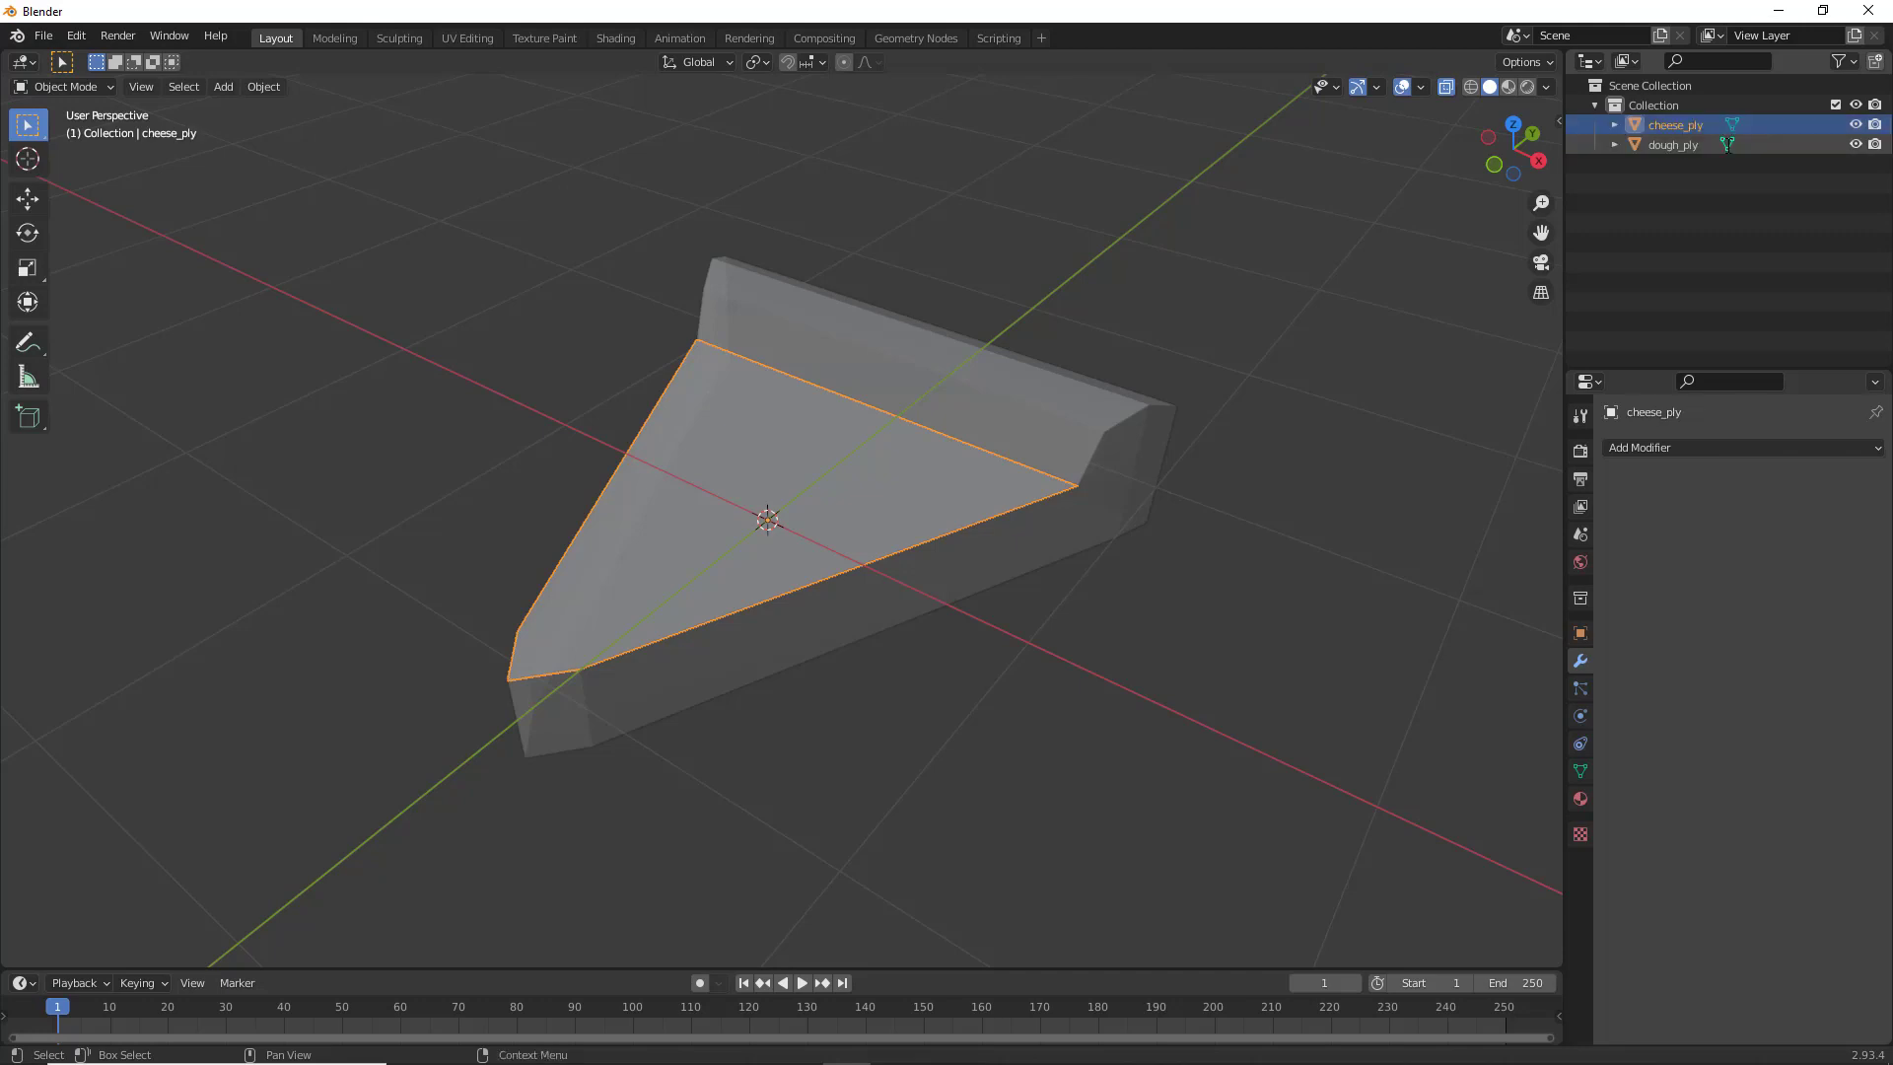
middle_drag(710, 552, 824, 560)
click(824, 560)
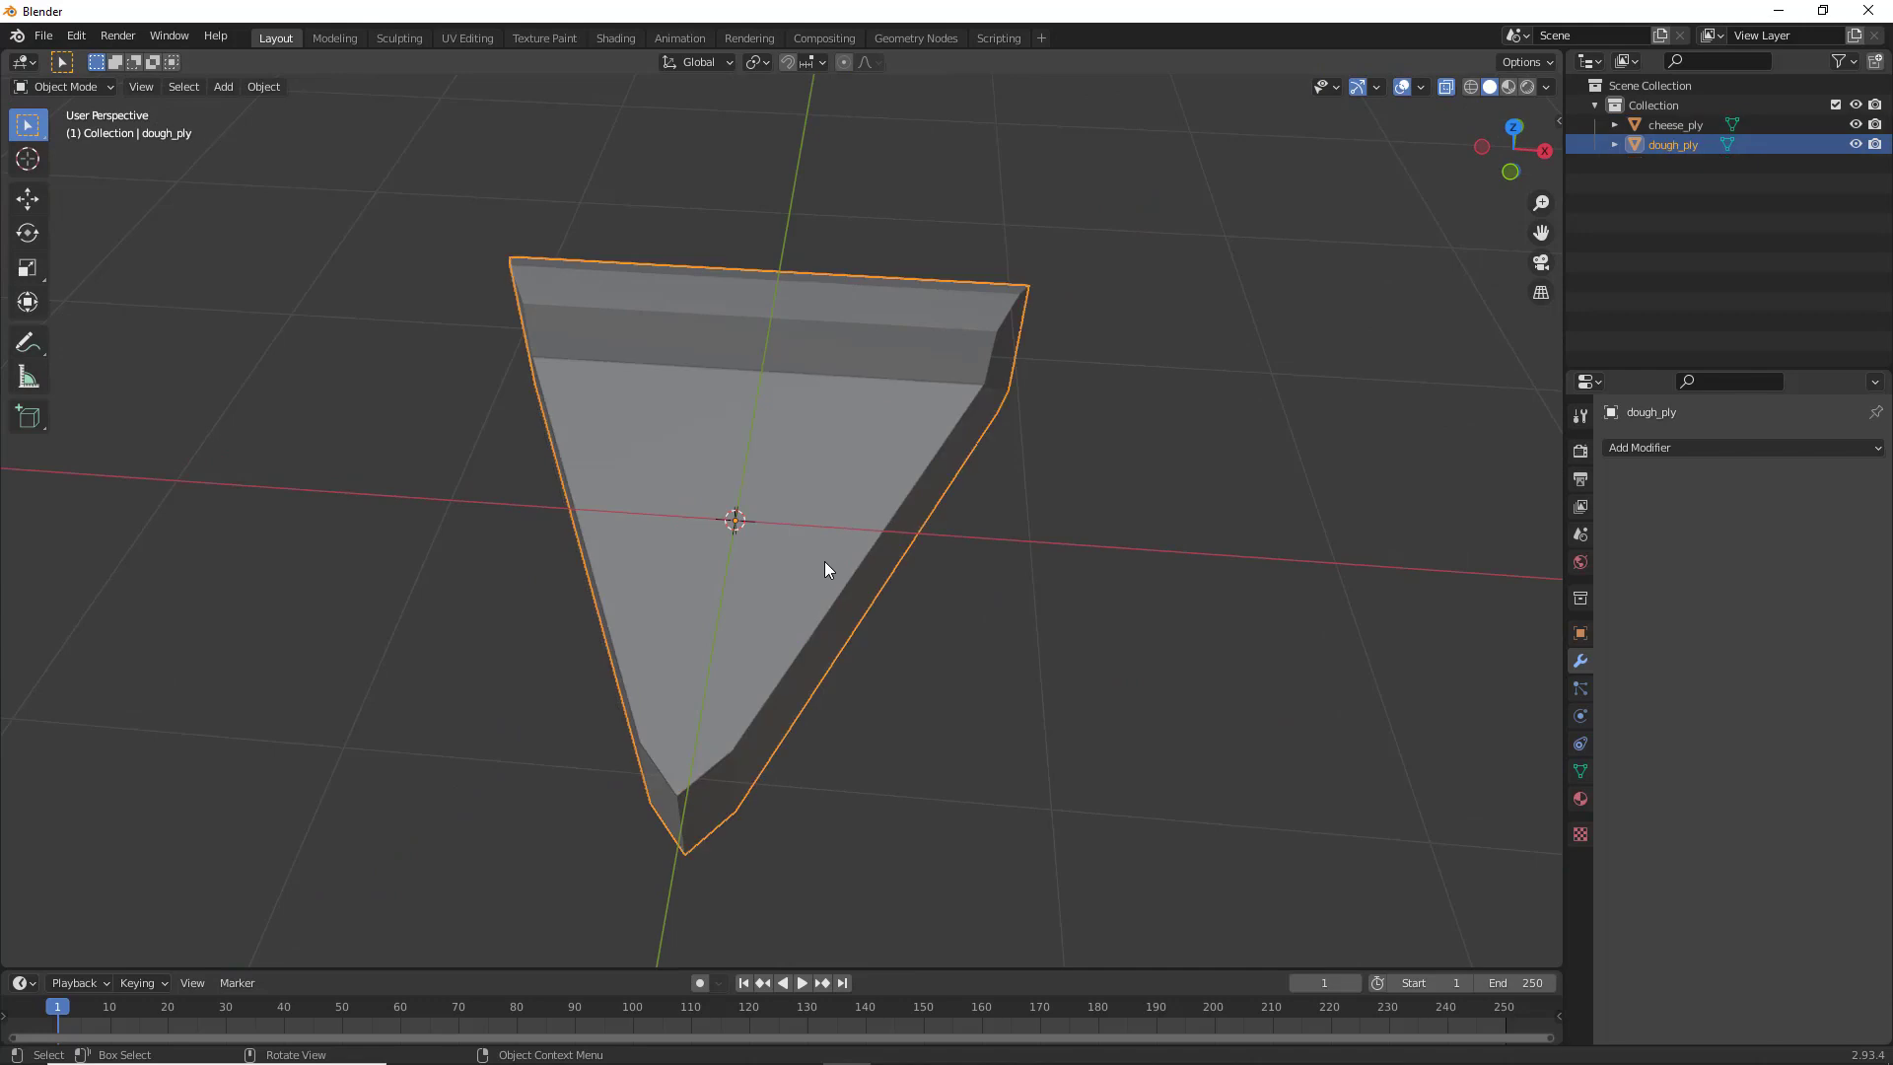
key(Tab)
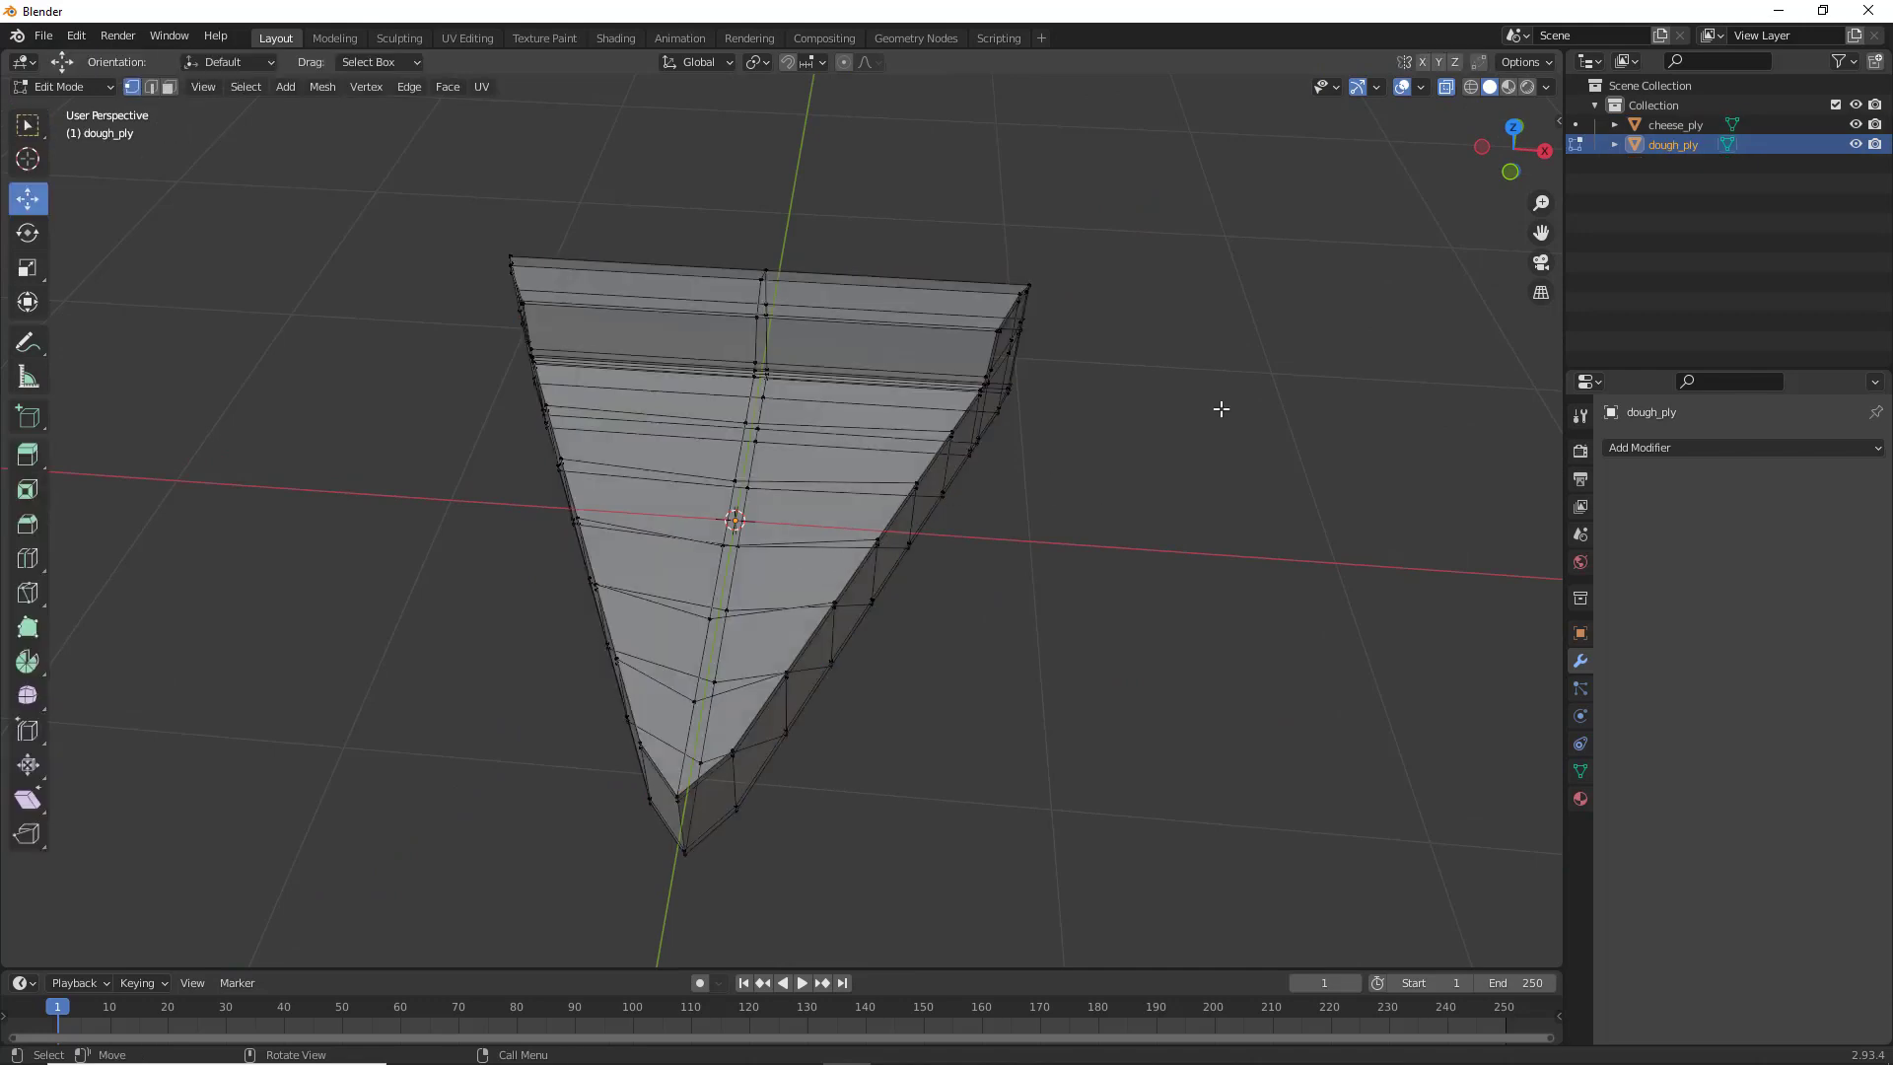
key(Tab)
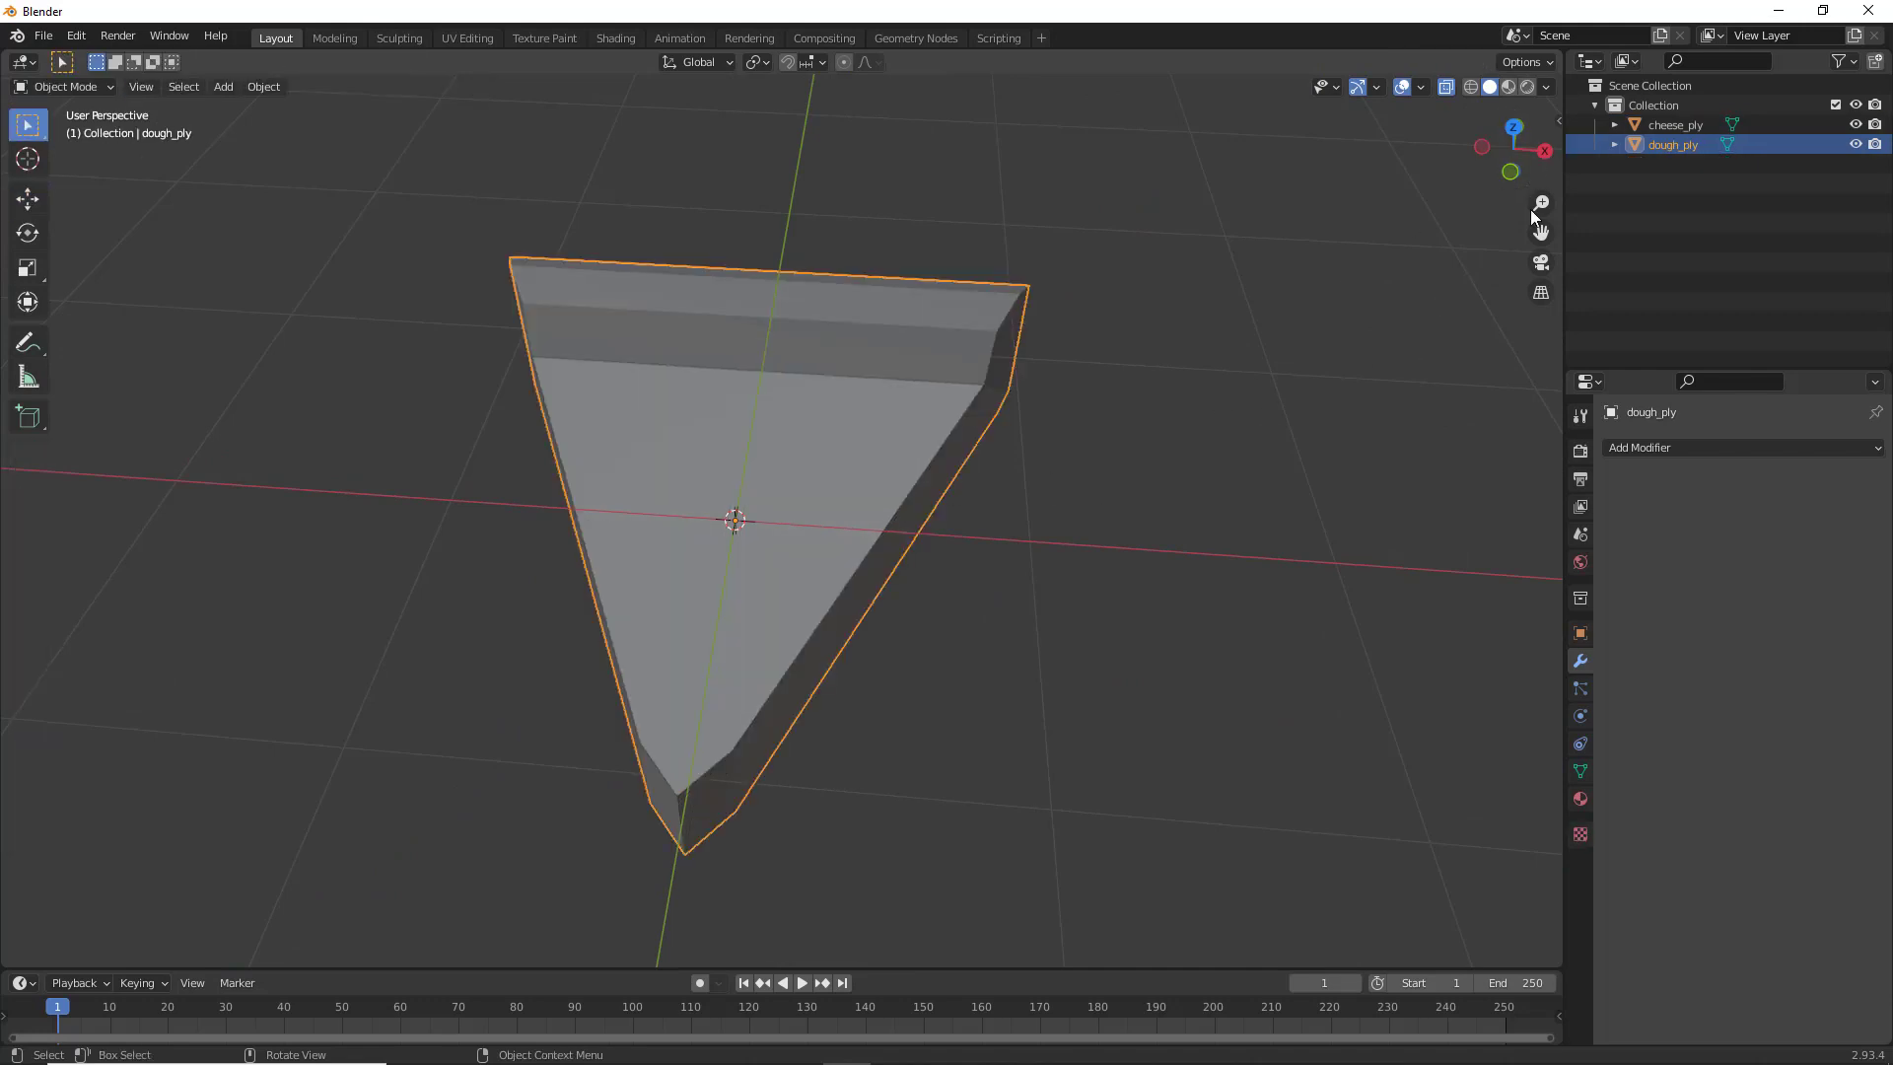
Delete the faces of the cheese_ply mesh on the negative X side of its centre line in Edit Mode
click(1672, 128)
middle_drag(1359, 387, 772, 595)
key(Tab)
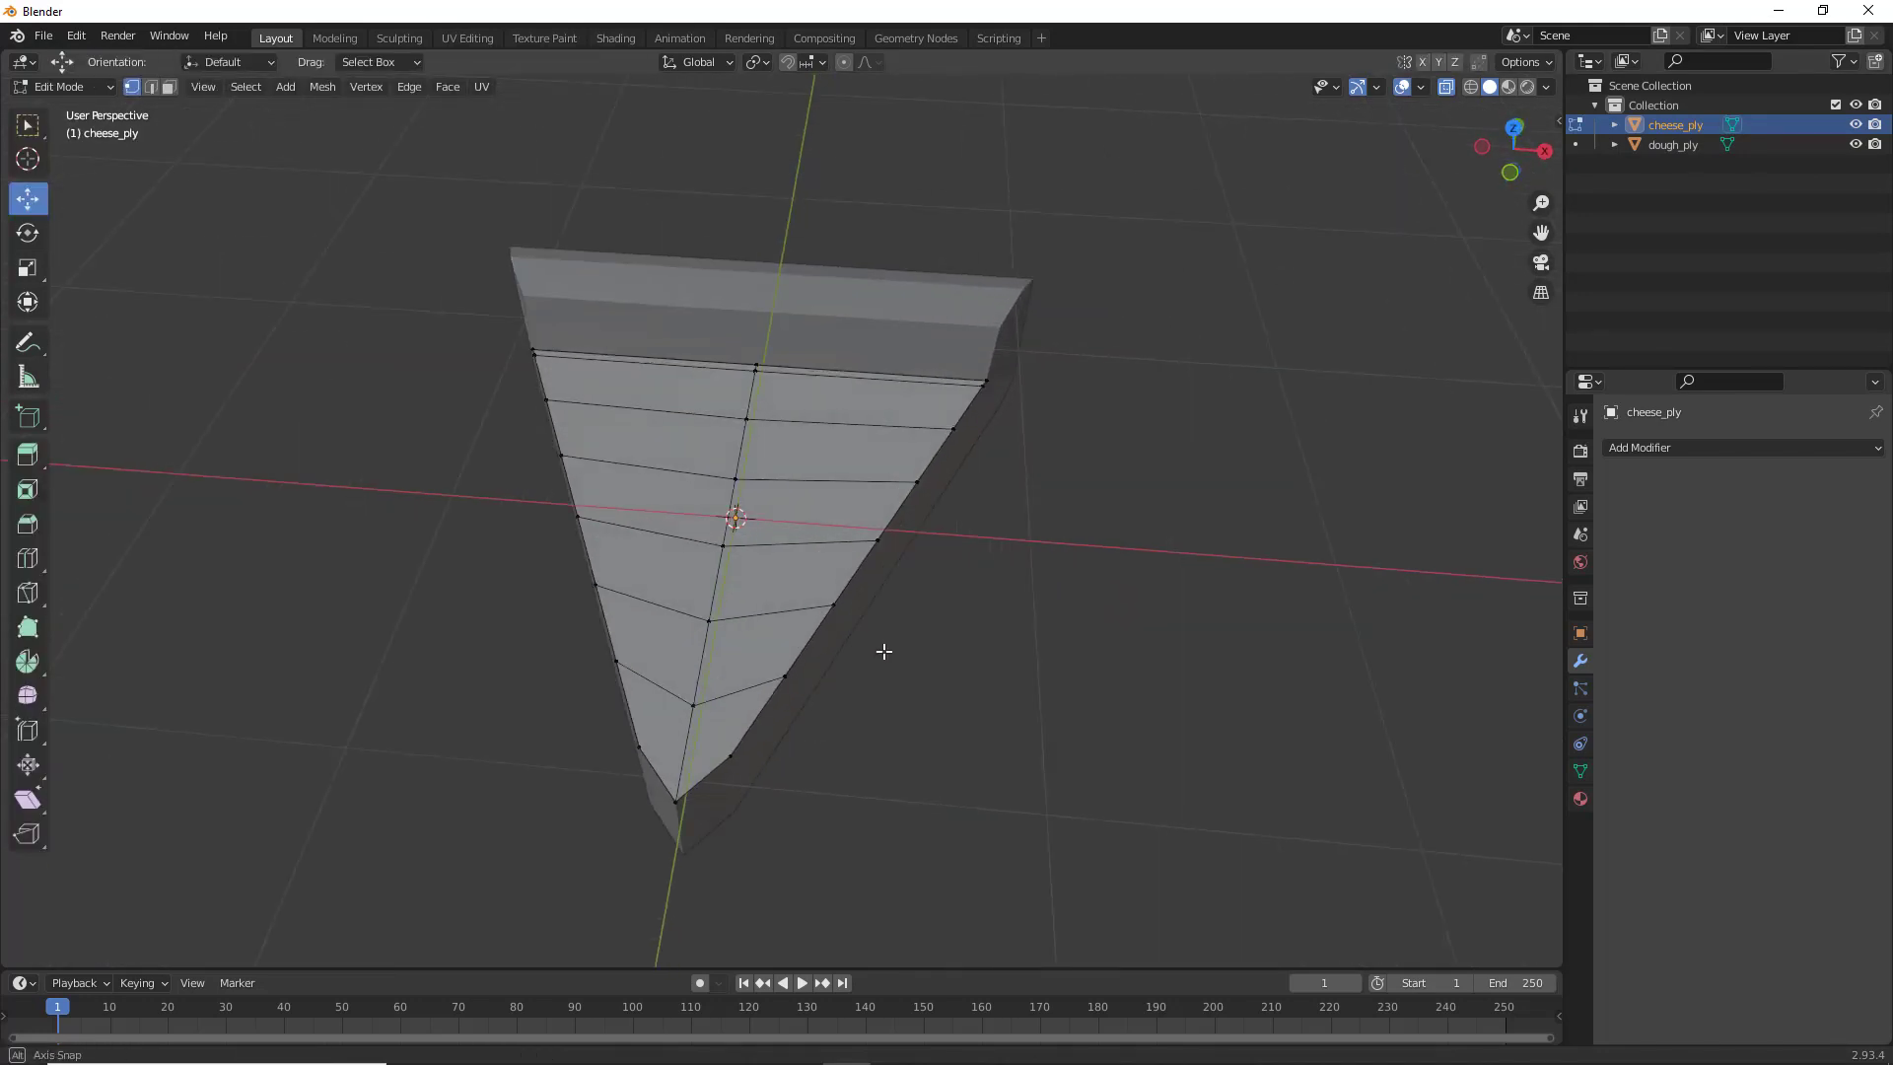
key(3)
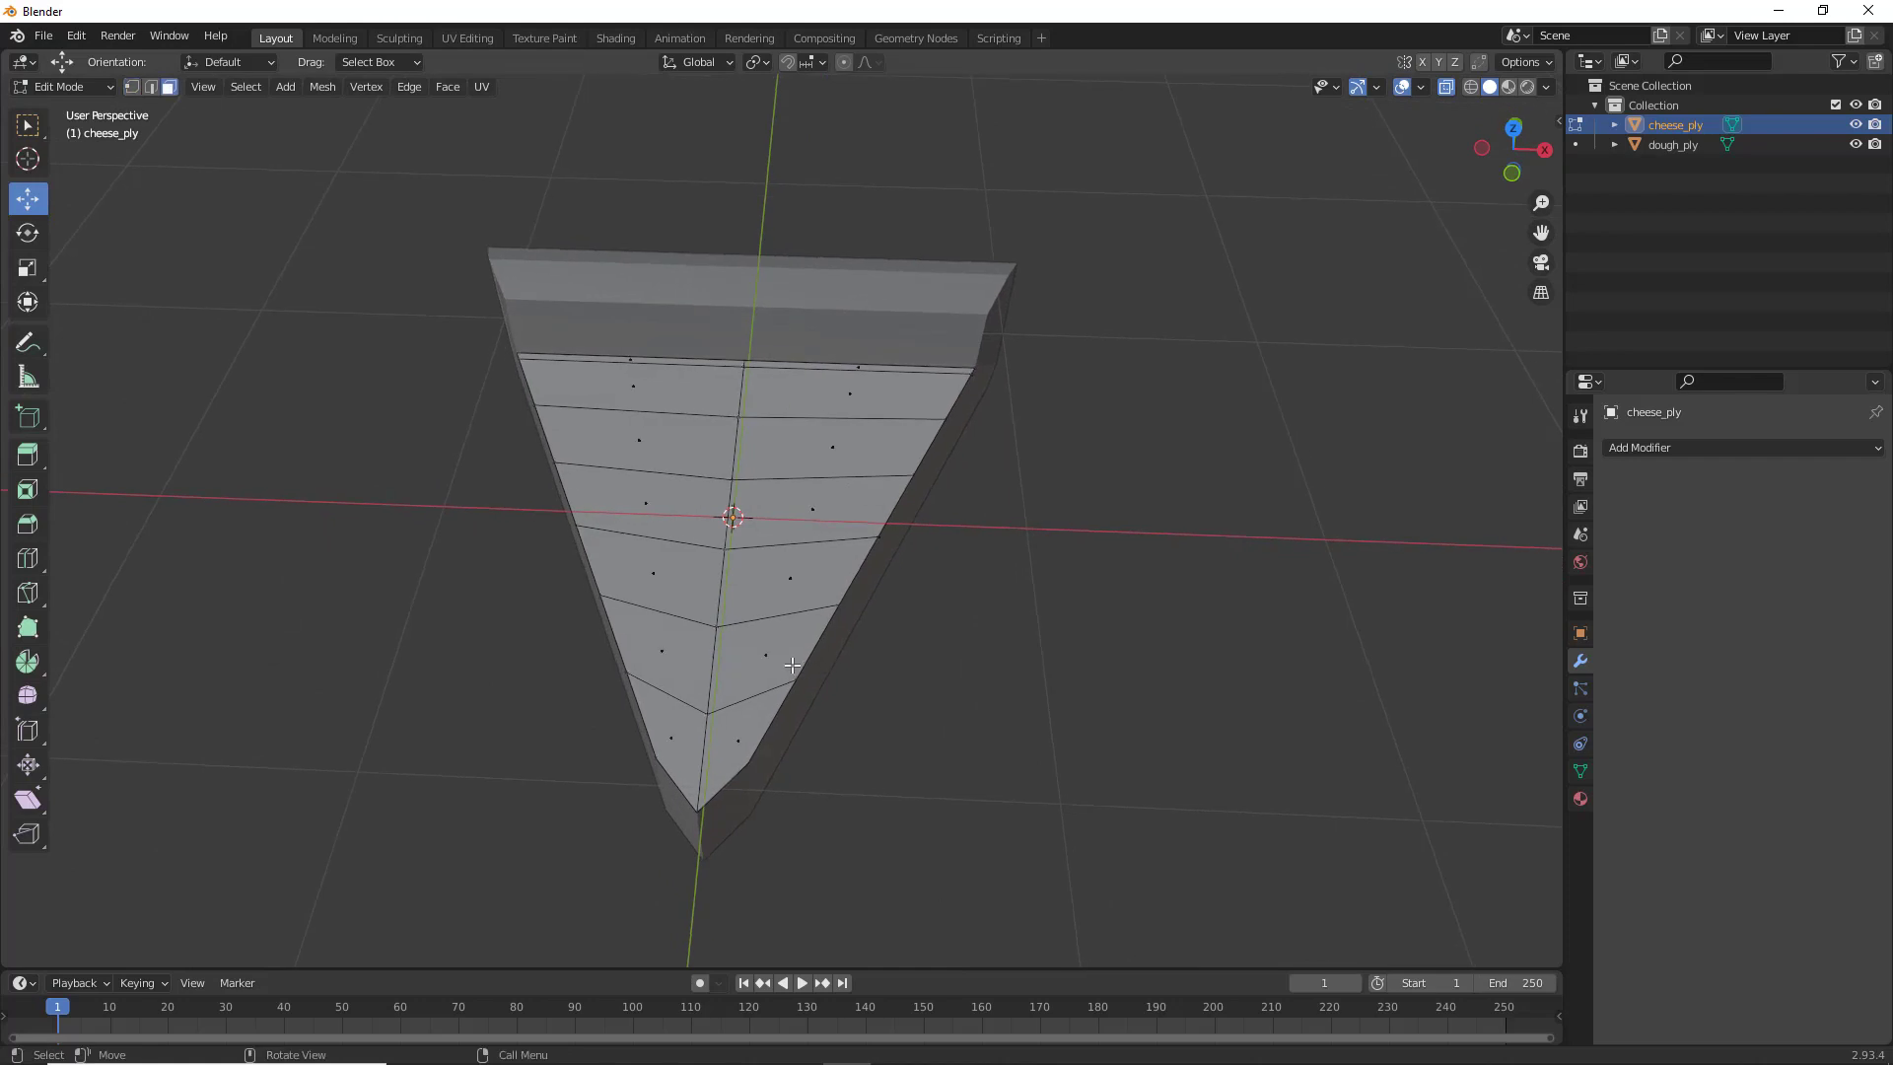
middle_drag(868, 646, 791, 666)
drag(729, 375, 501, 780)
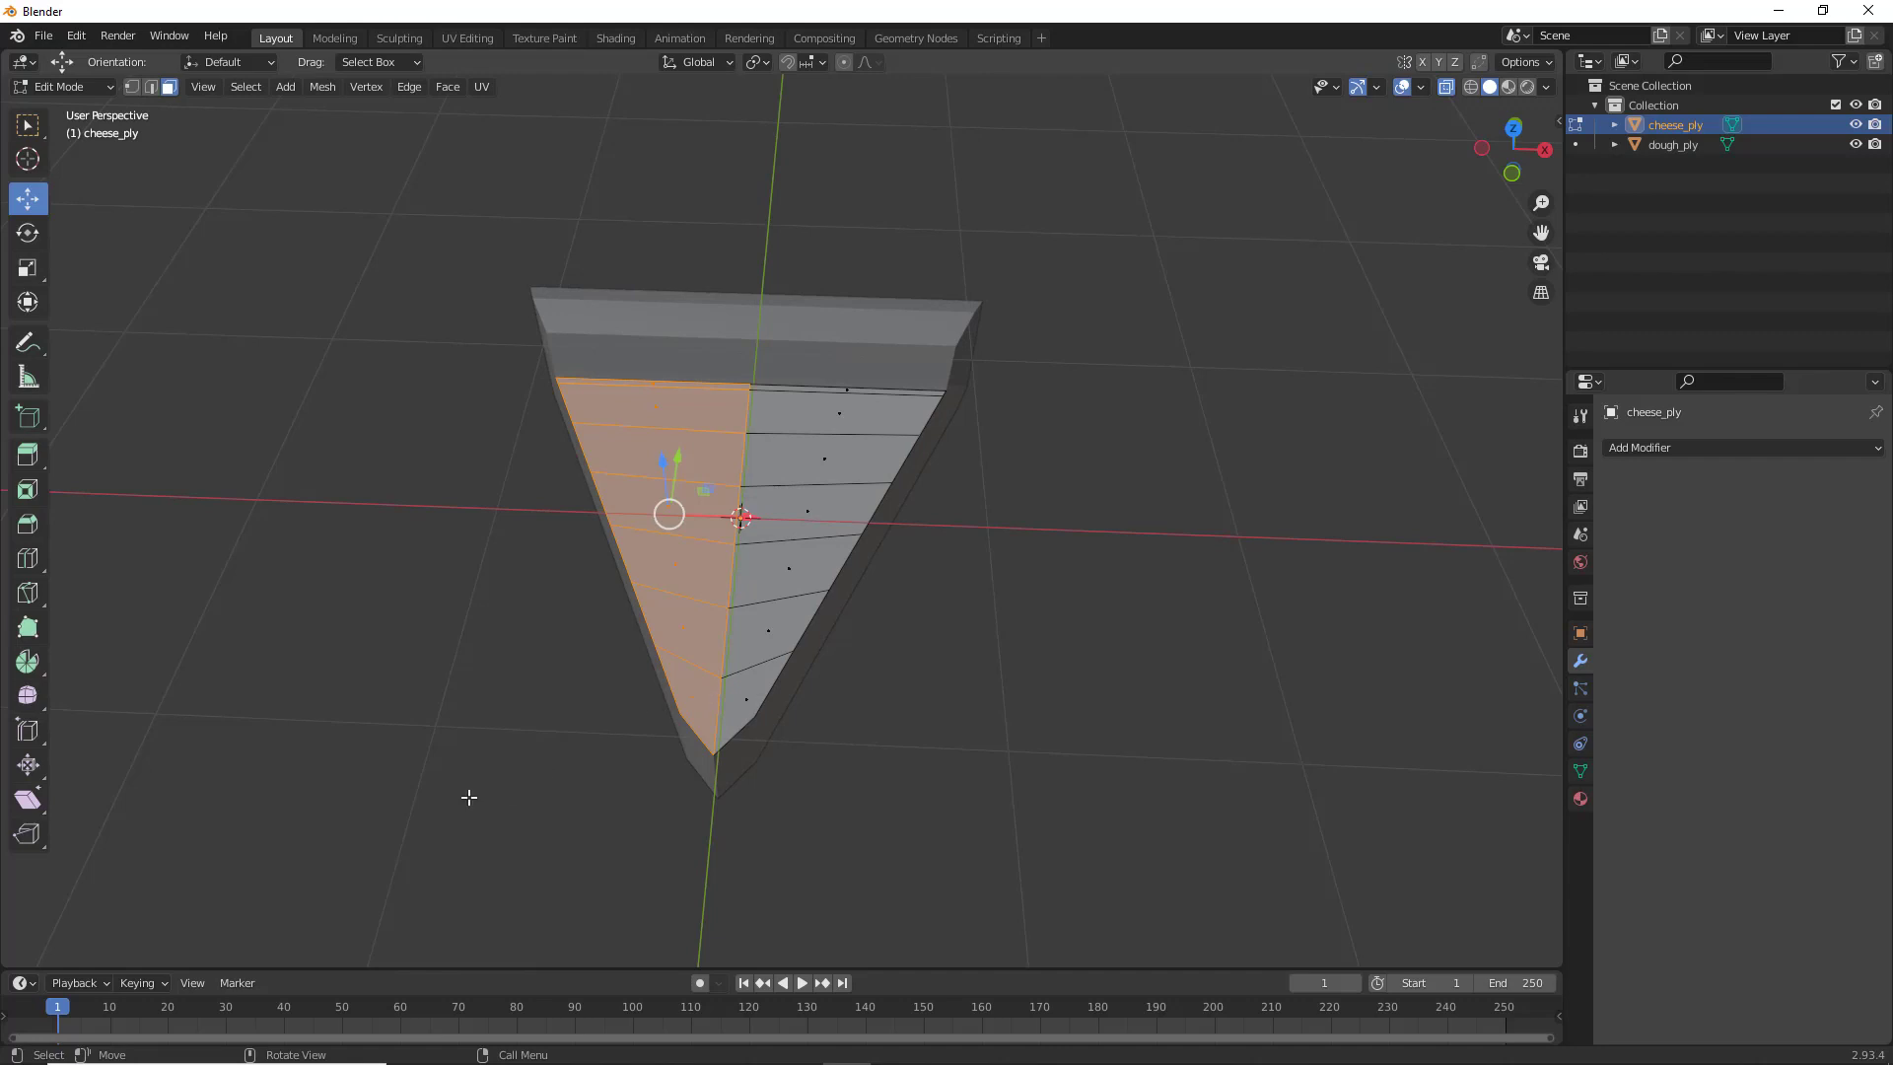
key(x)
click(468, 797)
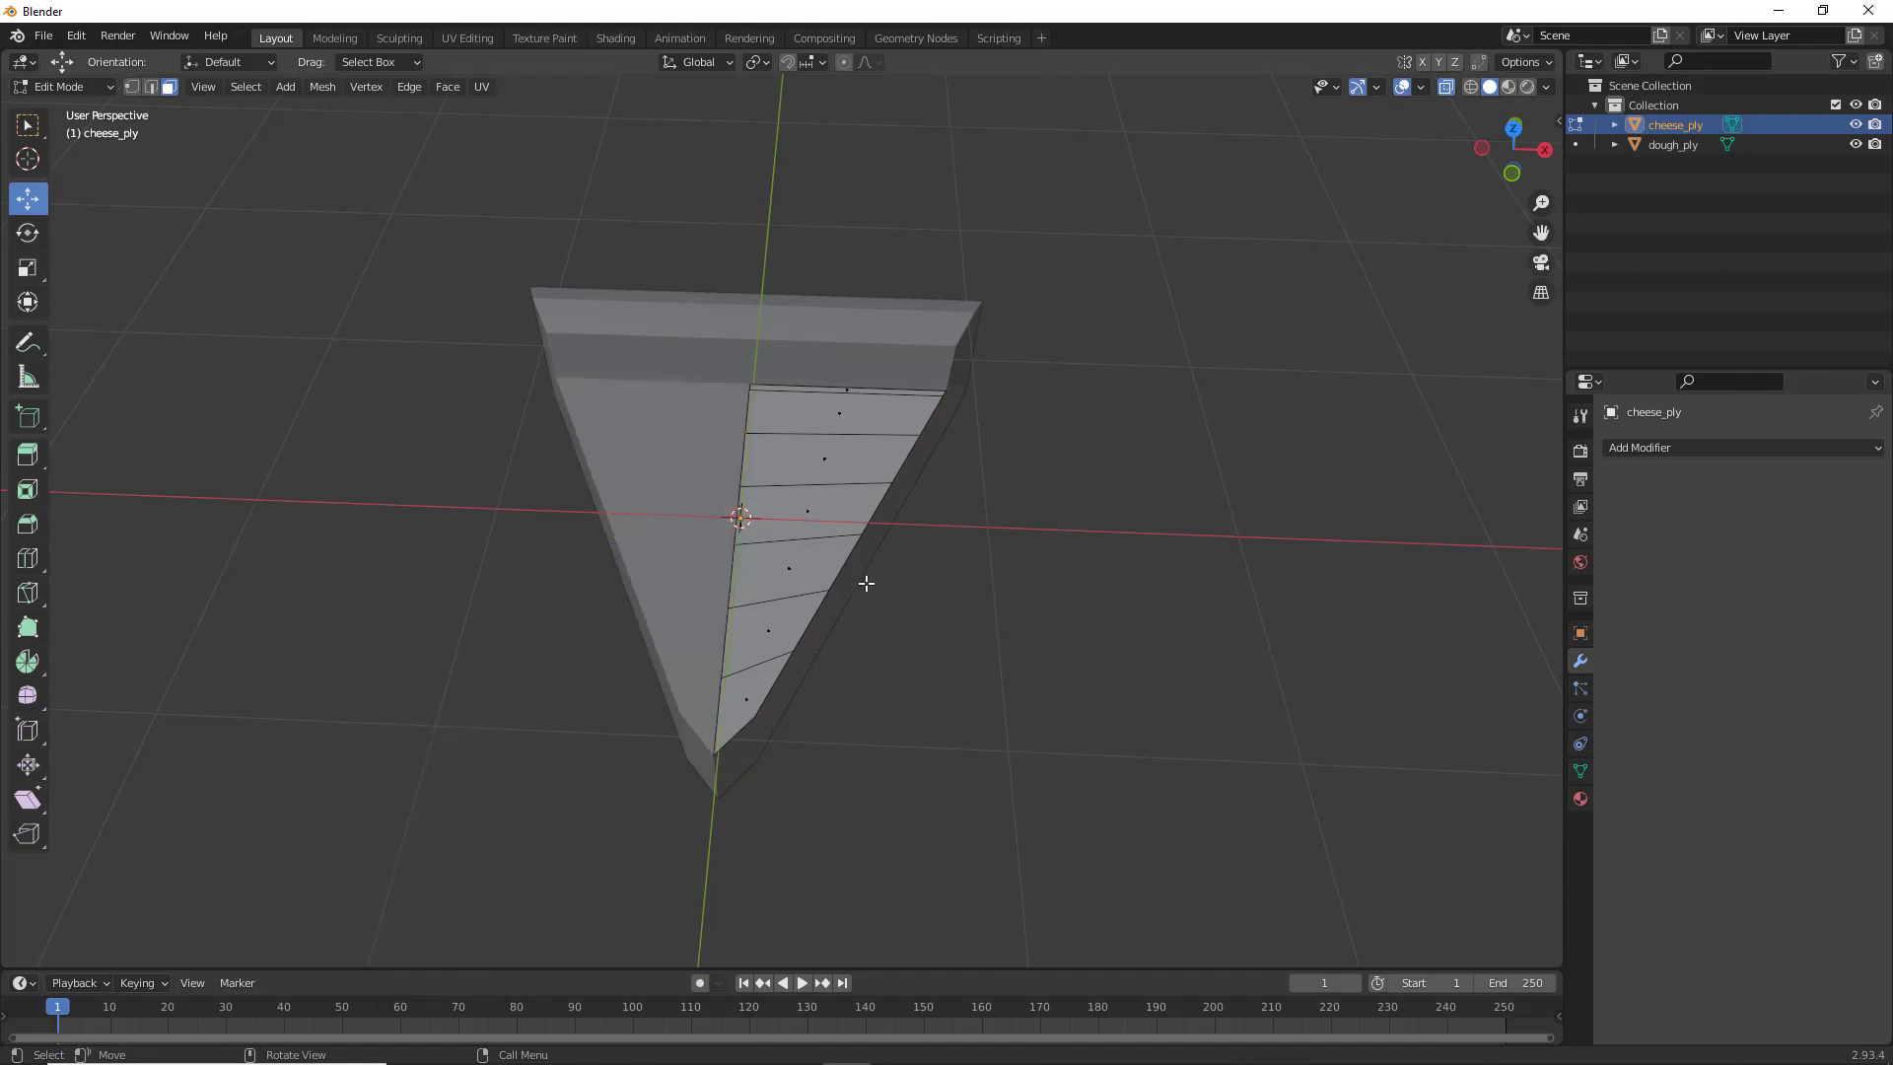
Select the outer boundary edges of the remaining cheese half, from the crust to the slice tip, including the short tip edge
middle_drag(834, 594, 871, 566)
scroll(746, 405, up, 2)
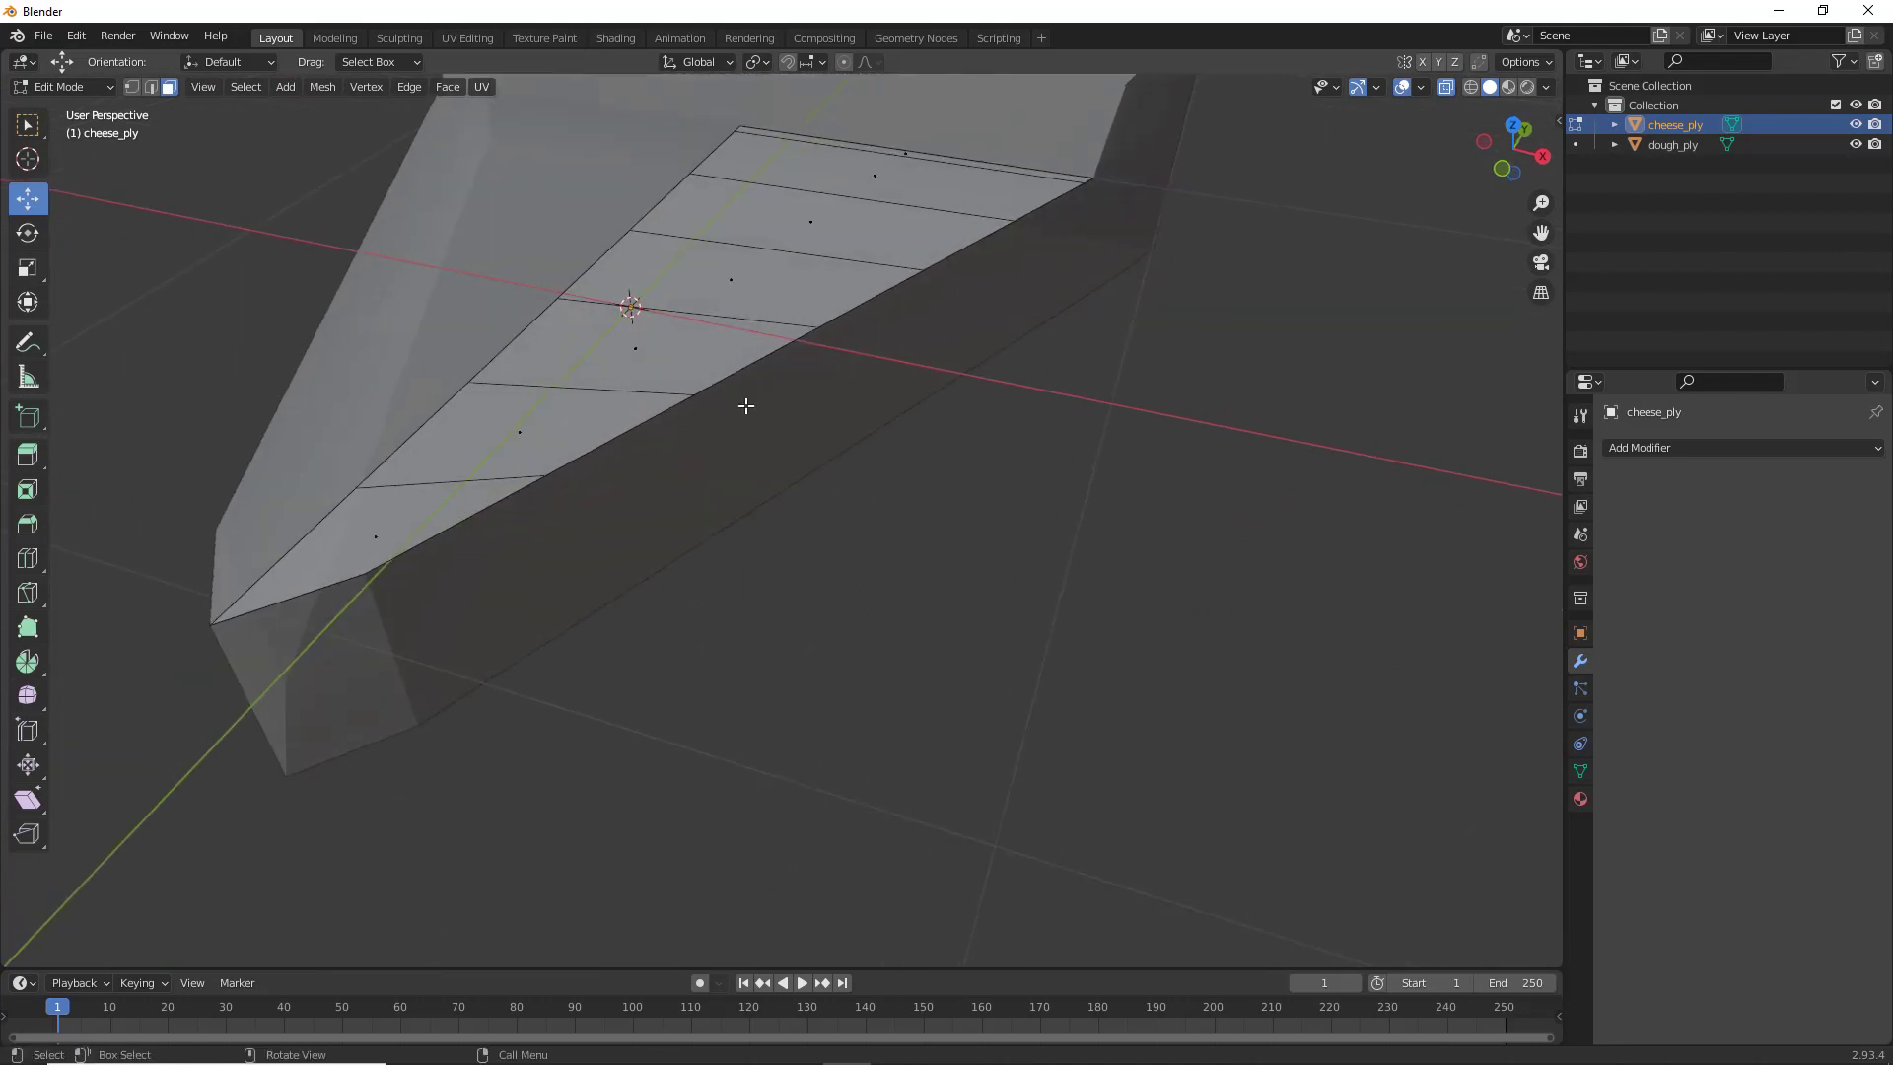
middle_drag(909, 309, 1036, 278)
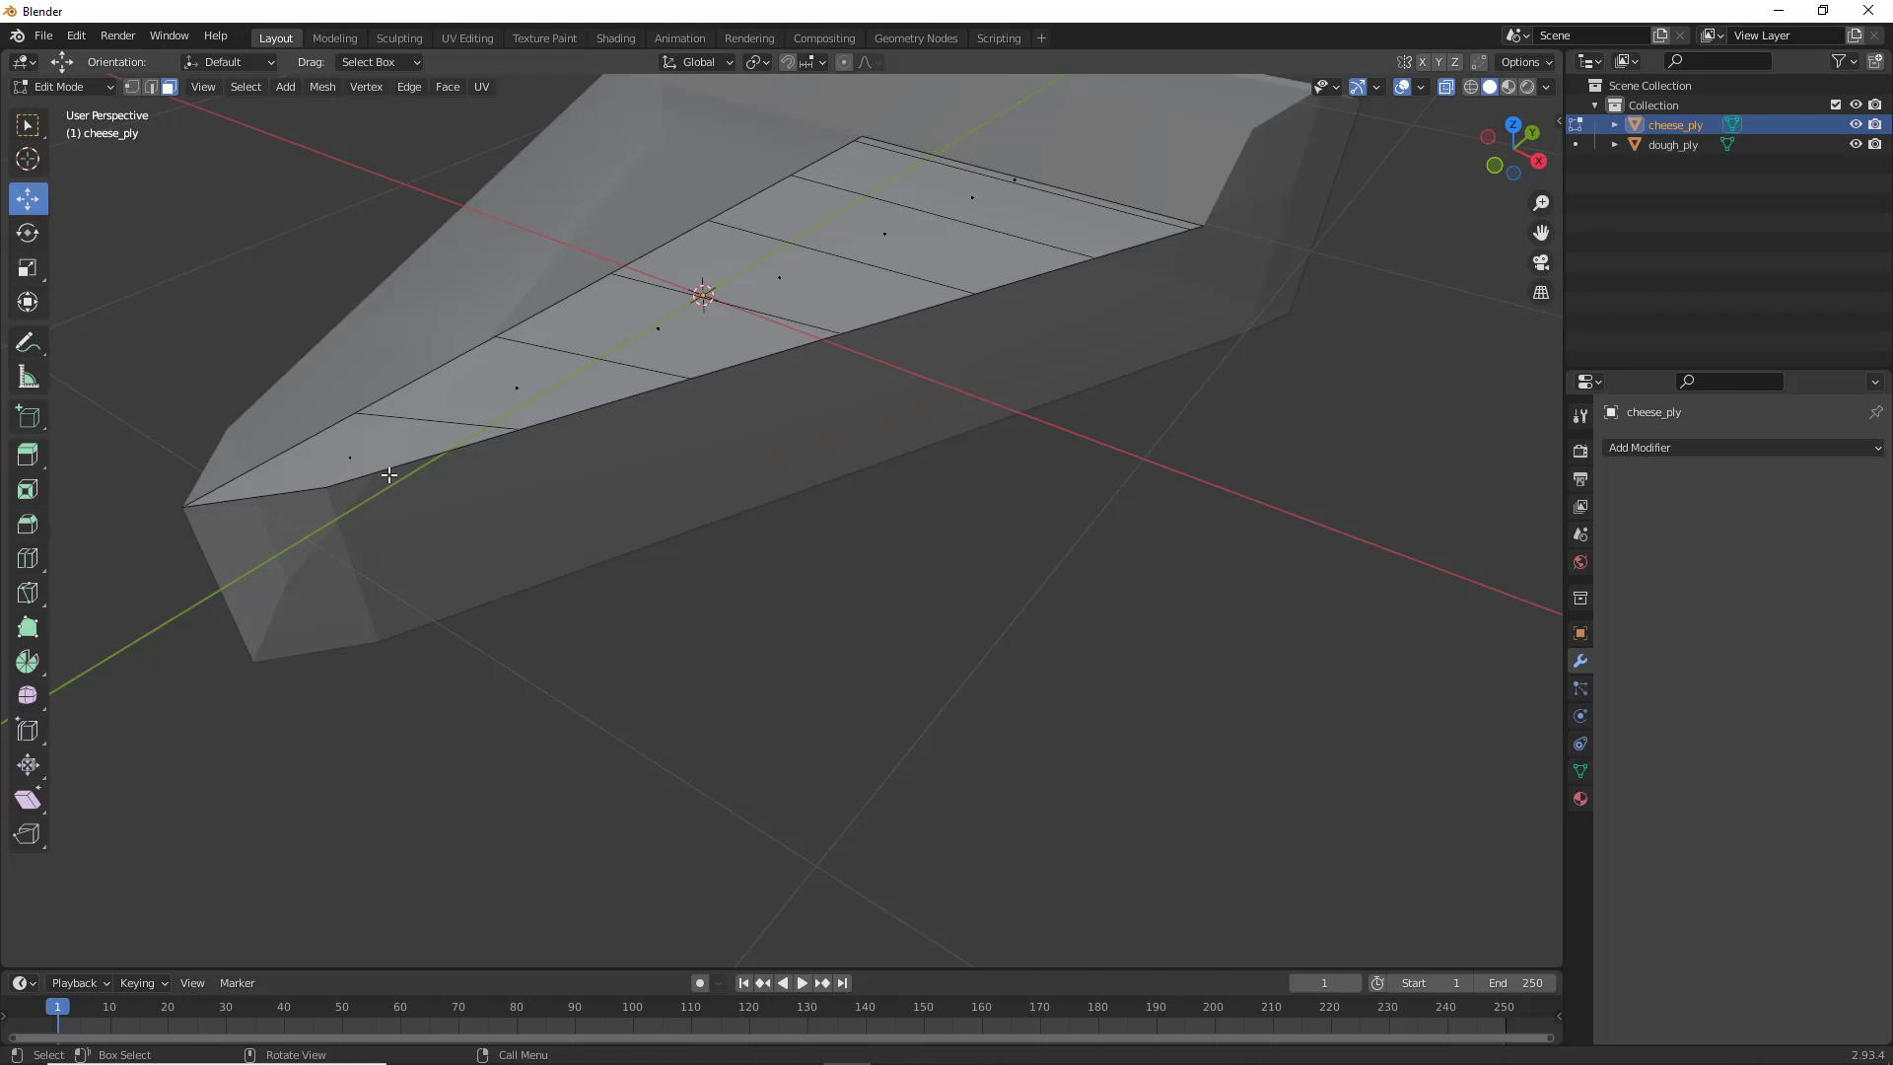
key(2)
click(425, 456)
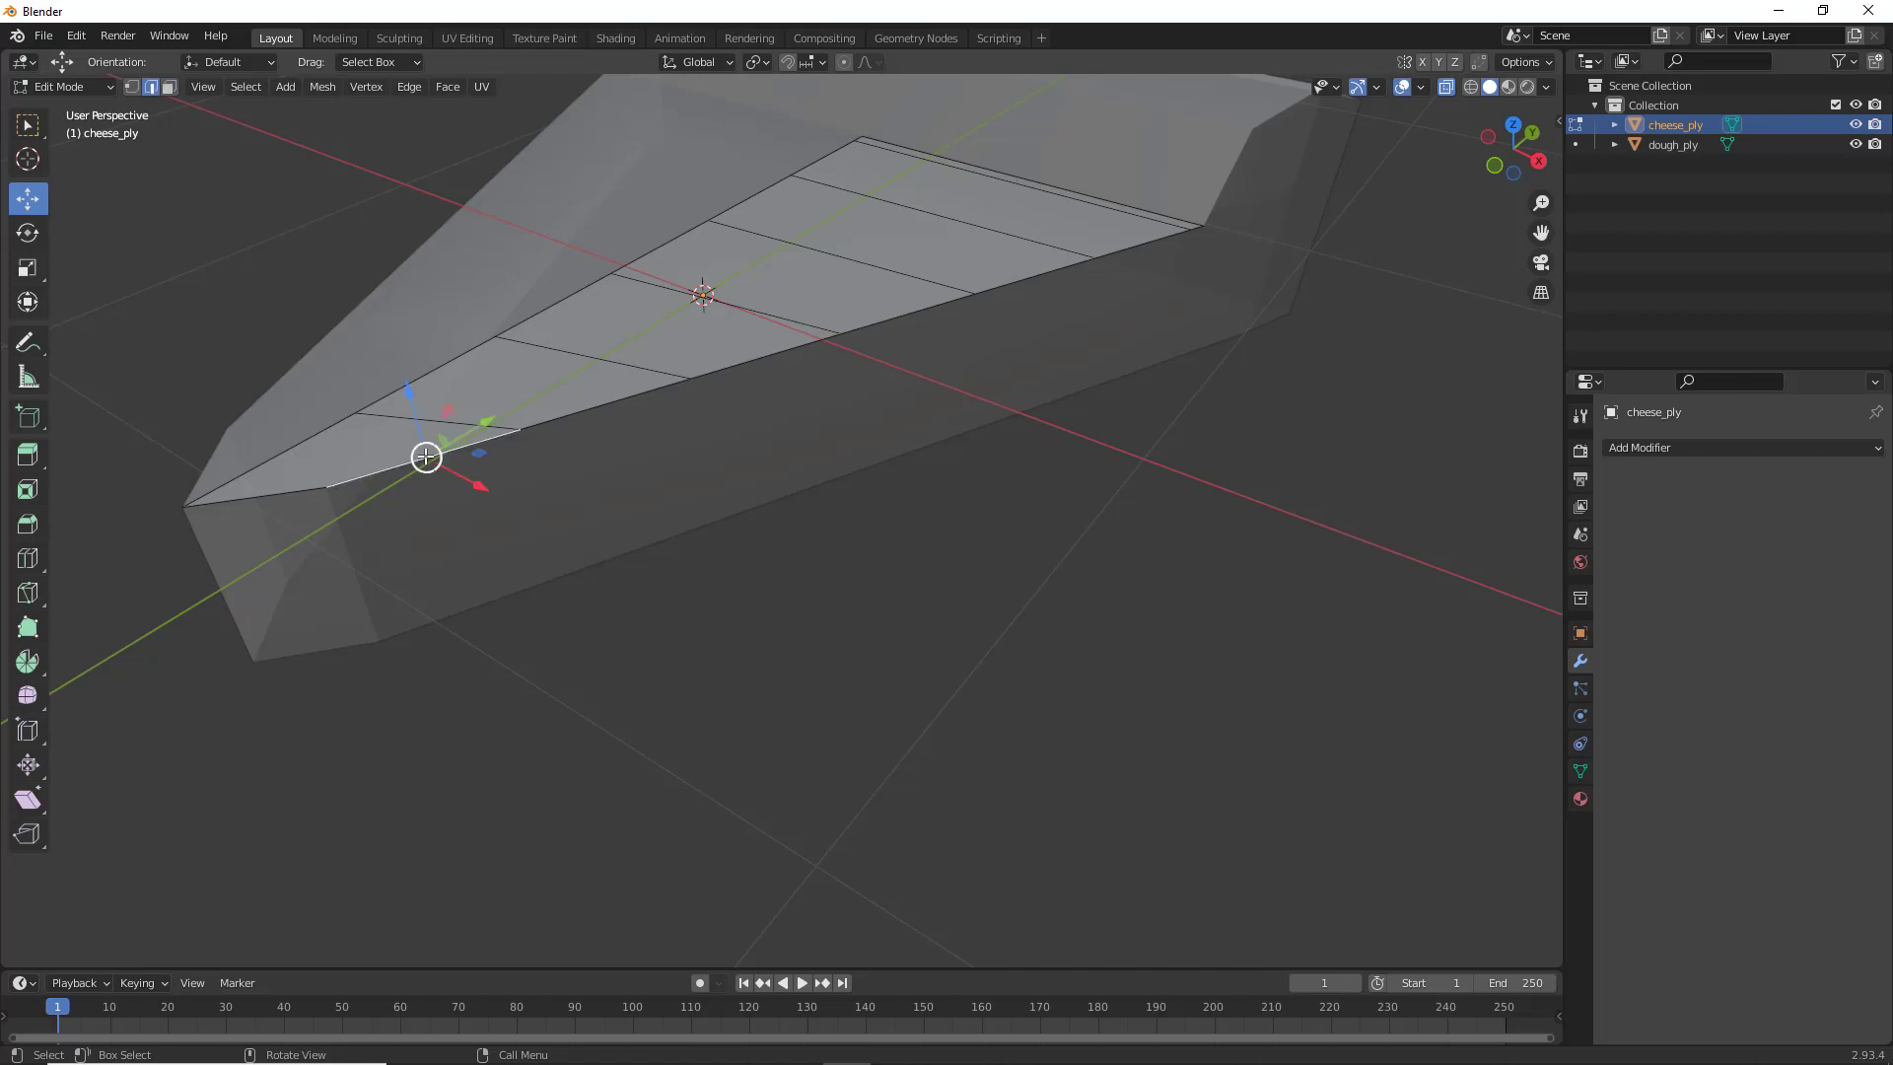
alt+click(506, 438)
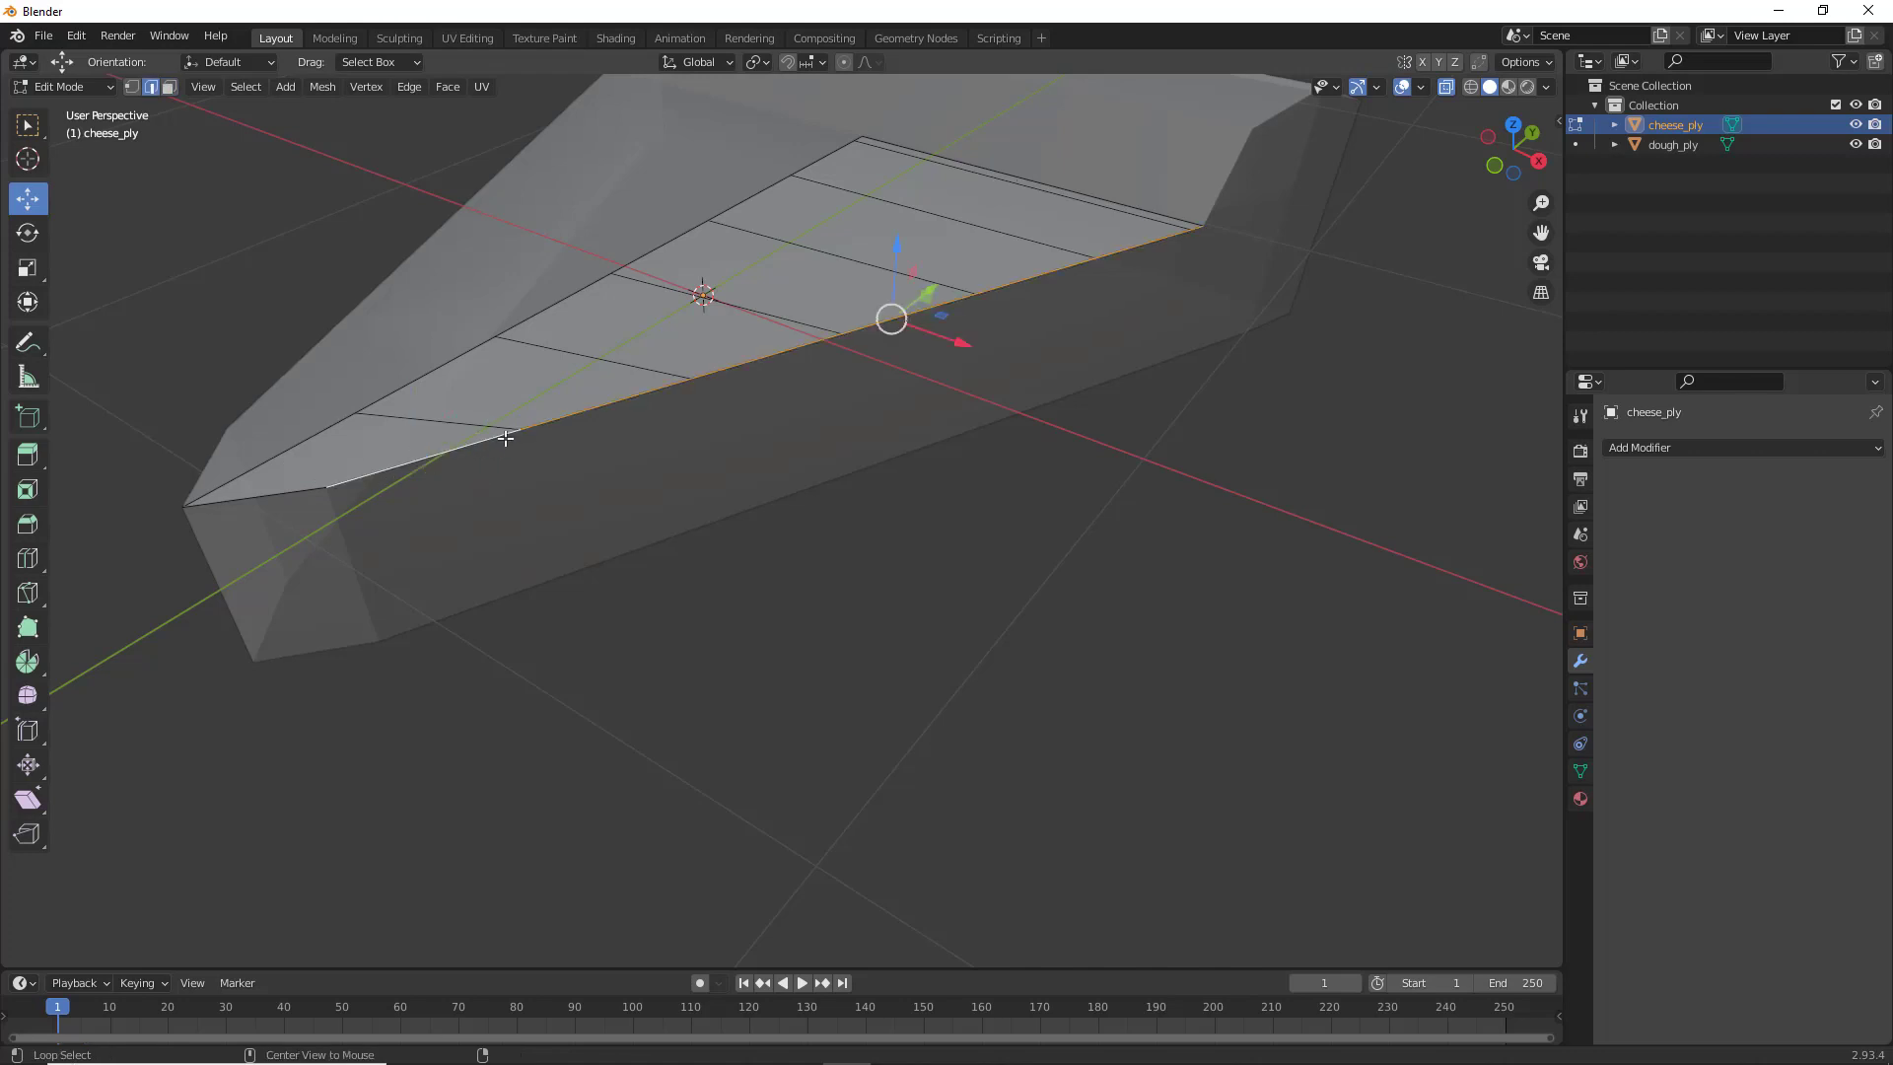
shift+click(286, 503)
middle_drag(321, 542, 662, 488)
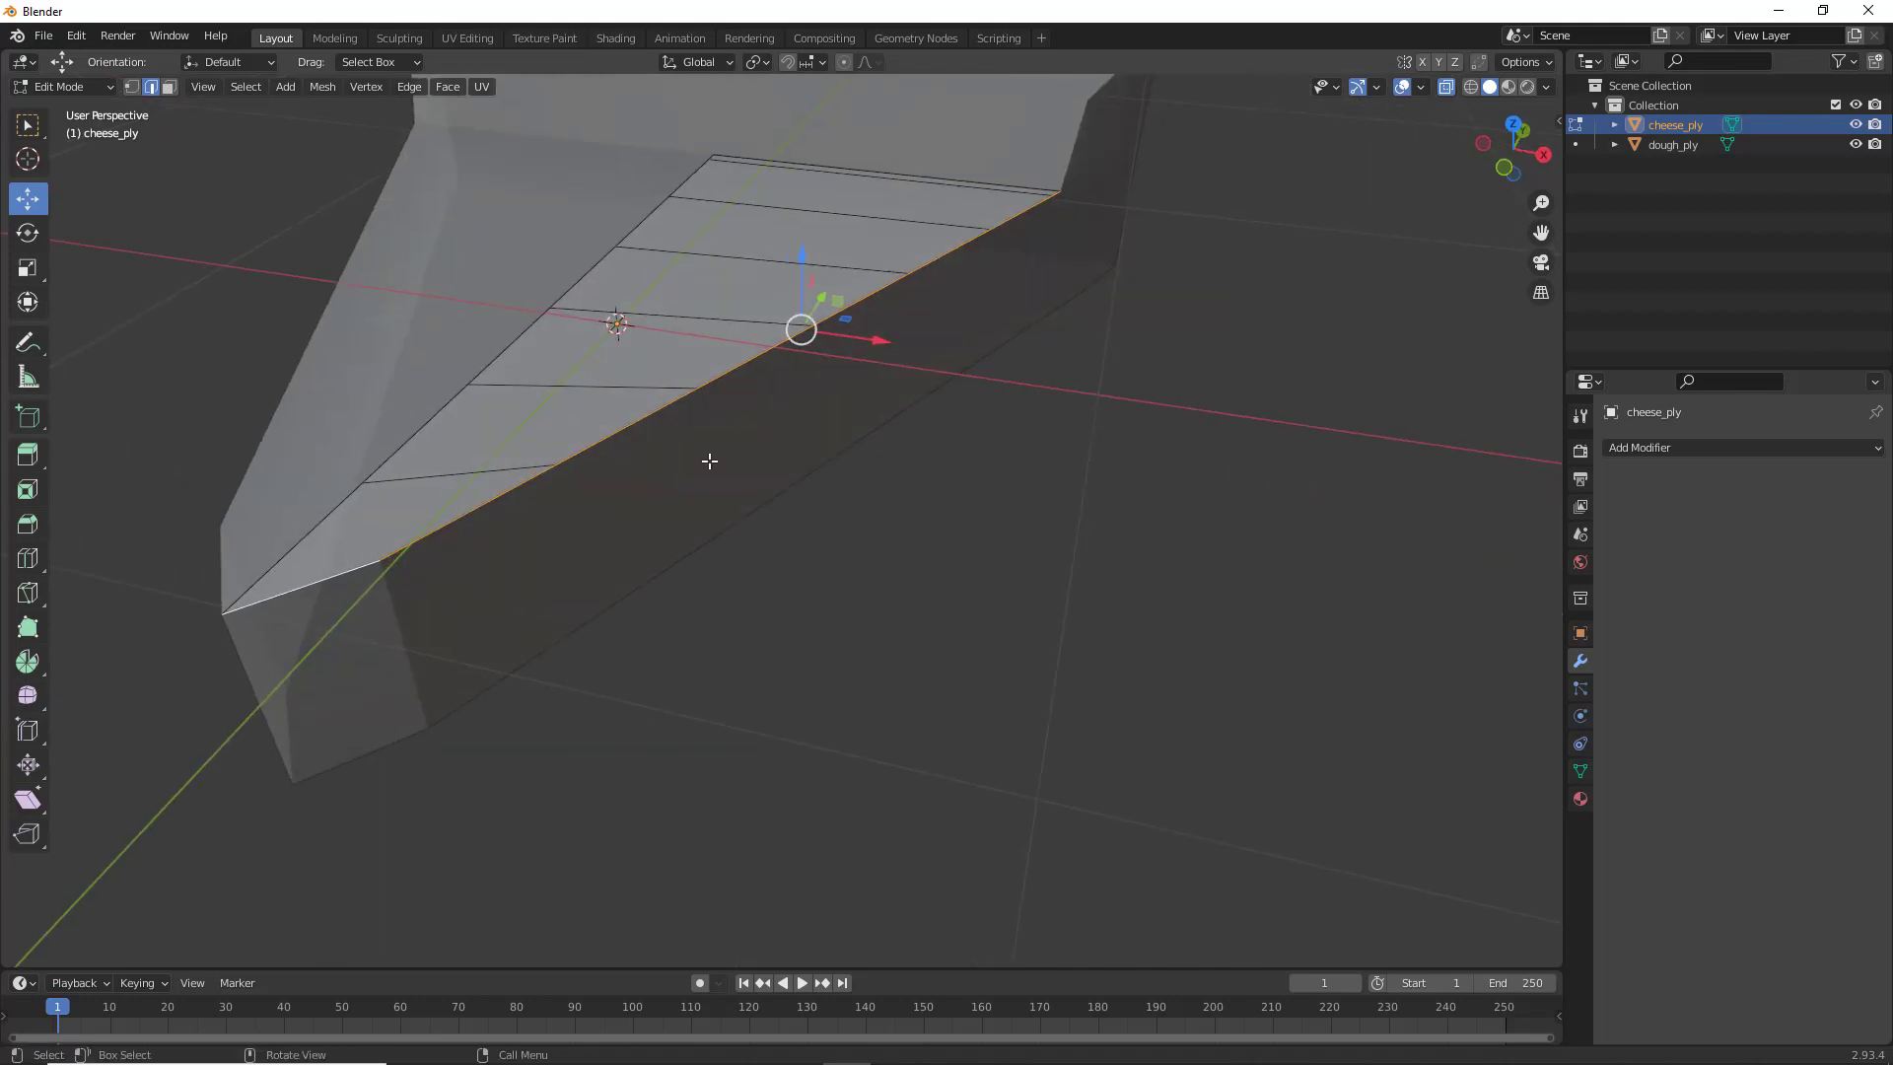
key(e)
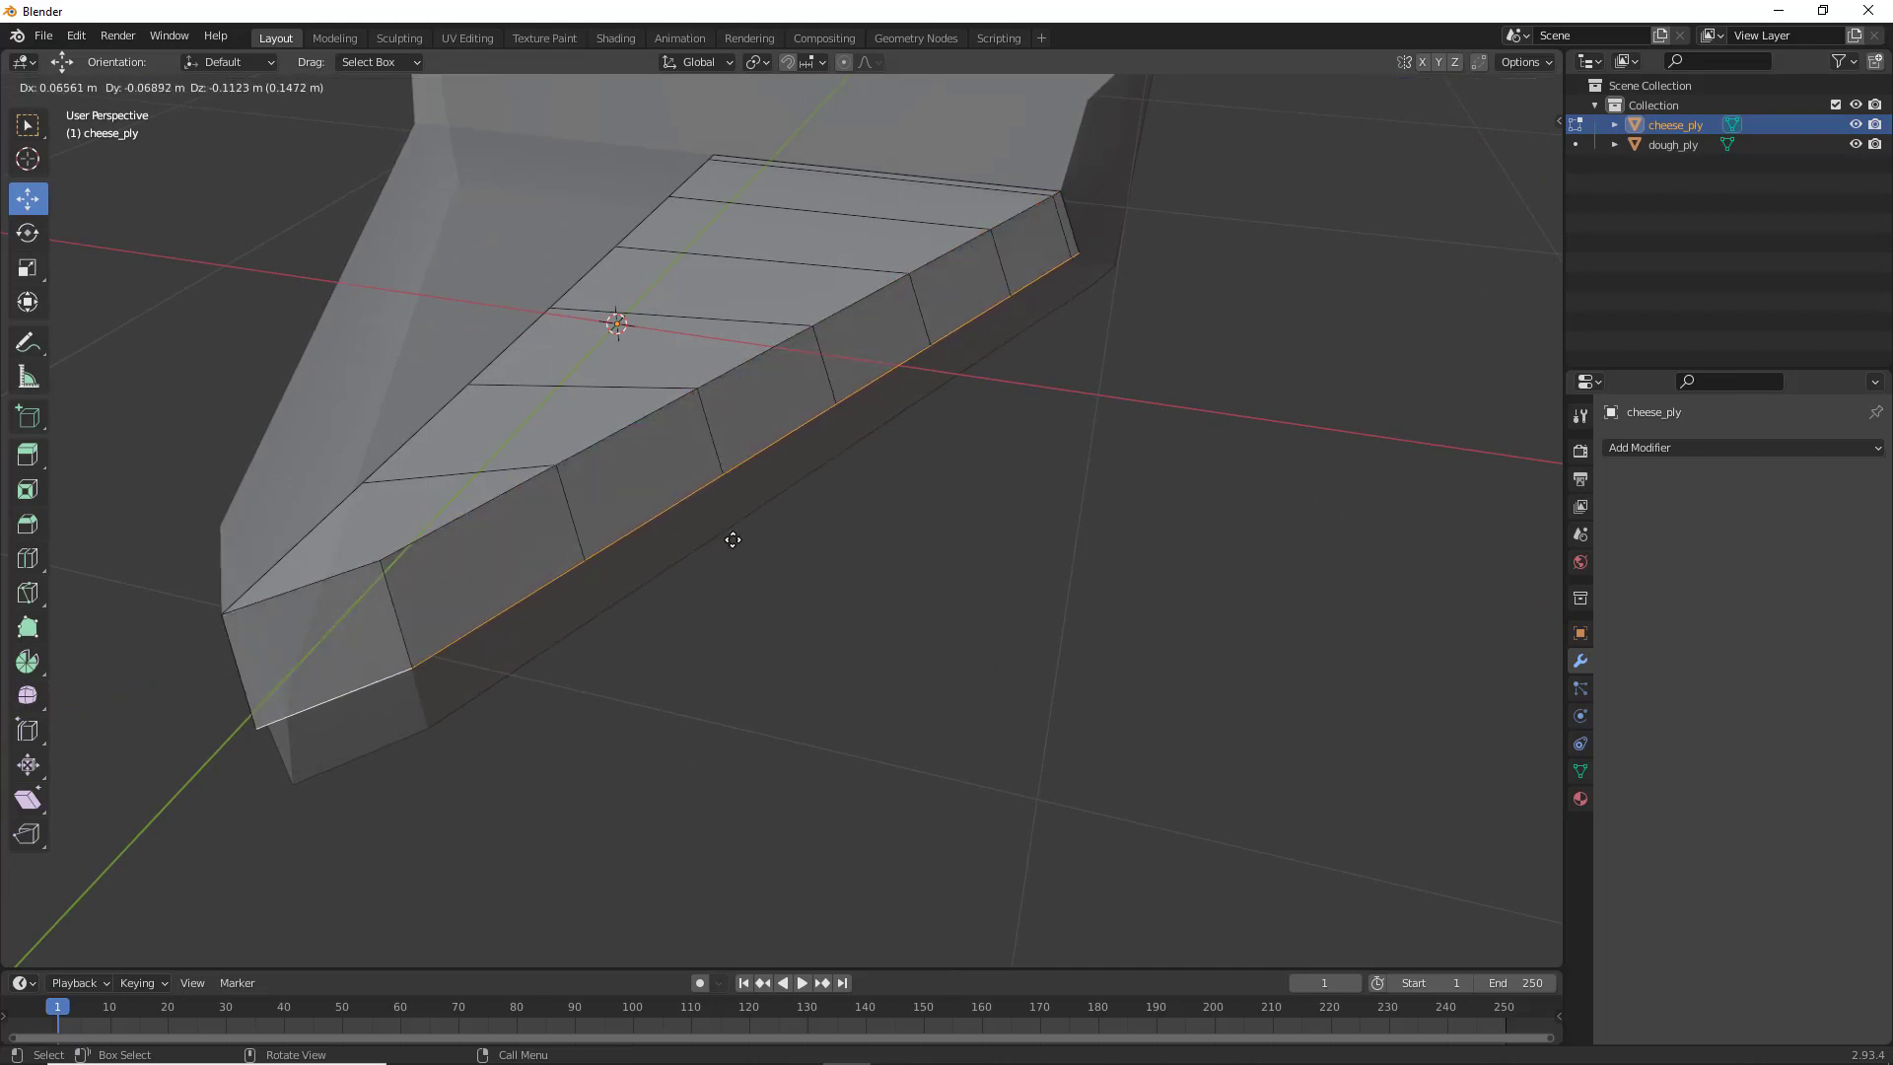
click(730, 537)
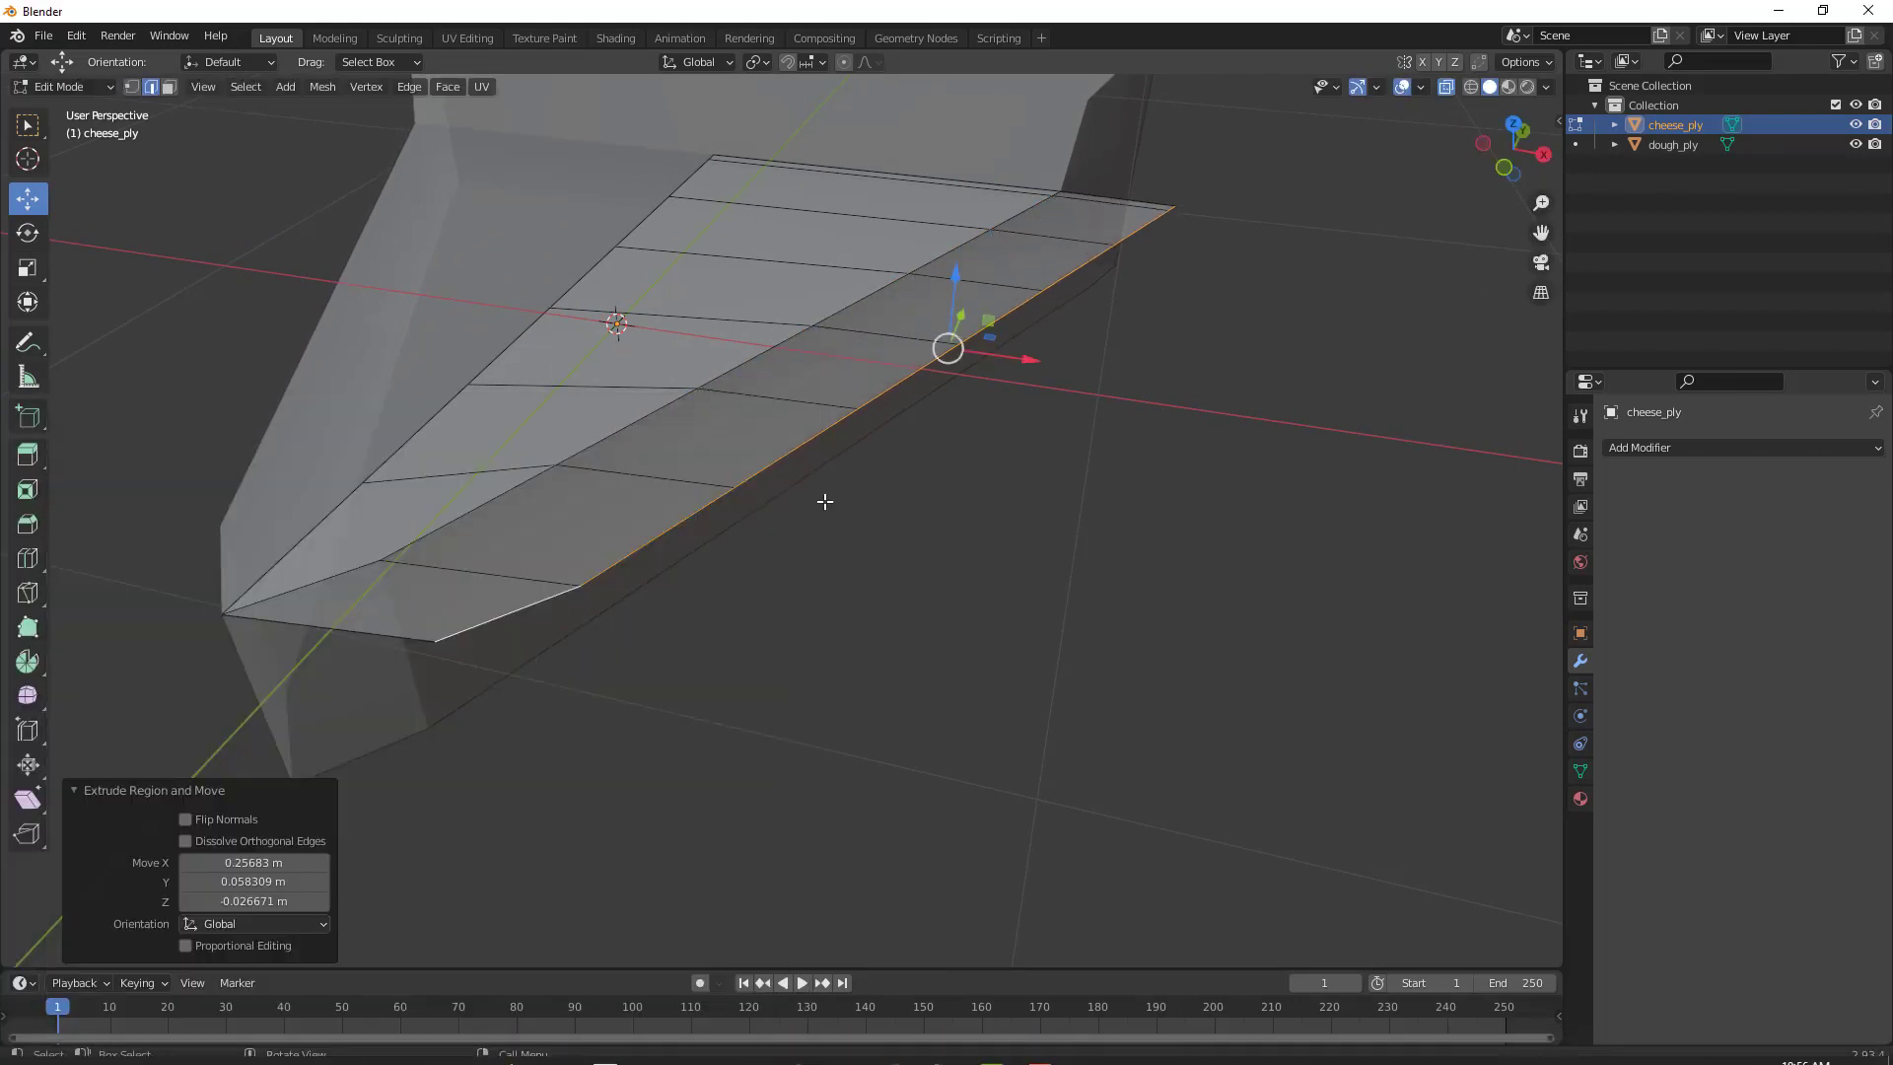
key(z)
key(Escape)
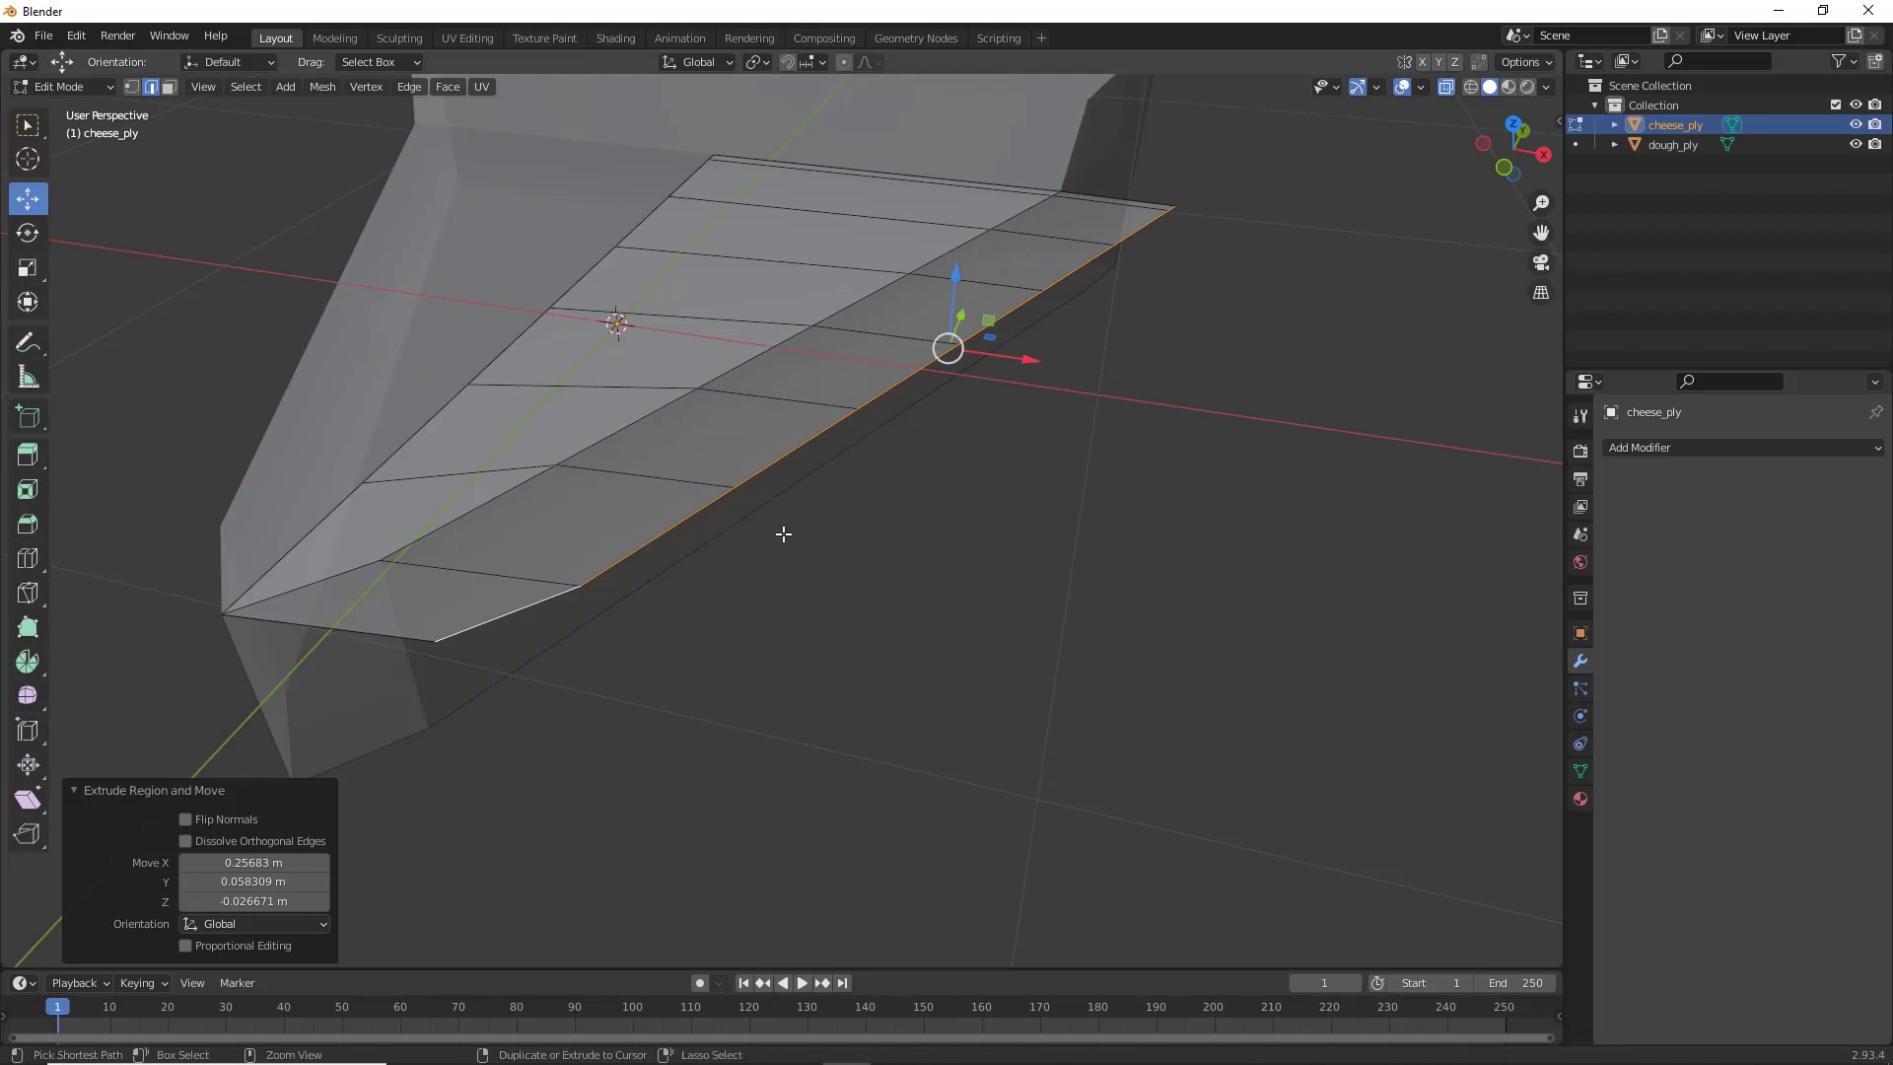
key(ctrl+z)
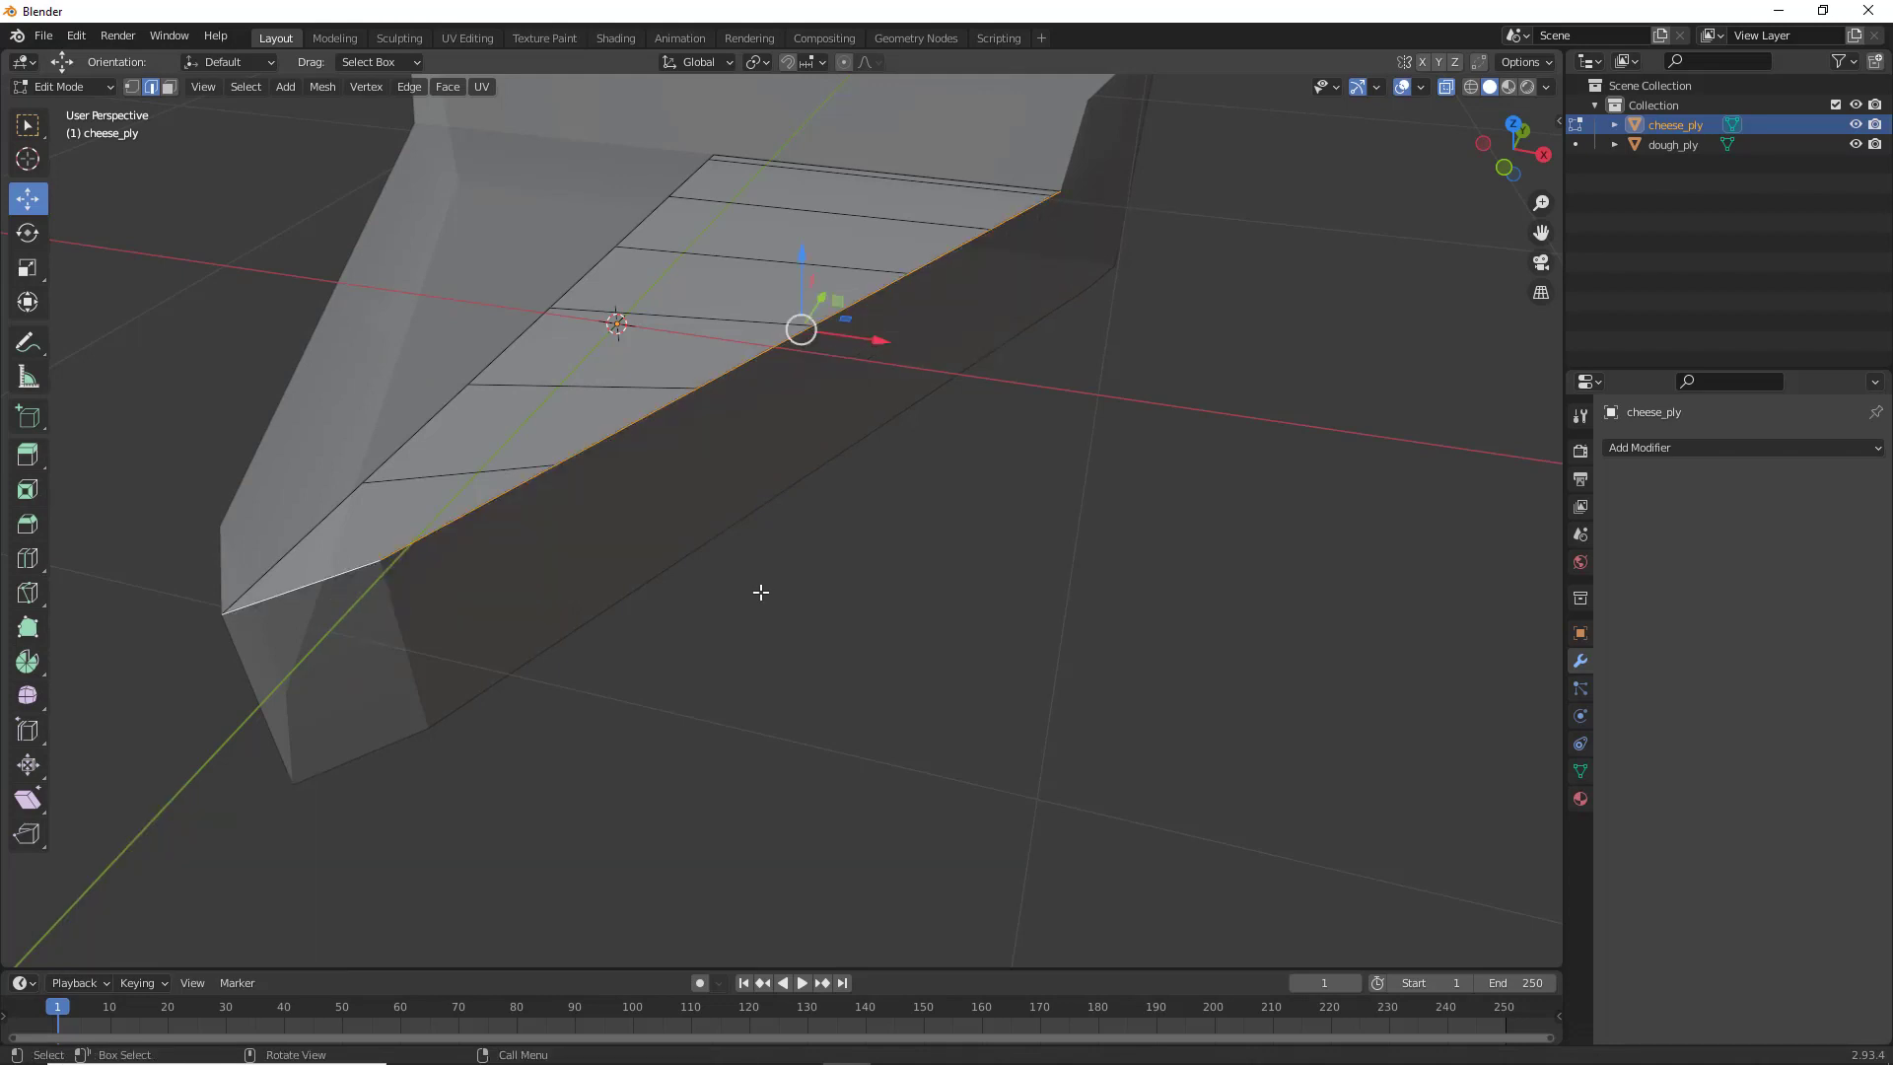
Extrude the selected outer boundary edges about 0.18 m downward along Z to form the cheese's side wall
key(g)
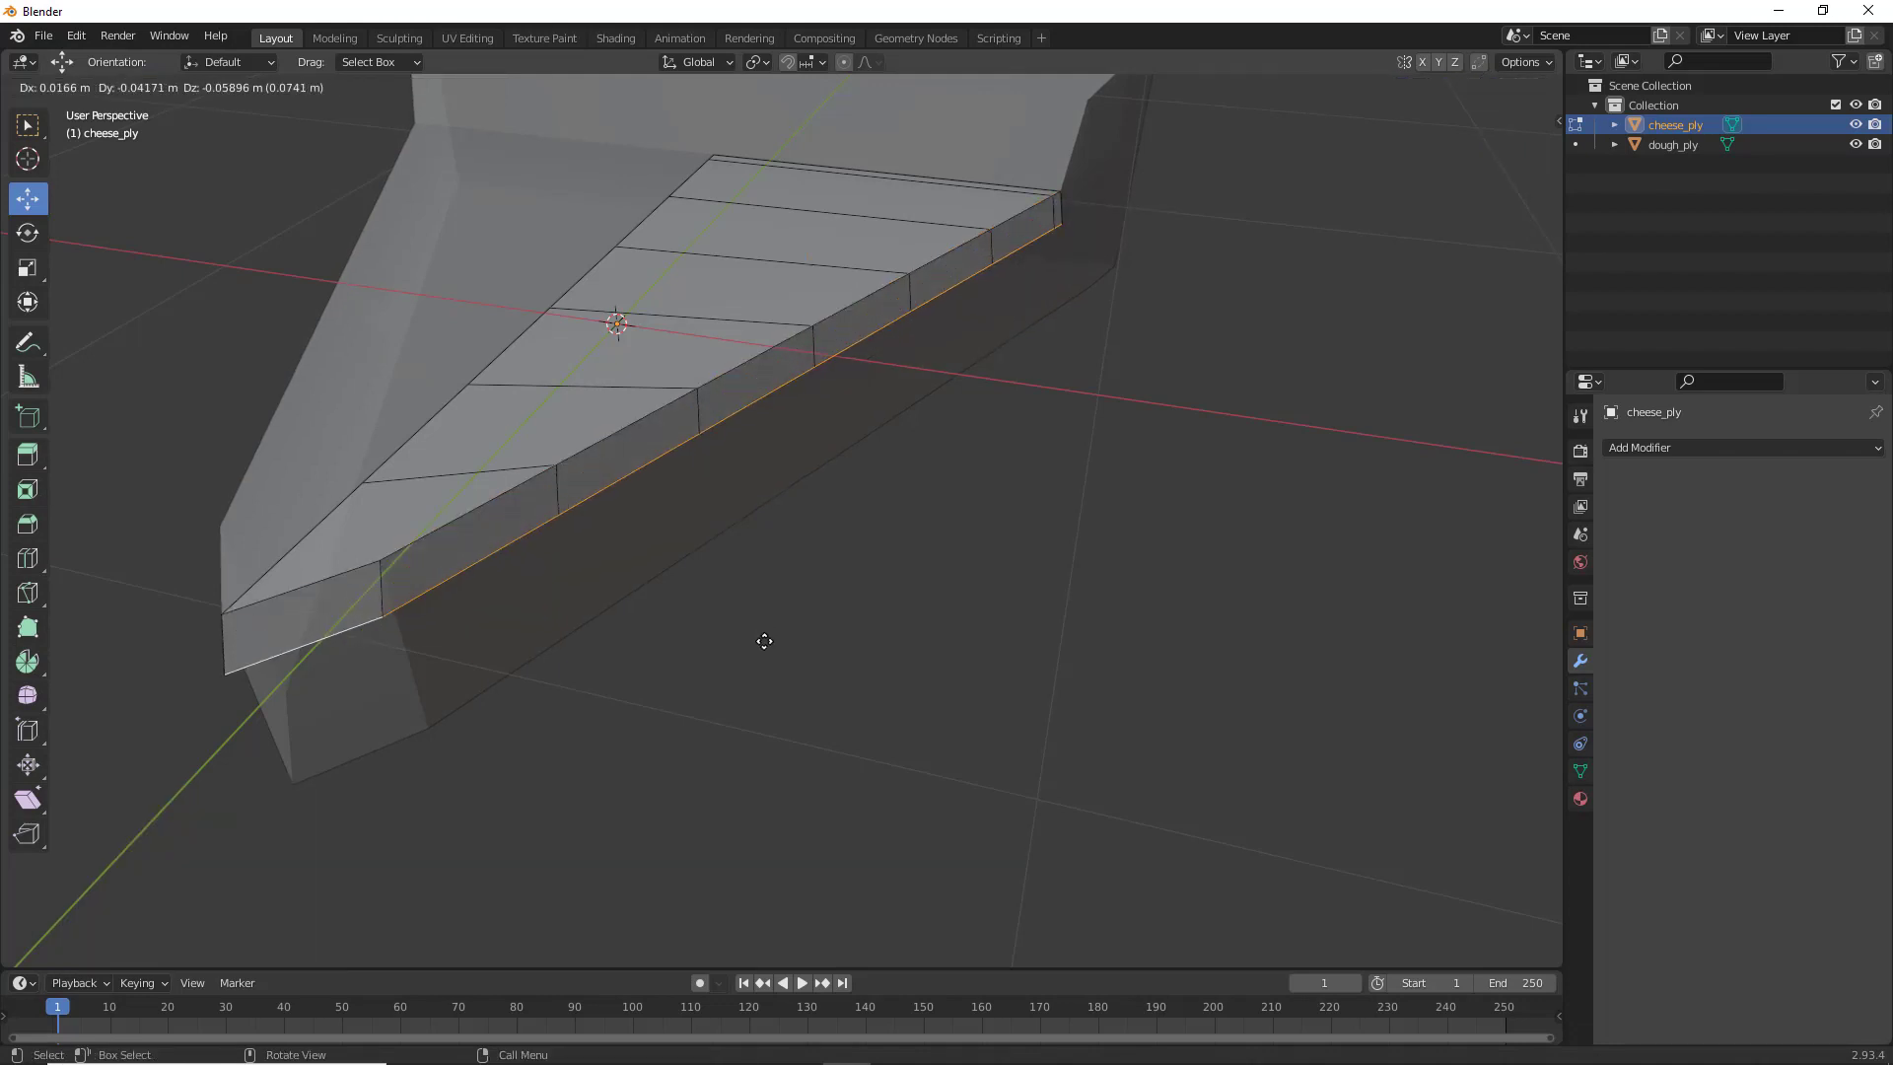
key(z)
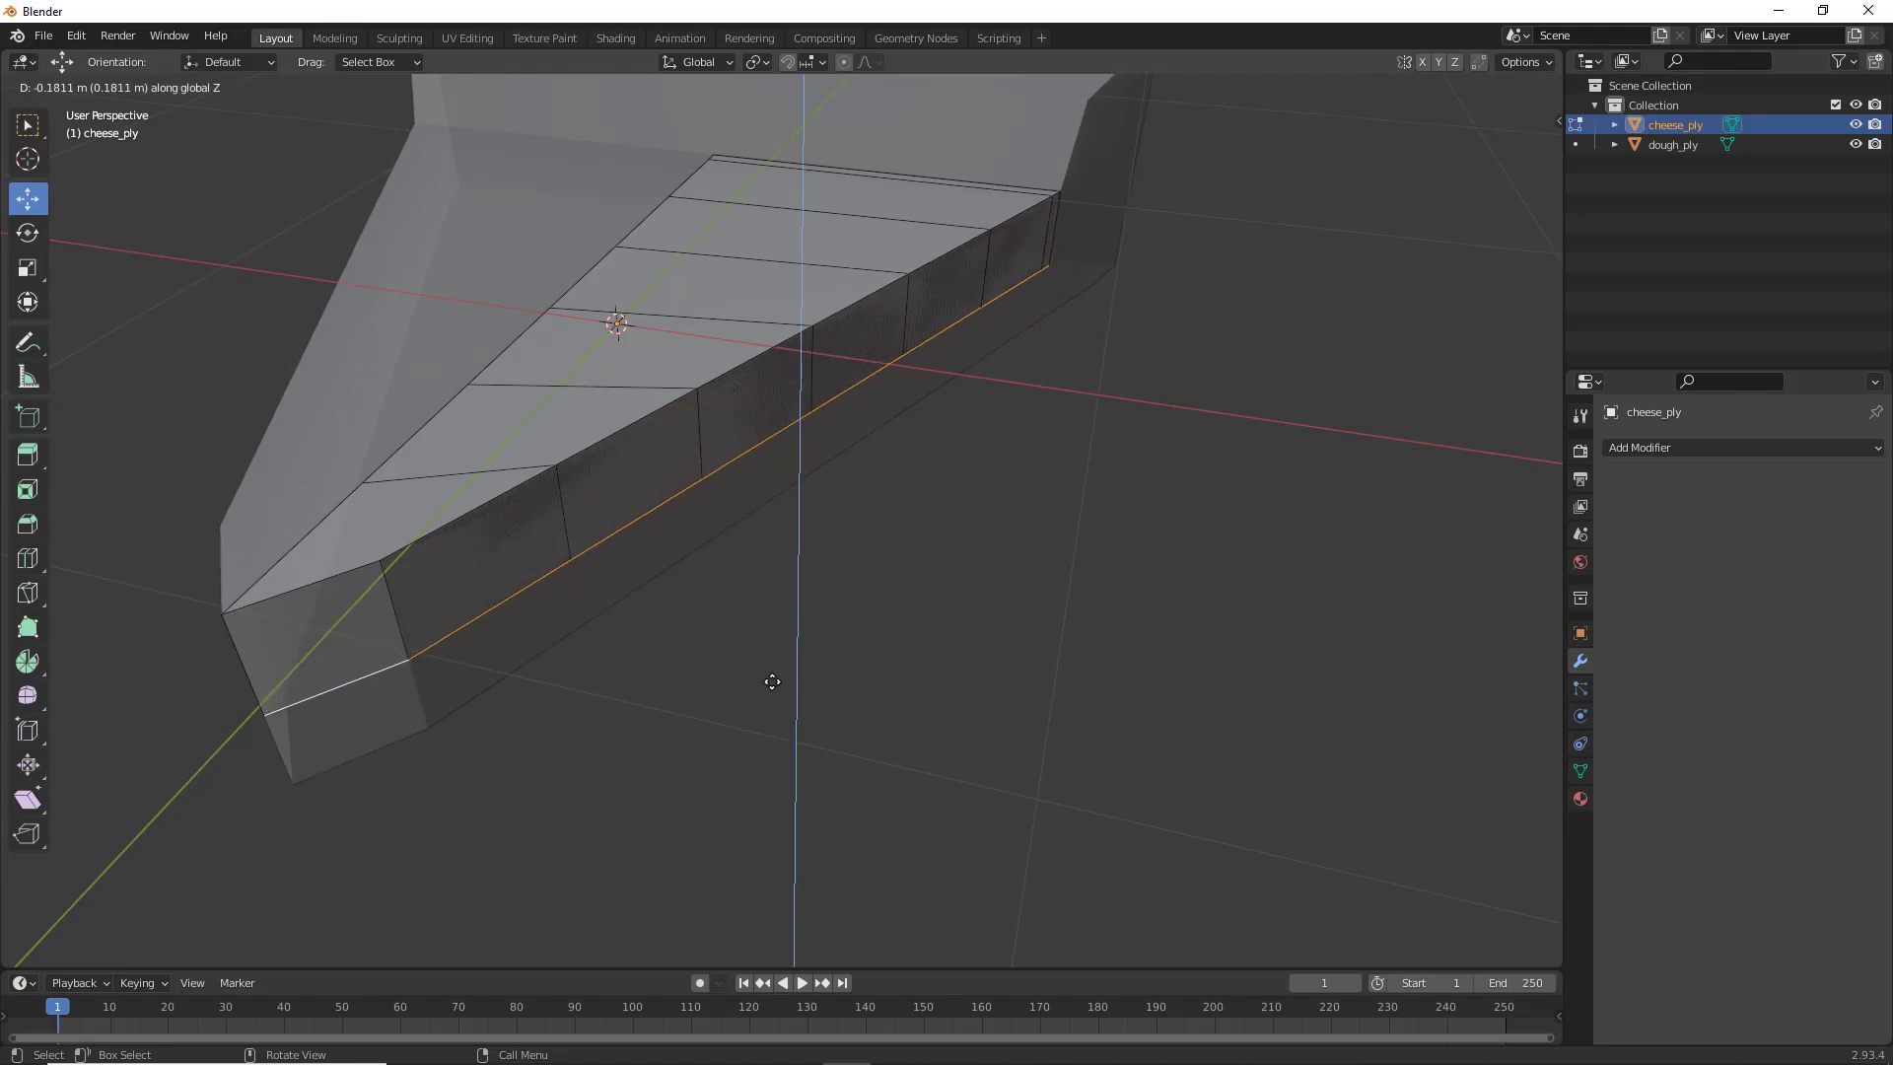
click(772, 683)
Try to move a single vertex on the upper edge of the cheese's side wall freely
scroll(642, 658, up, 4)
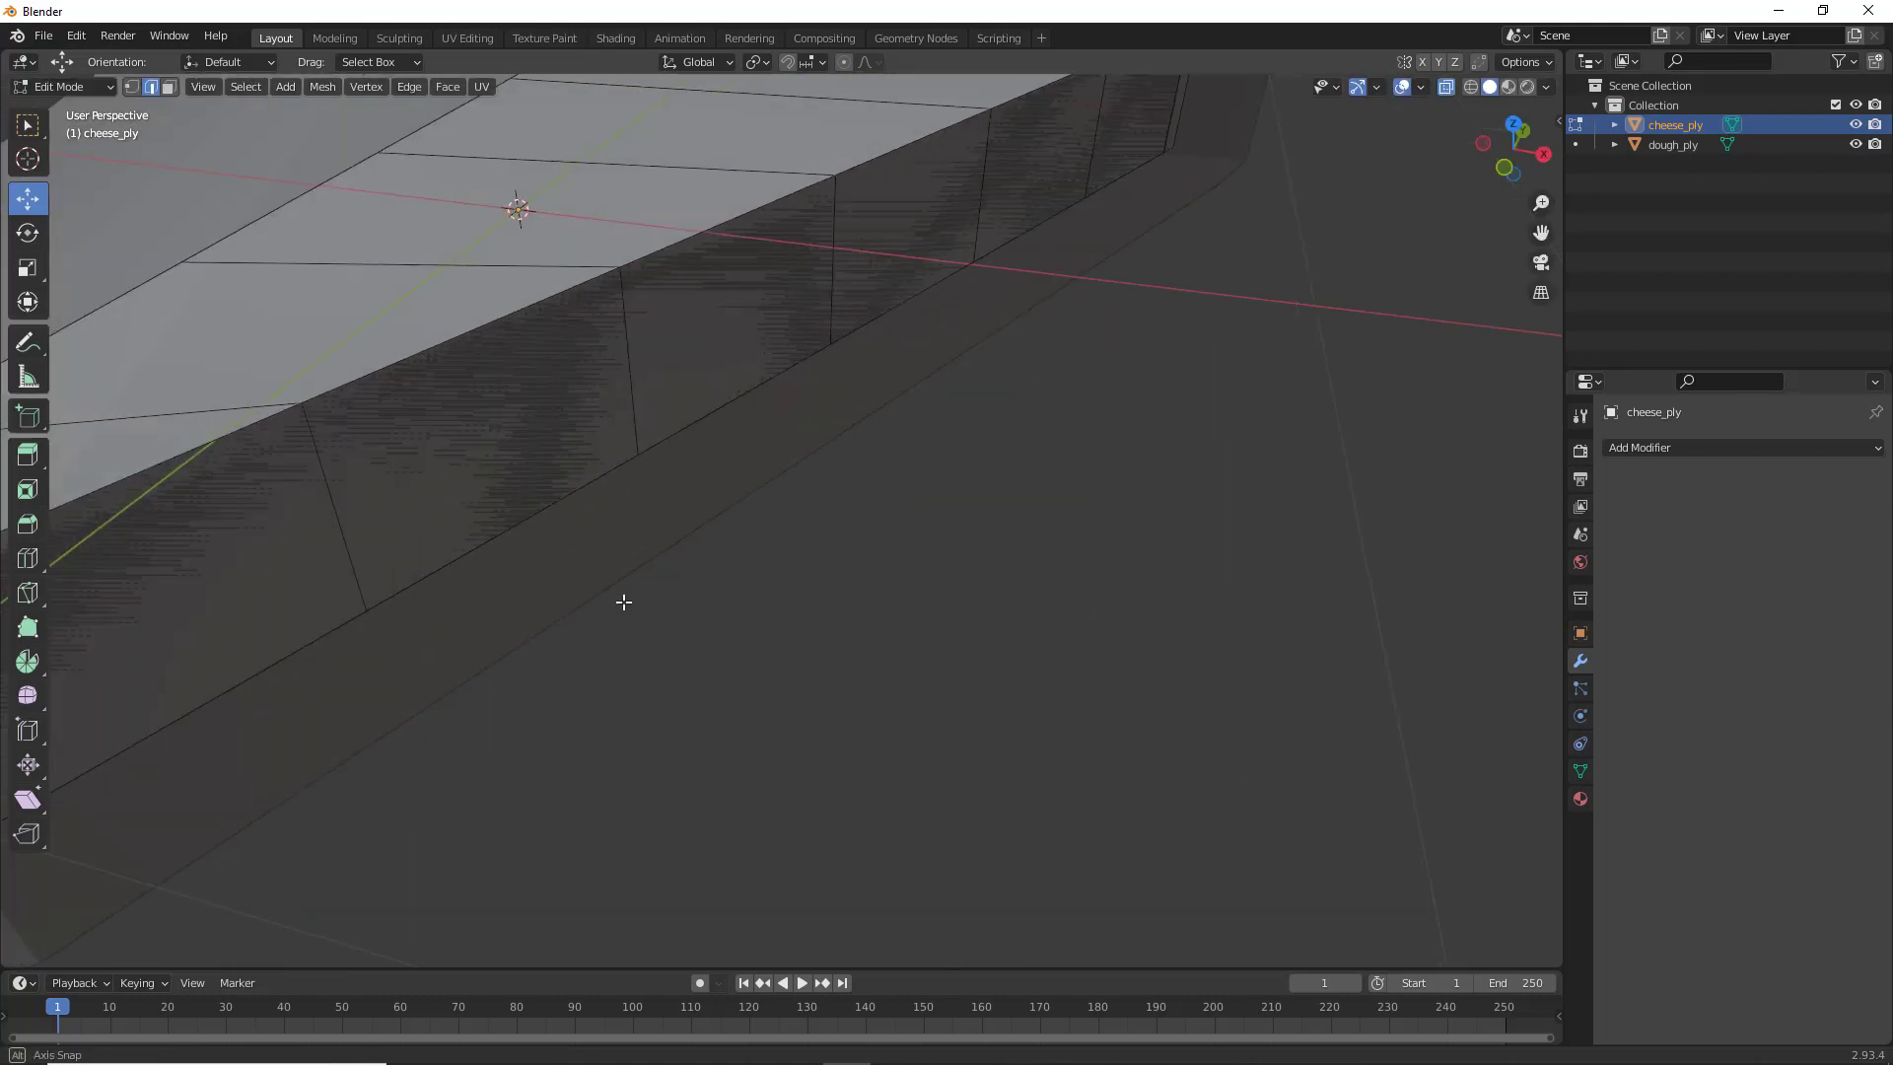
shift+middle_drag(634, 605, 880, 558)
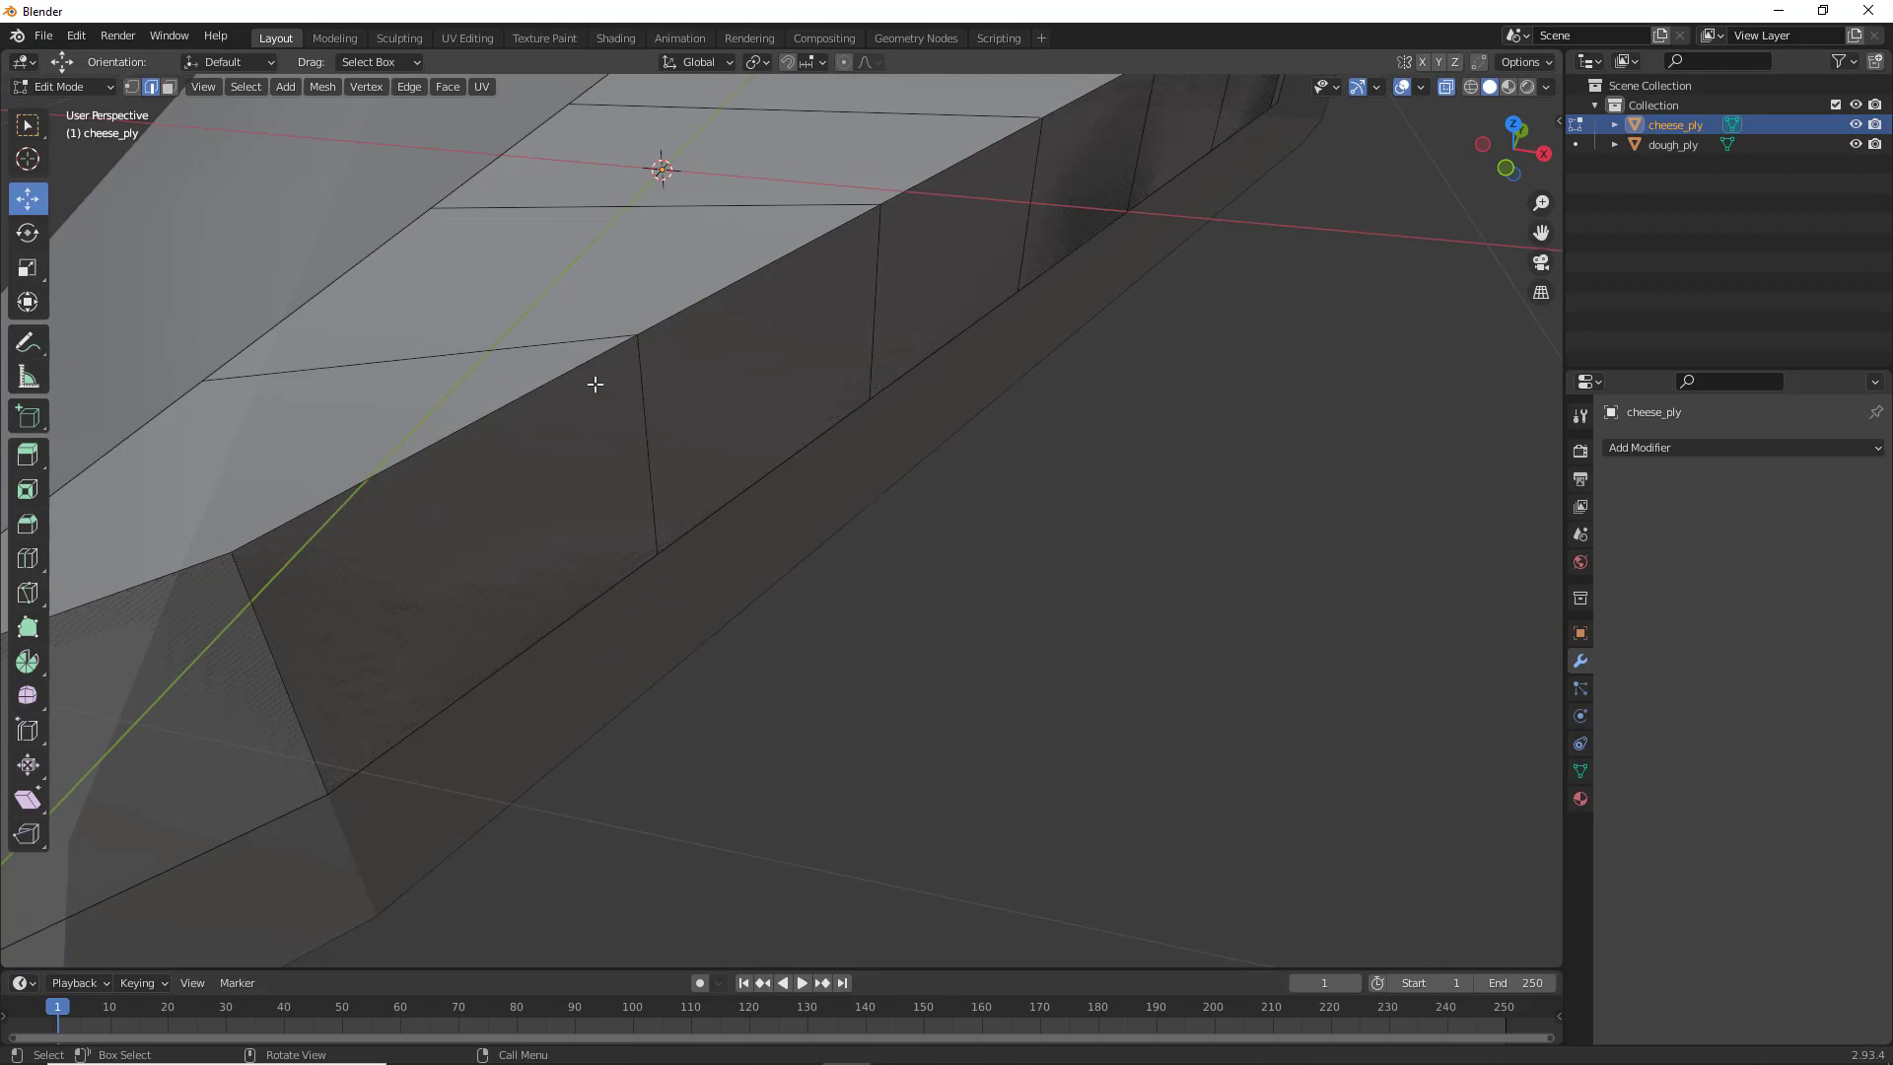
key(1)
click(636, 340)
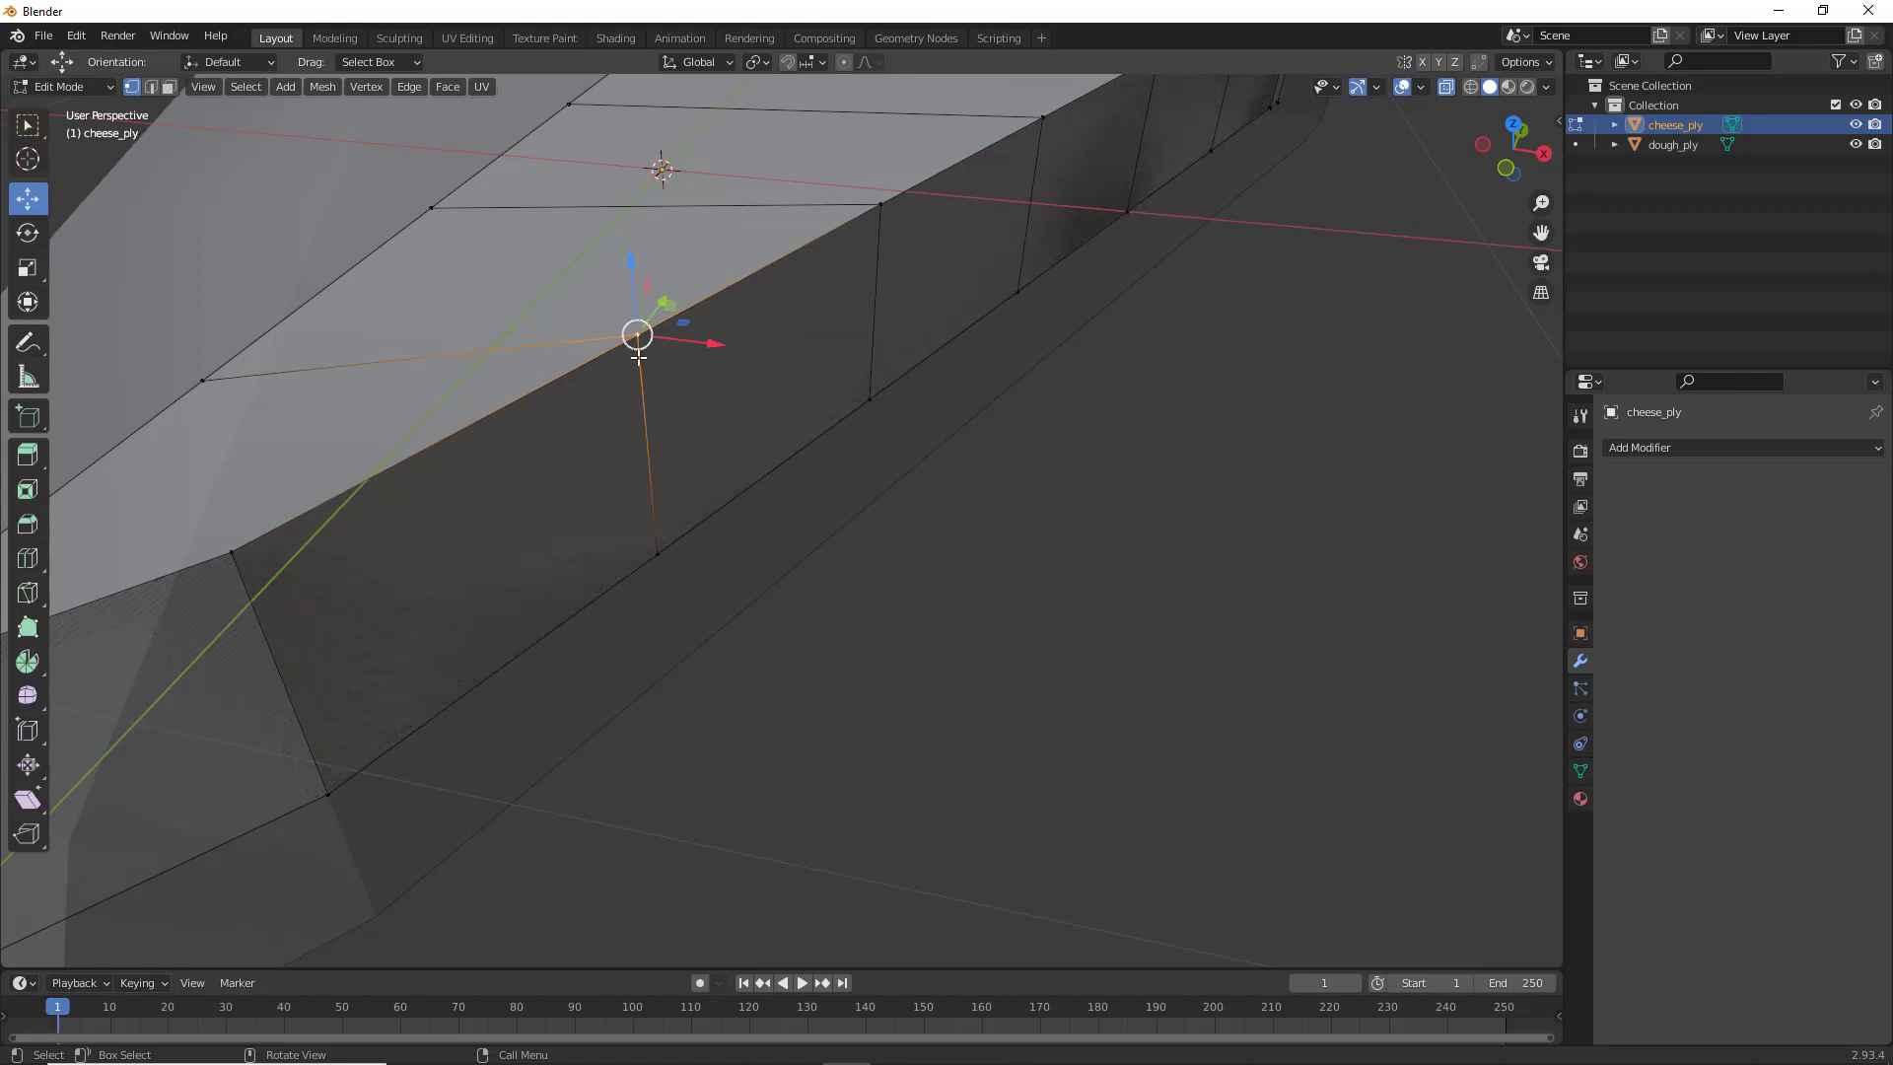
key(g)
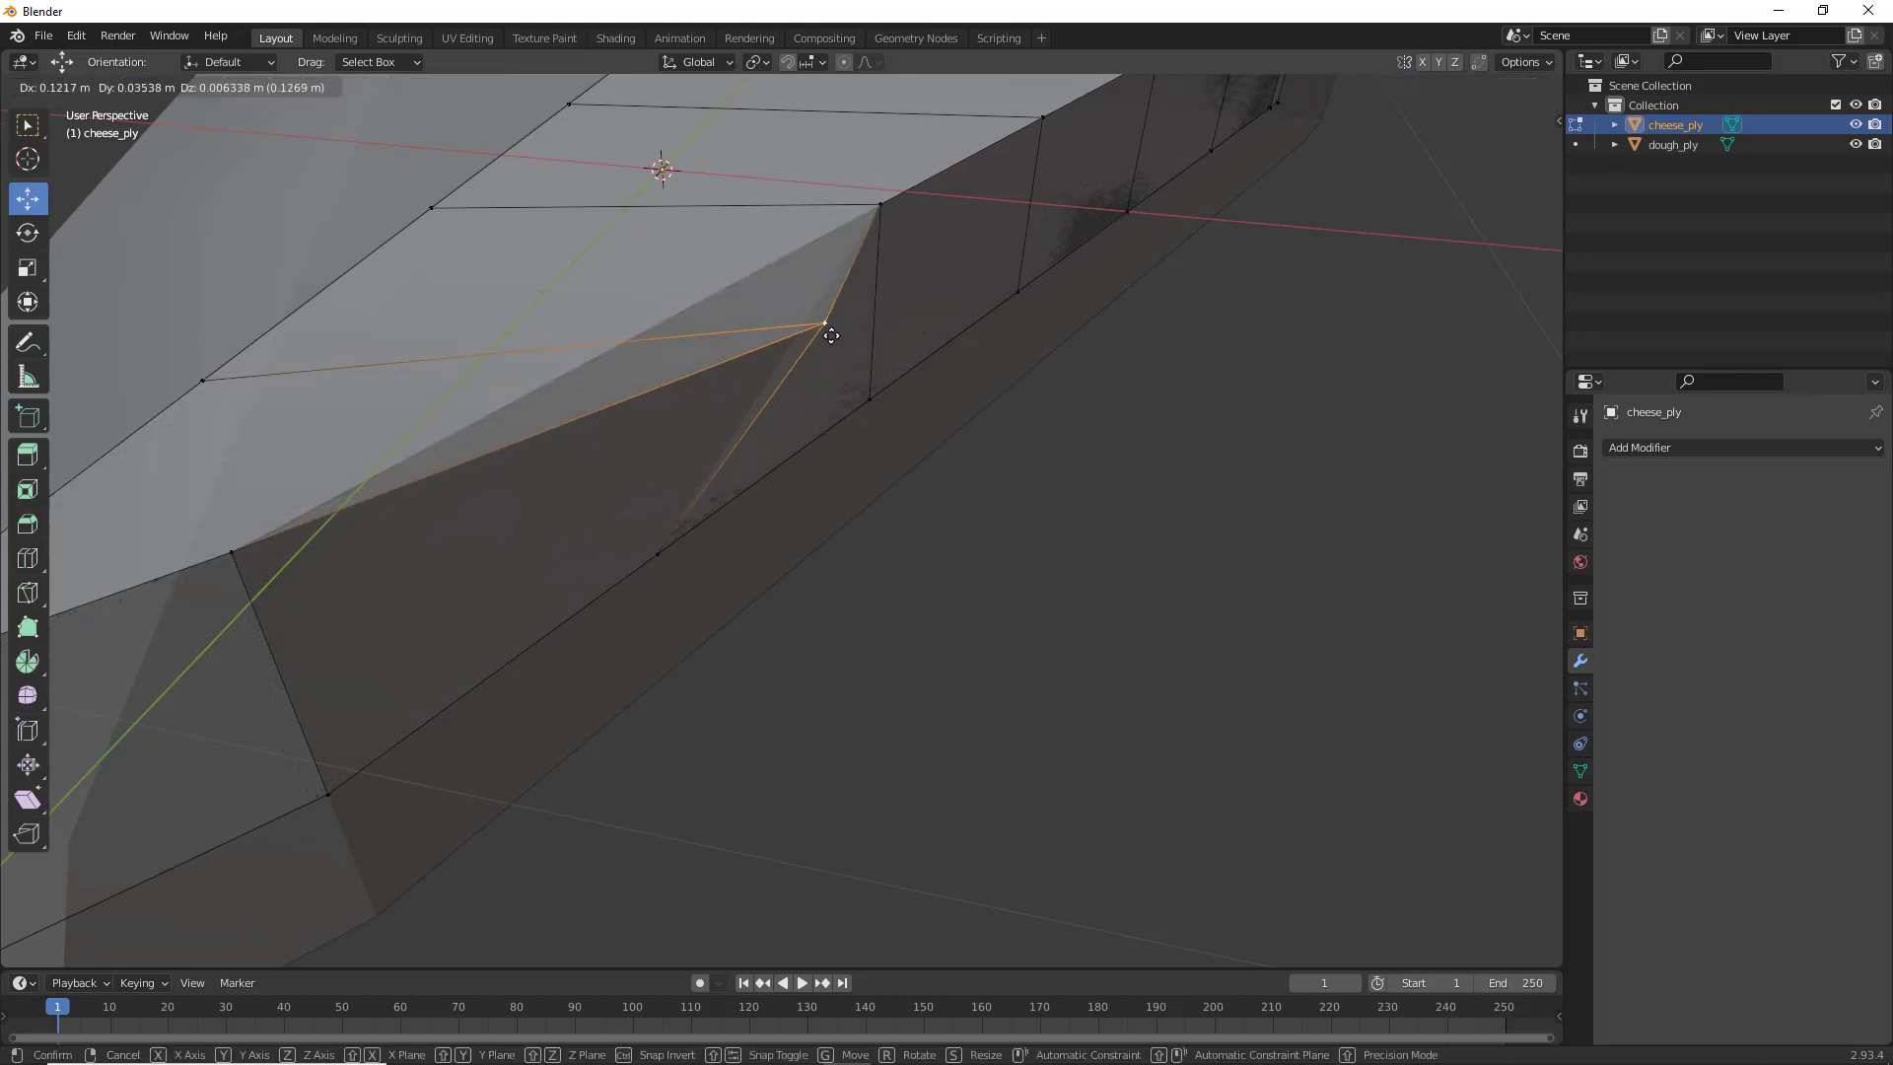
click(696, 344)
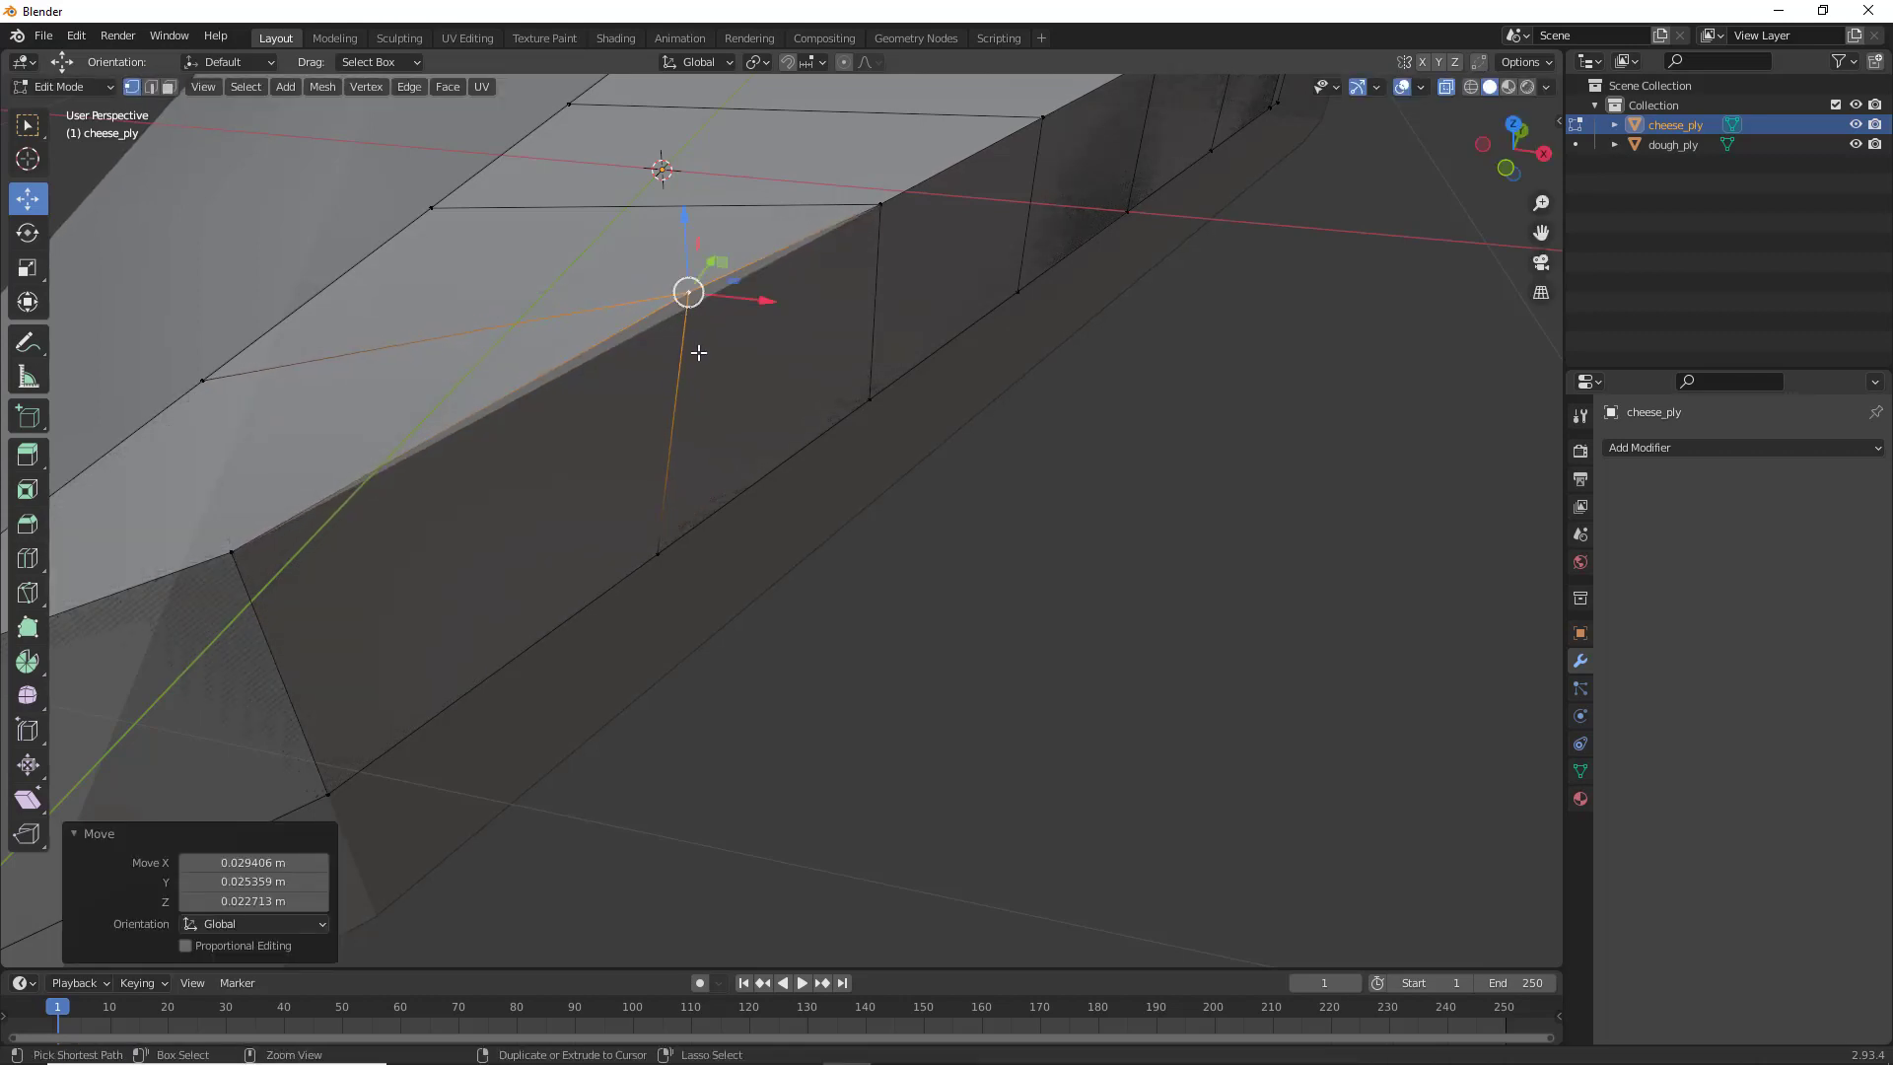
Select the lower edge loop of the cheese's side wall and raise it about 0.13 m along Z
scroll(690, 381, down, 6)
middle_drag(627, 414, 670, 463)
scroll(671, 463, up, 2)
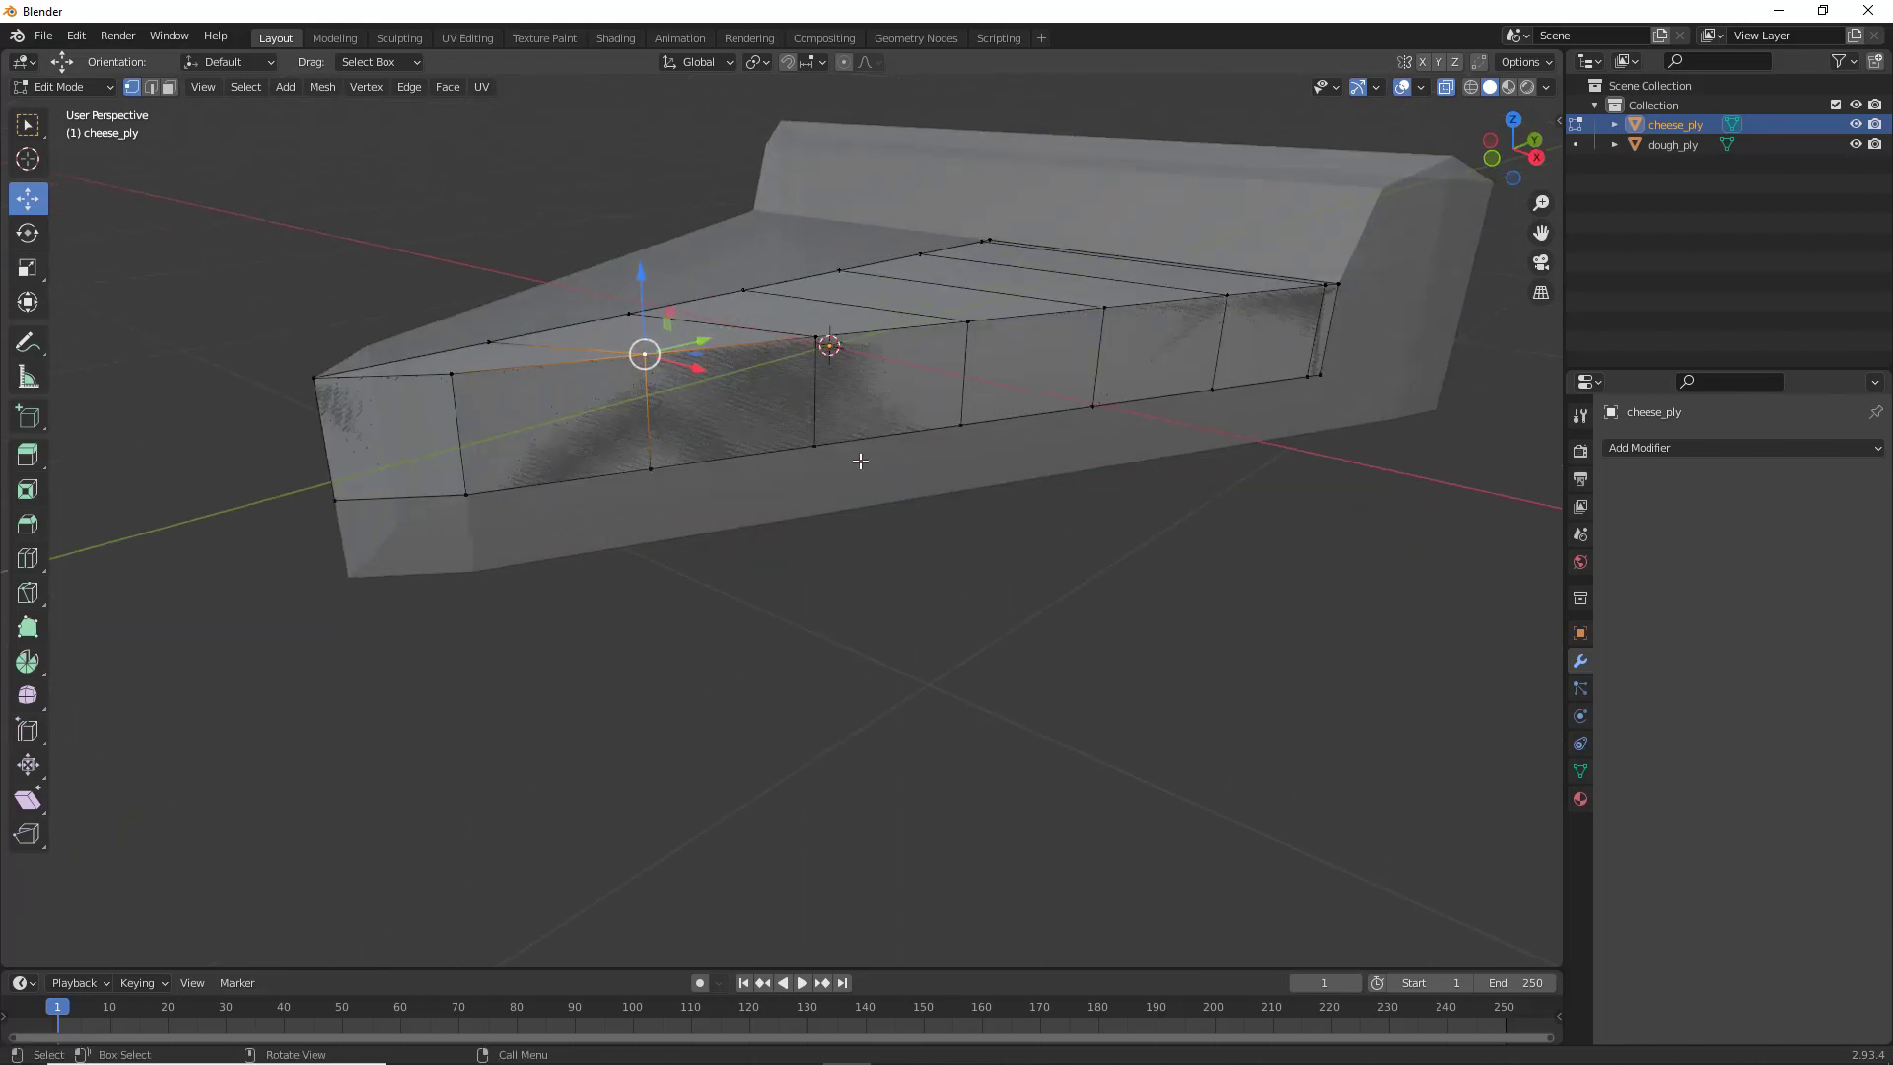
key(2)
click(606, 471)
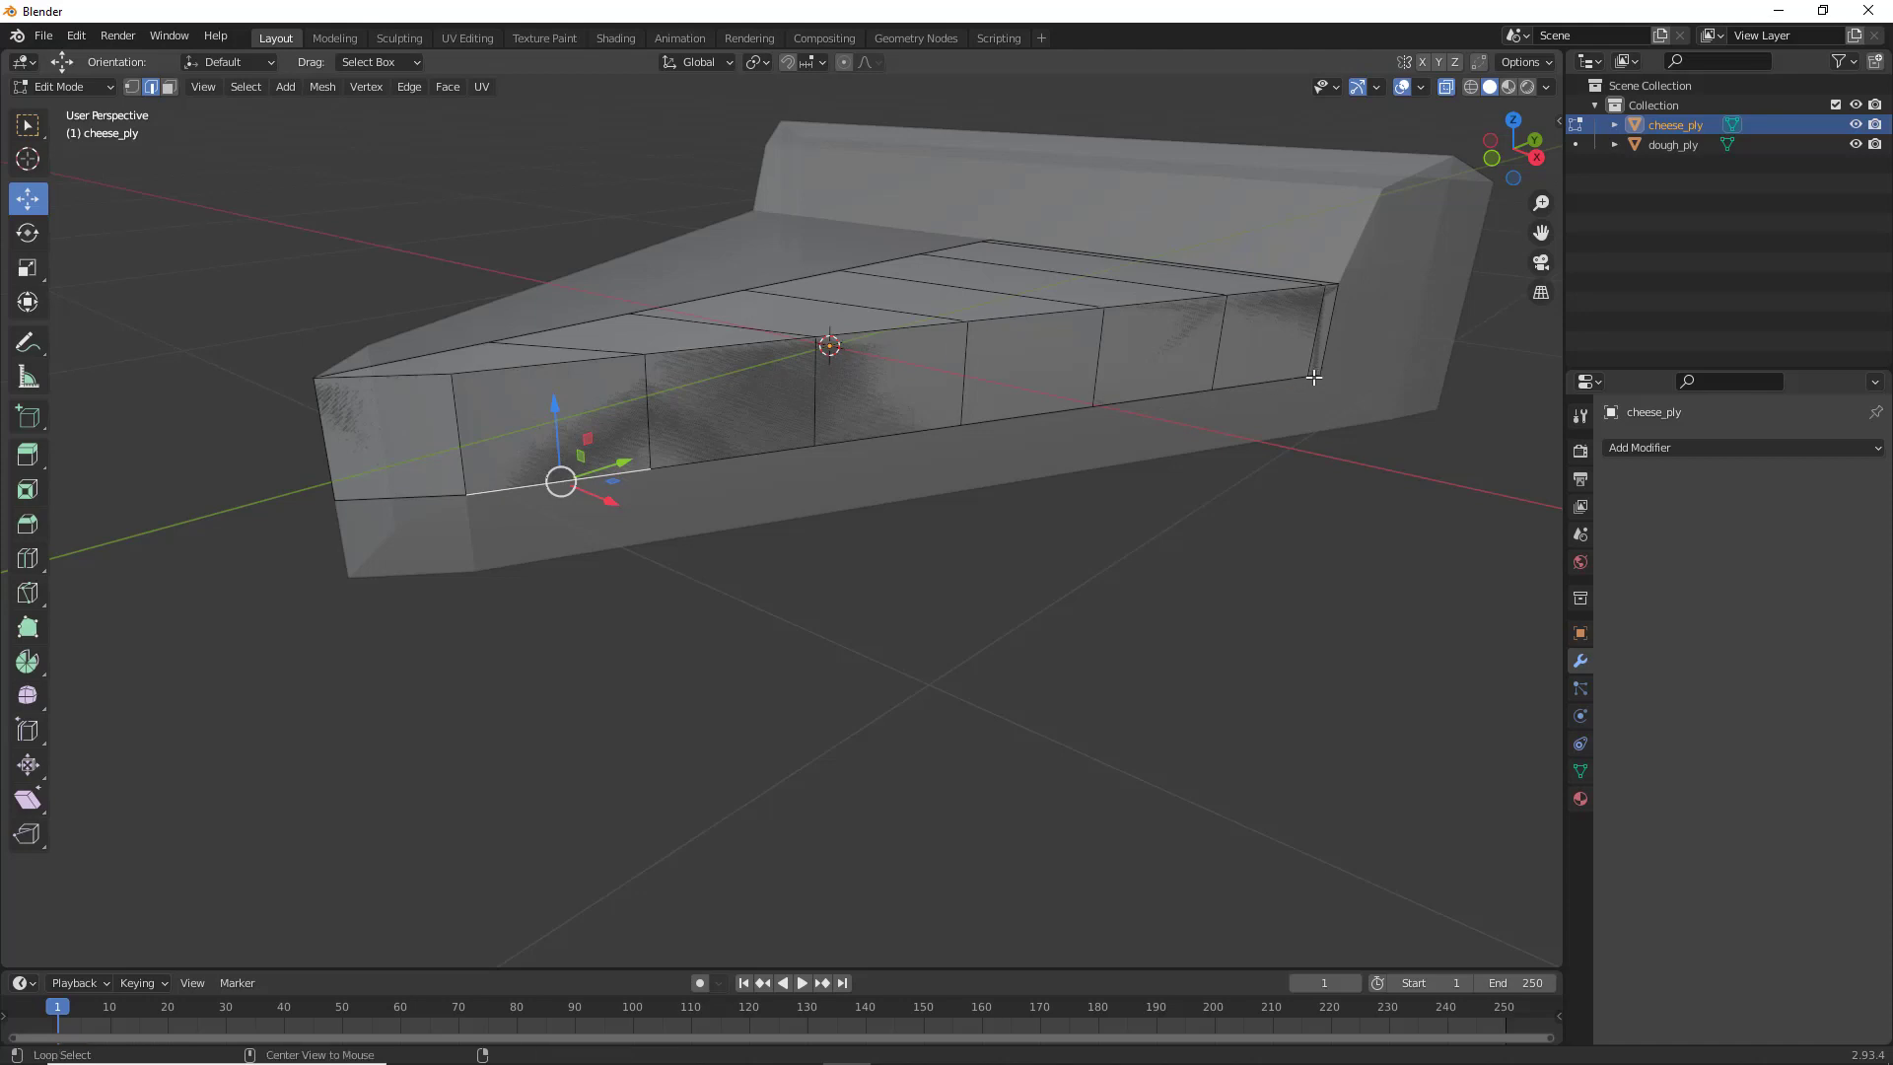
alt+click(1314, 377)
drag(953, 355, 955, 285)
Activate the Knife tool with the cheese's tip area in close view
middle_drag(784, 495, 851, 577)
scroll(736, 629, up, 3)
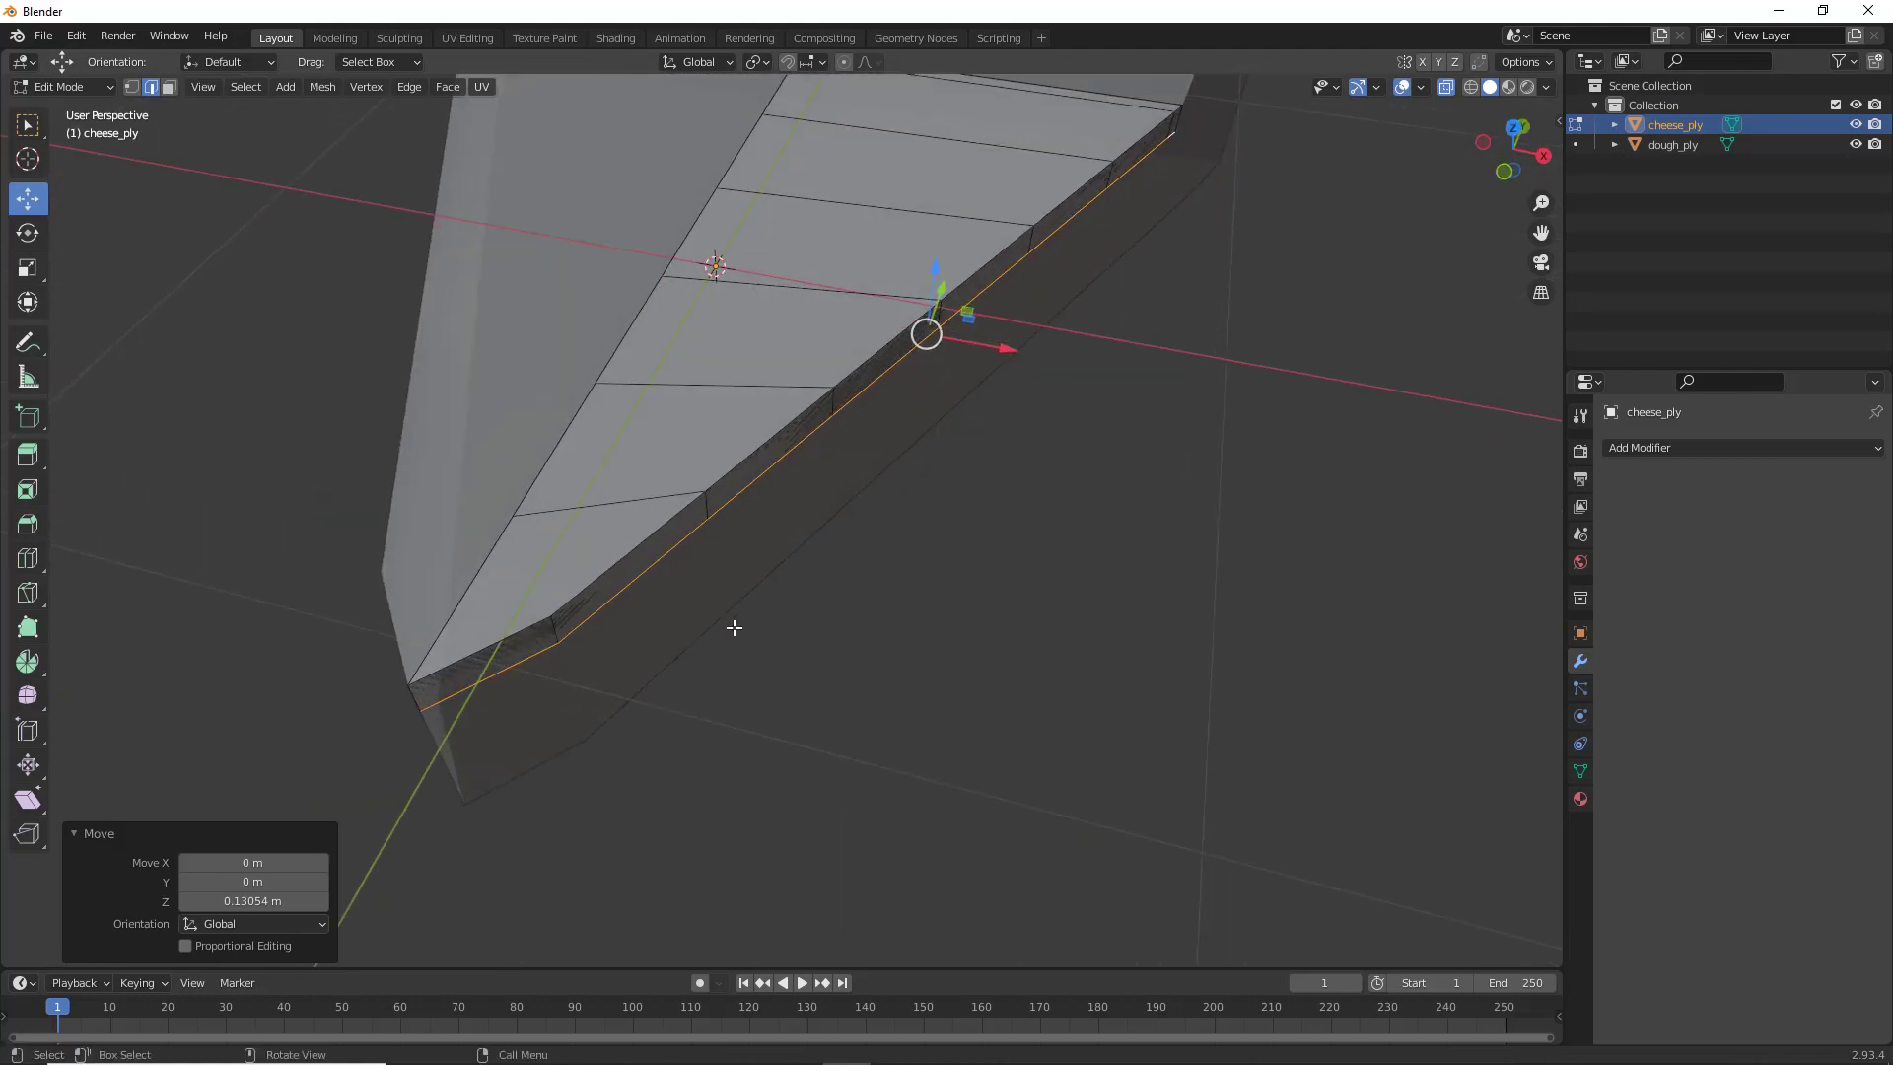
scroll(873, 614, down, 2)
scroll(856, 629, down, 2)
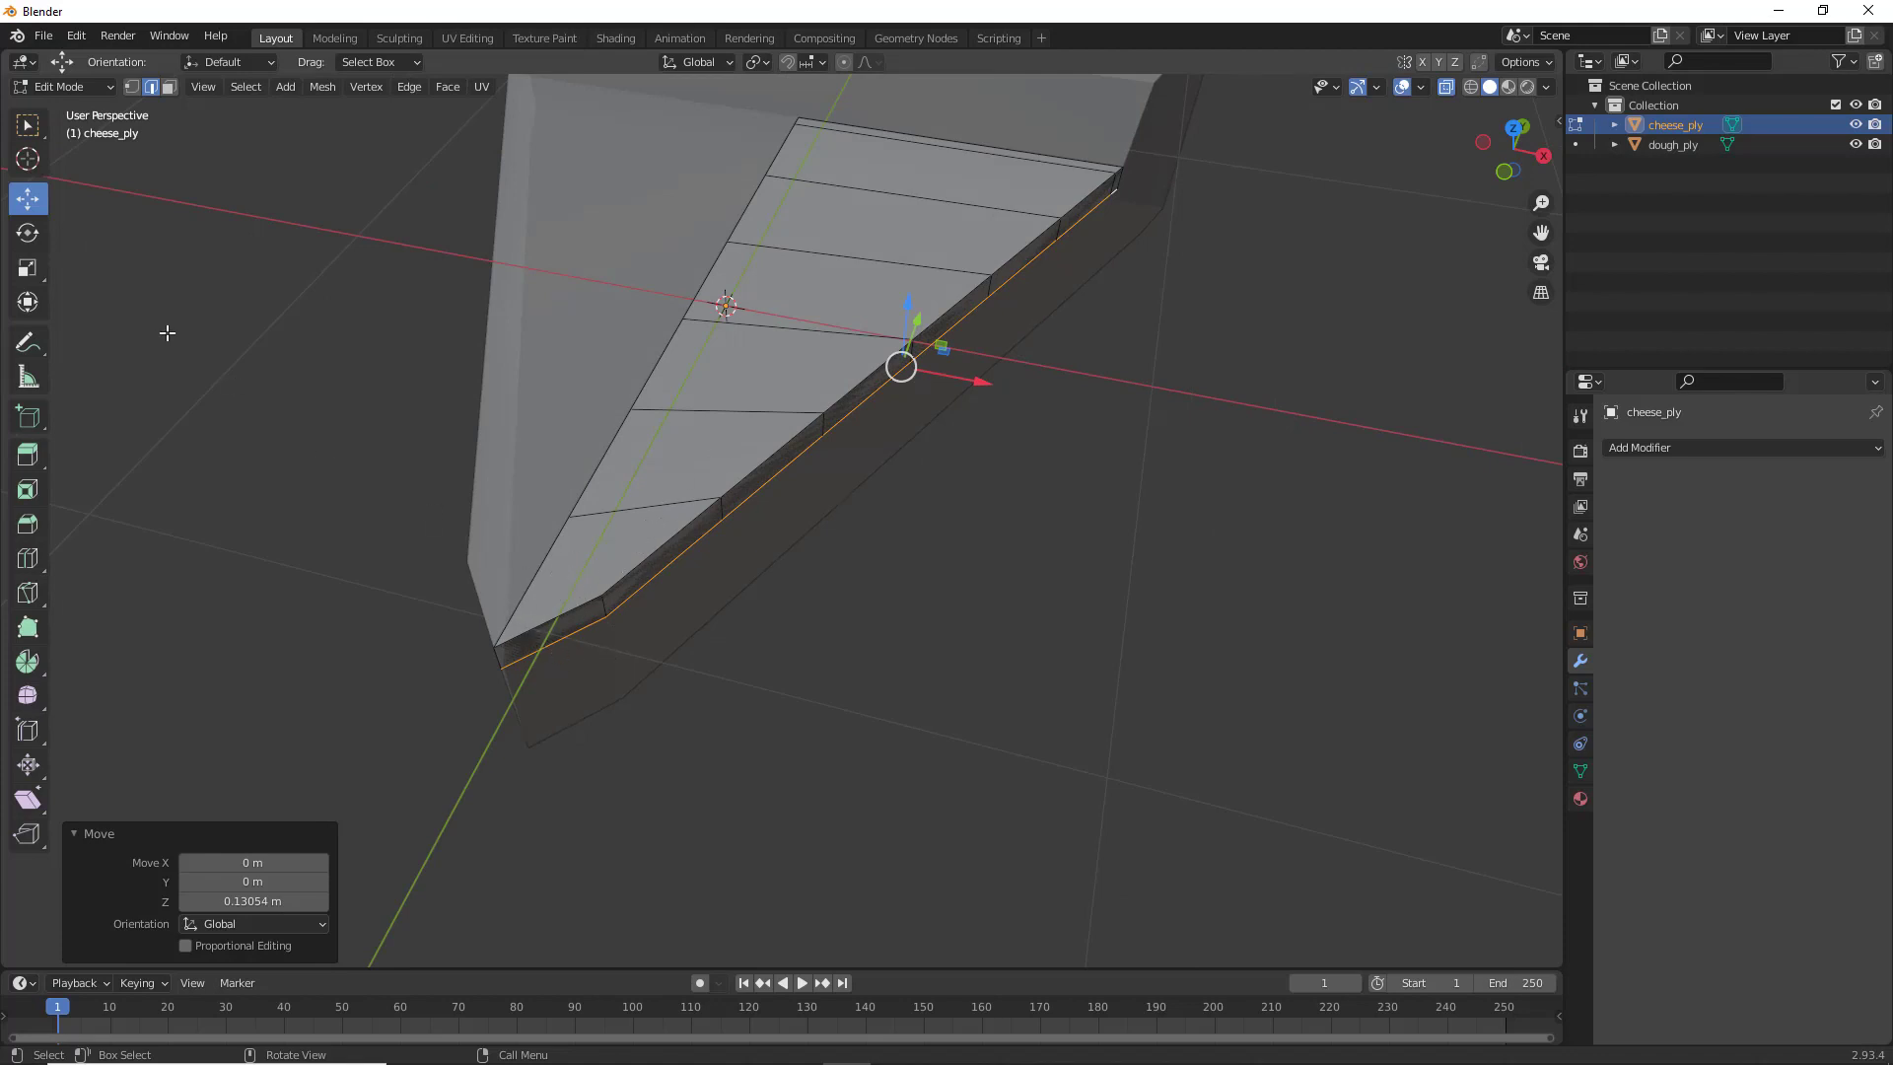
click(27, 593)
scroll(423, 579, up, 2)
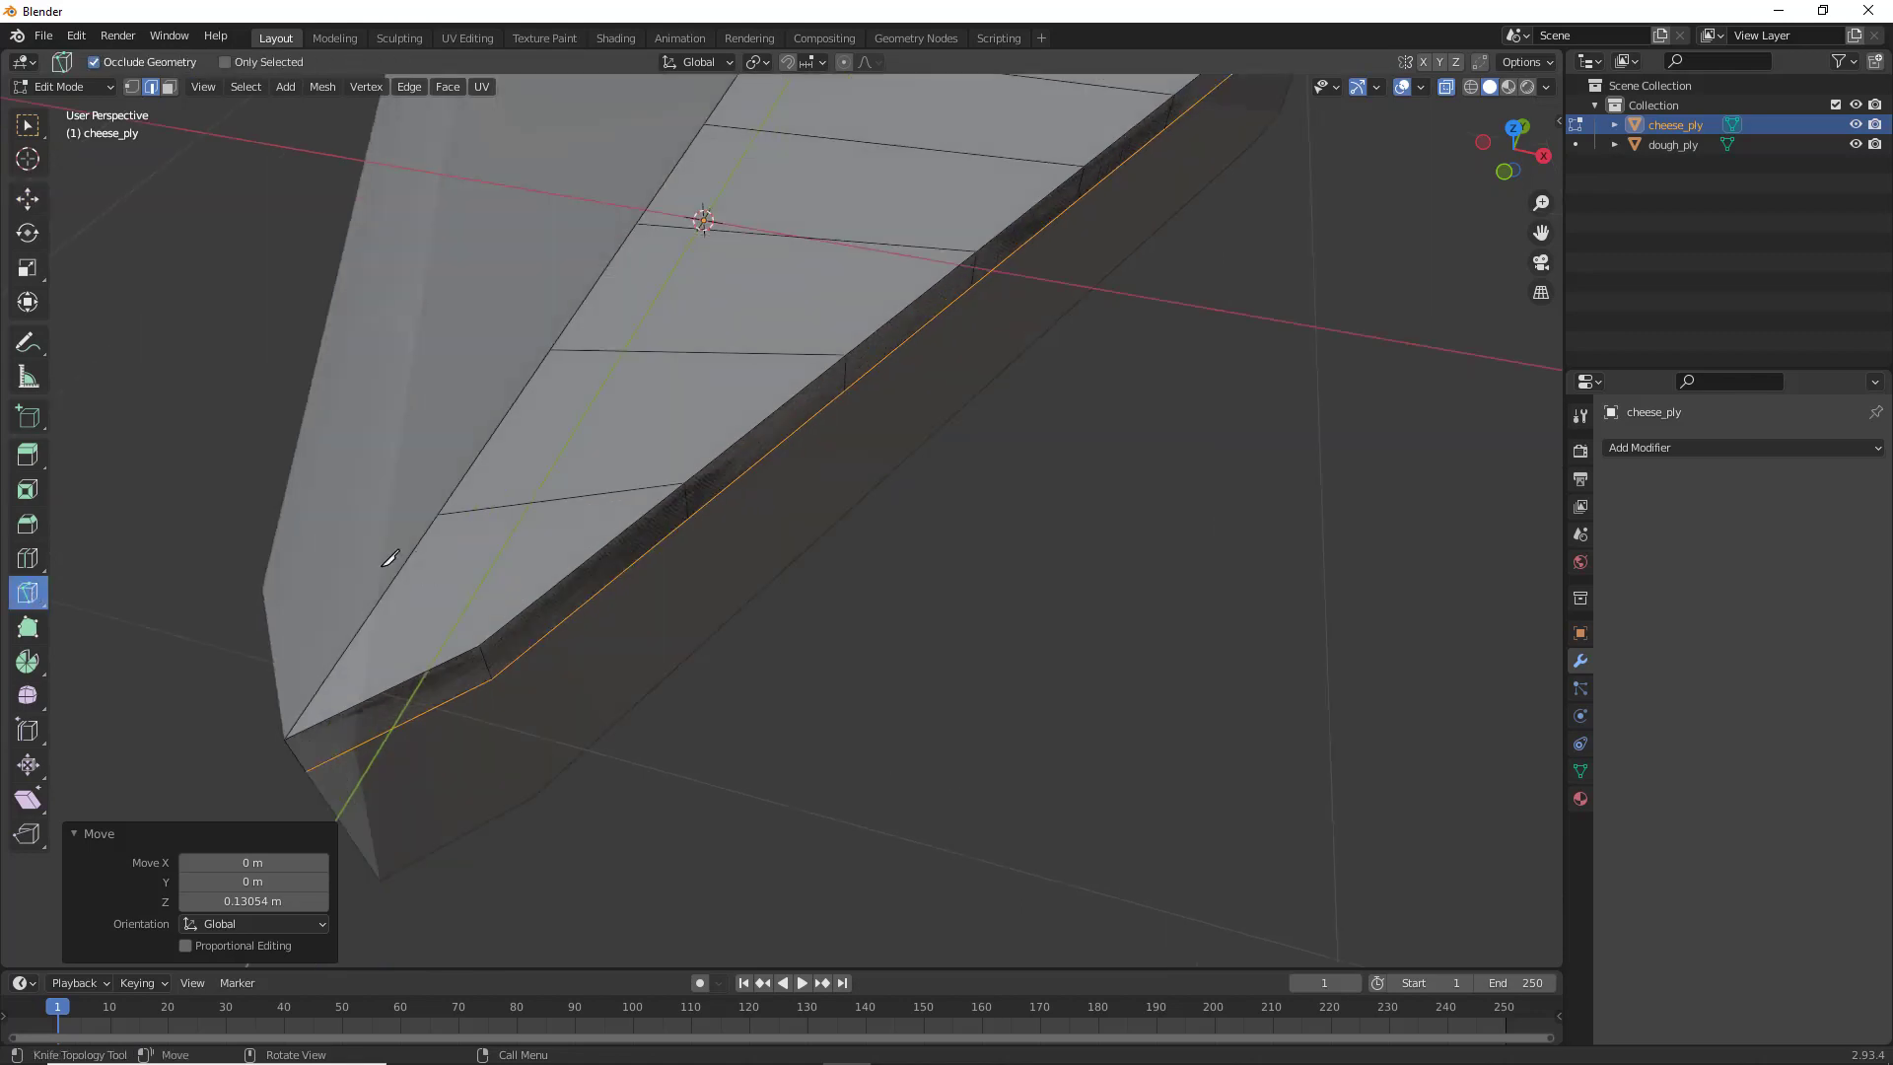
click(381, 735)
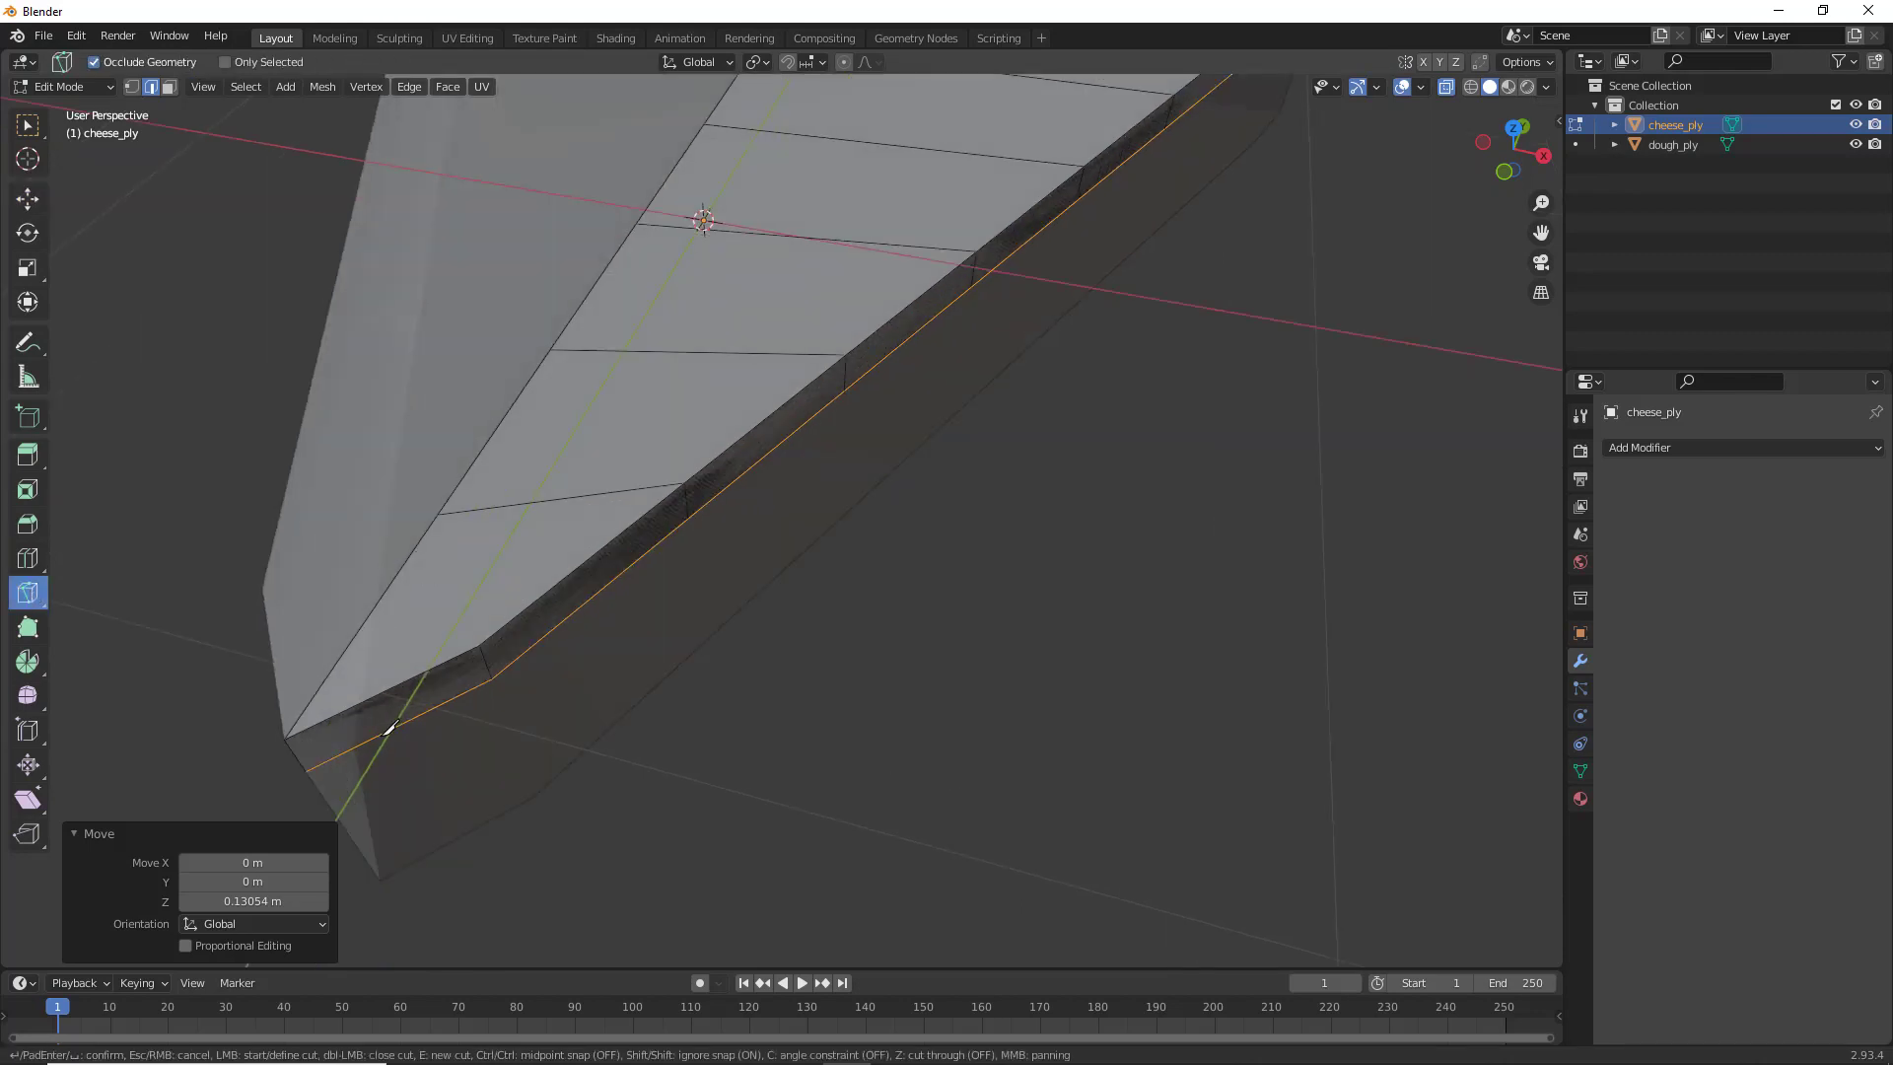
click(367, 700)
click(391, 649)
key(Escape)
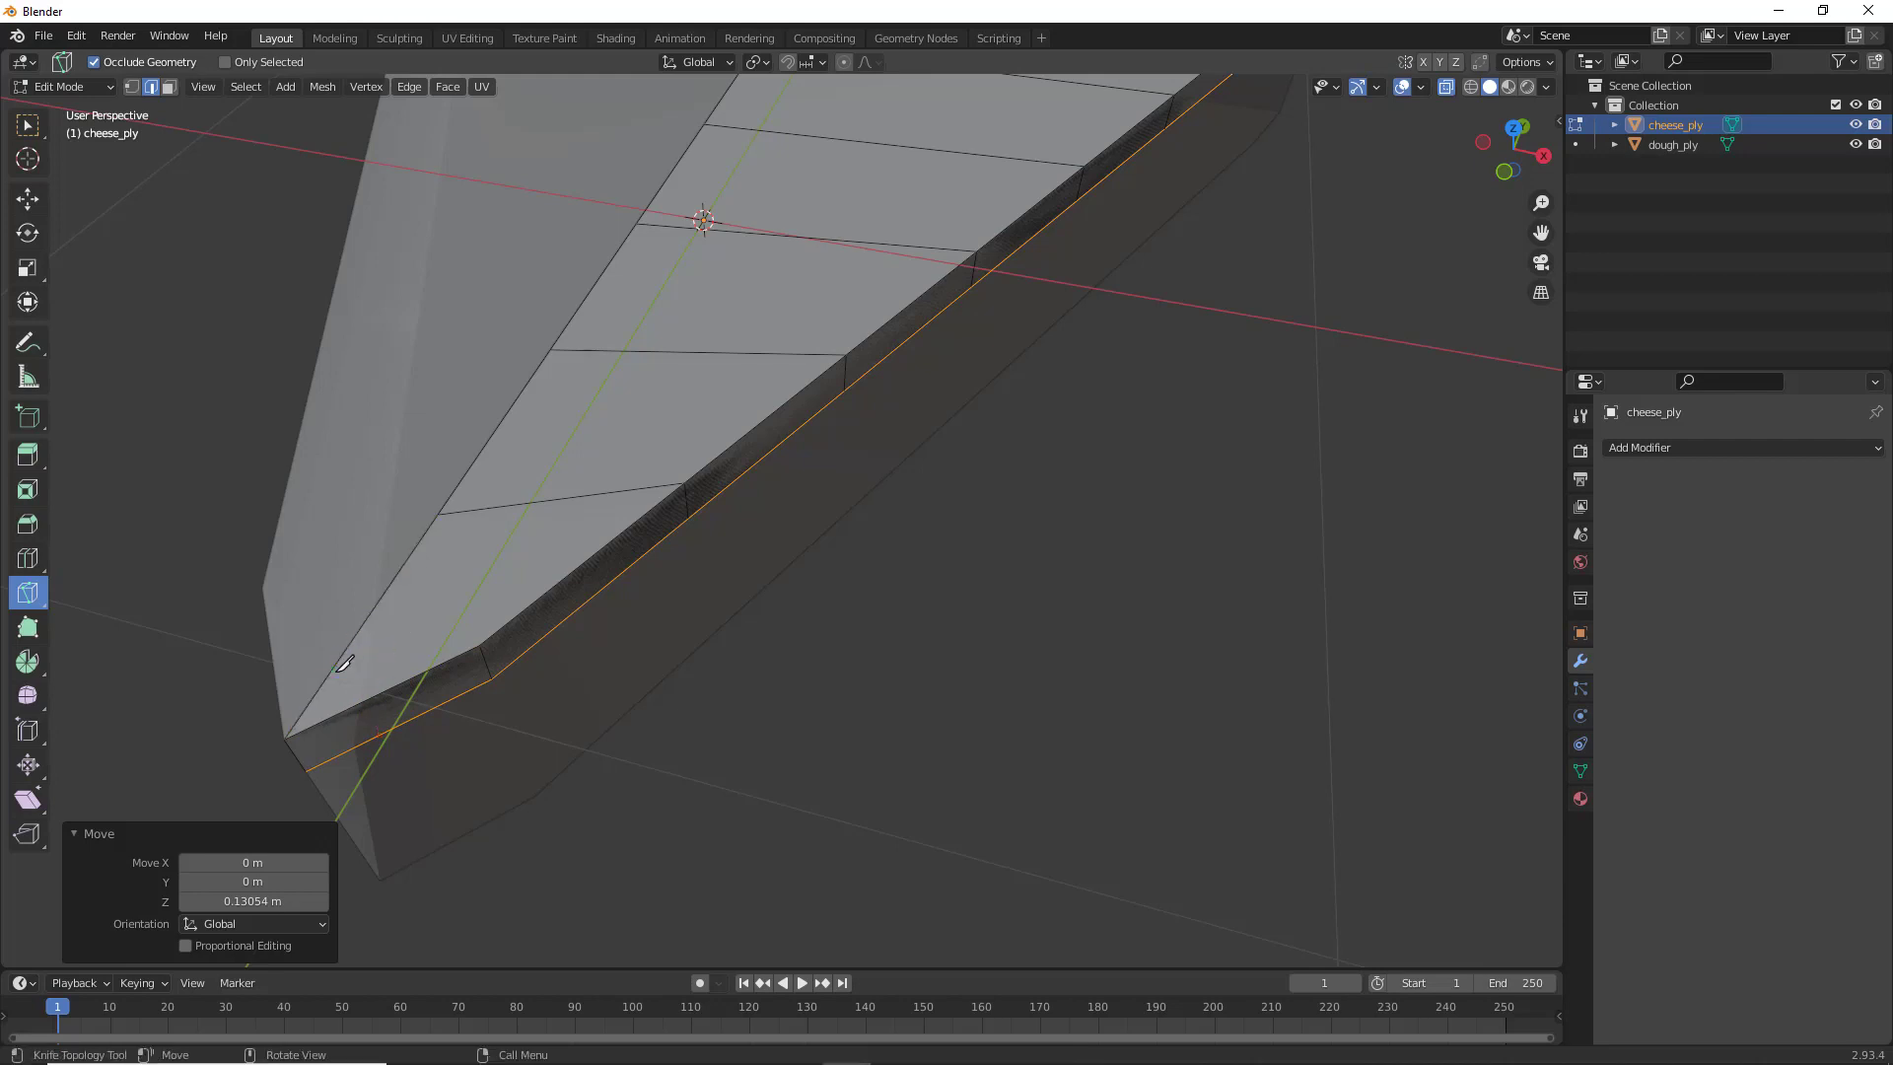
Knife-cut from the tip's lower side edge over its upper edge and across the top face to the centre edge
click(390, 729)
click(374, 696)
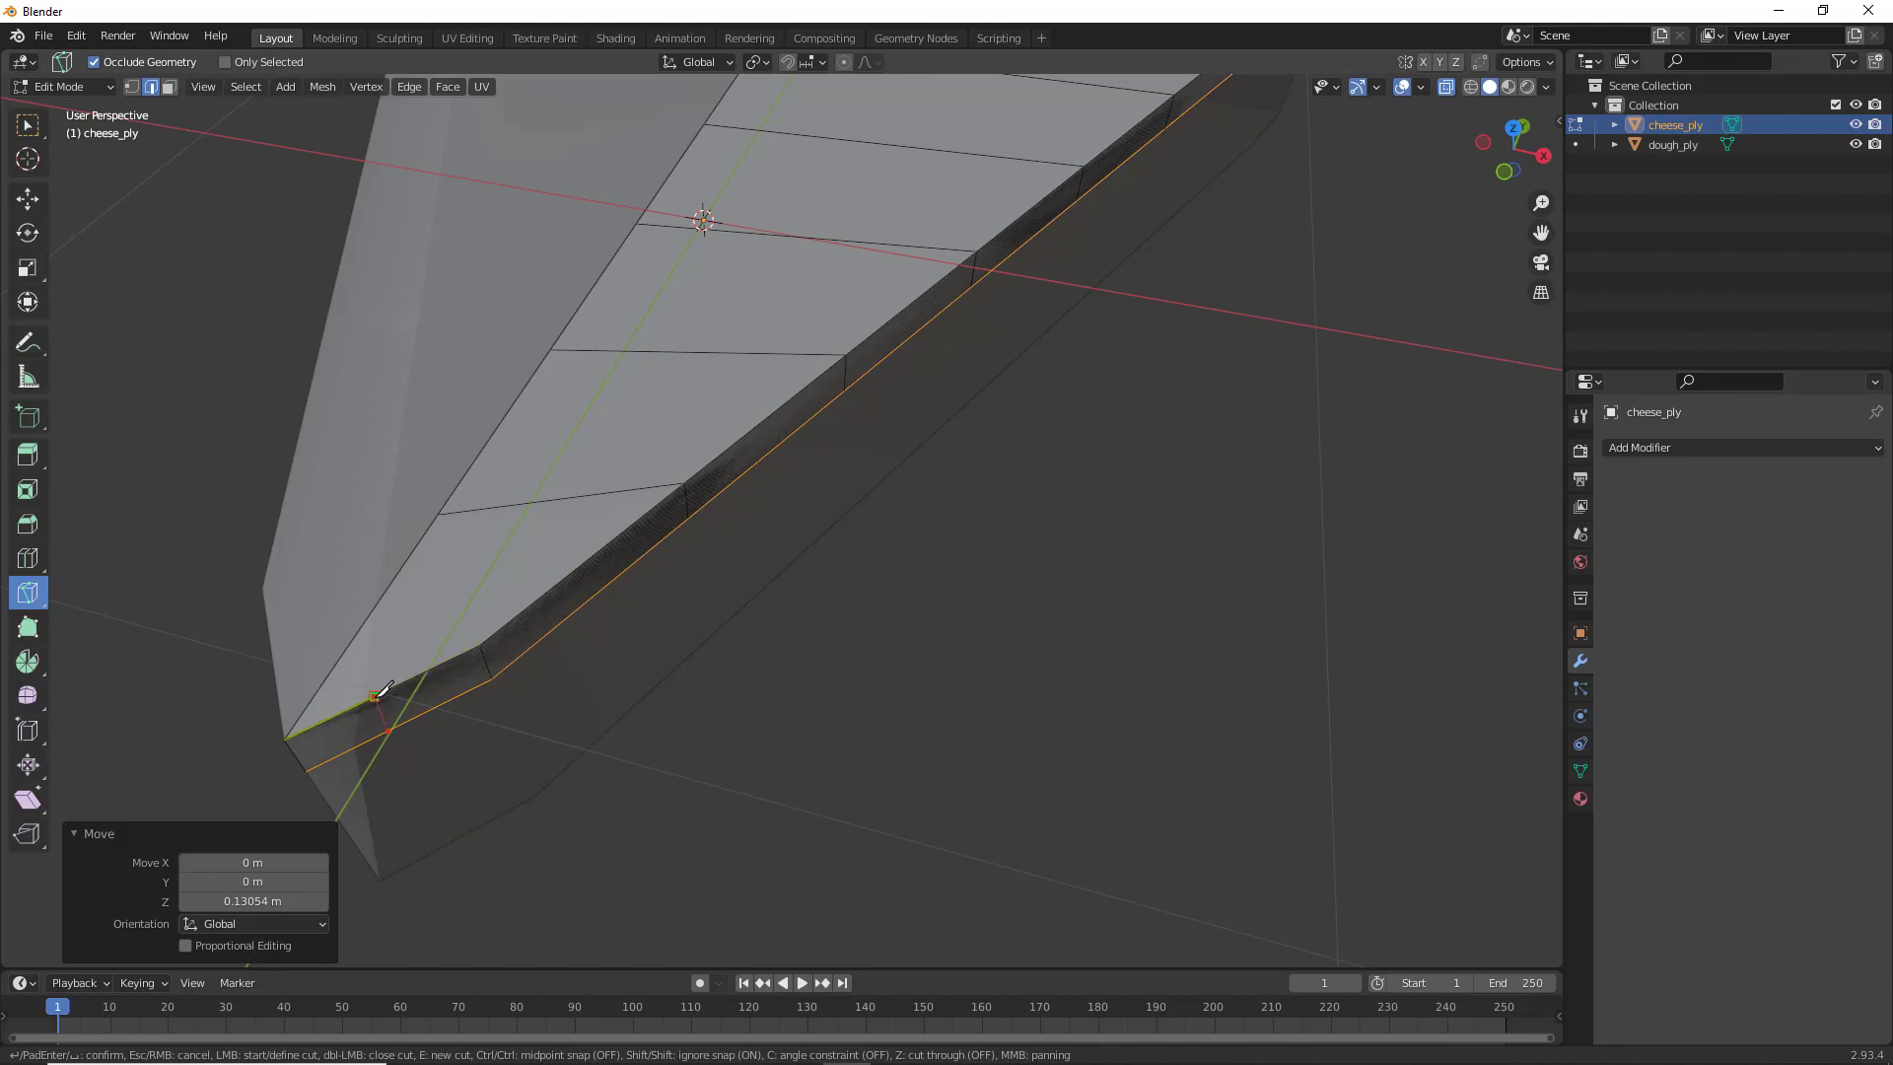
click(418, 627)
key(Return)
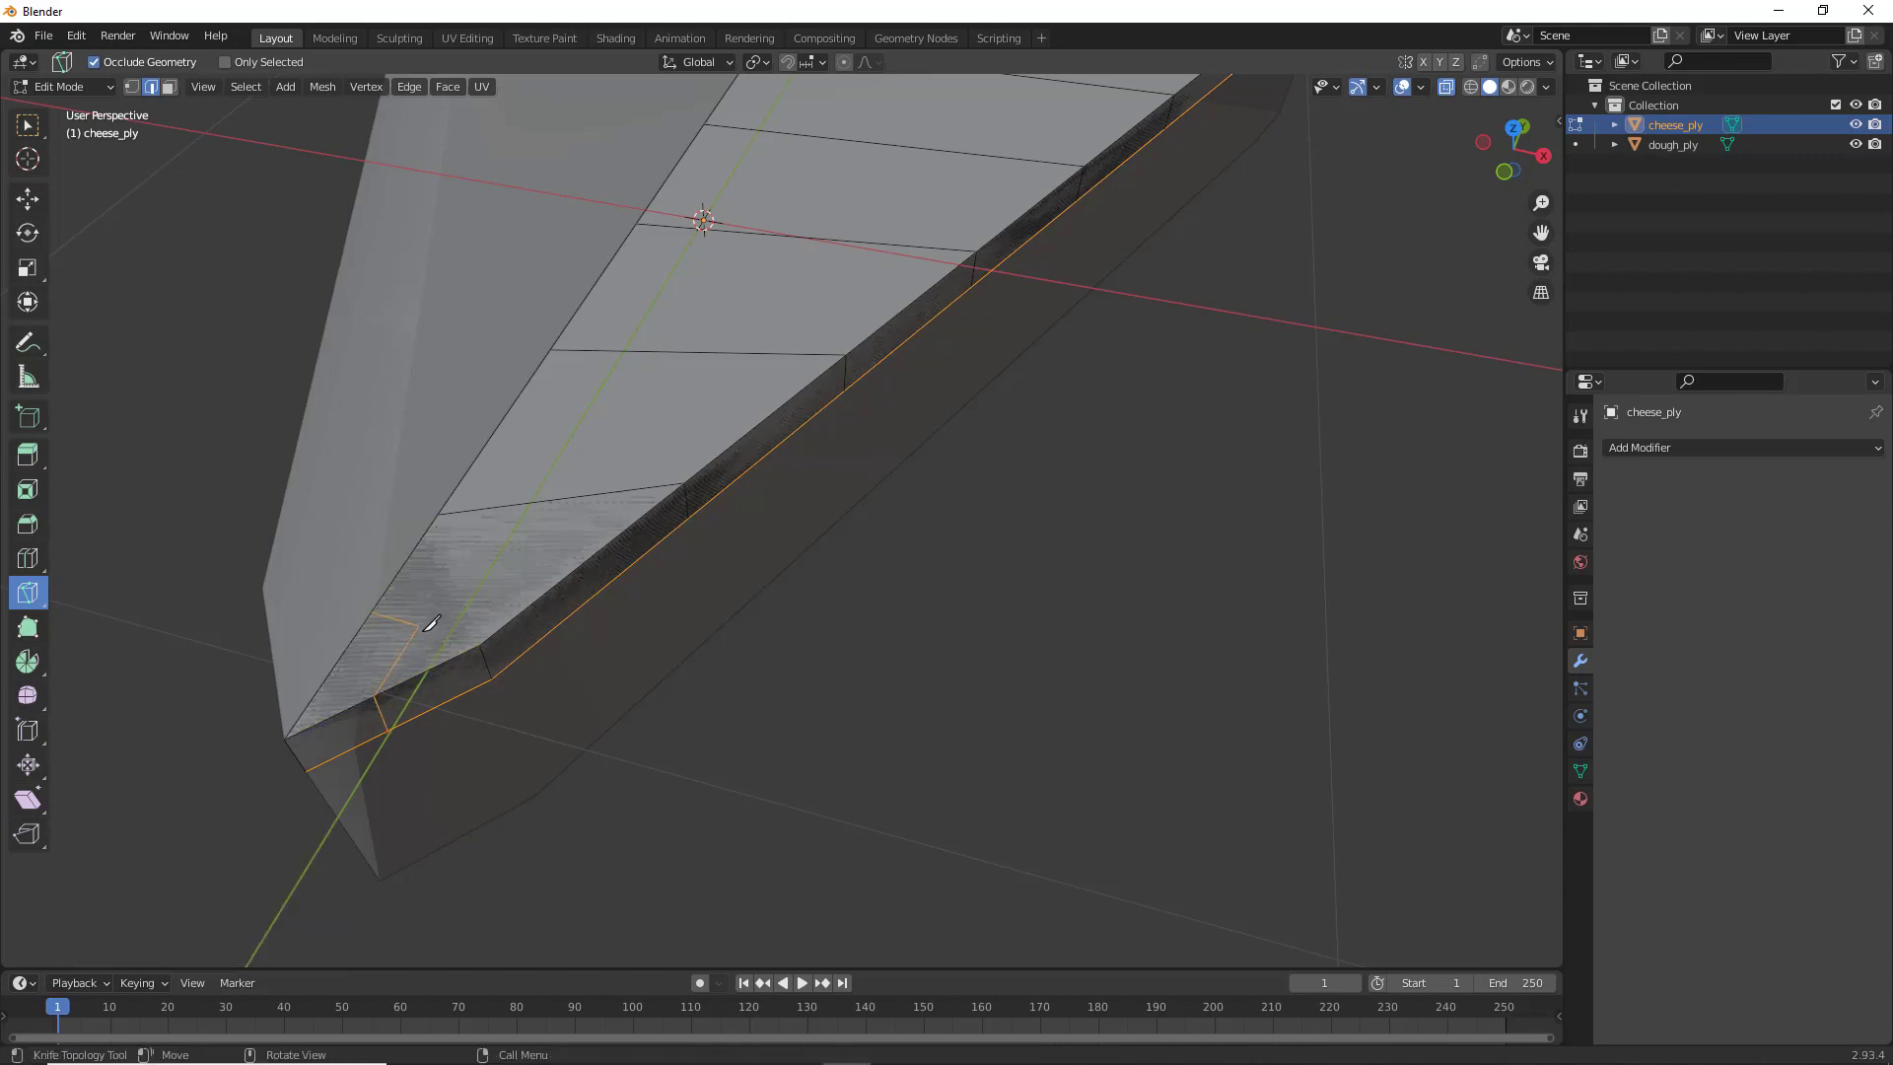
Knife-cut from the inner cut corner through a second inner point to the side corner vertex, and connect that point to the centre edge
click(418, 627)
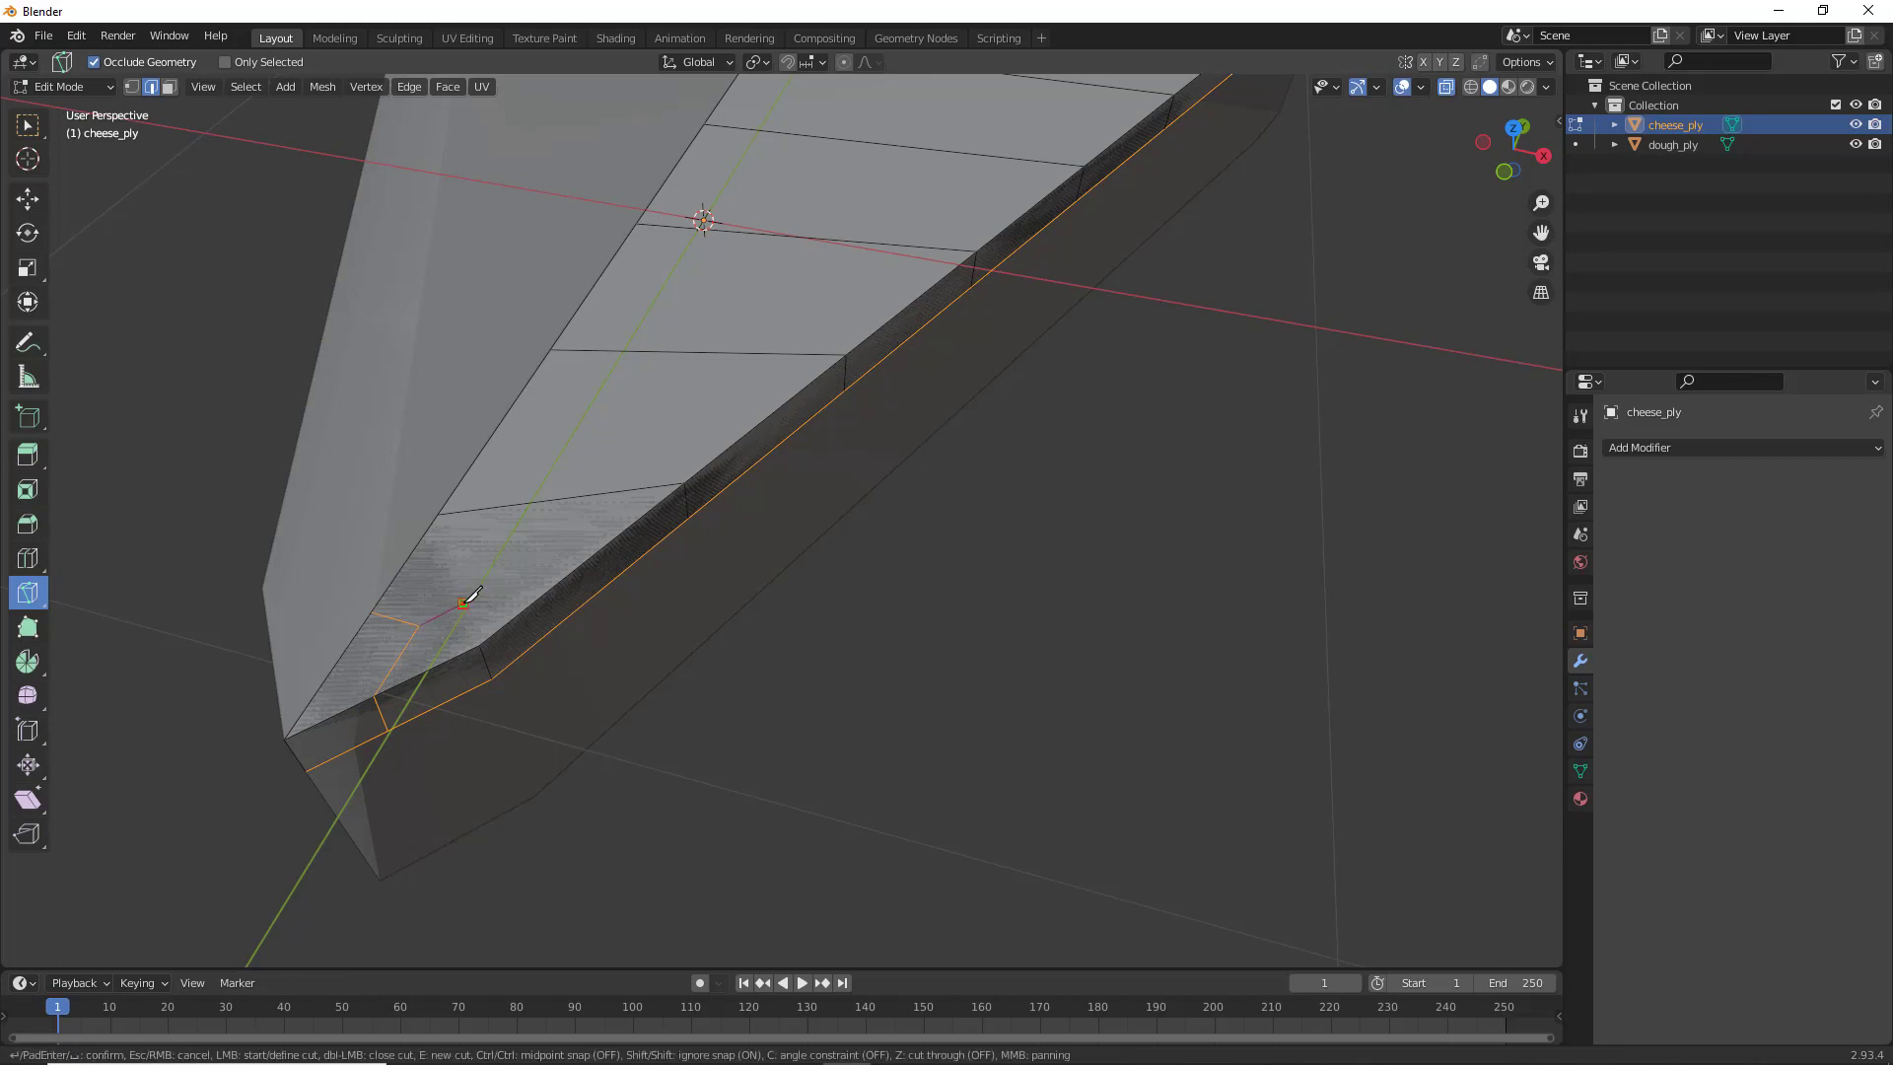
click(463, 601)
click(480, 645)
key(Return)
click(404, 562)
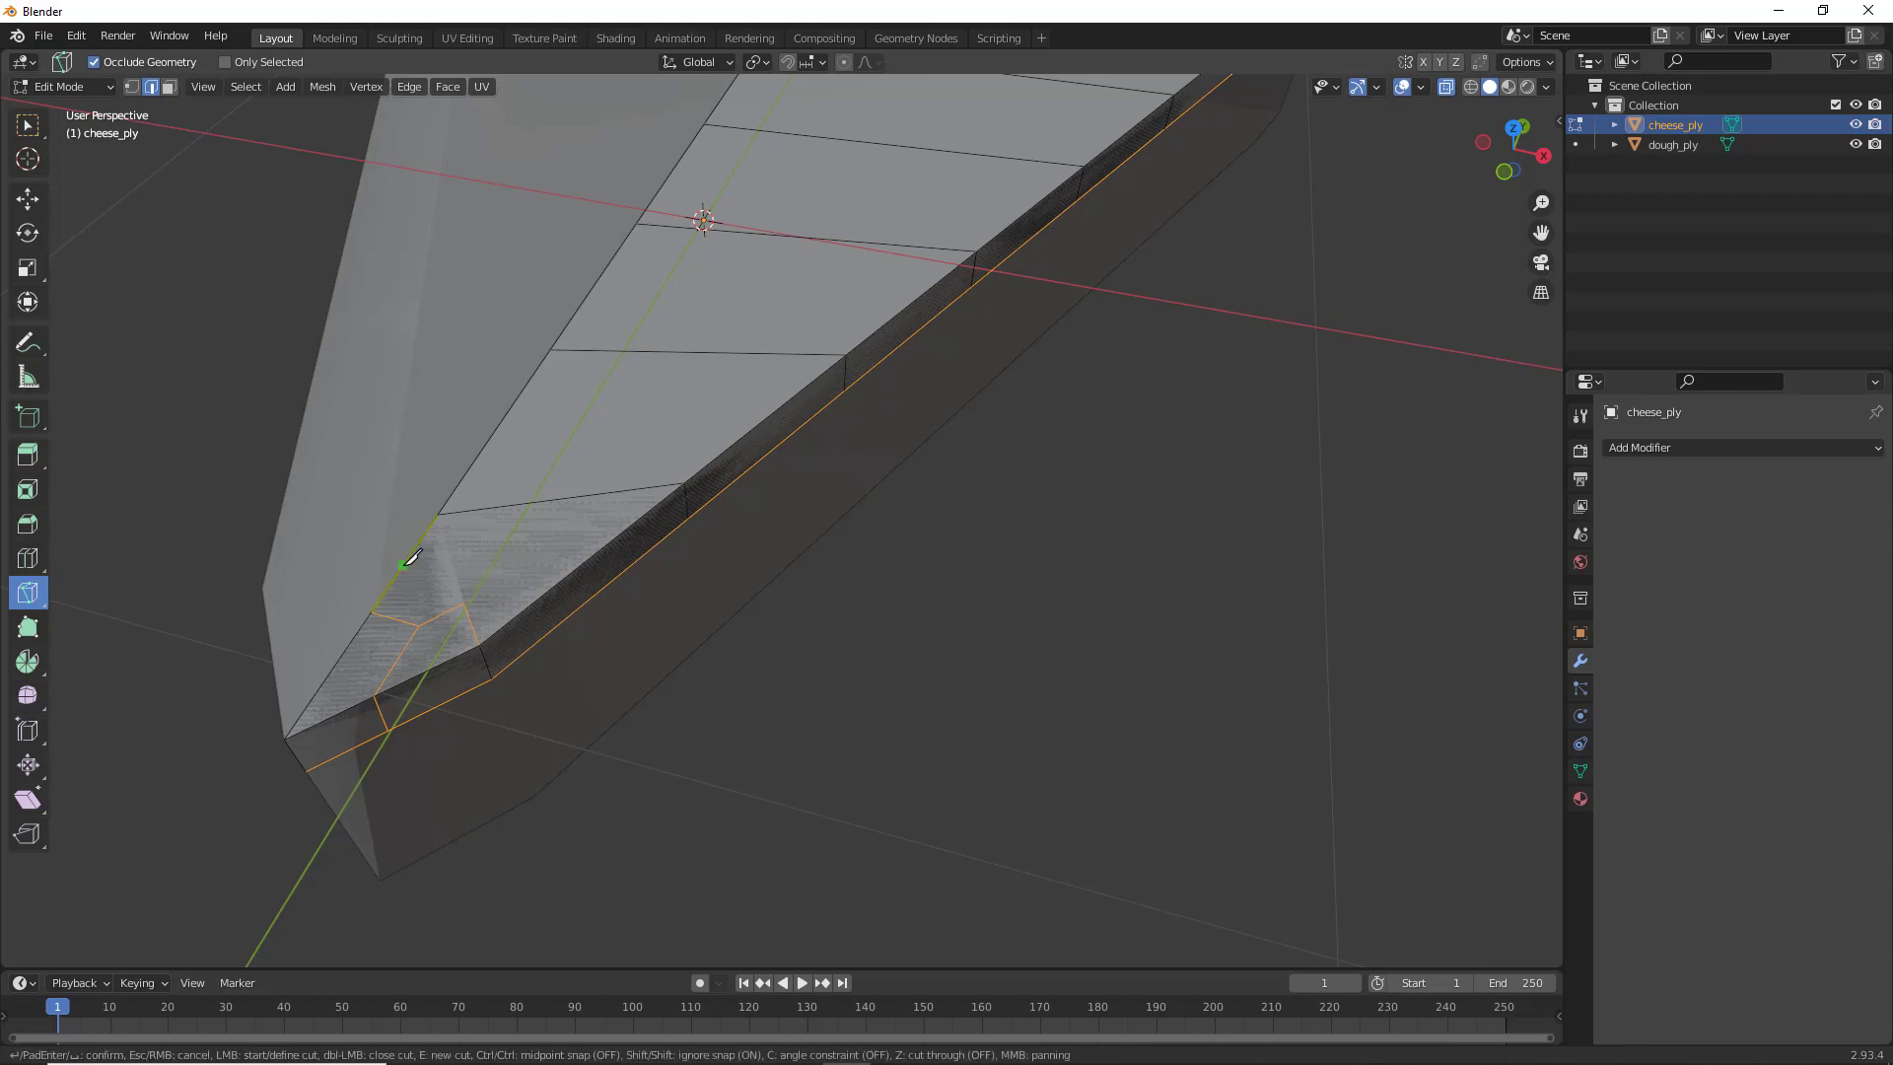
click(464, 601)
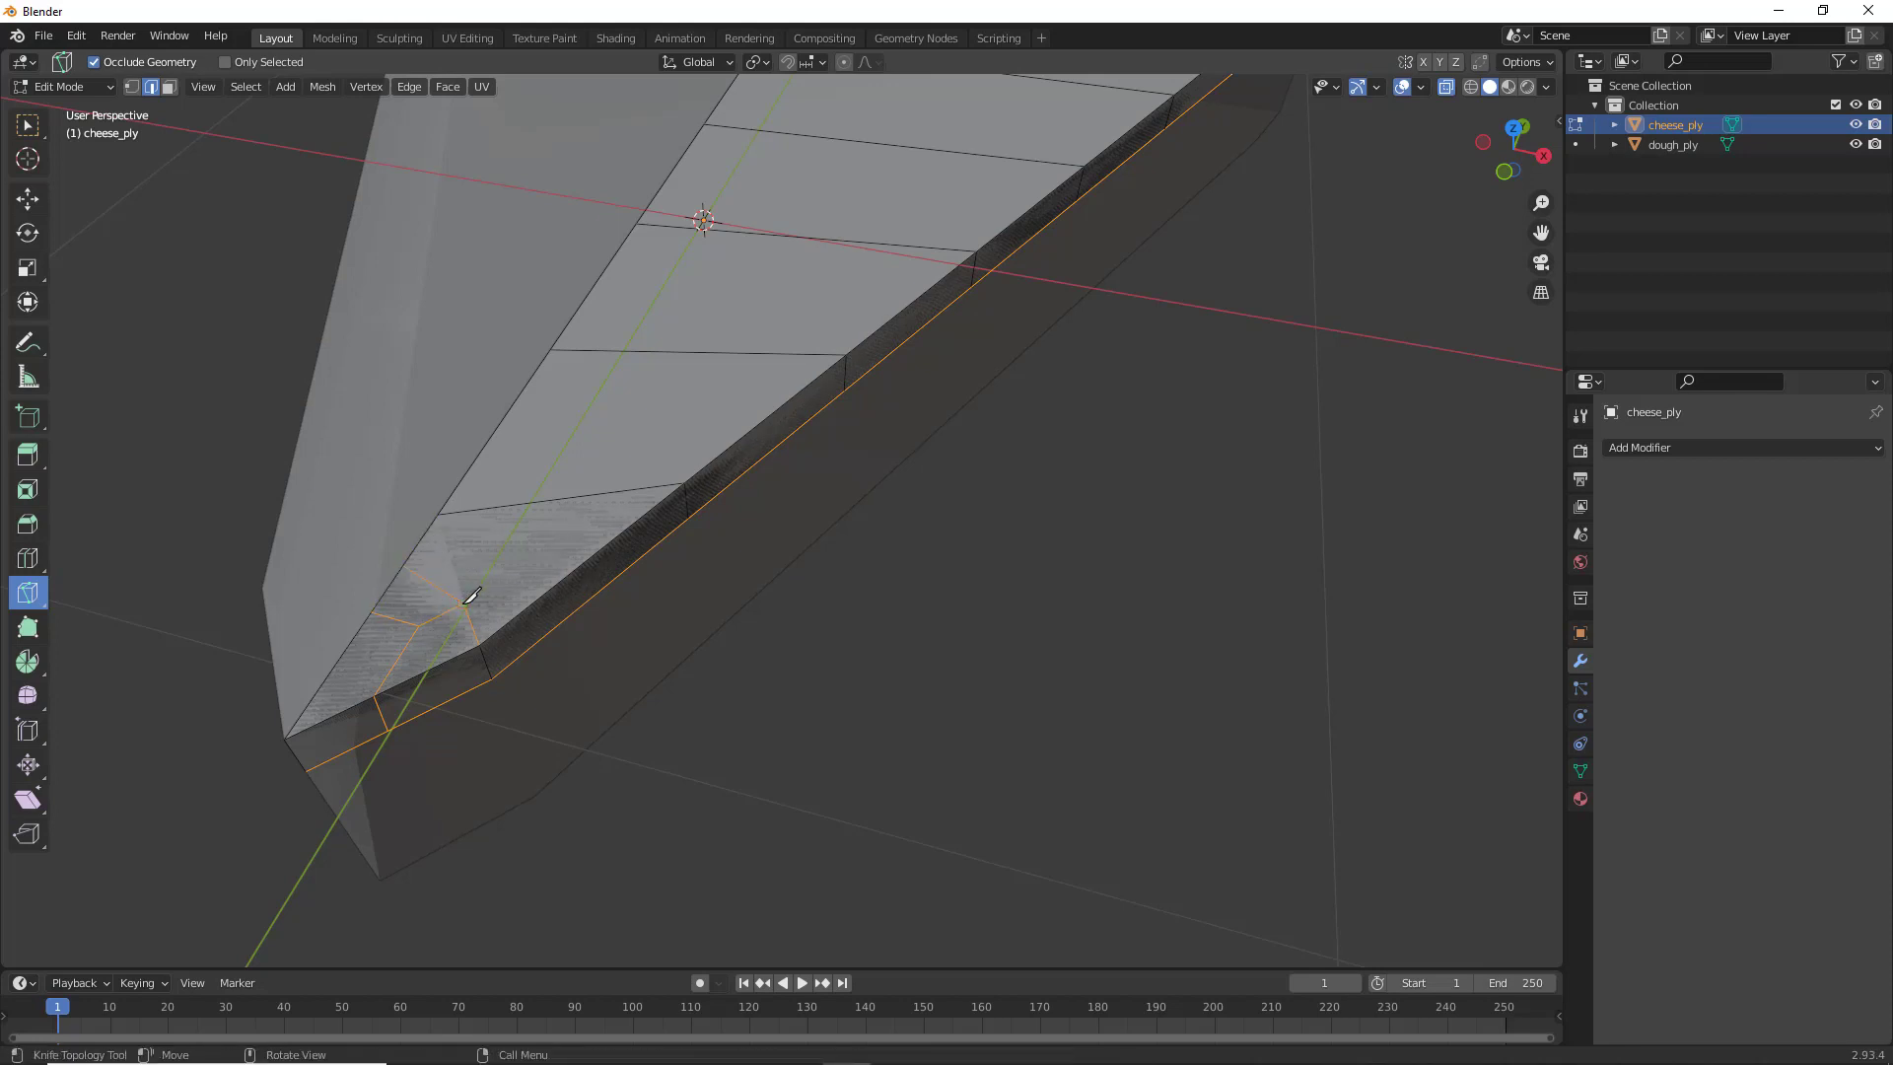
Knife-cut a line from the second inner point along the cheese's outer side, crossing every cross edge up to the crust-side edge
click(607, 493)
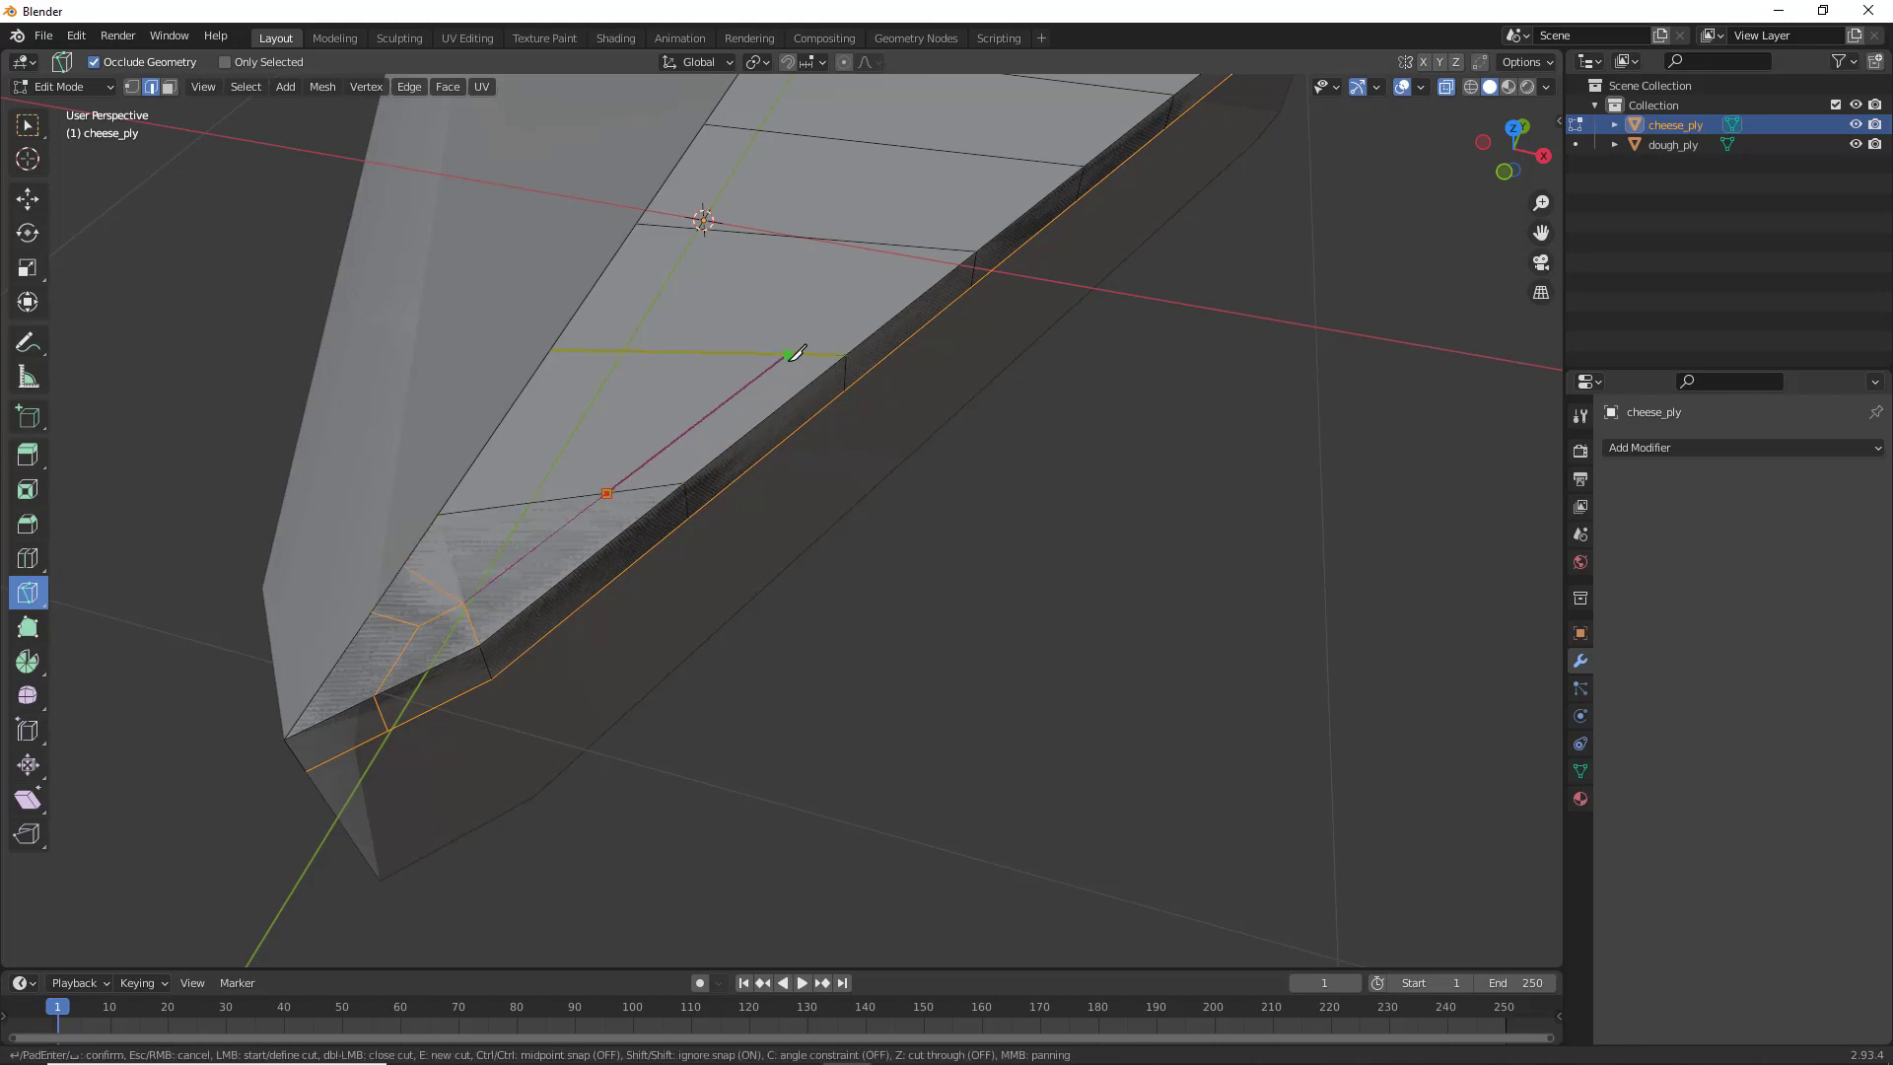
click(787, 354)
middle_drag(921, 239, 932, 285)
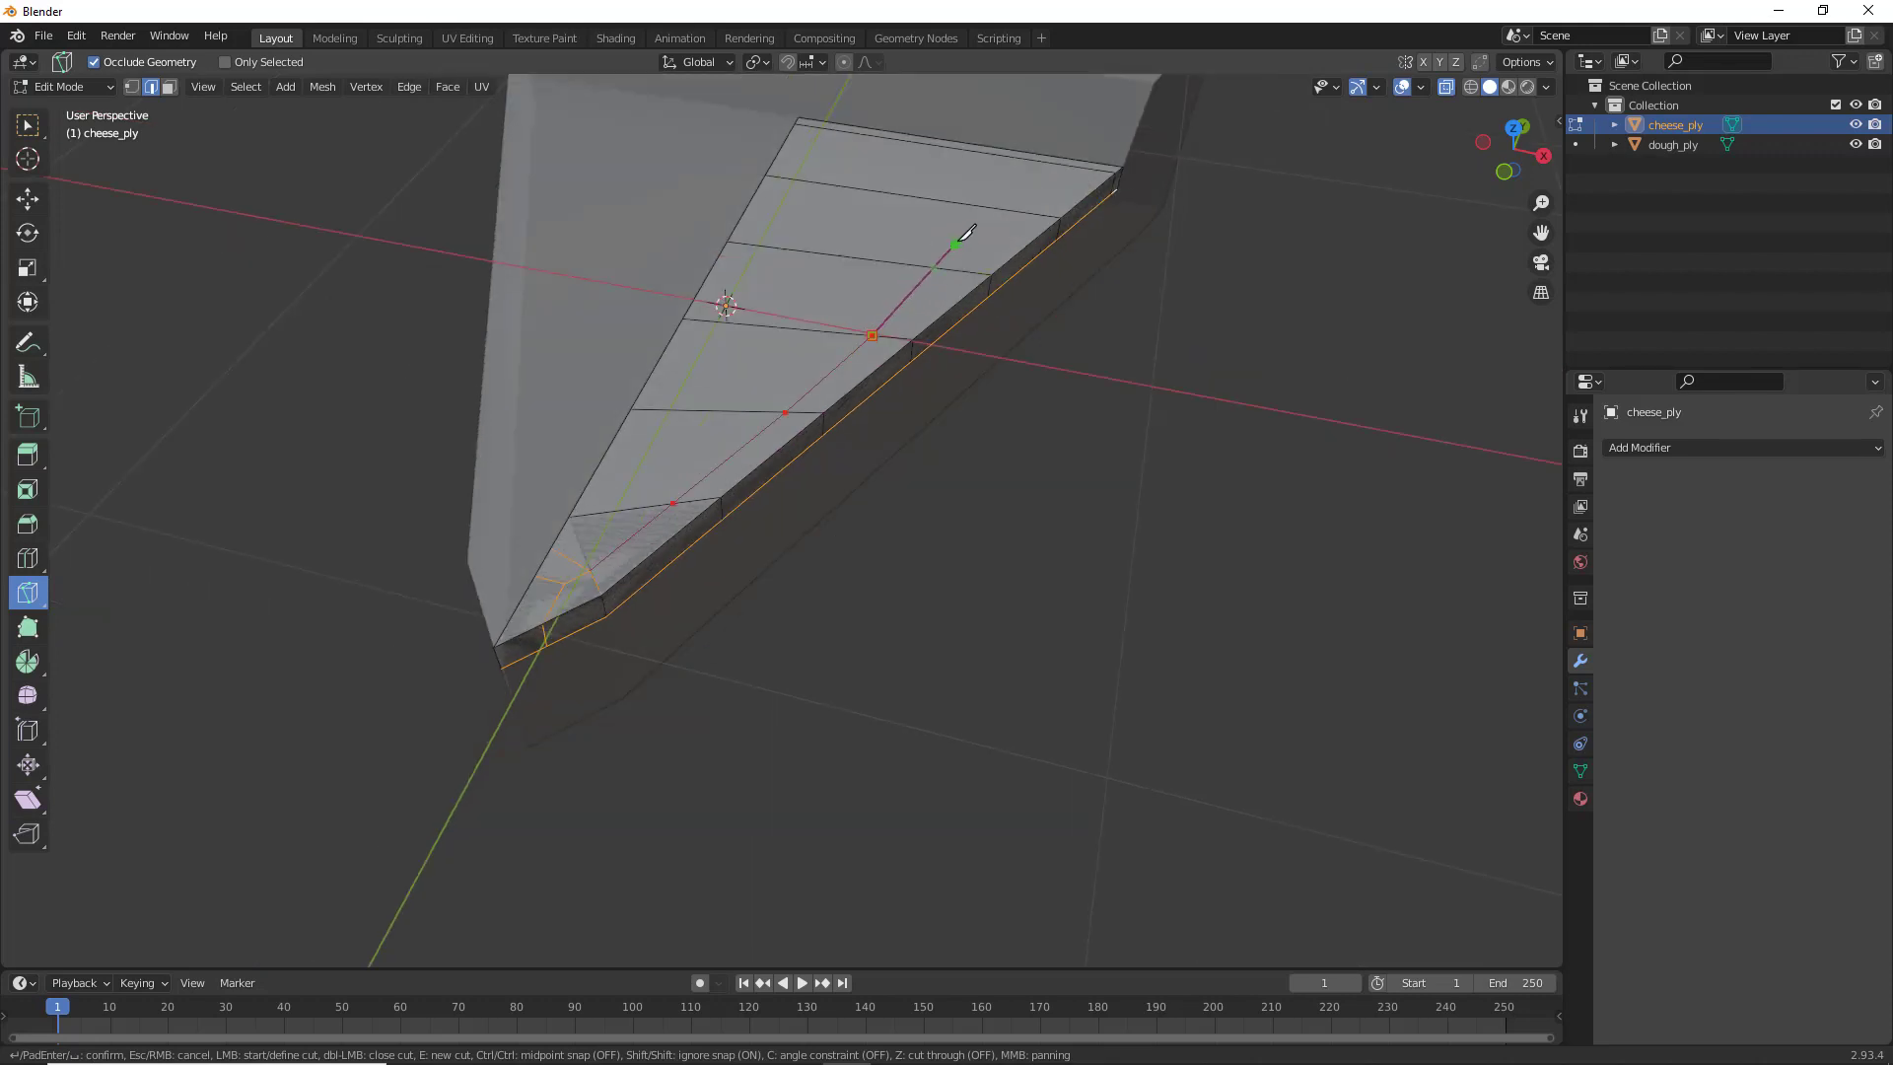
click(961, 270)
click(1019, 210)
click(1085, 165)
key(Return)
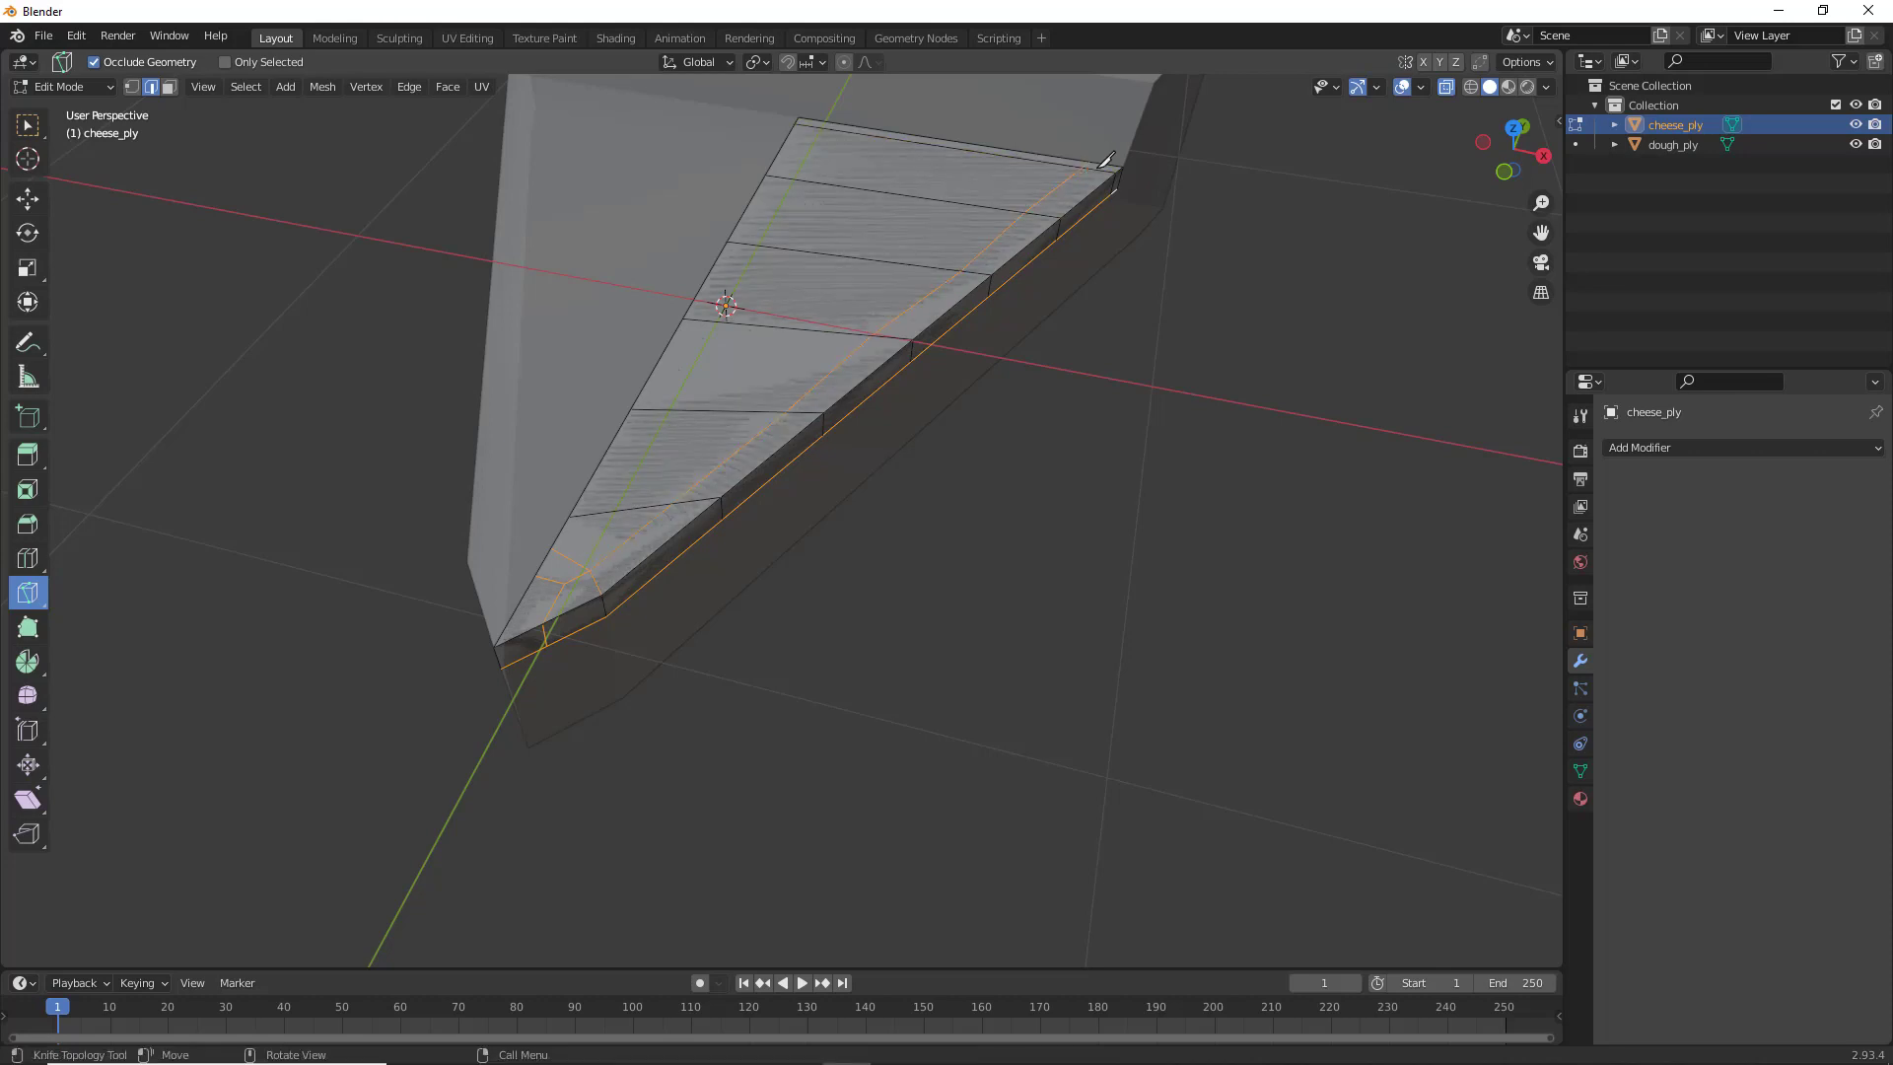
Switch to the Move tool and extrude the centre-side lower edge at the cheese tip straight down Z, stopping above the dough's base
middle_drag(1070, 372, 950, 422)
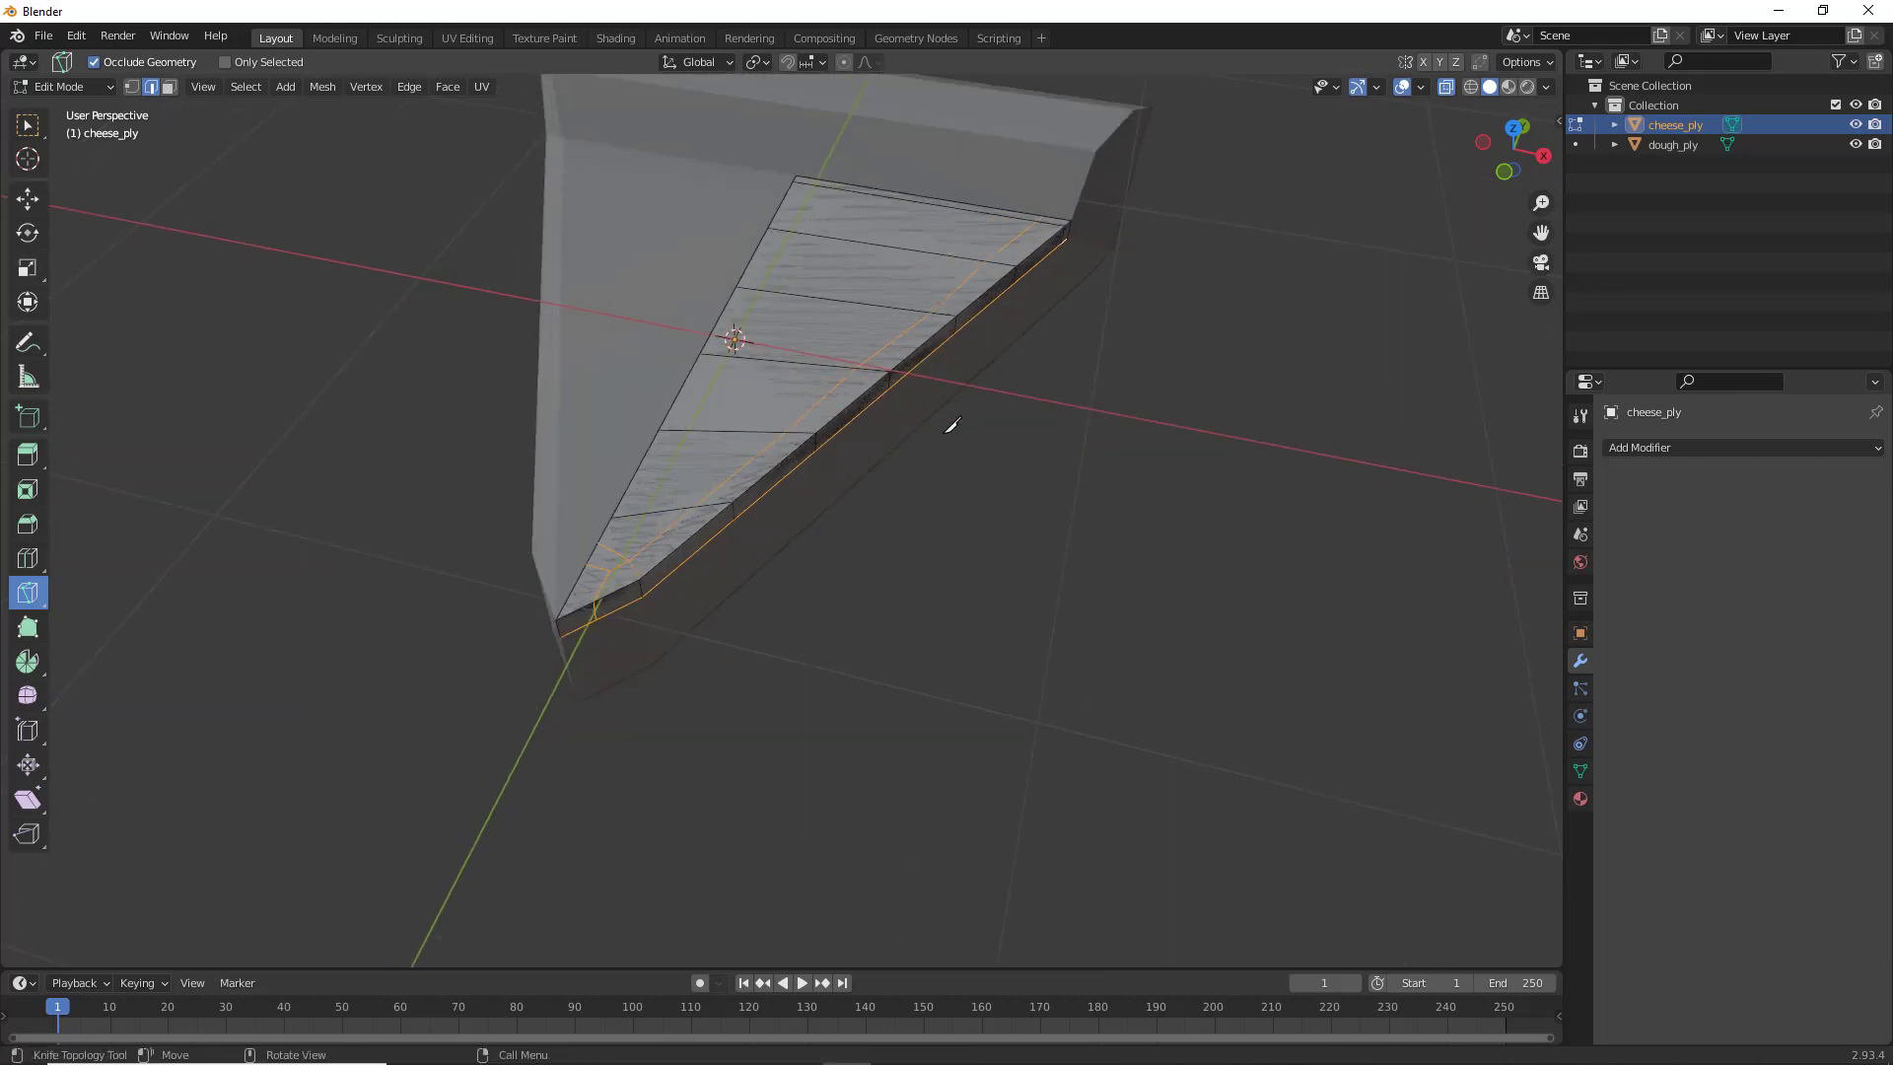
click(27, 199)
middle_drag(507, 326, 908, 485)
scroll(541, 434, down, 5)
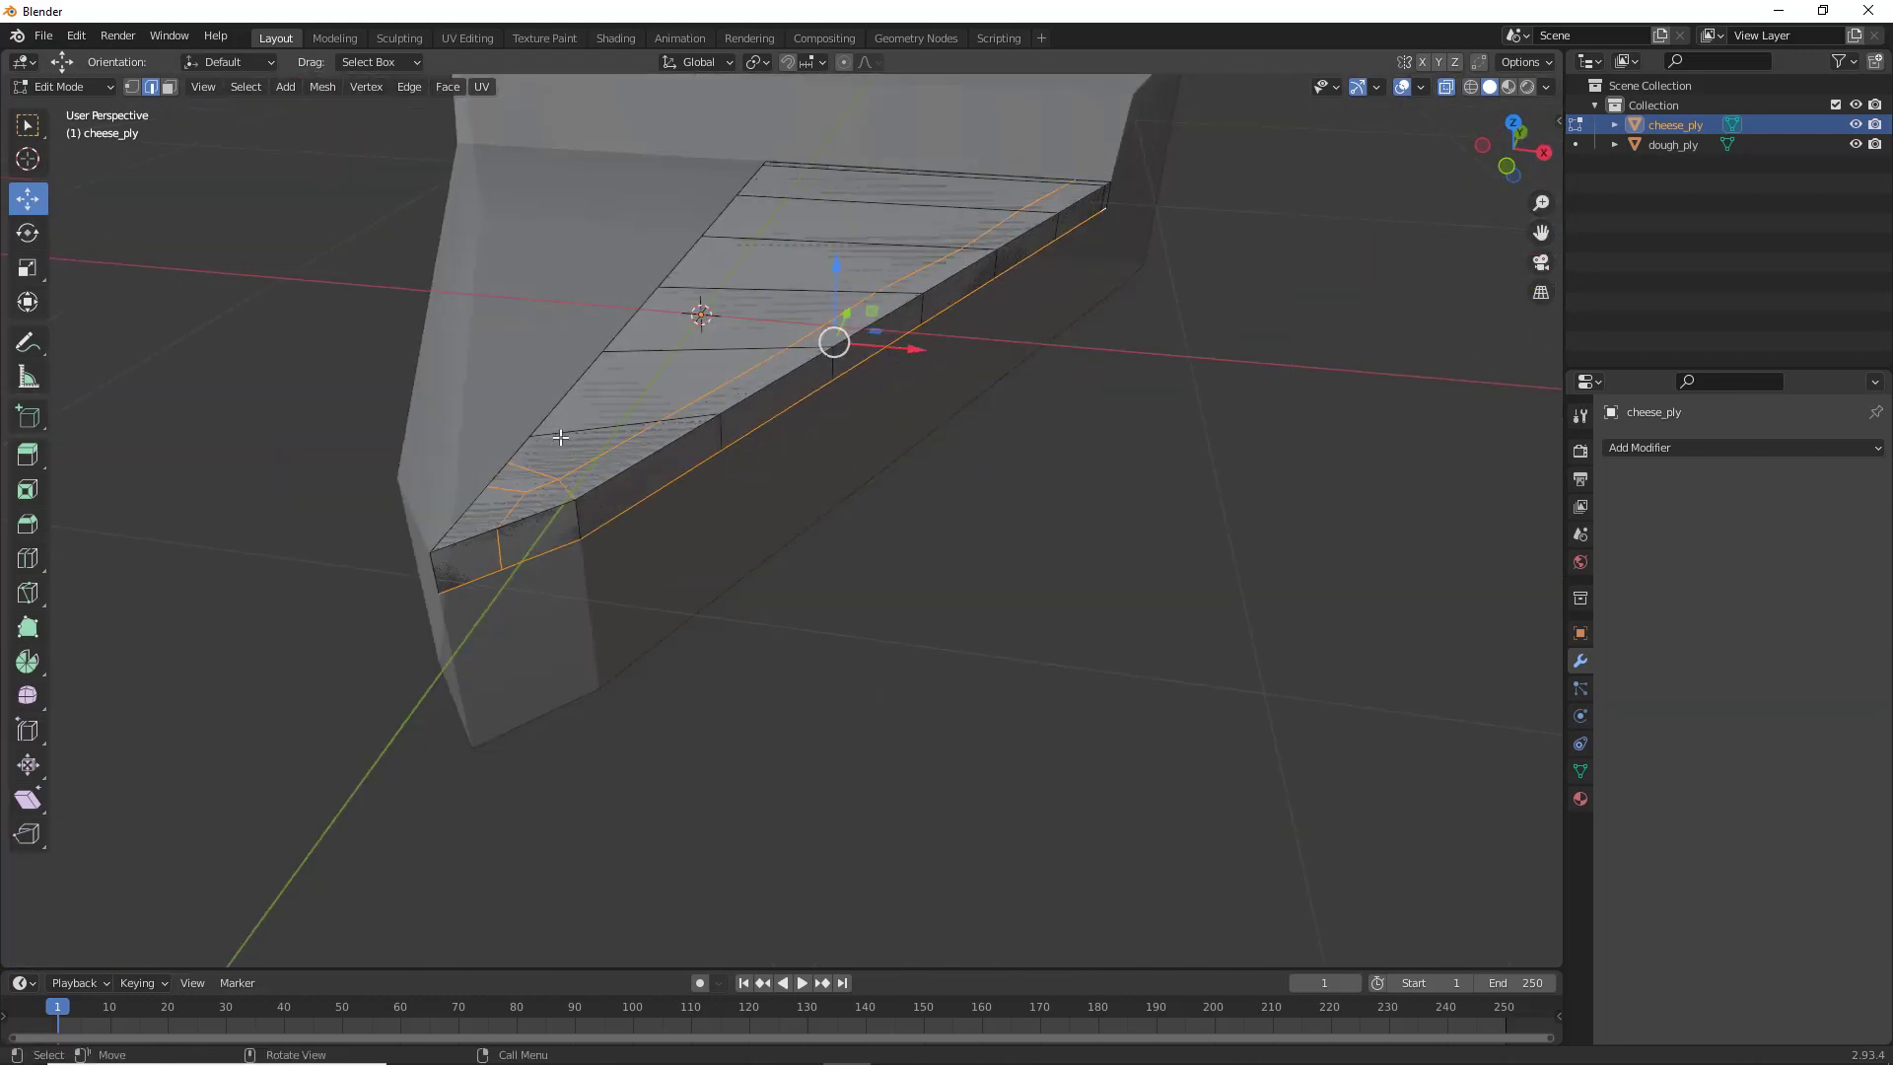
middle_drag(545, 436, 527, 475)
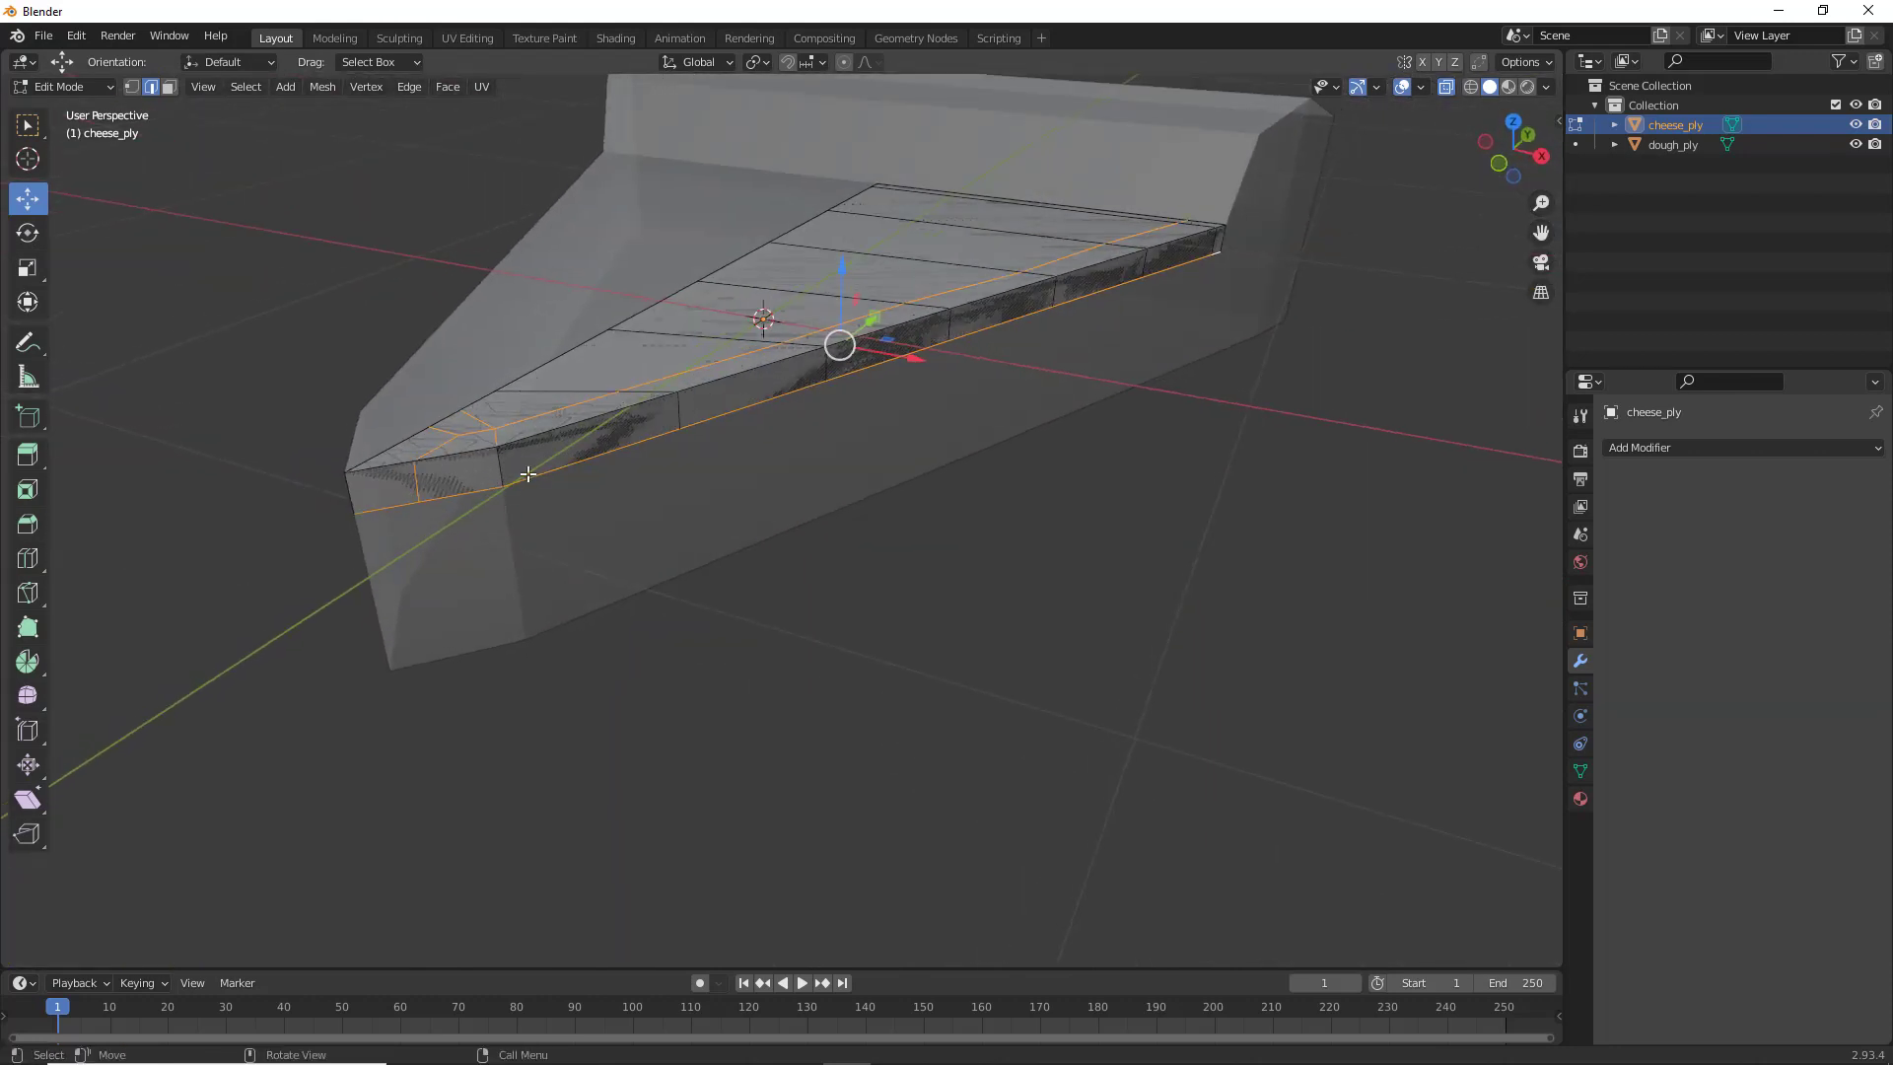
click(380, 507)
scroll(326, 556, up, 3)
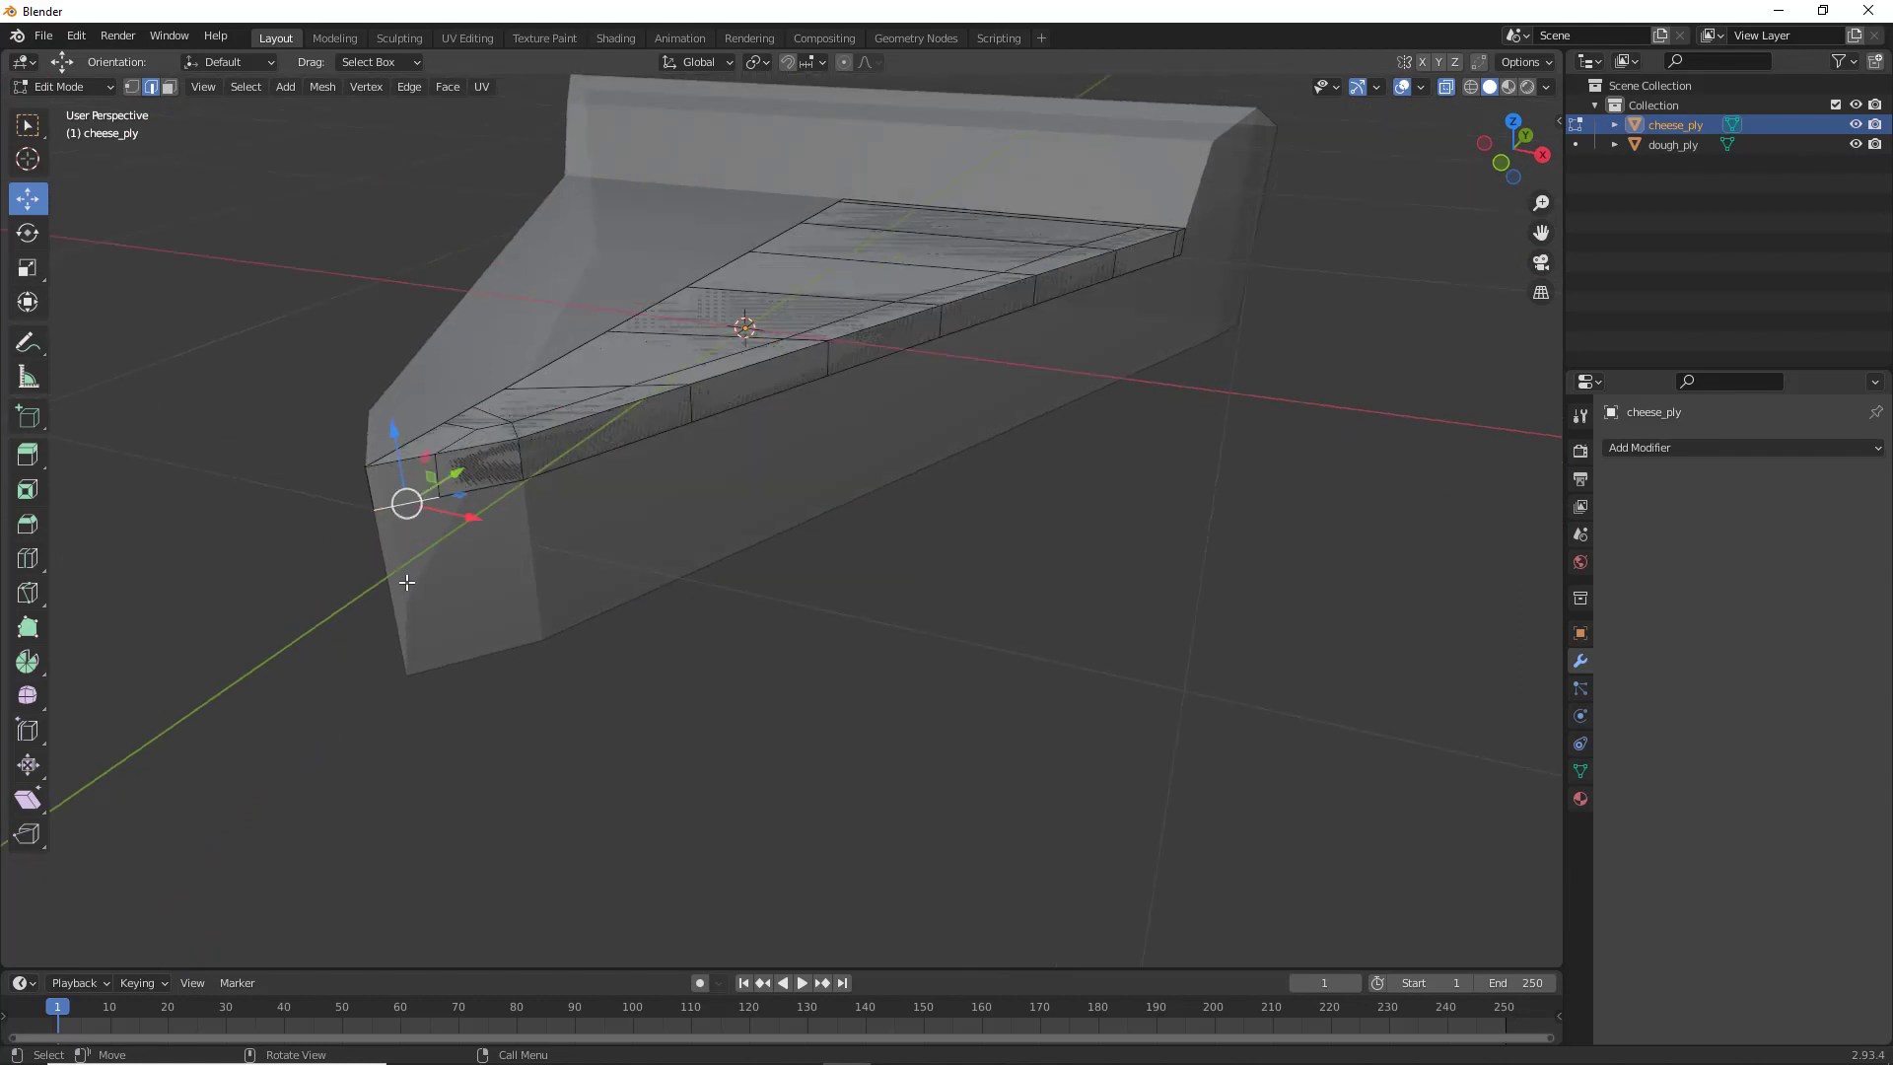
middle_drag(540, 571, 668, 553)
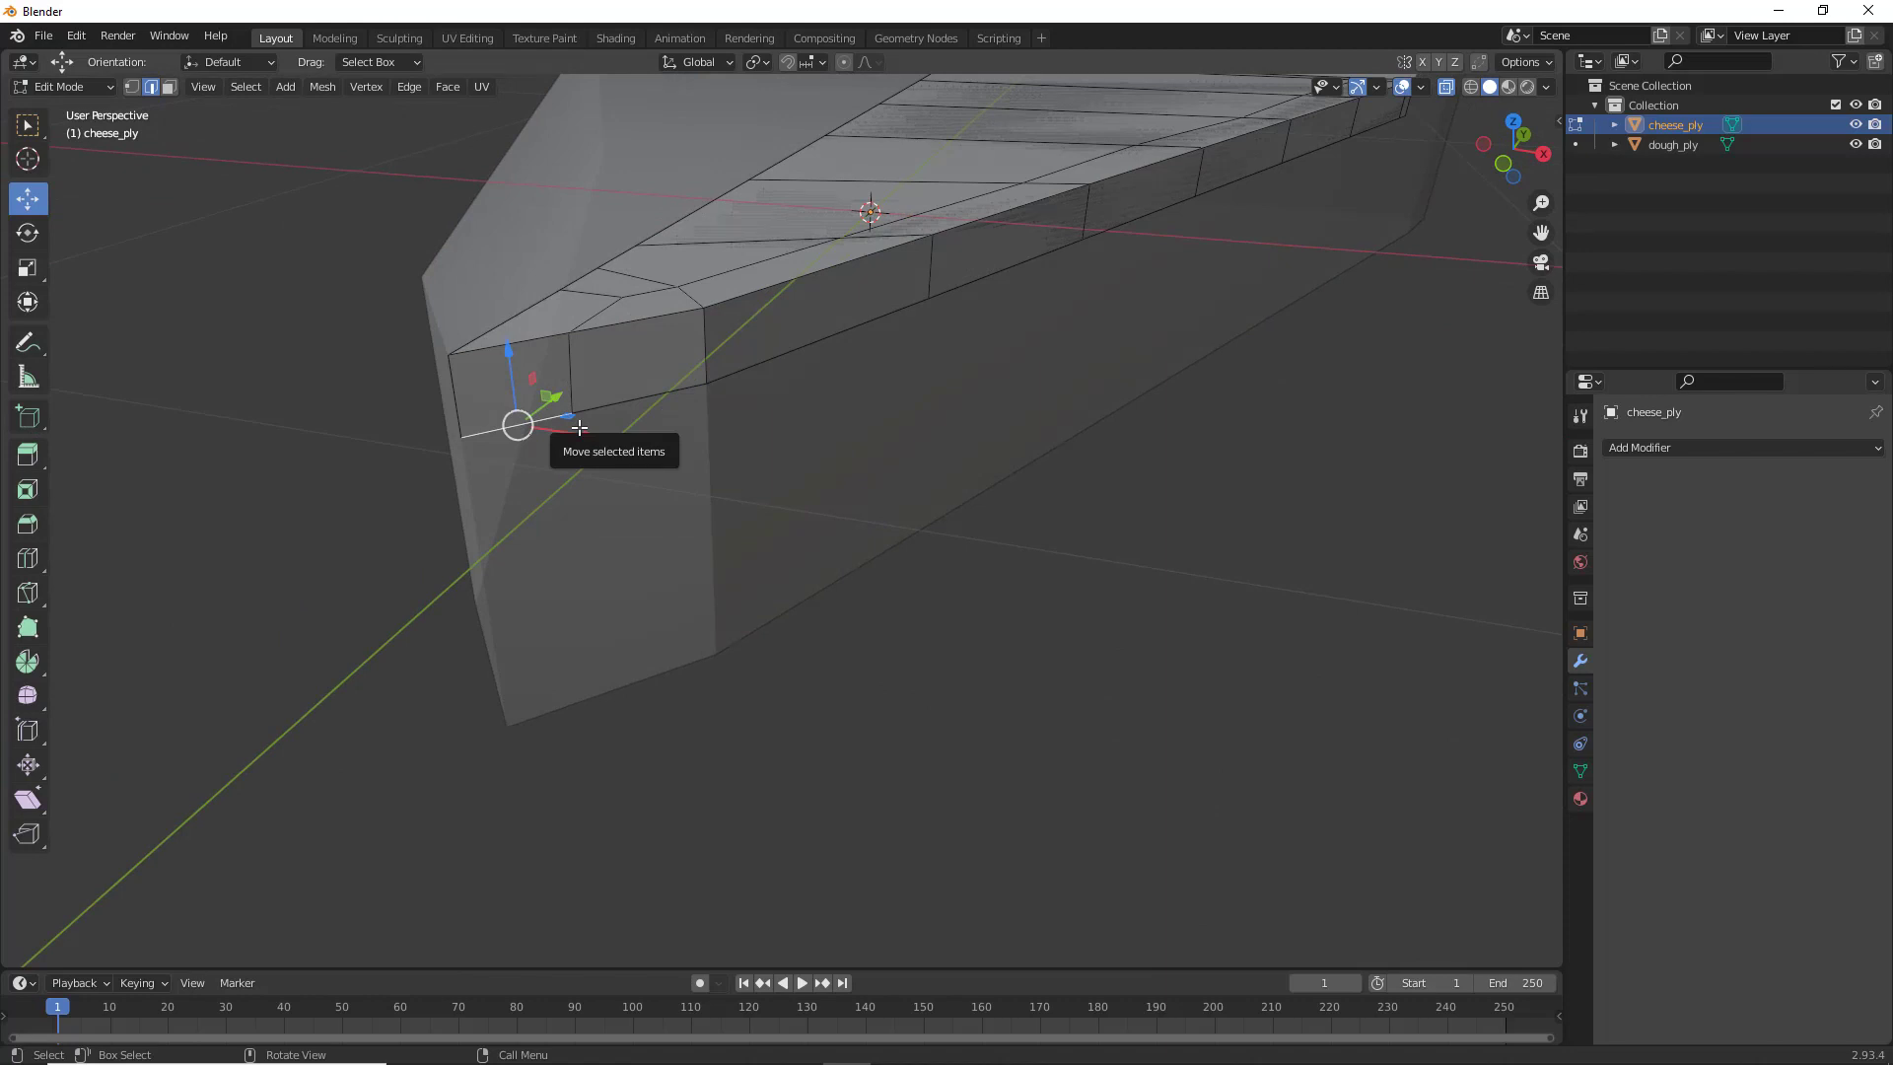
key(g)
key(z)
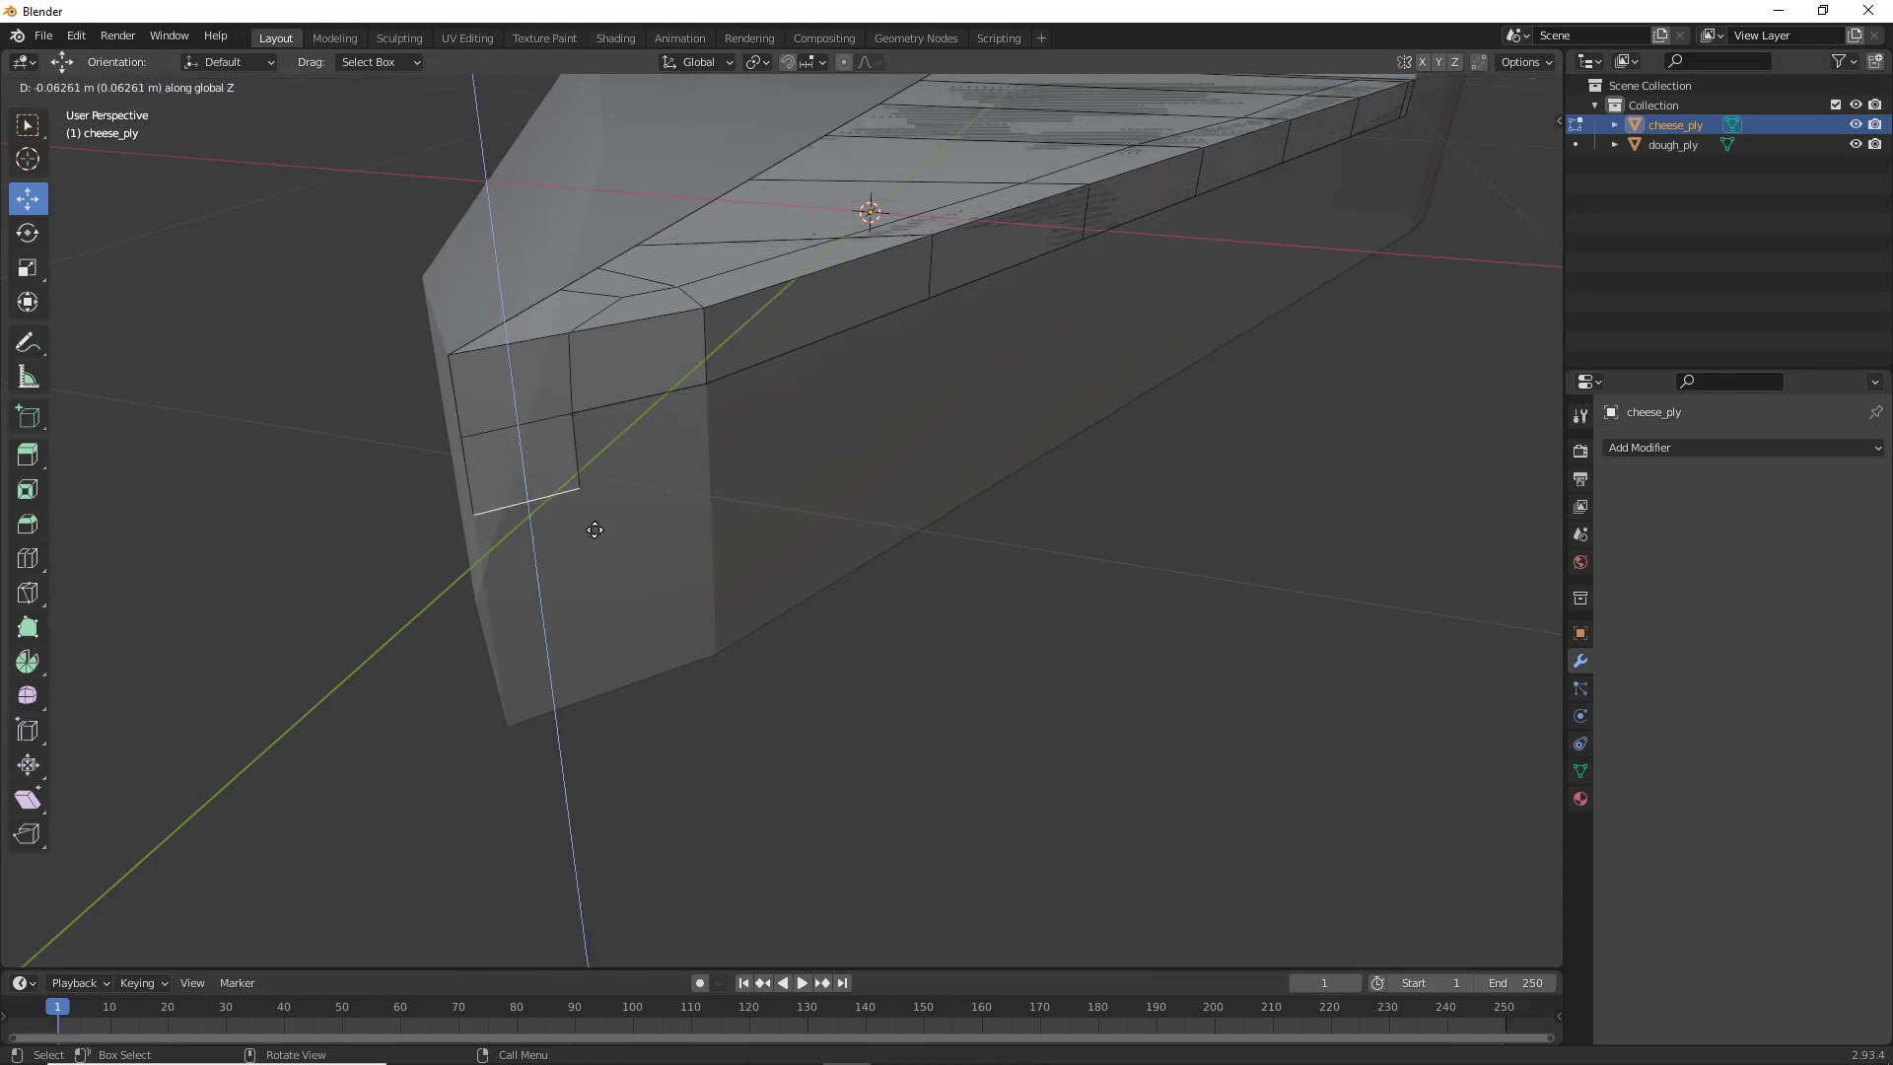
click(605, 625)
Extrude the first two lower edges of the cheese's long side together about 0.18 m straight down along Z
click(841, 335)
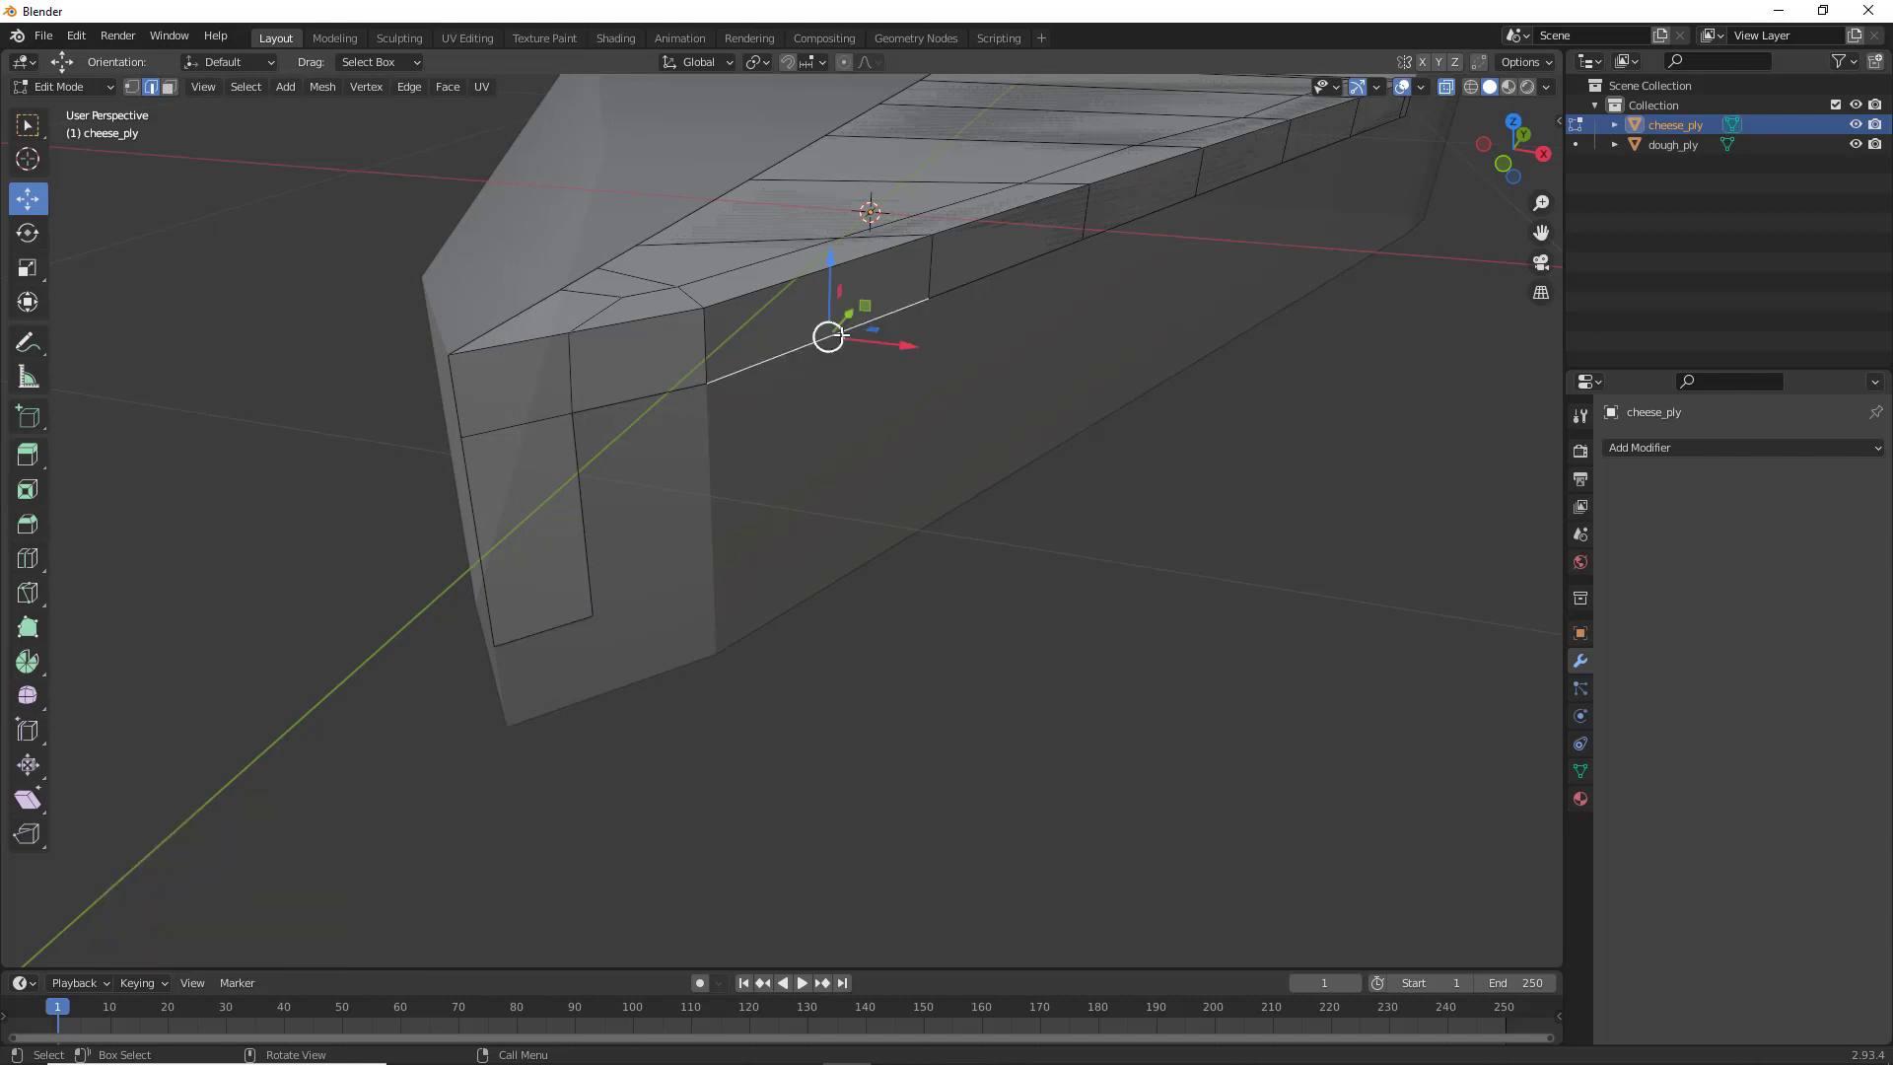
shift+click(983, 277)
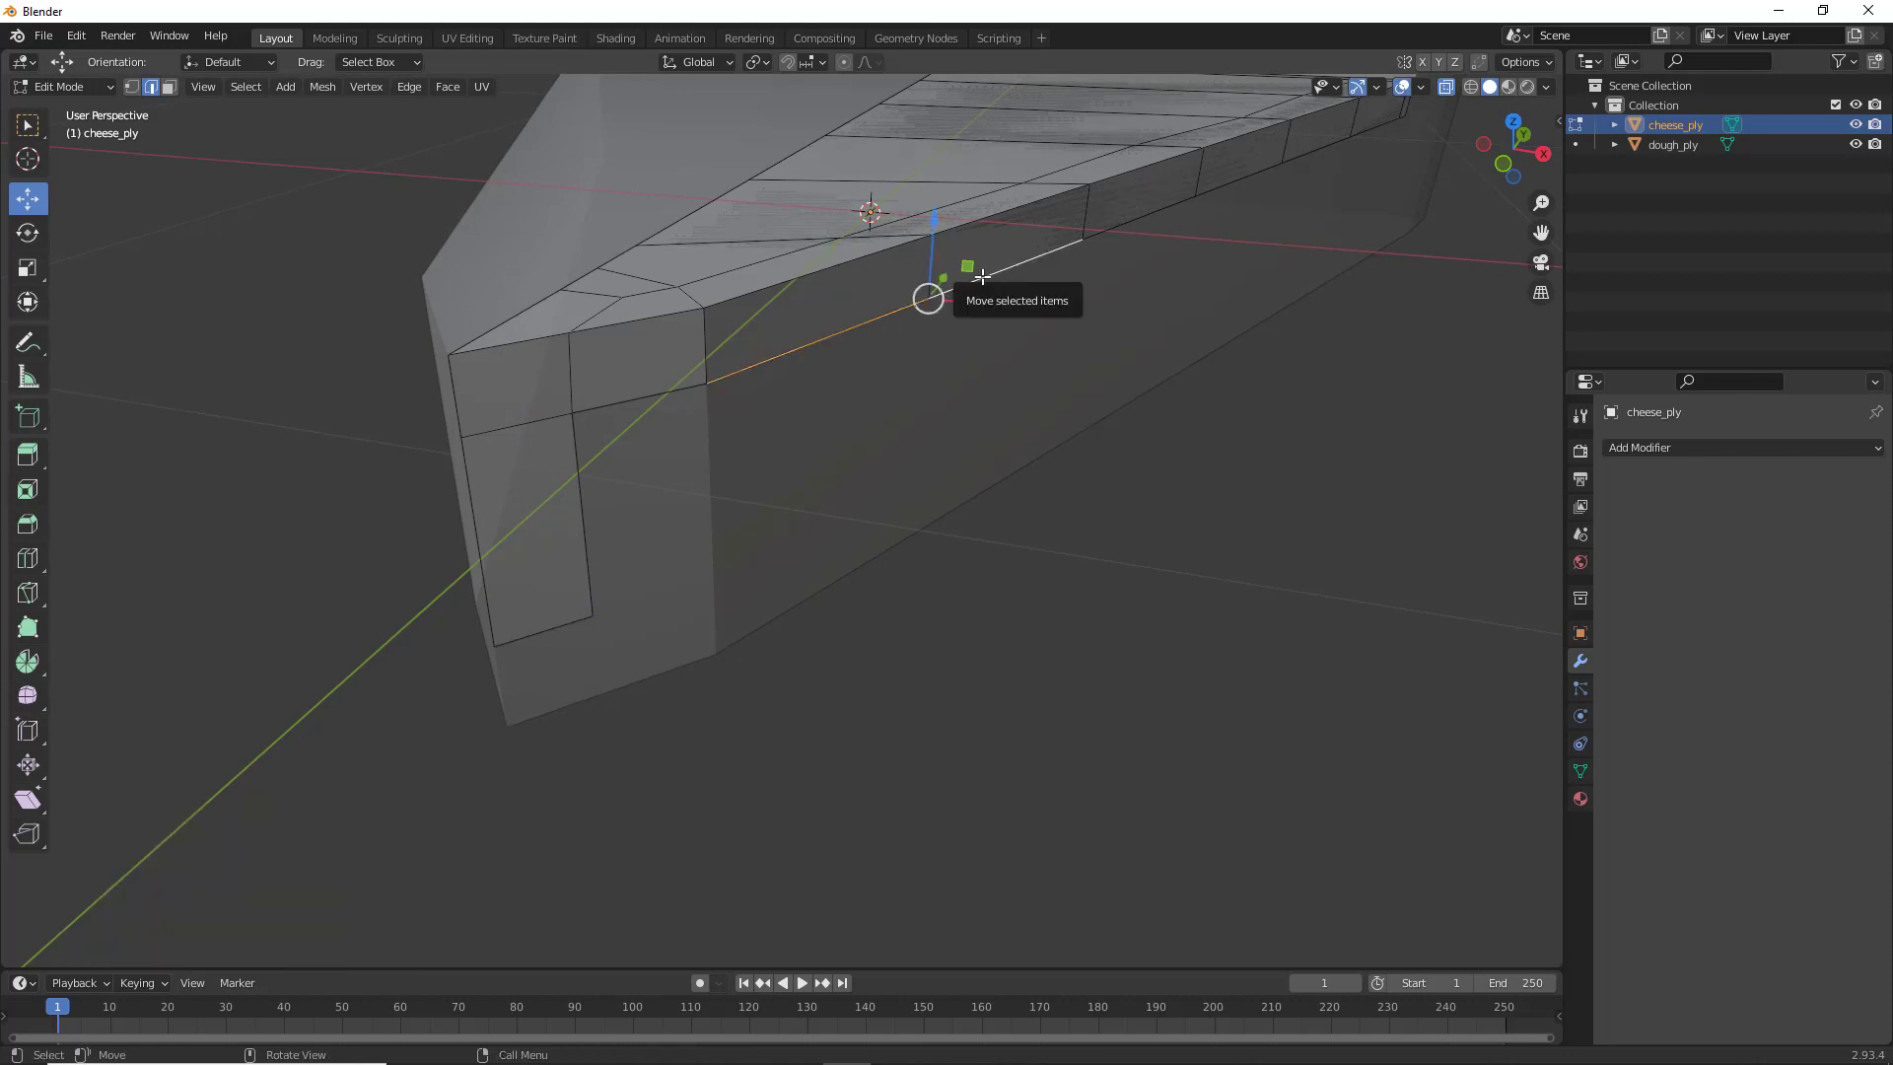
key(e)
key(z)
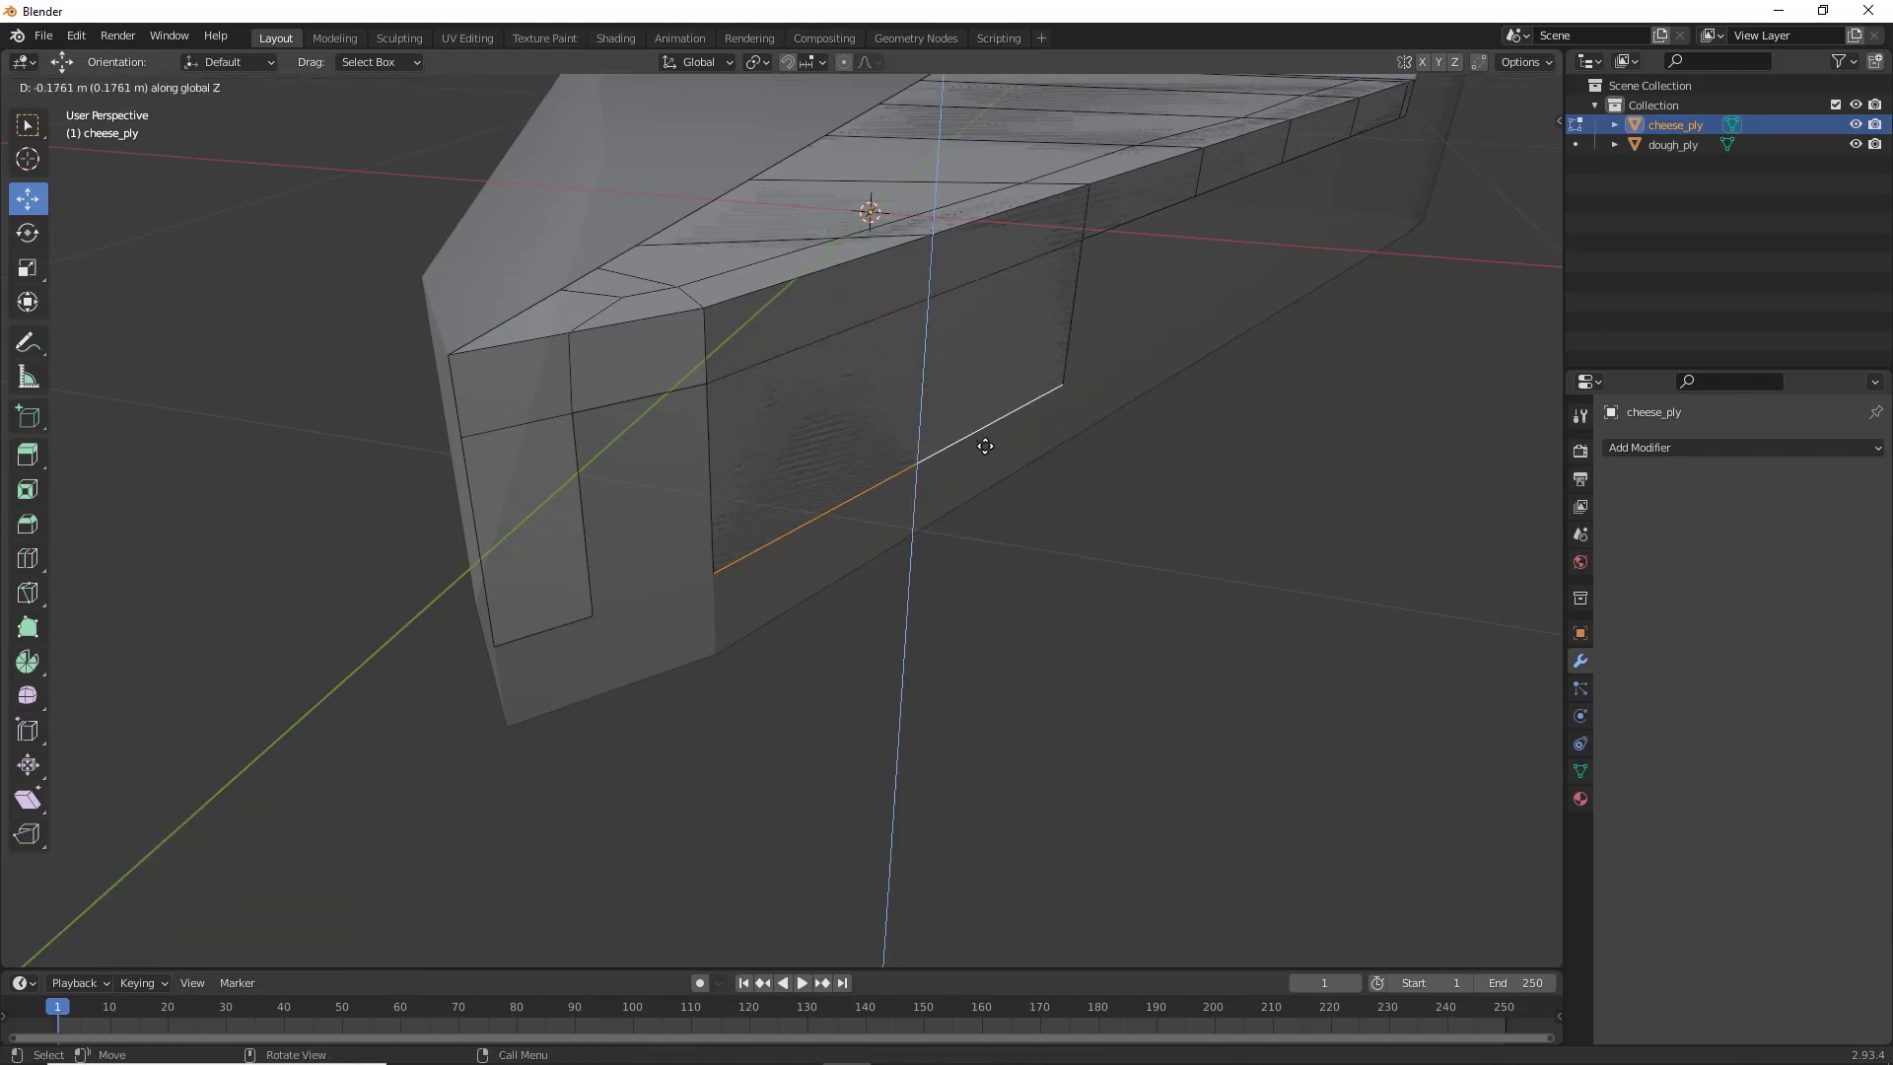
click(998, 434)
Select the cheese's lower side edge one segment beyond the extruded pair, towards the crust
middle_drag(1002, 435, 689, 457)
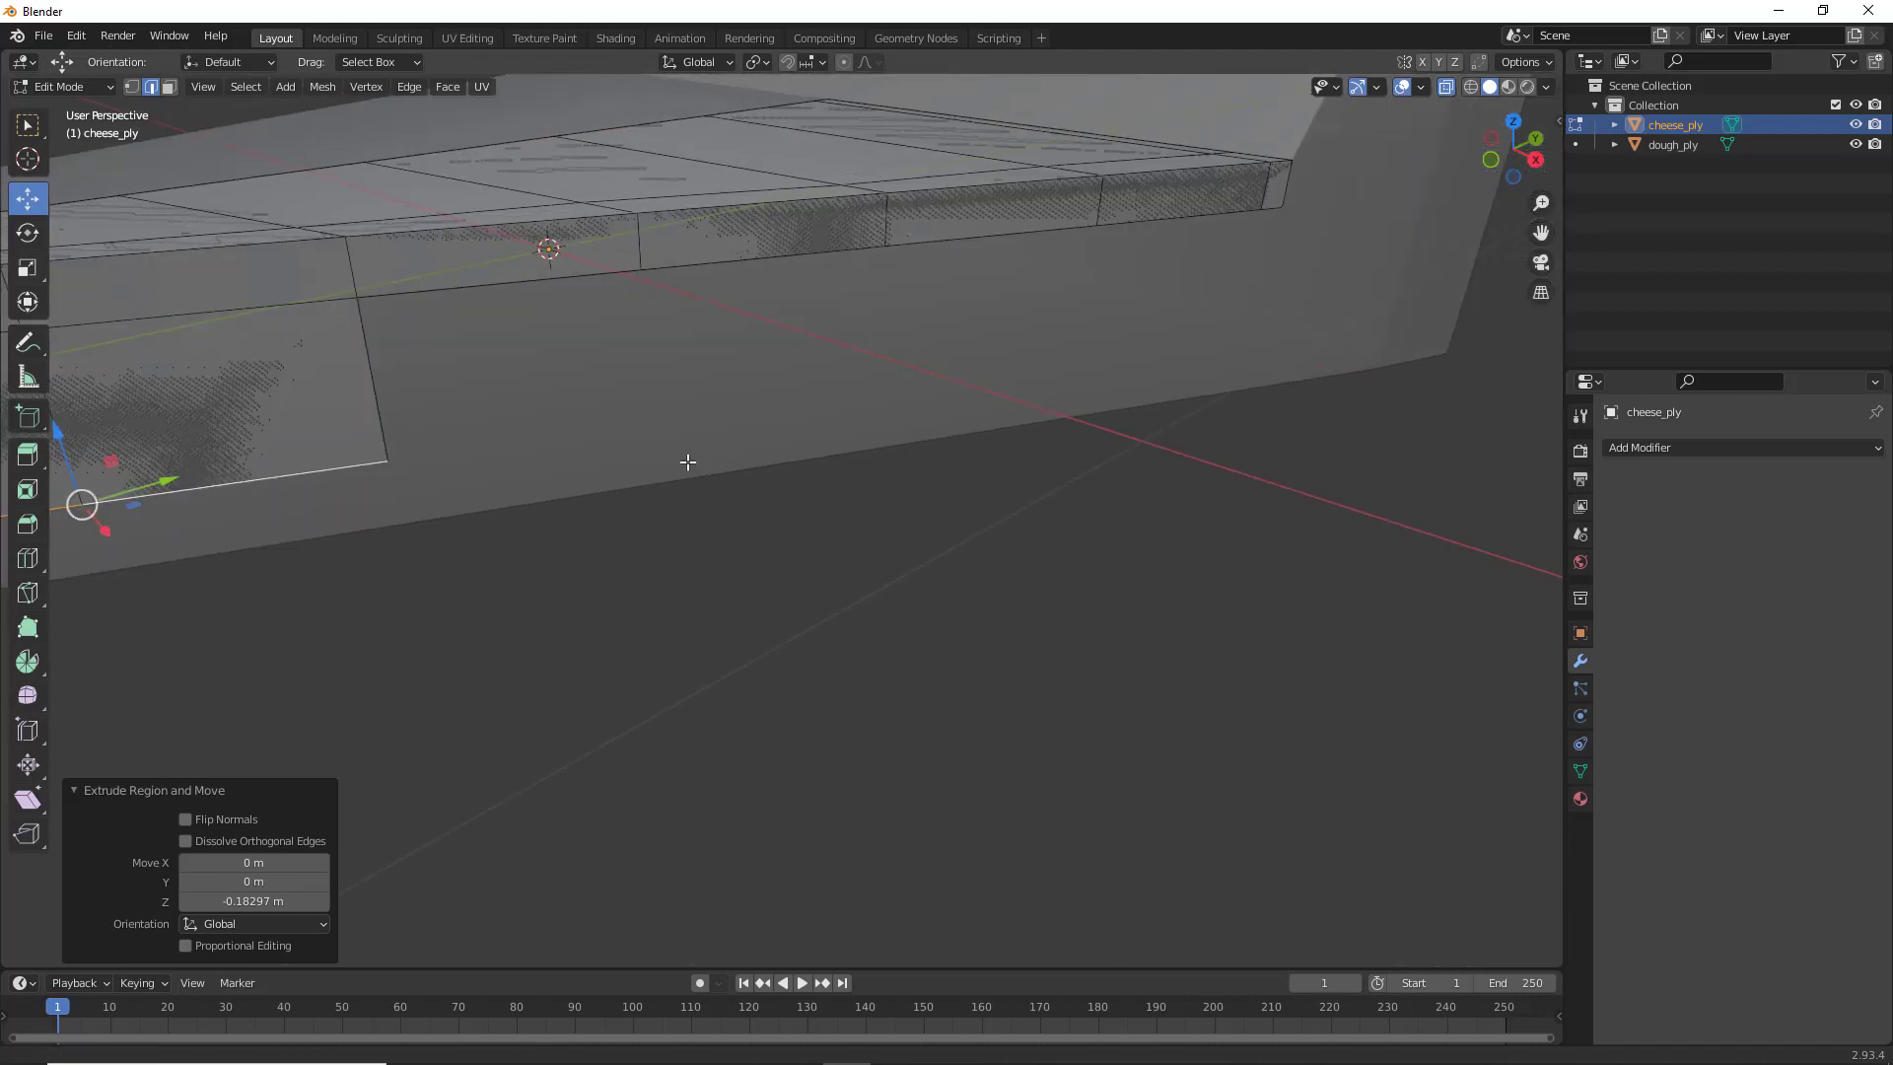
click(721, 264)
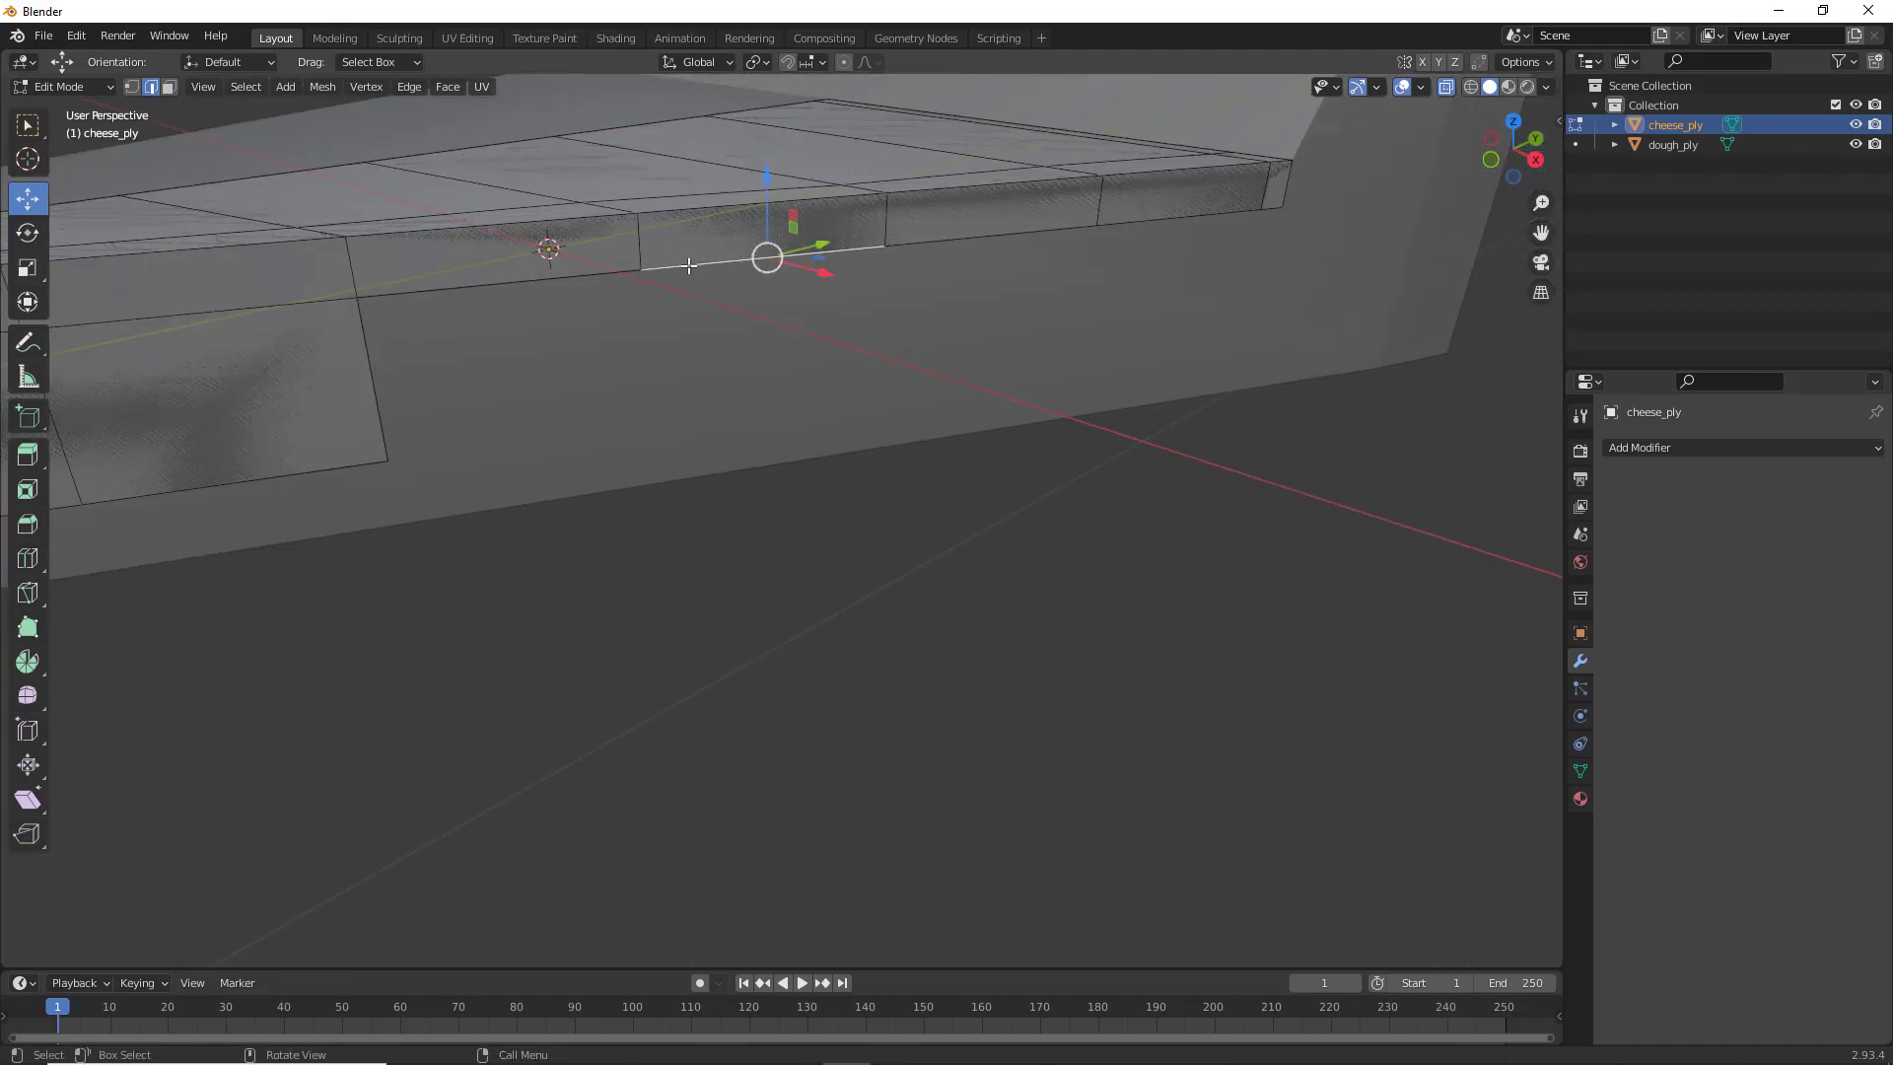
key(g)
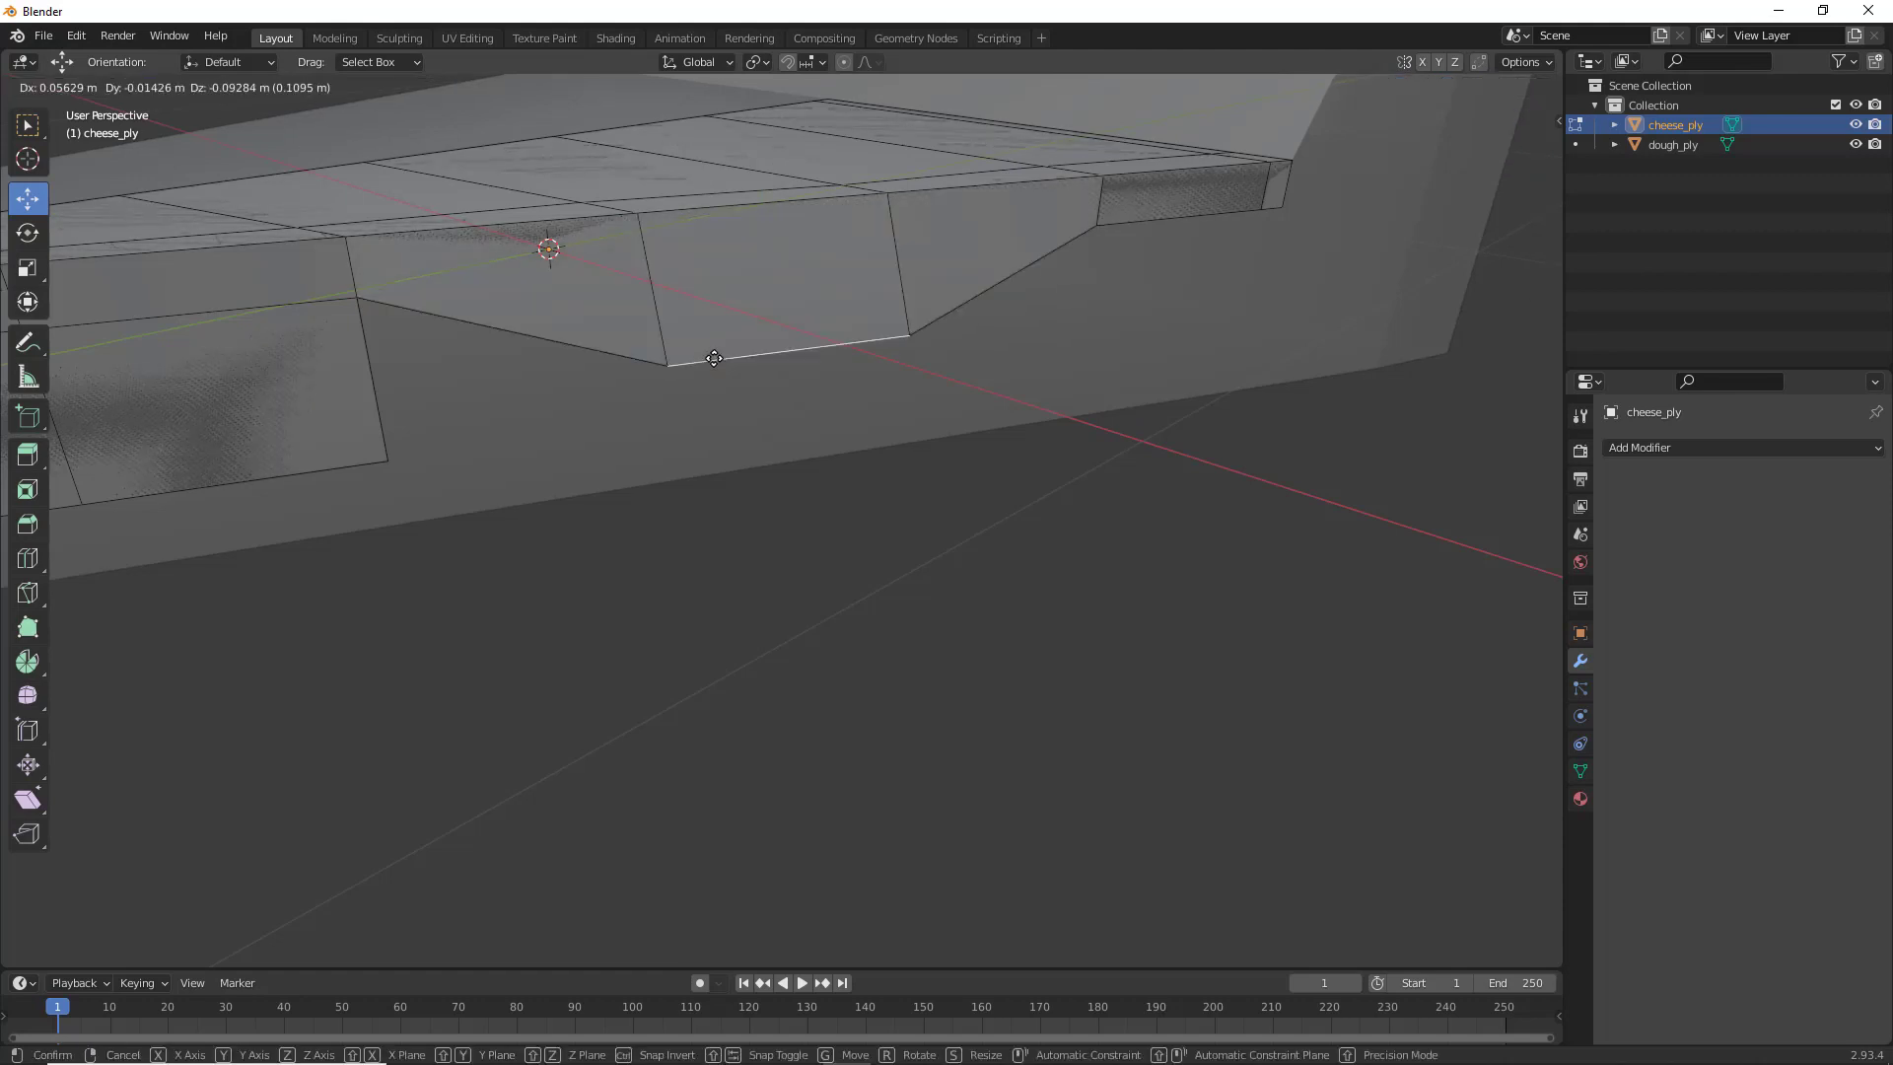
click(714, 358)
key(ctrl+z)
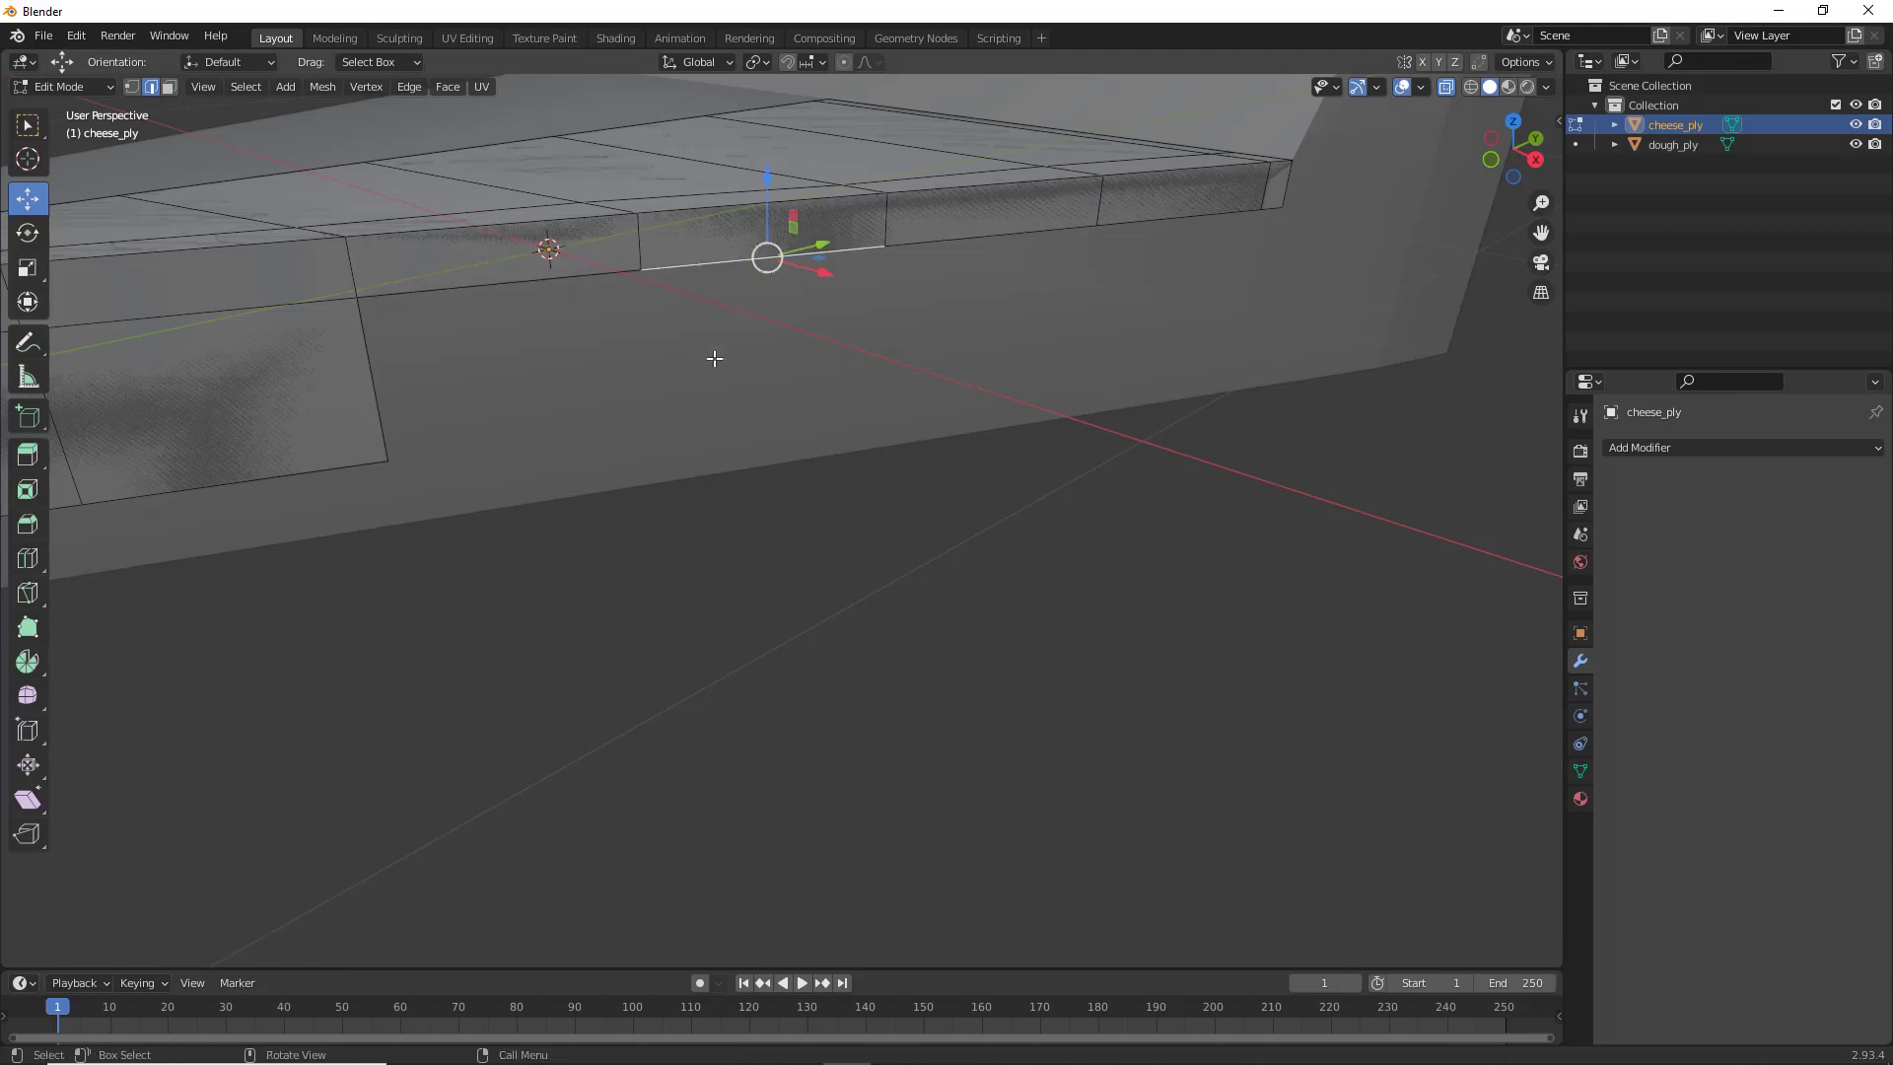
Extrude the selected edge about 0.185 m down along Z, and the two lower edges at the crust end together about 0.19 m down
key(e)
key(z)
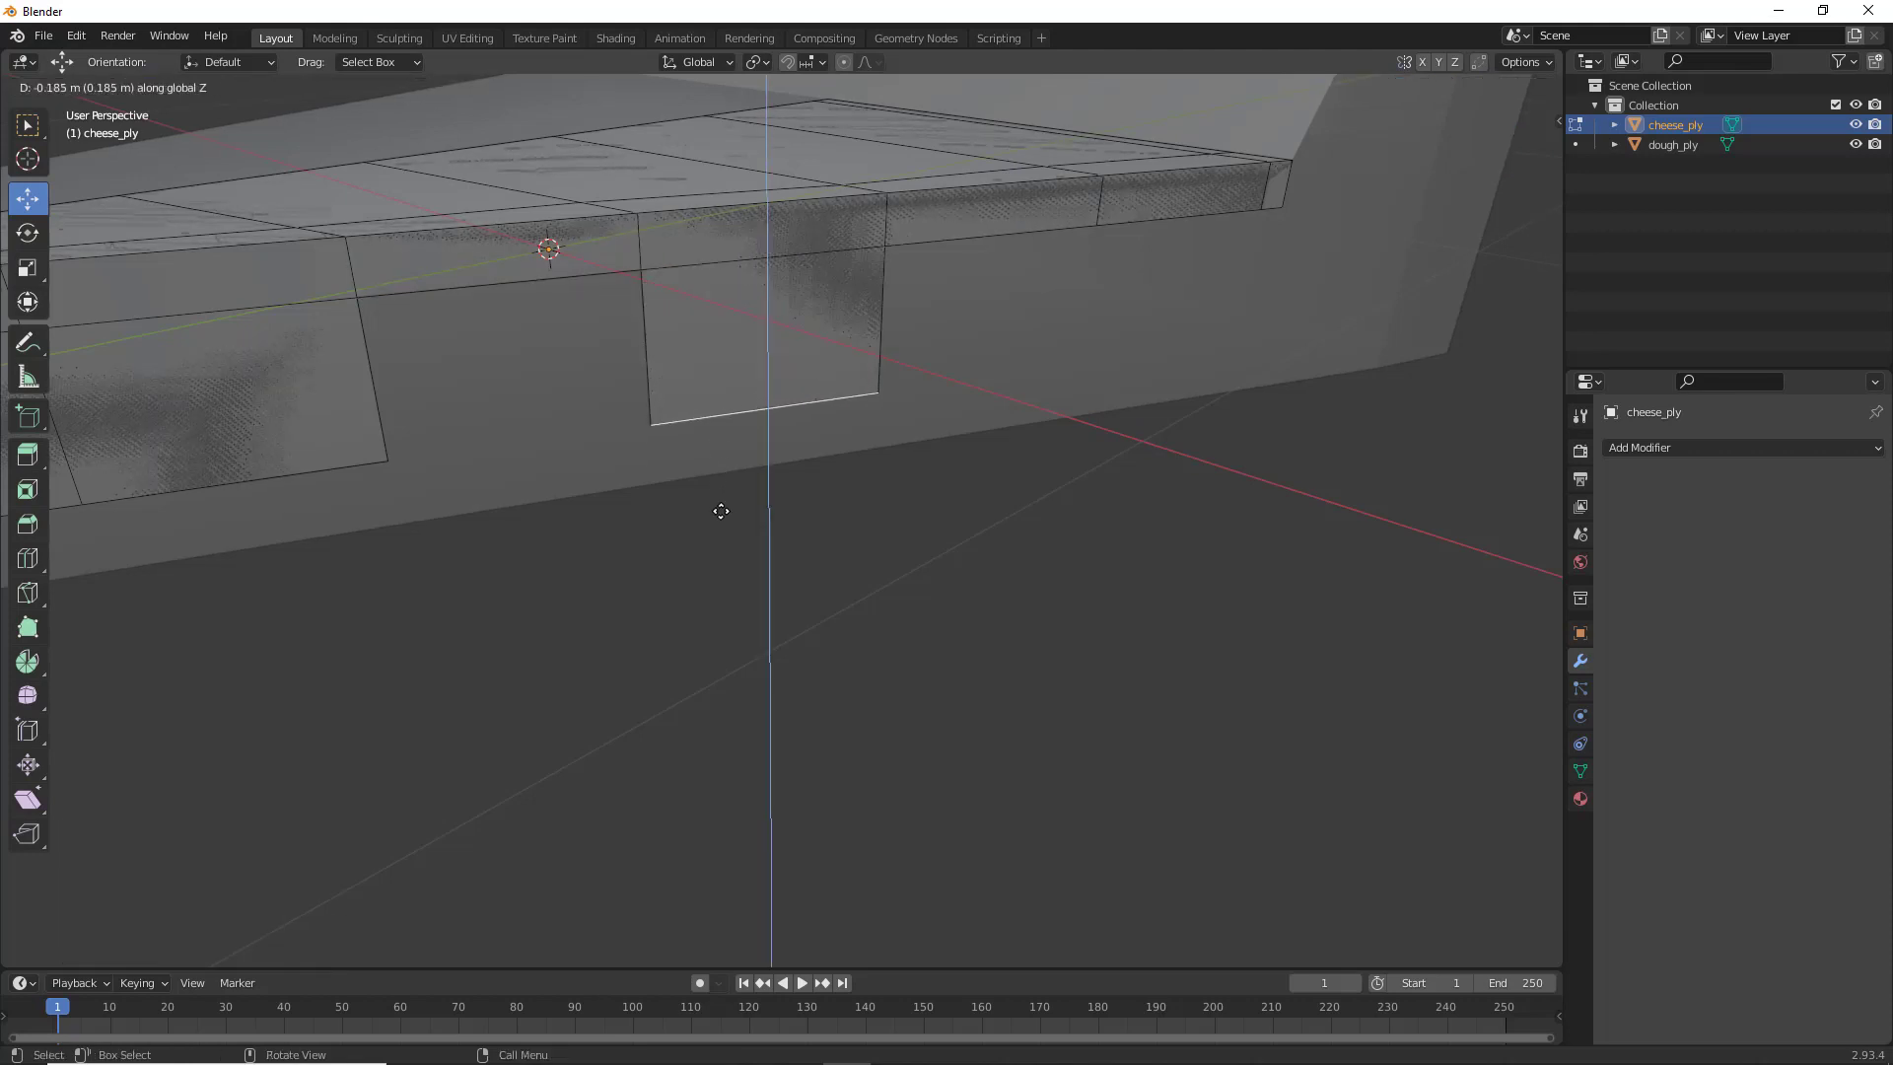
click(725, 509)
click(1174, 218)
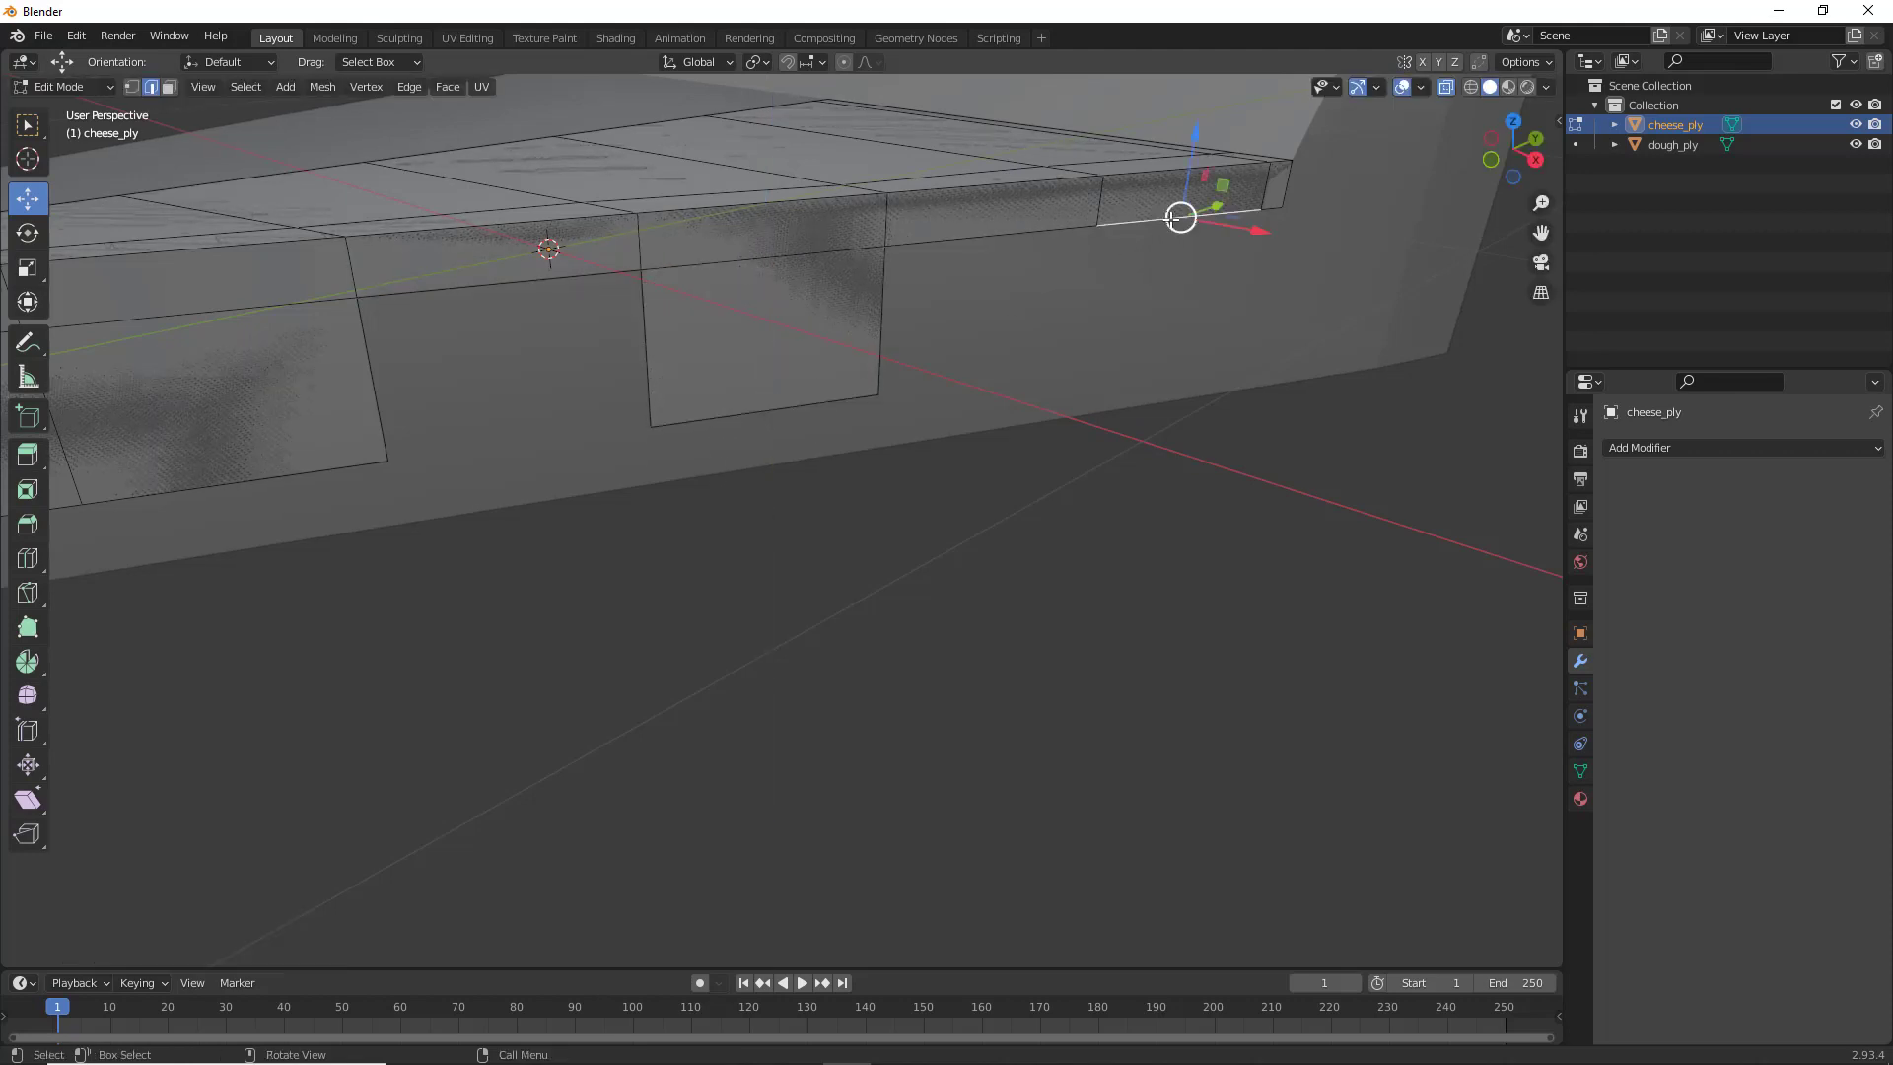
shift+click(1275, 209)
key(g)
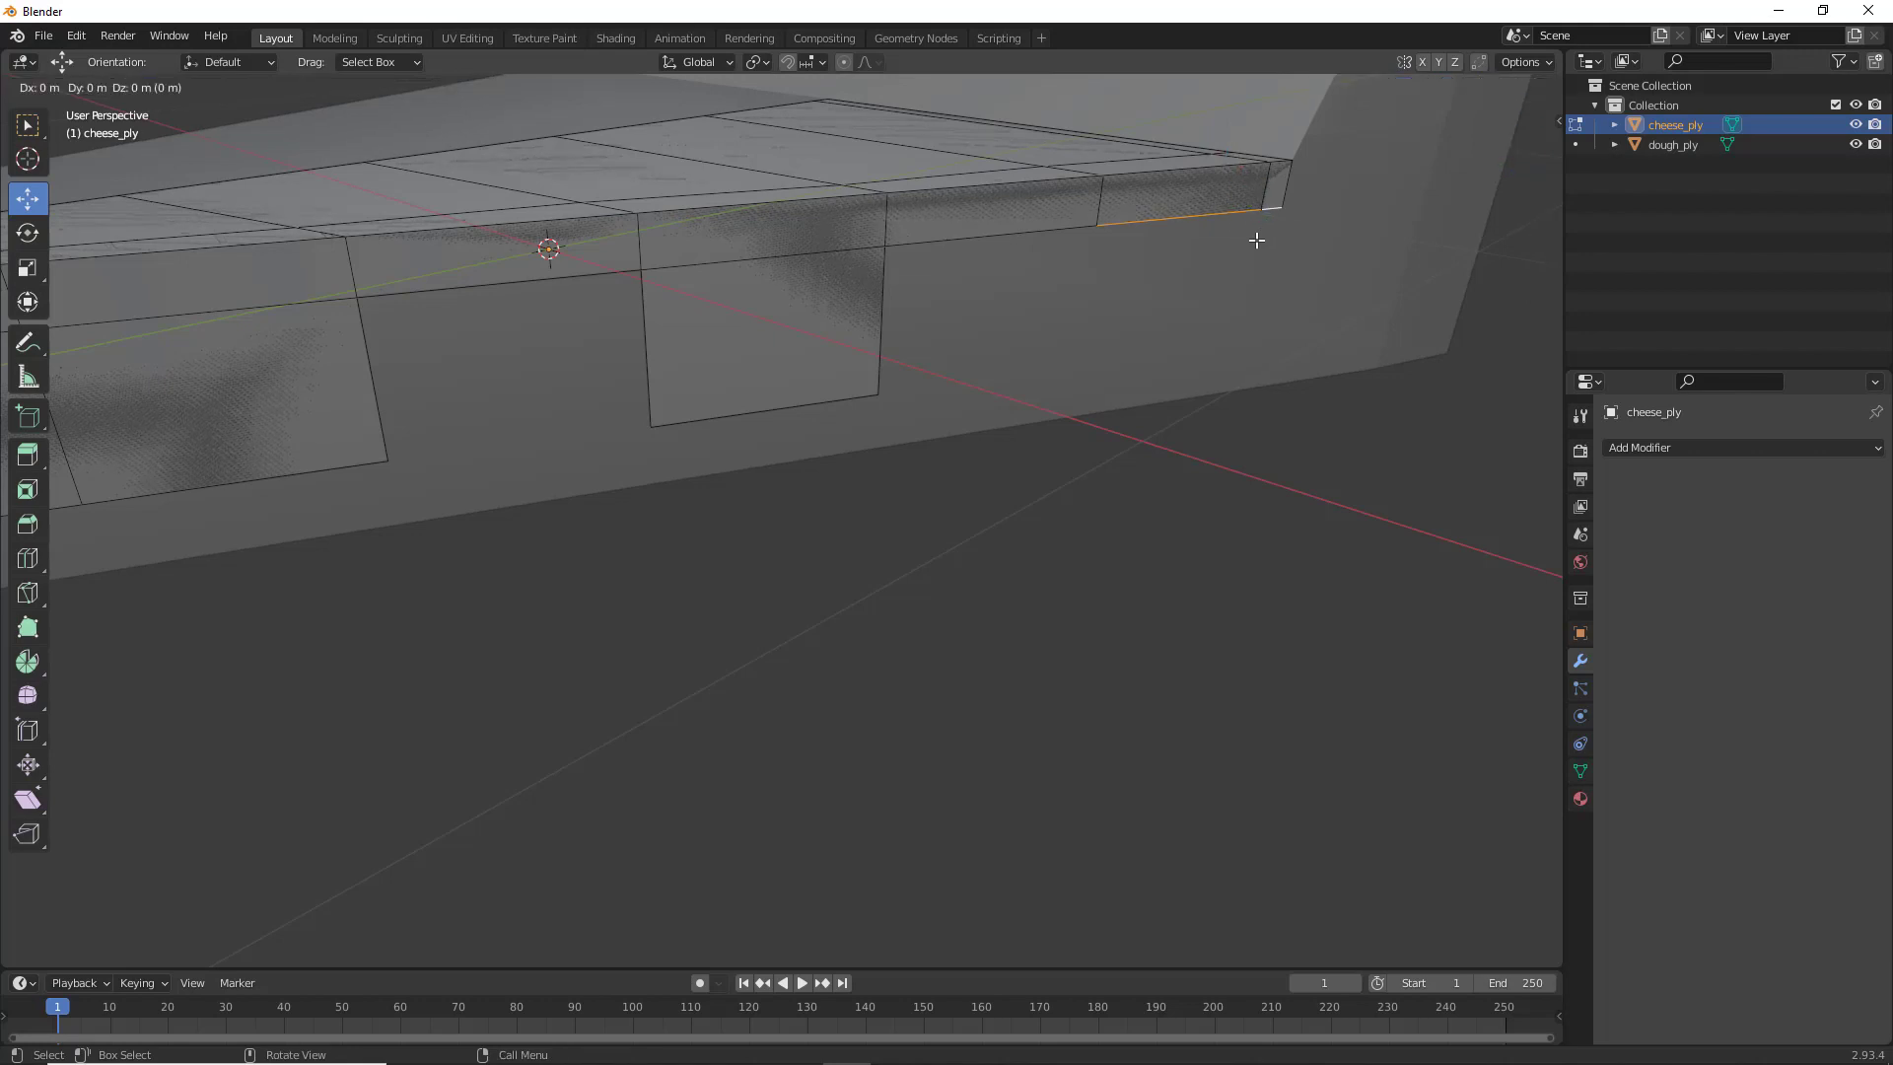
click(1249, 379)
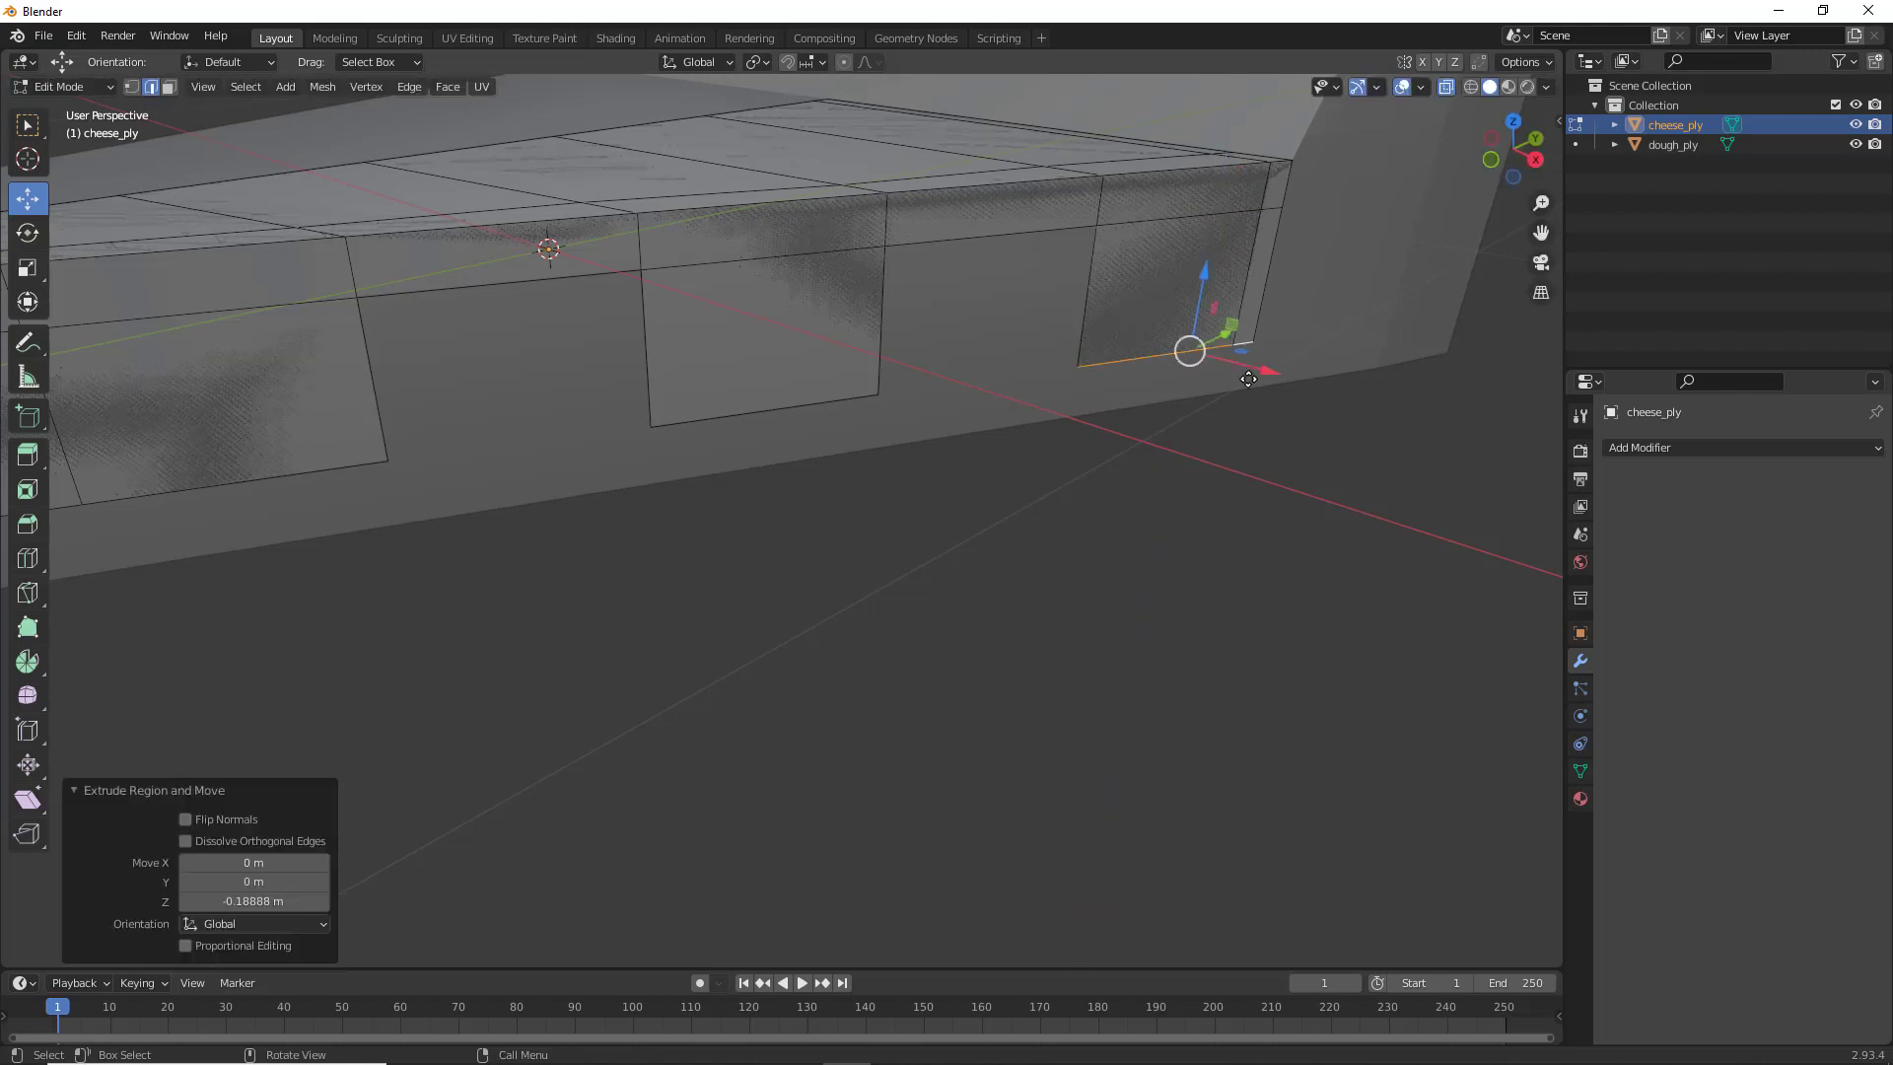
Add one roughly centred vertical loop cut through each of the two panels of the wide cheese drip near the tip
middle_drag(543, 501, 506, 394)
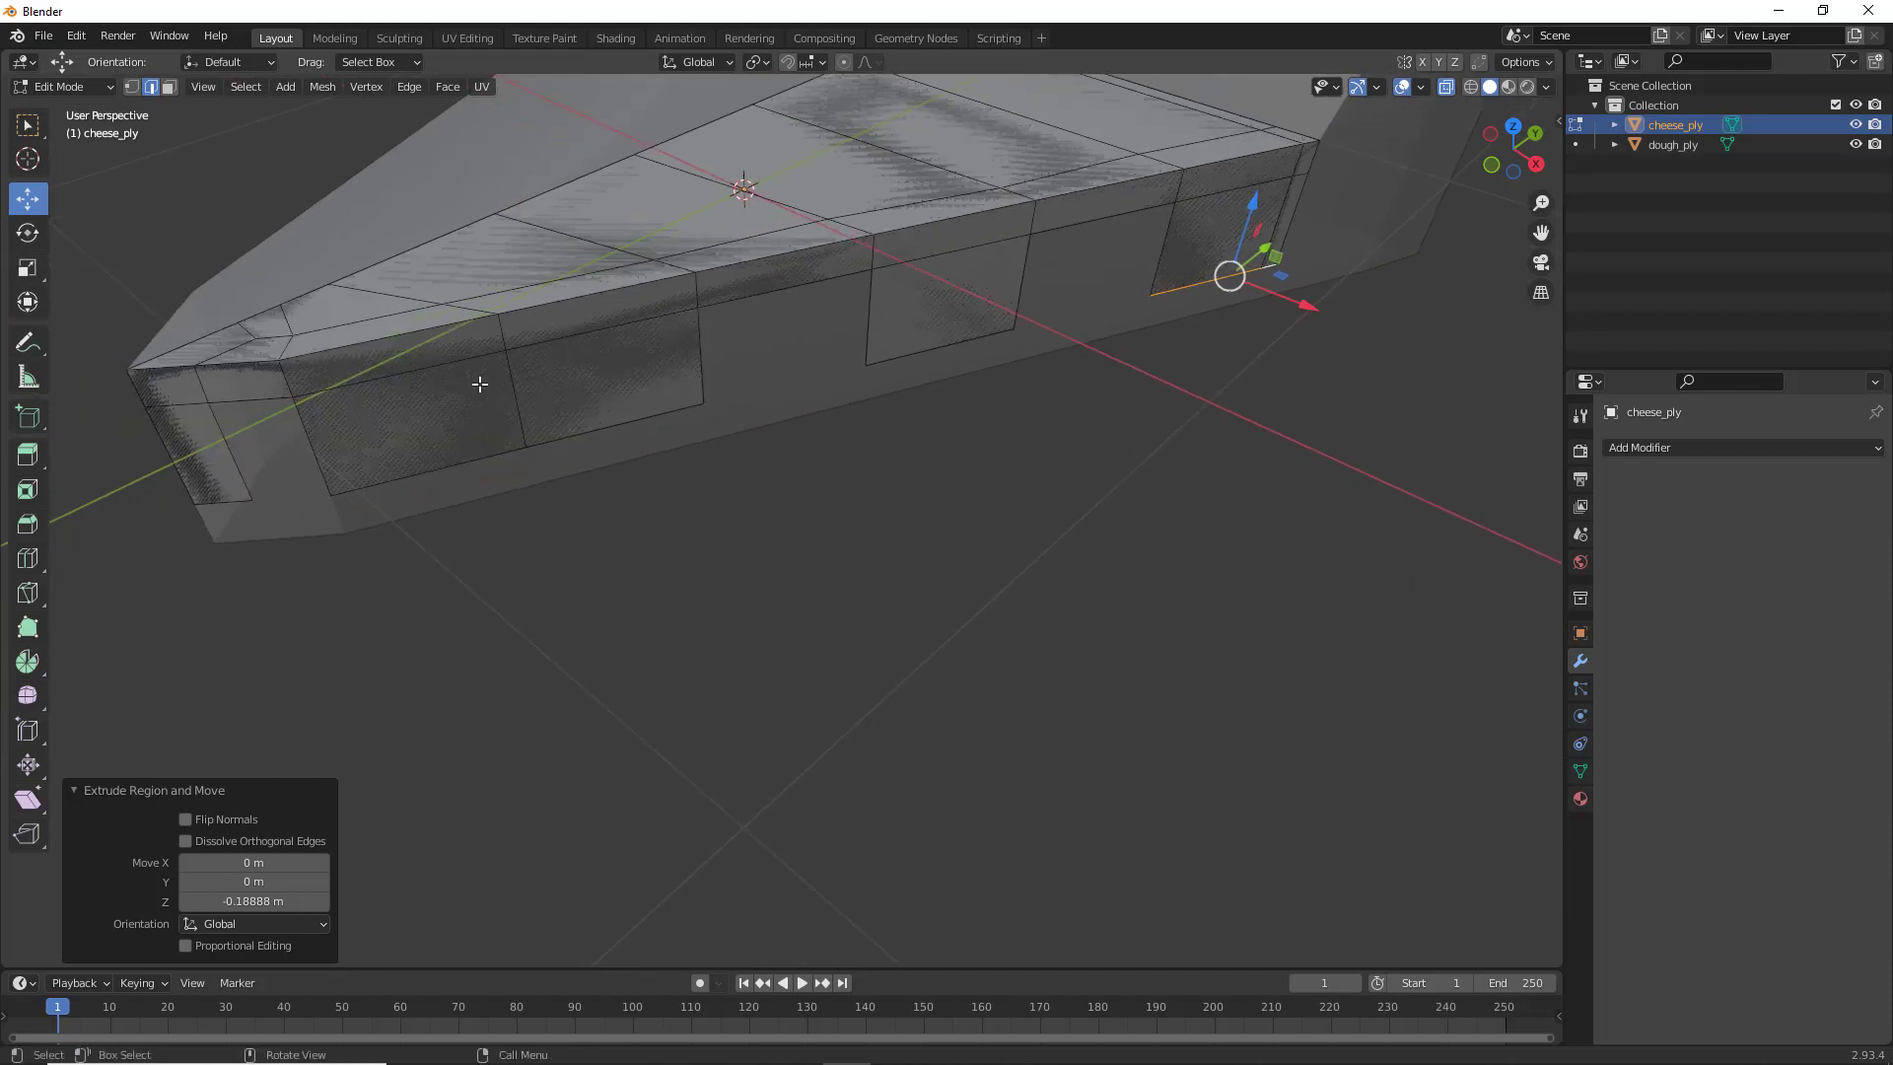
key(ctrl+r)
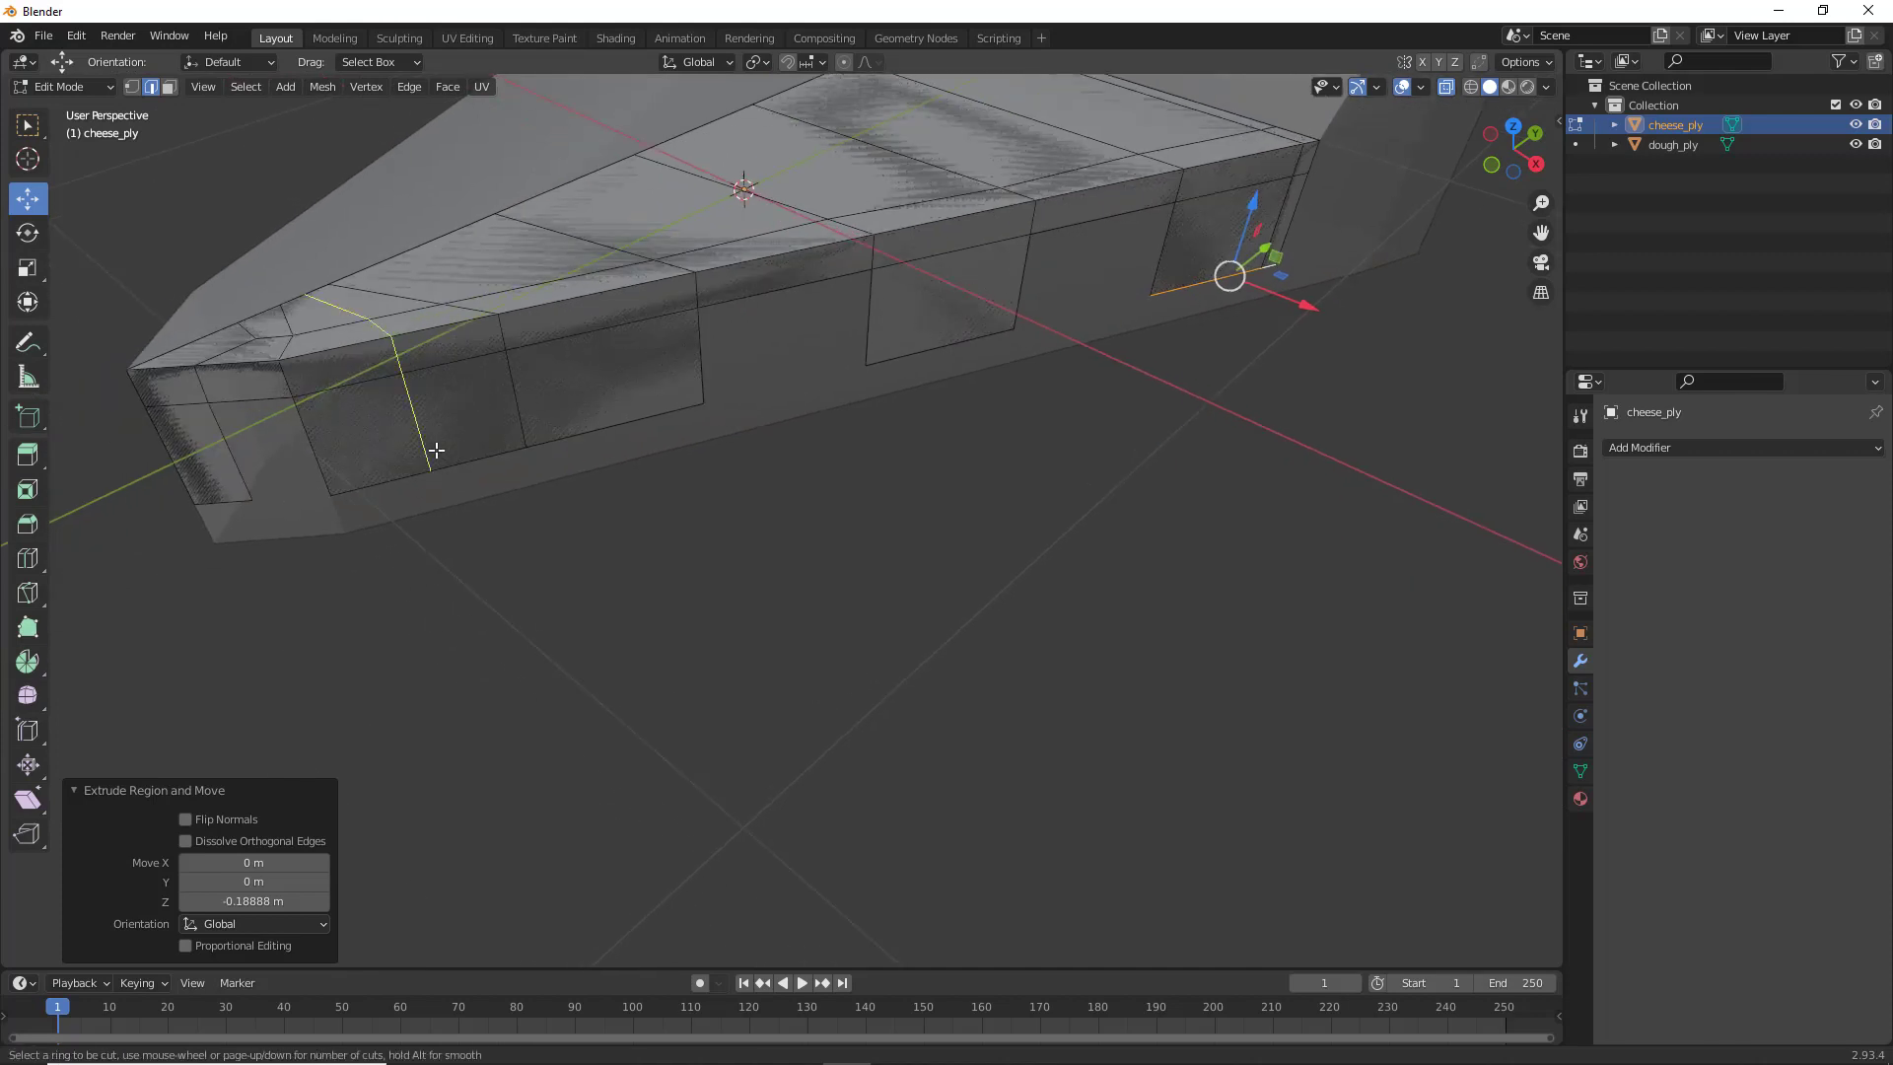
click(437, 451)
click(440, 445)
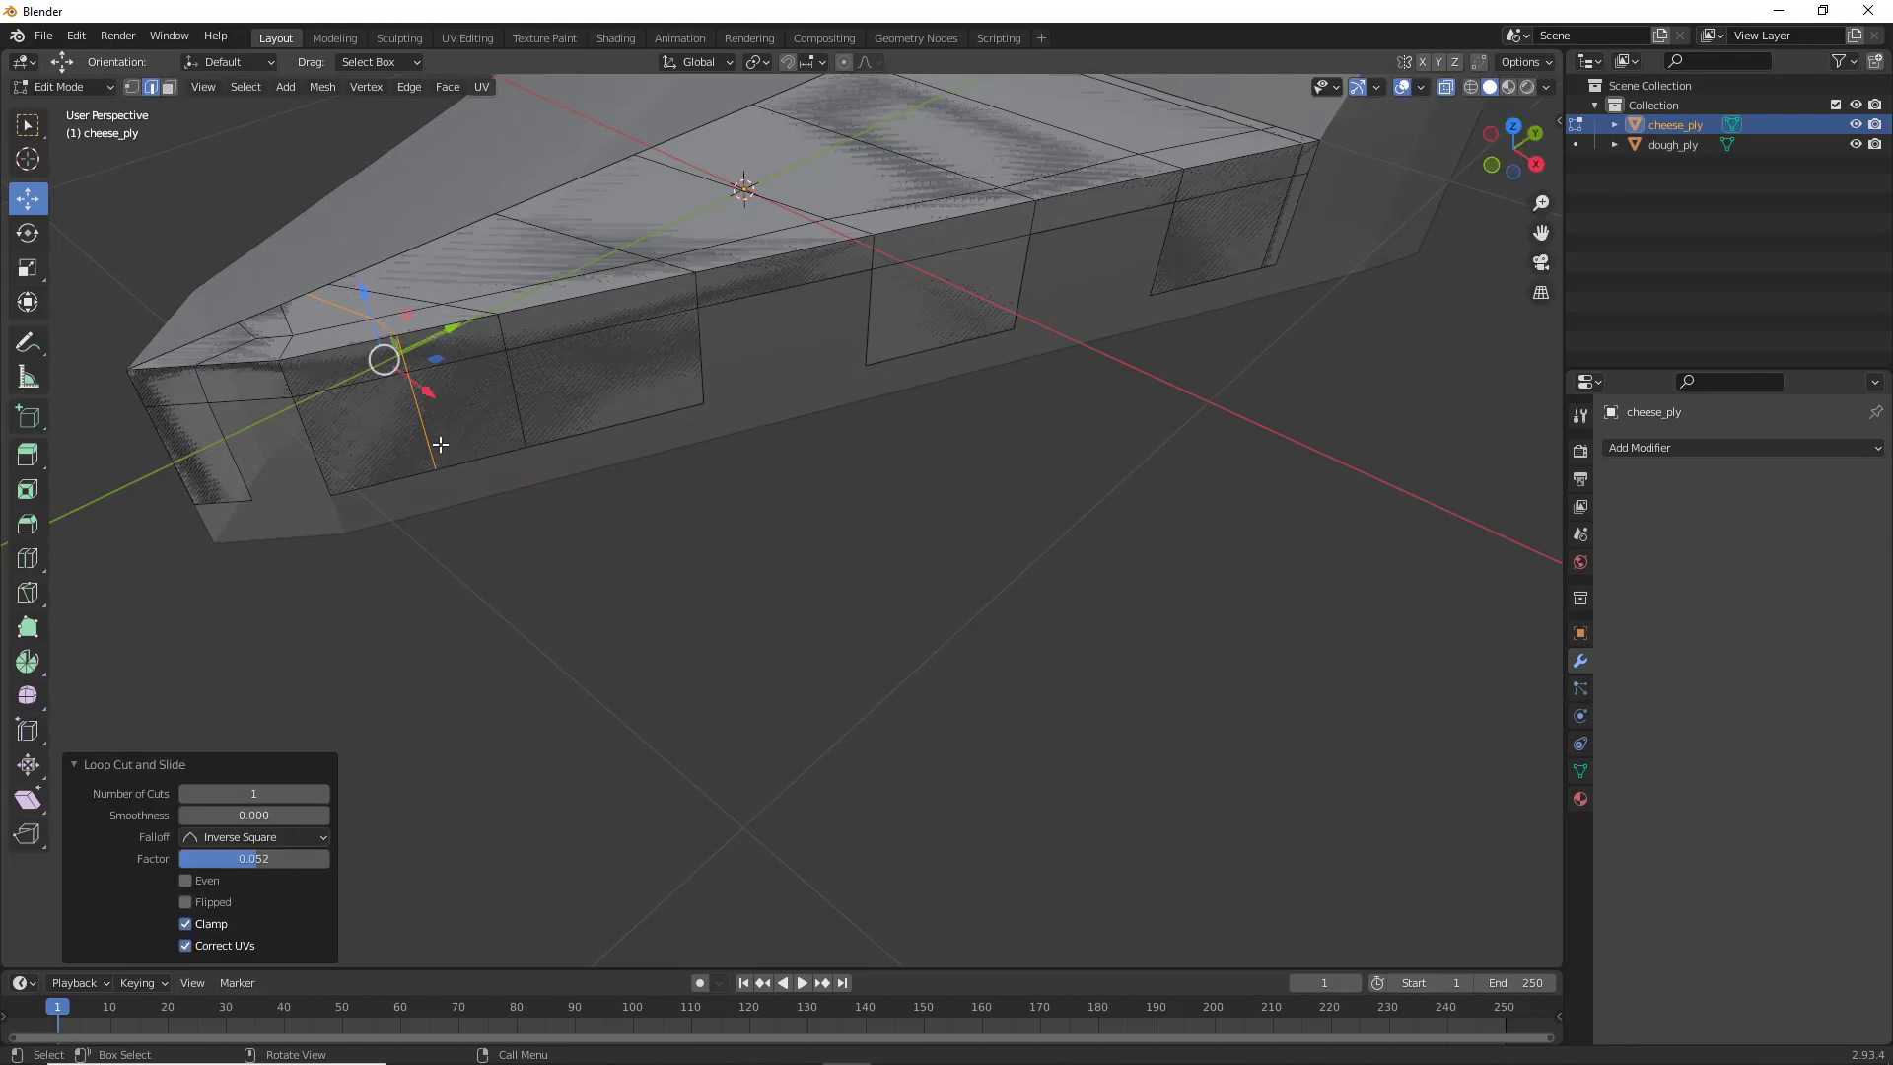
click(590, 333)
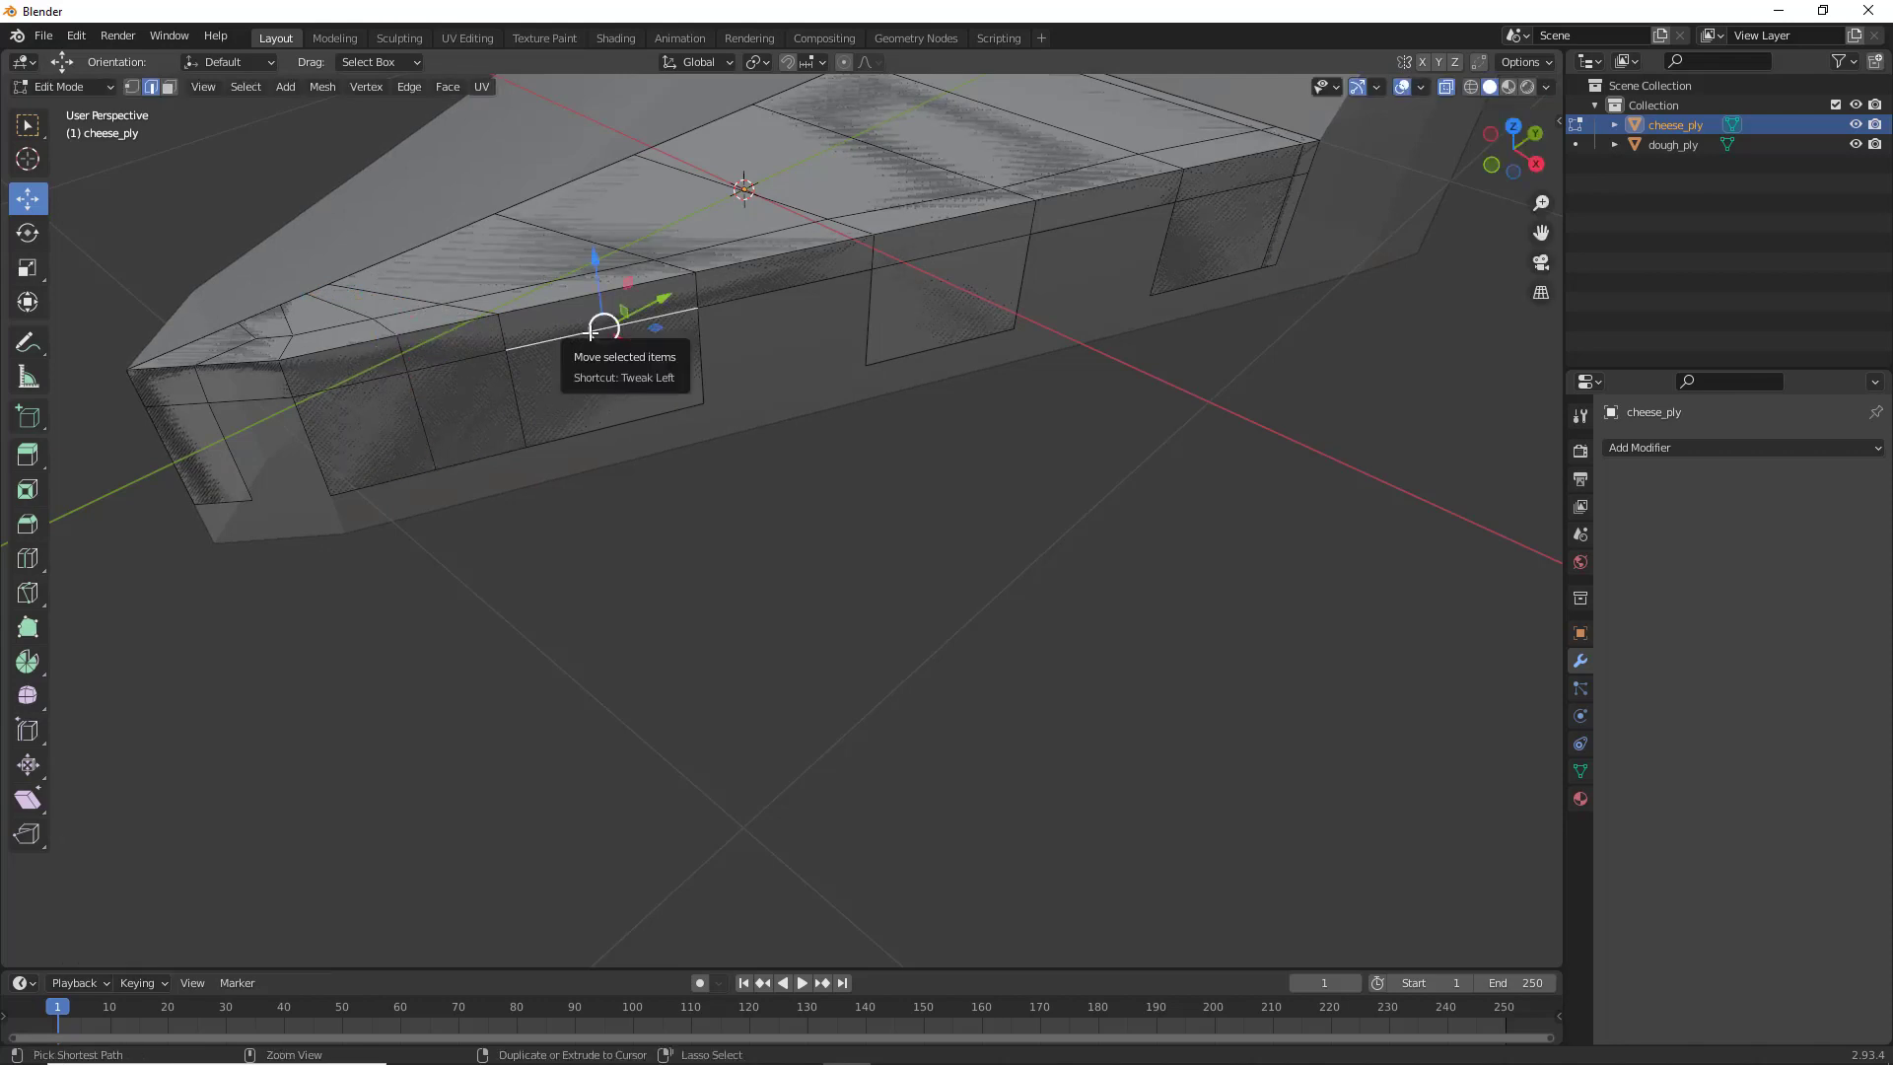
key(ctrl+r)
click(590, 333)
right_click(590, 333)
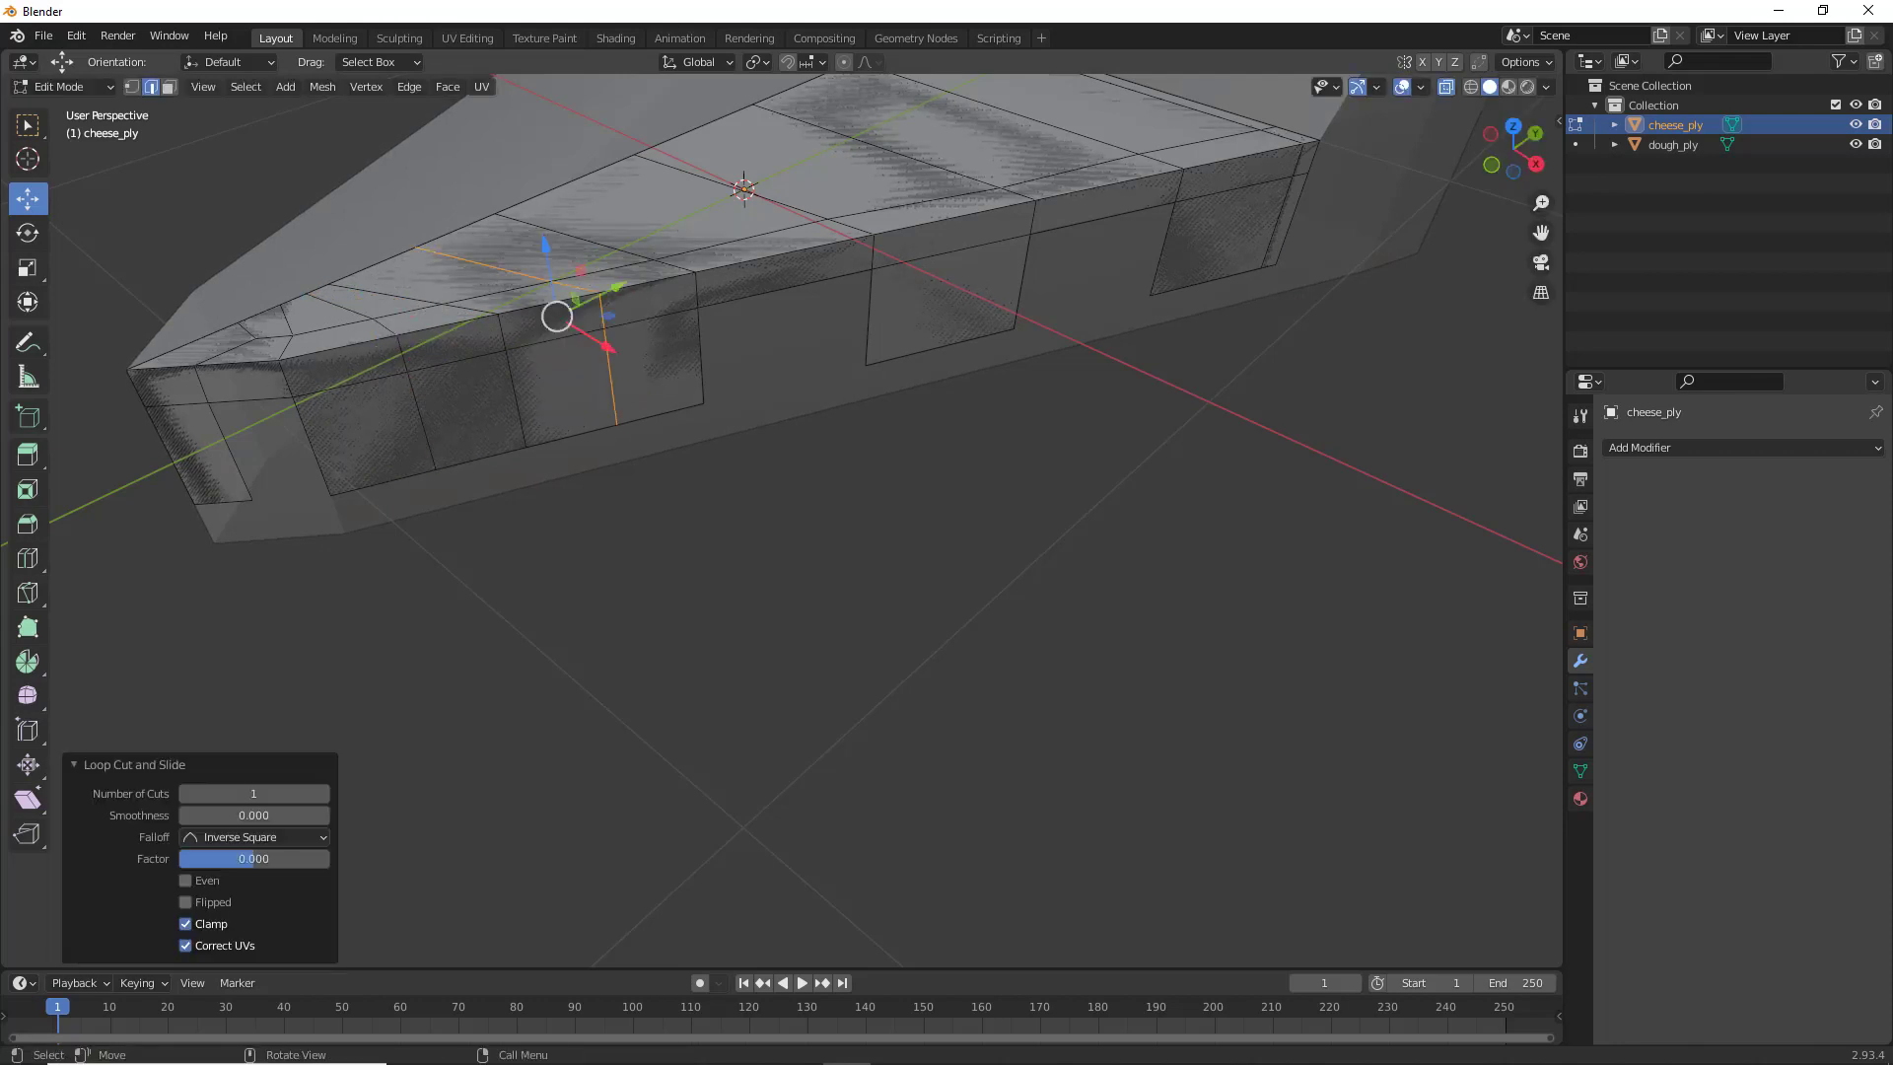
Add a vertical loop cut through the middle drip with slide factor about 0.15 and a centred one through the crust-end drip
click(922, 264)
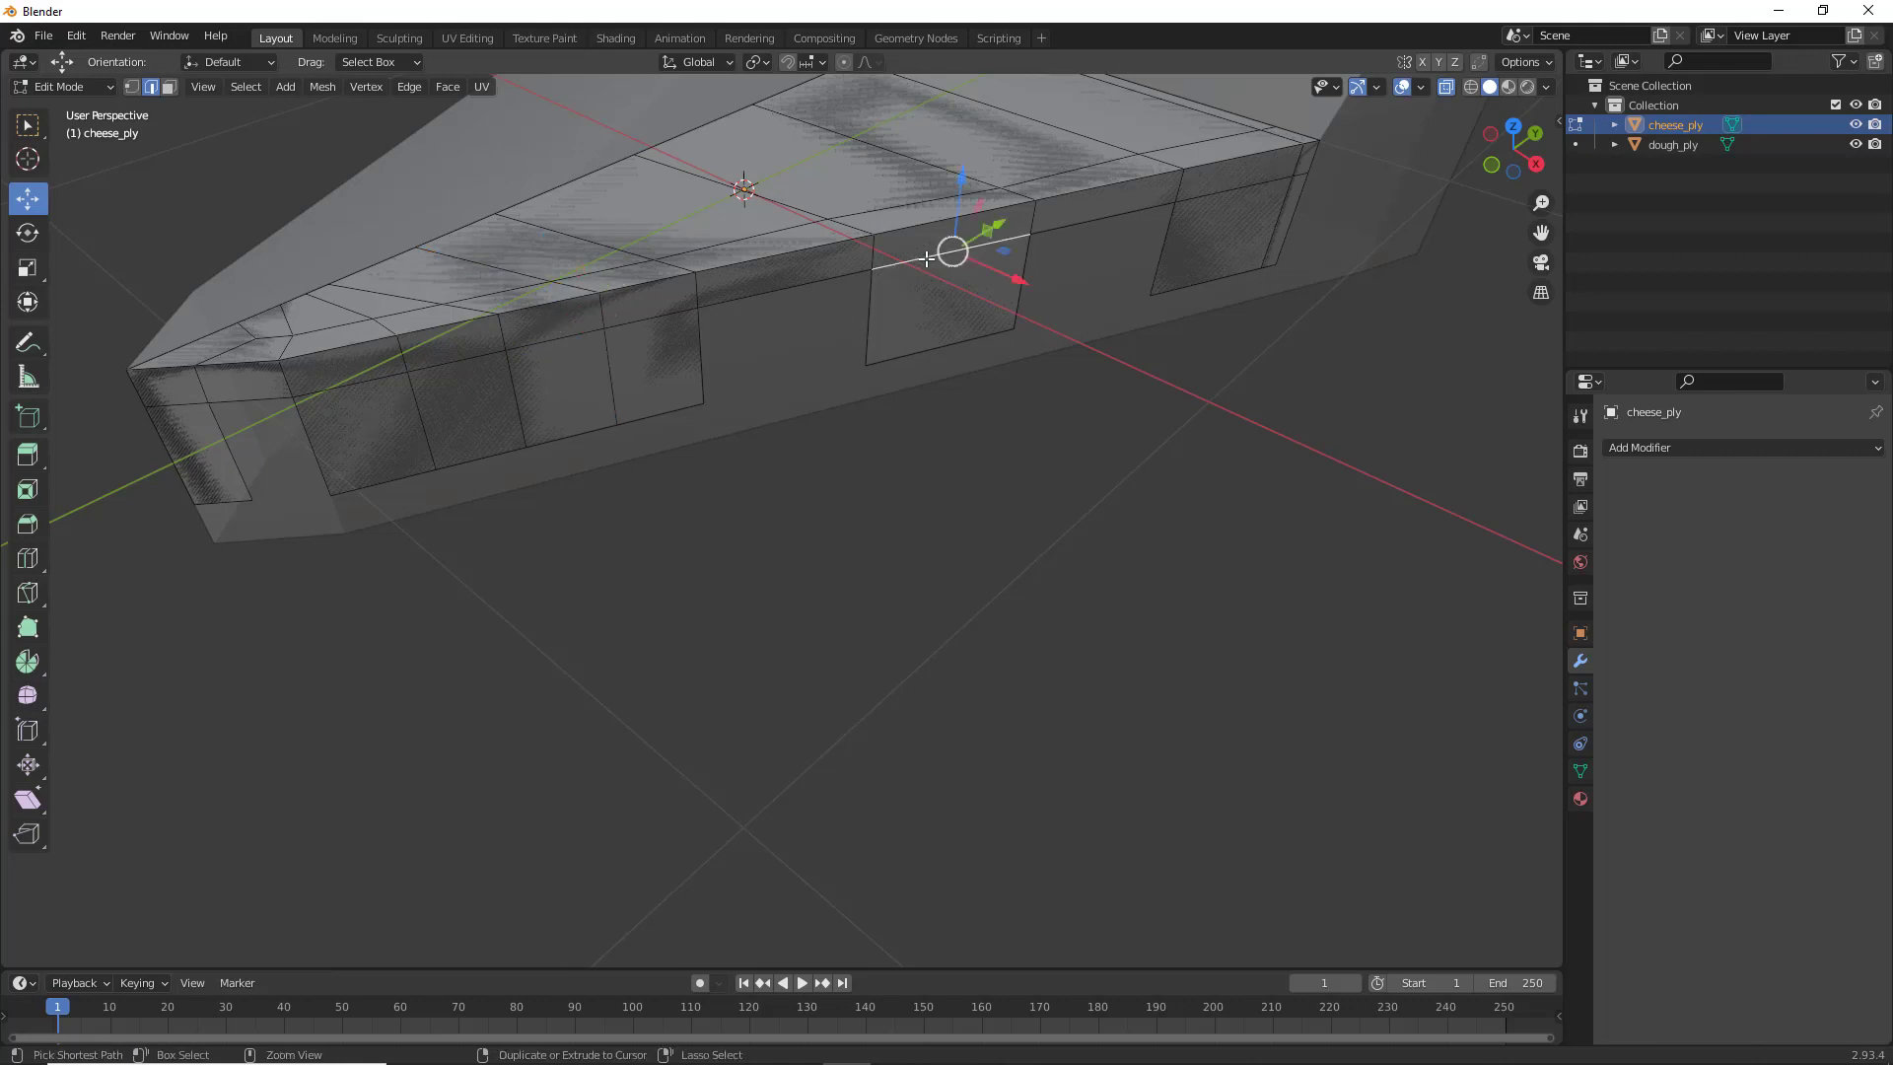
key(ctrl+r)
click(947, 258)
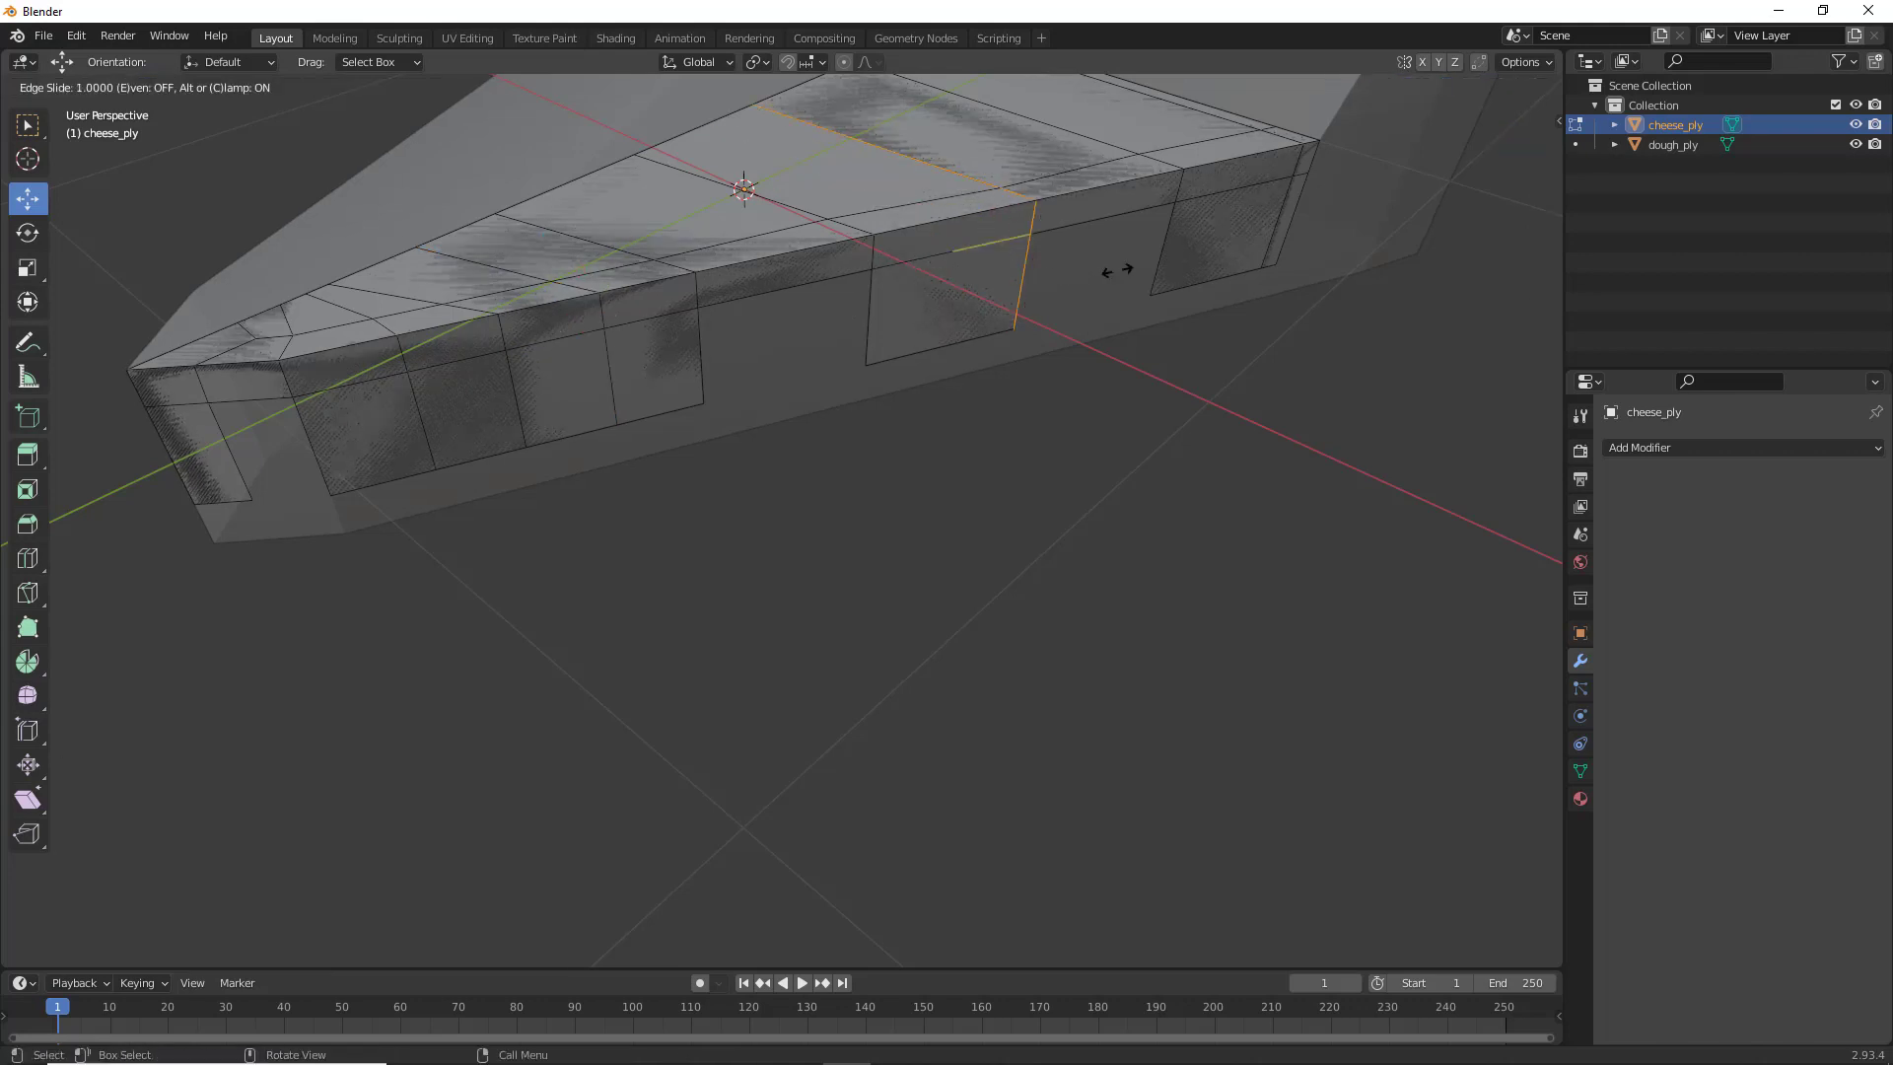
click(949, 302)
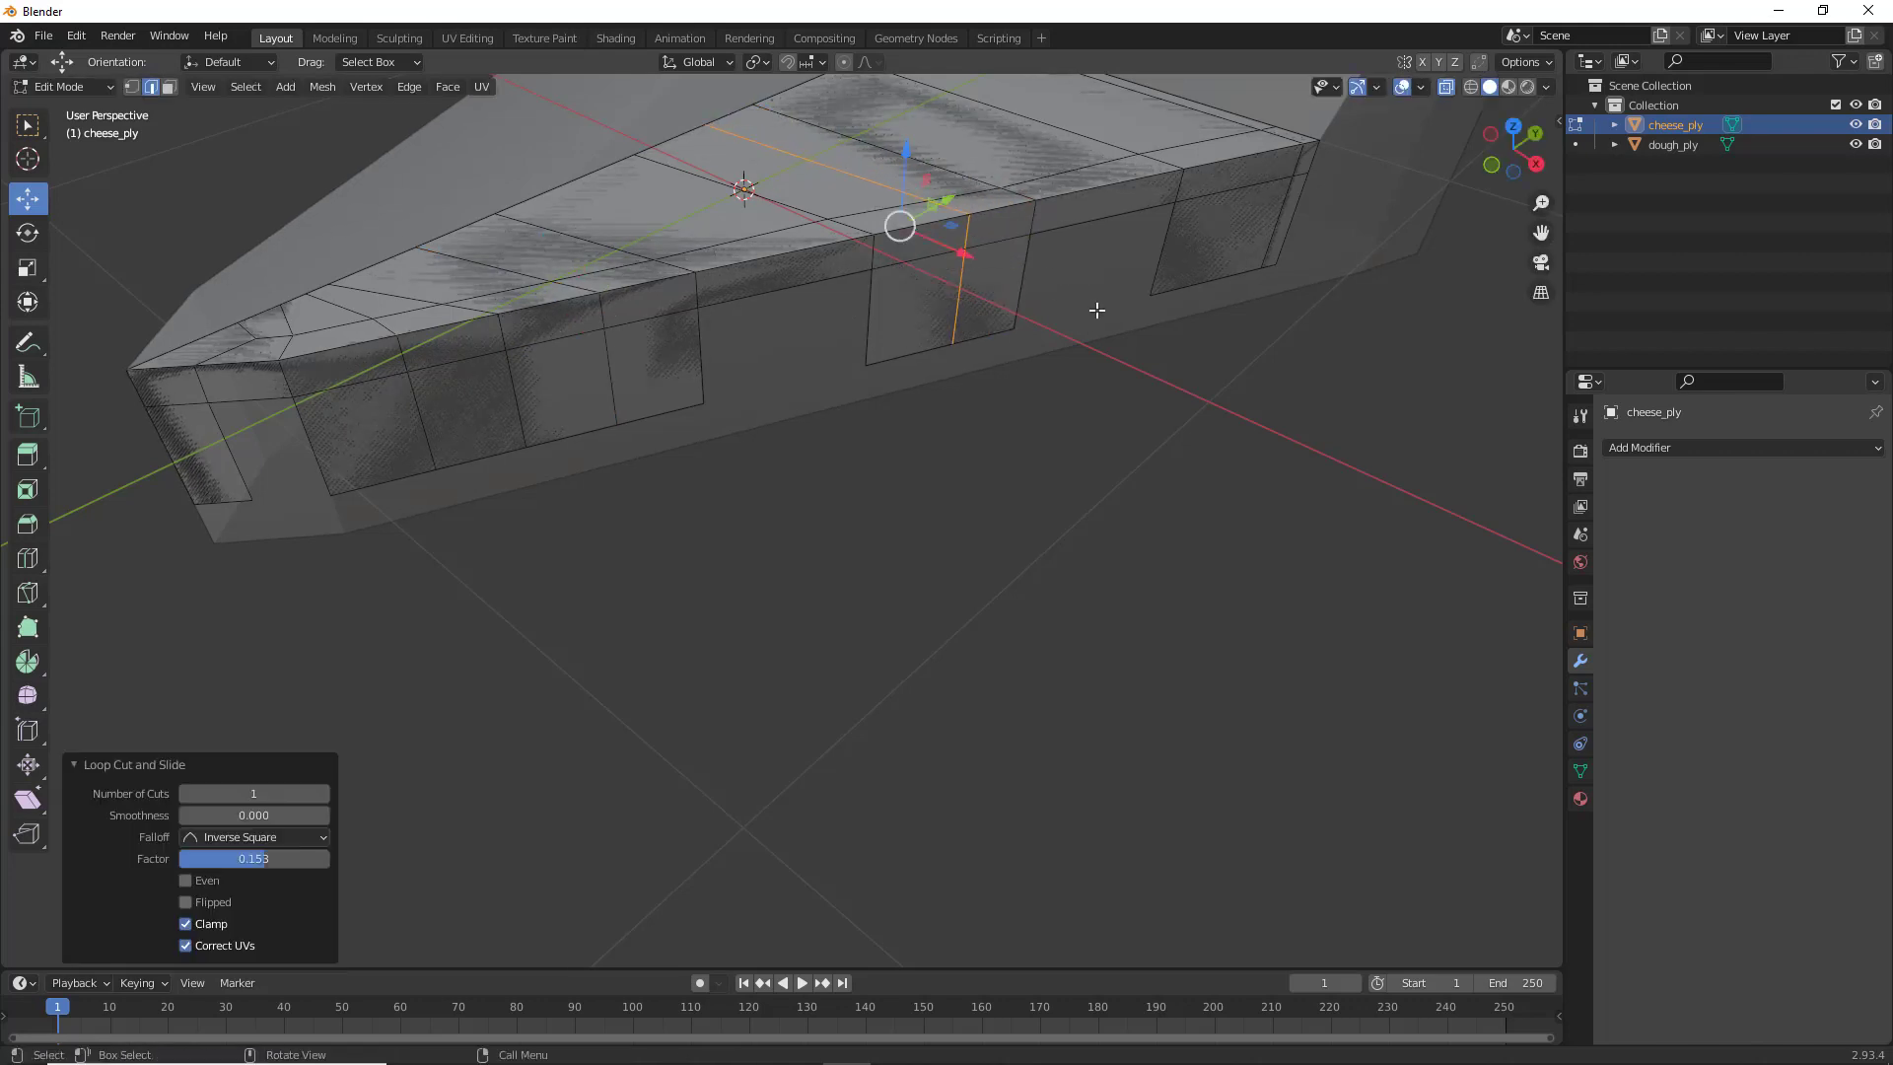
middle_drag(1095, 308, 841, 397)
key(ctrl+r)
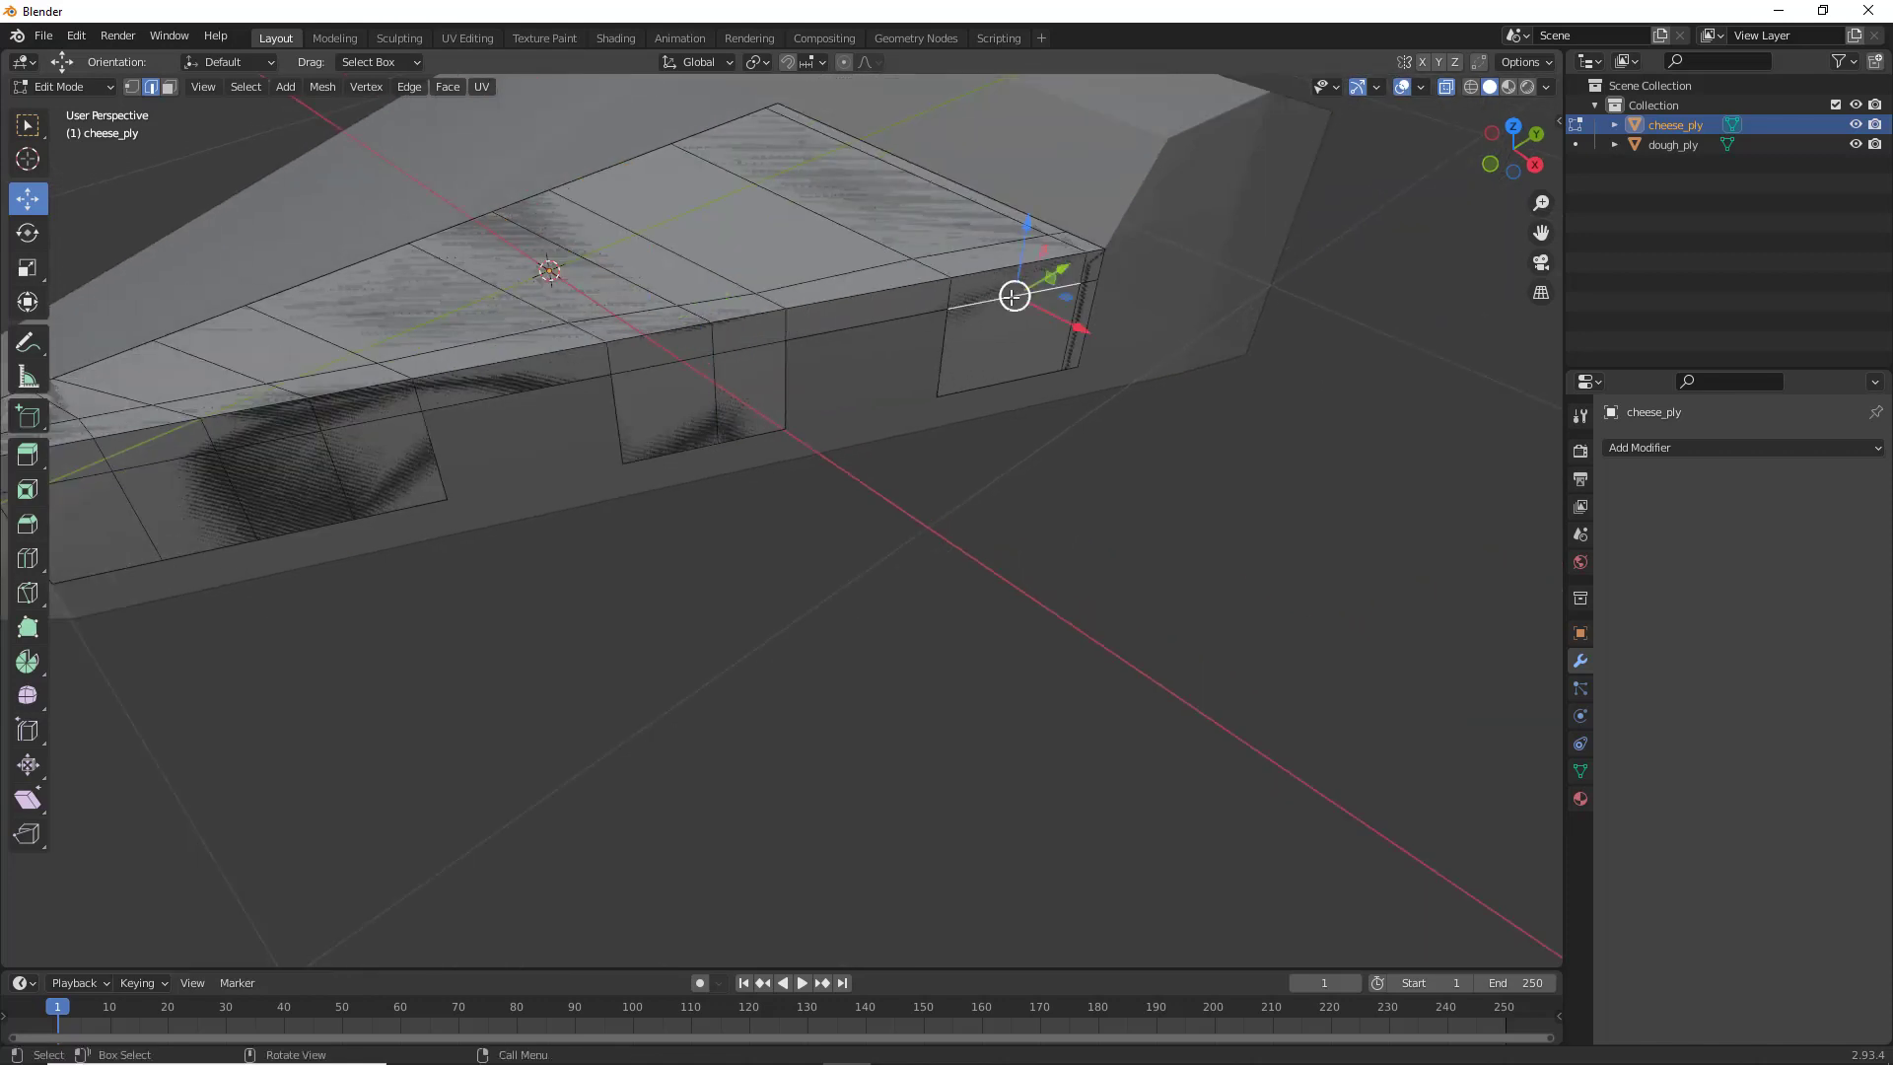
click(1013, 298)
click(1012, 297)
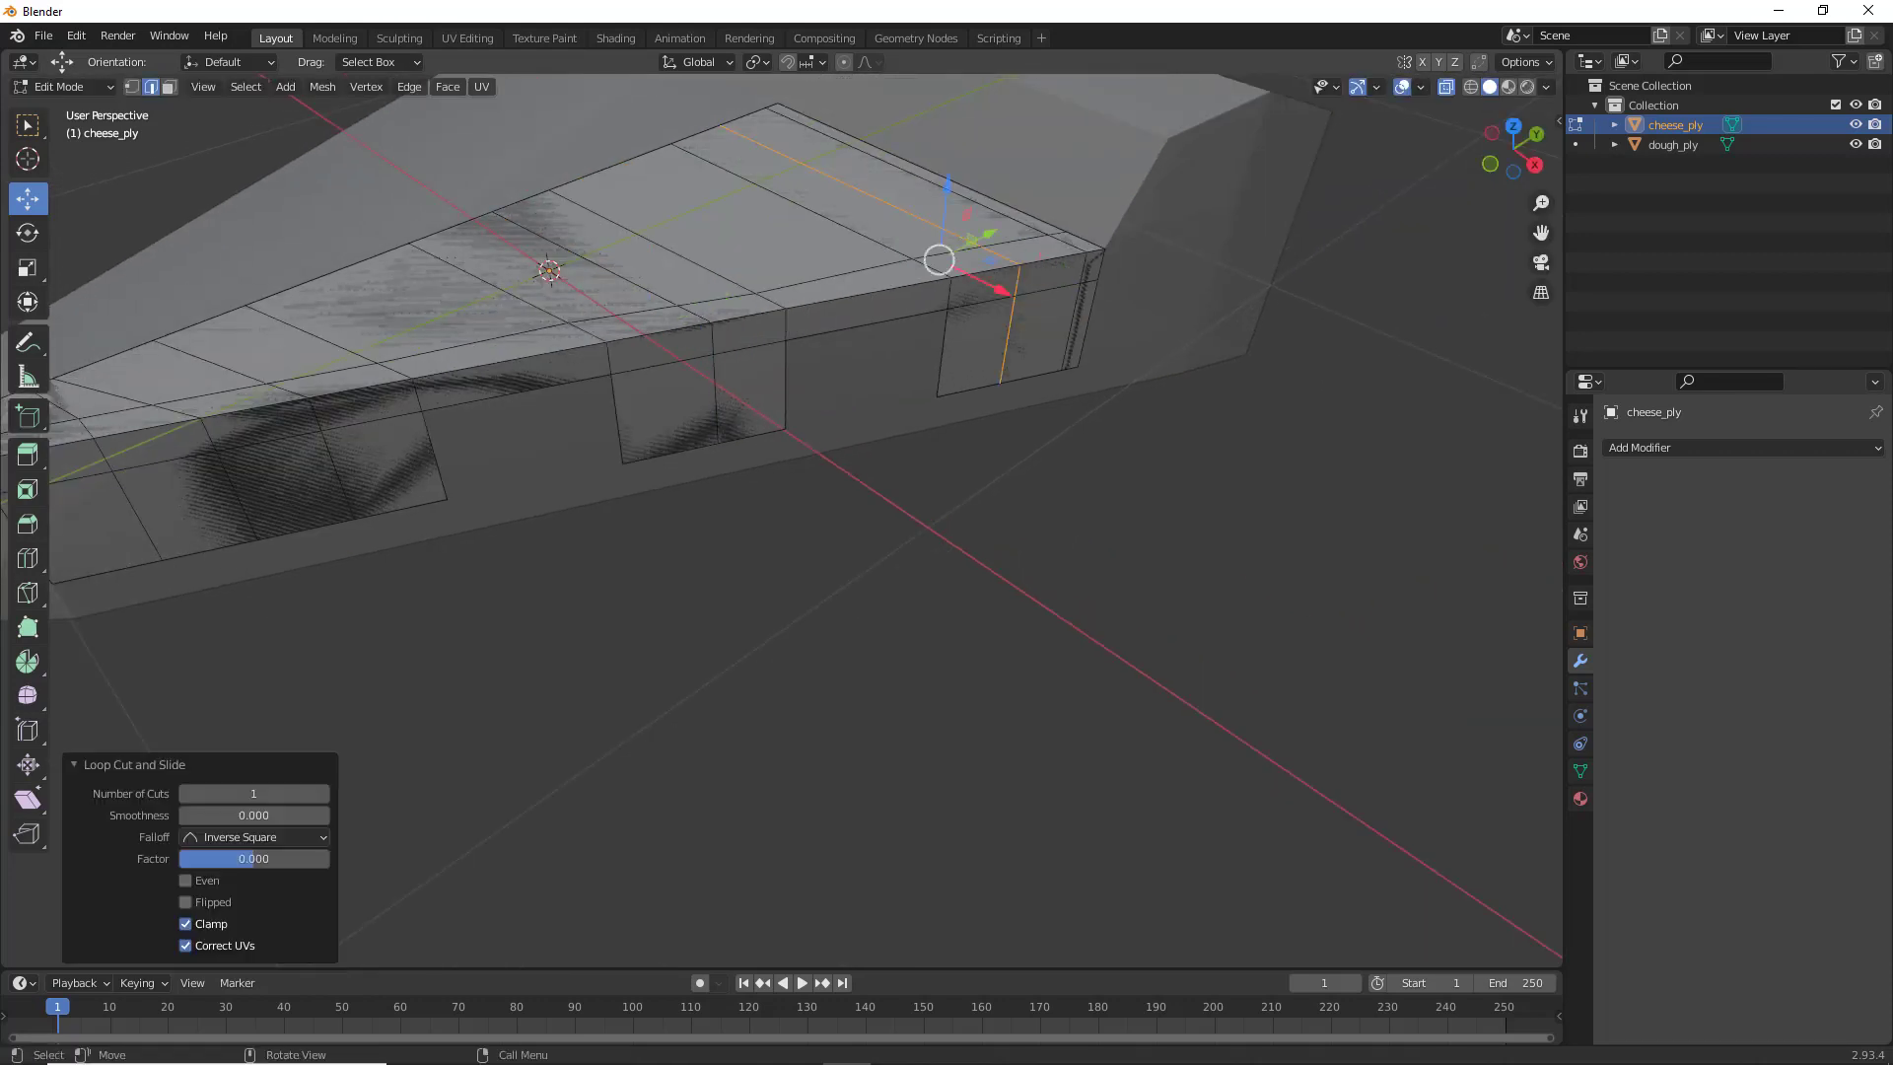
Add two evenly spaced horizontal loop cuts across the narrow drip at the cheese tip, then clear the selection
scroll(836, 456, down, 2)
mouse_move(828, 452)
middle_down()
mouse_move(887, 383)
mouse_move(800, 428)
middle_up()
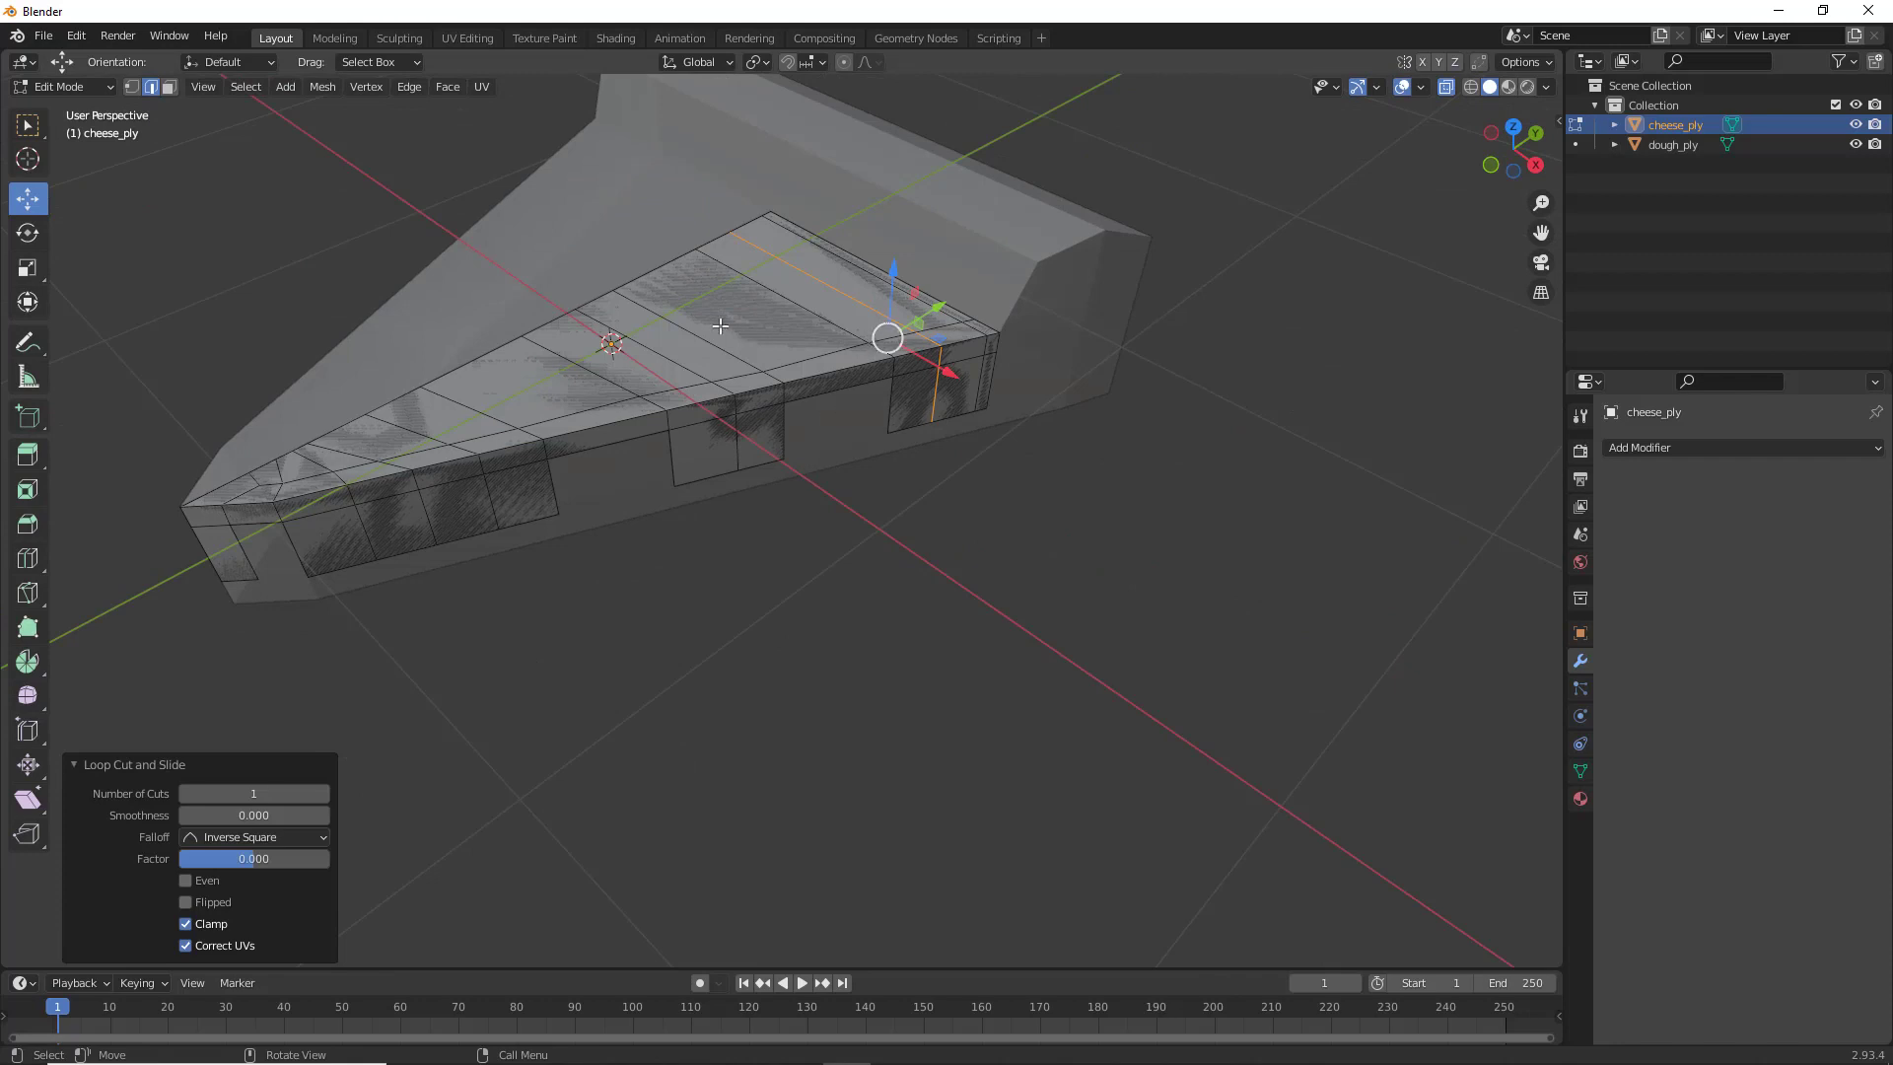
middle_drag(541, 561, 621, 513)
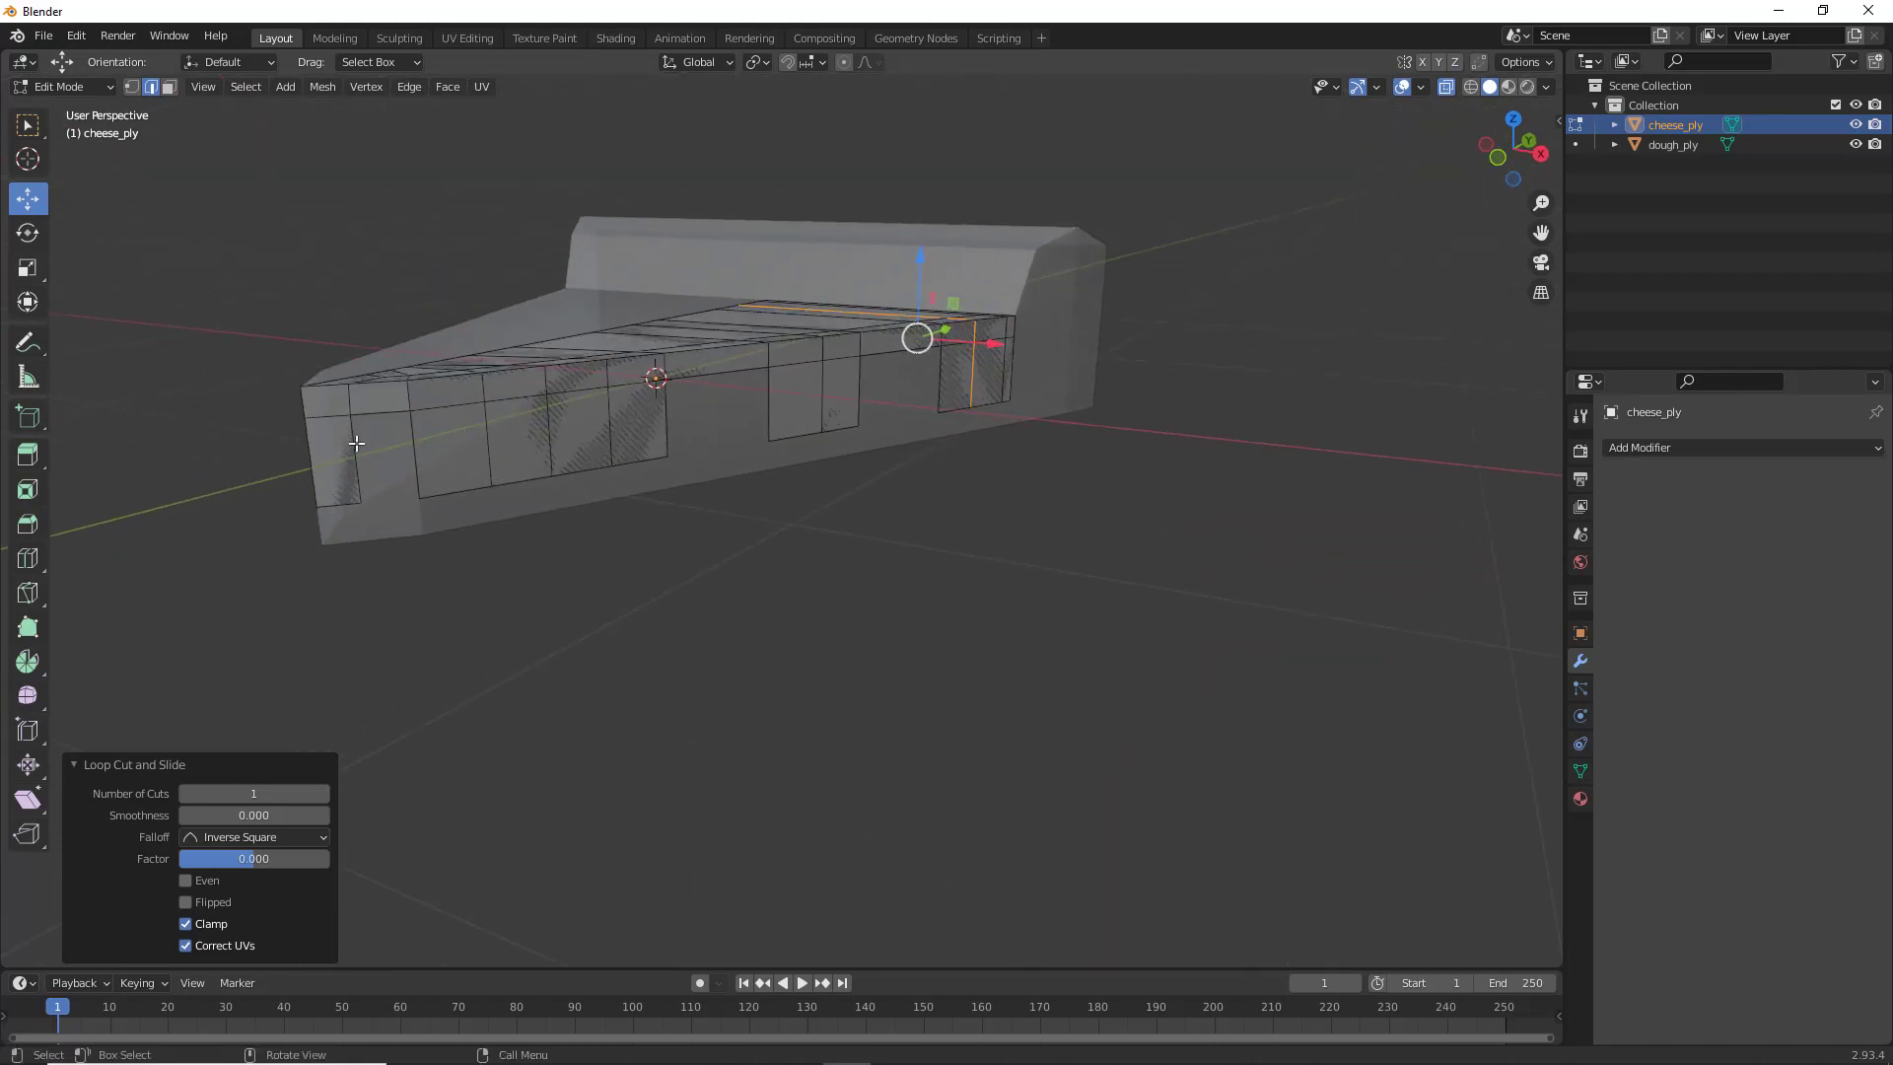
click(356, 456)
key(ctrl+r)
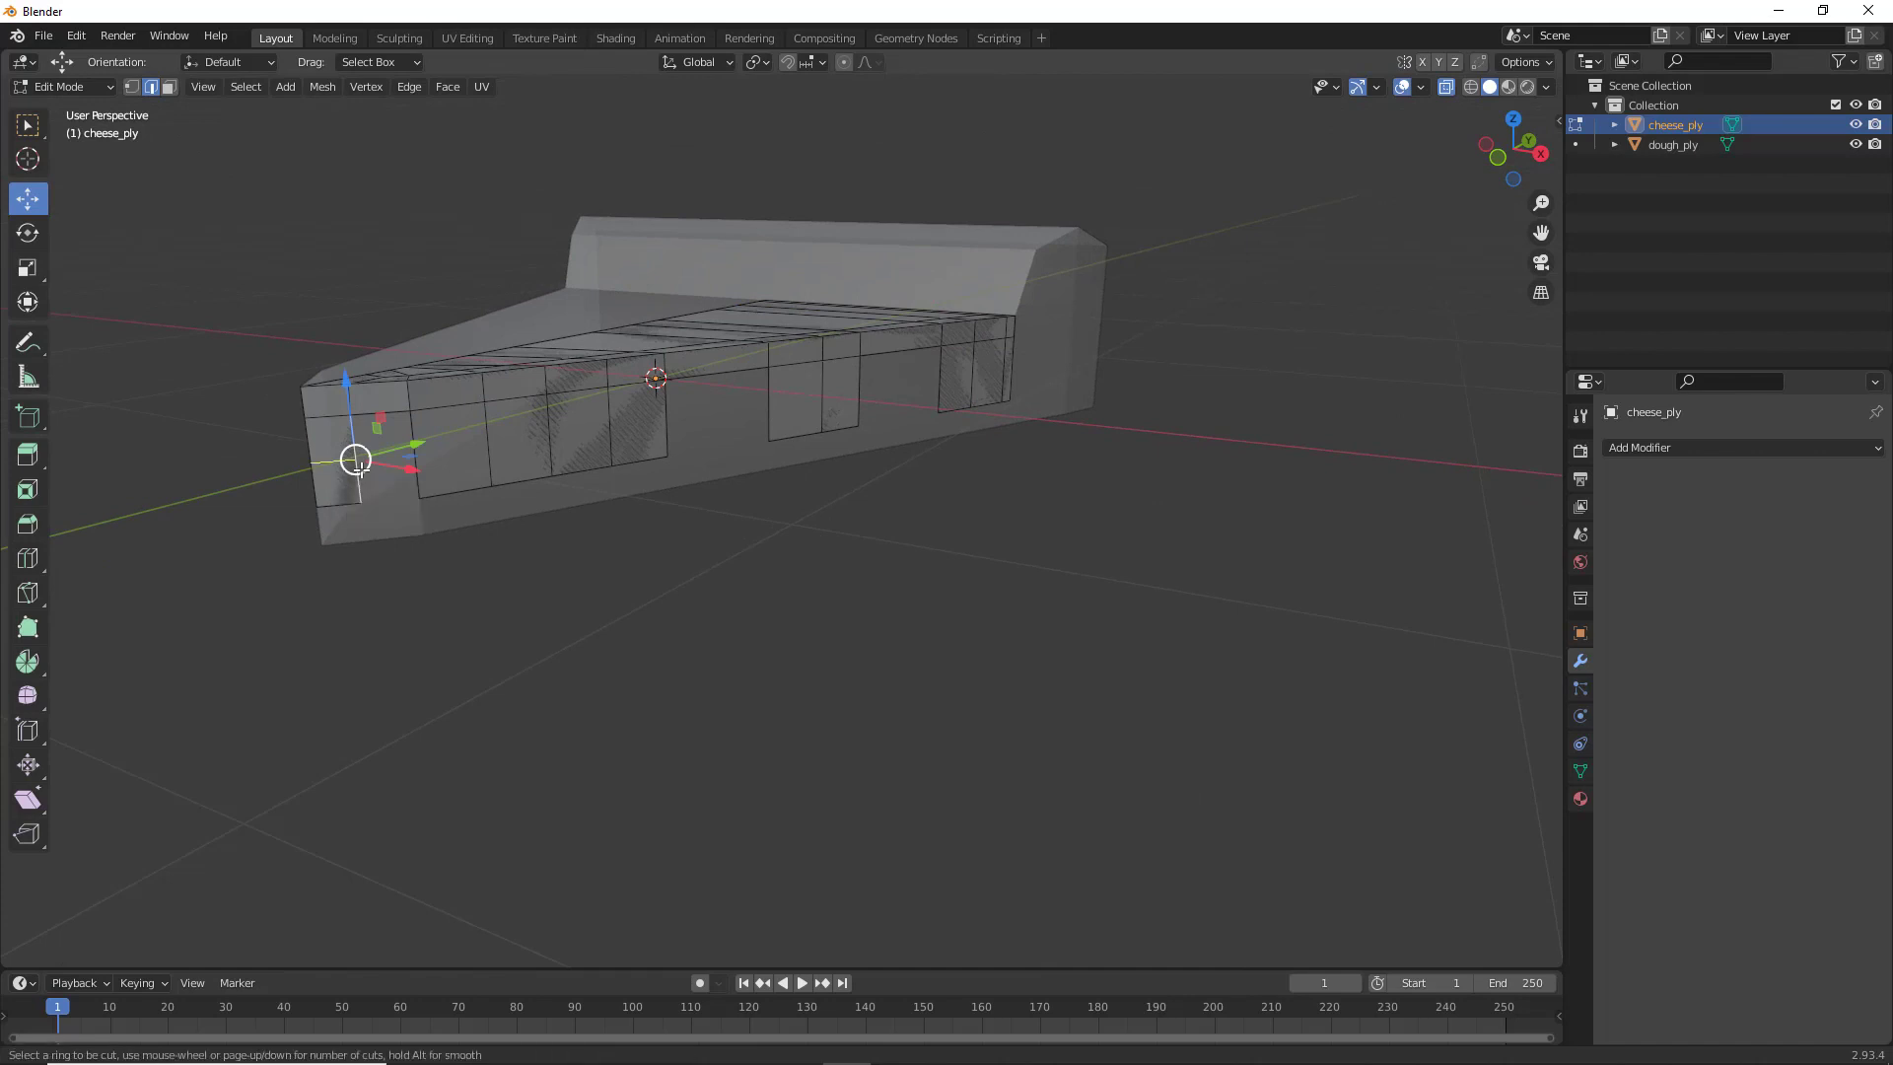
click(356, 464)
right_click(360, 471)
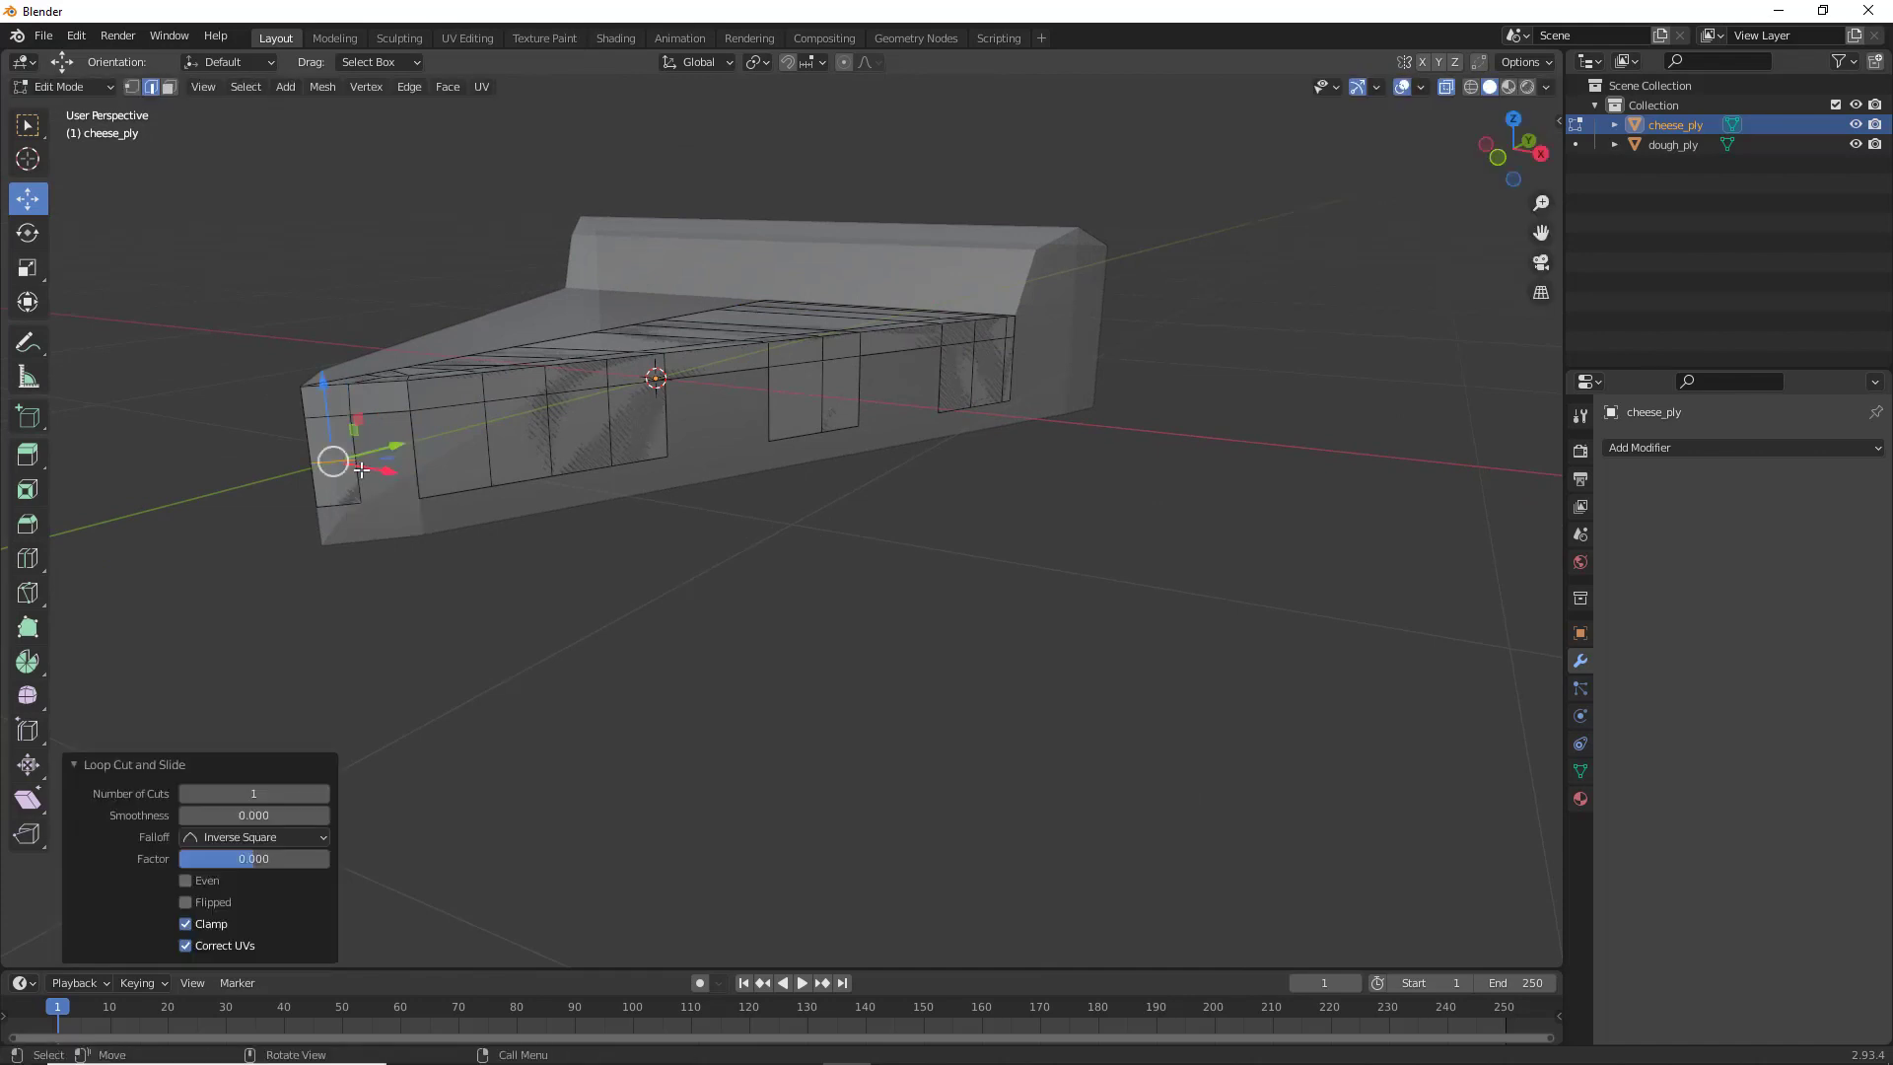
click(322, 794)
click(332, 704)
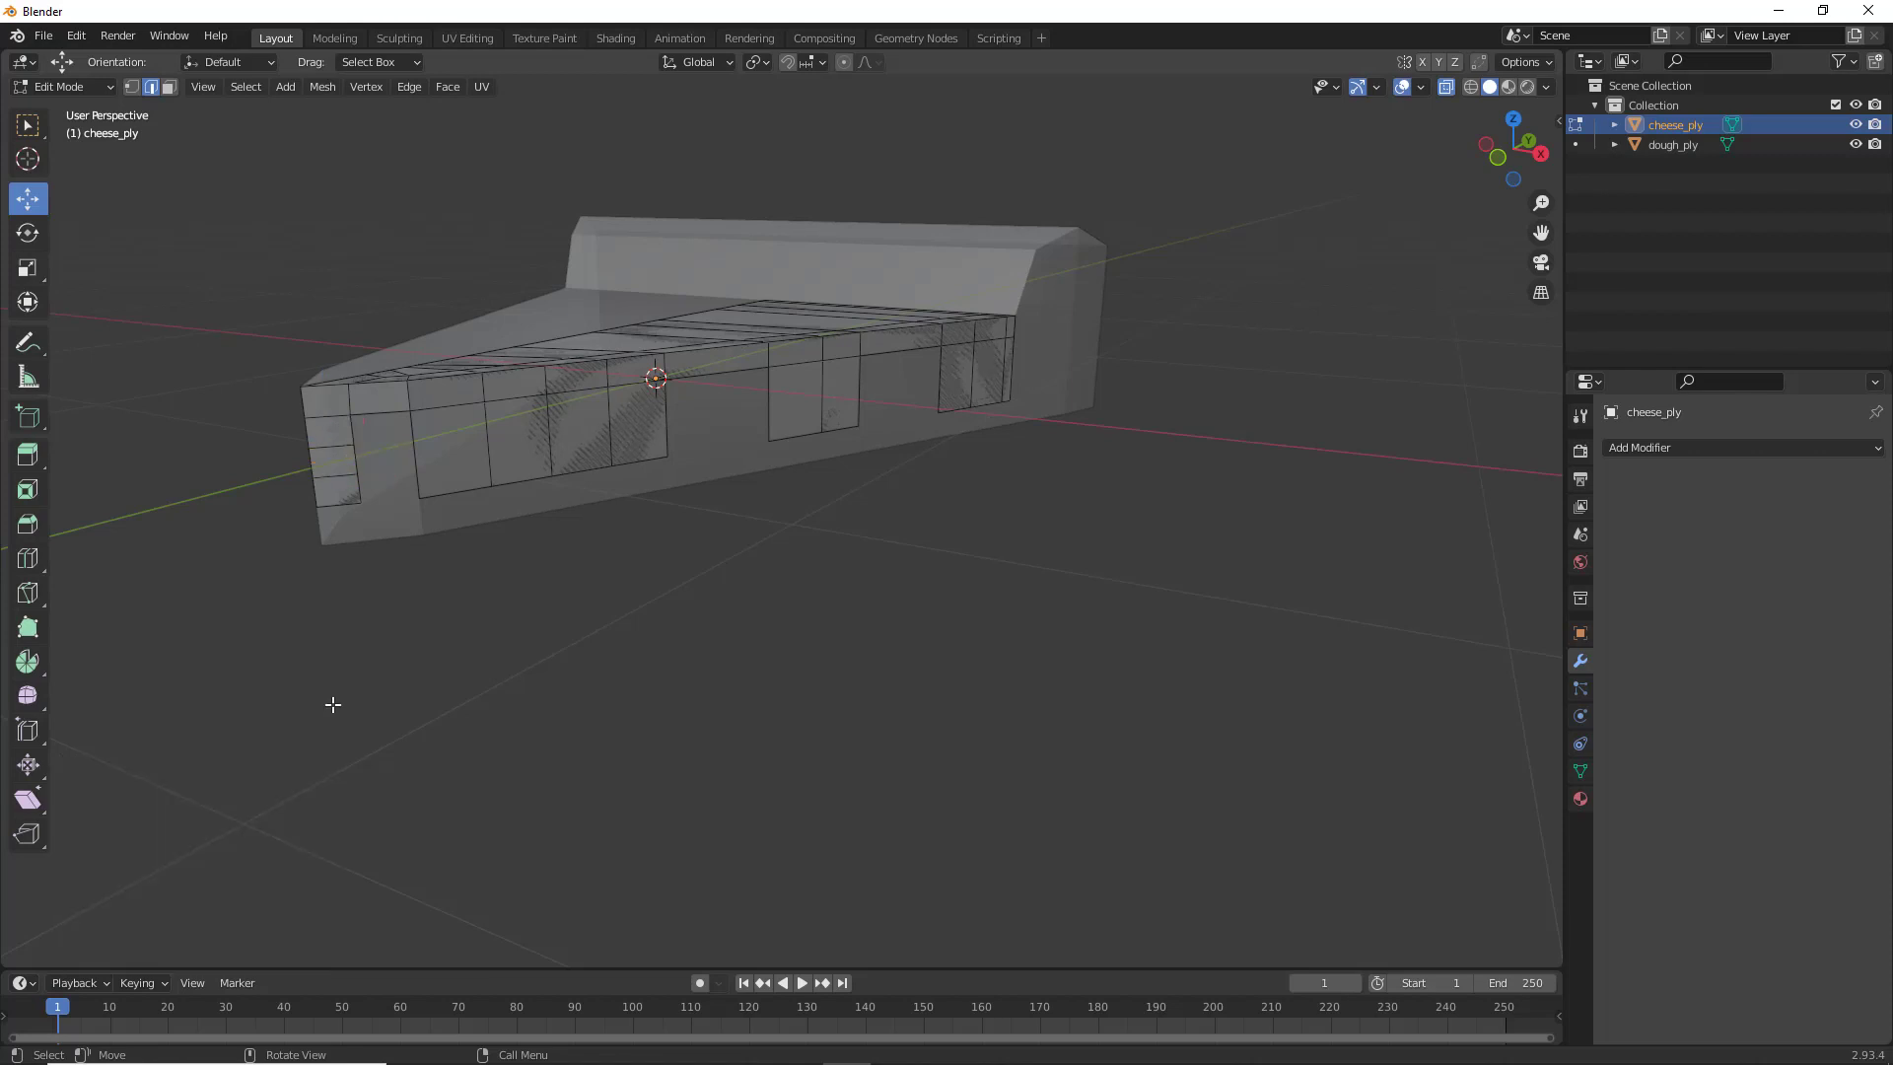
Select the vertical edge between the wide drip's first two columns, counted from the tip
click(492, 453)
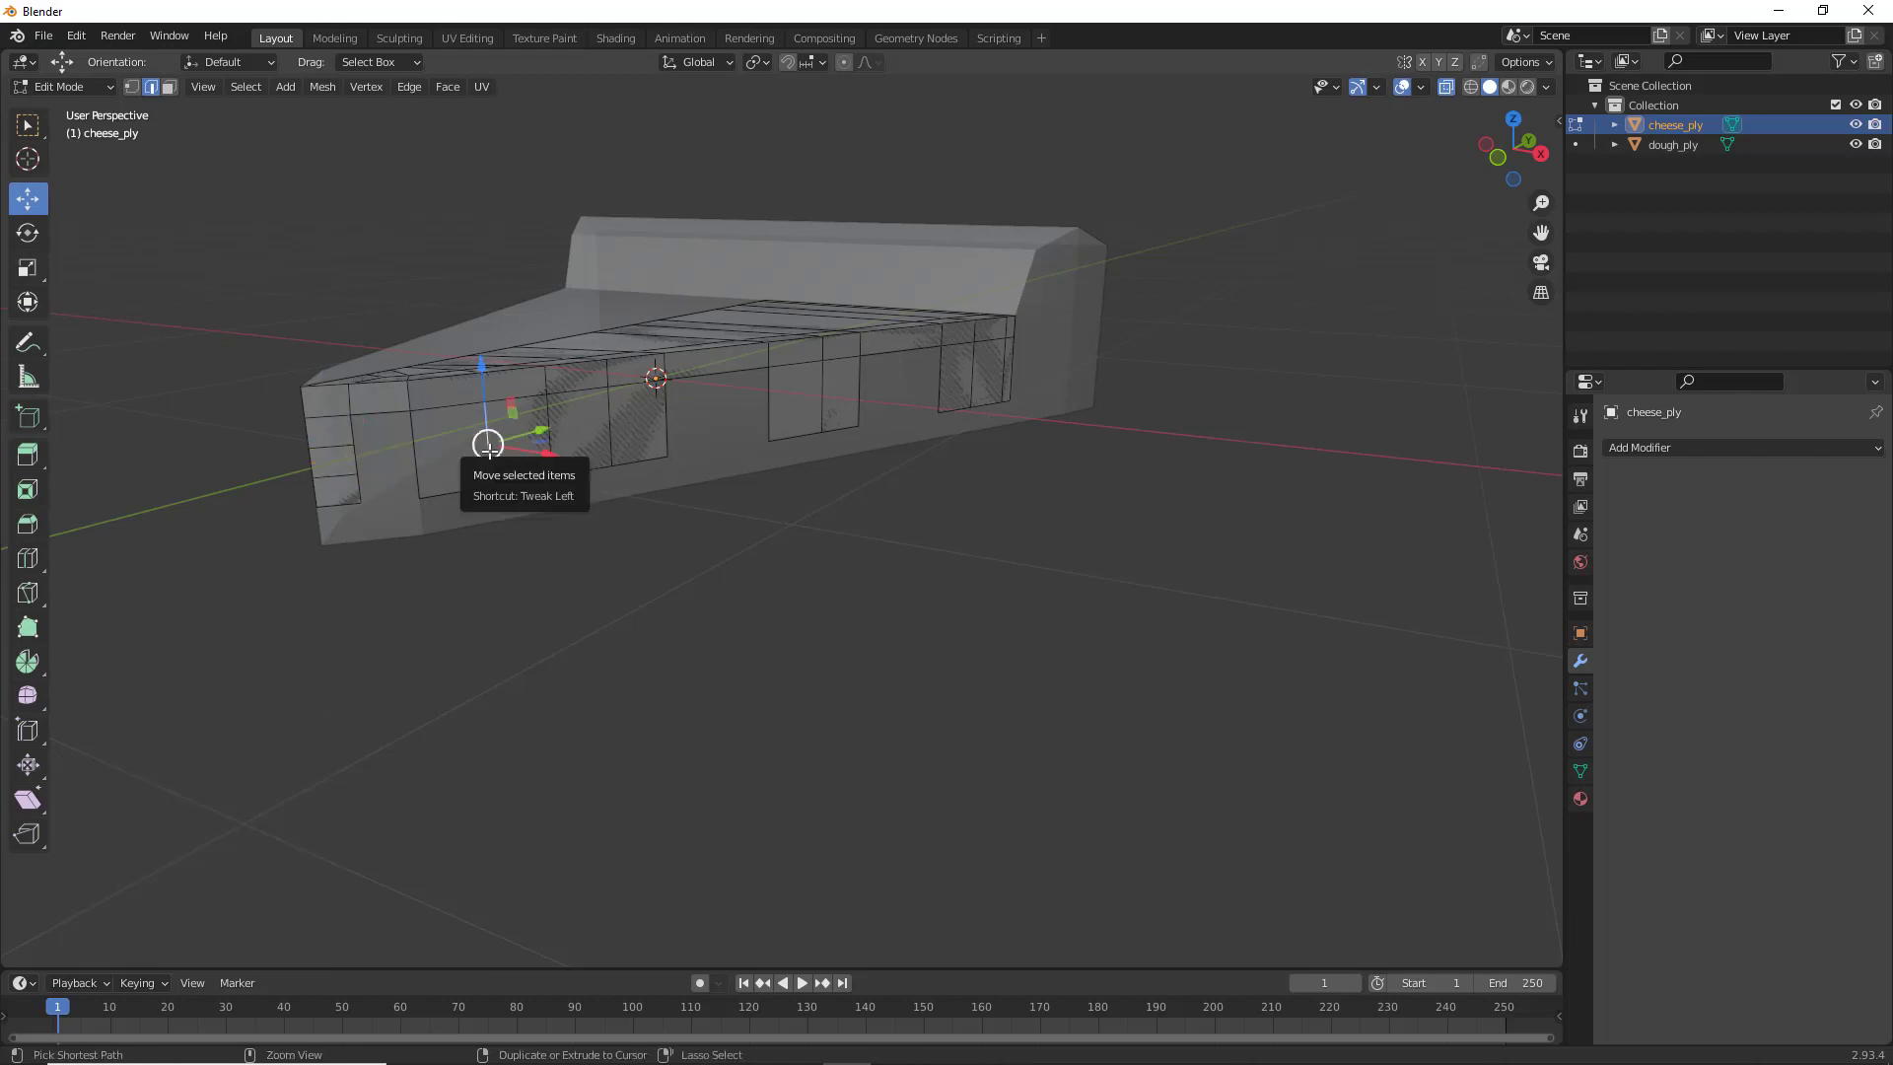
Add two horizontal loop cuts across the widest cheese drip on the side of cheese_ply
key(ctrl+r)
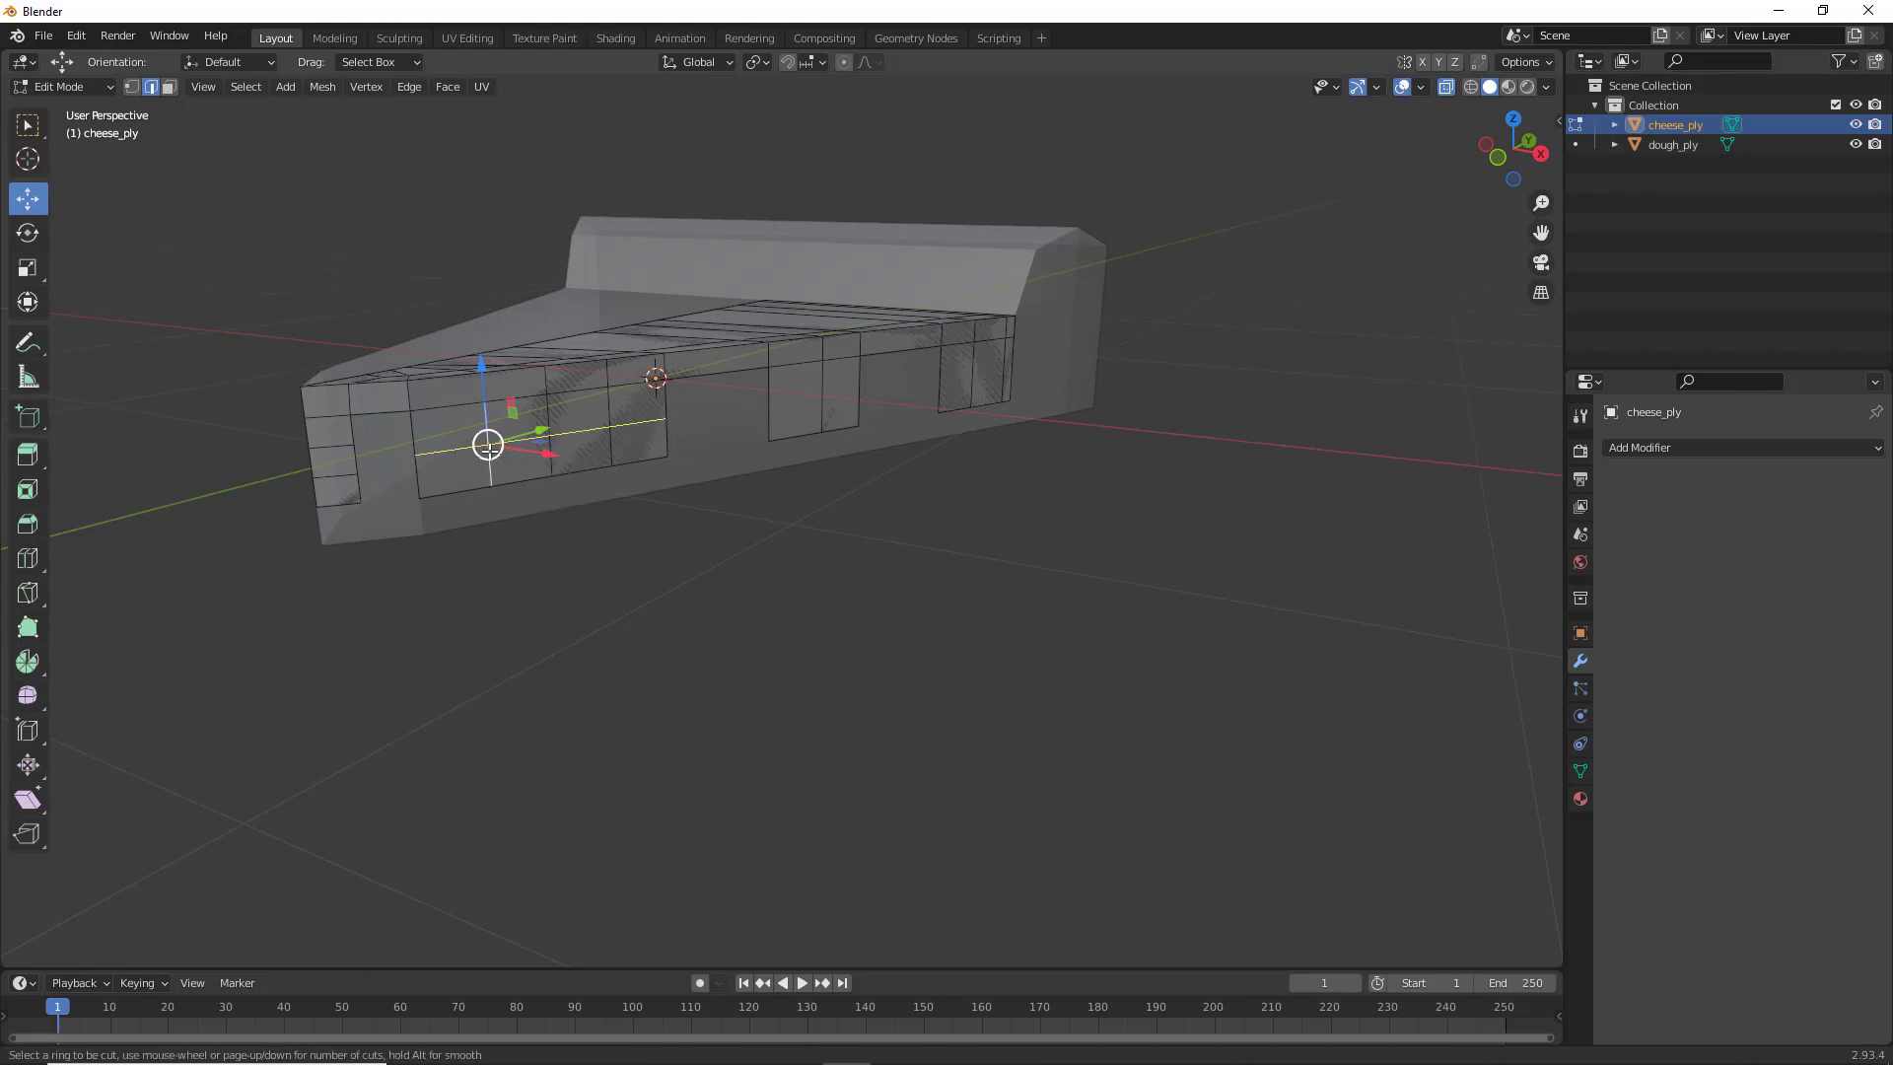
click(488, 446)
click(489, 450)
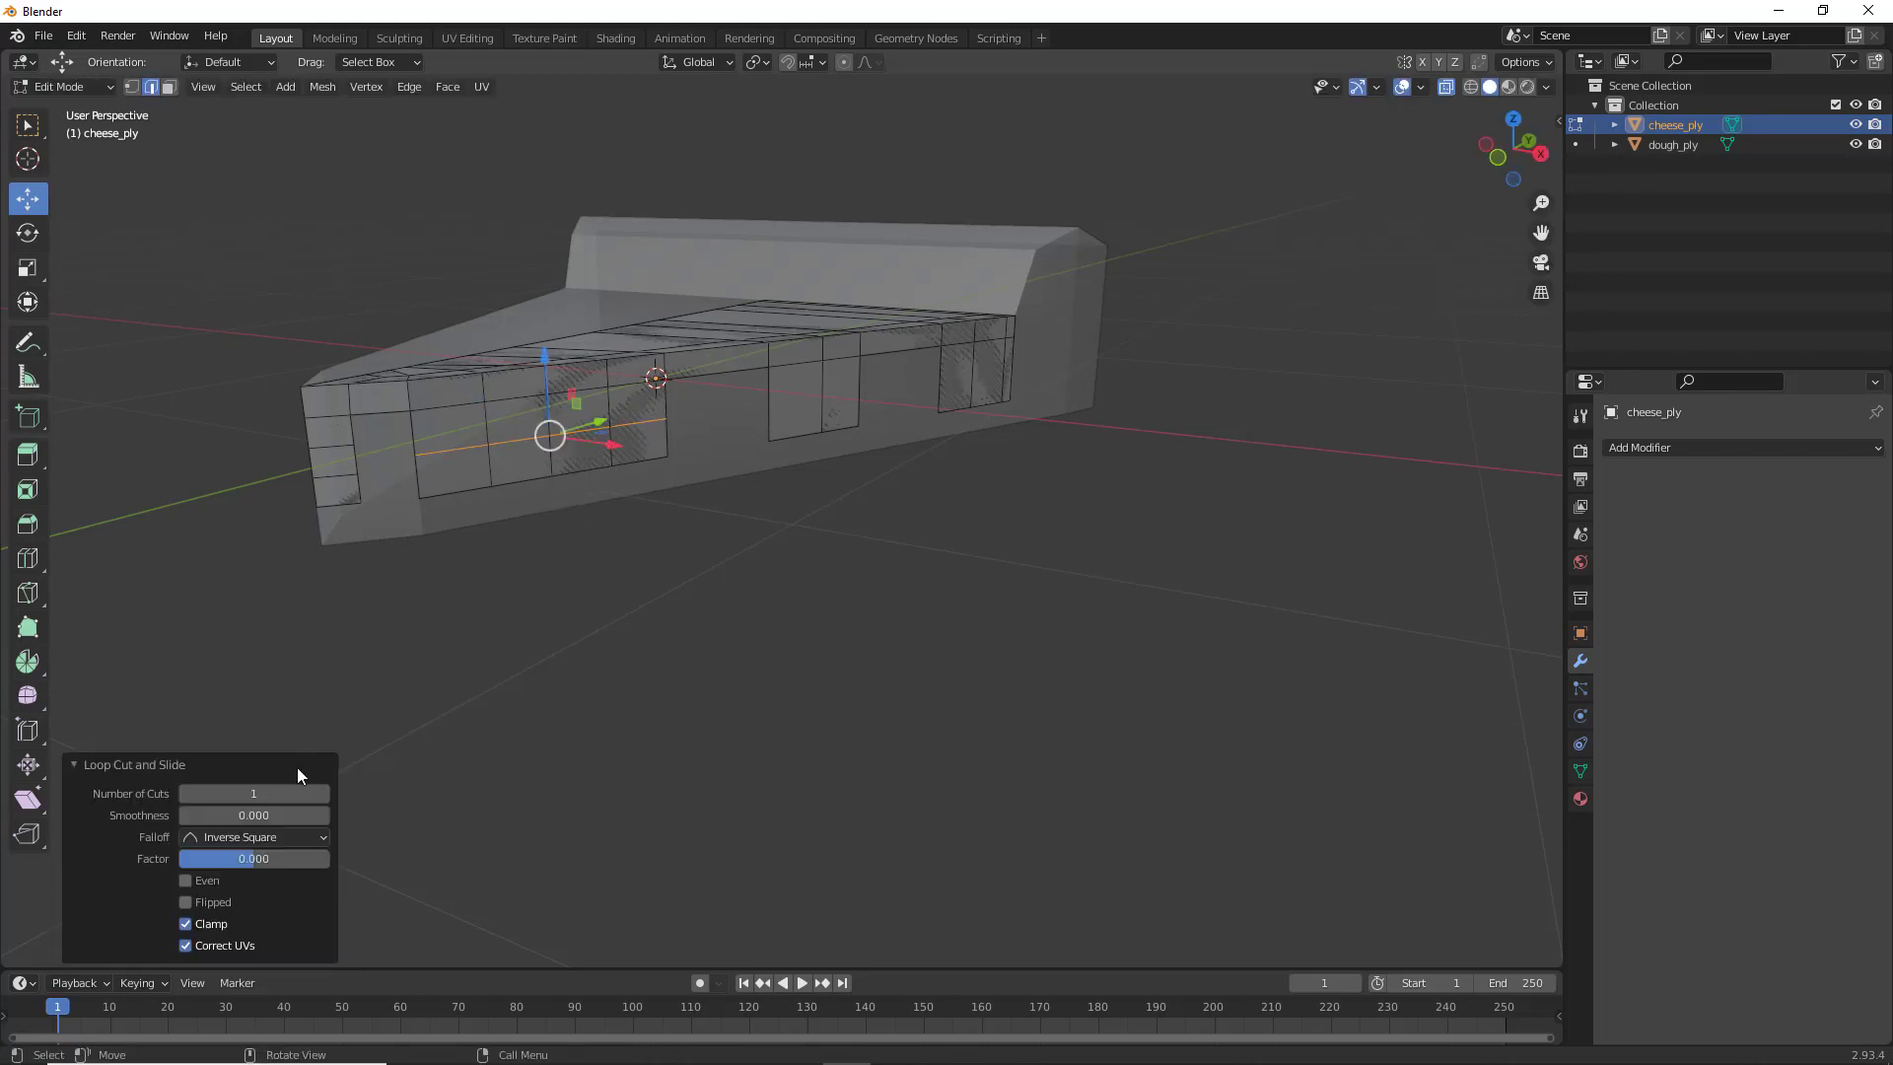
click(585, 622)
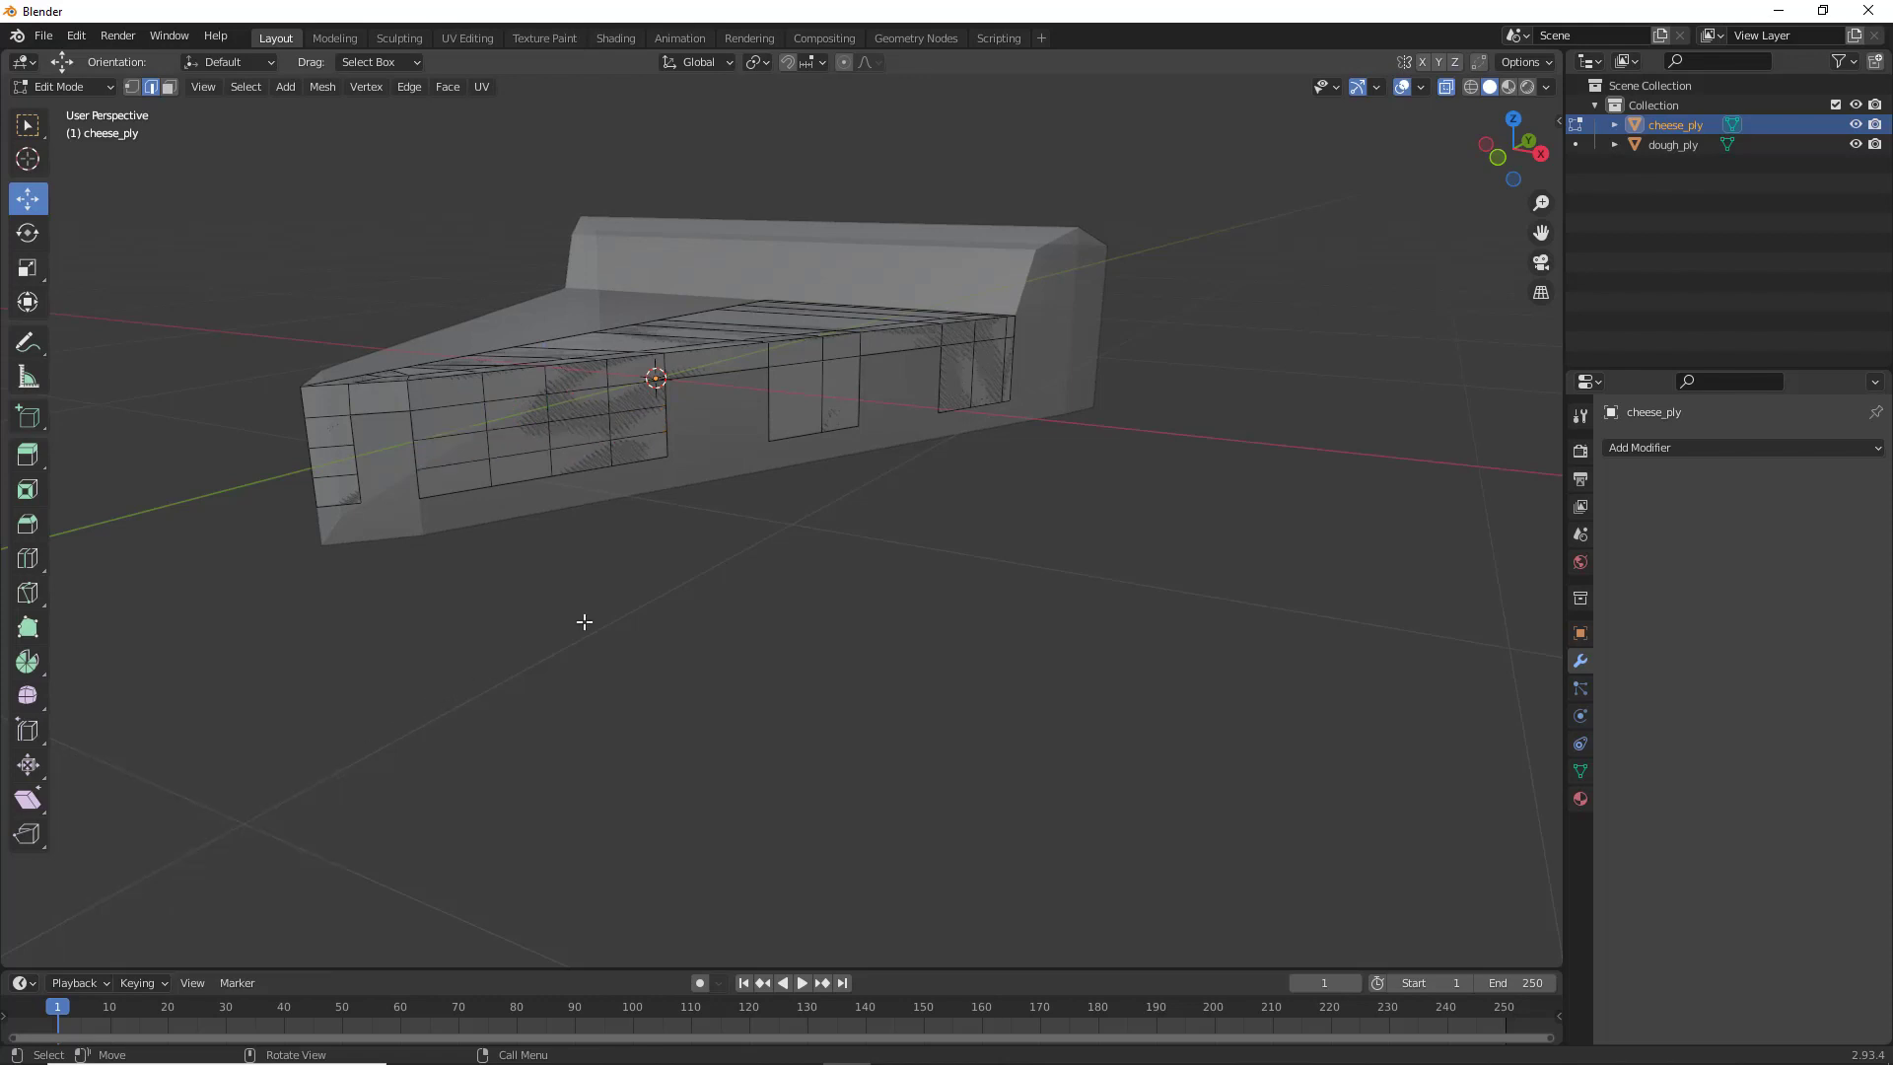
Add two horizontal loop cuts across the middle drip on the side of cheese_ply
click(823, 397)
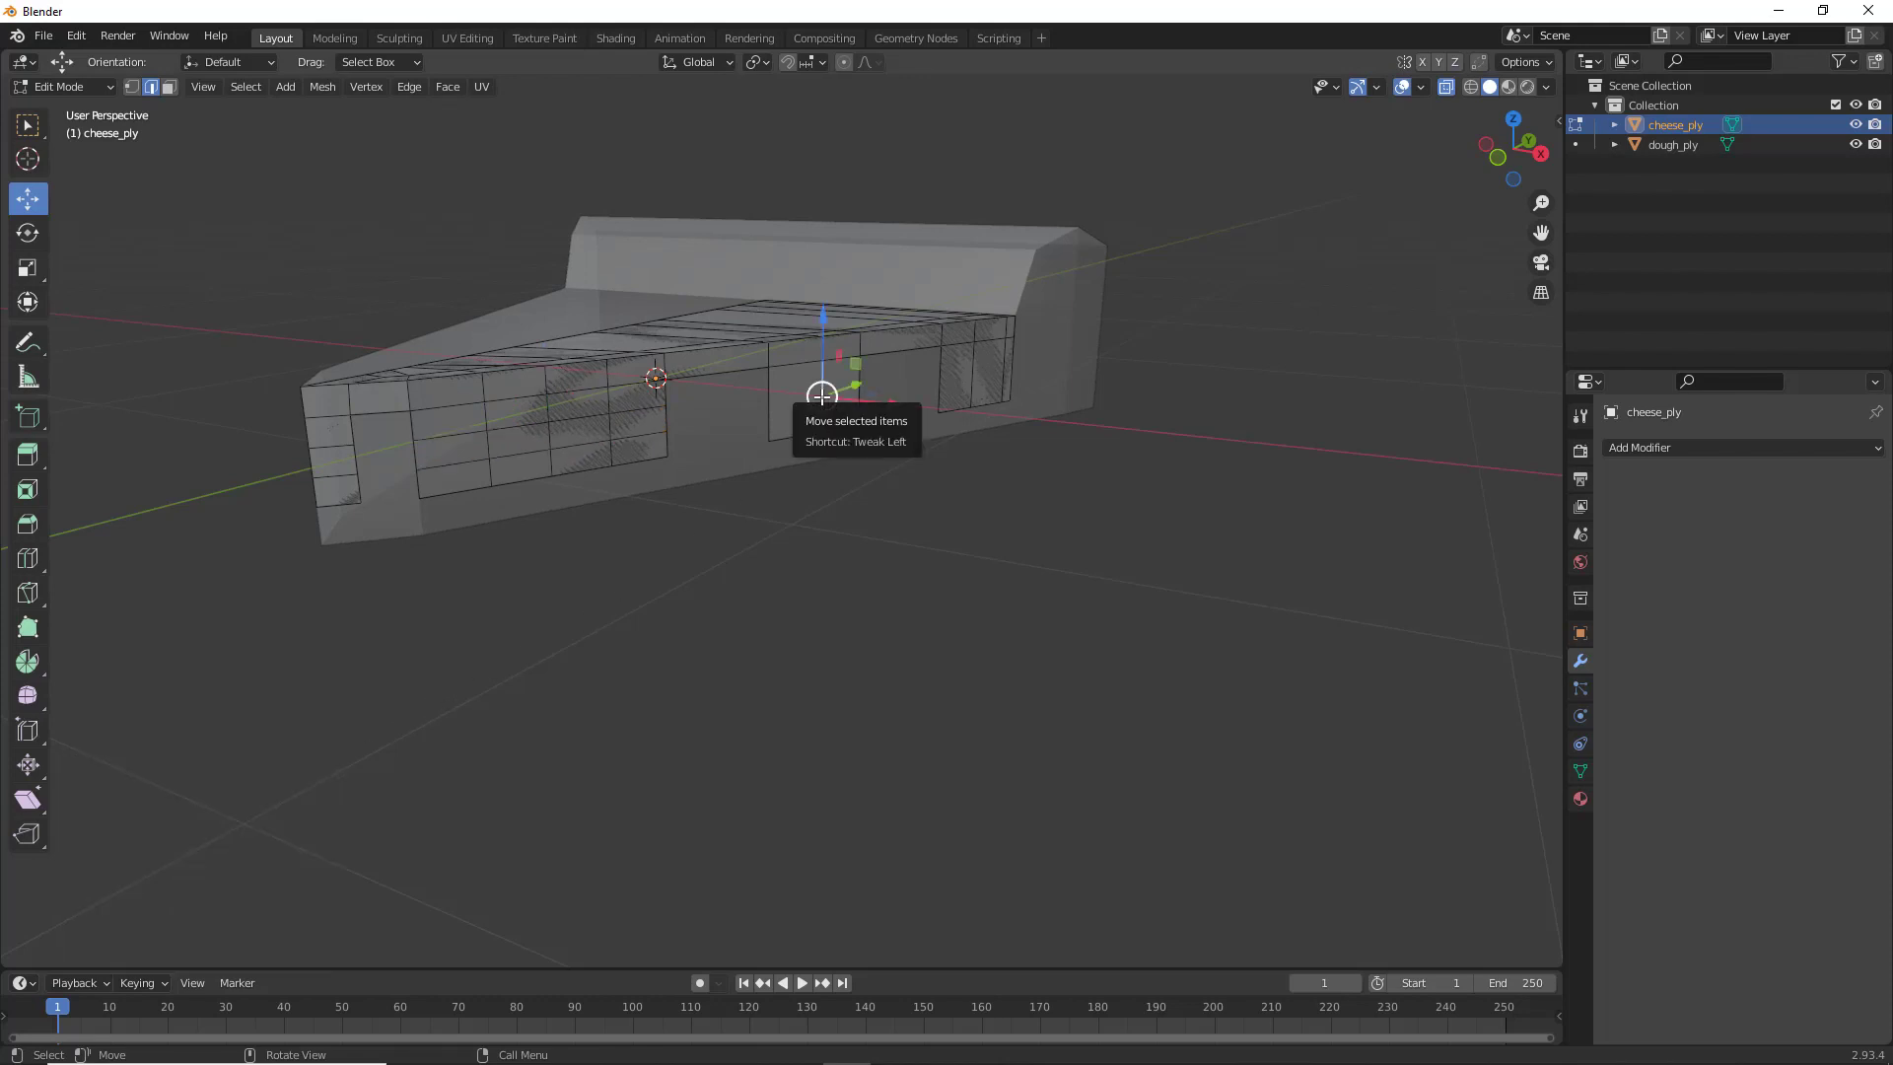
key(ctrl+r)
click(823, 397)
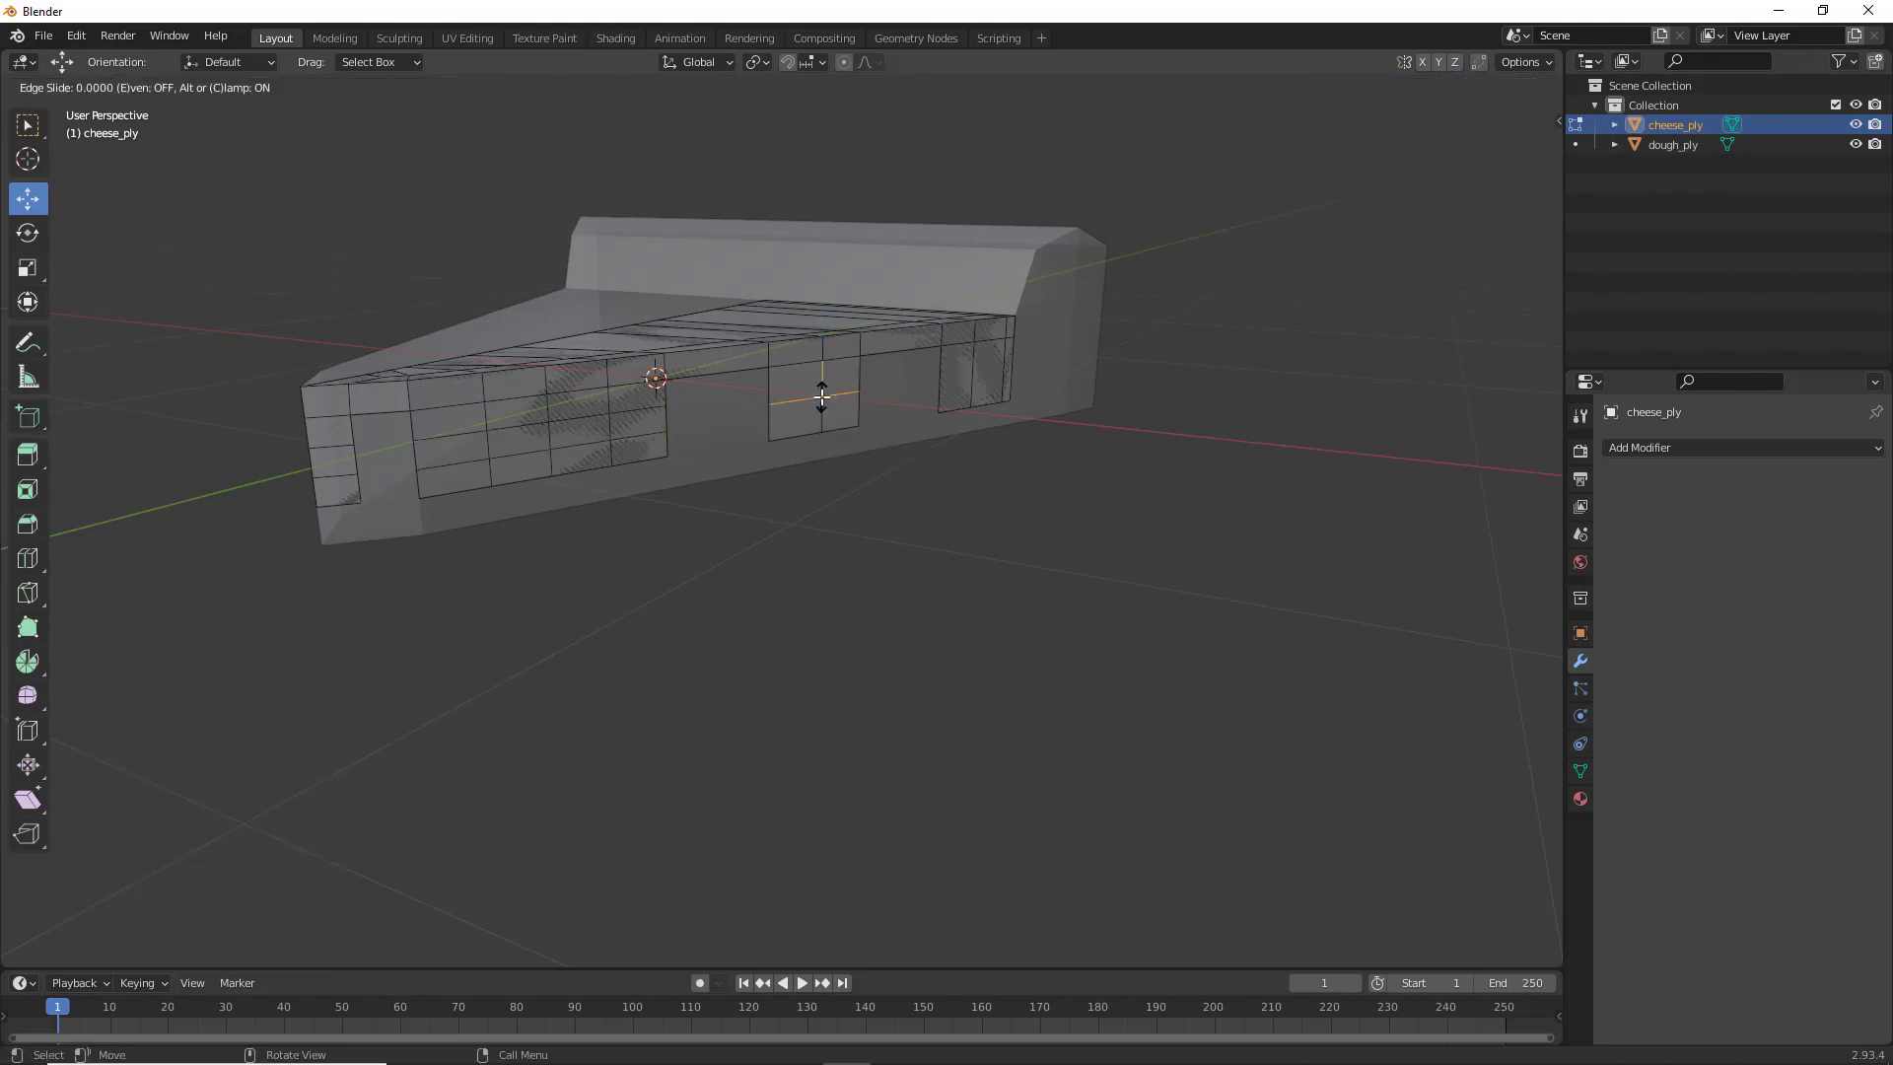
right_click(822, 396)
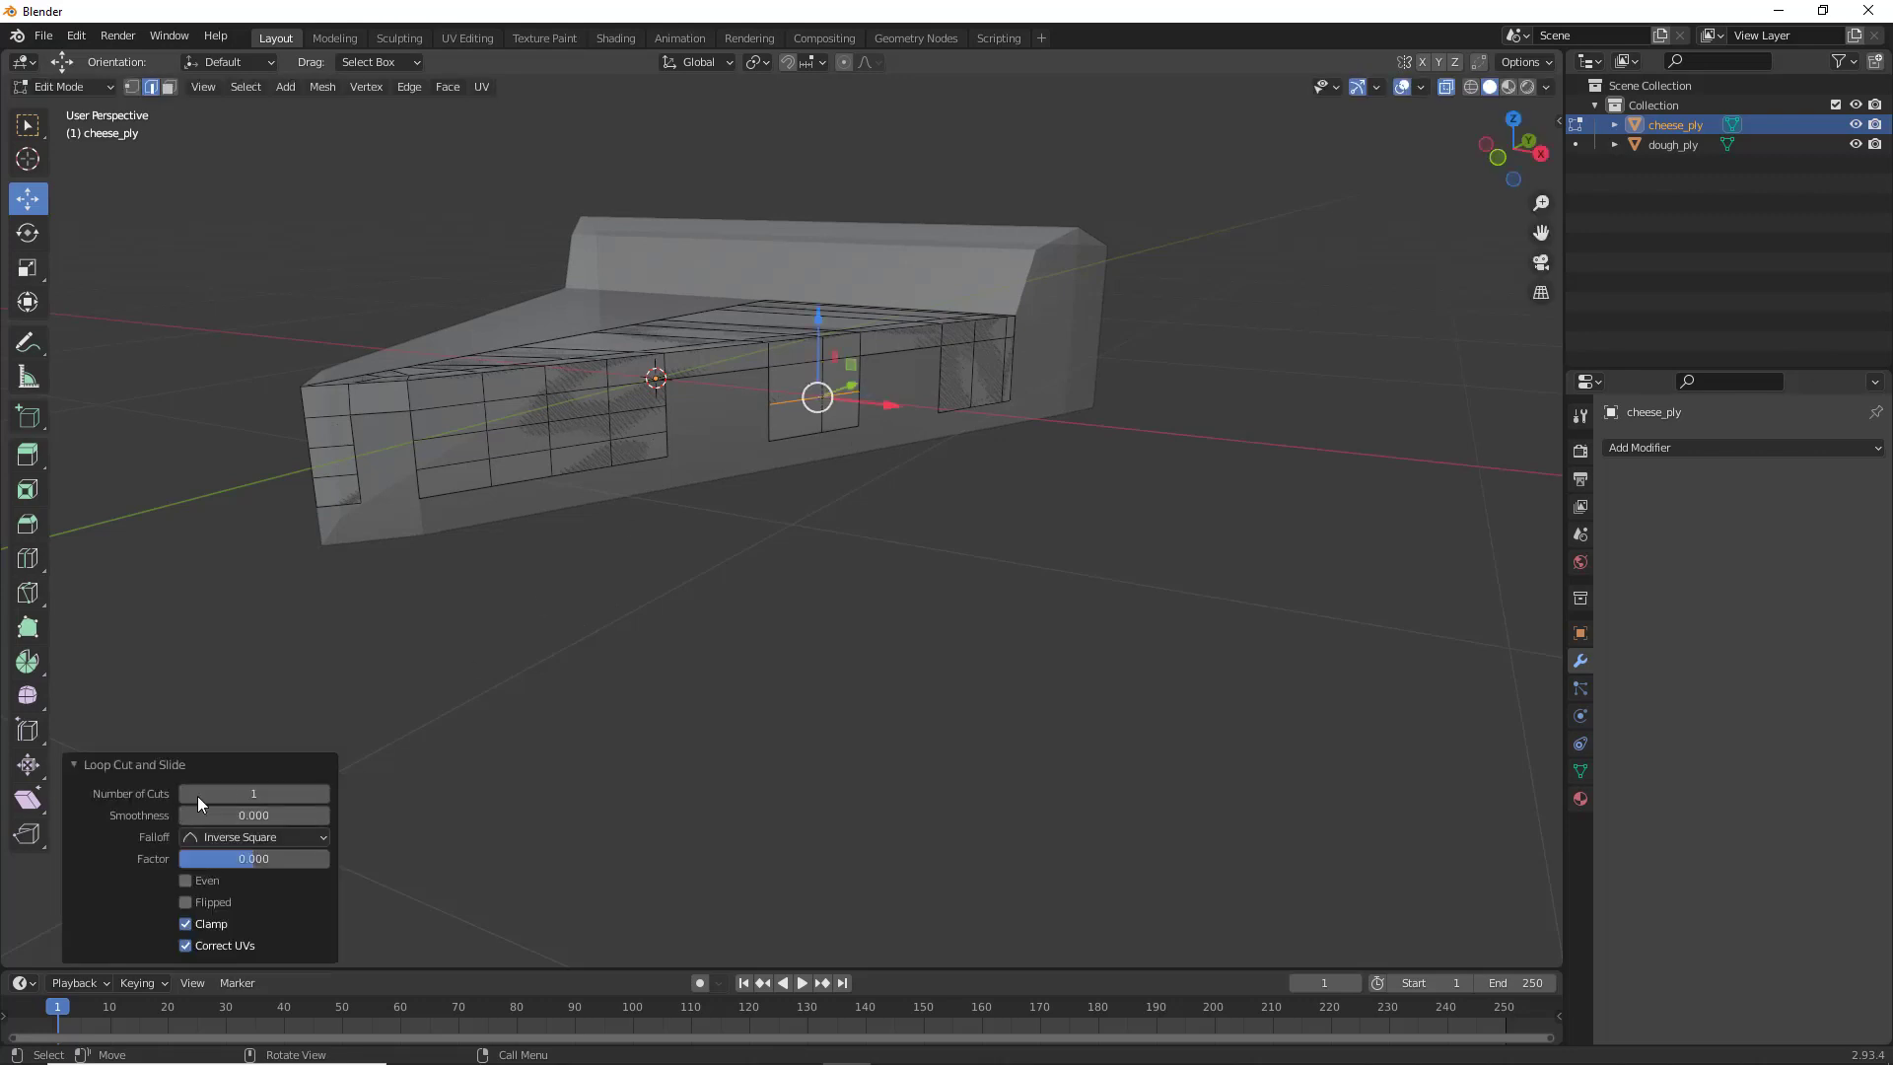
click(322, 794)
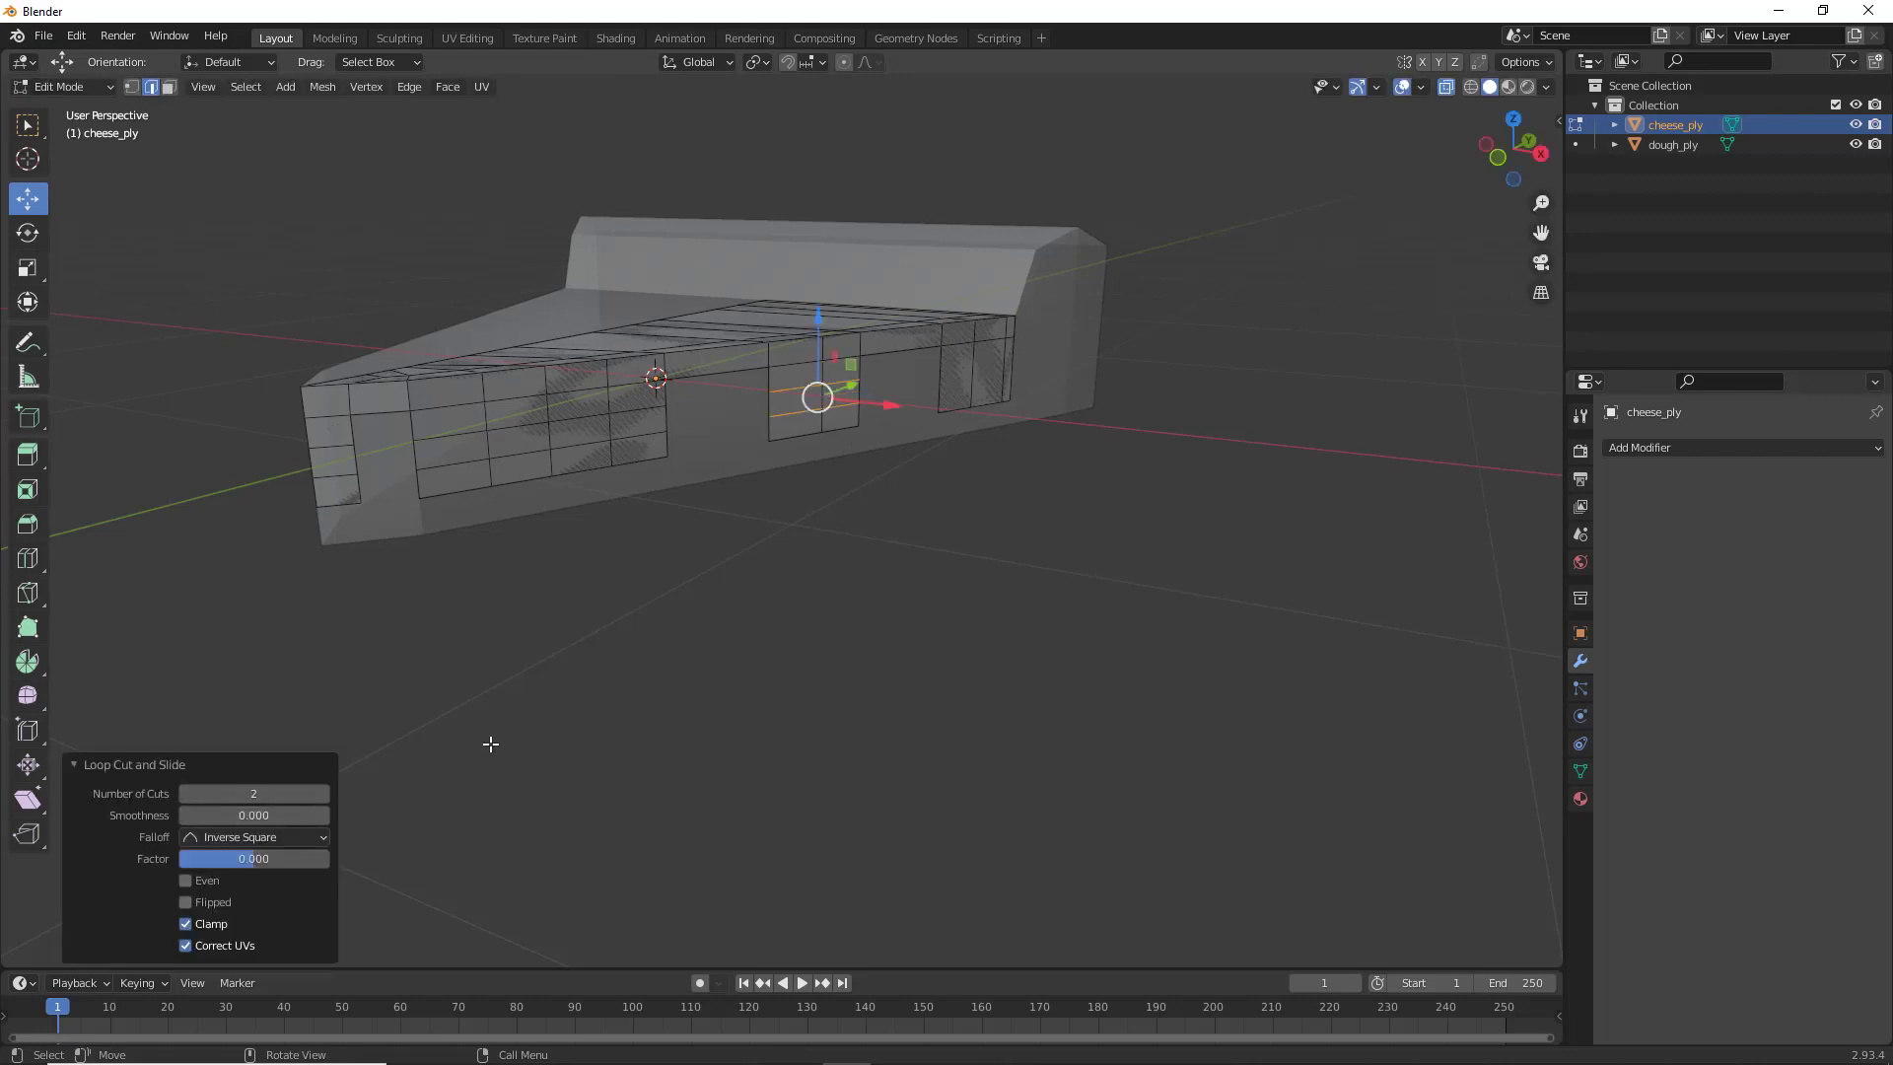
click(883, 580)
click(973, 367)
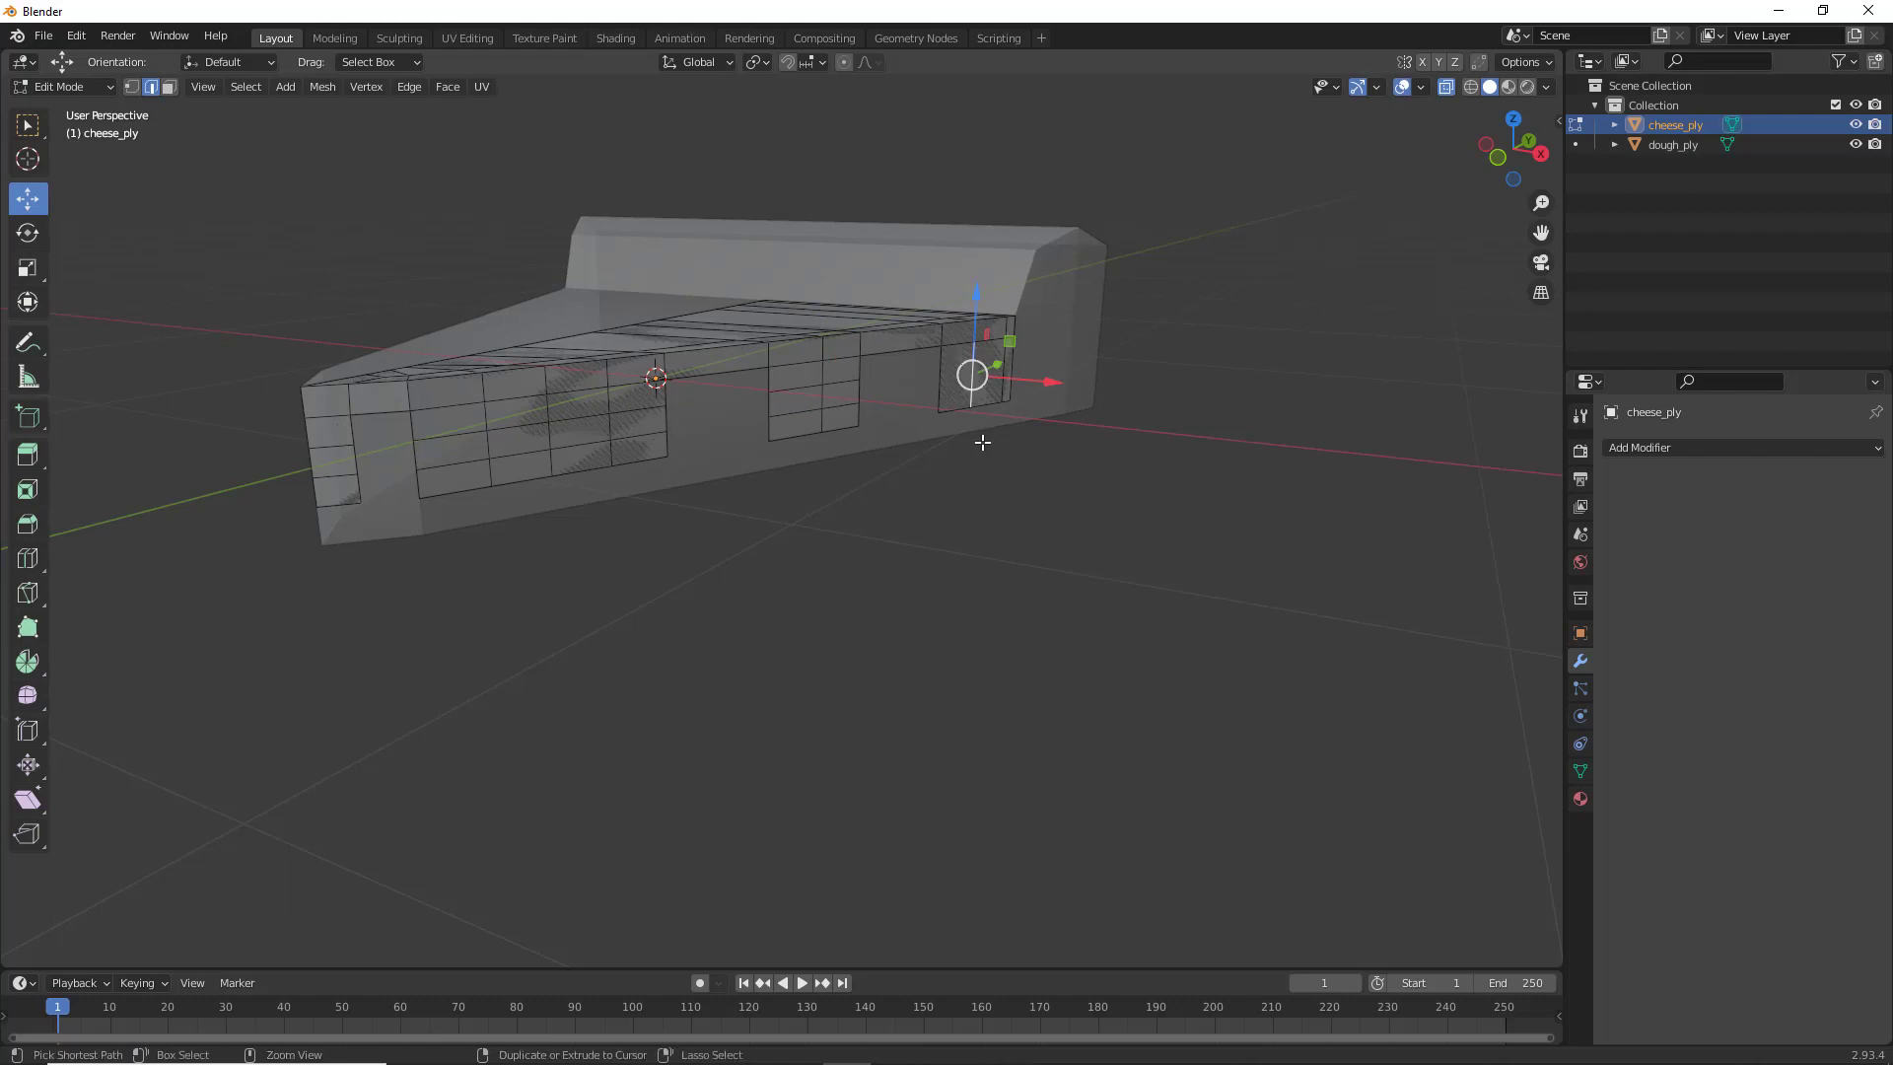
key(ctrl+r)
click(982, 442)
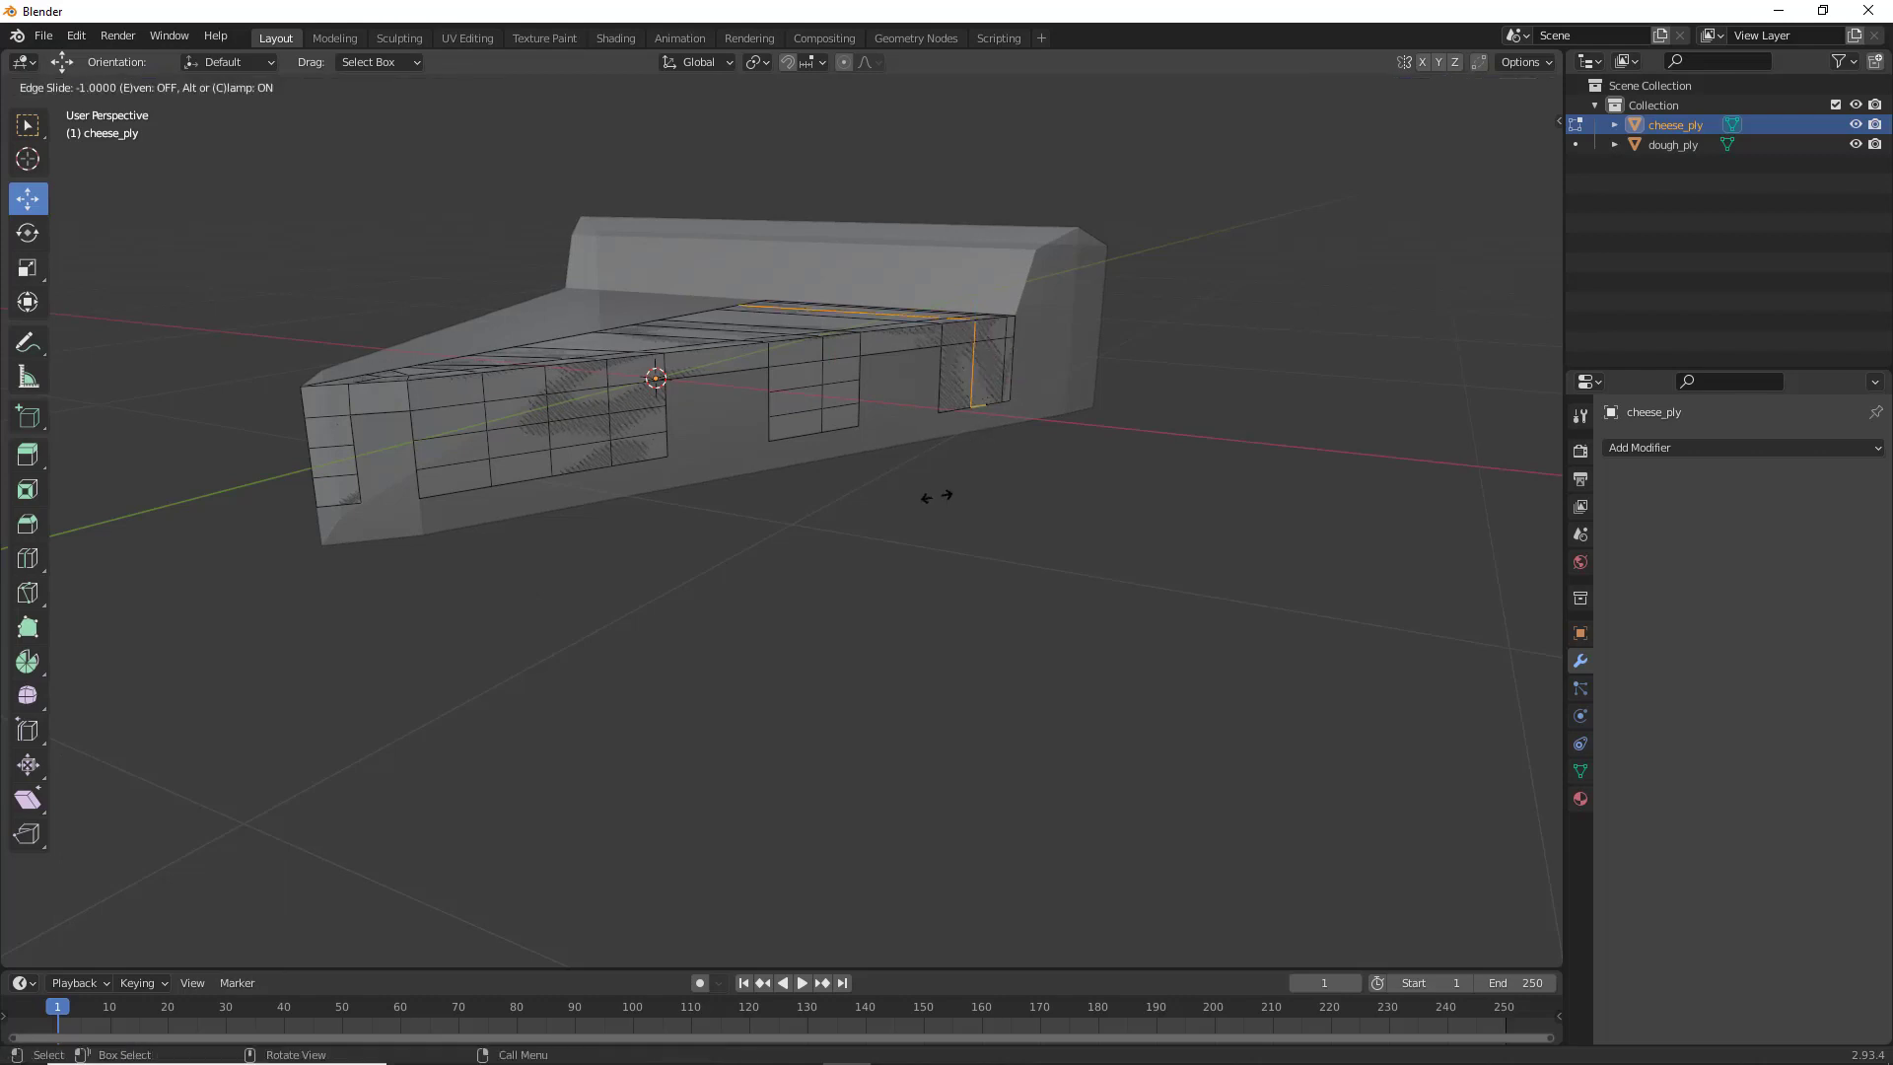
click(1019, 474)
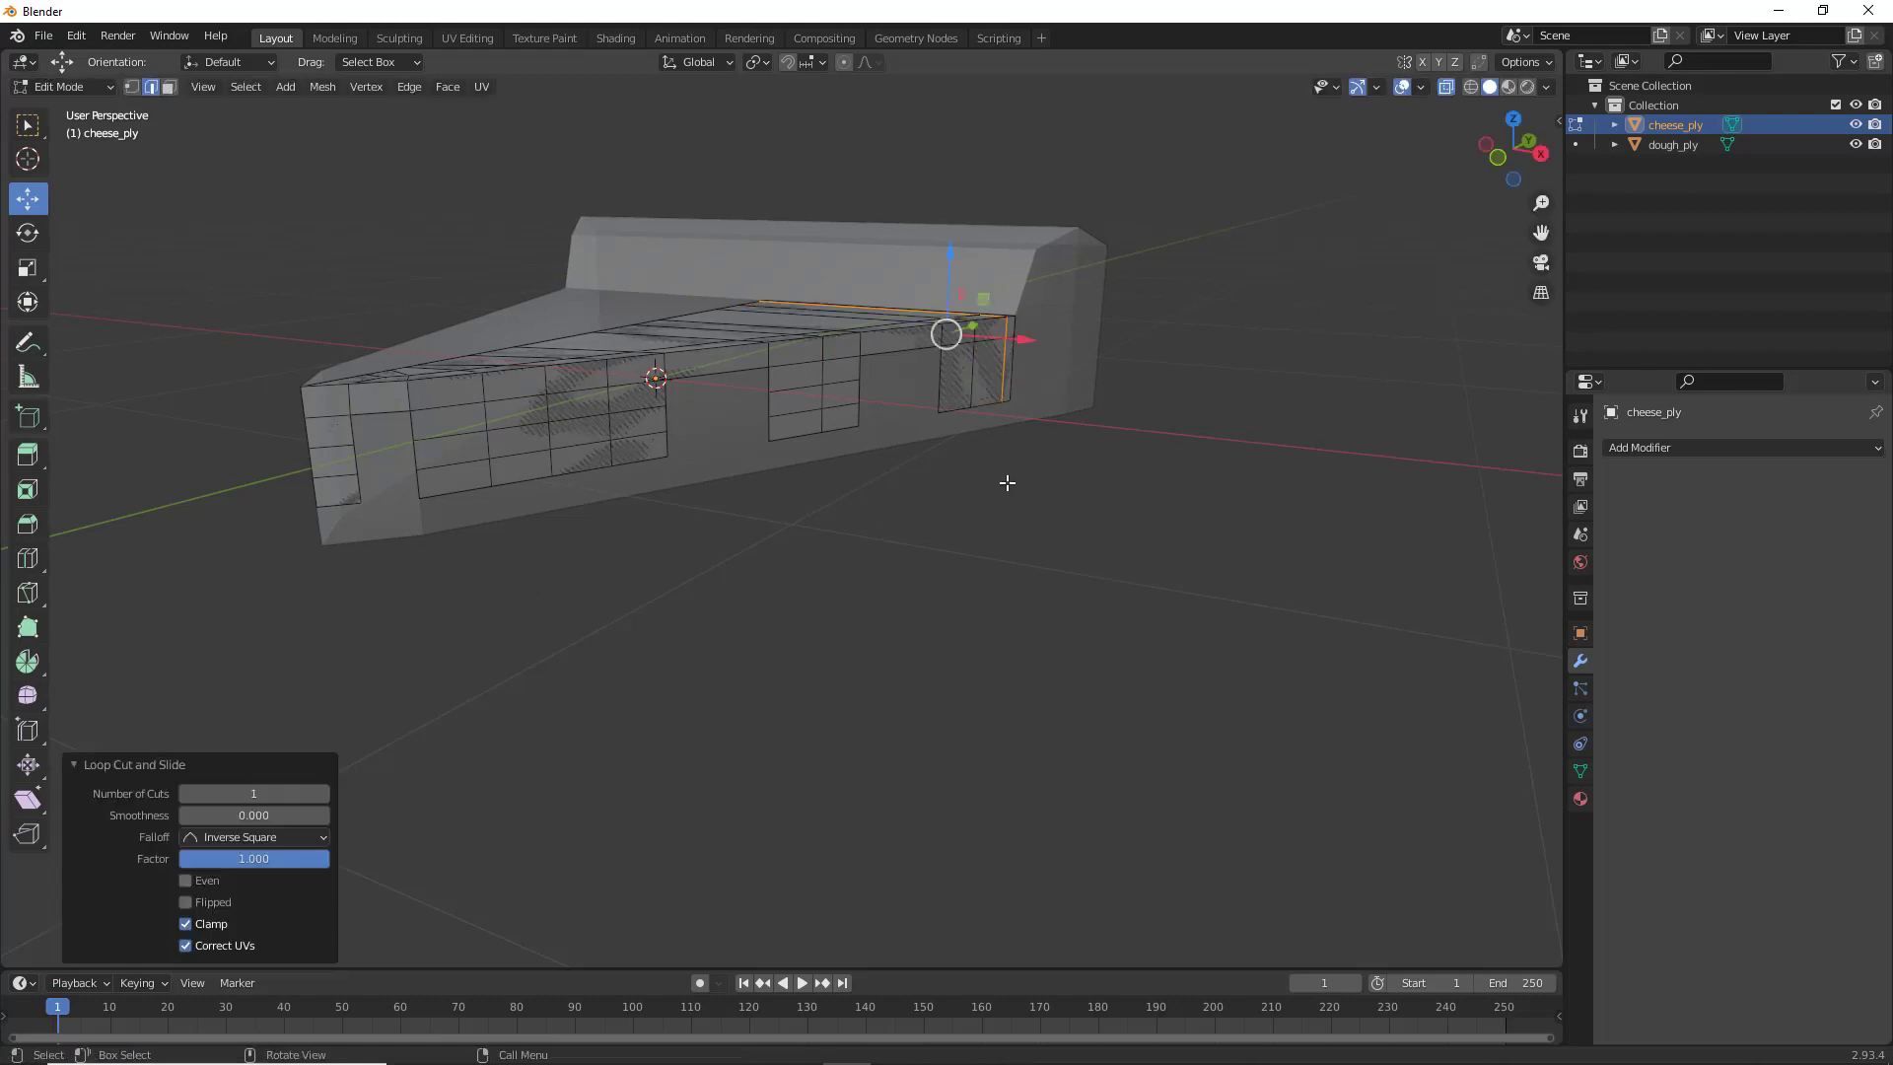
key(ctrl+z)
Add two horizontal loop cuts across the drip nearest the crust on the side of cheese_ply
middle_drag(951, 527, 1018, 425)
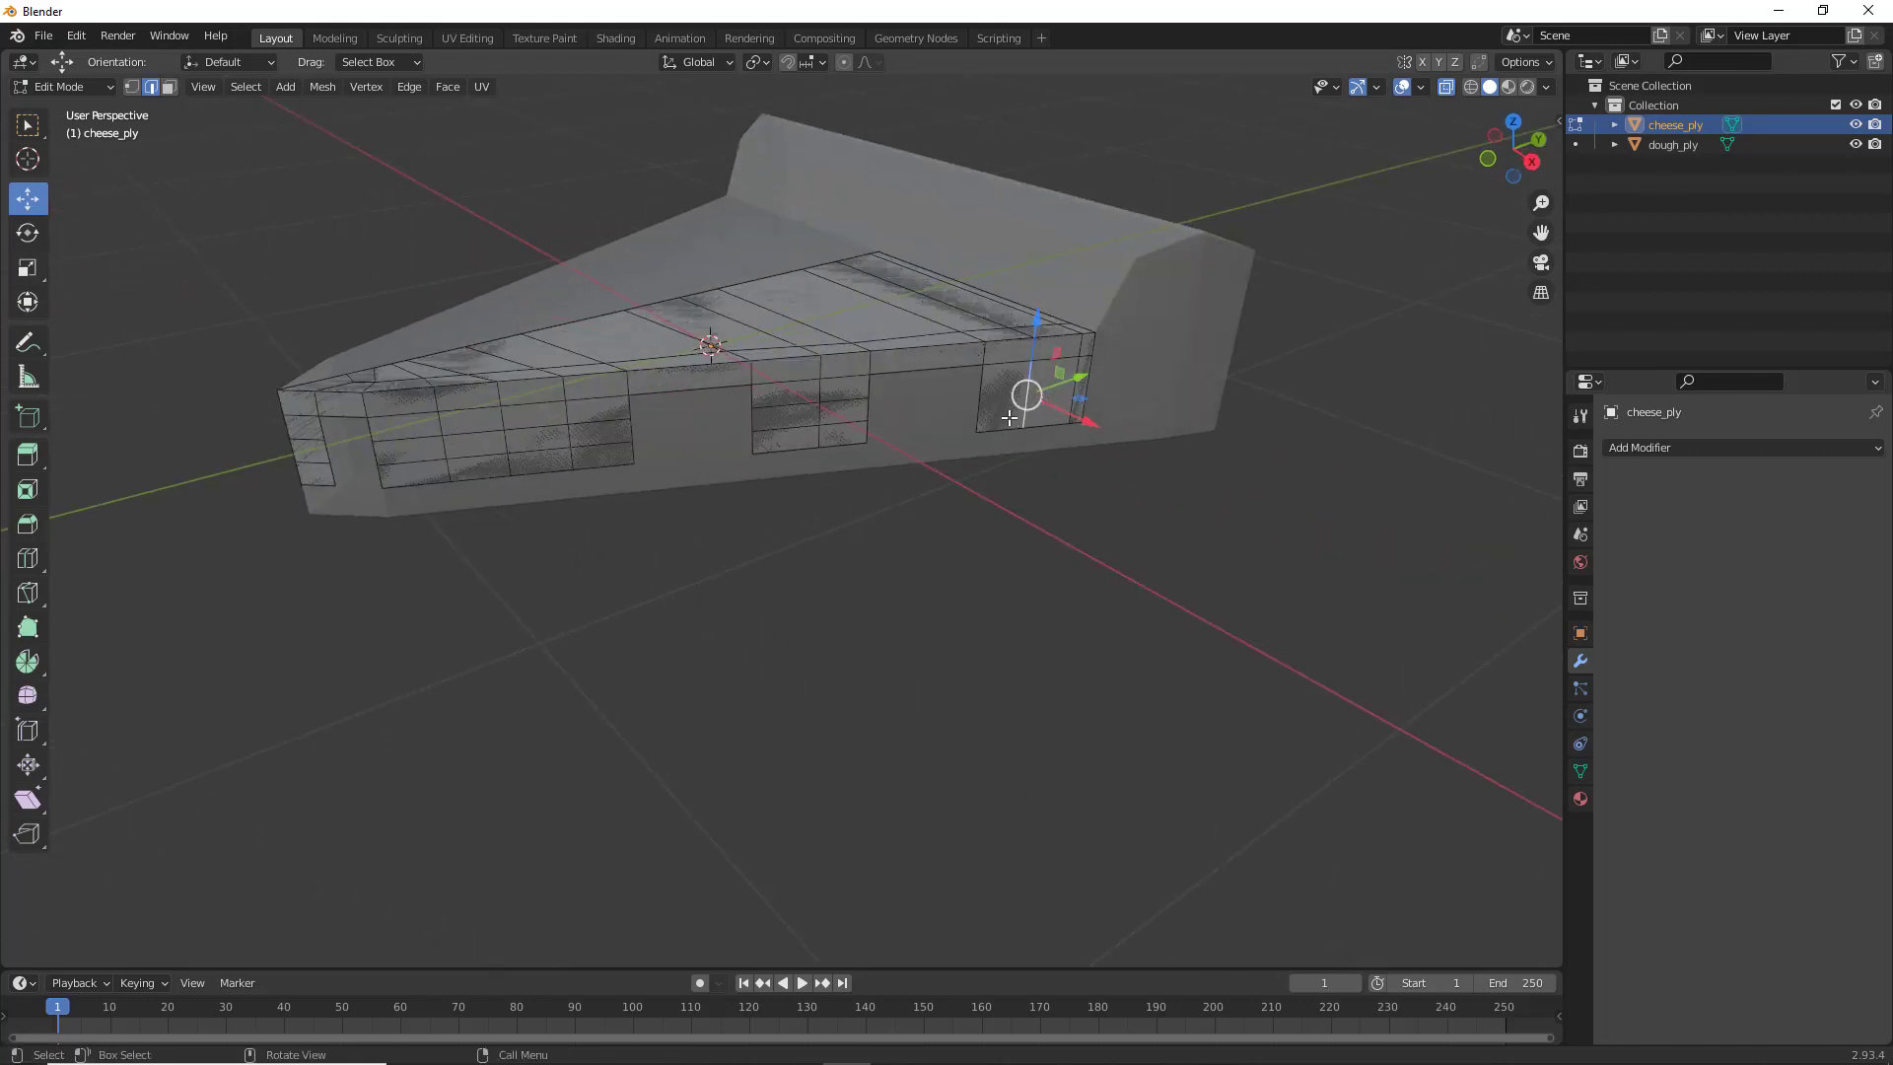
key(ctrl+r)
click(1025, 412)
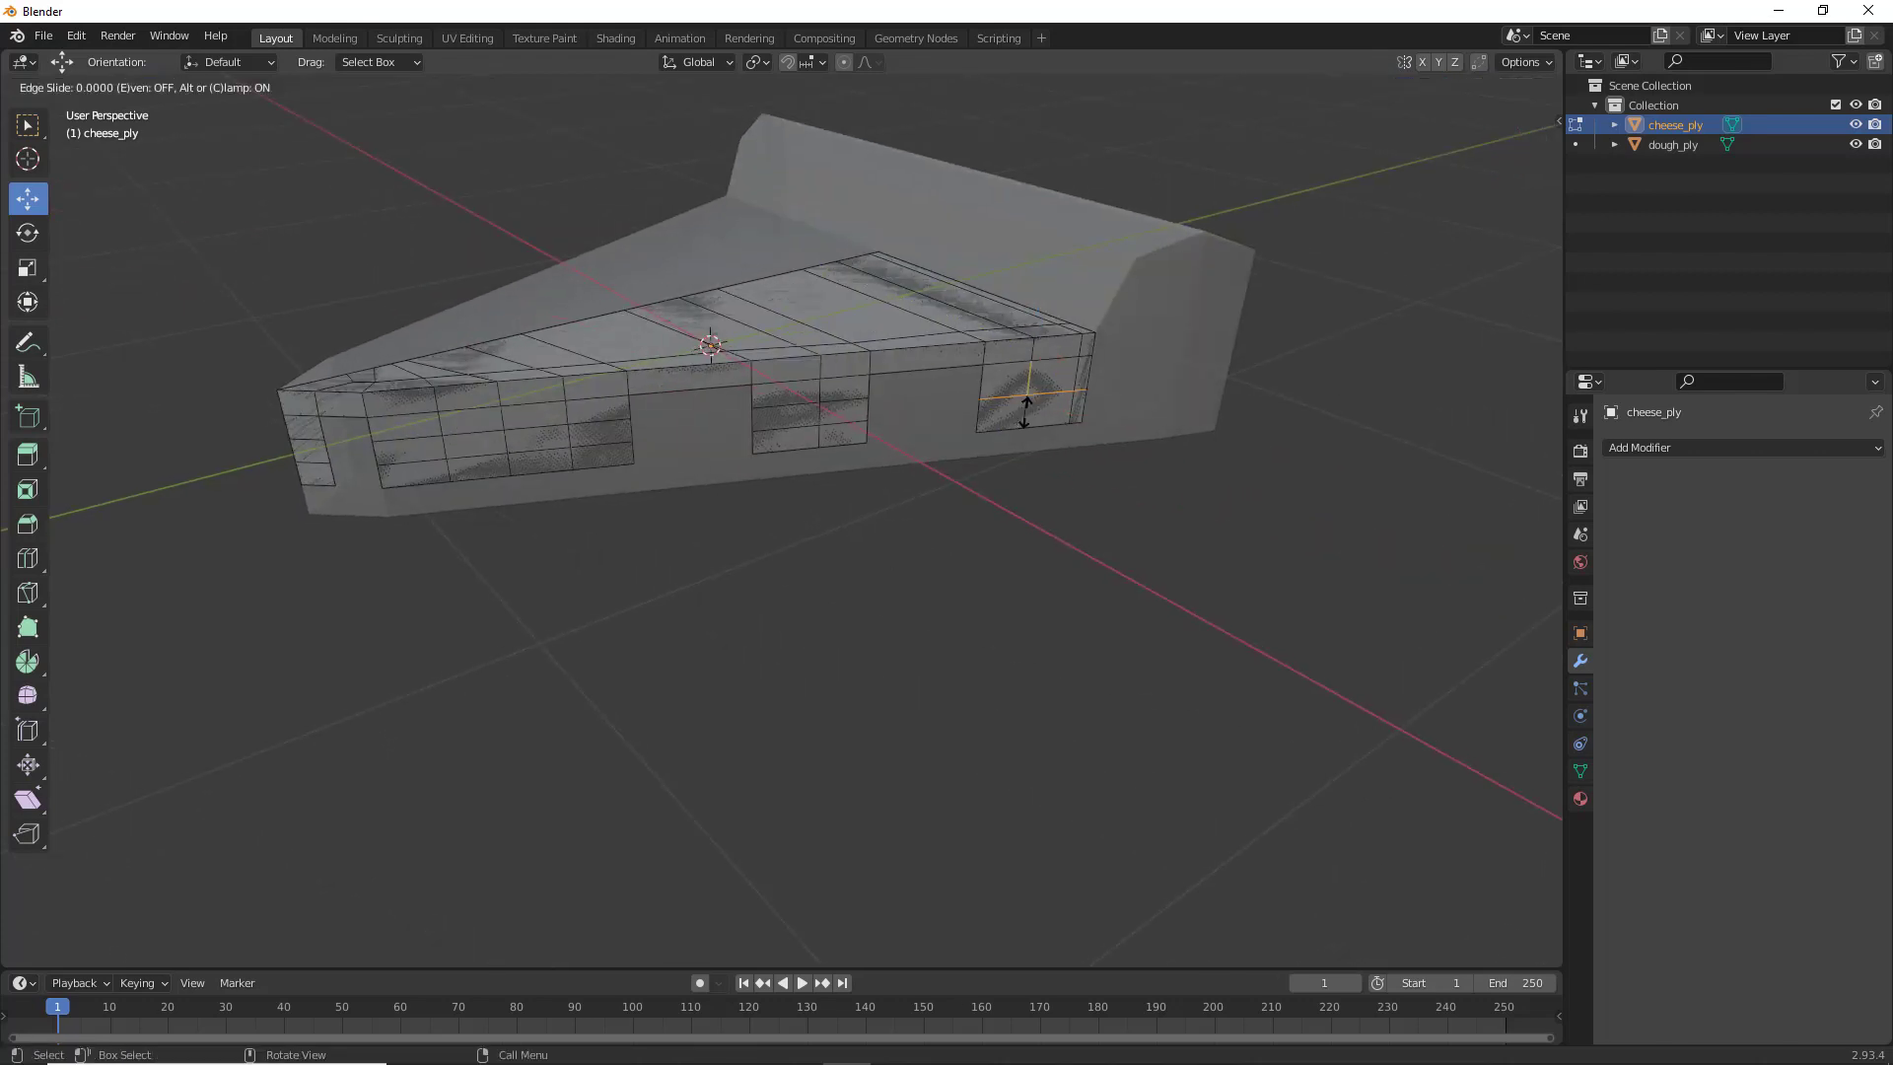
right_click(1025, 413)
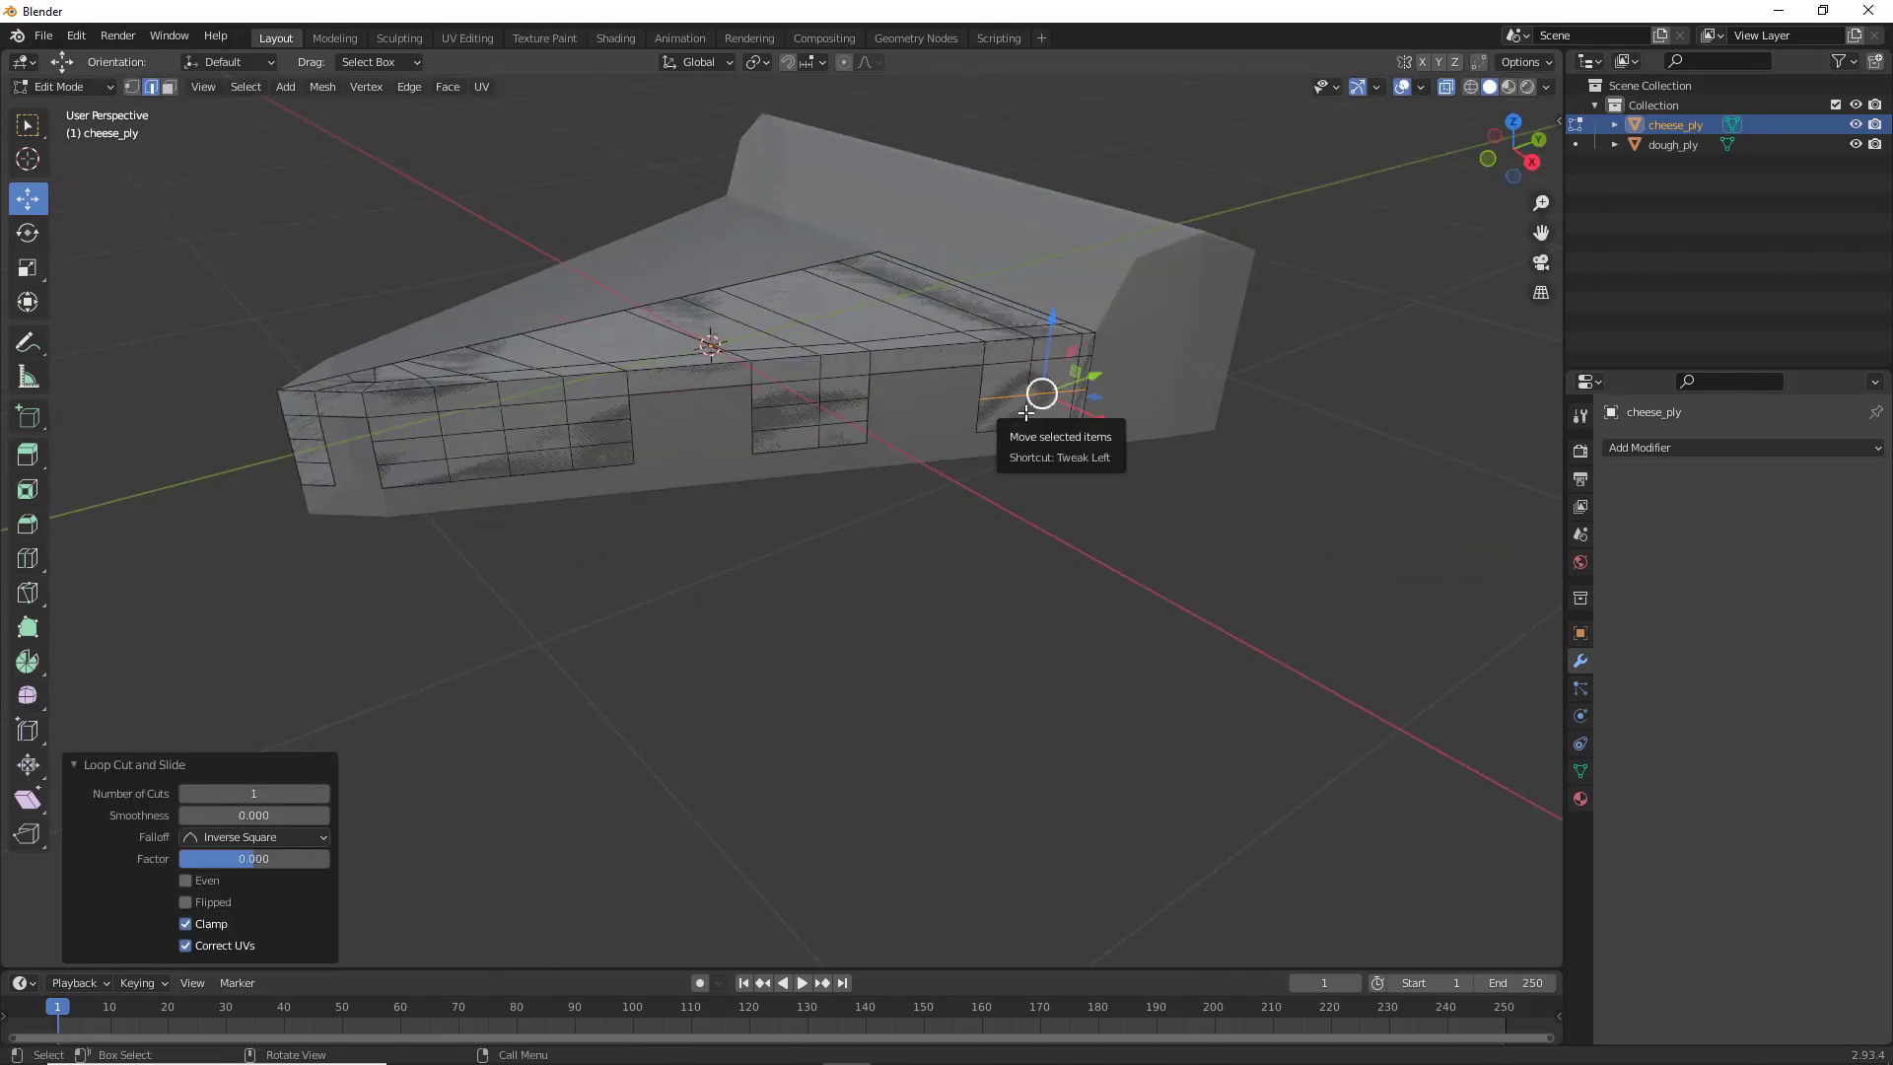
click(649, 647)
Return to Object Mode, add a Mirror modifier on the X axis to cheese_ply and apply it
middle_drag(512, 671, 609, 608)
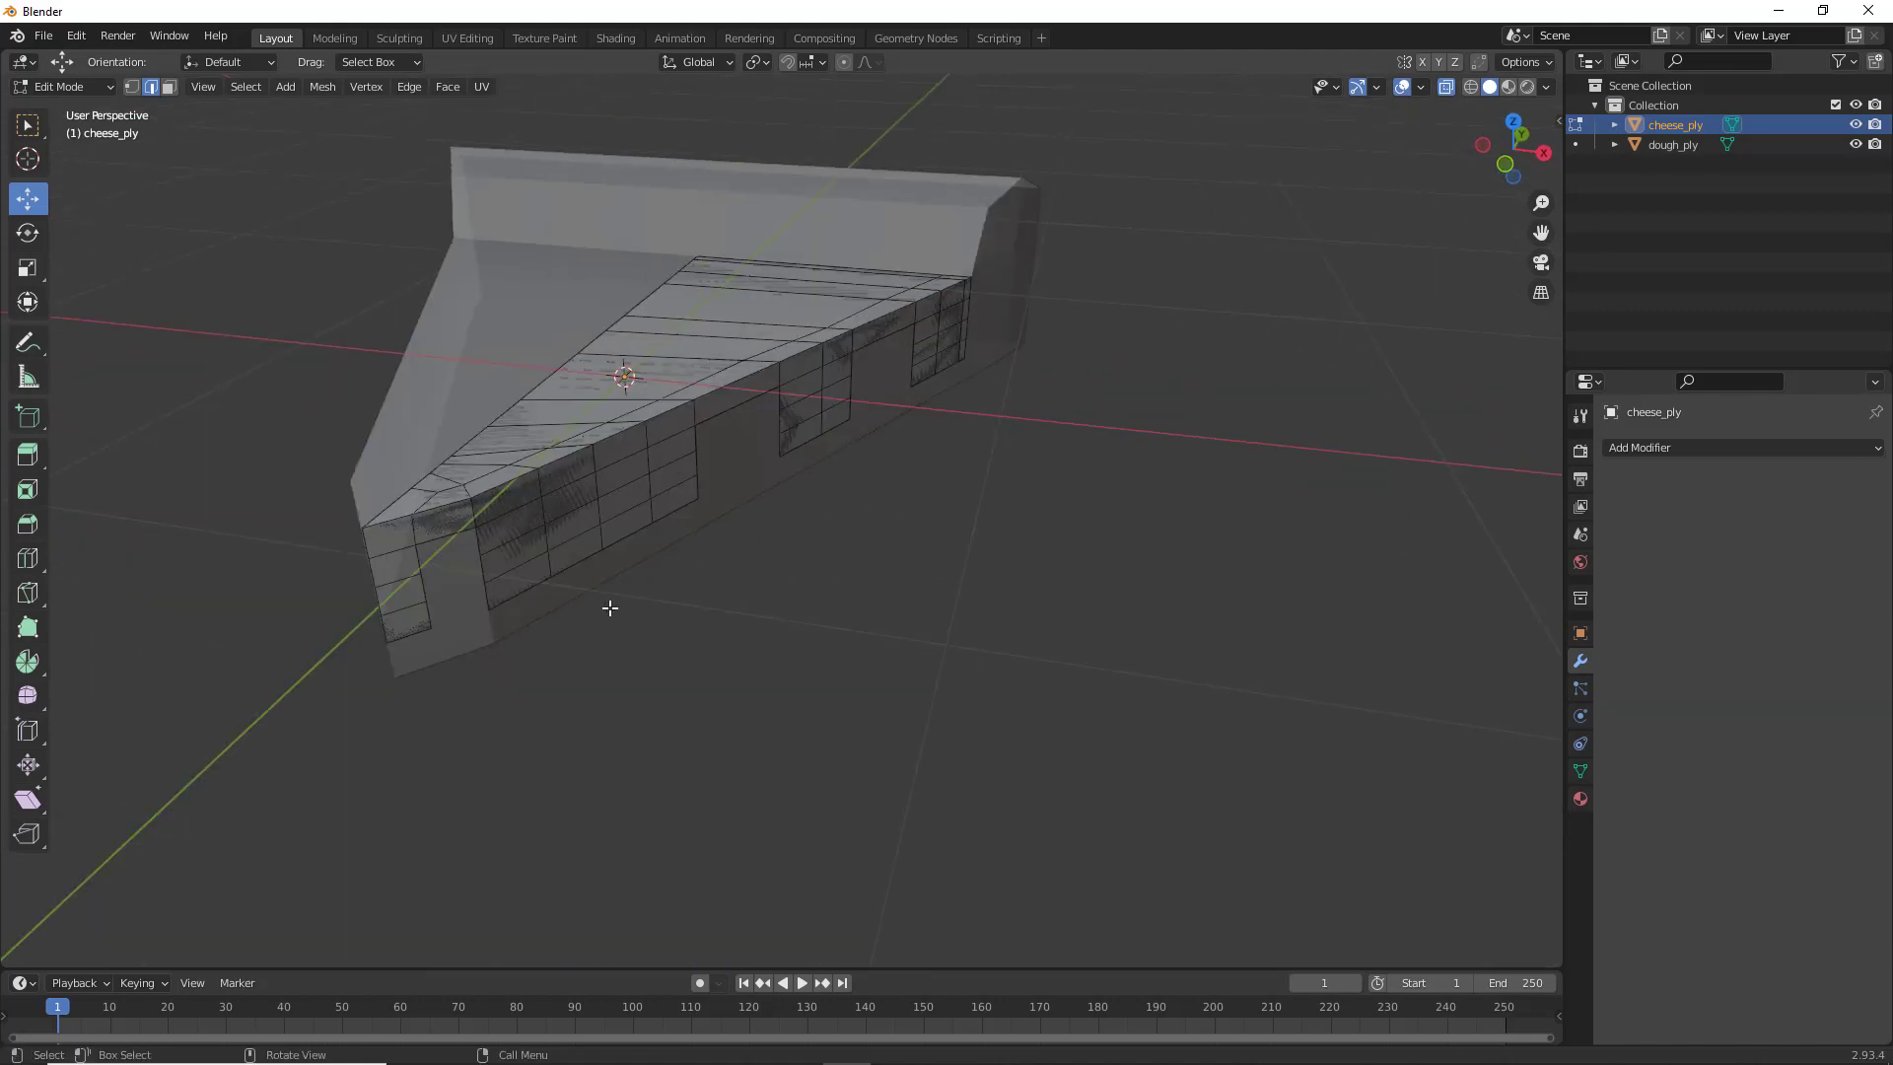
middle_drag(543, 514, 781, 364)
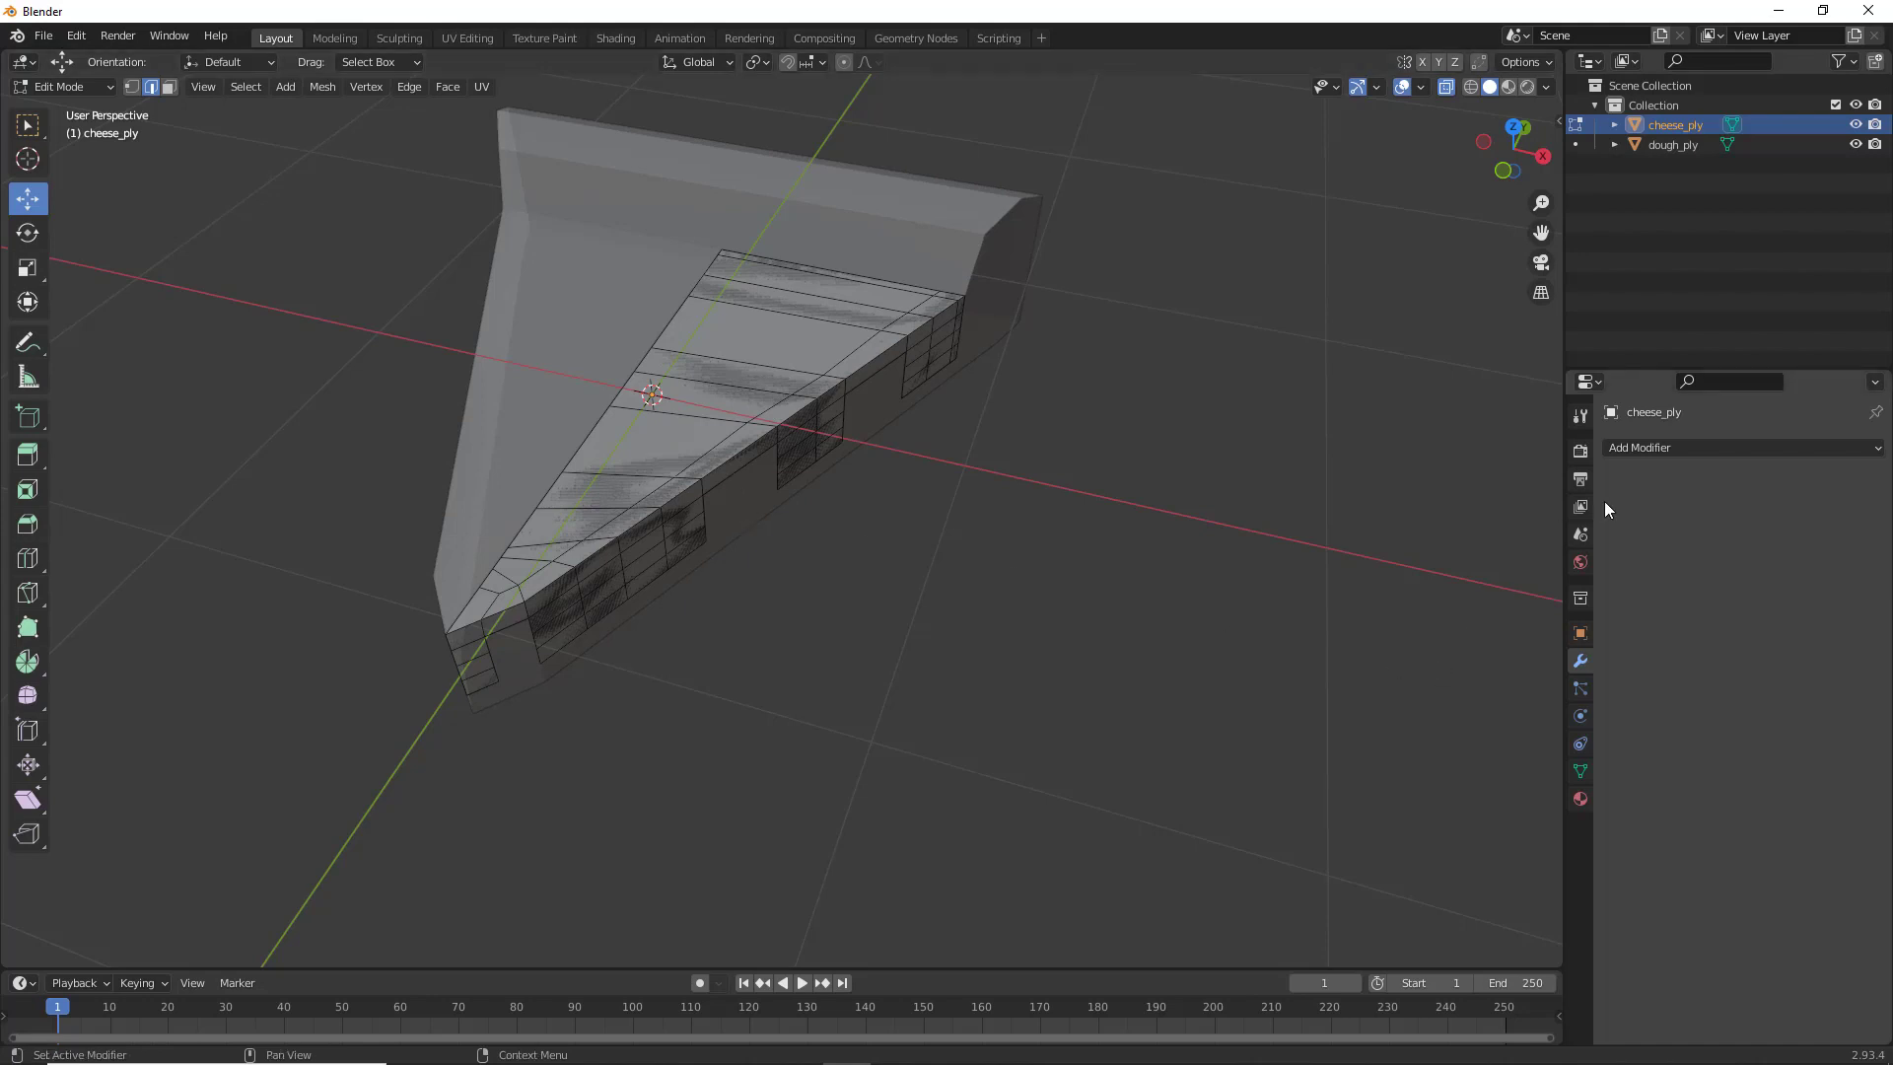
key(Tab)
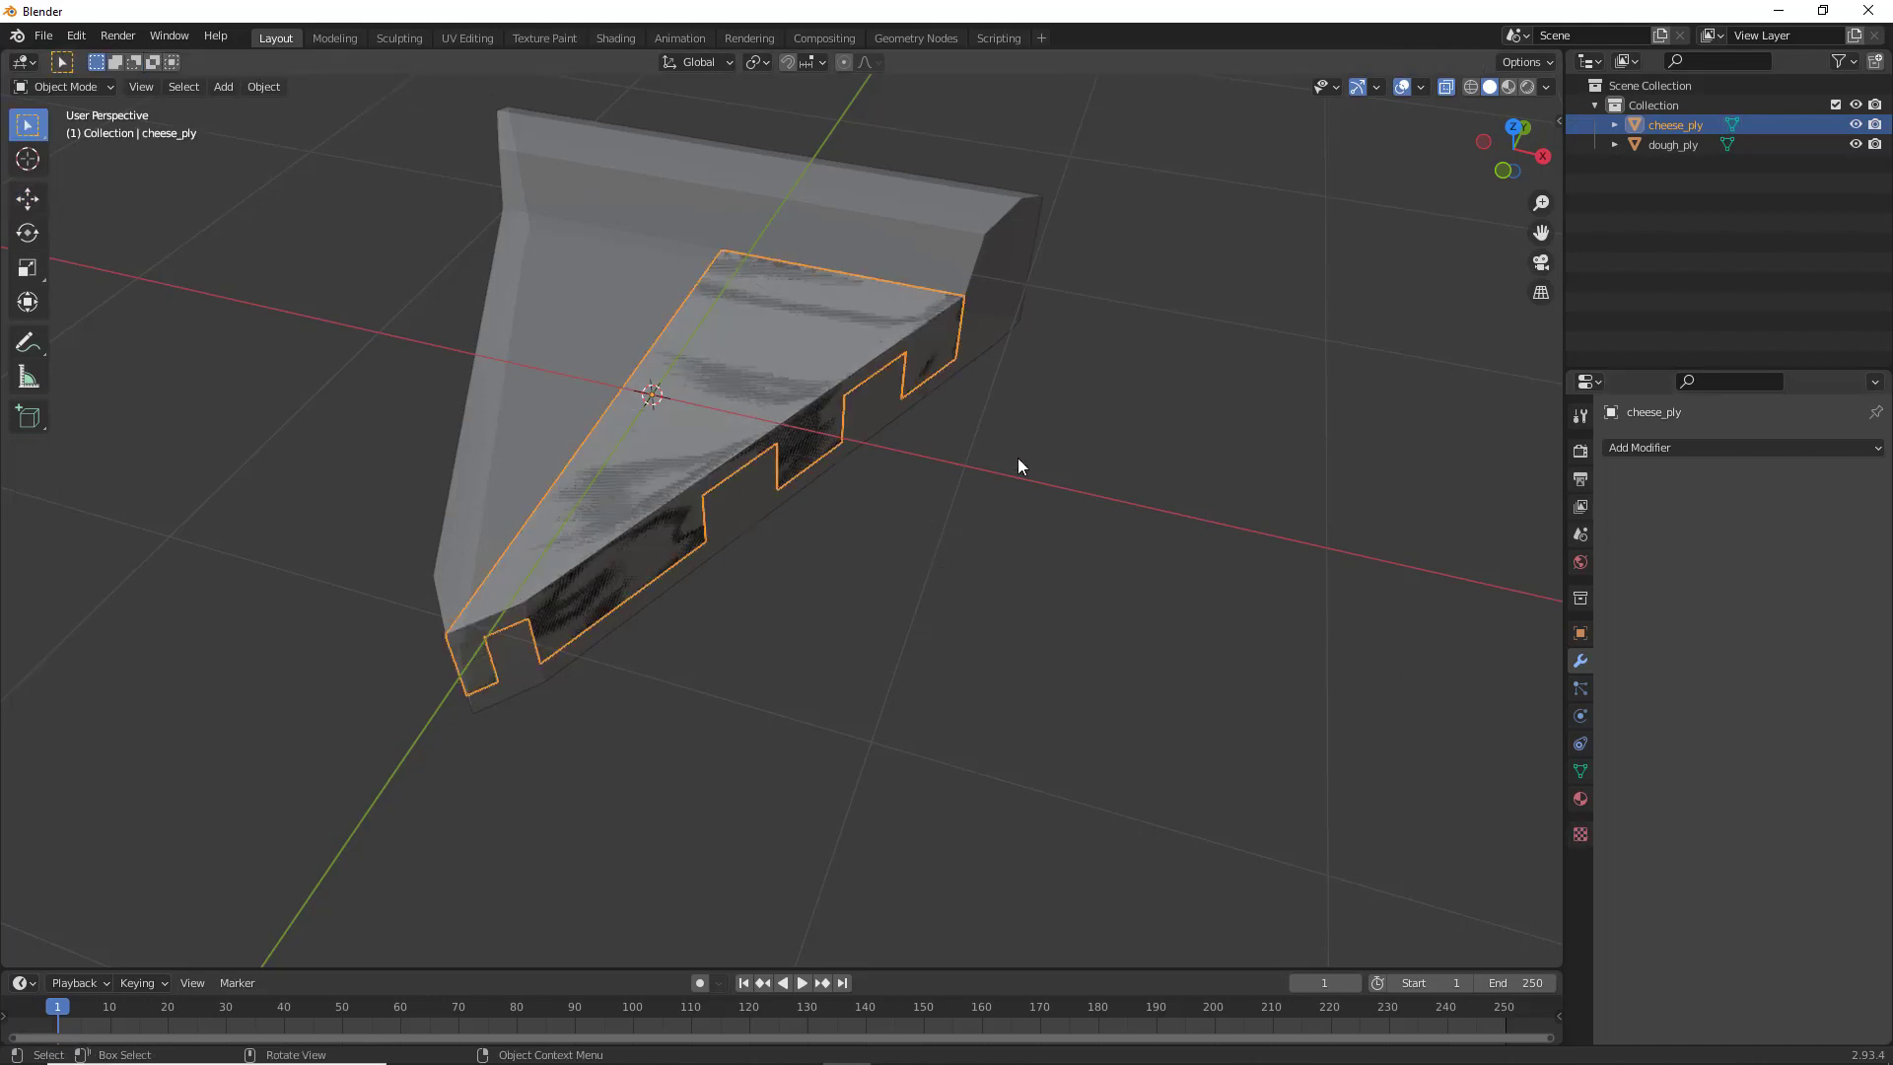
click(1685, 447)
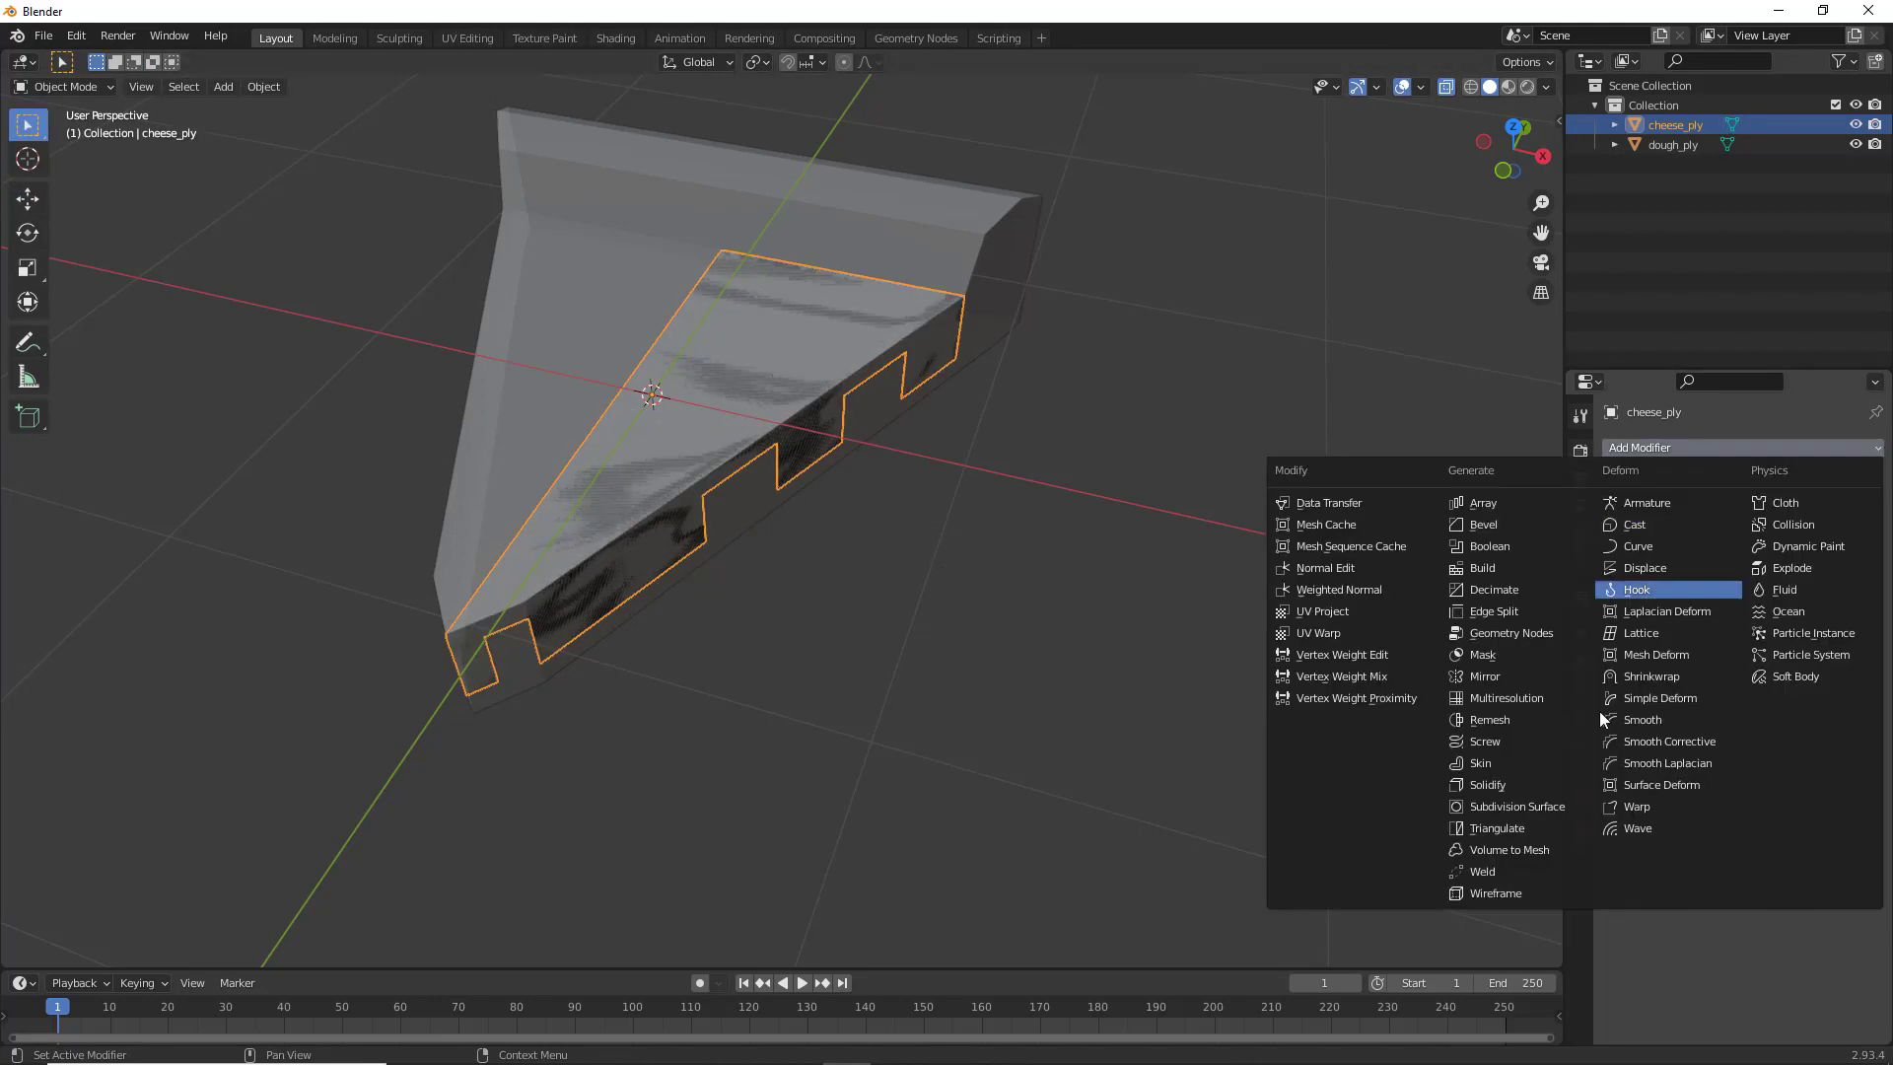
click(1529, 676)
middle_drag(440, 596, 532, 552)
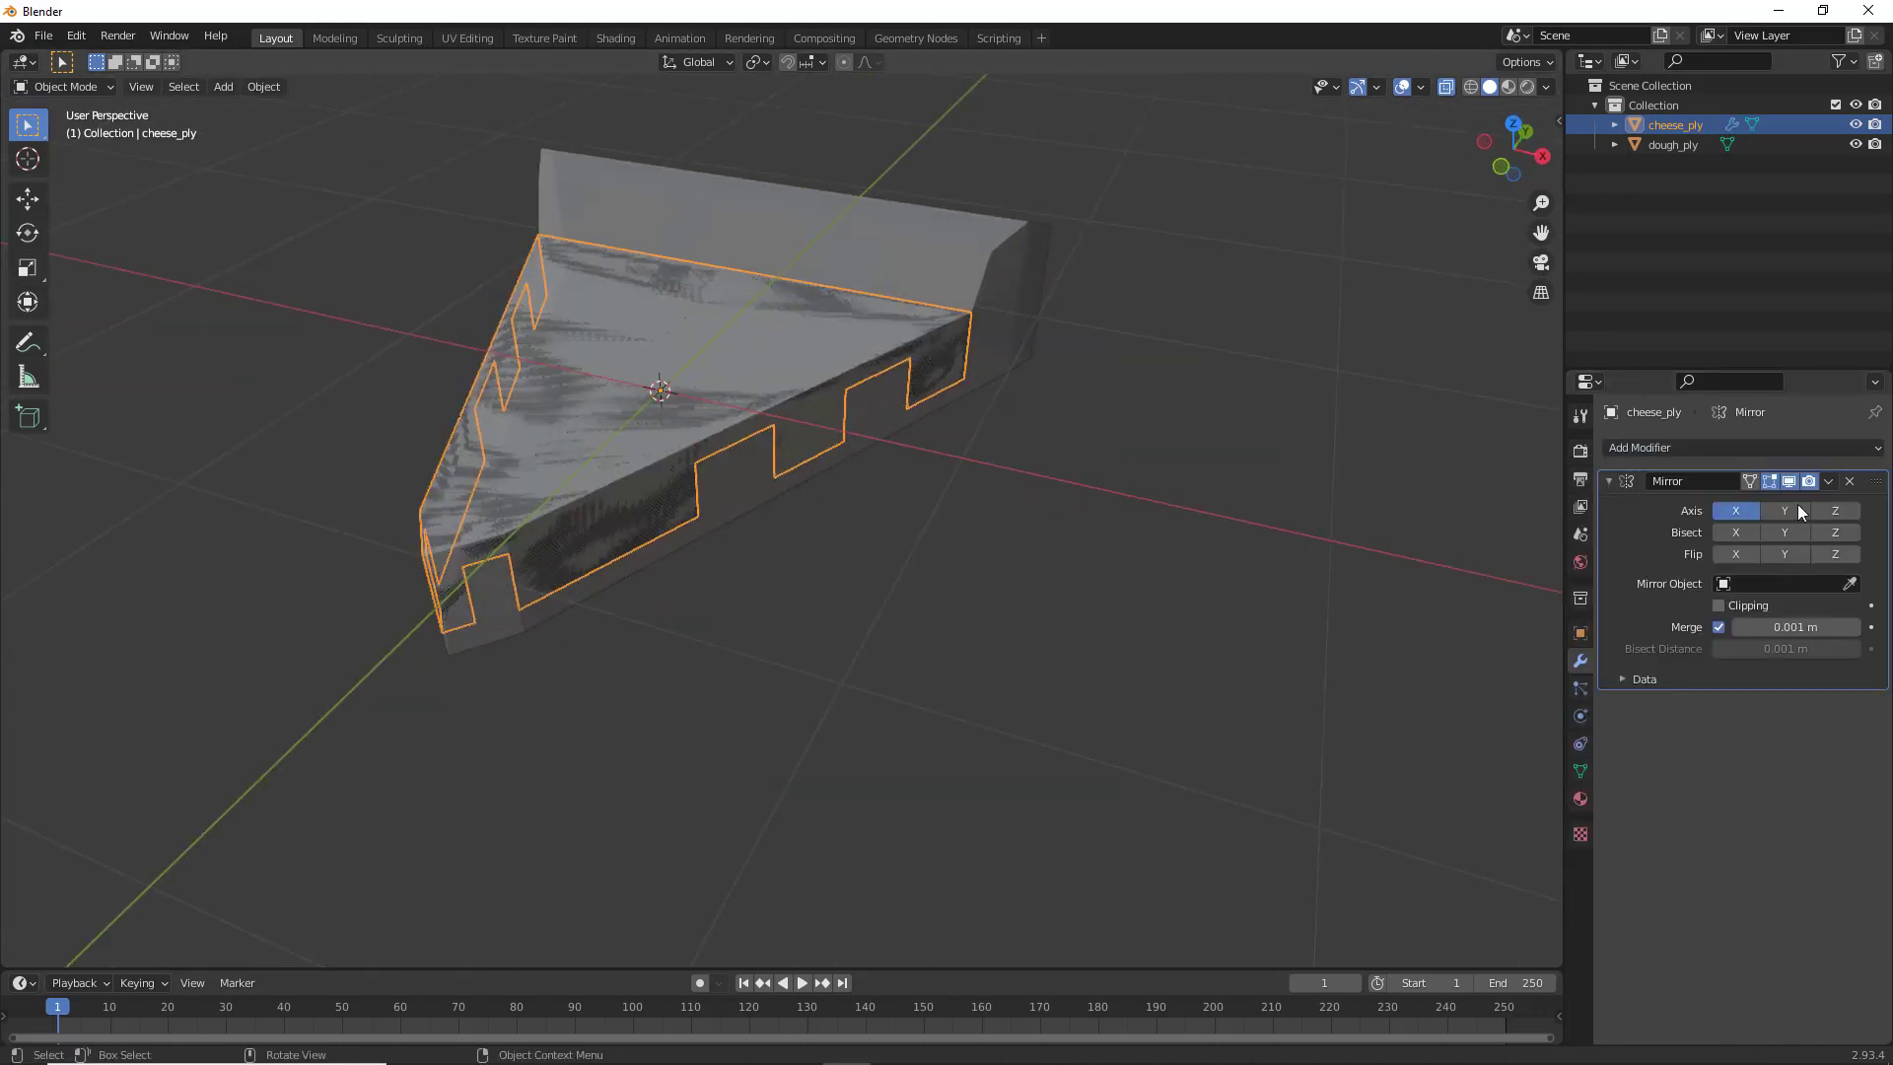
click(1829, 481)
click(1793, 500)
Examine the mirrored cheese_ply drips and their edge loops against the dough_ply slice
mouse_move(808, 597)
middle_down()
mouse_move(959, 545)
mouse_move(765, 642)
mouse_move(706, 596)
mouse_move(934, 588)
mouse_move(875, 654)
mouse_move(951, 596)
mouse_move(864, 636)
mouse_move(808, 617)
middle_up()
middle_drag(624, 533, 580, 532)
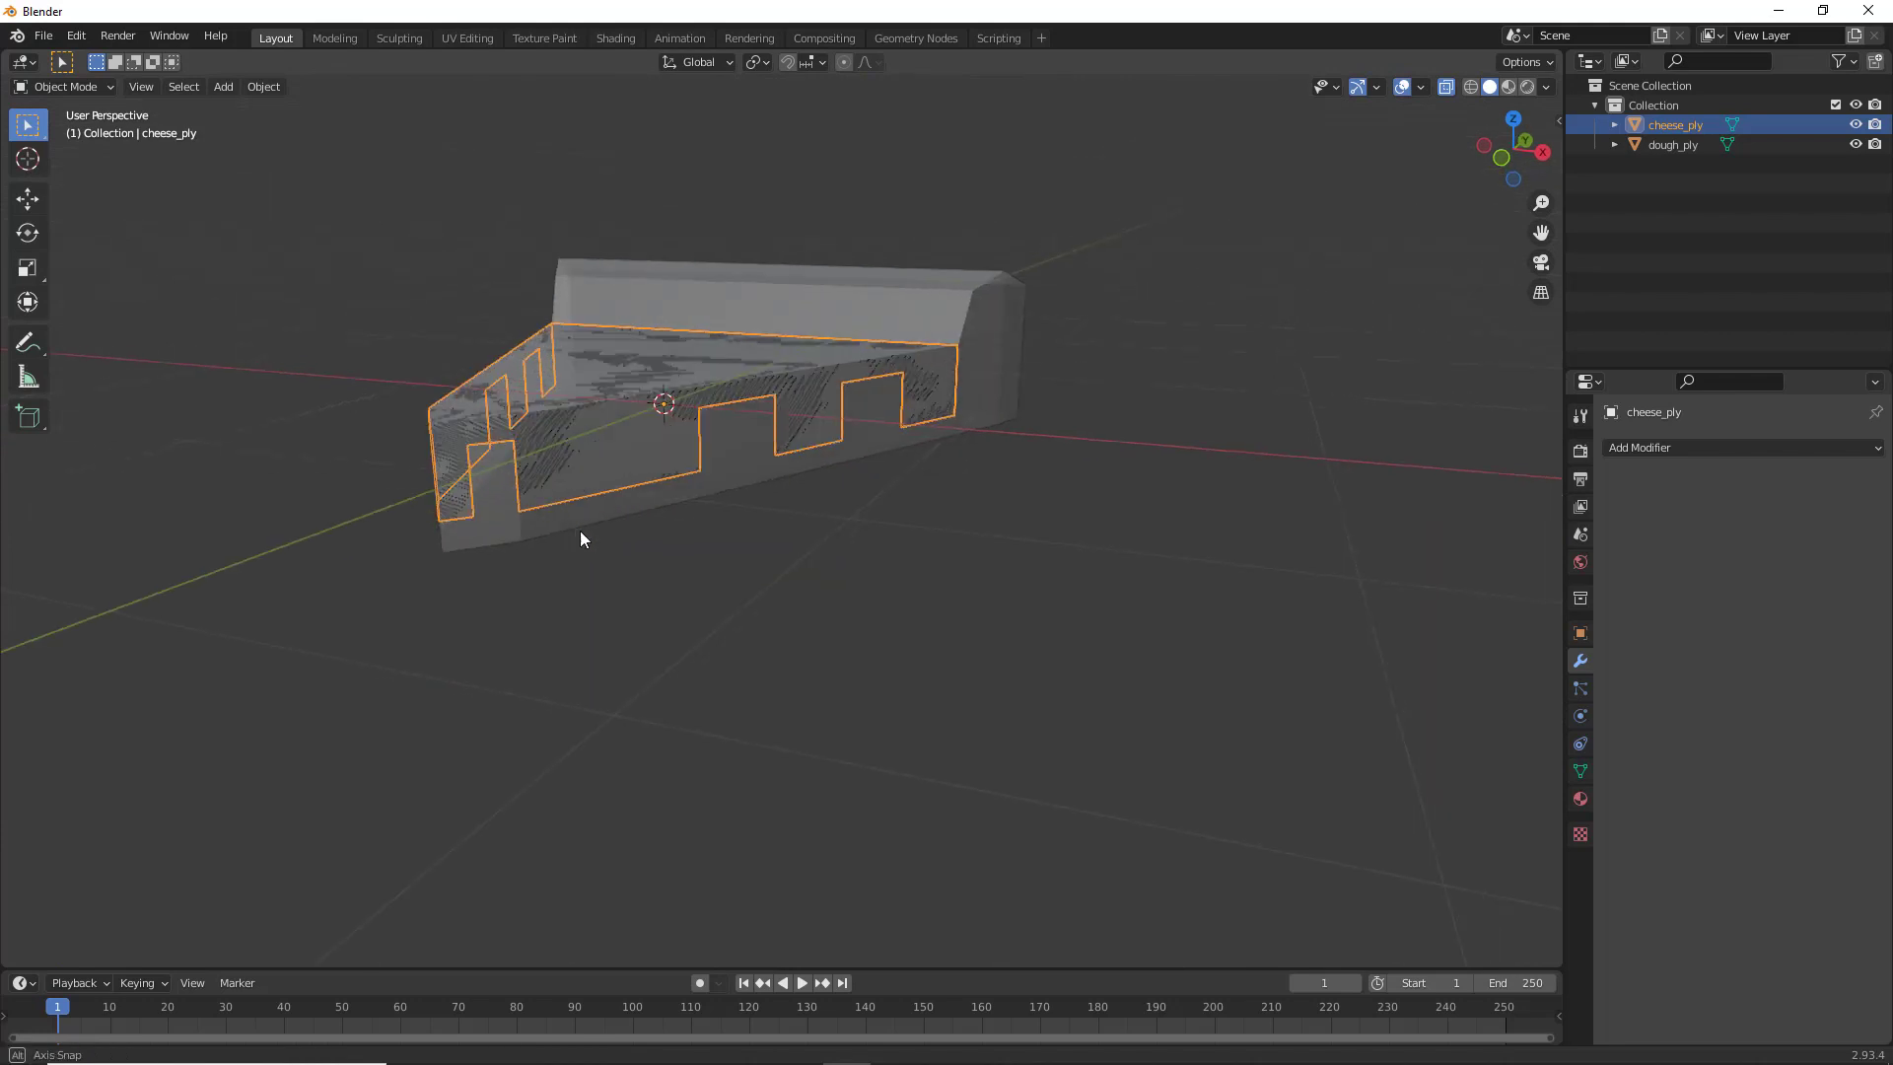
scroll(691, 497, up, 3)
middle_drag(814, 543, 559, 603)
click(561, 602)
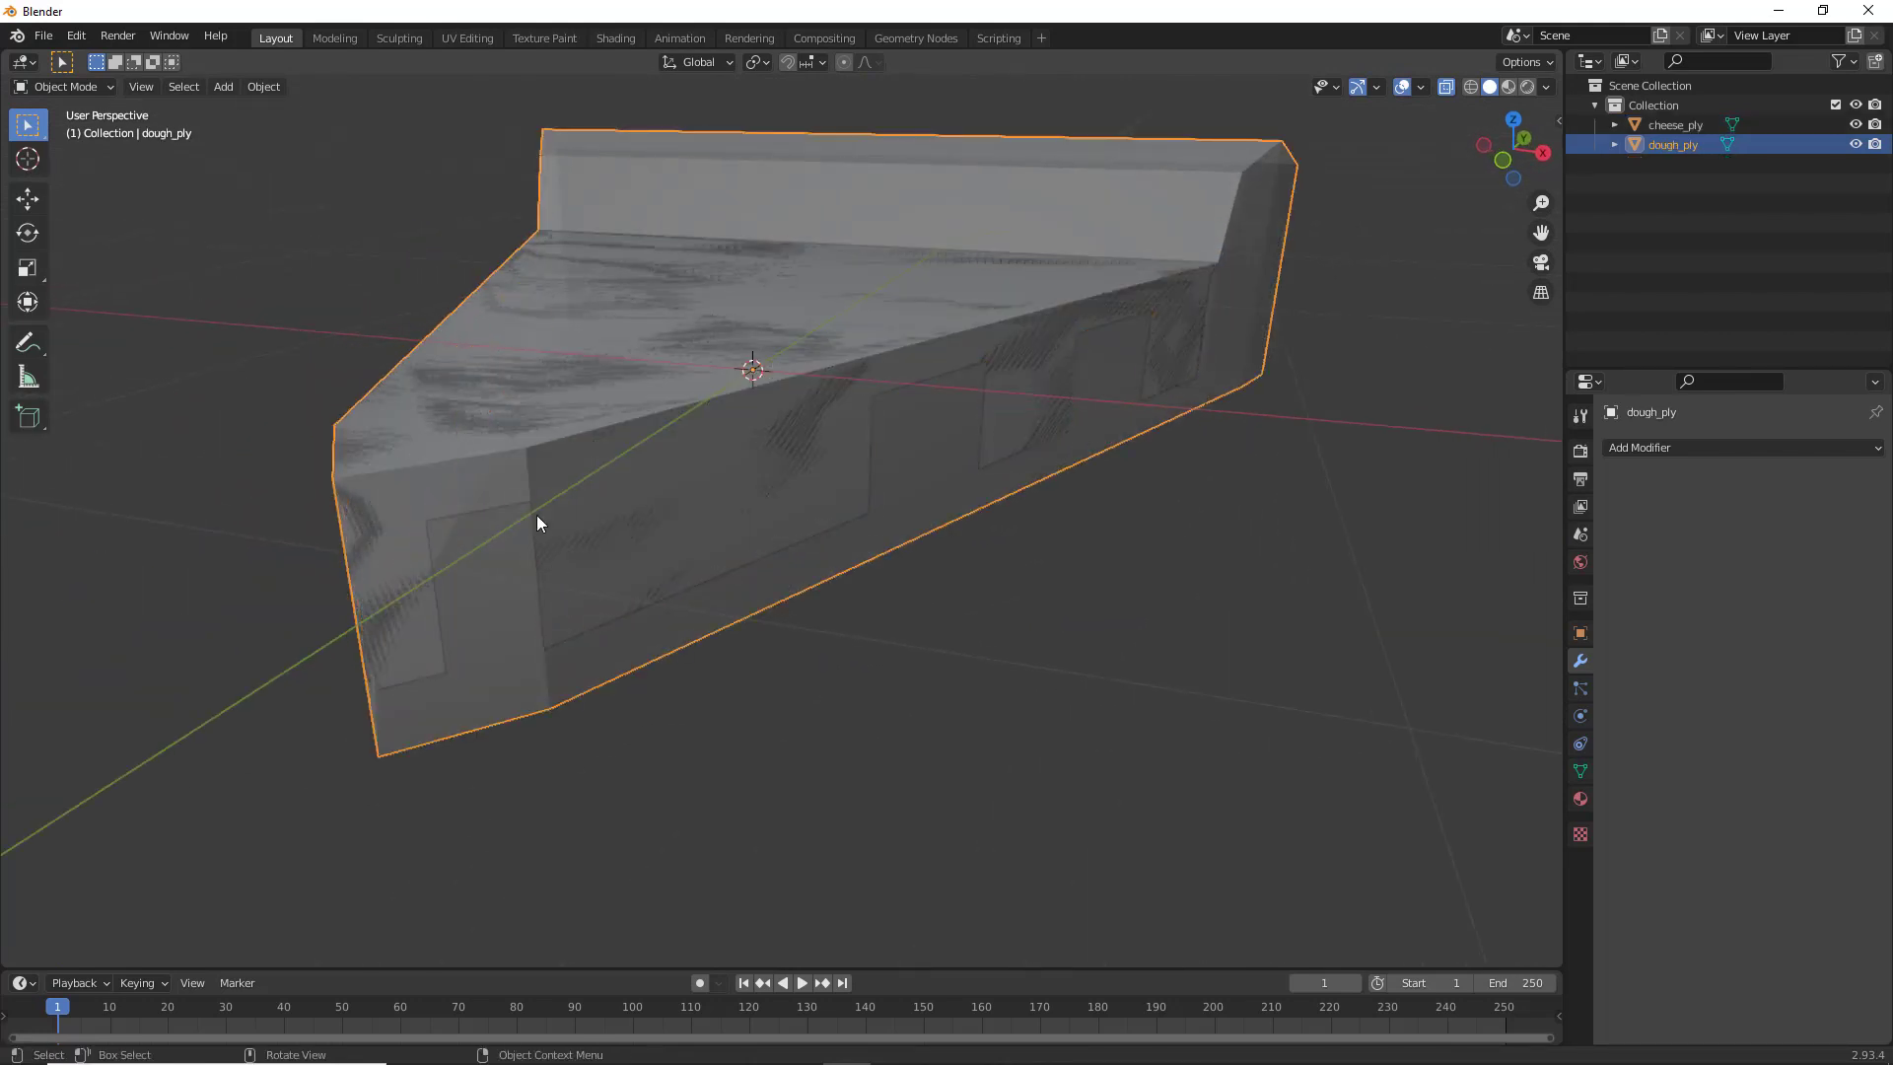
click(523, 465)
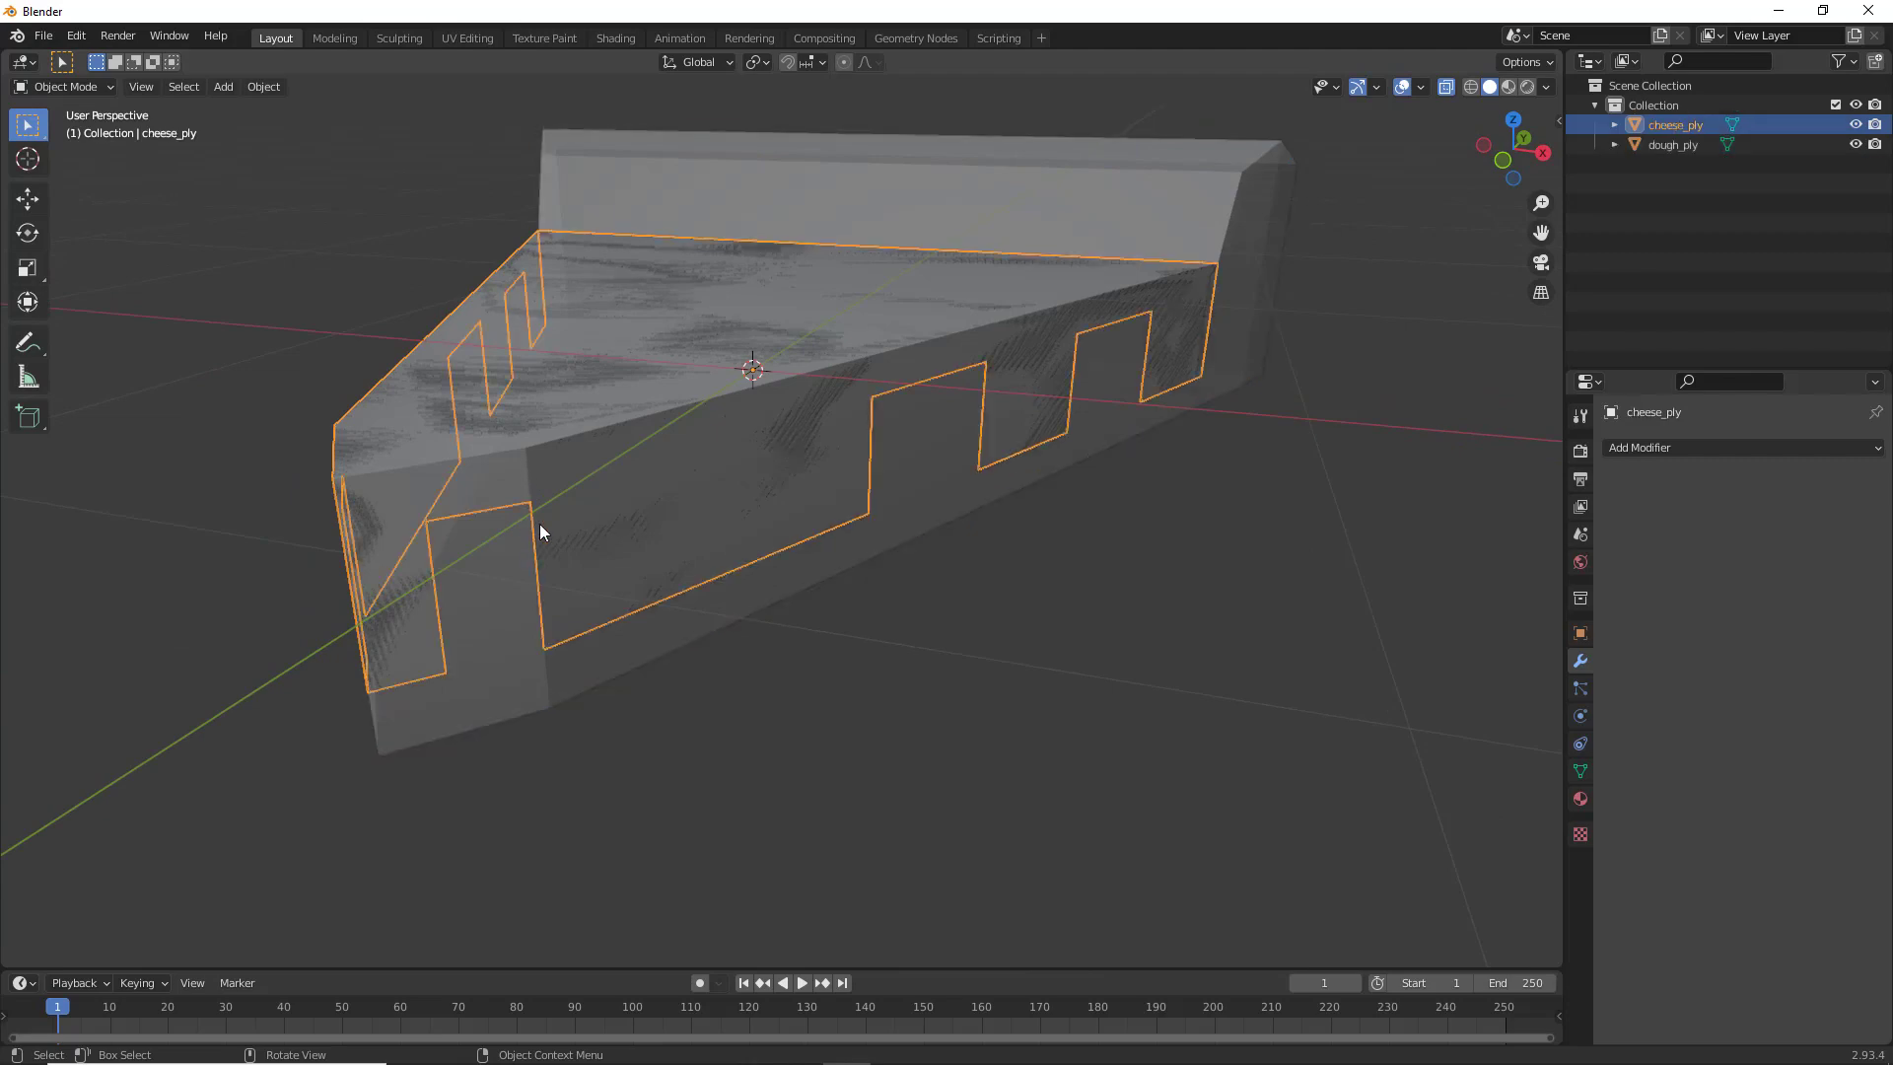
key(Tab)
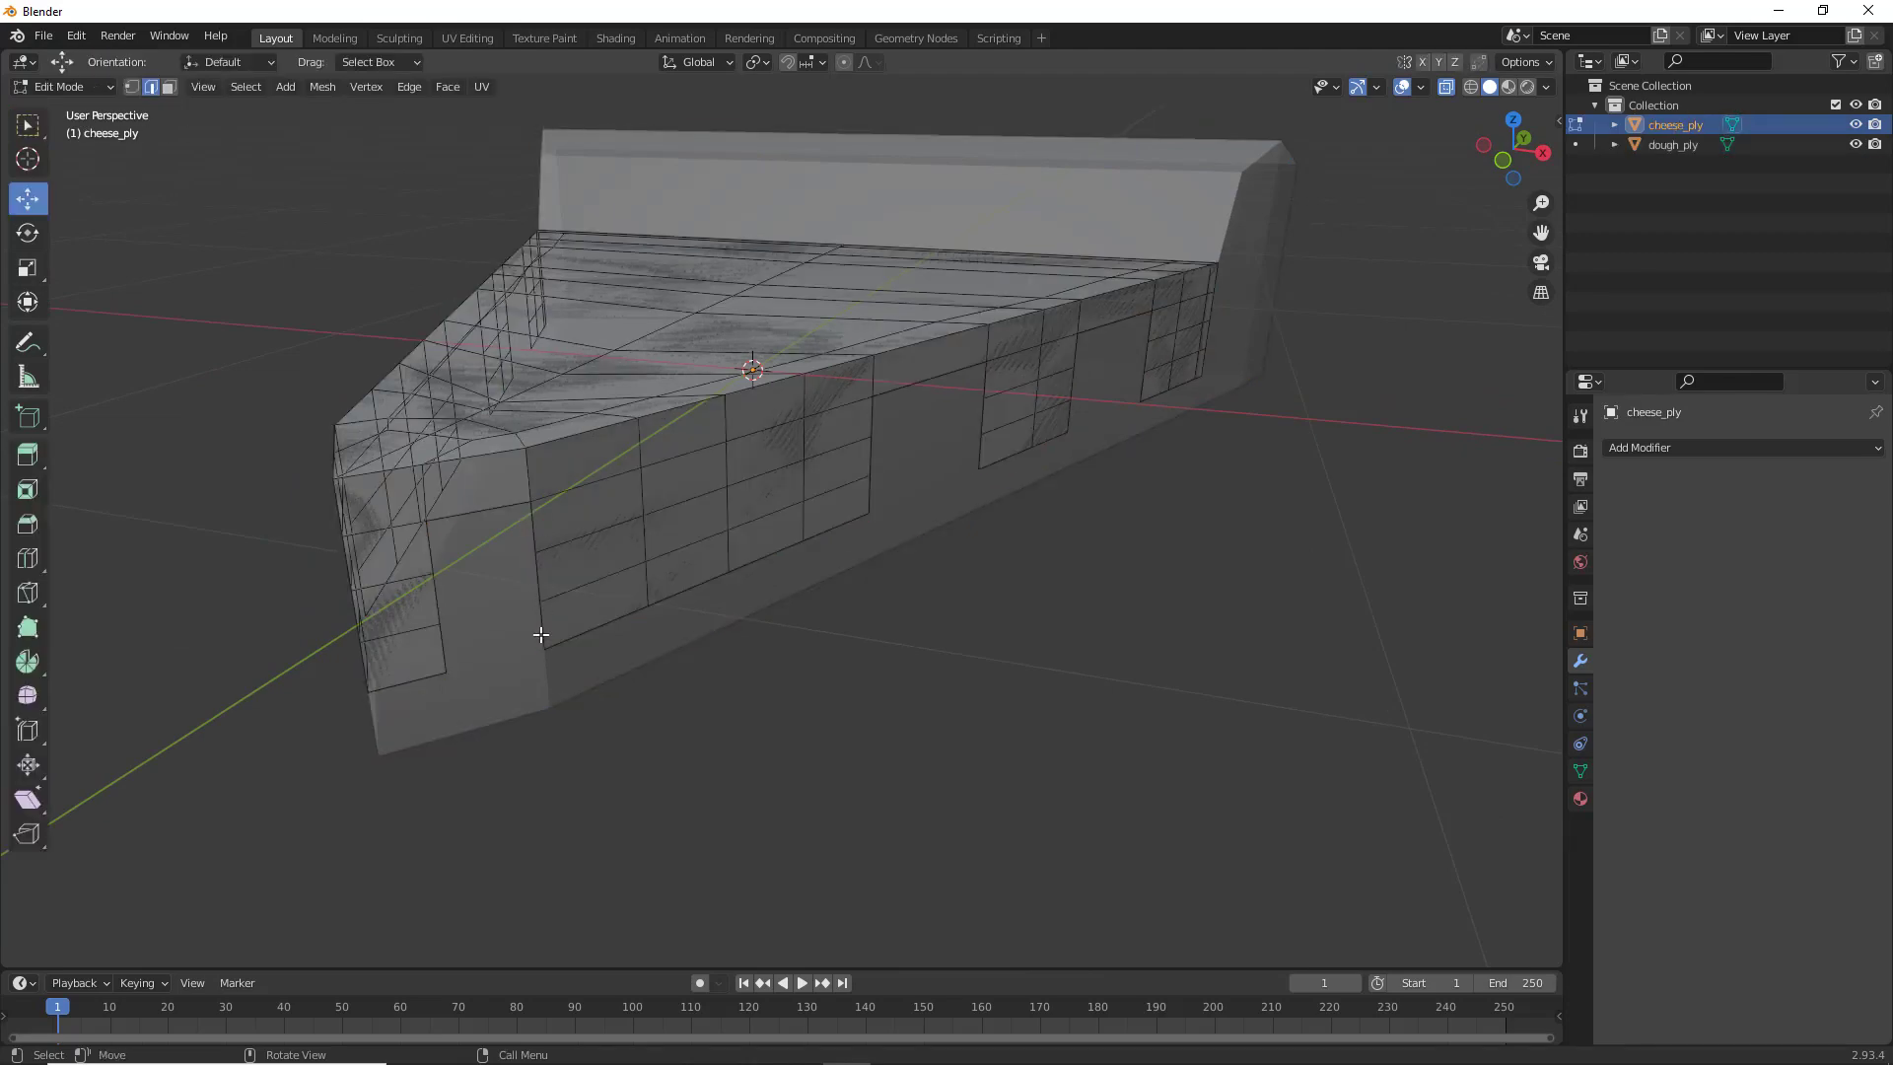
middle_drag(648, 627, 773, 553)
key(Tab)
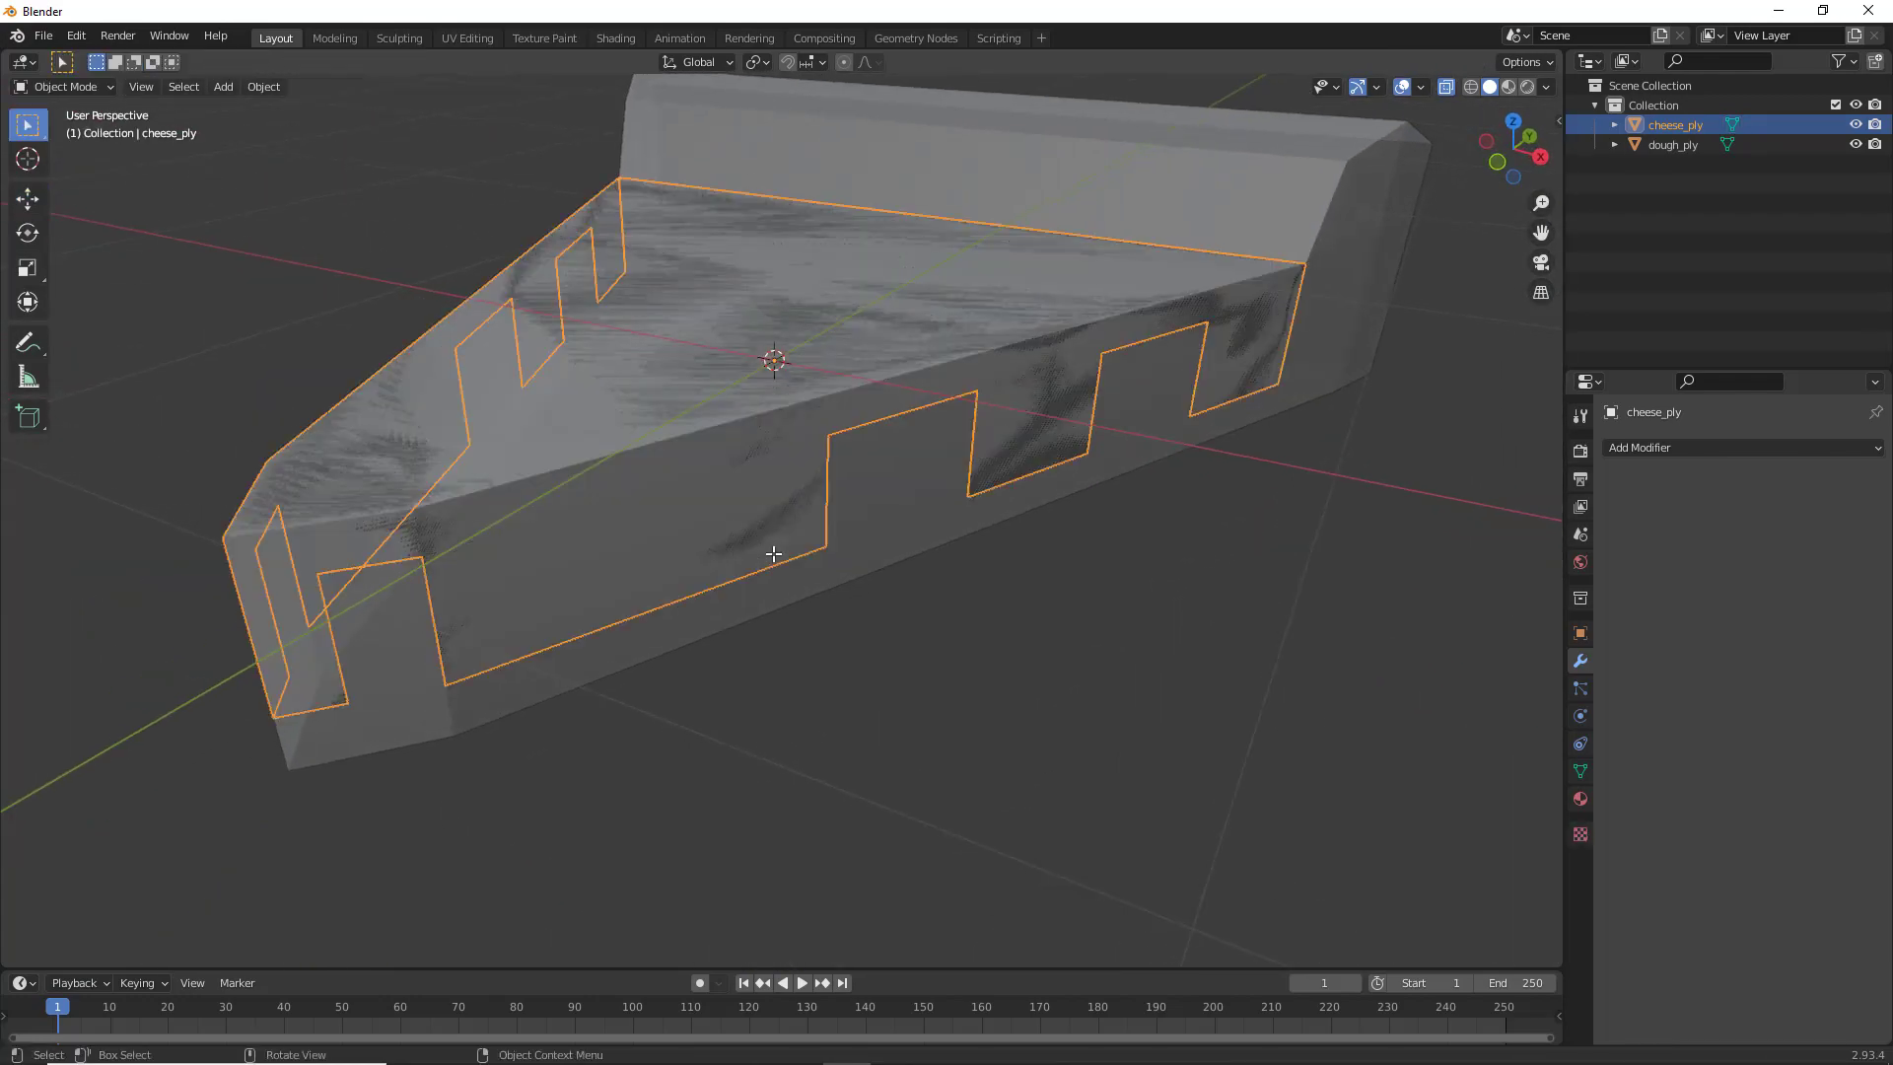
Add a Solidify modifier to cheese_ply with a thickness of -0.04 m and apply it
click(1696, 449)
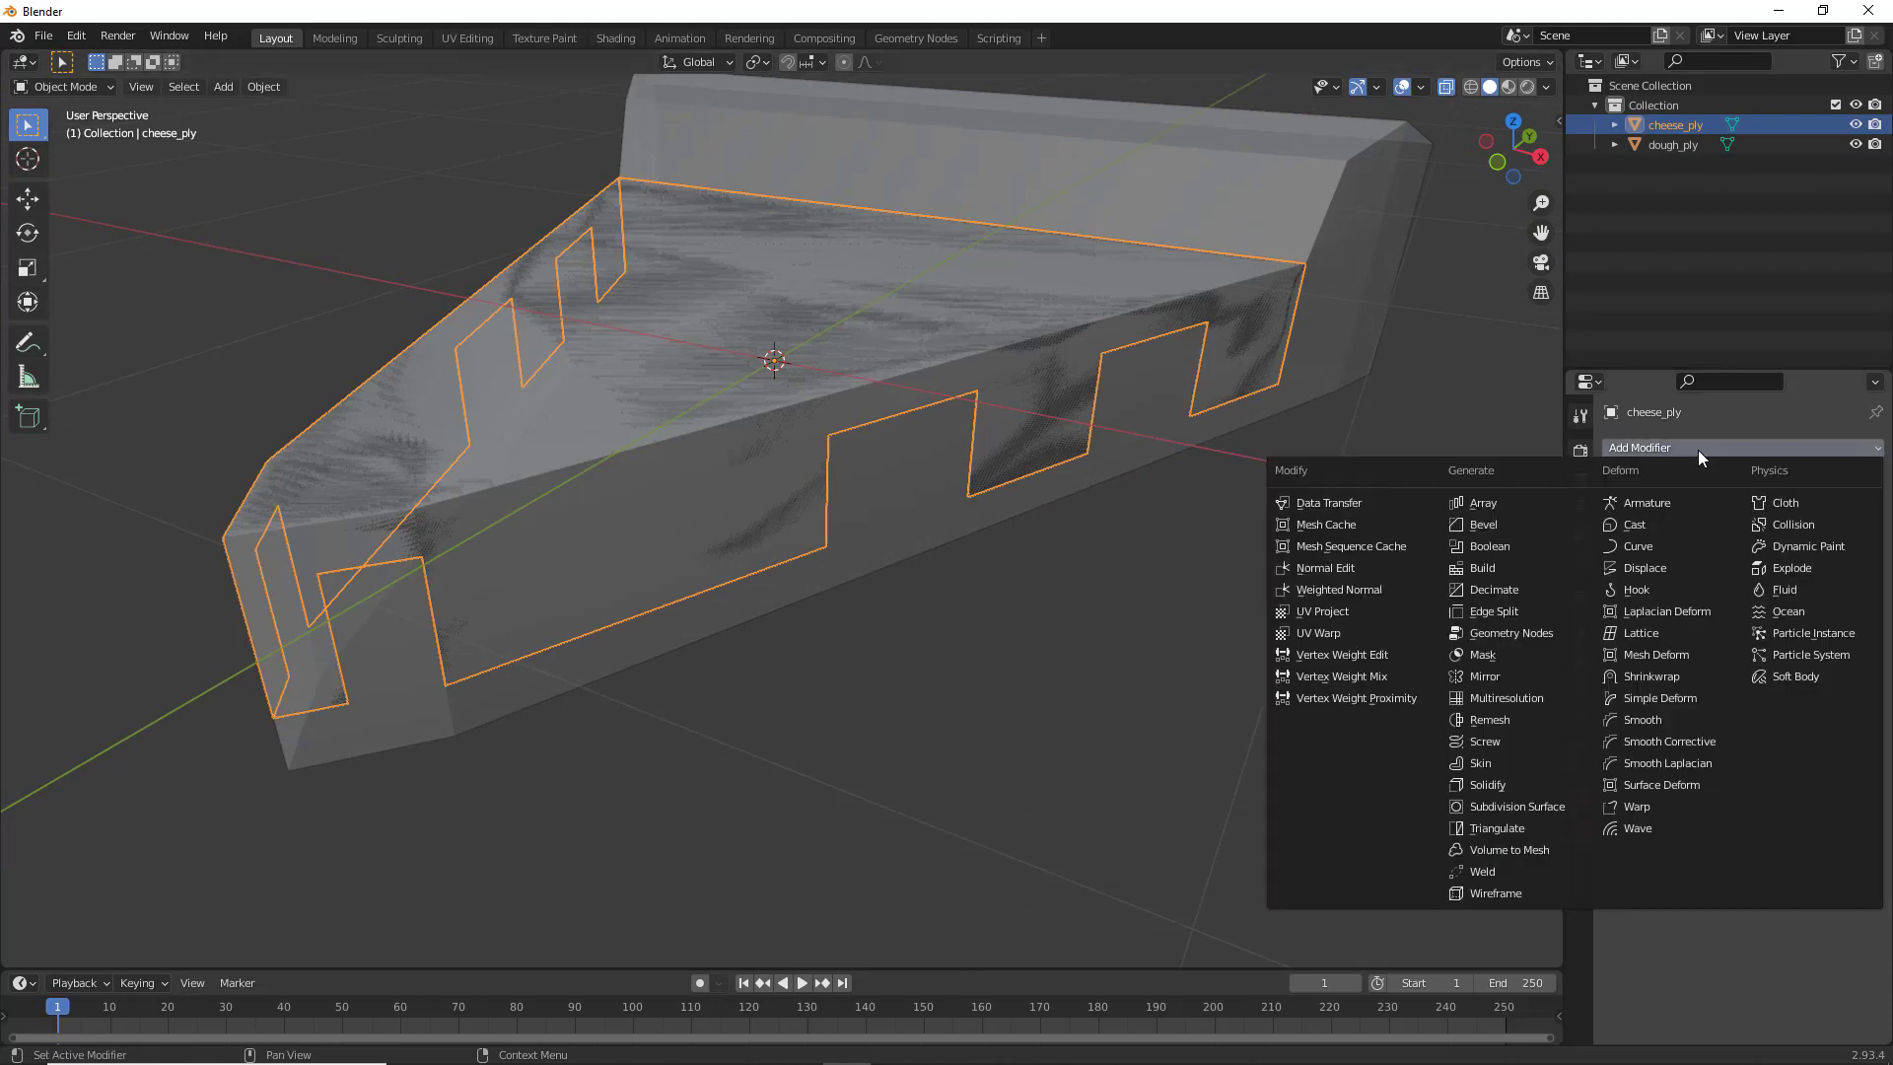
click(1525, 786)
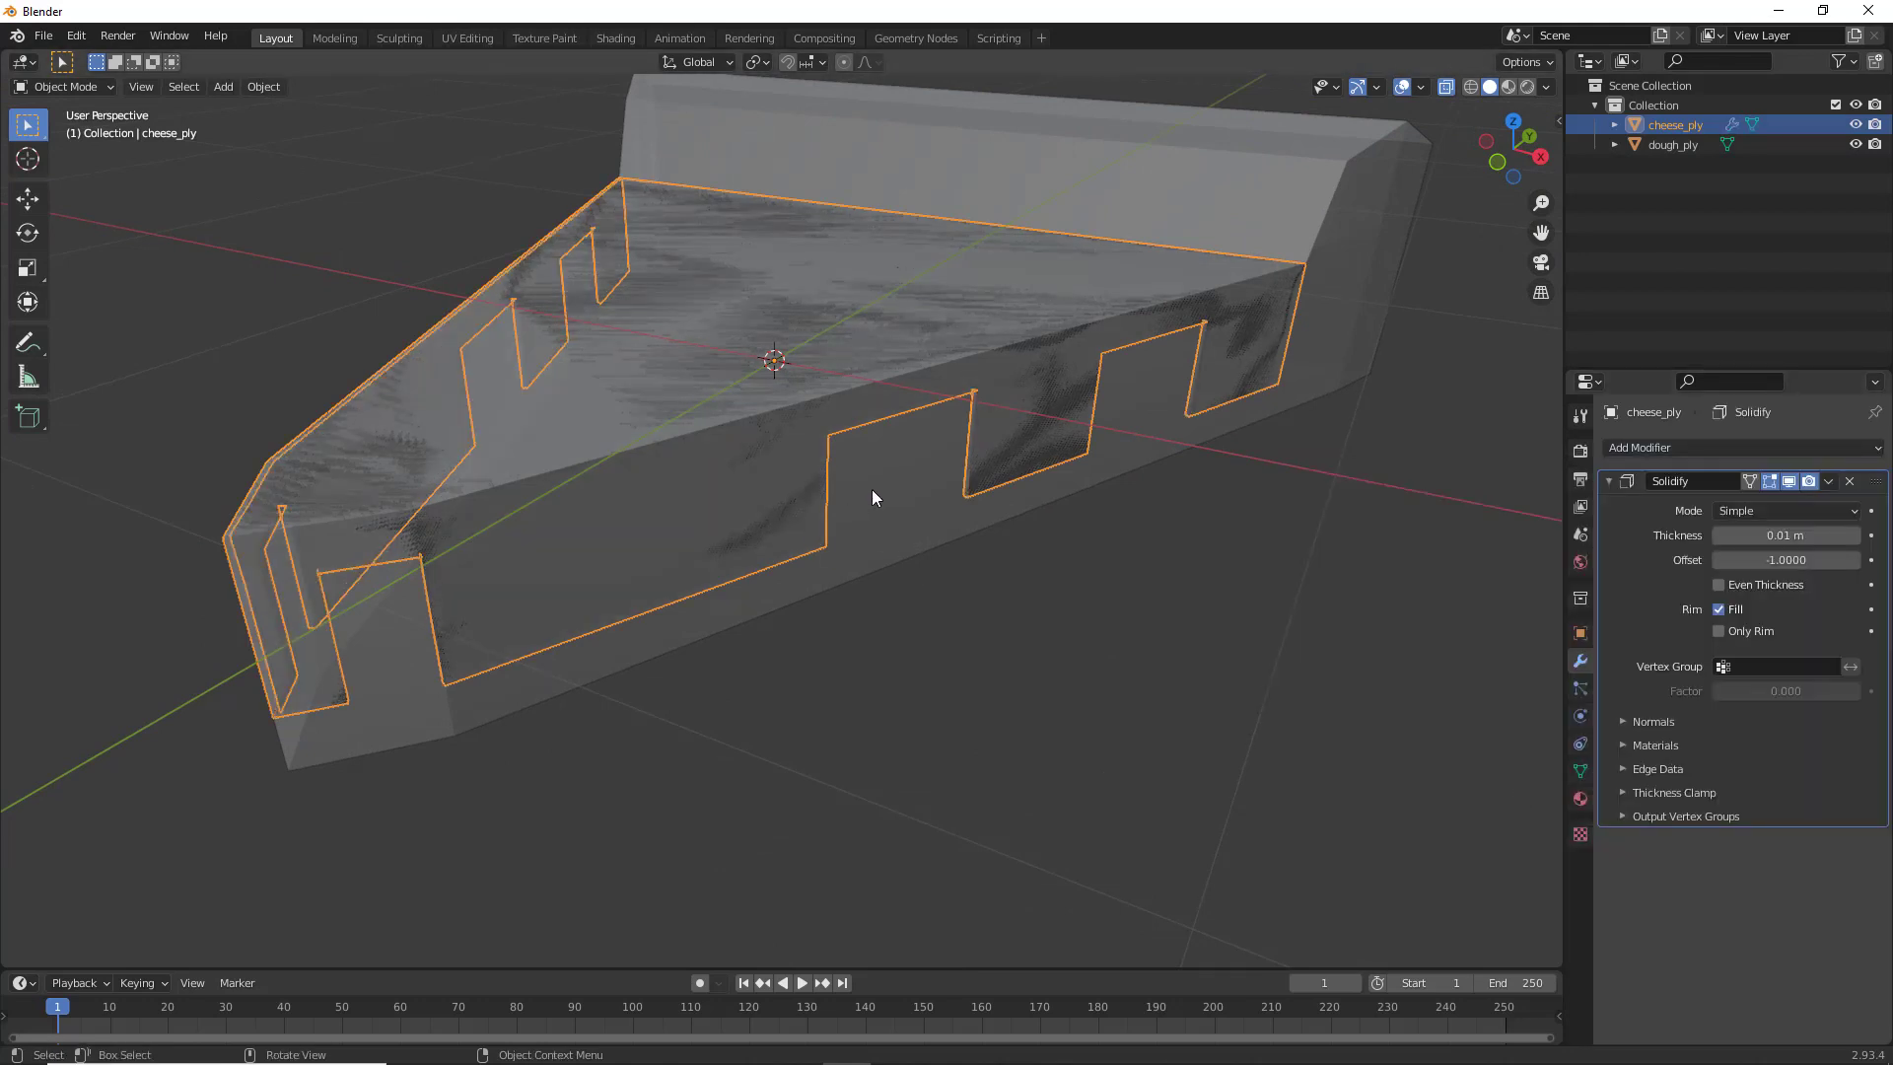
middle_drag(1022, 574, 1072, 560)
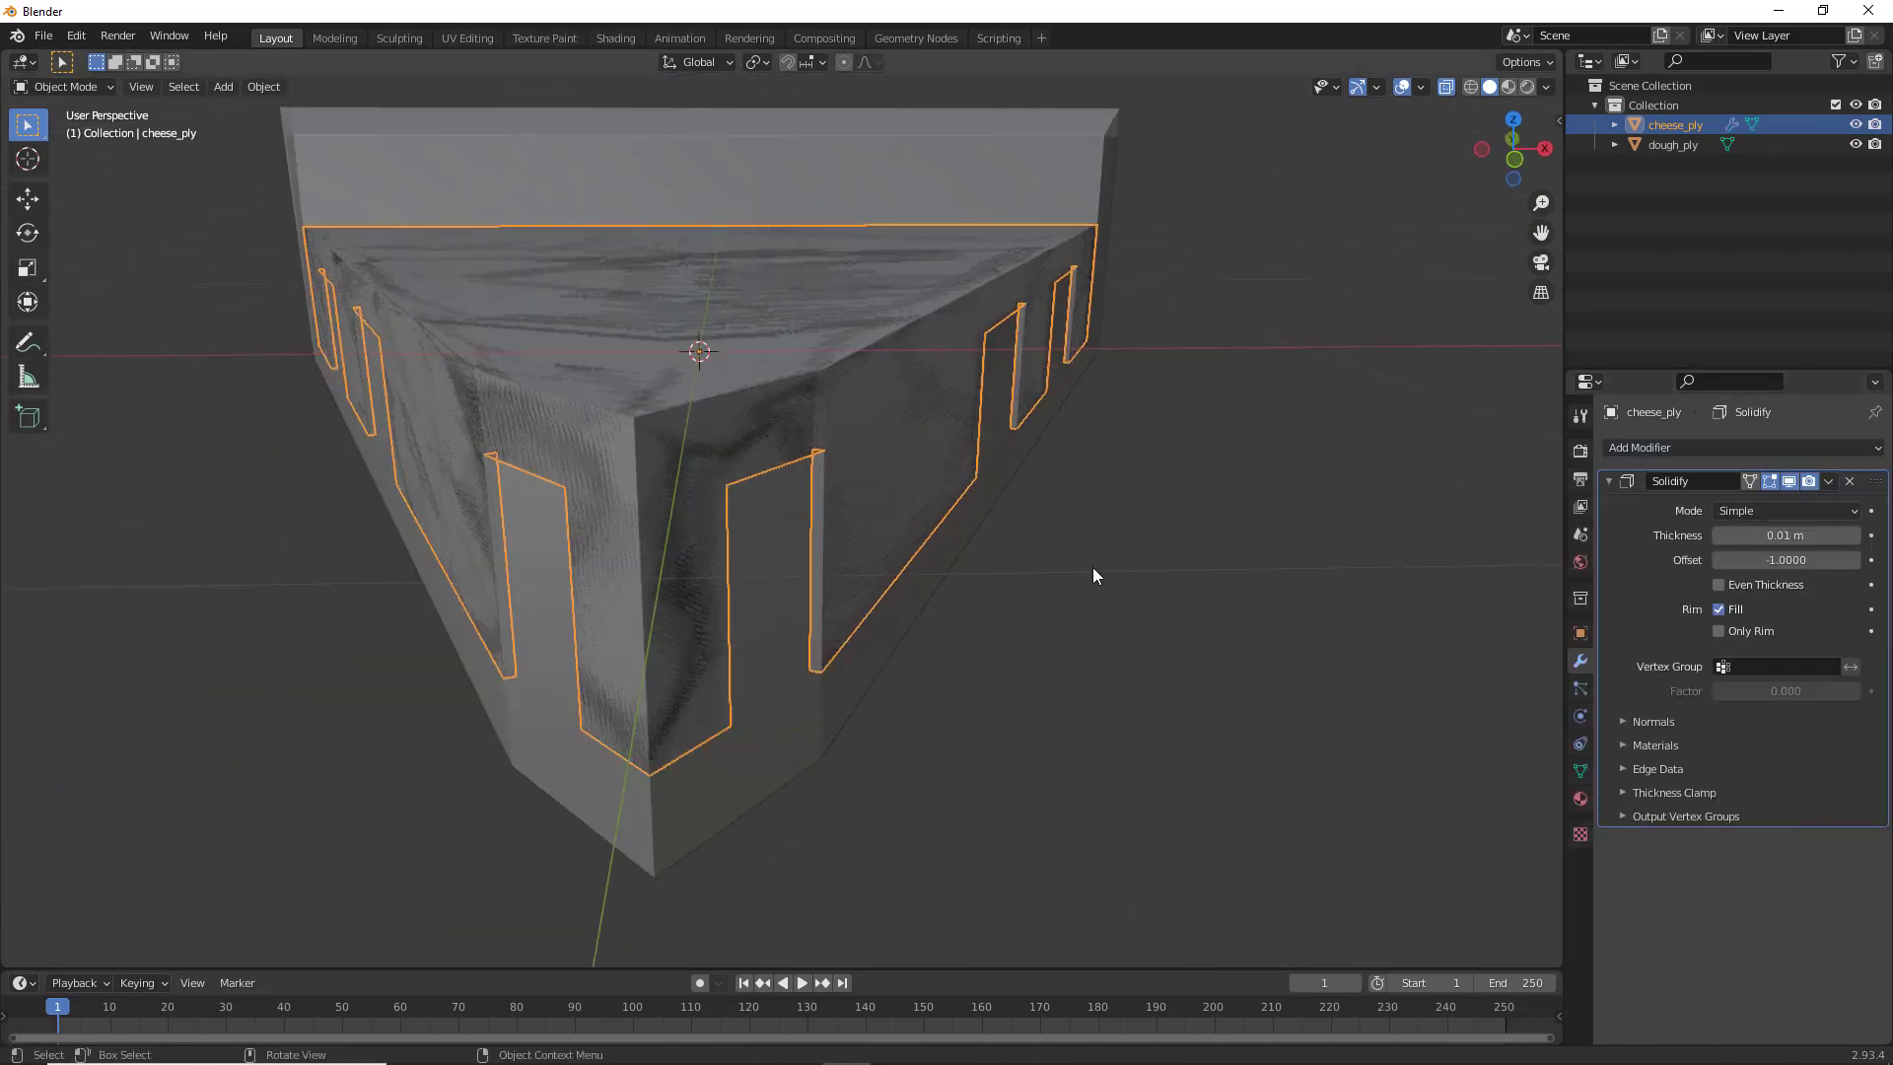
middle_drag(894, 578, 1598, 530)
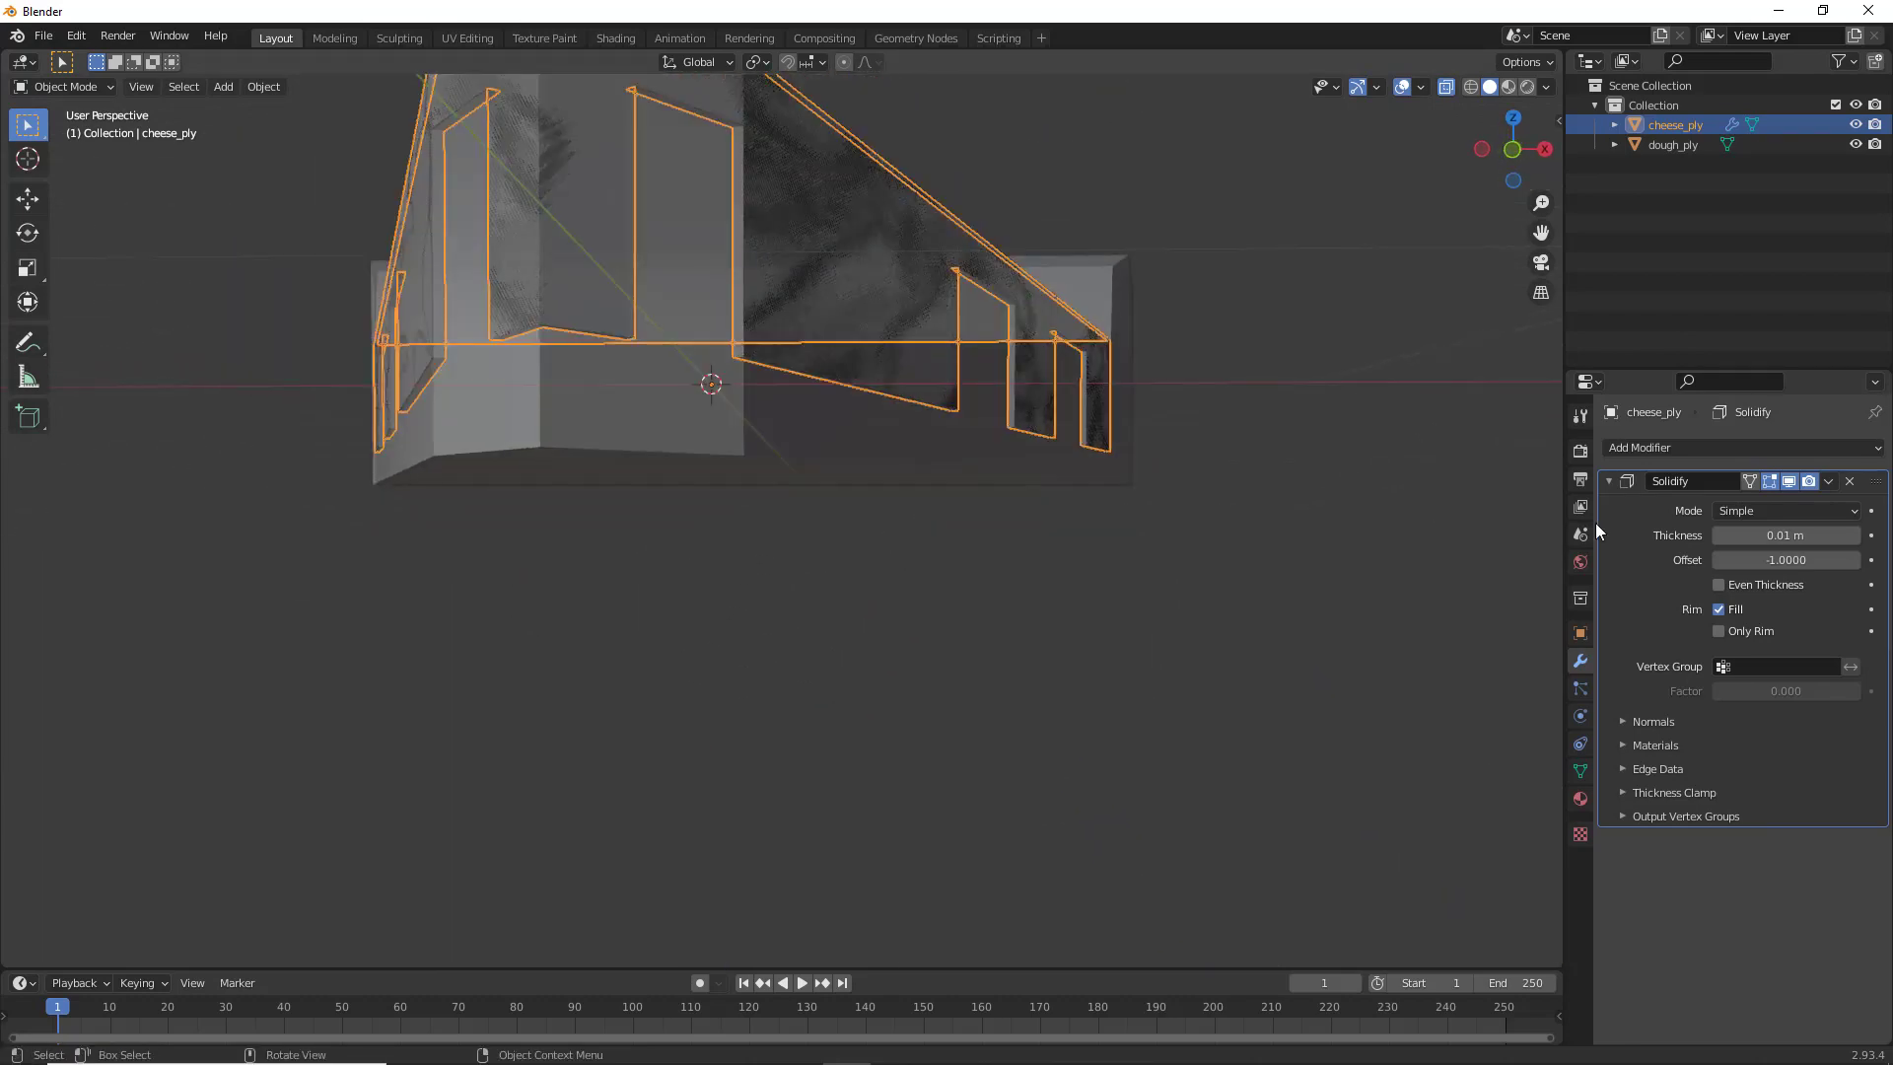
click(1856, 535)
click(1856, 536)
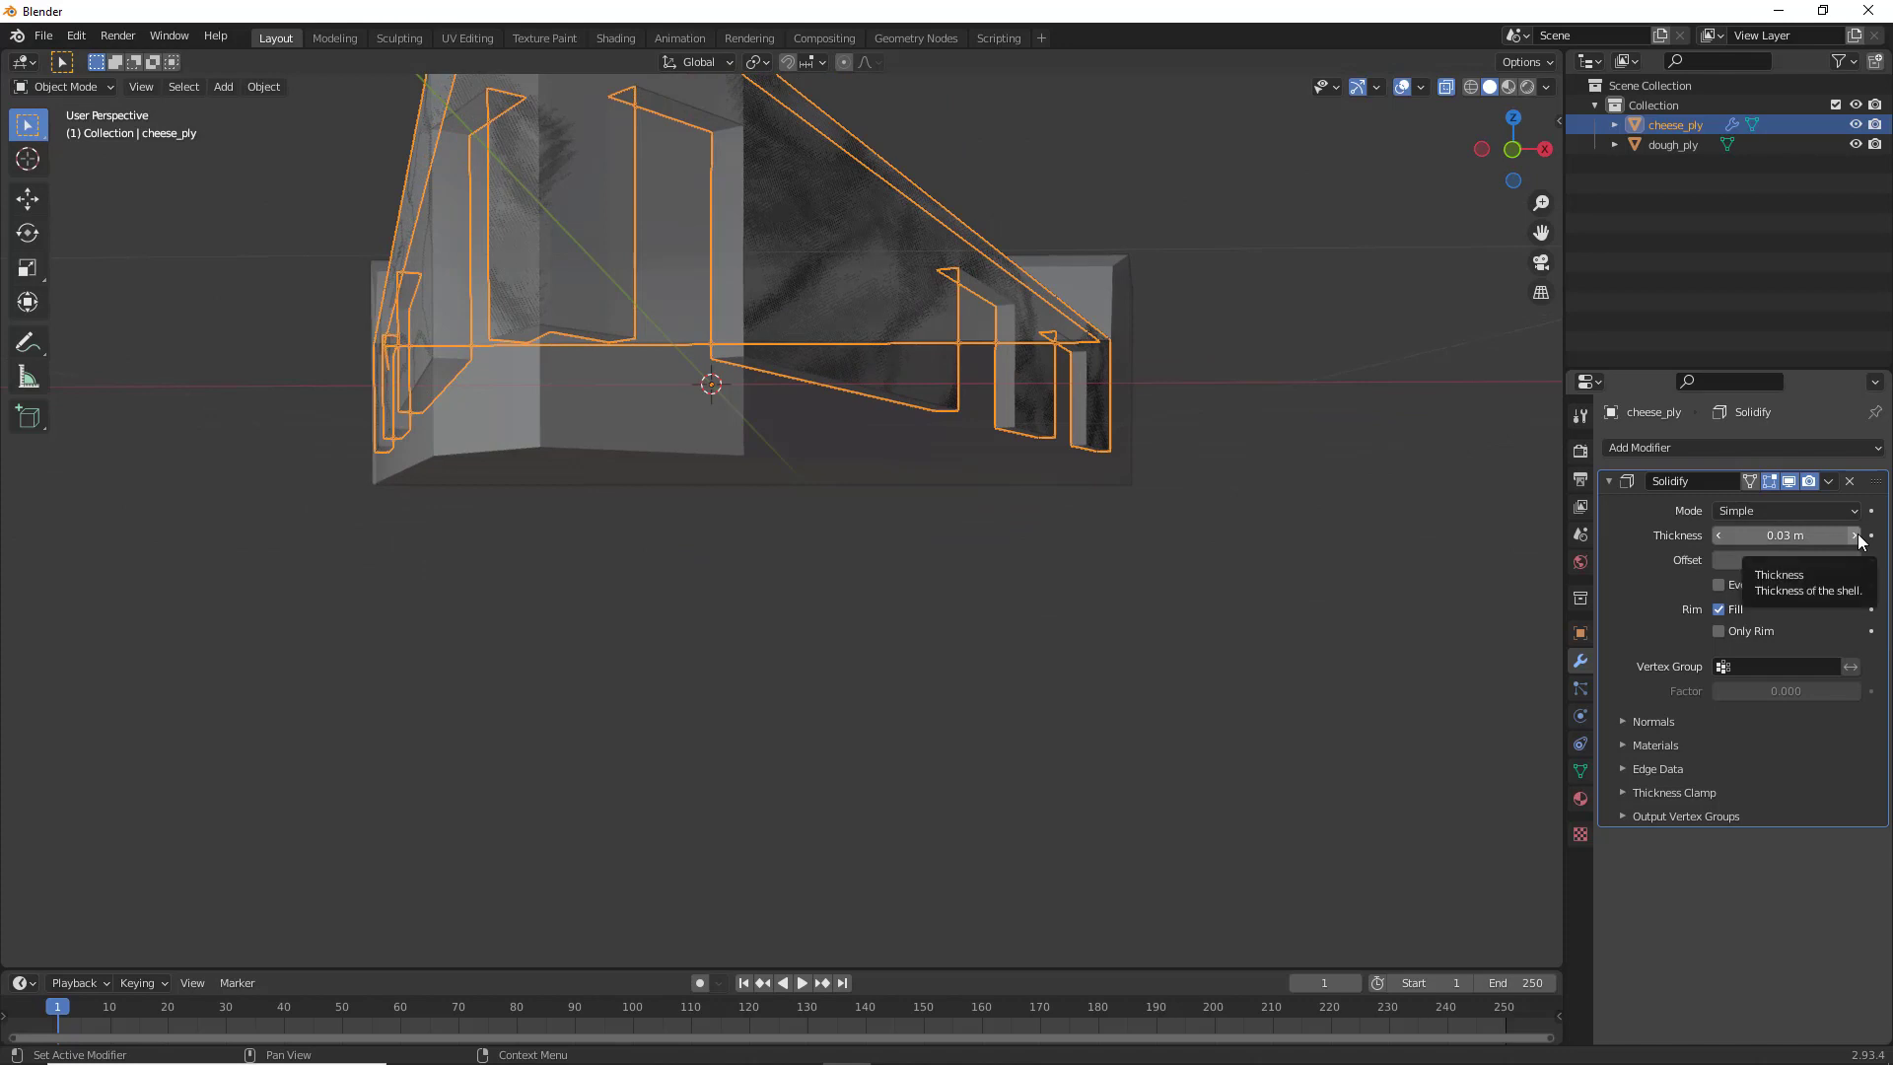
drag(1720, 536, 1664, 536)
middle_drag(1028, 512, 1163, 464)
click(1284, 506)
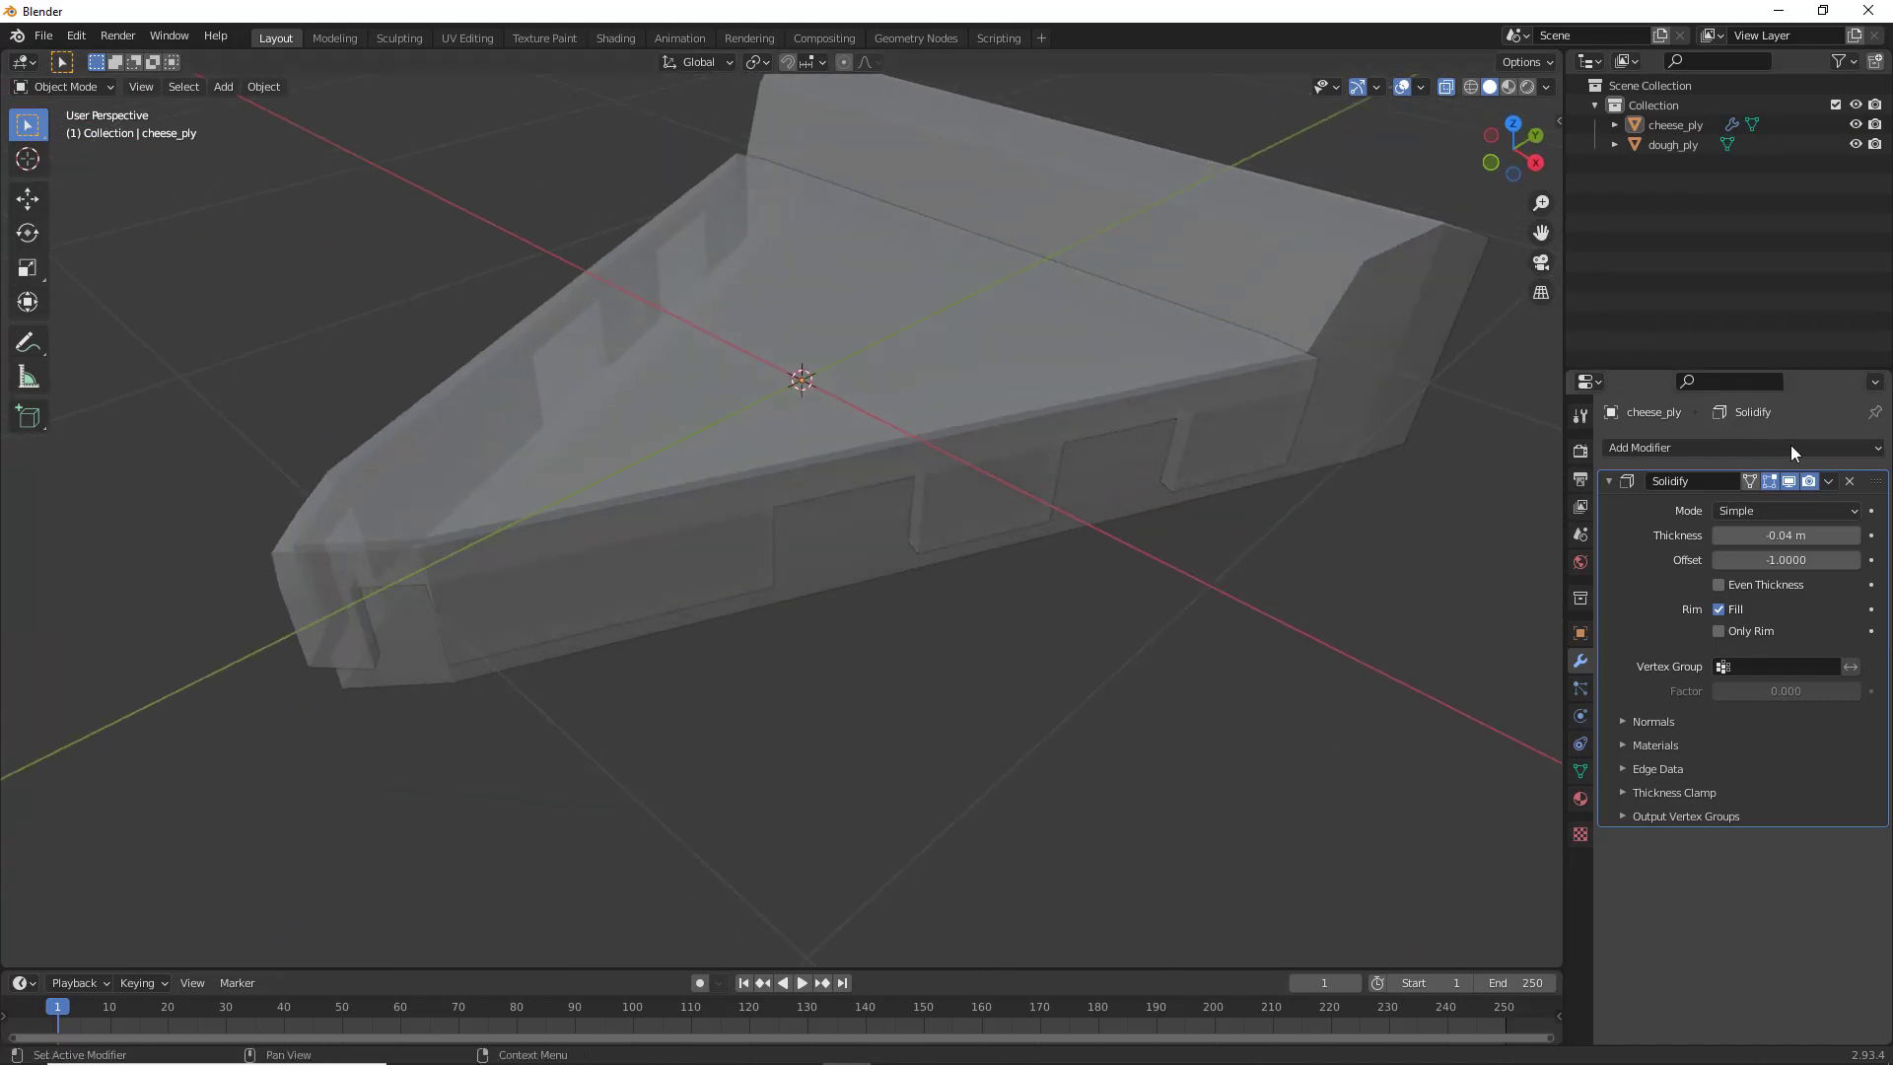
click(1829, 482)
click(1799, 500)
Turn off X-ray display so the pizza slice is shown as solid, and leave both objects deselected
middle_drag(1190, 576, 1032, 568)
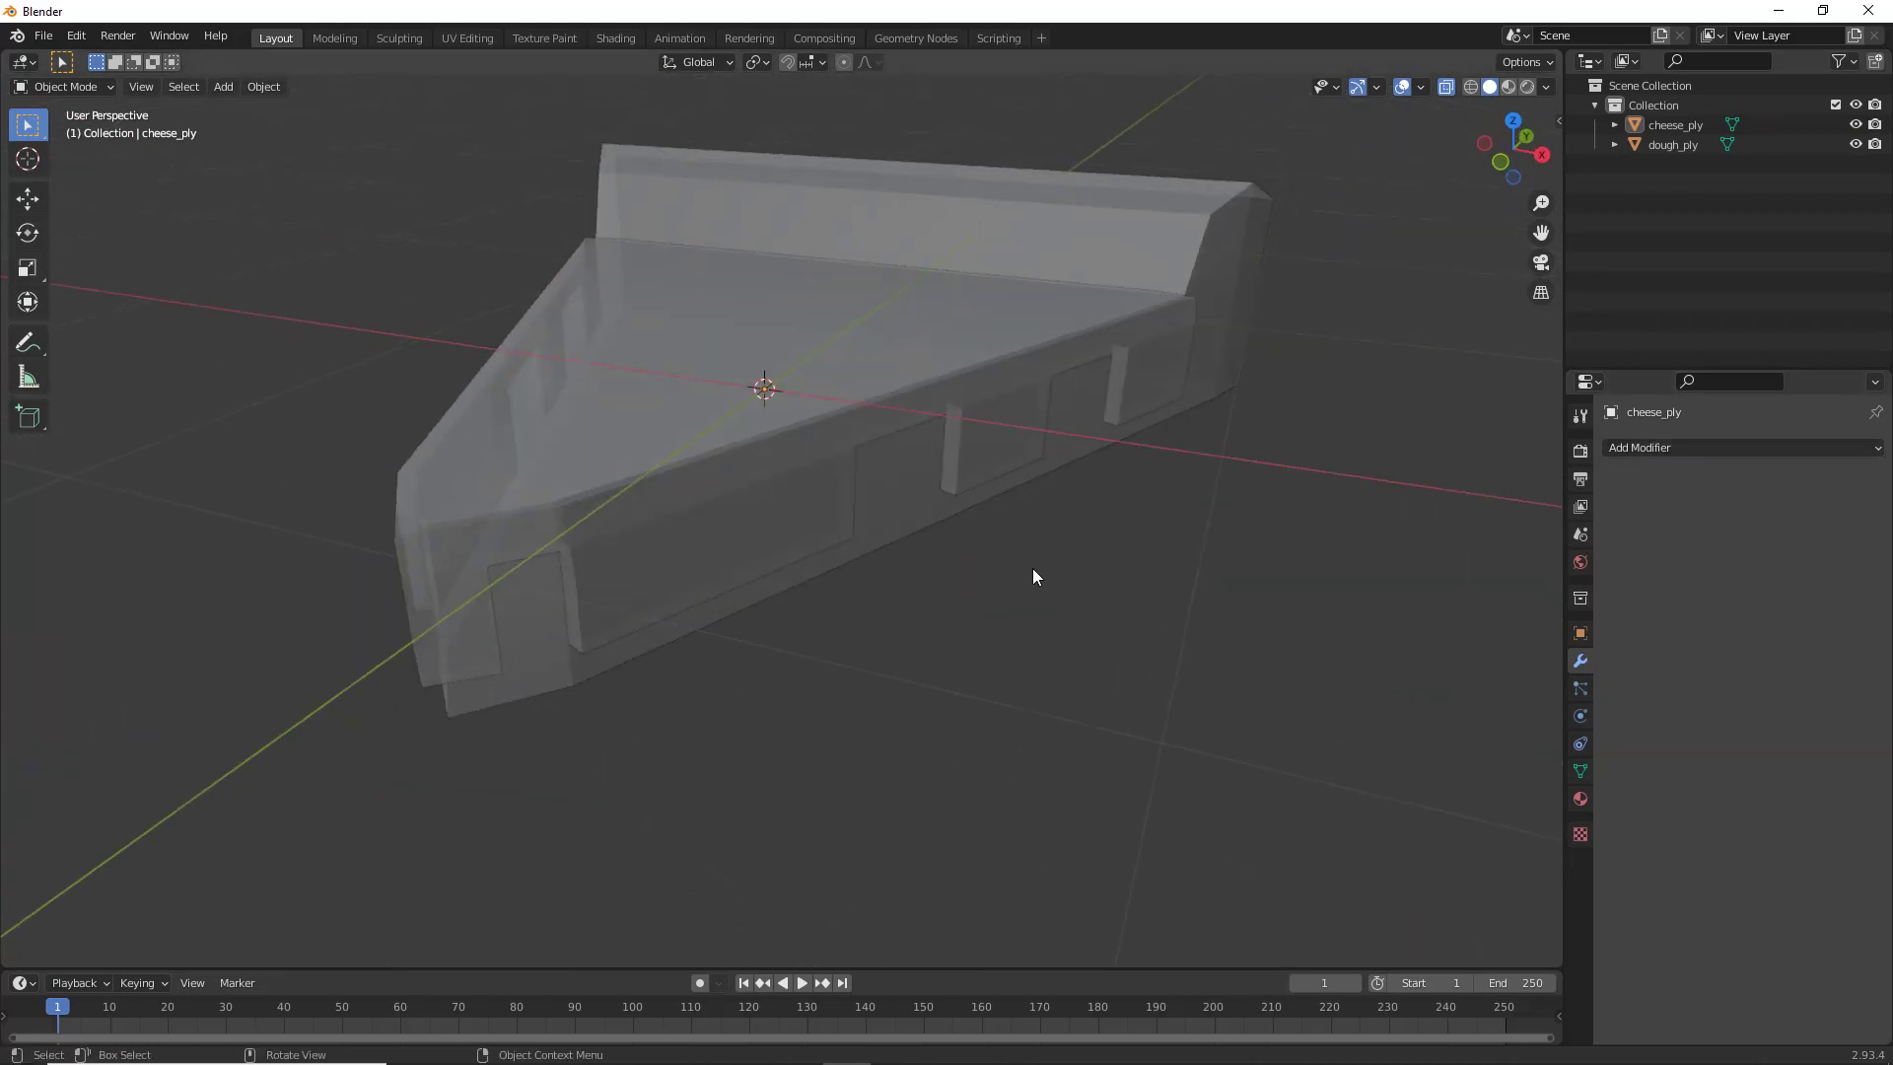
click(796, 476)
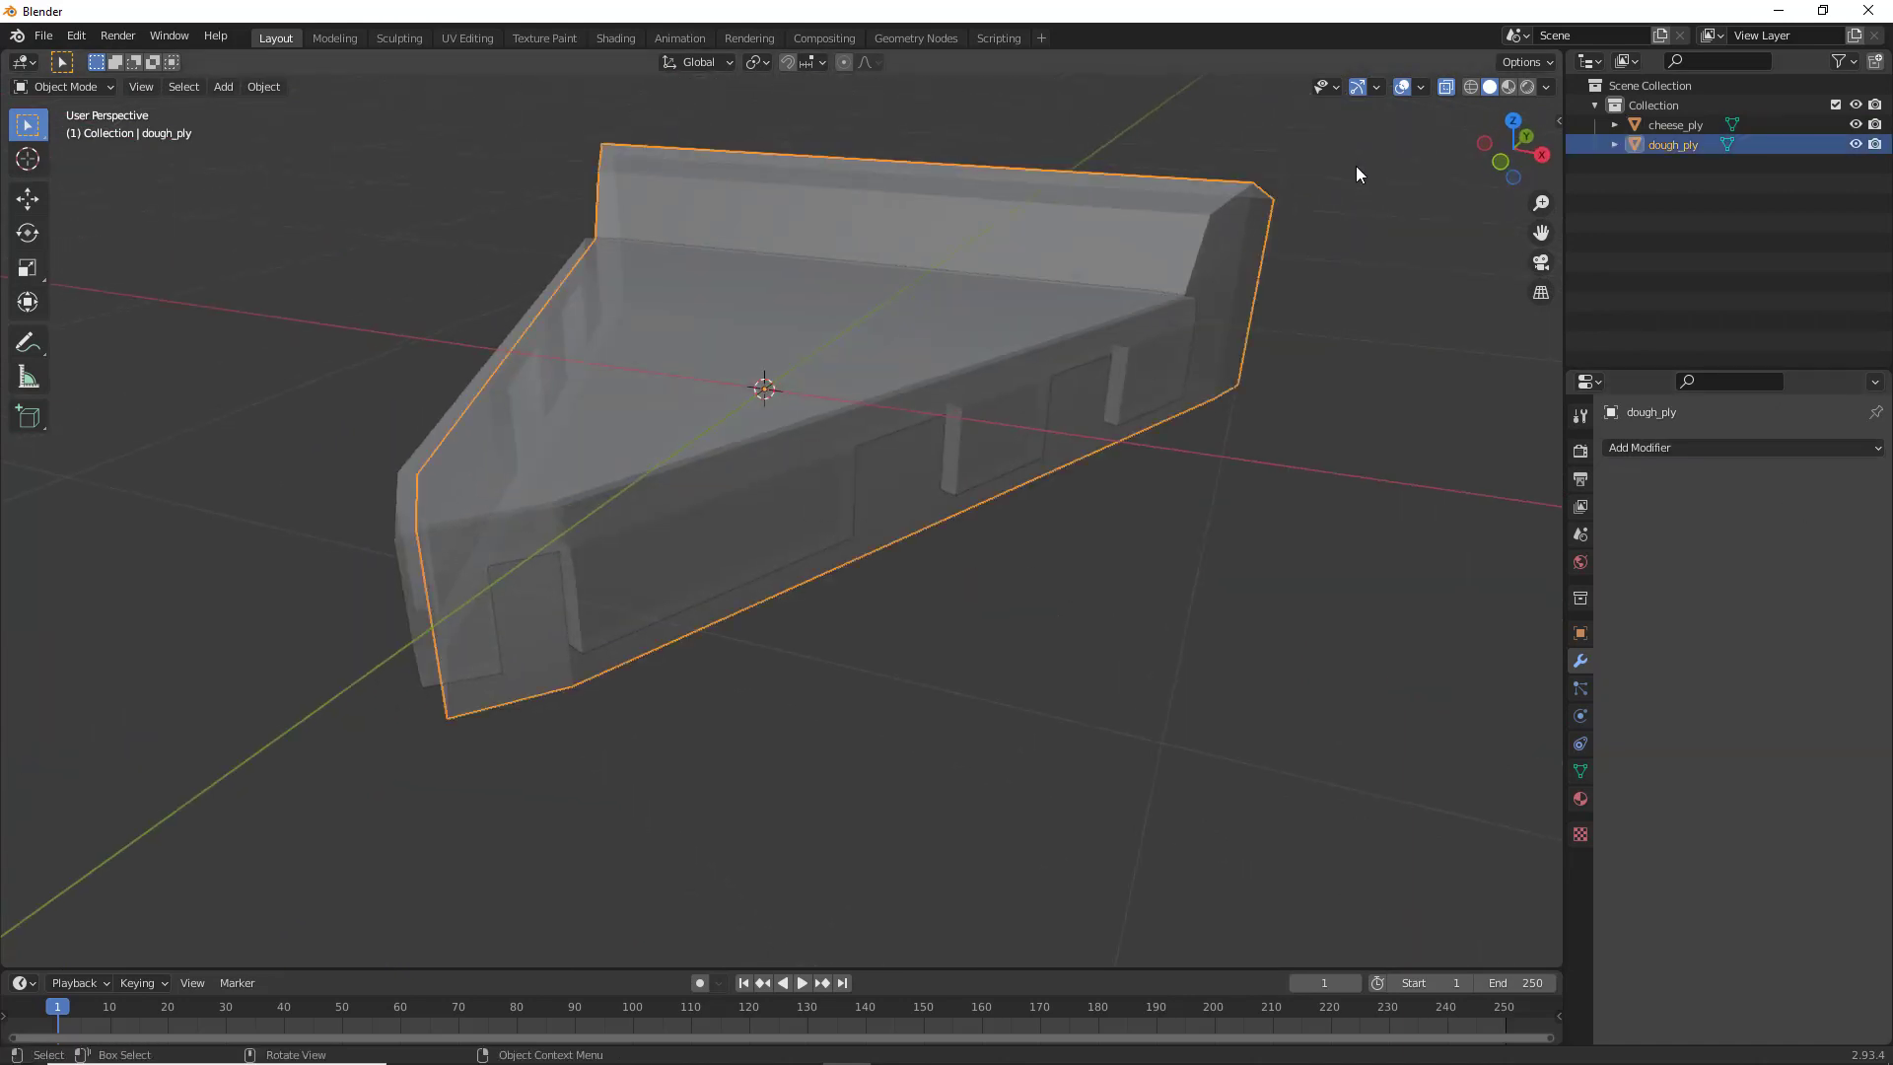
click(1446, 92)
click(890, 643)
drag(822, 663, 959, 680)
middle_drag(958, 680, 807, 598)
scroll(913, 697, down, 4)
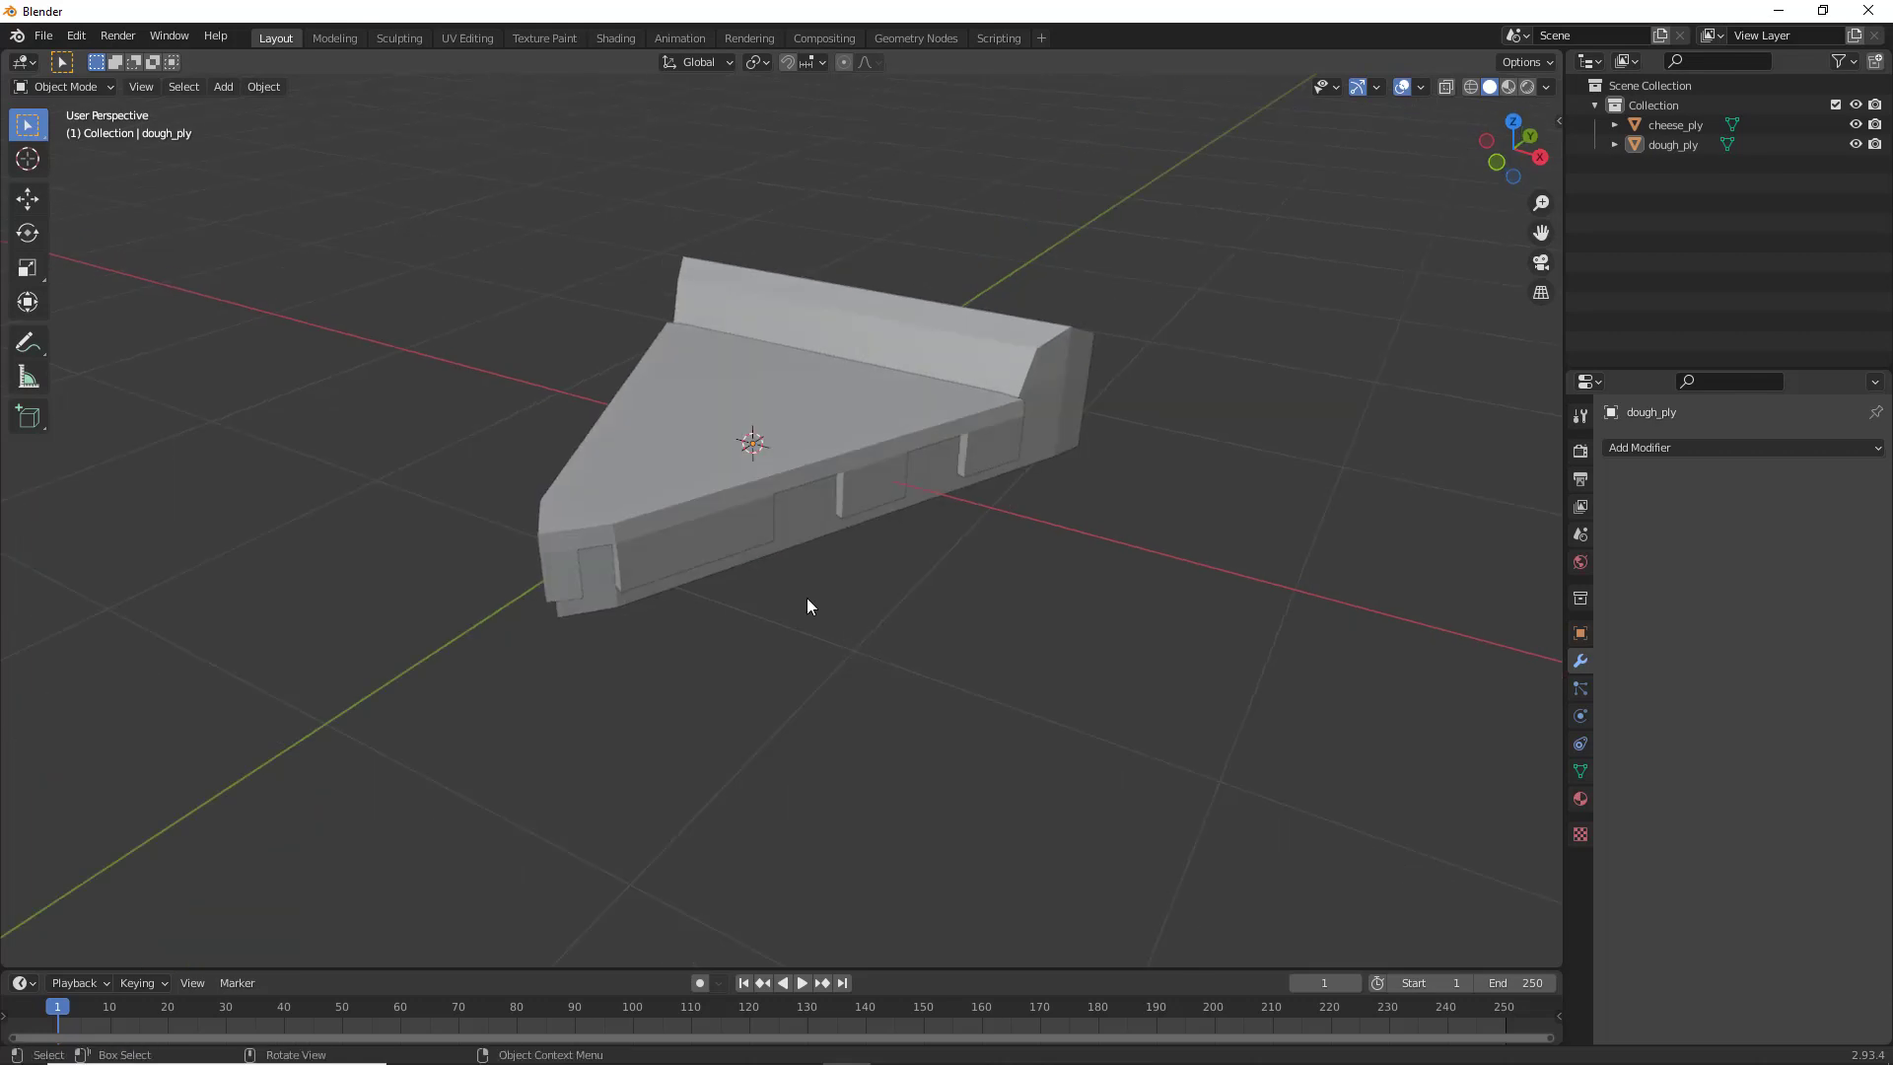
Add a Subdivision Surface modifier to cheese_ply
click(742, 519)
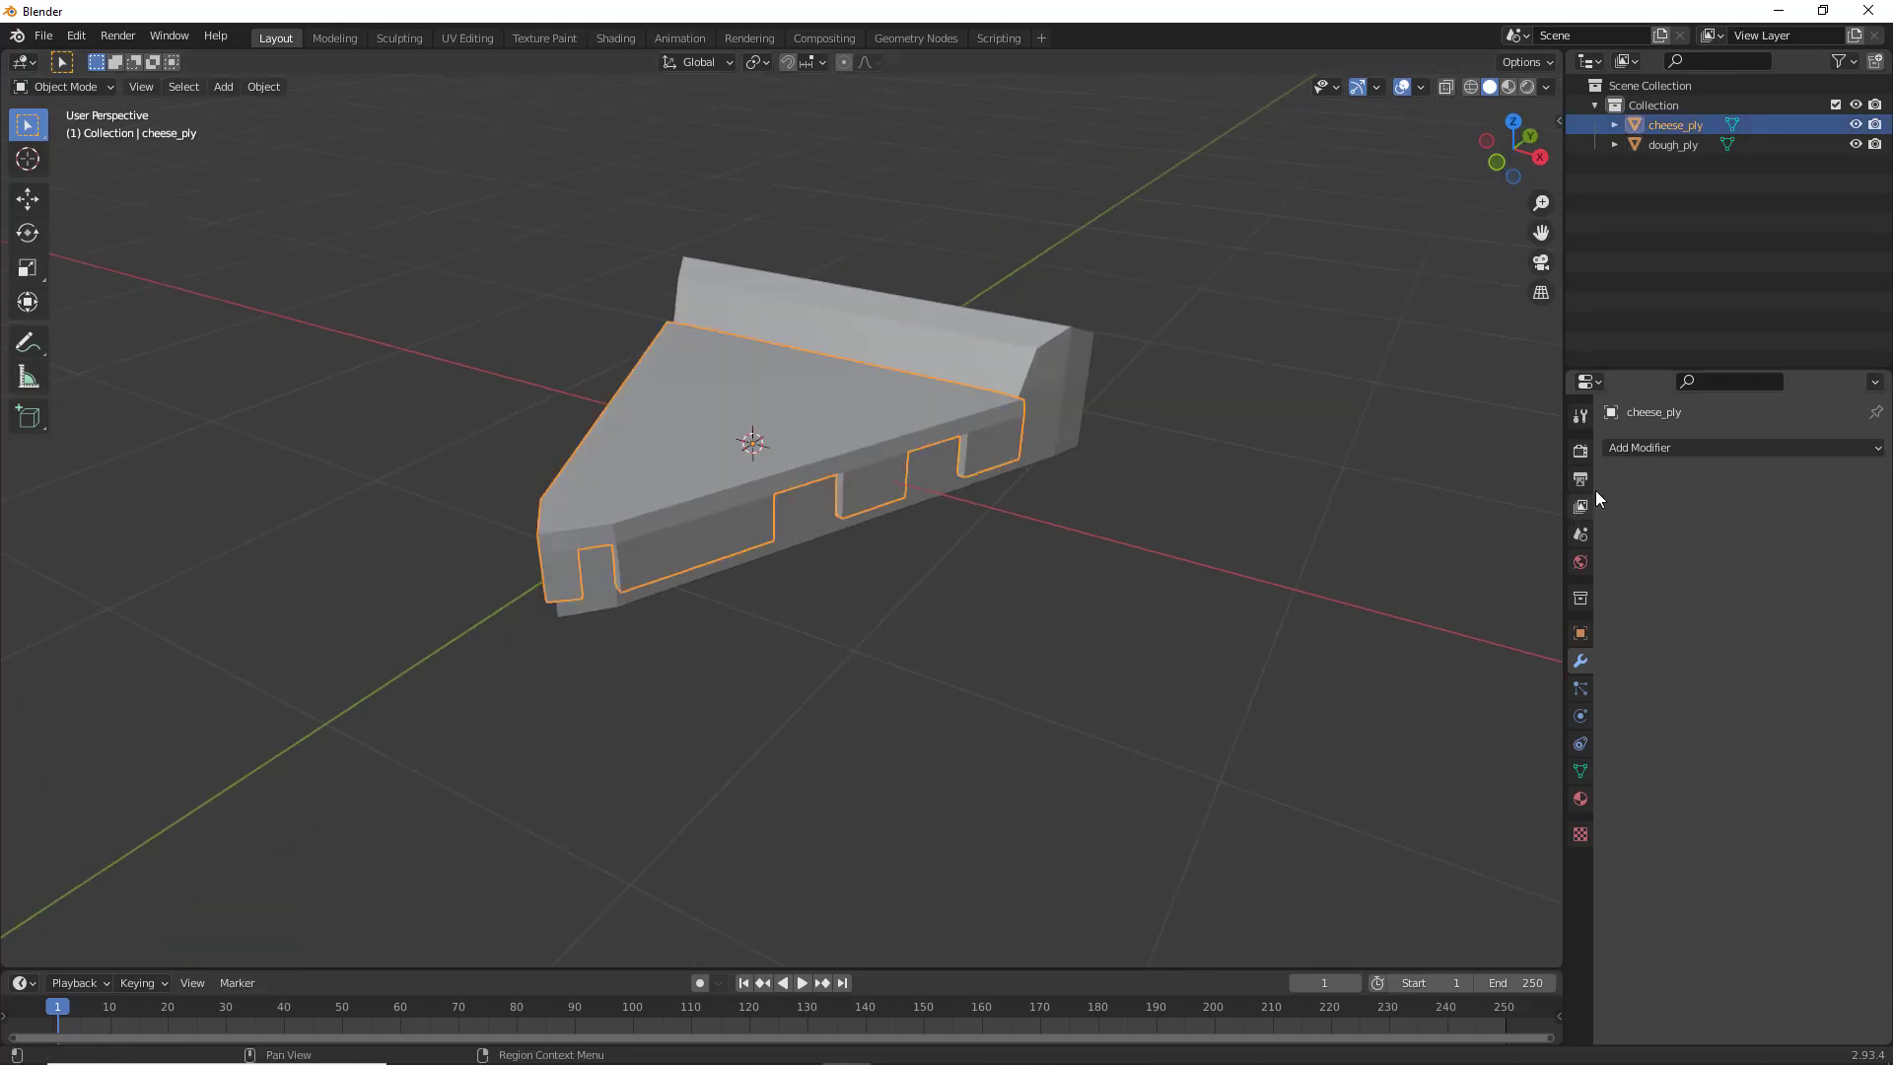
click(1709, 448)
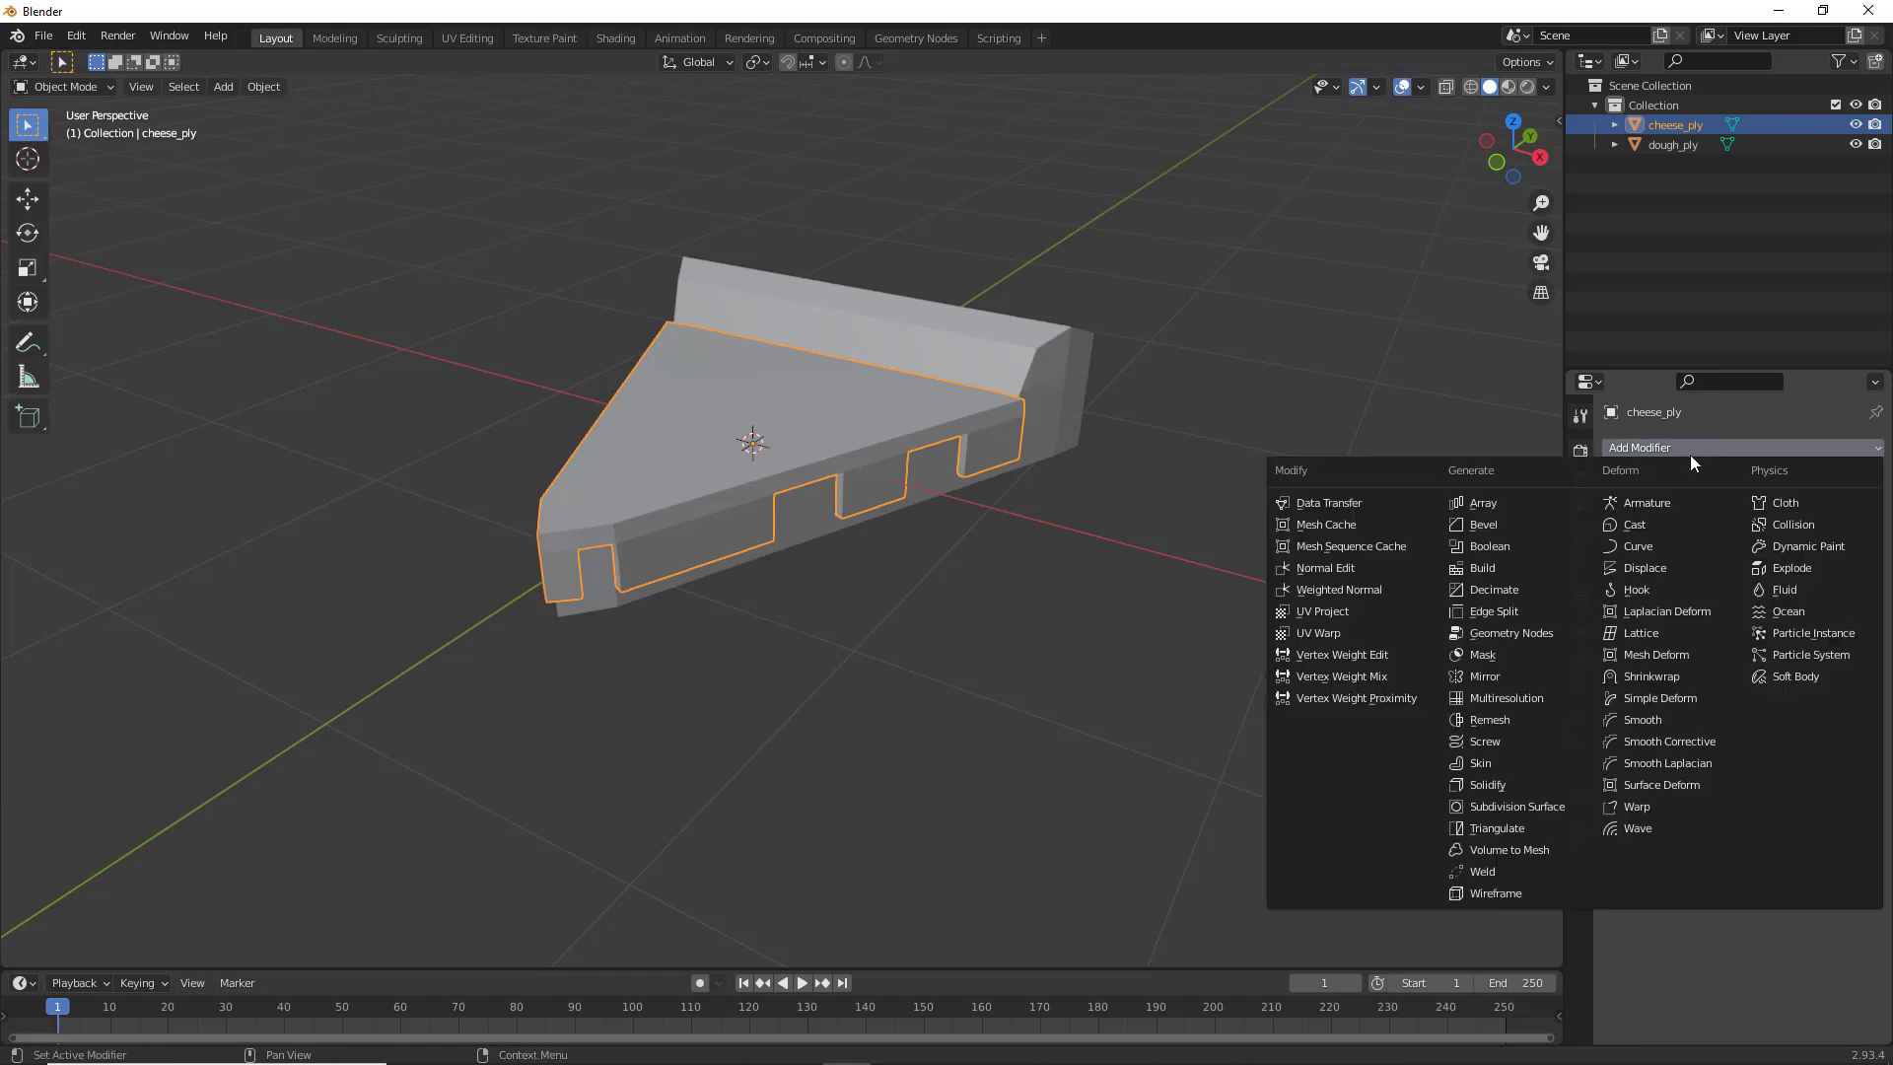
click(1518, 807)
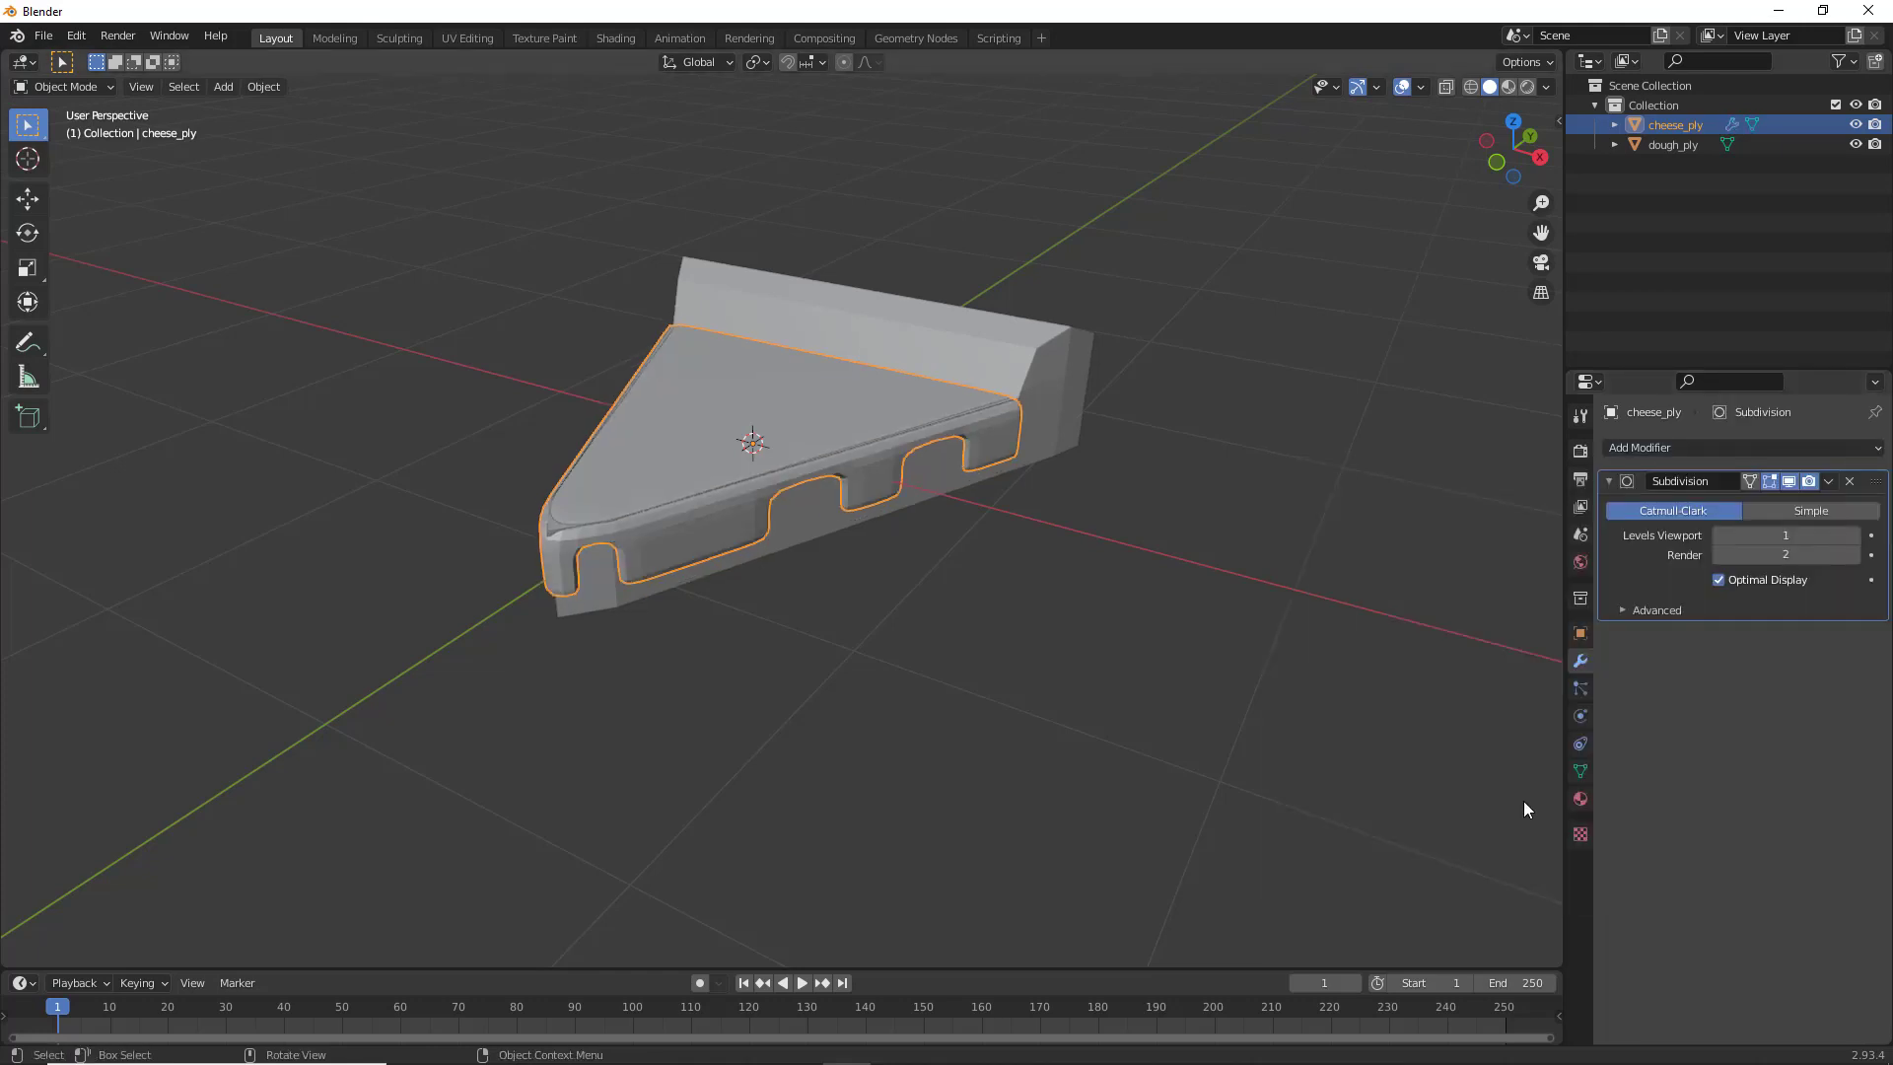
Add a Subdivision Surface modifier to the dough_ply object
middle_drag(658, 661, 603, 541)
scroll(625, 638, up, 3)
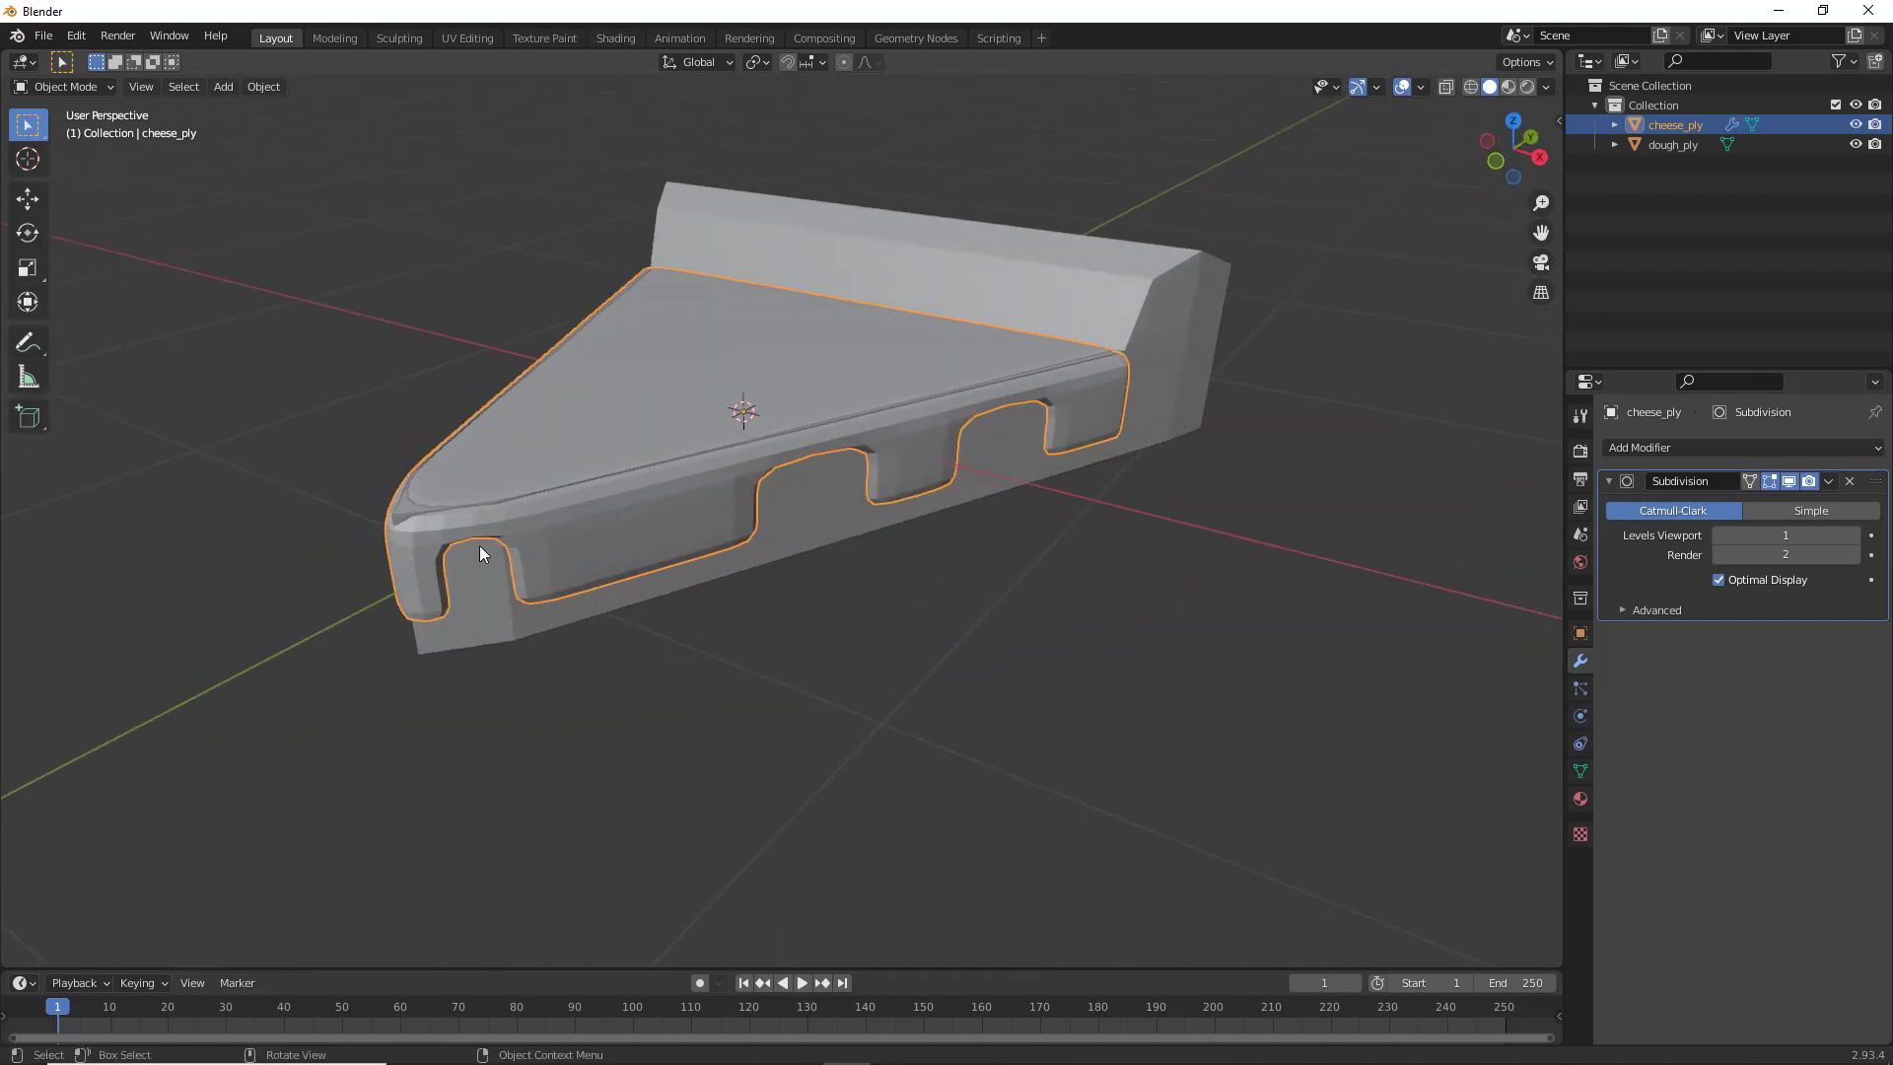
middle_drag(481, 552, 577, 607)
scroll(471, 702, up, 2)
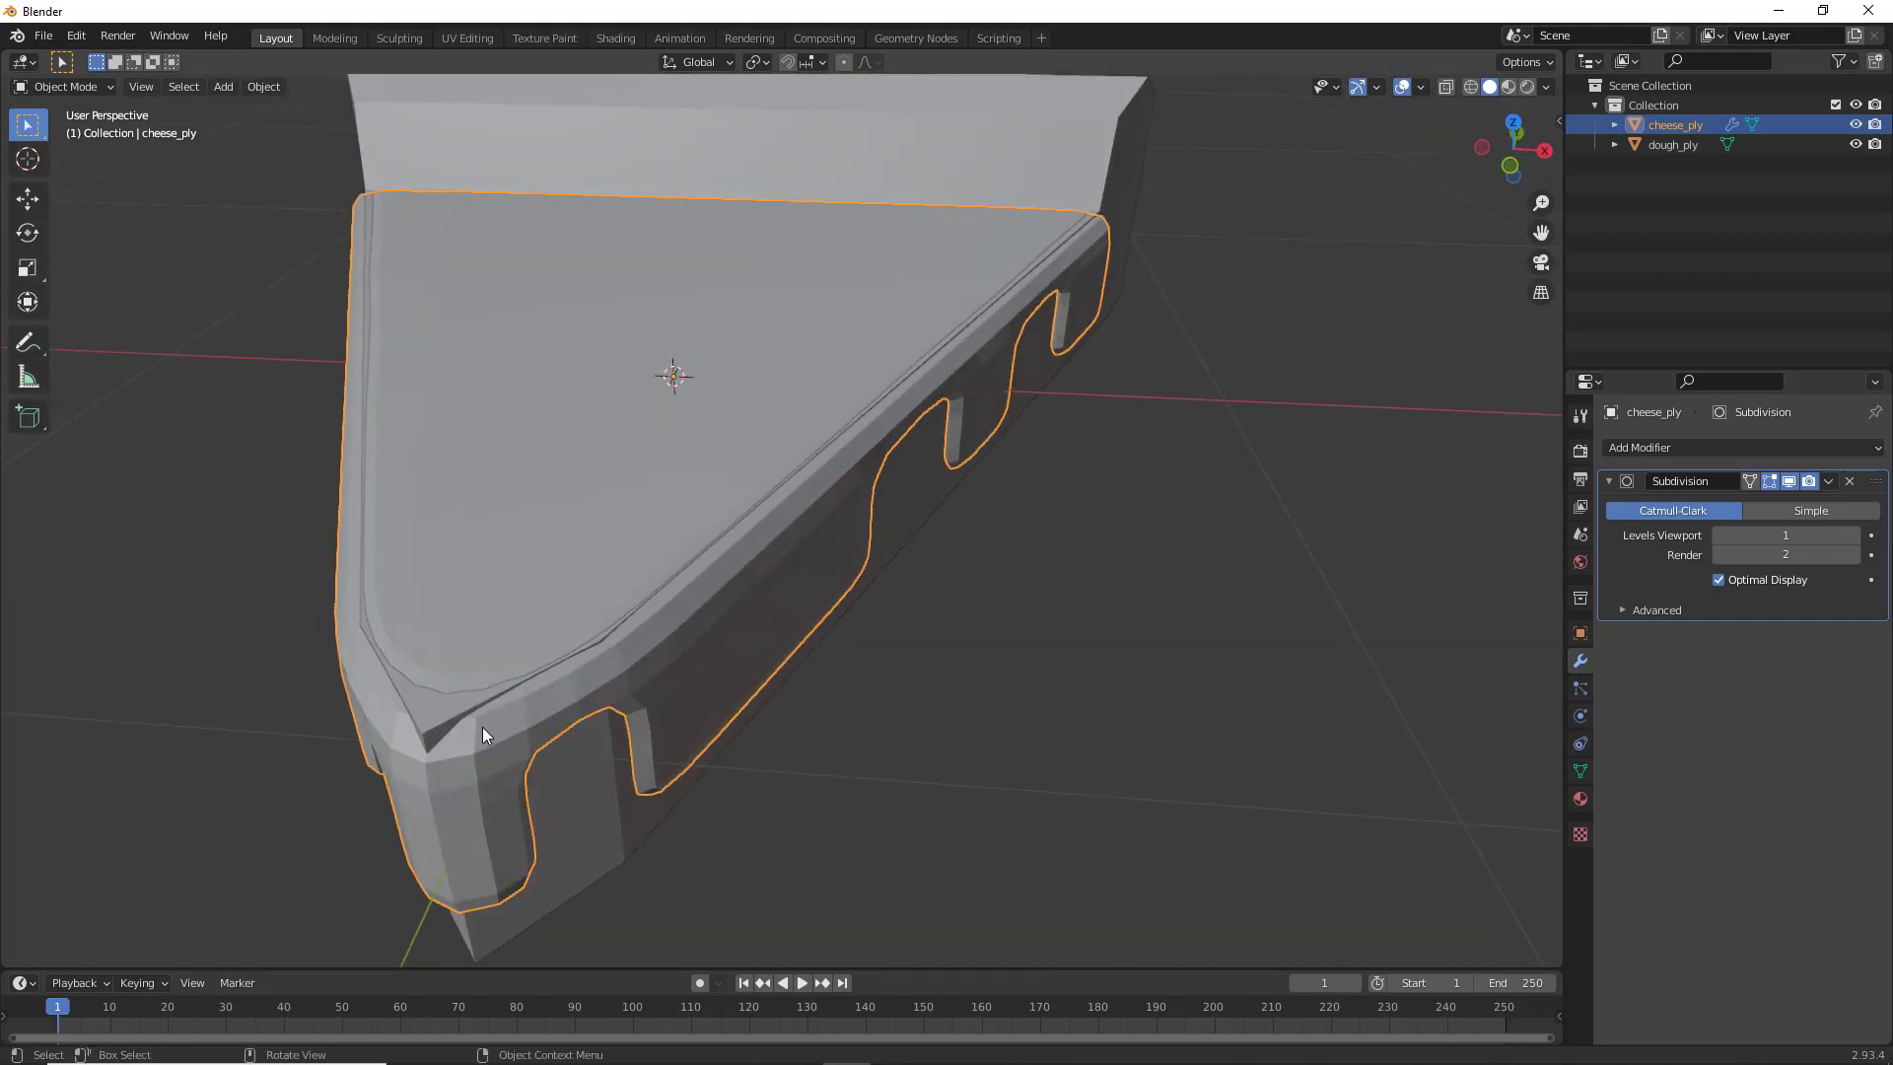
click(483, 727)
middle_drag(482, 726, 370, 663)
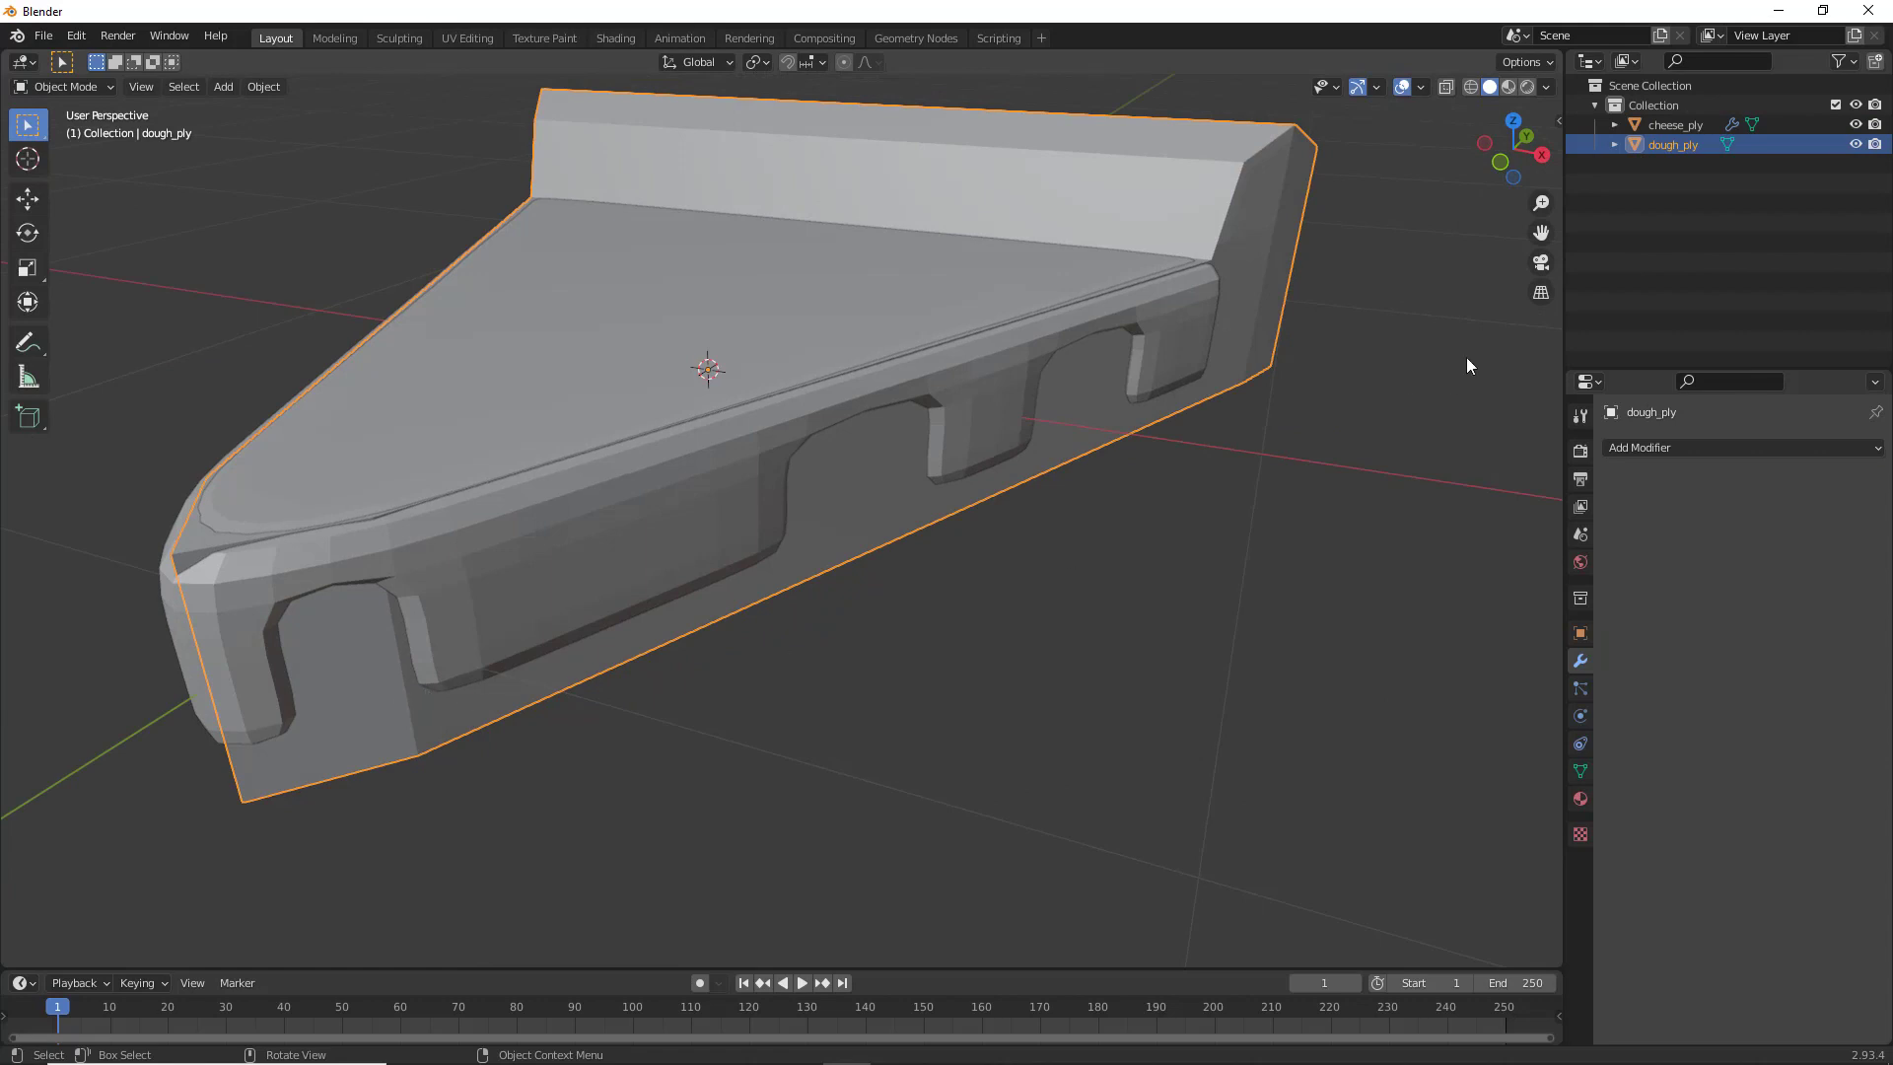
click(1719, 447)
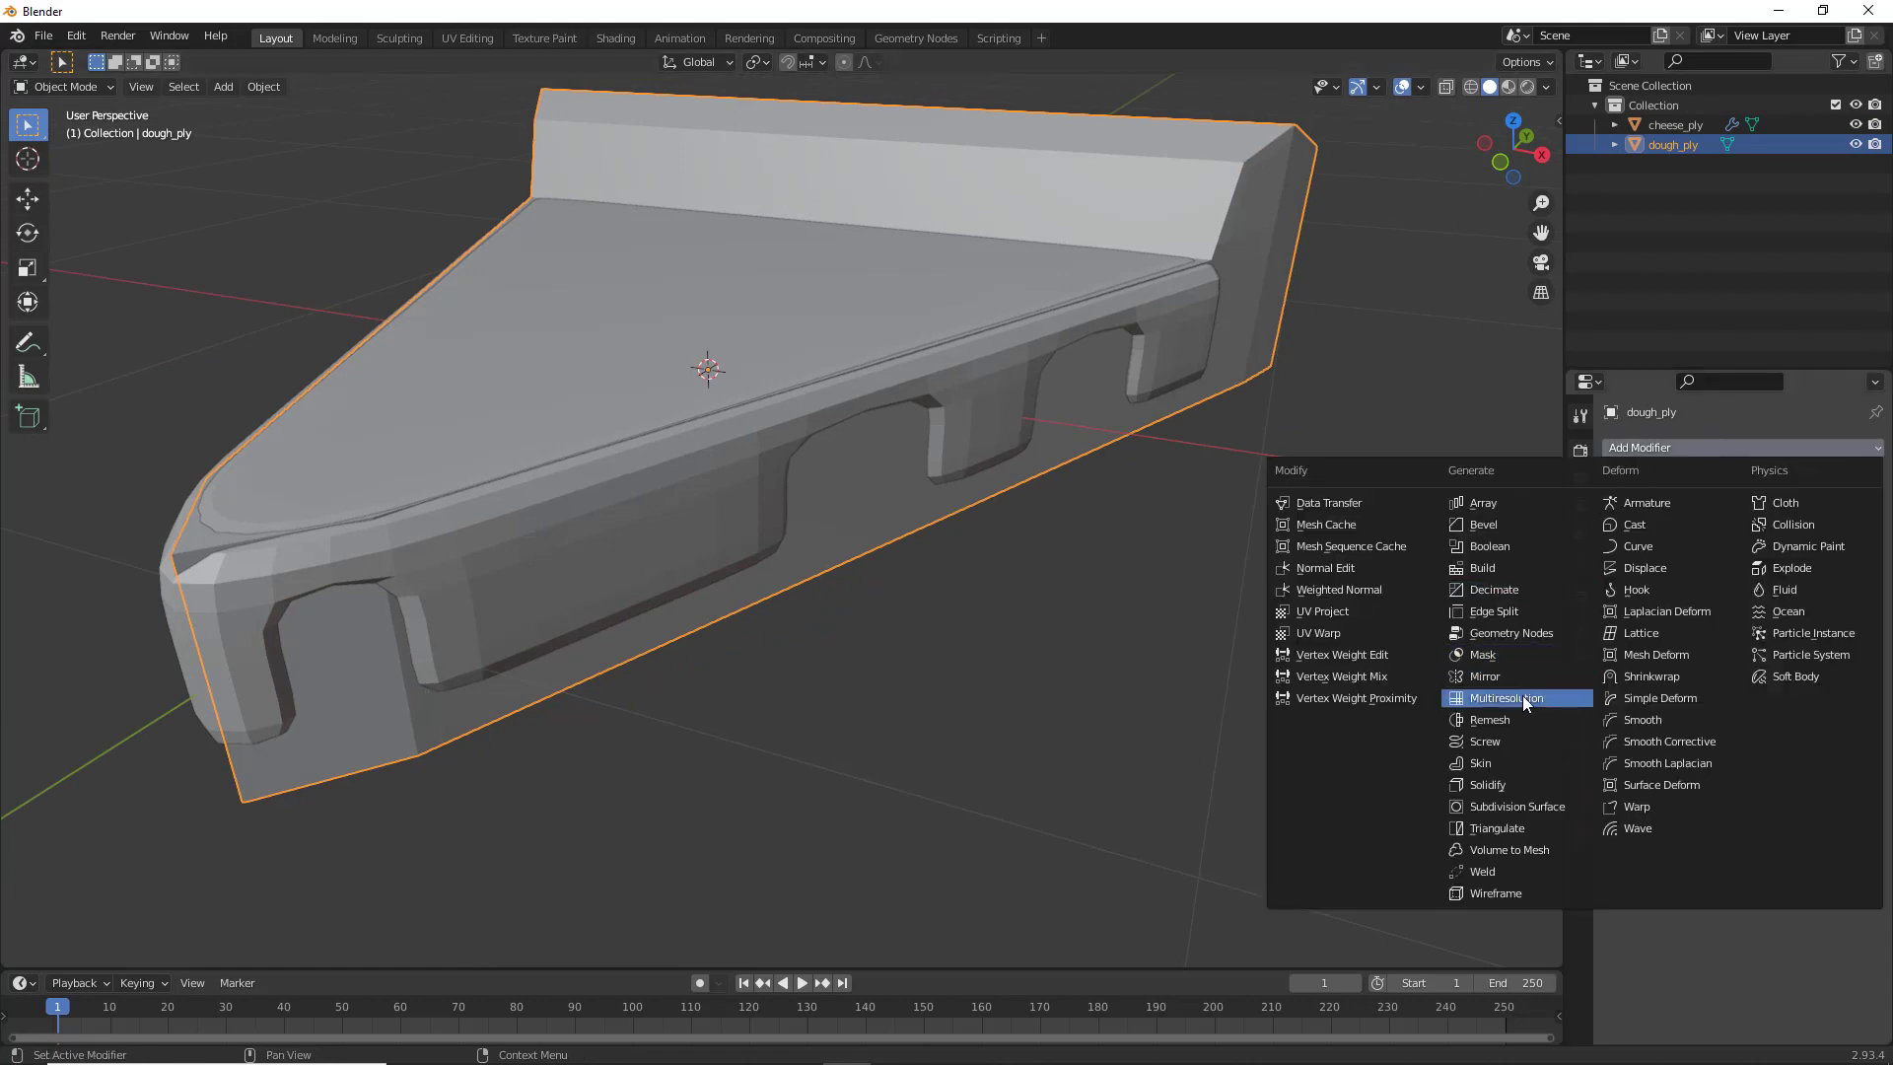
click(1530, 807)
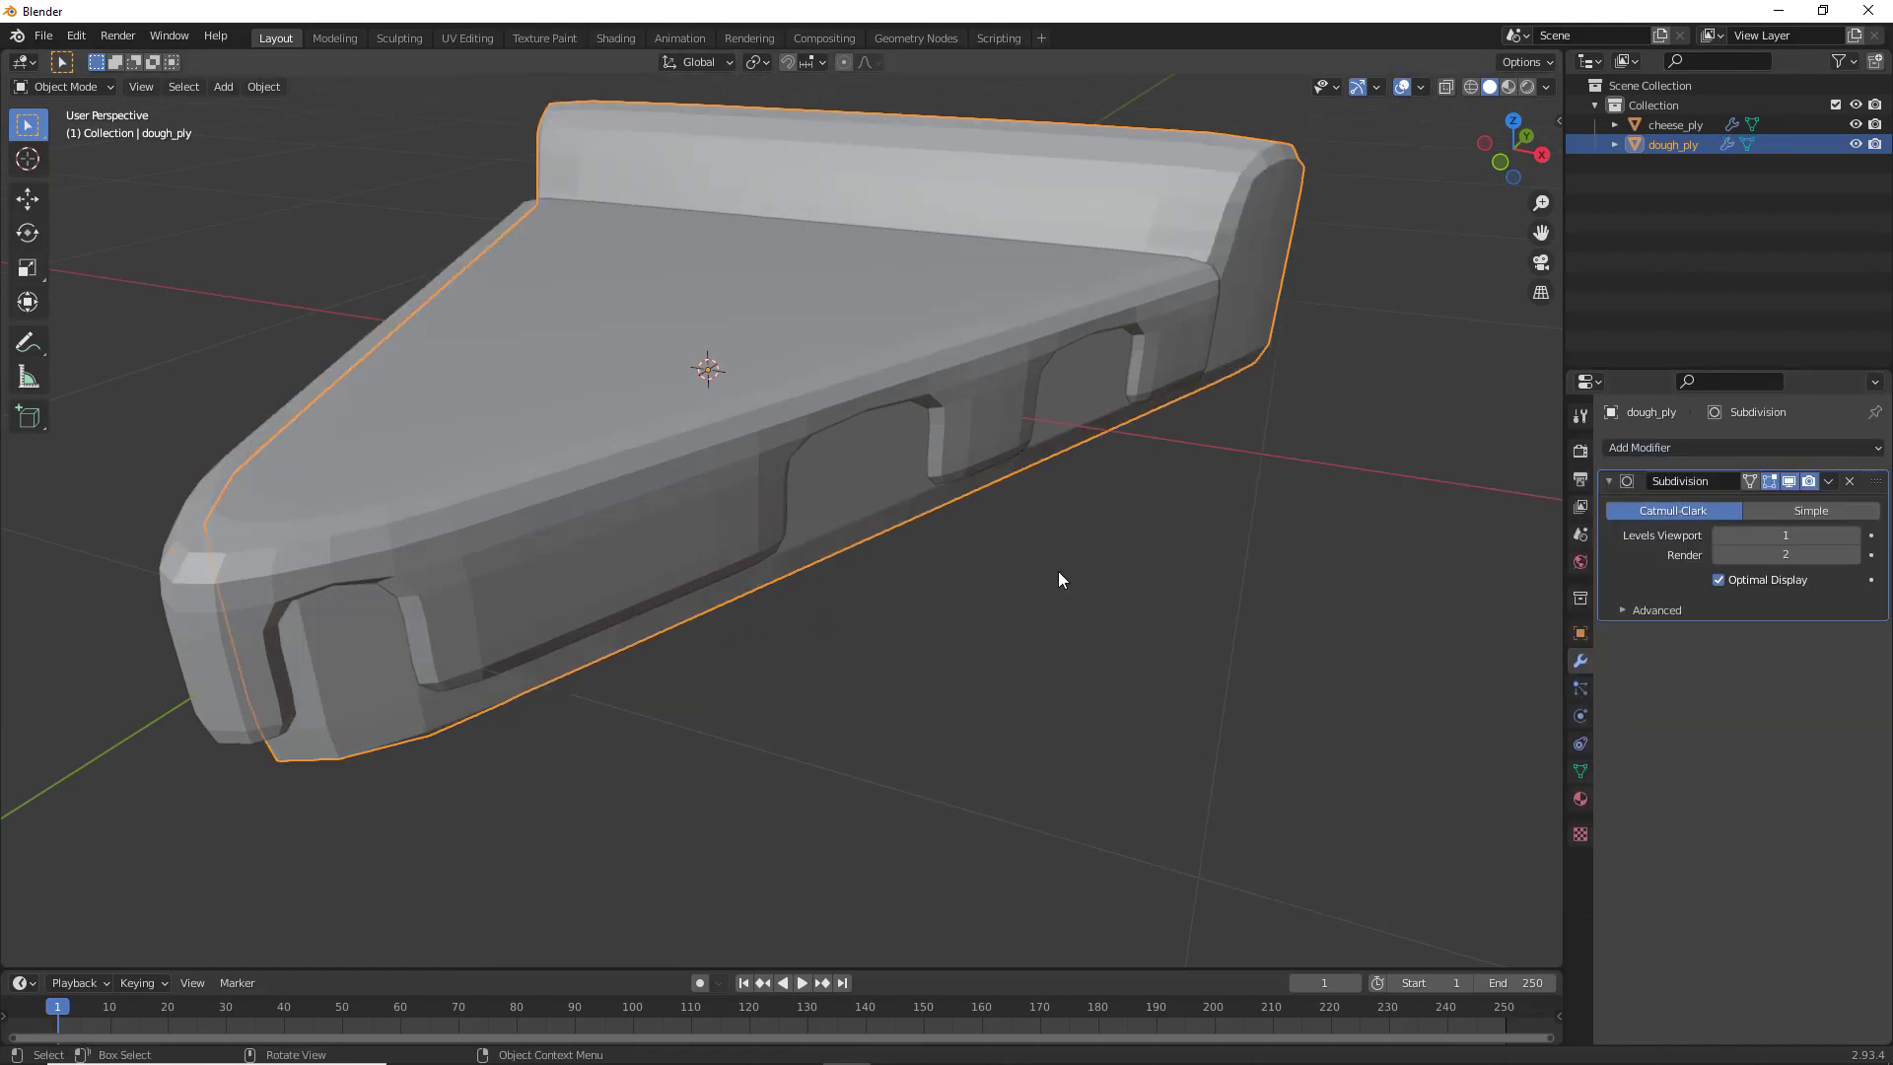
Open the cheese_ply mesh in Edit Mode and turn on proportional editing
middle_drag(791, 599, 652, 525)
click(67, 637)
middle_drag(67, 636, 1088, 649)
click(516, 546)
scroll(1088, 649, up, 3)
click(534, 595)
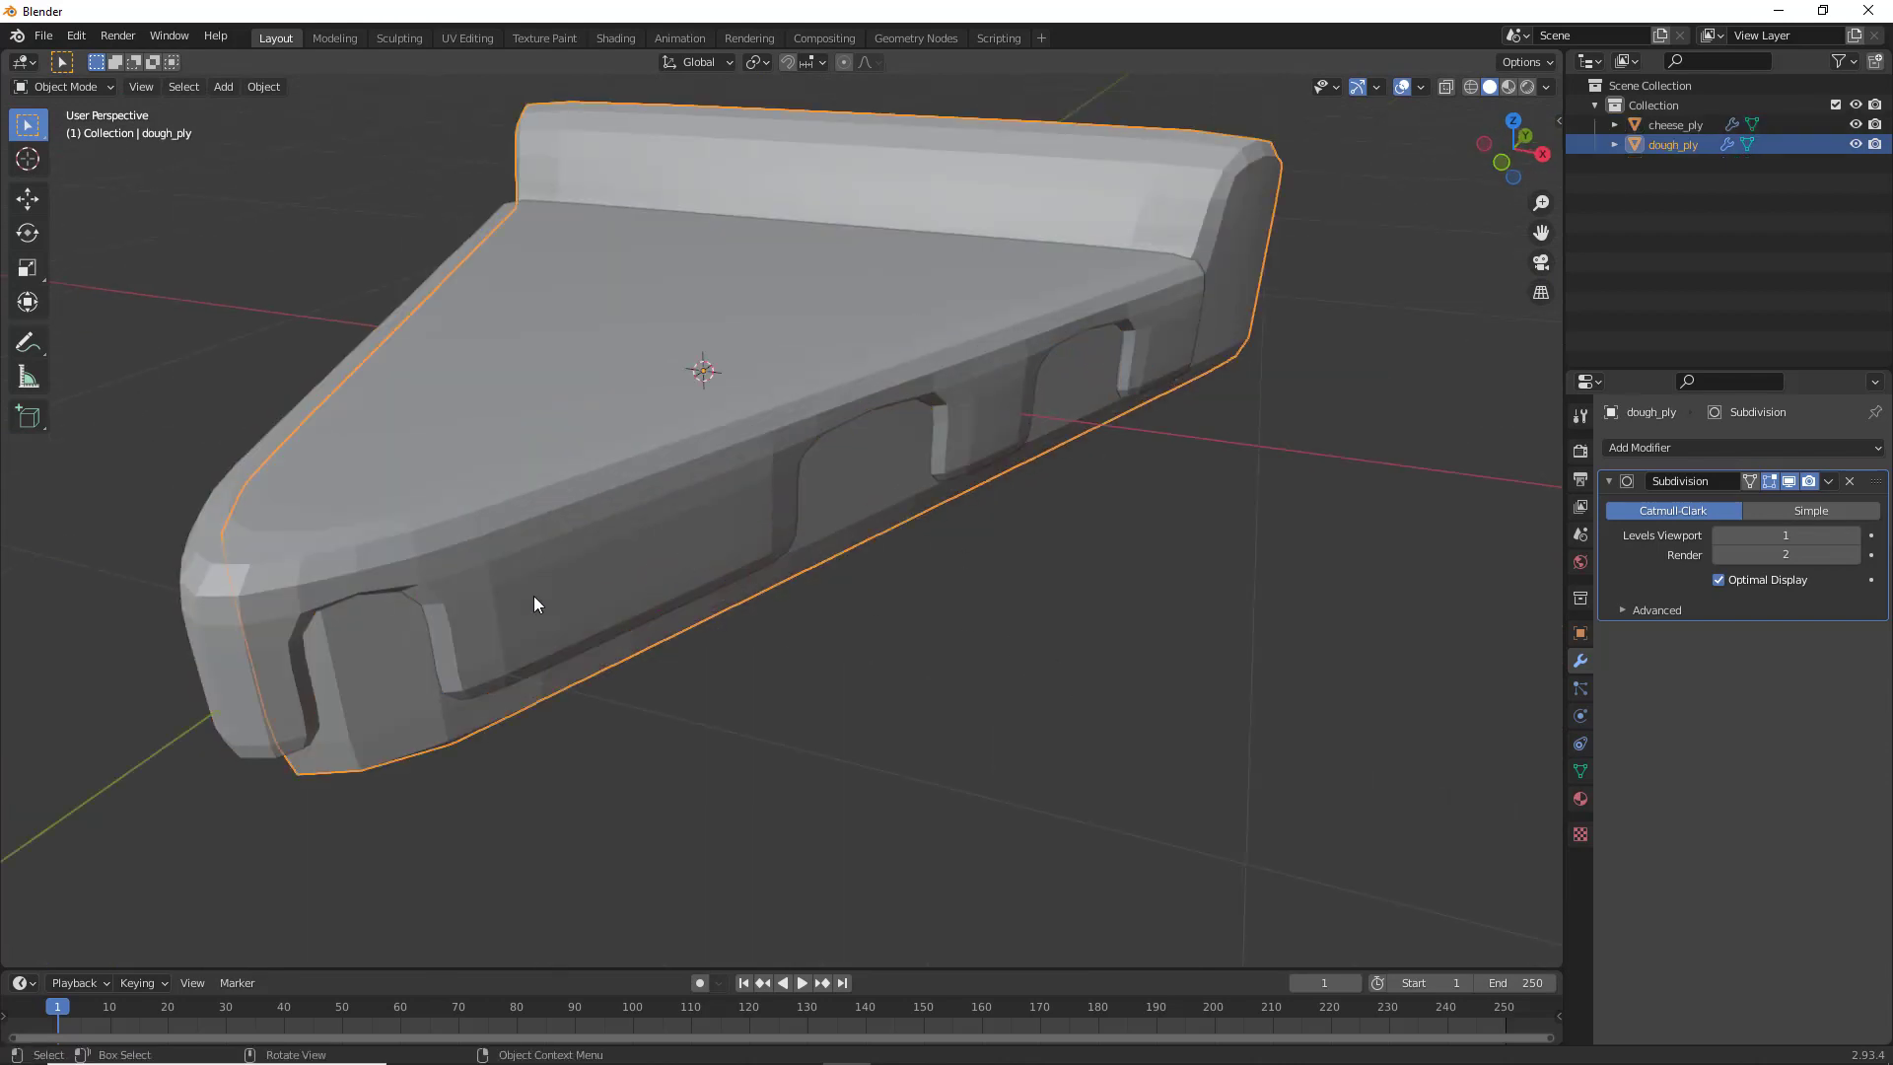
click(737, 535)
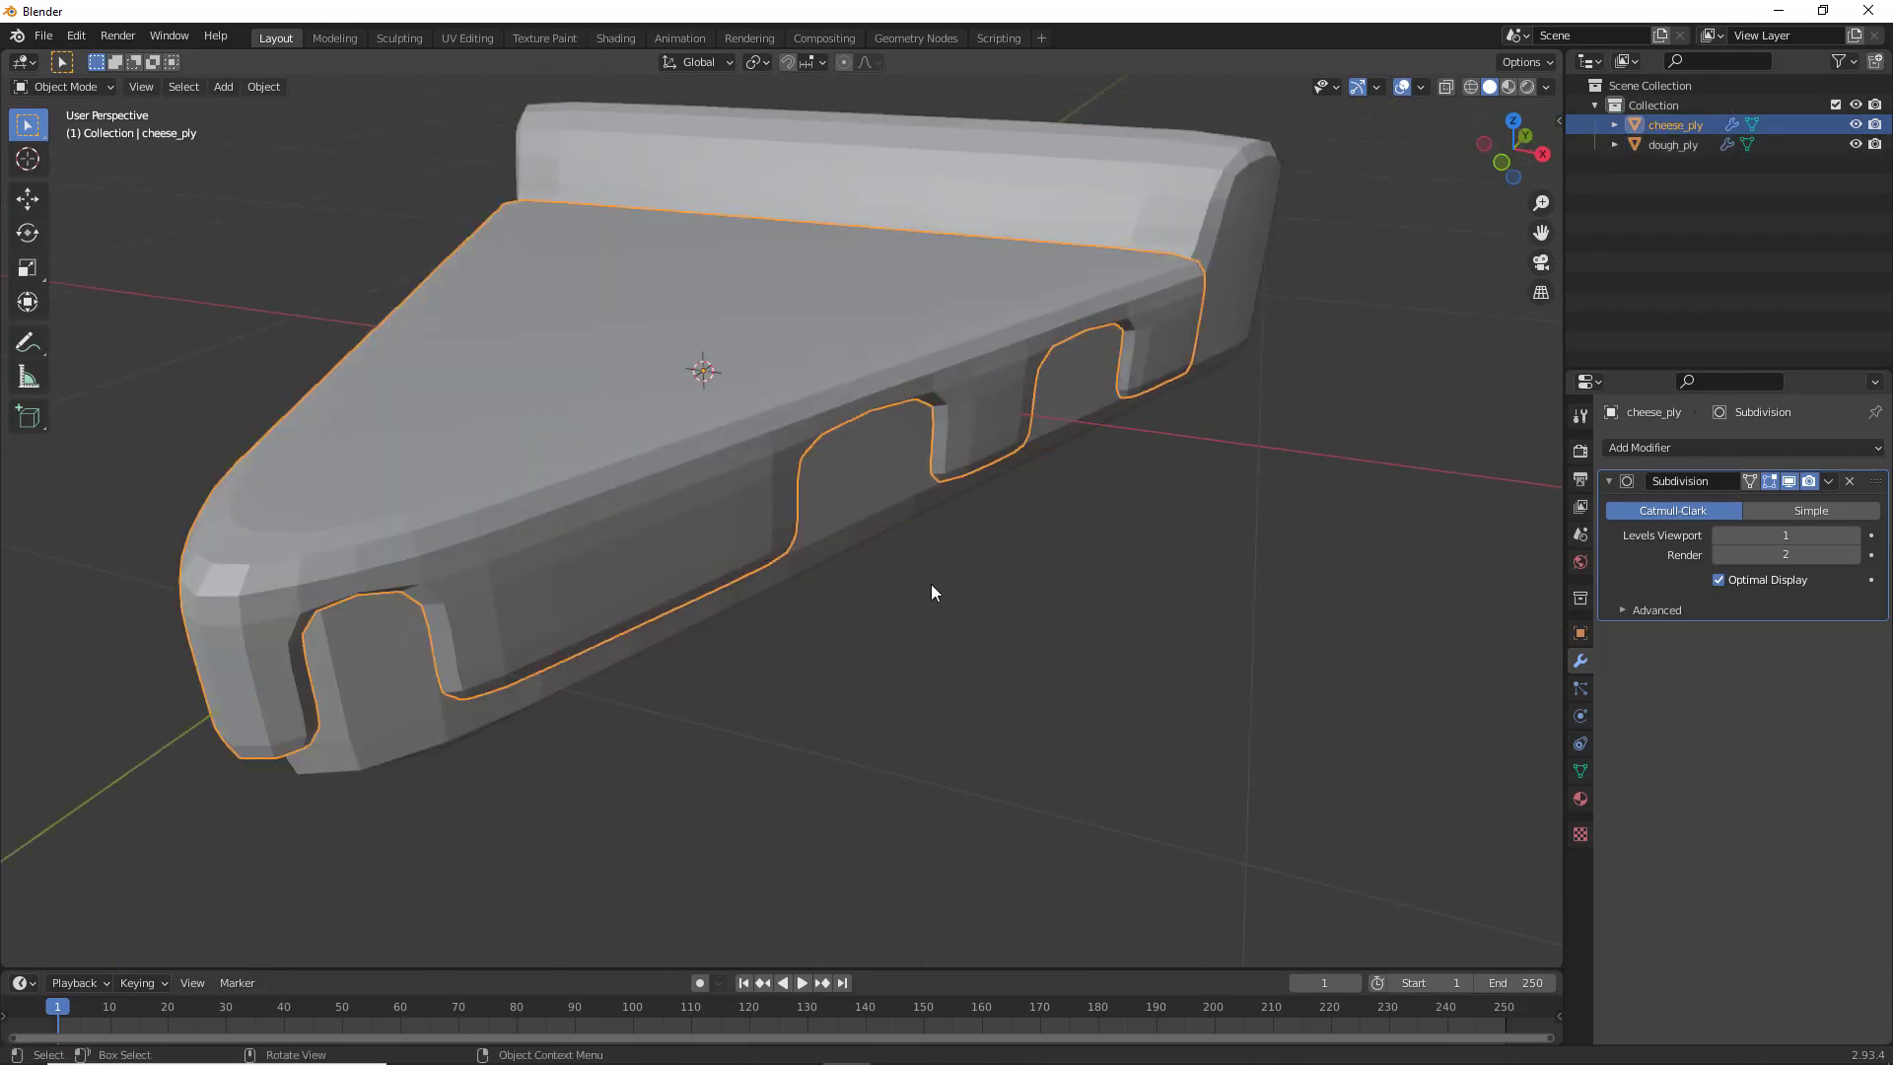
key(Tab)
middle_drag(931, 592, 606, 589)
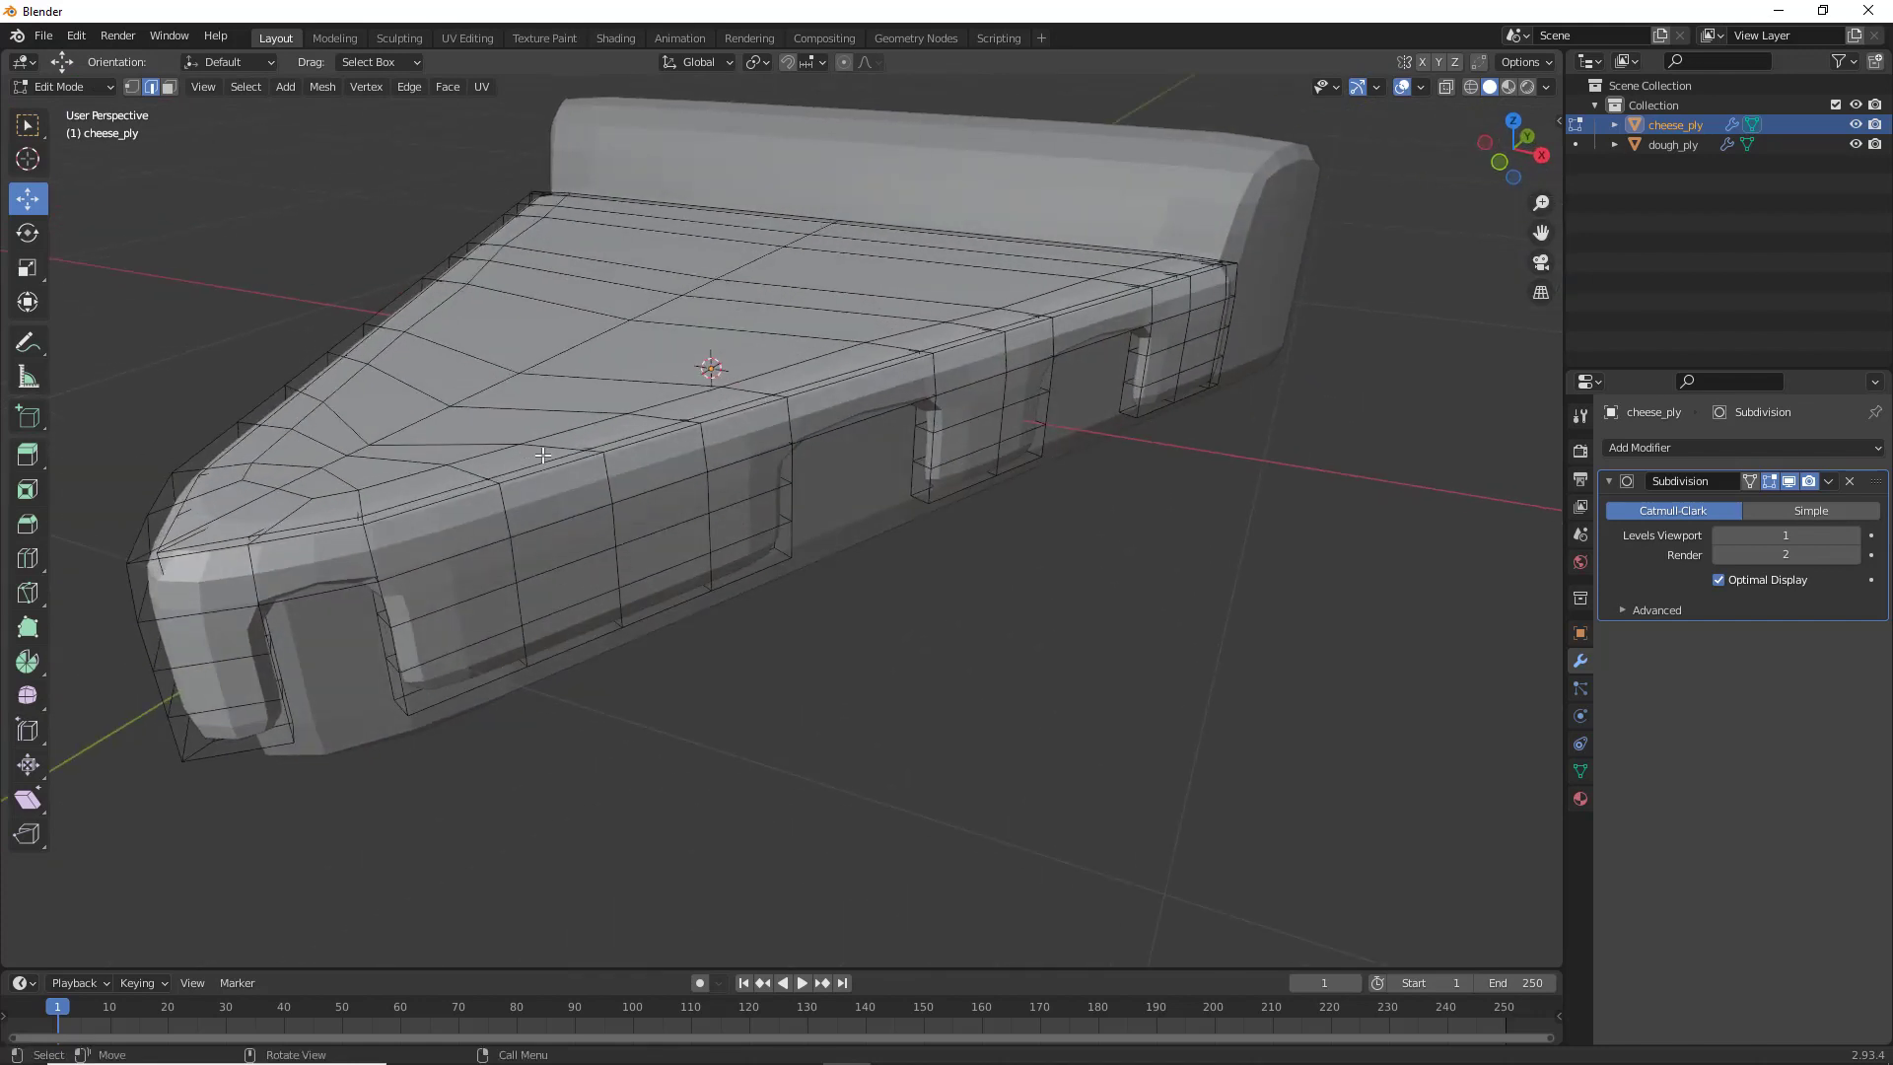
mouse_move(558, 549)
middle_down()
mouse_move(528, 541)
mouse_move(535, 558)
middle_up()
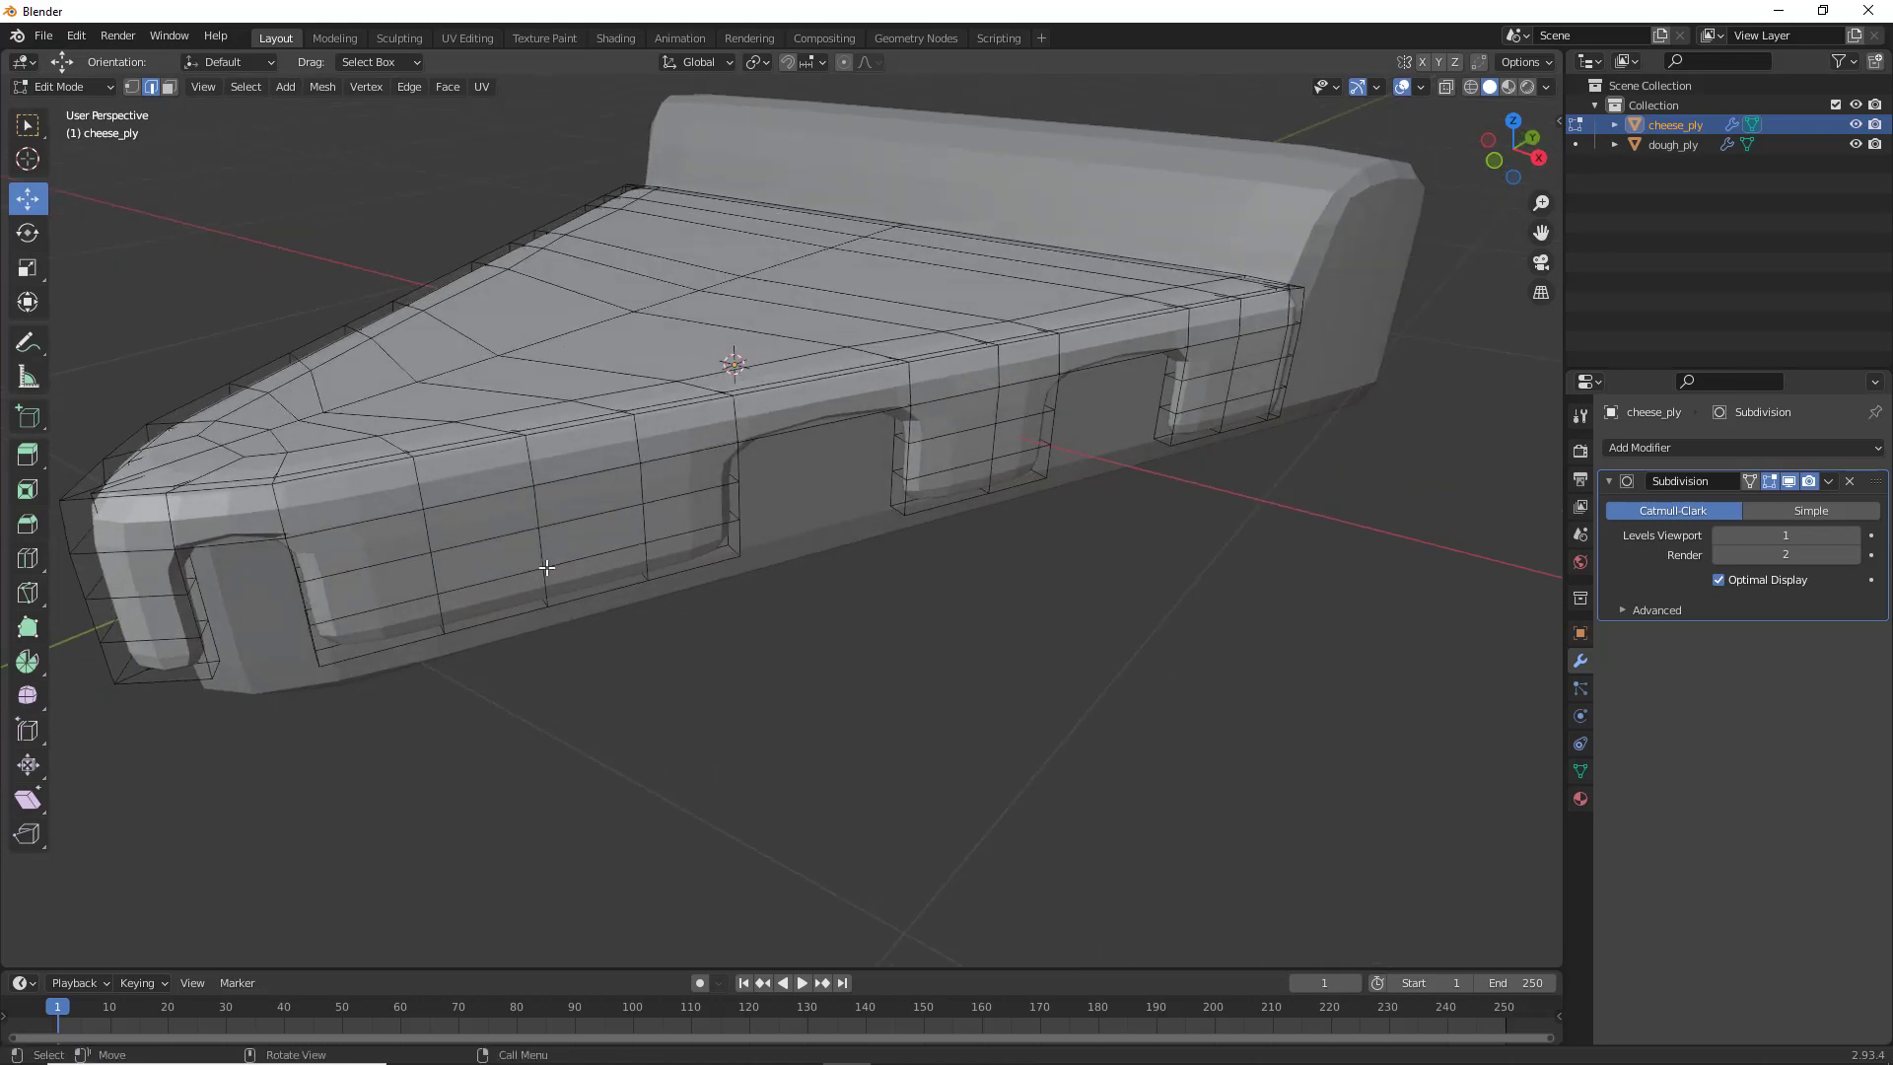
click(844, 62)
Try raising the long drip's lower edge about 0.25 m with a proportional size of 1.000, and undo the move
click(549, 595)
drag(543, 552, 568, 420)
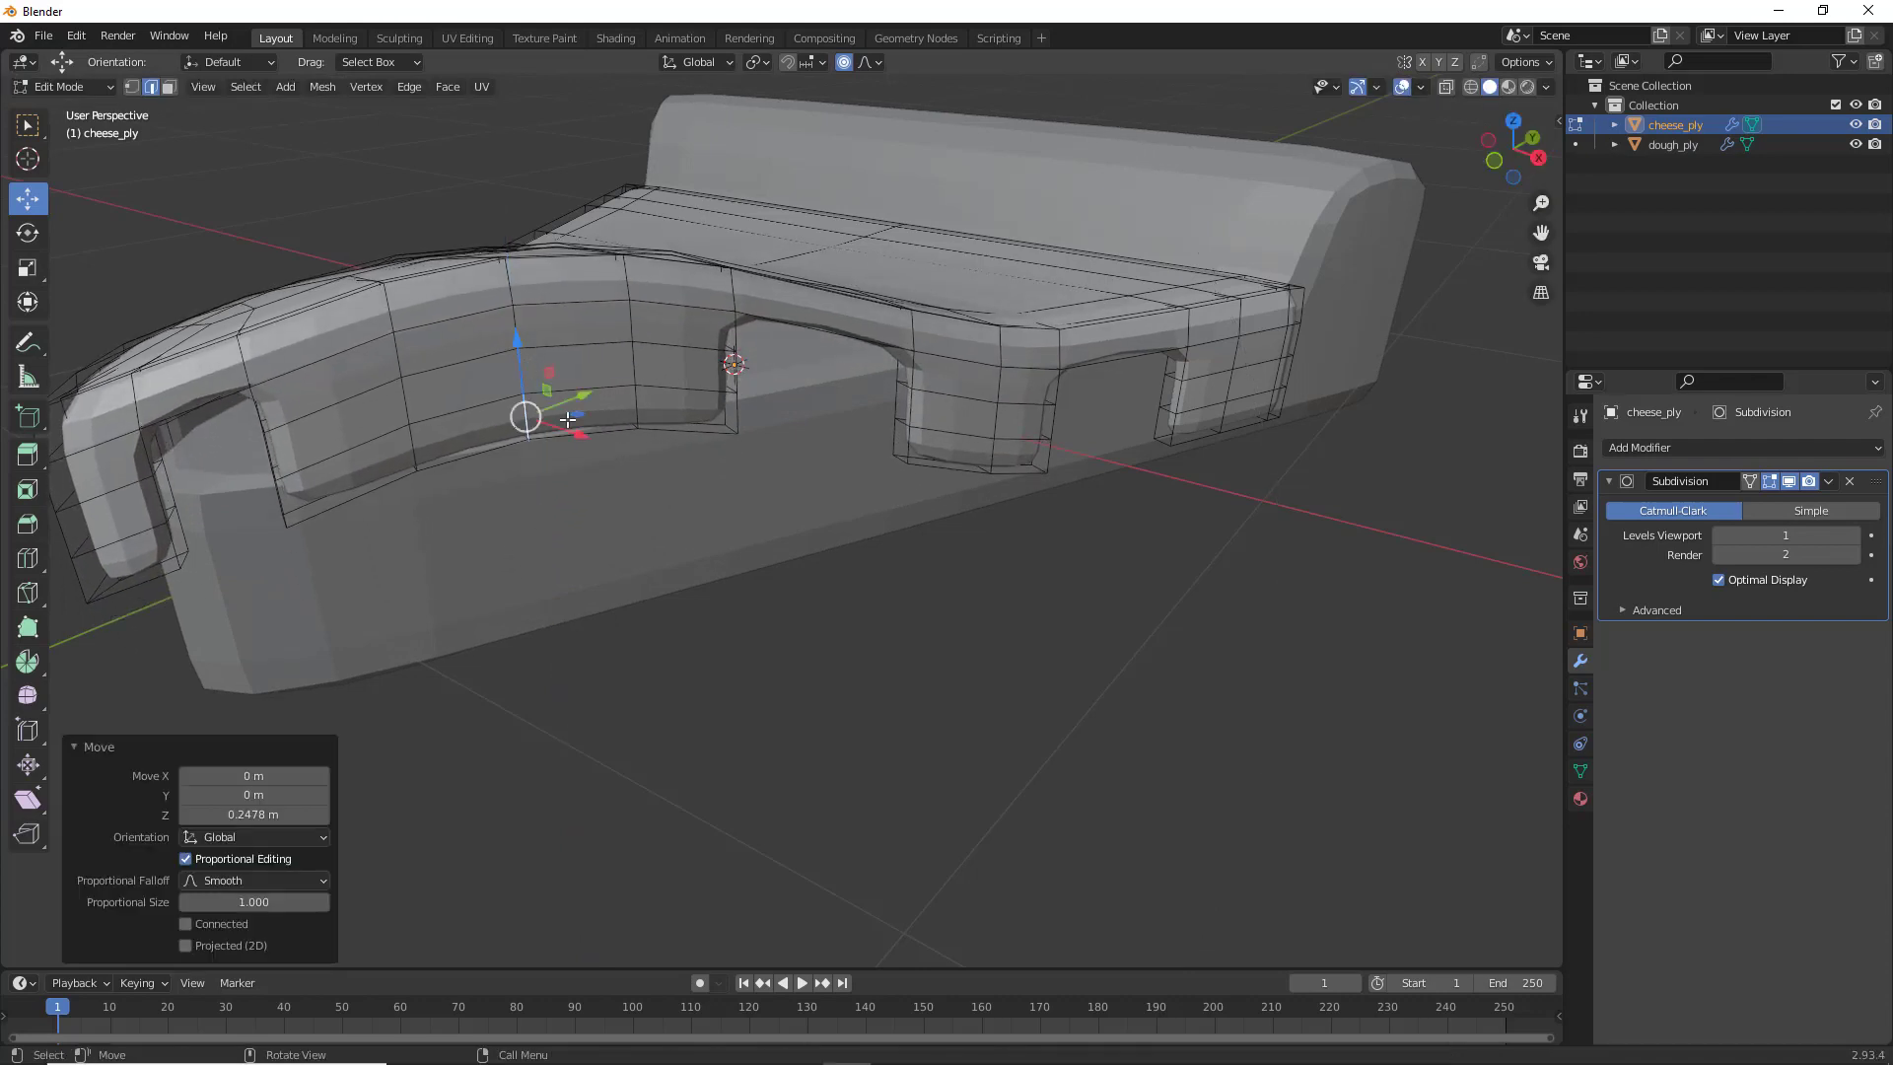
scroll(568, 421, down, 3)
middle_drag(609, 528, 677, 496)
key(ctrl+z)
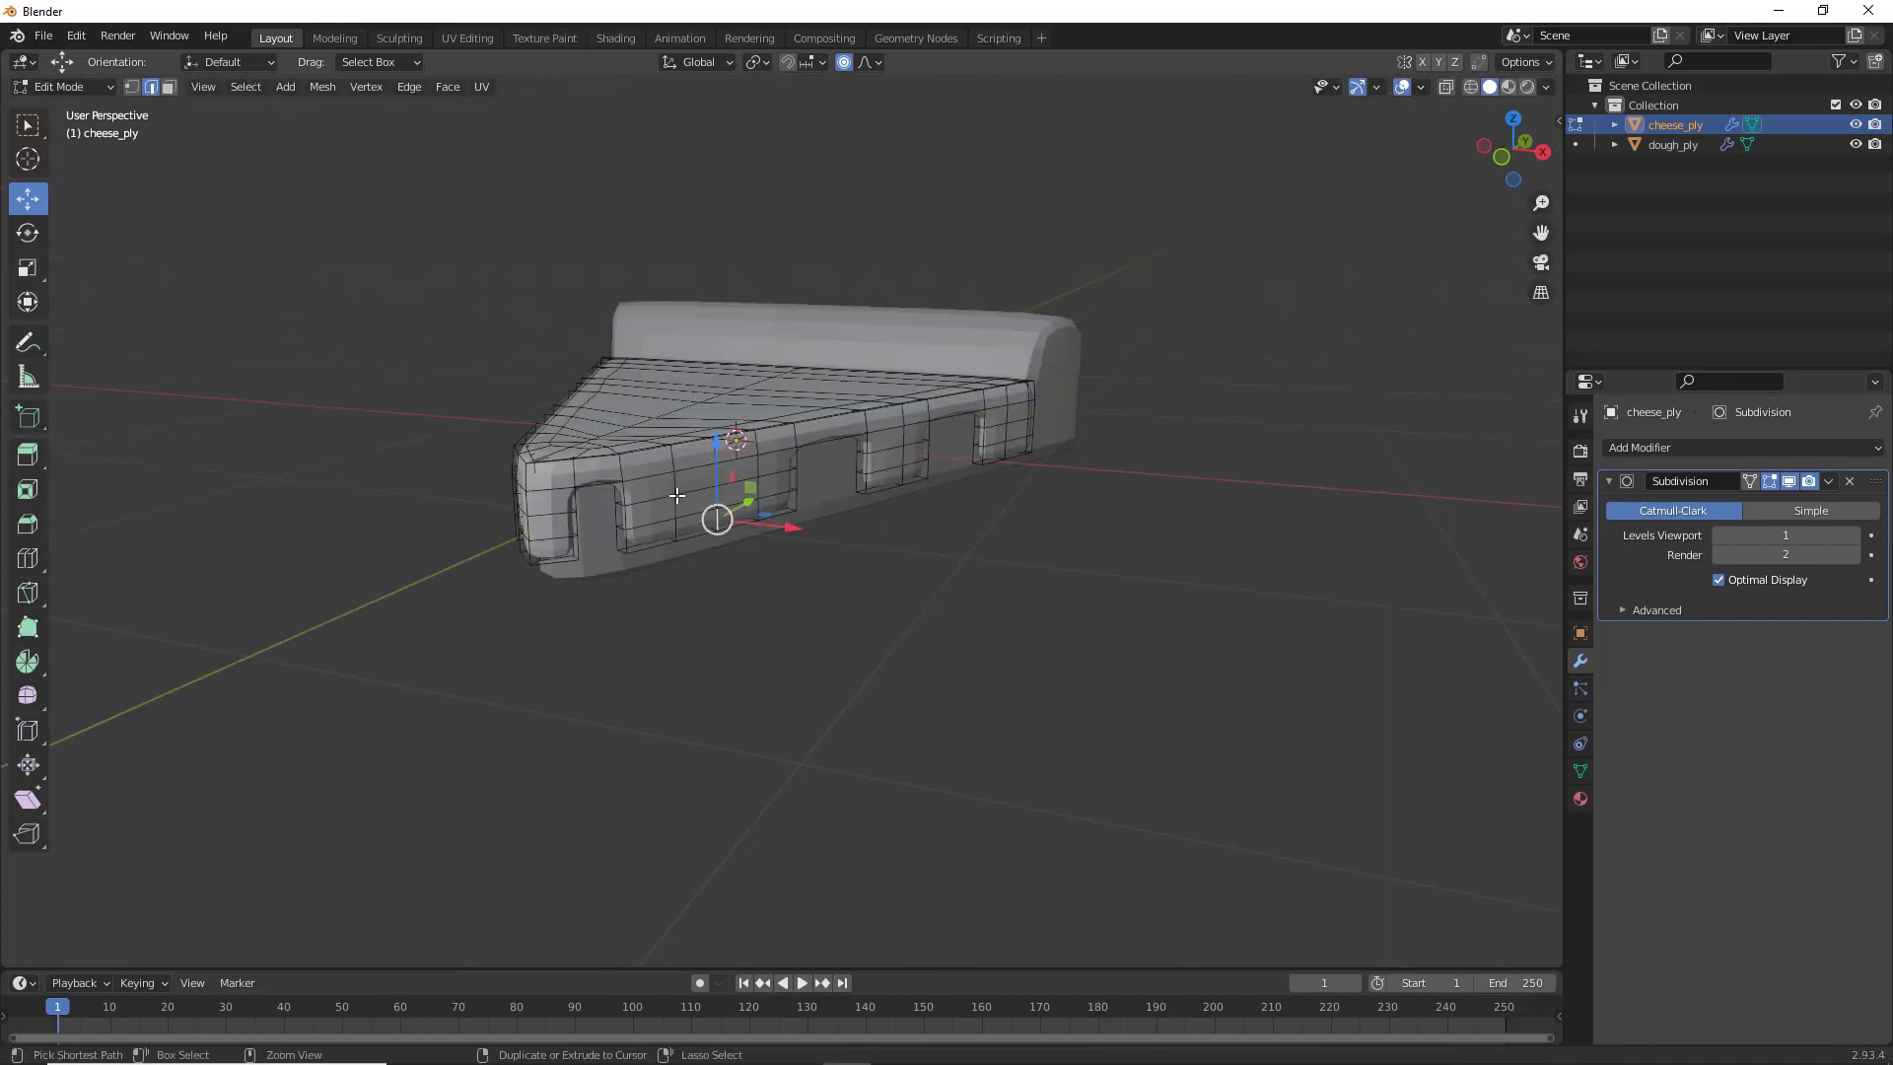
Pull the long drip's lower edge straight down about 0.16 m with the proportional size reduced to 0.135
drag(718, 498, 708, 519)
scroll(711, 501, up, 2)
scroll(709, 507, up, 8)
scroll(708, 514, up, 3)
scroll(708, 520, up, 6)
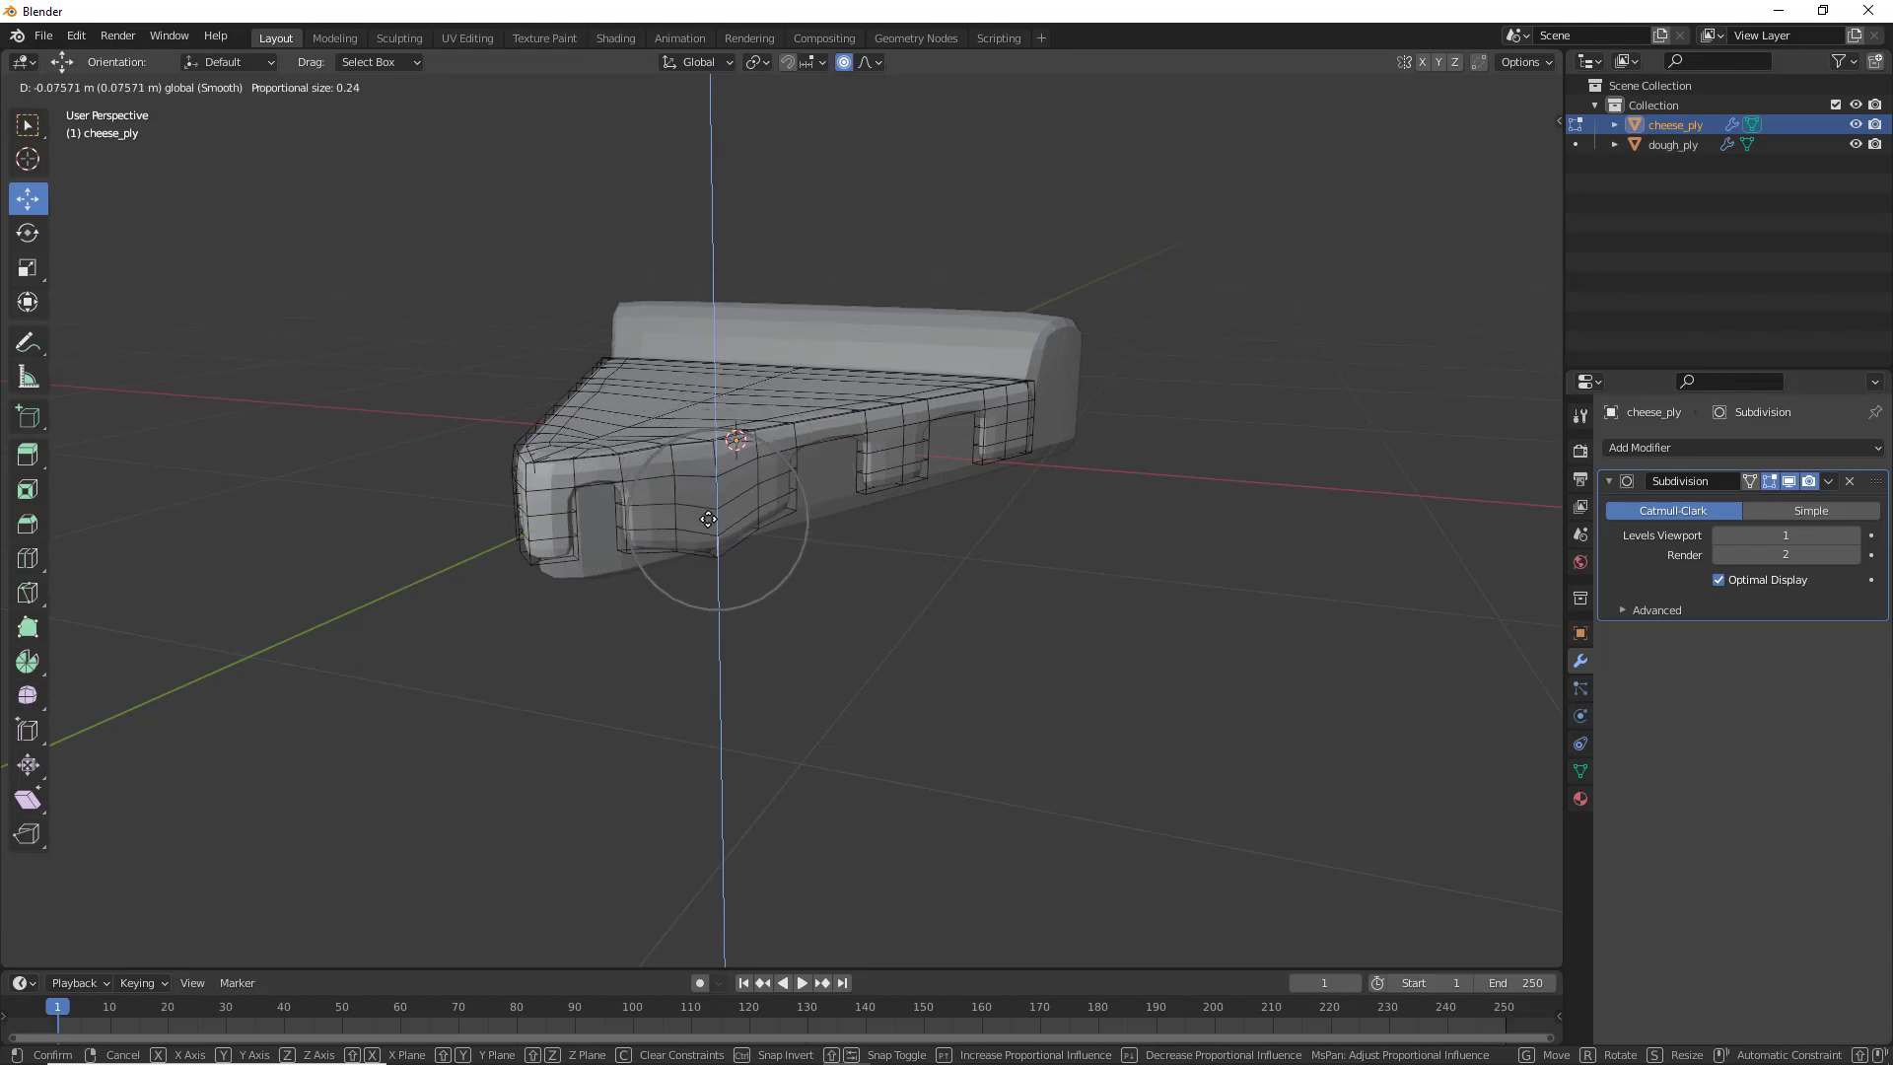
scroll(708, 525, up, 1)
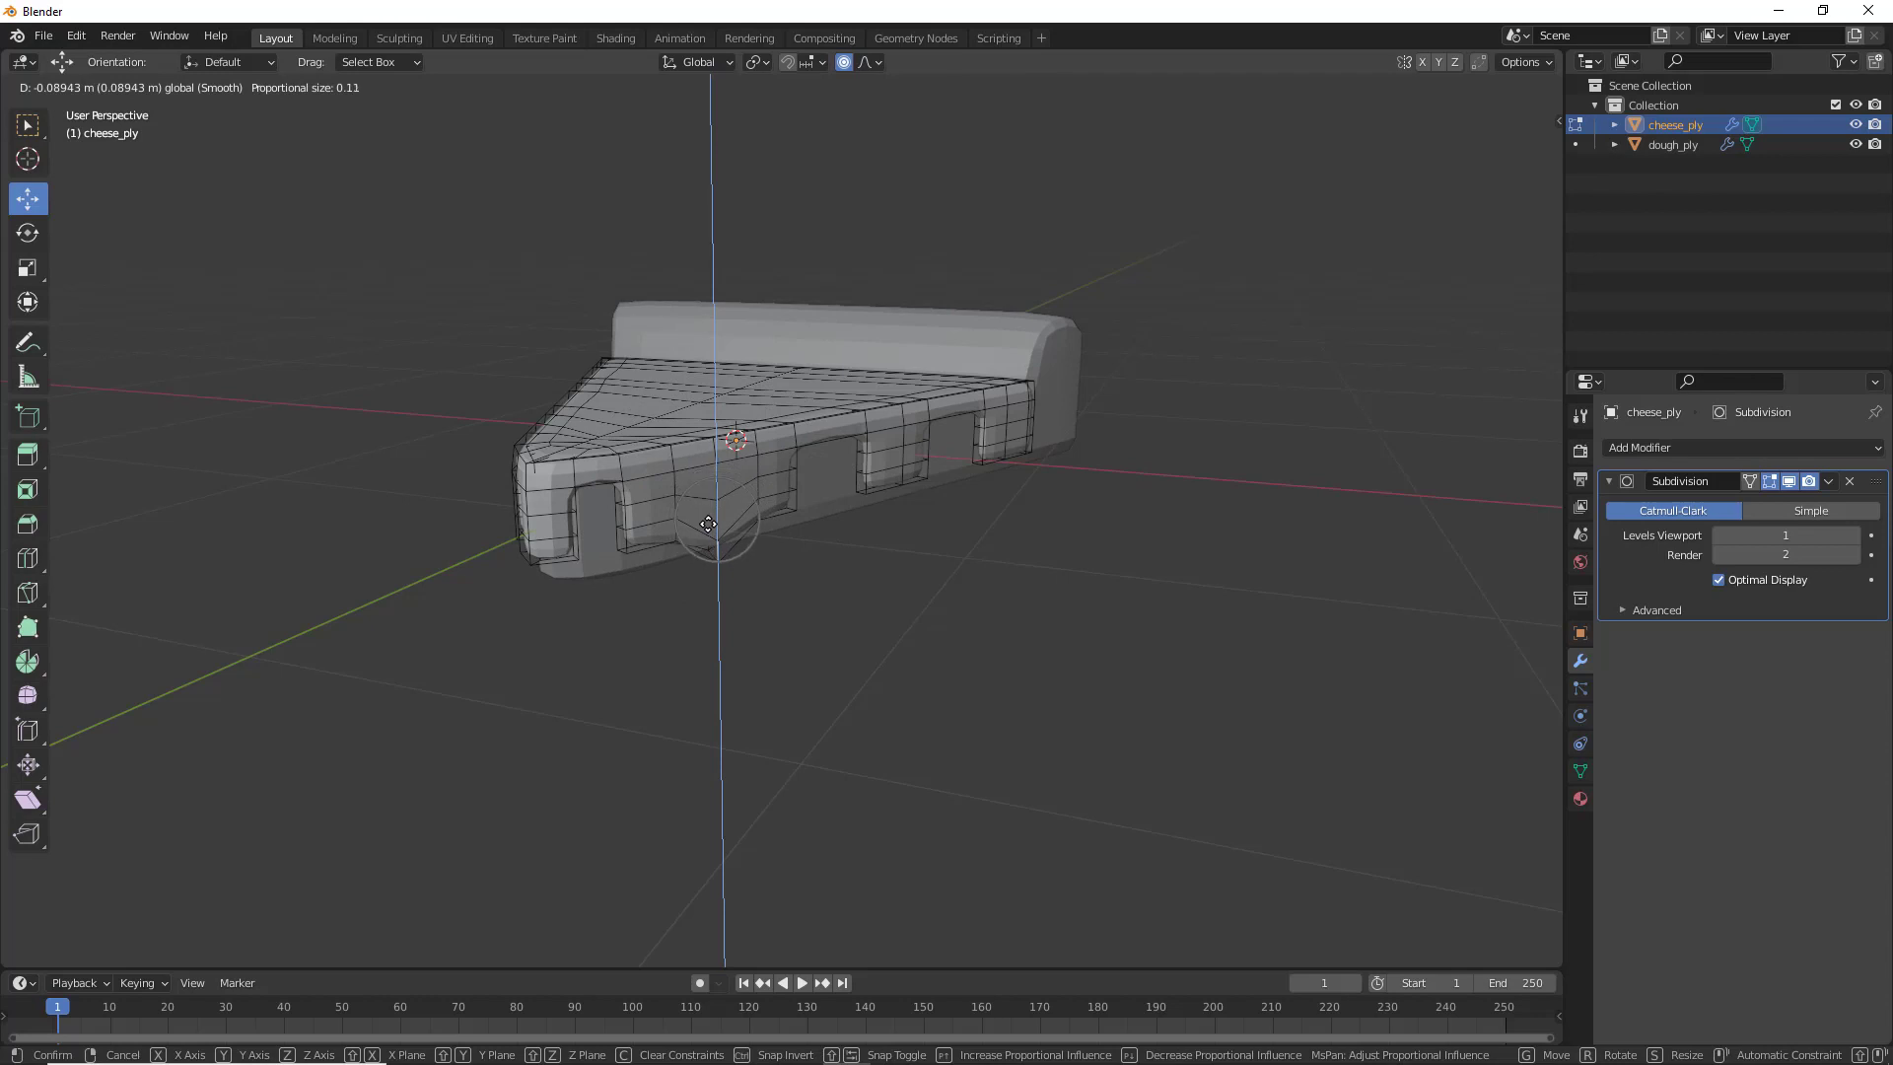
scroll(708, 524, down, 19)
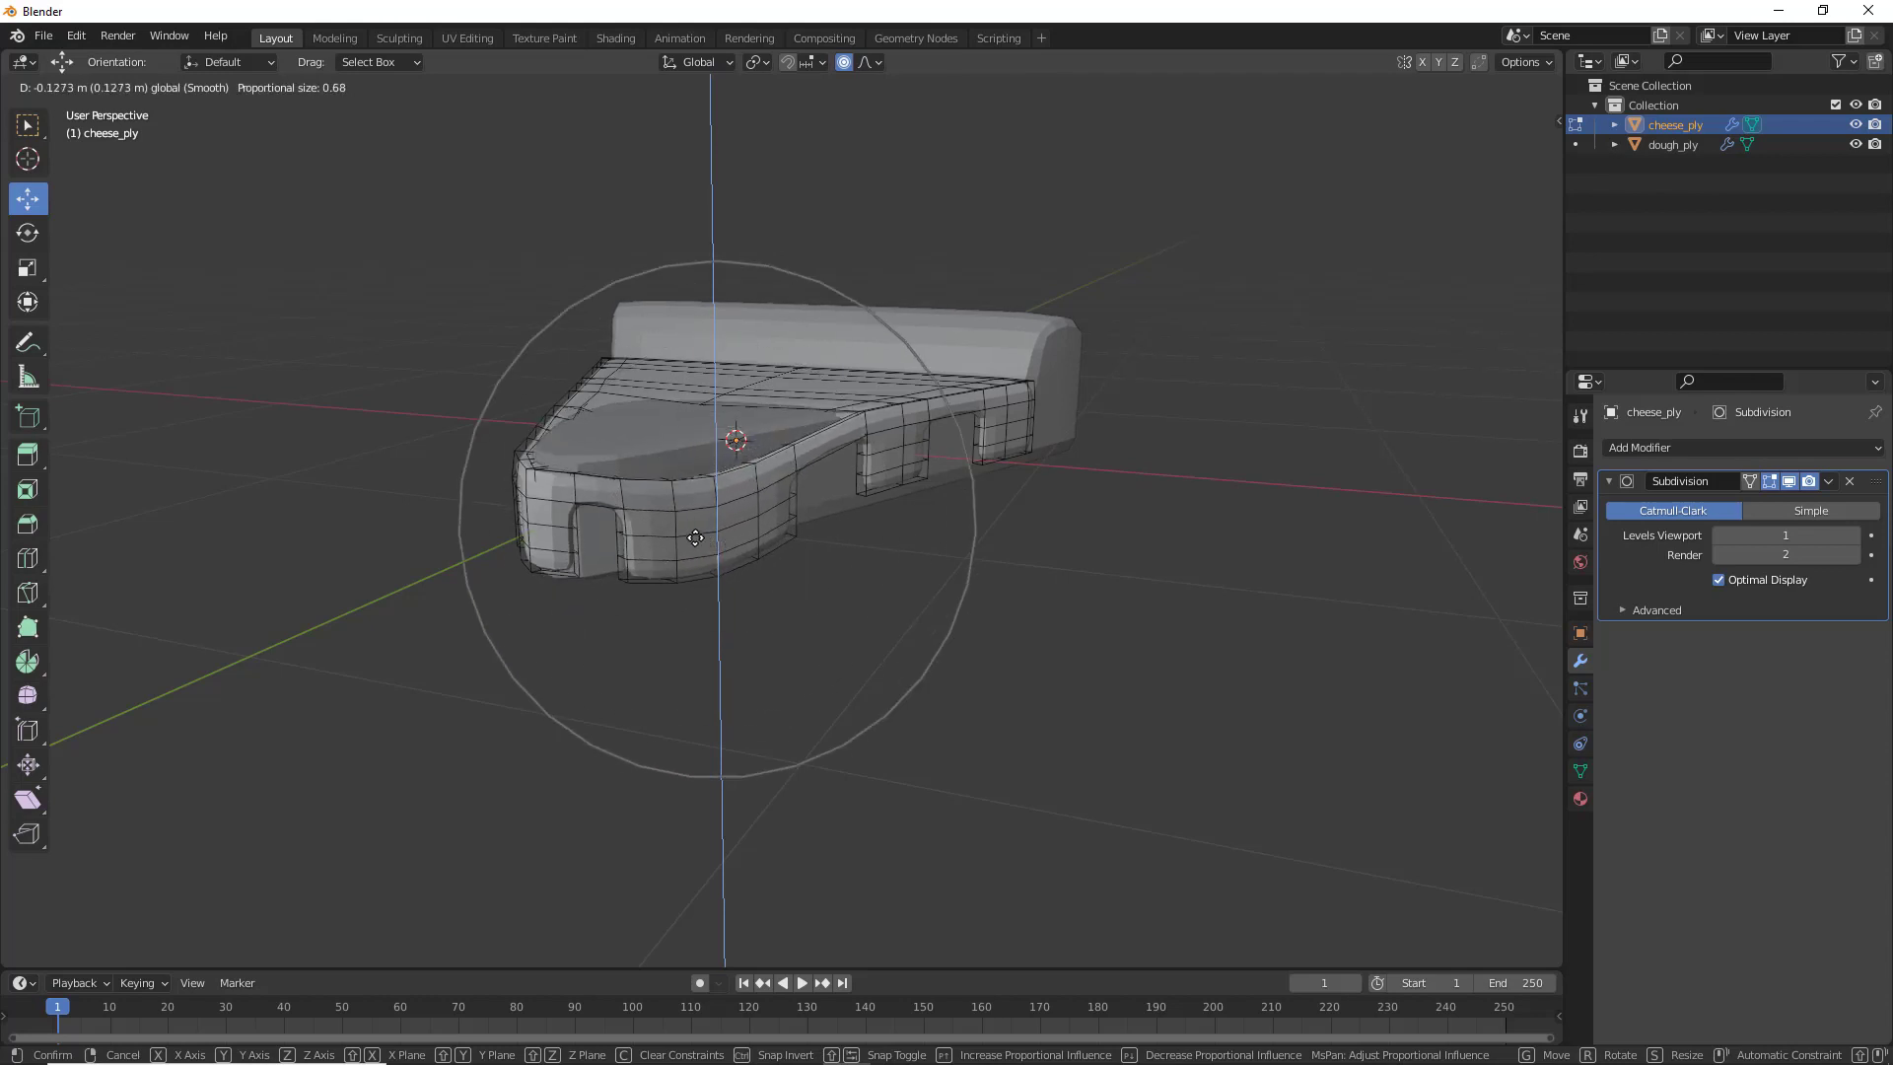
scroll(696, 537, down, 4)
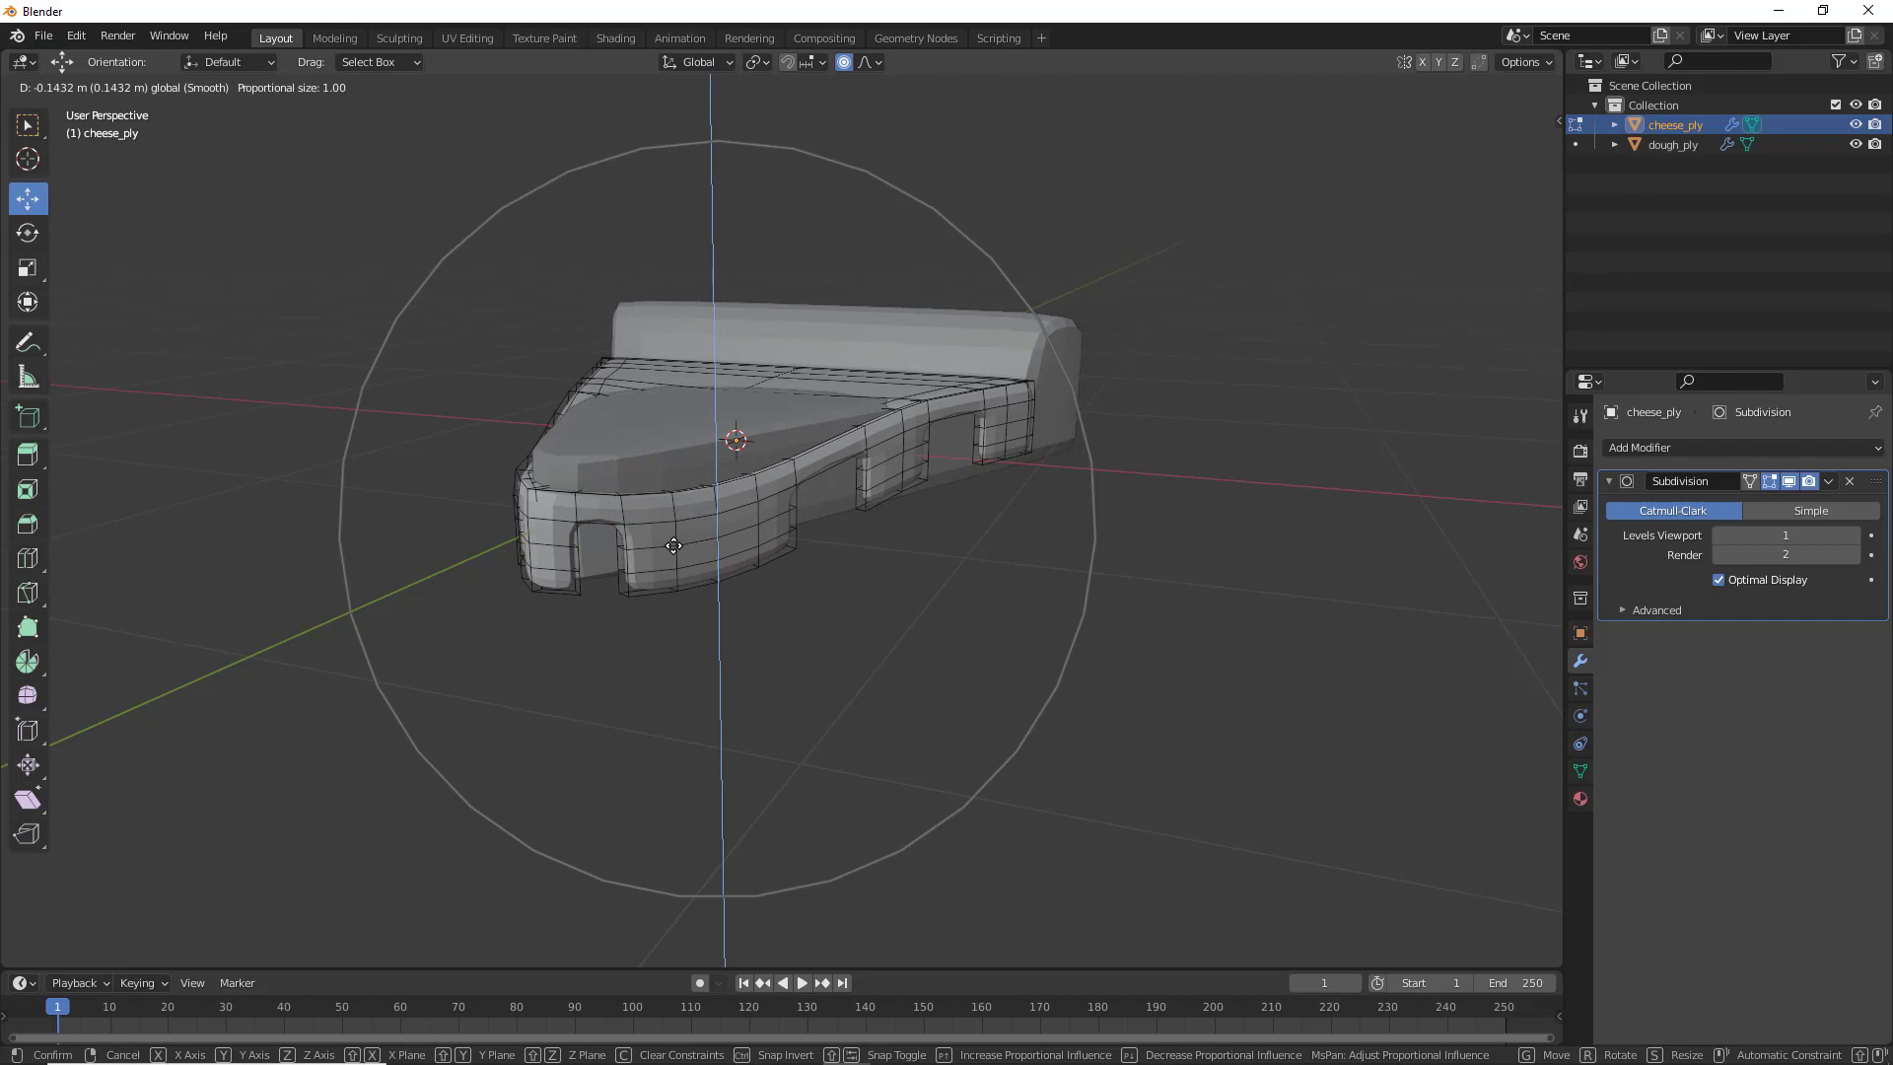
scroll(674, 546, up, 14)
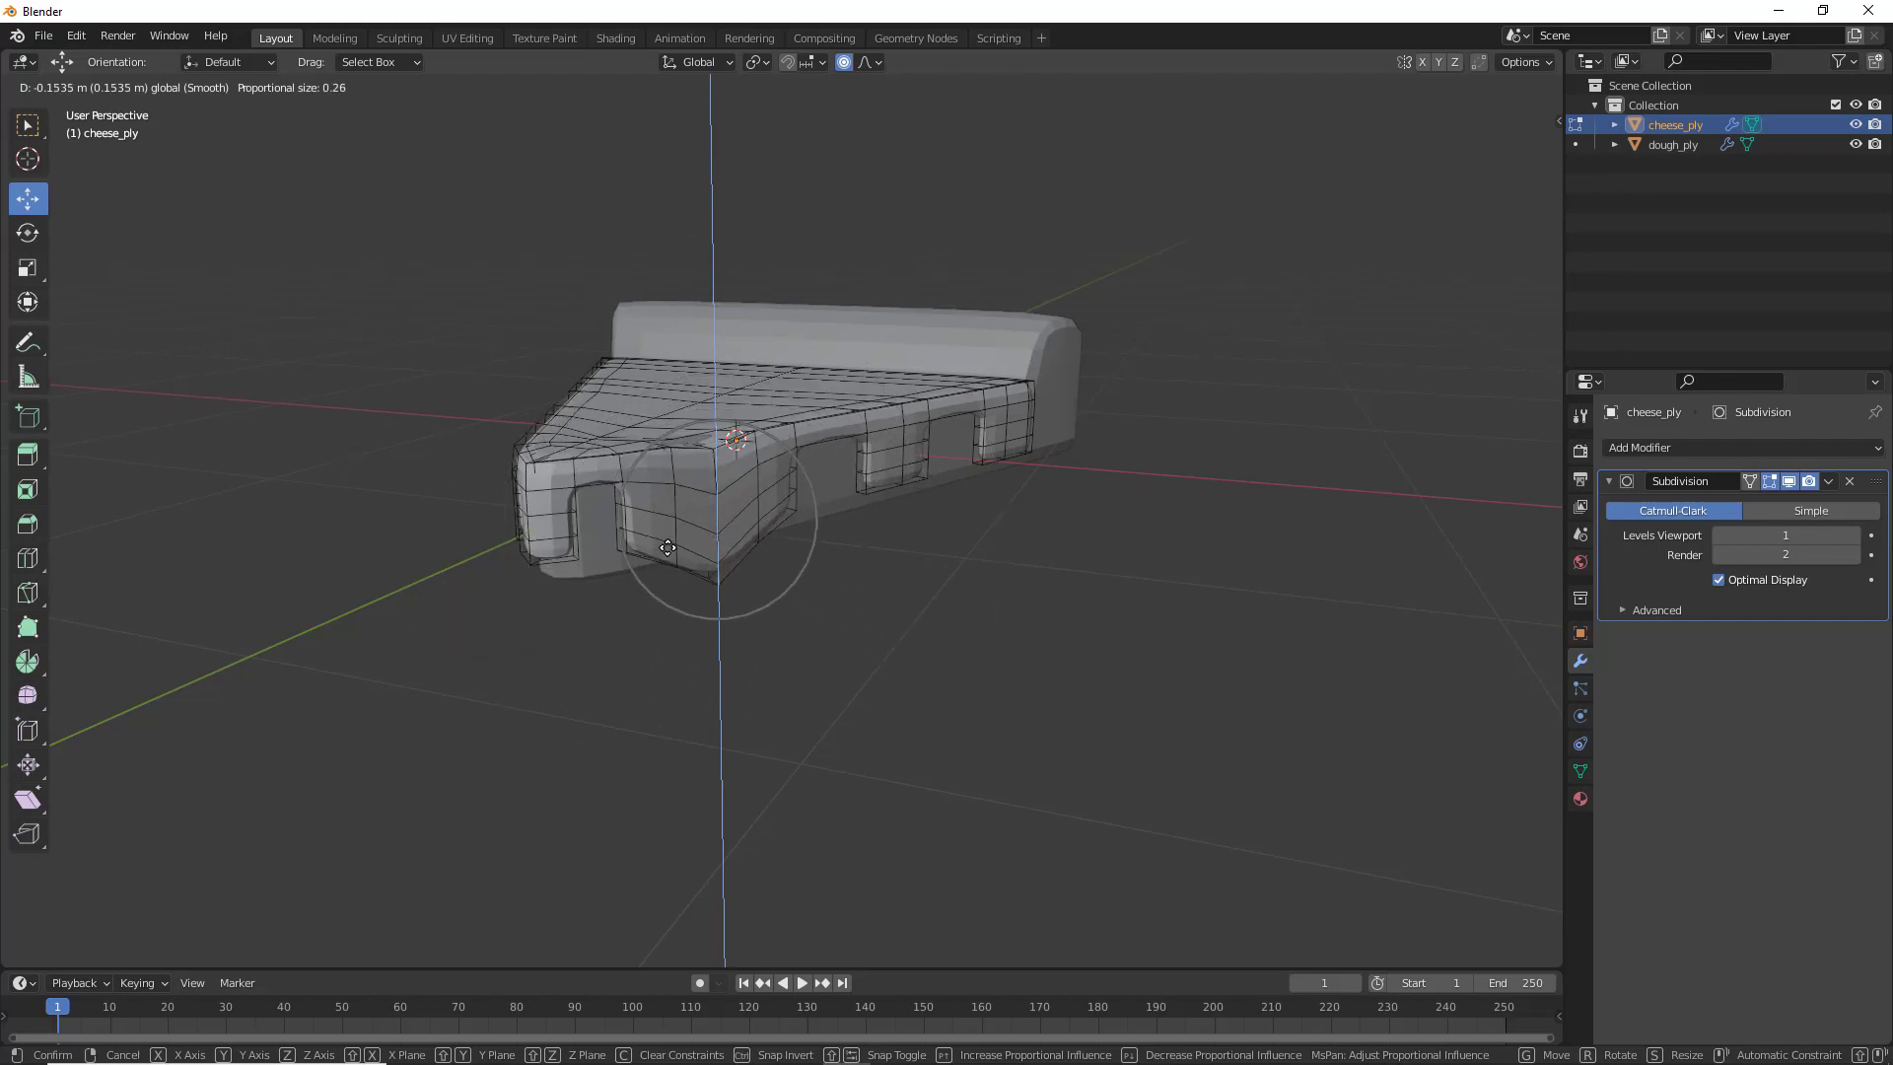
scroll(667, 547, up, 7)
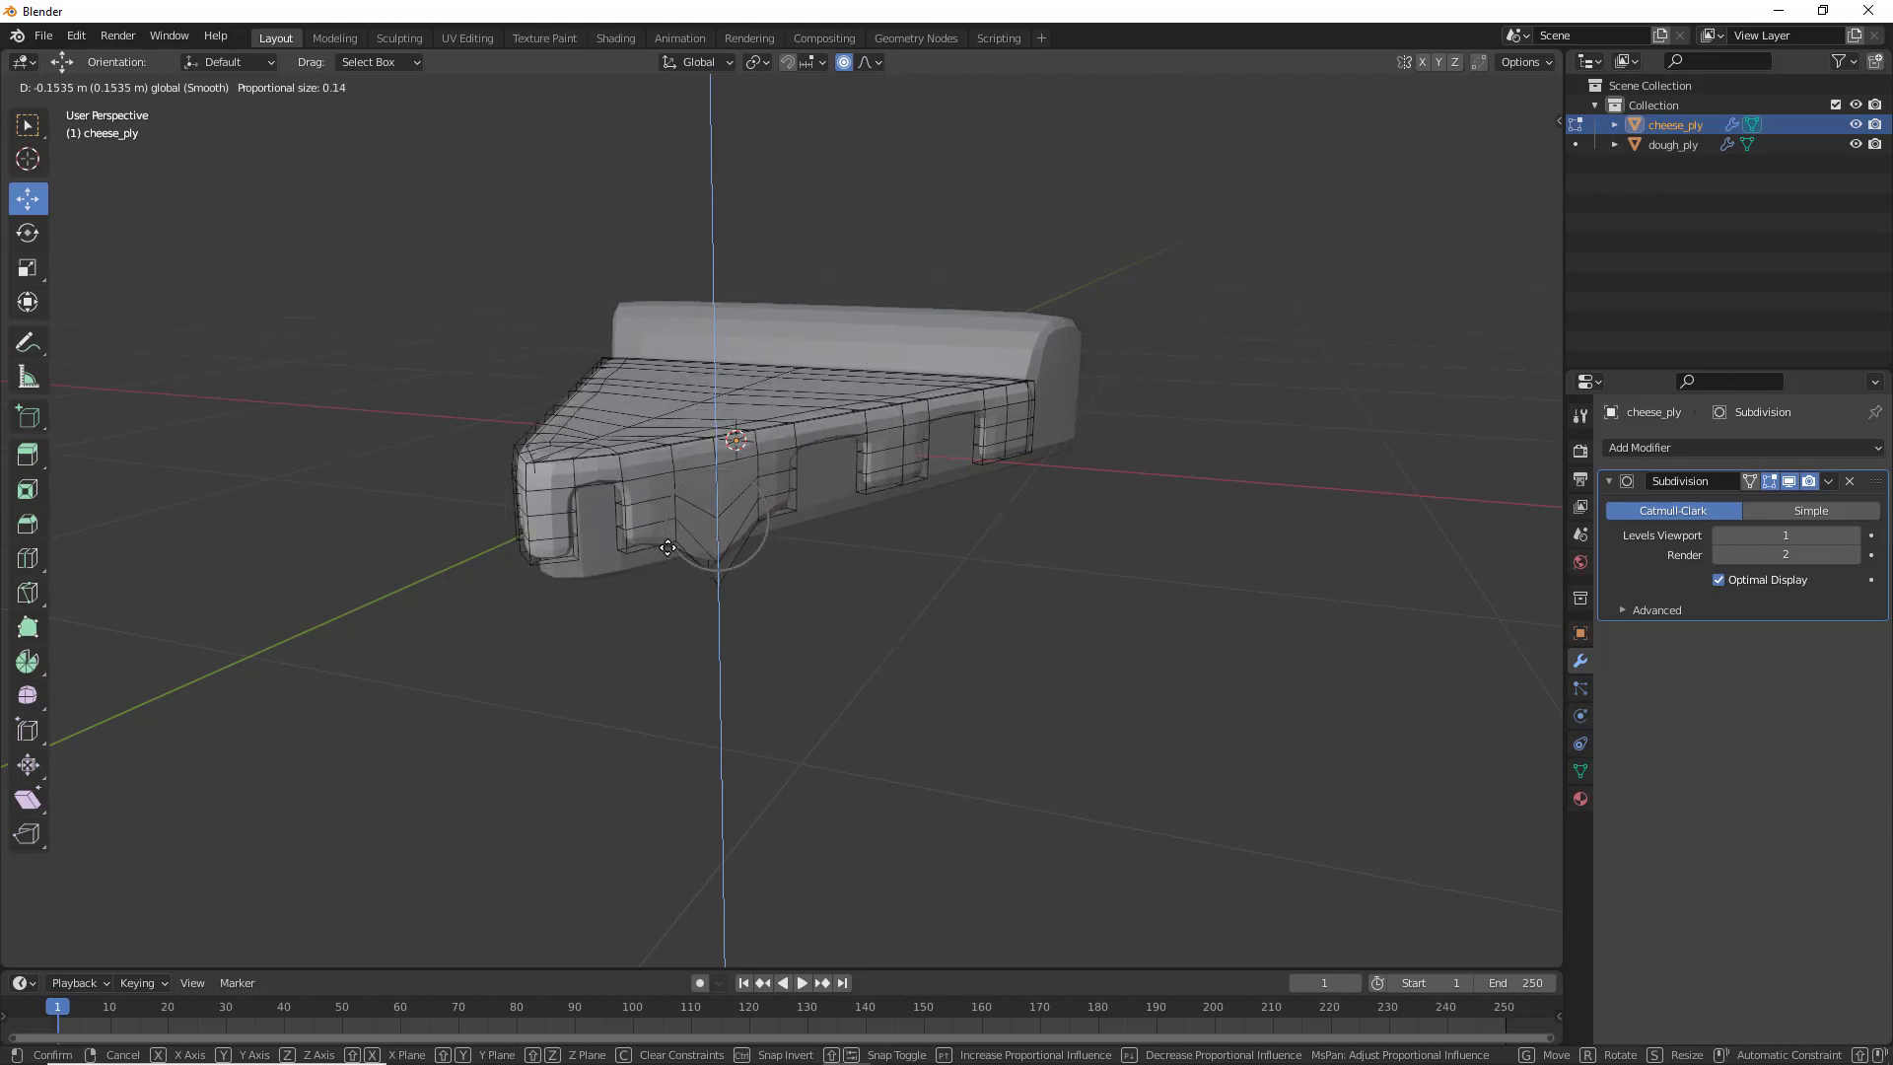
click(668, 549)
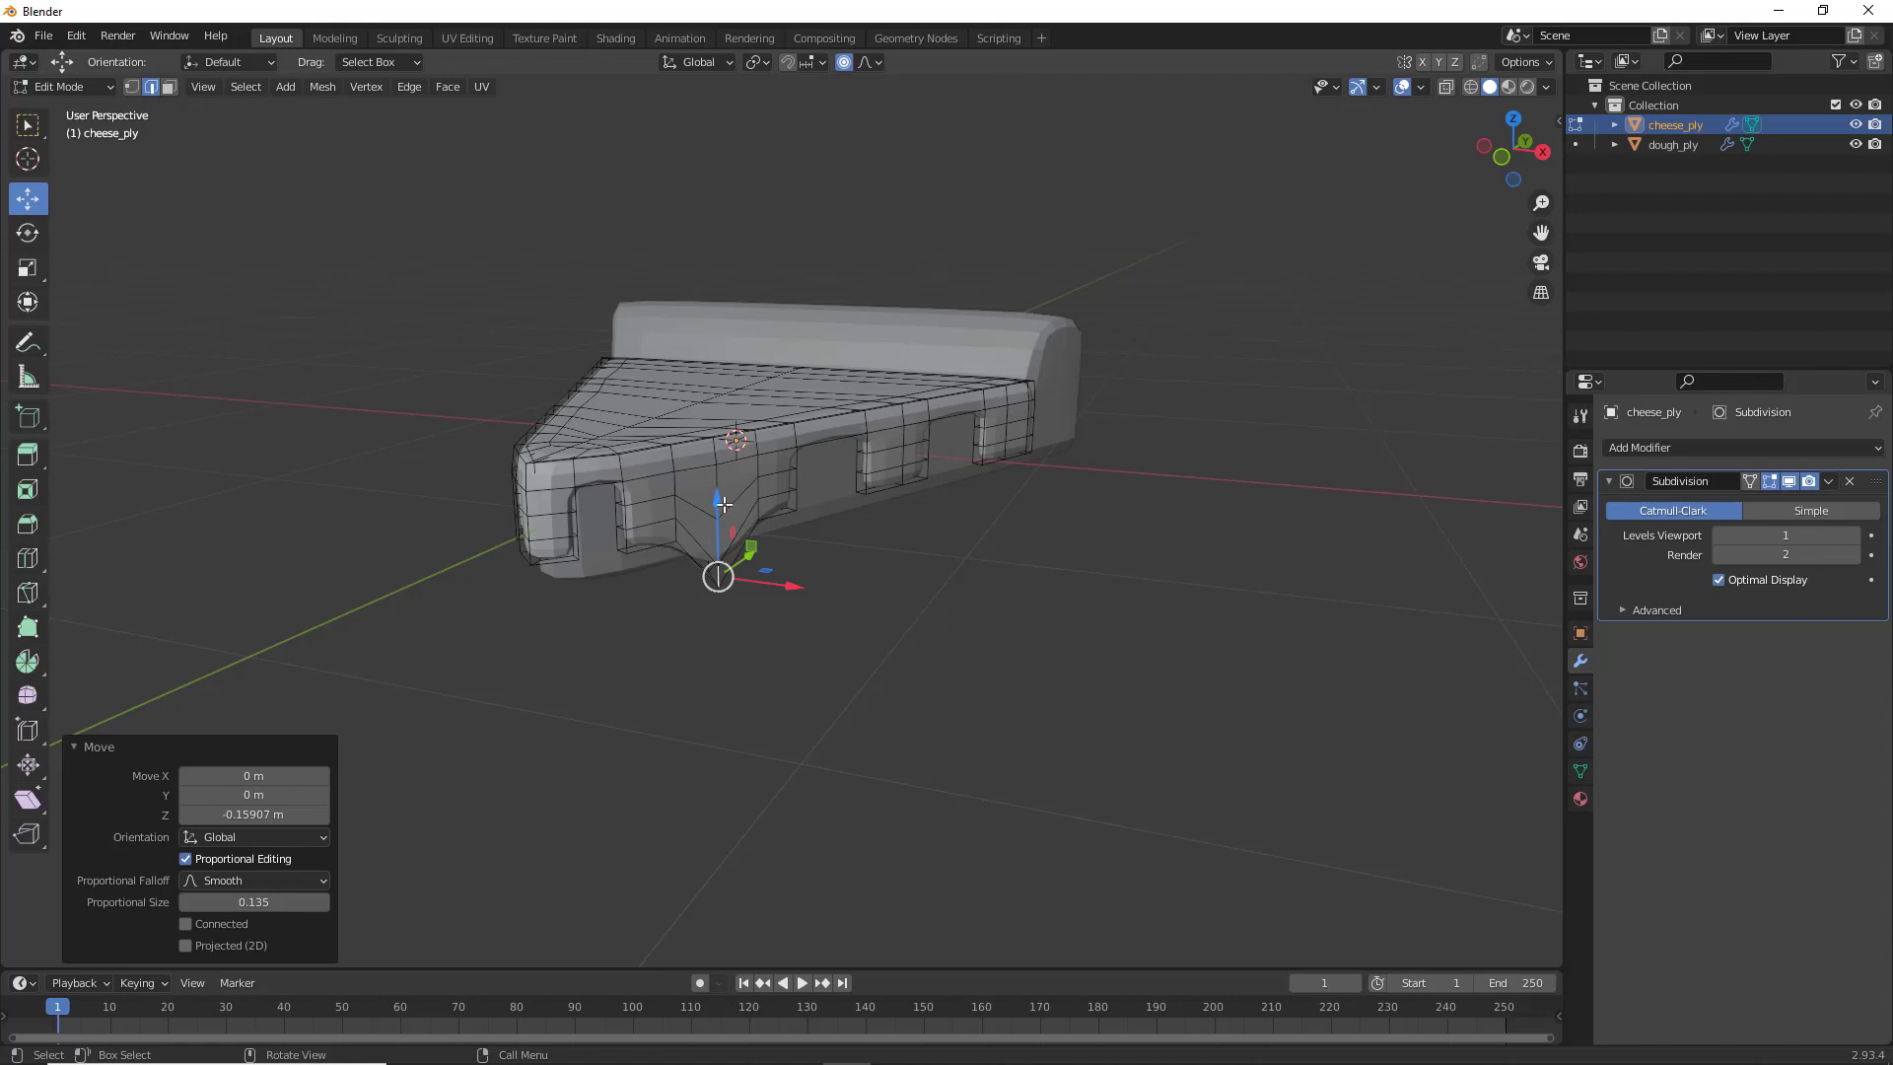
Undo the downward pull and raise the long drip's lower edge about 0.09 m to form a notch
drag(724, 505, 725, 462)
key(ctrl+z)
scroll(704, 548, up, 2)
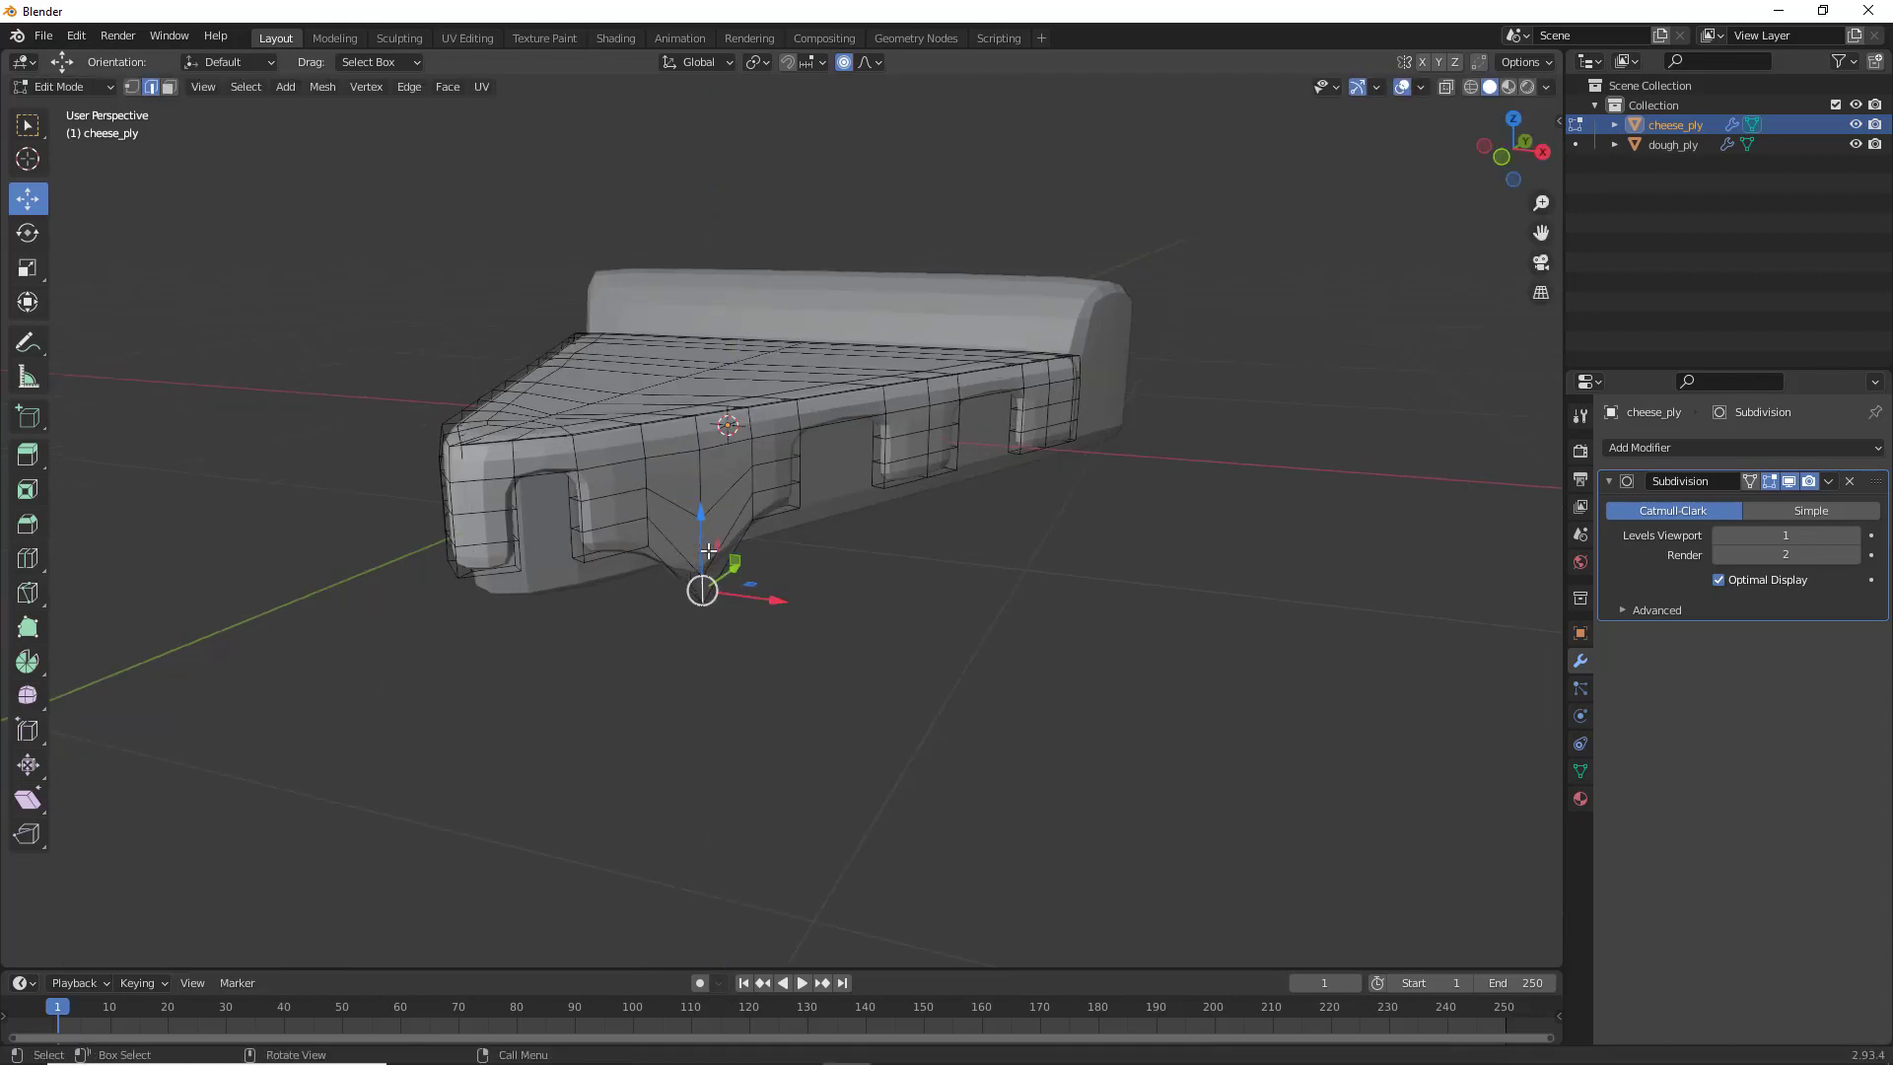
shift+click(676, 545)
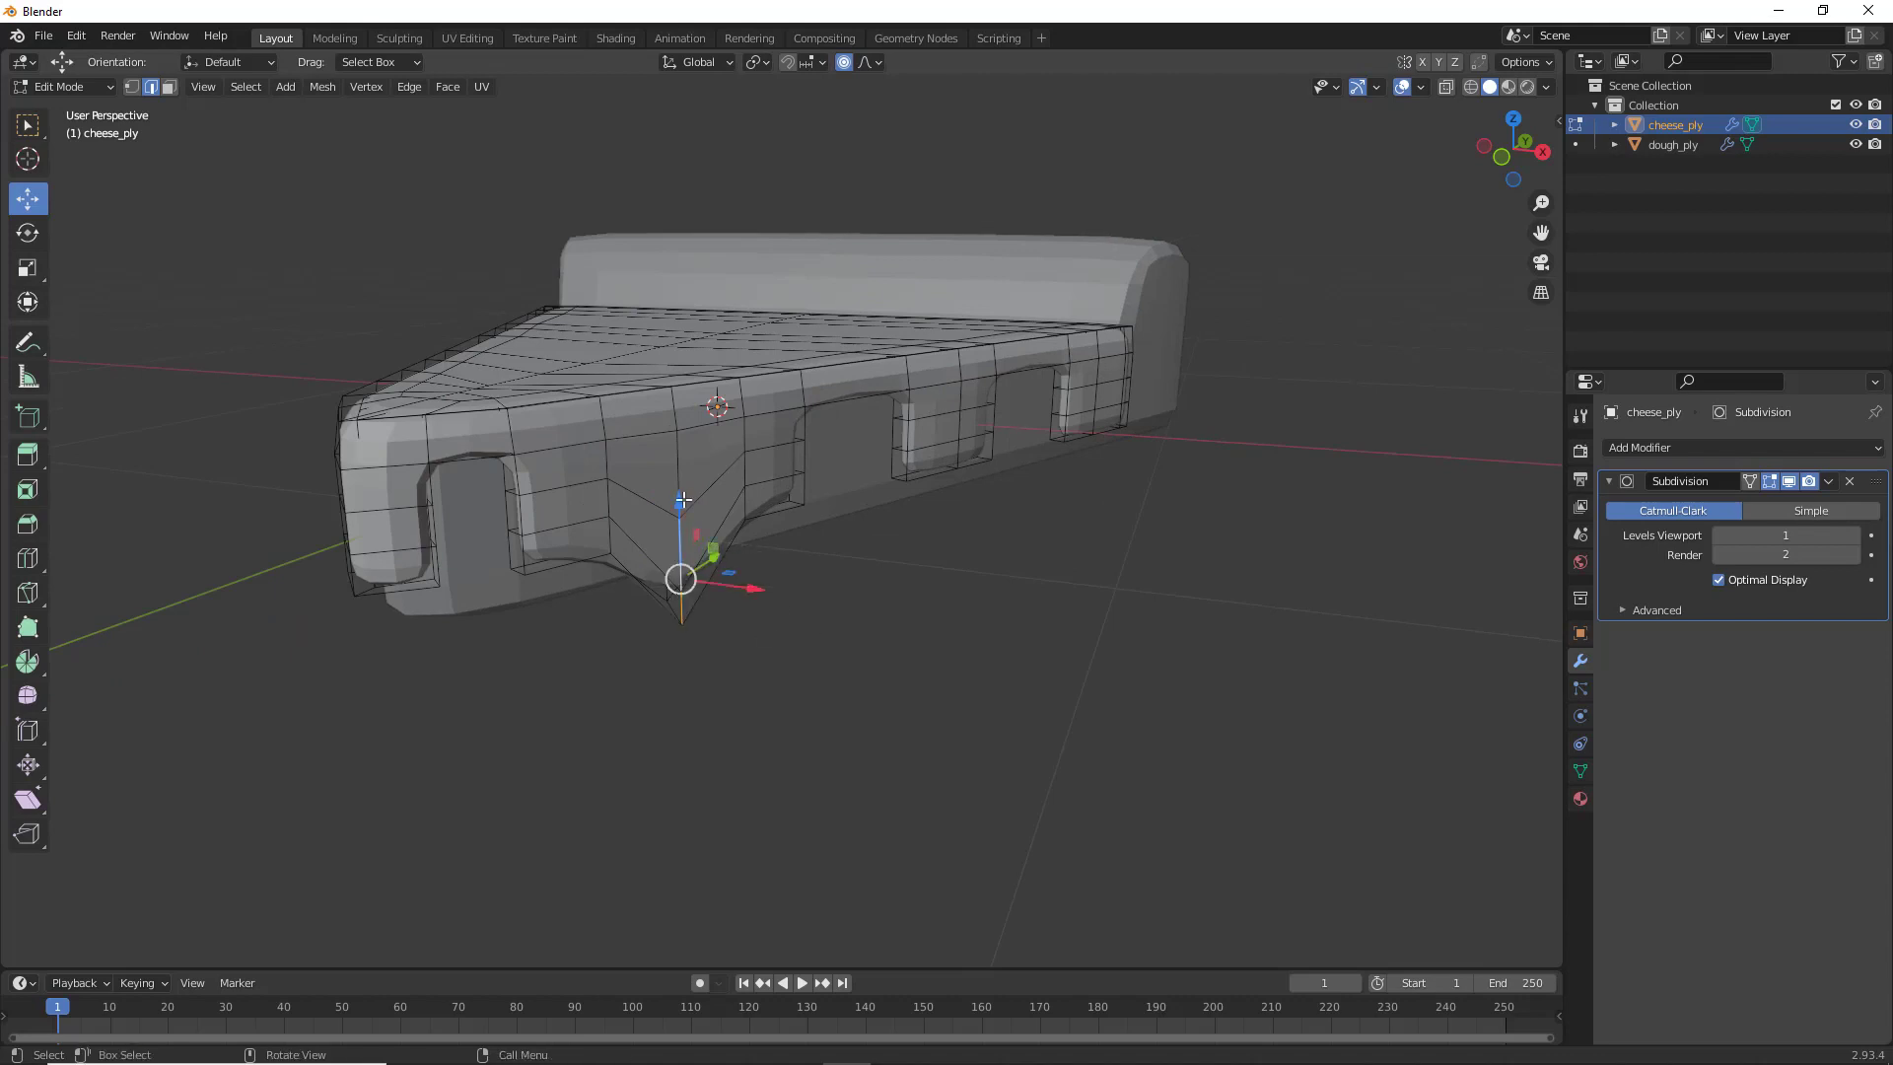
drag(683, 500, 685, 415)
key(ctrl+z)
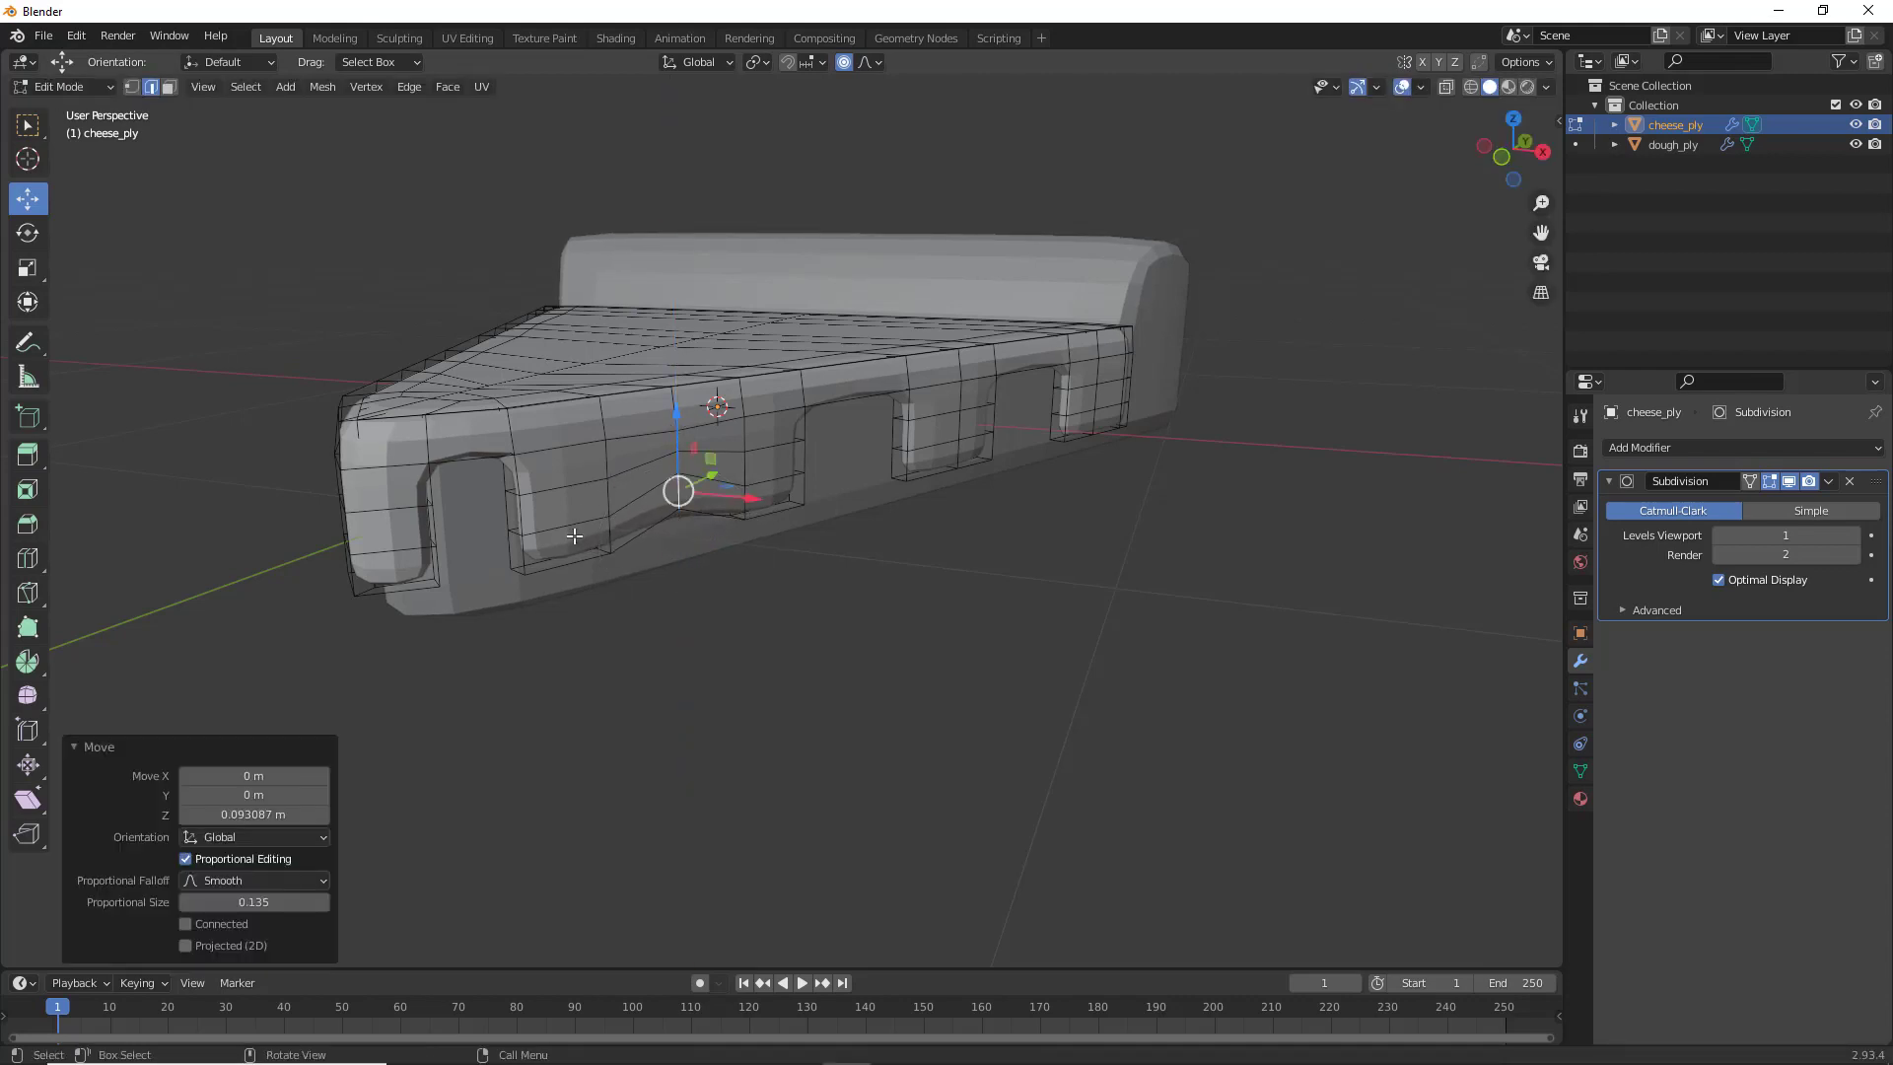
Move the faces at the lower tip-side end of the long drip slightly outward into the adjacent gap
key(3)
click(570, 541)
drag(569, 477, 510, 588)
click(517, 530)
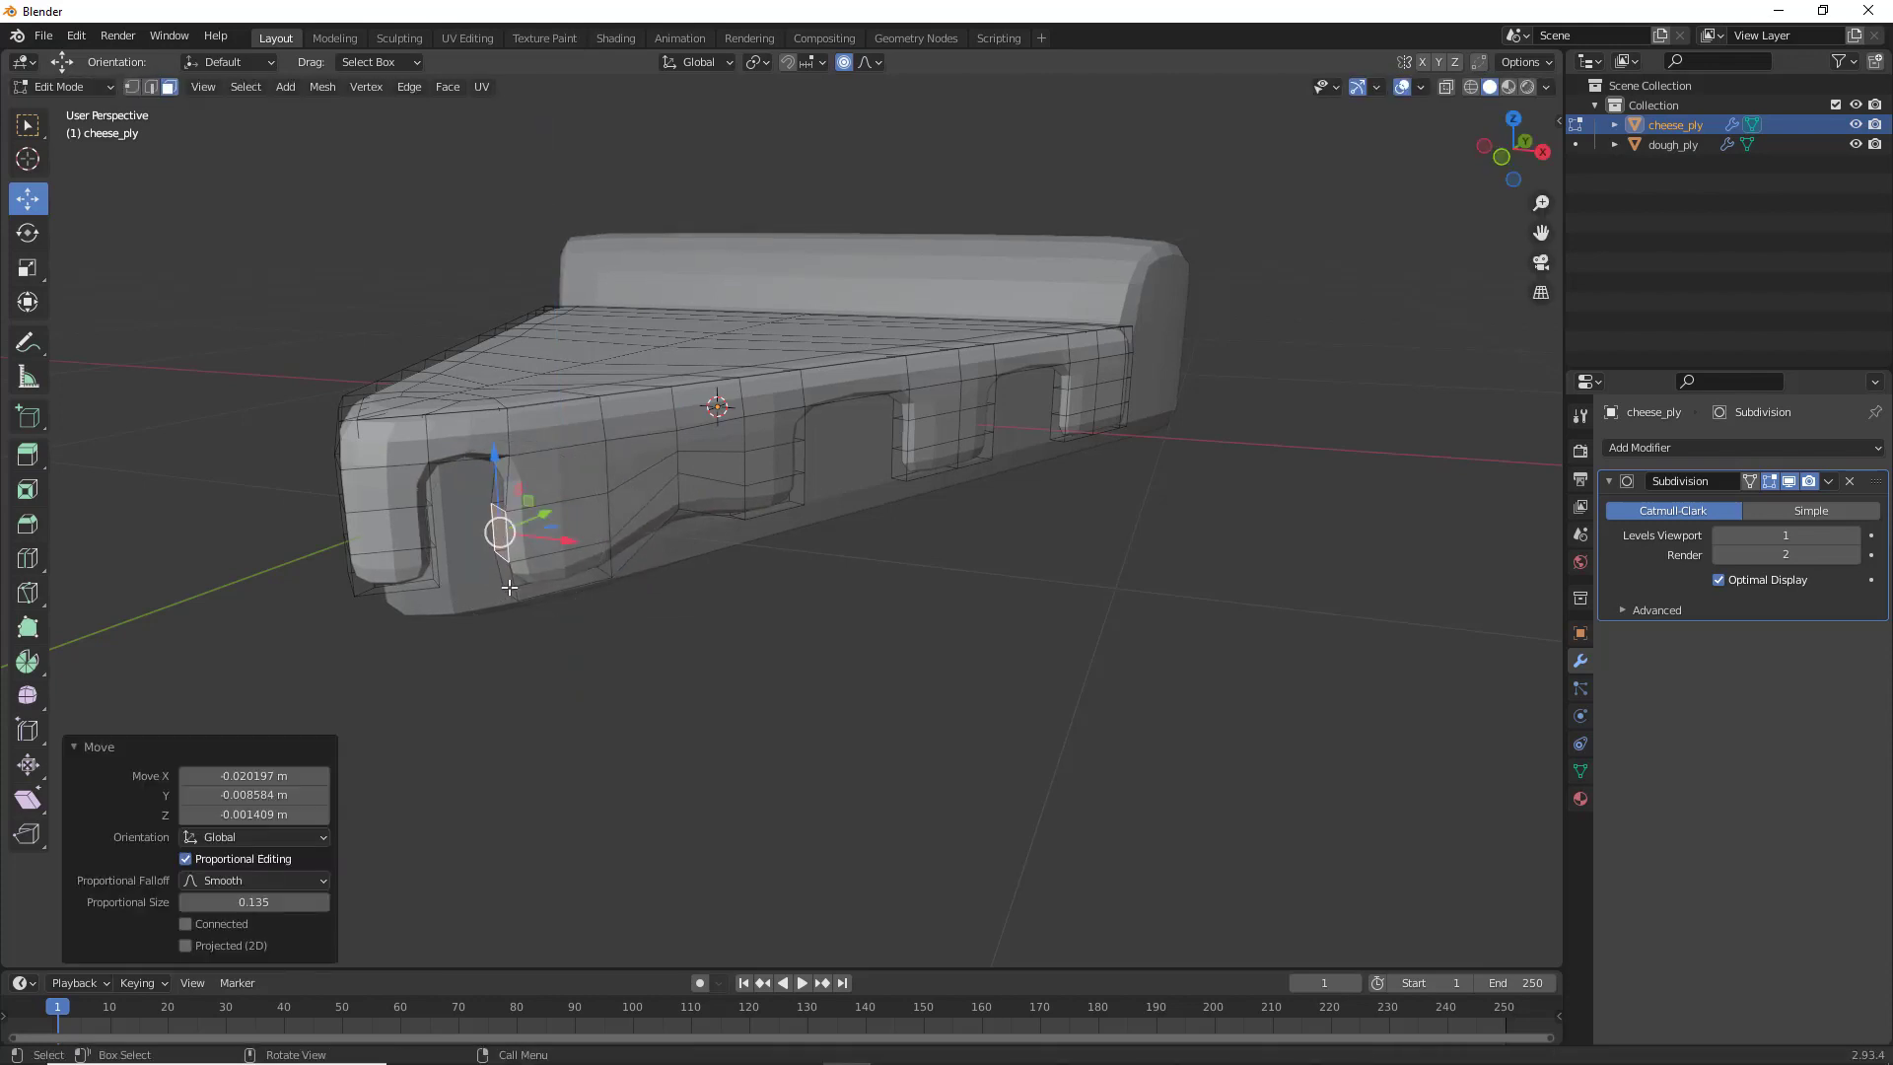
click(546, 587)
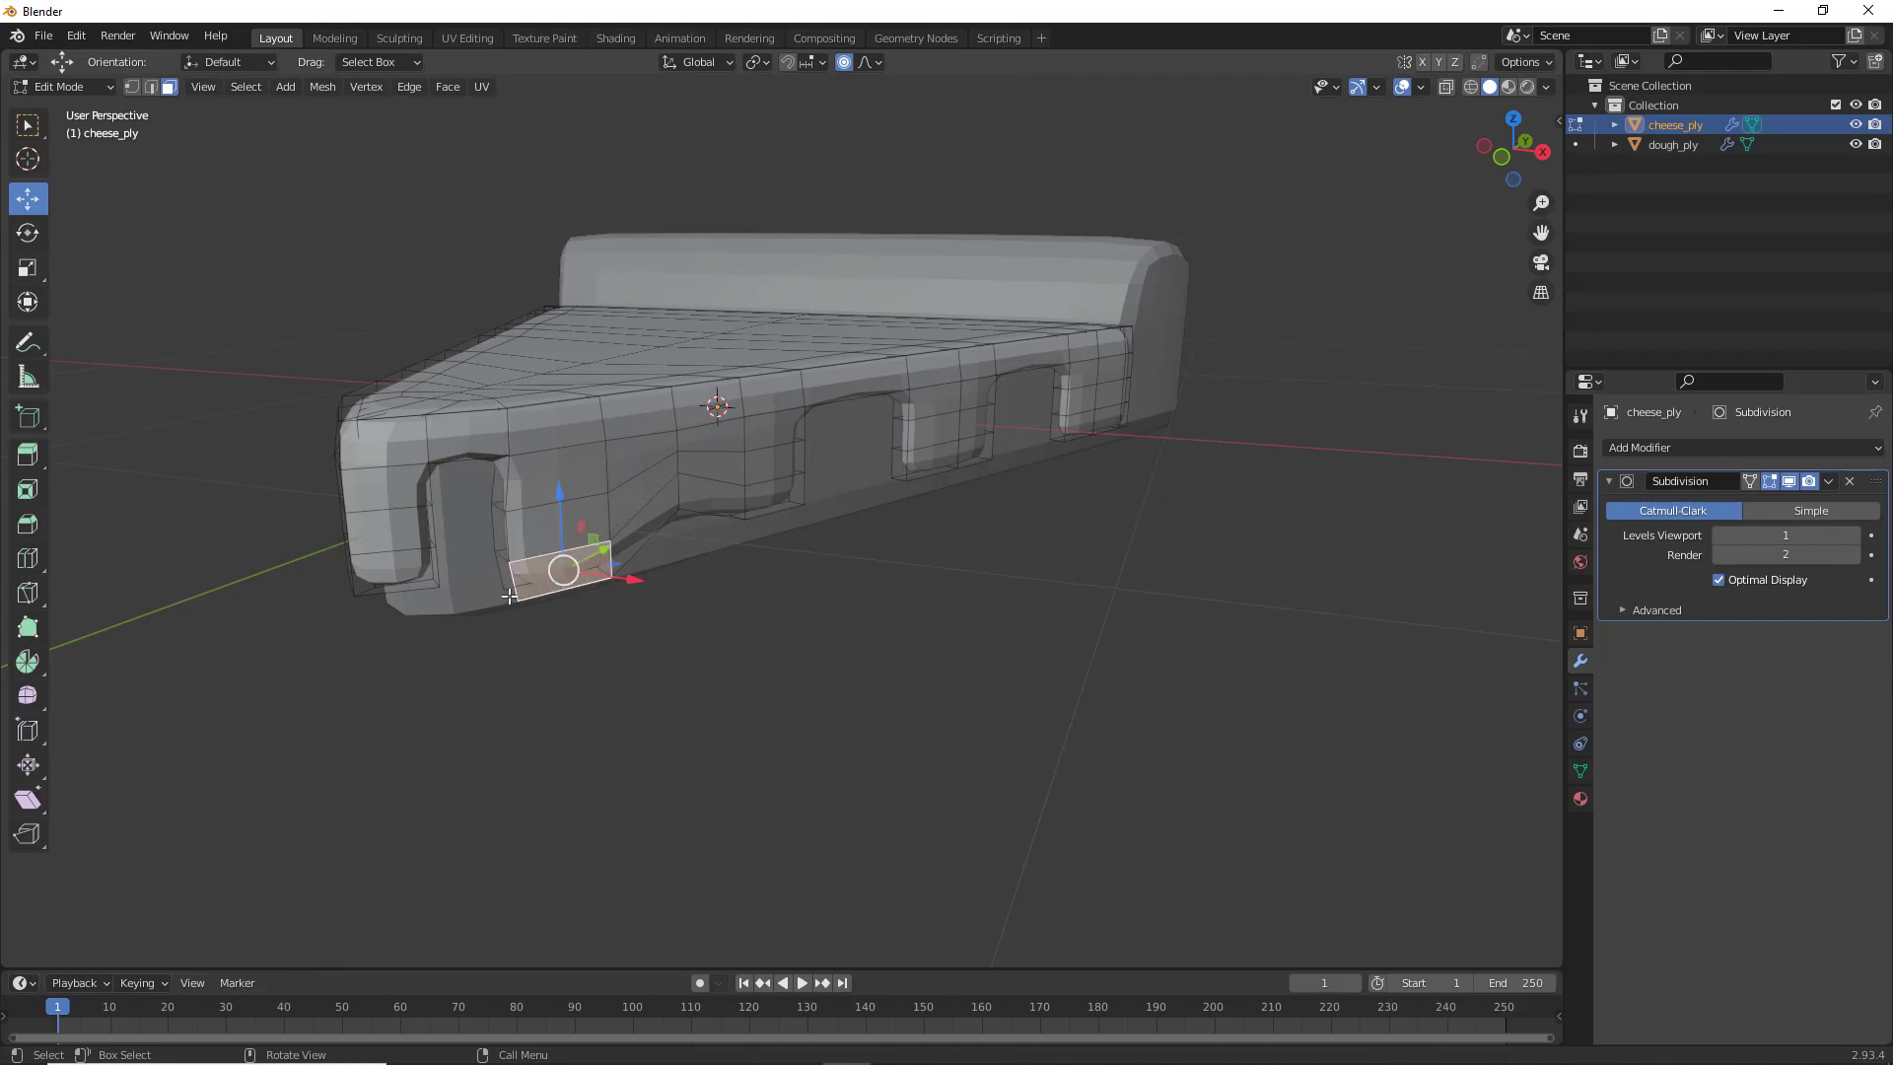
click(520, 597)
middle_drag(783, 555, 732, 514)
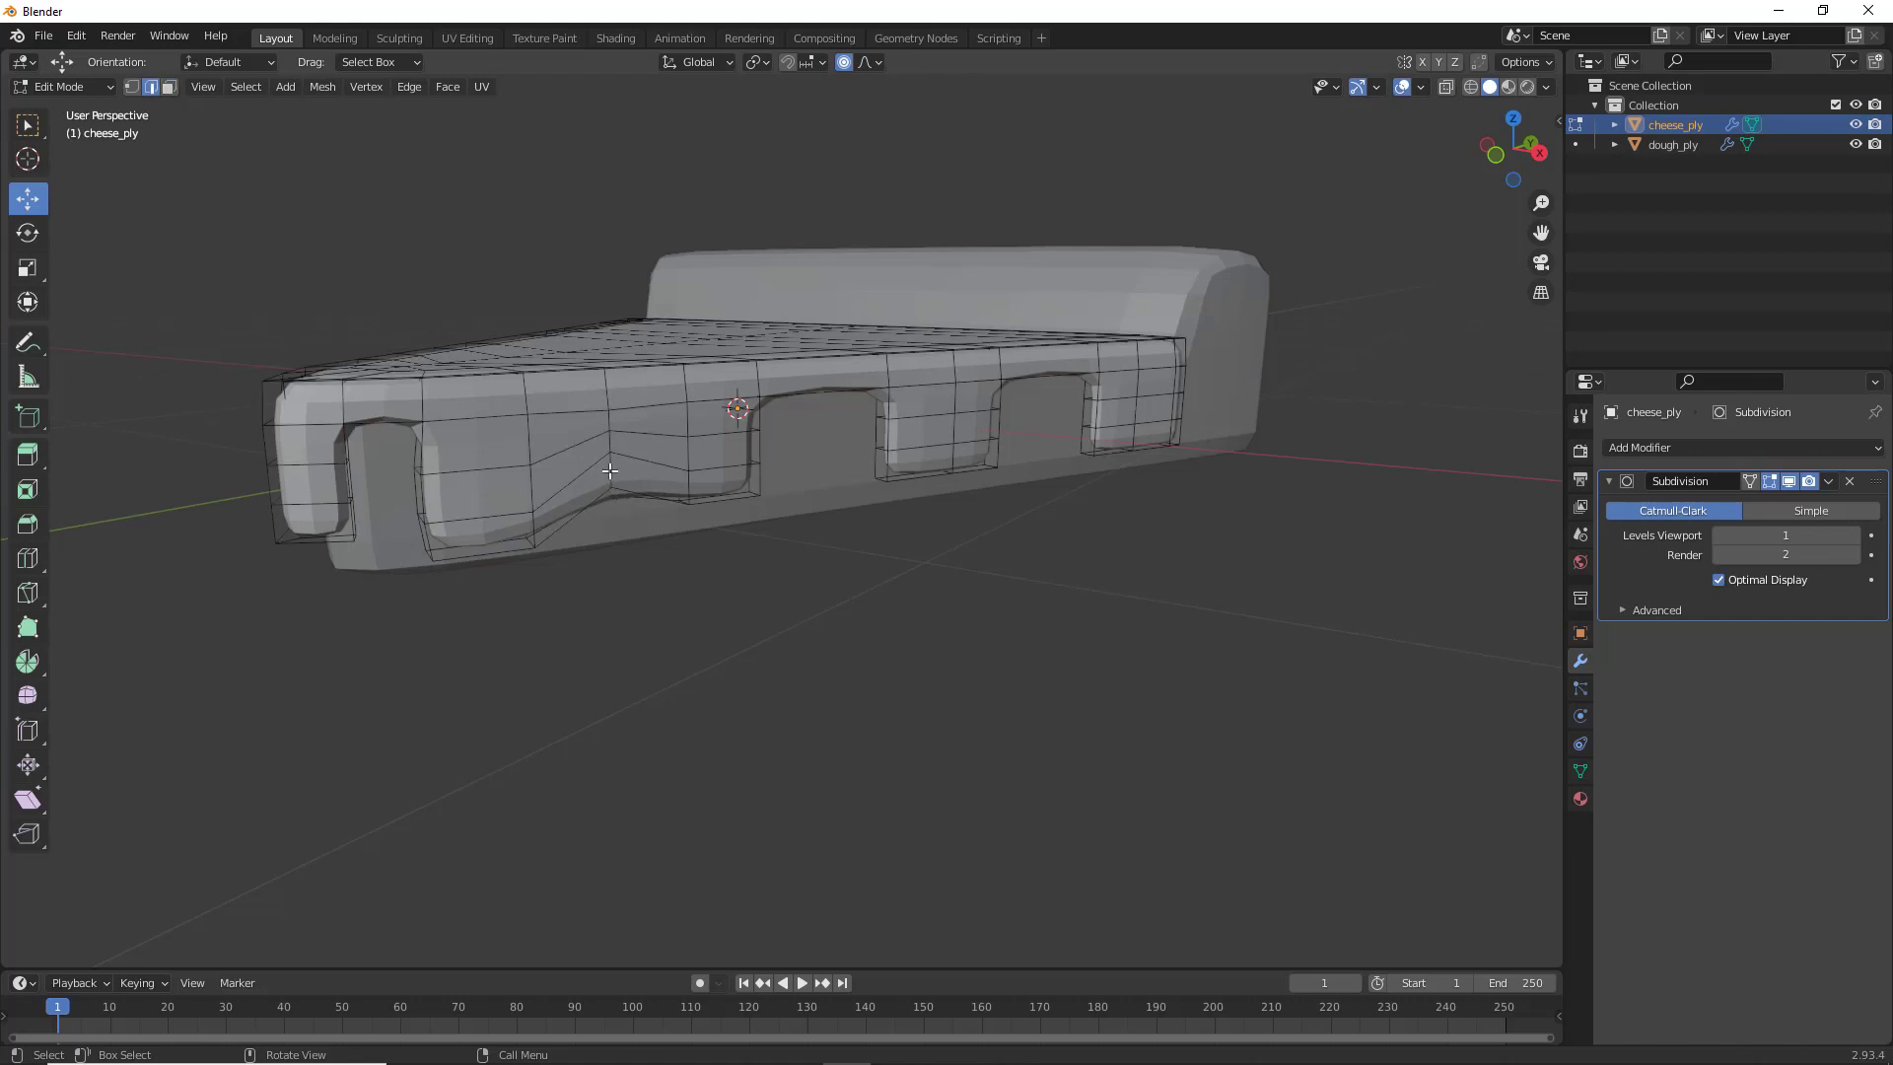
Raise the edge above the long drip's notch and pull the bottom face beside it down below the dough
click(610, 471)
drag(612, 426, 608, 404)
middle_drag(896, 450, 673, 364)
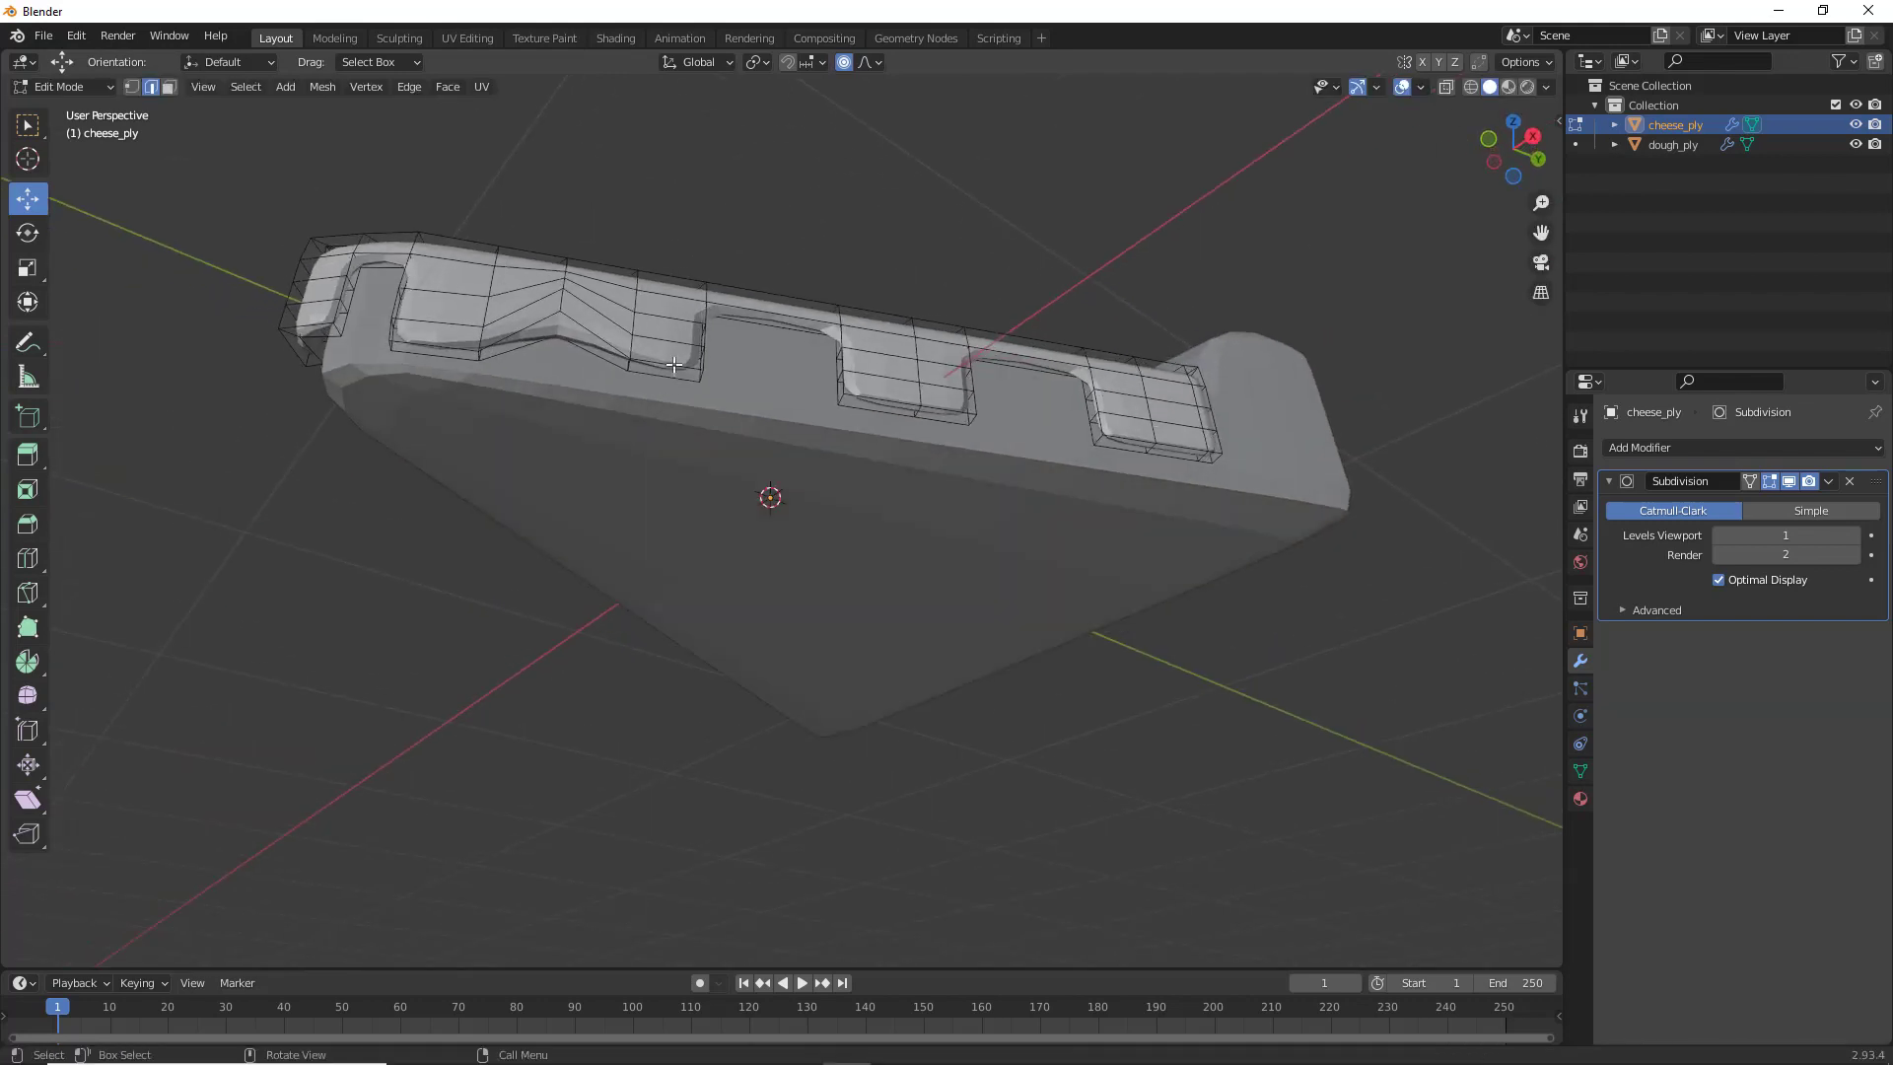
key(3)
click(668, 371)
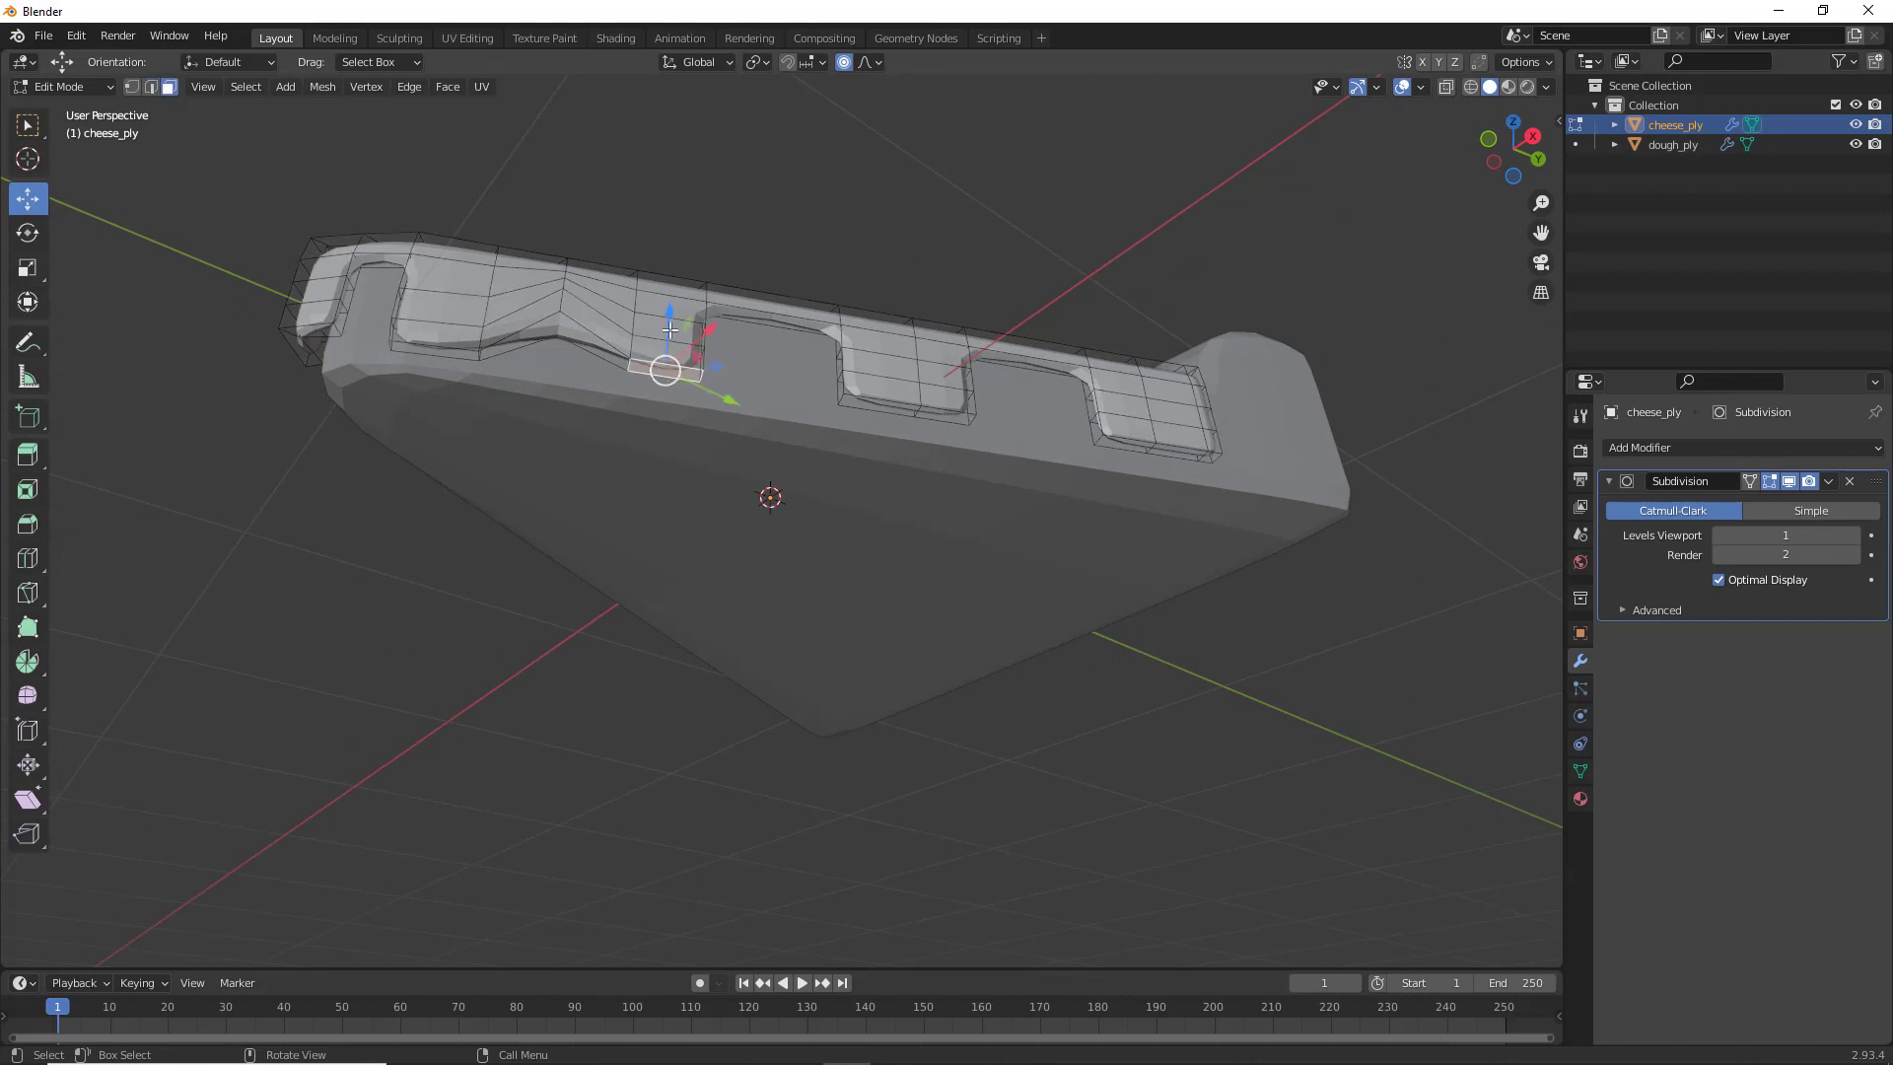
drag(669, 329, 672, 424)
Lower the bottom edge of the drip at the slice's tip by about 0.18 m
middle_drag(673, 424, 579, 500)
click(535, 386)
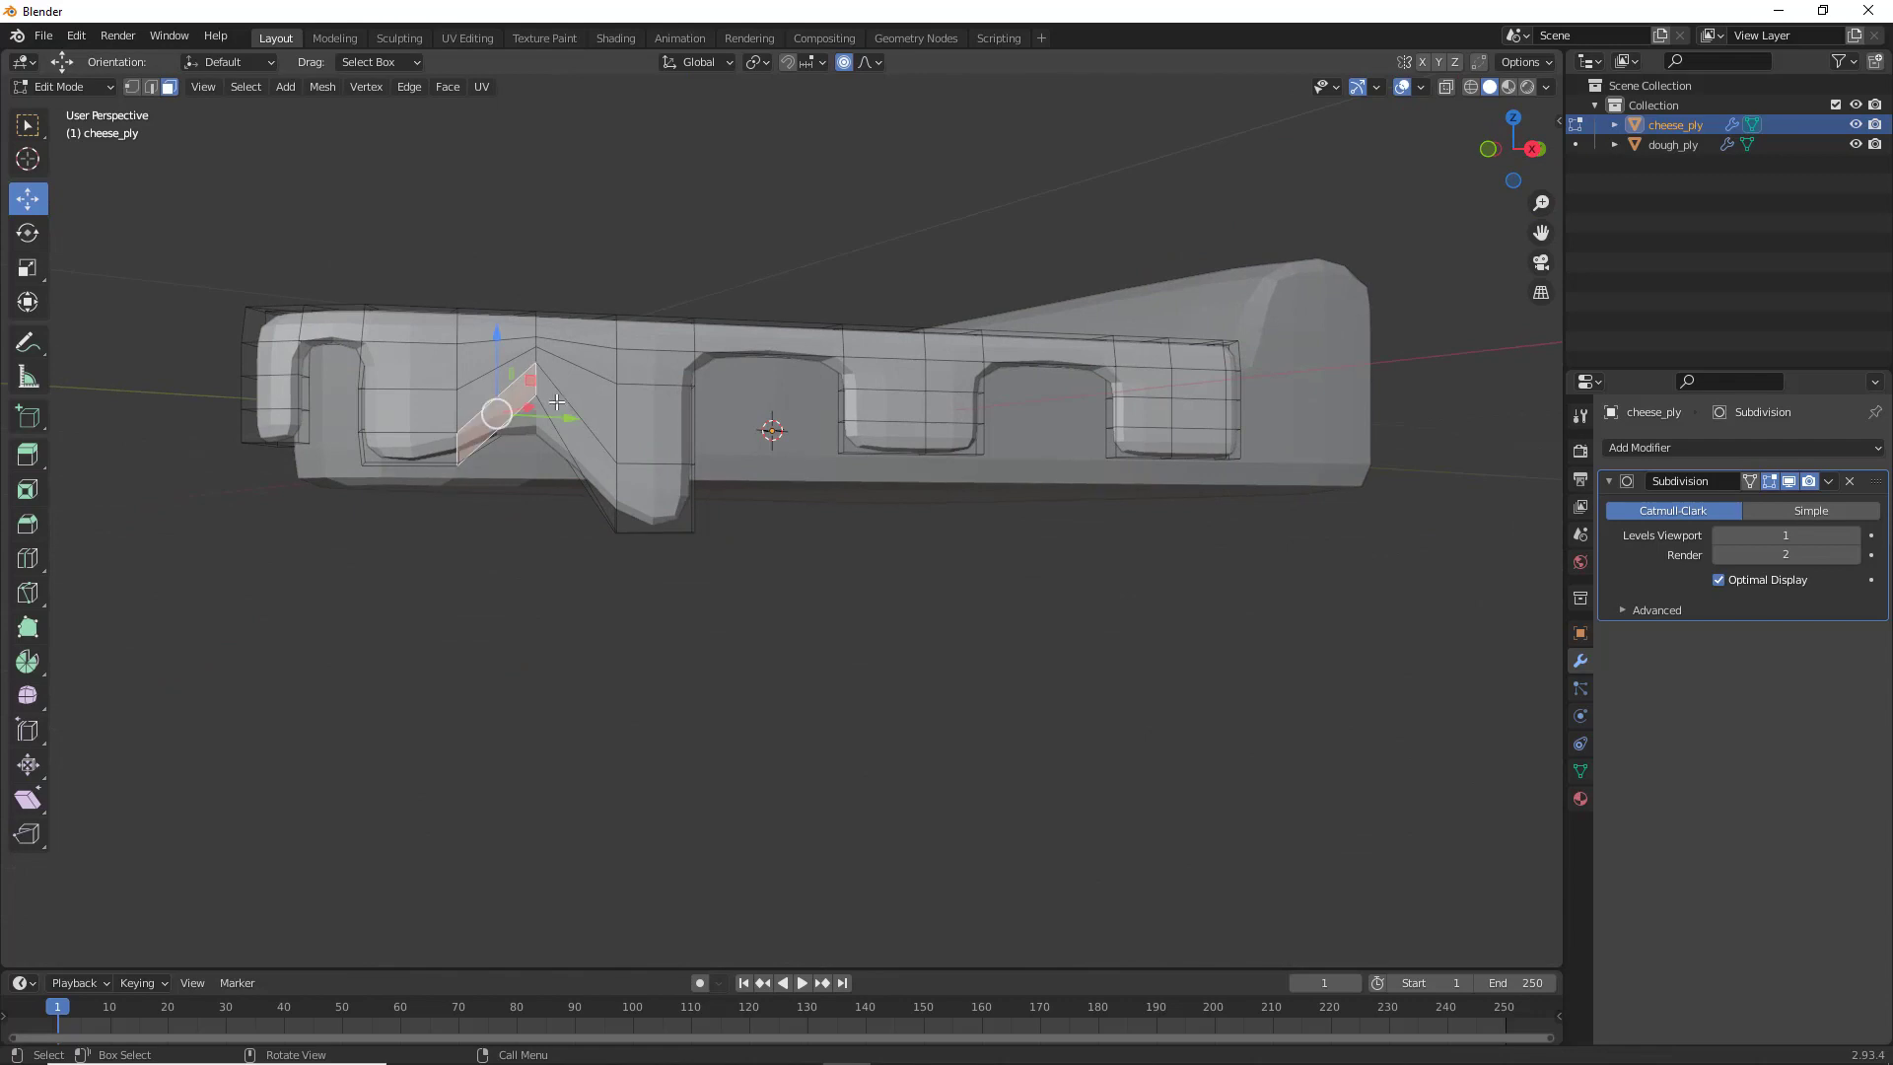
key(2)
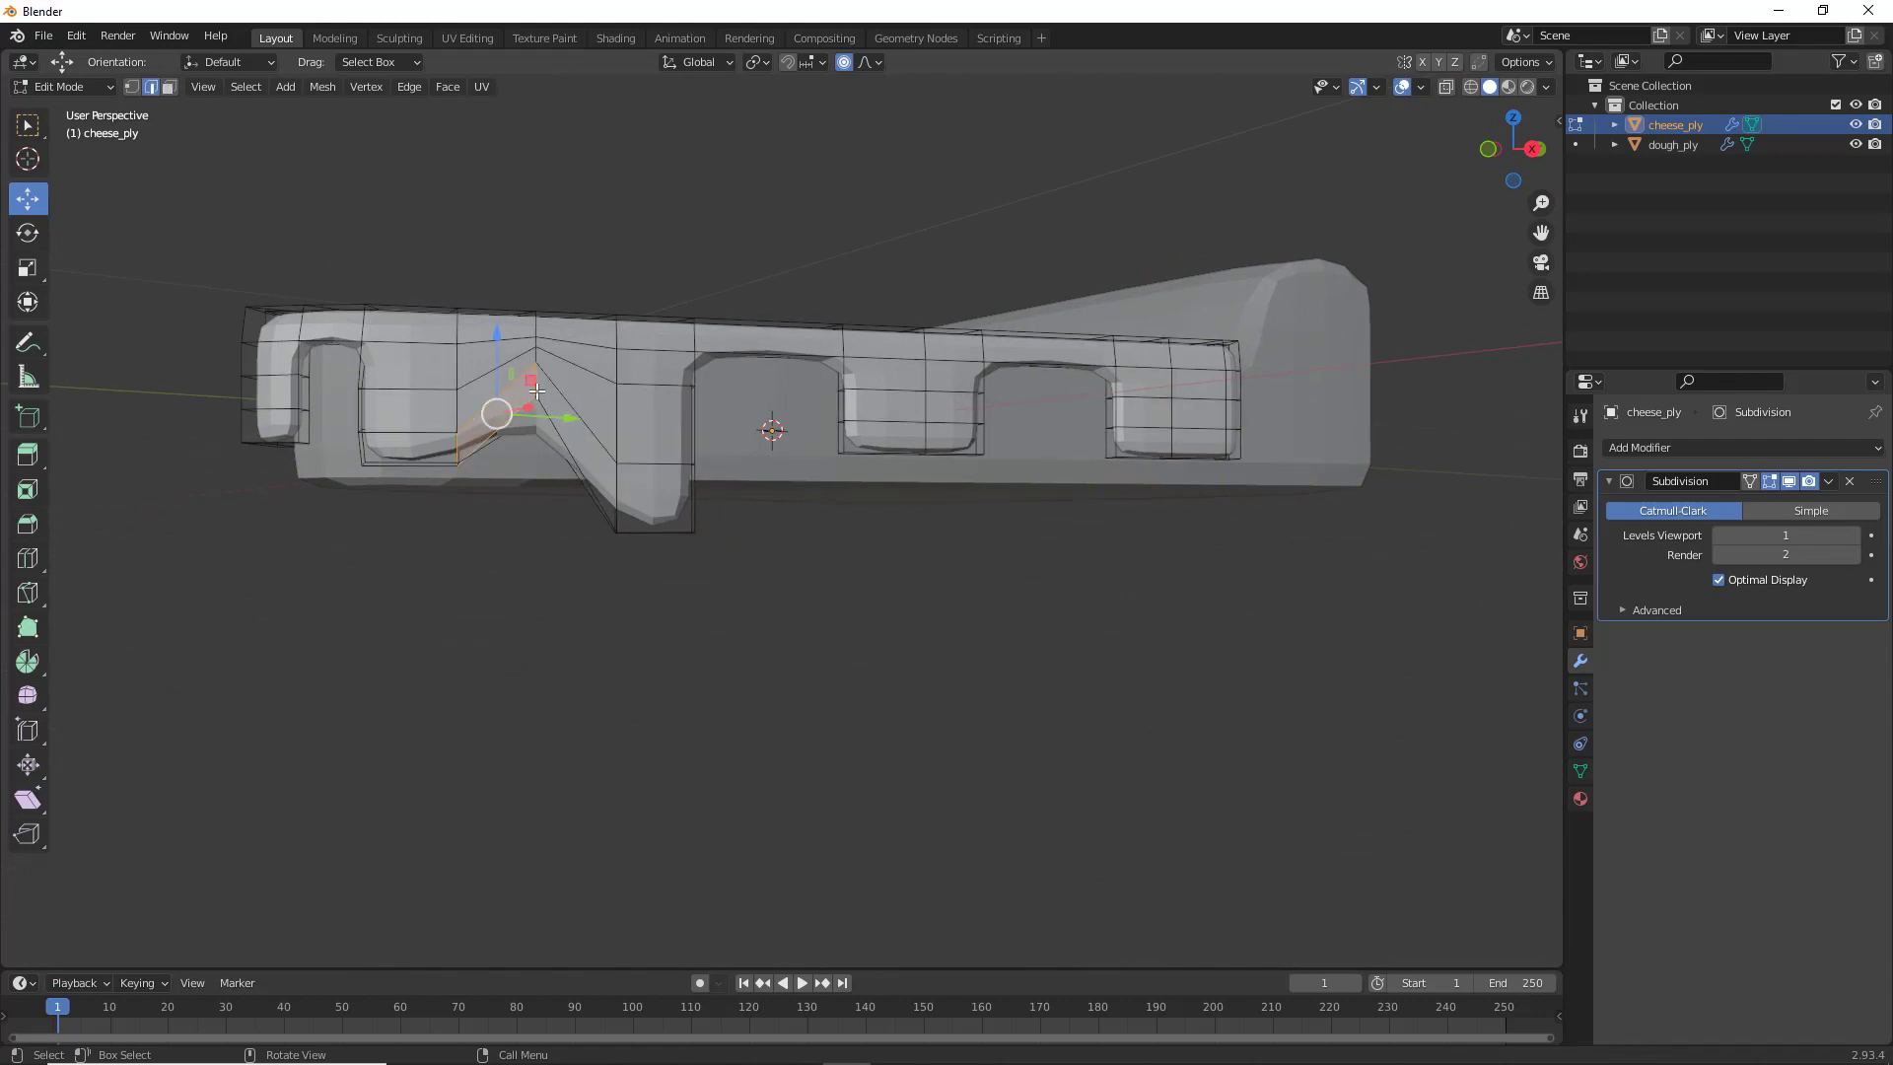
middle_drag(527, 557, 512, 241)
click(523, 388)
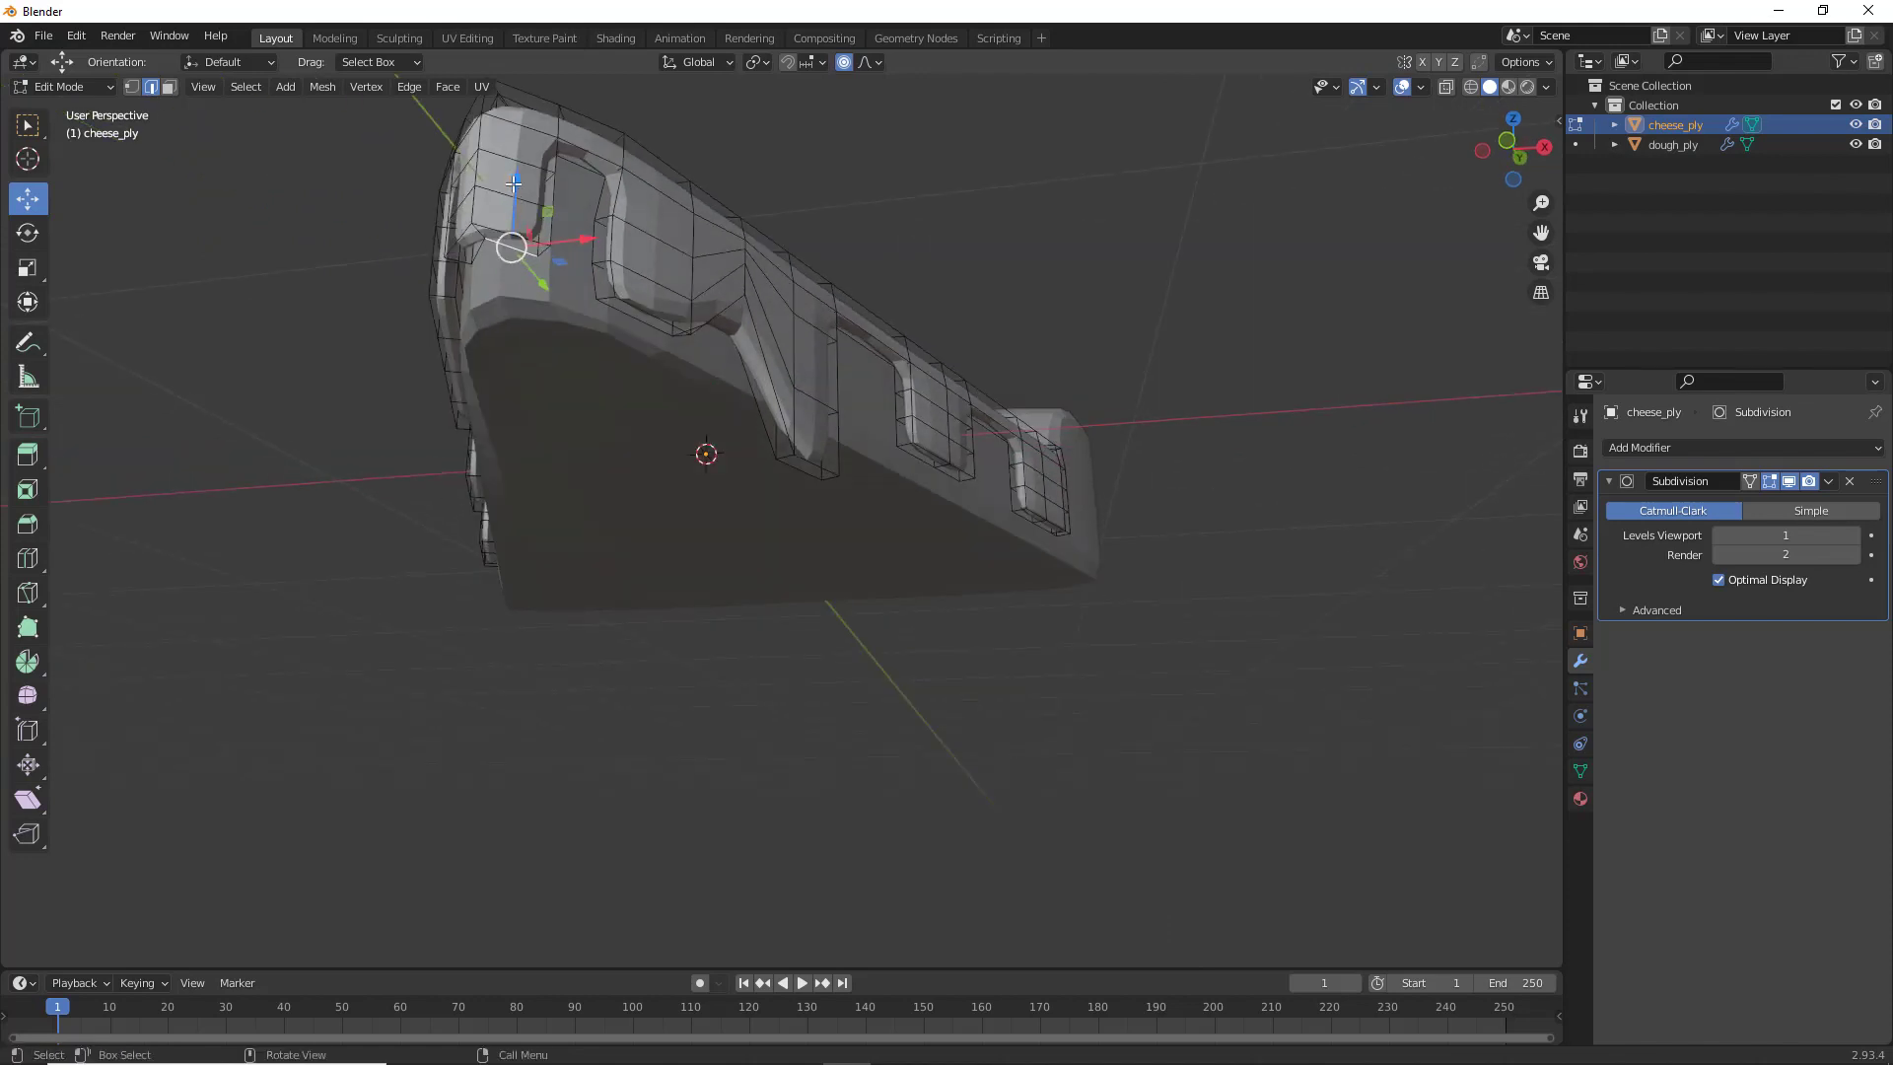
drag(513, 184, 514, 276)
middle_drag(515, 276, 393, 436)
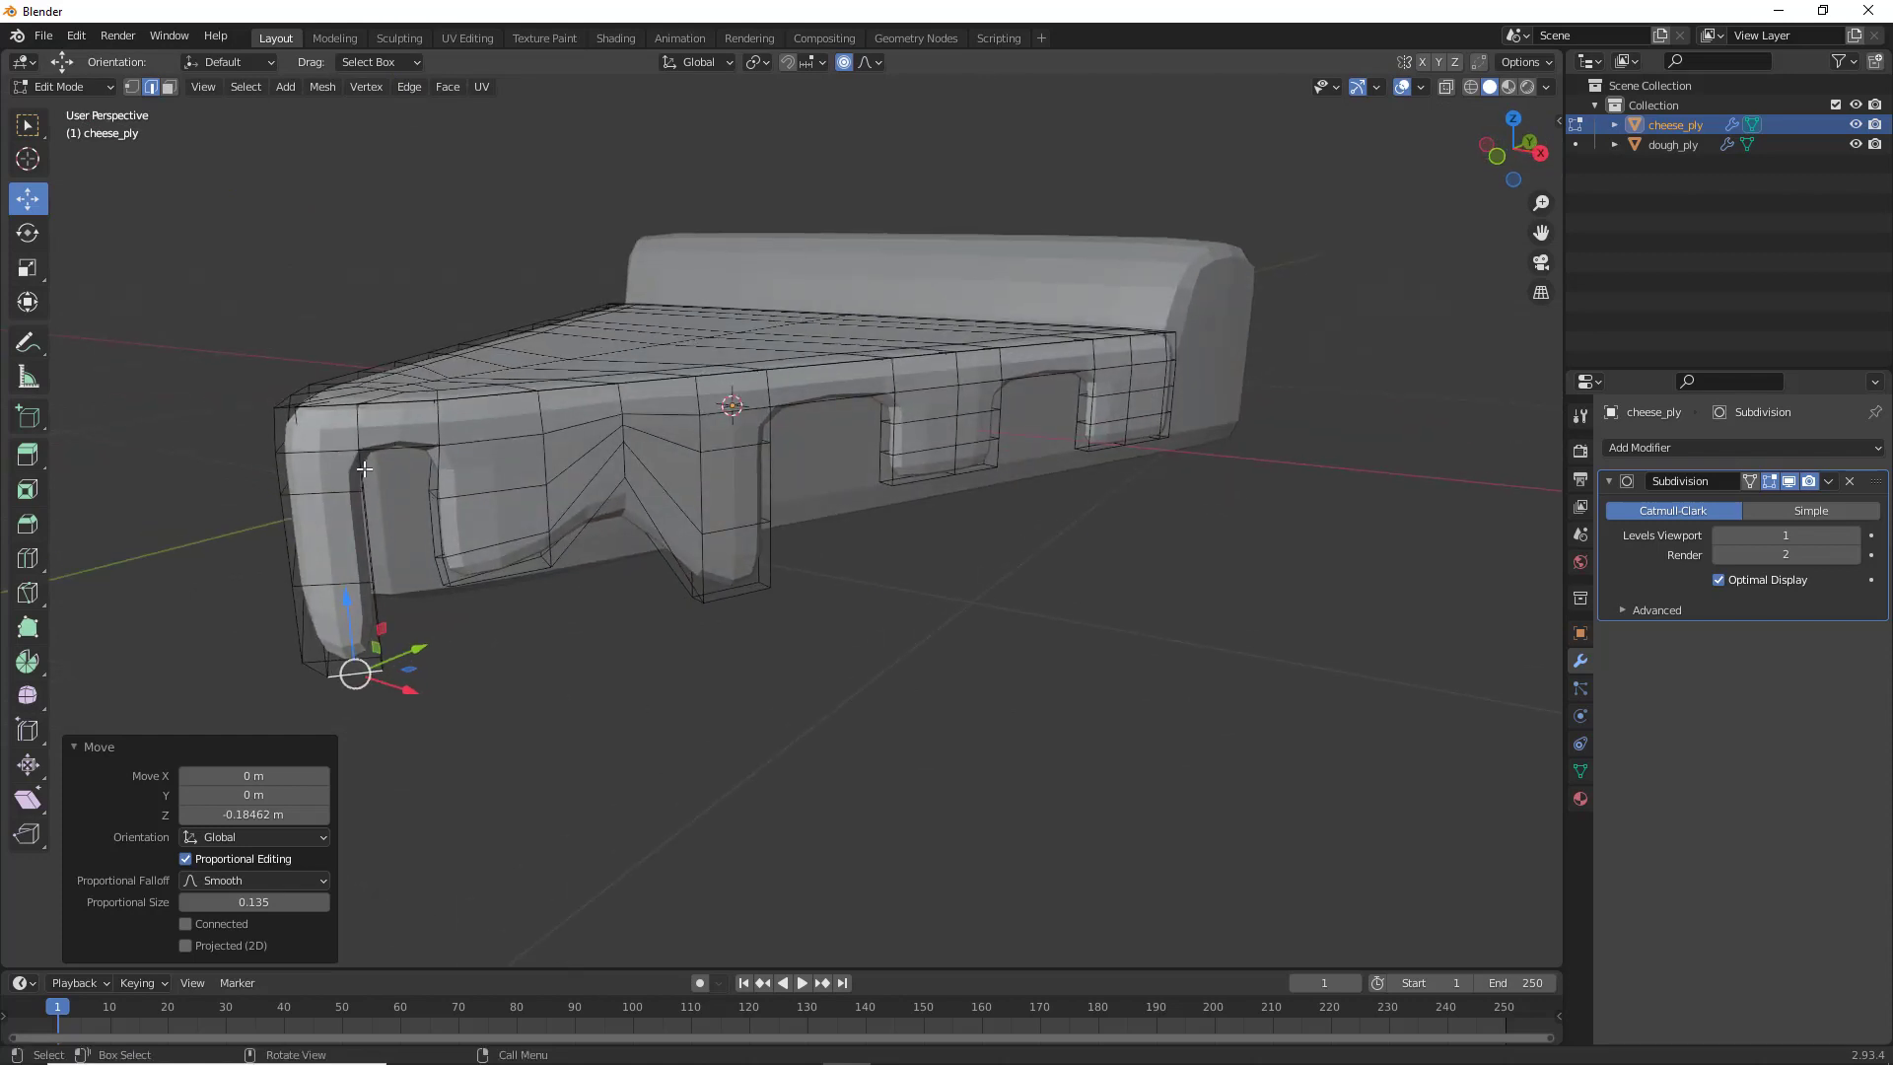
Move the tip drip's gap-side edge and the long drip's upper corner vertex outward into the gaps beside them
click(364, 470)
drag(364, 470, 405, 467)
middle_drag(464, 491, 707, 450)
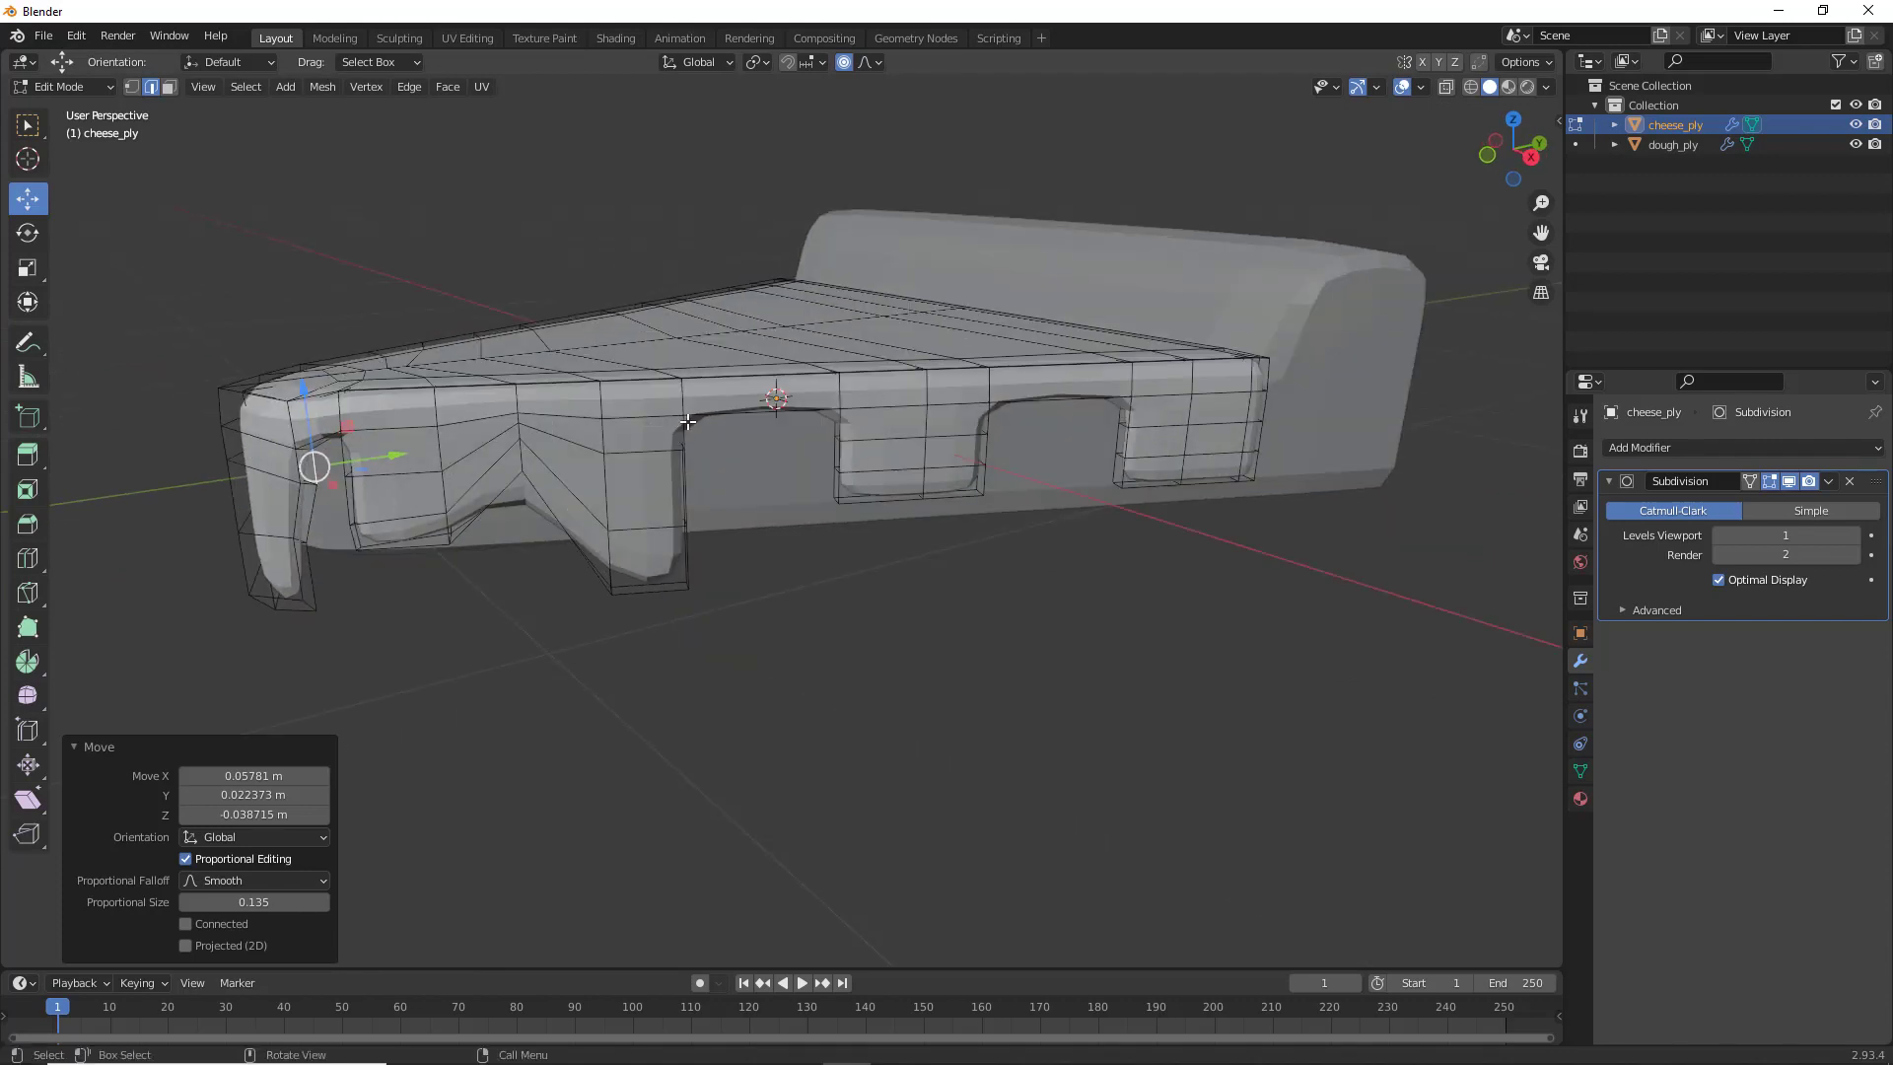
click(687, 417)
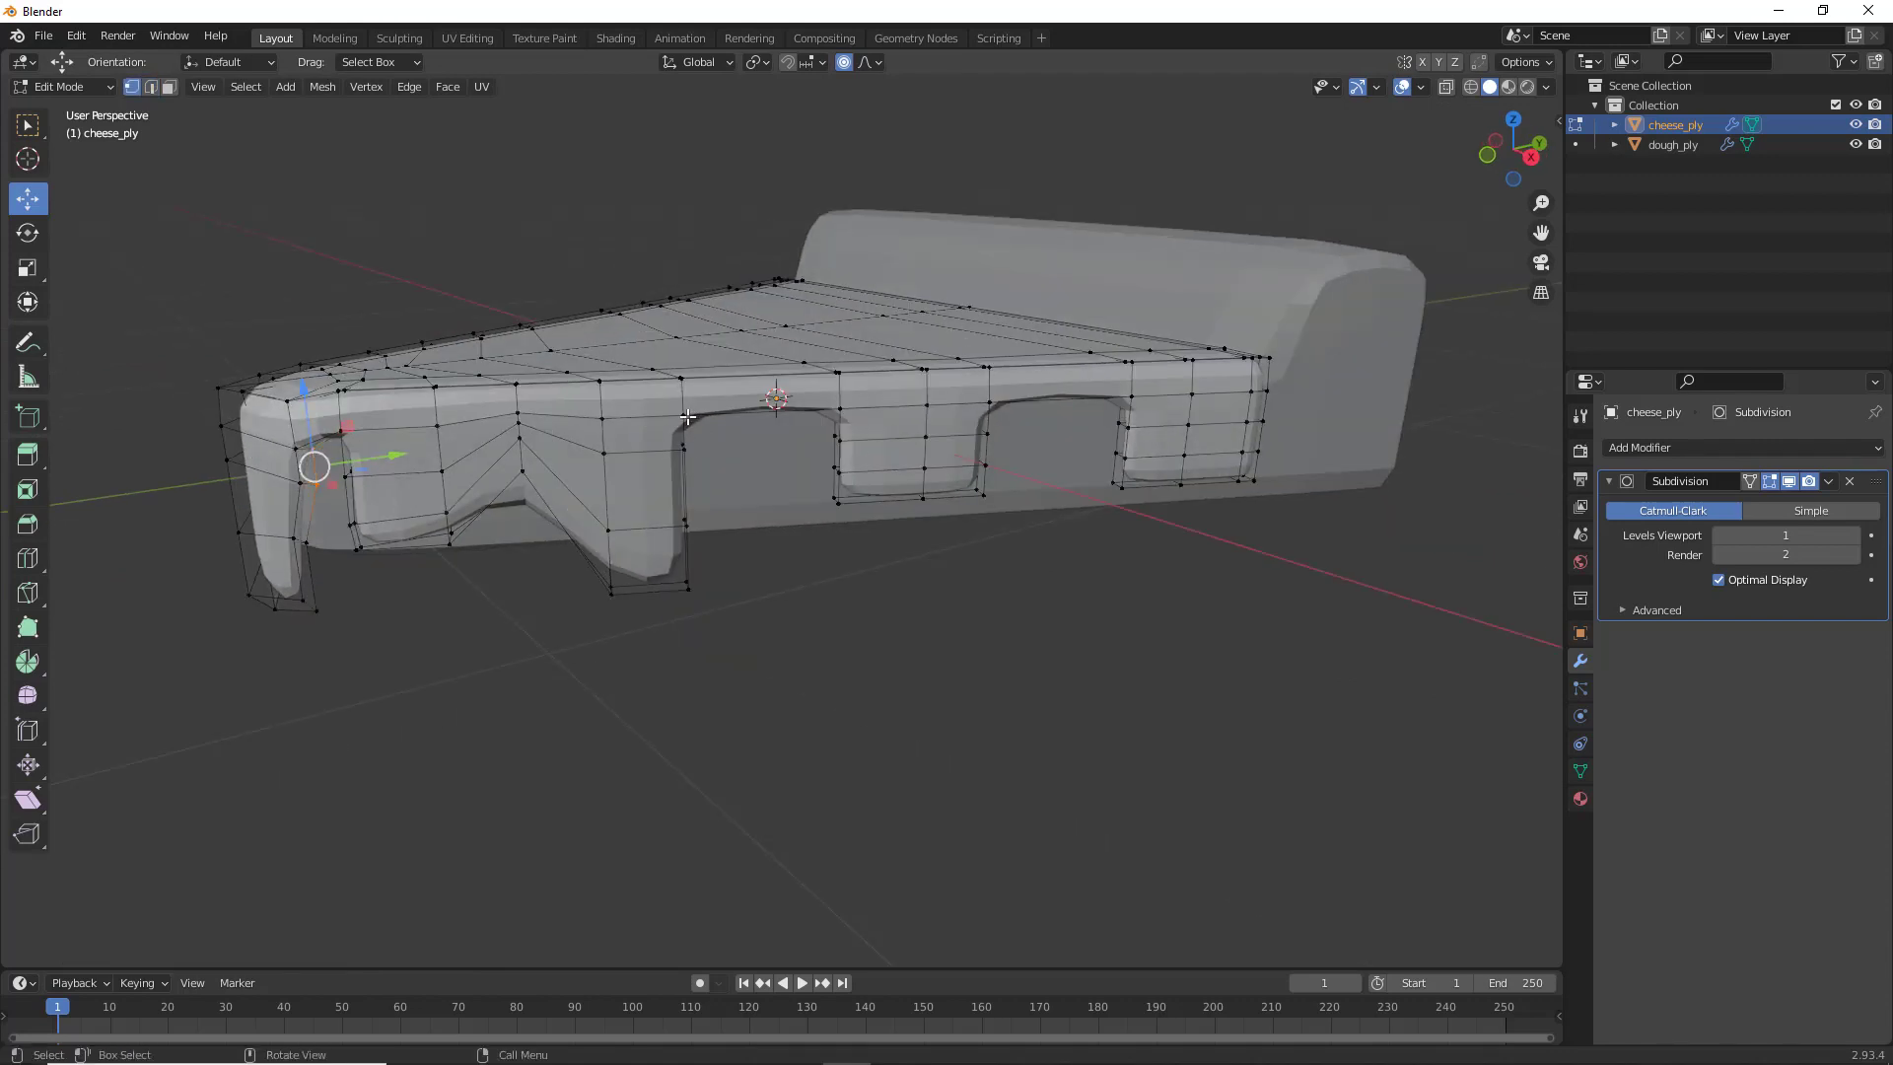
drag(676, 410, 719, 423)
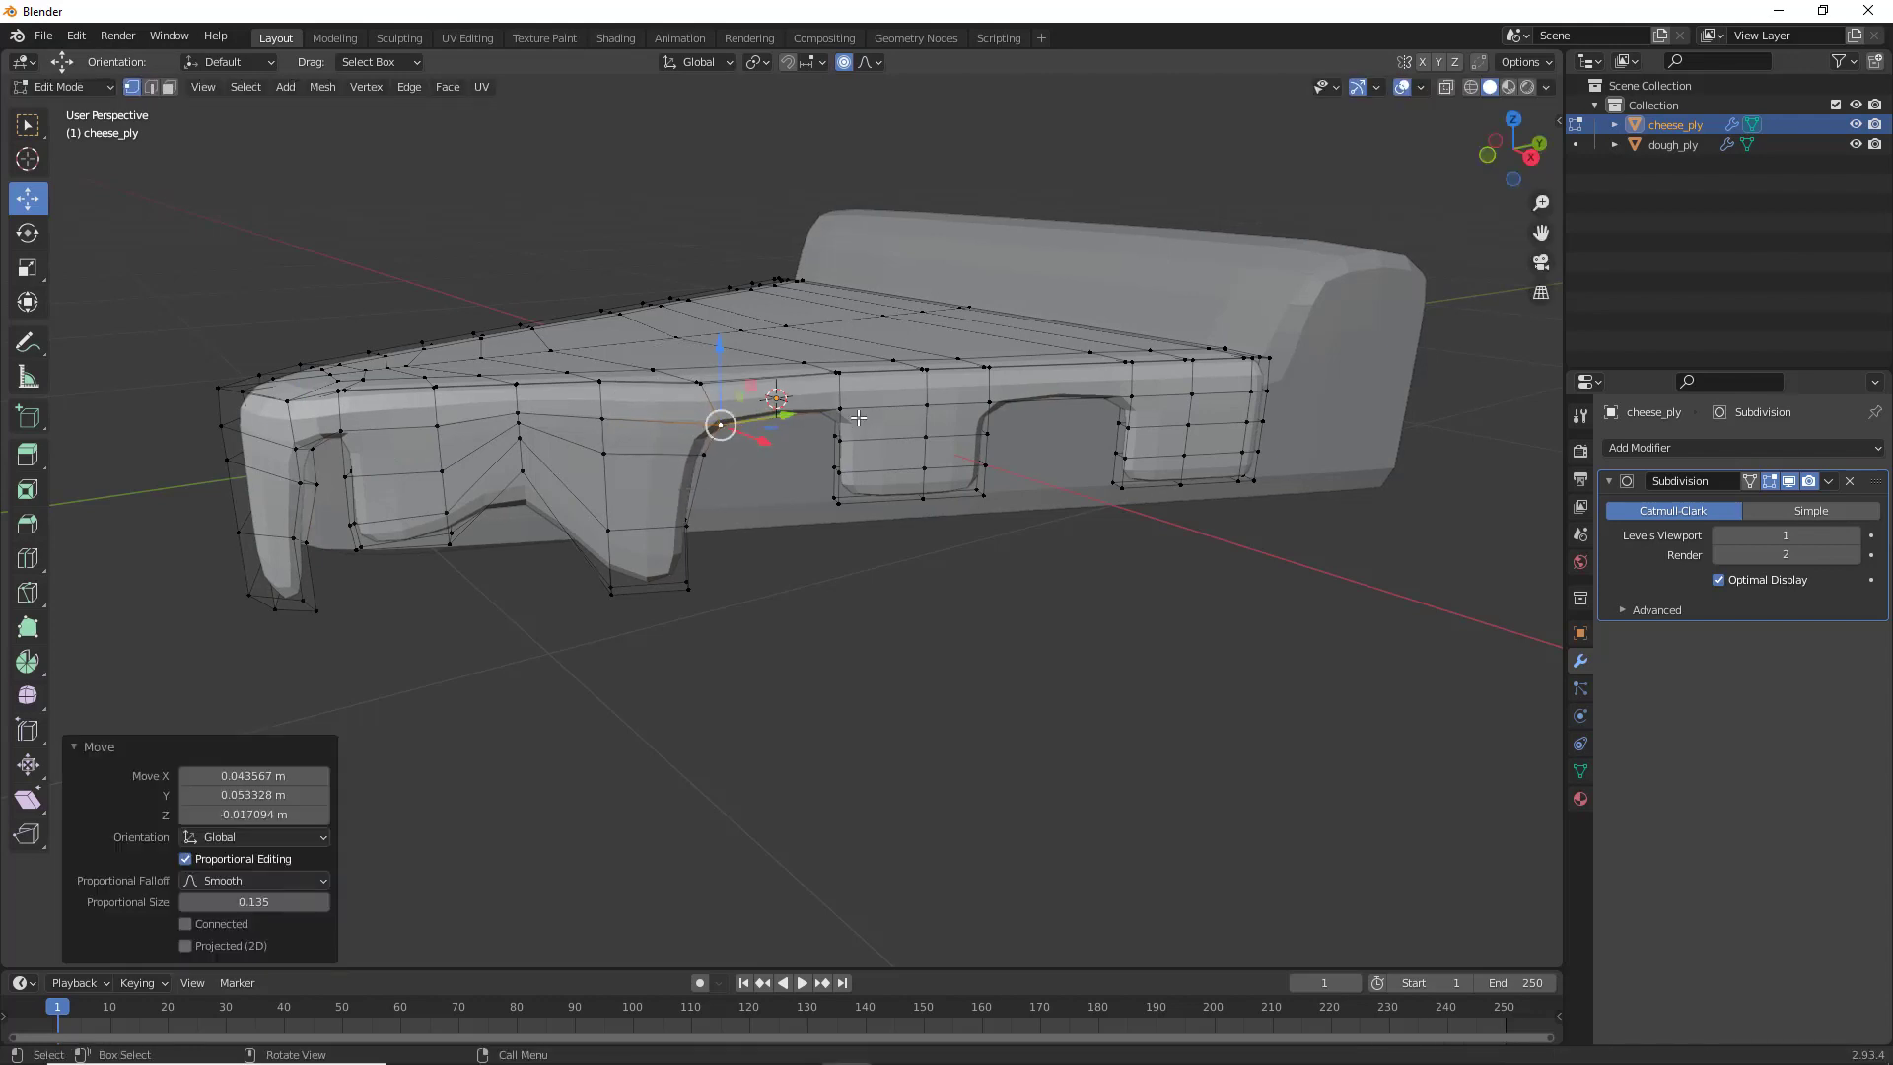
Move the vertices on the middle drip's side facing the long drip to give that side a slanted profile
click(838, 410)
drag(837, 410, 869, 493)
click(837, 469)
click(837, 500)
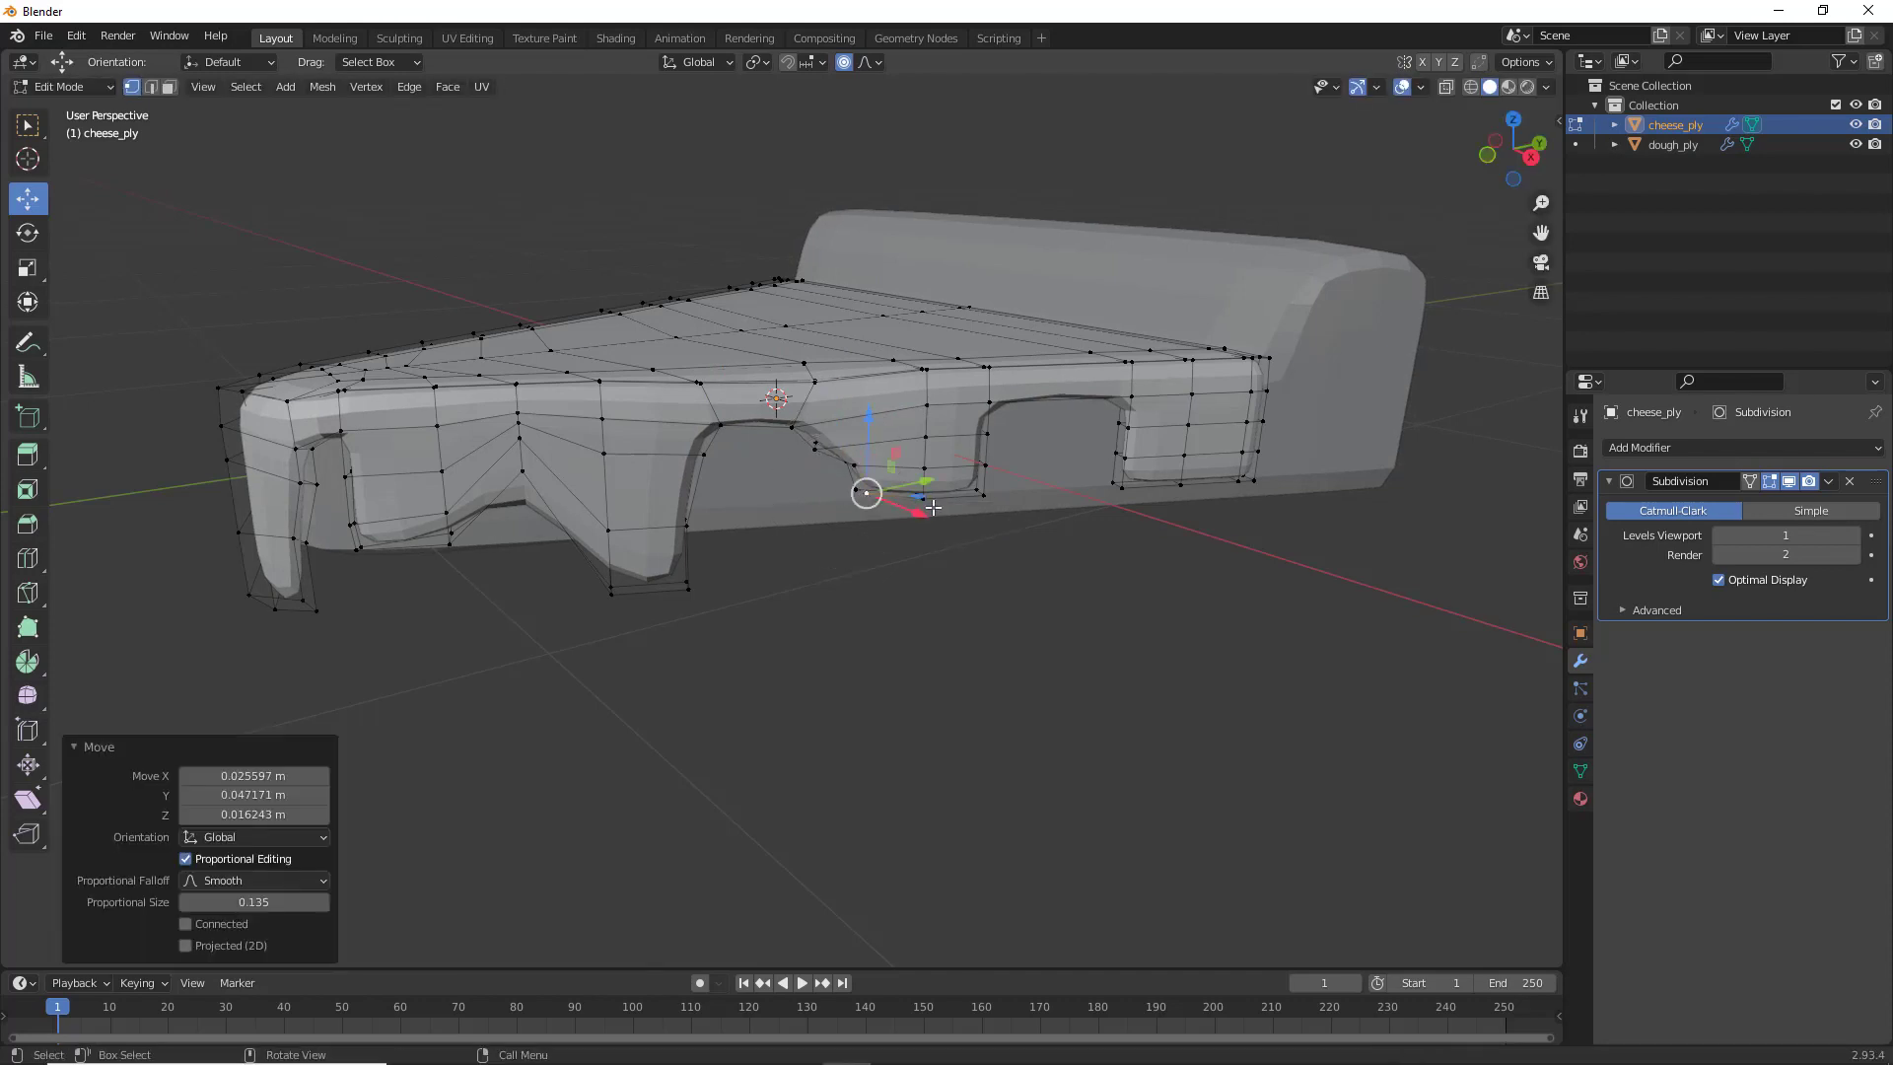
Lower the bottom middle edge of the middle drip by about 0.087 m to give it a rounded point
key(2)
click(919, 496)
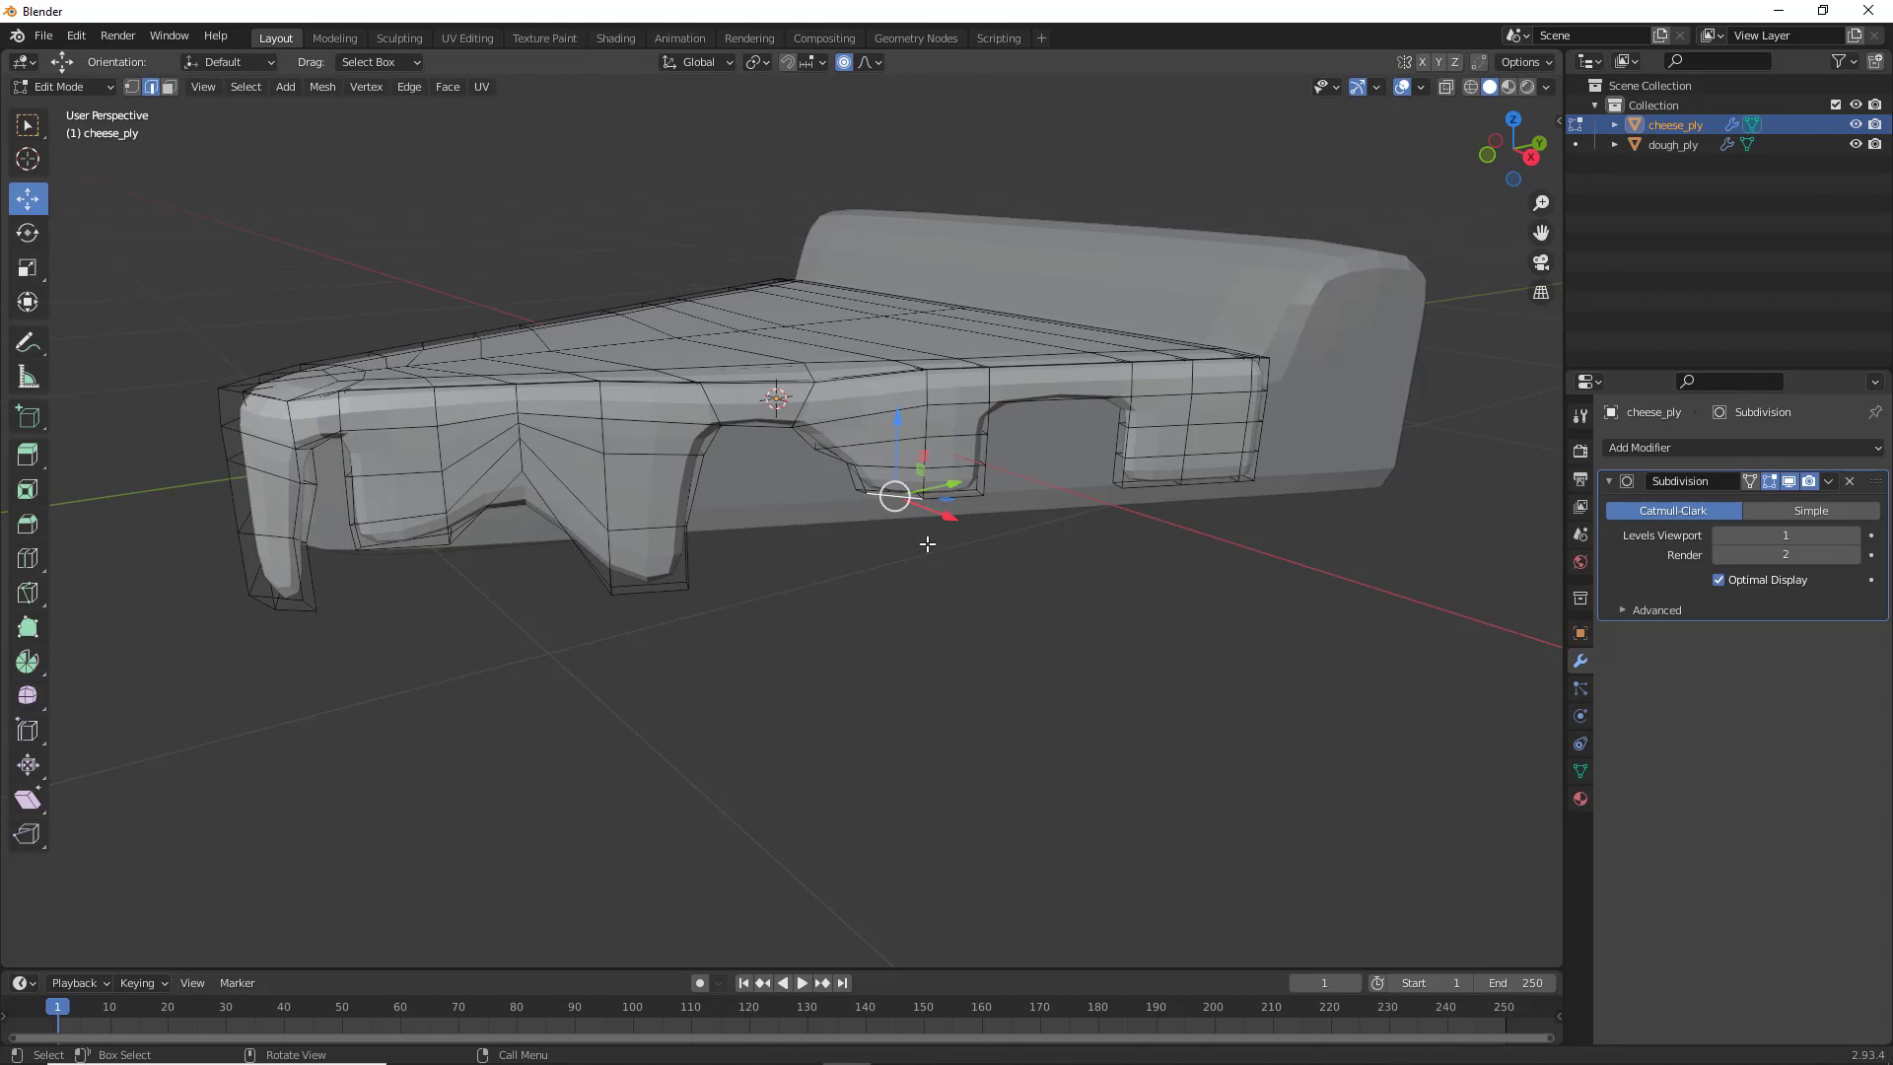
click(951, 499)
click(925, 483)
drag(928, 413, 930, 457)
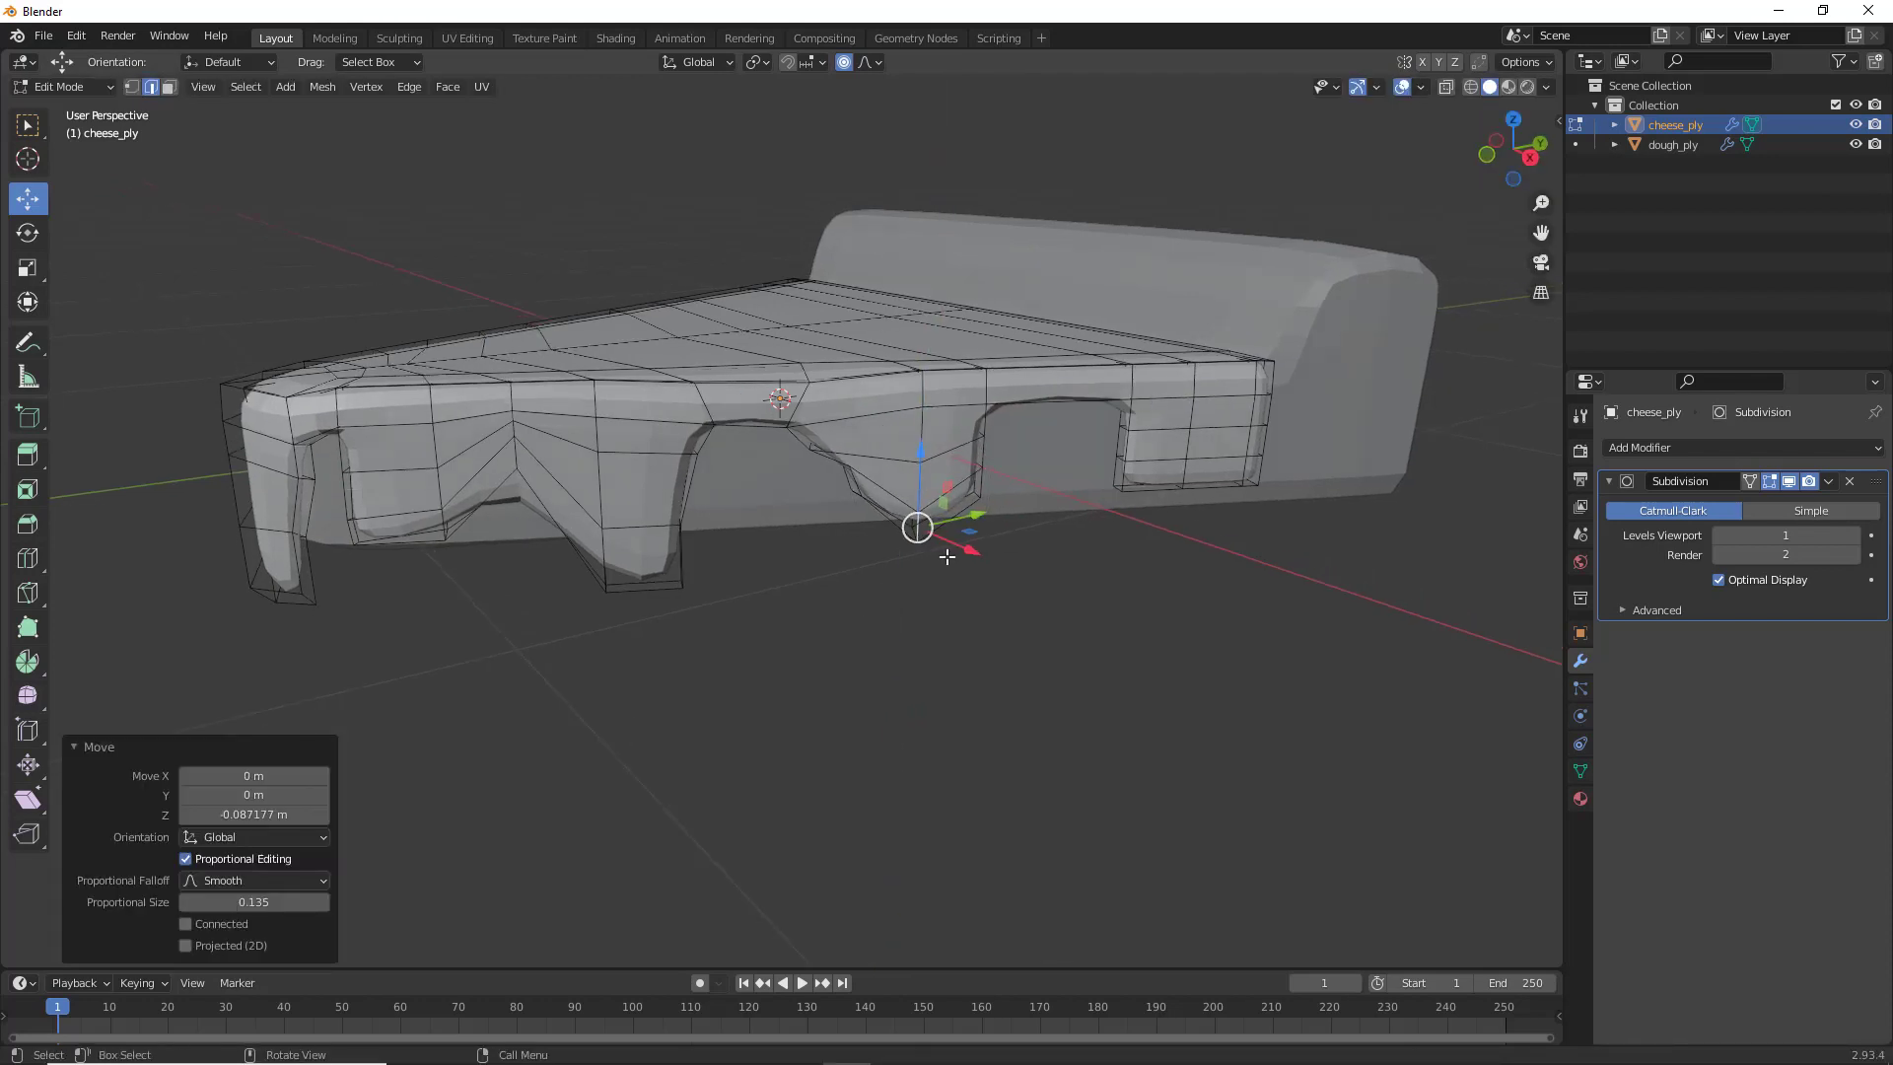
Adjust the height of the cheese's upper side edges above the gap between the middle and crust-end drips
click(978, 463)
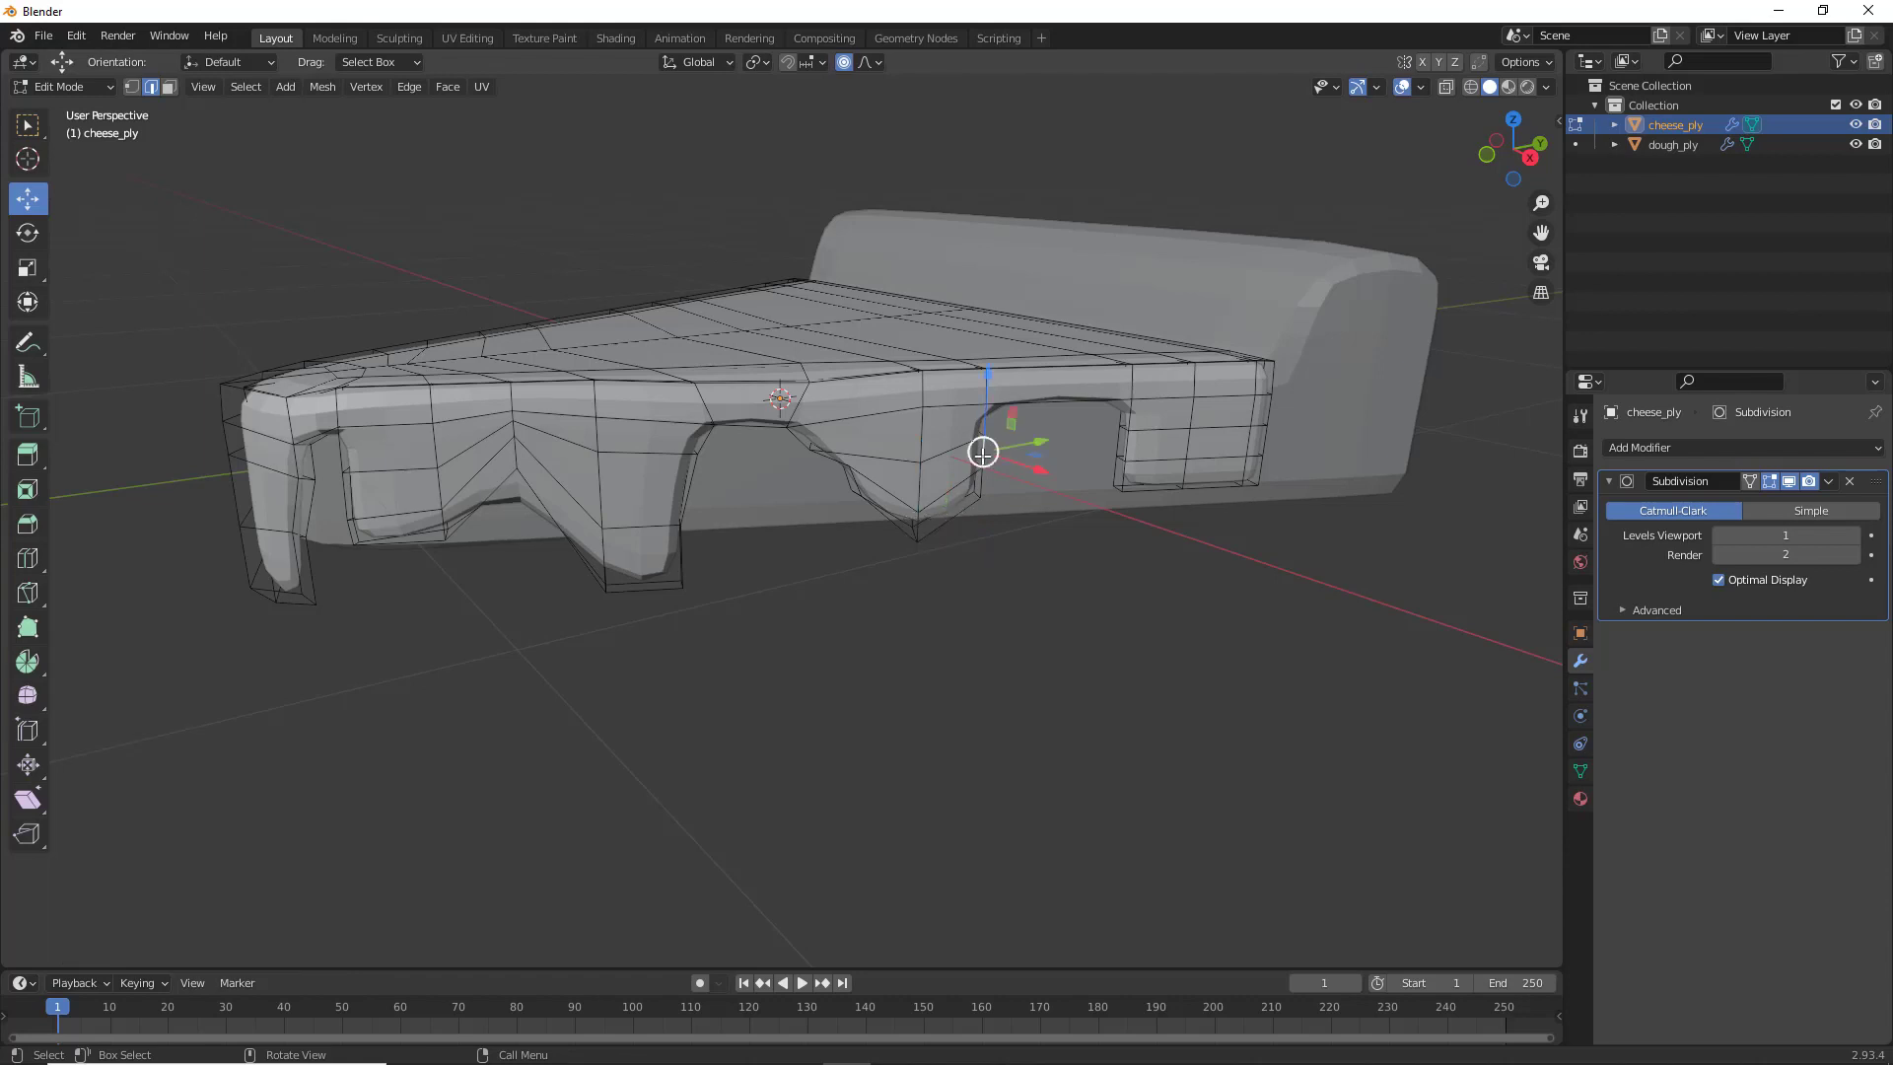
click(973, 405)
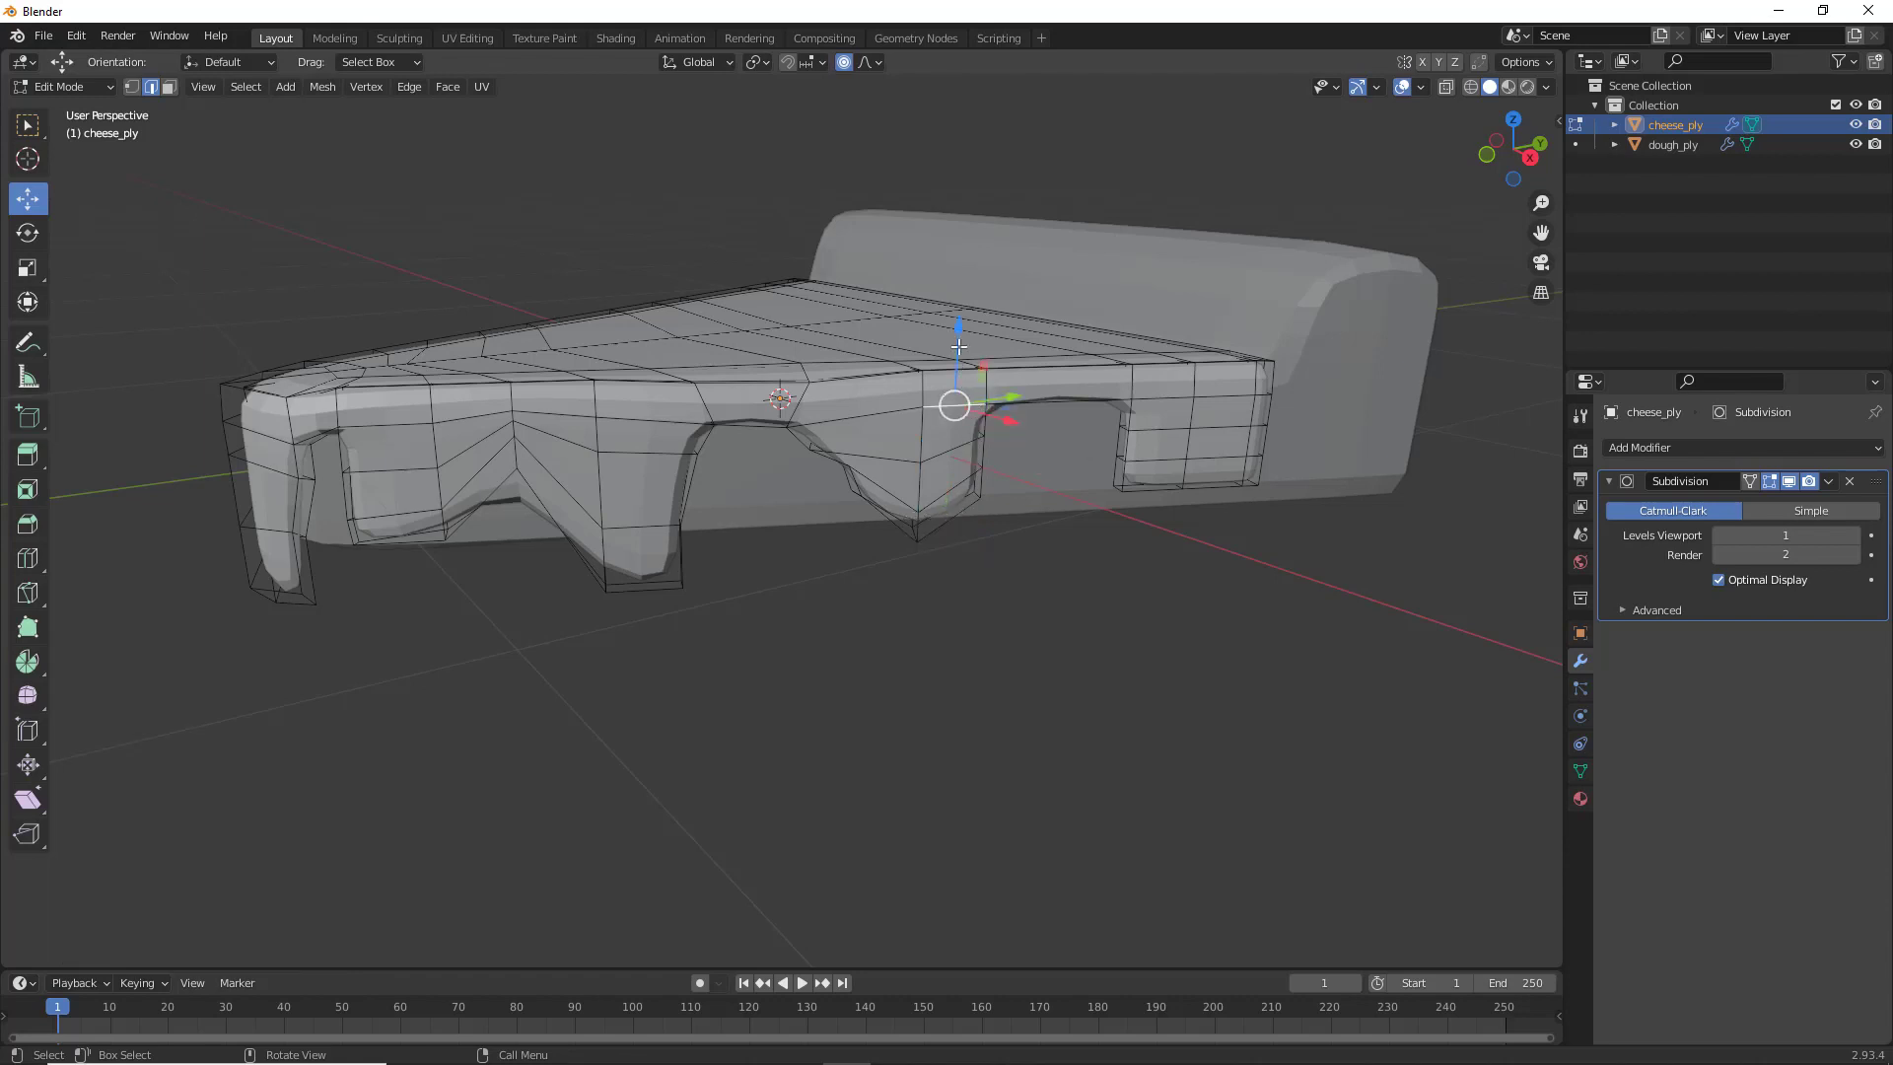
drag(958, 347, 961, 365)
middle_drag(962, 365, 1033, 384)
click(1035, 365)
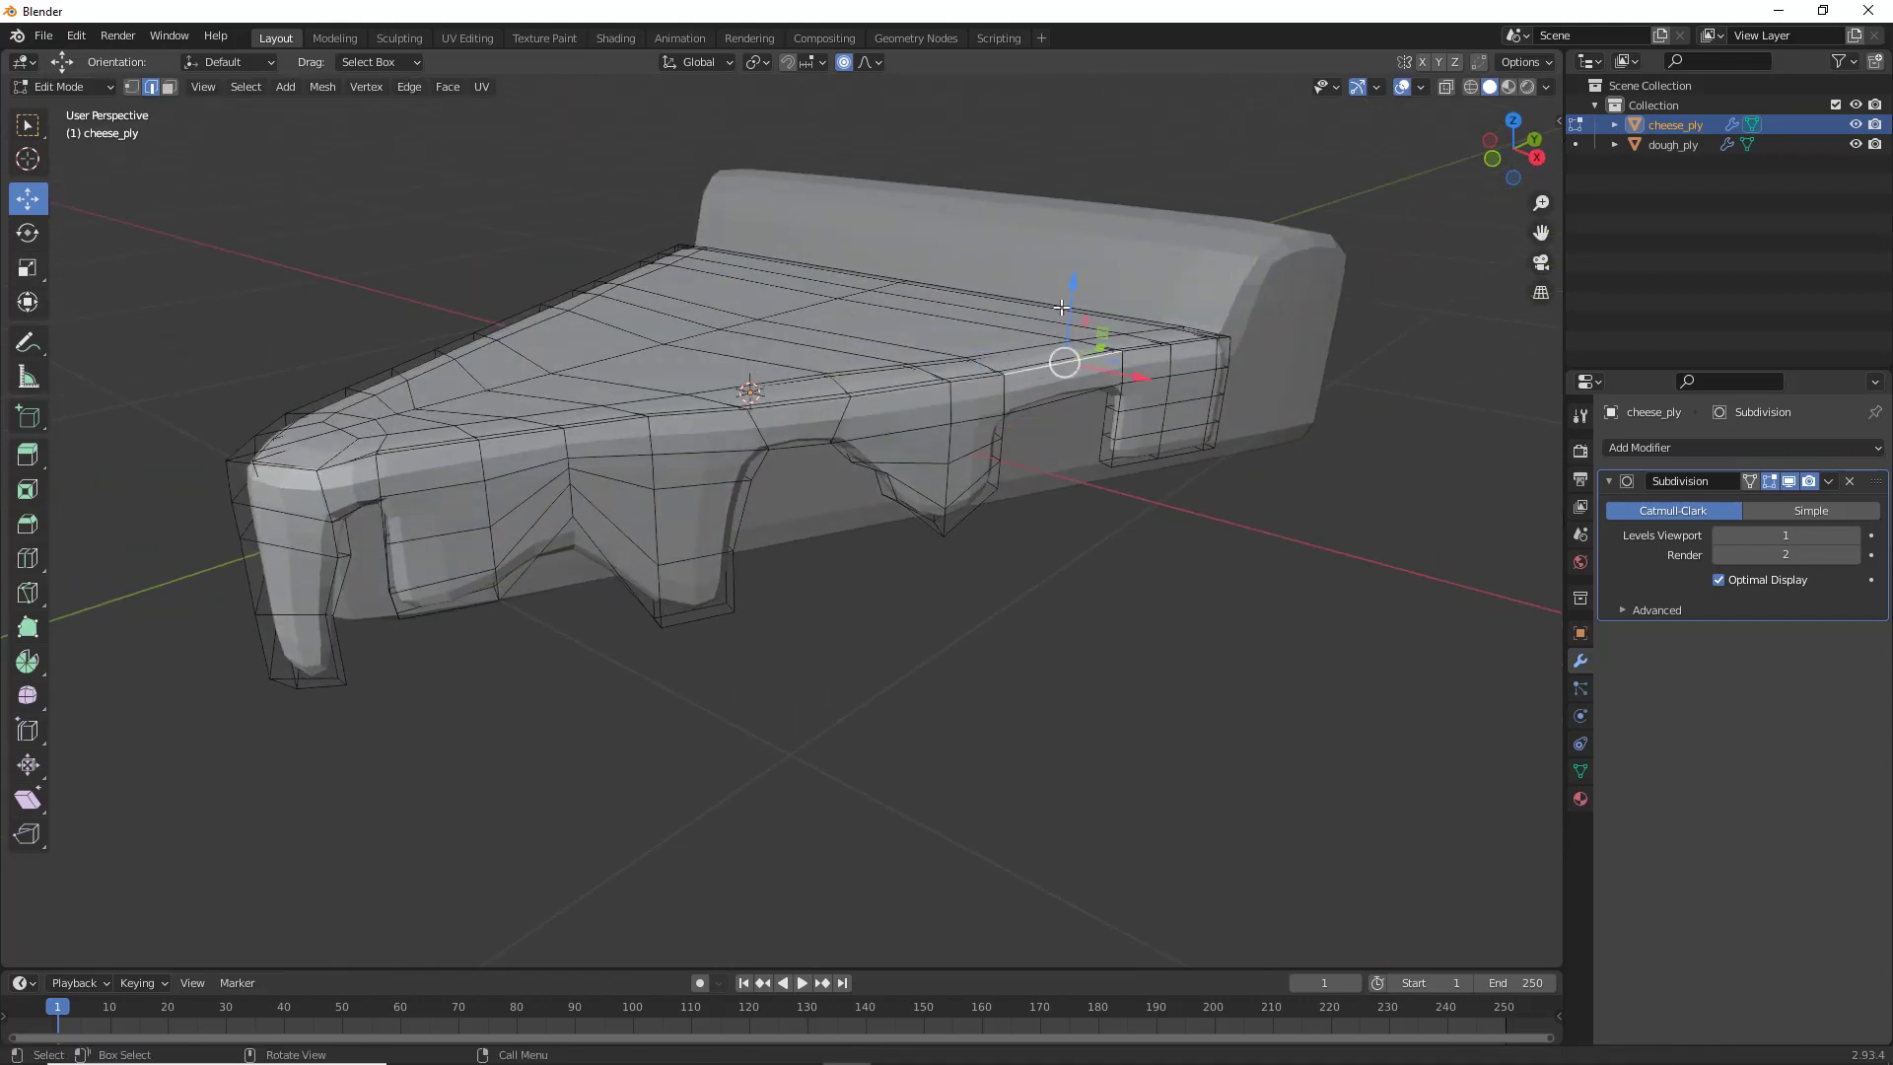
drag(1061, 307, 992, 292)
click(972, 369)
Pull the crust-end drip's gap-side edge out into the gap and lower its bottom edge by about 0.058 m
middle_drag(687, 438, 715, 464)
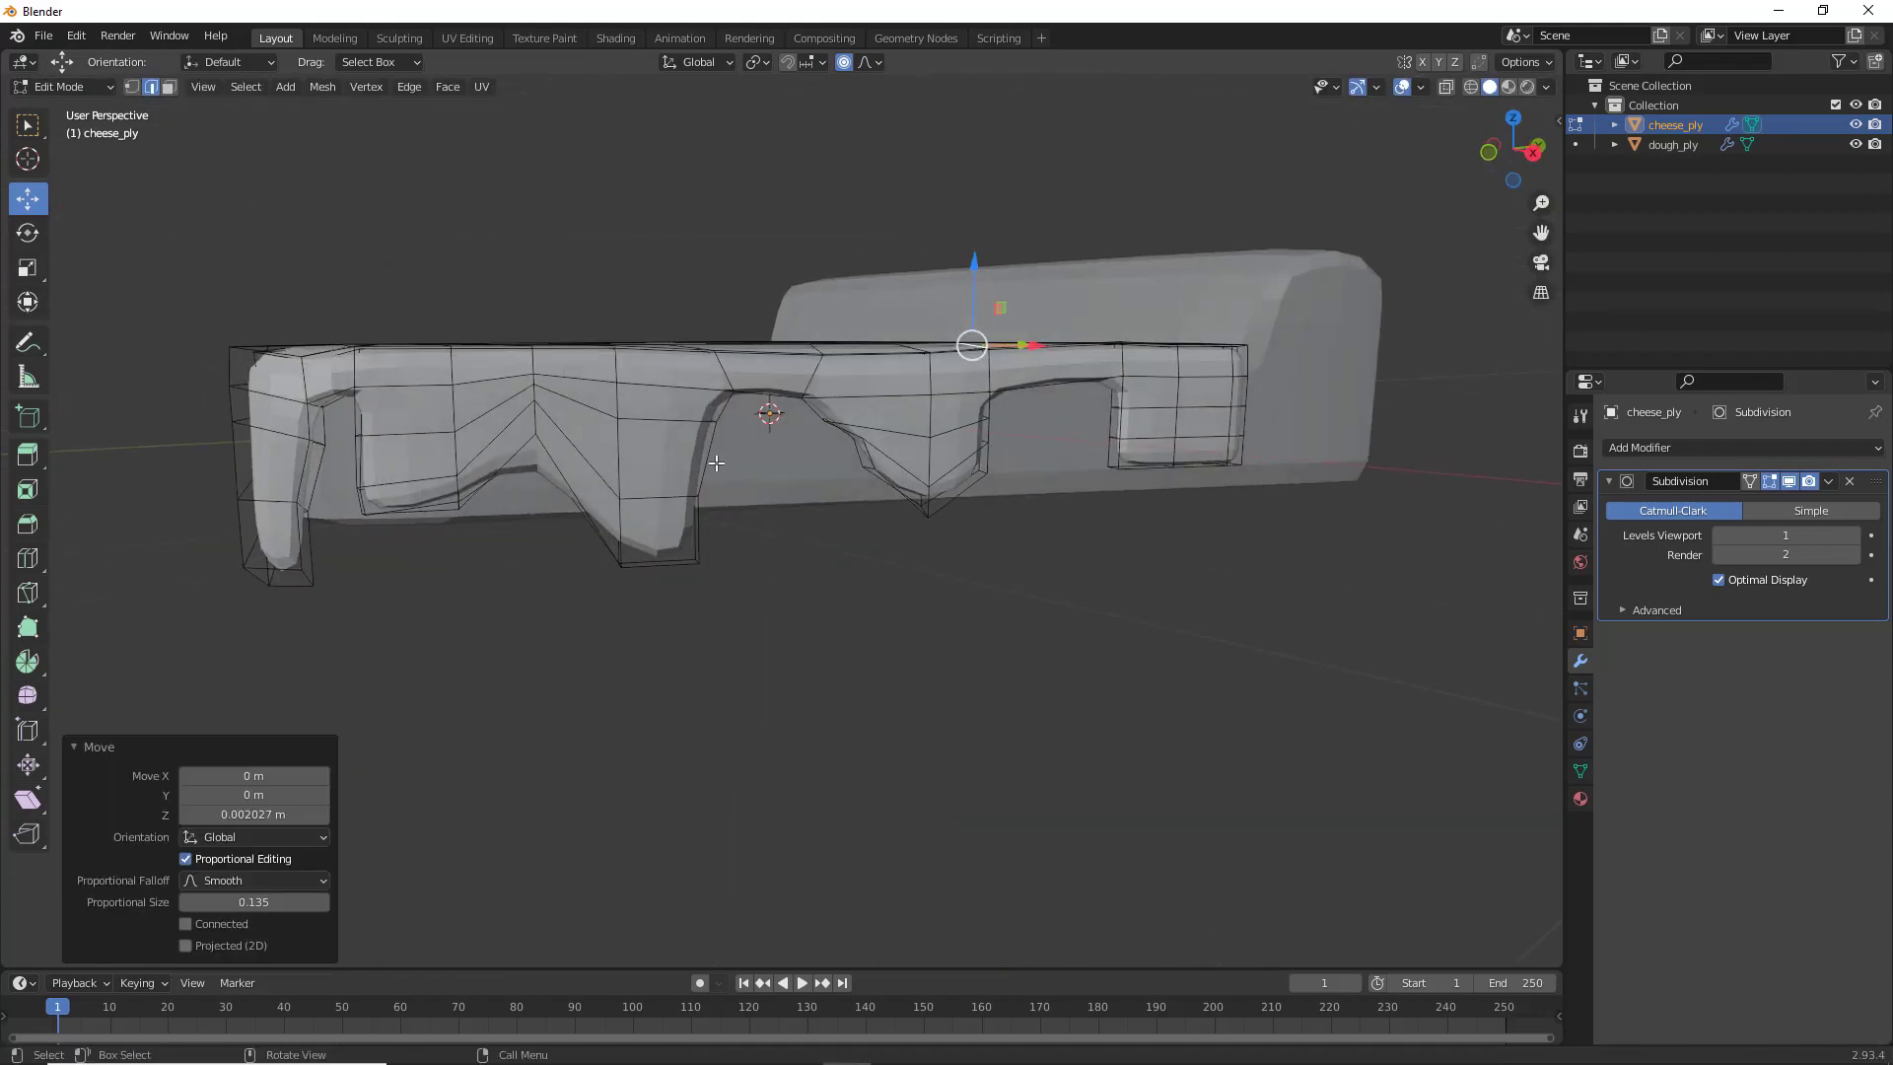
middle_drag(945, 544, 626, 450)
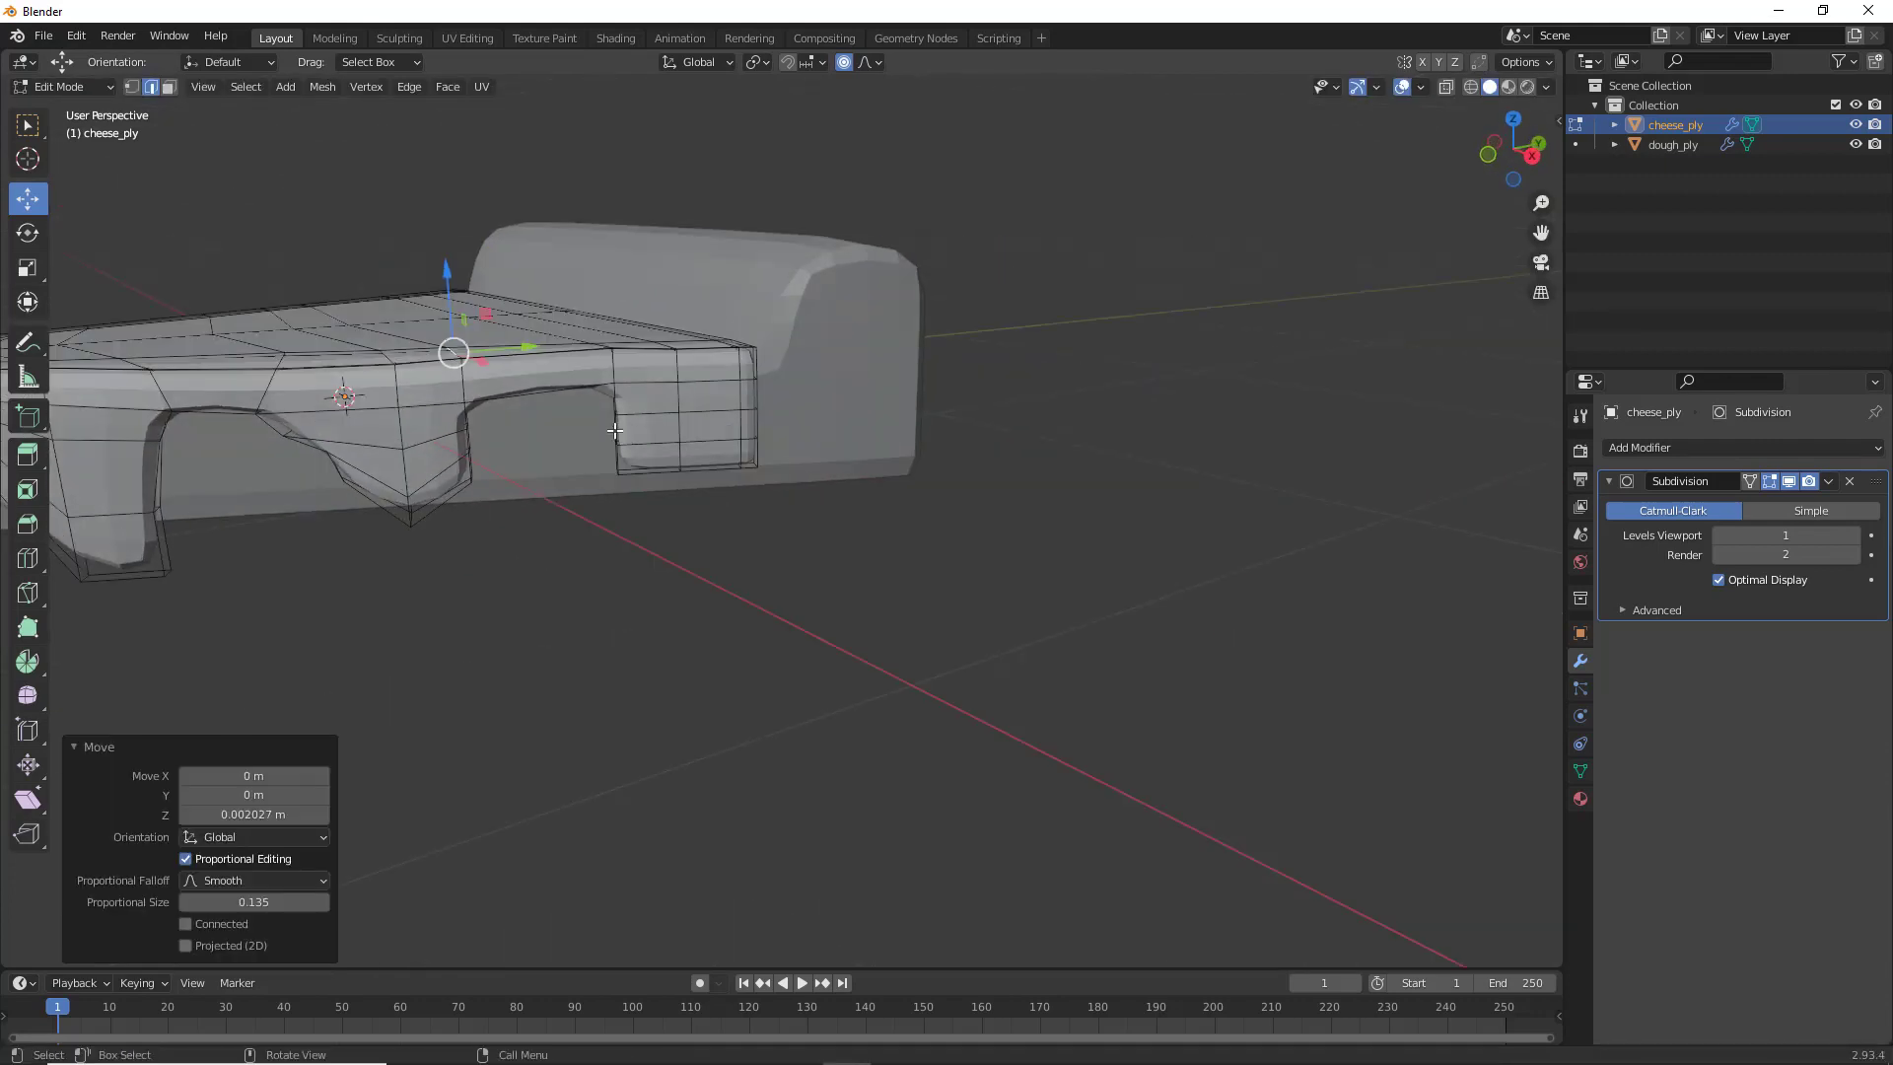
click(611, 396)
drag(613, 395, 568, 410)
click(682, 437)
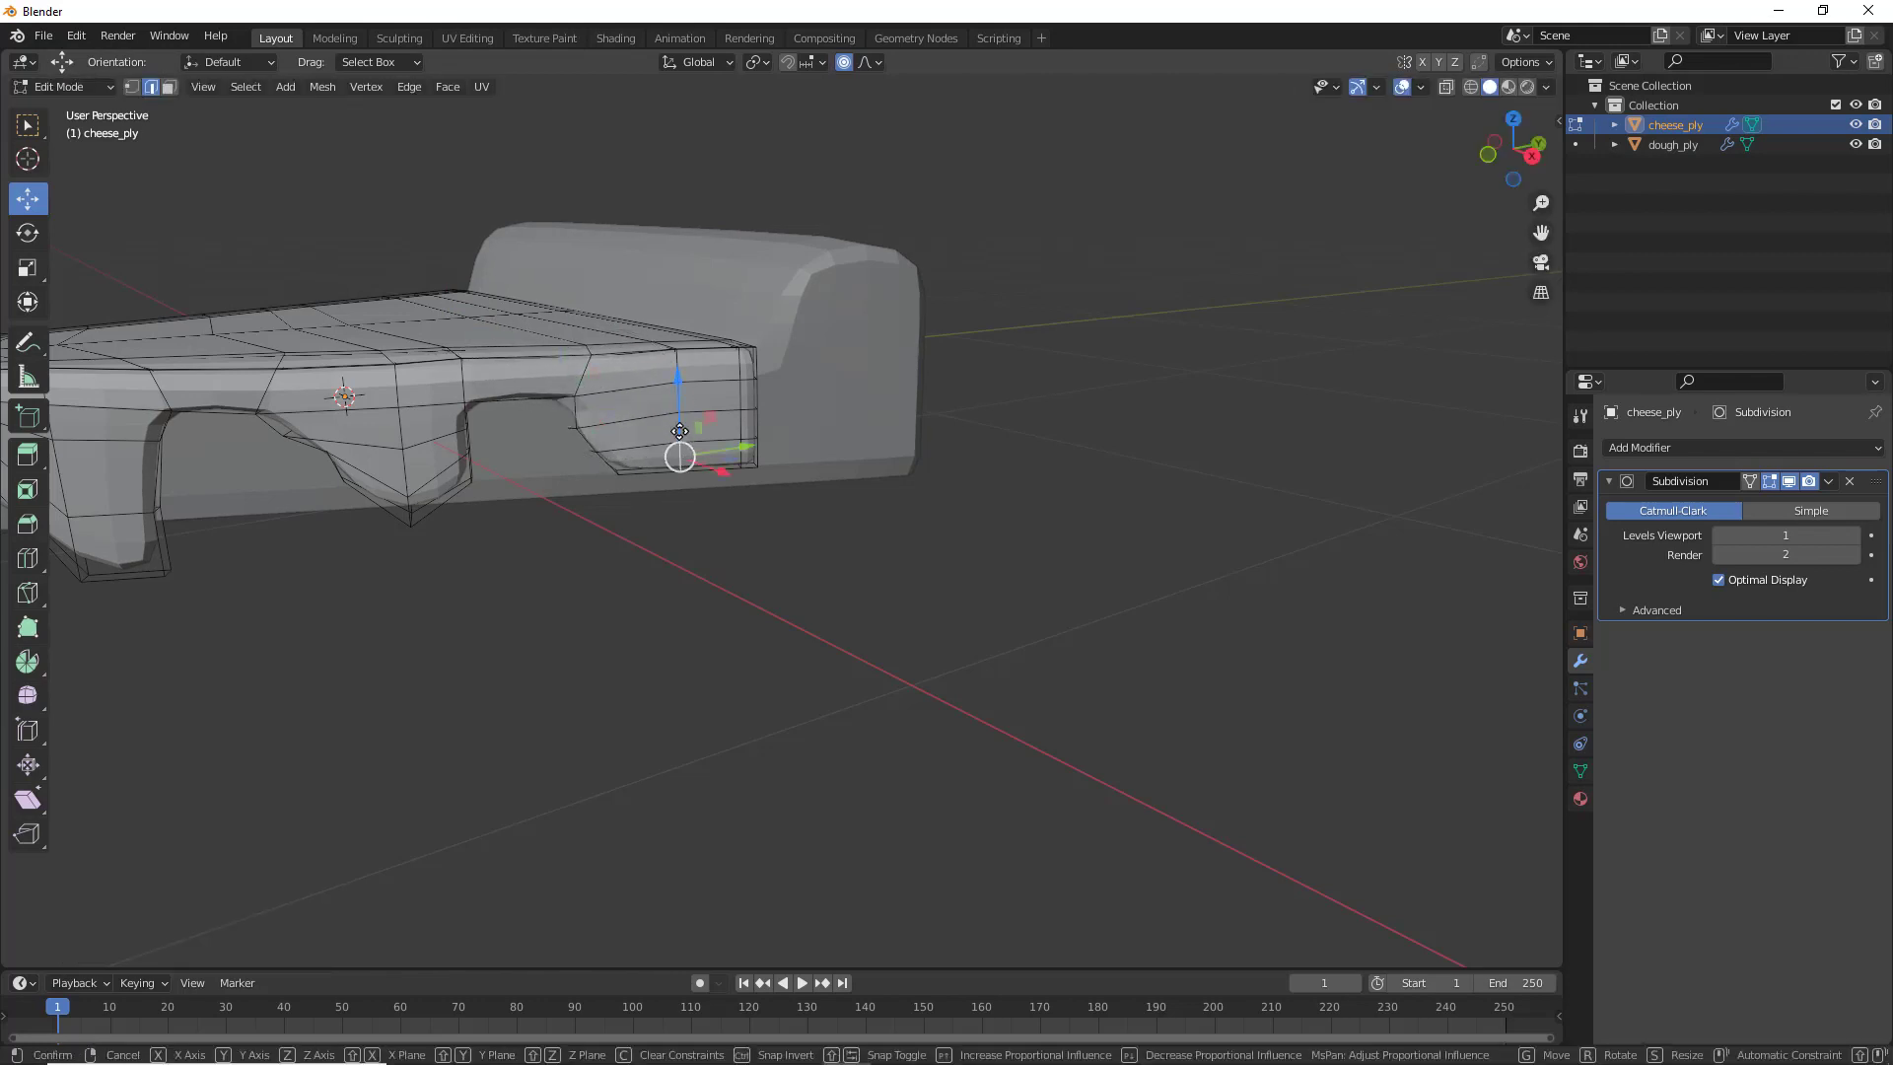
drag(683, 437, 694, 463)
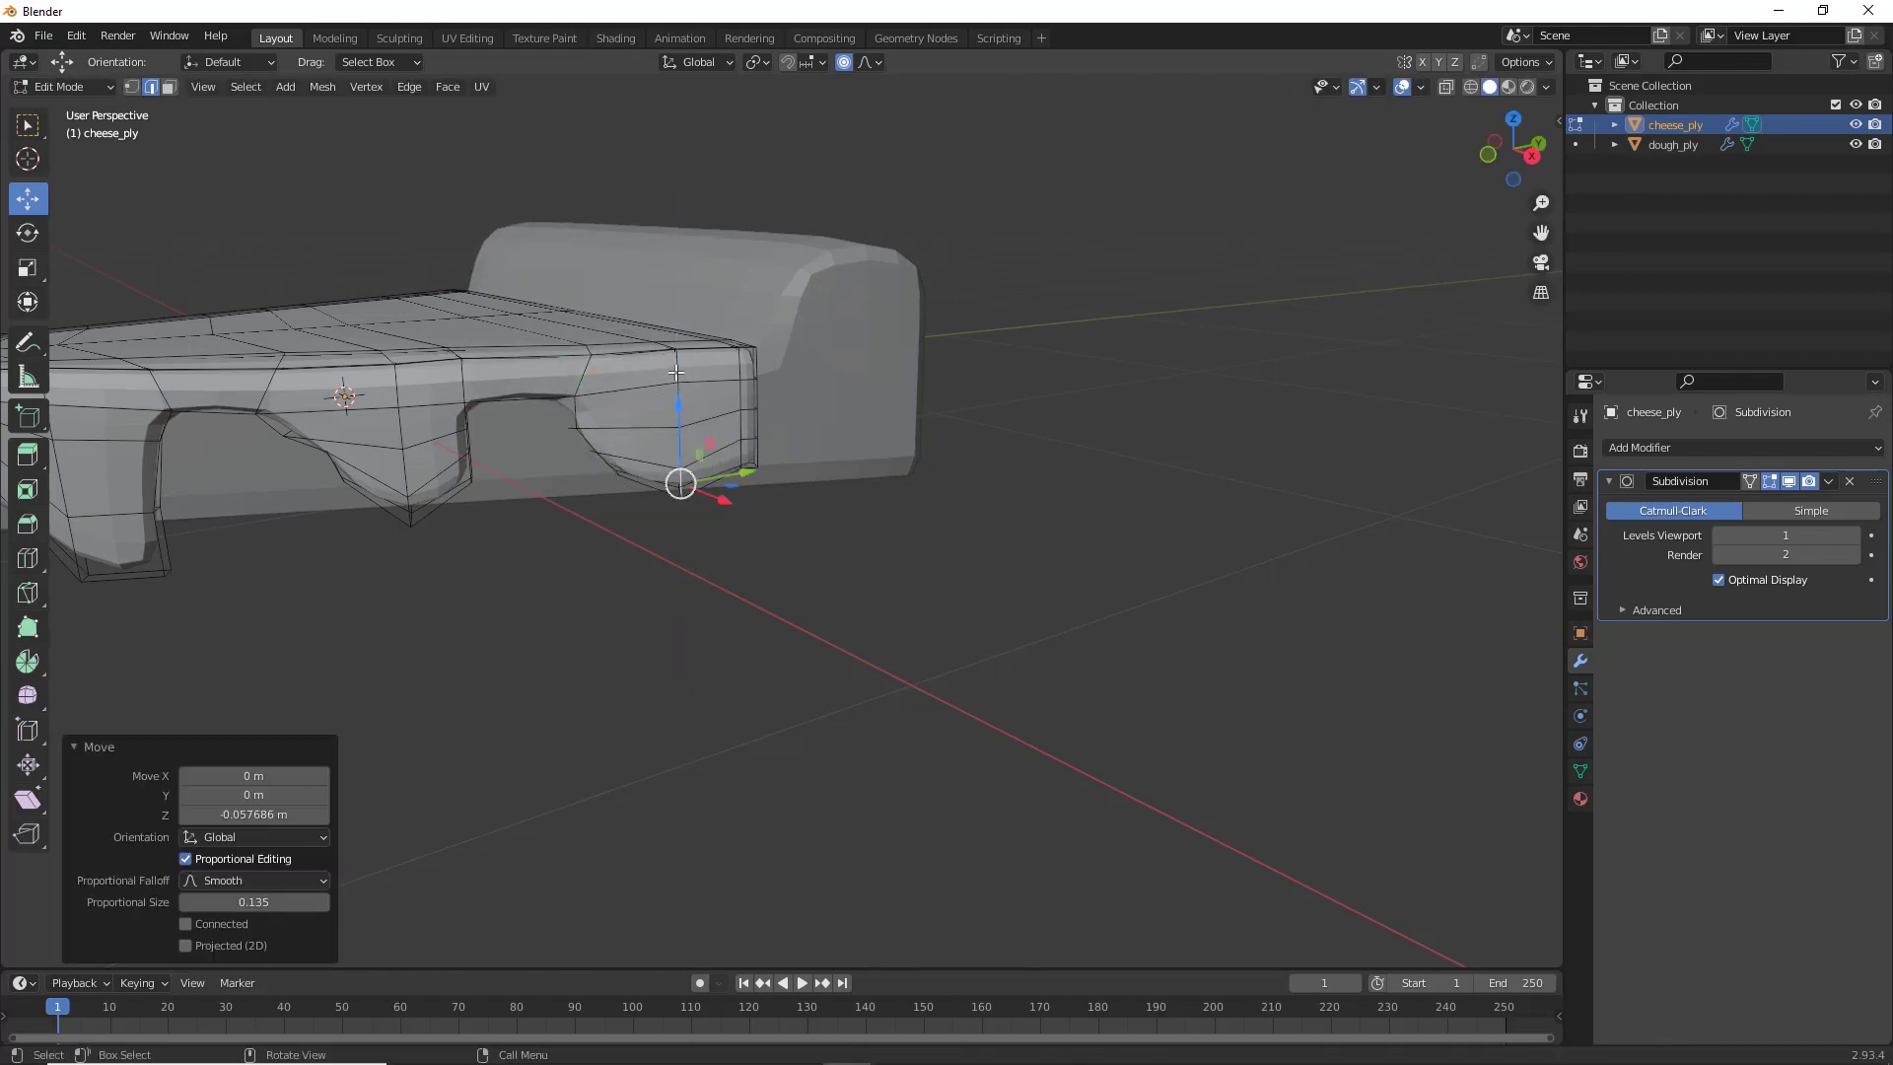
Adjust the height of the crust-end drip's centre vertices, raising the one on the cheese's upper rim by about 0.02 m
key(1)
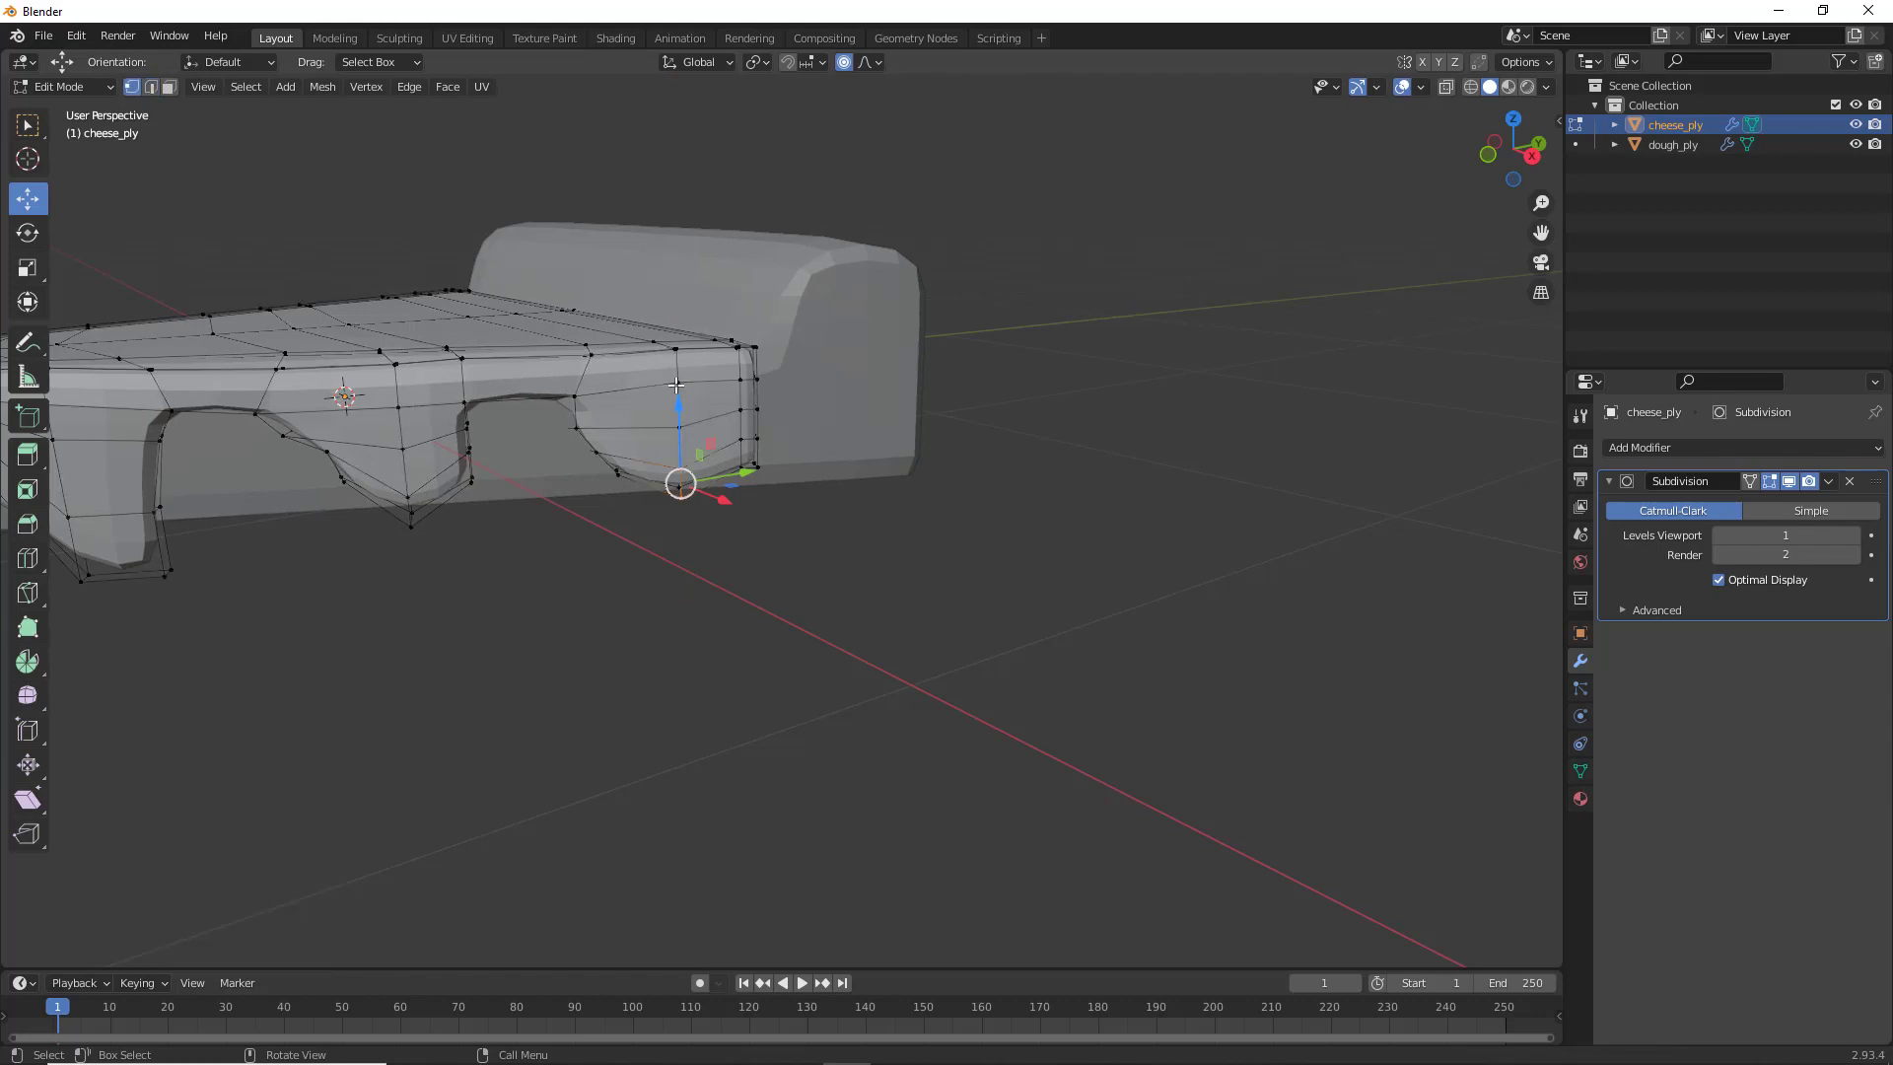
click(680, 385)
mouse_move(687, 313)
mouse_down()
mouse_move(681, 338)
mouse_move(657, 327)
mouse_up()
click(674, 359)
mouse_move(536, 580)
middle_down()
mouse_move(617, 605)
mouse_move(626, 538)
mouse_move(562, 591)
middle_up()
scroll(613, 605, down, 3)
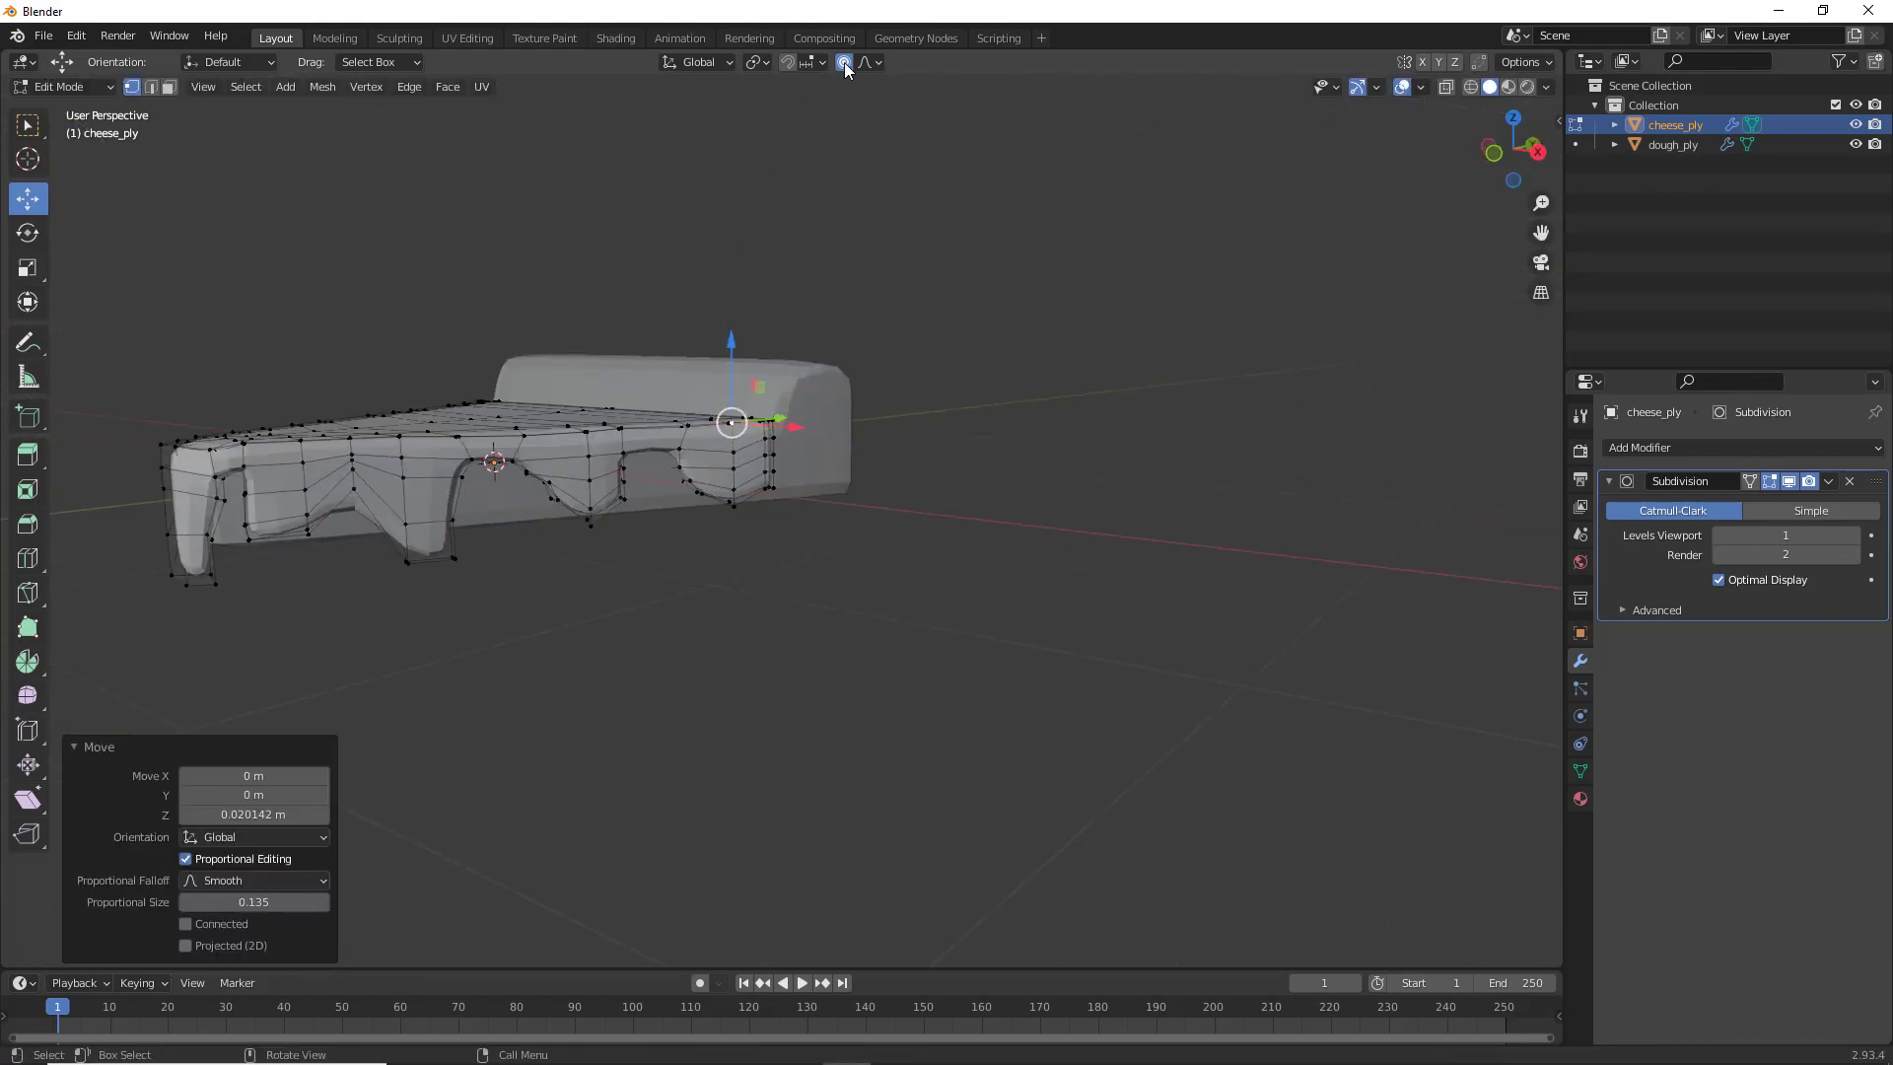
Move the middle drip's side facing the crust-end drip inward, shifting its lower edge about 0.064 m along Y
middle_drag(737, 533, 743, 443)
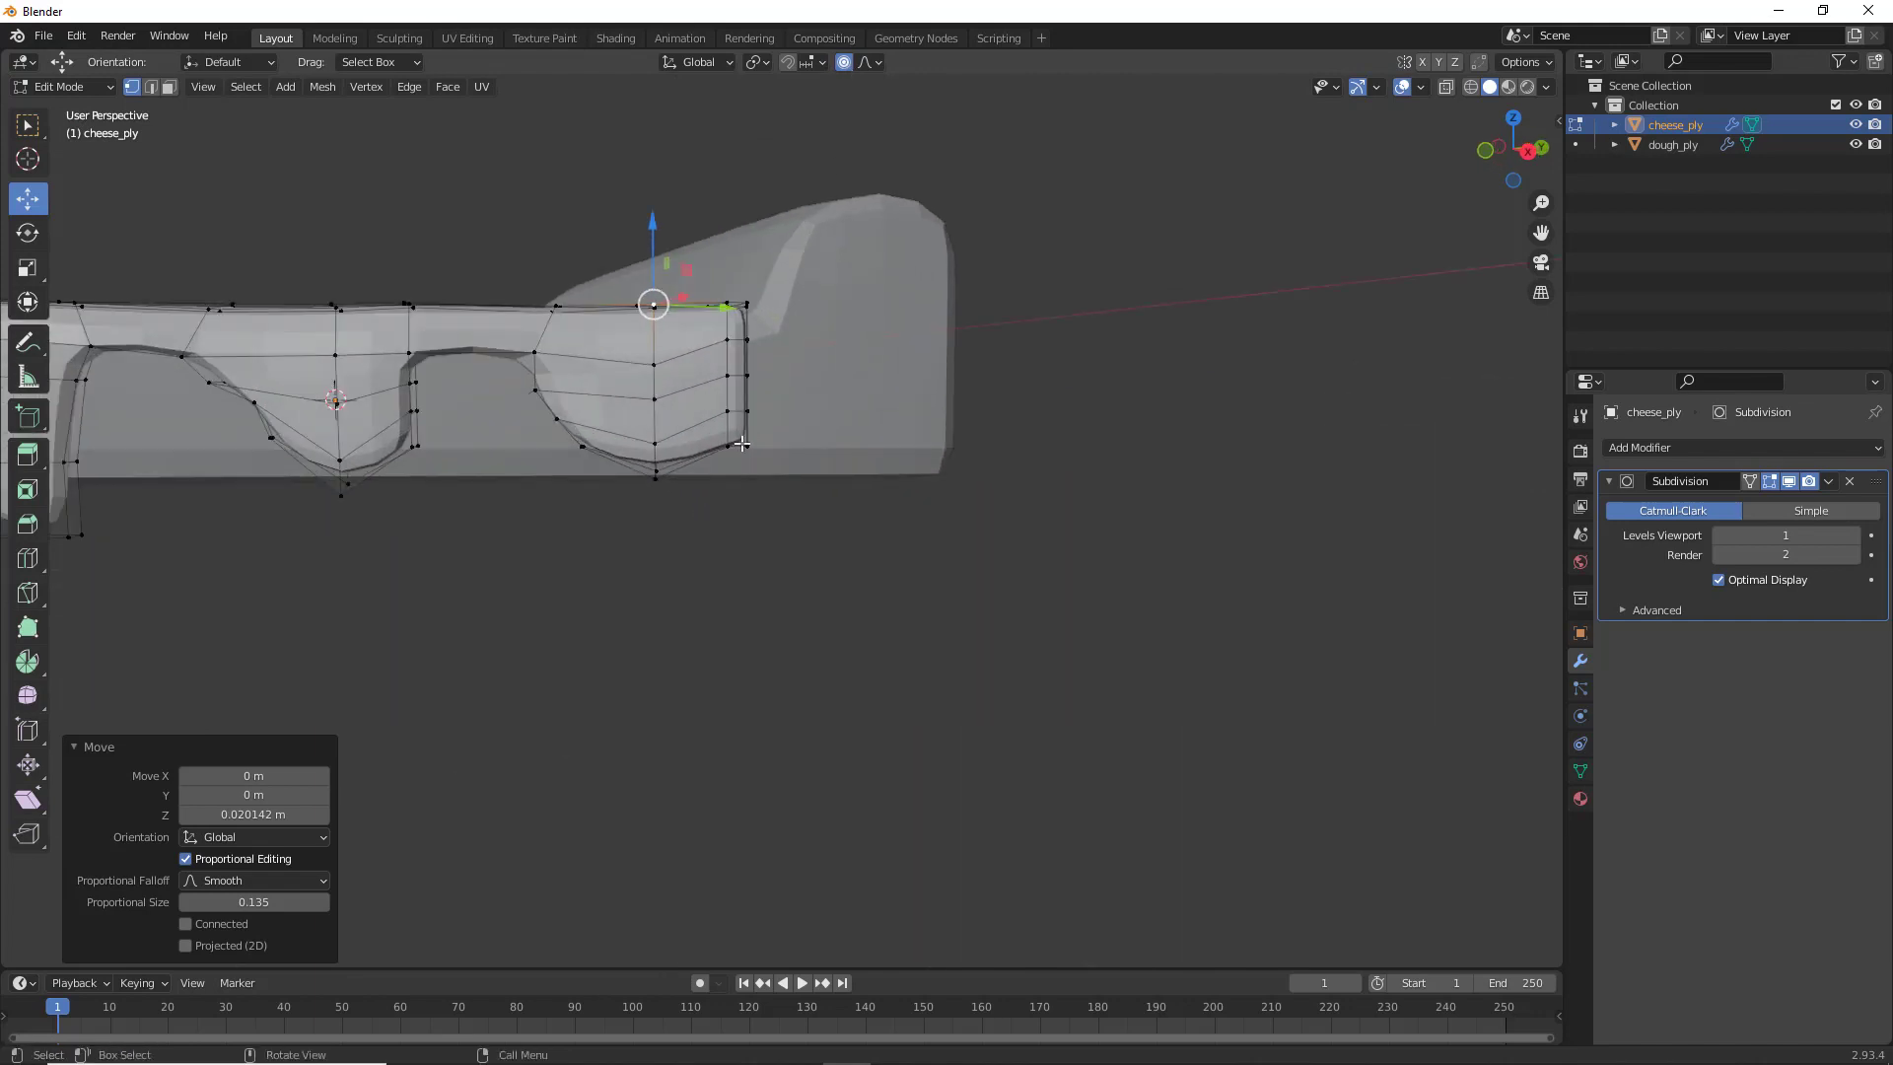
click(411, 411)
drag(467, 399, 429, 444)
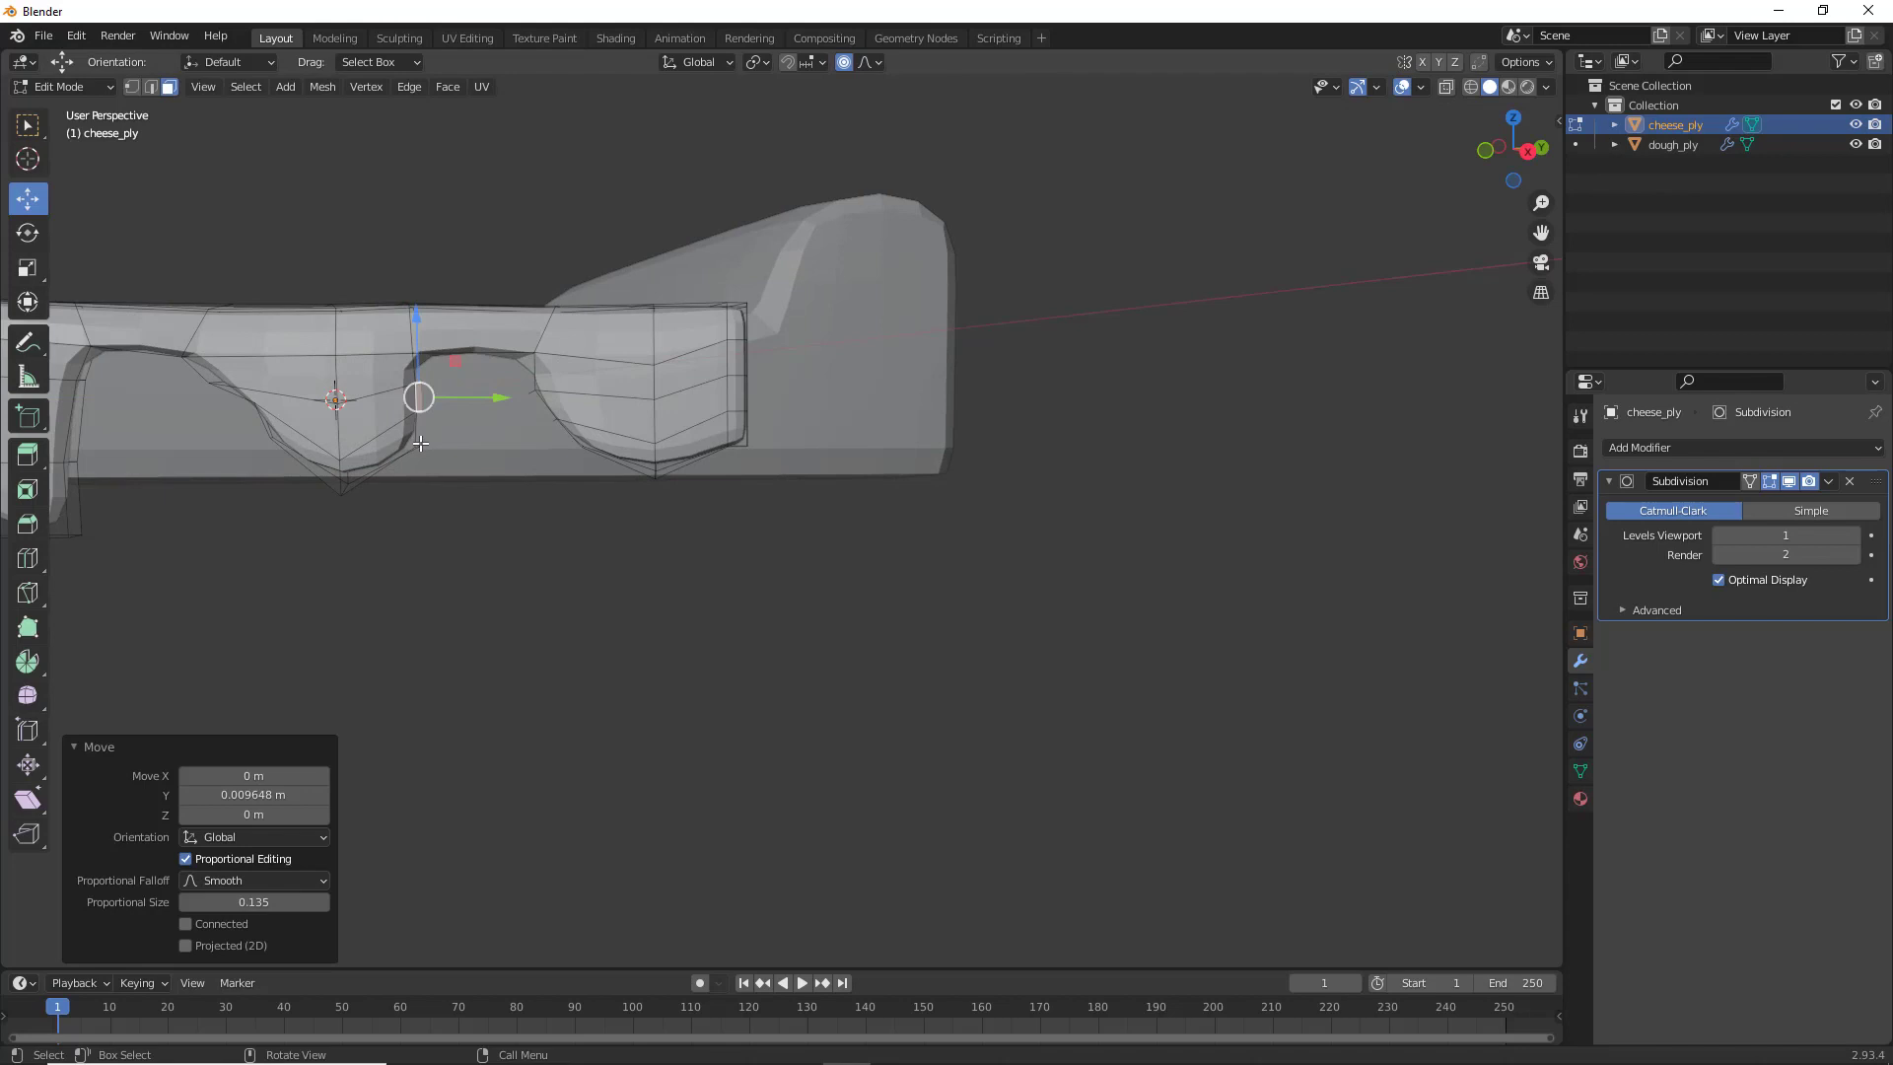
key(2)
click(421, 438)
drag(488, 429, 445, 435)
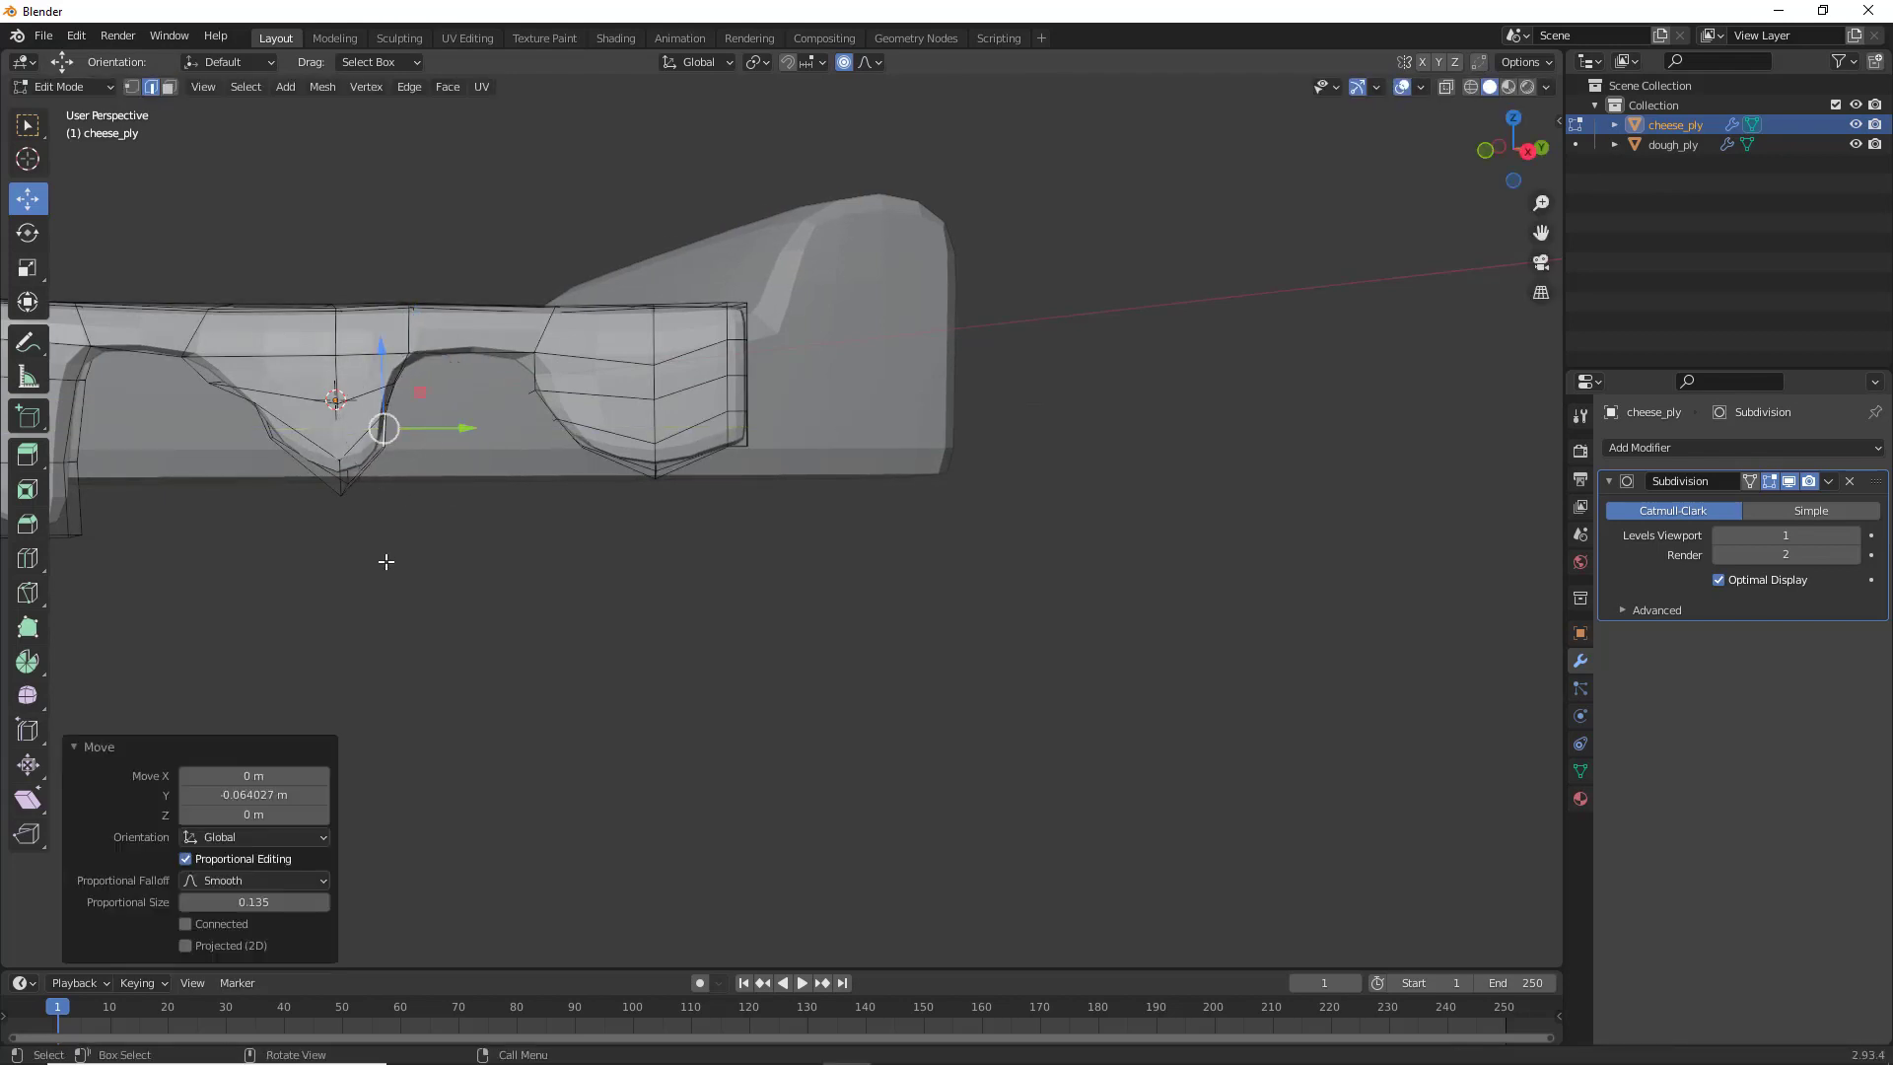
On the slice's opposite side, lower the crust-end drip's bottom edge and raise its crust-side corner edge by about 0.036 m
click(385, 560)
middle_drag(385, 560, 529, 603)
scroll(462, 578, down, 4)
middle_drag(675, 576, 654, 446)
scroll(607, 631, up, 3)
scroll(607, 631, up, 2)
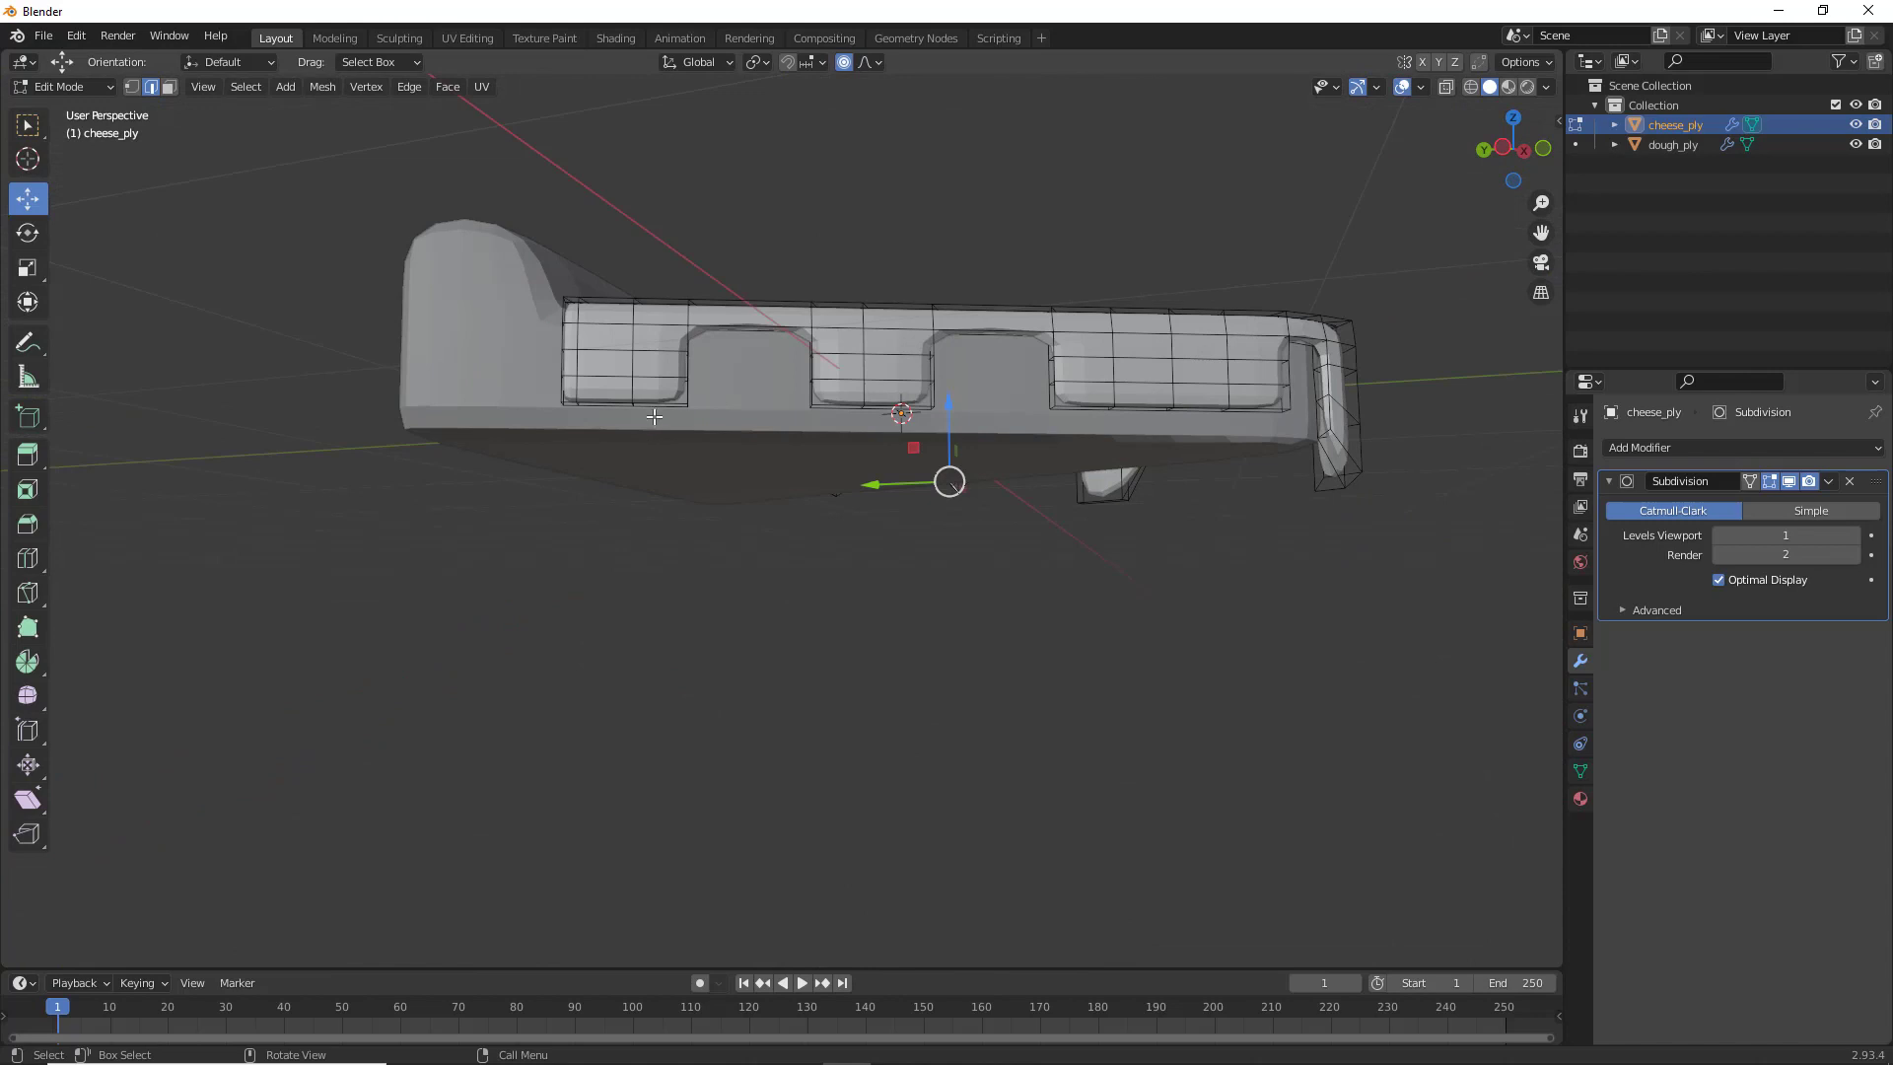
scroll(654, 416, up, 2)
click(615, 351)
drag(613, 302, 587, 380)
click(487, 350)
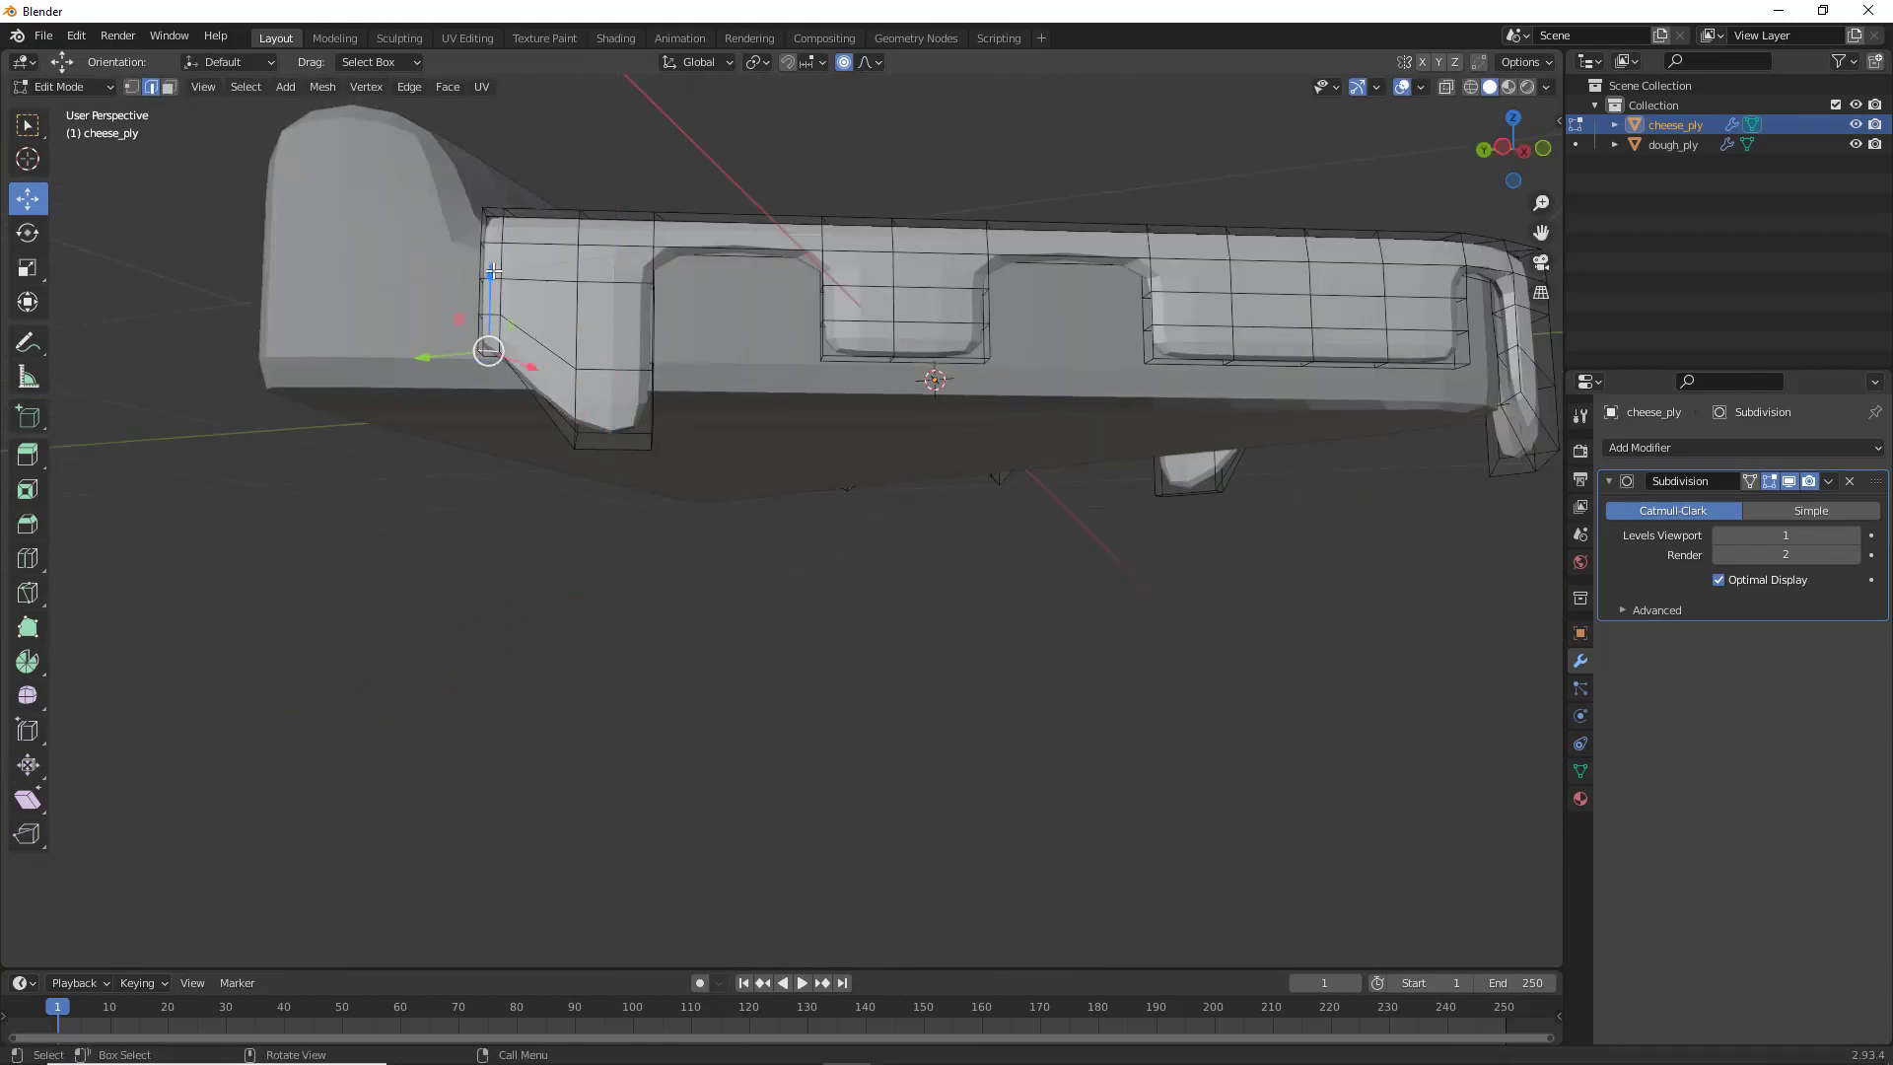
drag(493, 271, 563, 263)
Lower the bottom edge of the middle drip on this side until it hangs below the dough
middle_drag(831, 355, 591, 365)
scroll(503, 371, up, 3)
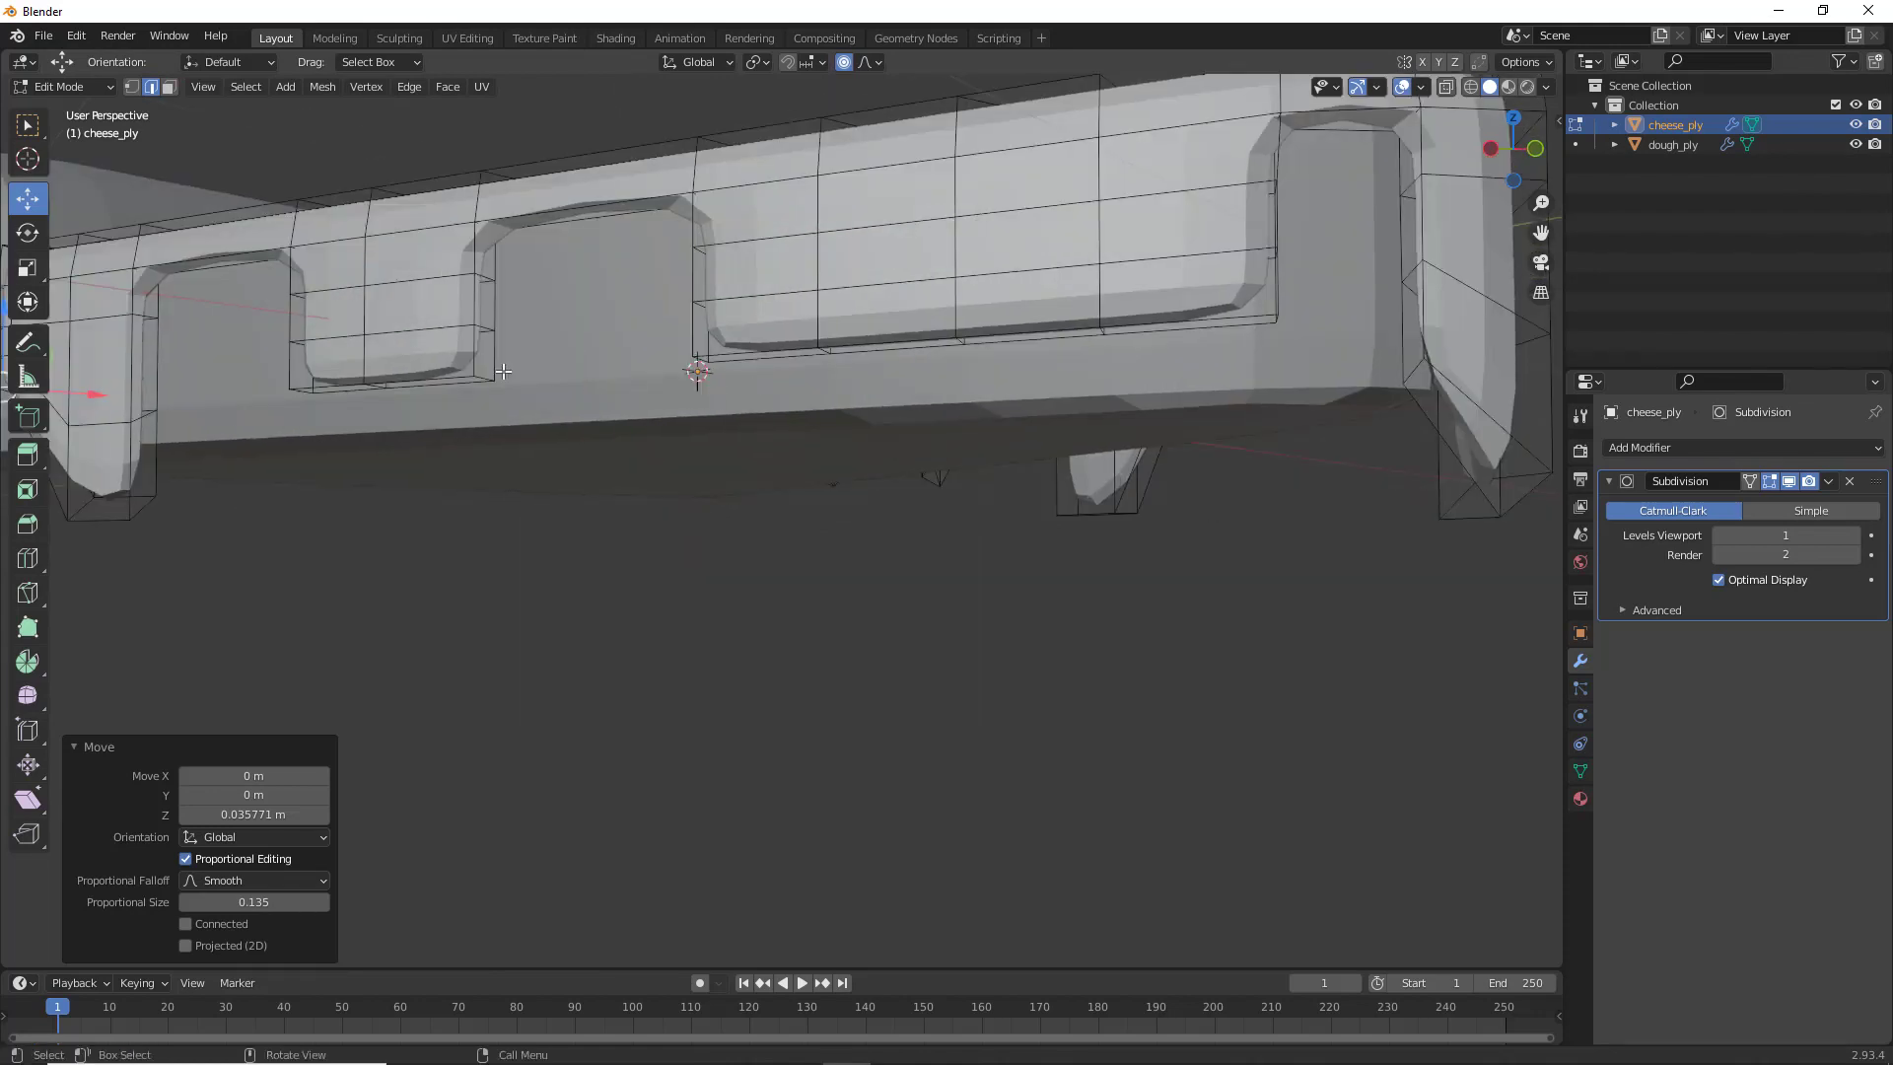
click(410, 377)
drag(417, 288, 416, 418)
Move both side edges of this middle drip inward to narrow it
click(476, 345)
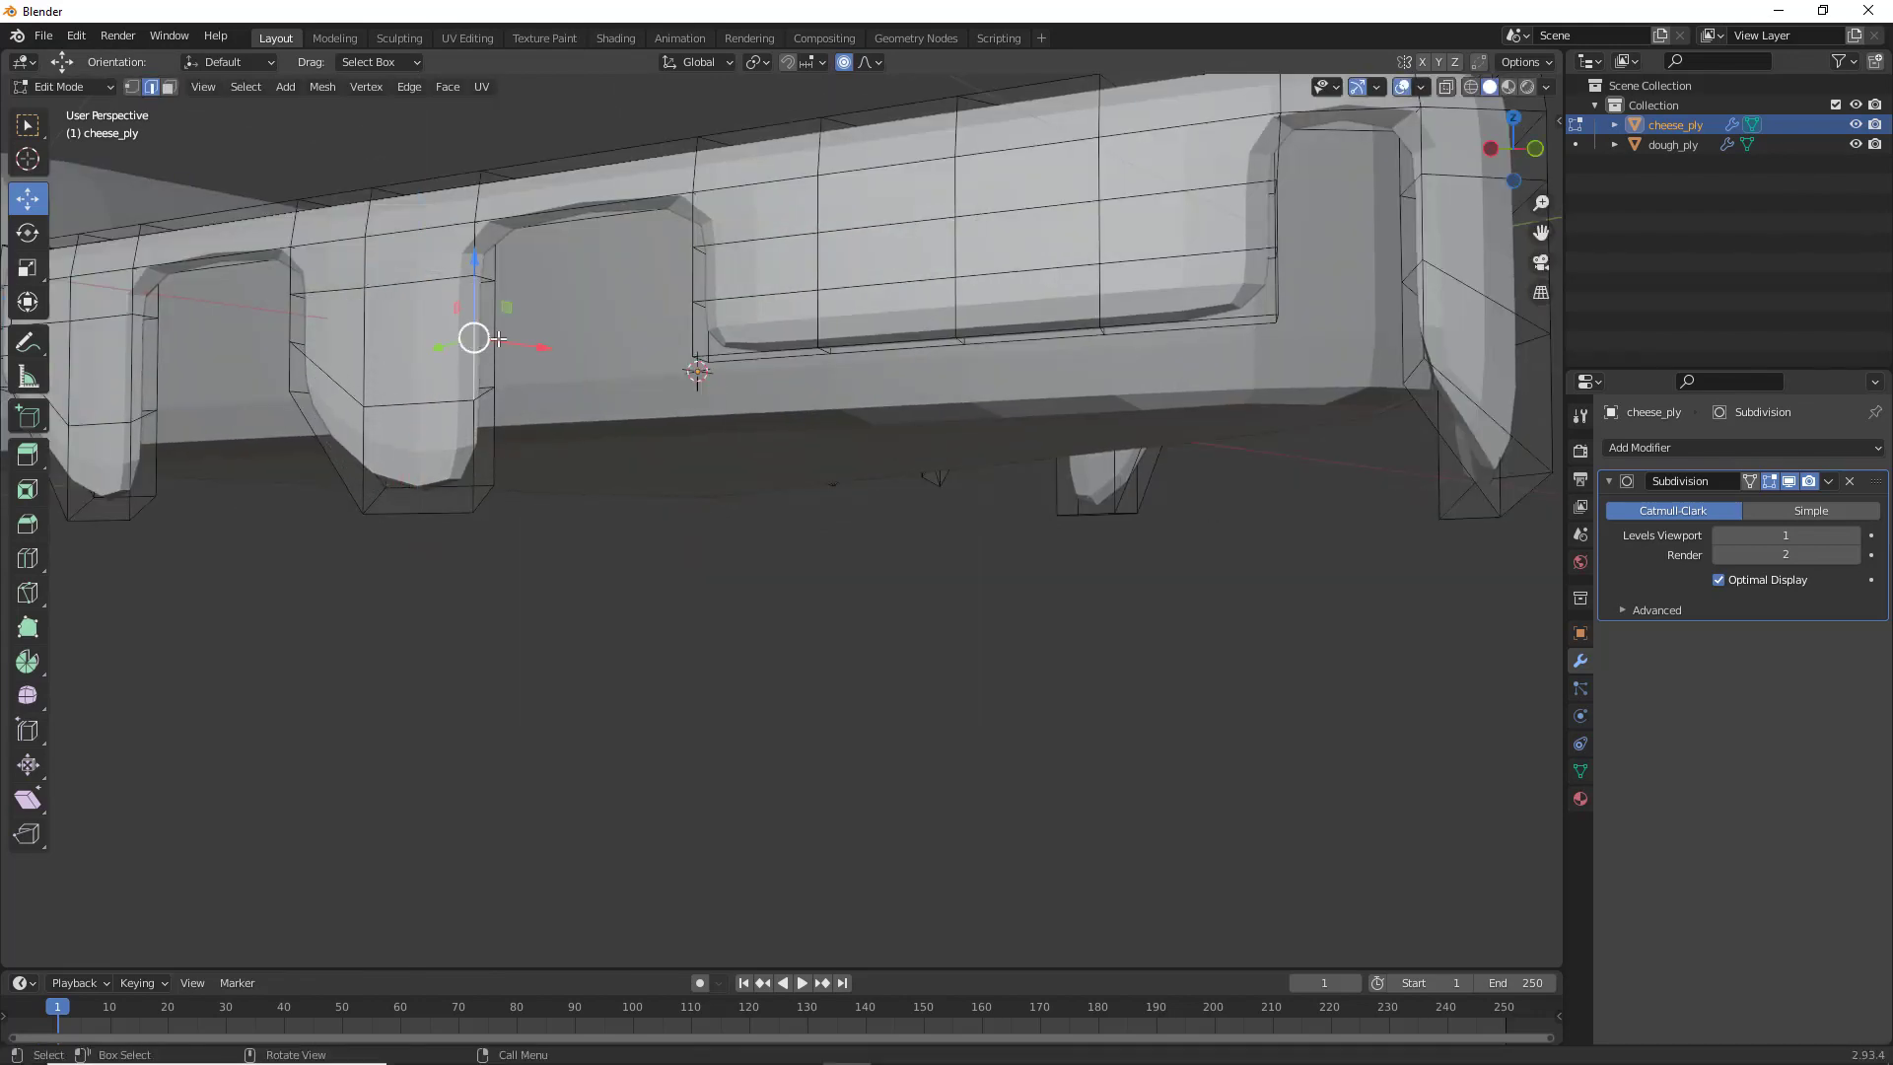
middle_drag(508, 396, 586, 586)
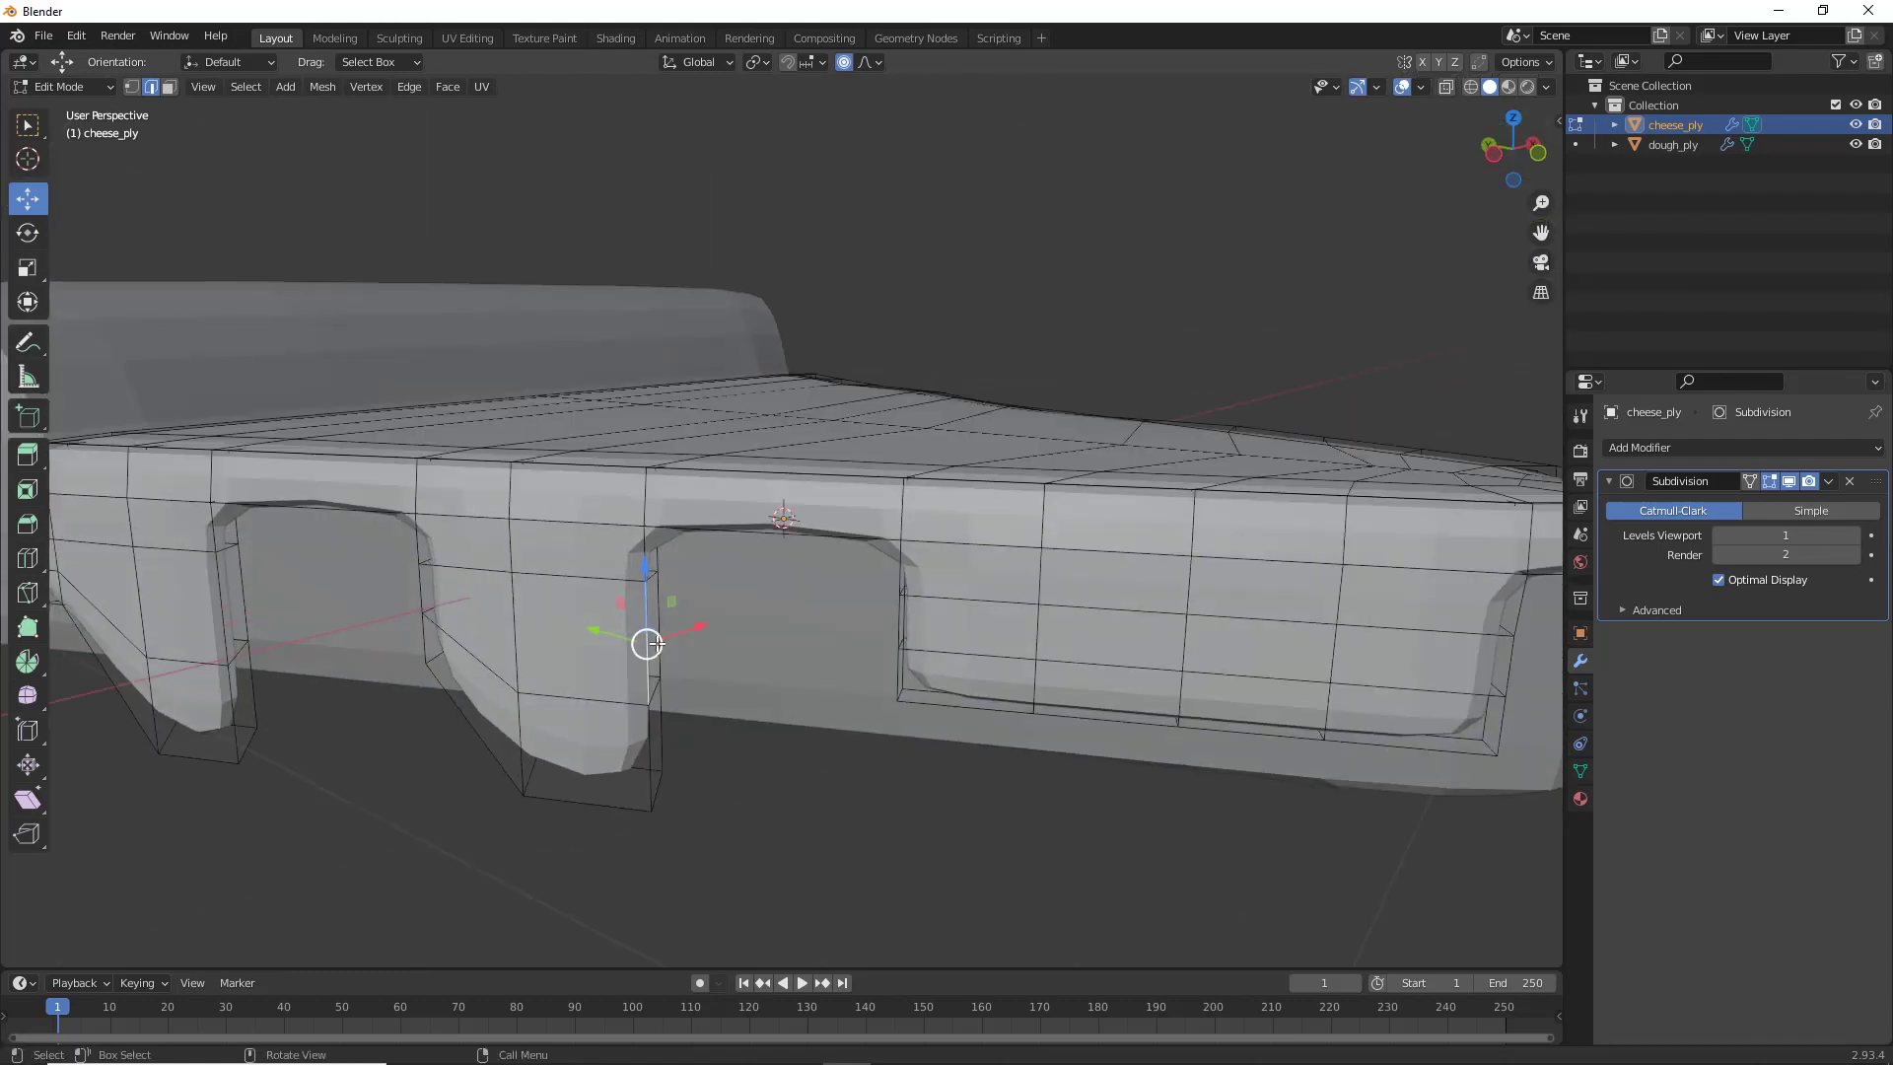
drag(656, 643, 589, 643)
click(422, 603)
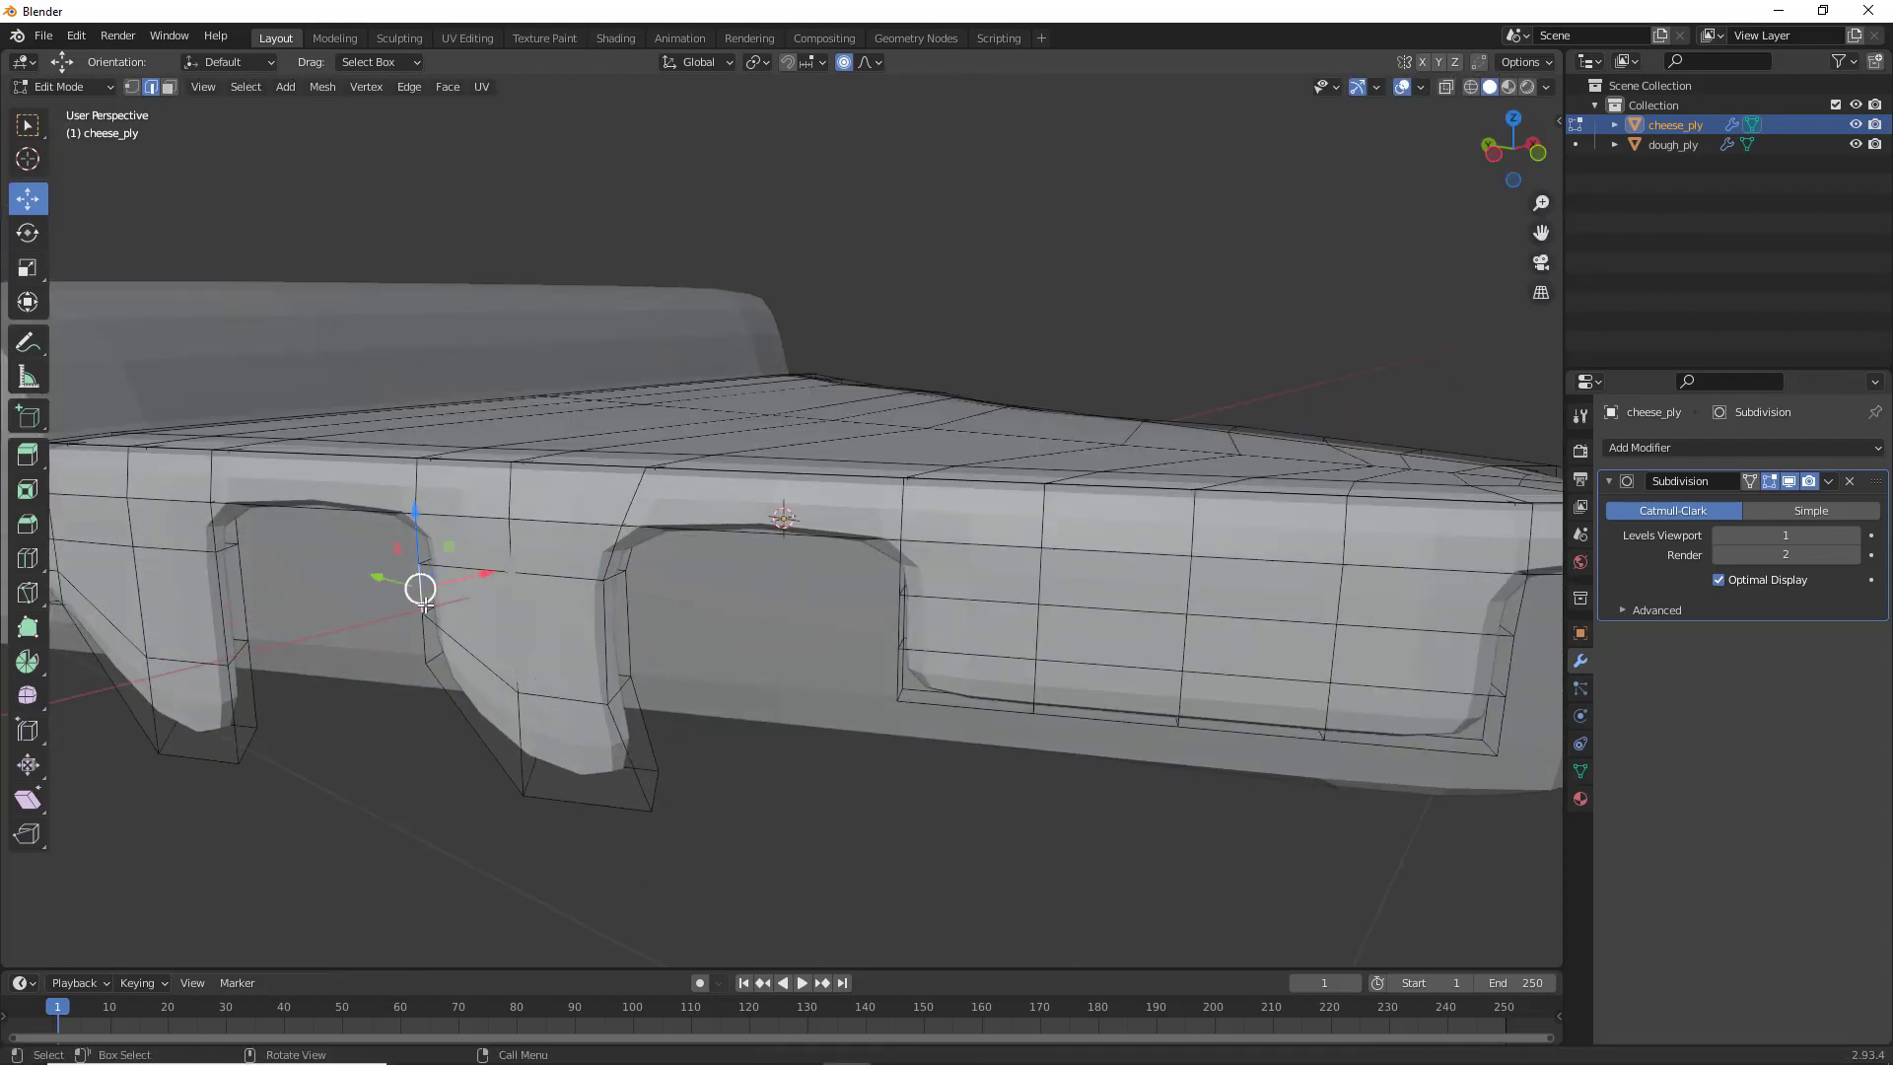
drag(423, 597, 469, 598)
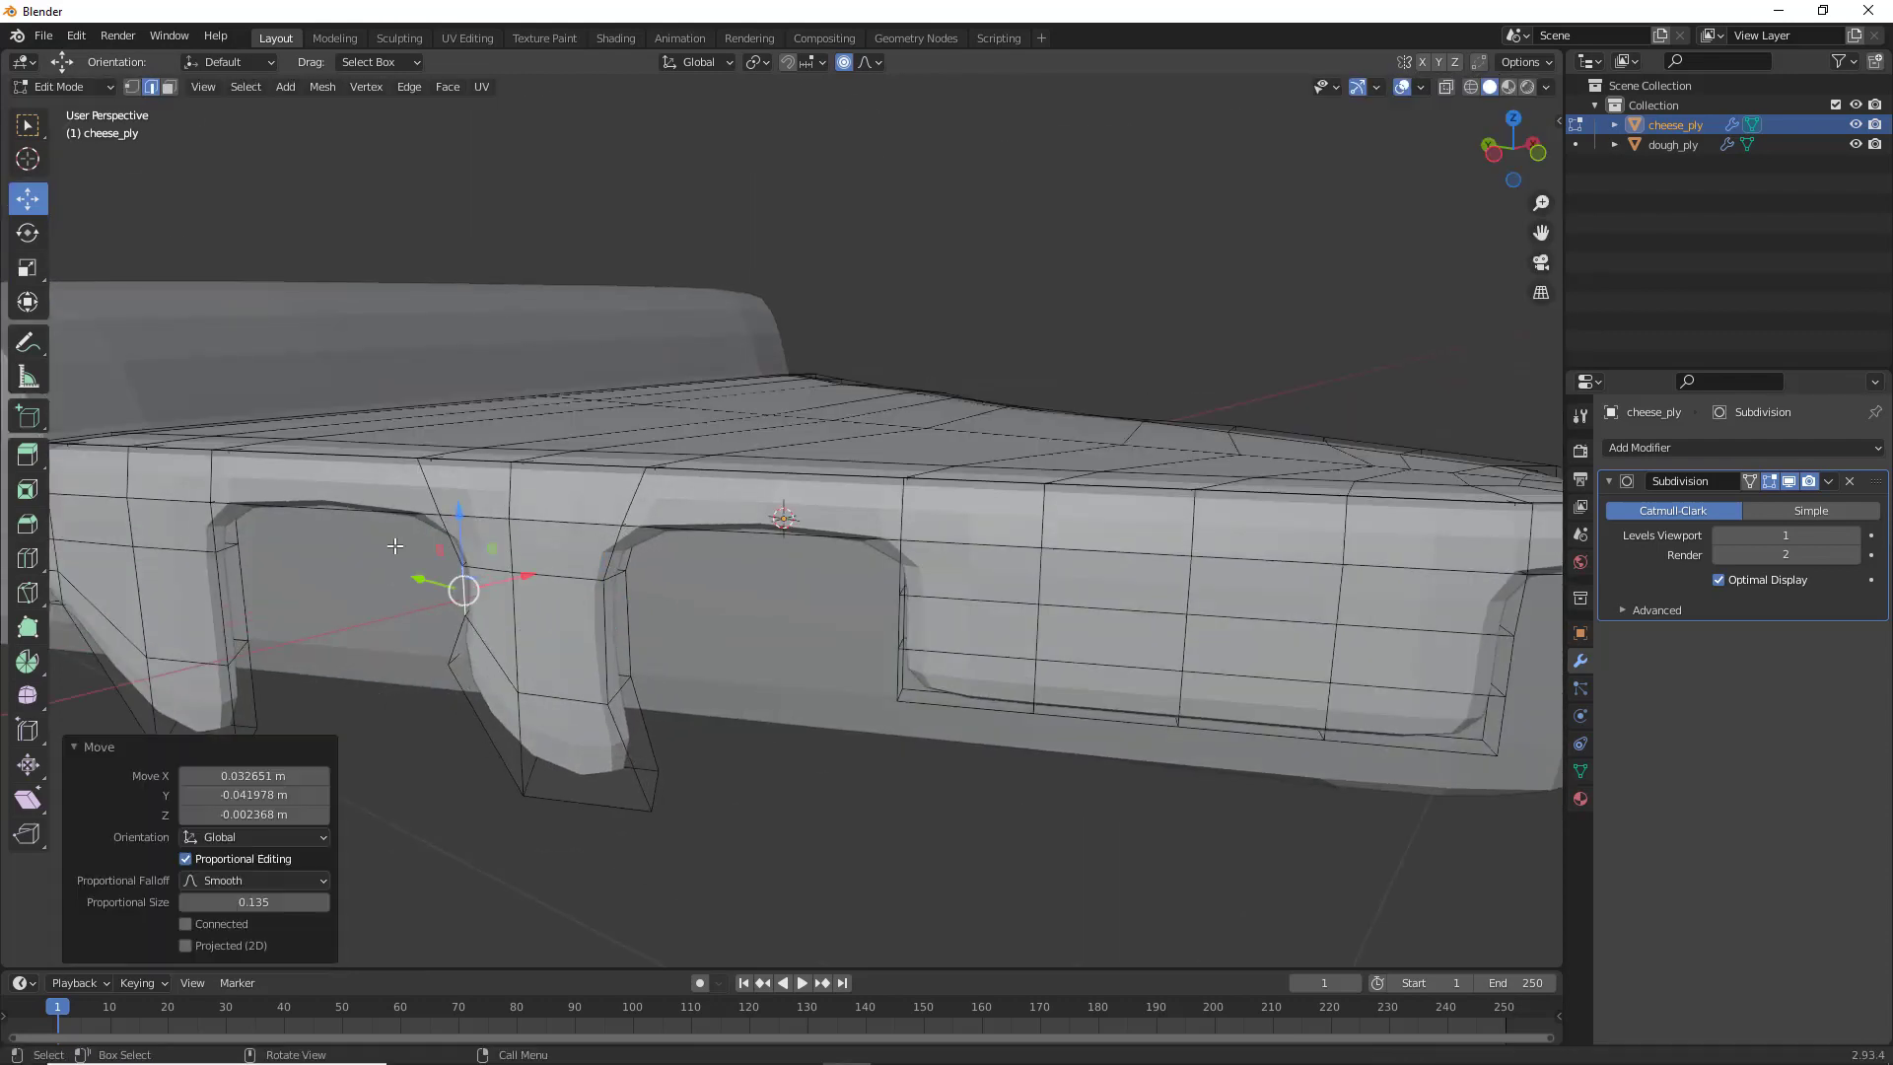
Lower the middle drip's upper corner vertex beside the crust-end gap and shift it about 0.076 m along X into the gap
key(1)
click(455, 501)
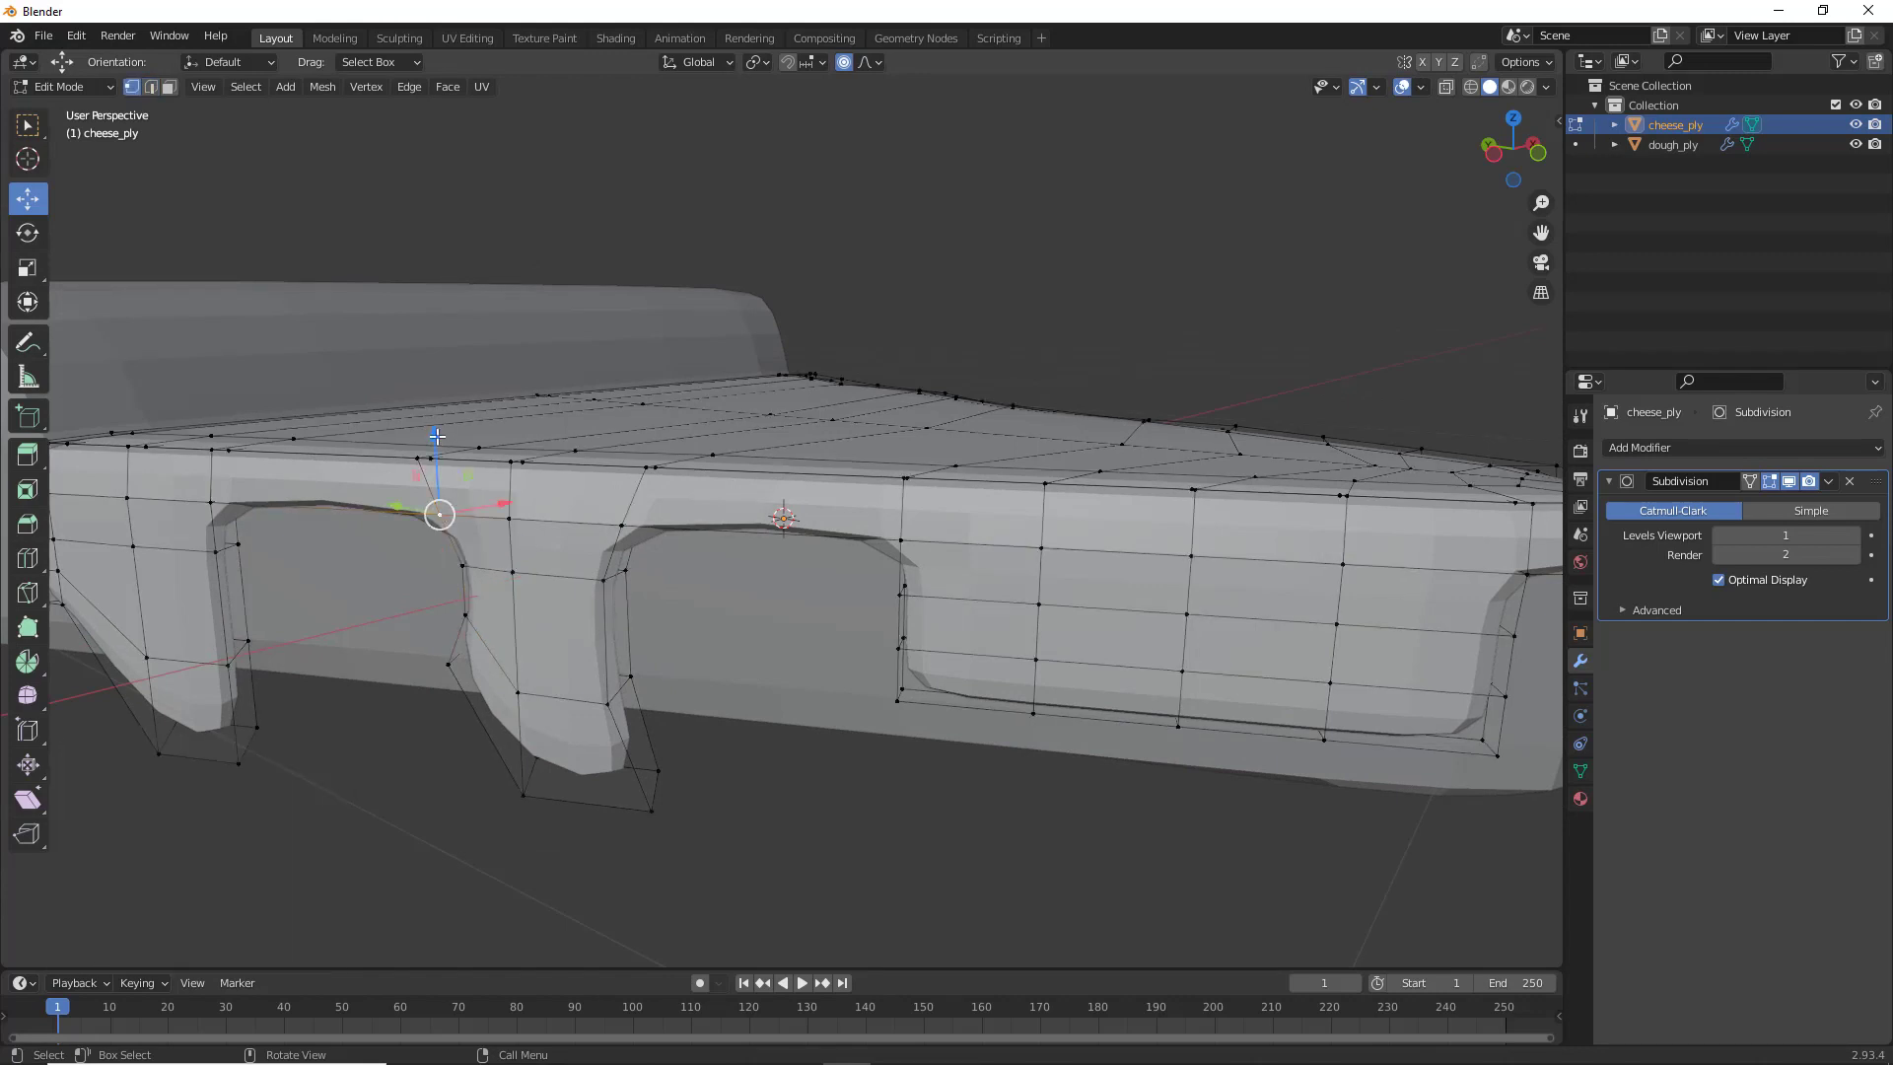
drag(437, 436, 437, 537)
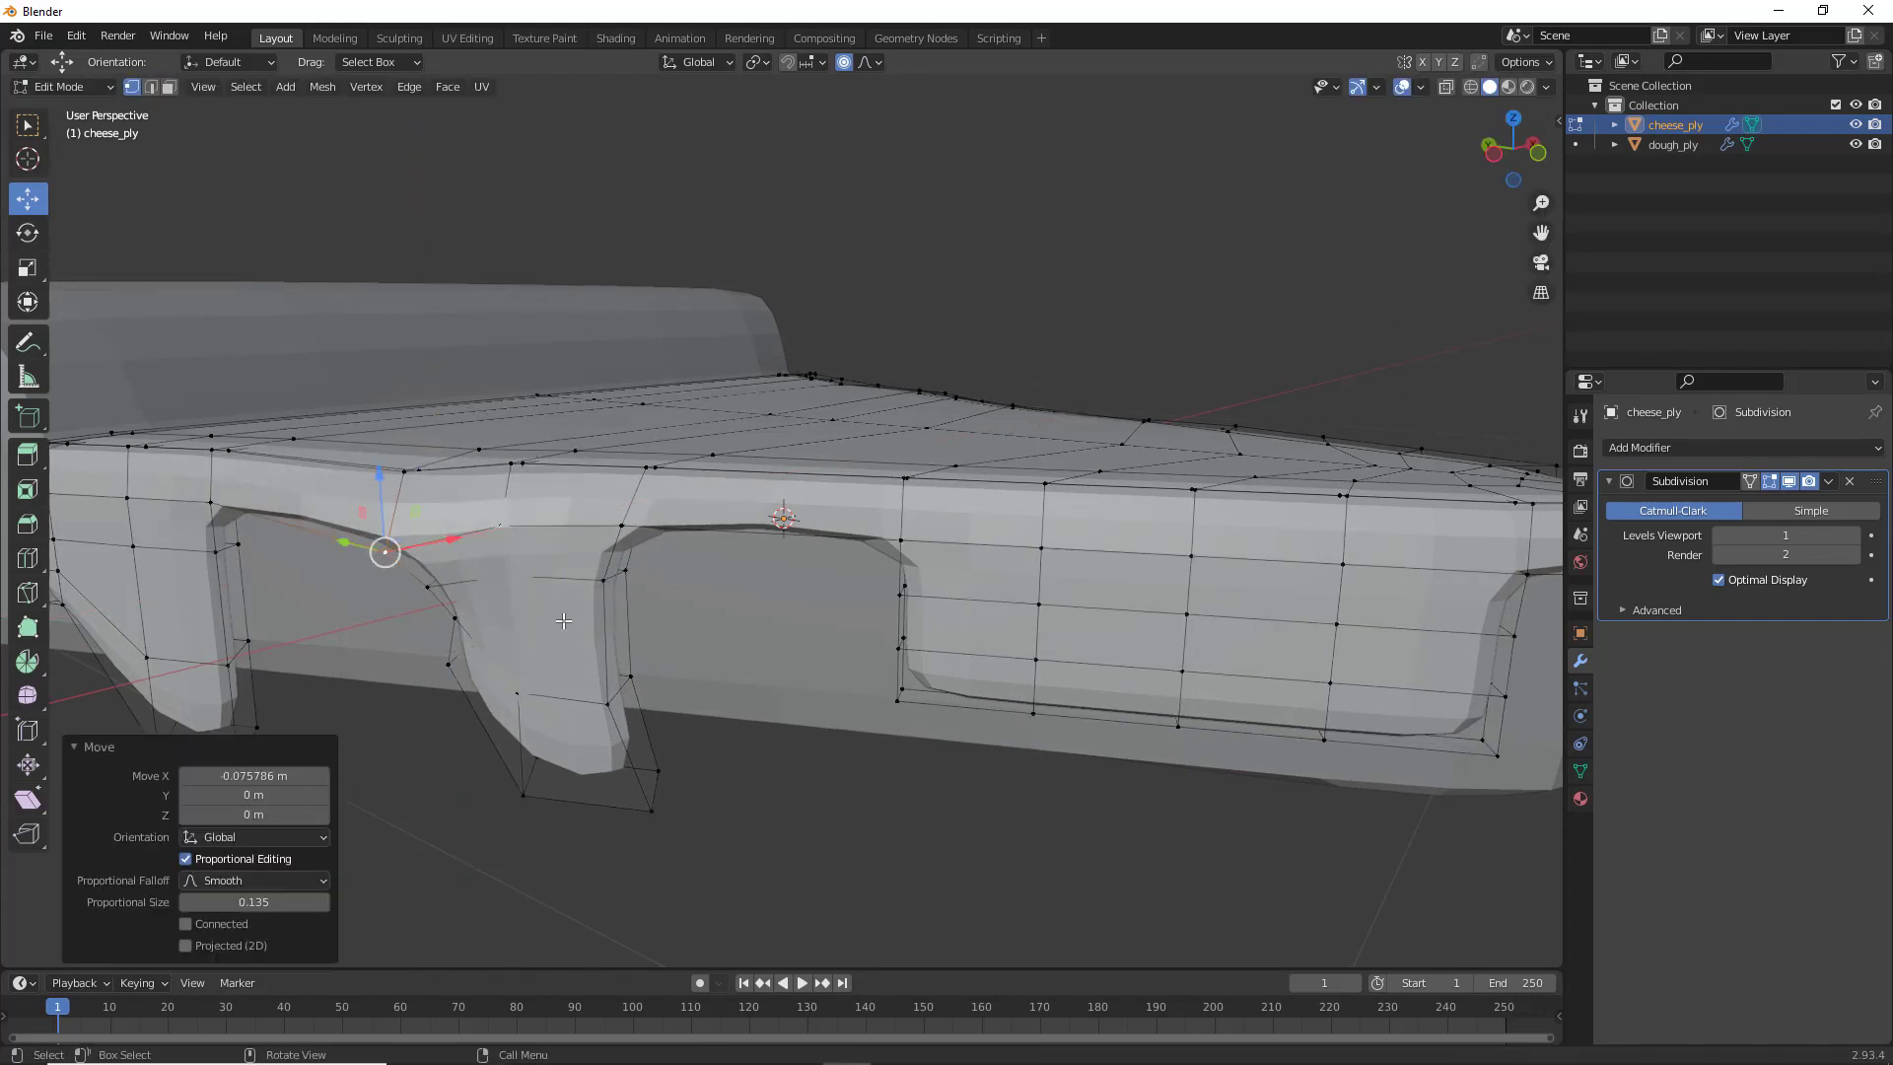
middle_drag(437, 537, 706, 722)
scroll(706, 722, down, 5)
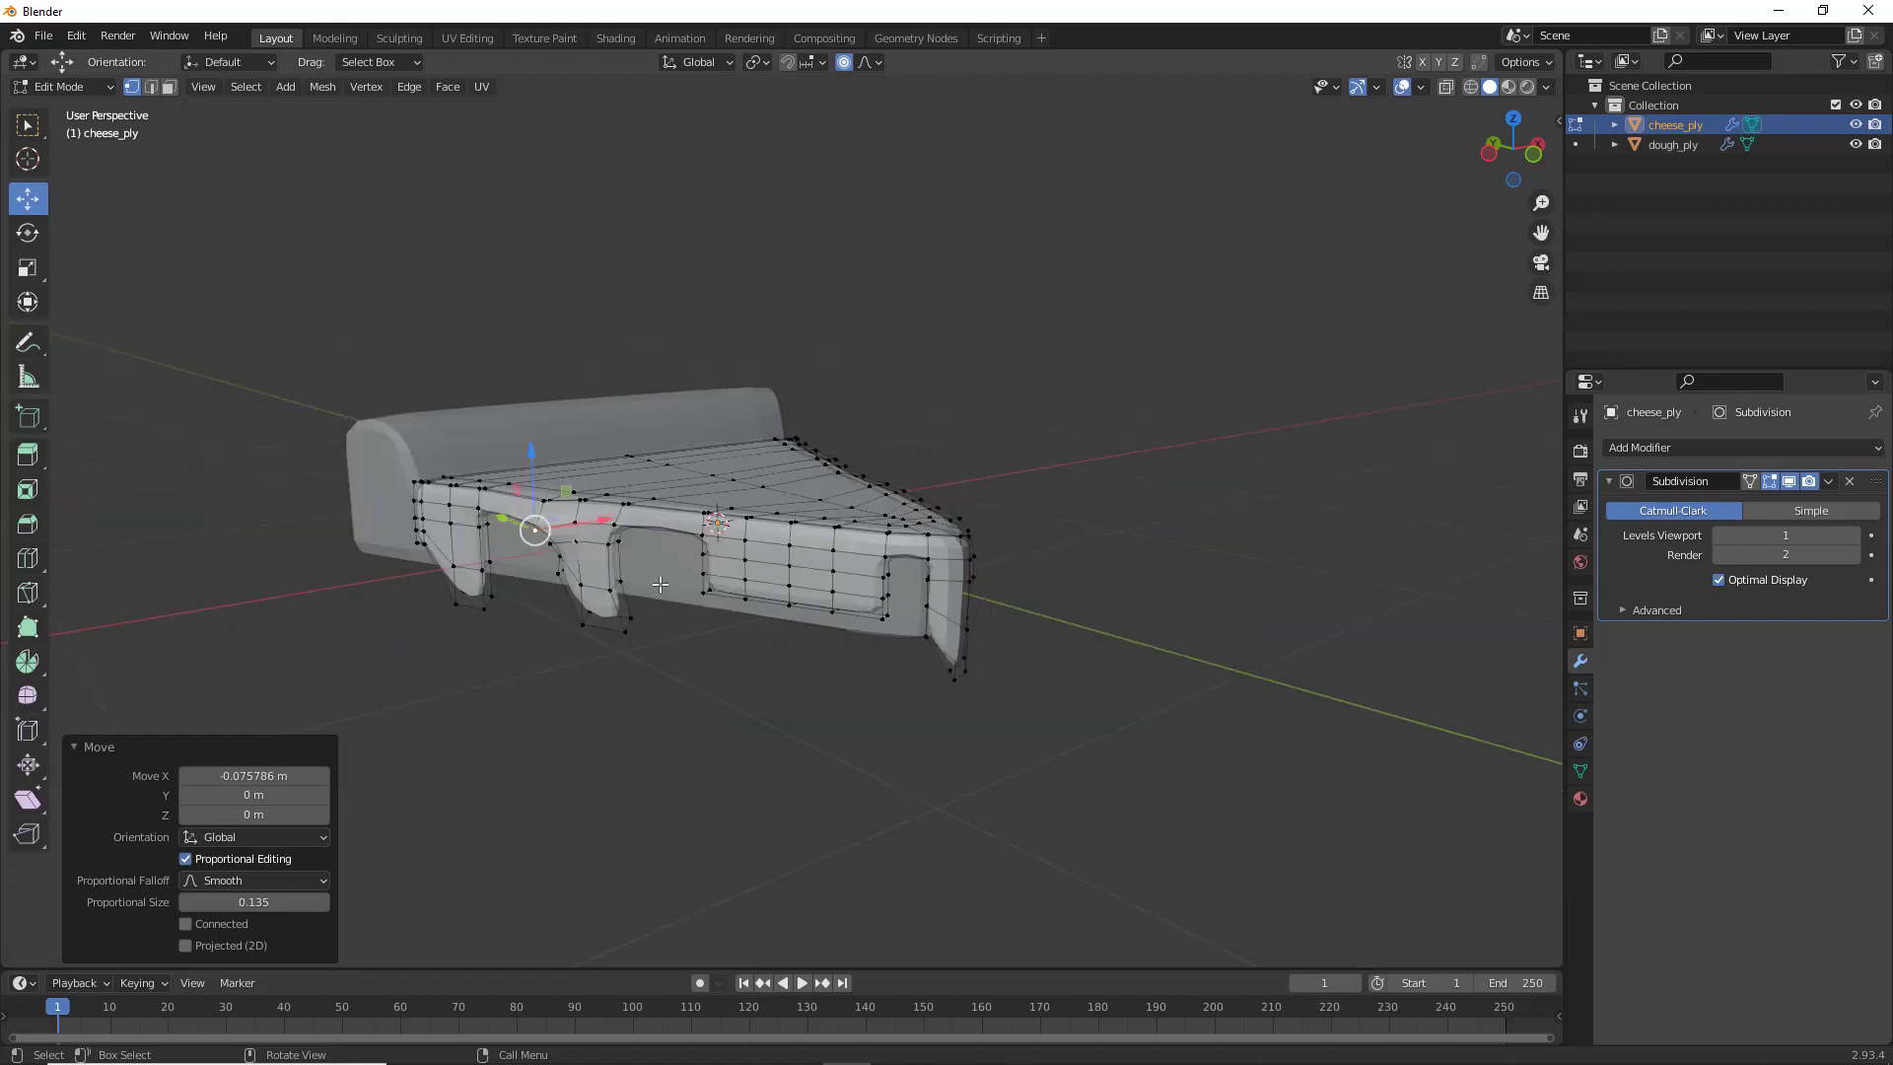
Lower the bottom face of the wide drip near the tip by about 0.19 m and pull its upper corner into the neighbouring gap
scroll(660, 584, up, 5)
middle_drag(589, 693, 775, 719)
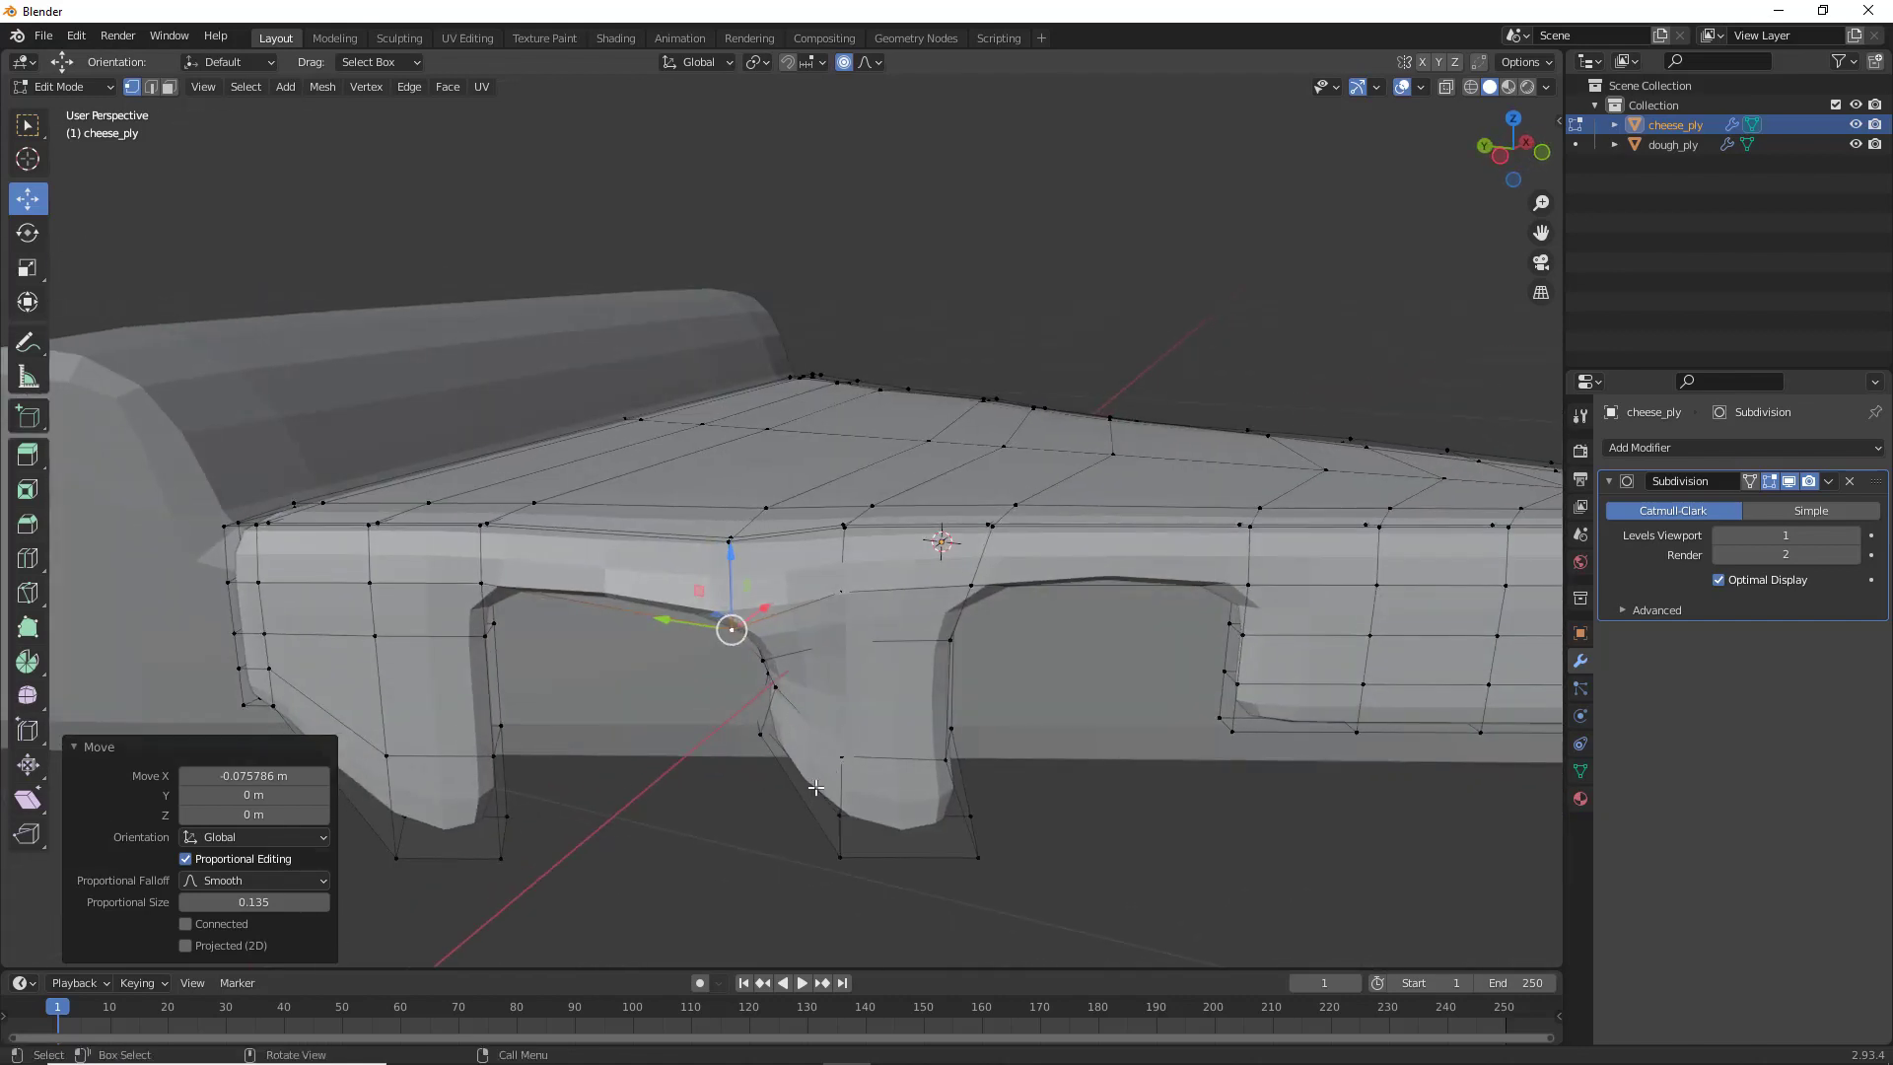
middle_drag(841, 781, 628, 528)
drag(592, 582, 716, 508)
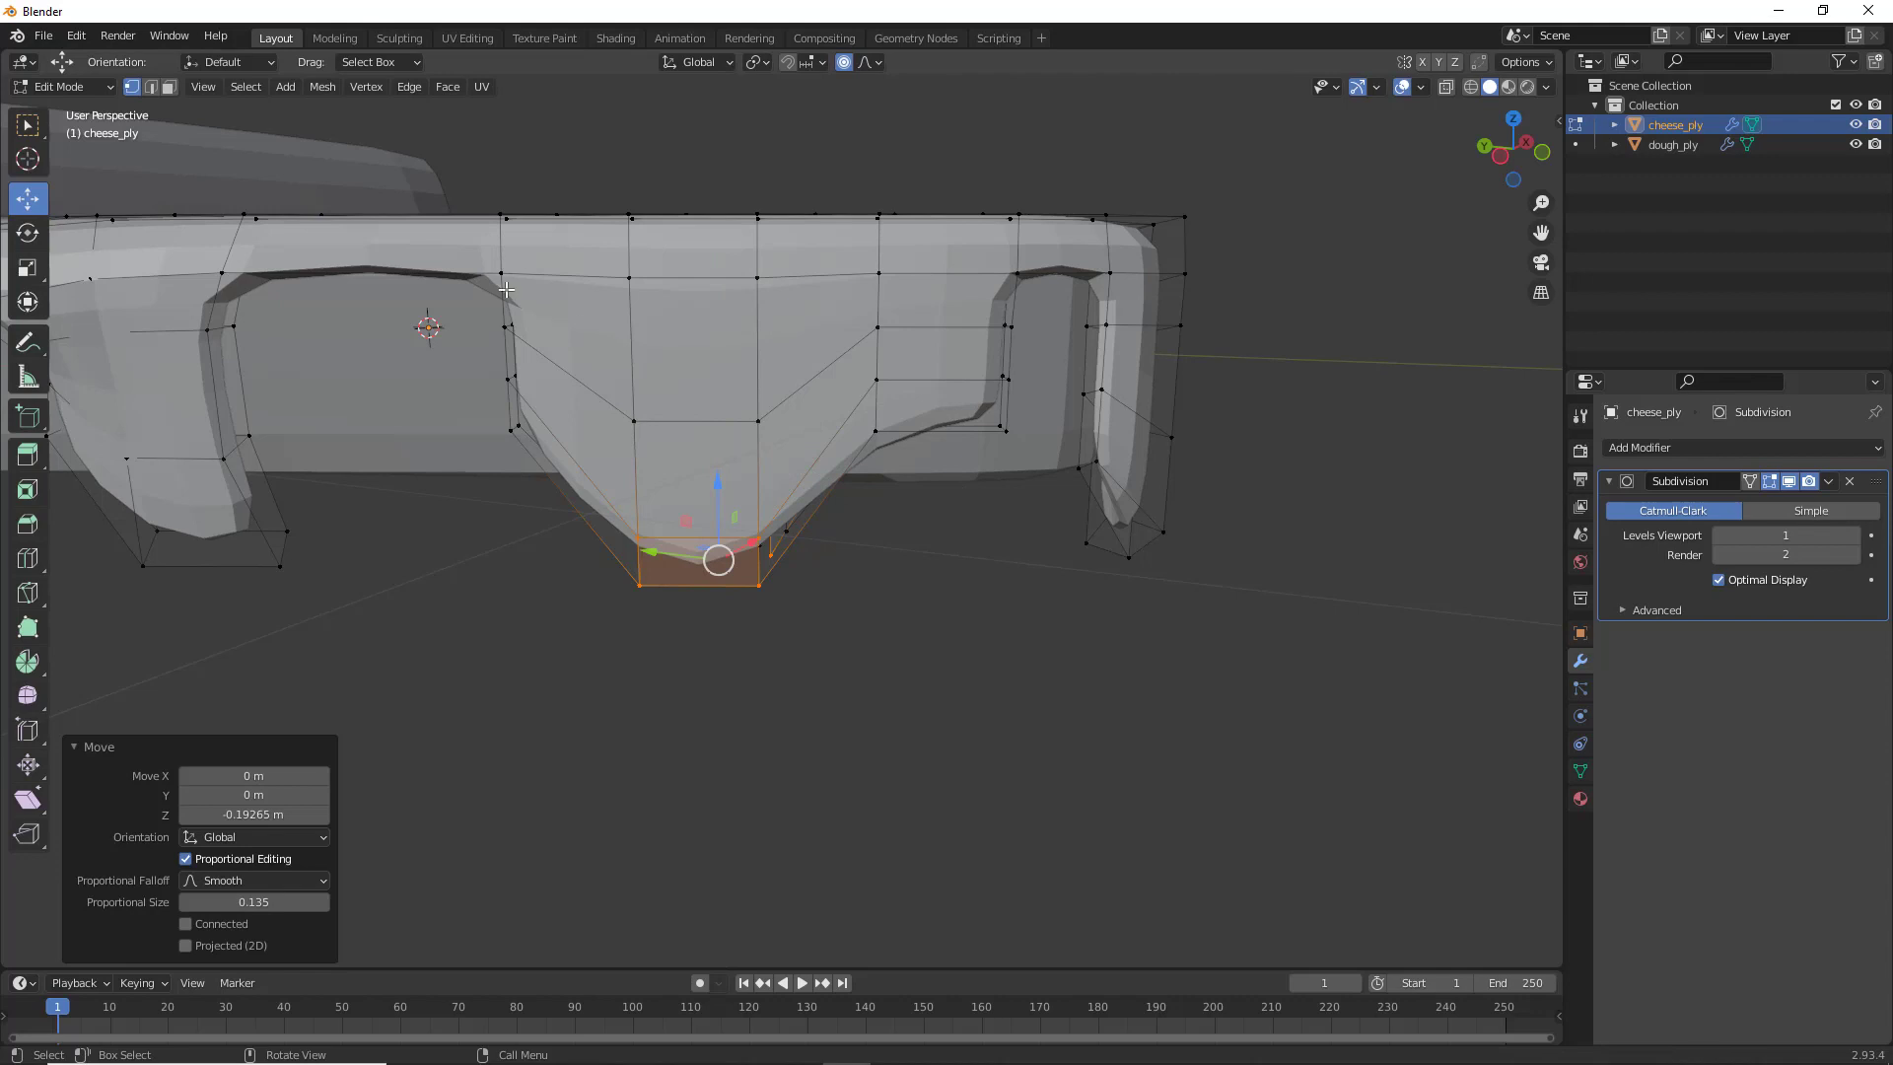
drag(514, 267, 411, 306)
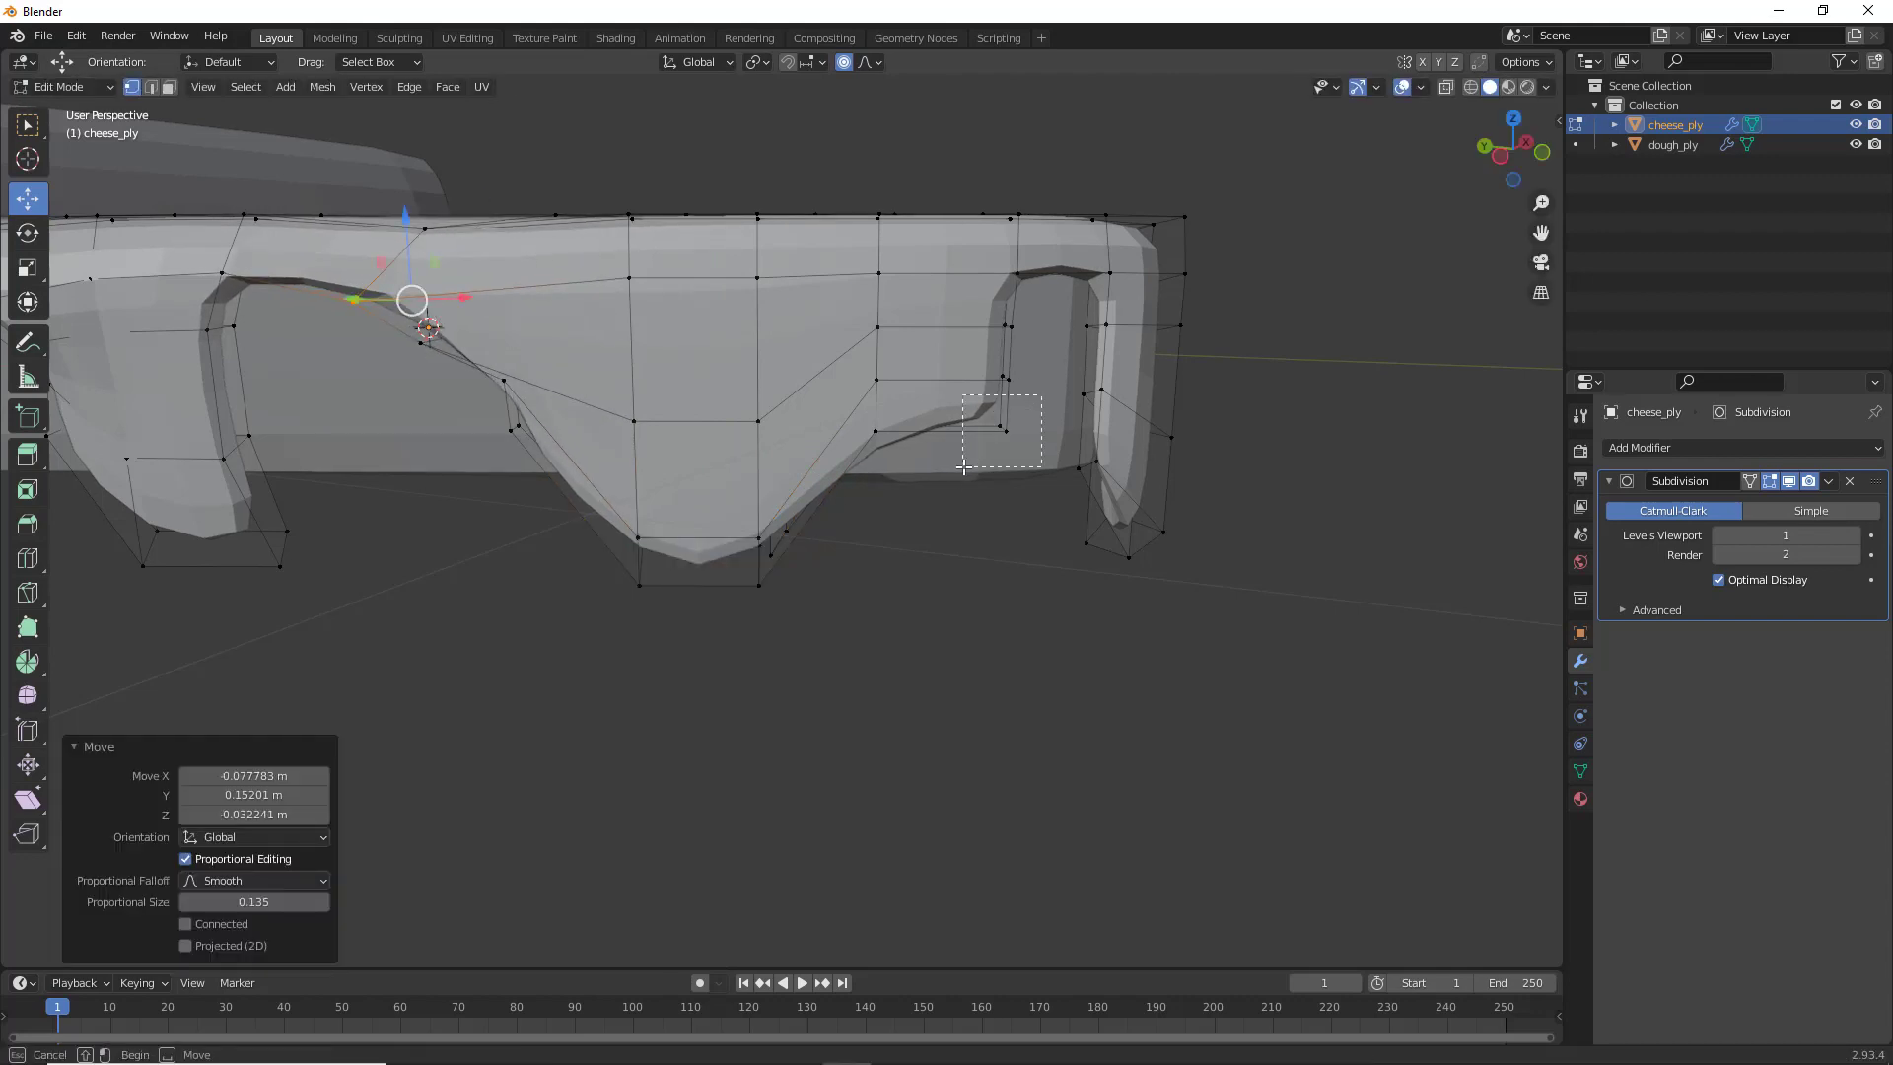
Raise the wide drip's lower tip-side corner and move its upper side vertices down and outward into the gap at the tip
click(988, 422)
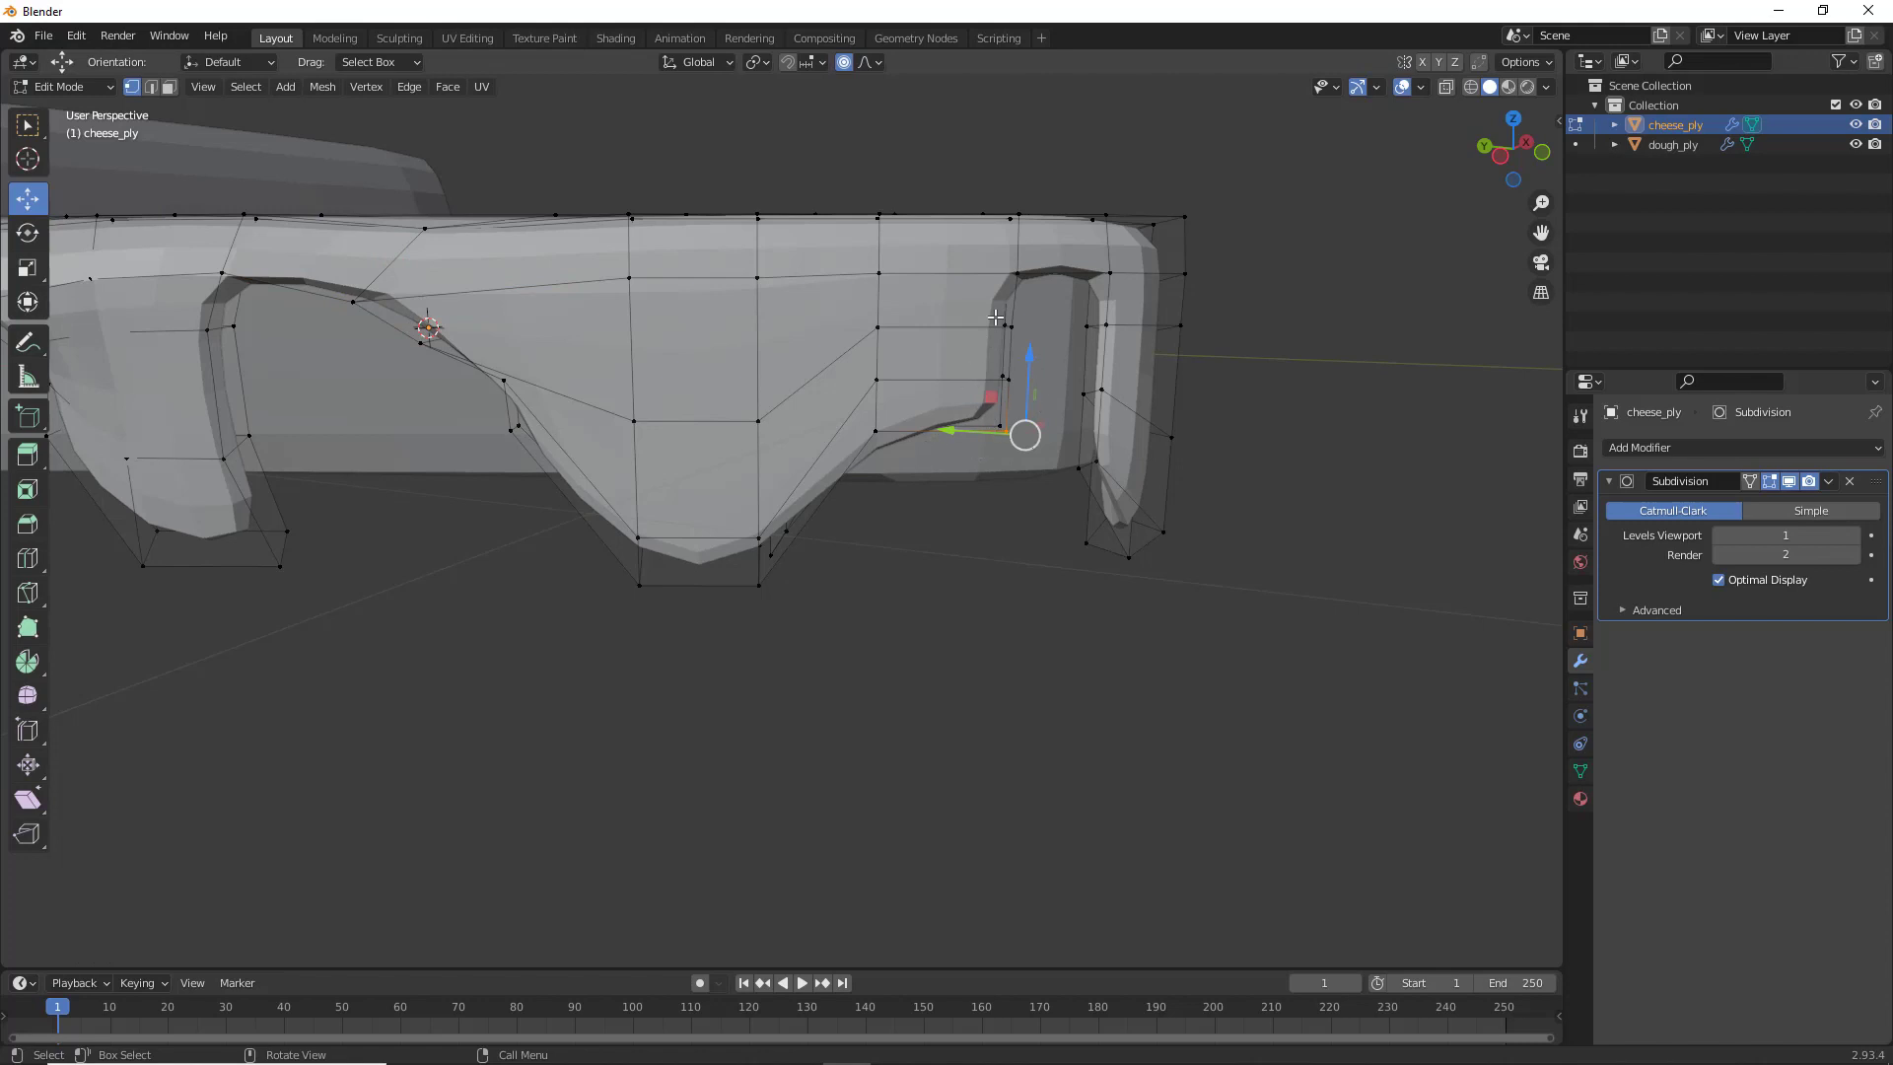
drag(1030, 351, 1033, 322)
shift+click(1019, 270)
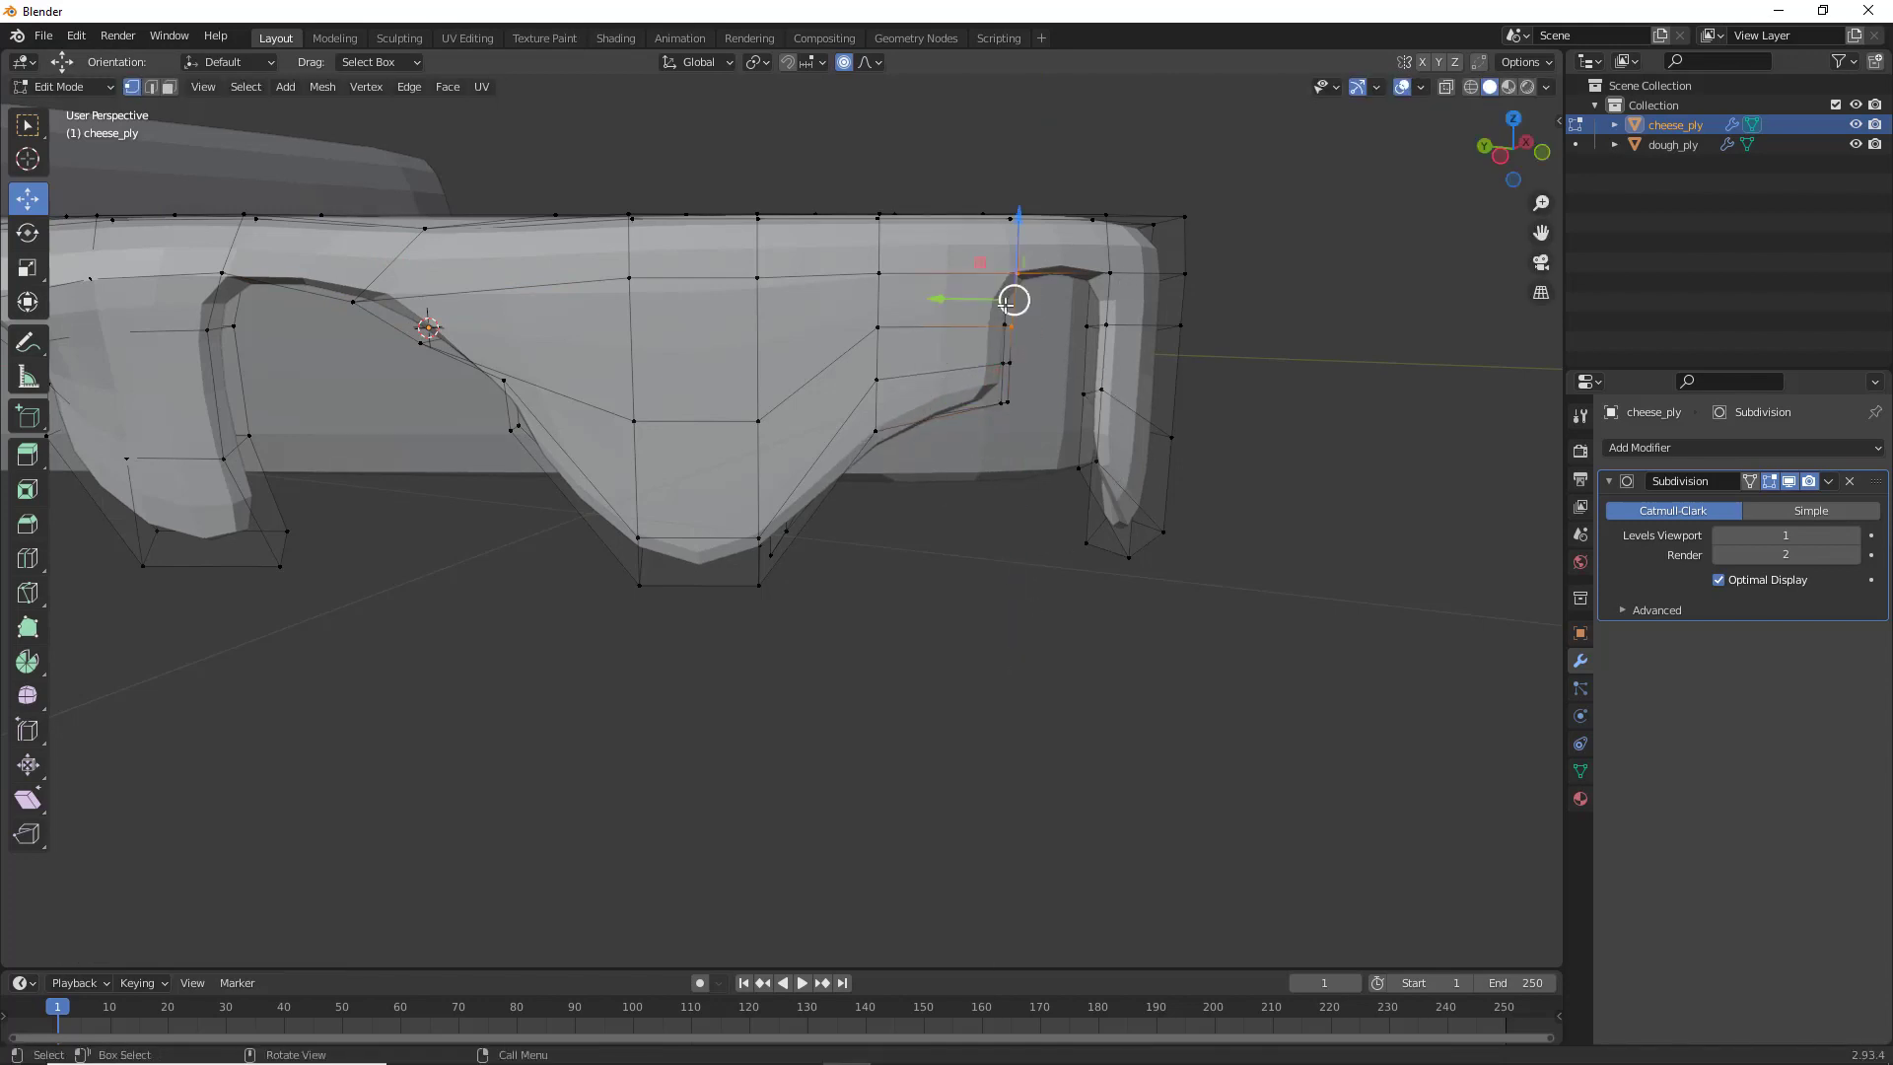
key(g)
click(1069, 322)
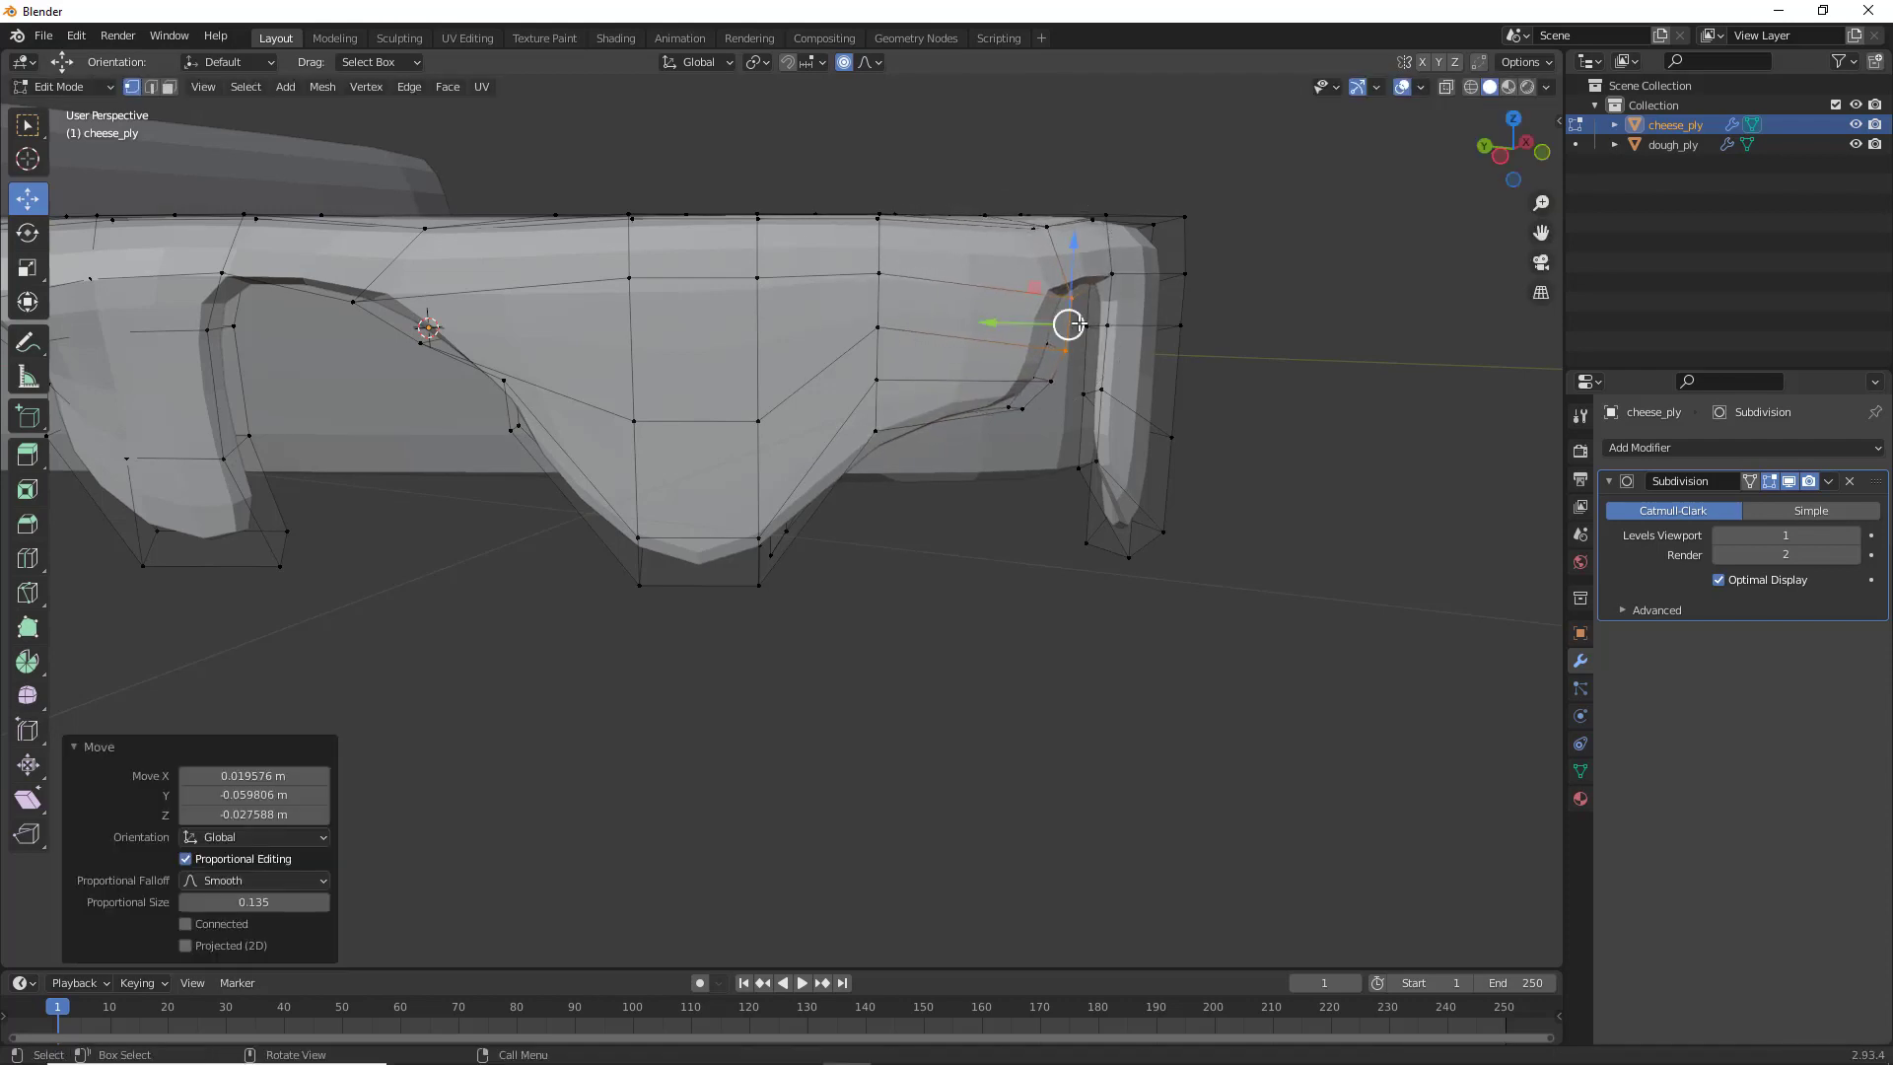
Examine the cheese layer's drips and its crust-end corner in Object Mode
middle_drag(1069, 321, 714, 499)
key(Tab)
click(645, 493)
middle_drag(645, 493, 884, 437)
click(890, 228)
click(887, 233)
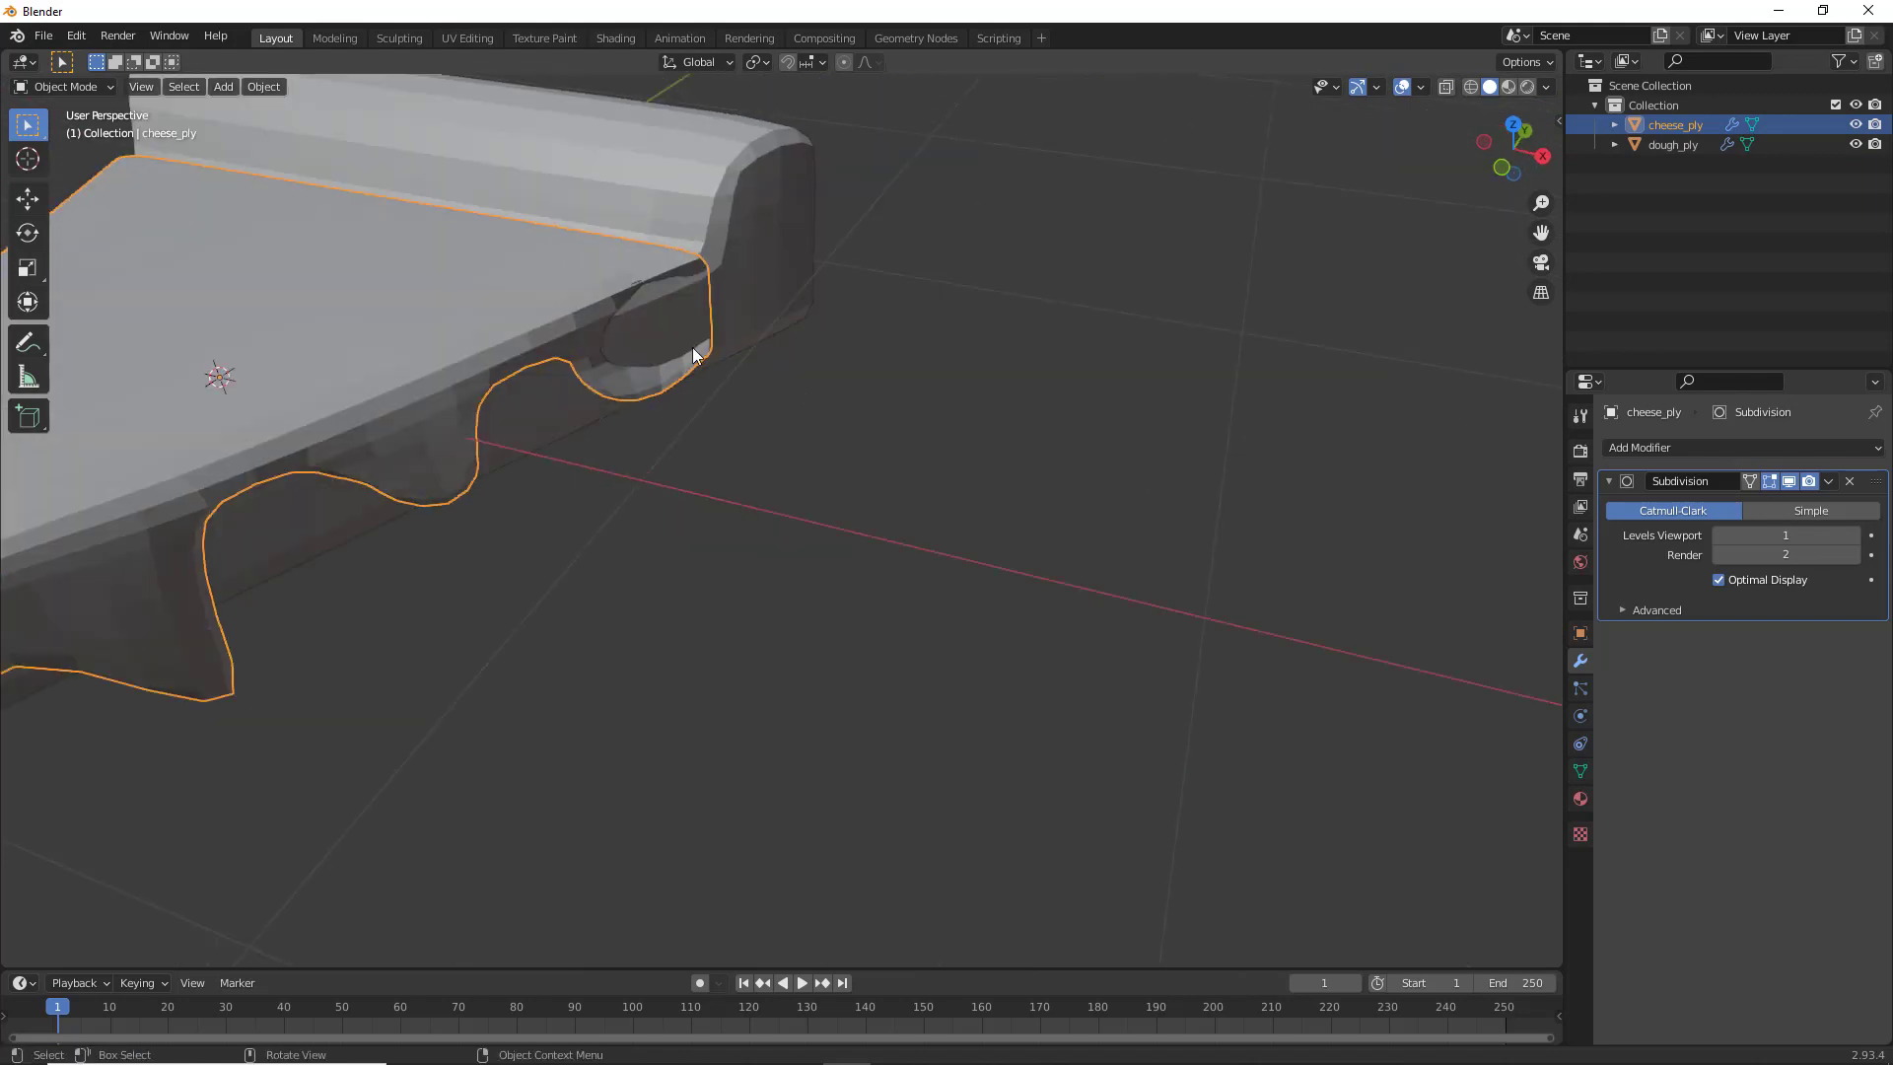
In Edit Mode, push two groups of the crust-end drip's vertices outward along X, the second by about 0.031 m
key(Tab)
drag(748, 278, 654, 345)
key(g)
key(x)
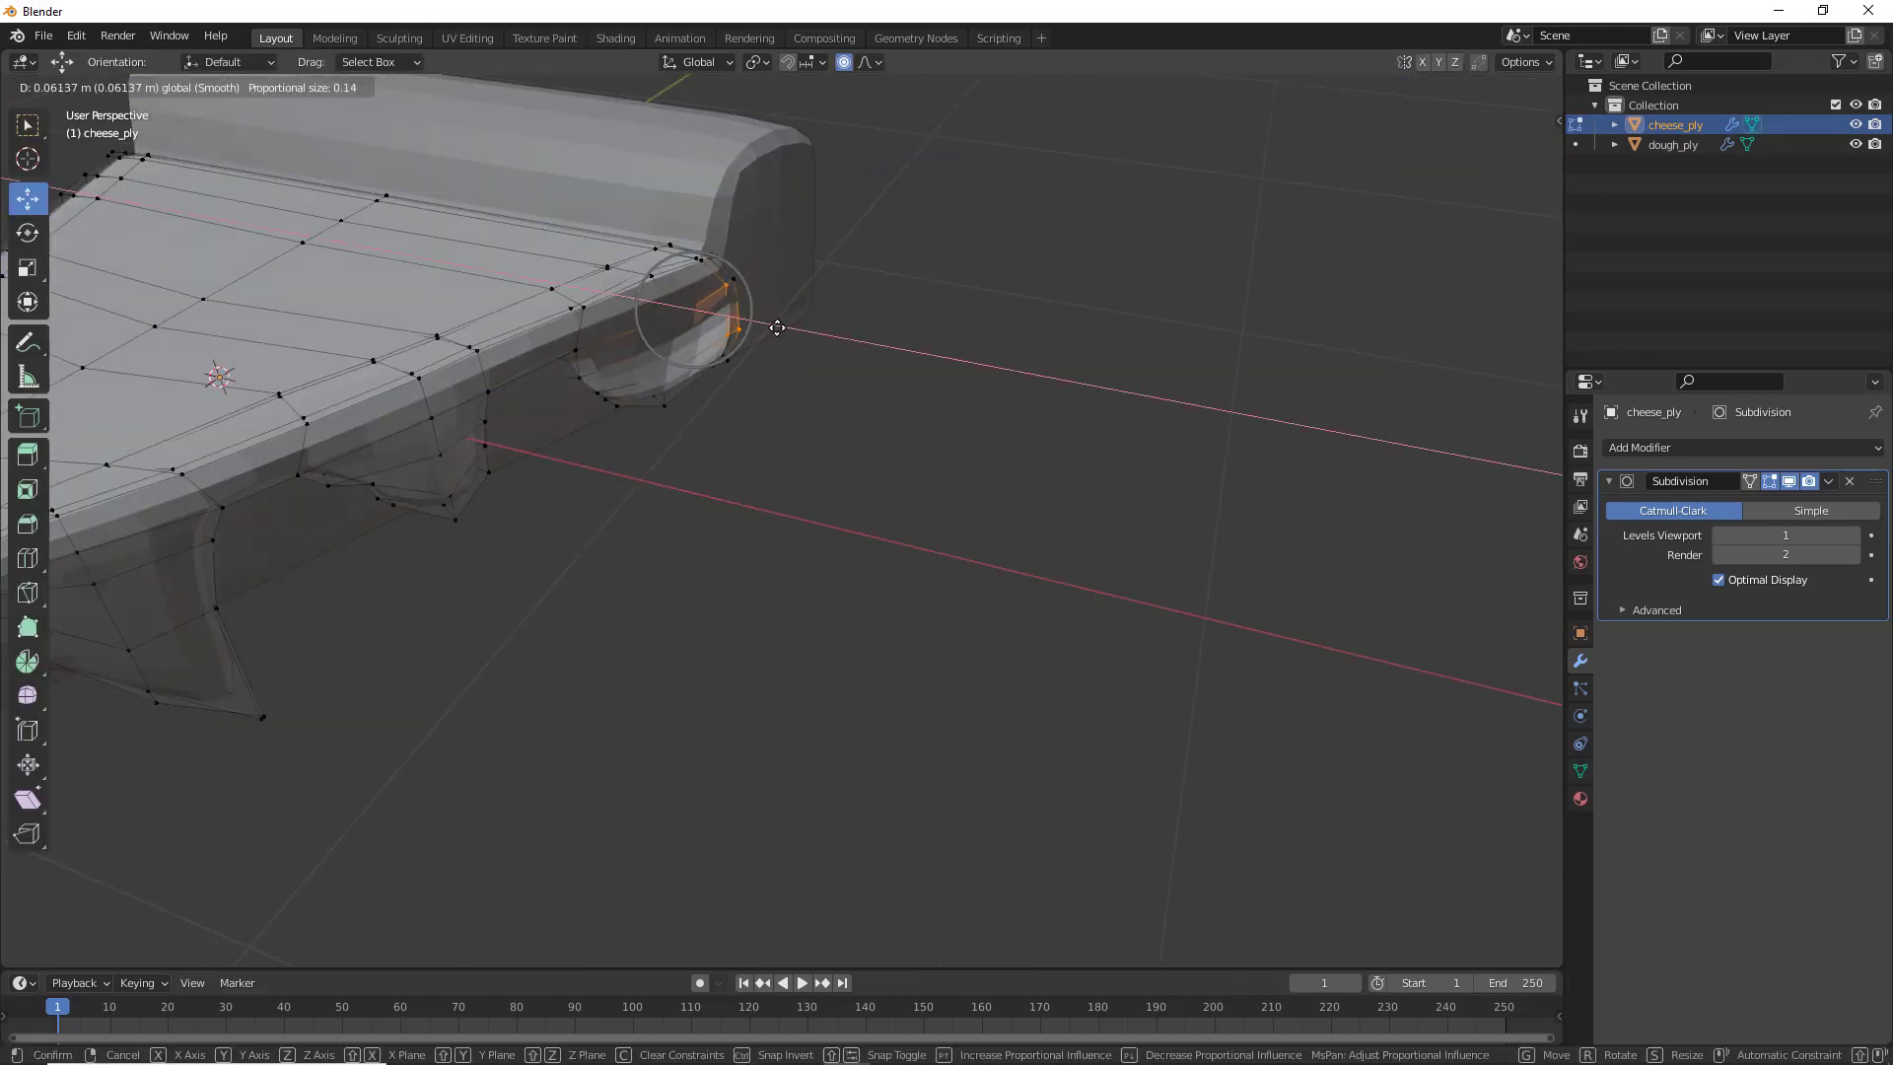
click(719, 308)
key(g)
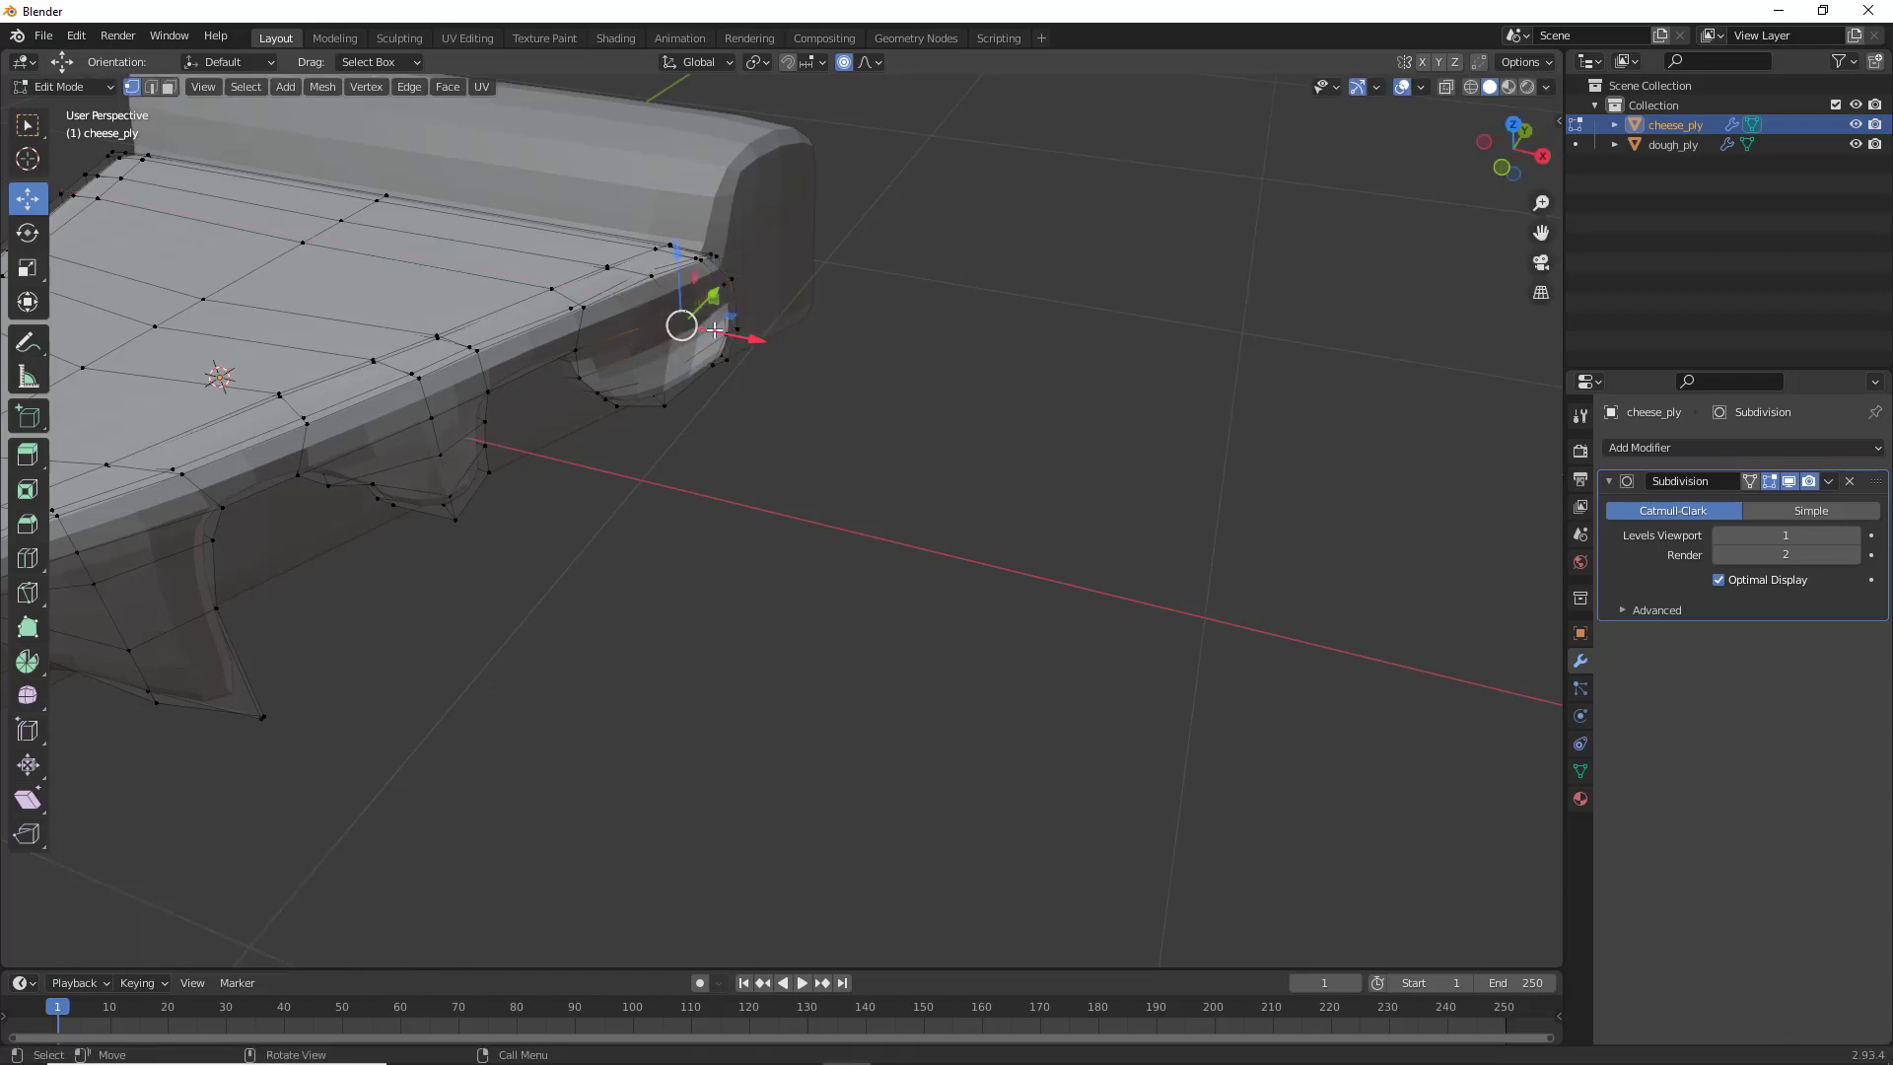
key(x)
click(736, 339)
Select the side vertices at the crust-facing end of the crust-end cheese drip and adjust their position
middle_drag(795, 473, 698, 388)
scroll(698, 389, up, 2)
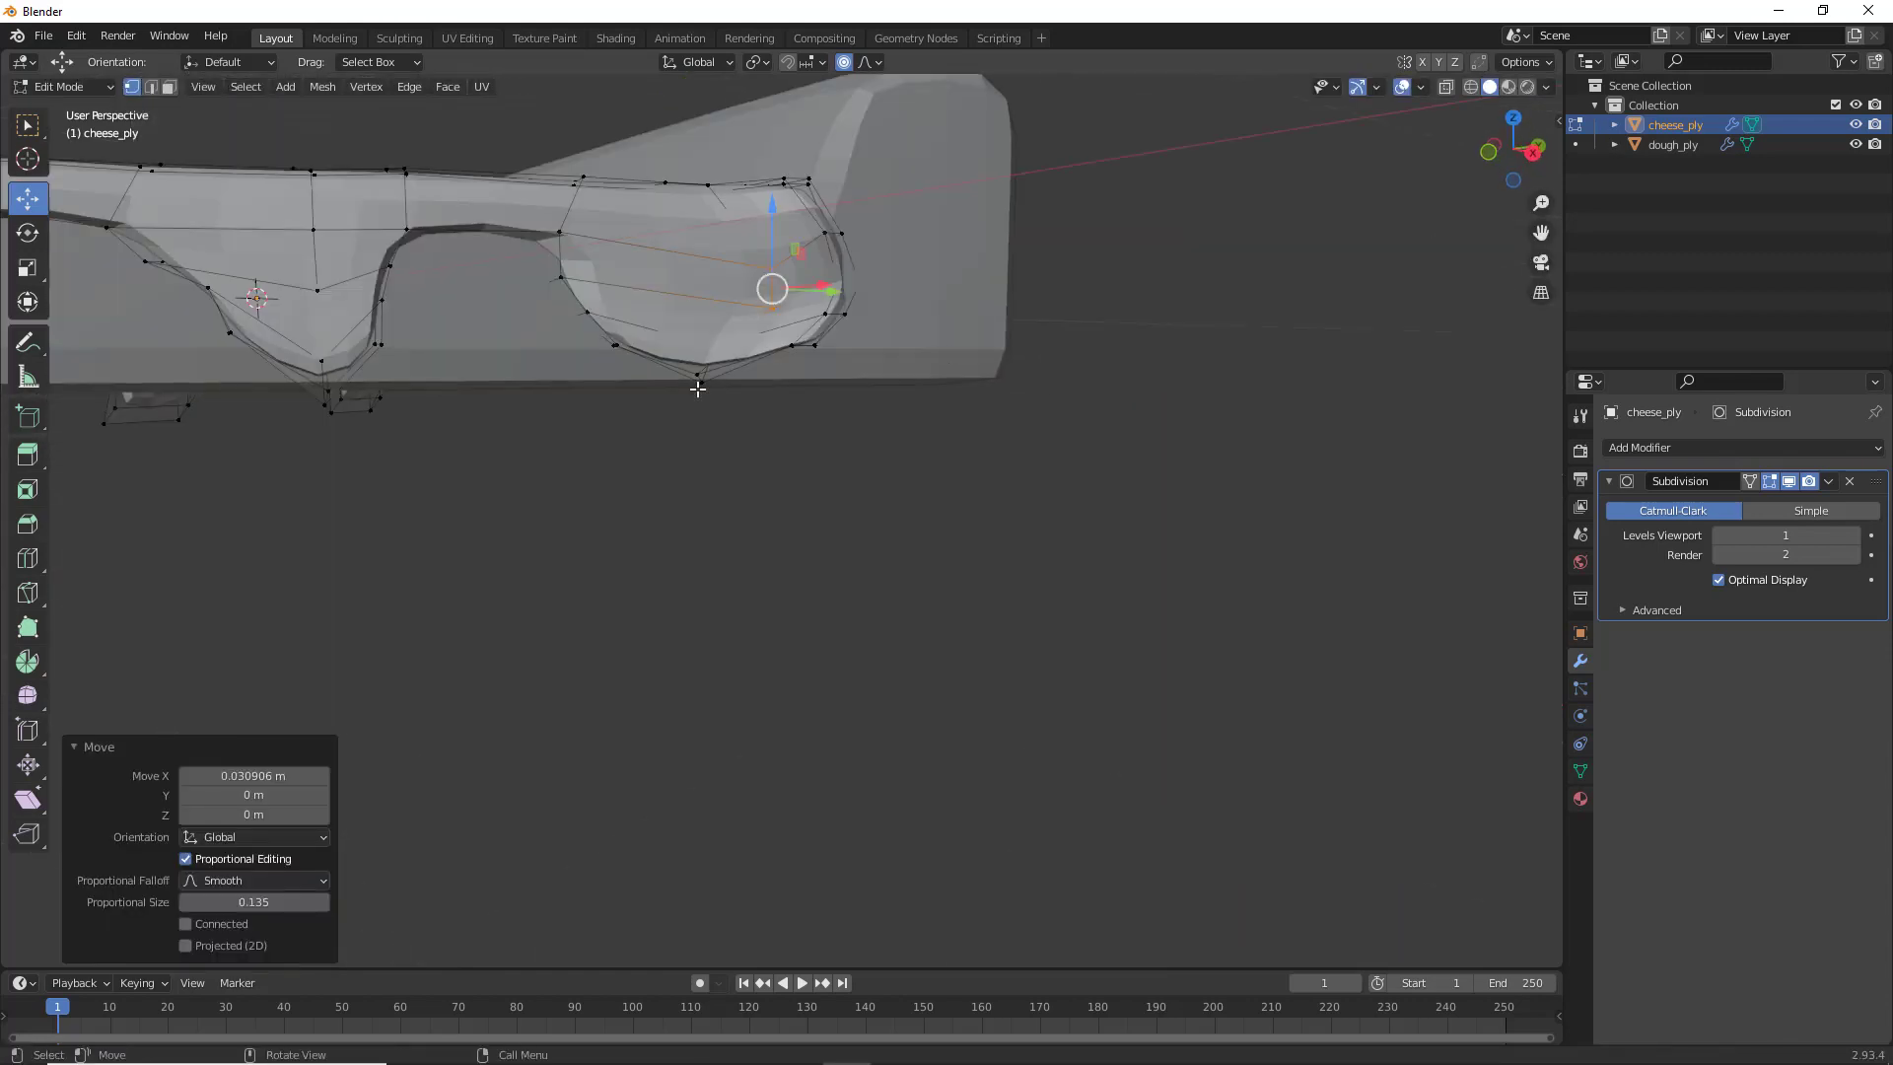
drag(906, 219, 817, 336)
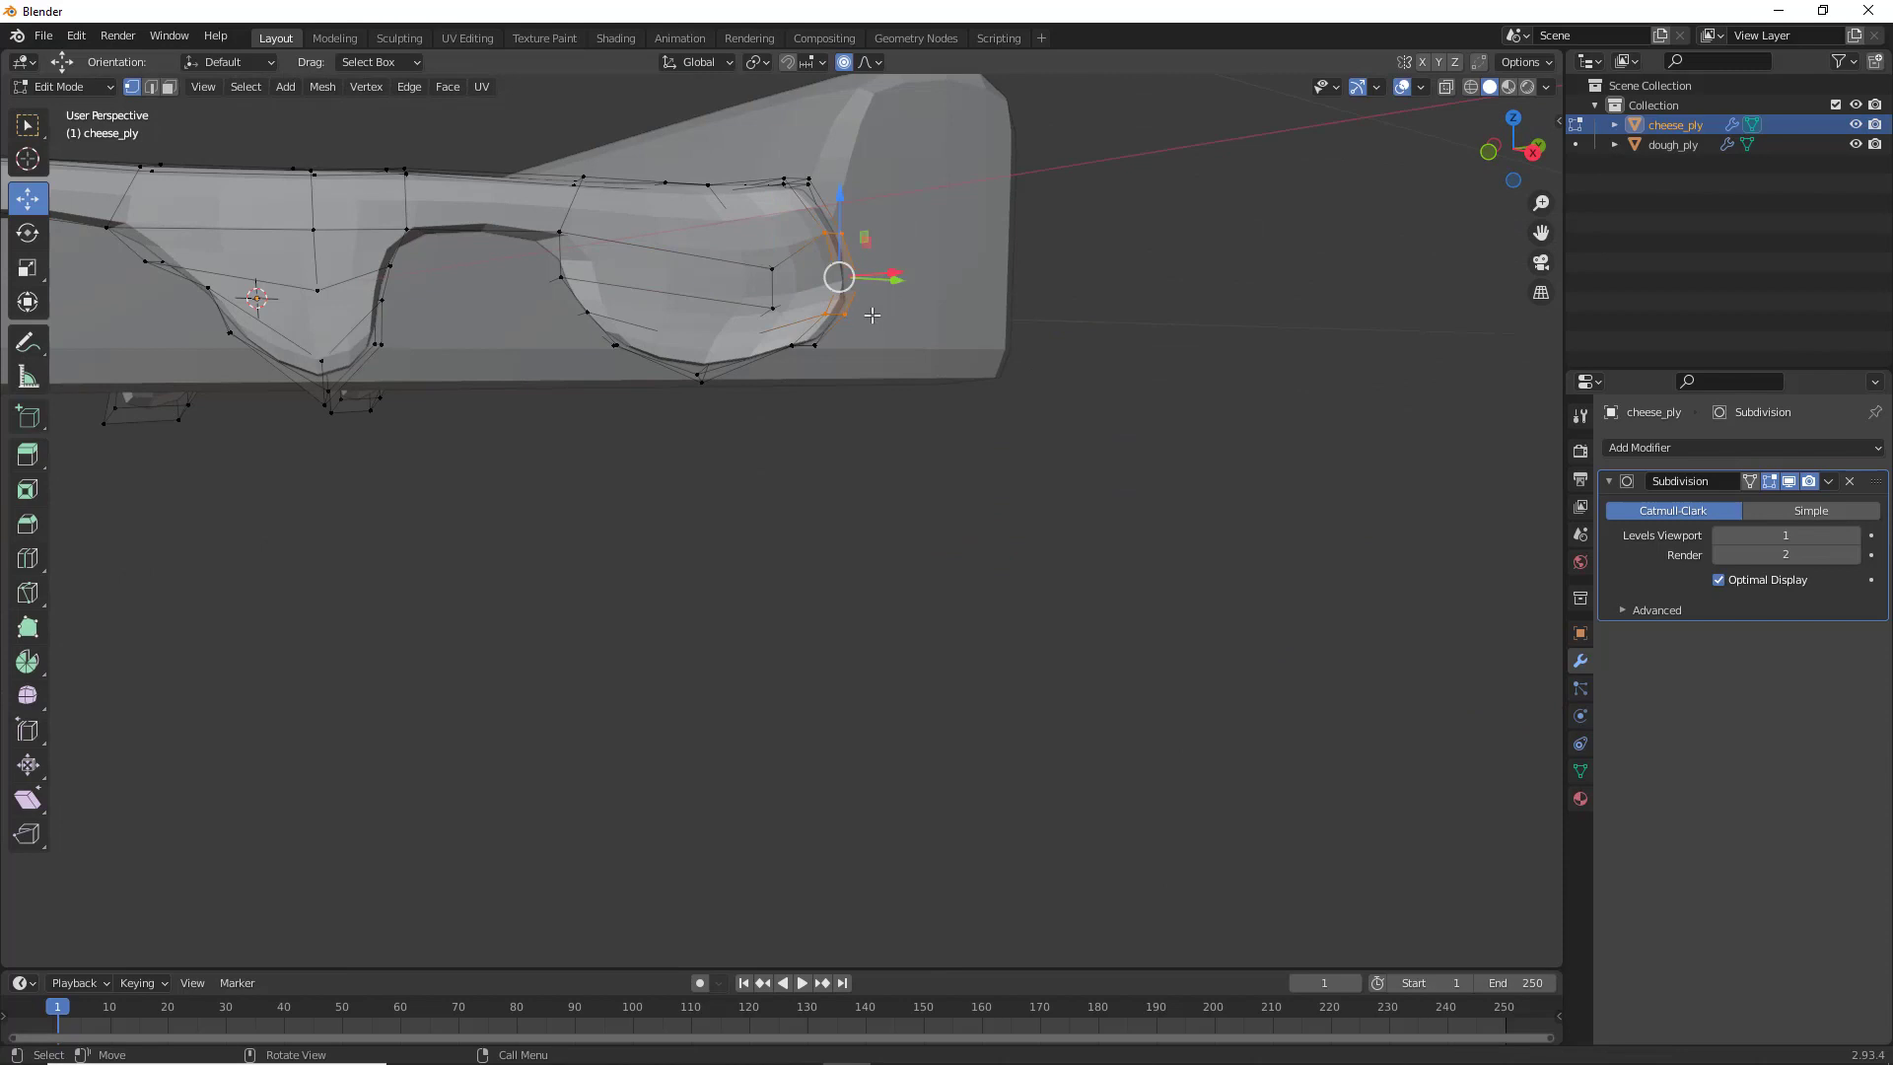
middle_drag(873, 315, 847, 274)
middle_drag(855, 148, 922, 252)
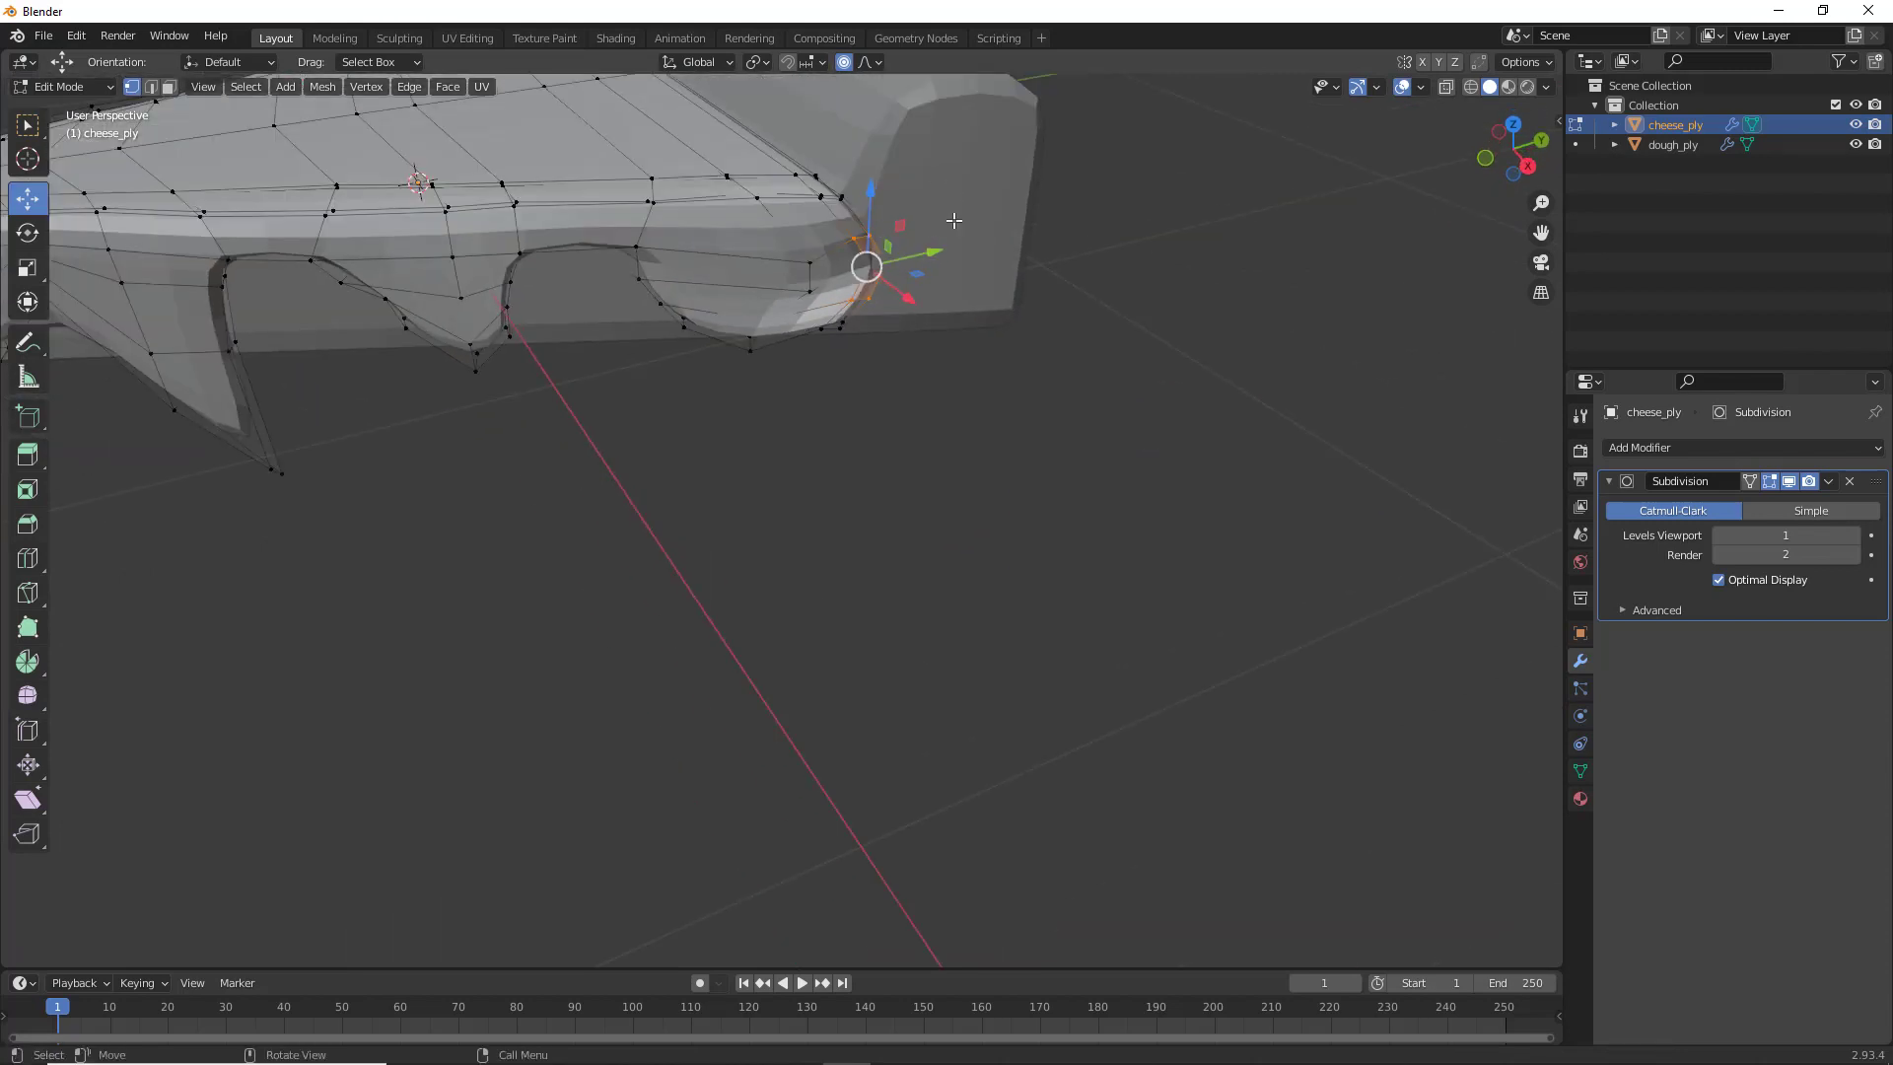
drag(858, 262, 807, 266)
Adjust the crust-end drip's lower corner and crust-facing edge vertices, using X-ray to reach the hidden ones
middle_drag(794, 364, 1016, 395)
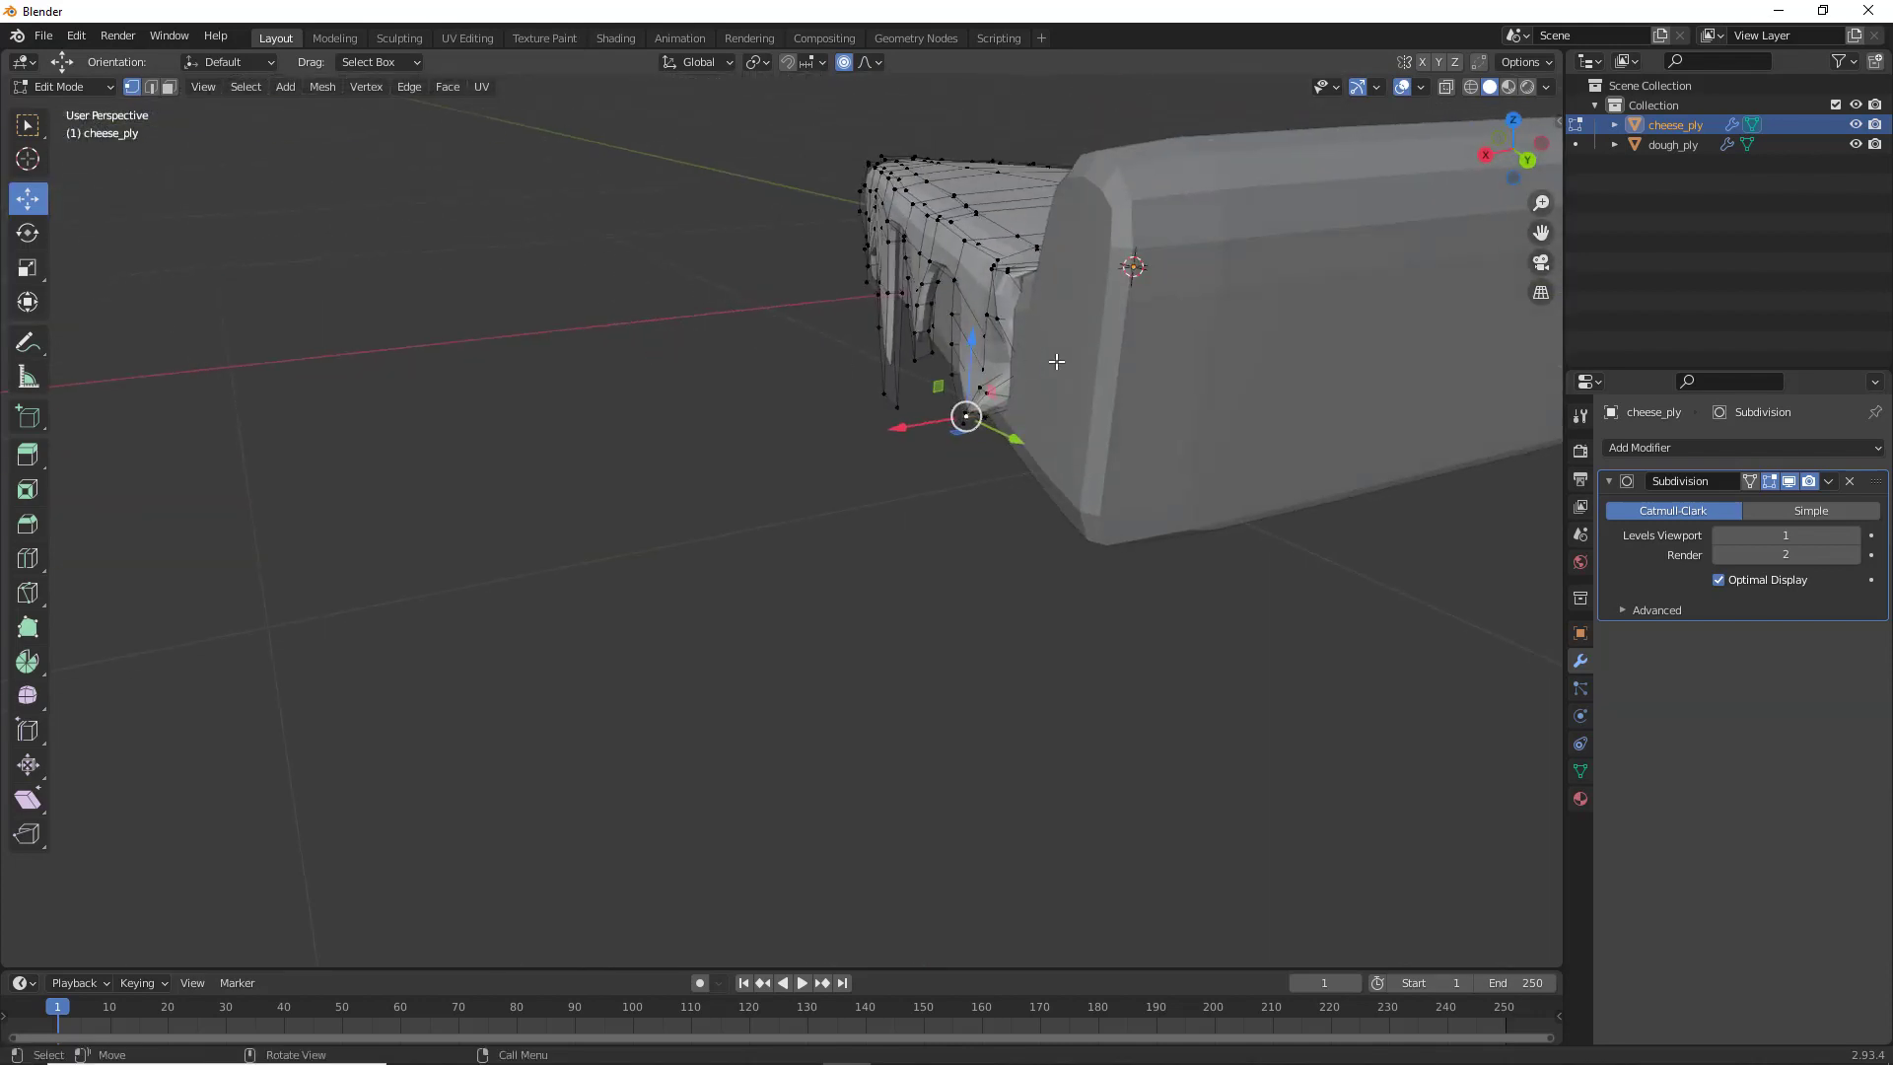
drag(1037, 366, 1004, 367)
drag(925, 453, 990, 405)
drag(1071, 358, 1022, 382)
middle_drag(1006, 435, 1287, 419)
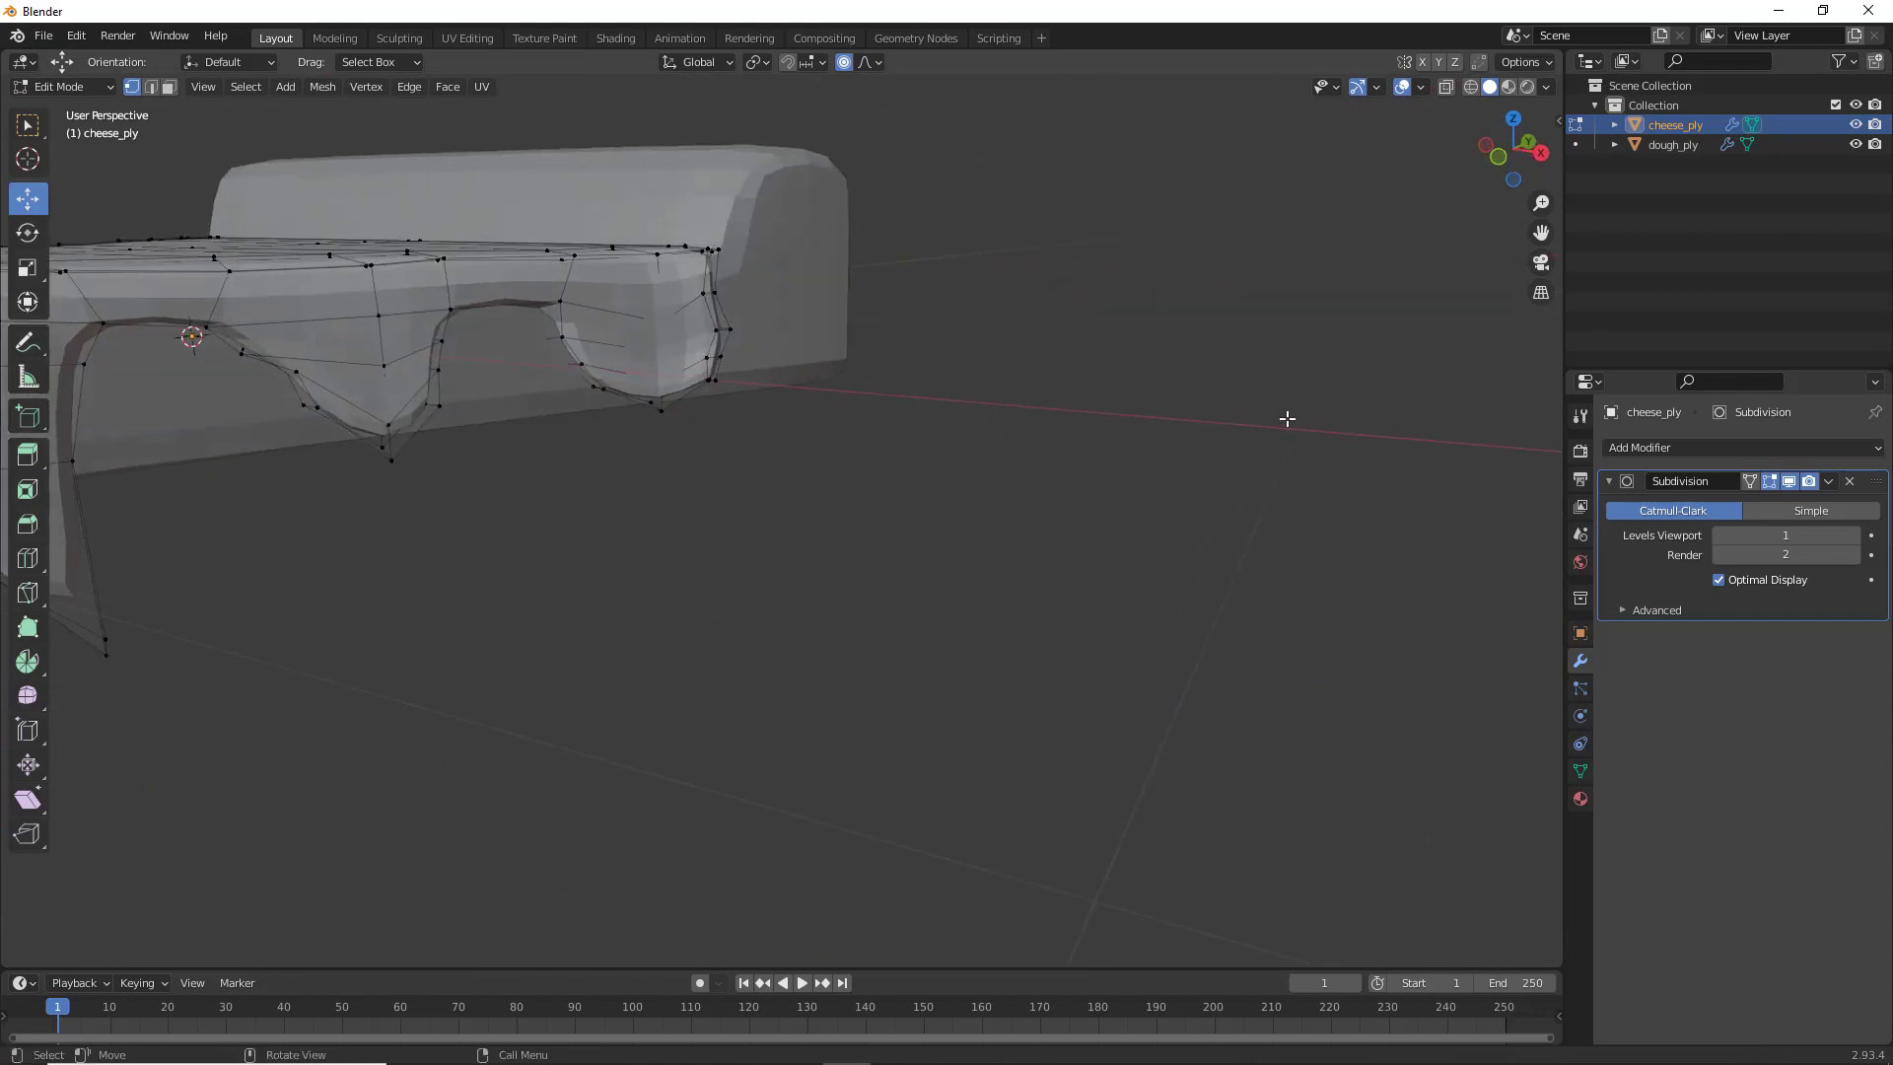
middle_drag(888, 424, 802, 402)
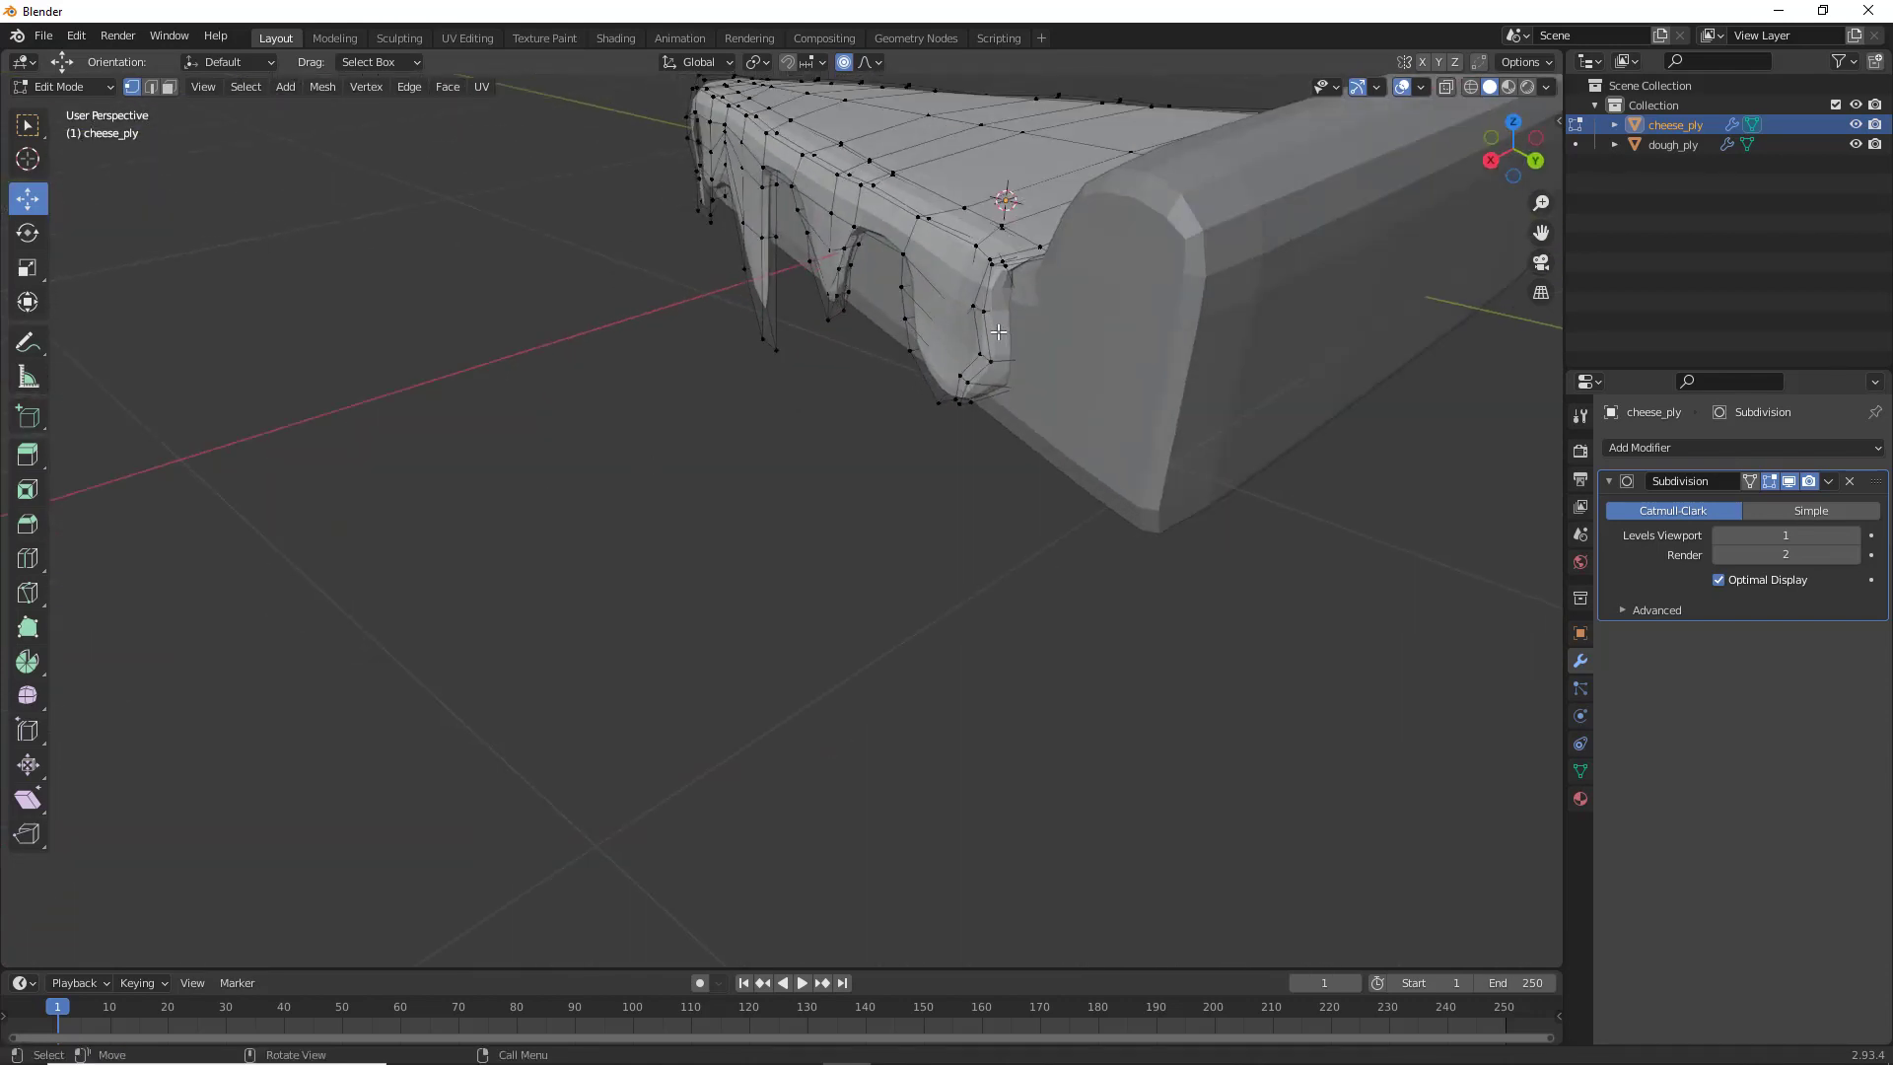
click(1441, 89)
drag(1111, 306, 998, 371)
mouse_move(867, 452)
middle_down()
mouse_move(977, 452)
mouse_move(1022, 427)
mouse_move(926, 448)
mouse_move(871, 418)
middle_up()
middle_drag(907, 562, 1376, 226)
click(1446, 87)
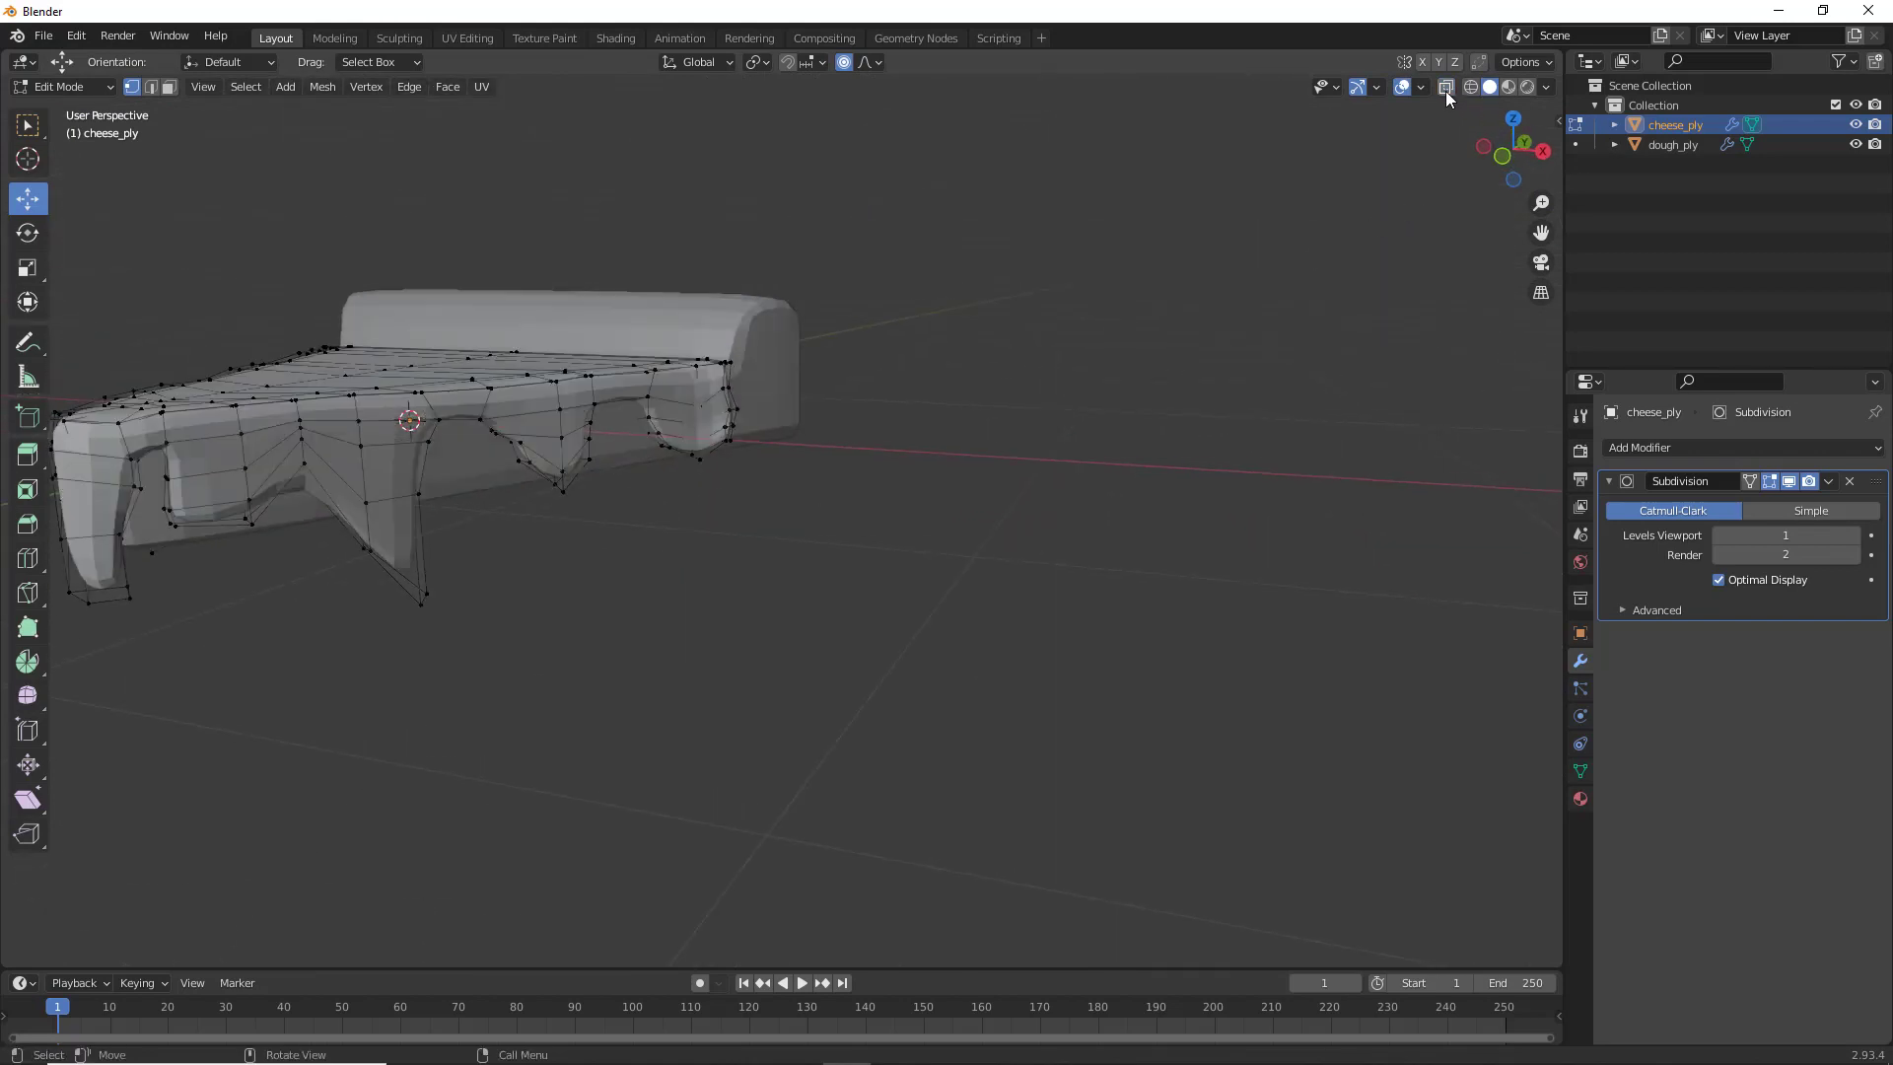
Return to Object Mode and deselect the cheese layer
middle_drag(848, 498, 1406, 135)
key(Tab)
middle_drag(804, 572, 889, 588)
scroll(953, 616, down, 2)
click(964, 602)
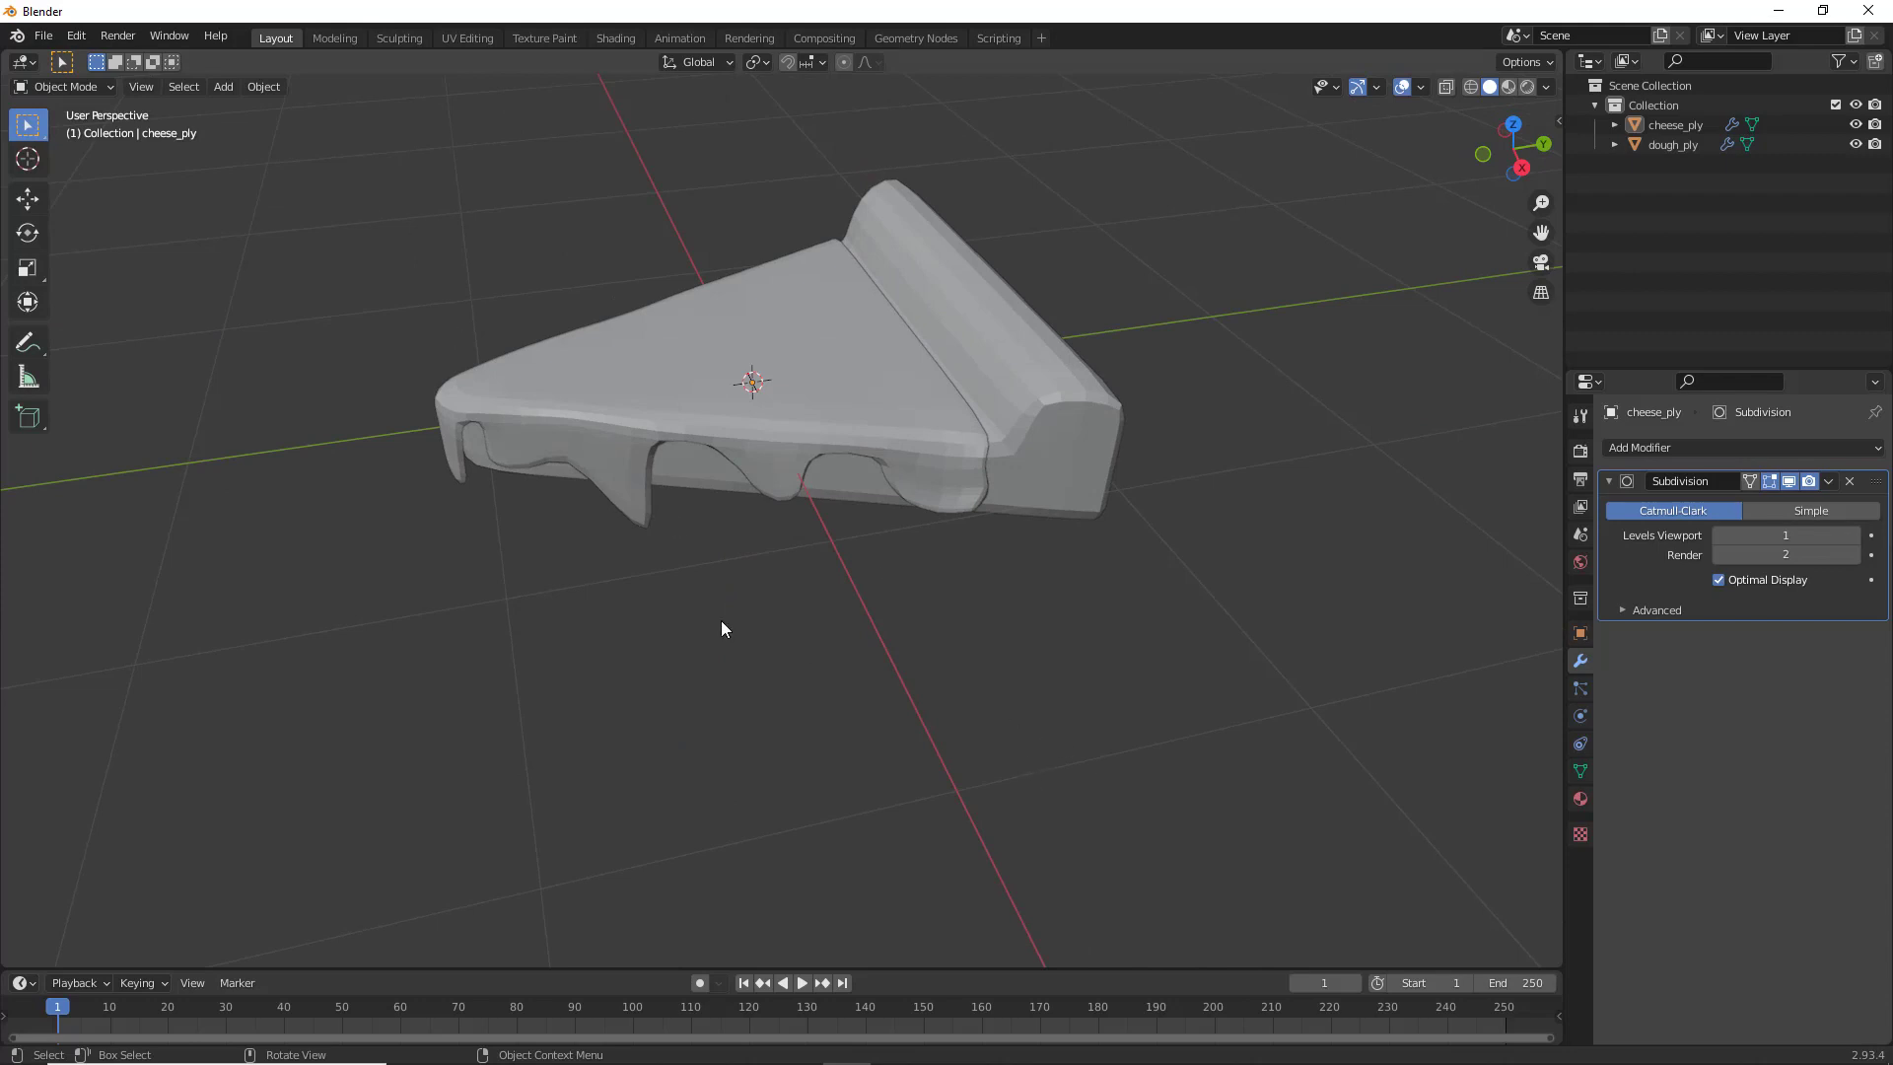
Add a cylinder mesh at the 3D cursor in the middle of the slice
middle_drag(720, 621, 785, 657)
key(shift+a)
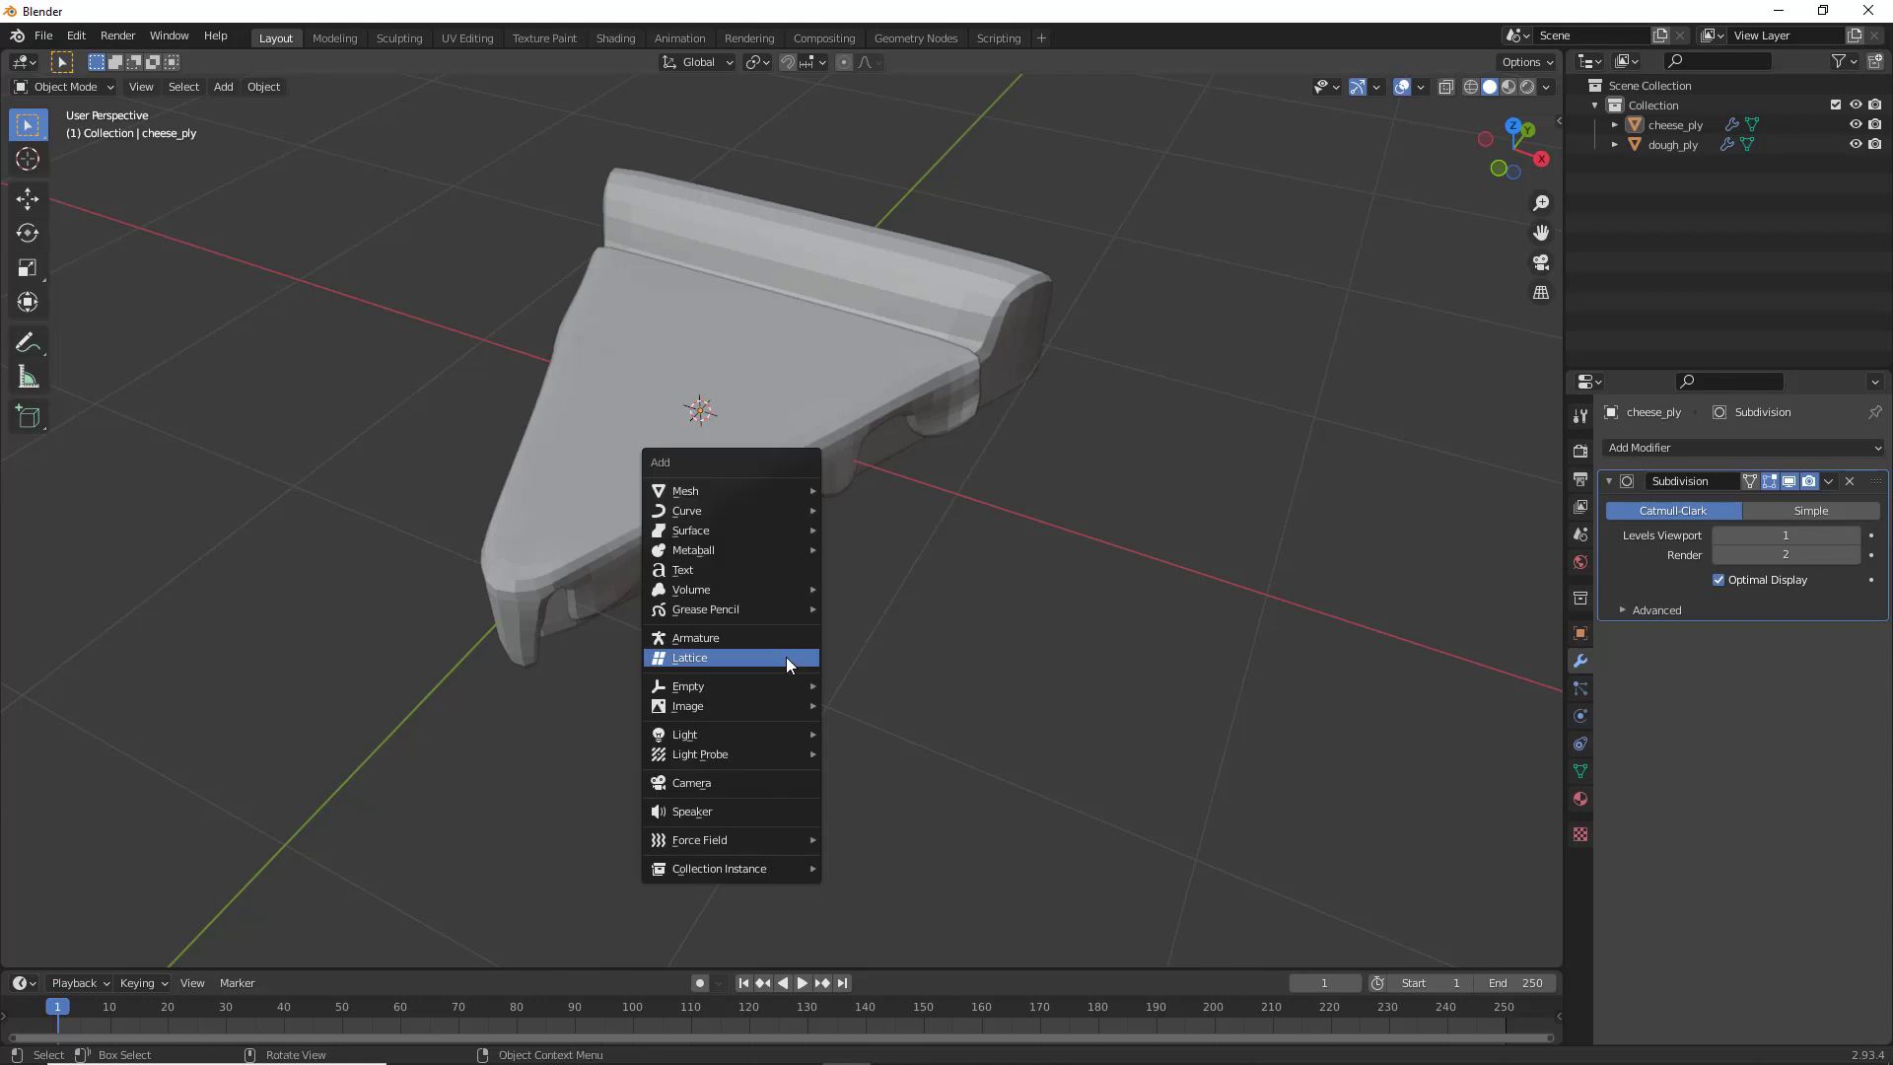
mouse_move(749, 493)
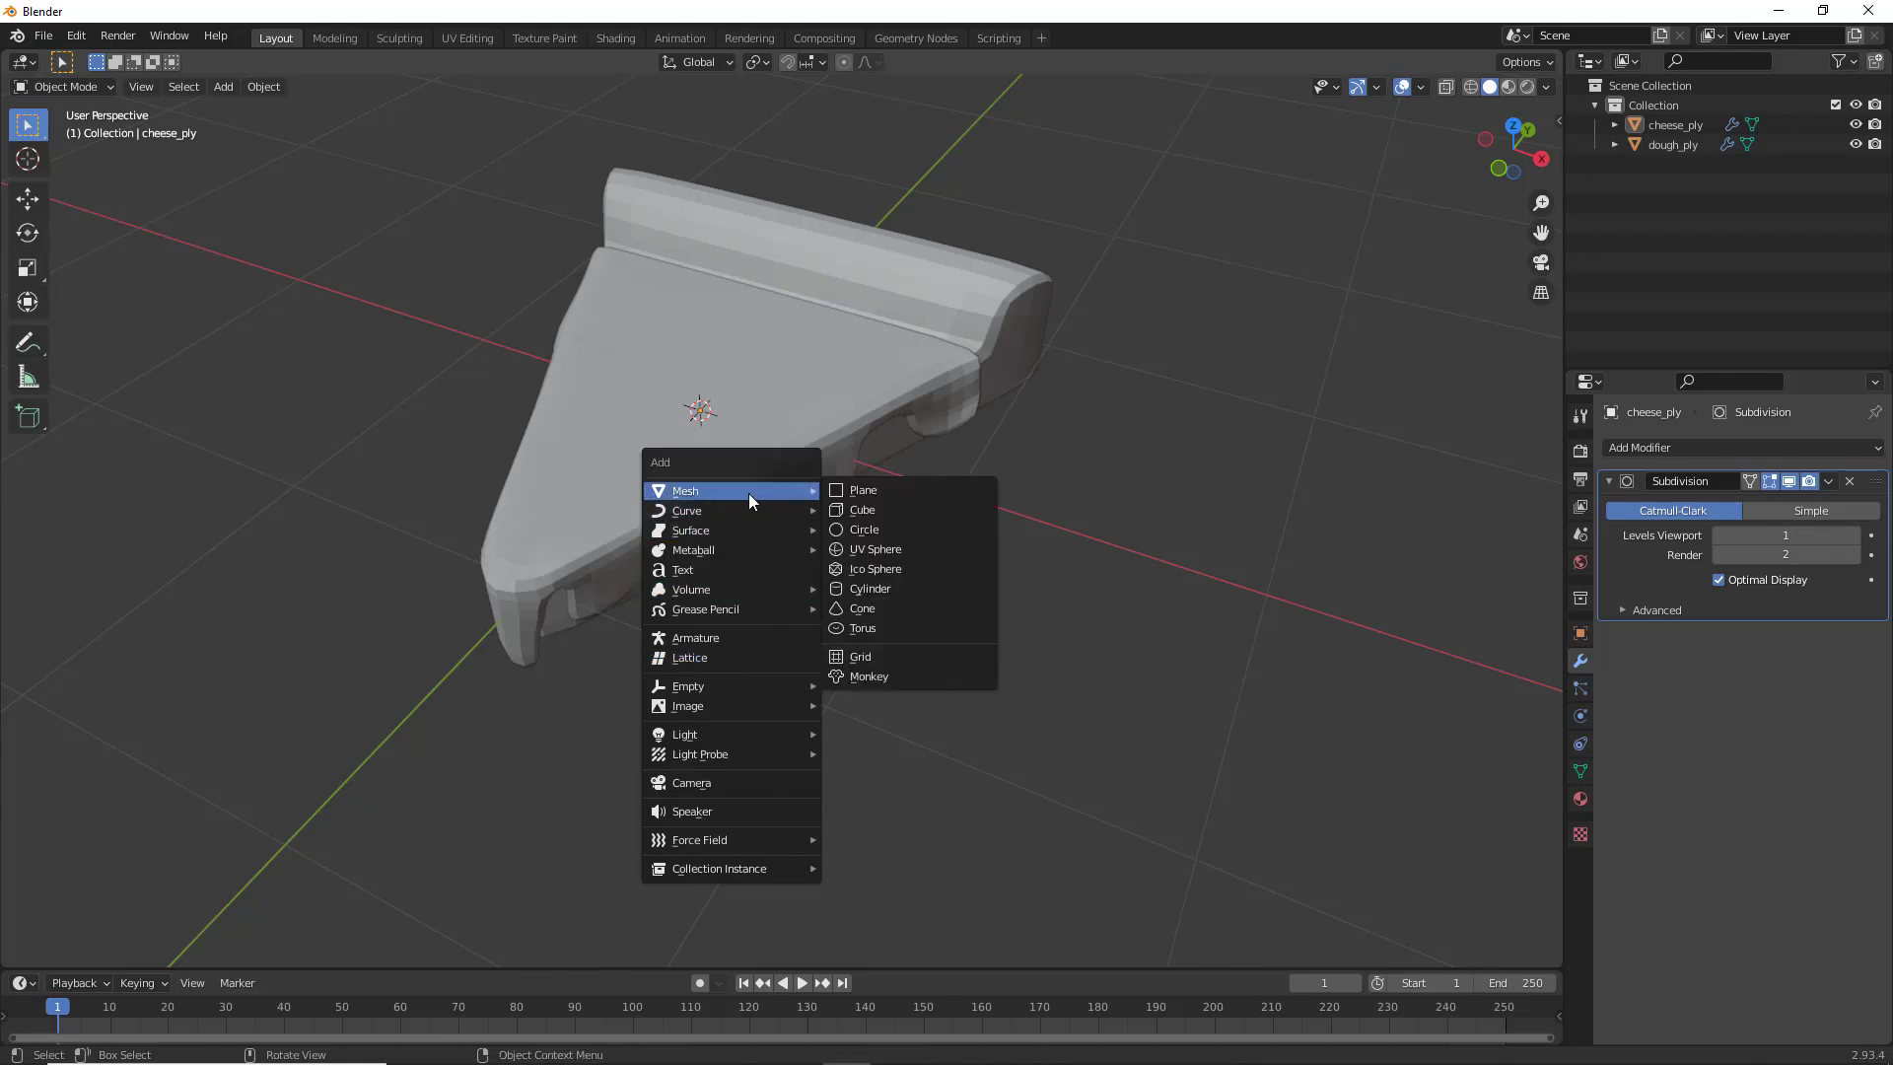
click(873, 588)
scroll(833, 552, down, 3)
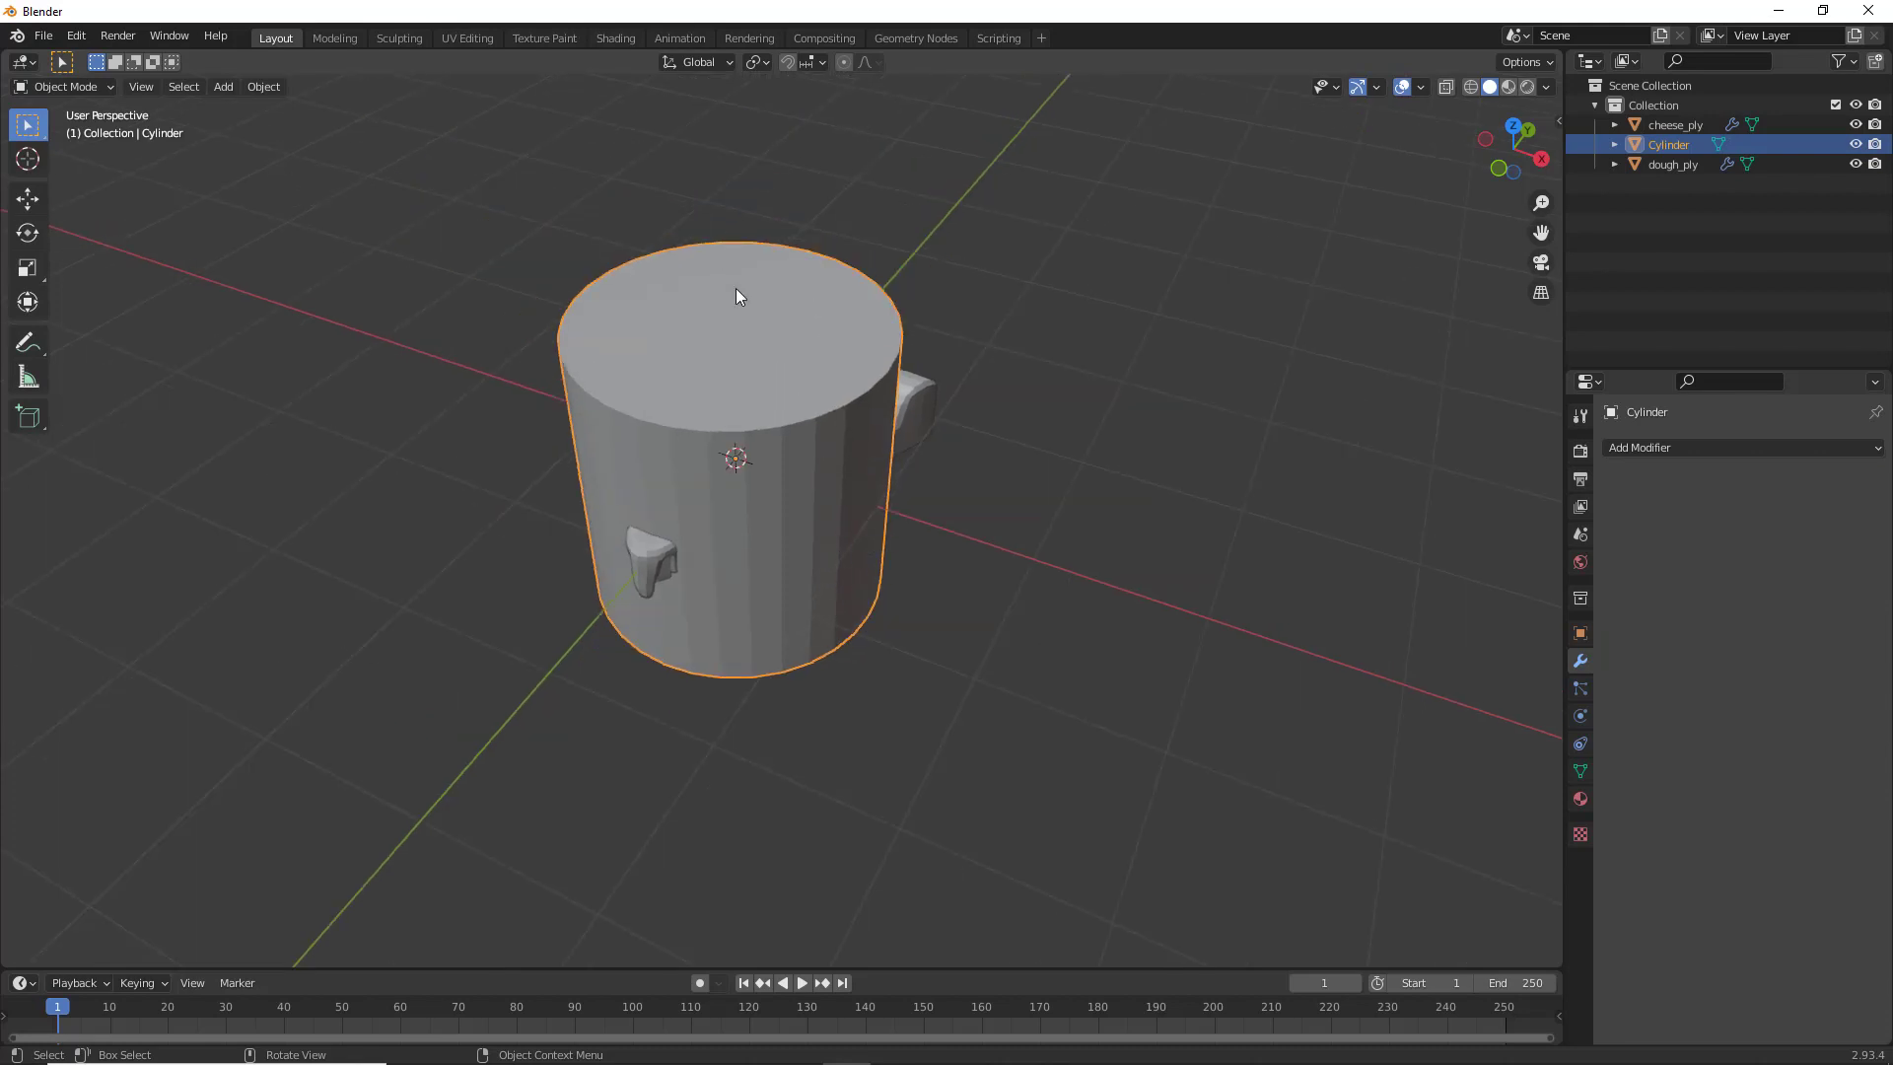
In Edit Mode, turn off proportional editing and delete the cylinder's top face
key(Tab)
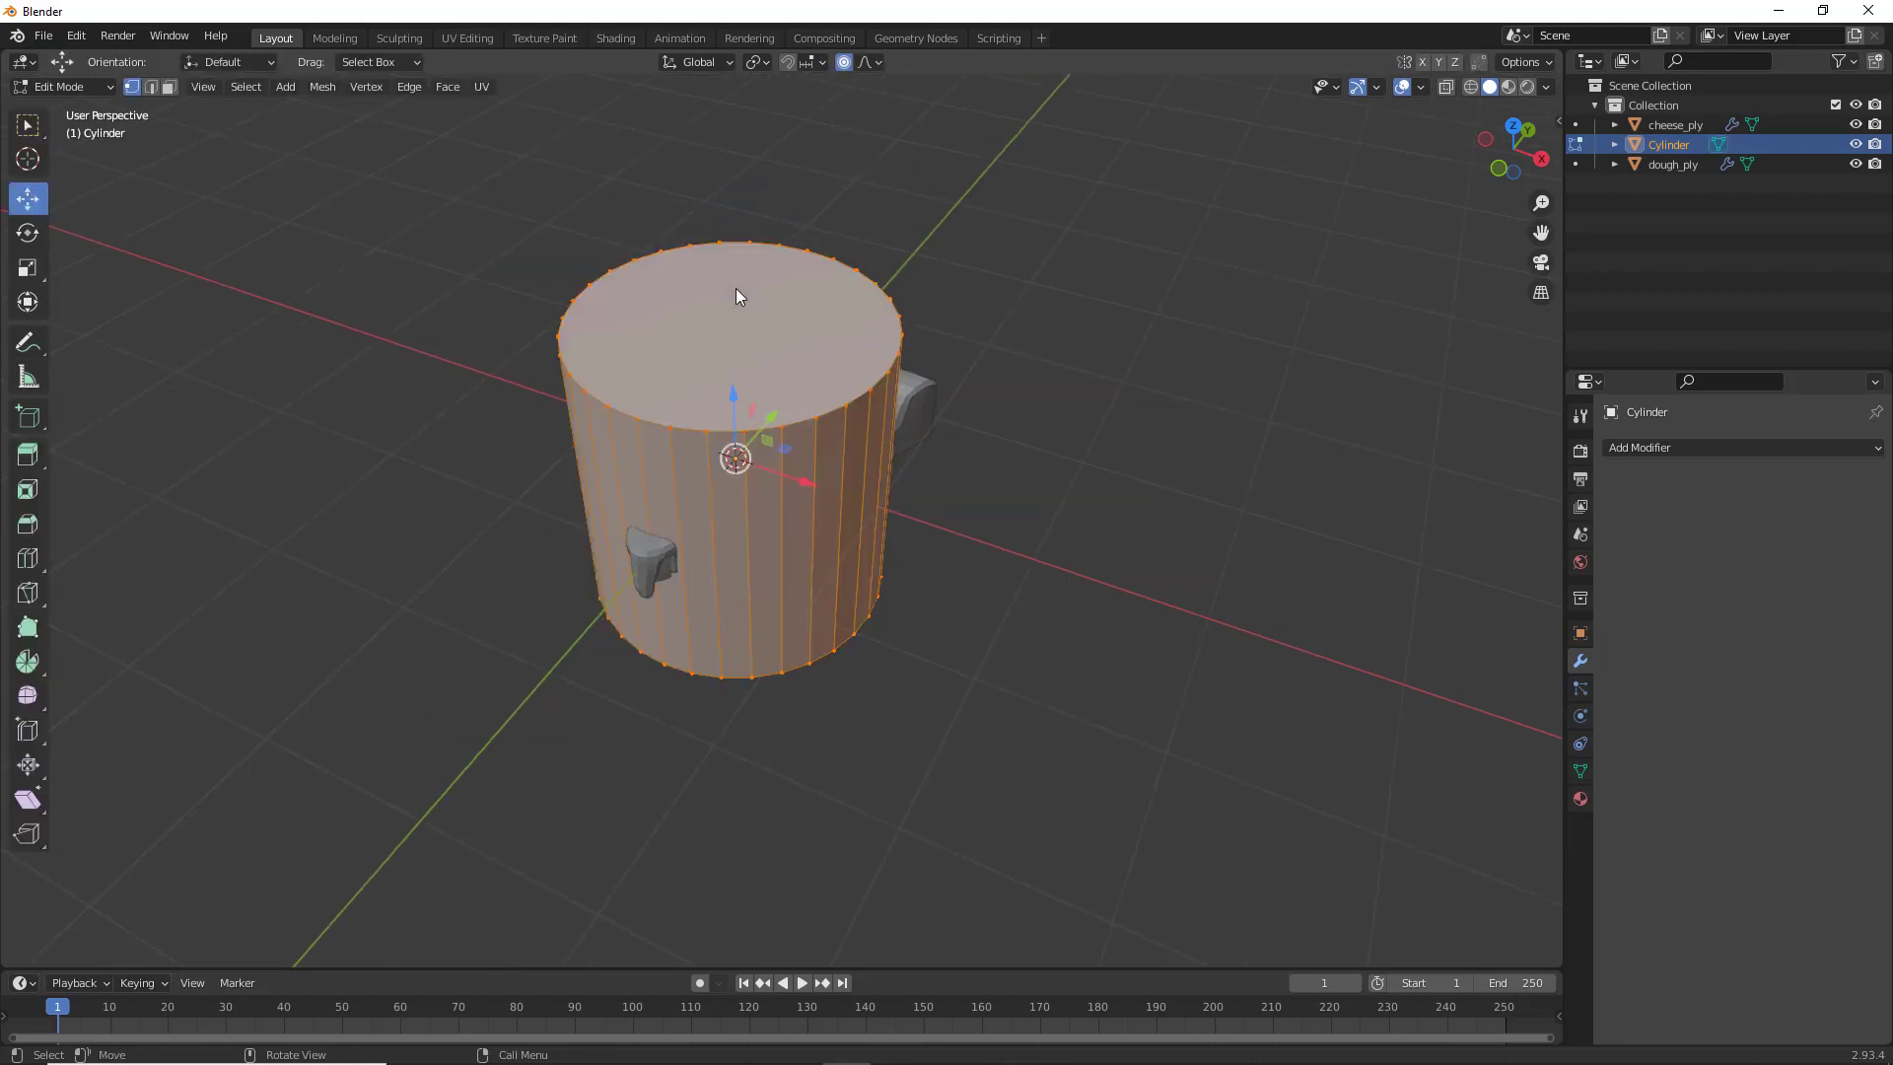
click(843, 62)
key(alt+a)
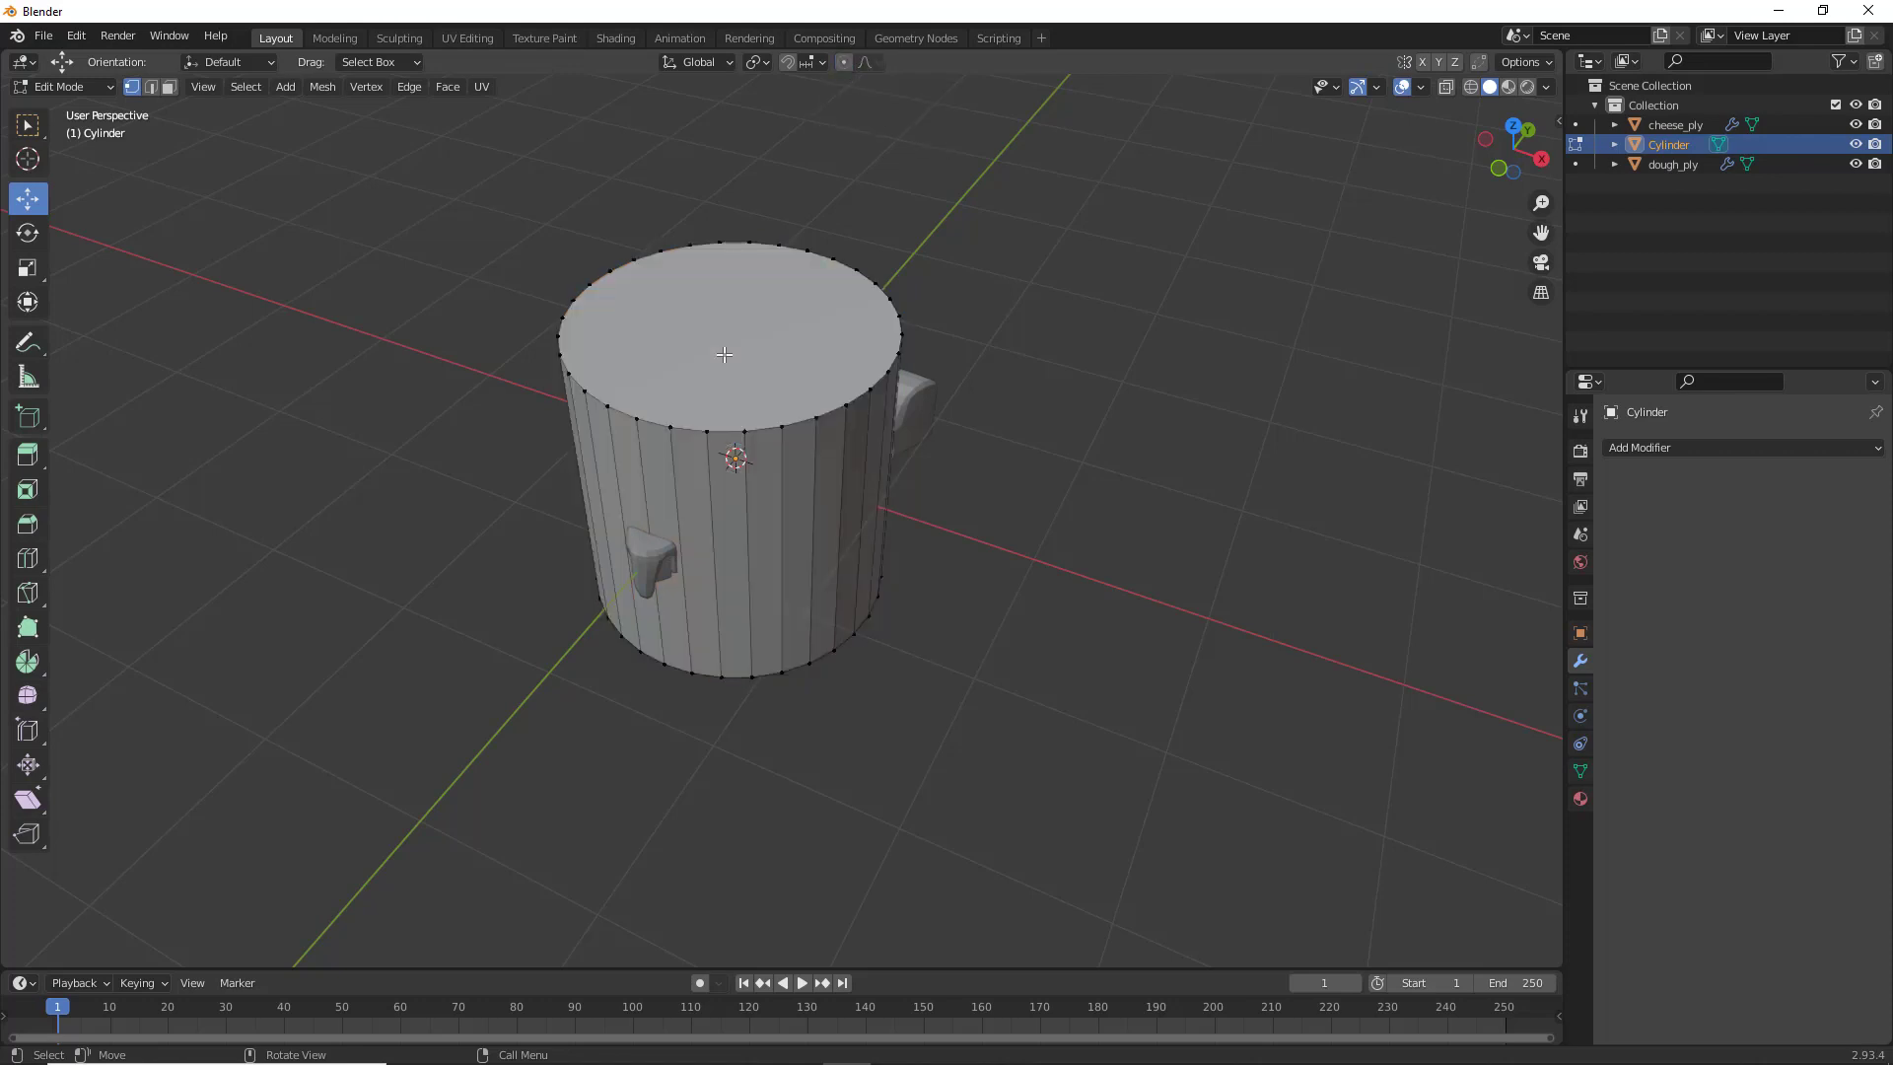
key(3)
click(725, 356)
key(x)
click(724, 356)
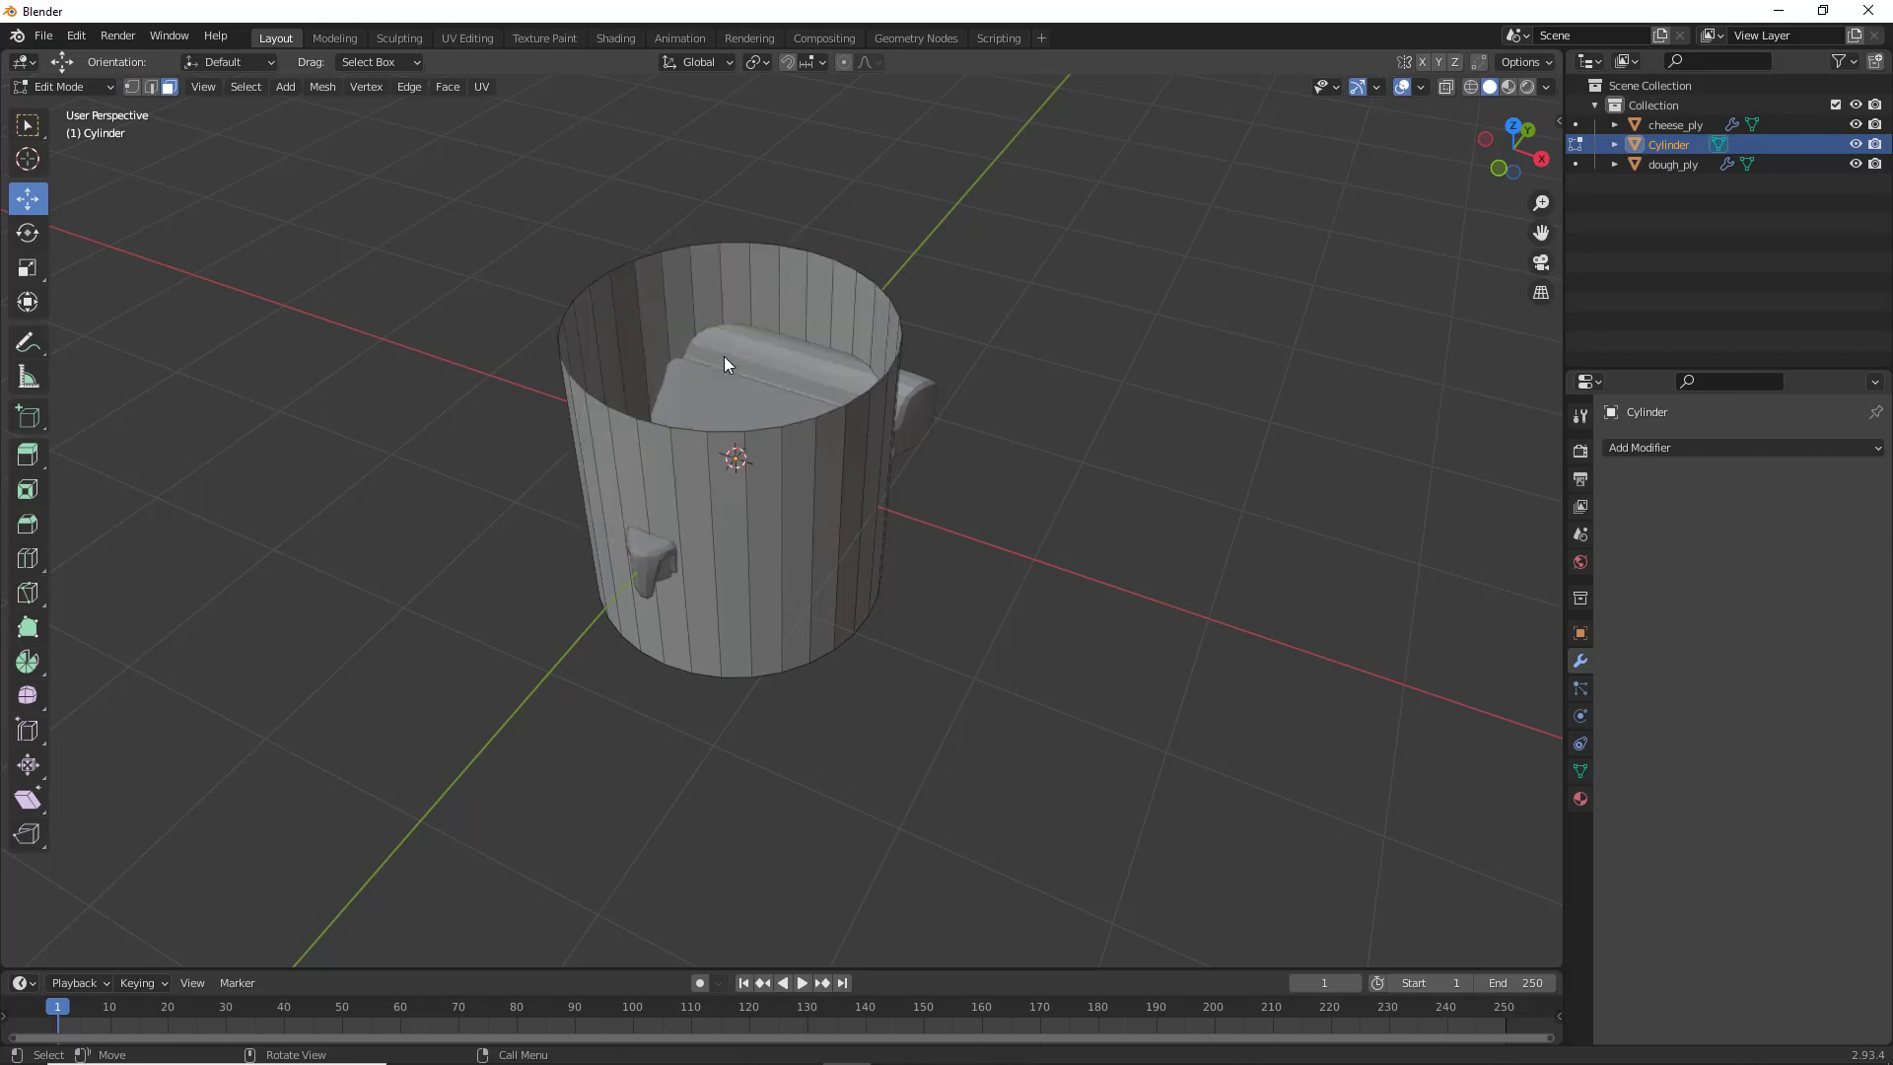
Select the cylinder's open top edge loop and close it with Grid Fill
click(799, 419)
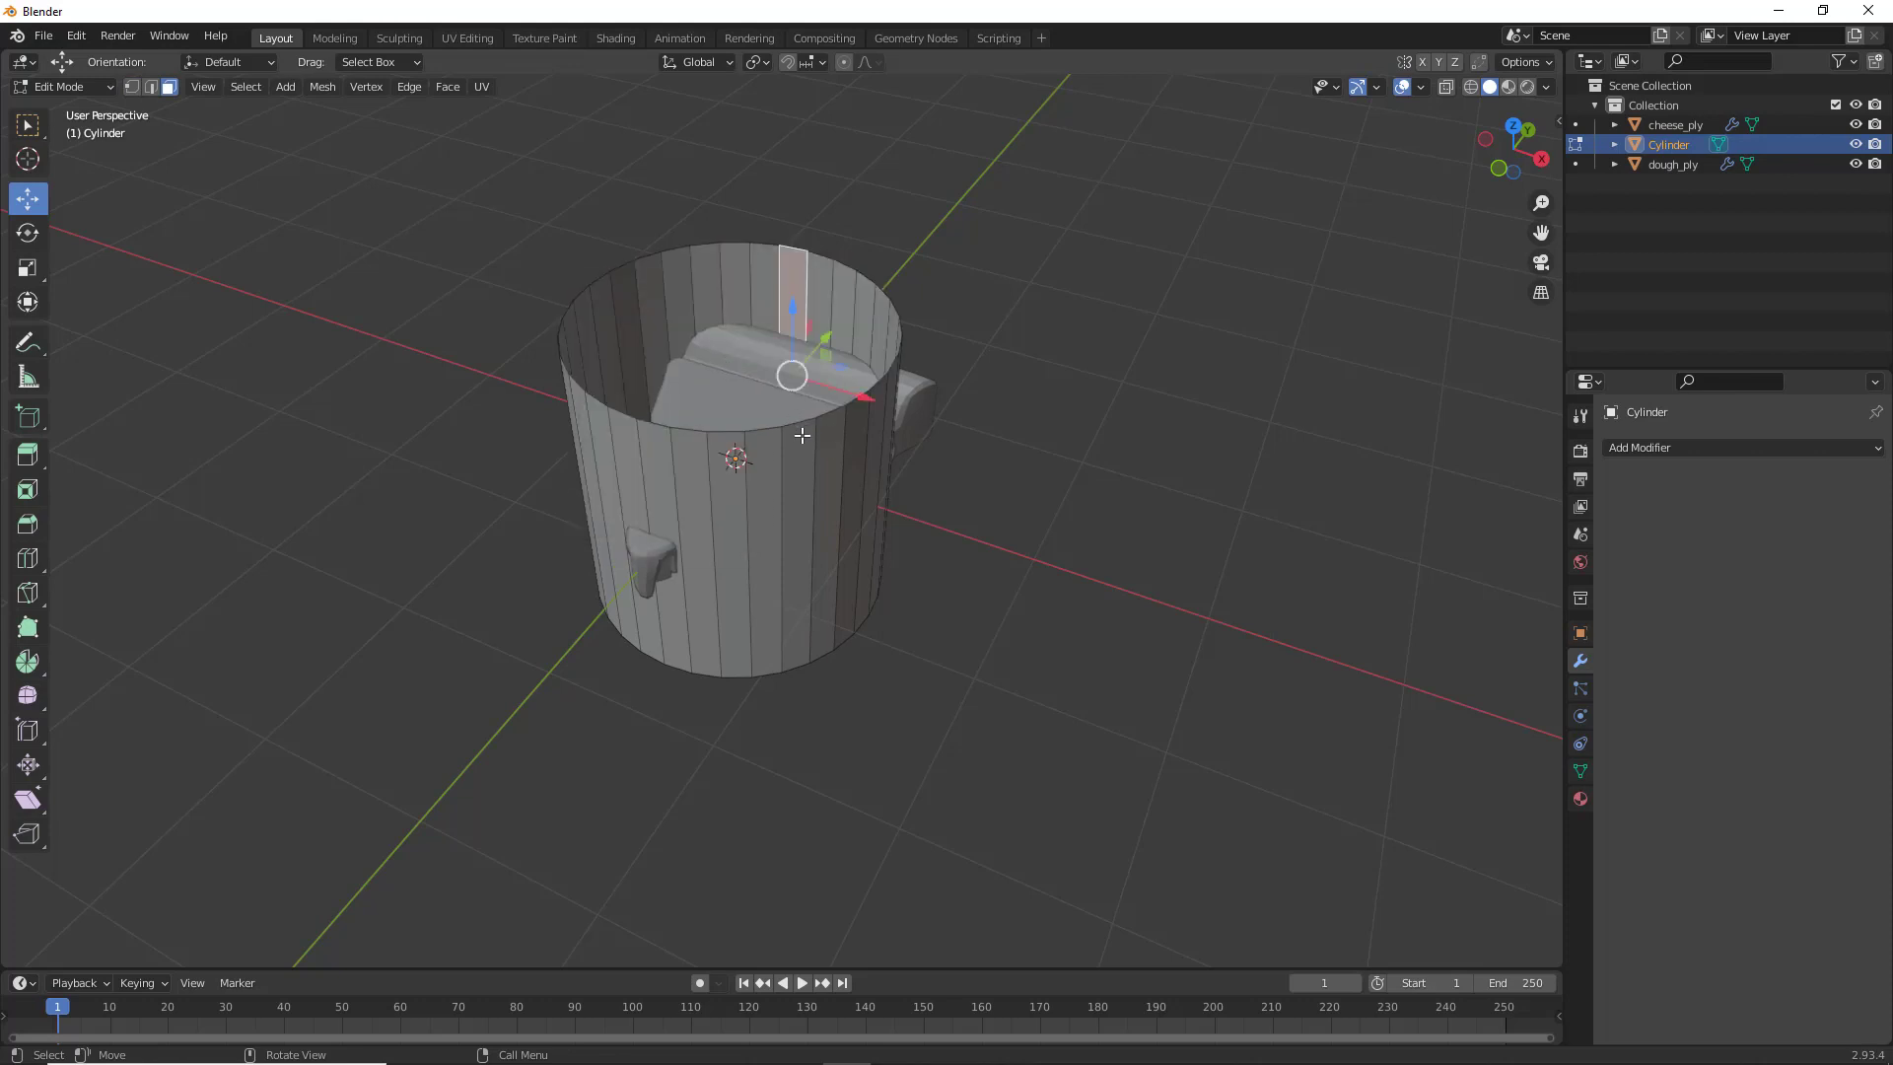
scroll(801, 418, up, 1)
key(2)
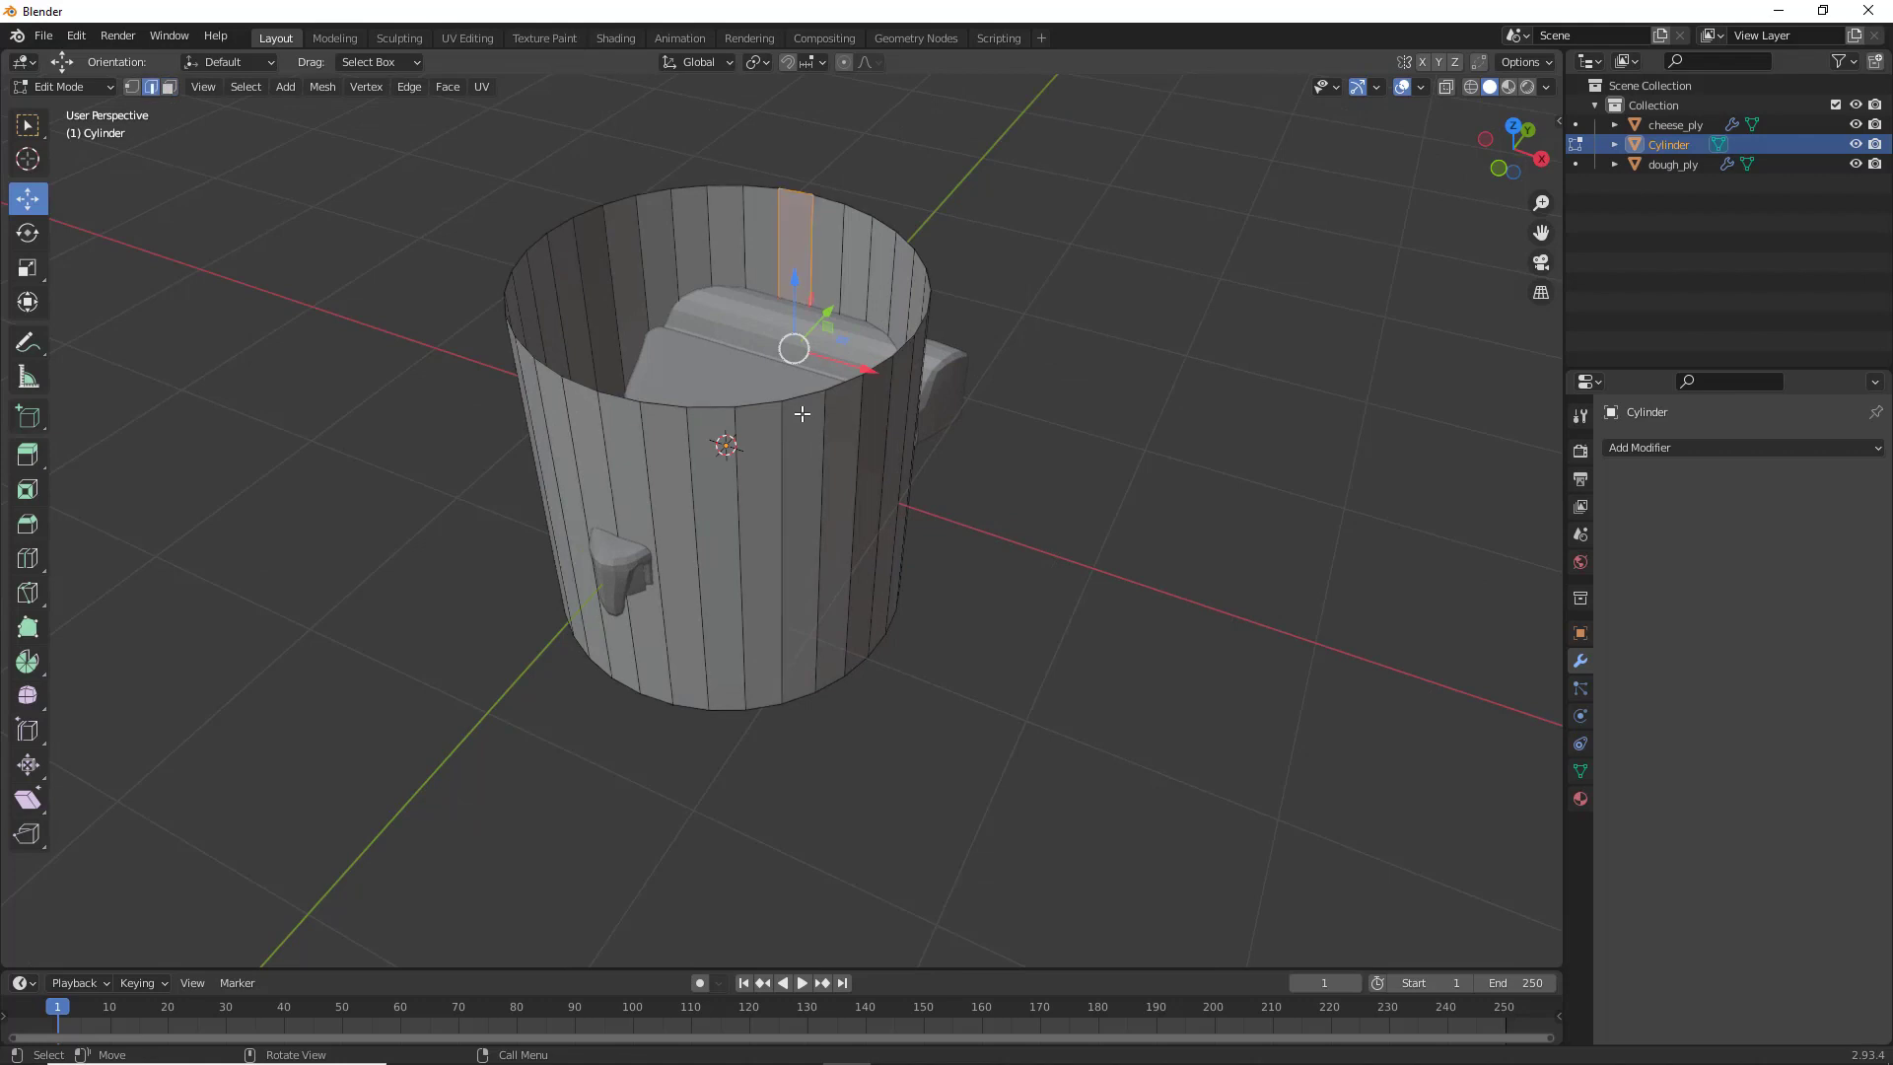
alt+click(765, 186)
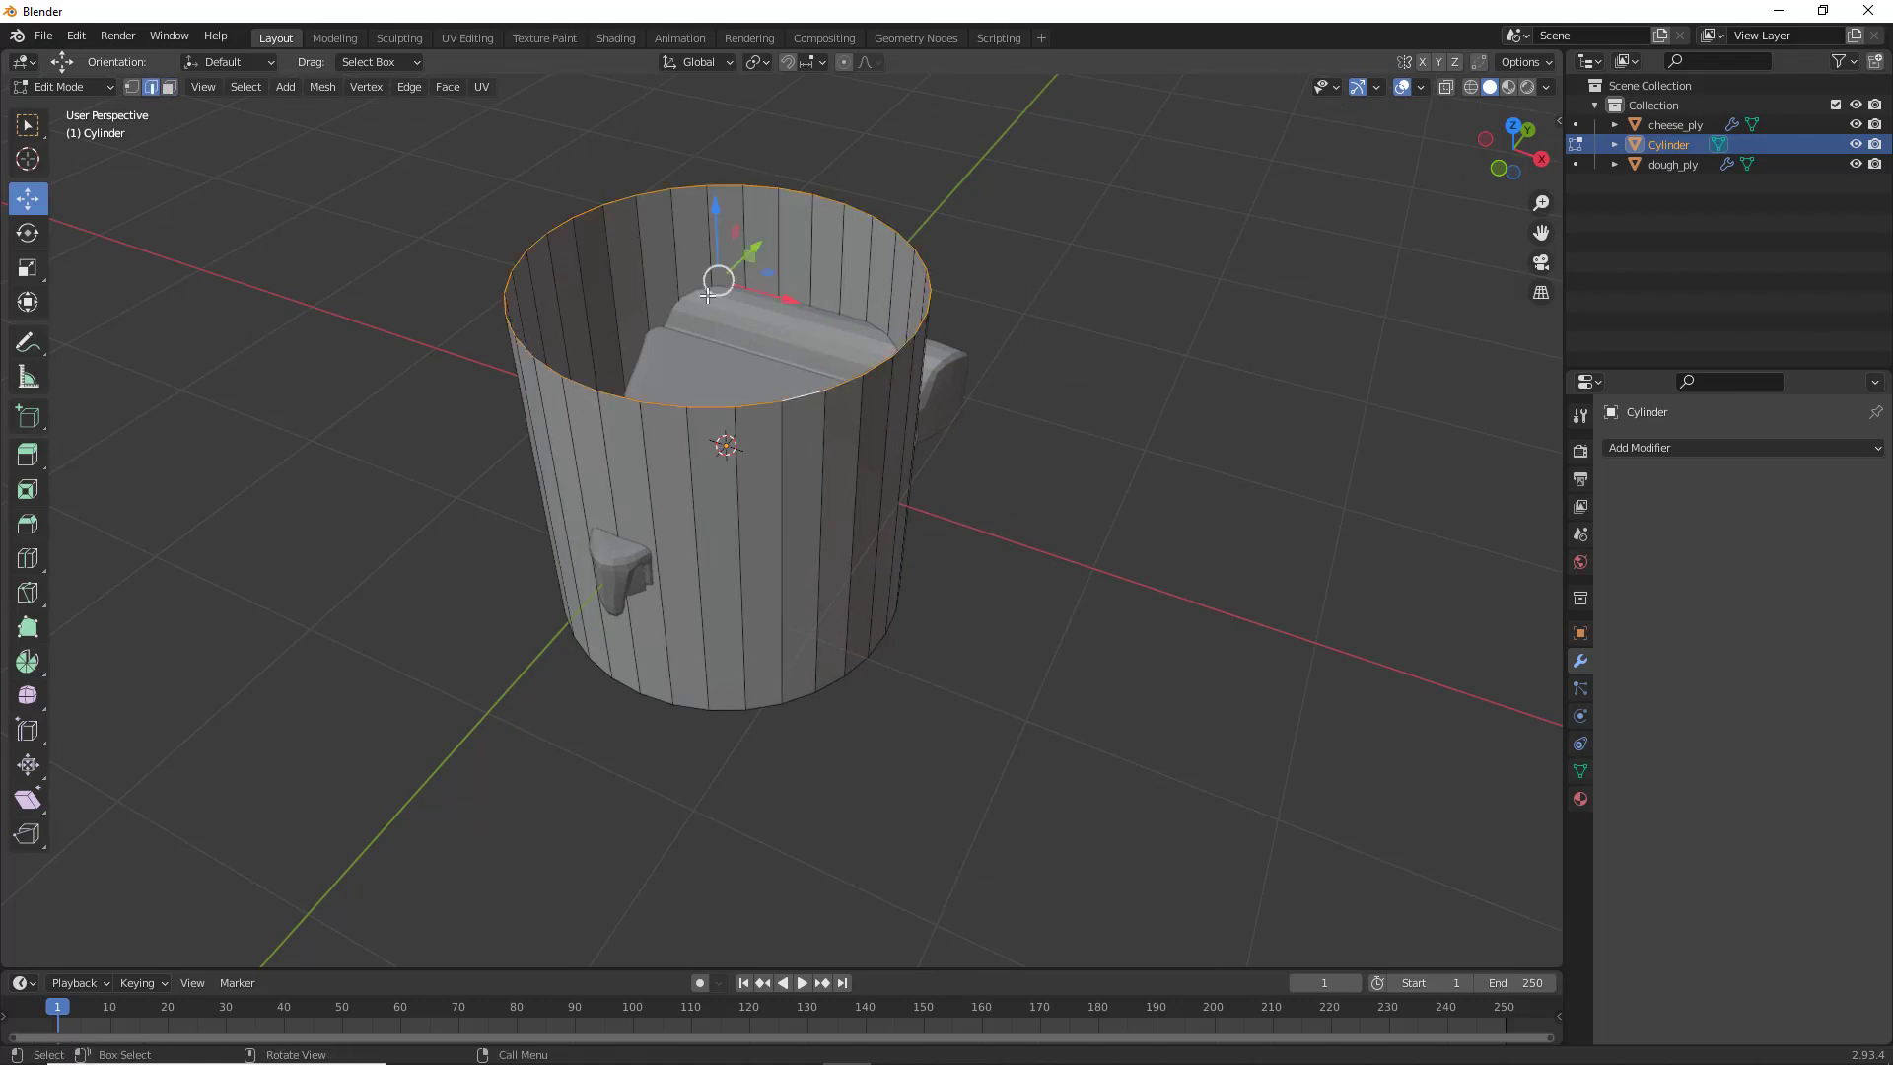
click(450, 87)
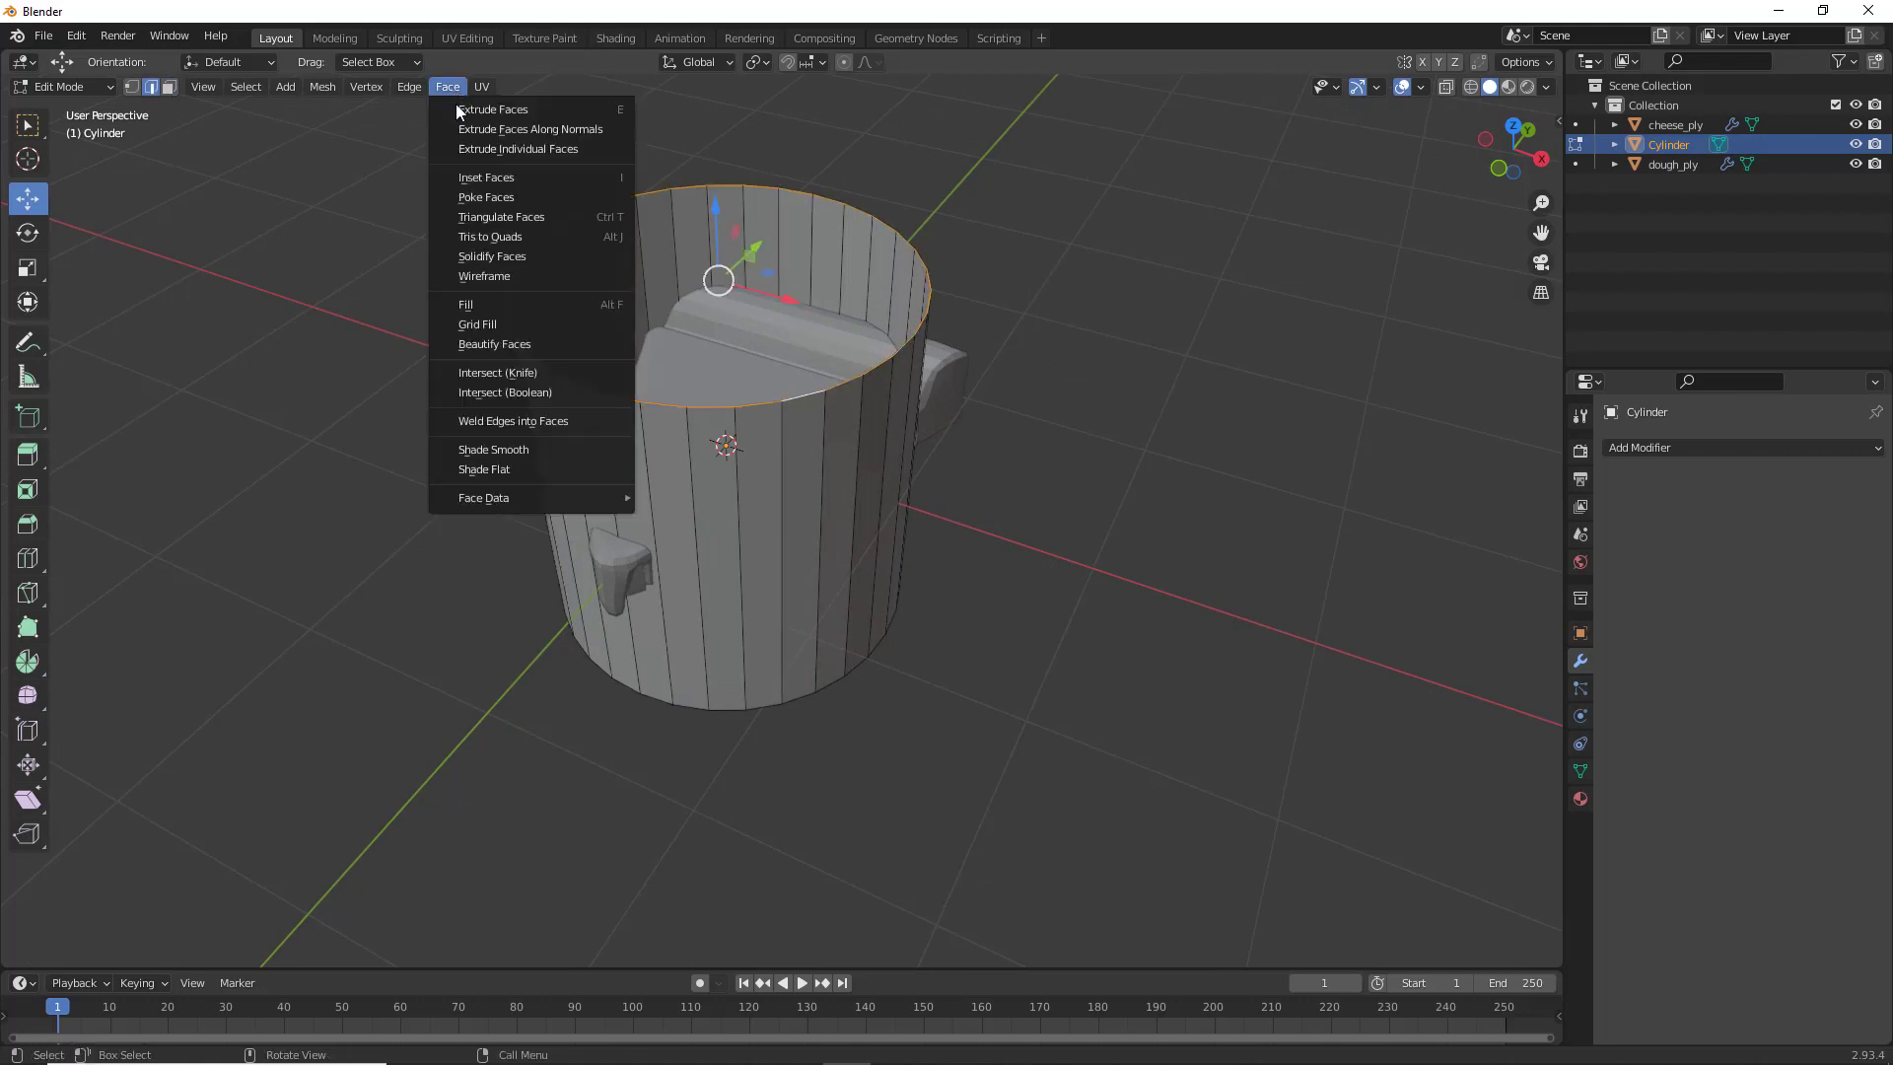
click(567, 329)
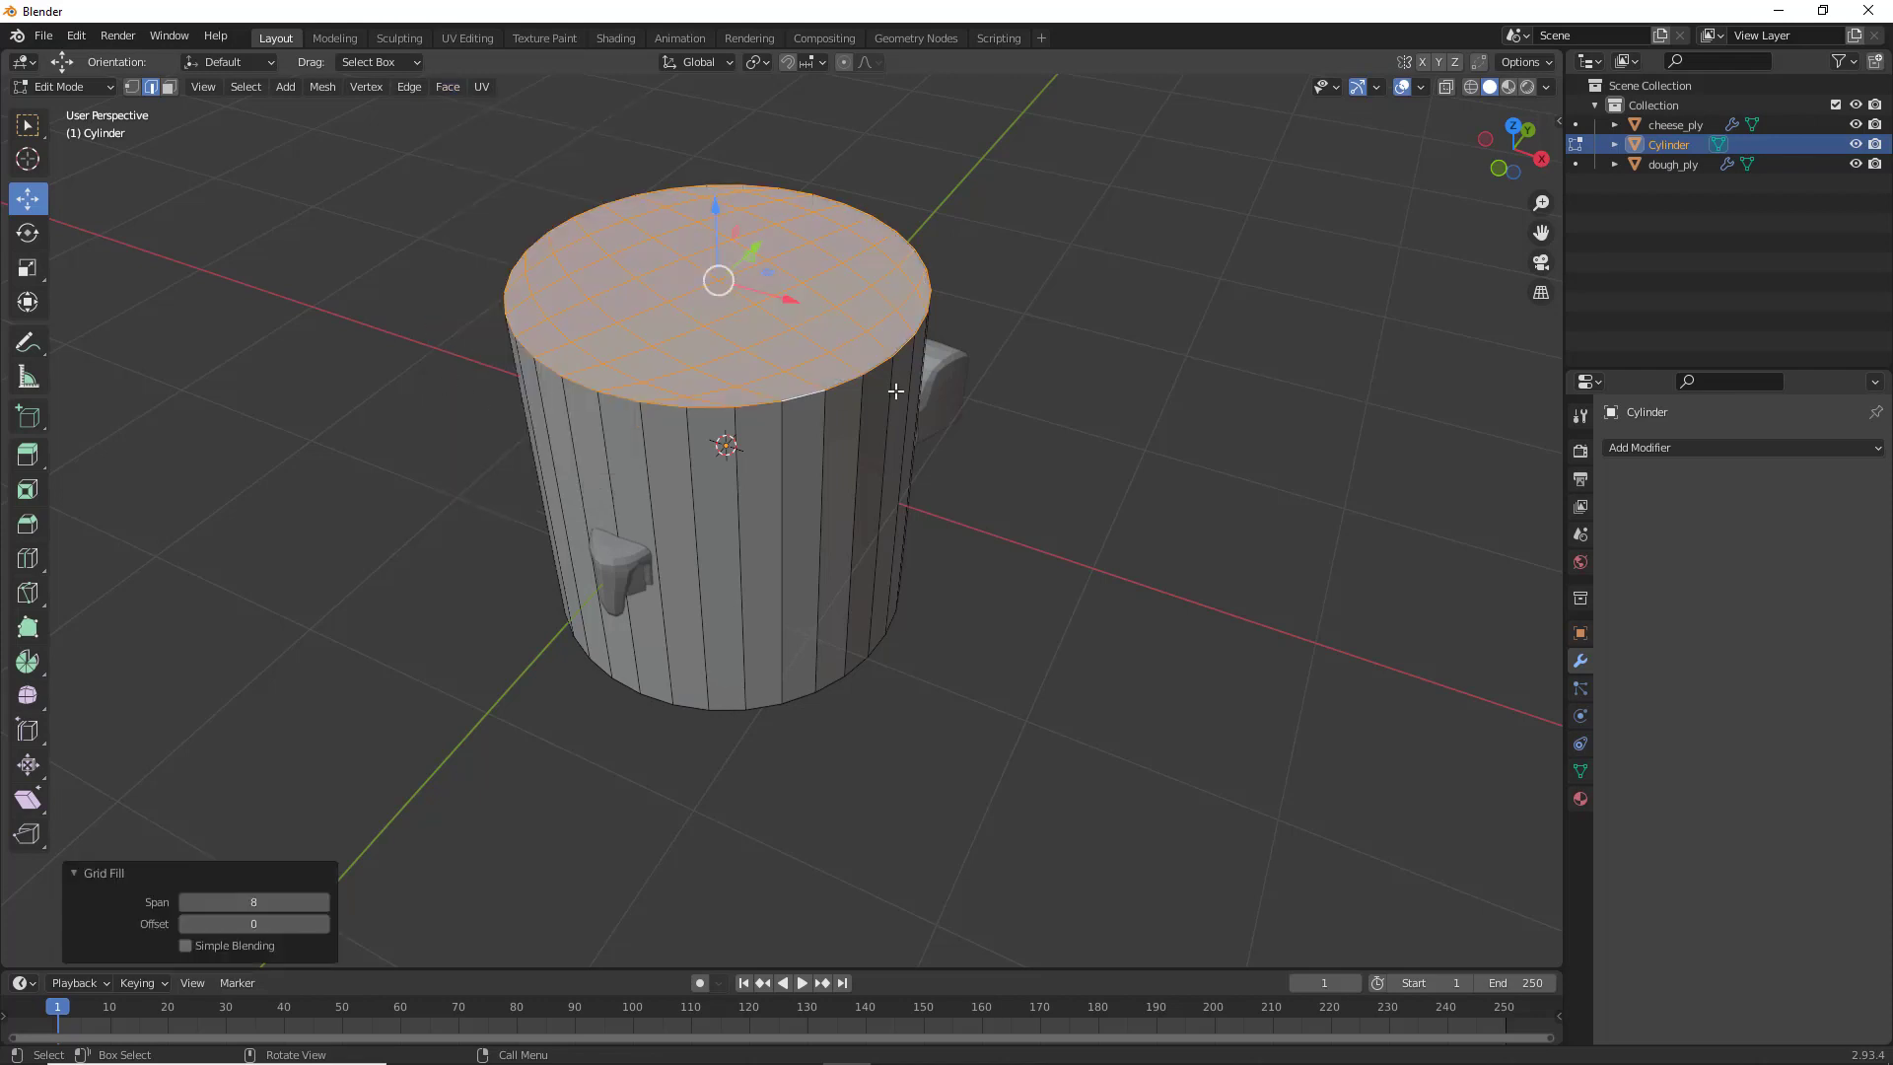
Select all side and bottom faces of the cylinder using X-ray and delete them, keeping only the gridded top disc
middle_drag(814, 554, 667, 495)
key(3)
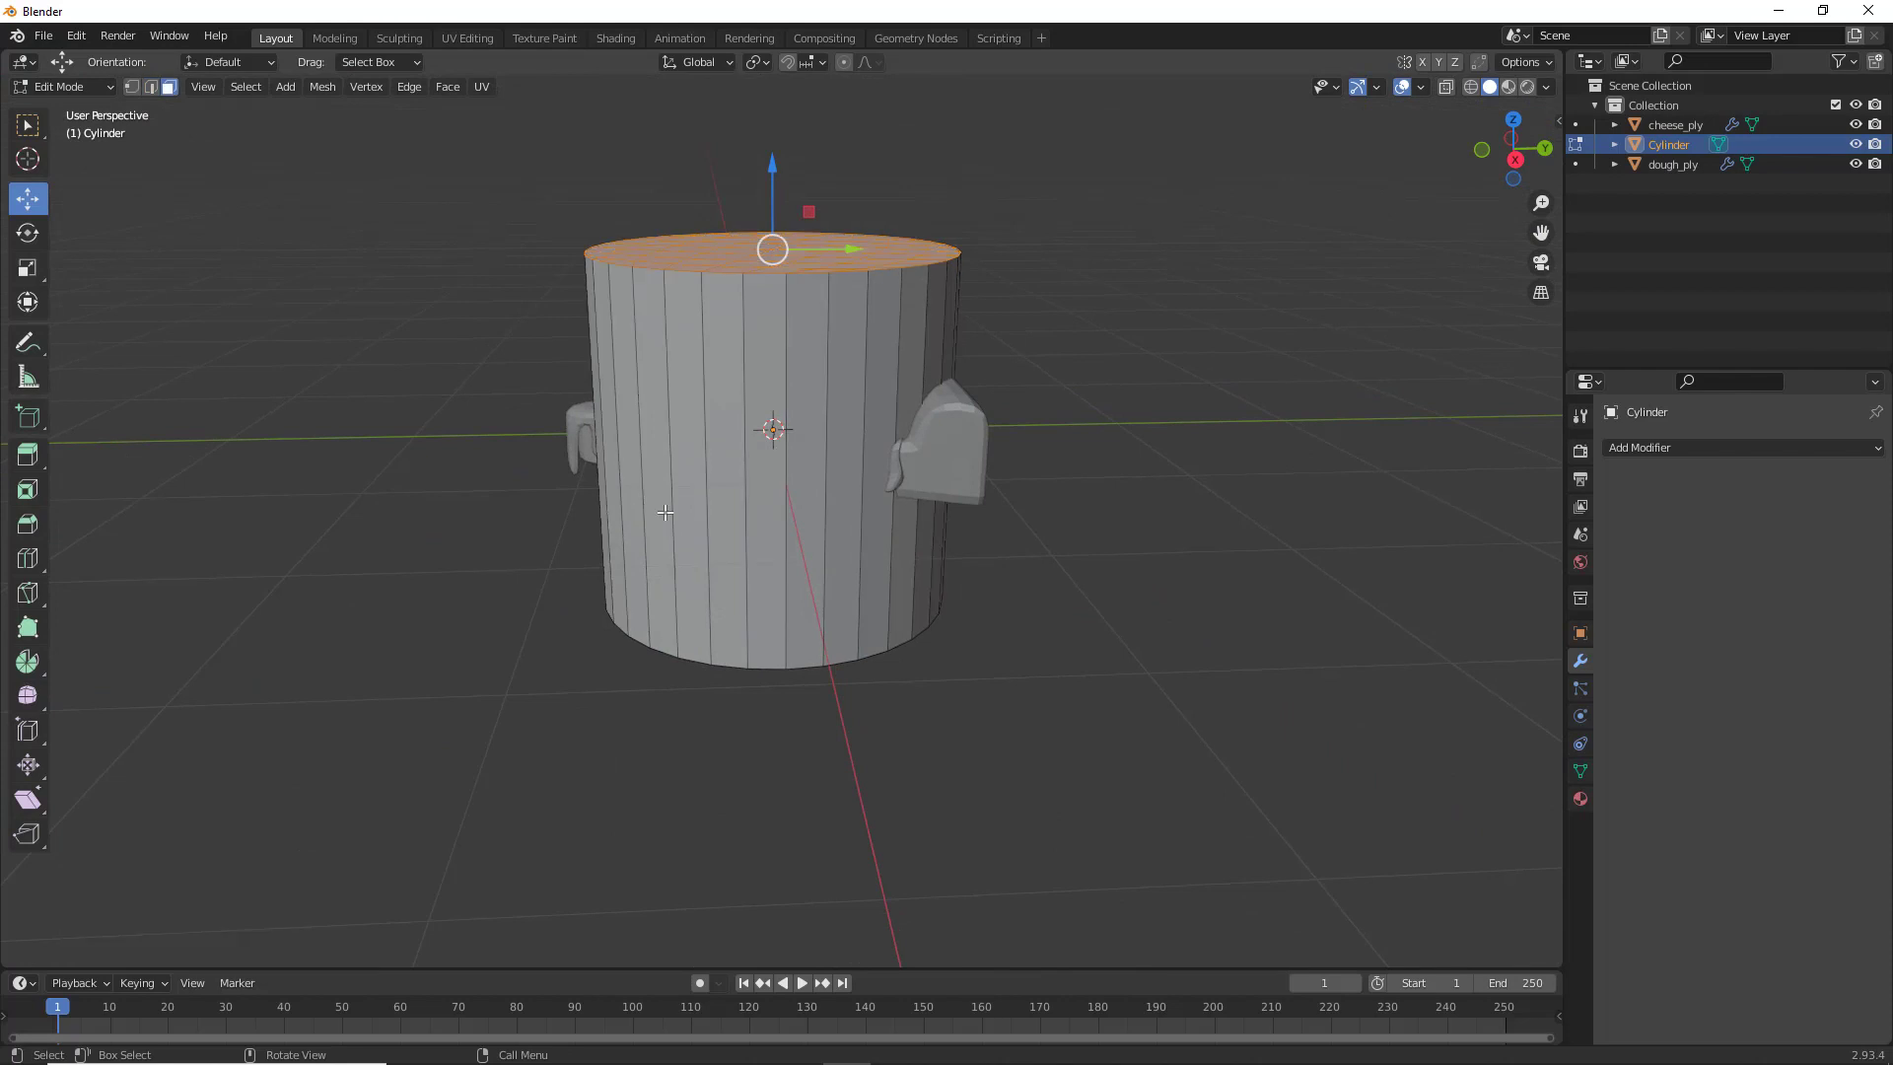
middle_drag(701, 592, 947, 487)
drag(1128, 339, 337, 787)
middle_drag(337, 786, 817, 473)
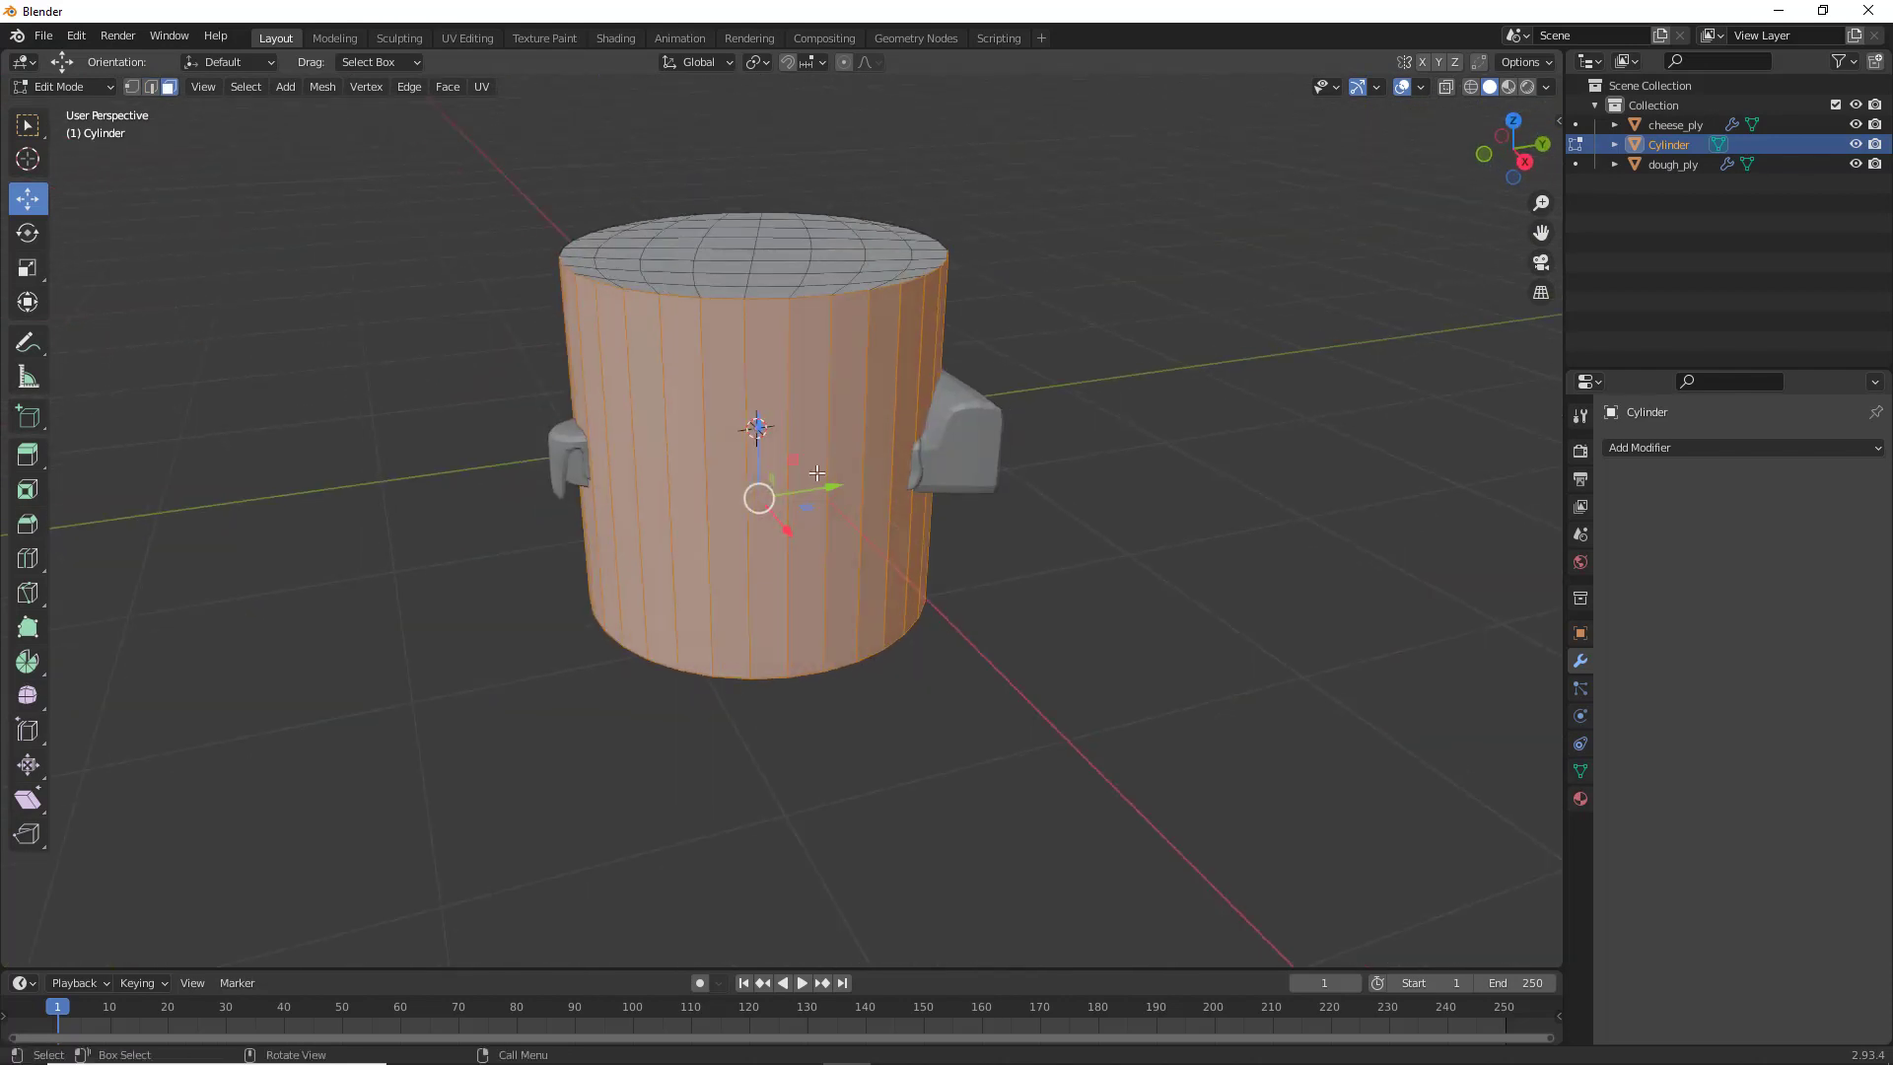
middle_drag(702, 559, 1166, 405)
click(1445, 86)
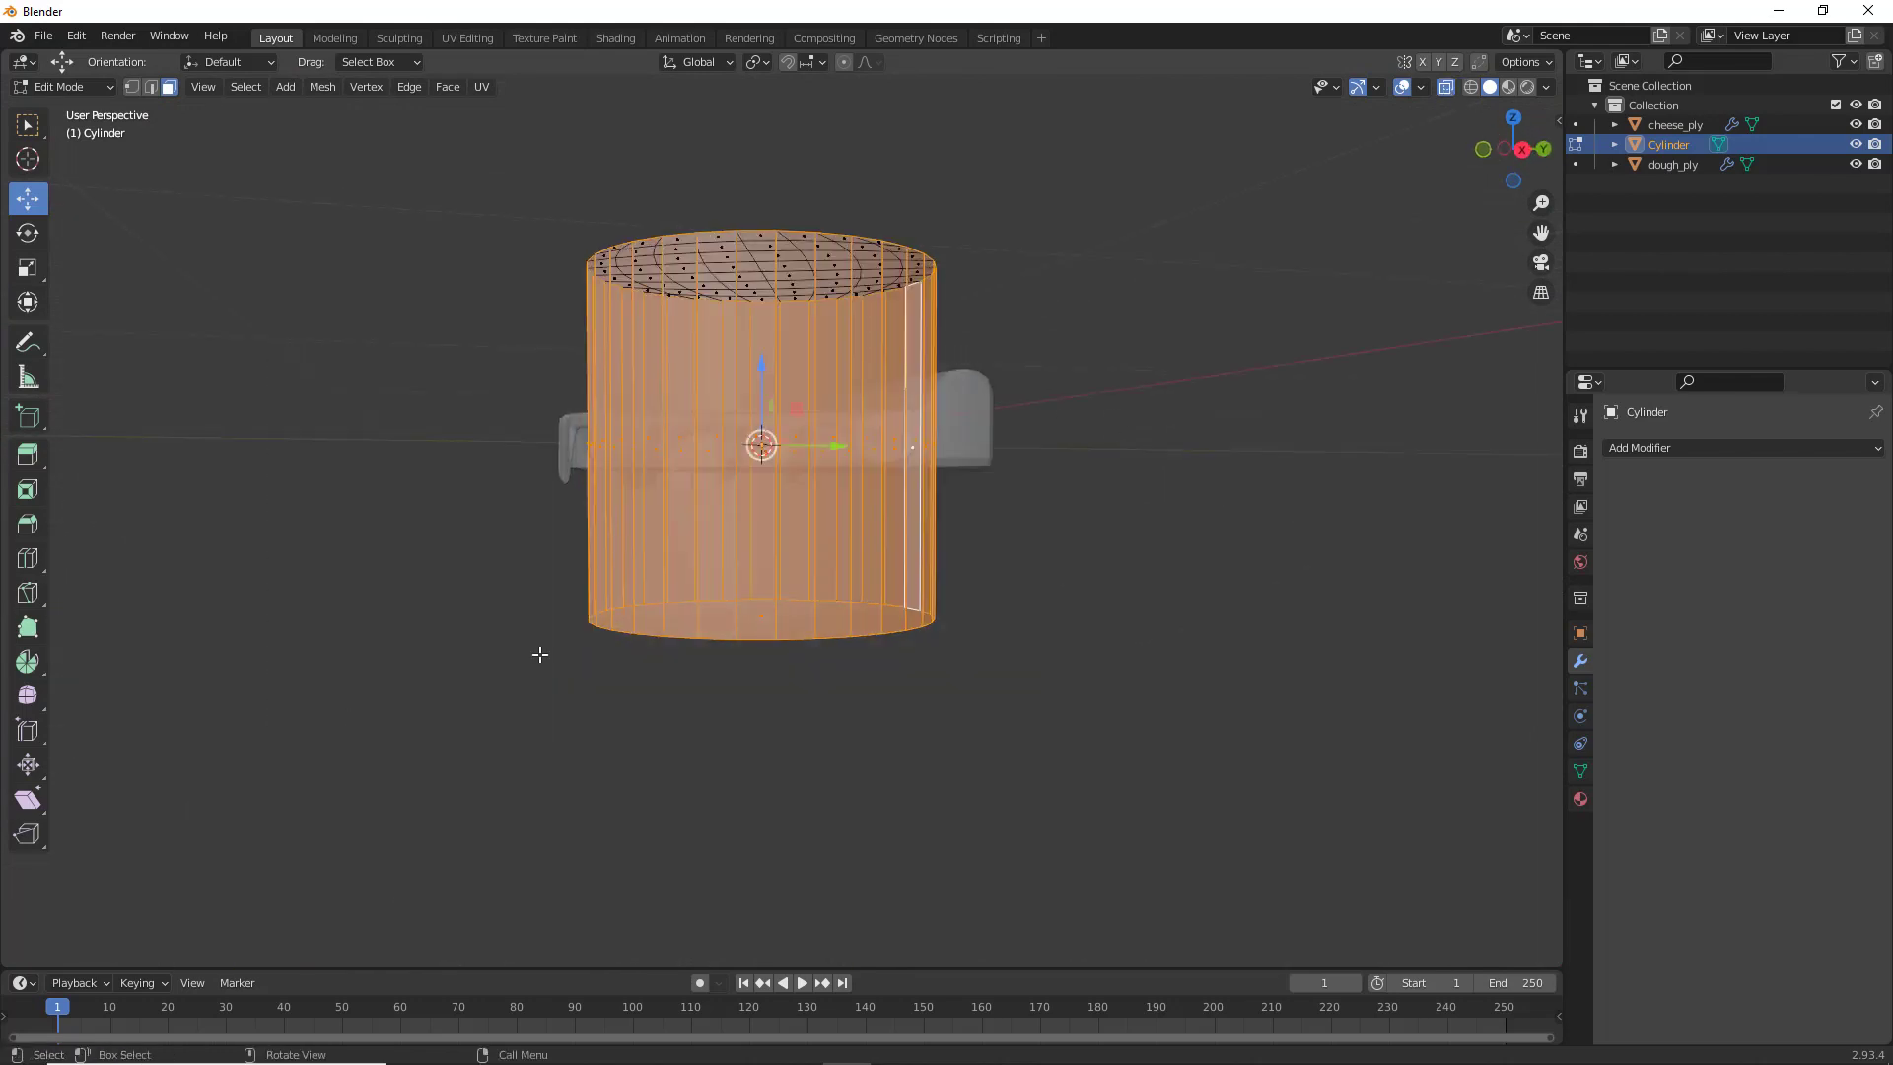
middle_drag(540, 653, 647, 704)
click(1448, 87)
mouse_move(909, 474)
middle_down()
mouse_move(986, 458)
mouse_move(1111, 296)
mouse_move(921, 499)
mouse_move(906, 490)
middle_up()
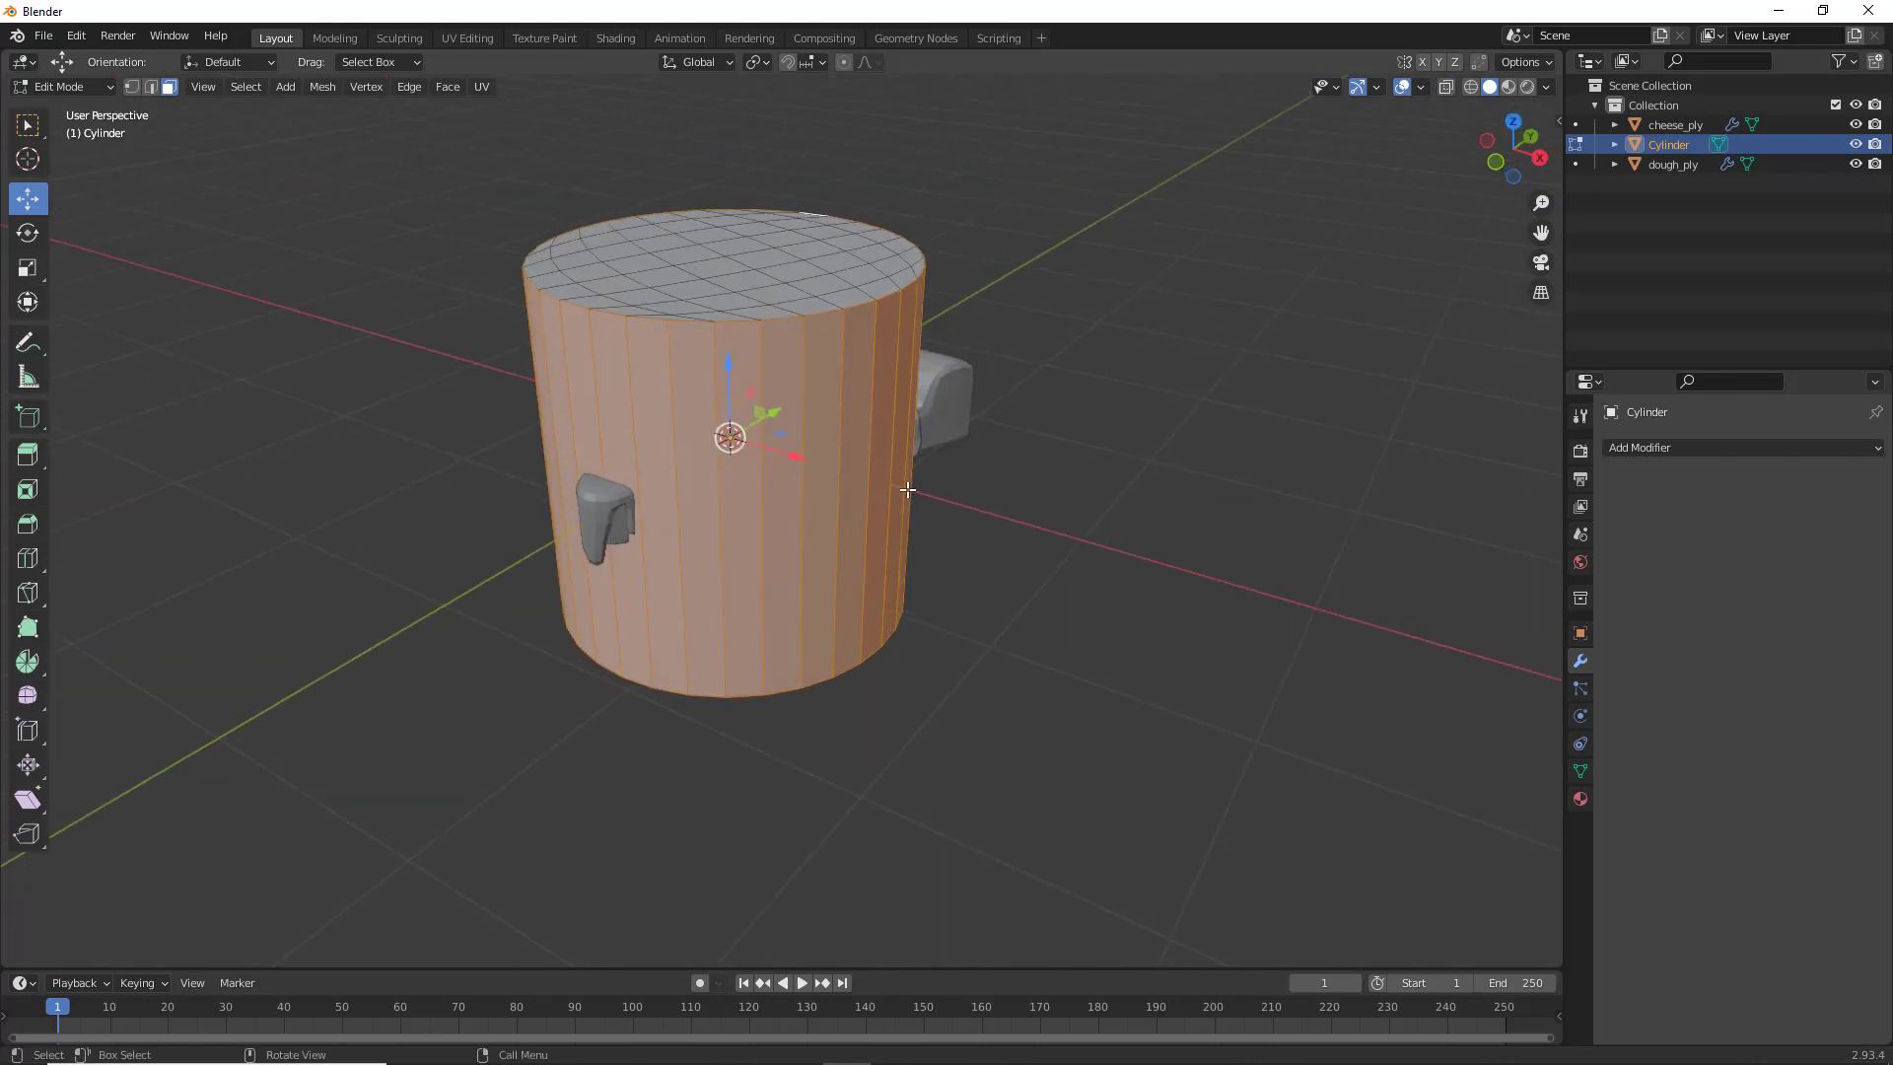
key(x)
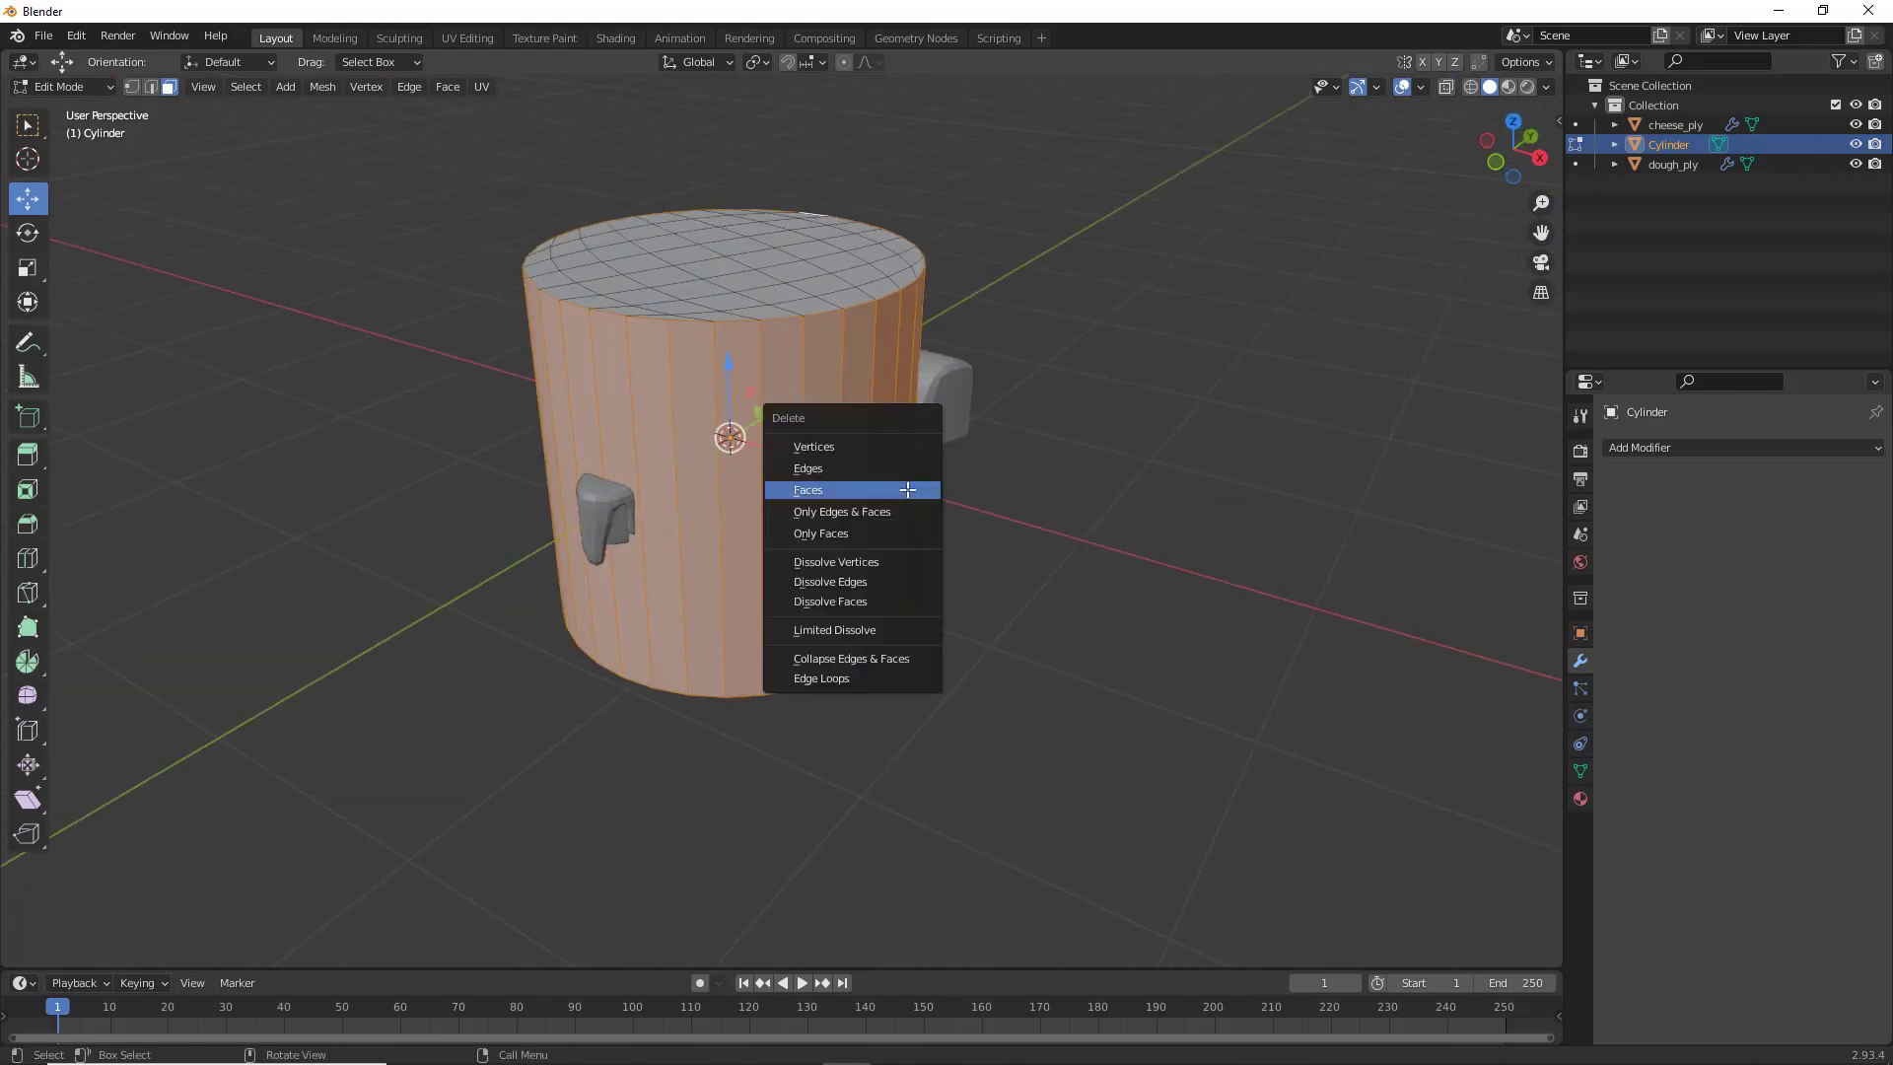
click(907, 489)
Return to Object Mode with the gridded disc selected and activate the Move tool
middle_drag(904, 494, 715, 534)
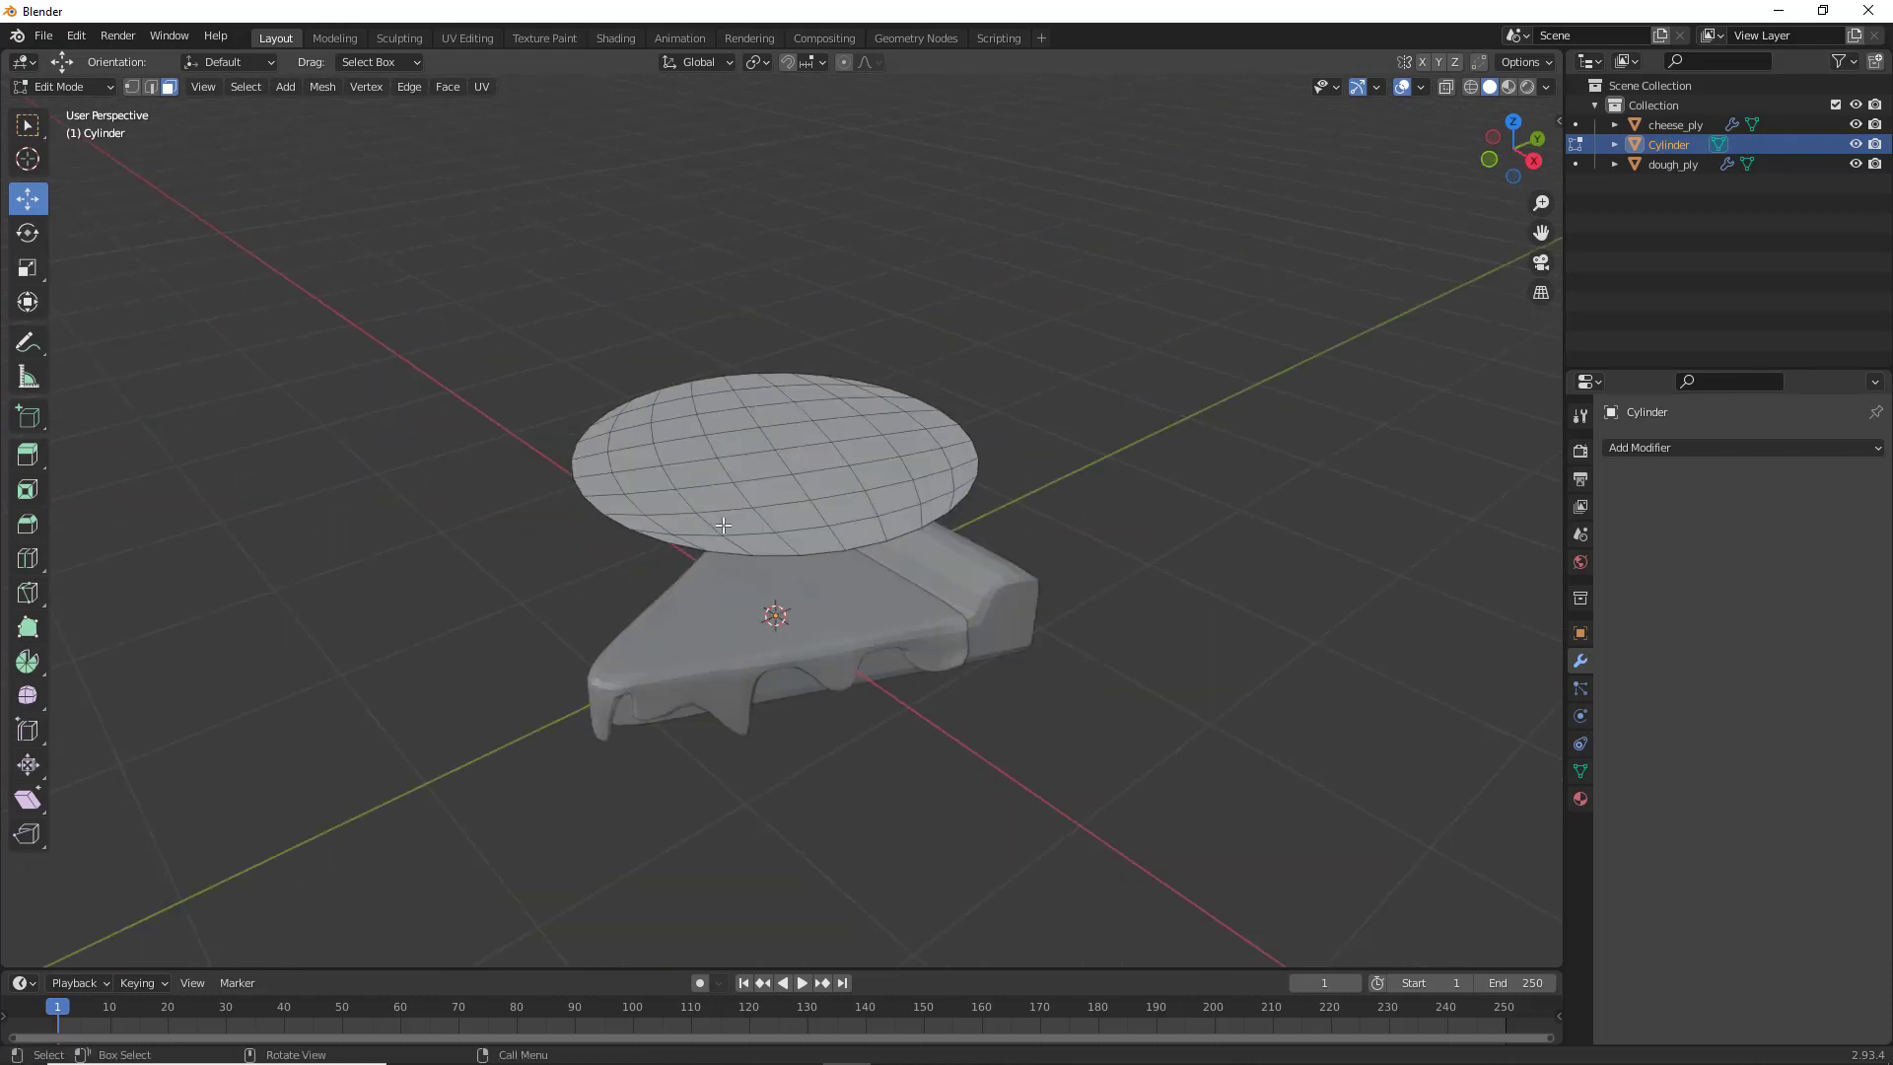
mouse_move(725, 535)
middle_down()
mouse_move(758, 536)
mouse_move(778, 452)
mouse_move(755, 534)
middle_up()
scroll(852, 581, up, 2)
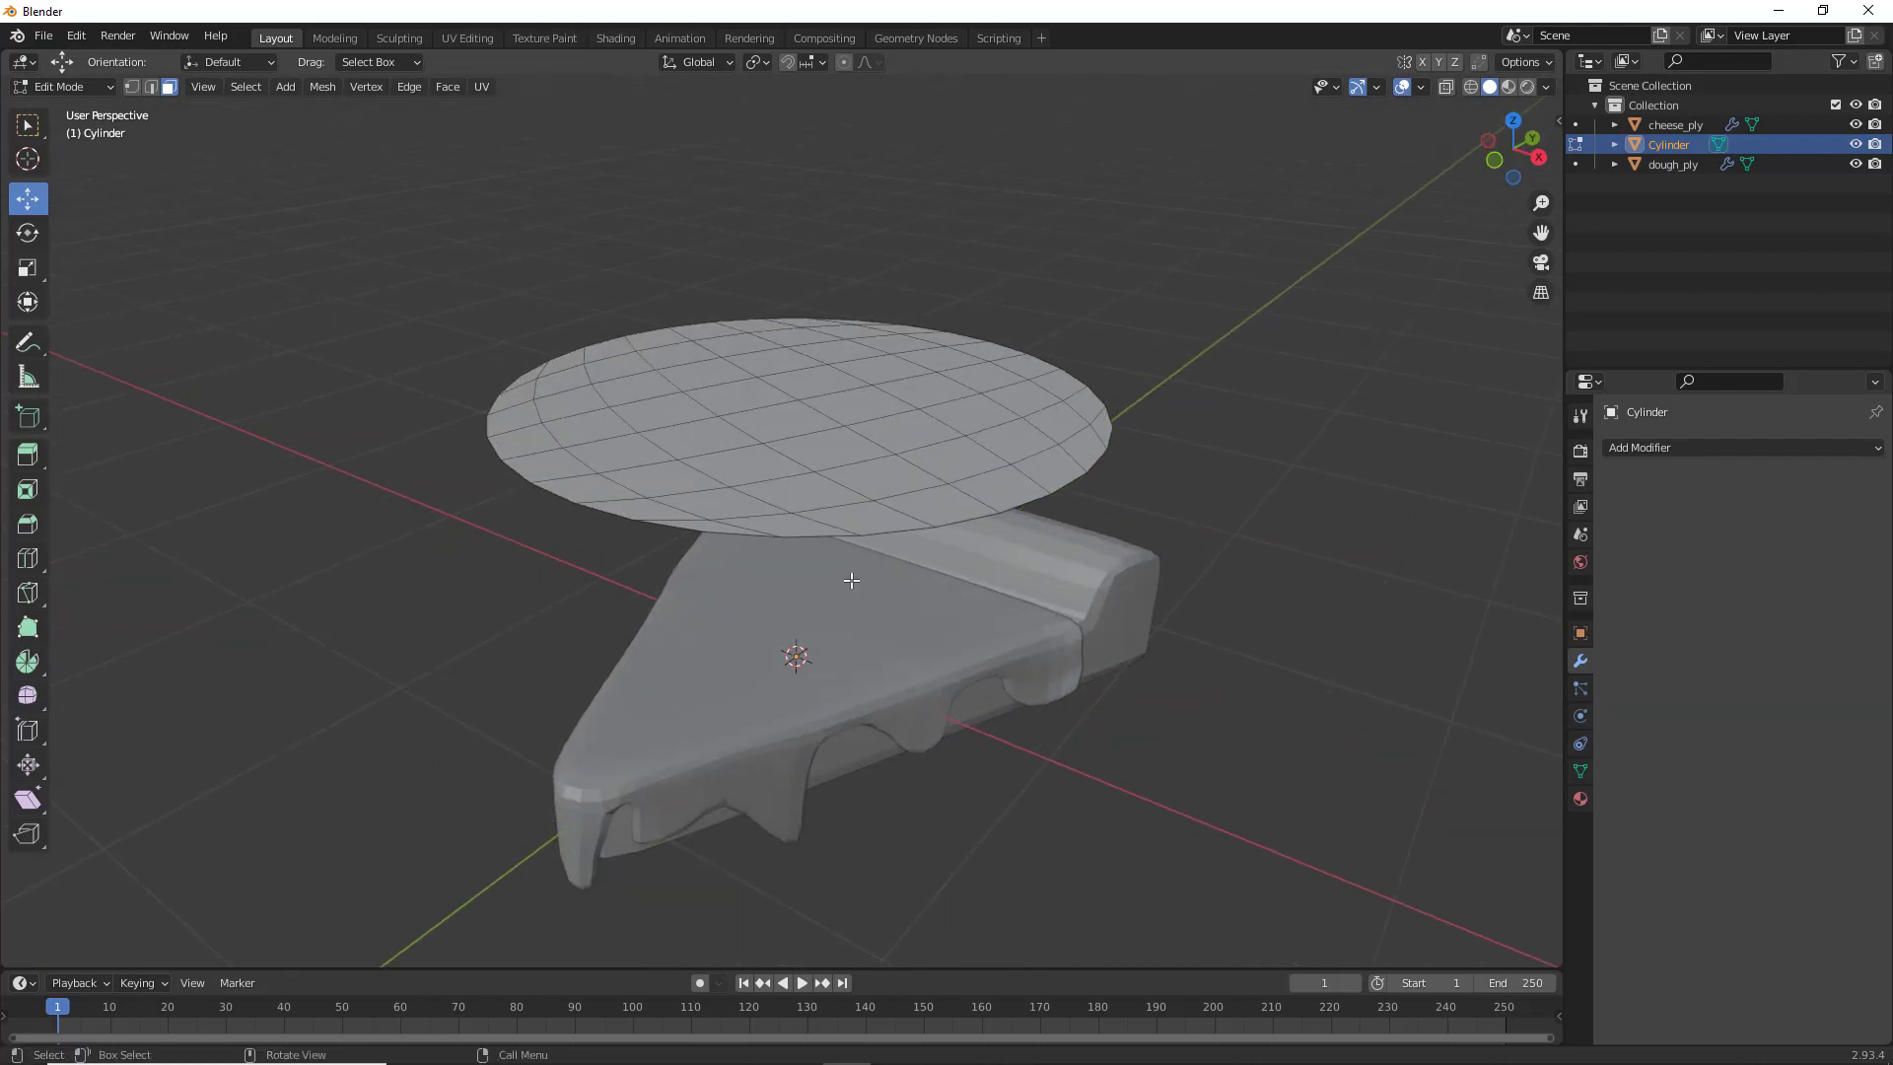
middle_drag(852, 581, 850, 522)
middle_drag(809, 440, 819, 502)
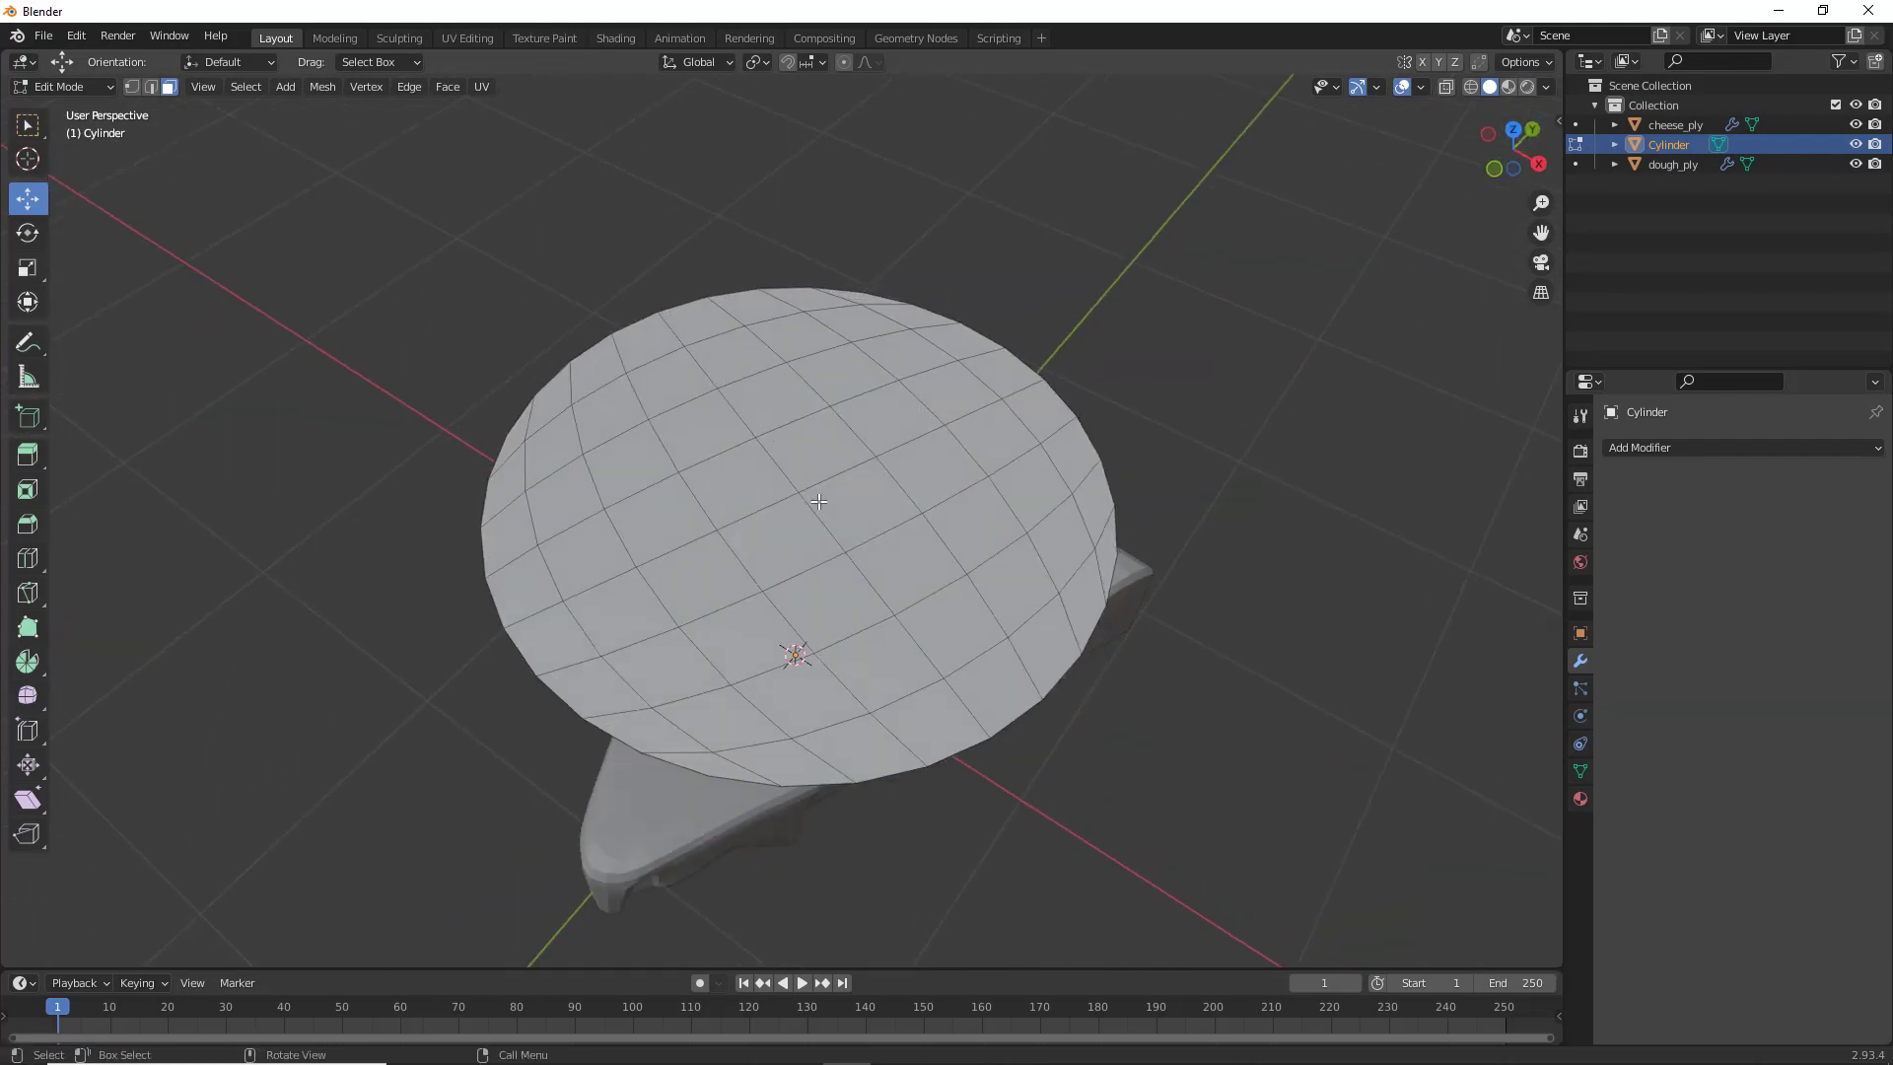
right_click(805, 493)
middle_drag(1085, 536, 1101, 494)
key(Tab)
middle_drag(529, 509, 729, 586)
click(27, 198)
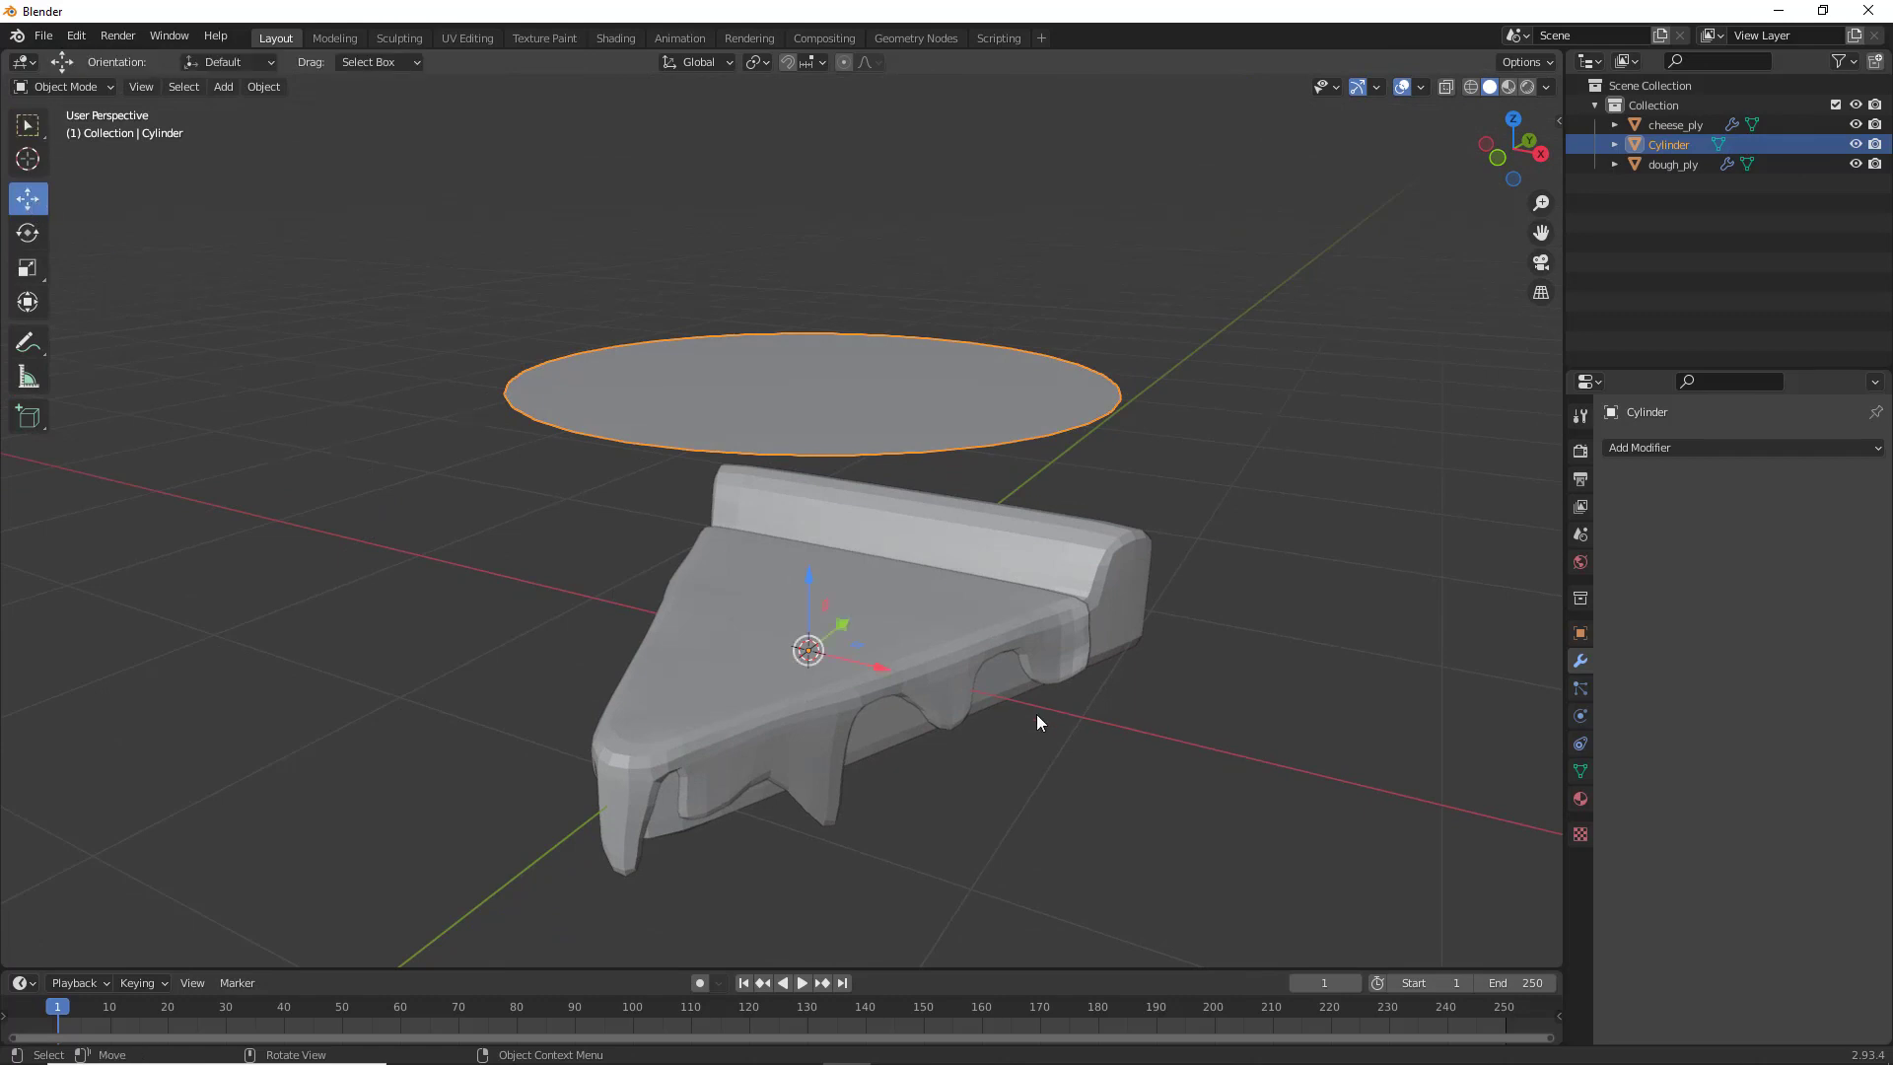
Set the disc's origin to its Center of Mass (Surface)
middle_drag(799, 671, 836, 544)
scroll(836, 552, down, 3)
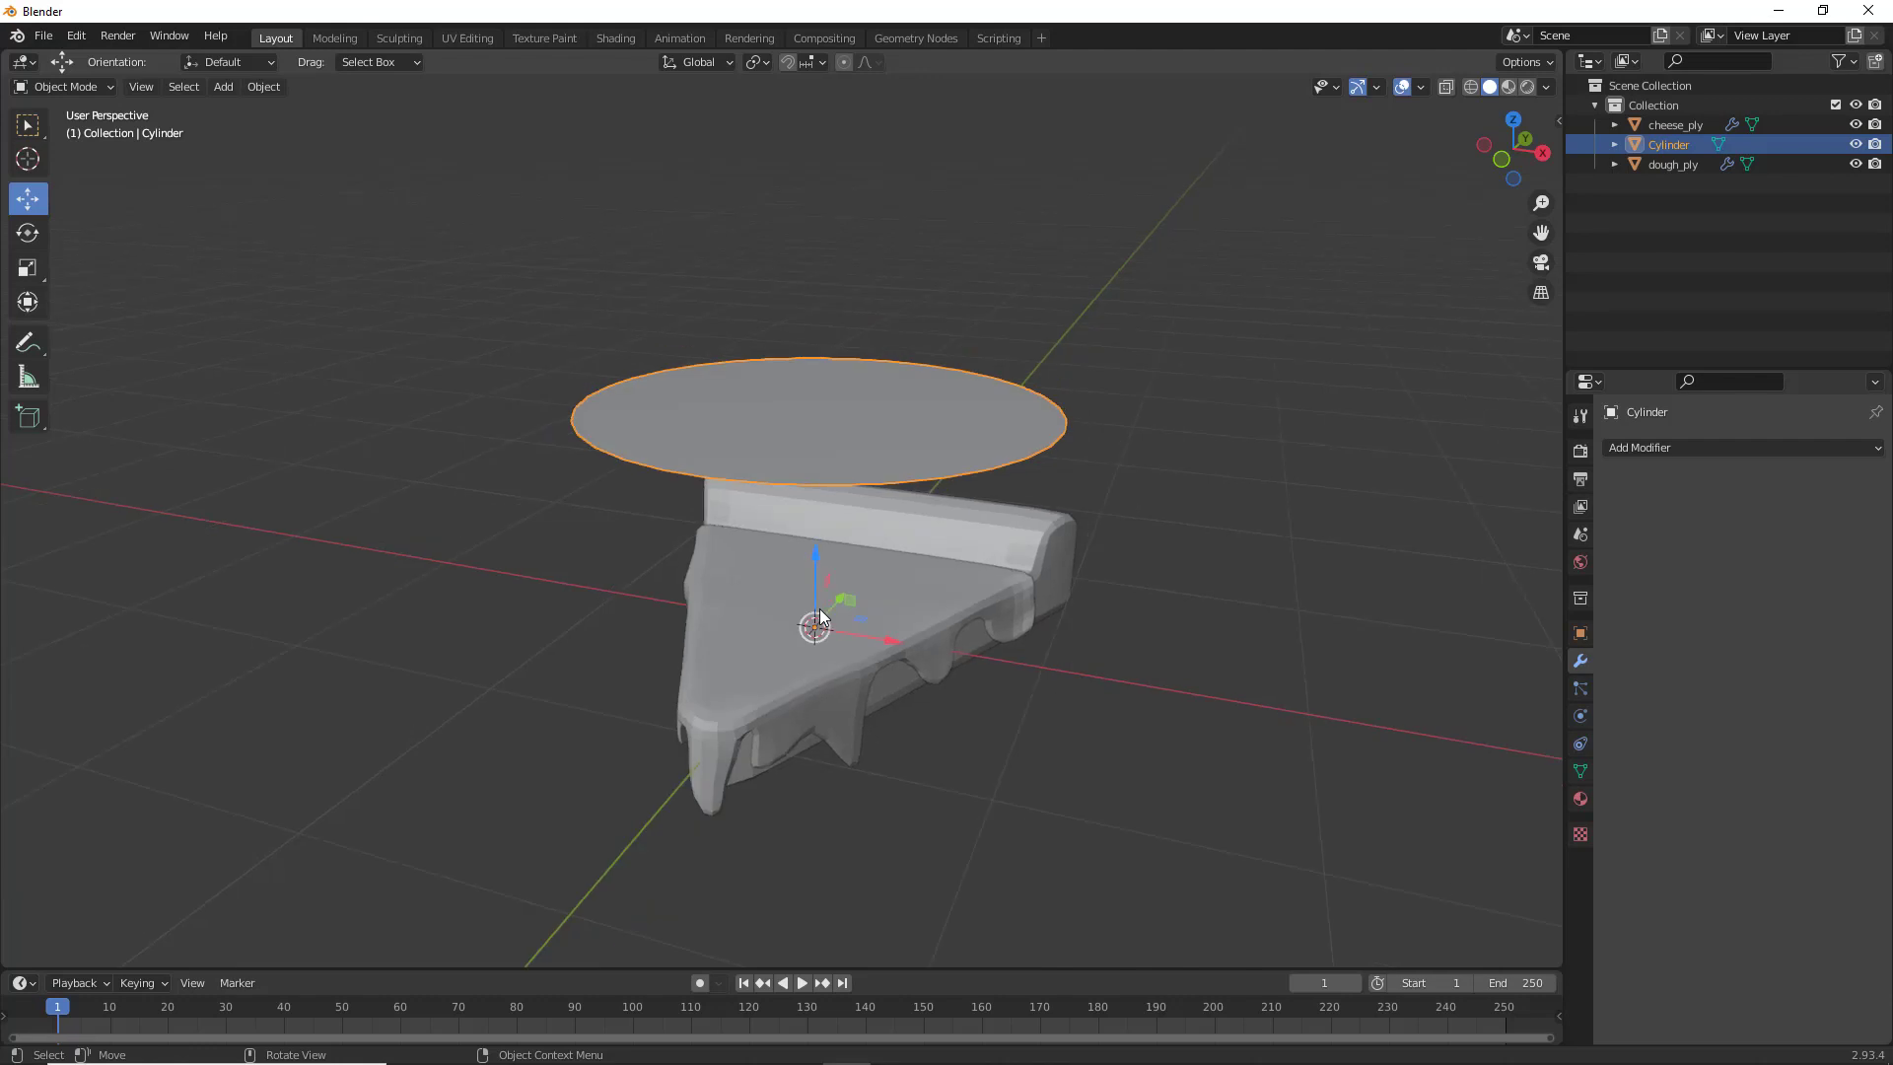
right_click(810, 416)
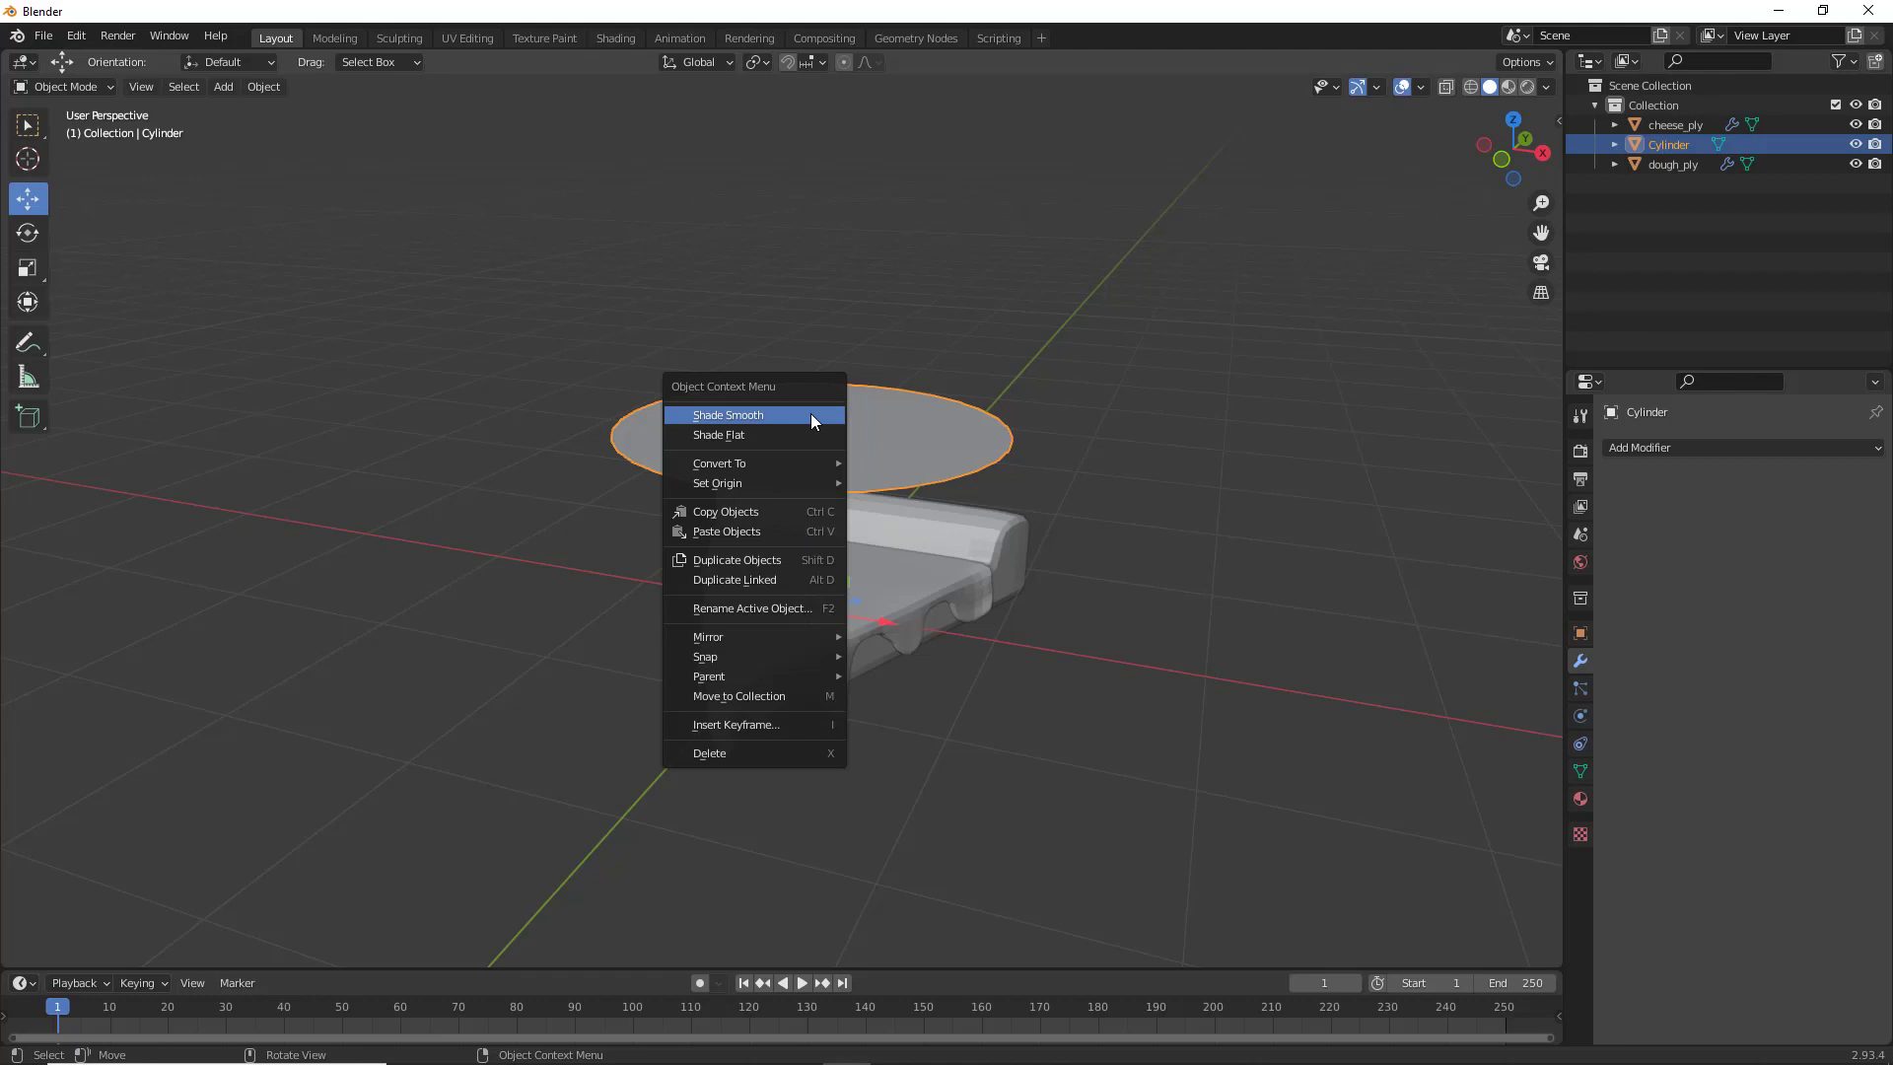
mouse_move(808, 482)
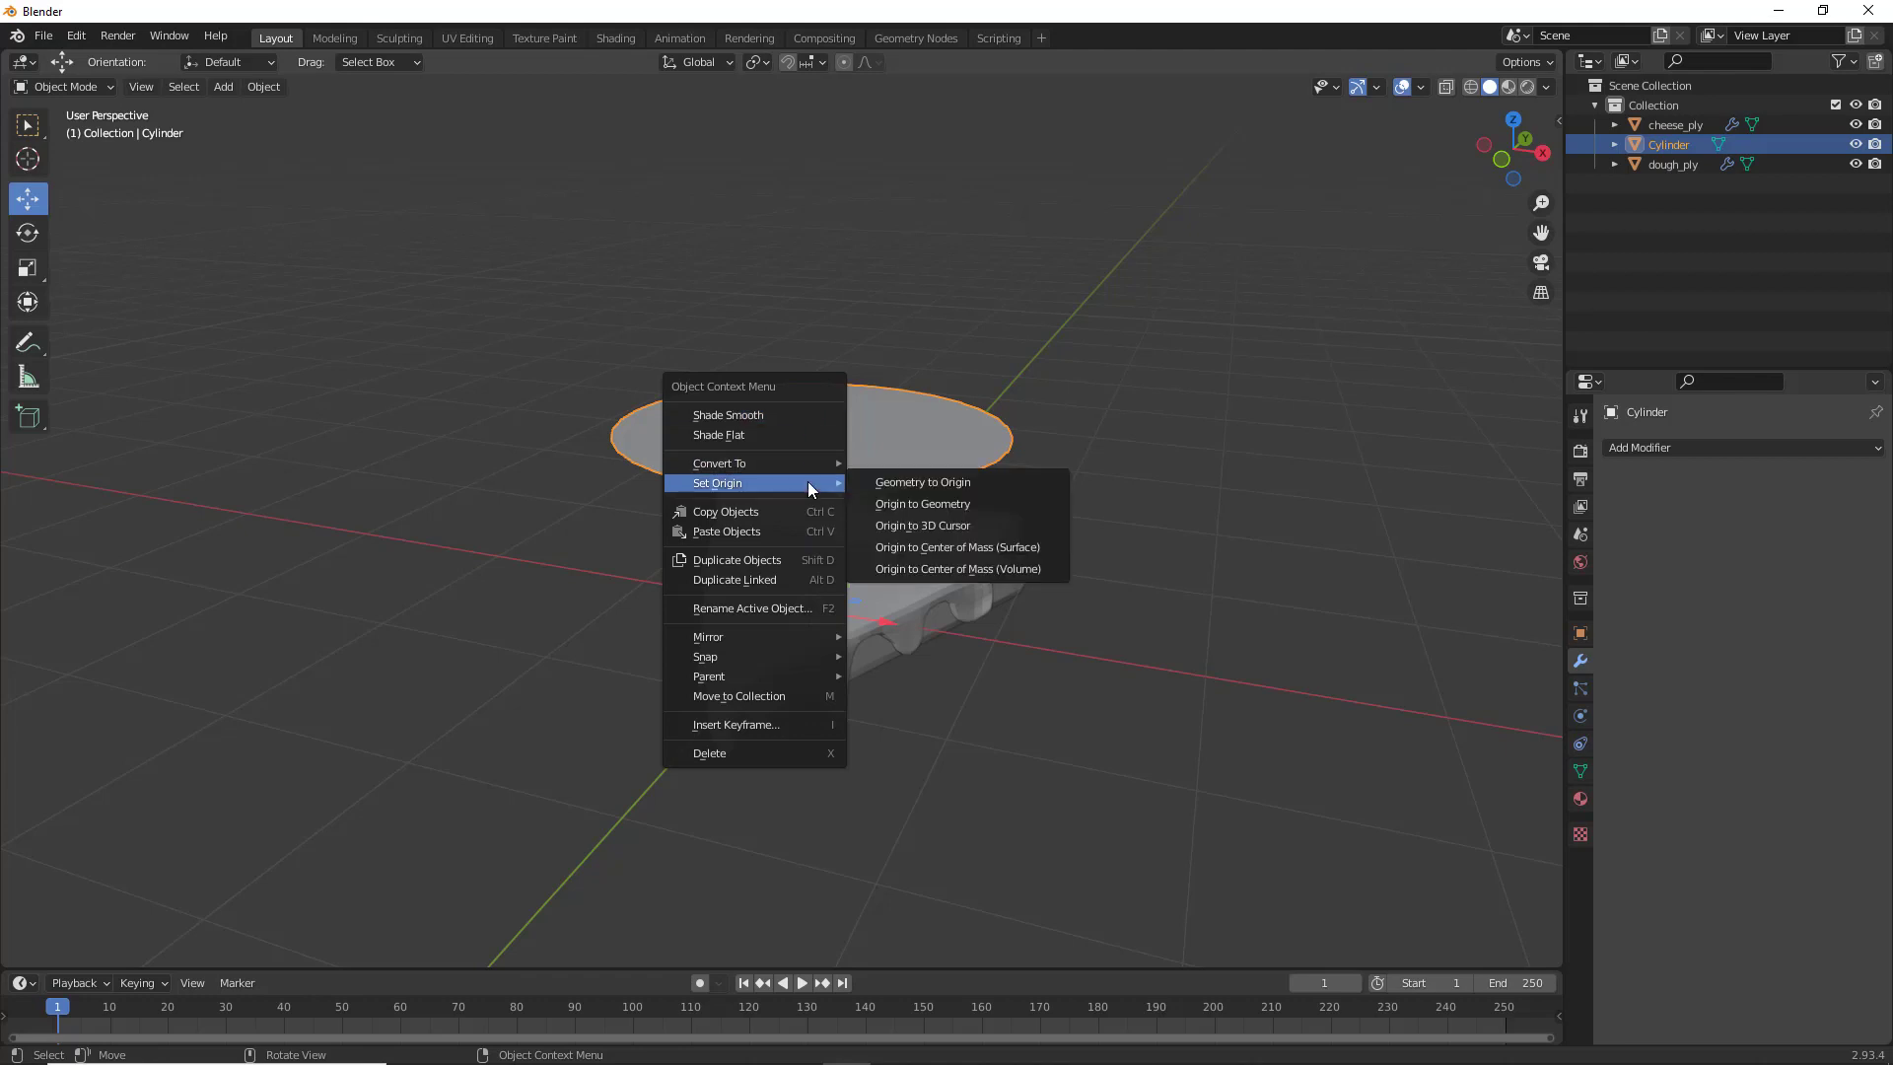
click(956, 544)
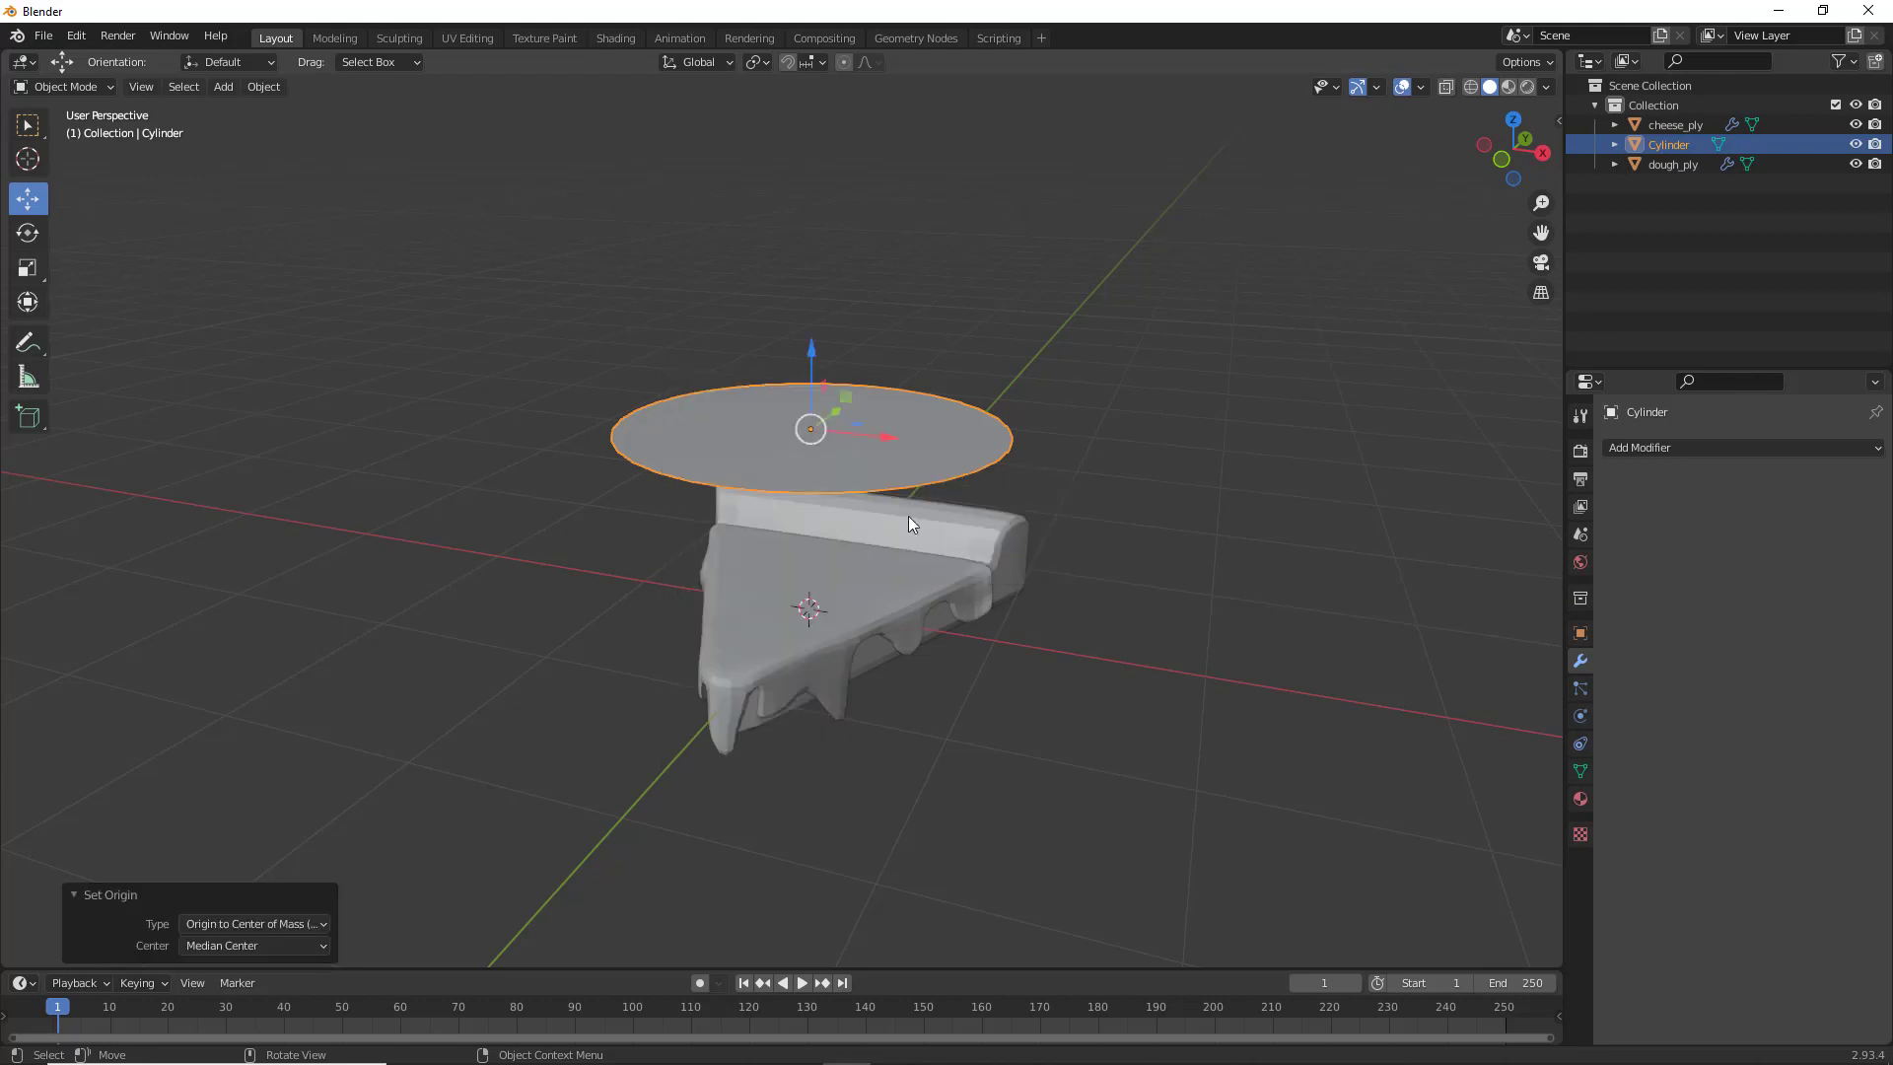
Enter Edit Mode on the disc and turn on proportional editing
middle_drag(762, 435, 813, 558)
key(Tab)
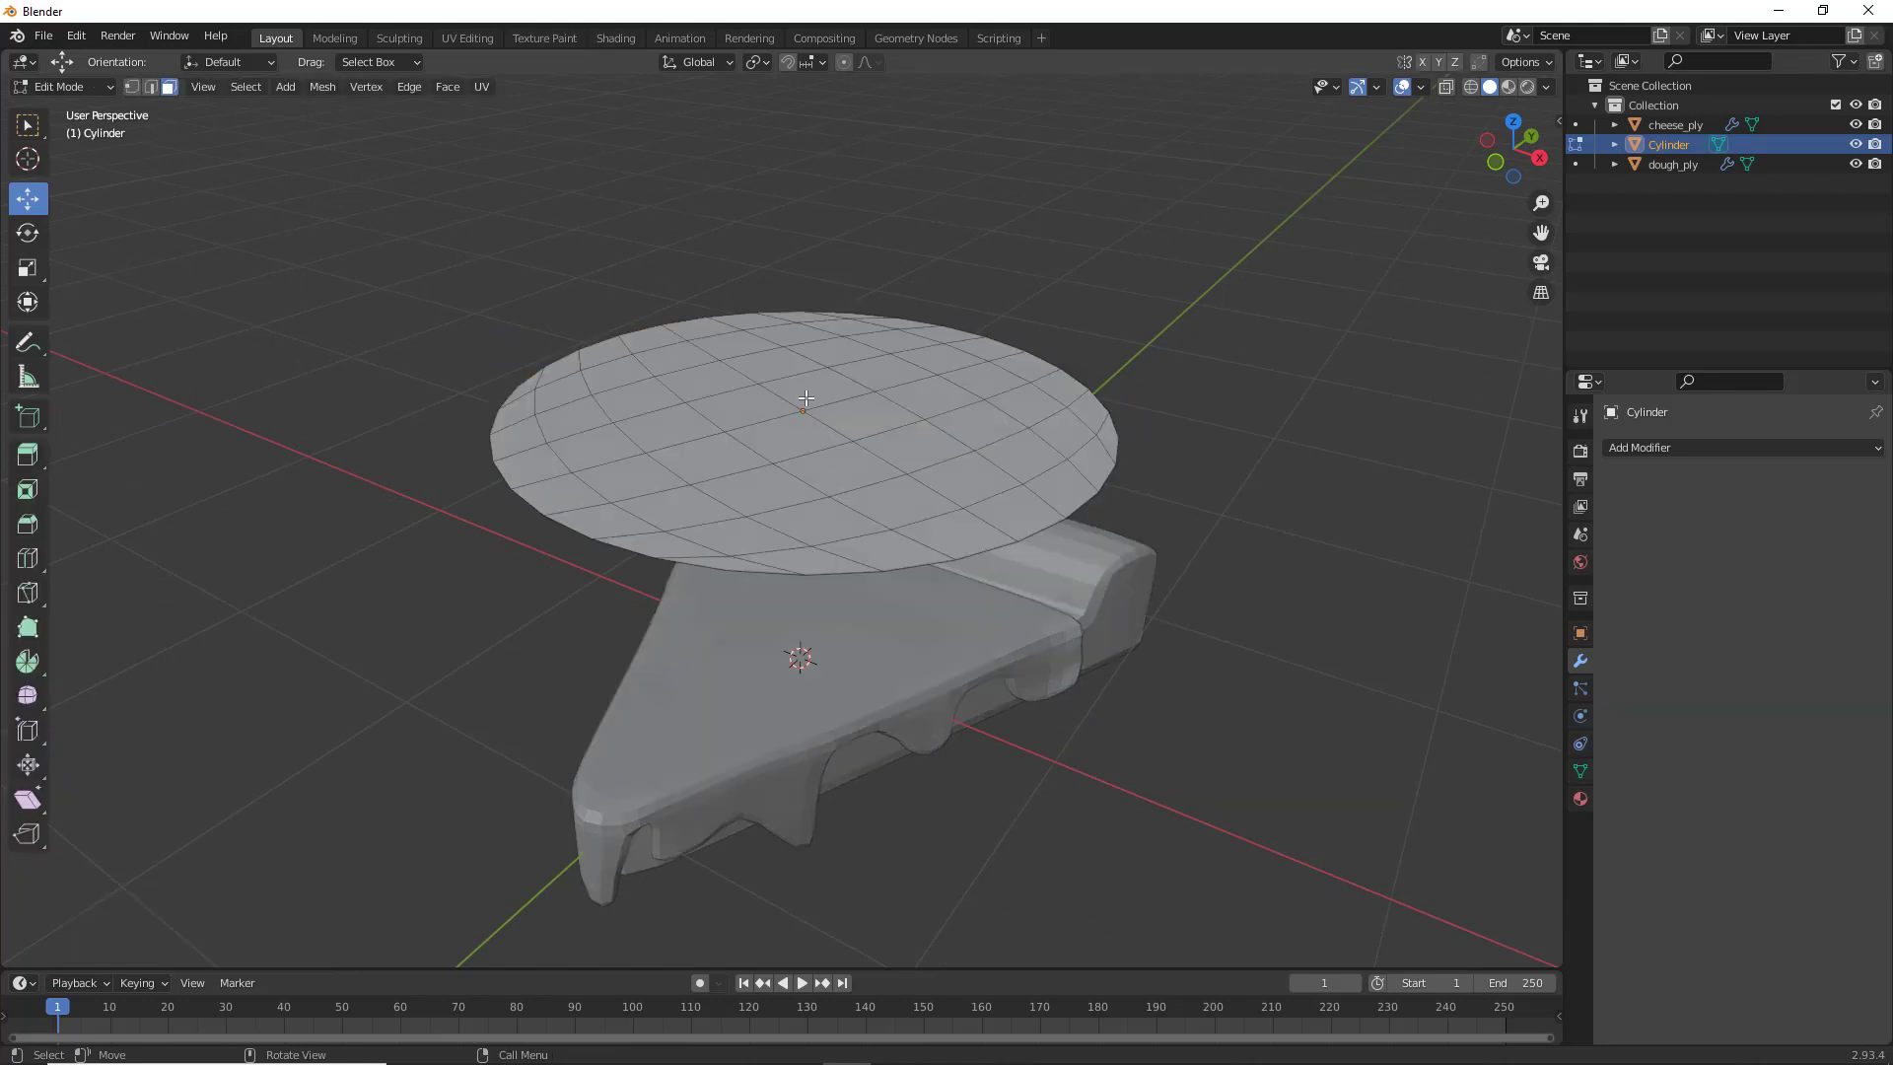
middle_drag(807, 399, 861, 263)
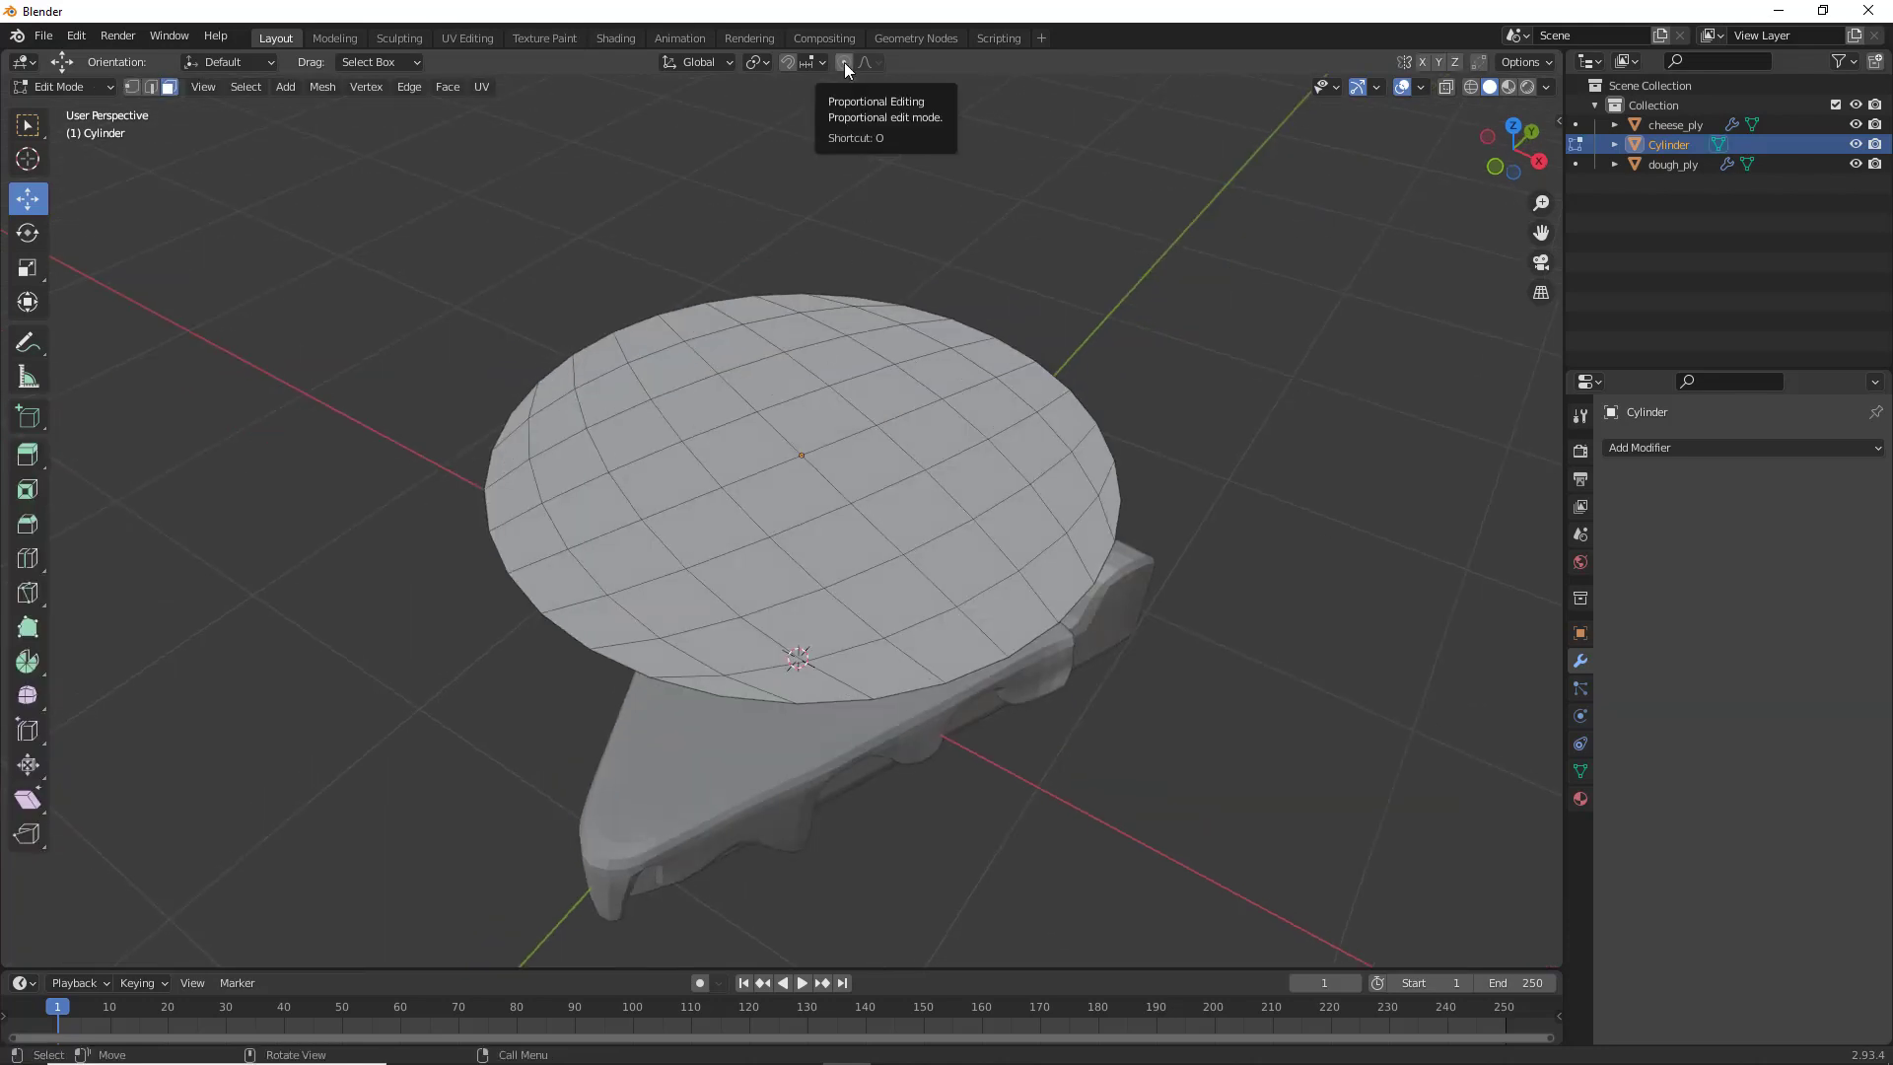
click(844, 62)
middle_drag(760, 417, 811, 426)
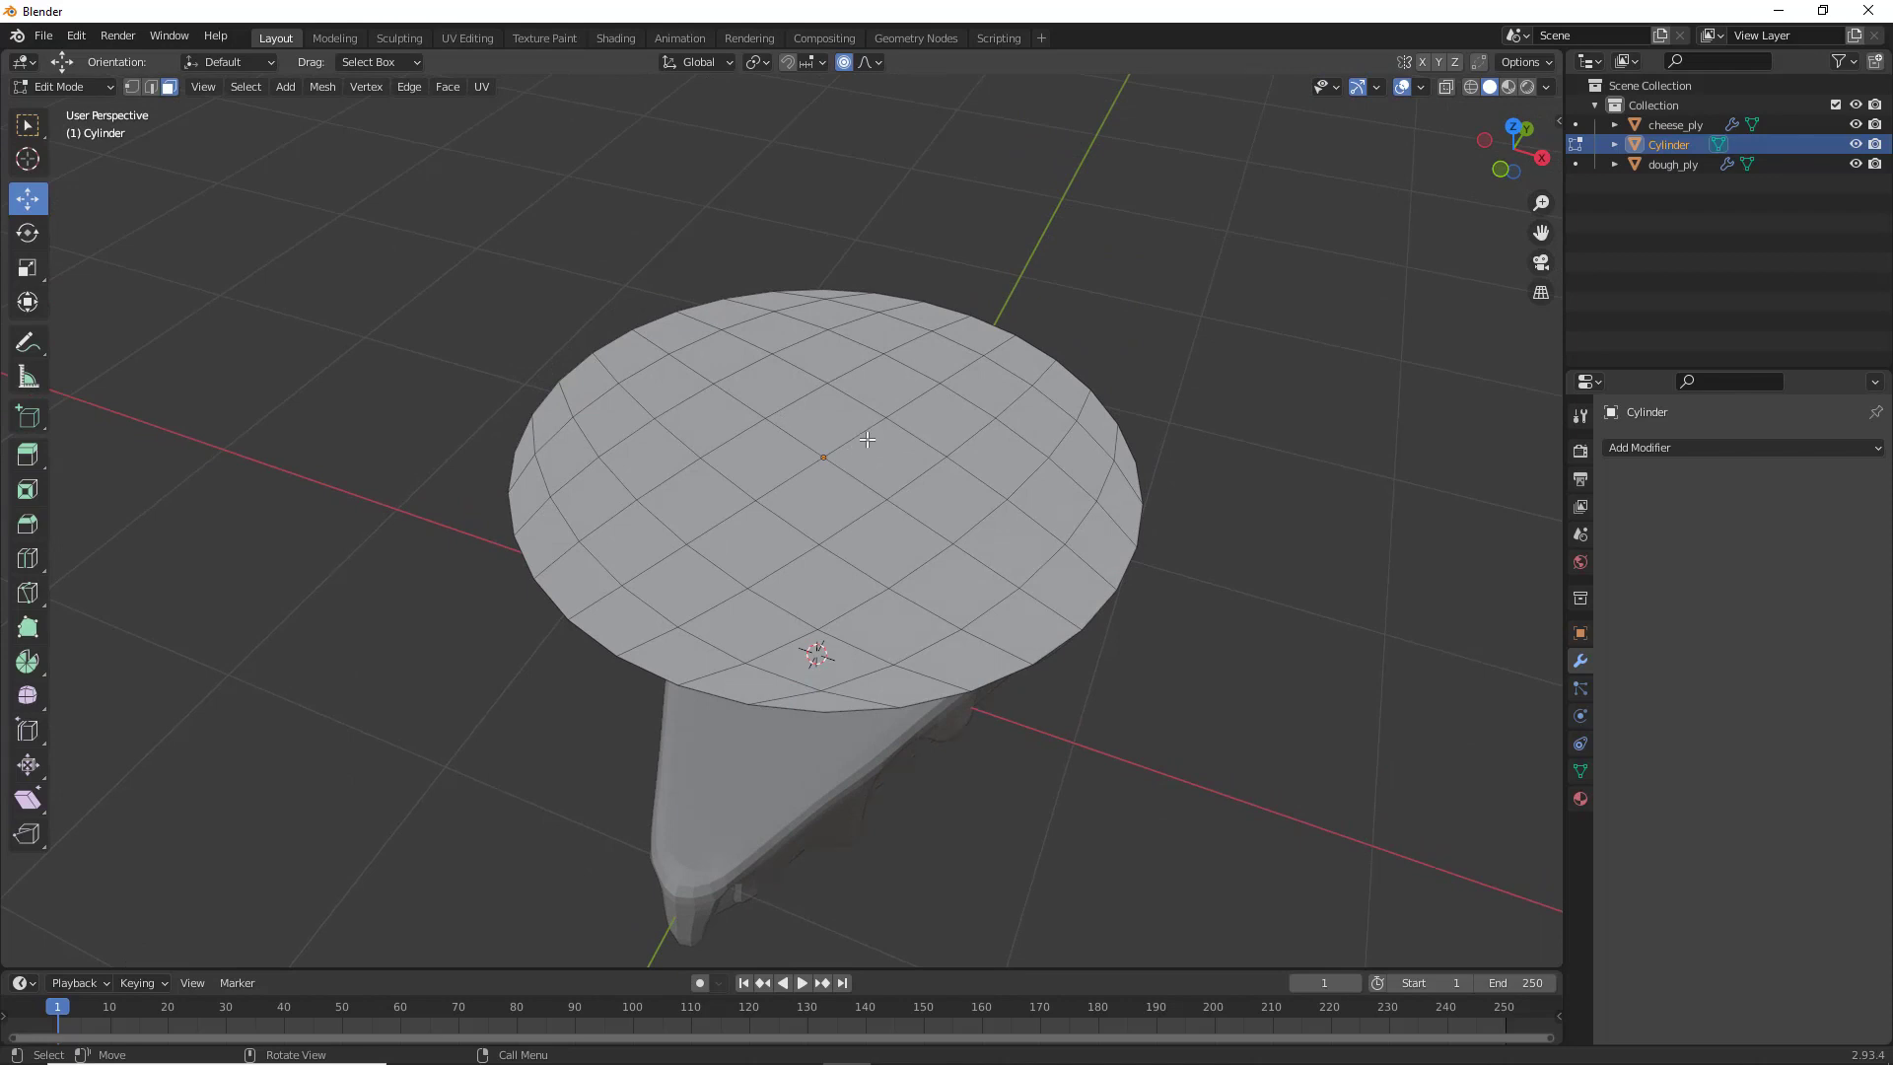
Switch to vertex selection and box-select the block of vertices at the disc's center
key(1)
middle_drag(867, 462, 871, 526)
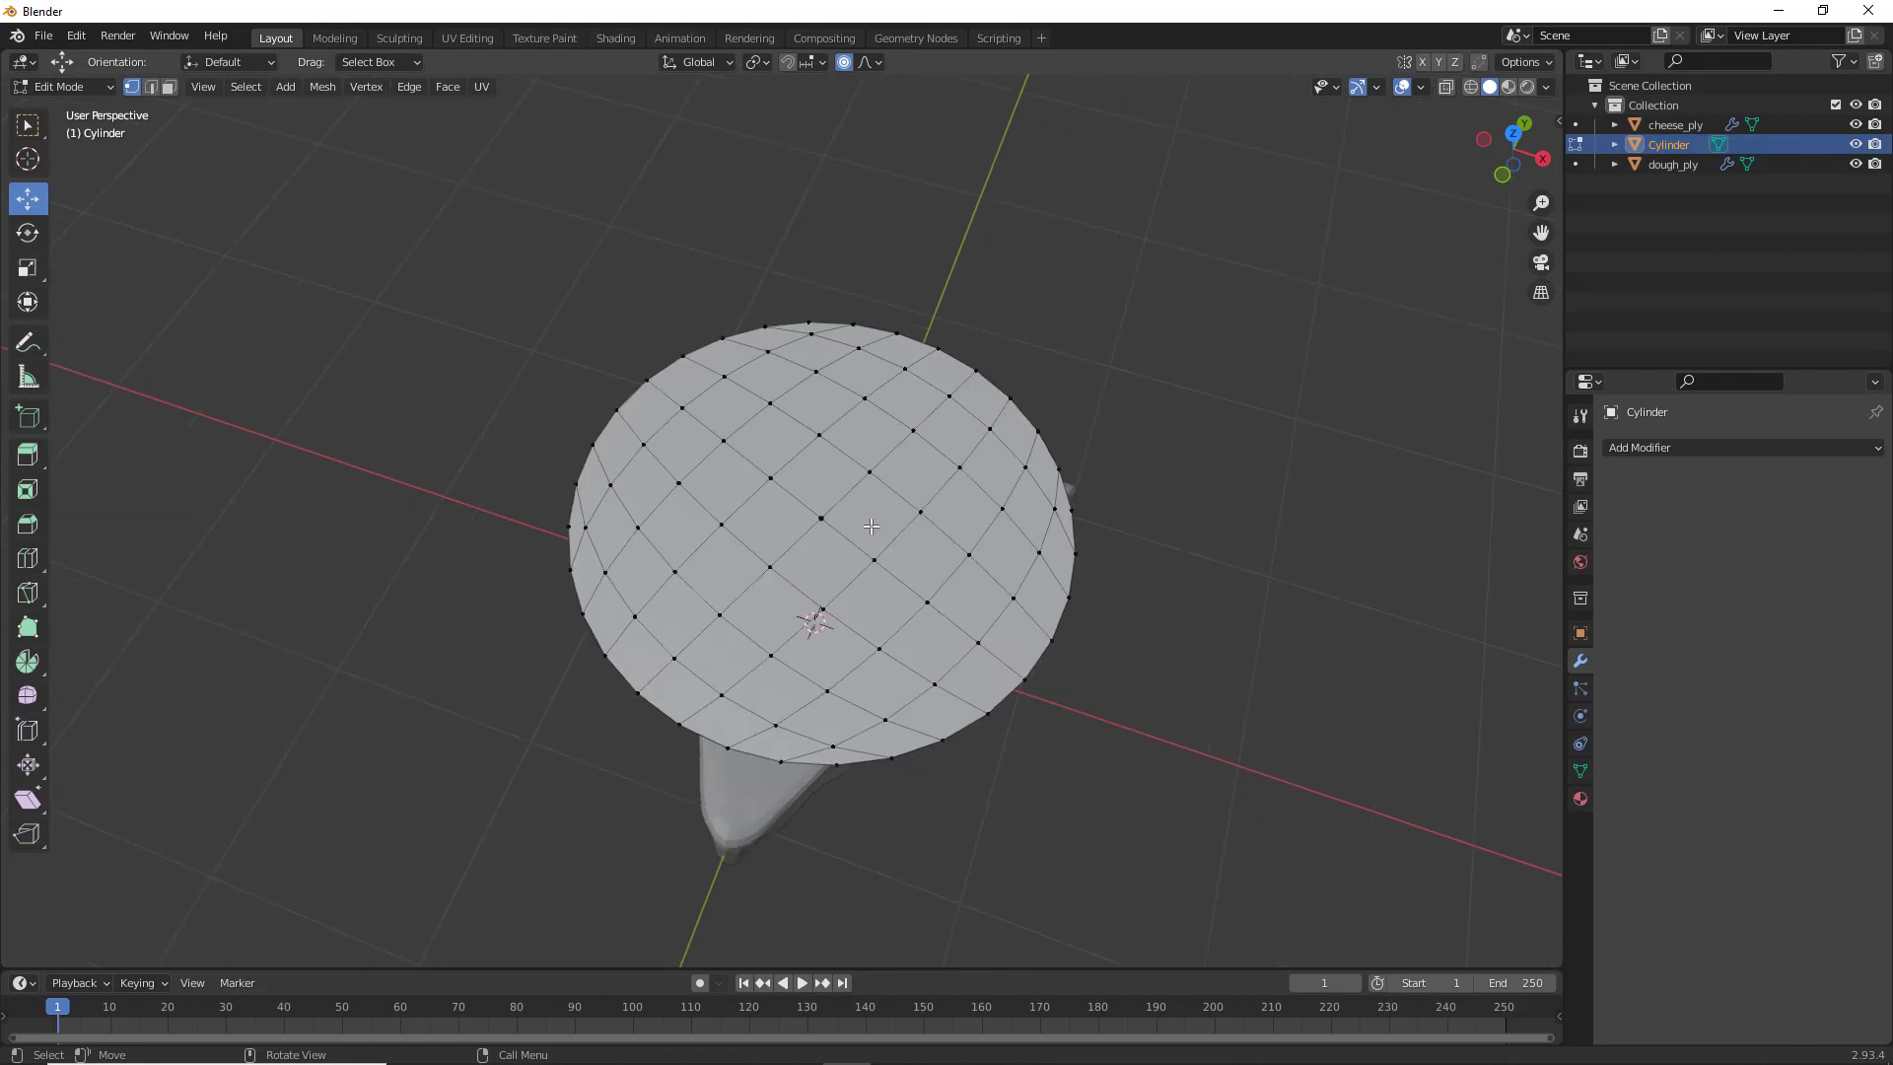
drag(698, 433, 841, 558)
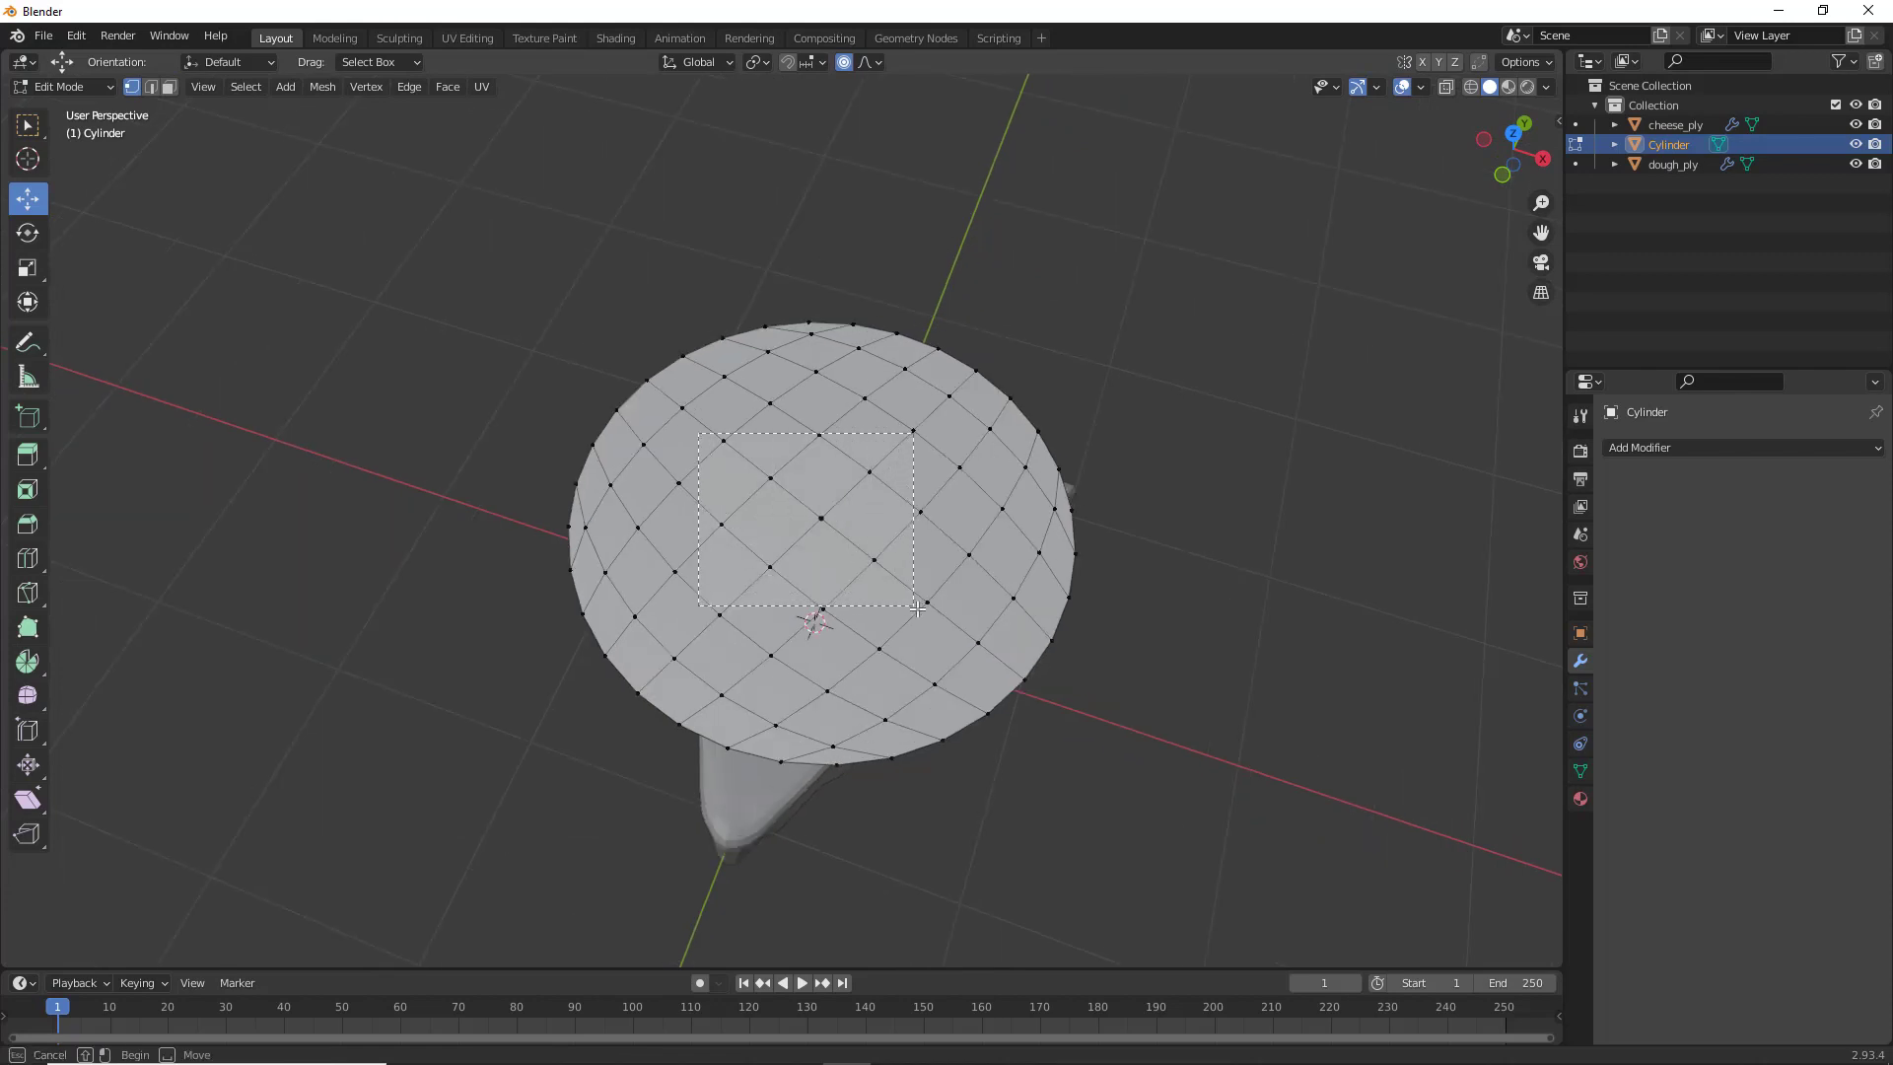
drag(917, 609, 917, 610)
middle_drag(917, 610, 828, 444)
Try to push the disc's central vertices down about 0.084 m with a proportional size of 0.135
drag(806, 387, 808, 408)
mouse_move(799, 463)
middle_down()
mouse_move(707, 455)
mouse_move(789, 459)
middle_up()
middle_drag(920, 429, 833, 457)
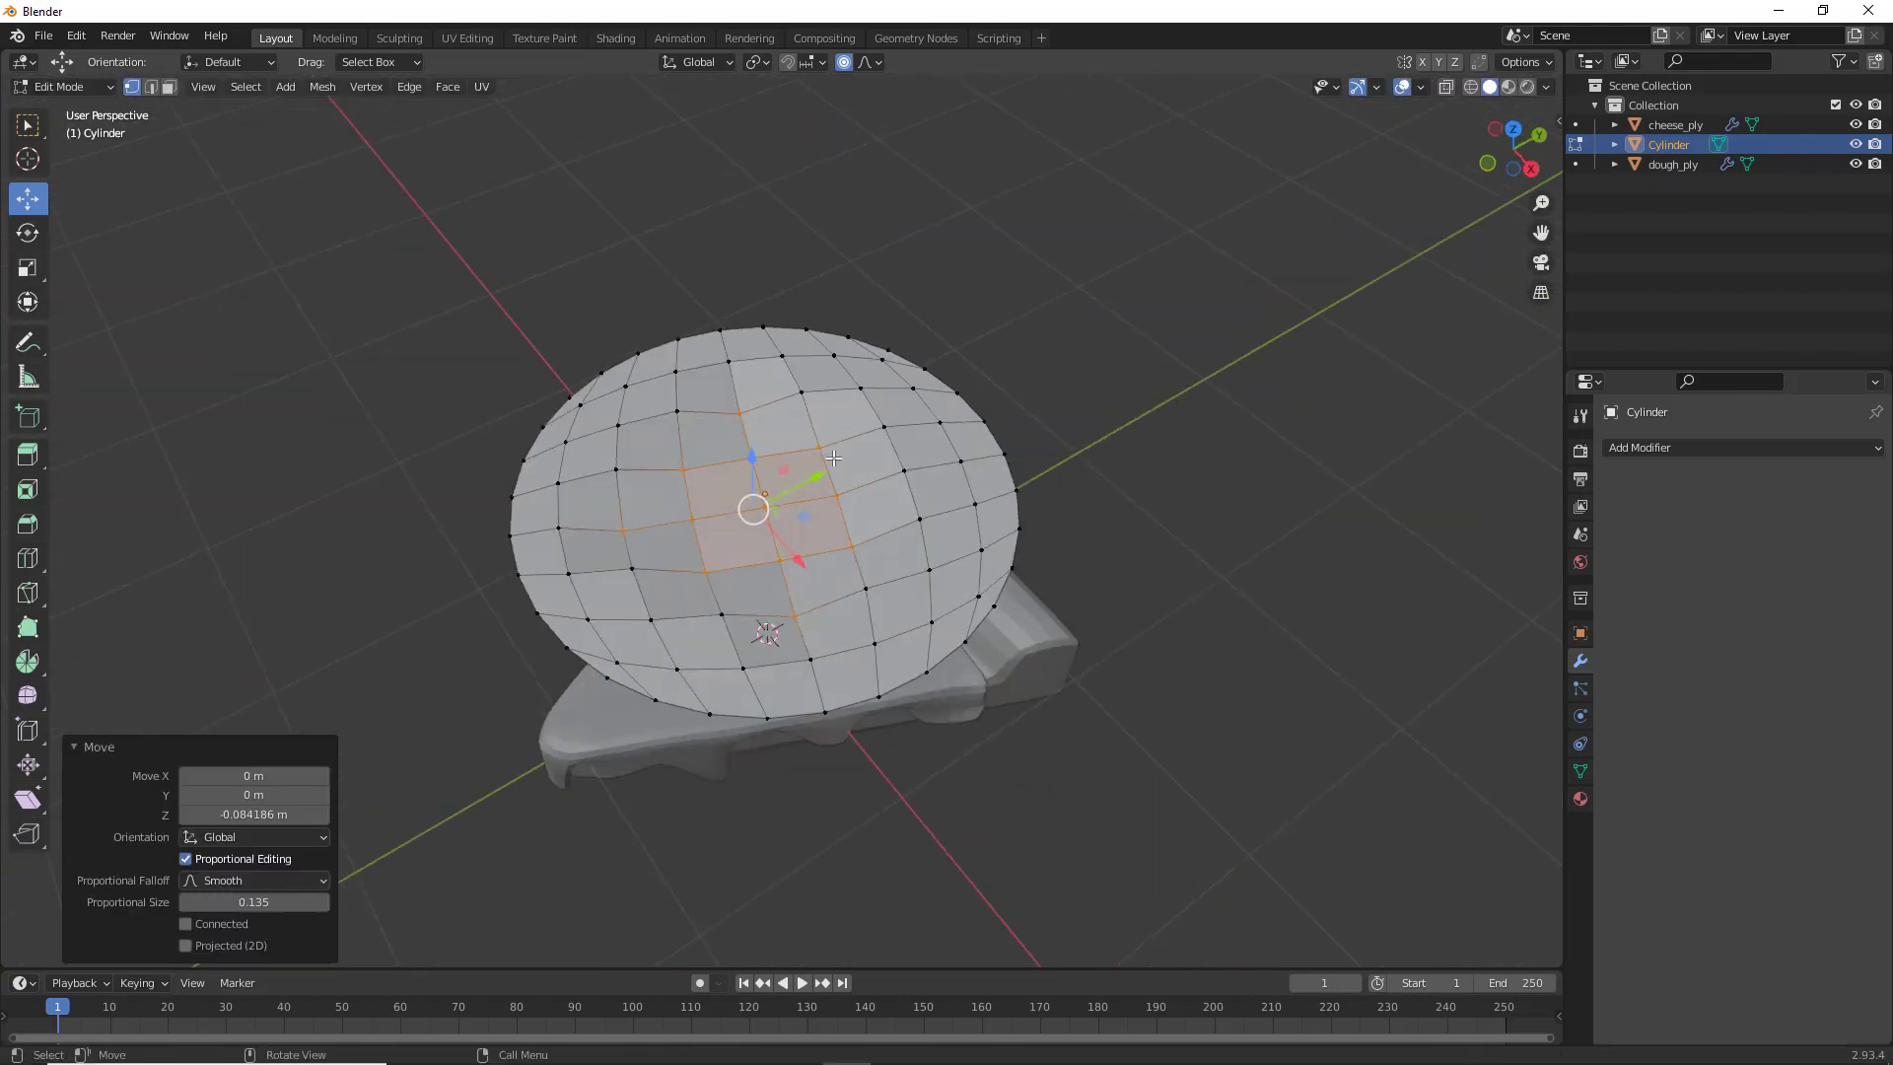
click(904, 473)
drag(908, 421, 909, 456)
middle_drag(910, 455, 850, 514)
key(ctrl+KP_Add)
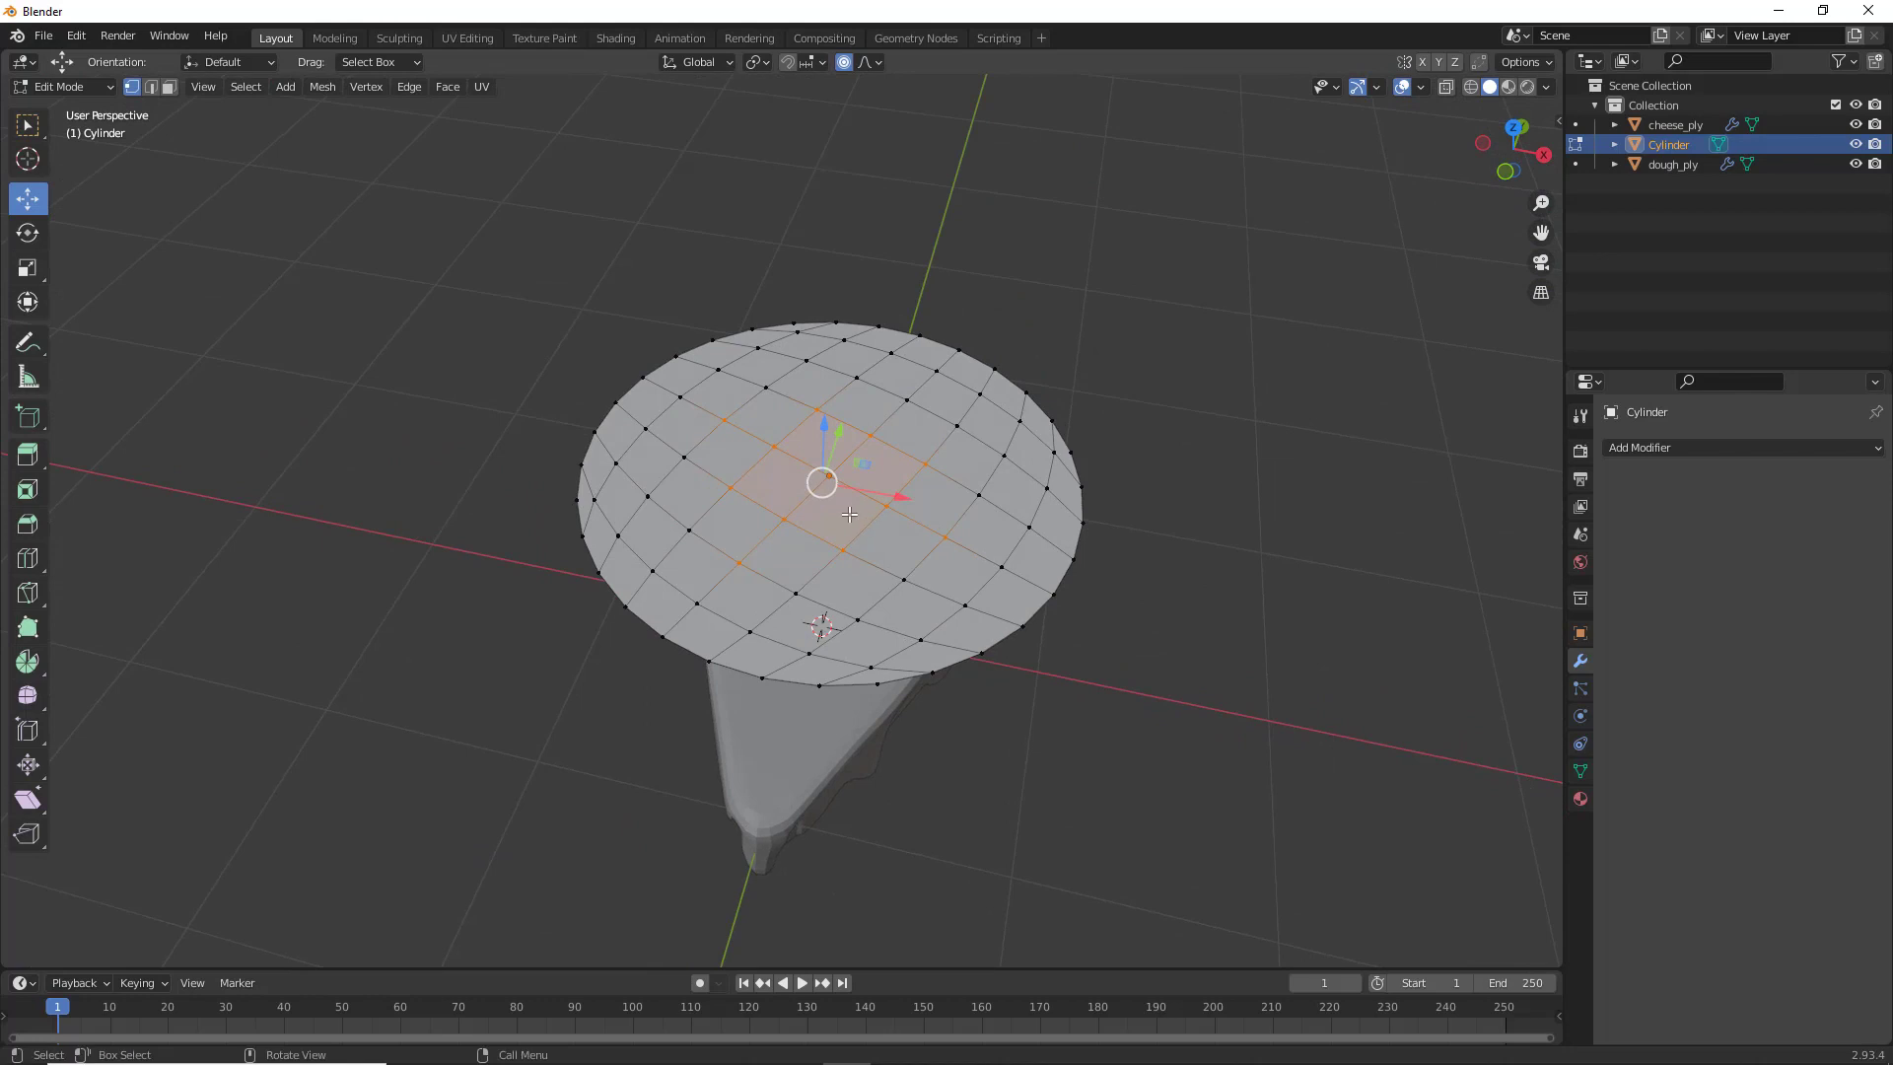
Lower the disc's central vertices about 0.076 m with a proportional size of 0.683 to form a shallow dip, and clear the selection
mouse_move(823, 426)
mouse_down()
mouse_move(807, 457)
mouse_move(824, 429)
mouse_up()
scroll(822, 439, down, 11)
scroll(807, 457, down, 6)
middle_drag(724, 467, 723, 388)
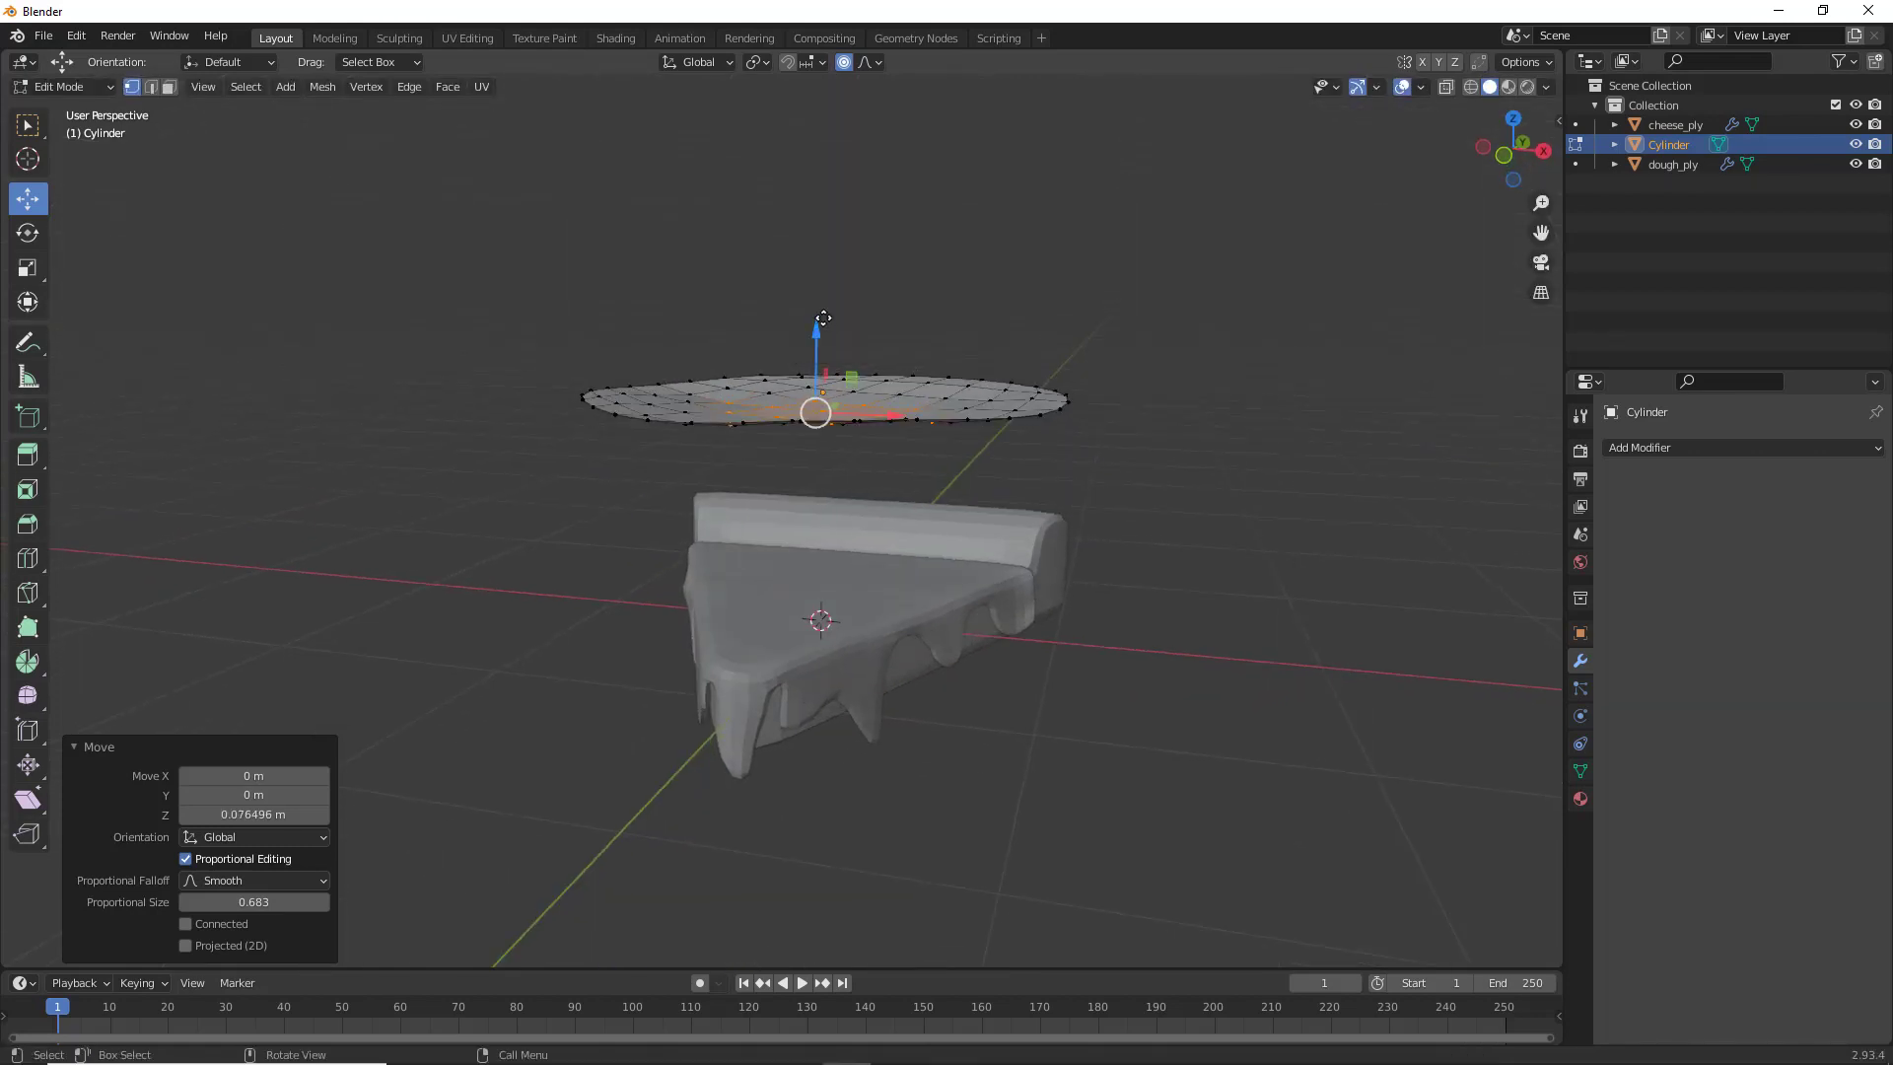
drag(823, 318, 824, 317)
click(1179, 305)
middle_drag(1138, 409, 1061, 532)
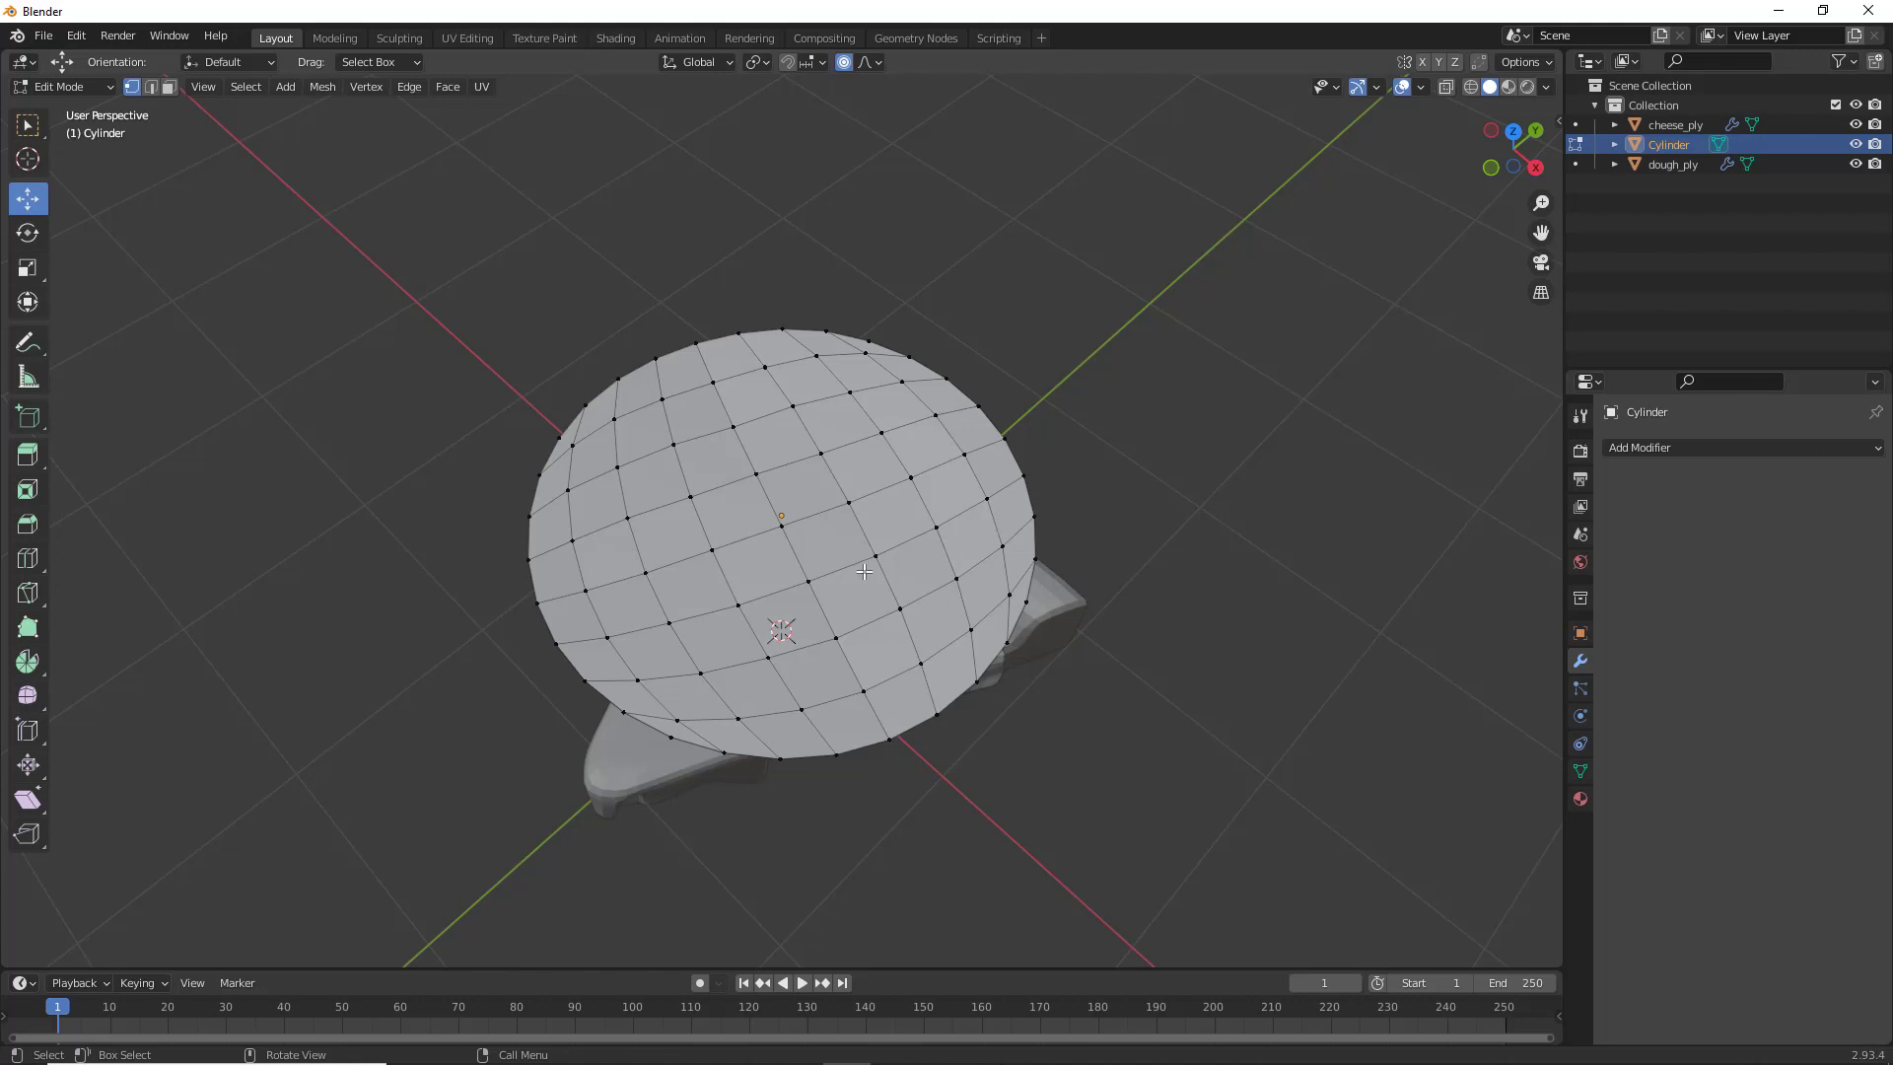
Select all faces of the disc and extrude them upward slightly to give the disc thickness, clearing the selection when done
scroll(737, 487, up, 1)
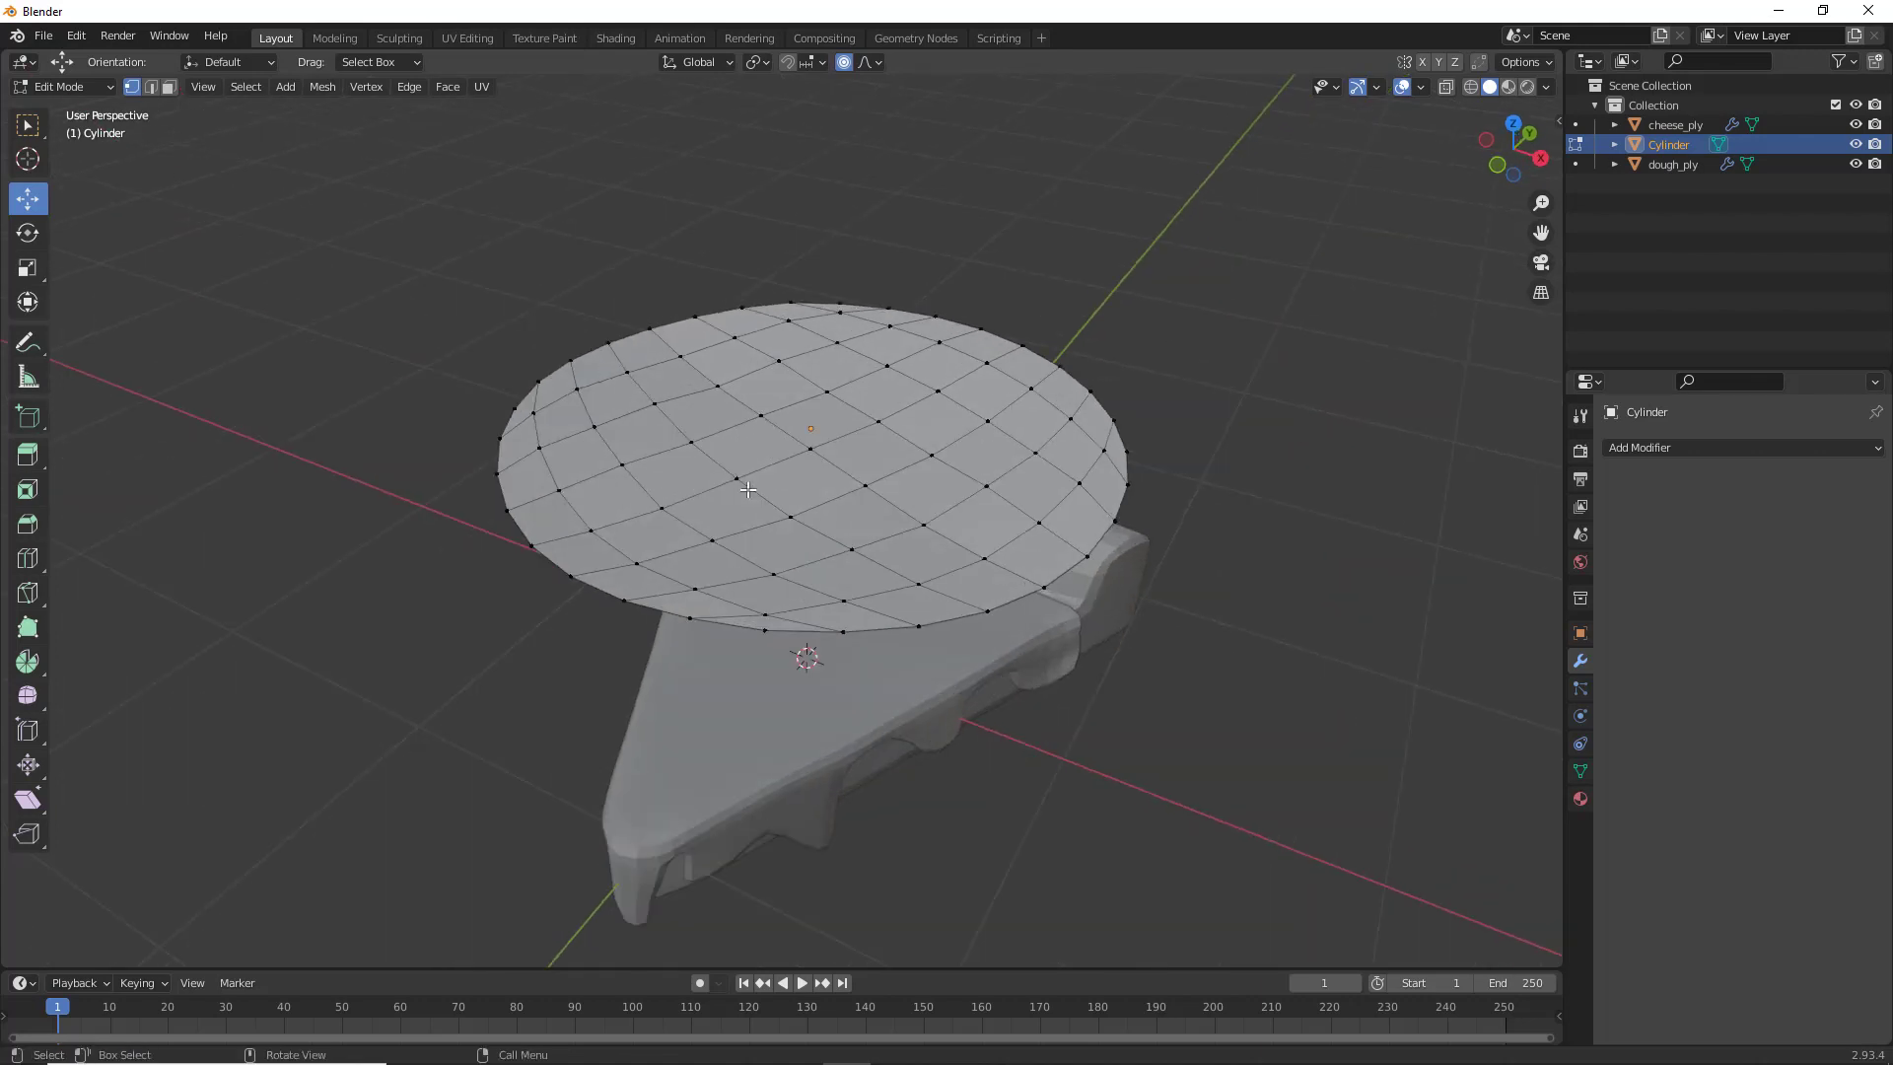
mouse_move(779, 492)
middle_down()
mouse_move(683, 500)
mouse_move(776, 513)
middle_up()
scroll(710, 505, up, 1)
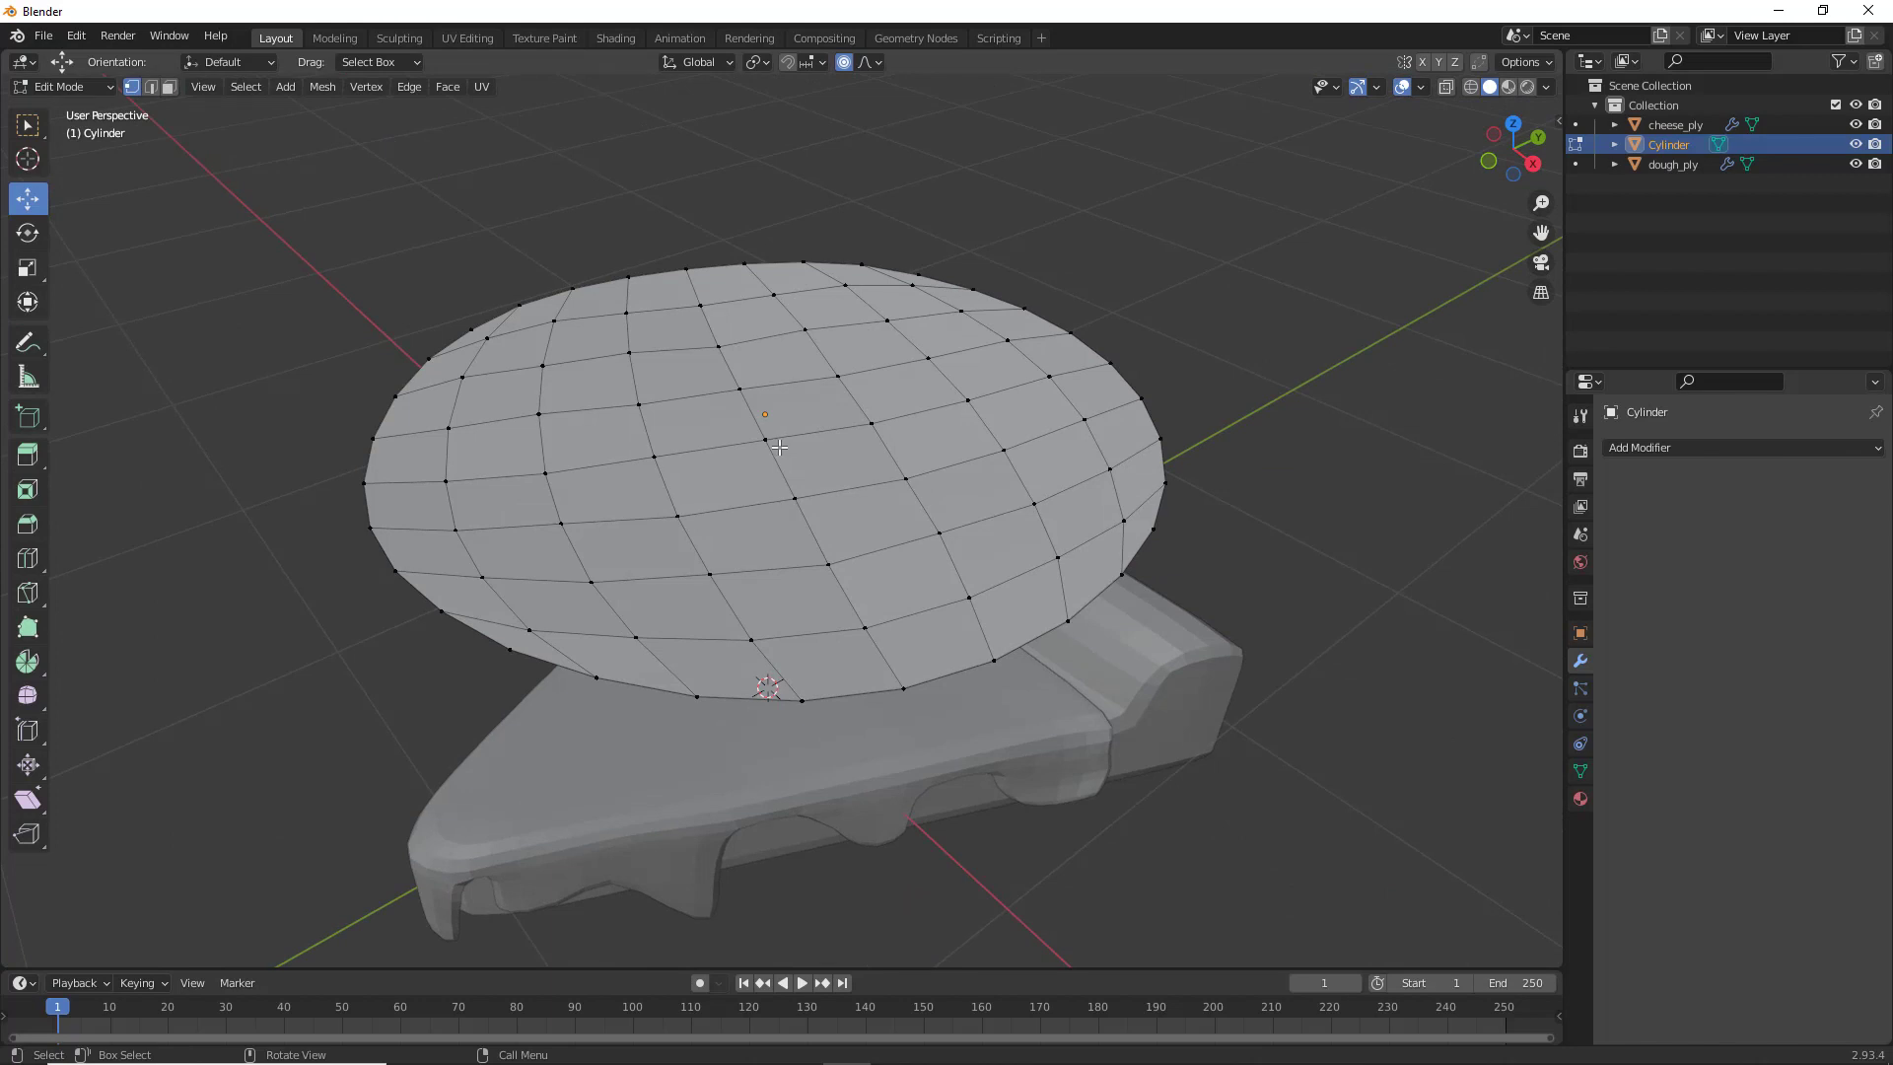
key(3)
click(728, 475)
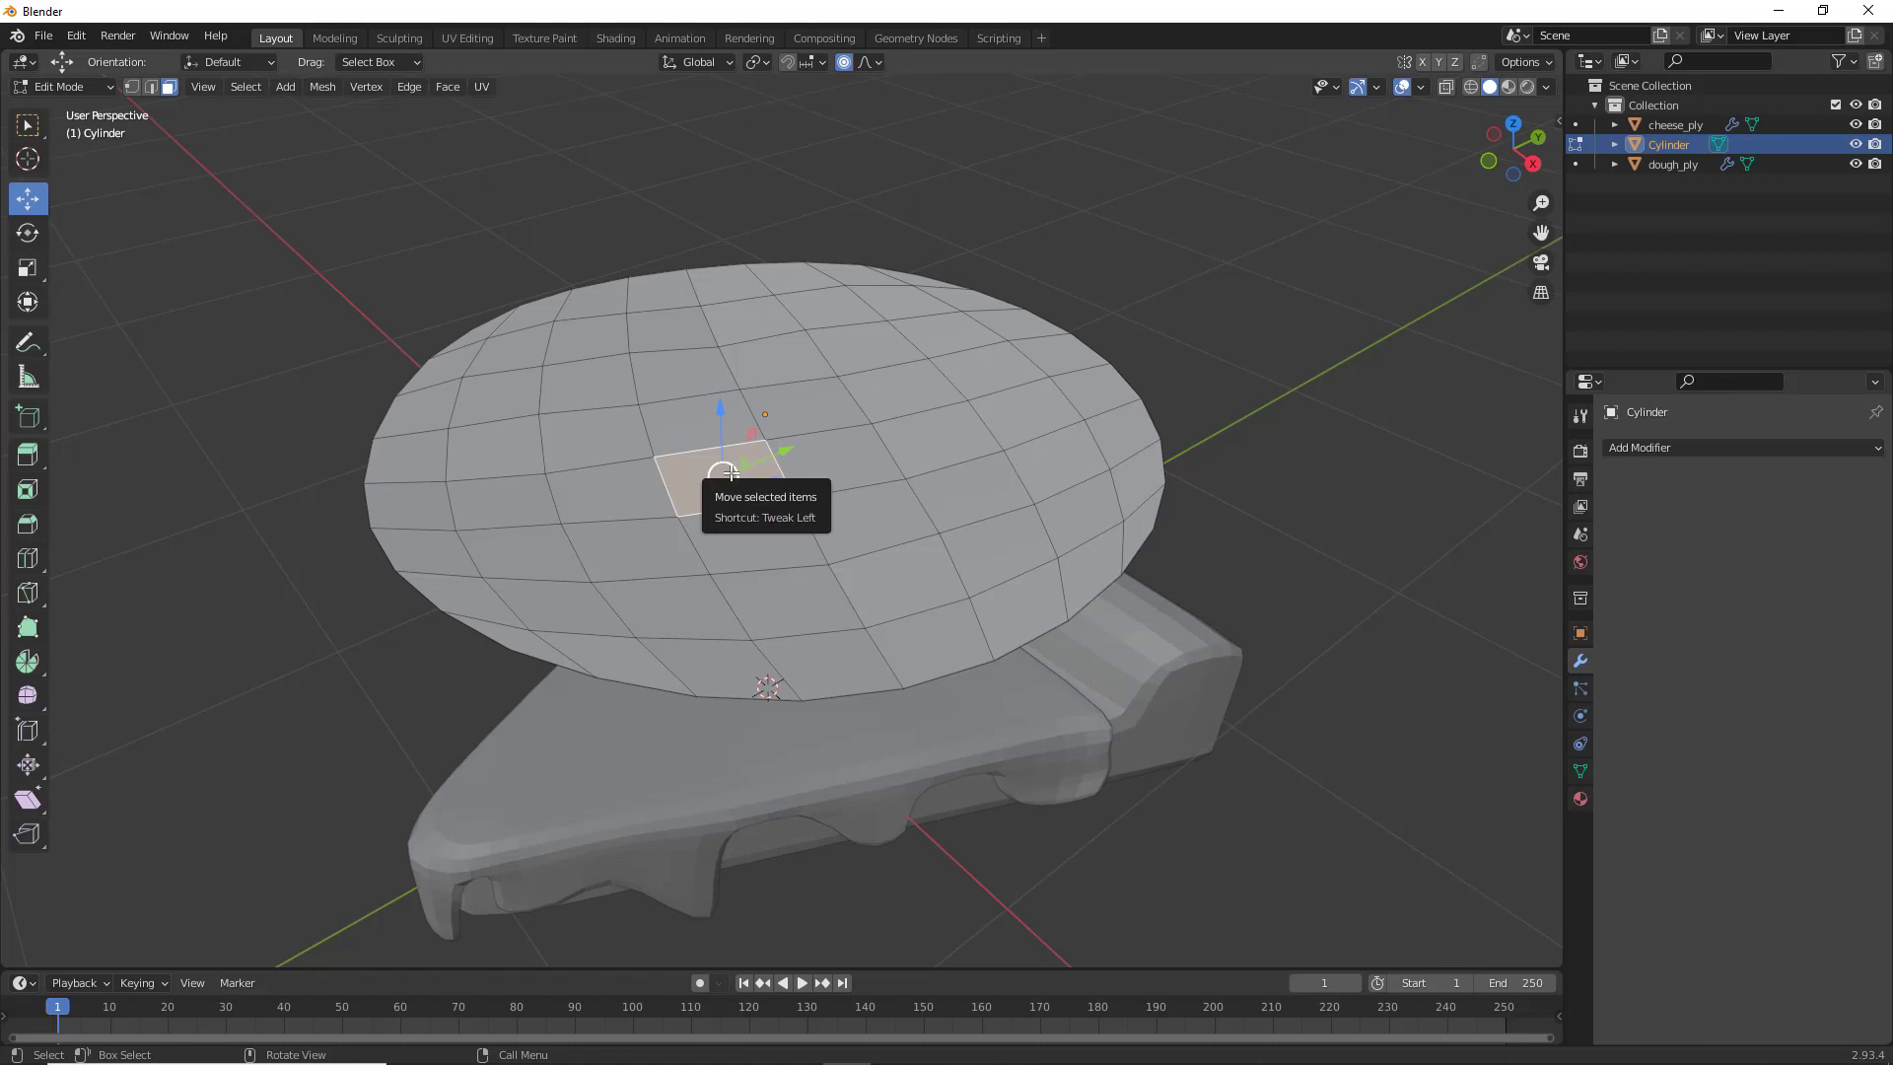
key(a)
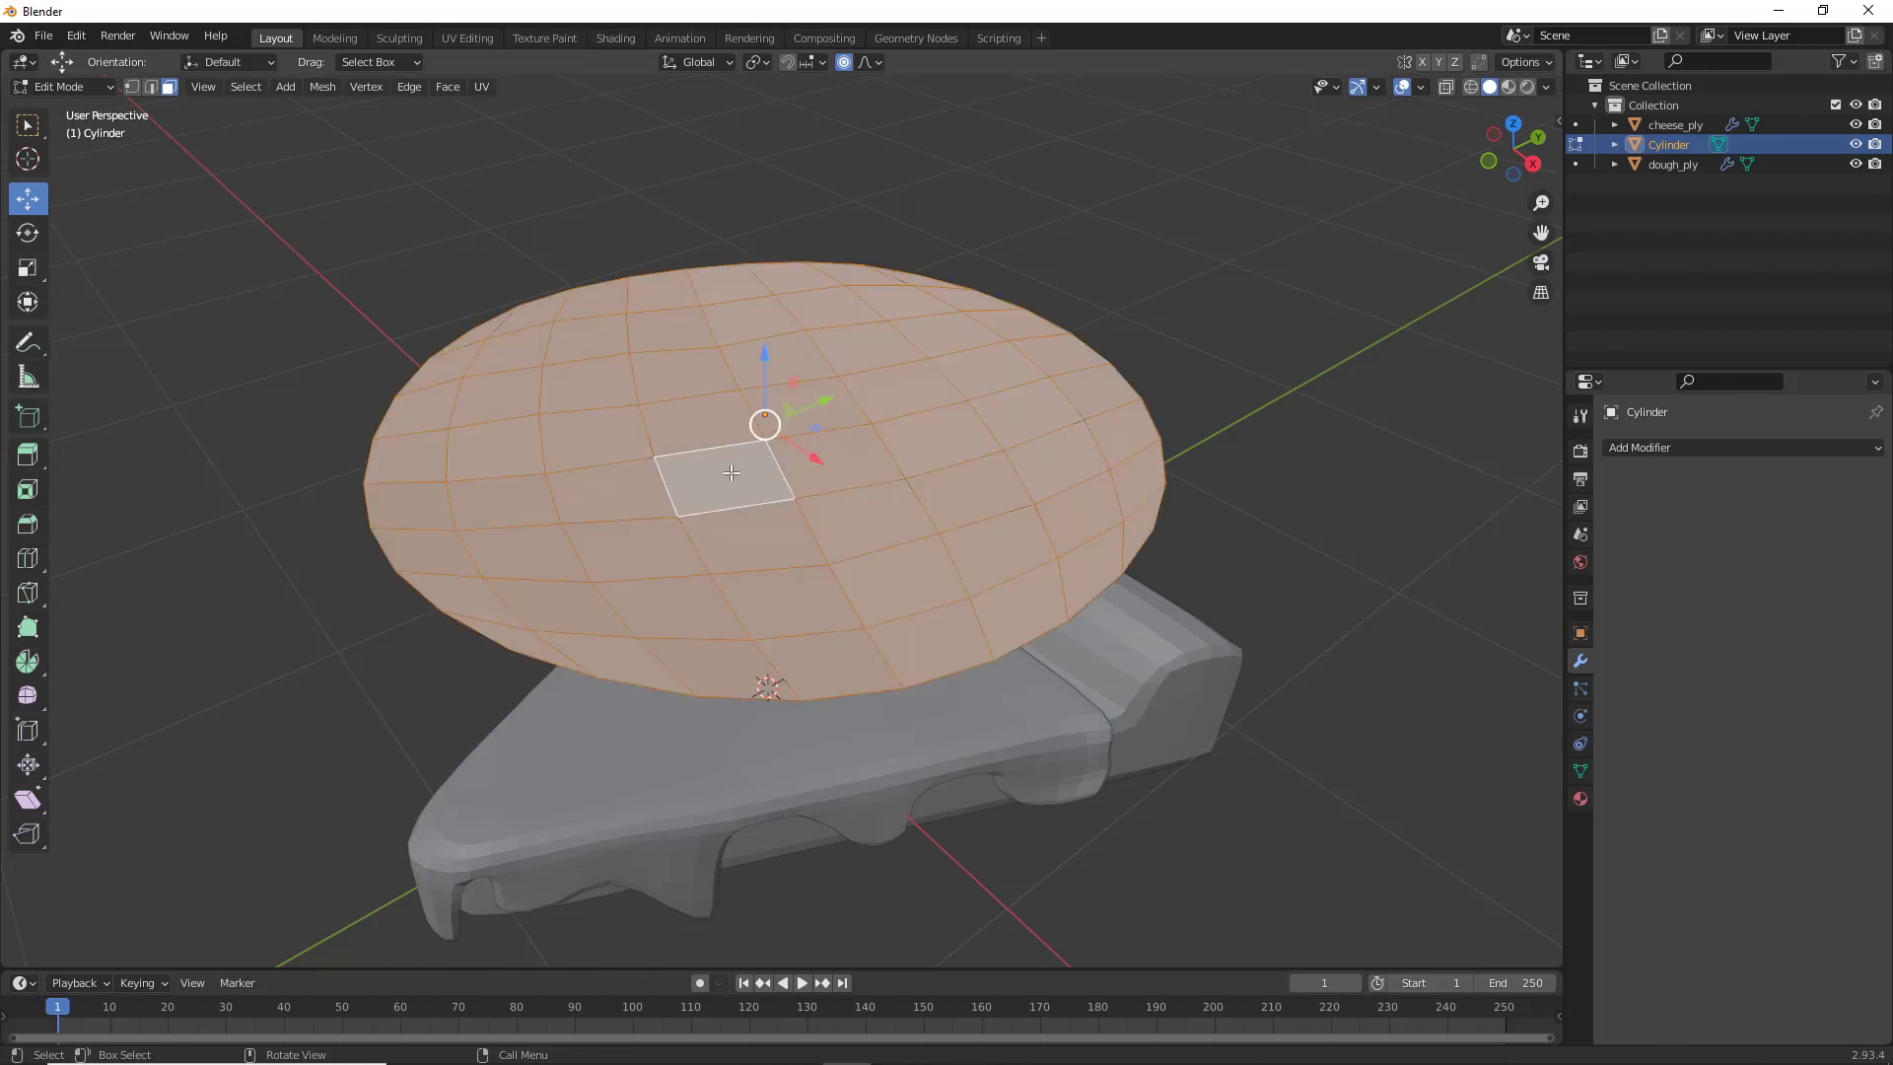
click(28, 454)
drag(767, 358, 773, 330)
key(alt+a)
Select the upper and lower rim edge loops all the way around the thickened disc in edge mode
middle_drag(825, 465, 723, 597)
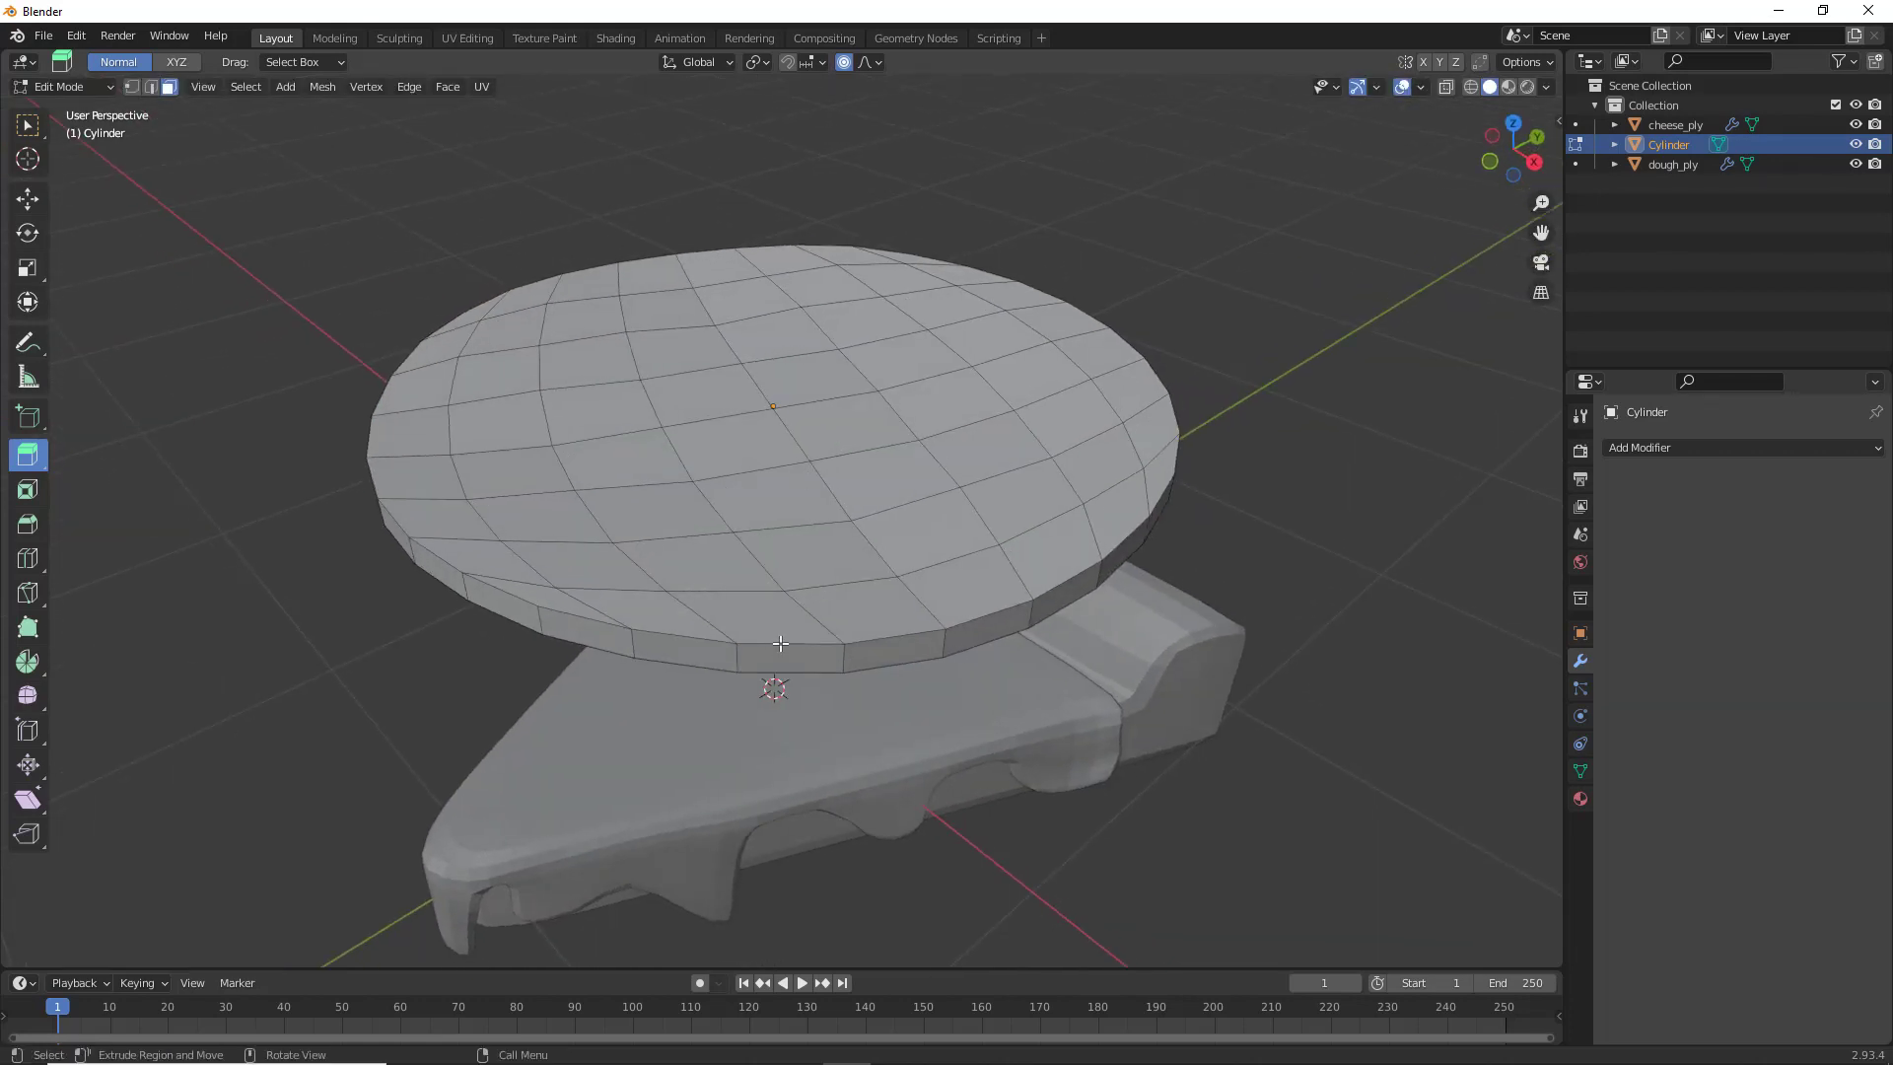
key(2)
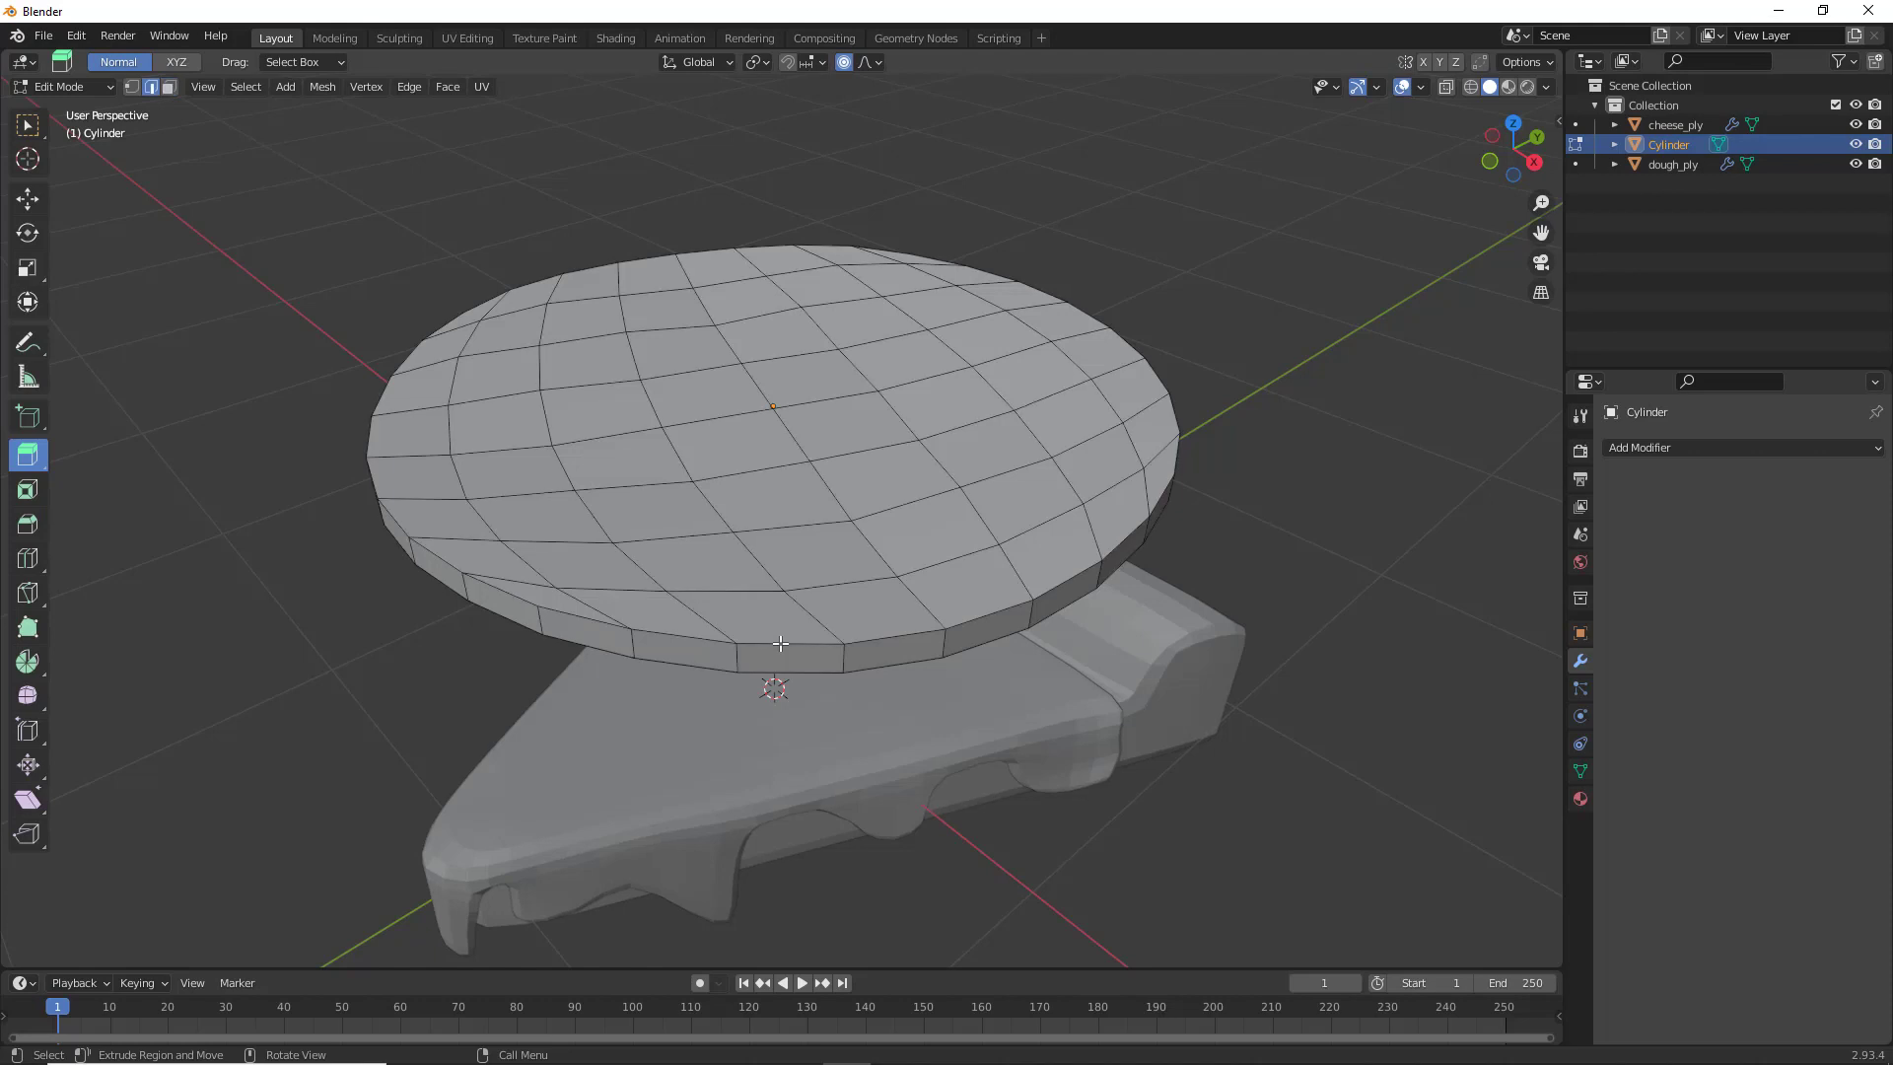
alt+click(797, 644)
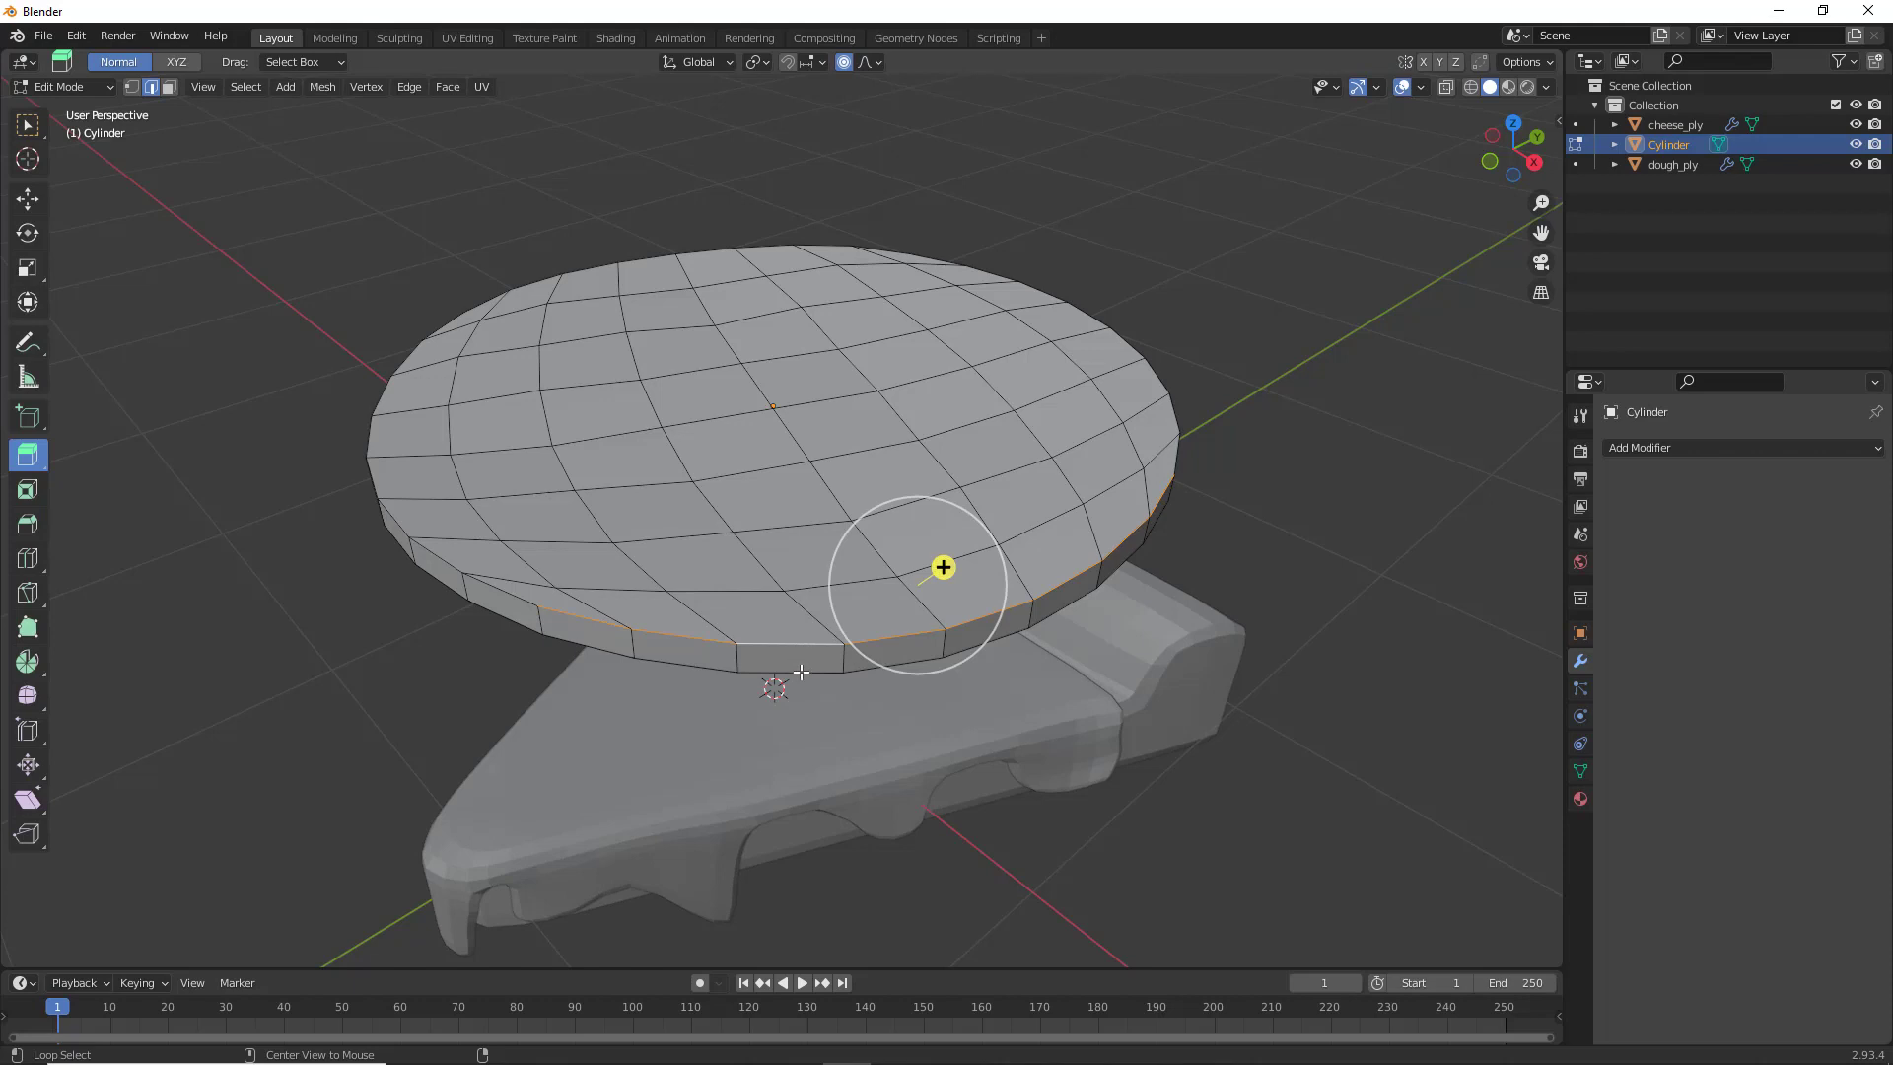
alt+shift+click(803, 672)
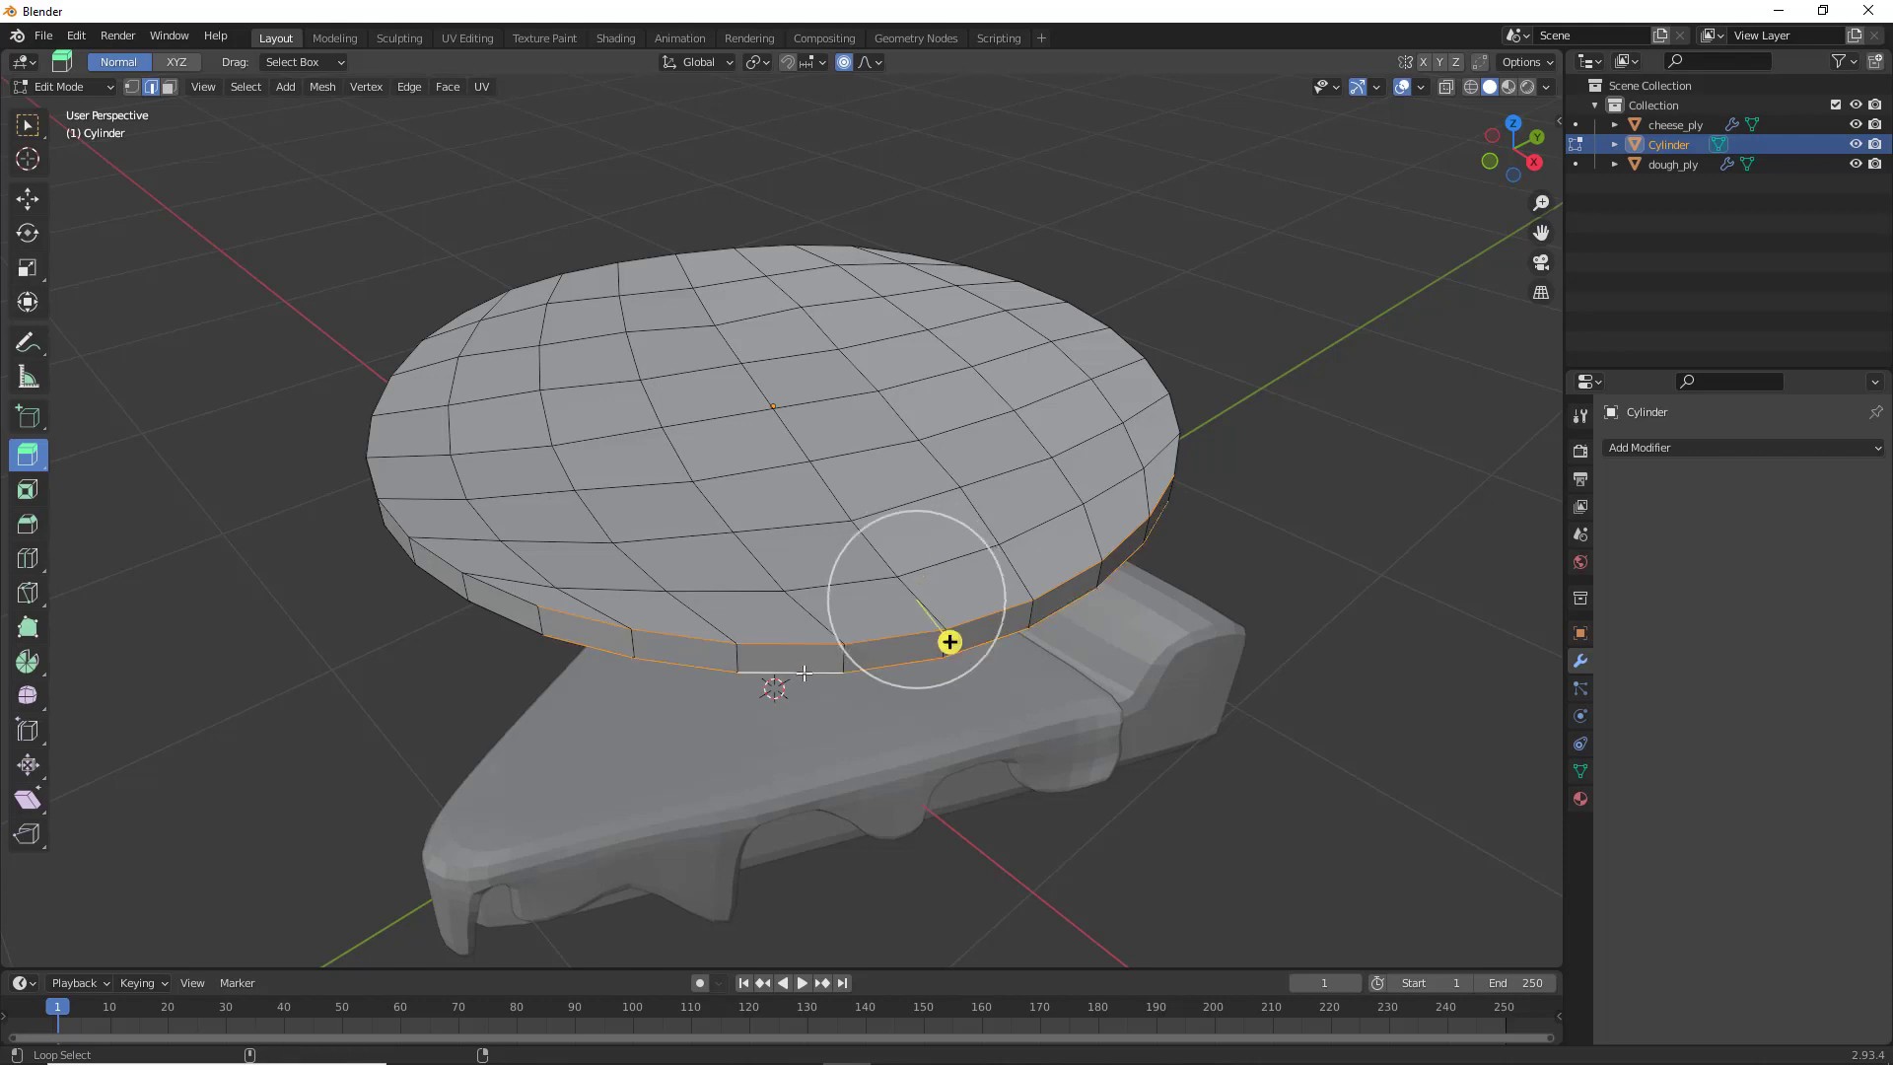
alt+shift+click(511, 592)
alt+shift+click(501, 615)
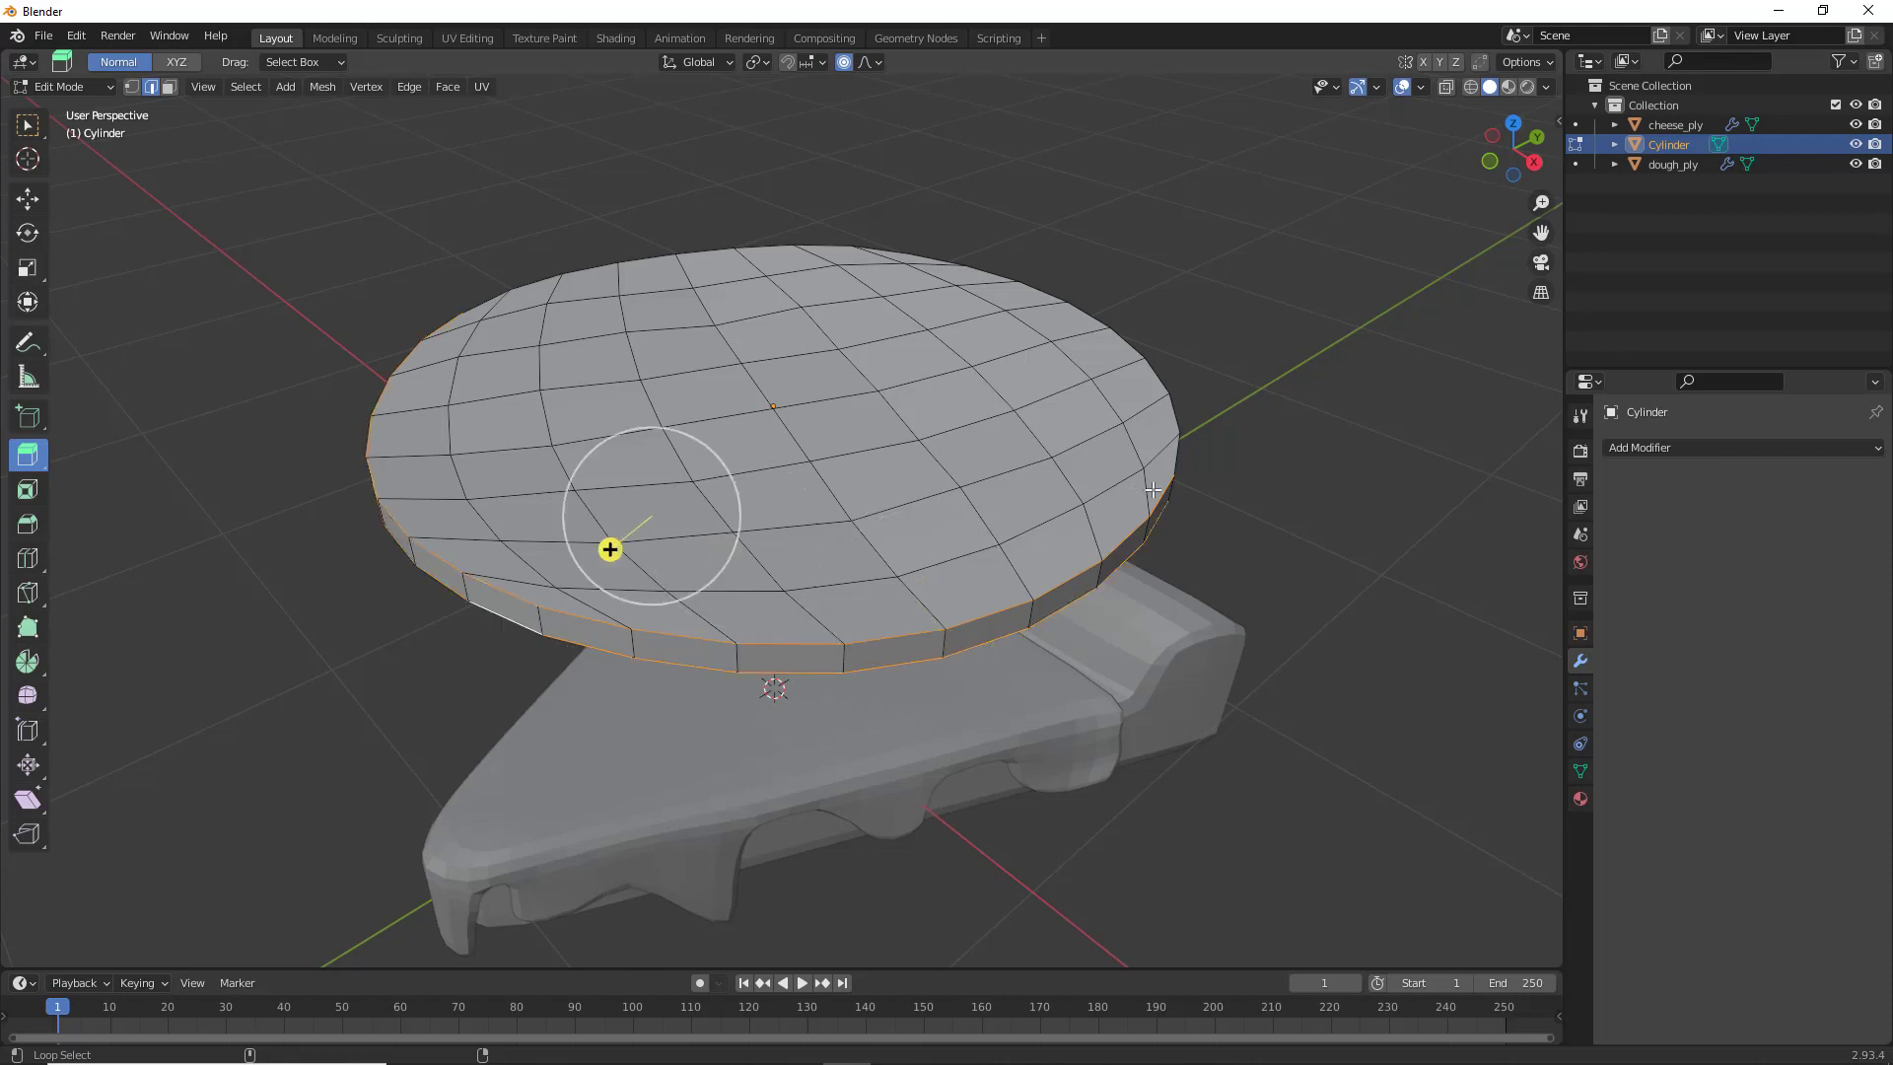
middle_drag(1238, 486, 916, 398)
alt+shift+click(914, 398)
middle_drag(1083, 435, 935, 389)
alt+shift+click(930, 373)
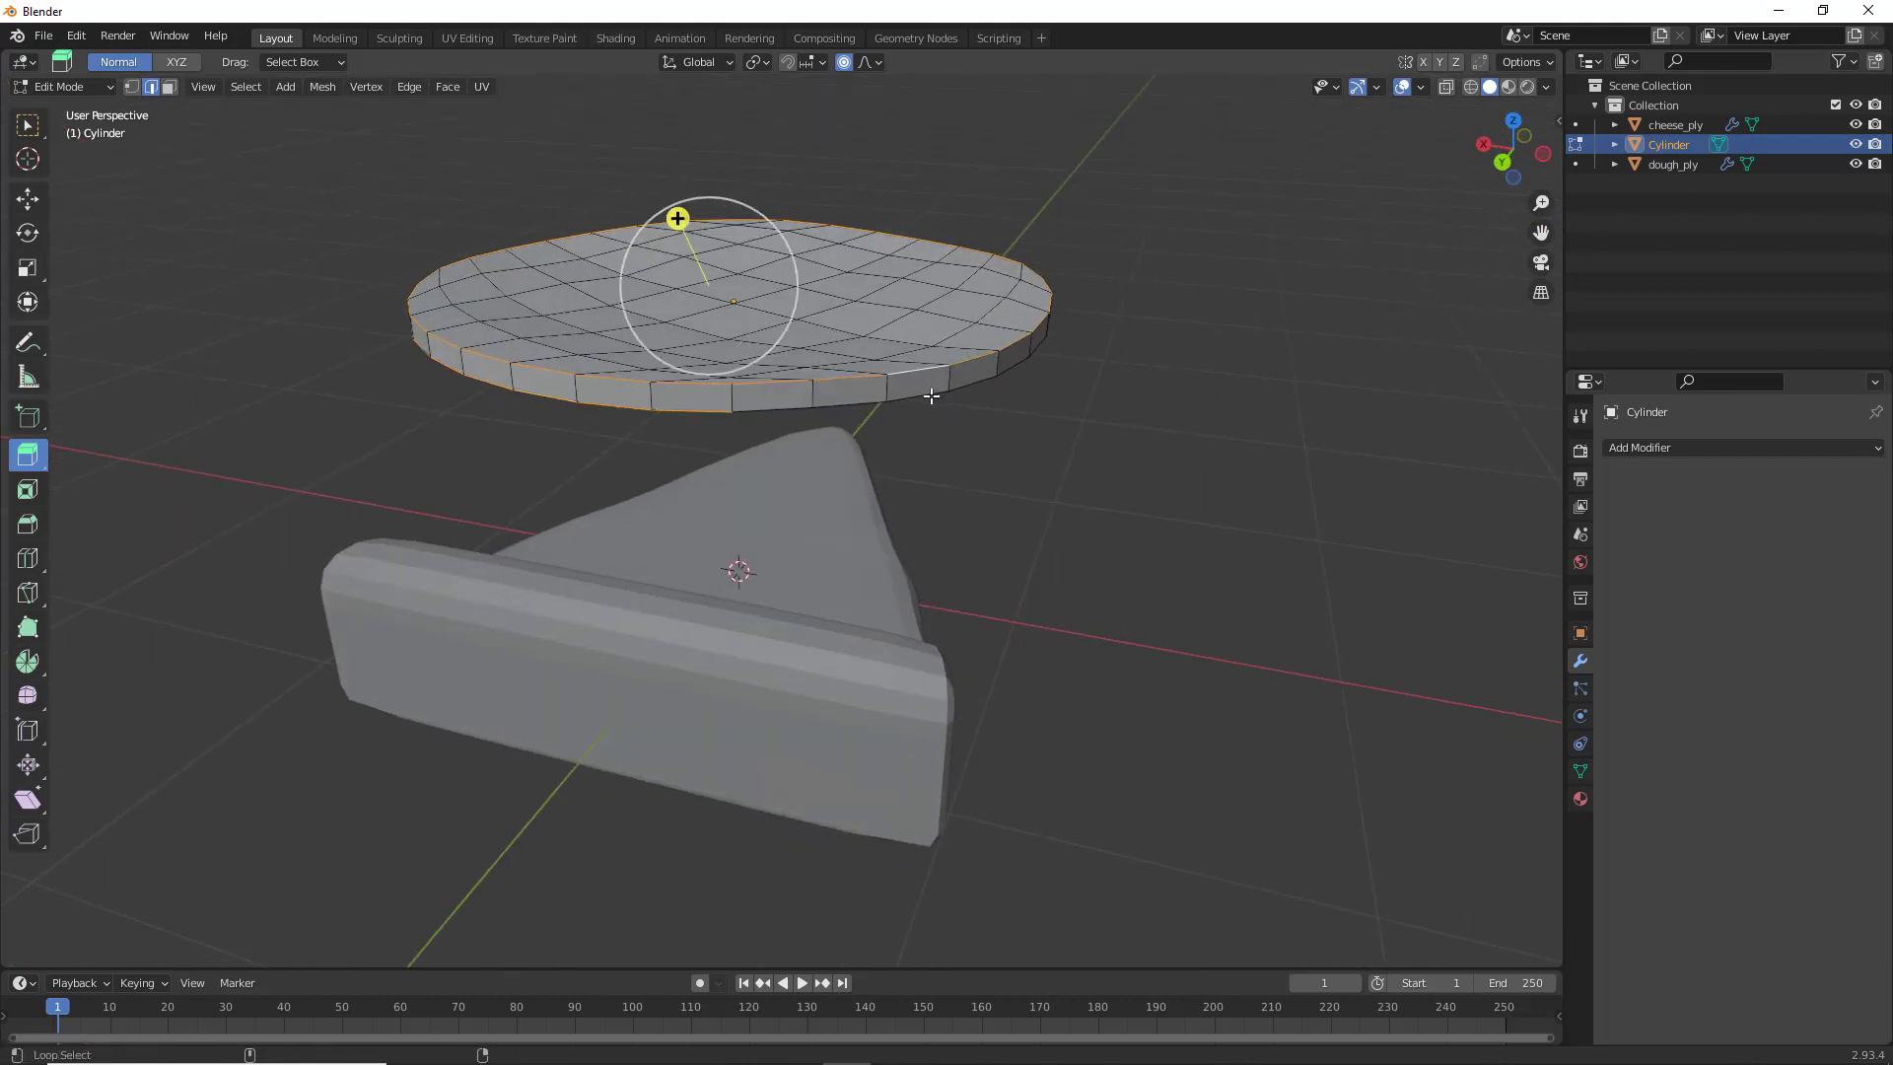
Bevel the selected rim edges with one segment and deselect them
middle_drag(1103, 452, 183, 548)
click(28, 523)
scroll(670, 273, up, 3)
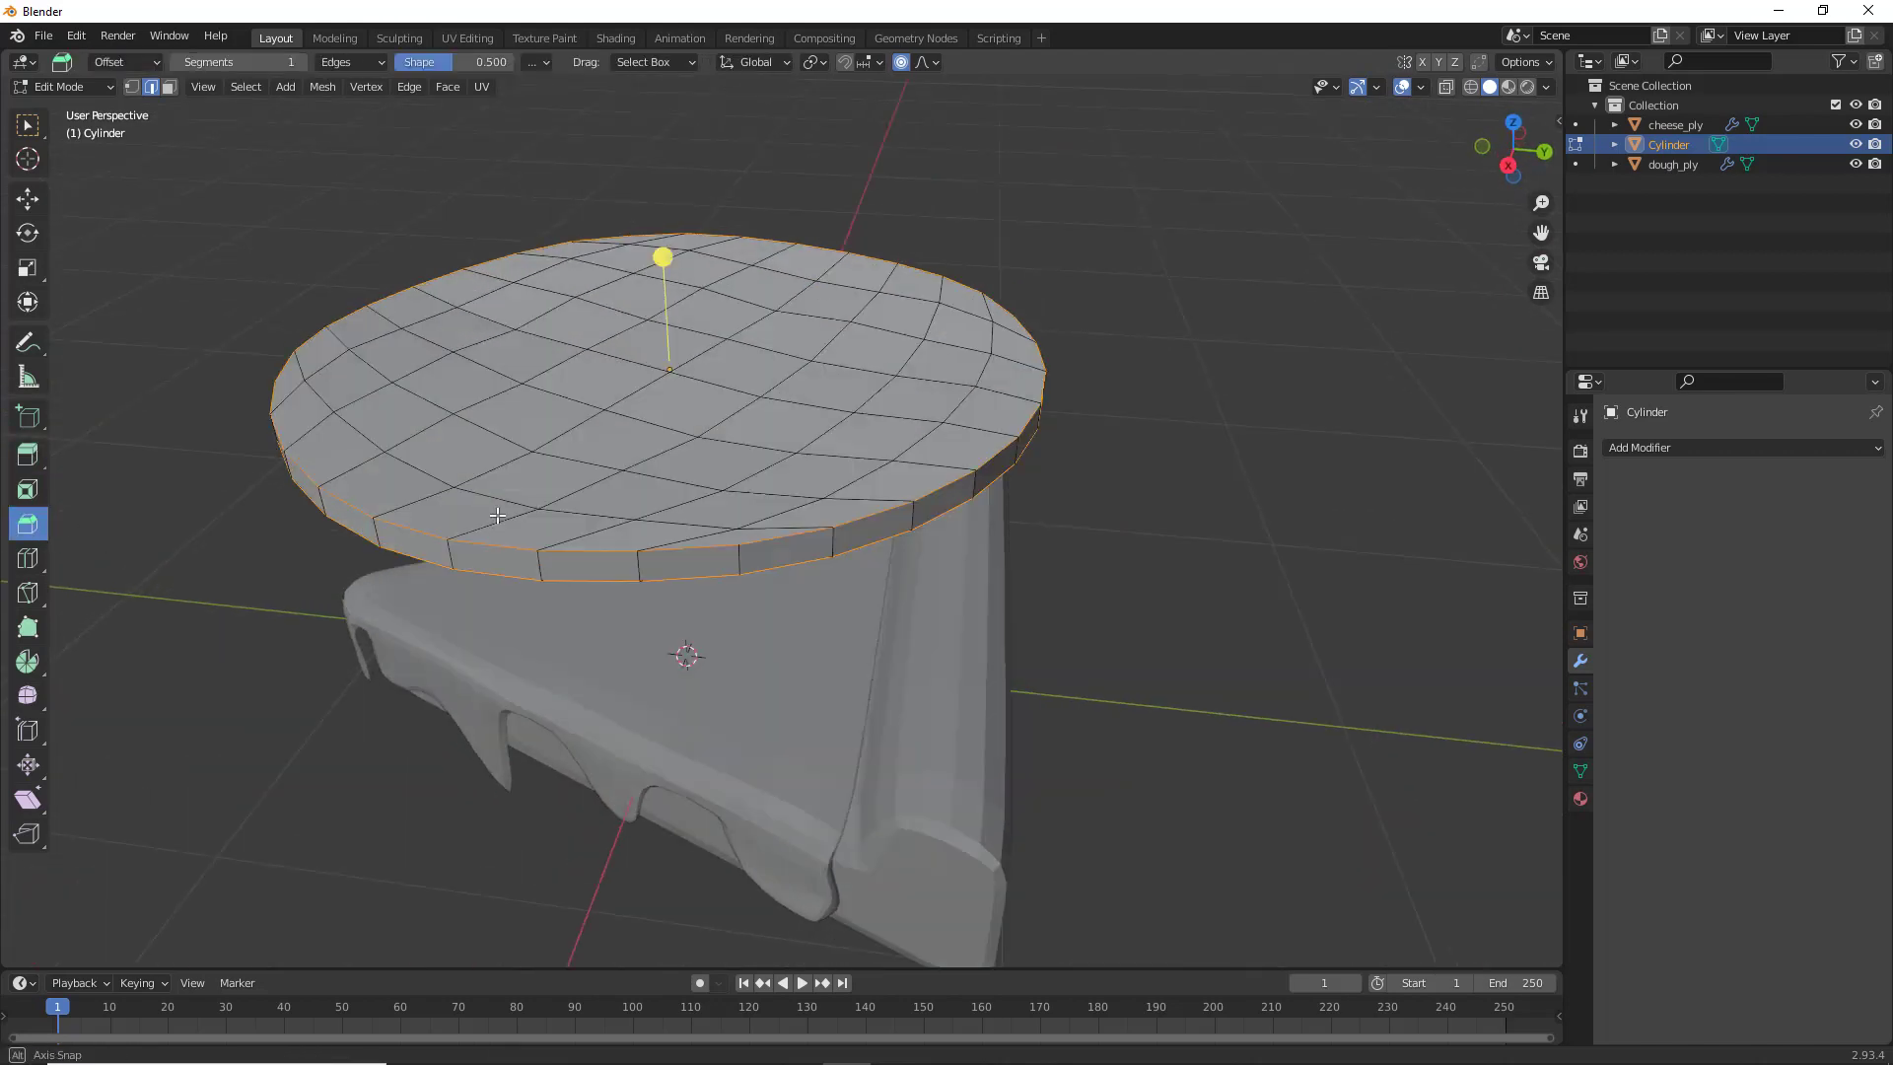
drag(669, 273, 1061, 478)
click(177, 449)
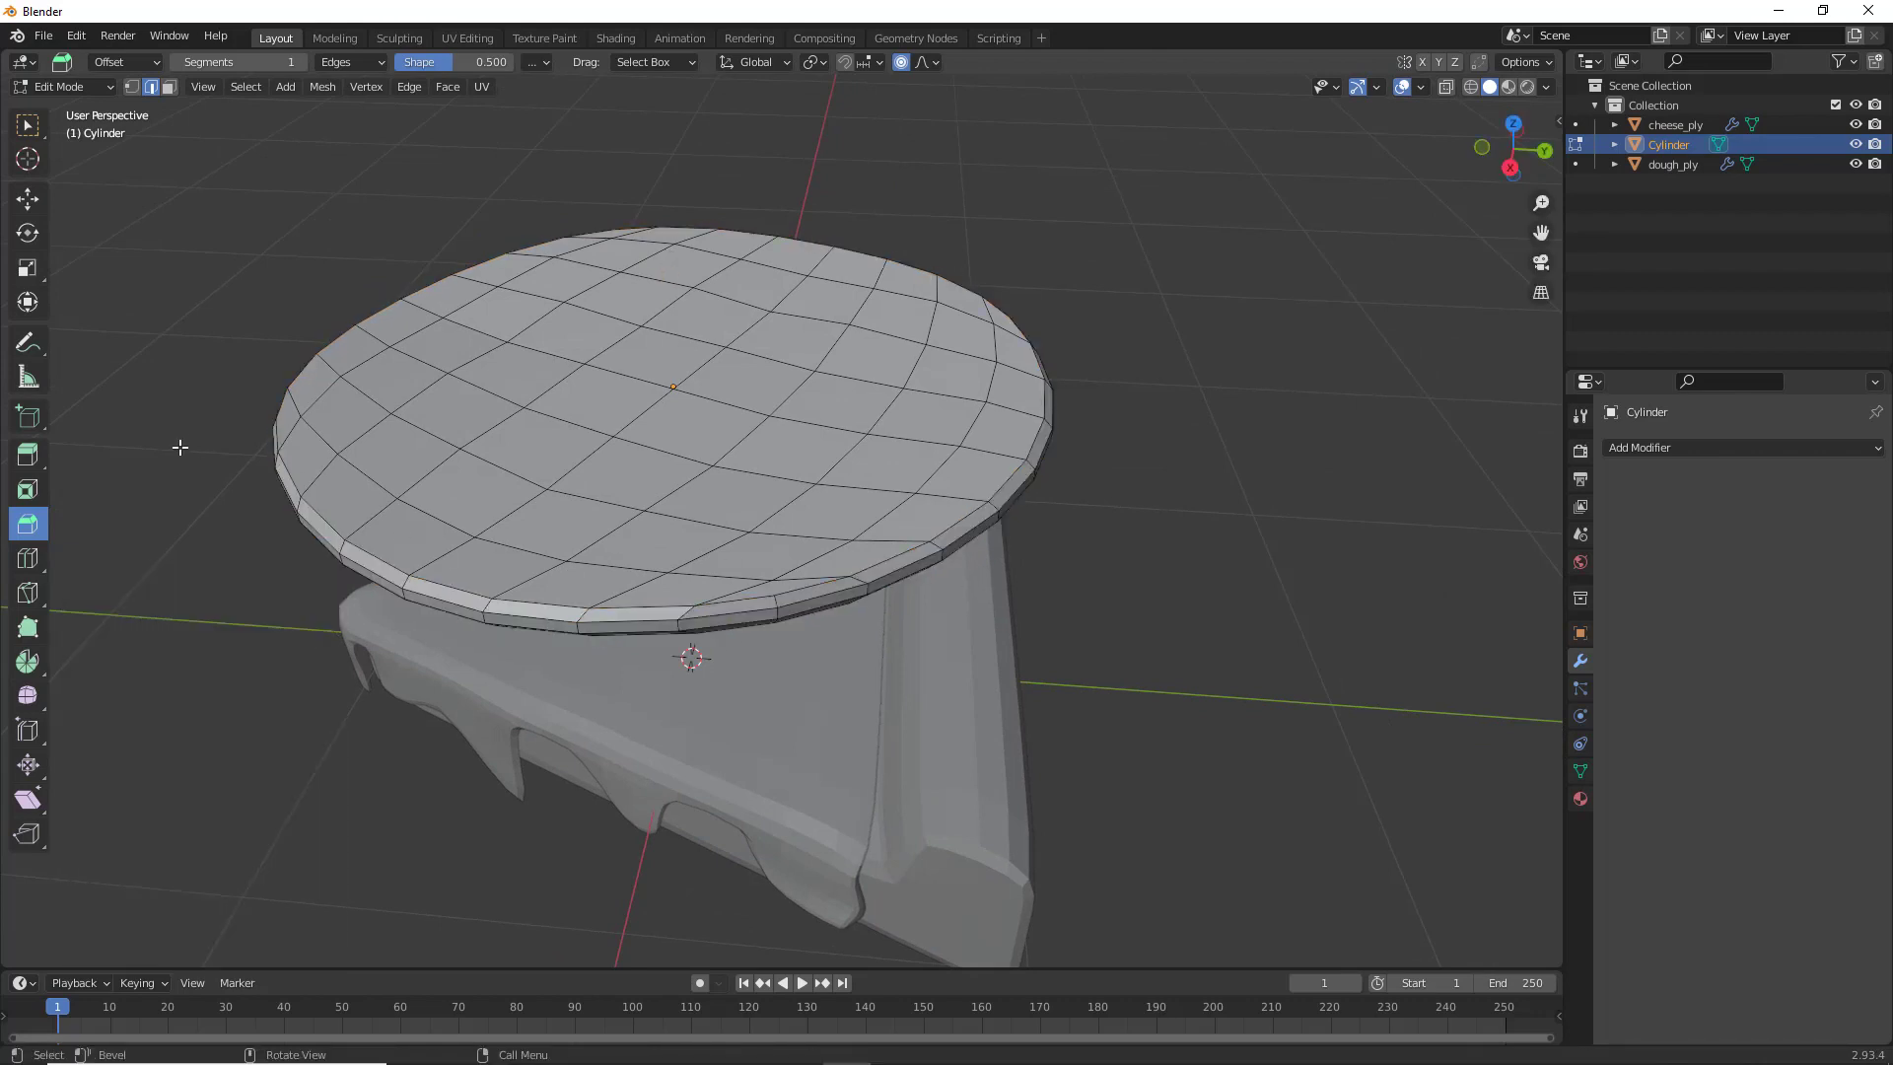
middle_drag(177, 449, 592, 641)
scroll(613, 652, down, 3)
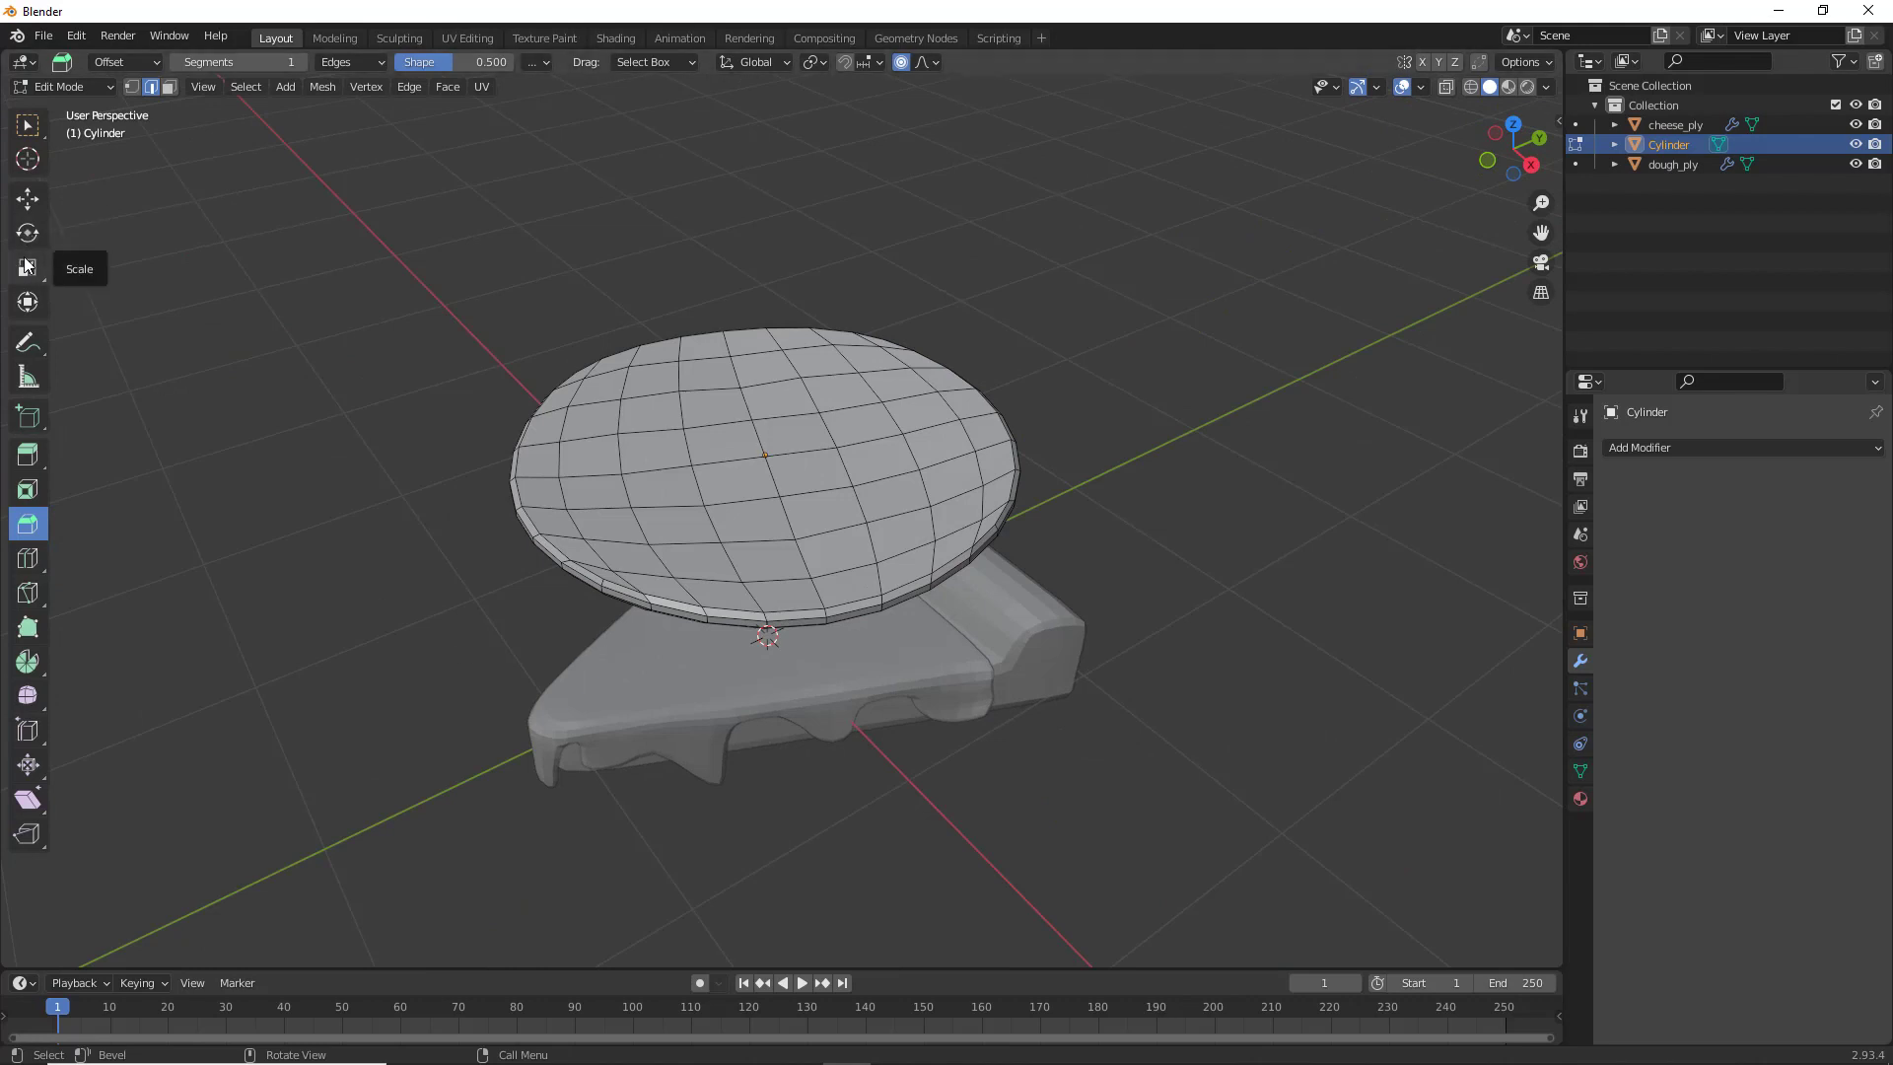
Return to Object Mode, lower the disc about 0.83 m, and shift it about 0.23 m along -X and 0.18 m along Y
click(31, 204)
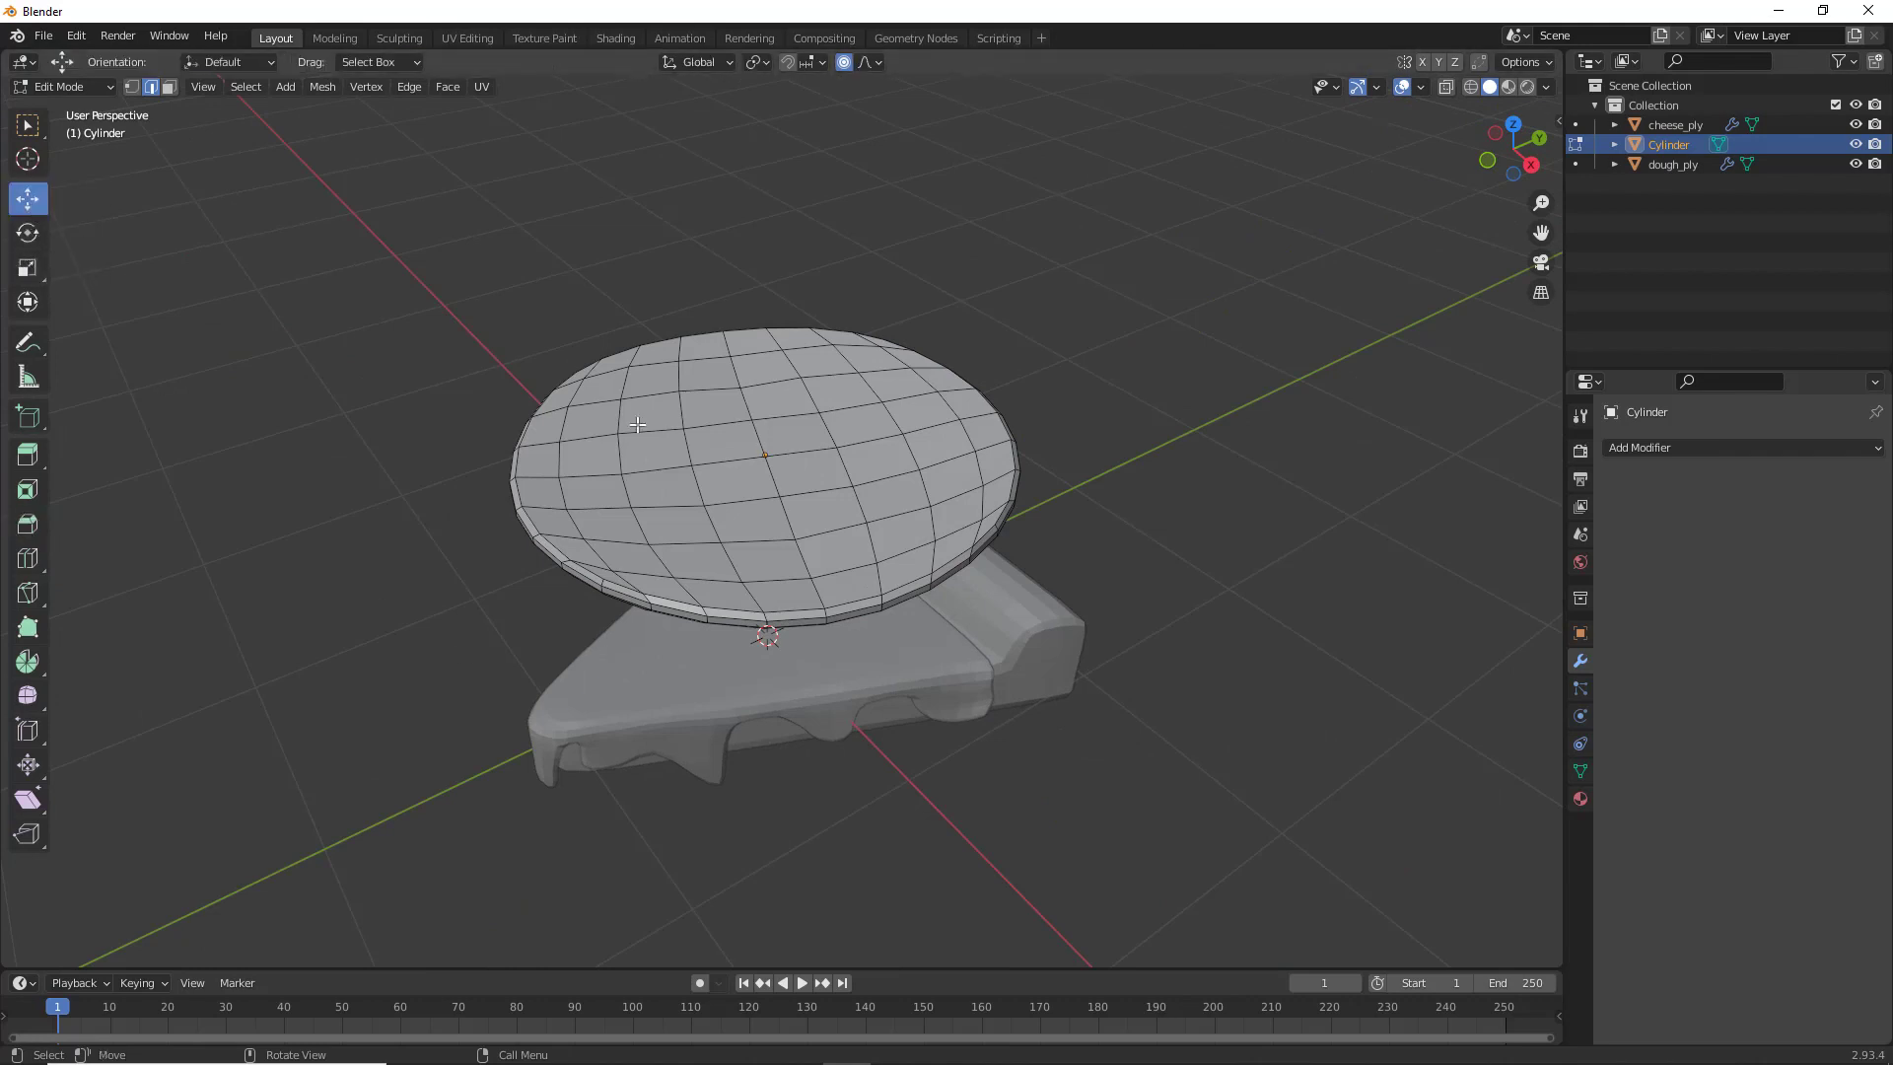
key(Tab)
drag(764, 398, 748, 595)
middle_drag(745, 647, 880, 738)
scroll(843, 620, up, 3)
scroll(879, 738, up, 2)
scroll(899, 676, down, 3)
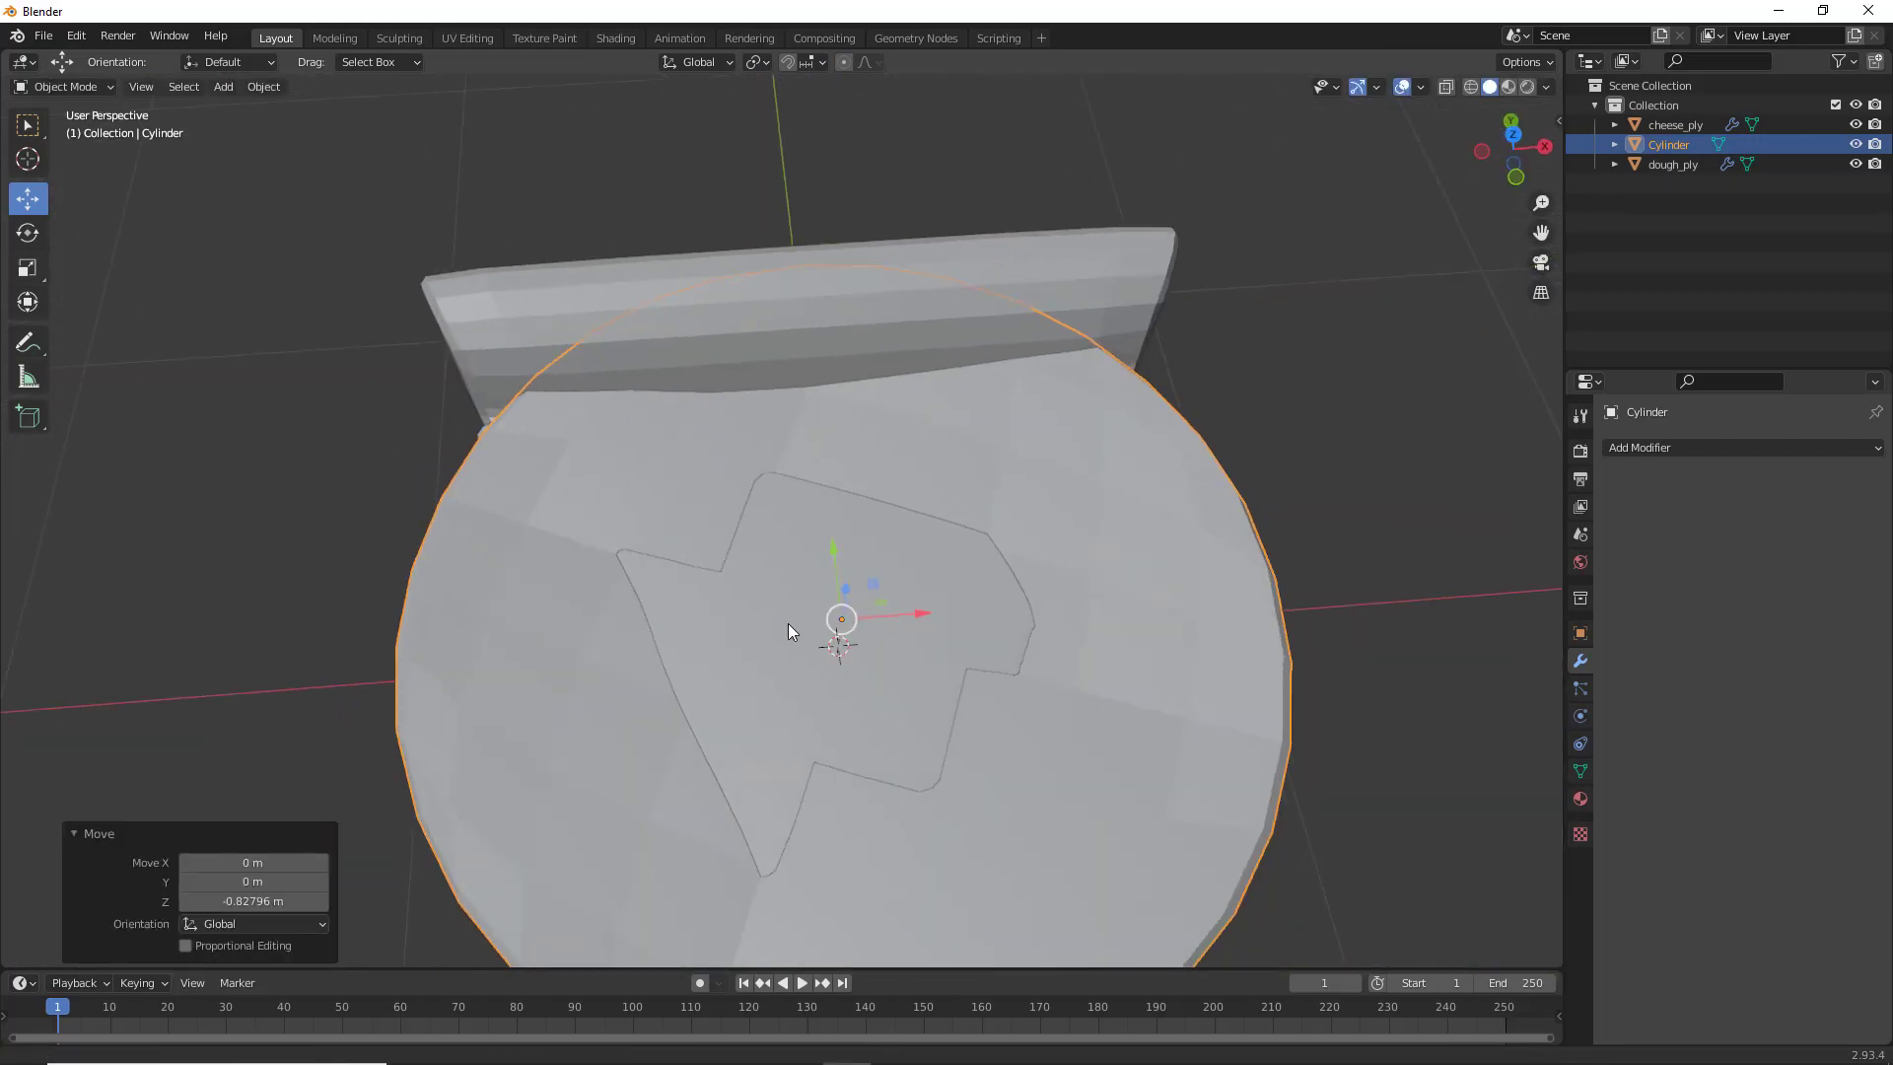
key(g)
click(698, 513)
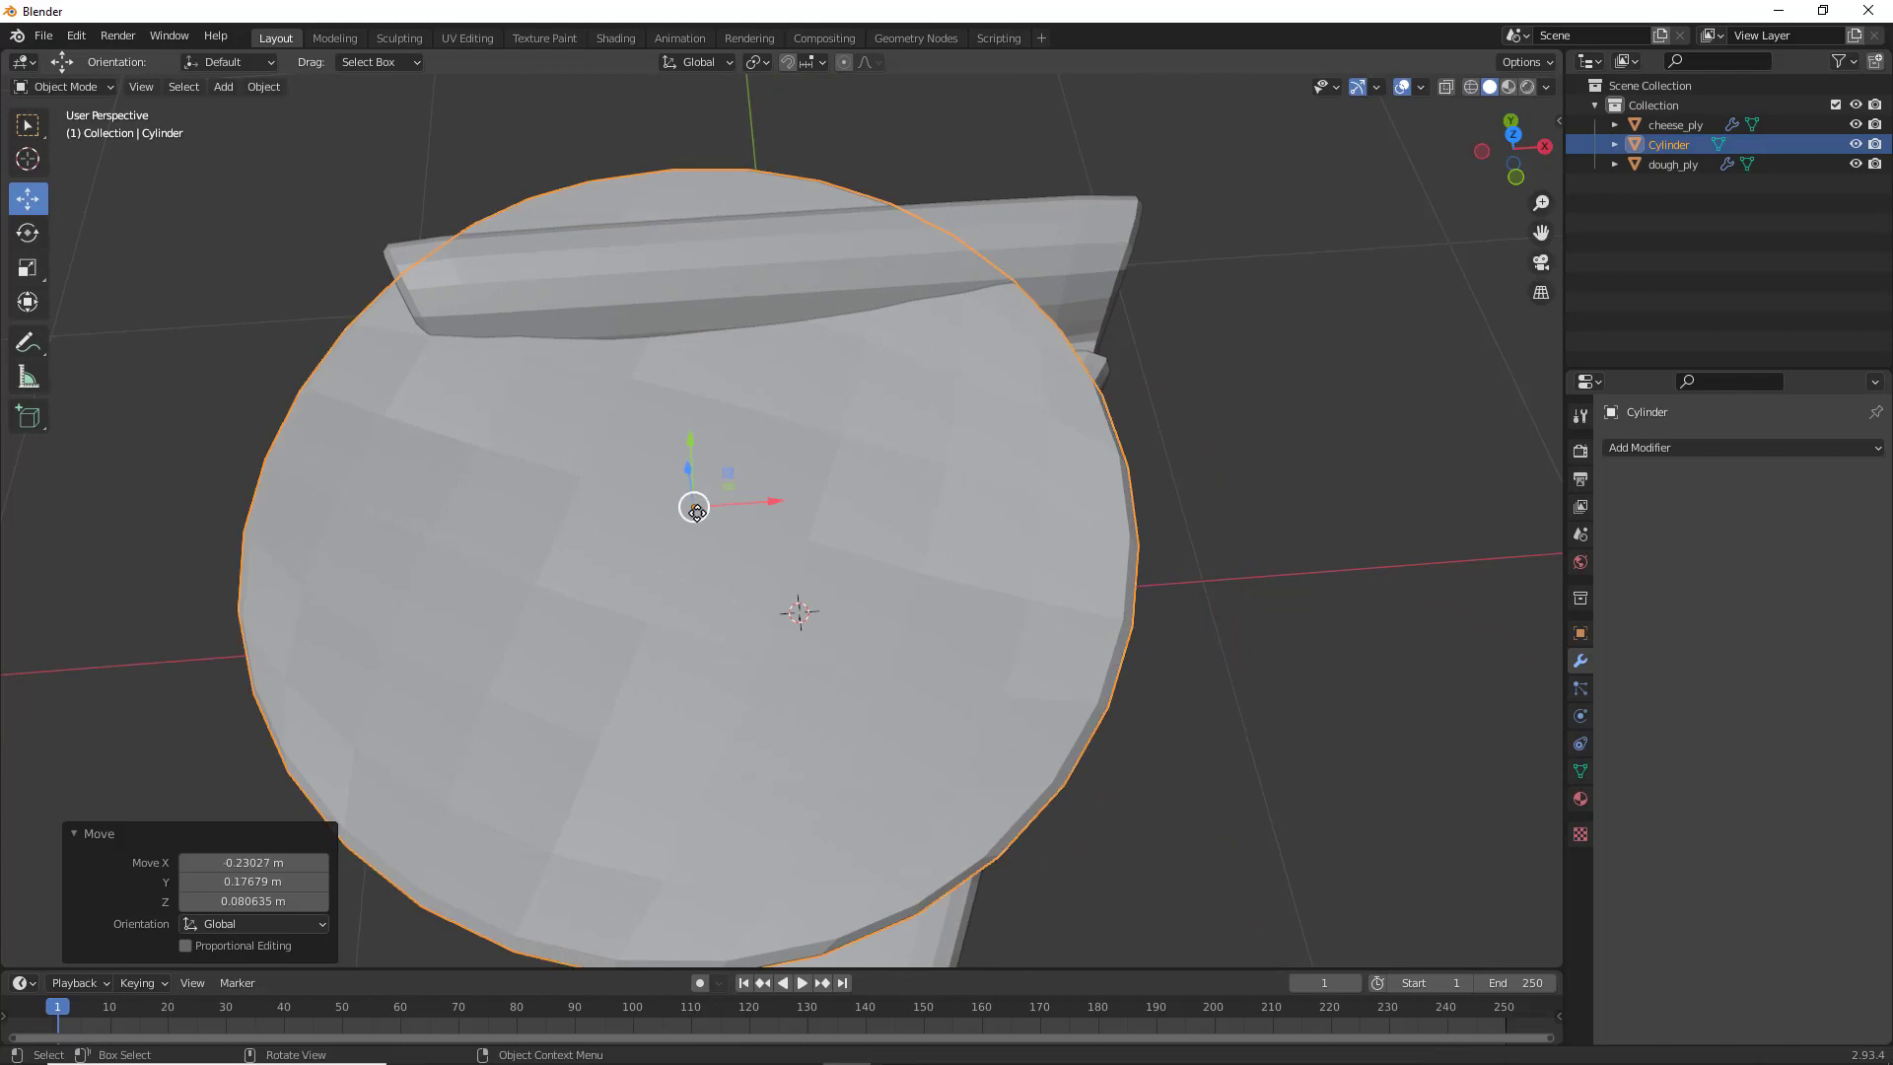
Try to scale the disc by a factor of about -0.275
key(s)
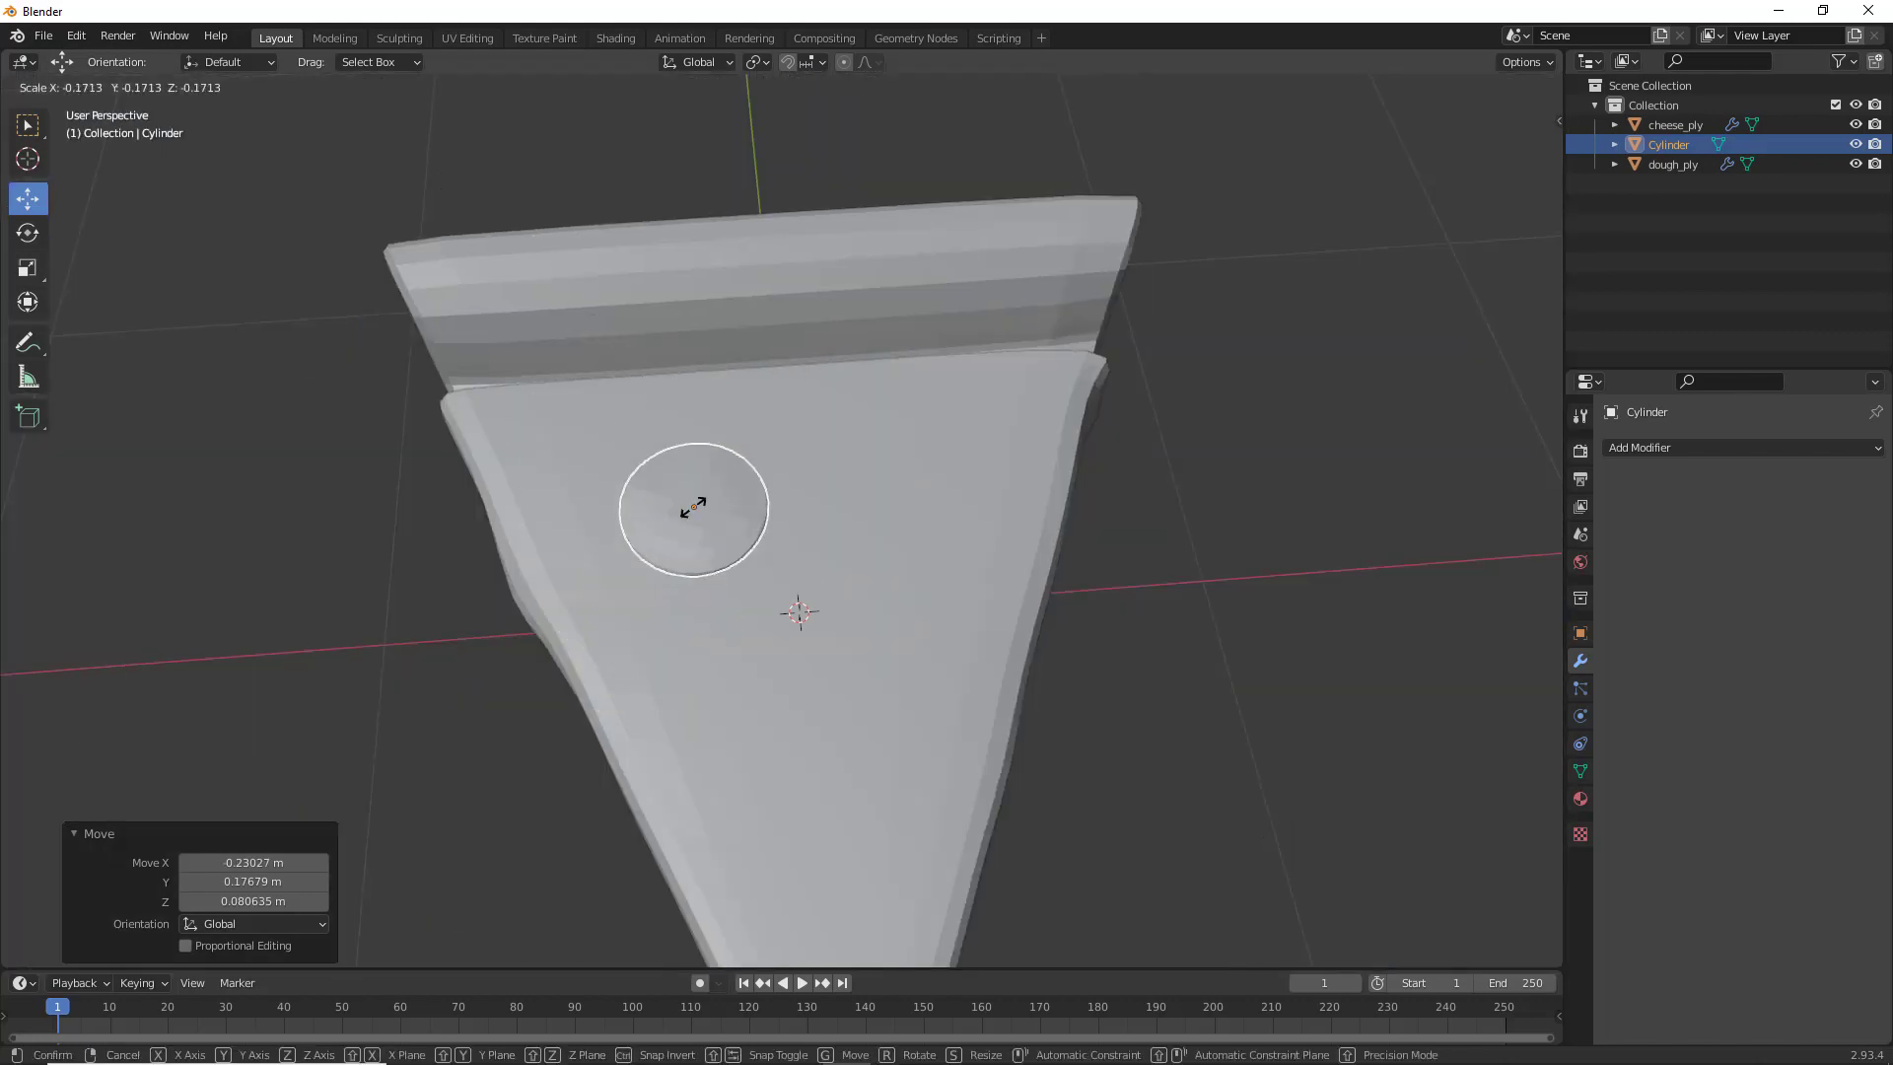
click(635, 519)
middle_drag(635, 519, 702, 378)
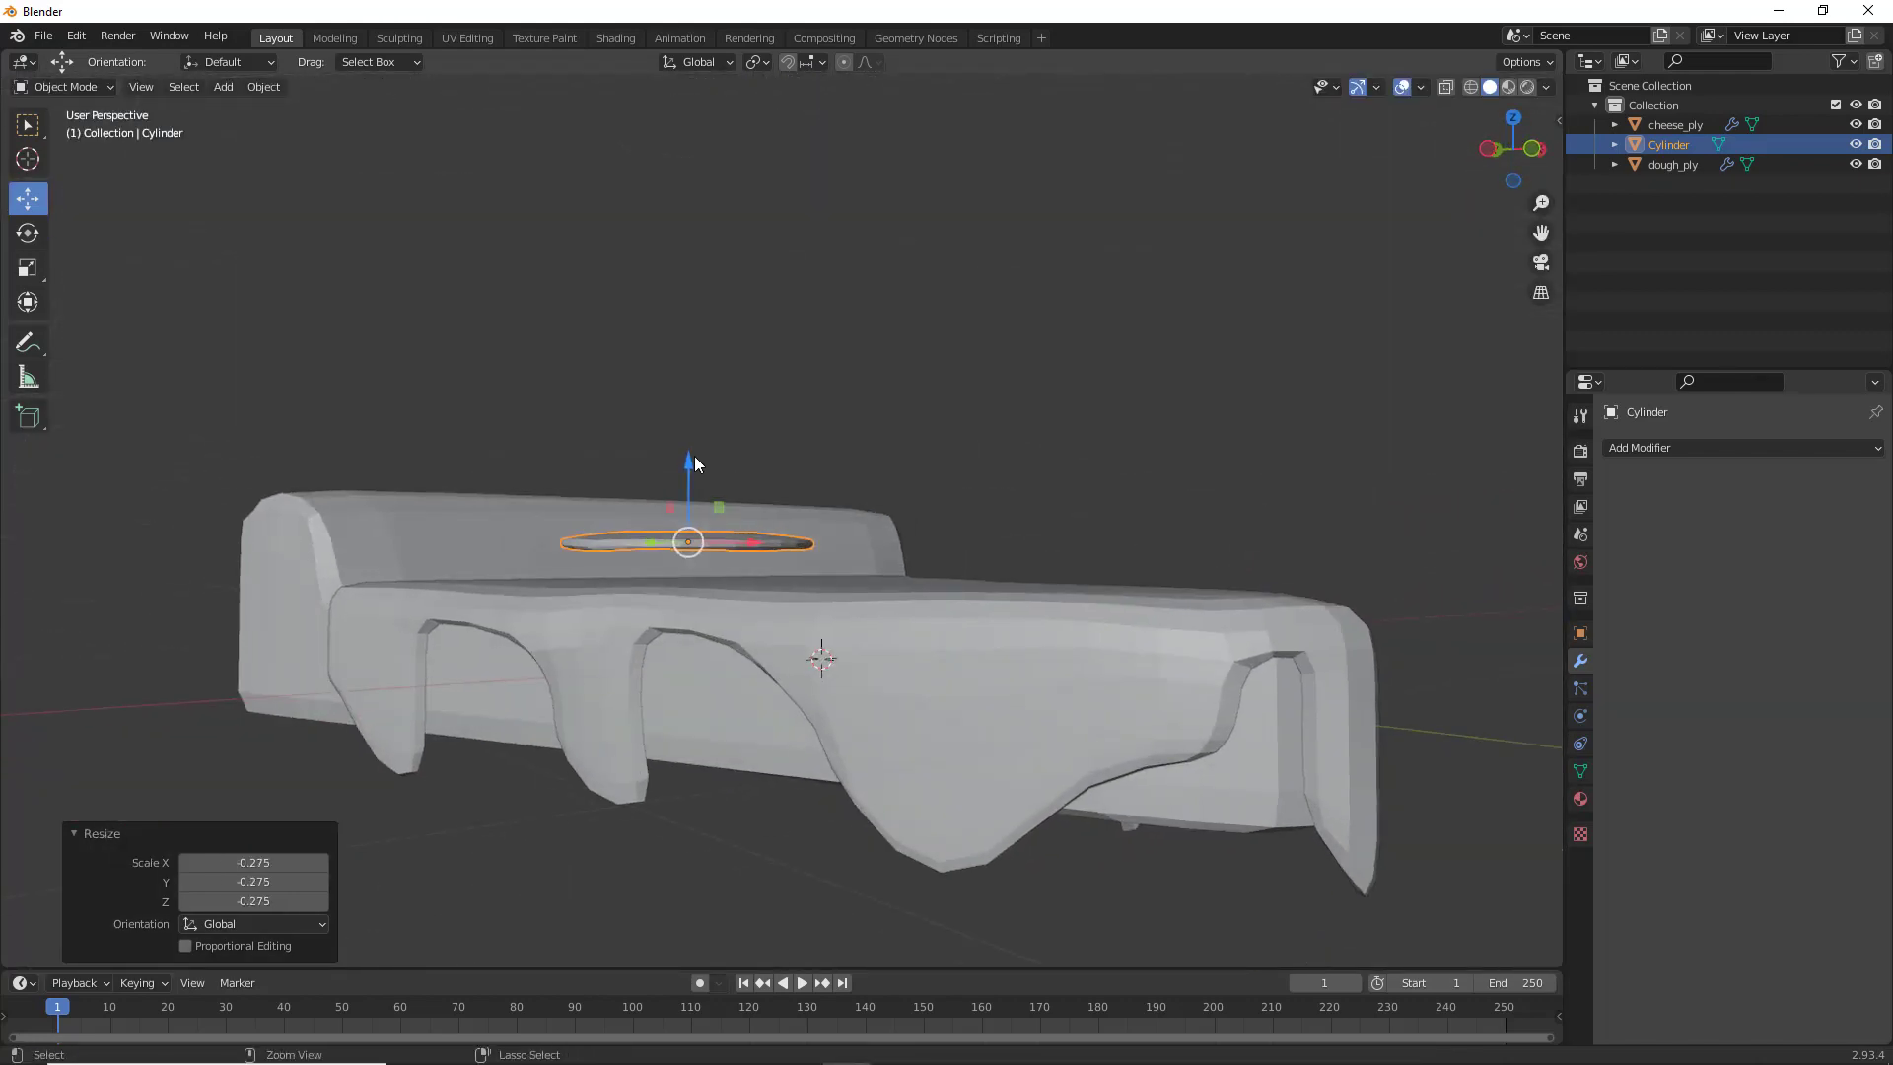
key(ctrl+z)
Scale the disc down to topping size and move it along Z so it rests on the cheese
middle_drag(696, 478, 755, 578)
key(s)
click(641, 587)
key(g)
key(z)
click(710, 523)
Reposition the small topping along X and about 0.11 m along Y, near the crust's corner
key(g)
key(x)
drag(706, 572, 566, 549)
middle_drag(603, 599, 530, 572)
Duplicate the topping and place the copy beside the first, moving it about 0.69 m along X and fine-tuning its position
key(shift+d)
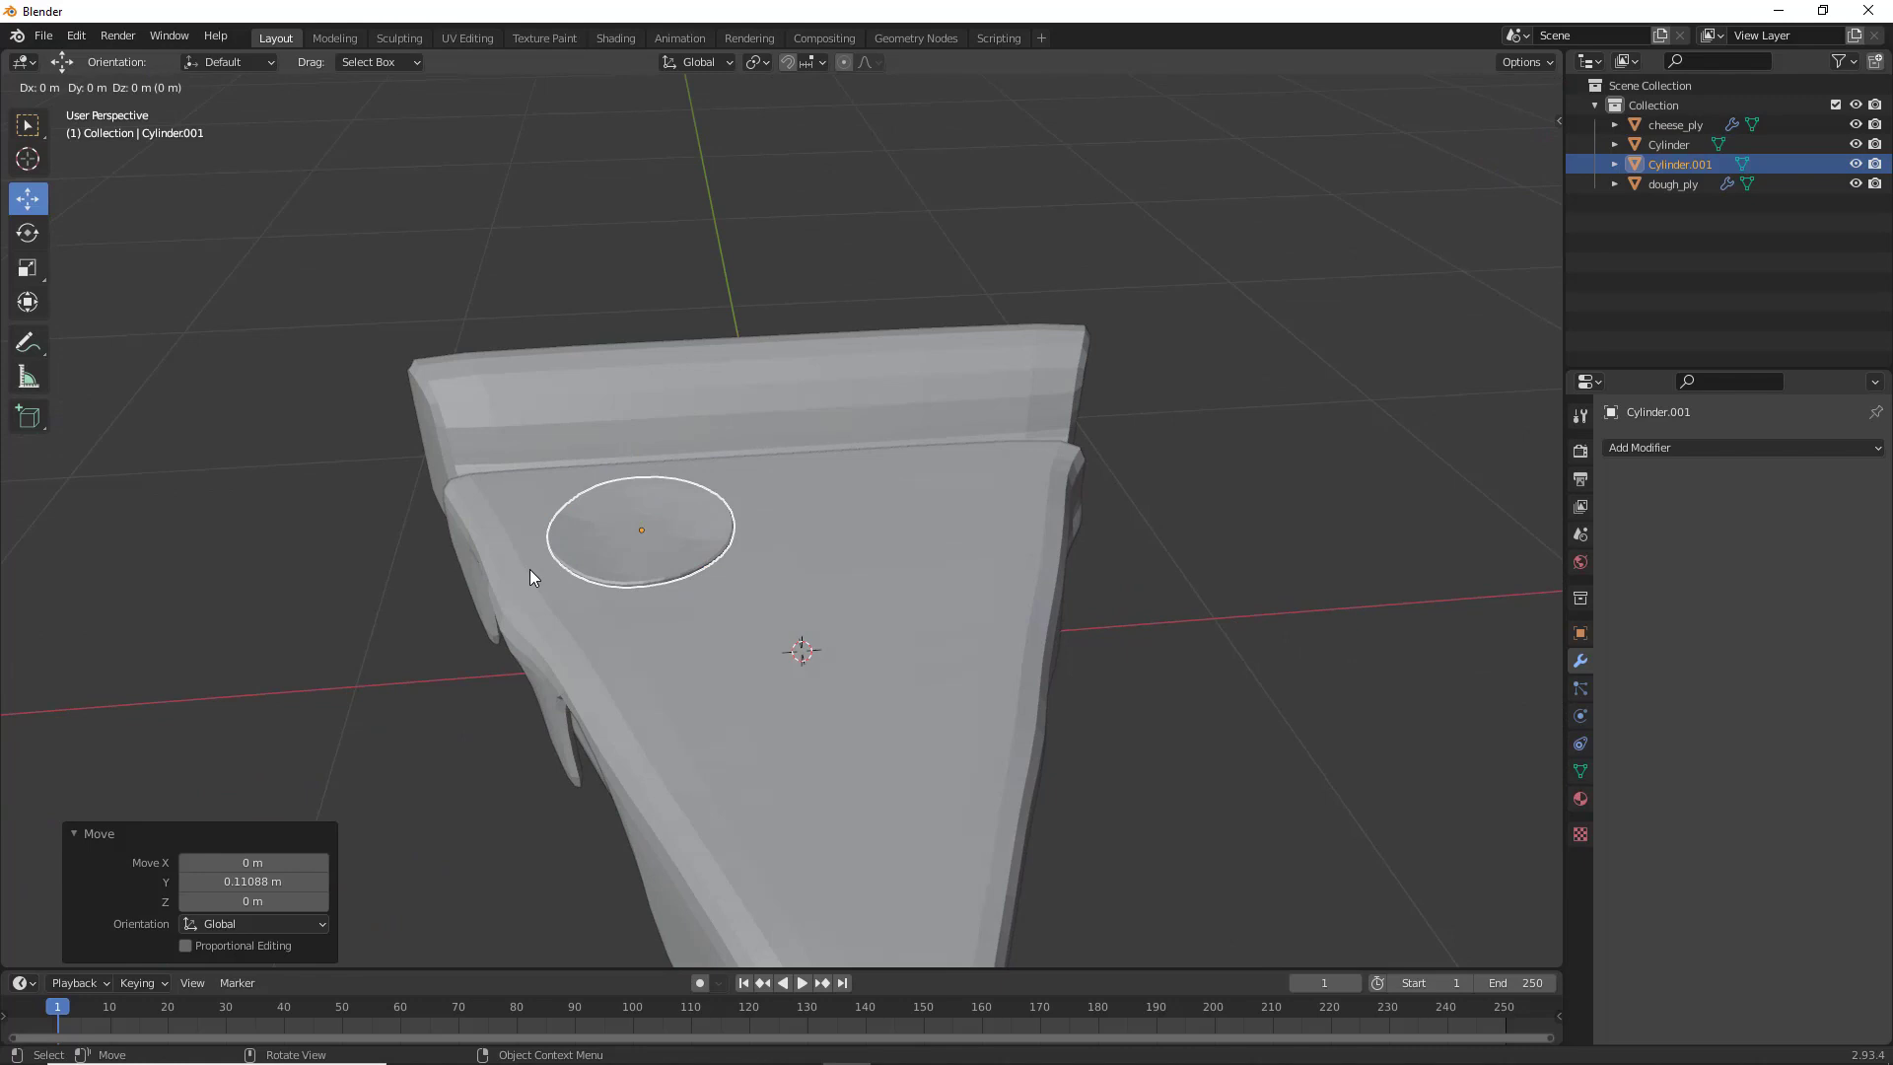
click(529, 570)
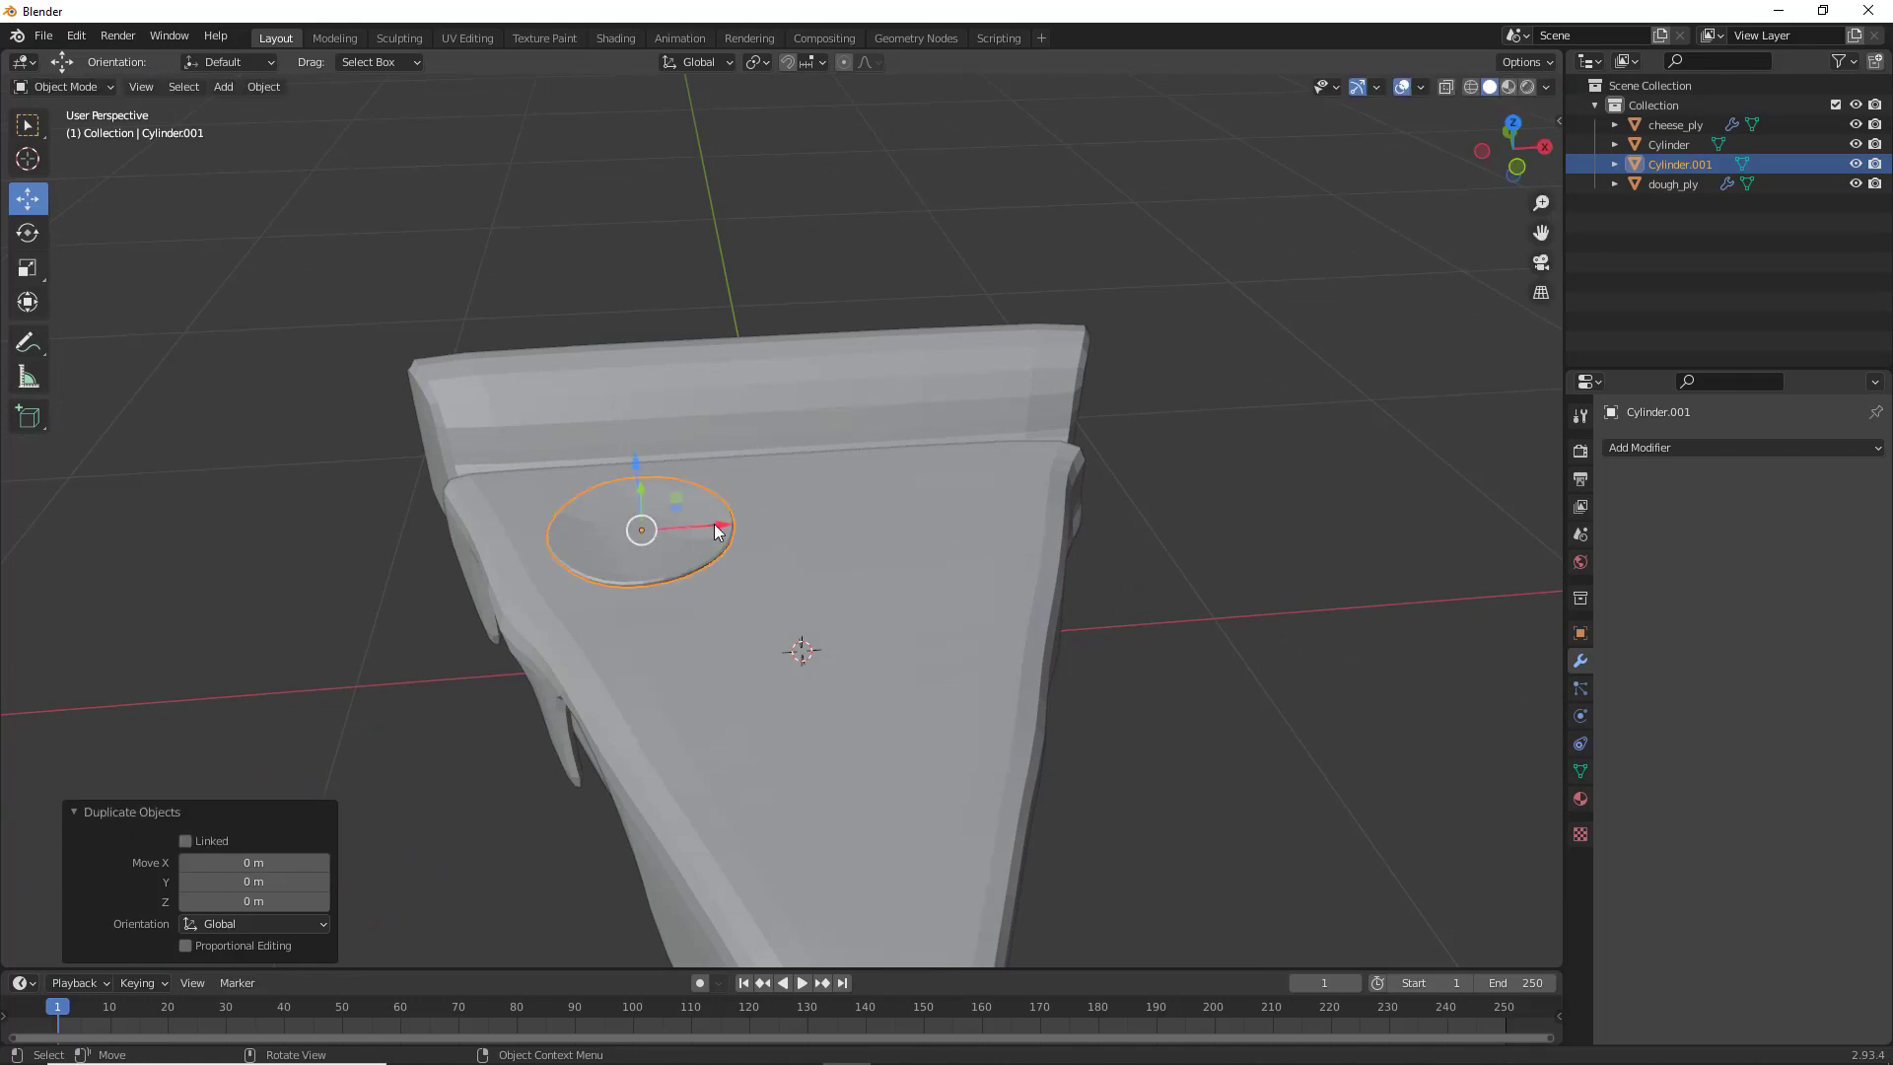
drag(641, 529, 996, 508)
middle_drag(996, 508, 996, 614)
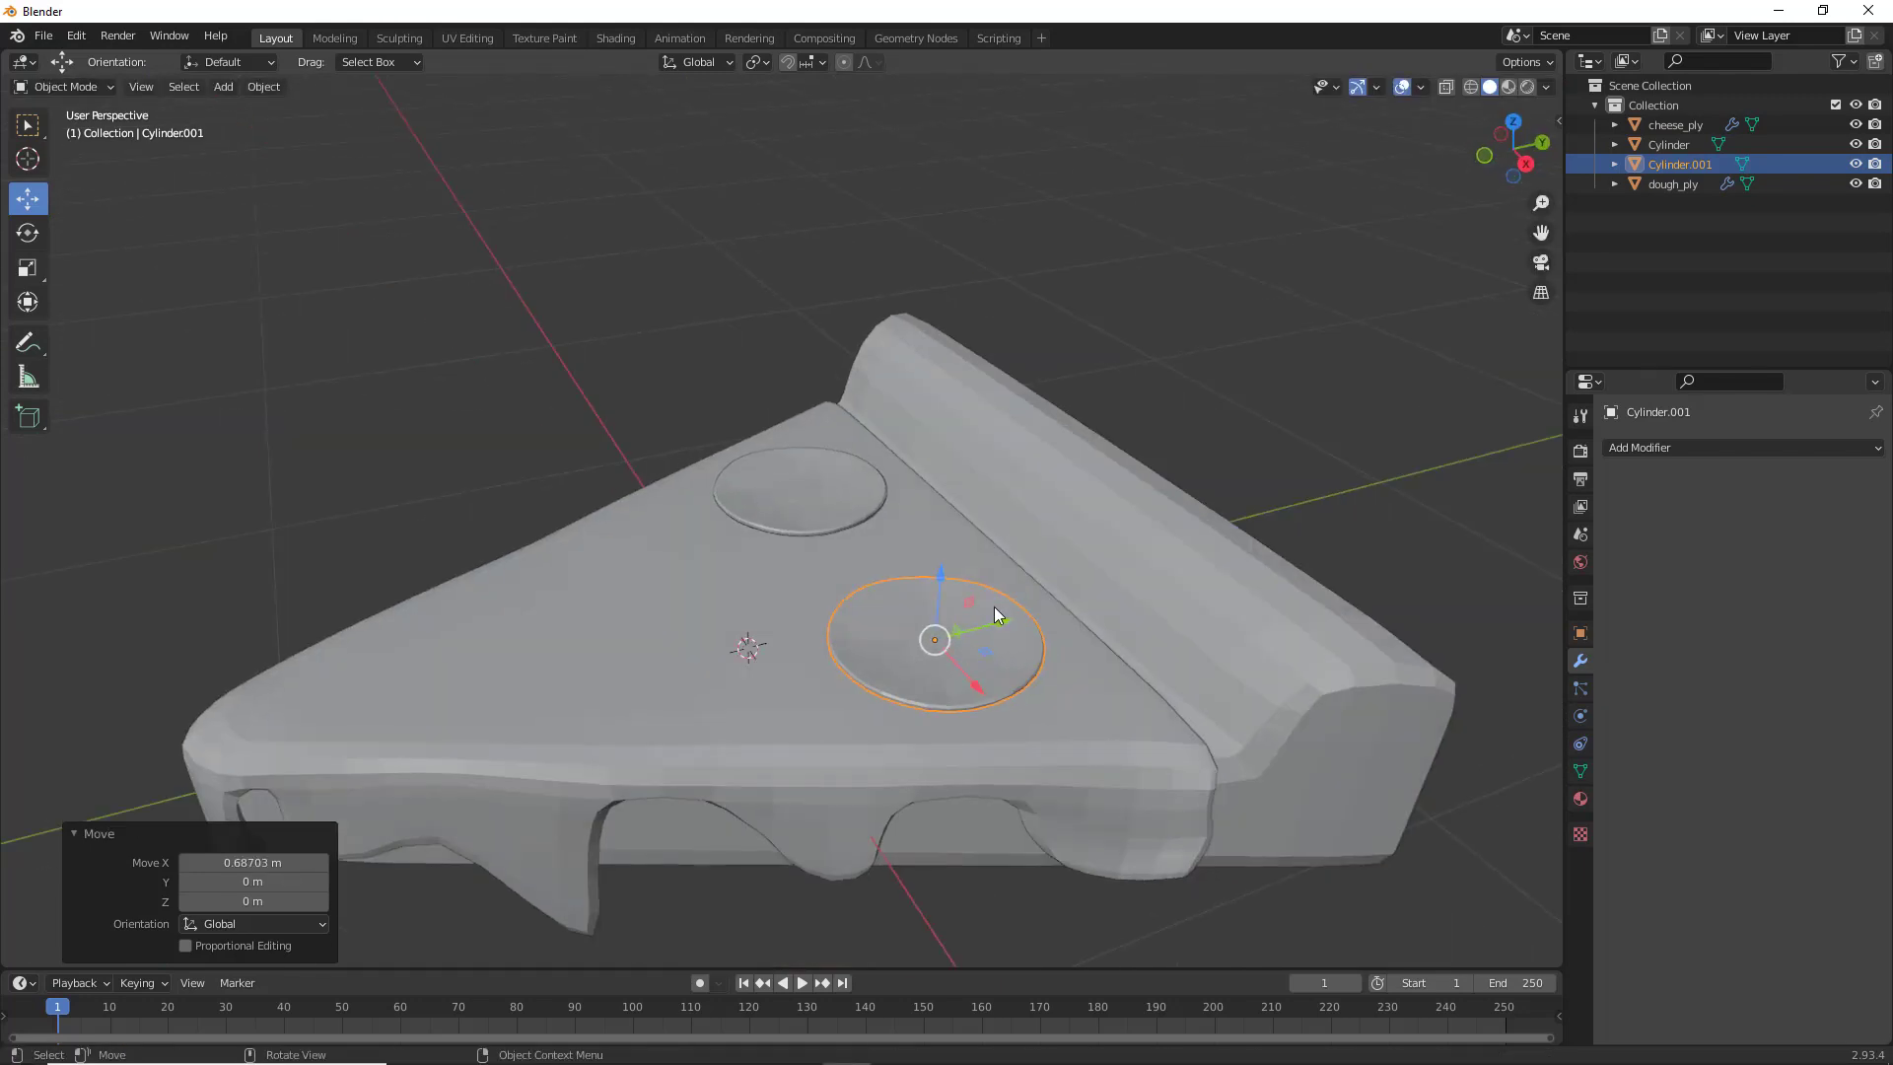
drag(991, 616, 899, 613)
drag(949, 700, 919, 674)
Enlarge the second topping by a factor of about 1.168
key(s)
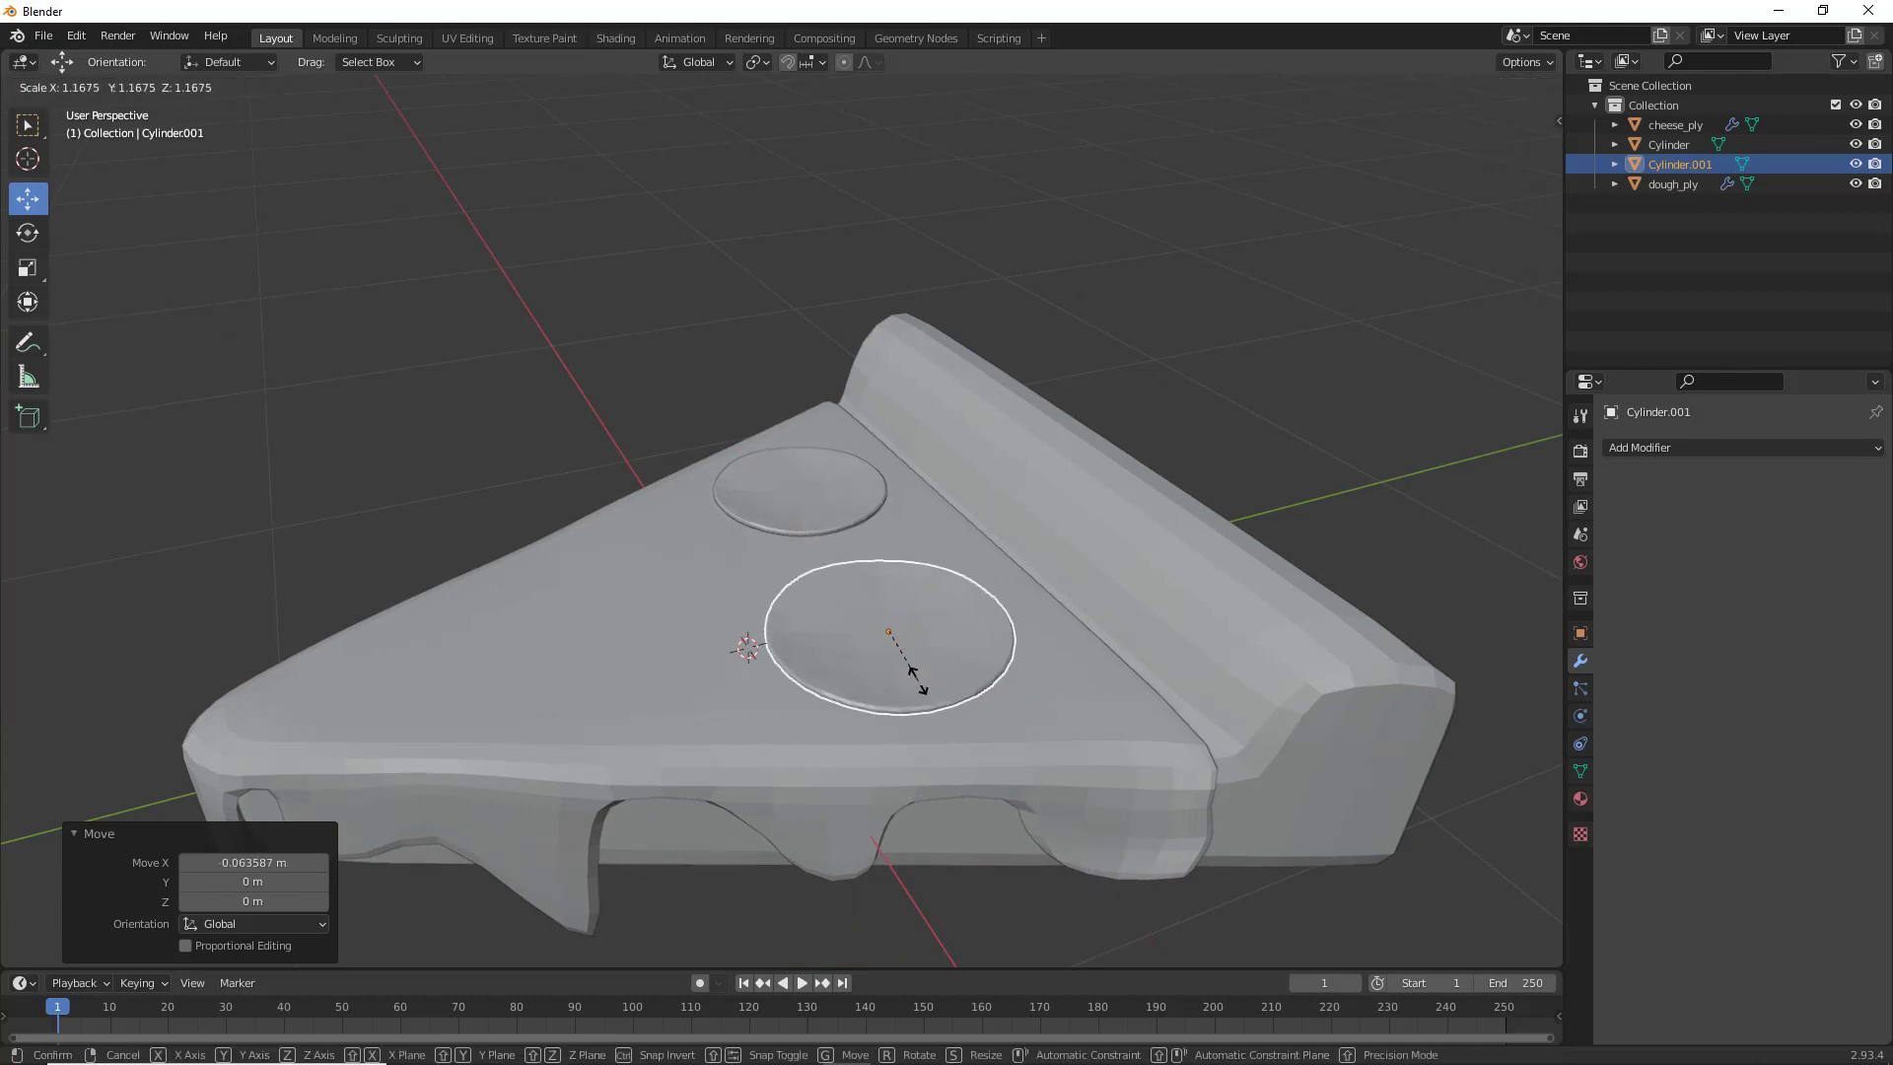
click(908, 684)
middle_drag(834, 692, 898, 747)
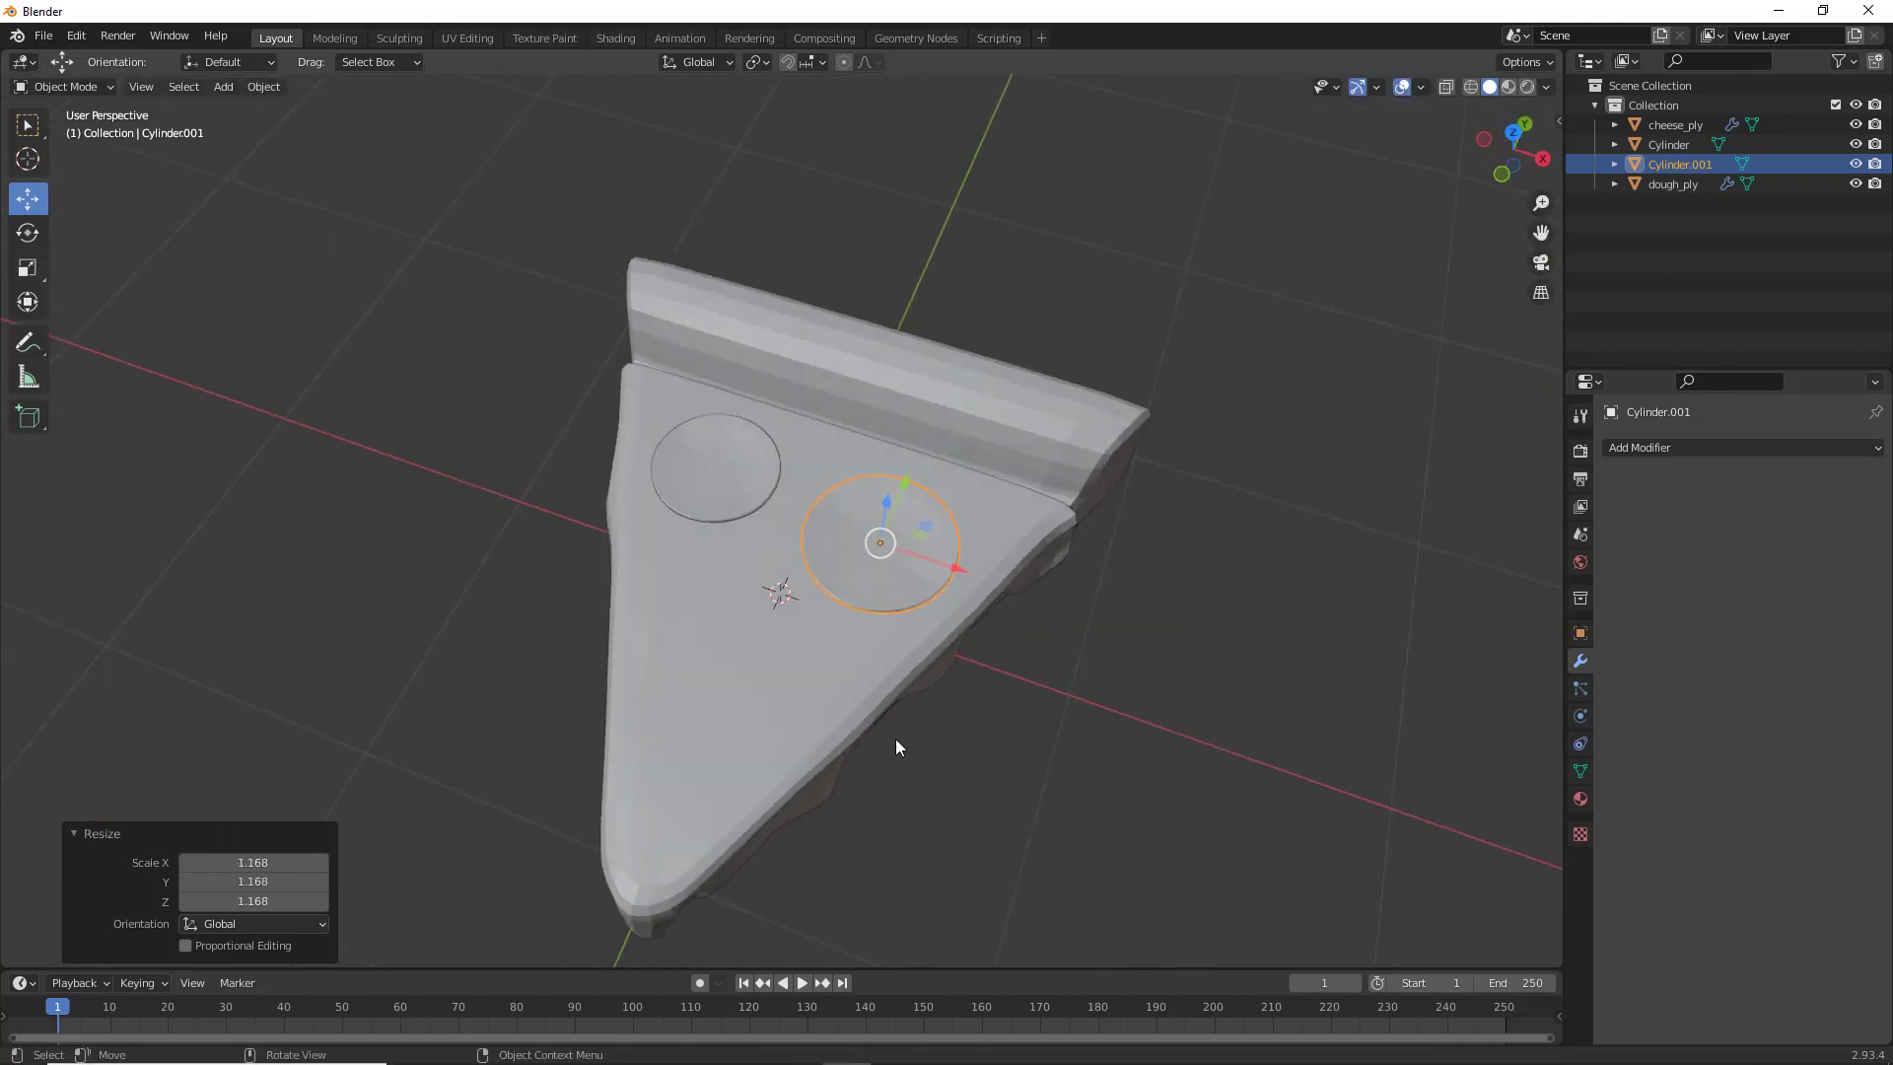
Duplicate the larger topping and move the copy about 0.41 m along -Y and 0.43 m along -X
key(shift+d)
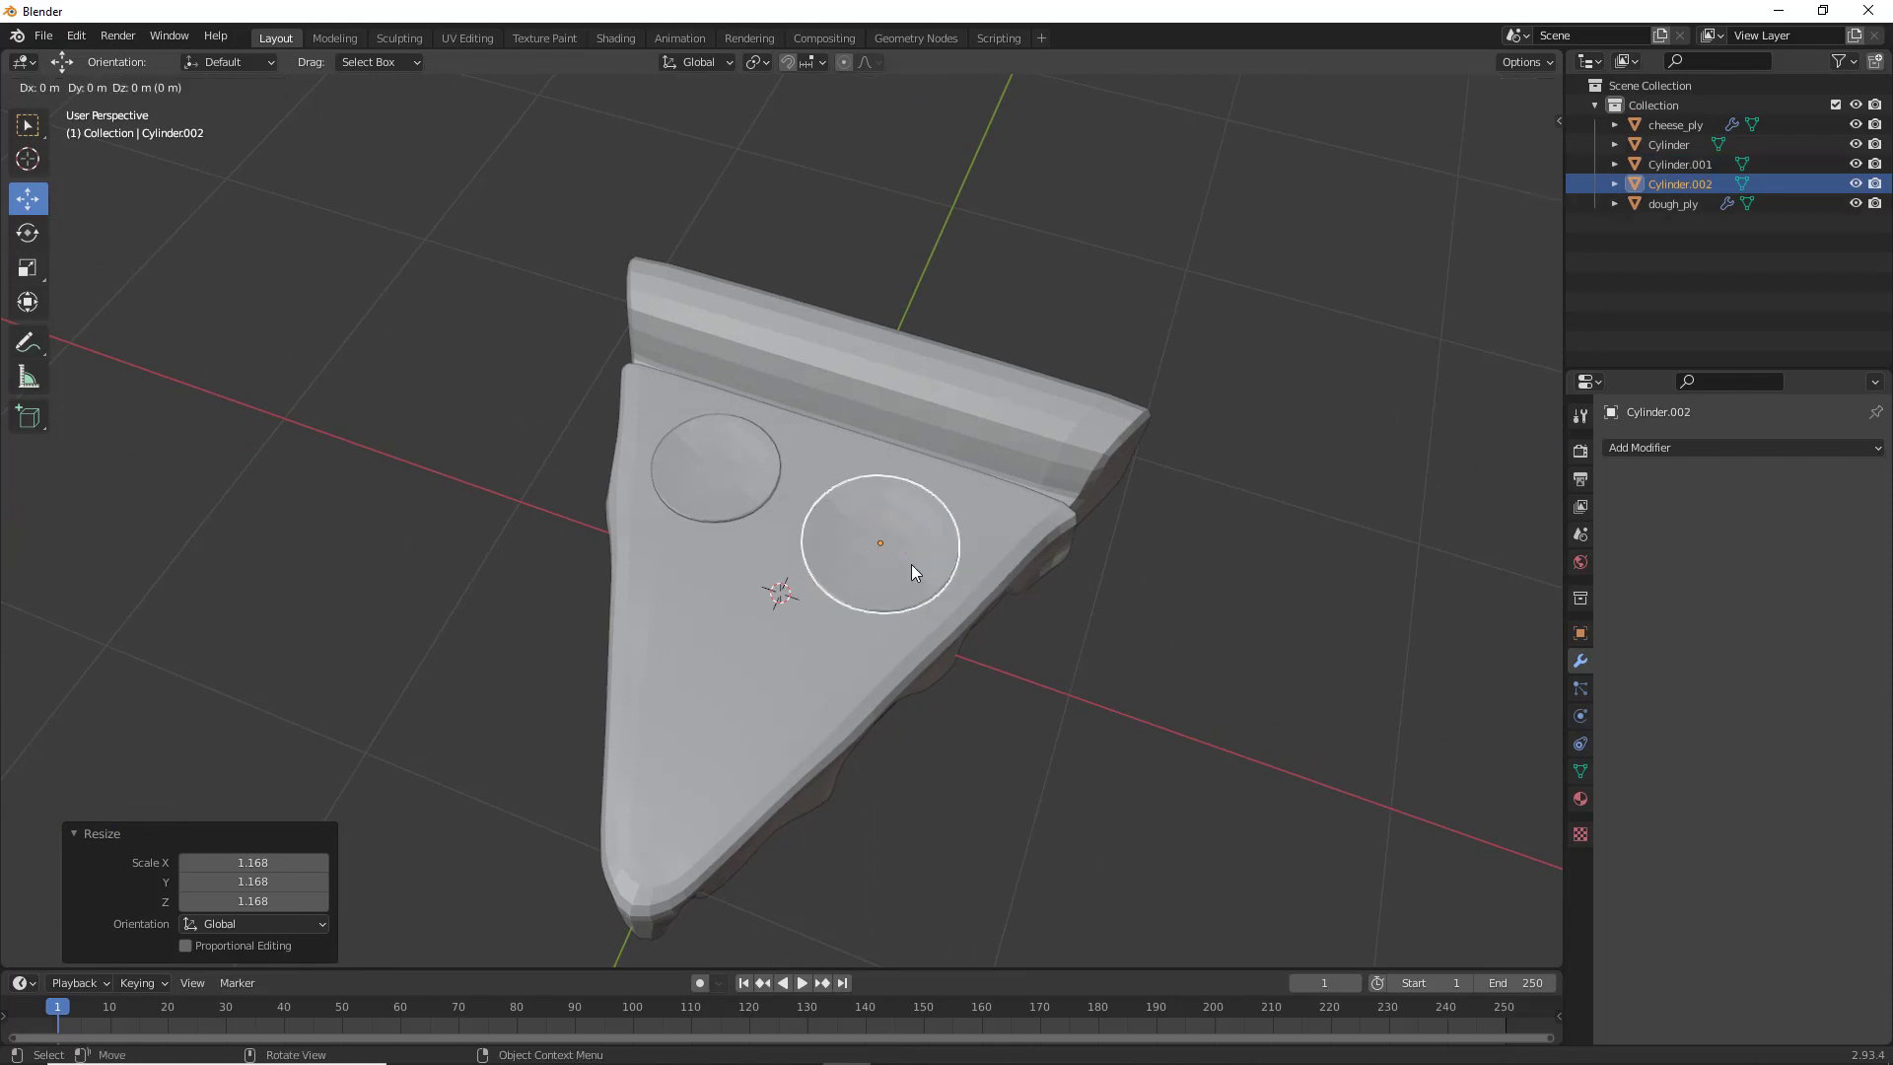
right_click(911, 564)
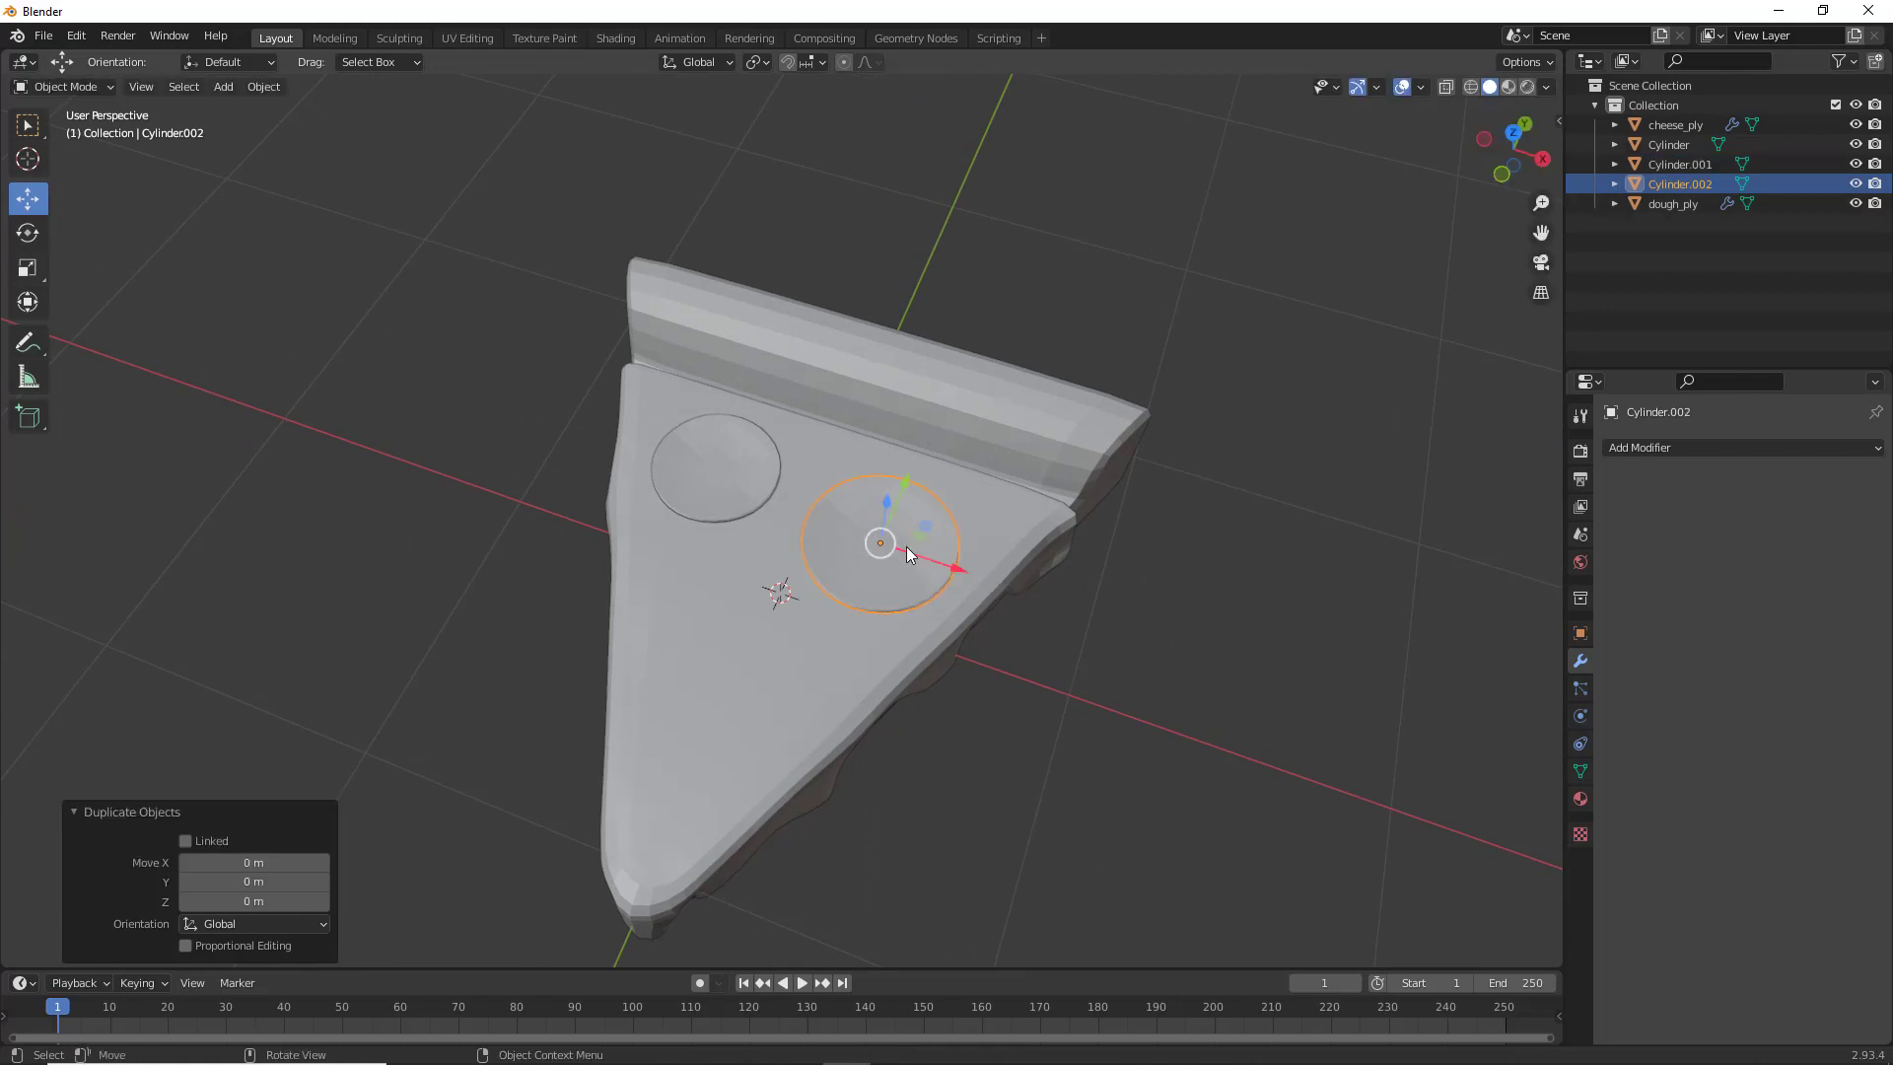
drag(908, 491, 860, 603)
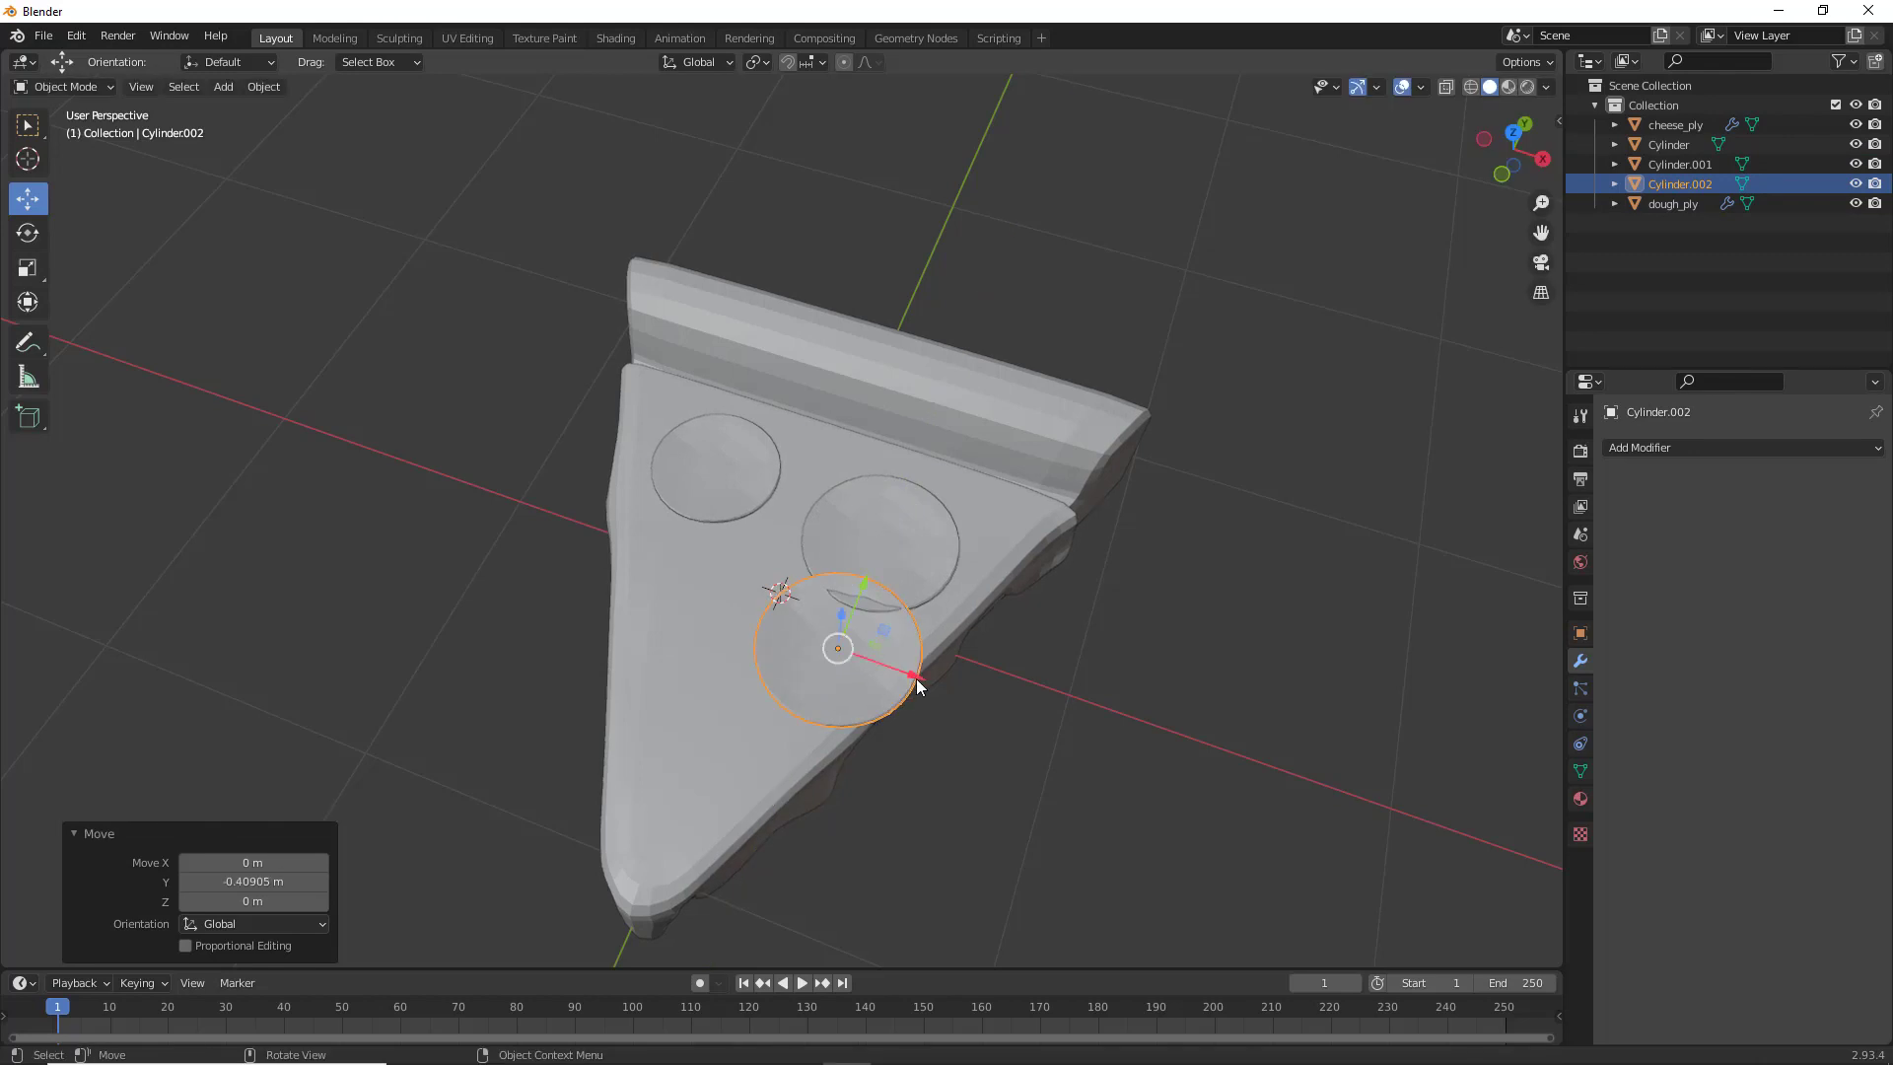
drag(913, 680, 764, 678)
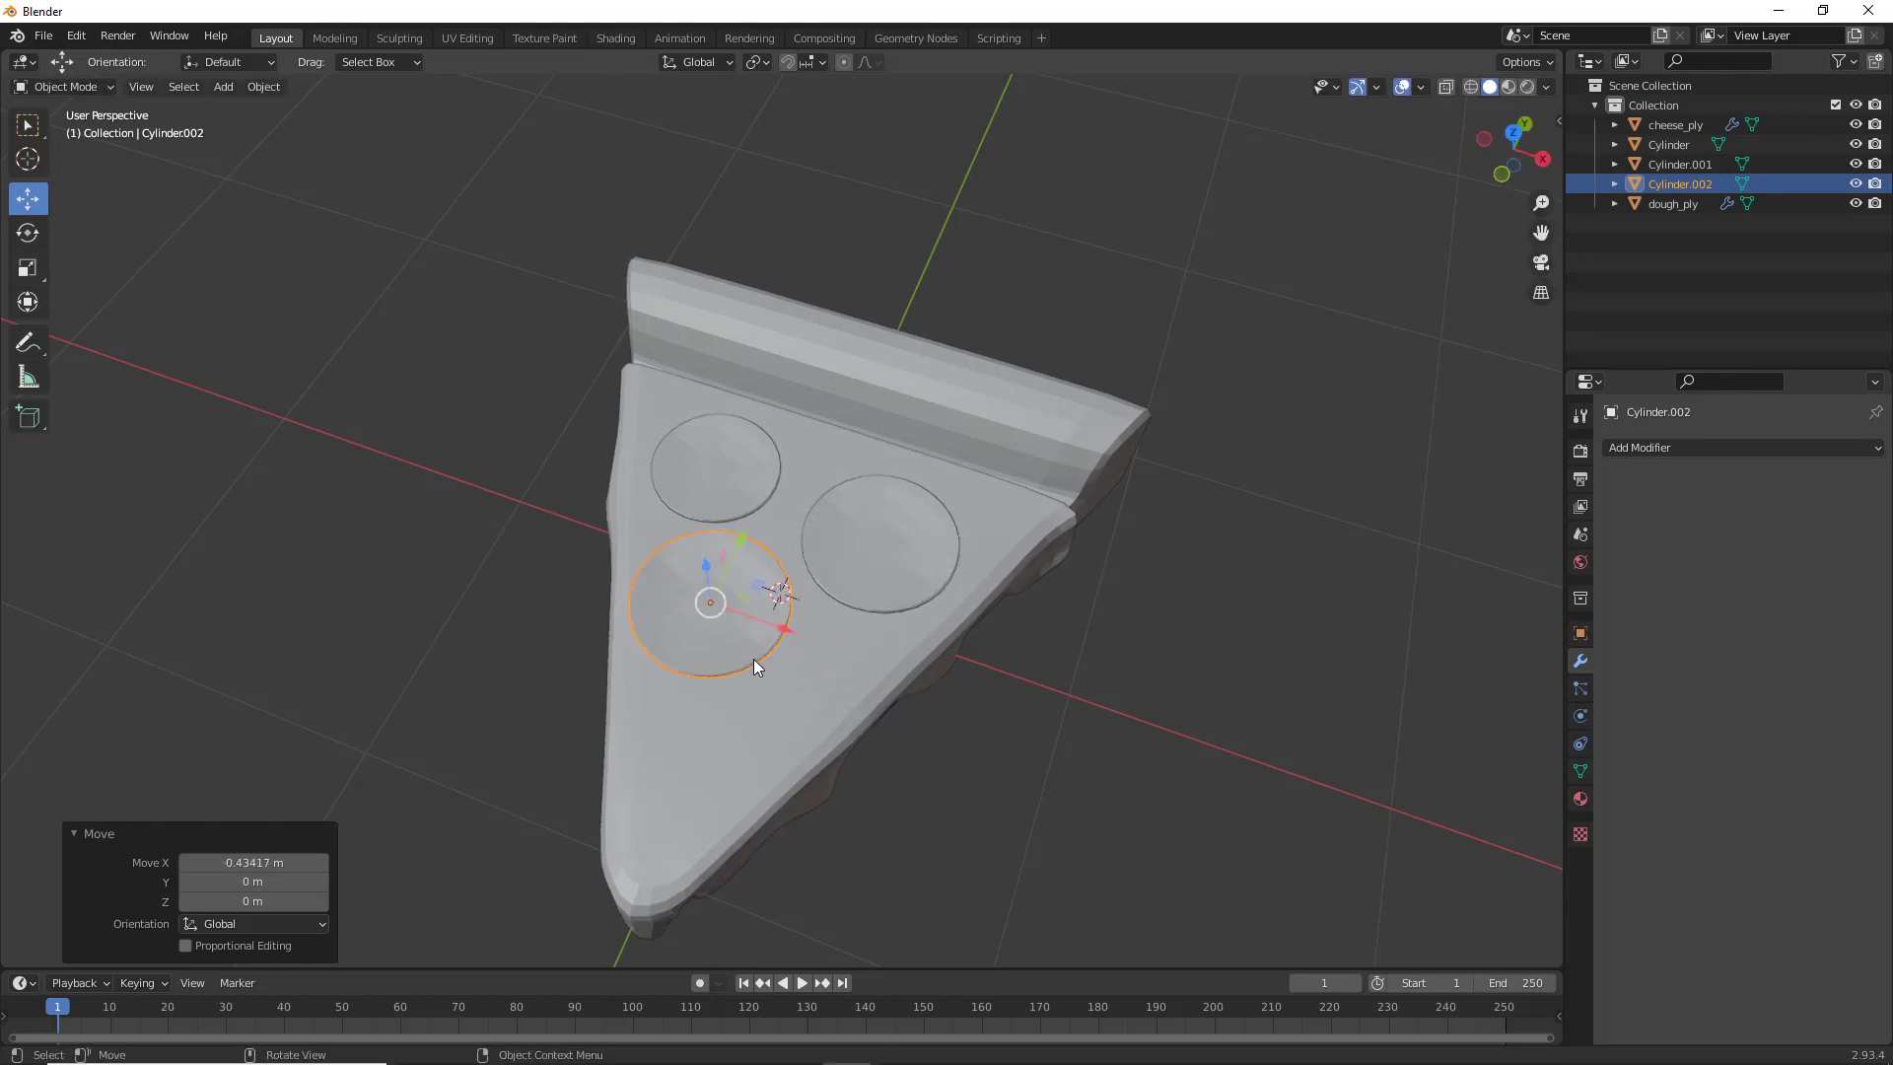
Scale the third topping by a factor of about 0.853
key(s)
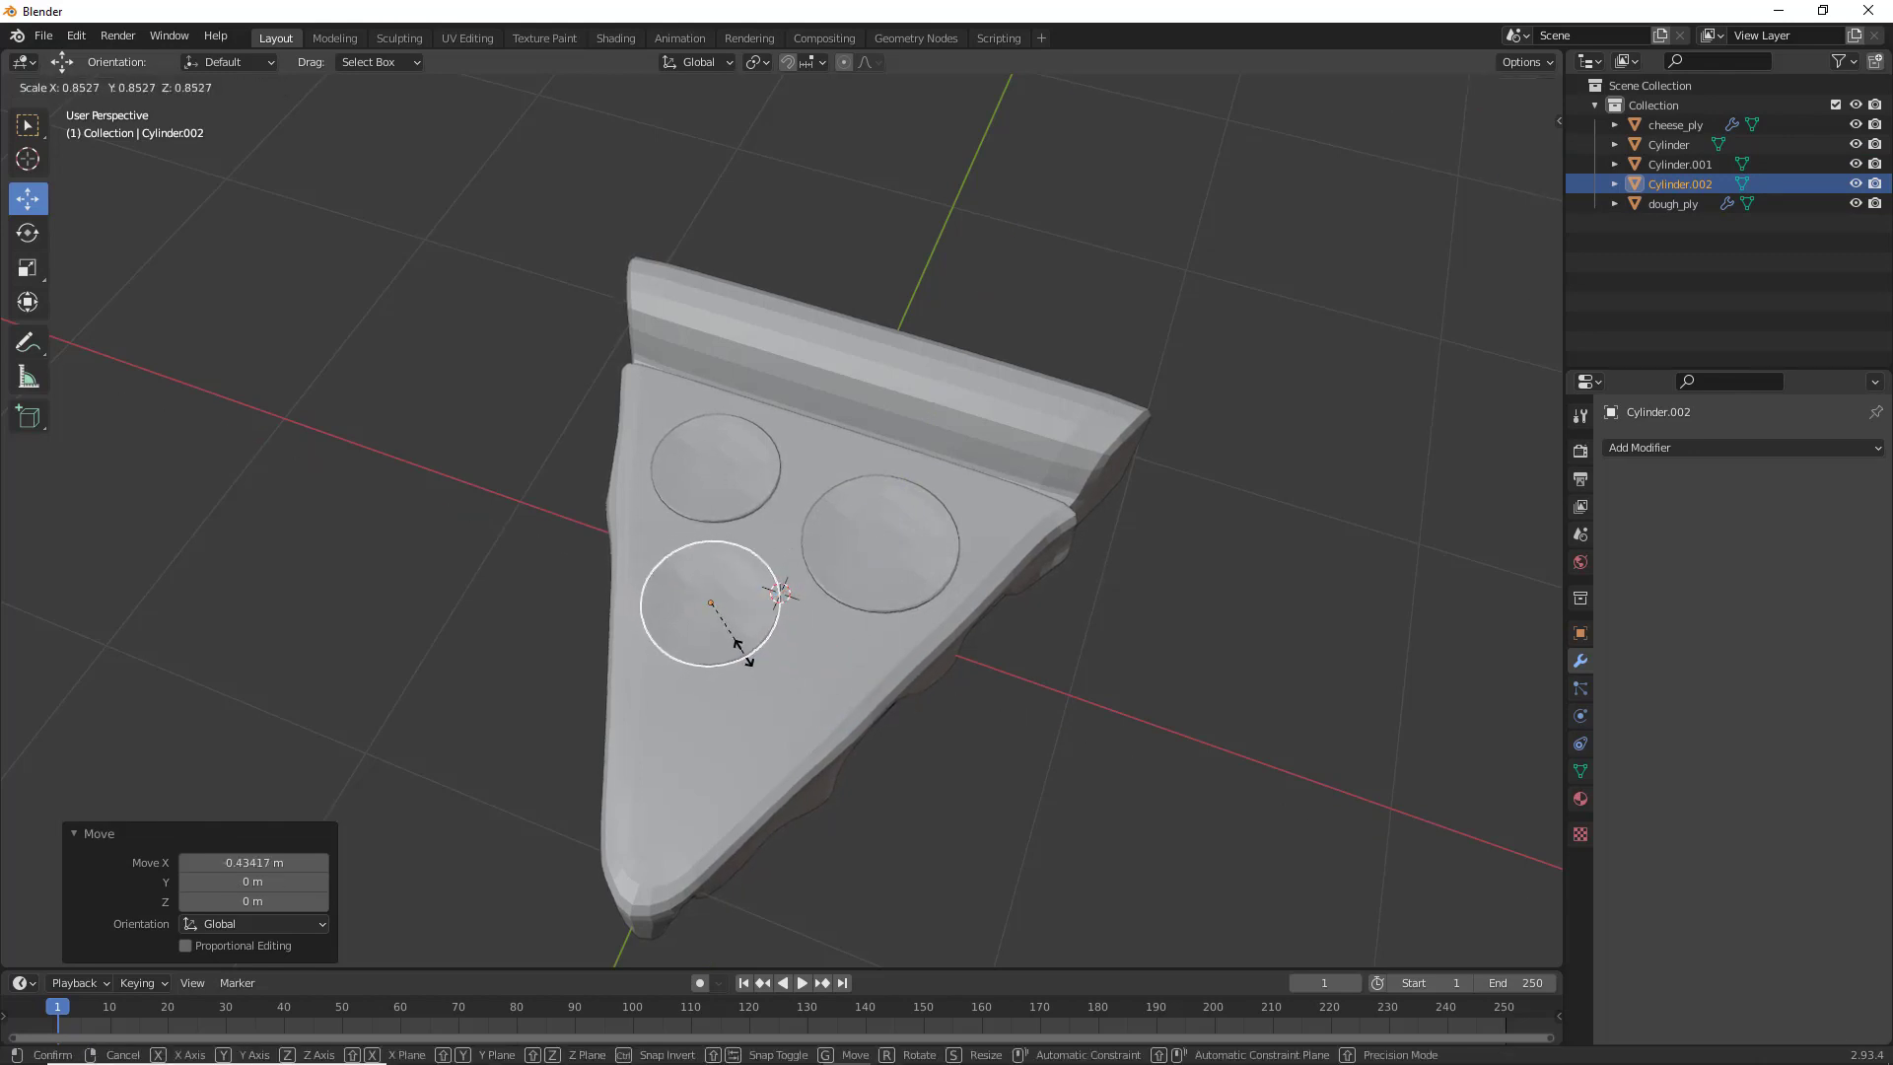
click(741, 653)
middle_drag(741, 653, 678, 634)
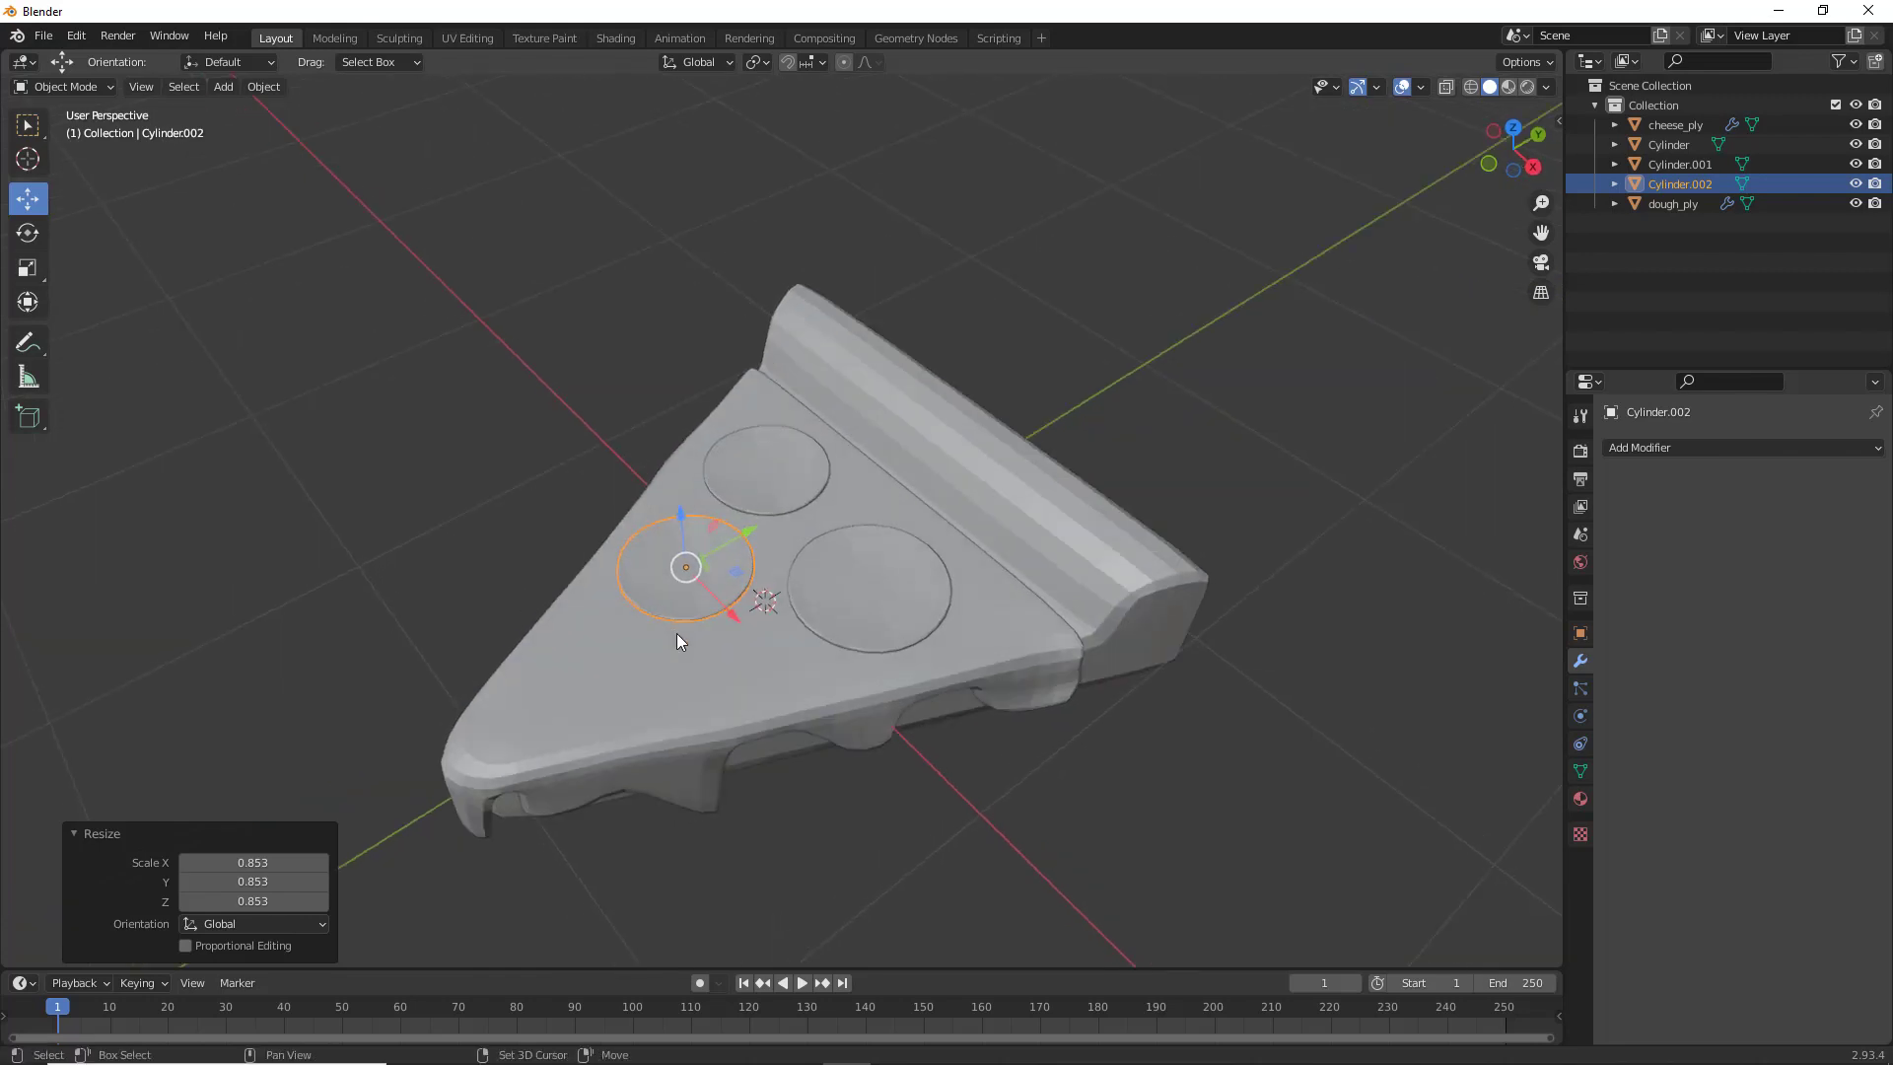
Duplicate the third topping and place the copy nearer the slice's tip, shifting it about 0.22 m along X and 0.04 m along -Y
key(shift+d)
key(Escape)
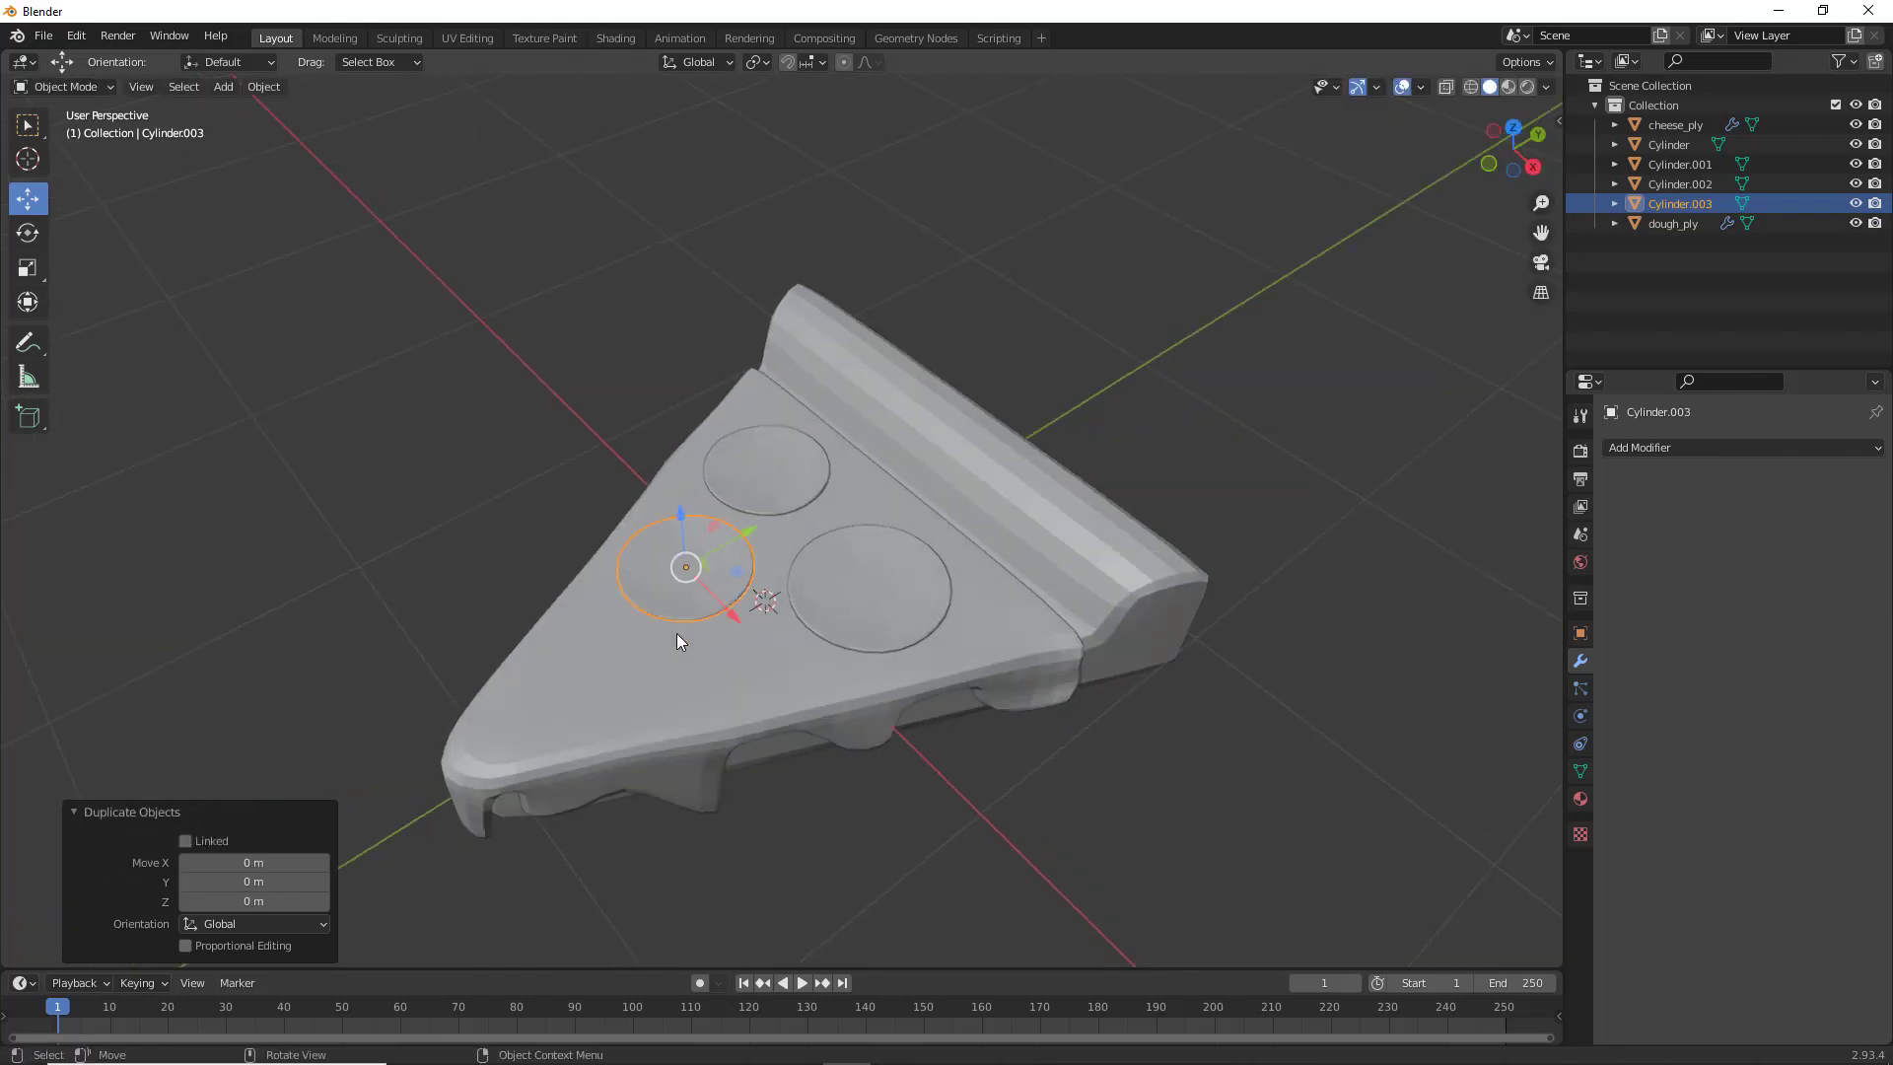
drag(741, 542, 657, 733)
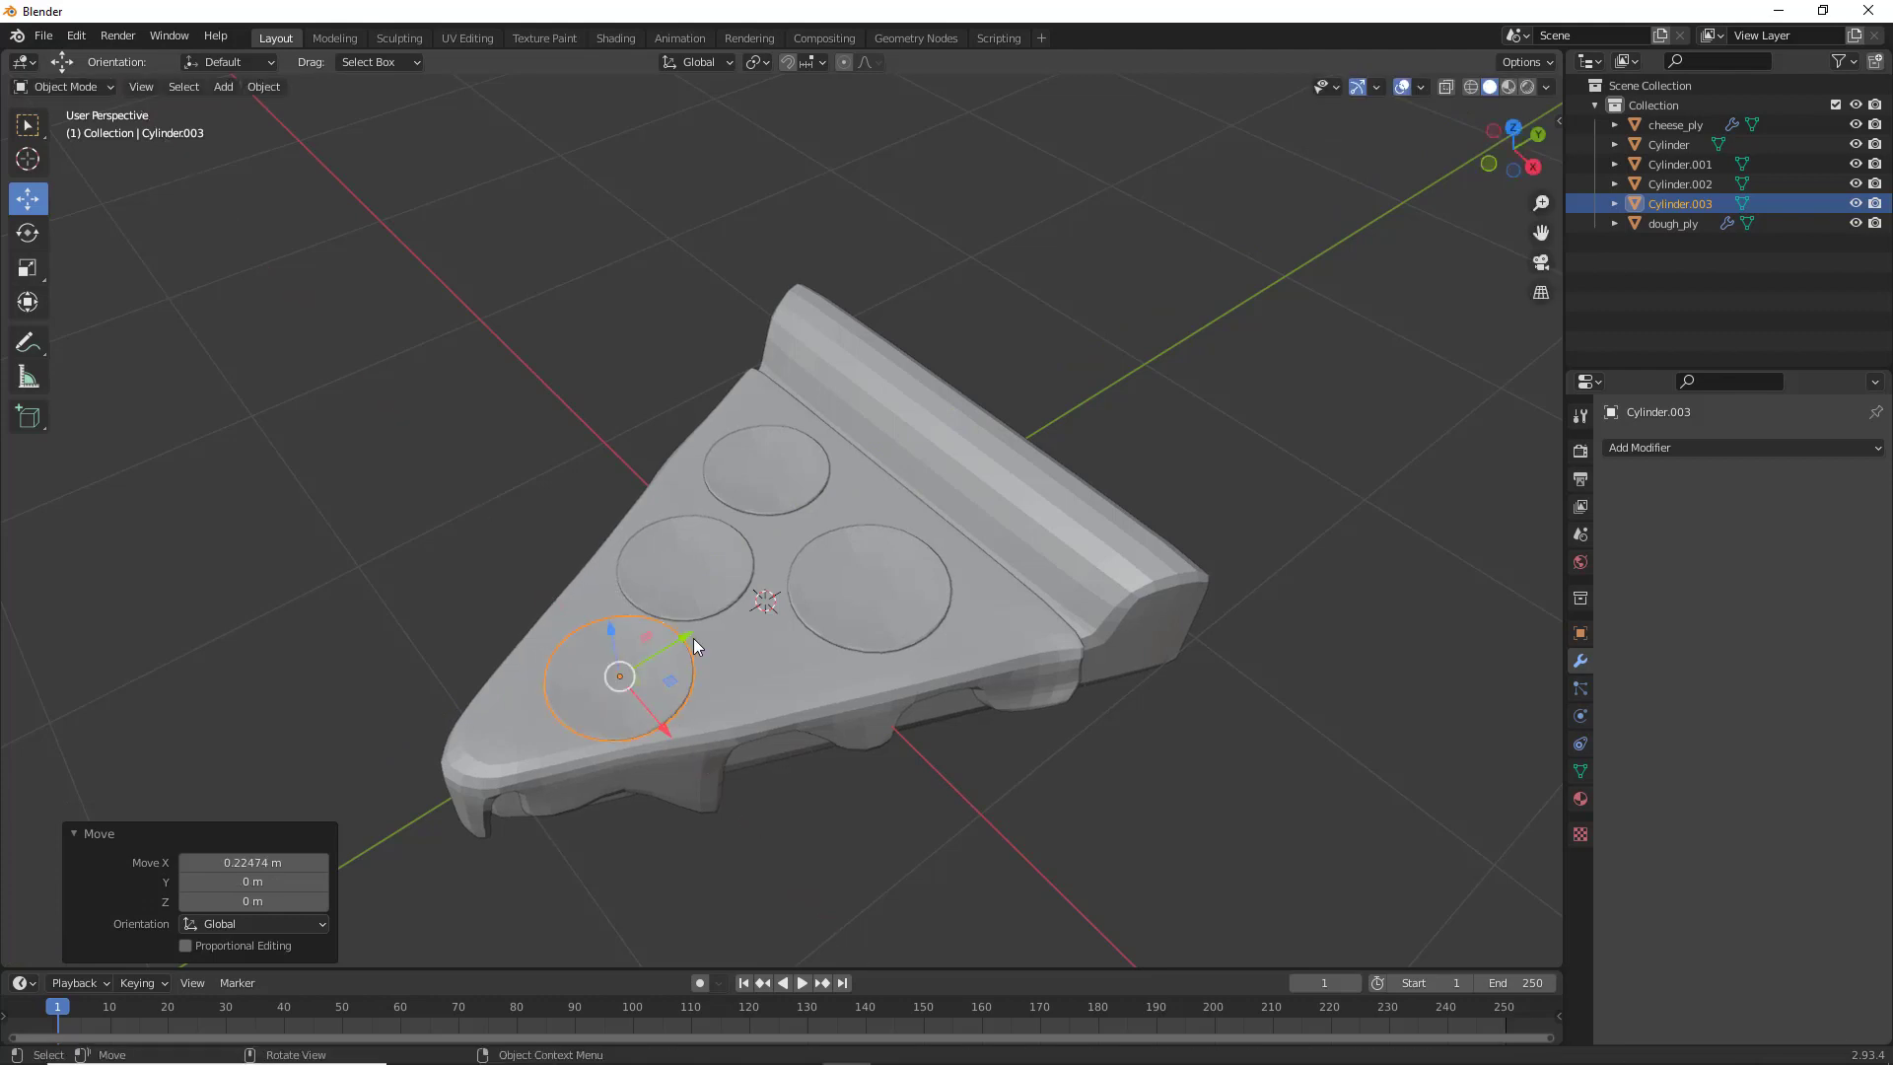
drag(688, 640, 662, 639)
Scale the fourth topping by a factor of about 0.915 and shift it about 0.026 m along -X
key(s)
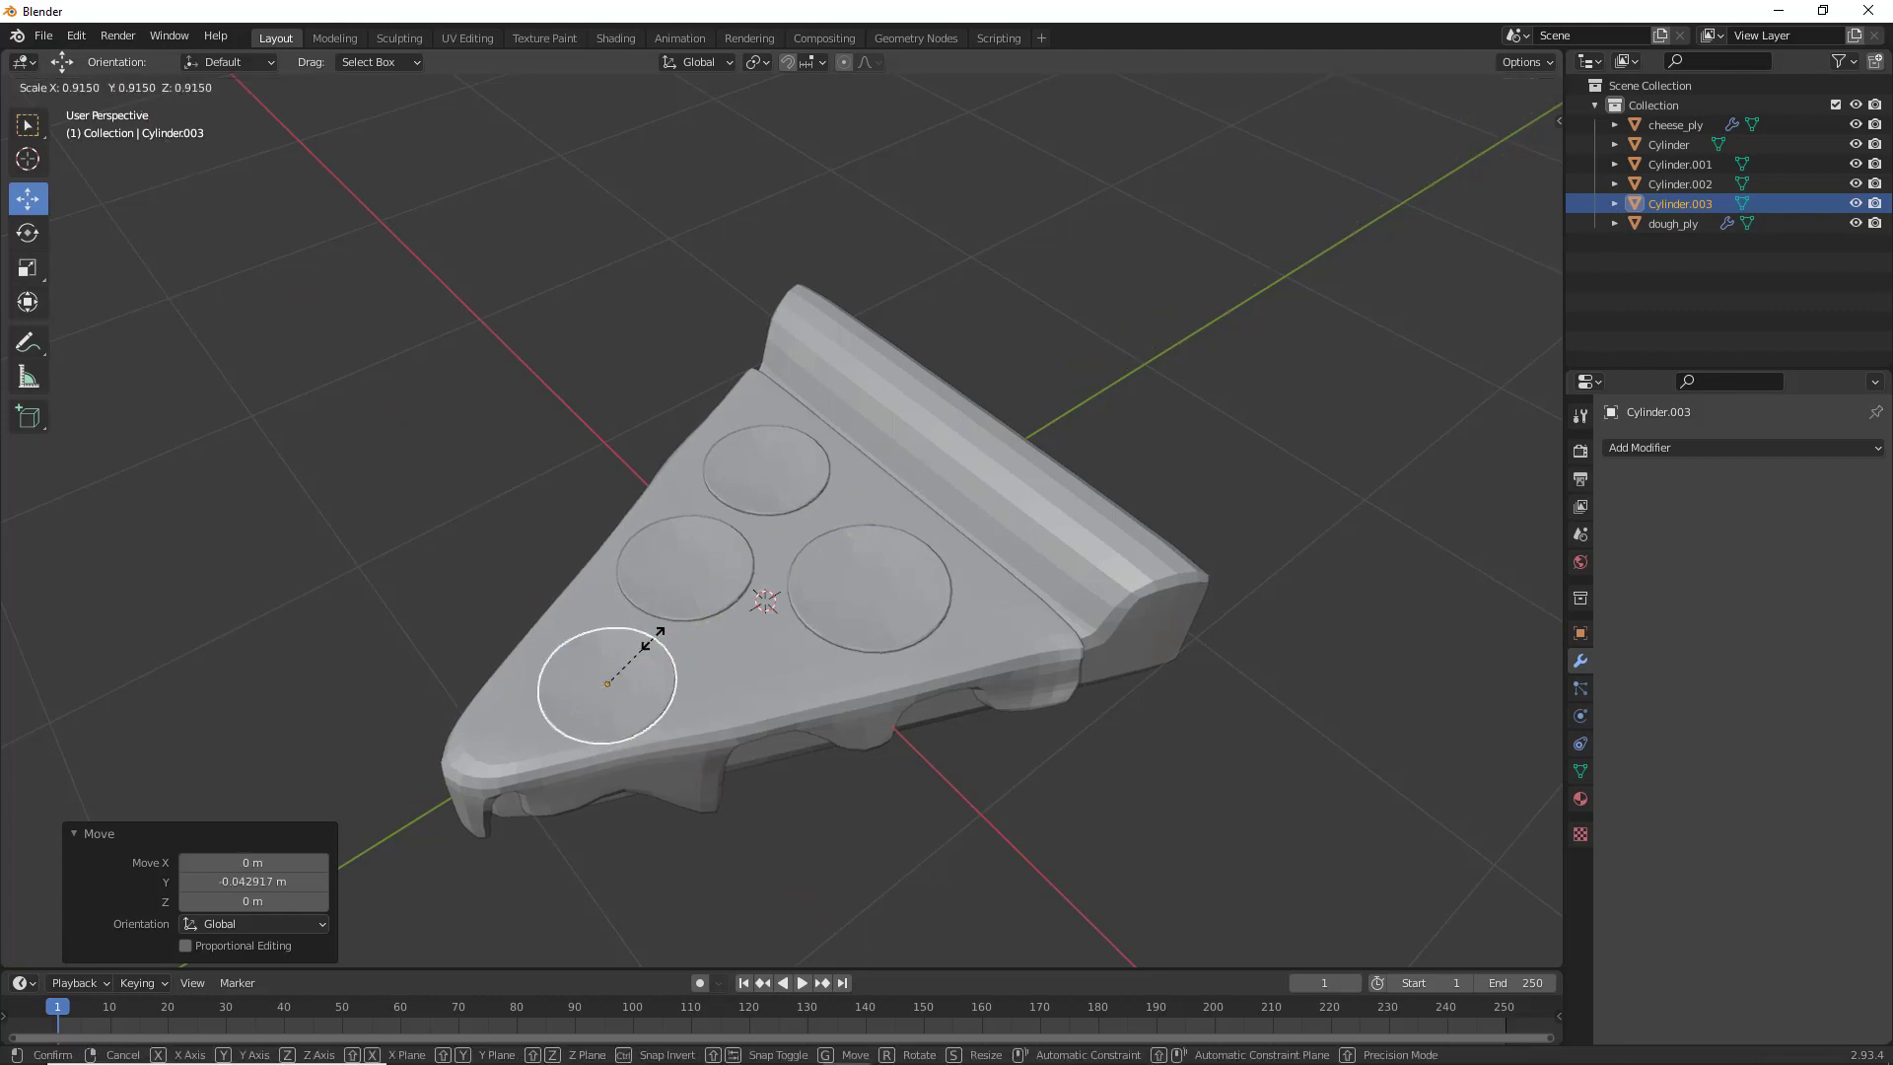
click(653, 639)
drag(640, 734, 634, 725)
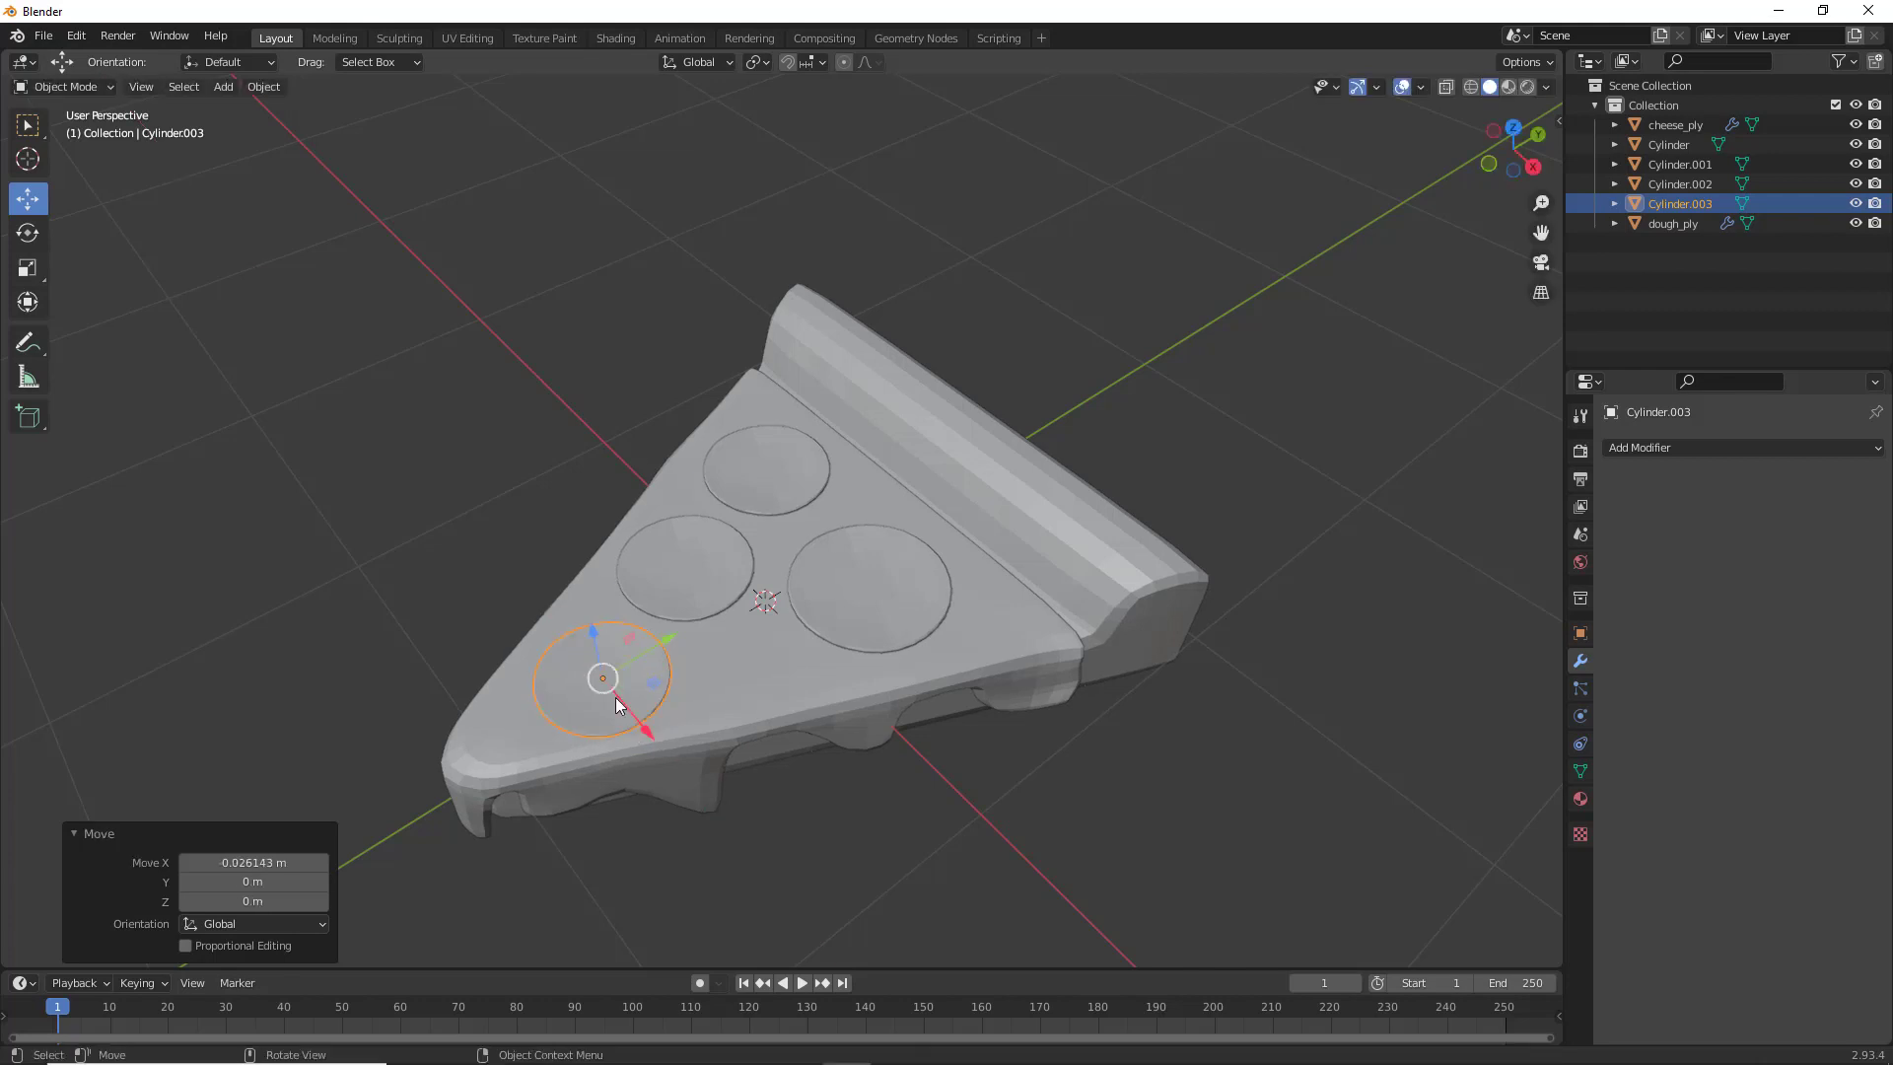
click(580, 570)
Add a lattice at the world origin around the pizza slice and scale it up uniformly by about 2.254
middle_drag(605, 572, 567, 696)
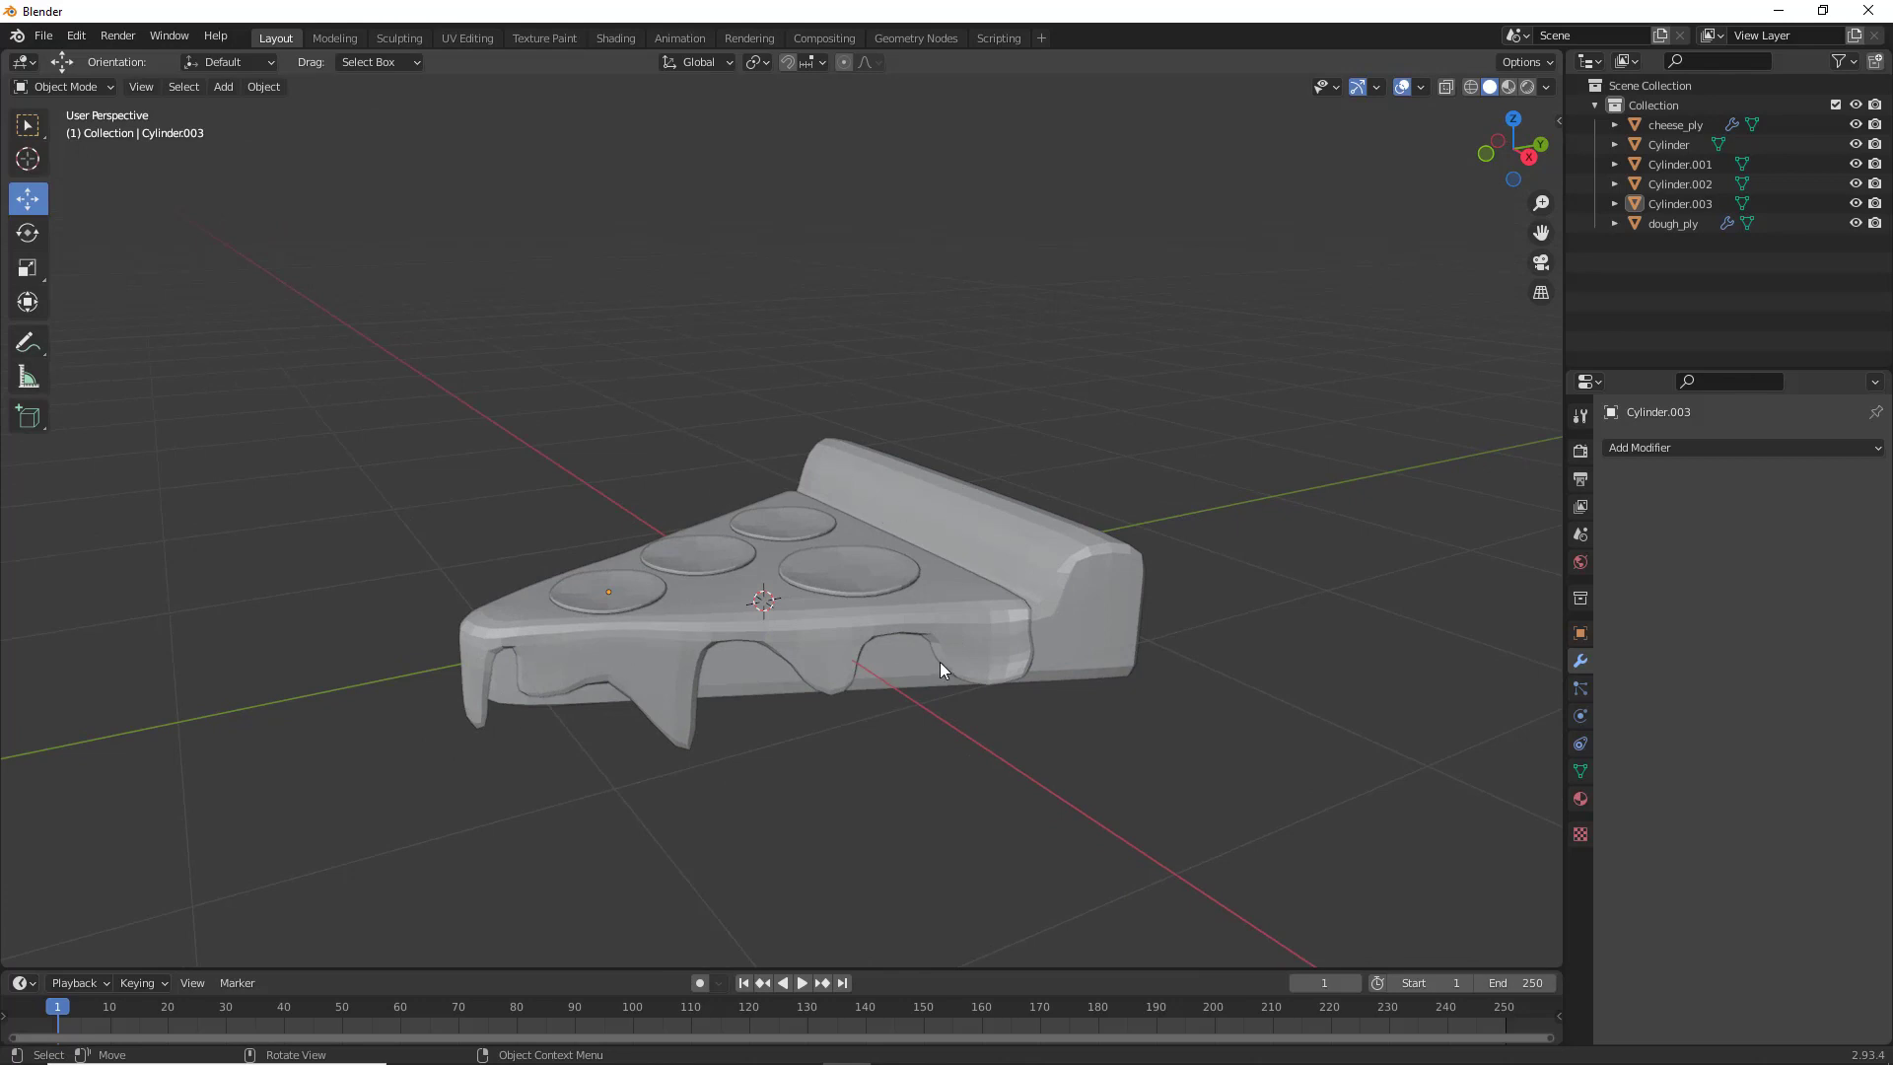
middle_drag(939, 669, 761, 690)
scroll(779, 687, up, 3)
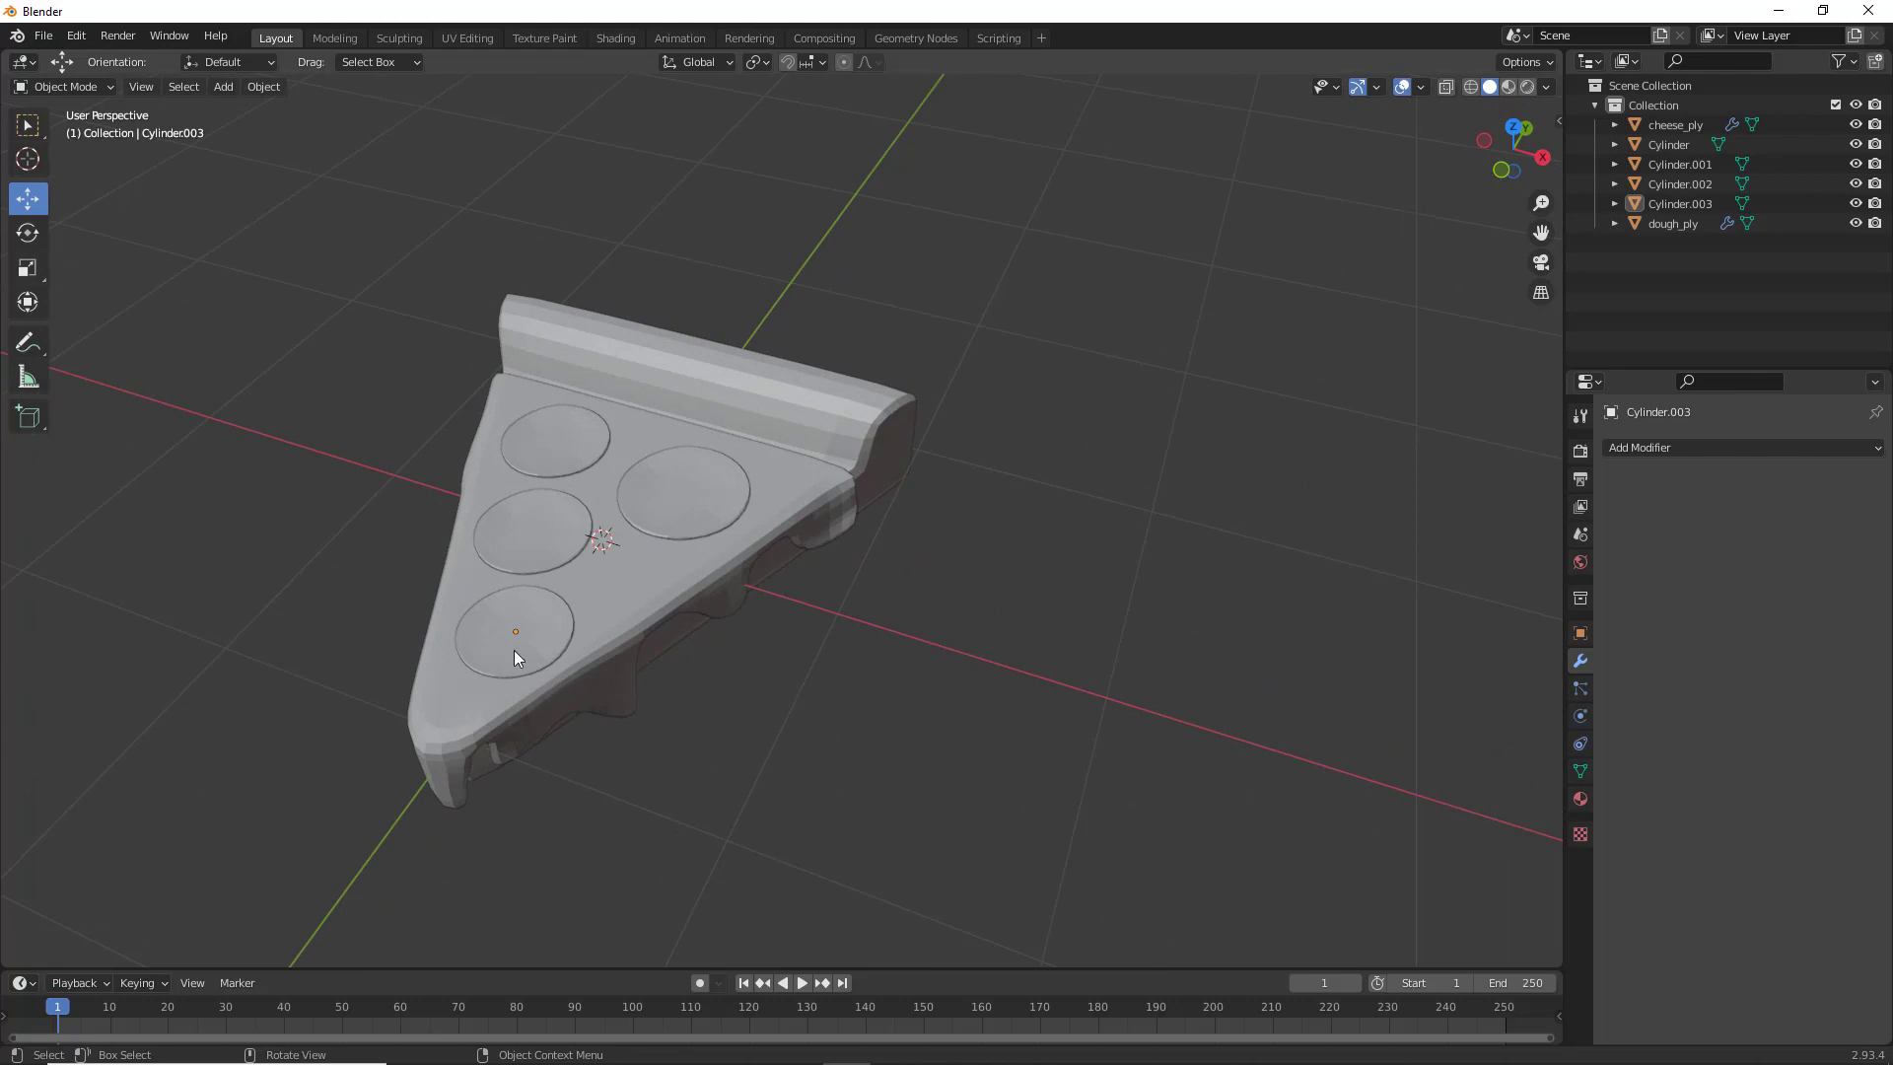
middle_drag(505, 661, 651, 655)
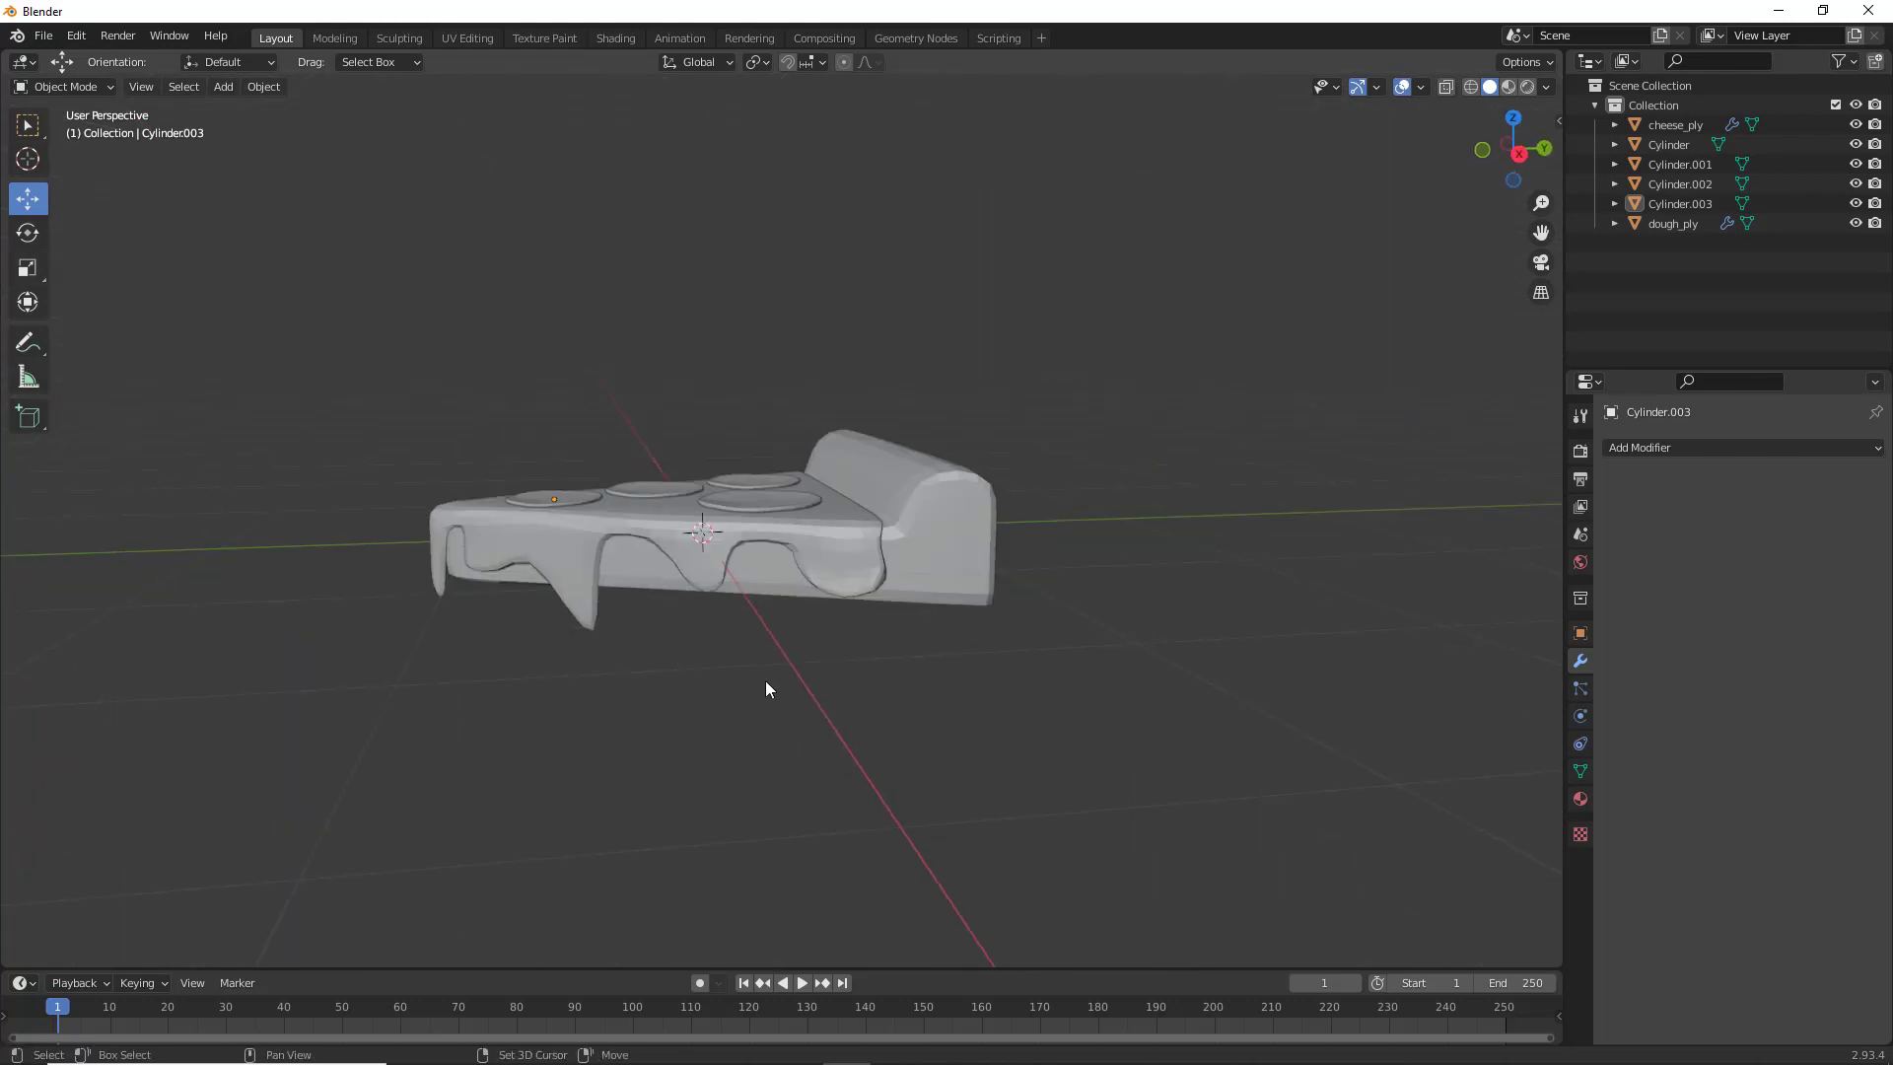
middle_drag(765, 685, 827, 738)
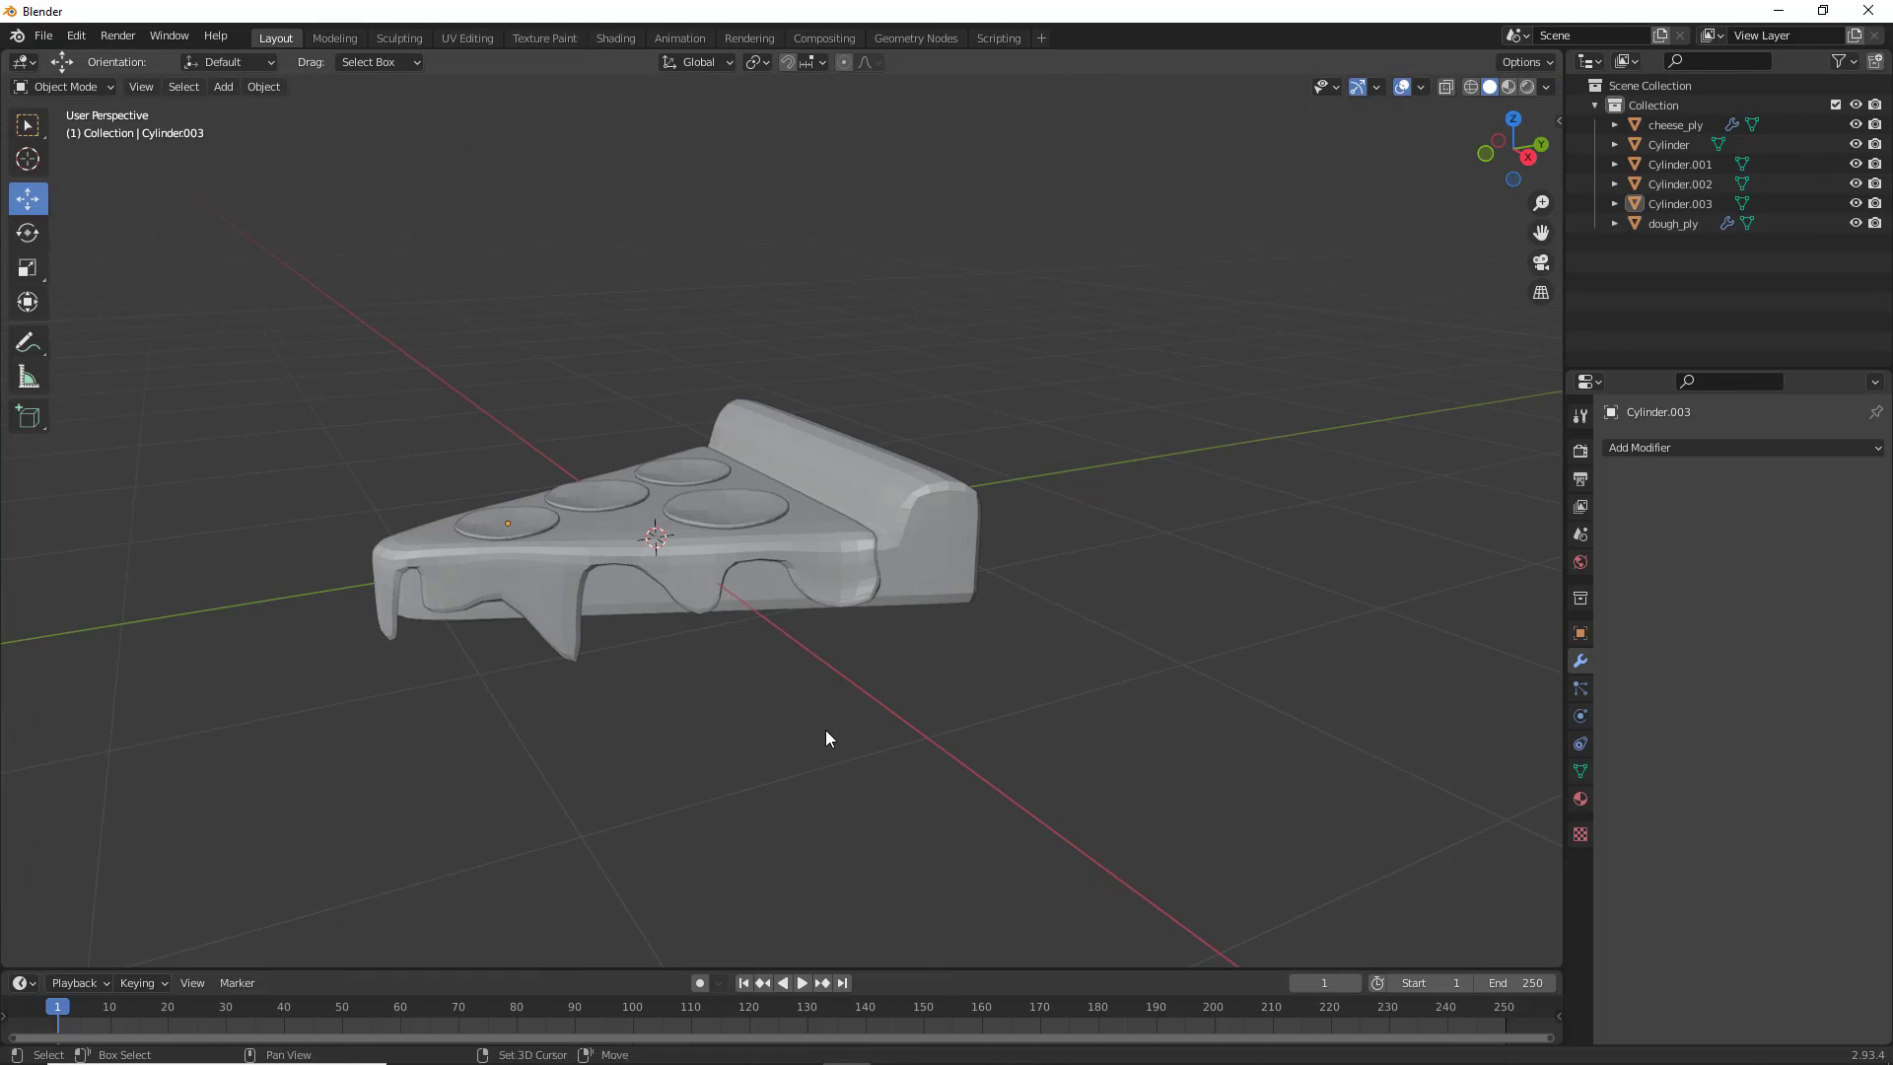
key(shift+a)
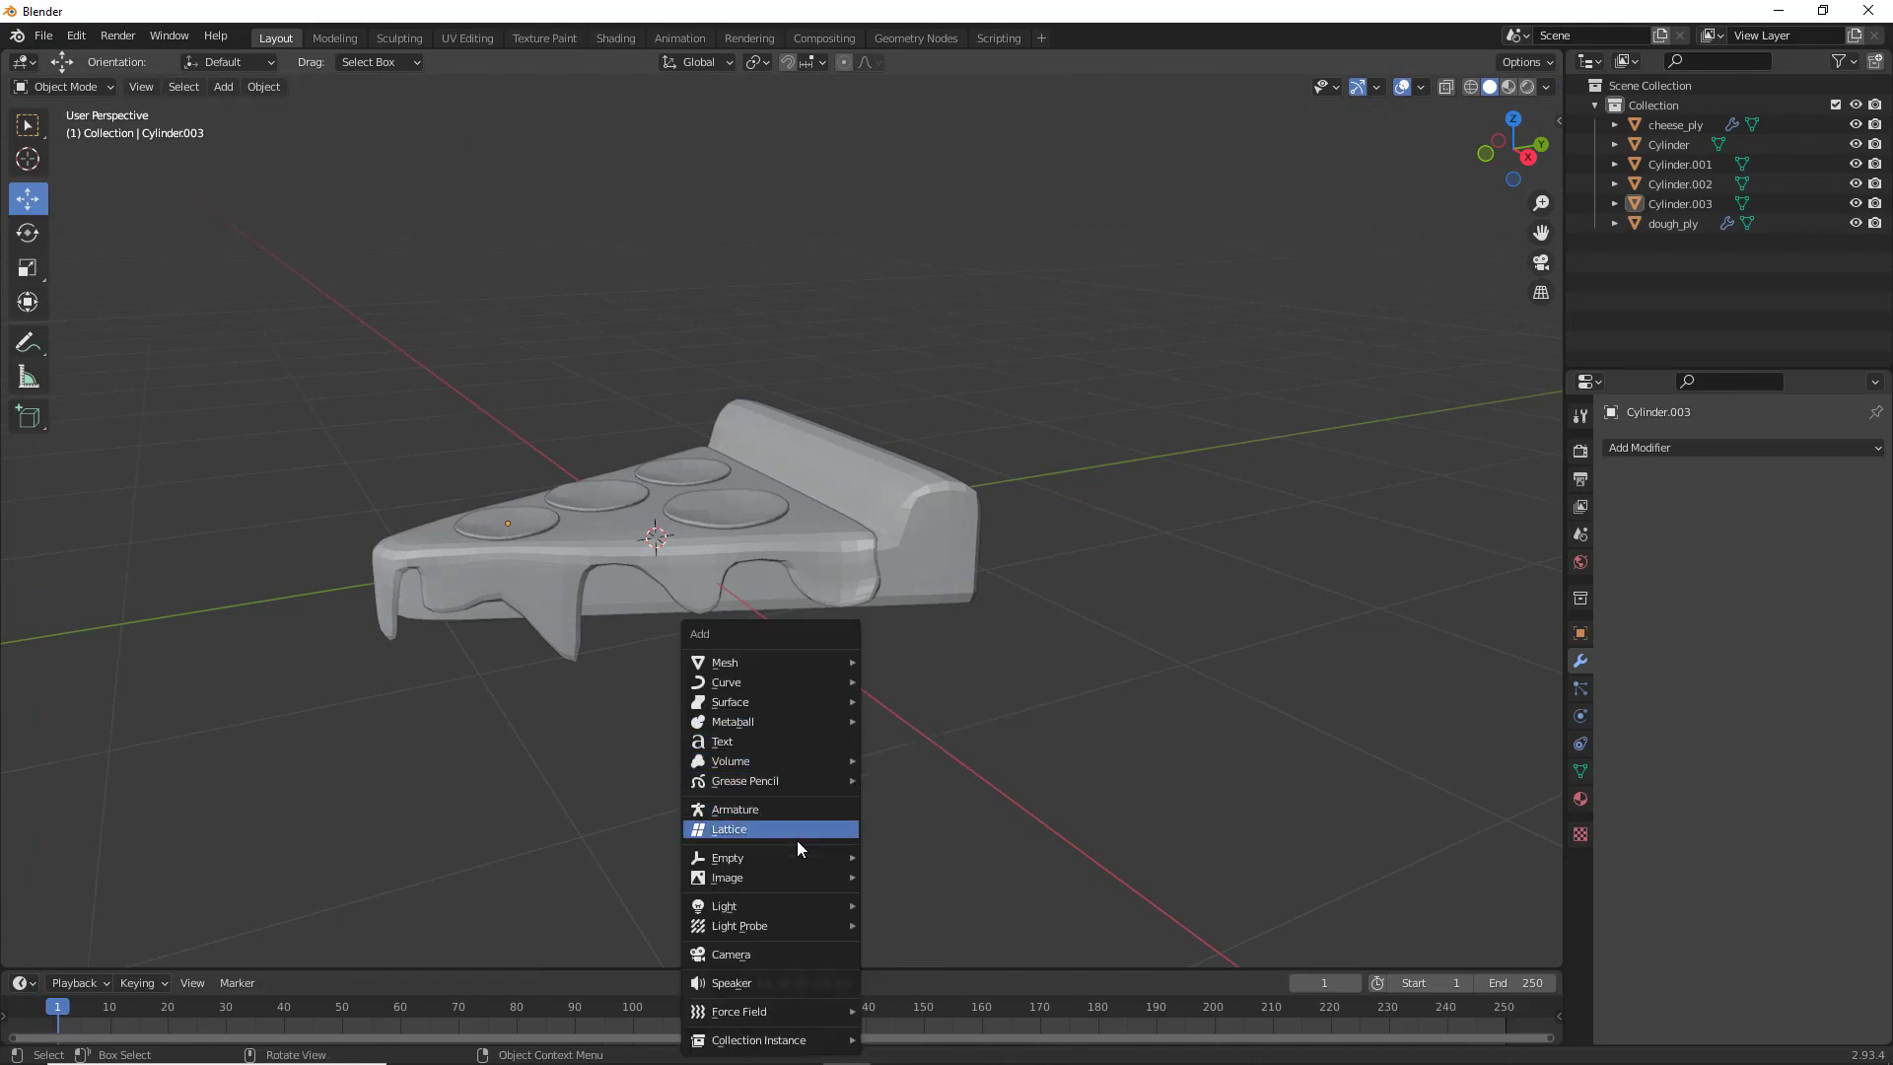
click(791, 831)
middle_drag(713, 746, 625, 580)
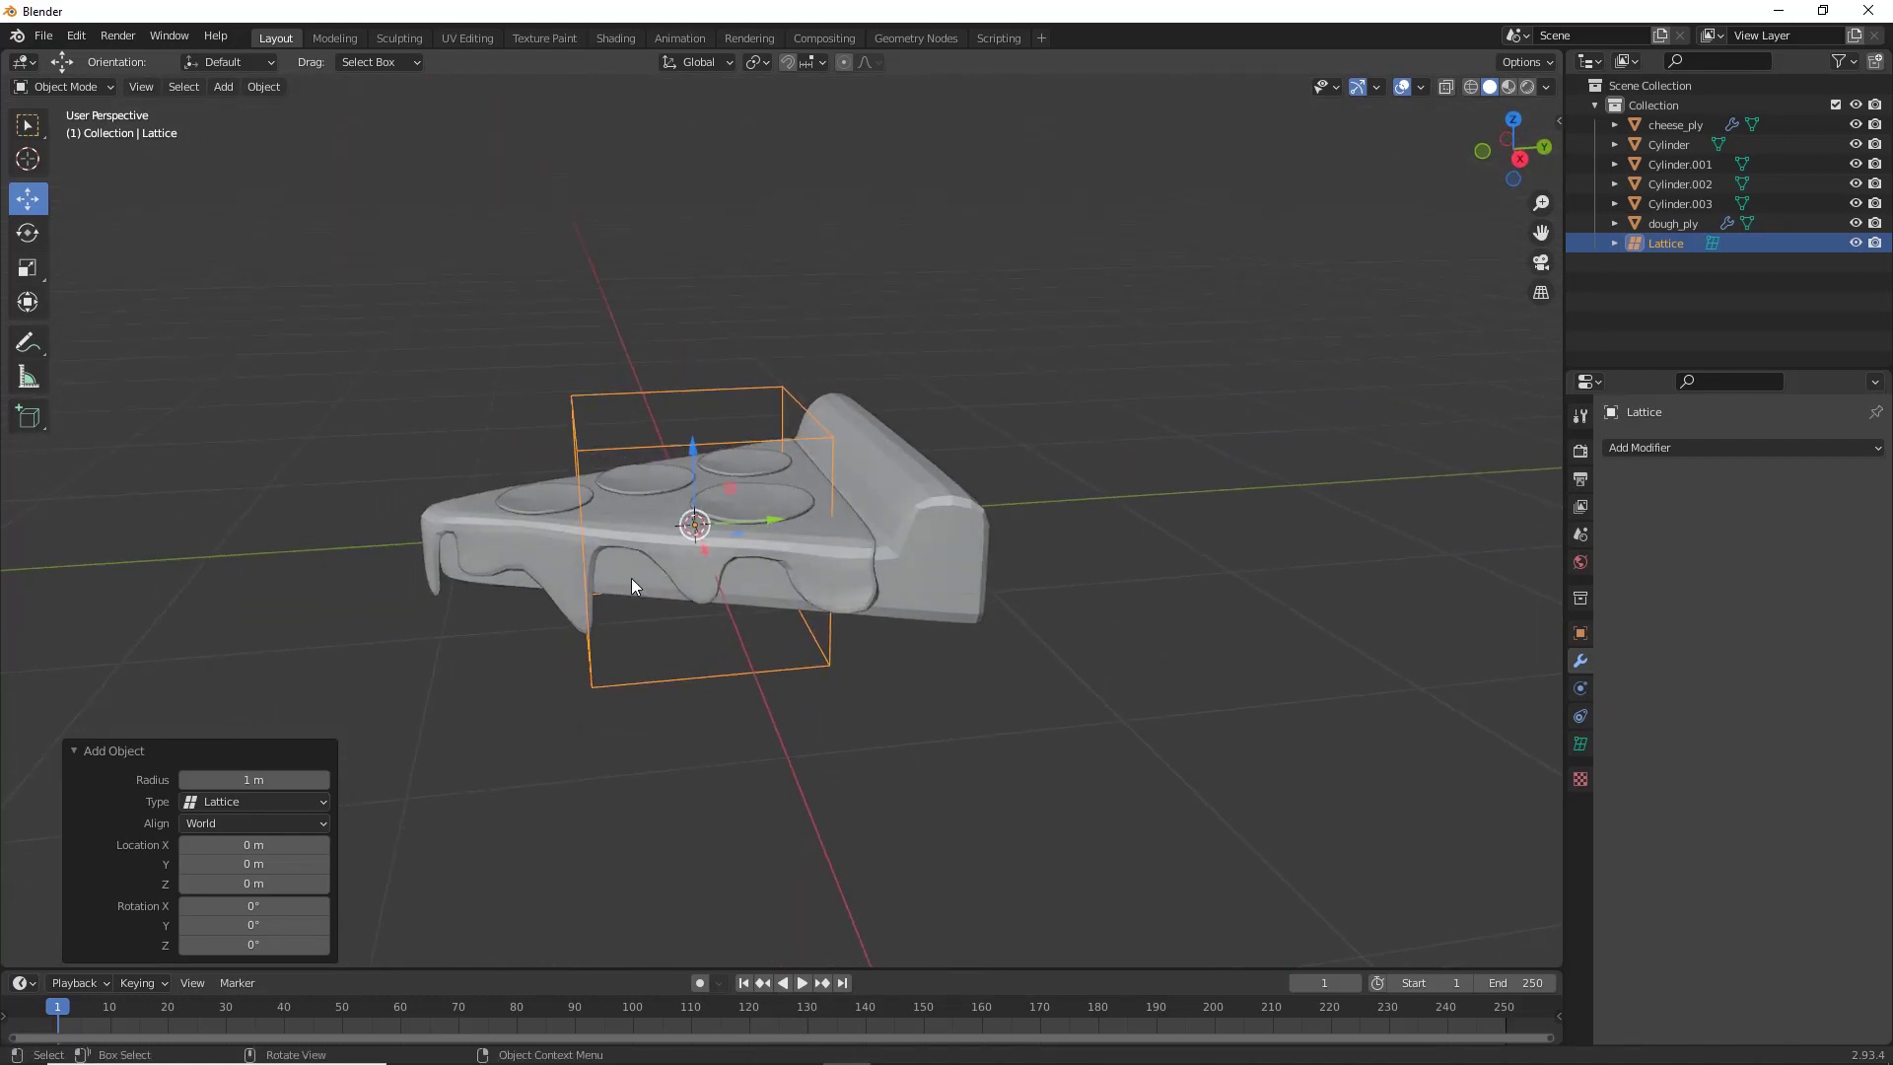
middle_drag(631, 578, 736, 706)
key(s)
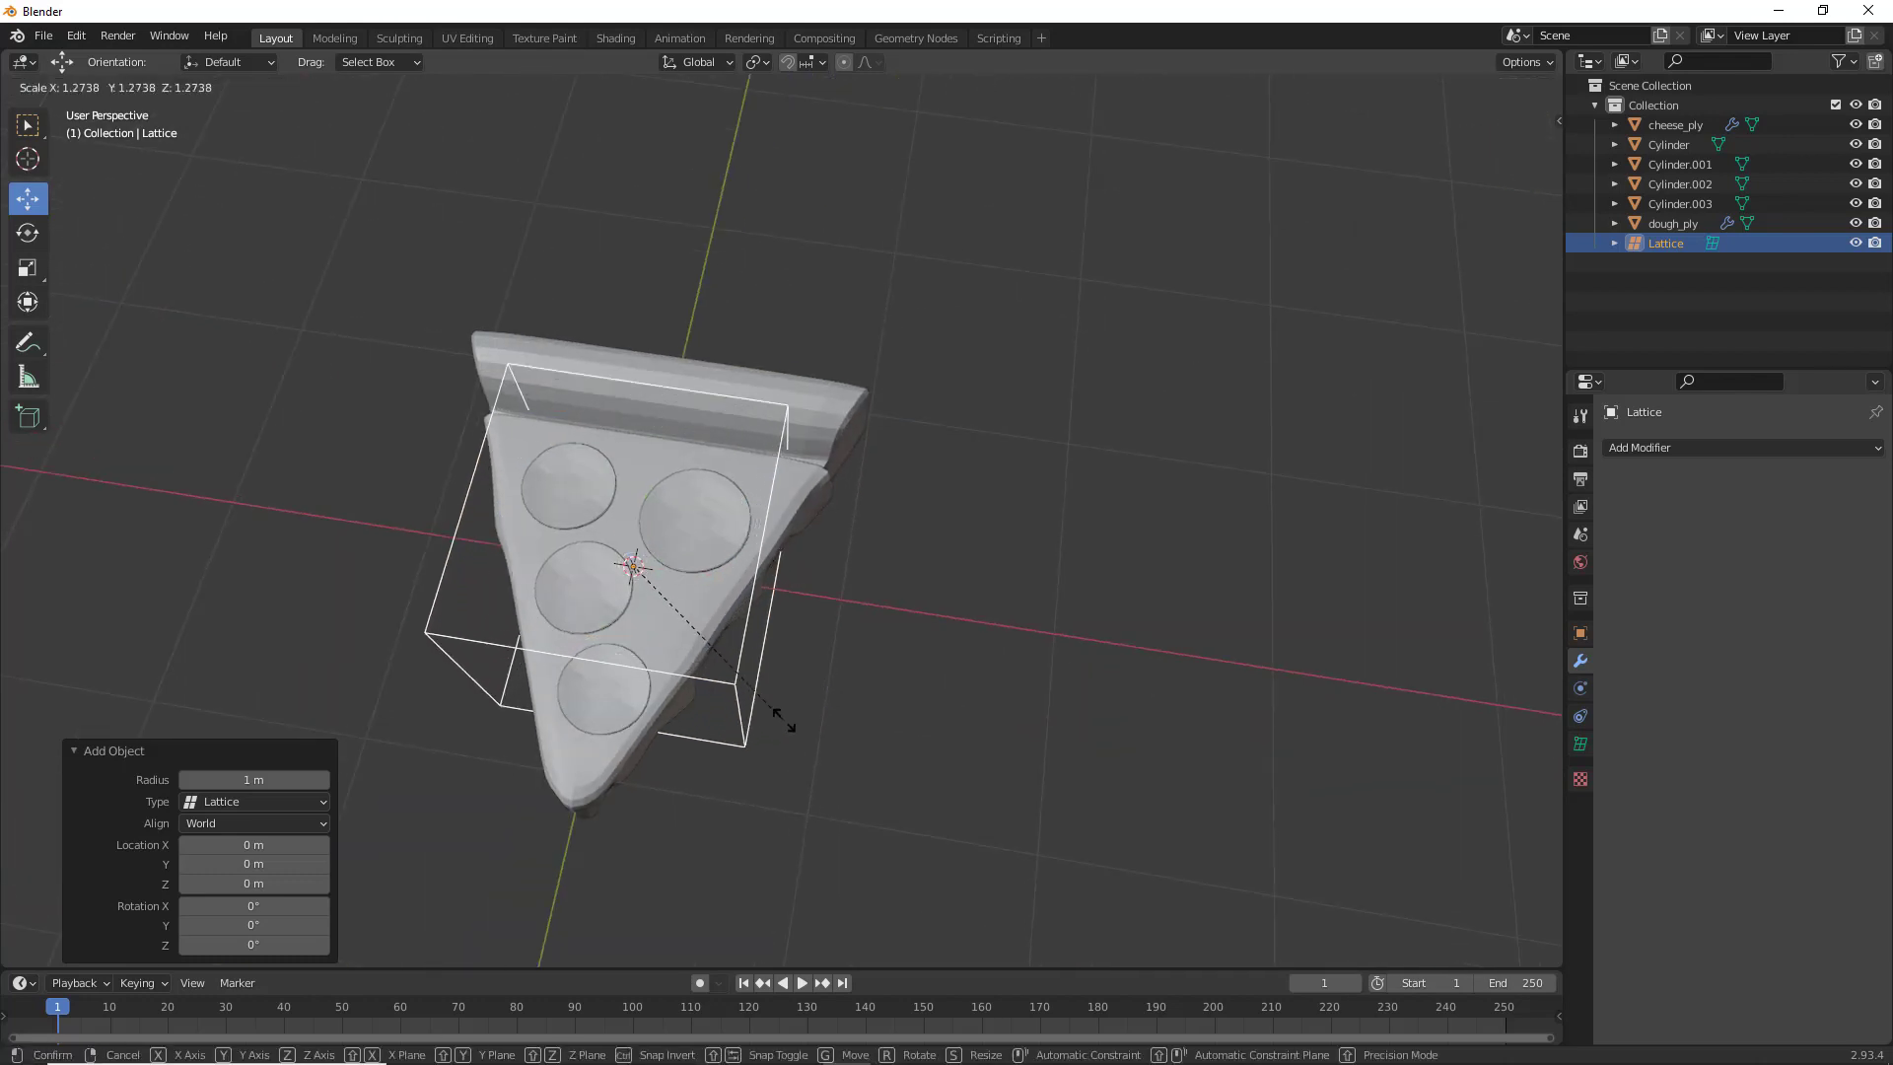
click(934, 786)
Fit the lattice to the slice by scaling it about 0.377 along Z and about 1.142 along Y
middle_drag(878, 796, 724, 577)
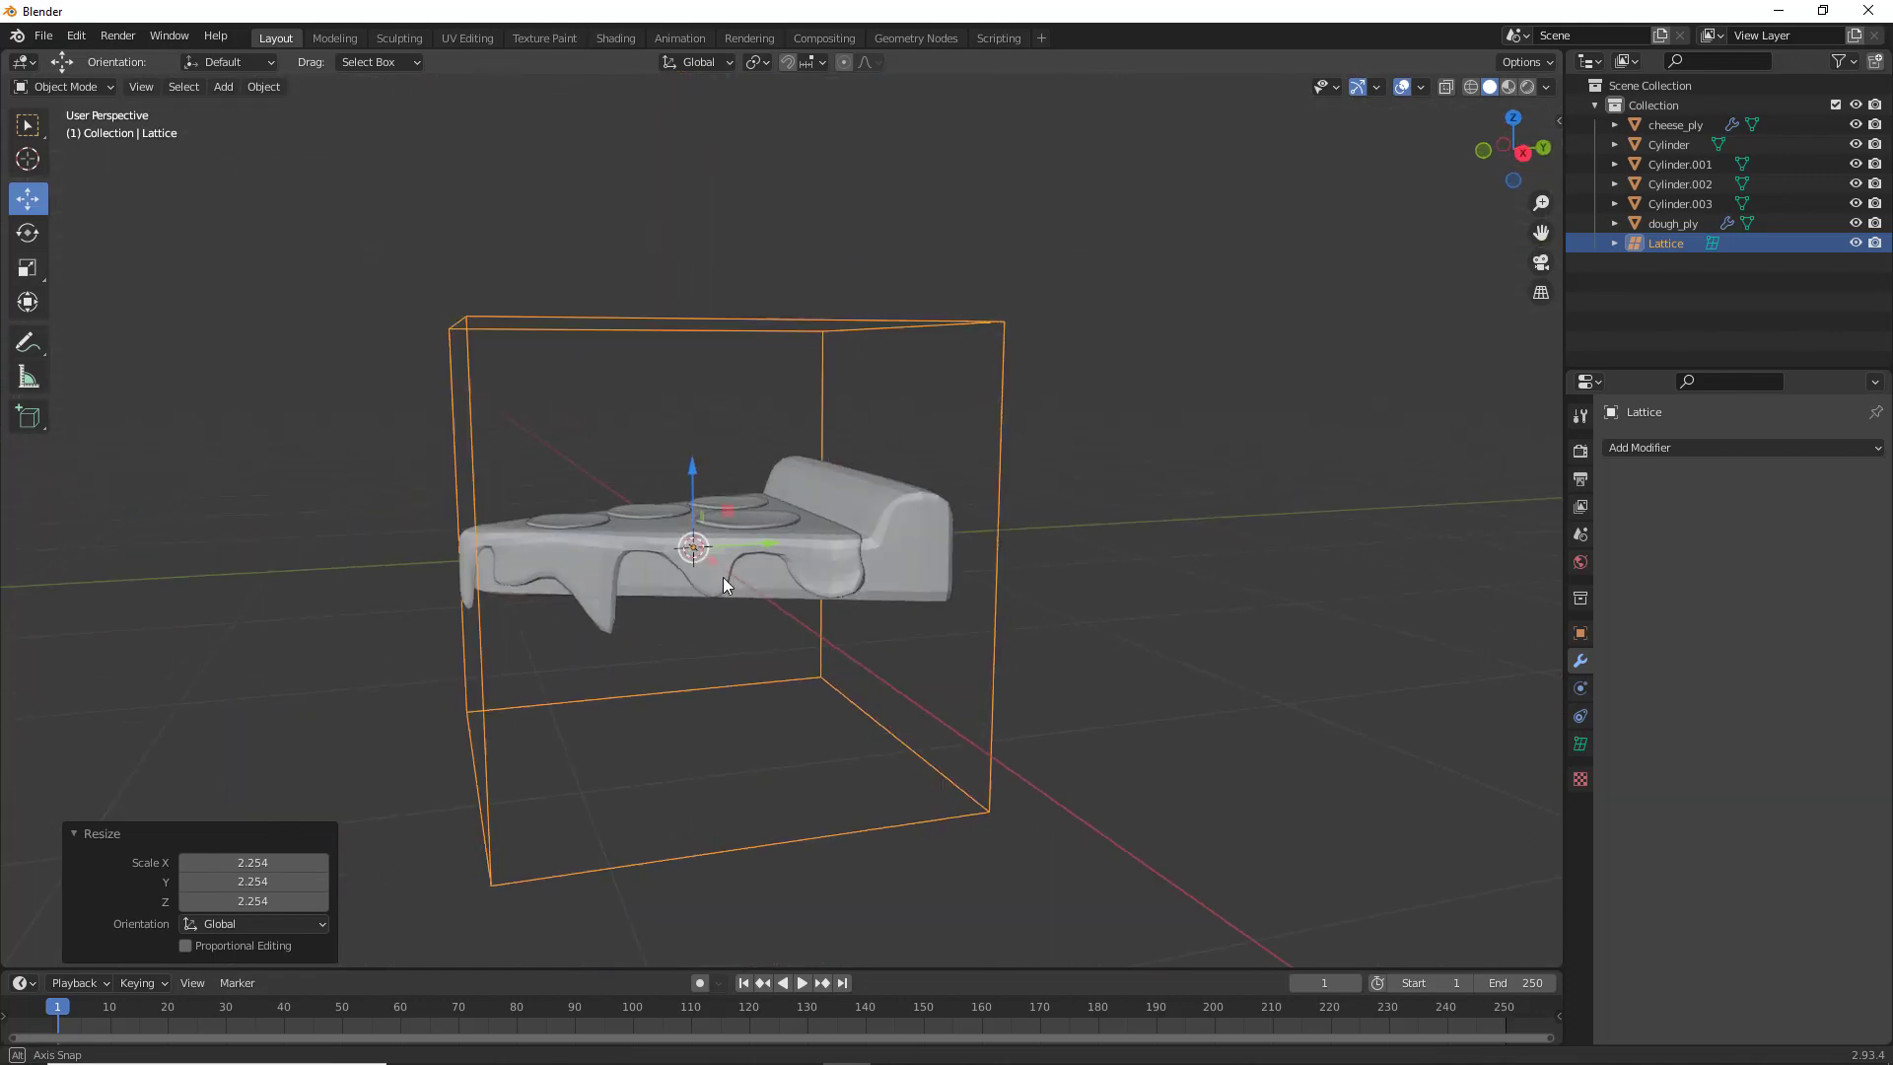
key(s)
key(z)
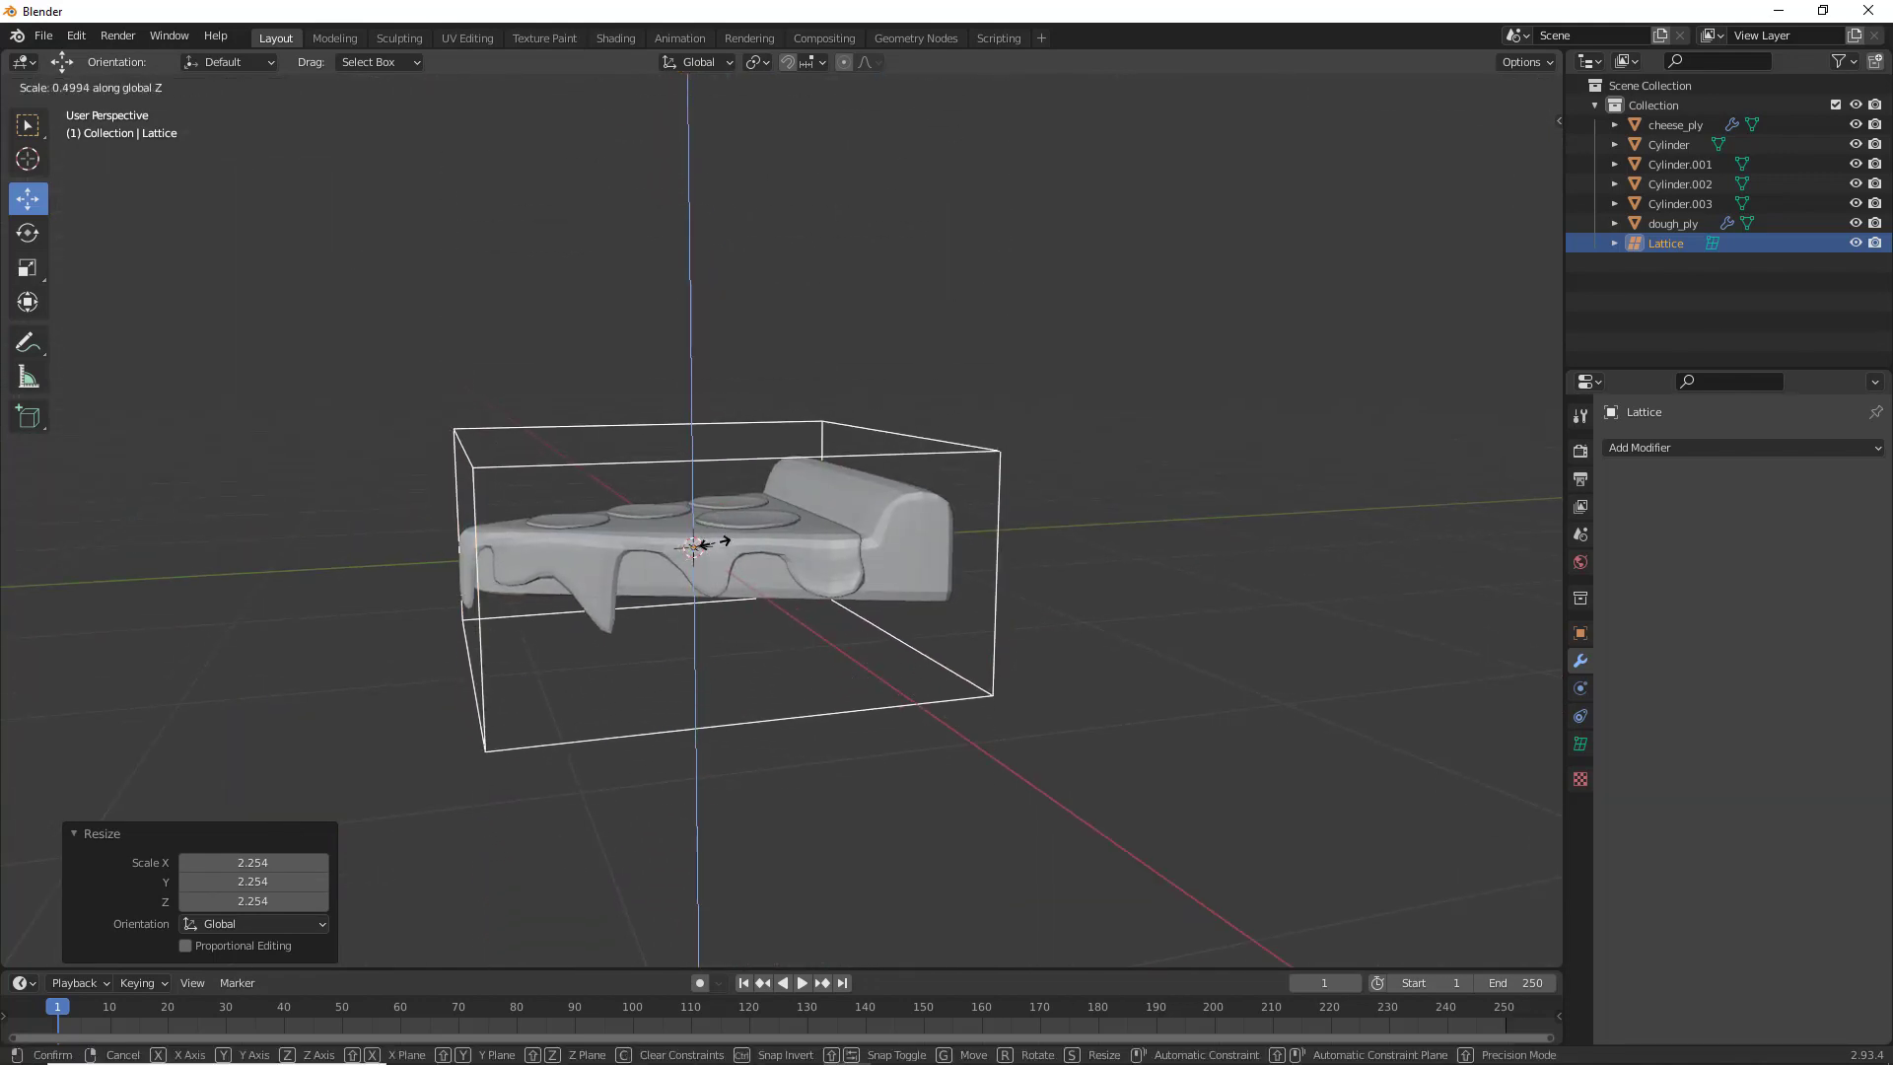
click(686, 524)
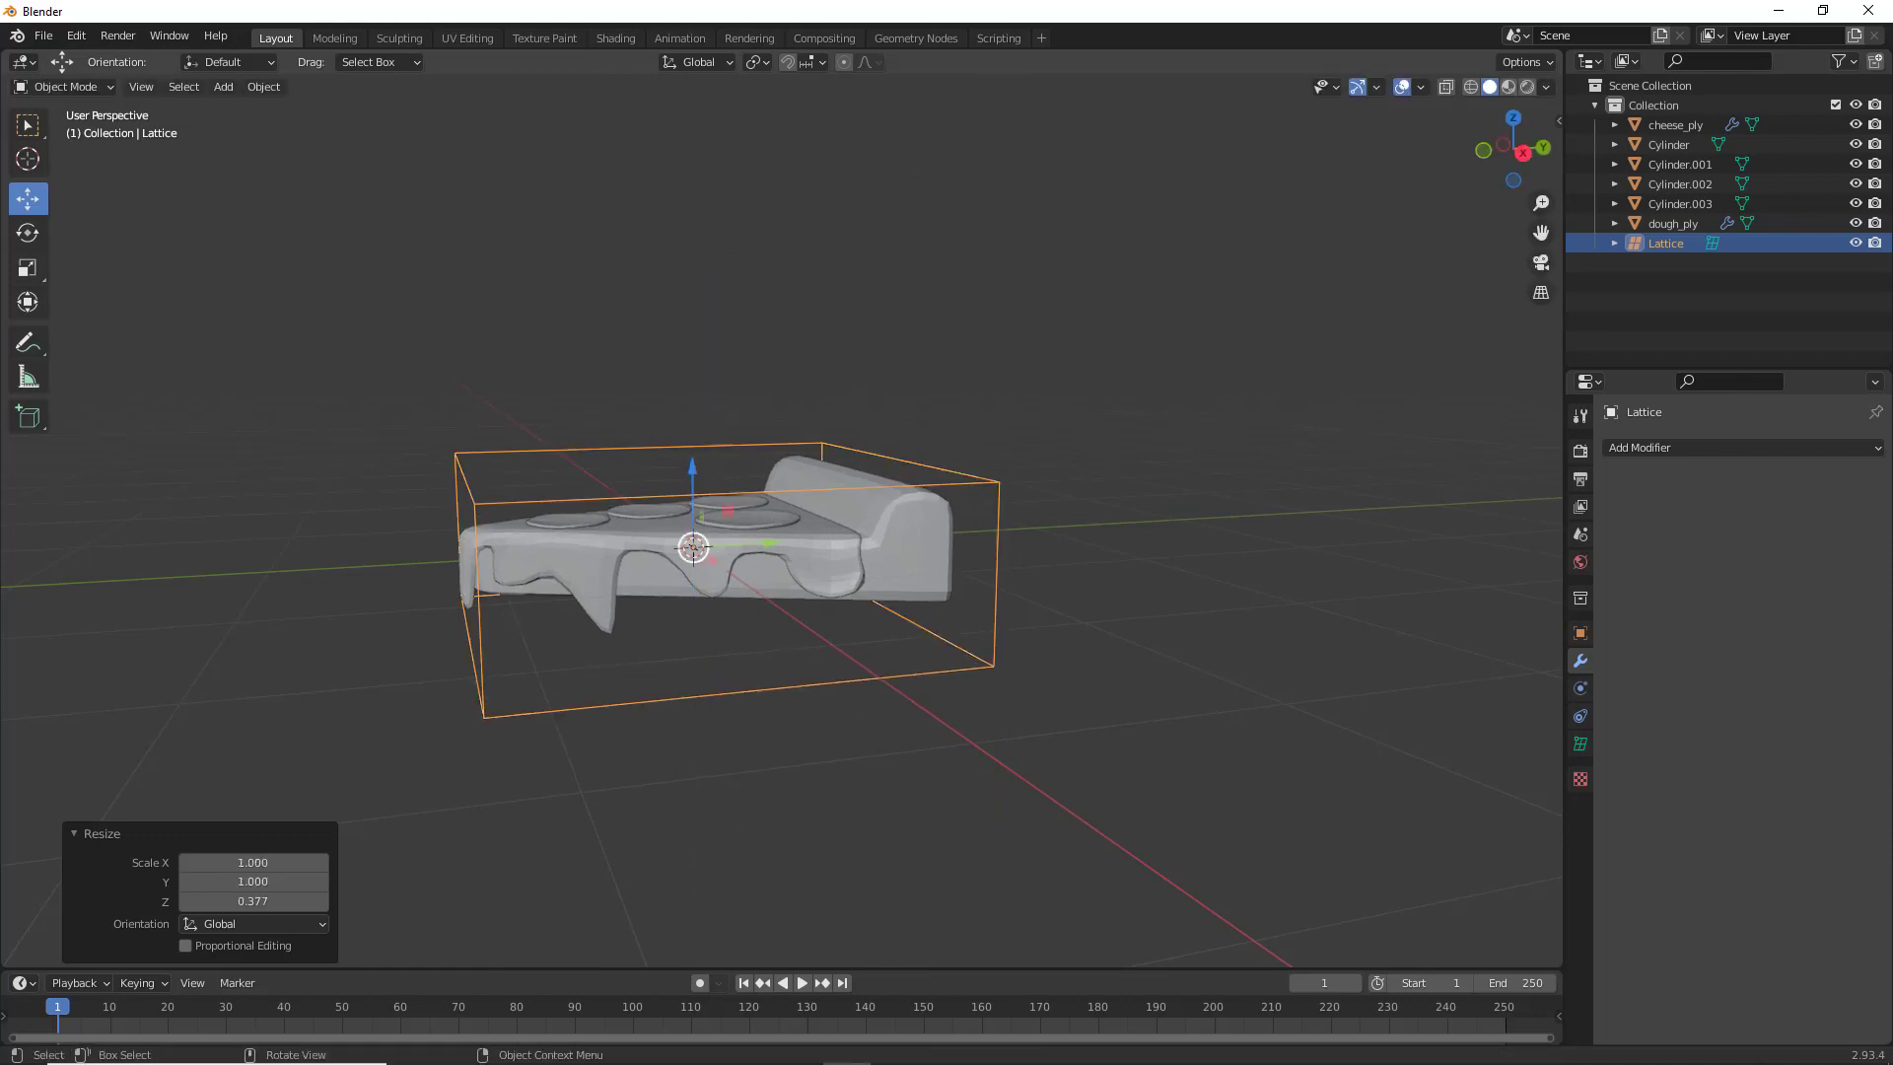
mouse_move(686, 523)
middle_down()
mouse_move(767, 535)
mouse_move(701, 535)
mouse_move(695, 560)
middle_up()
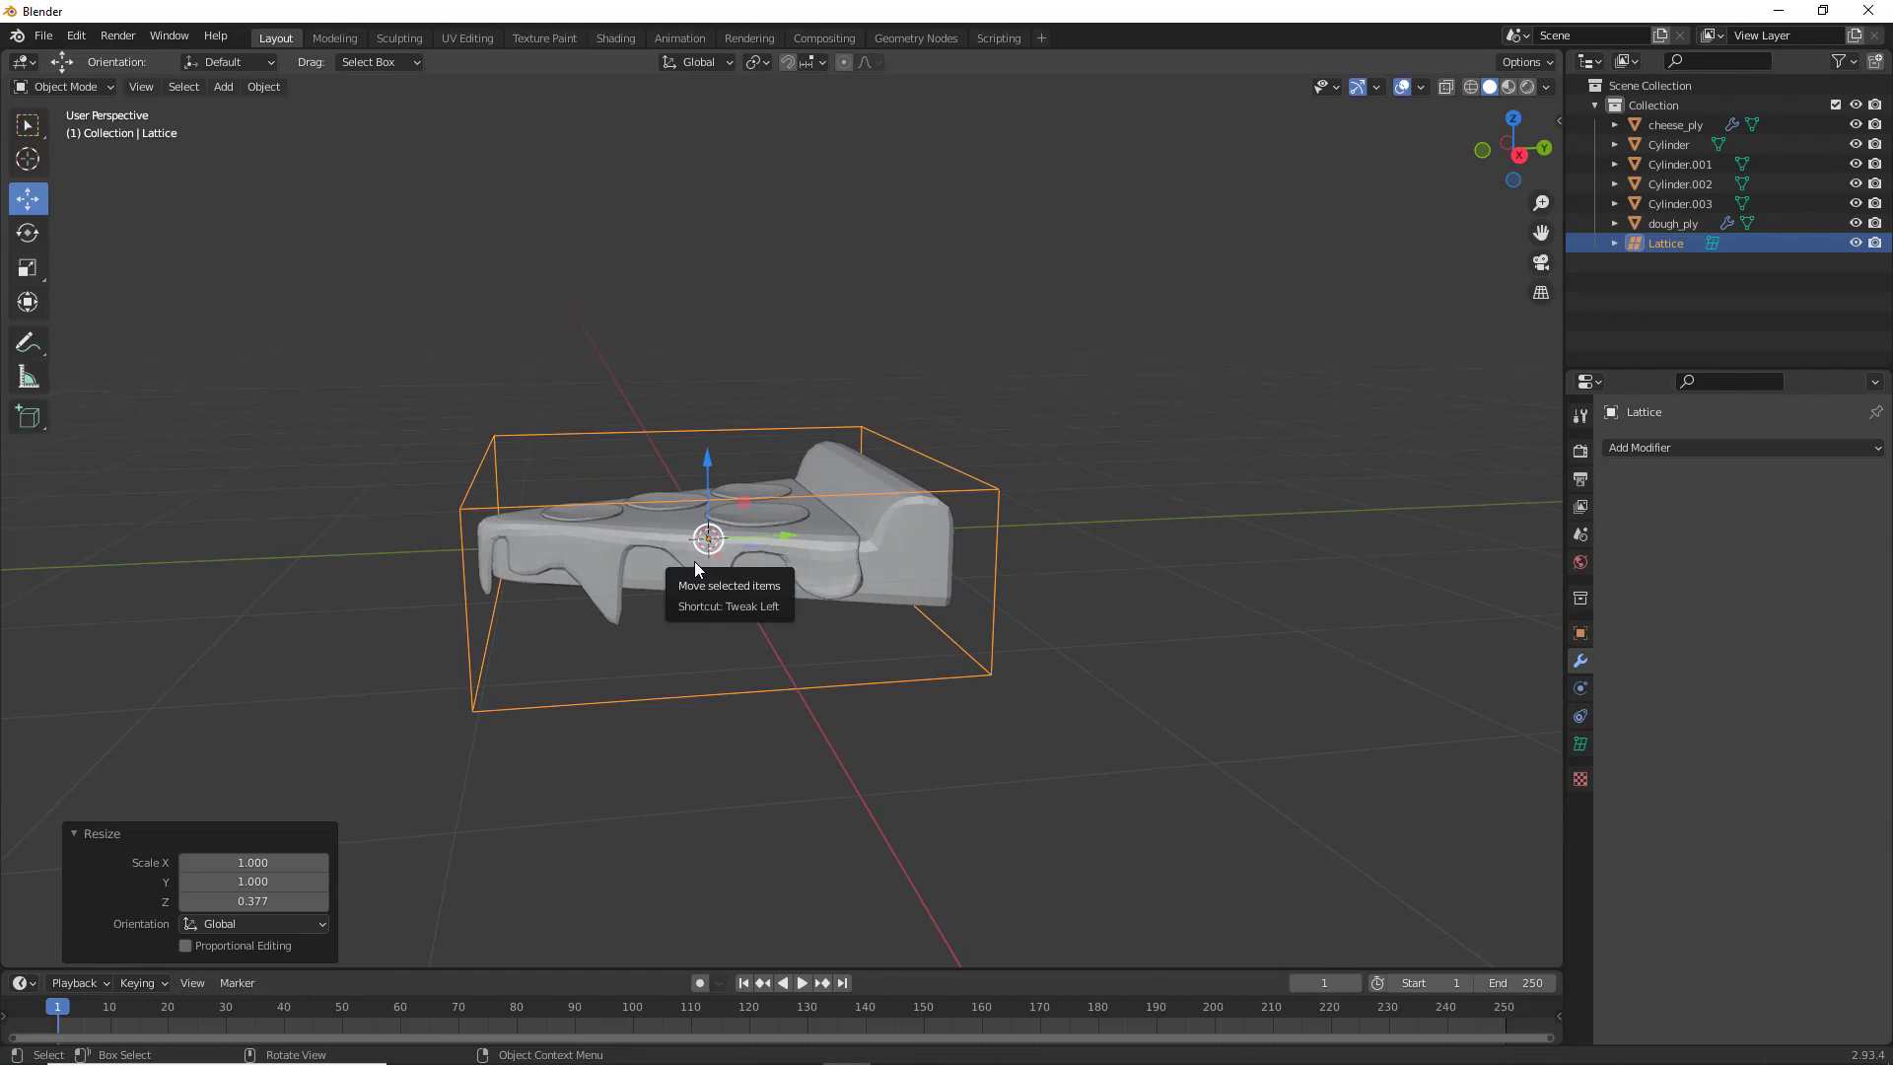
key(s)
key(y)
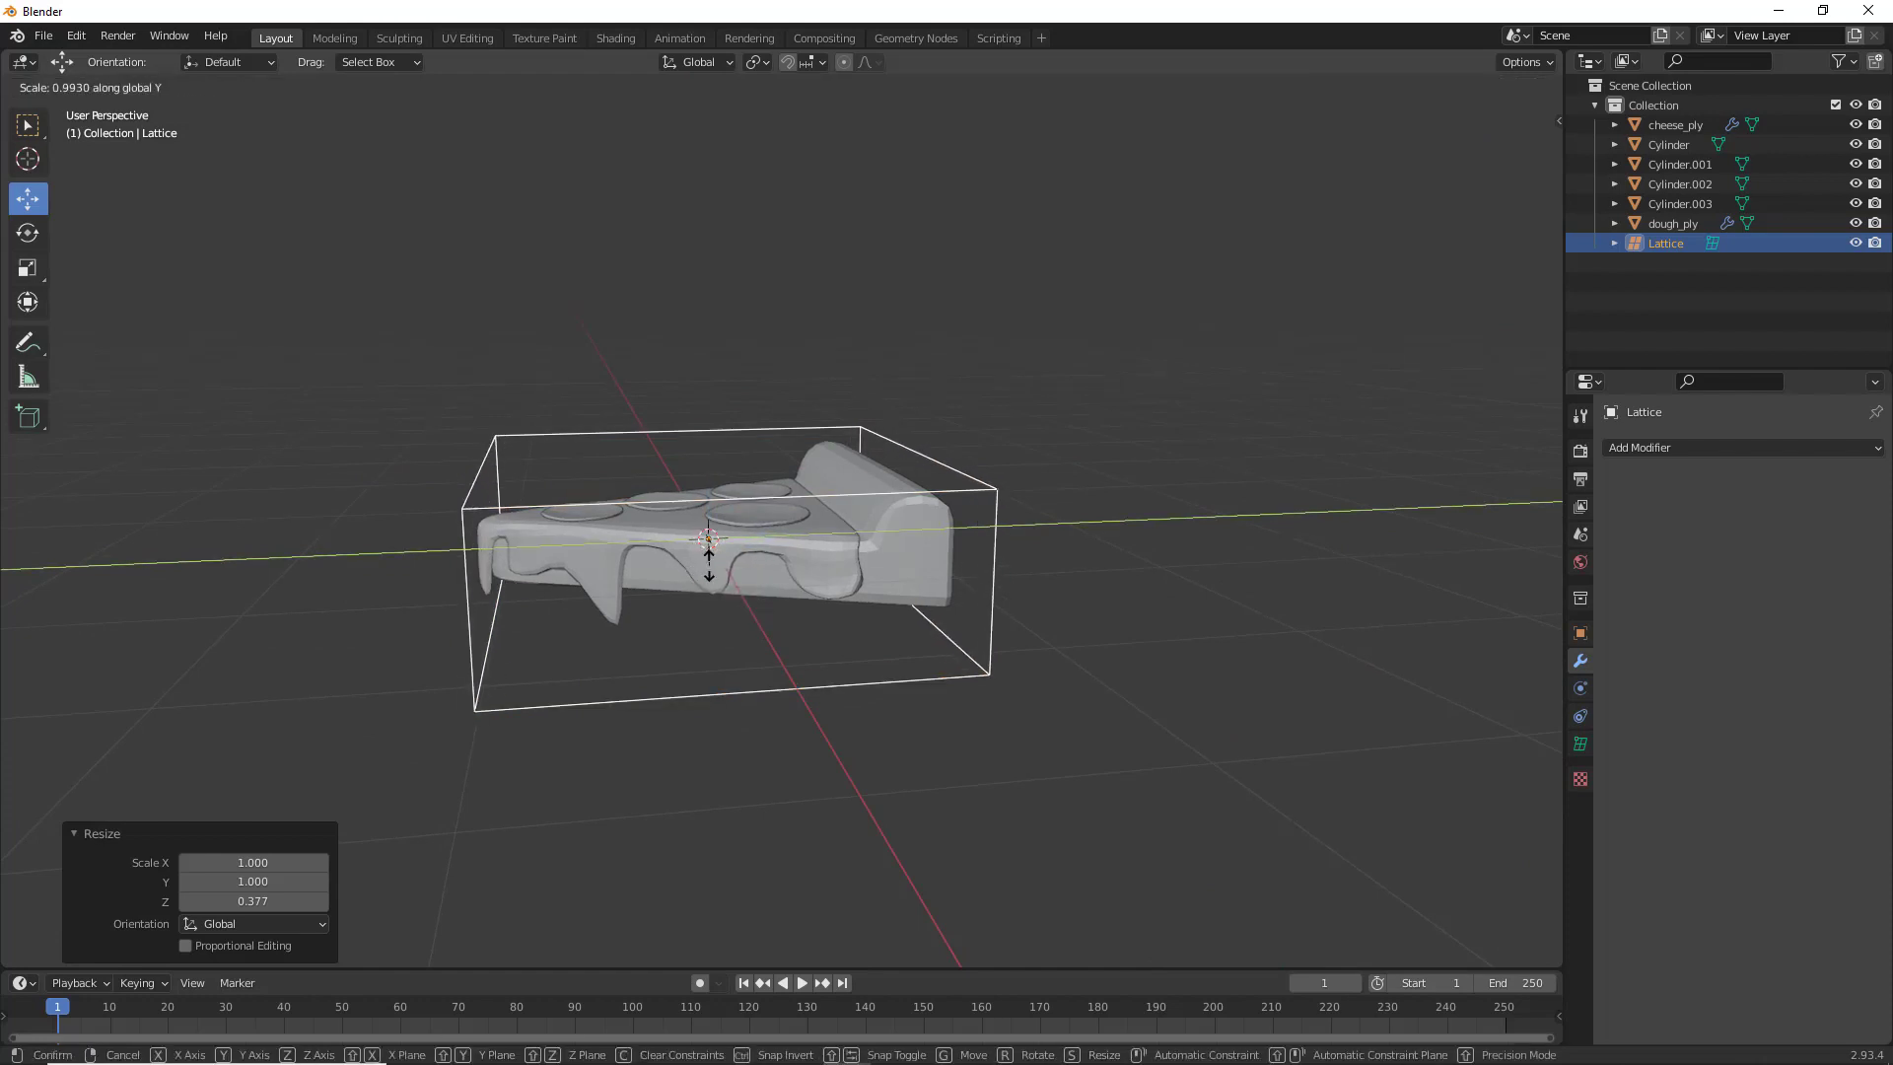
click(687, 630)
middle_drag(687, 630, 759, 615)
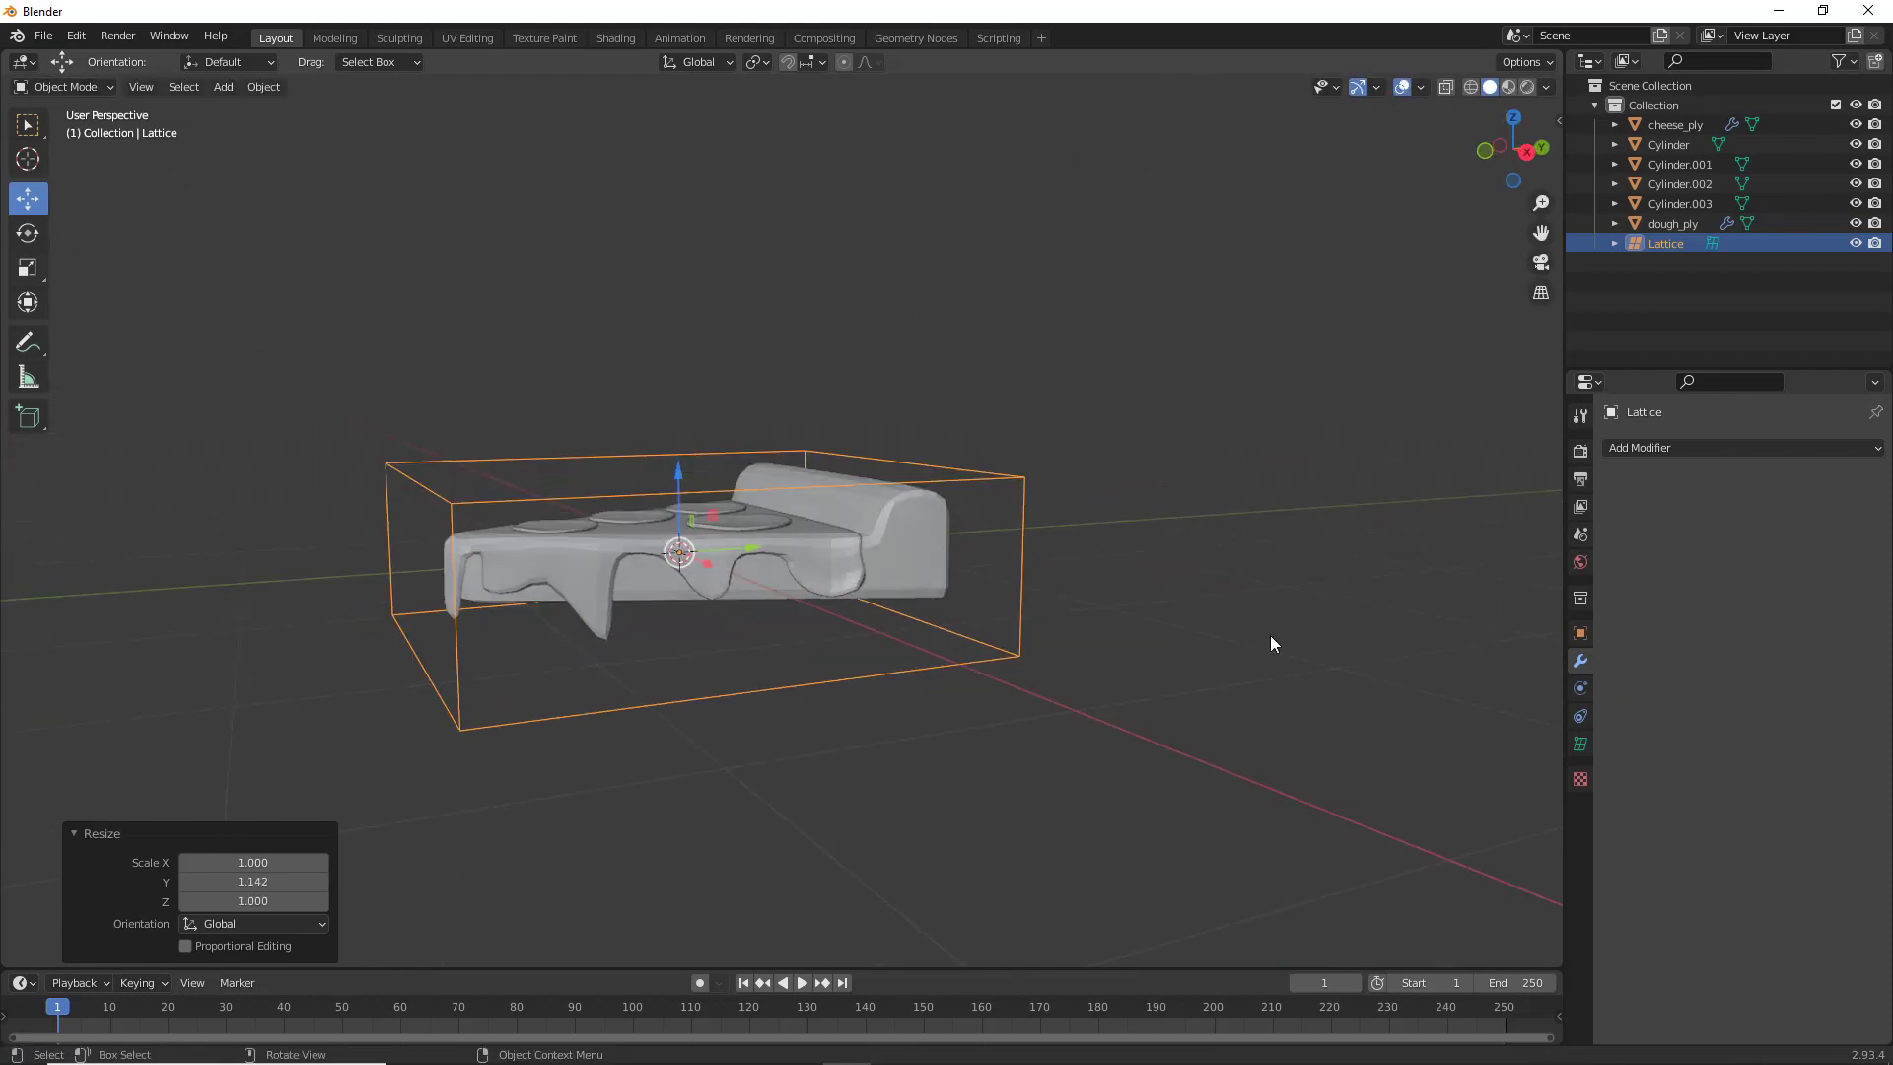
Set the lattice's V resolution to 4 and deselect the lattice
click(1581, 746)
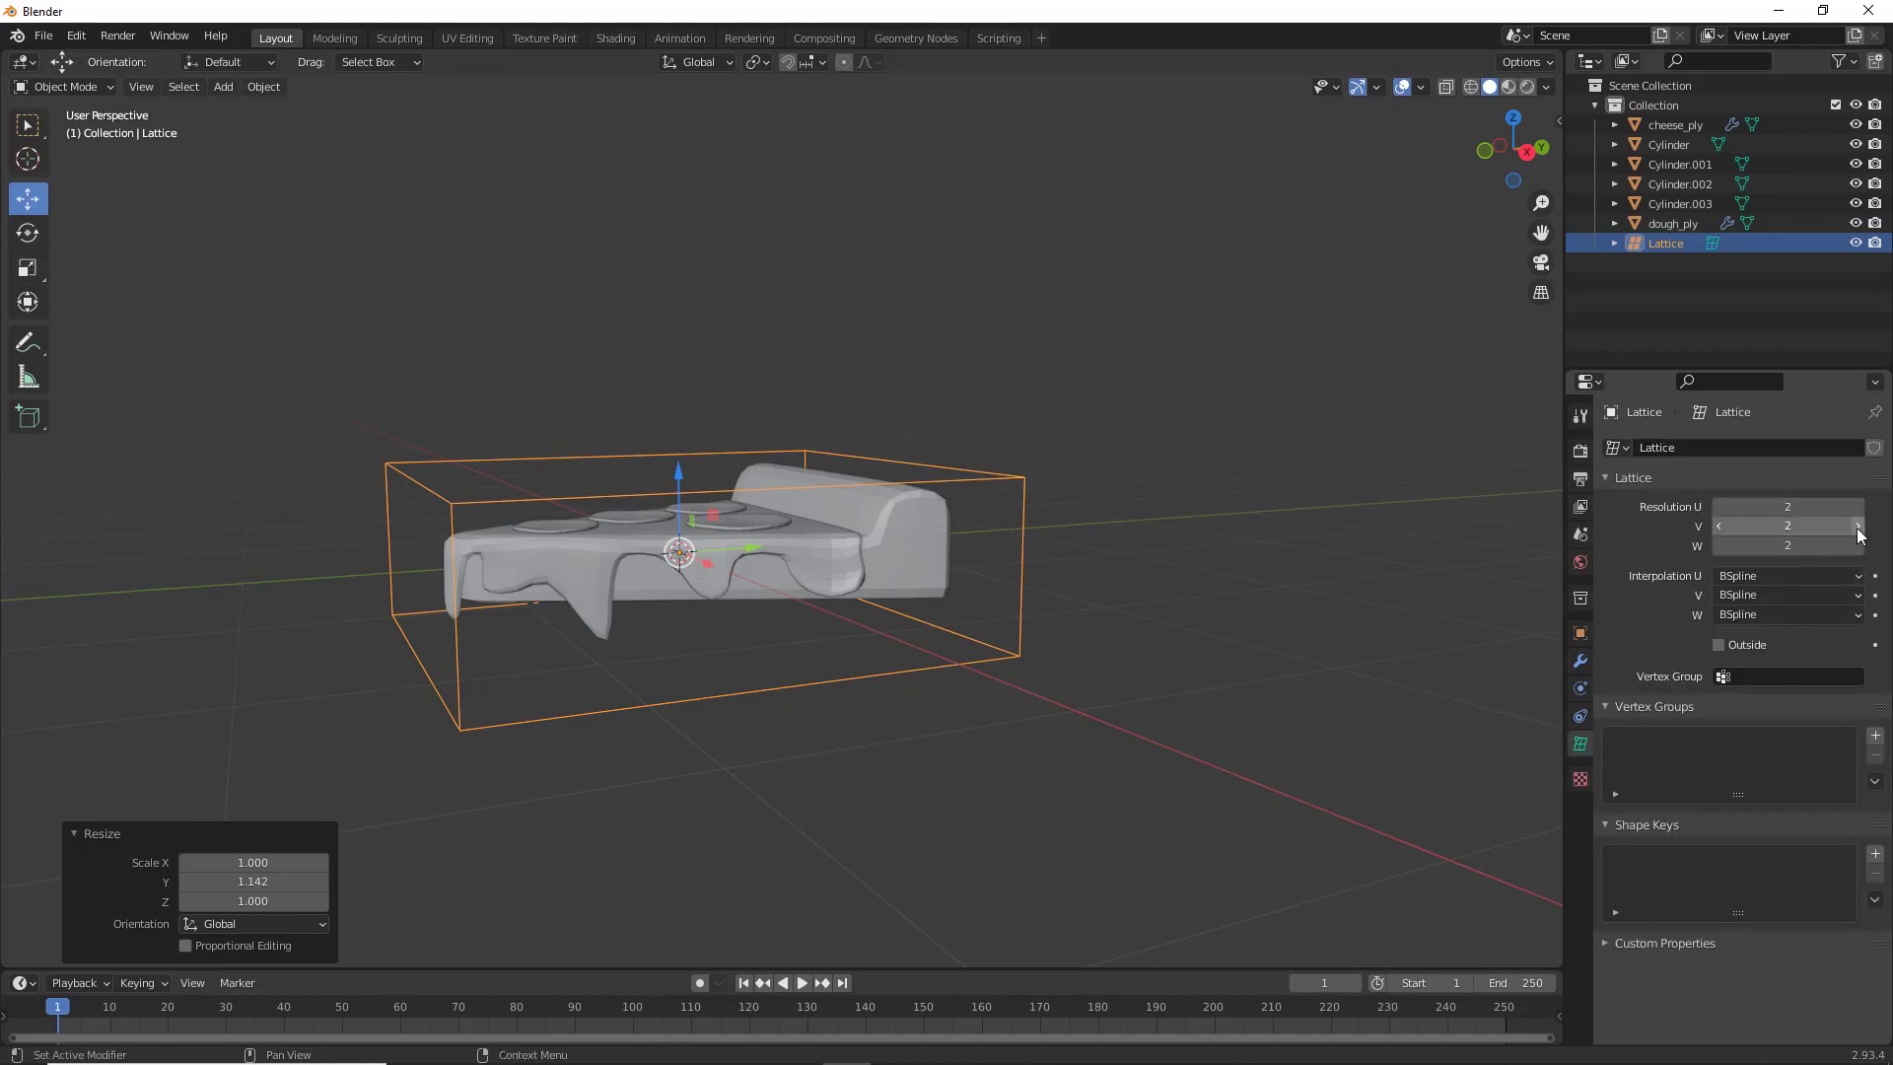
drag(1836, 528, 1860, 527)
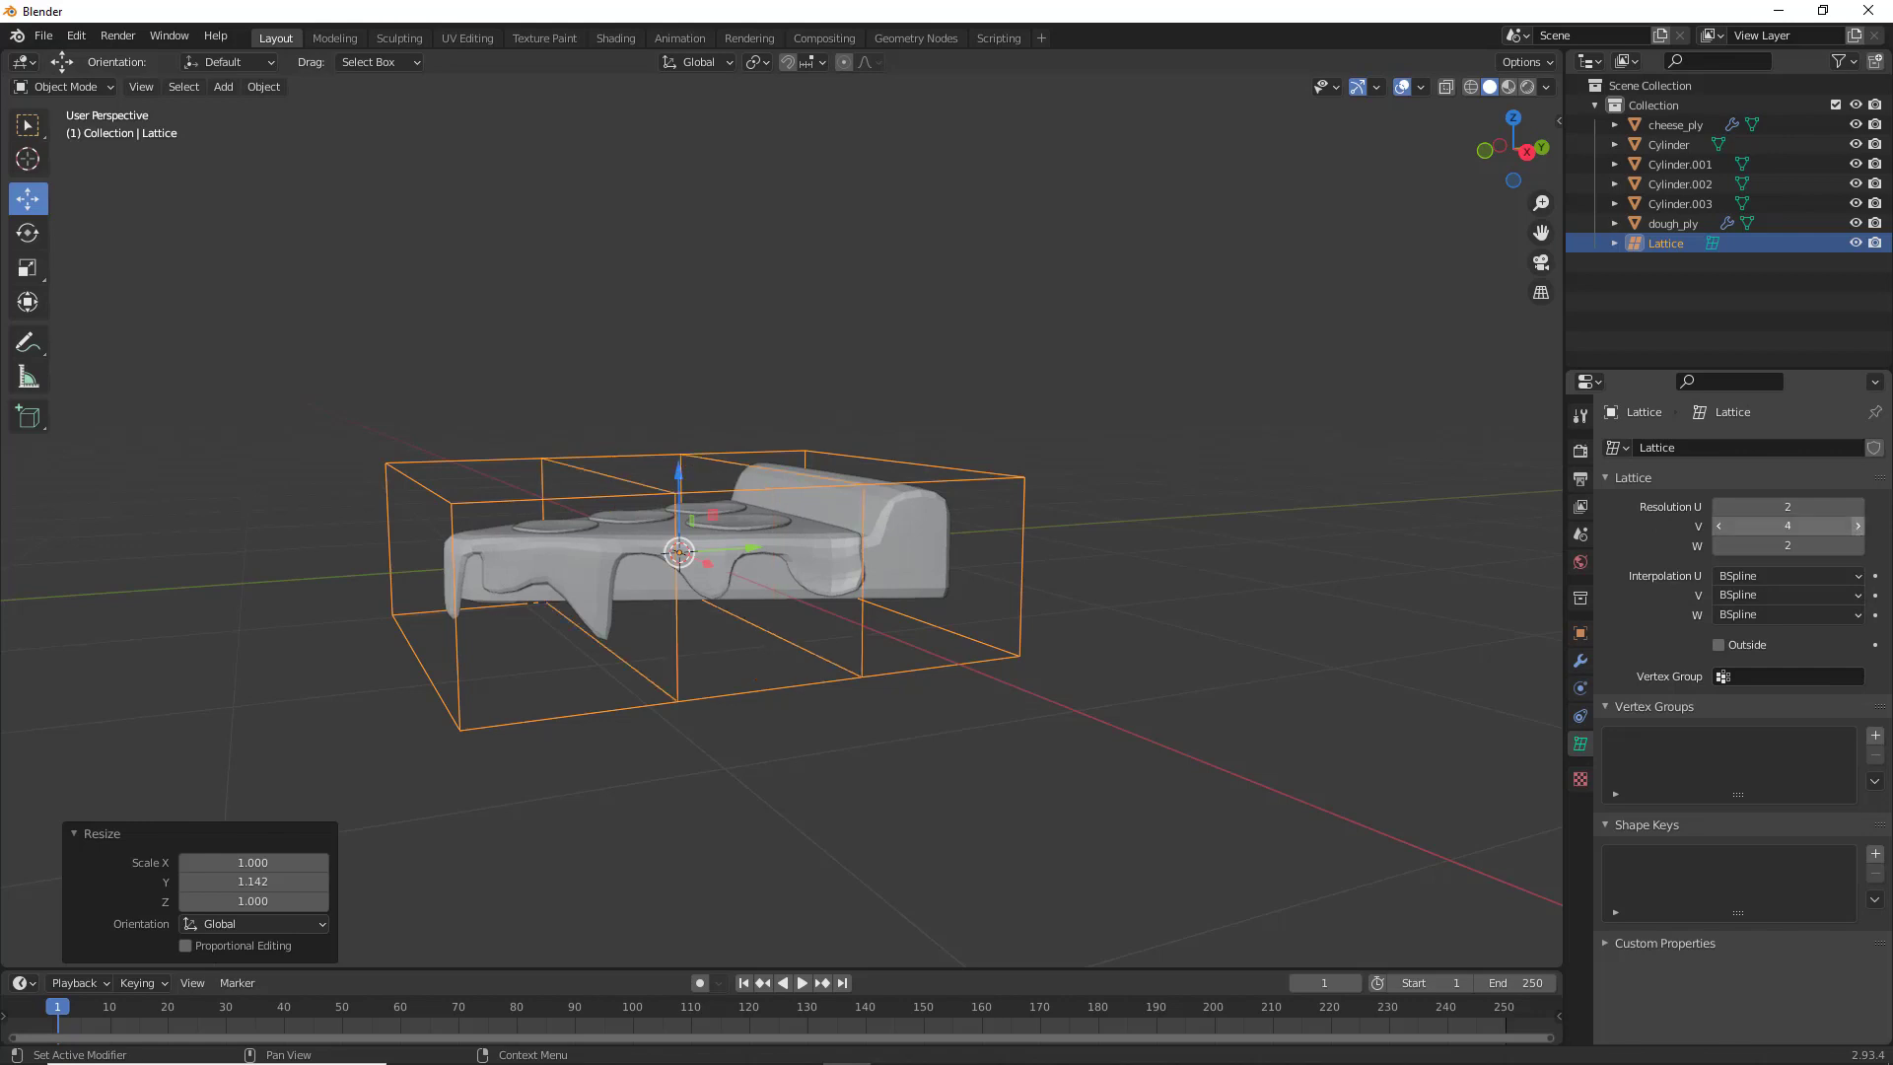
click(1205, 688)
Add a Lattice modifier to the dough_ply object and assign the Lattice object as its deformer
middle_drag(1205, 689, 923, 595)
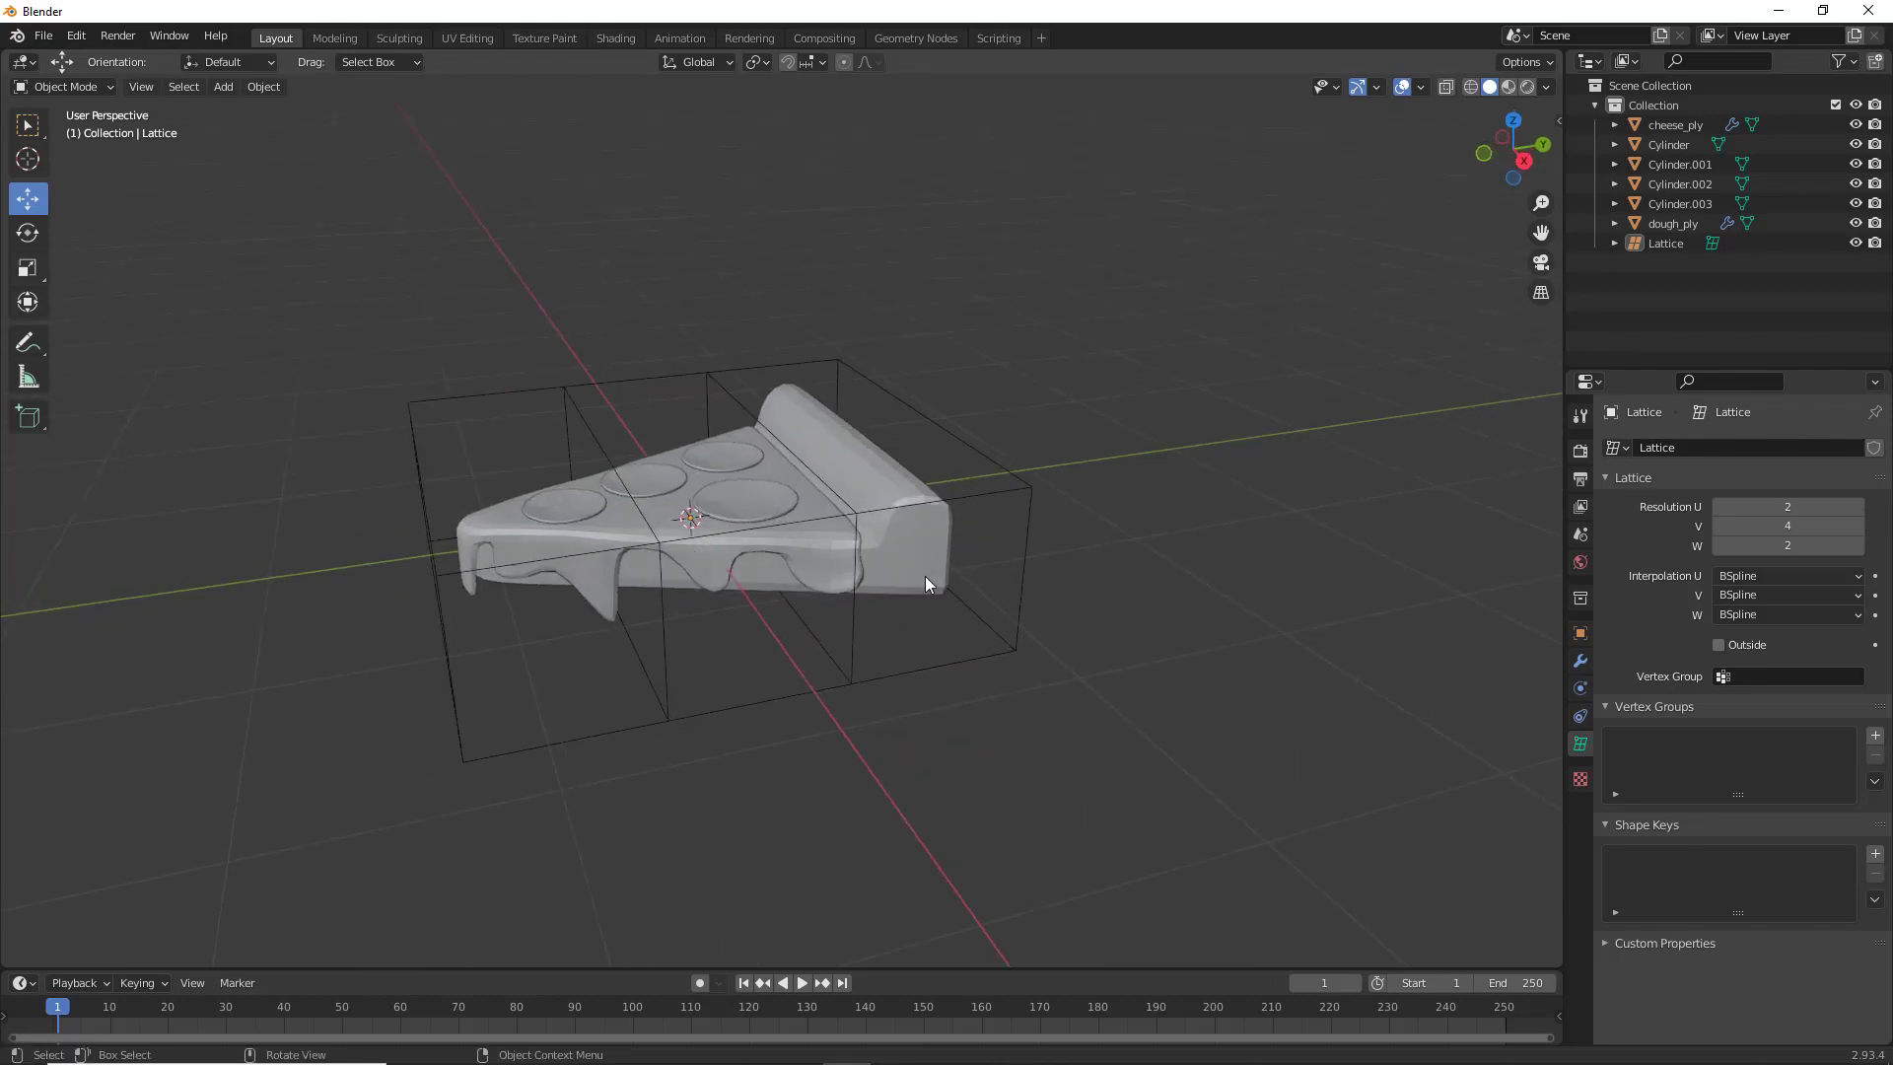
click(914, 558)
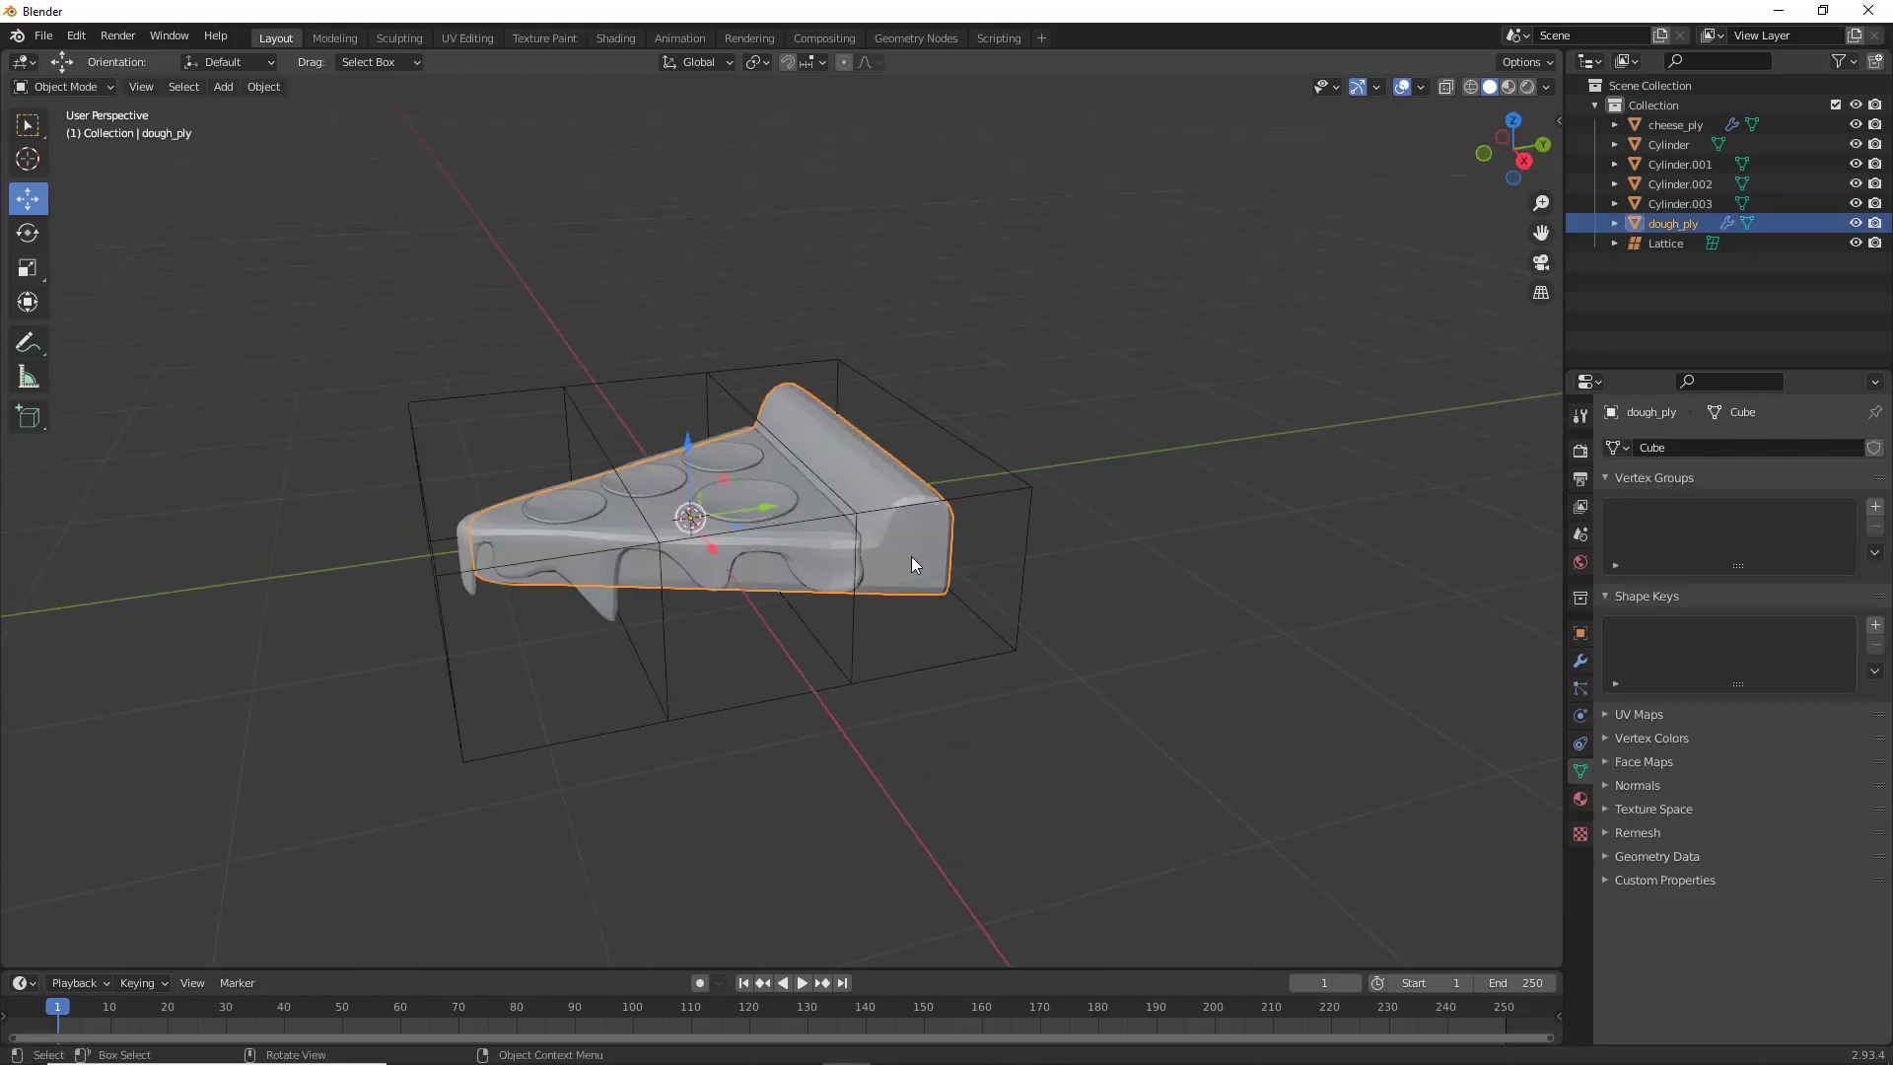
click(1581, 661)
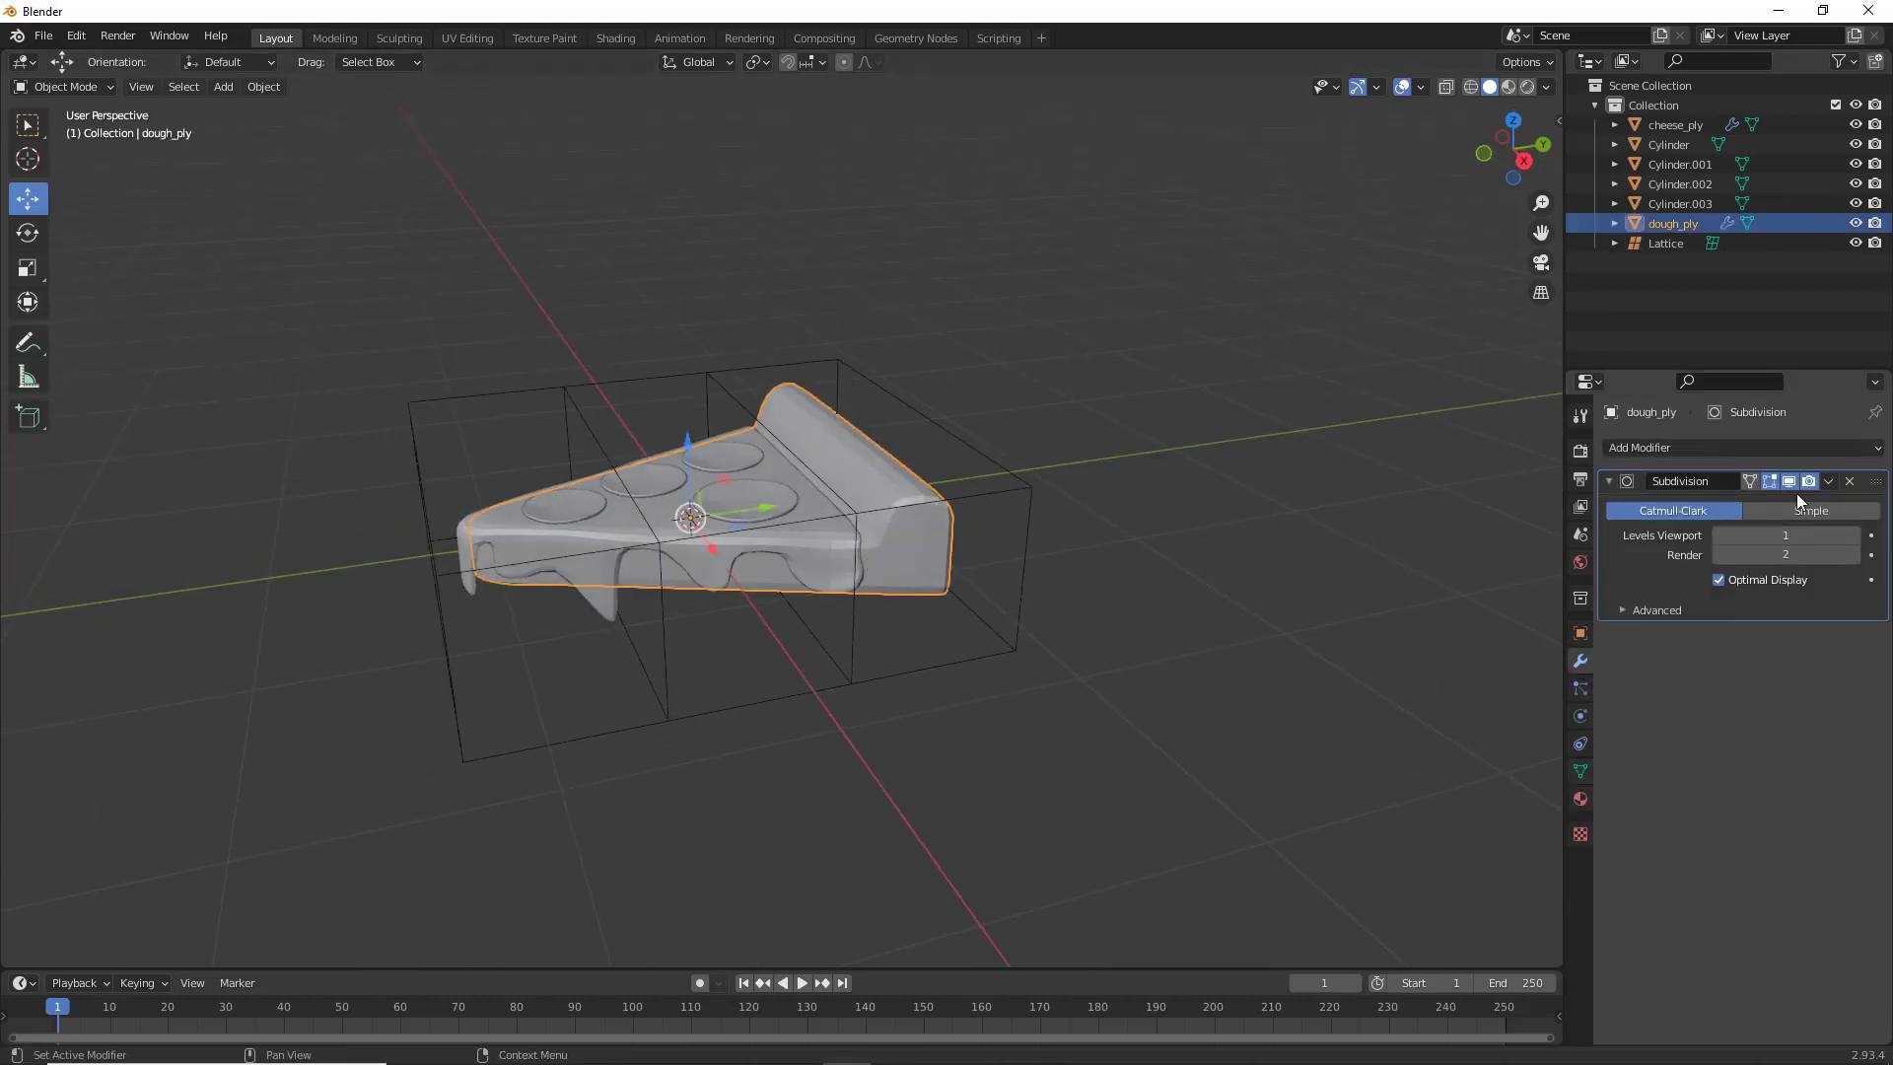
click(1828, 447)
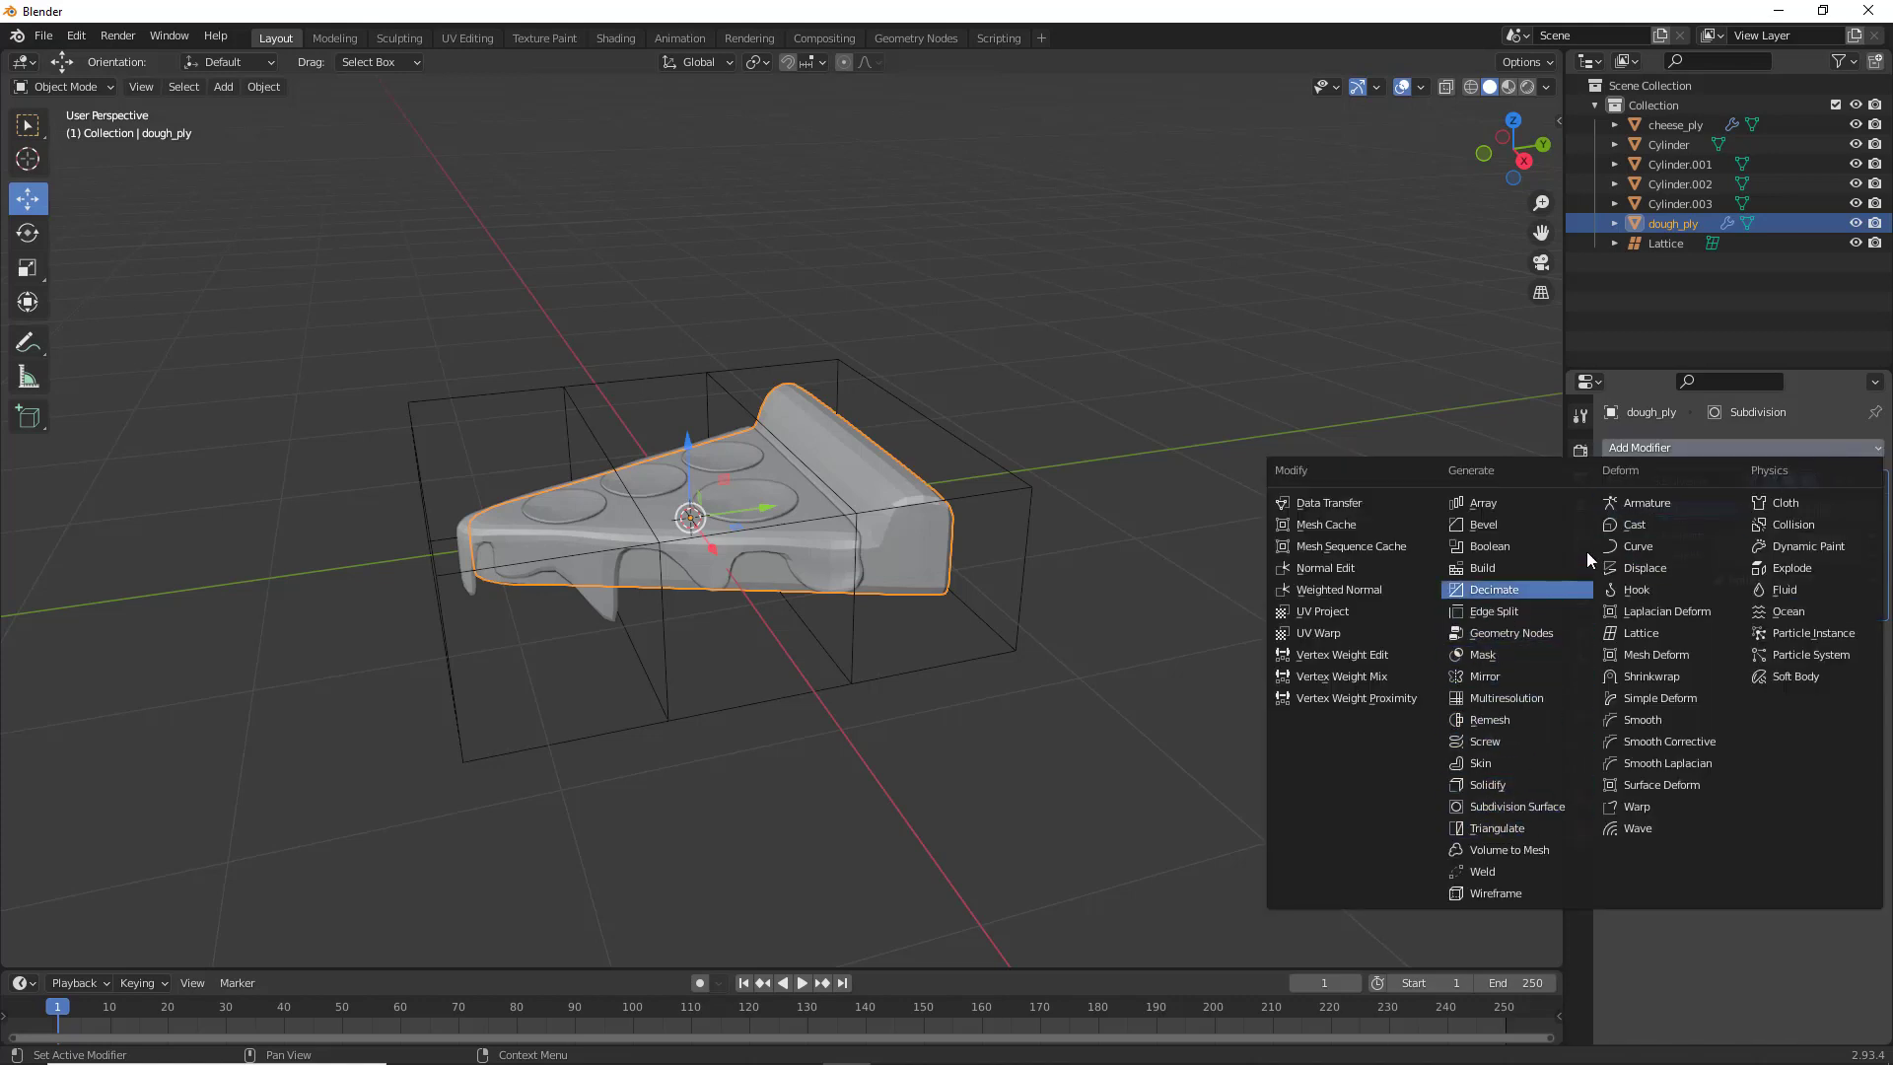
click(1642, 633)
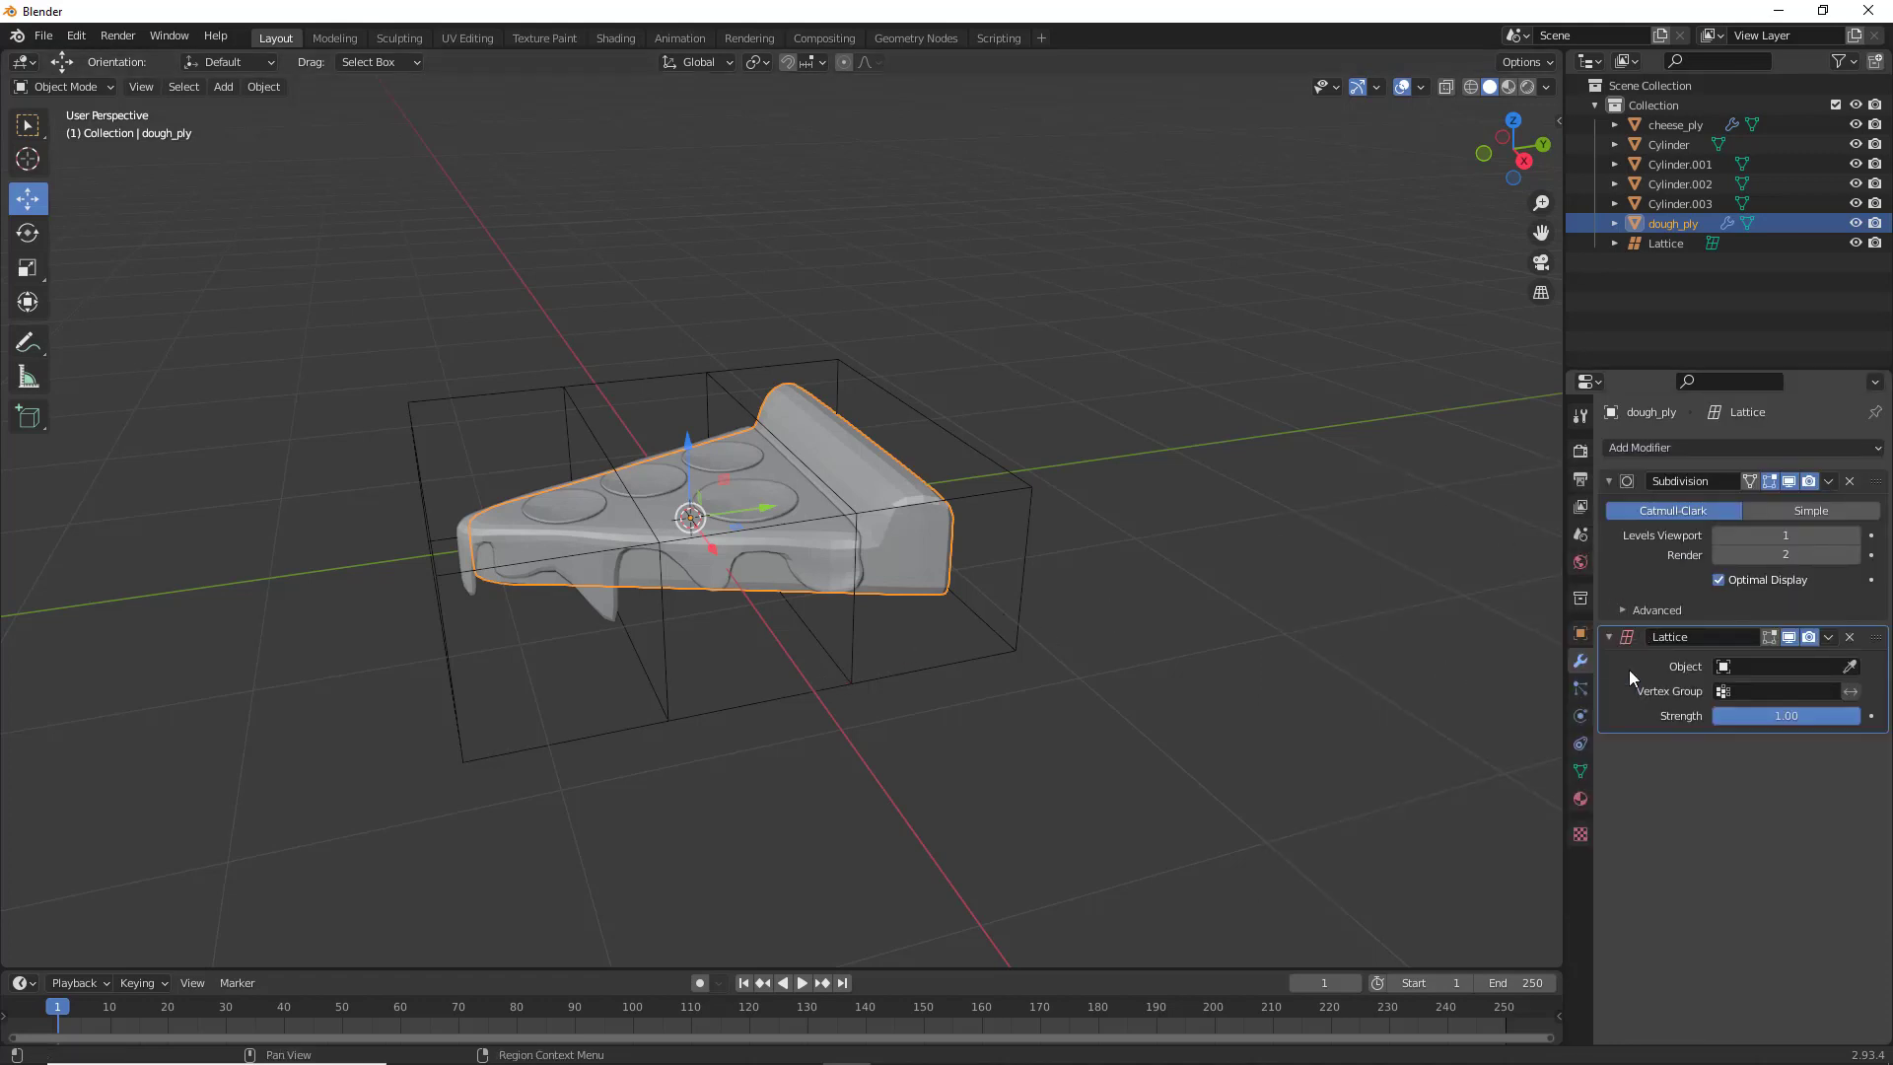
click(1850, 668)
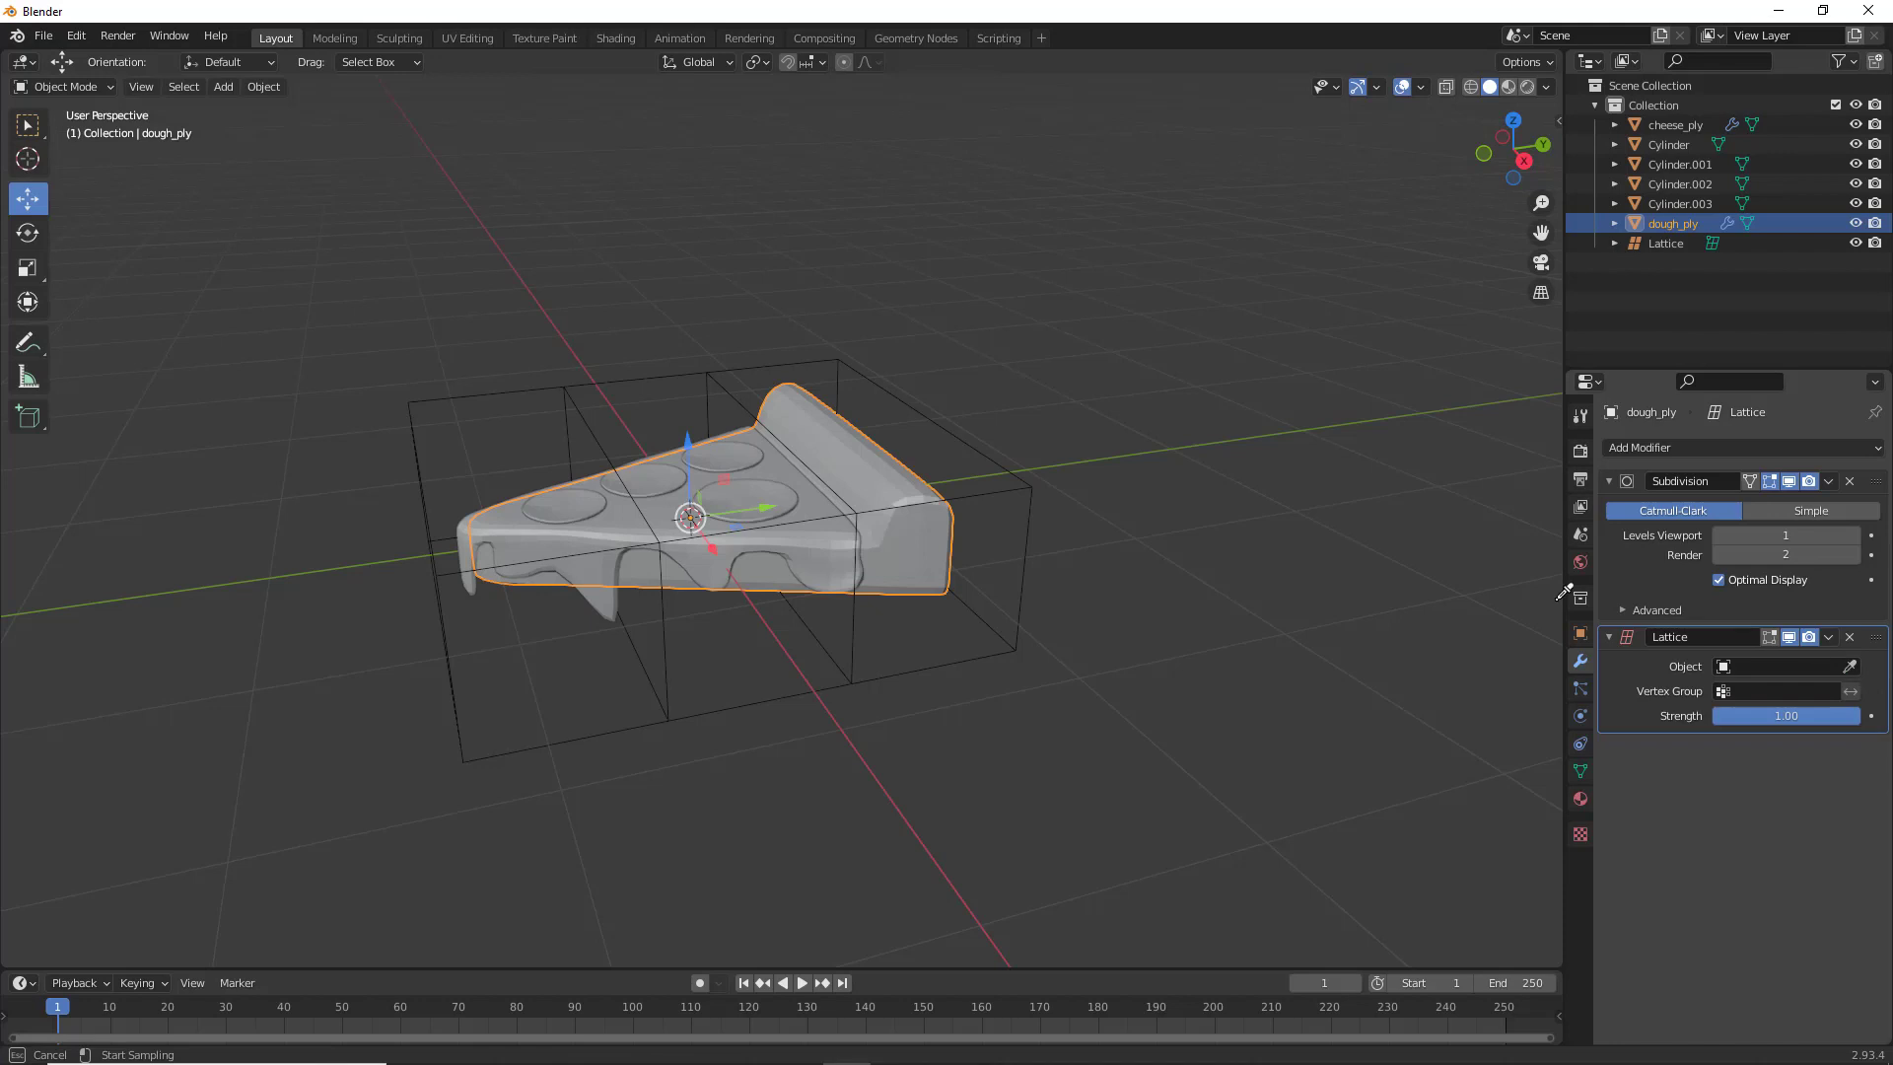
click(1026, 489)
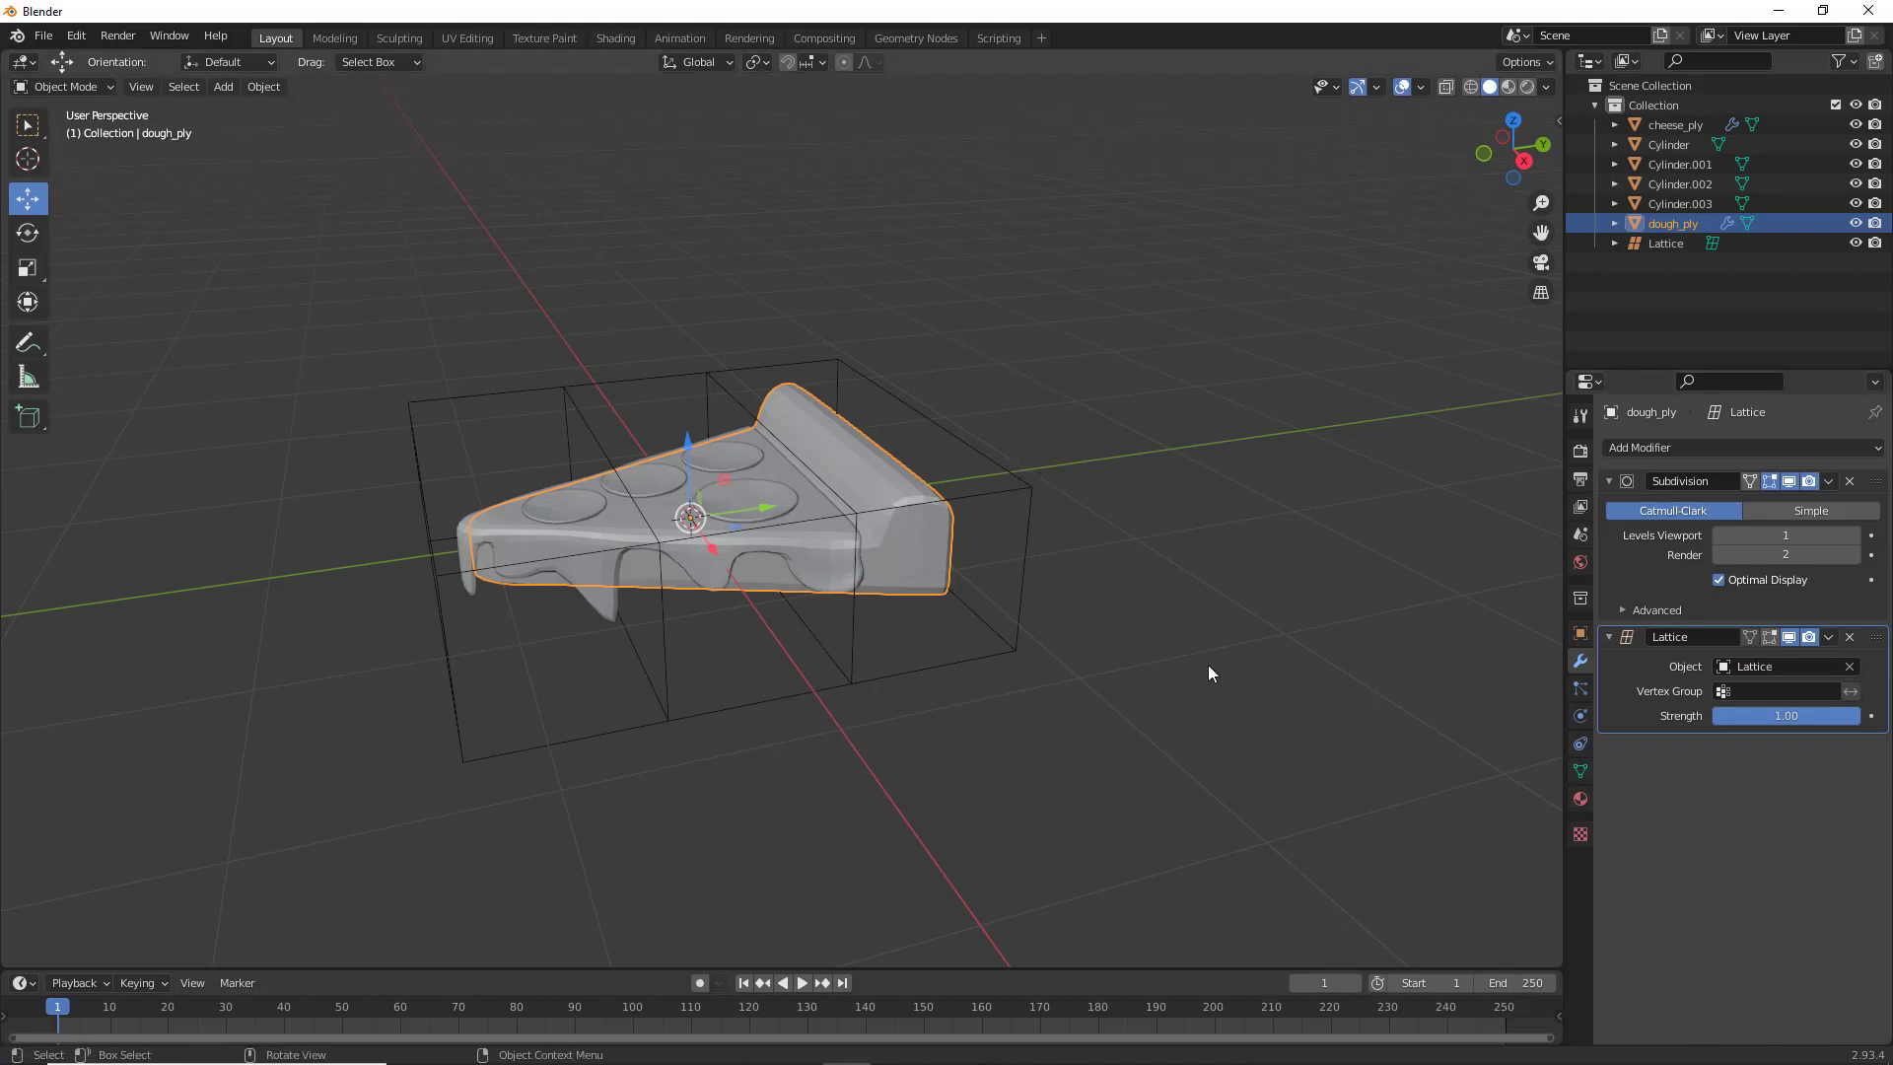
Join the four round toppings into a single object
middle_drag(986, 652, 1021, 558)
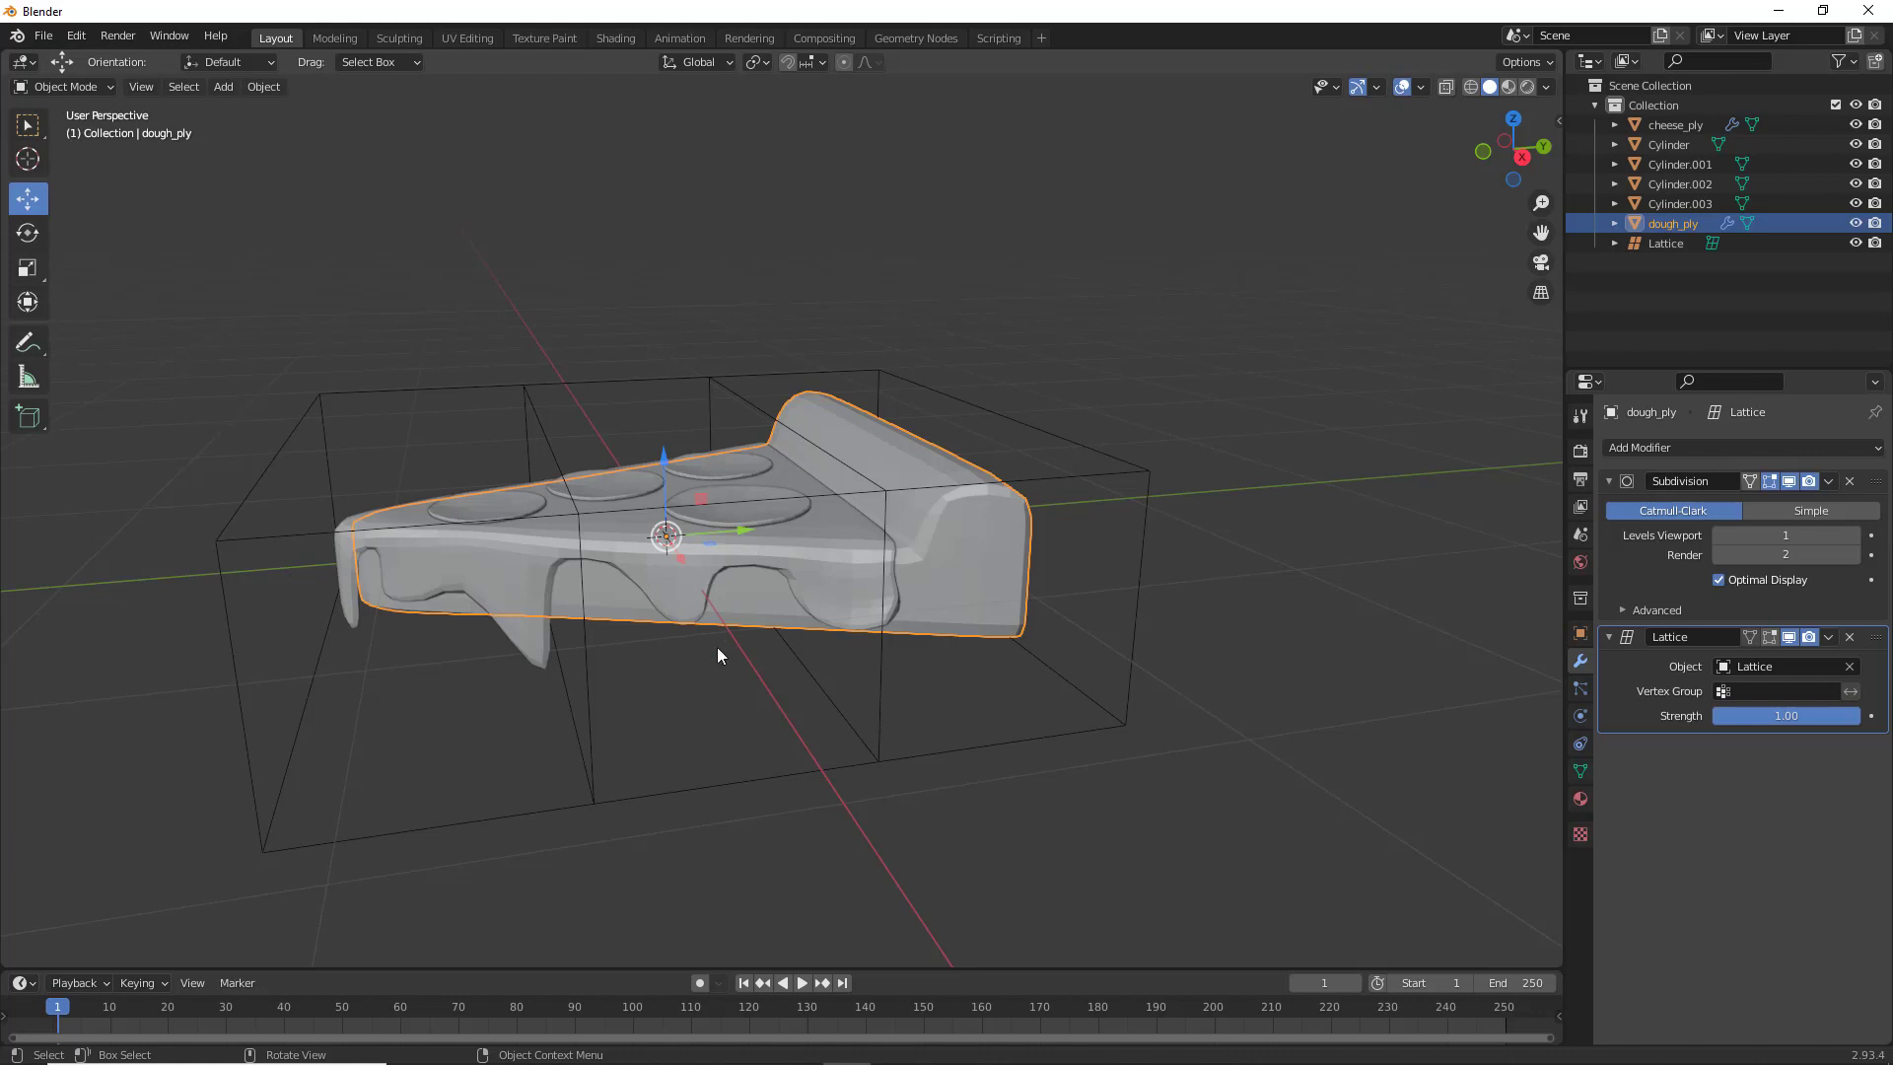
middle_drag(718, 647, 741, 683)
click(719, 495)
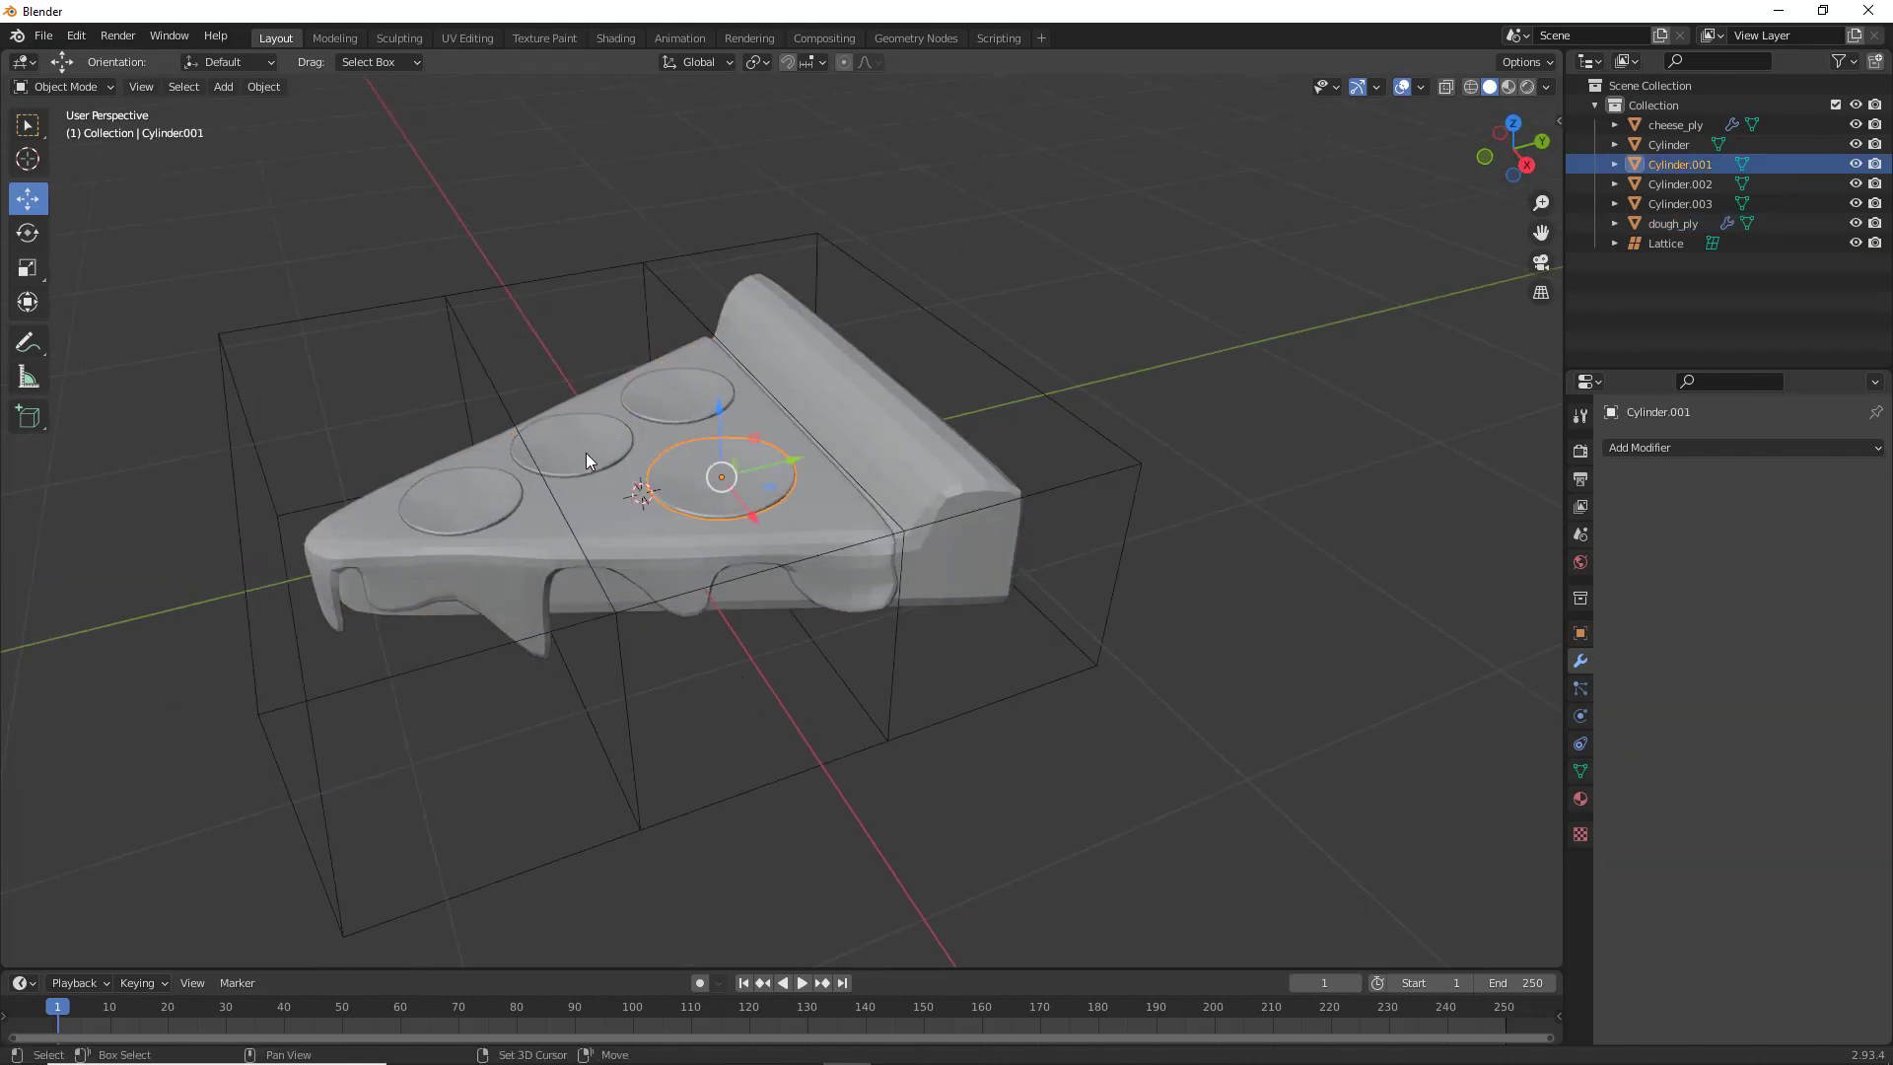
shift+click(586, 453)
shift+click(676, 393)
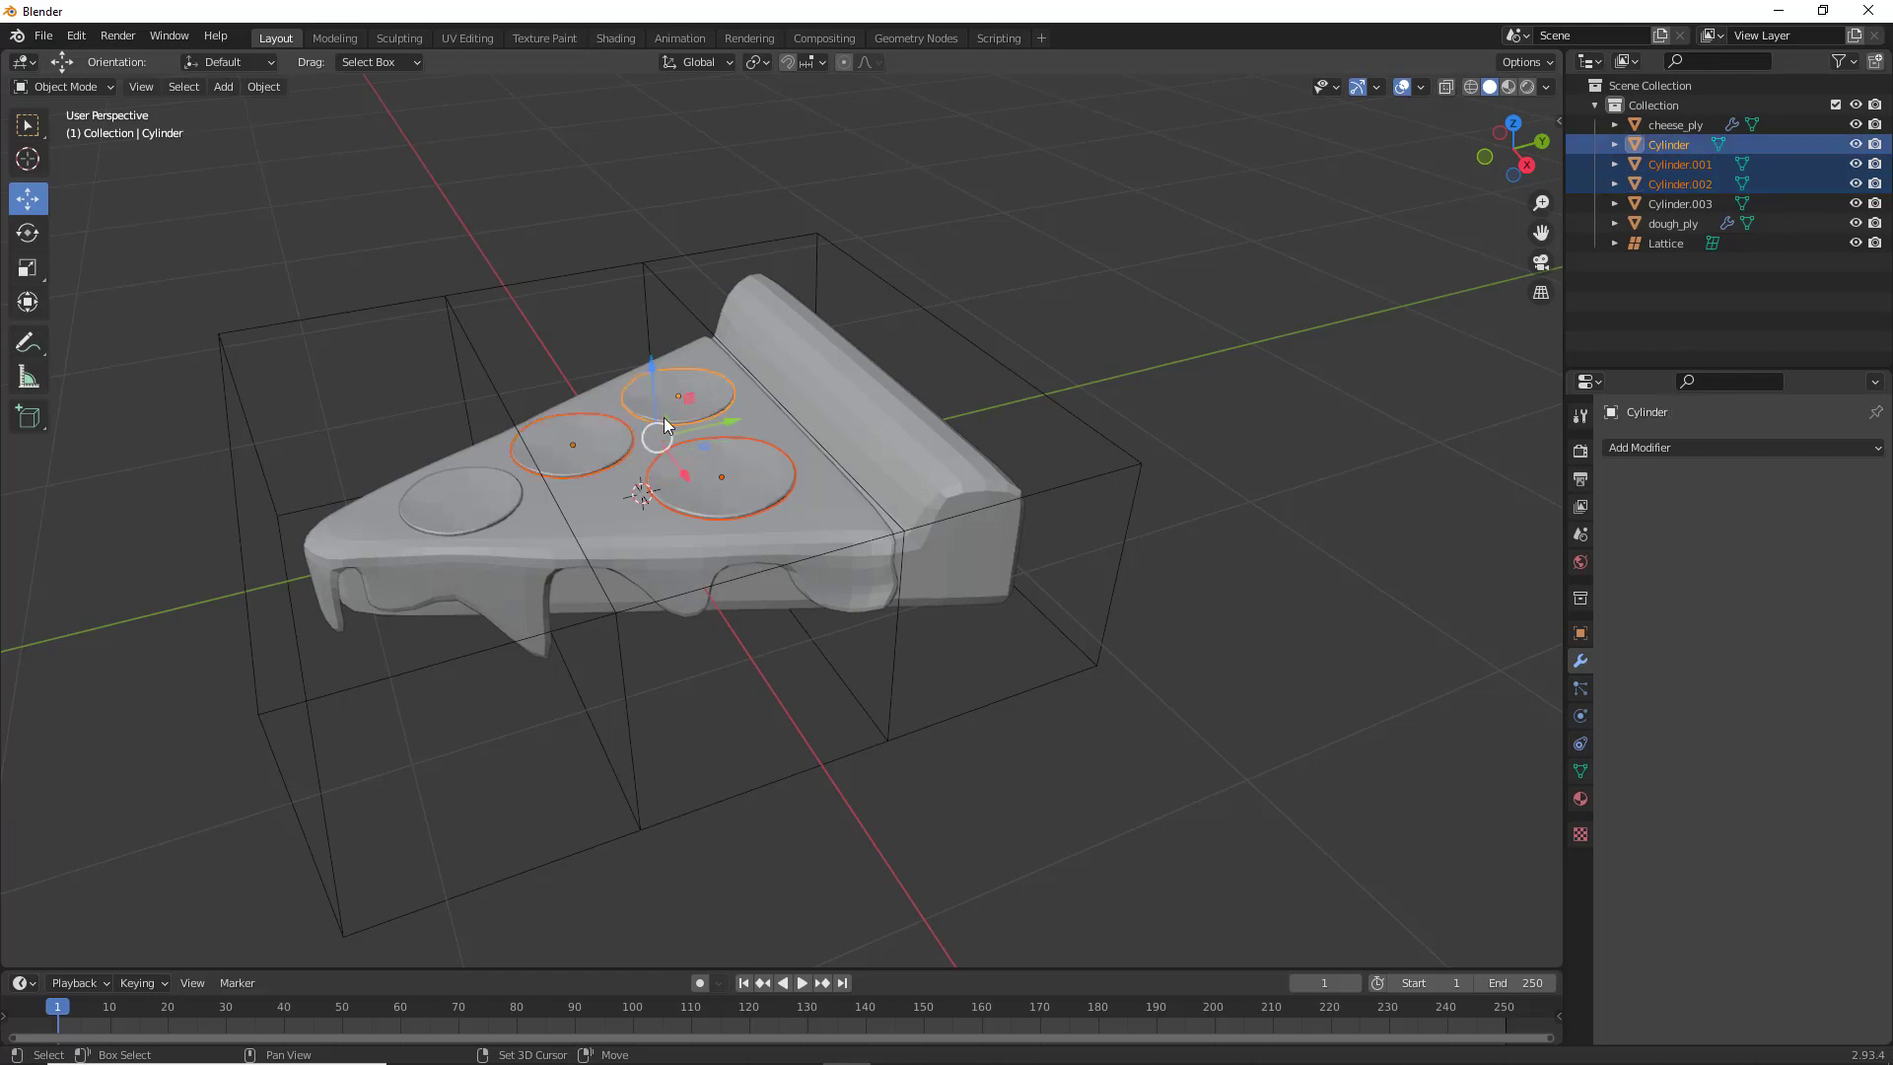
shift+click(443, 513)
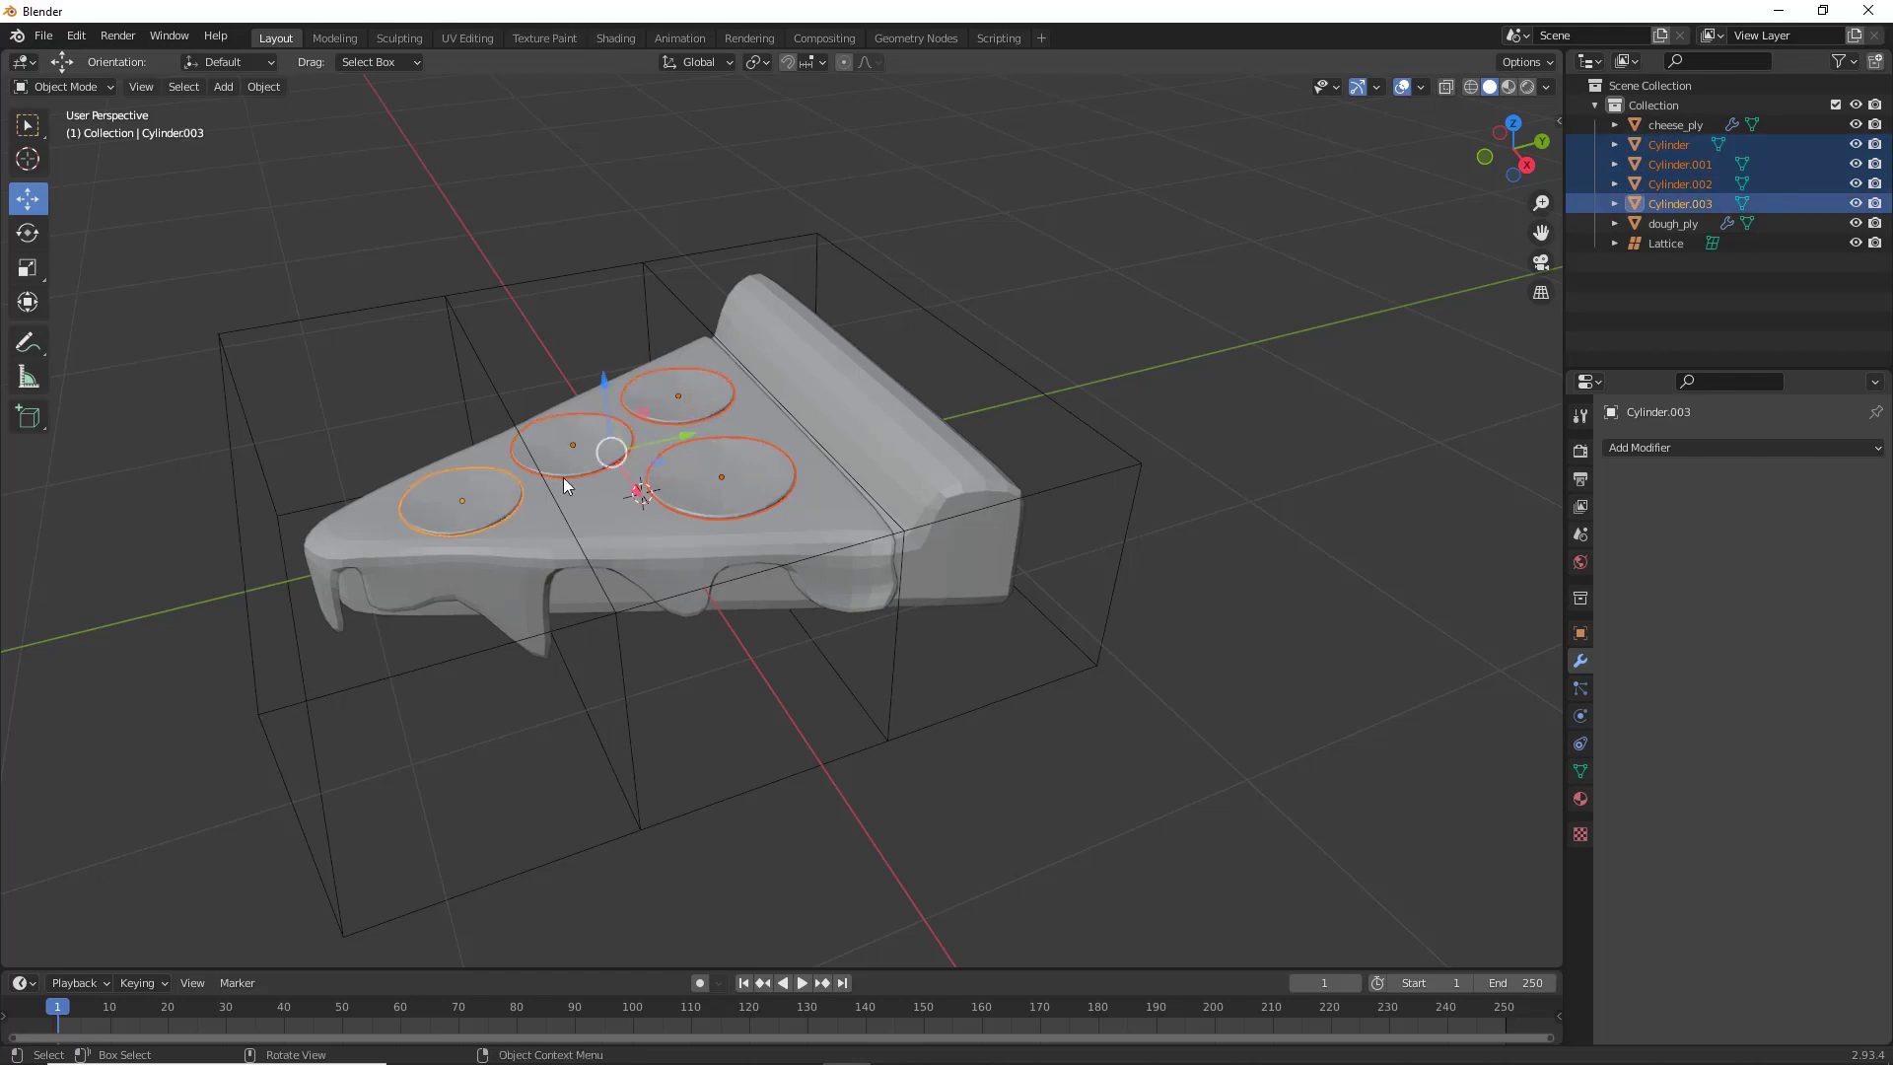
right_click(568, 452)
mouse_move(566, 450)
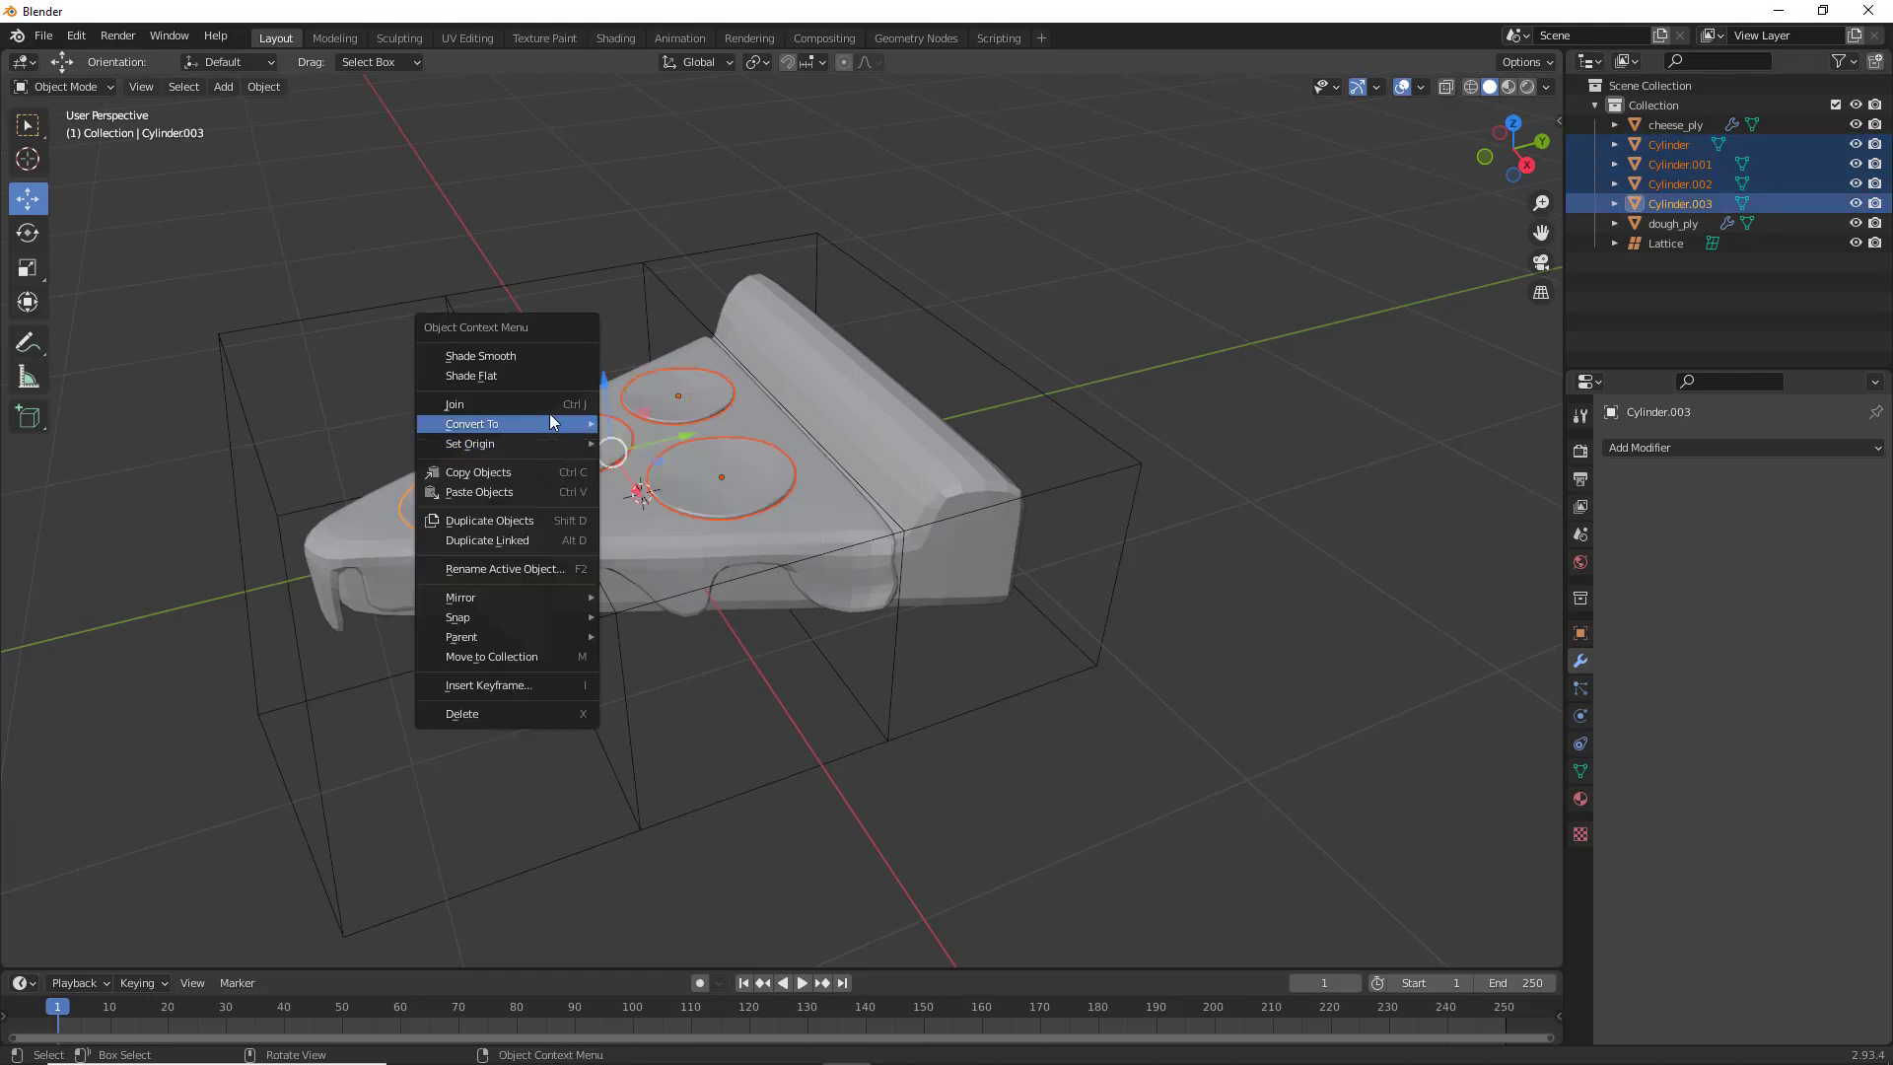
click(549, 405)
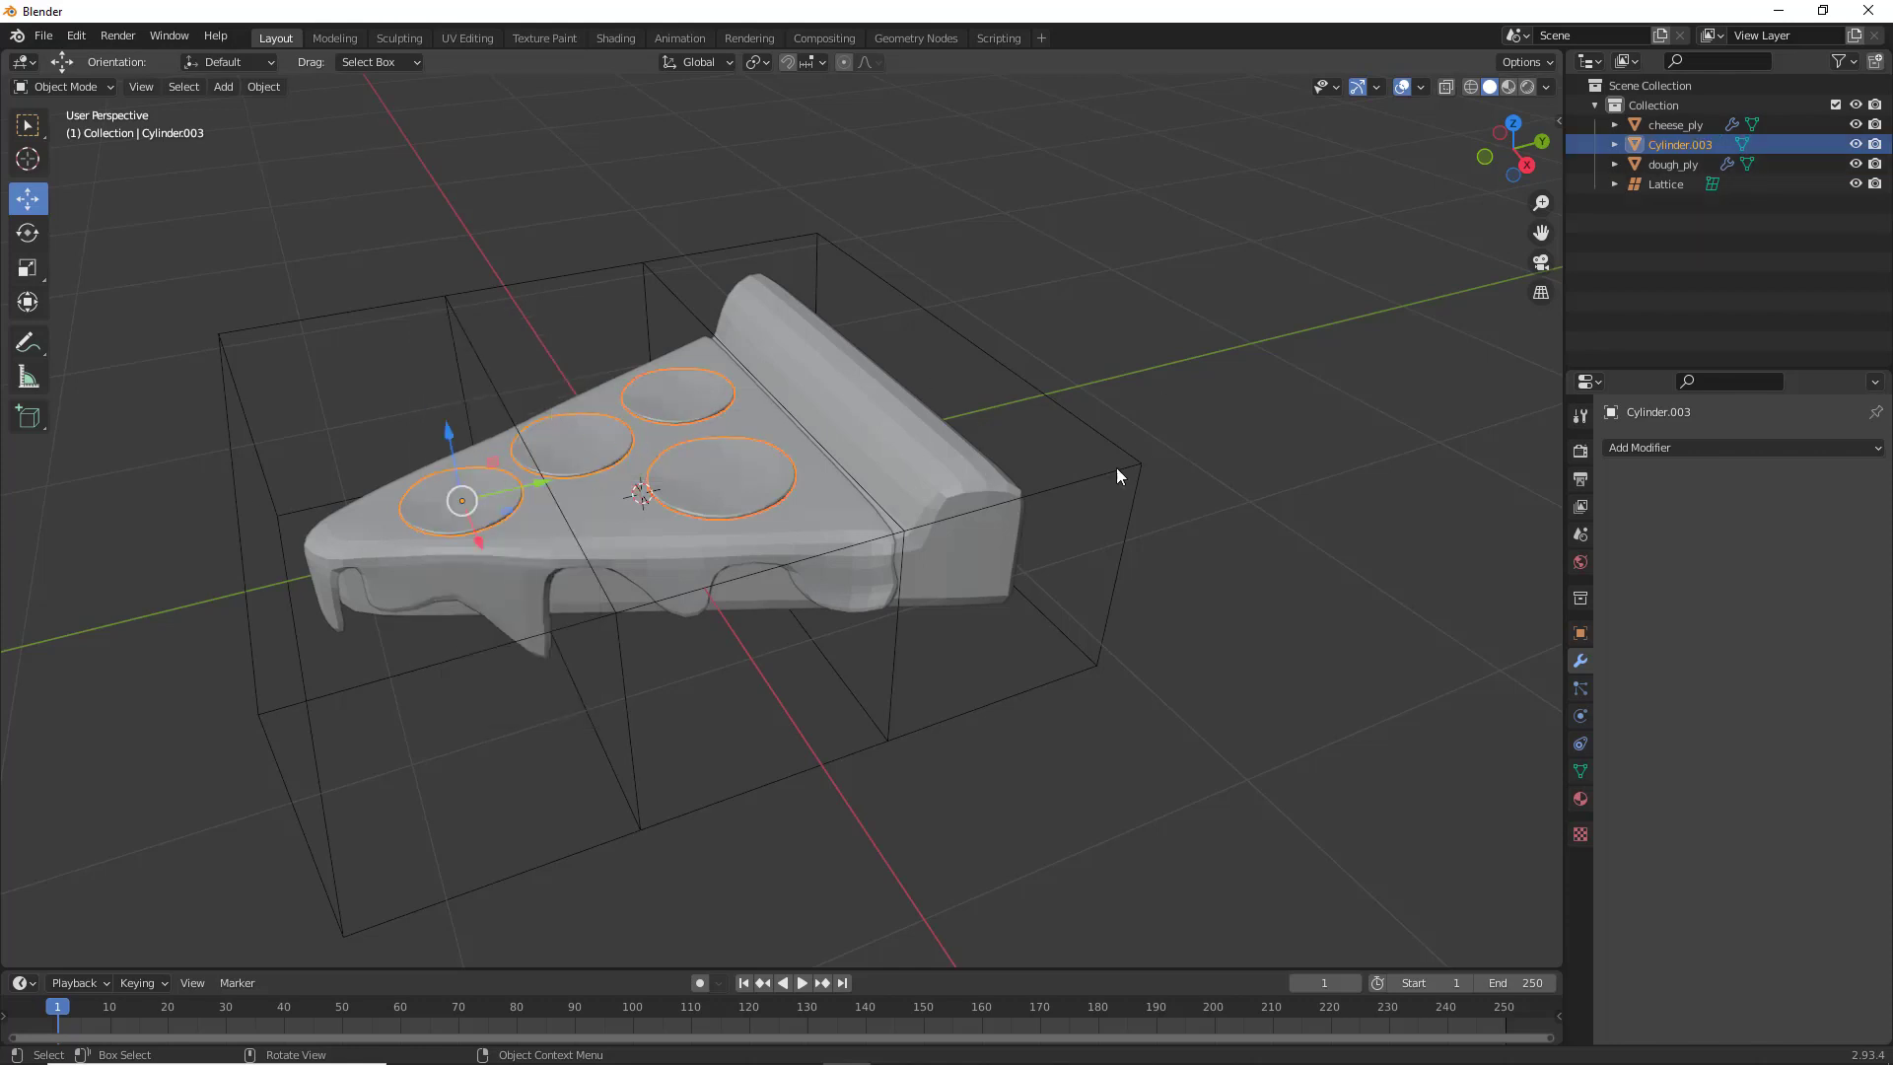
Rename the joined toppings object as peperonies_ply
double_click(1696, 144)
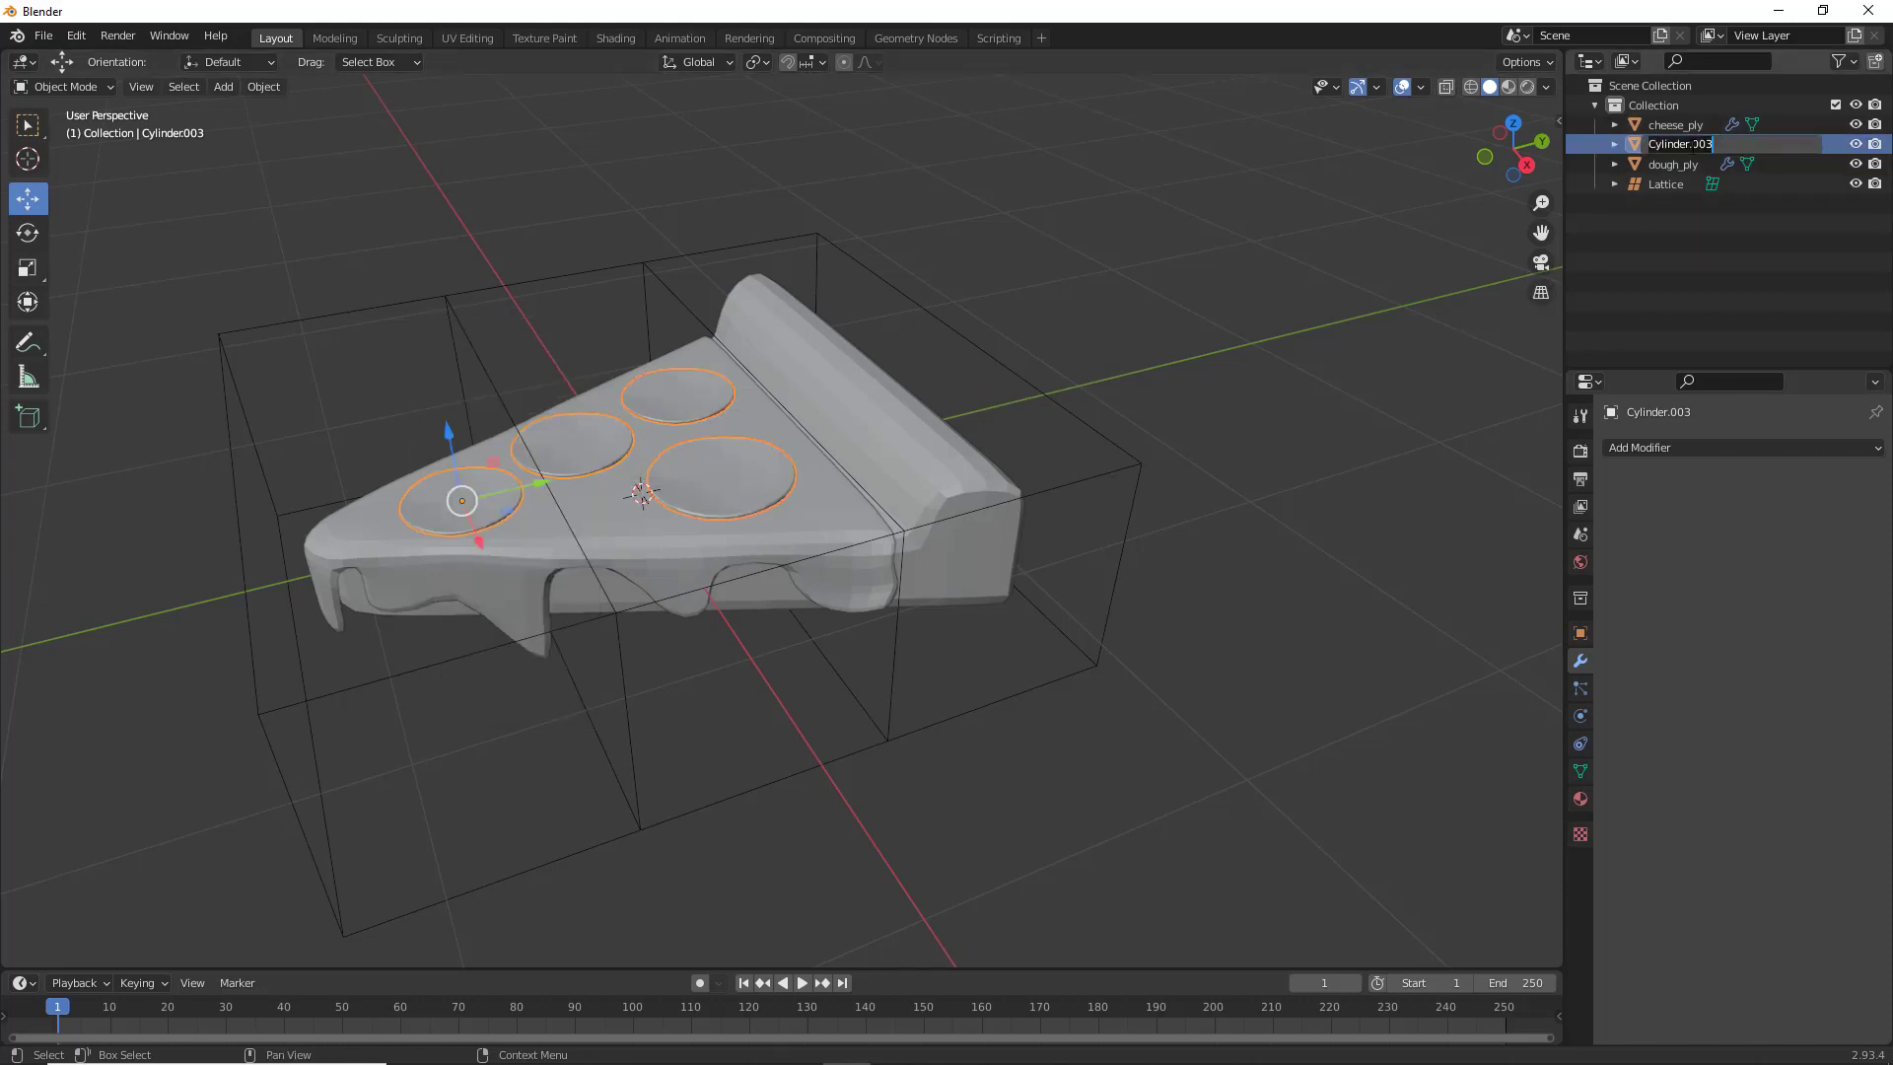
text(peperonies_ply)
key(Return)
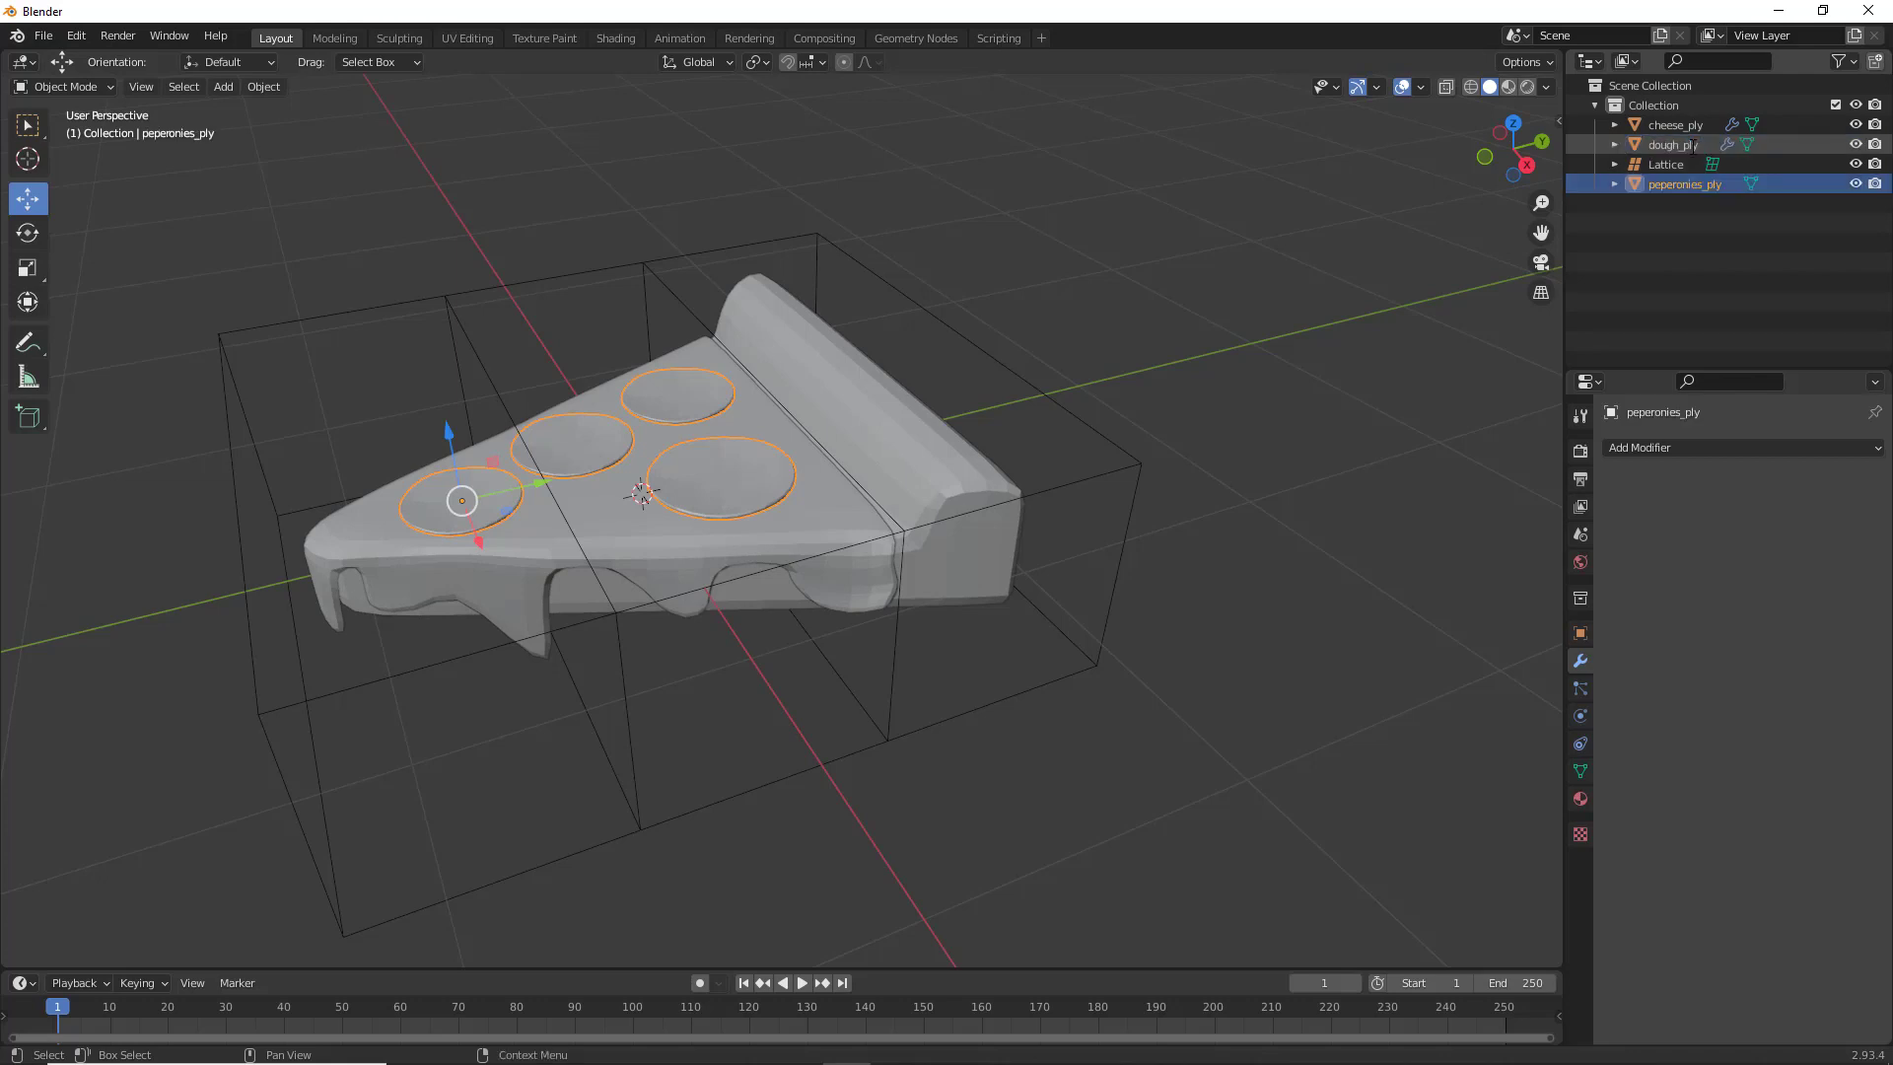
middle_drag(958, 512, 907, 547)
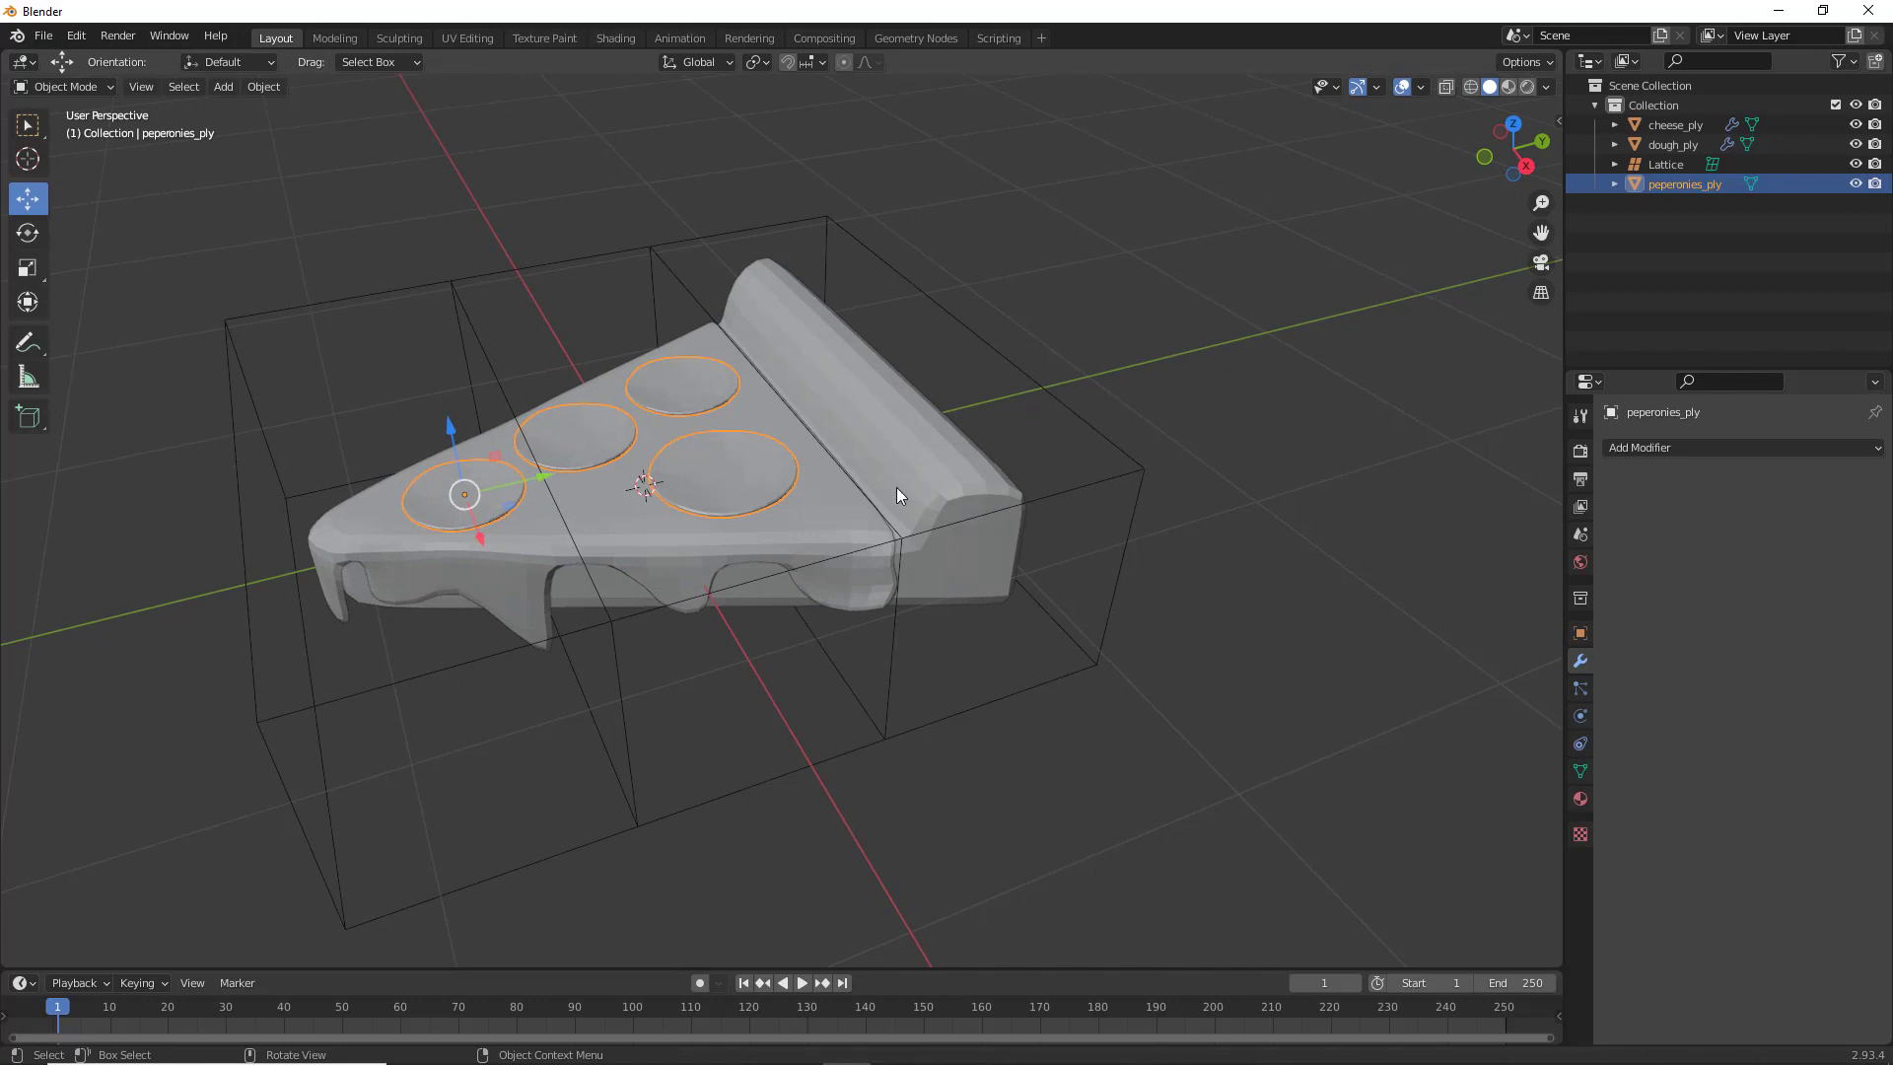
Copy the modifiers from dough_ply to peperonies_ply
shift+click(972, 487)
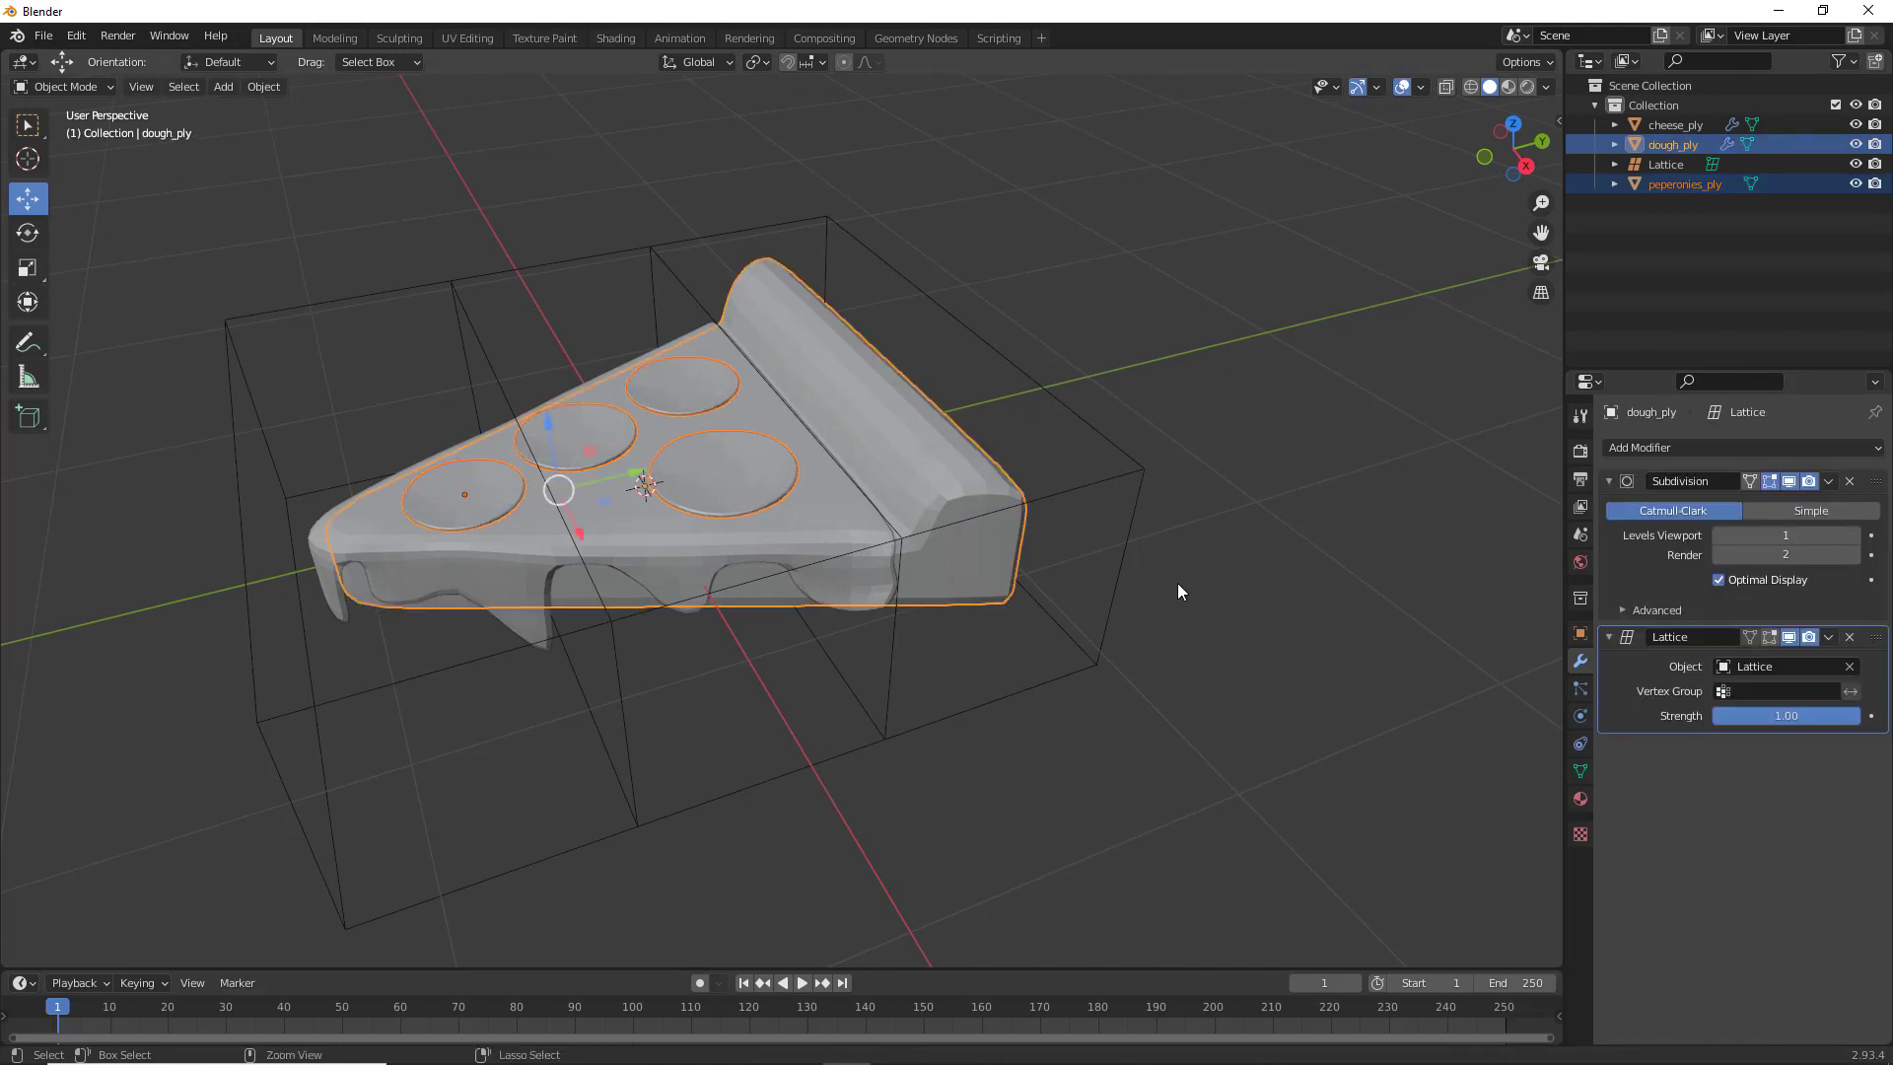
key(ctrl+l)
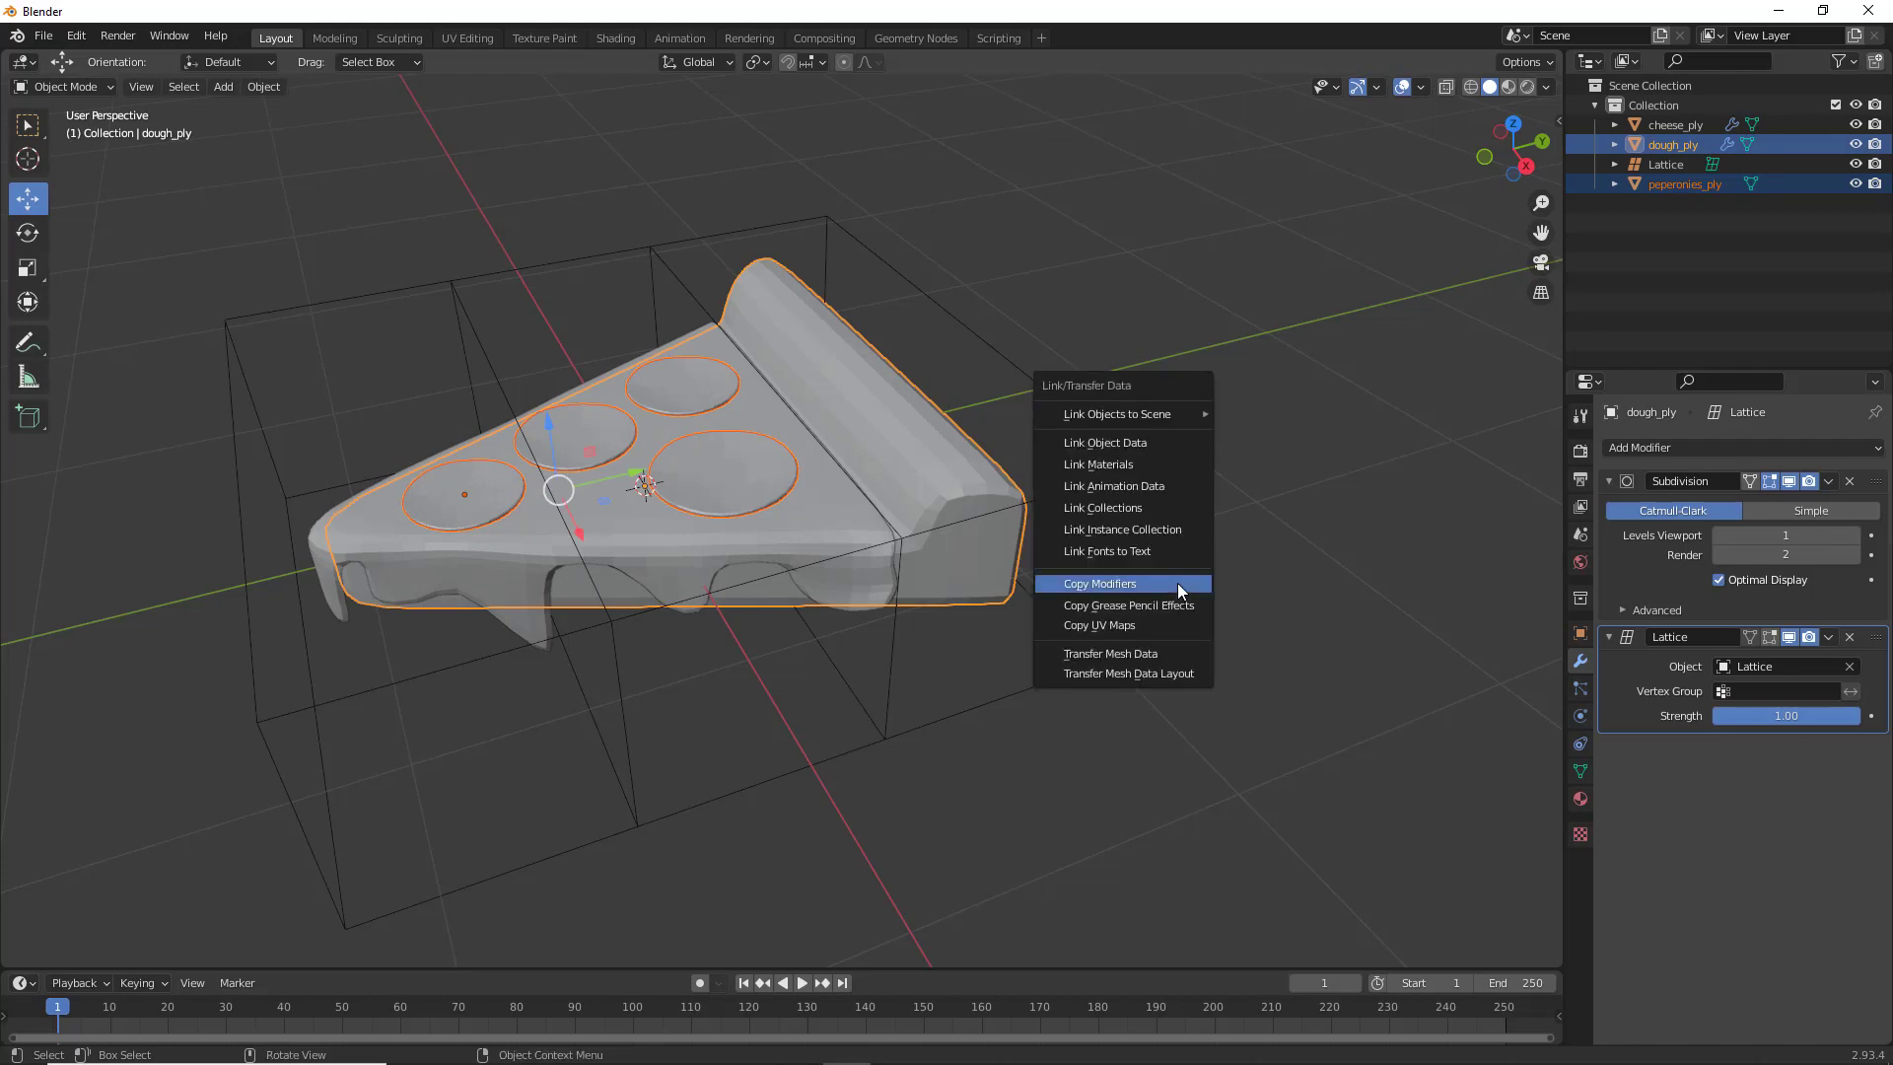
click(1178, 585)
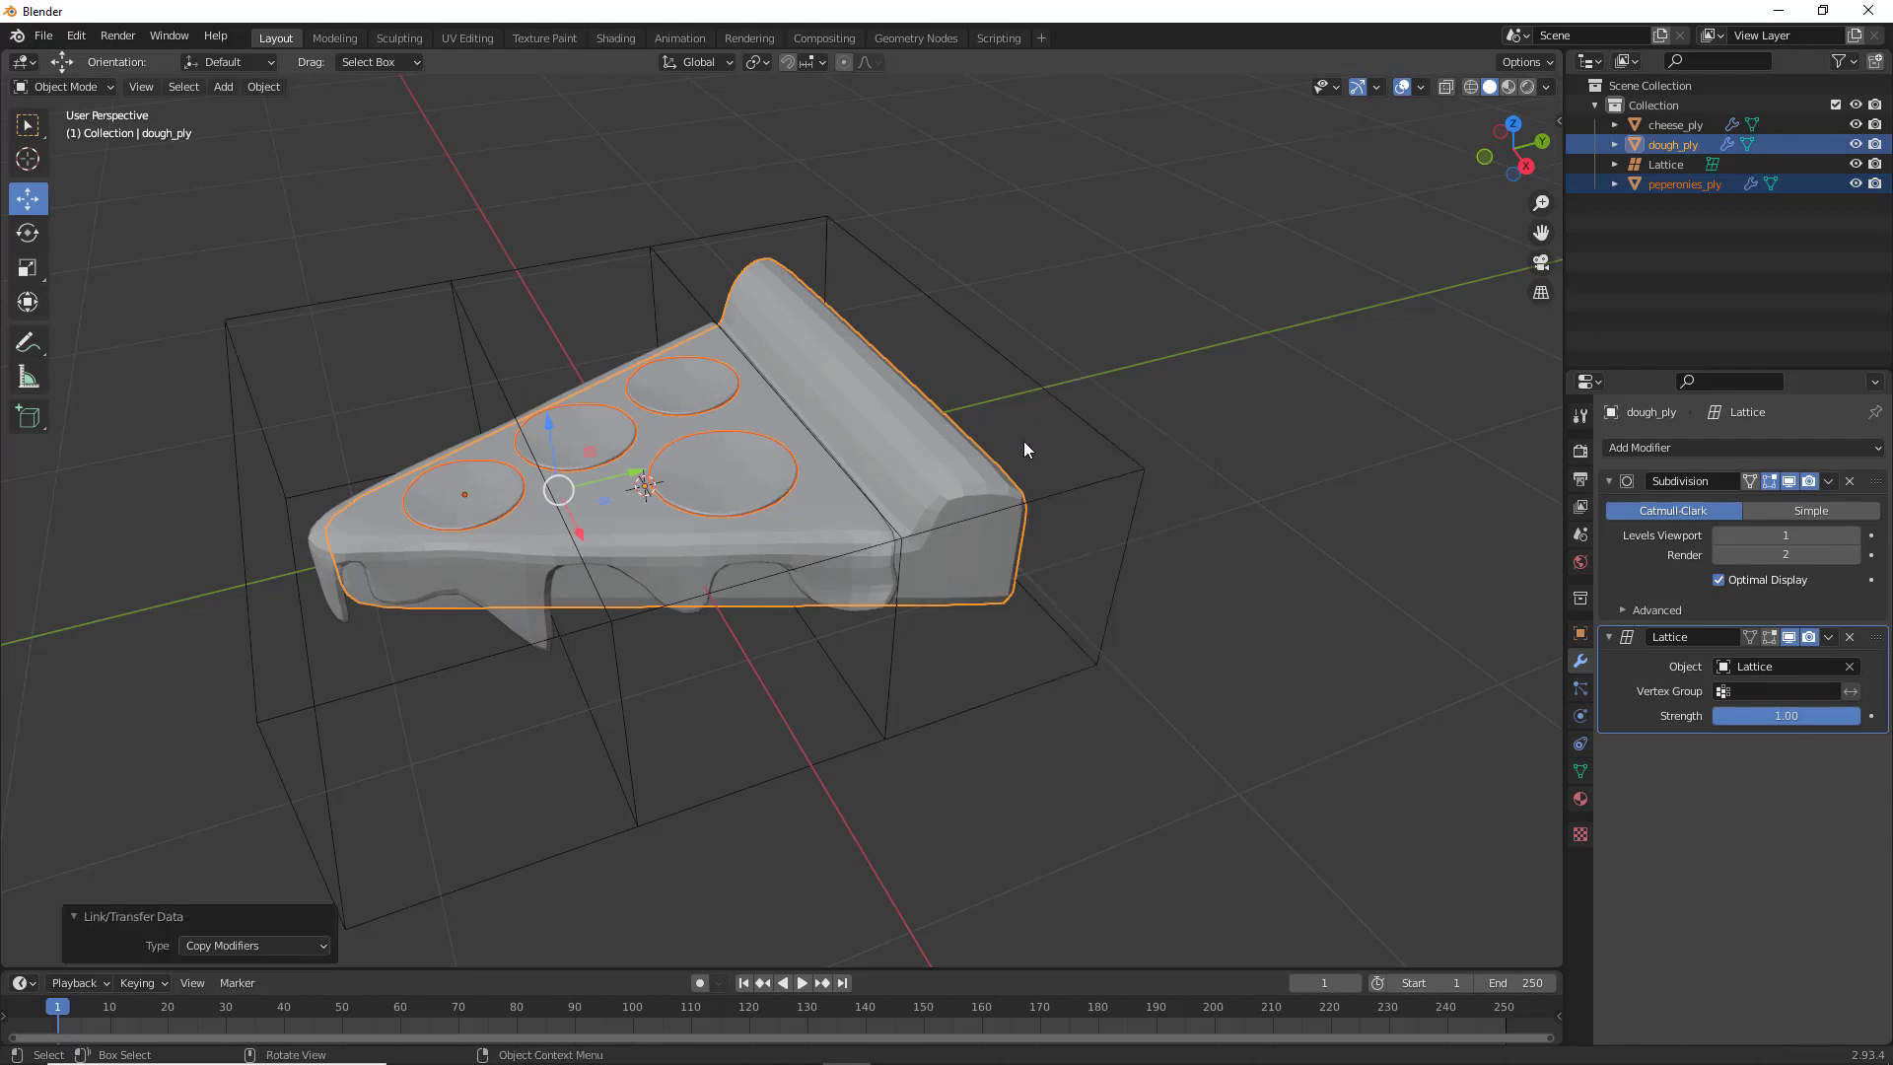
click(750, 475)
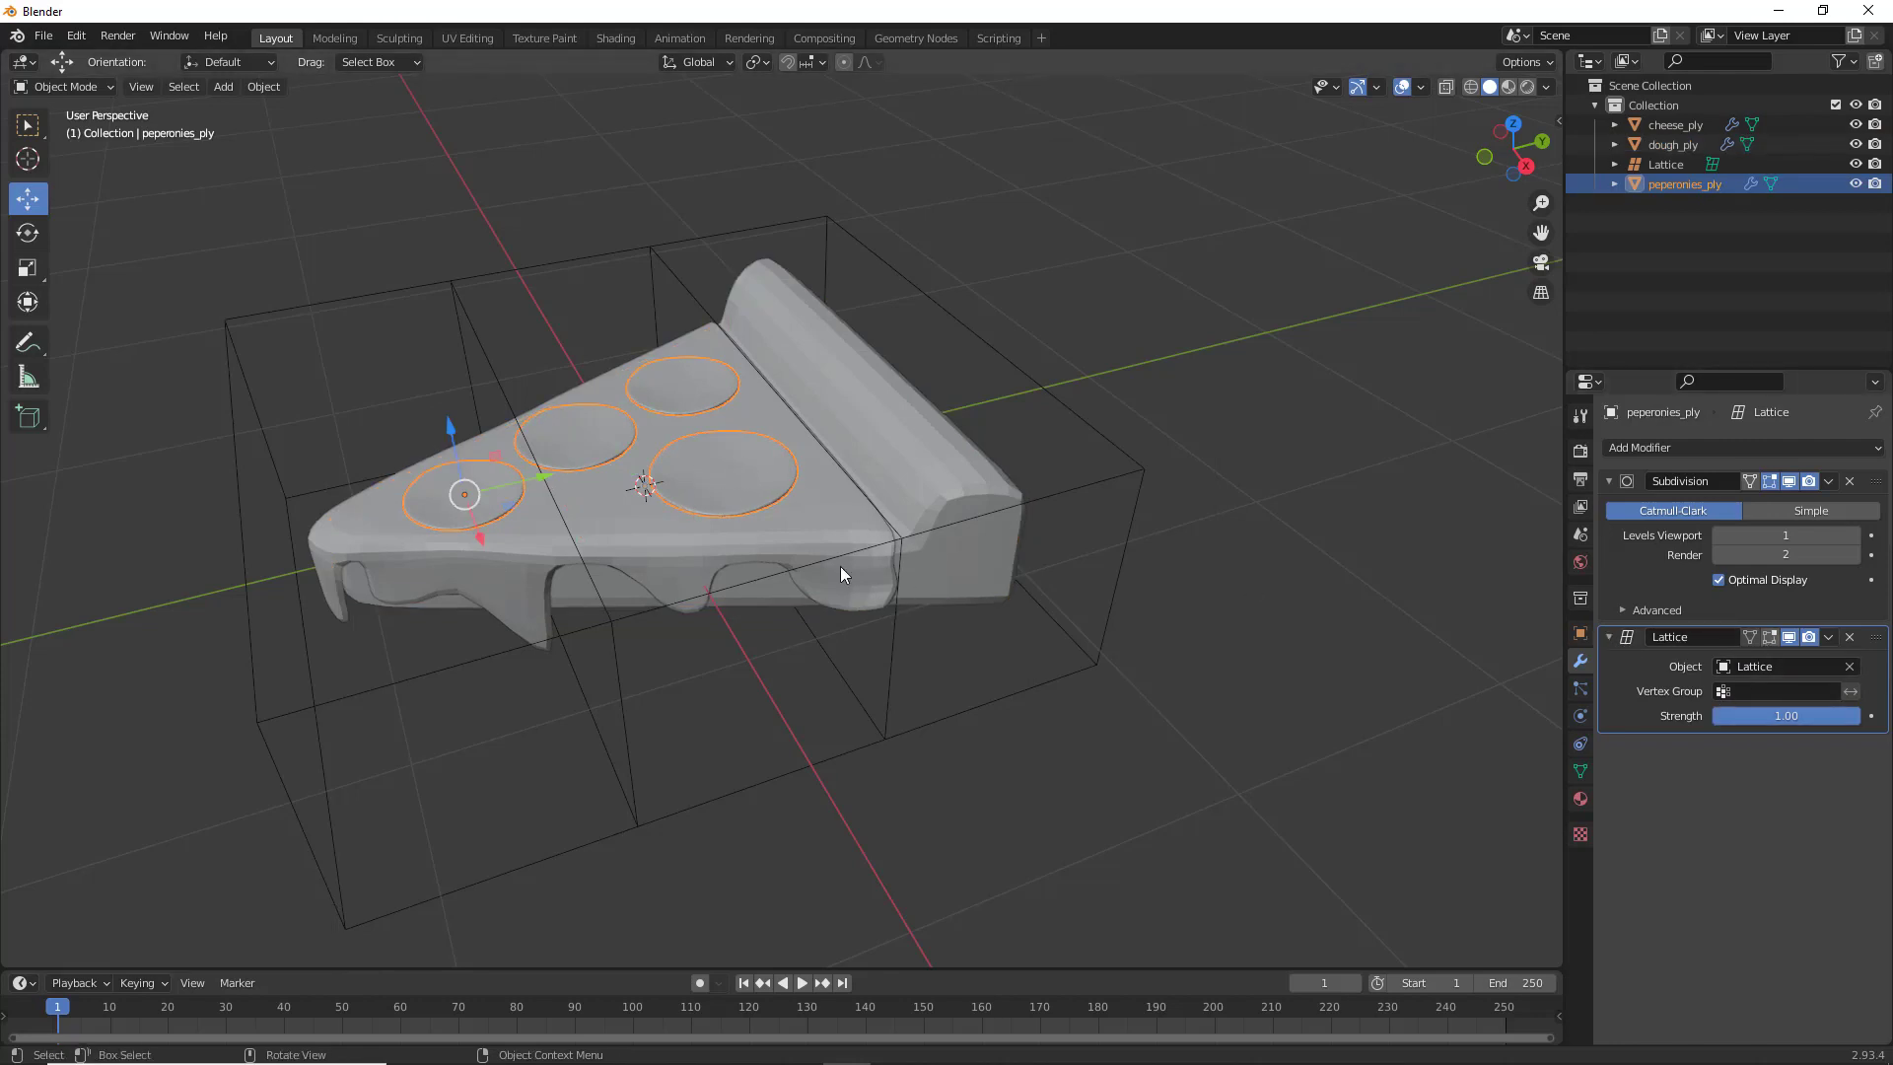
Copy the modifiers from dough_ply to cheese_ply so the cheese also gets the Lattice modifier
click(825, 531)
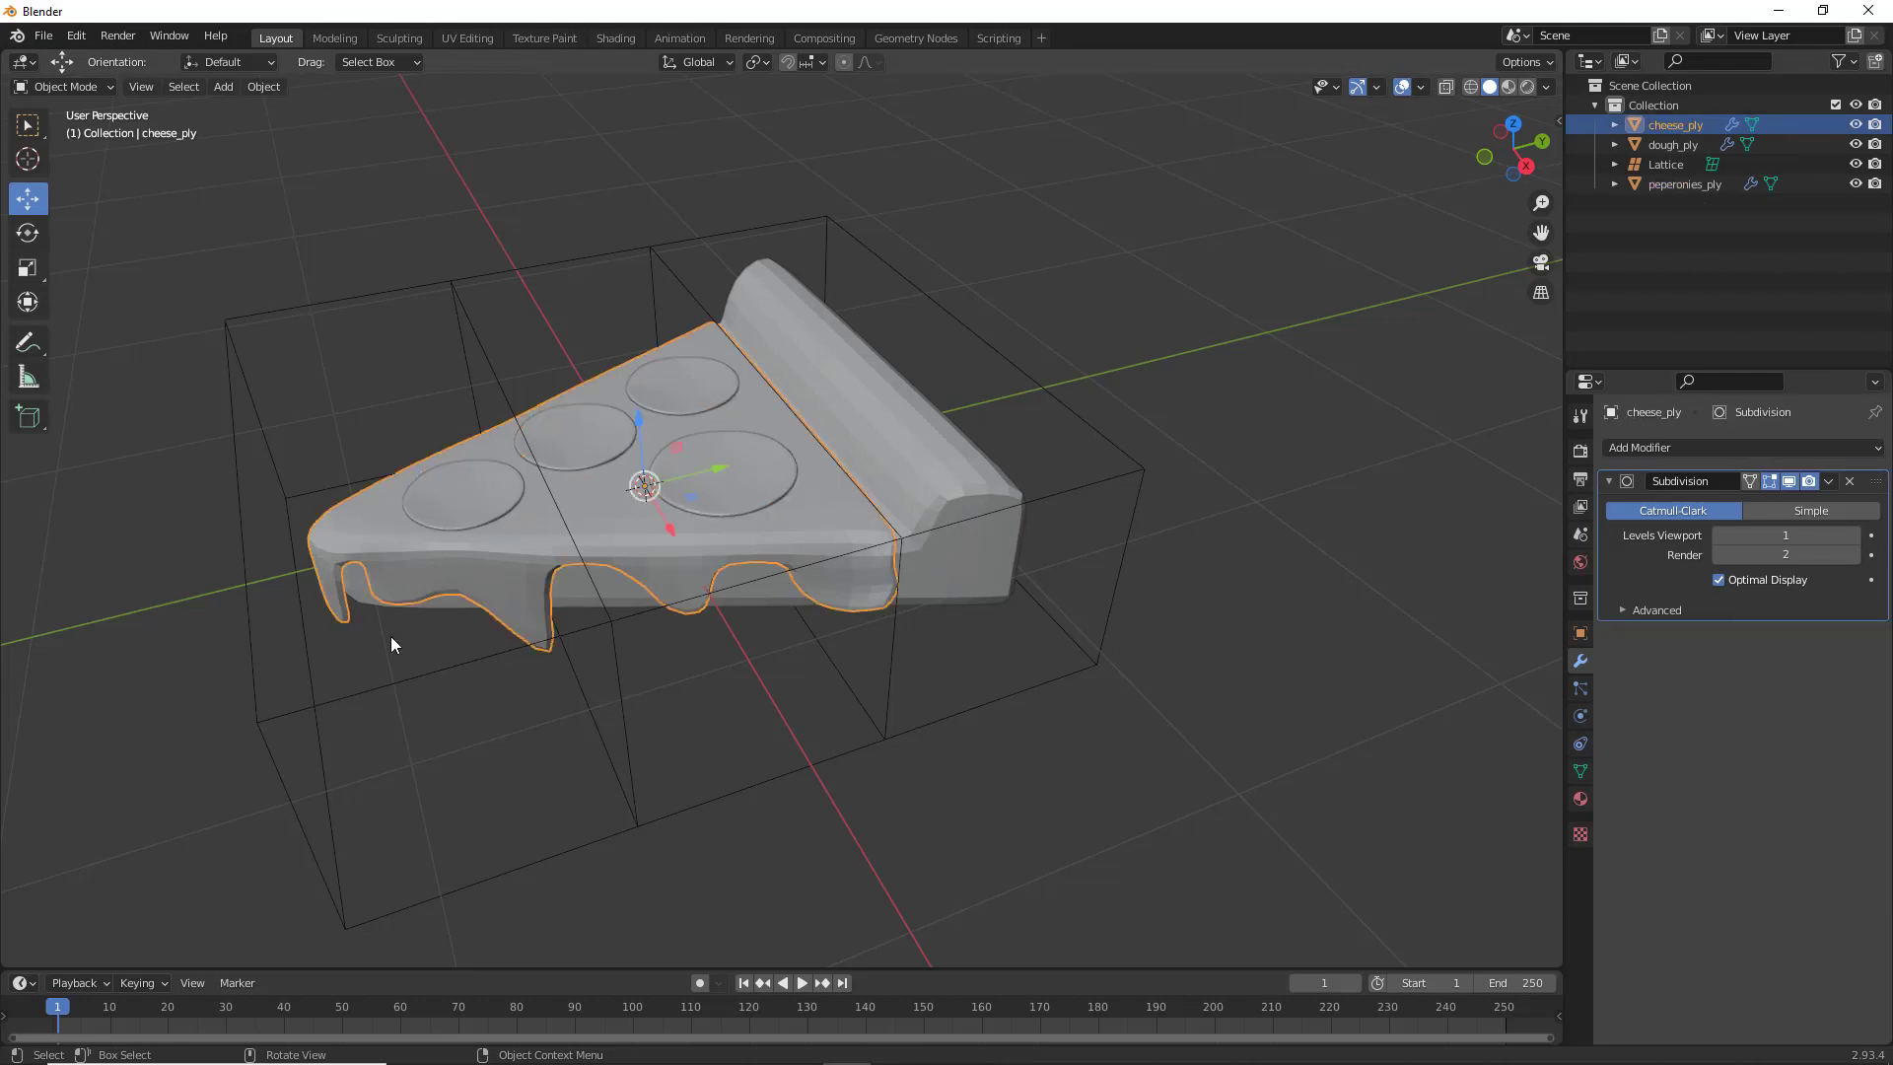
shift+click(915, 482)
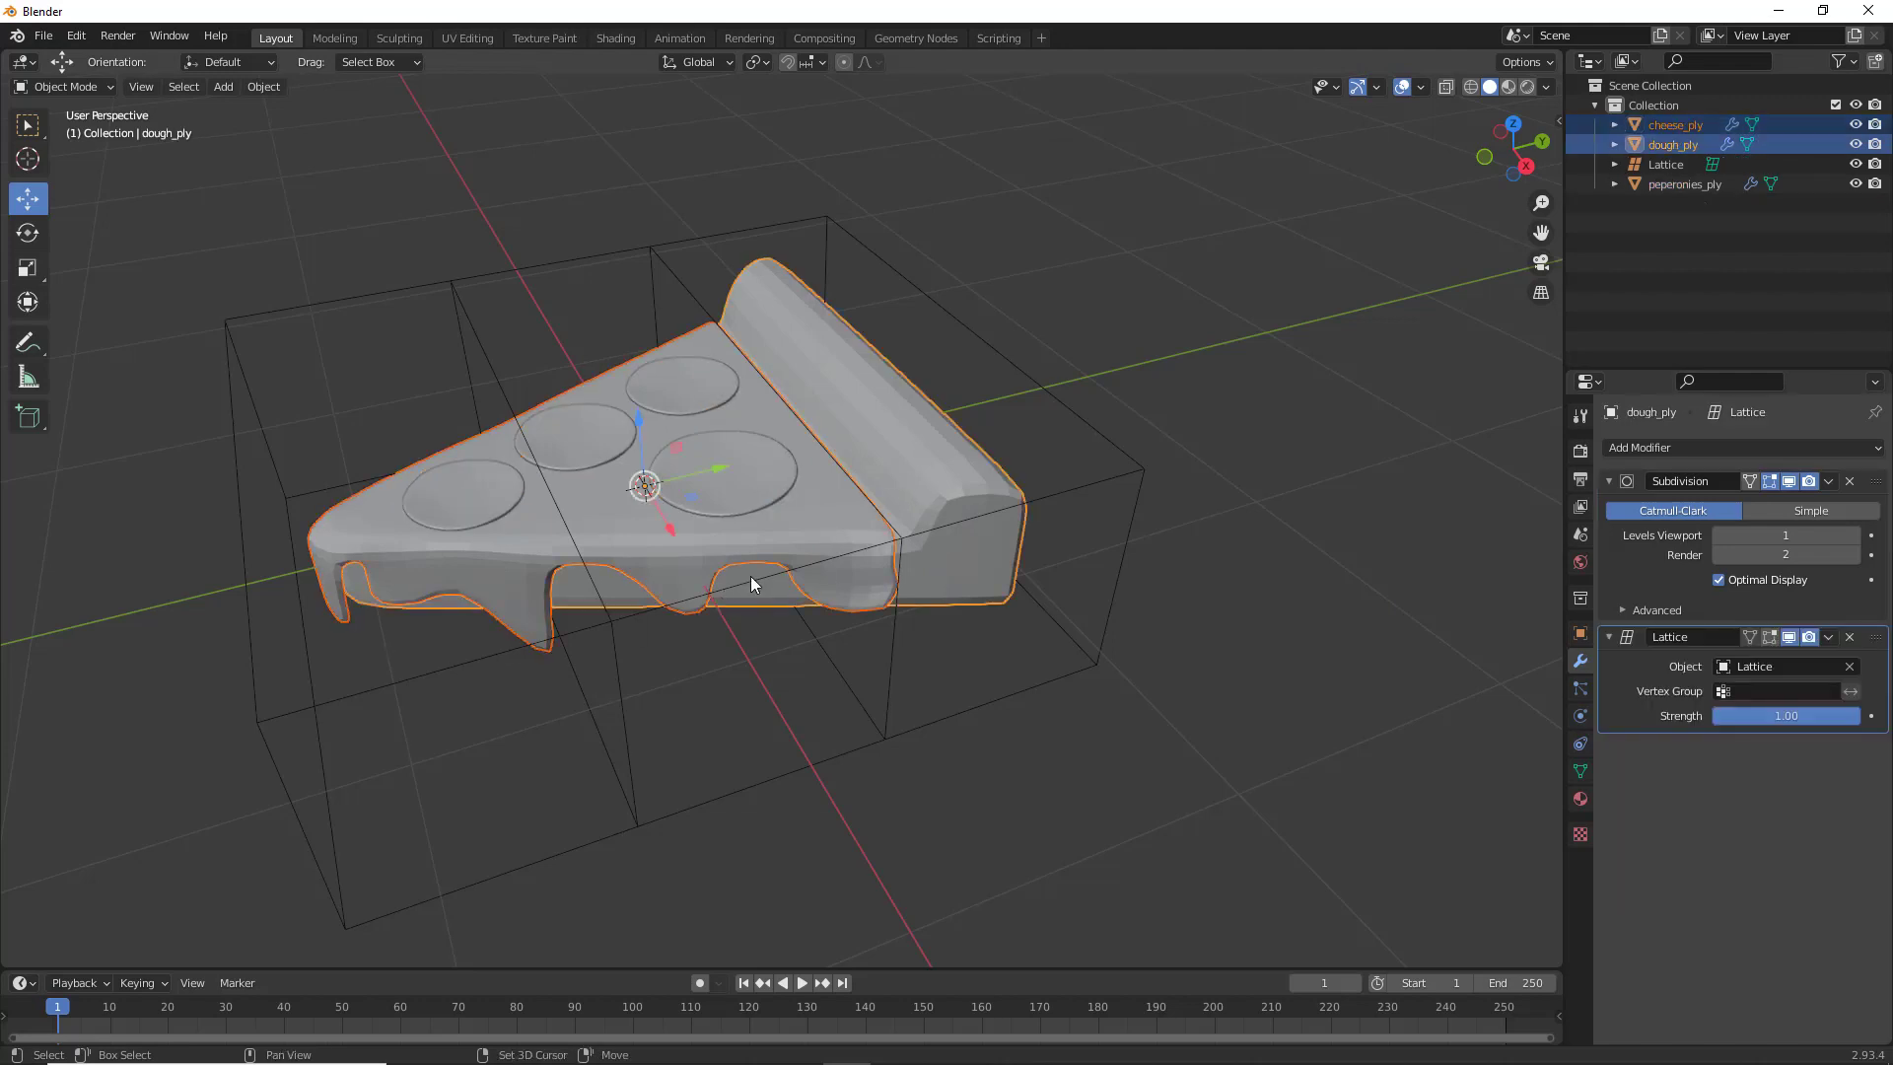
key(ctrl+l)
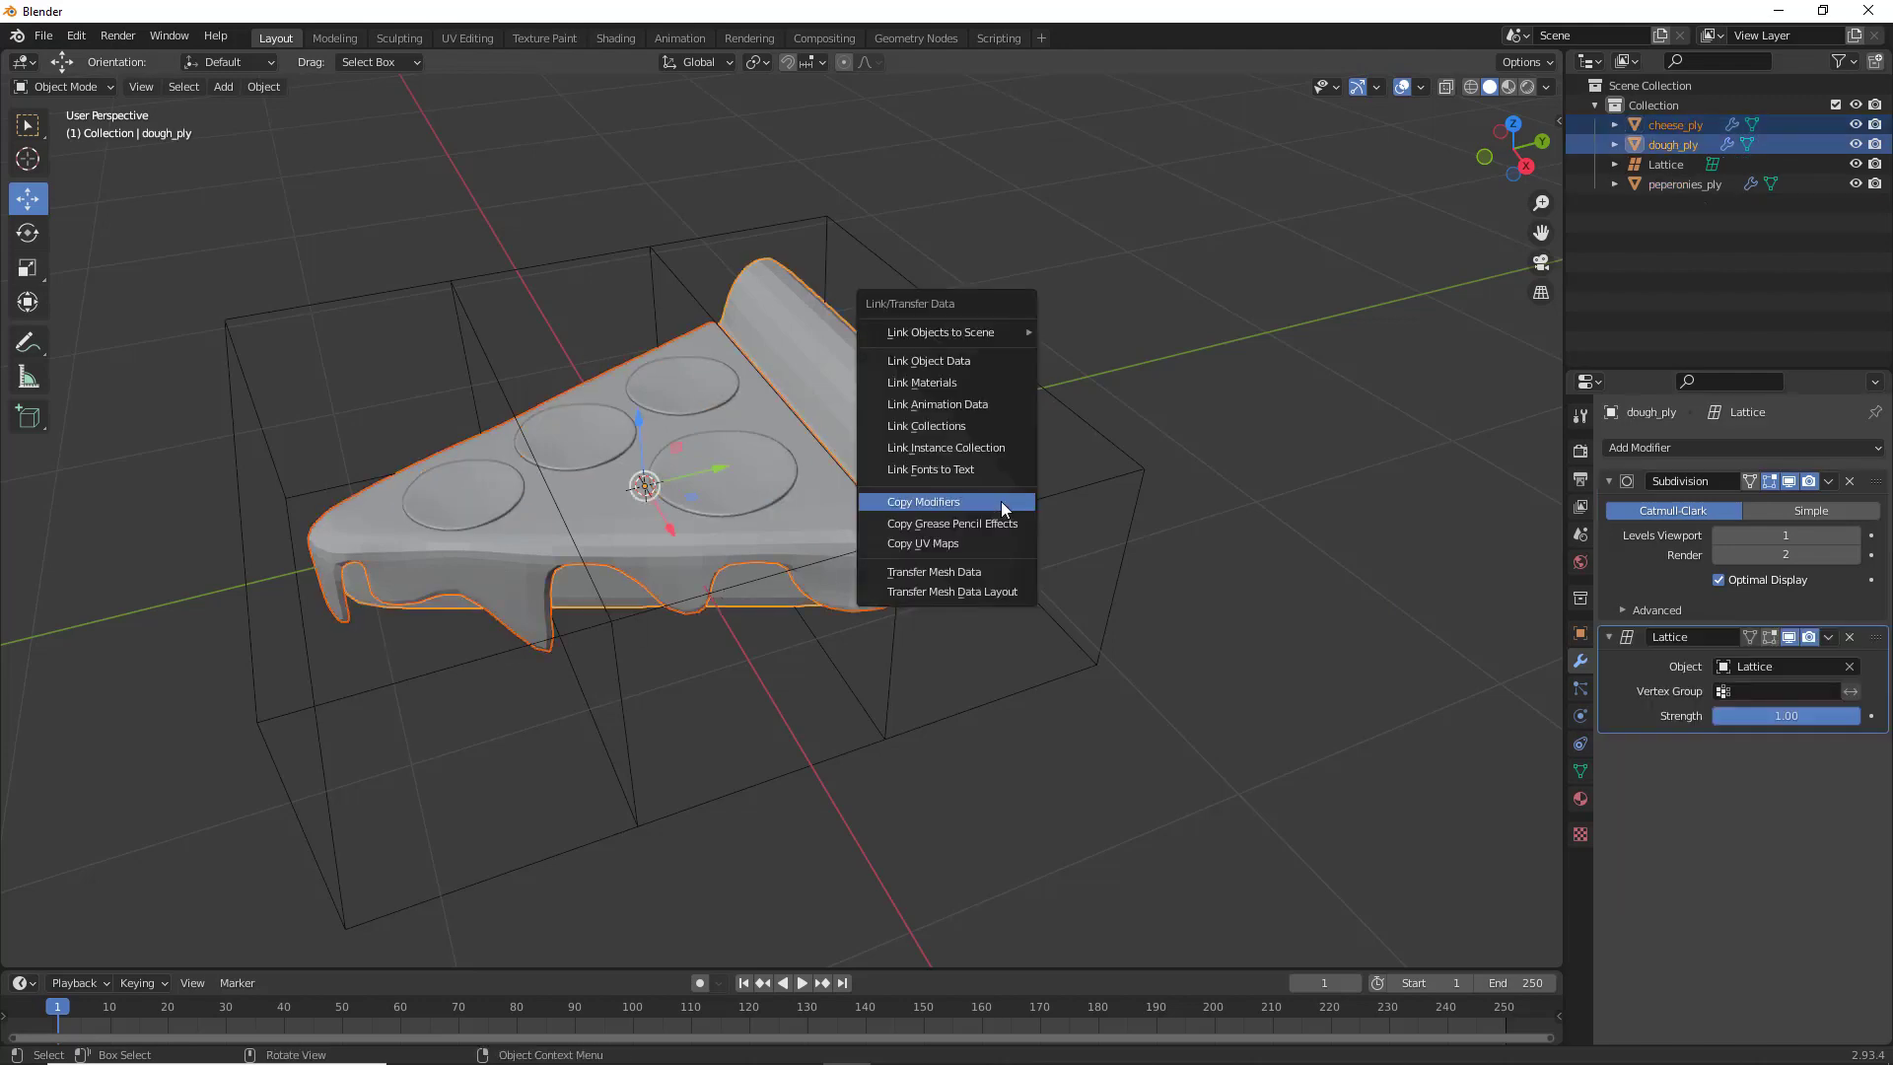
click(1002, 501)
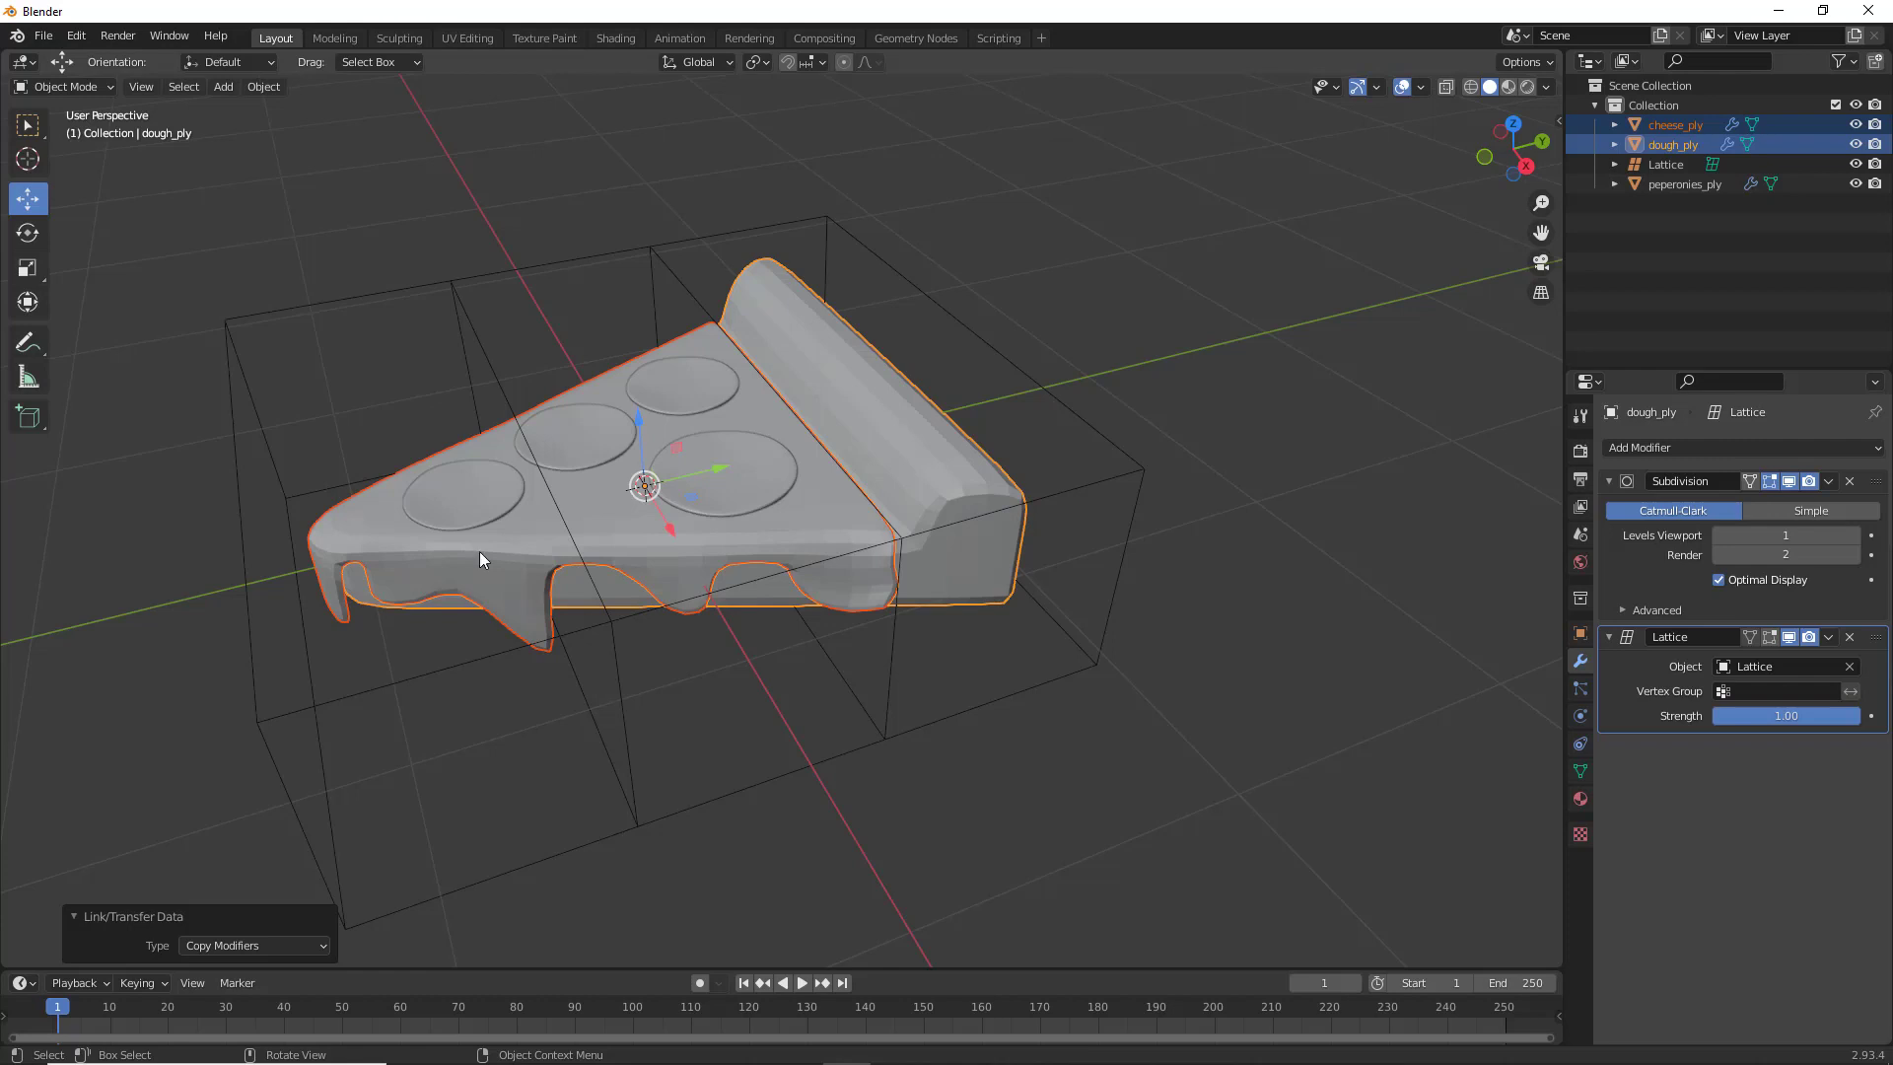
Open the Lattice in Edit Mode in the right orthographic view with X-ray turned on
click(866, 746)
middle_drag(866, 747, 470, 505)
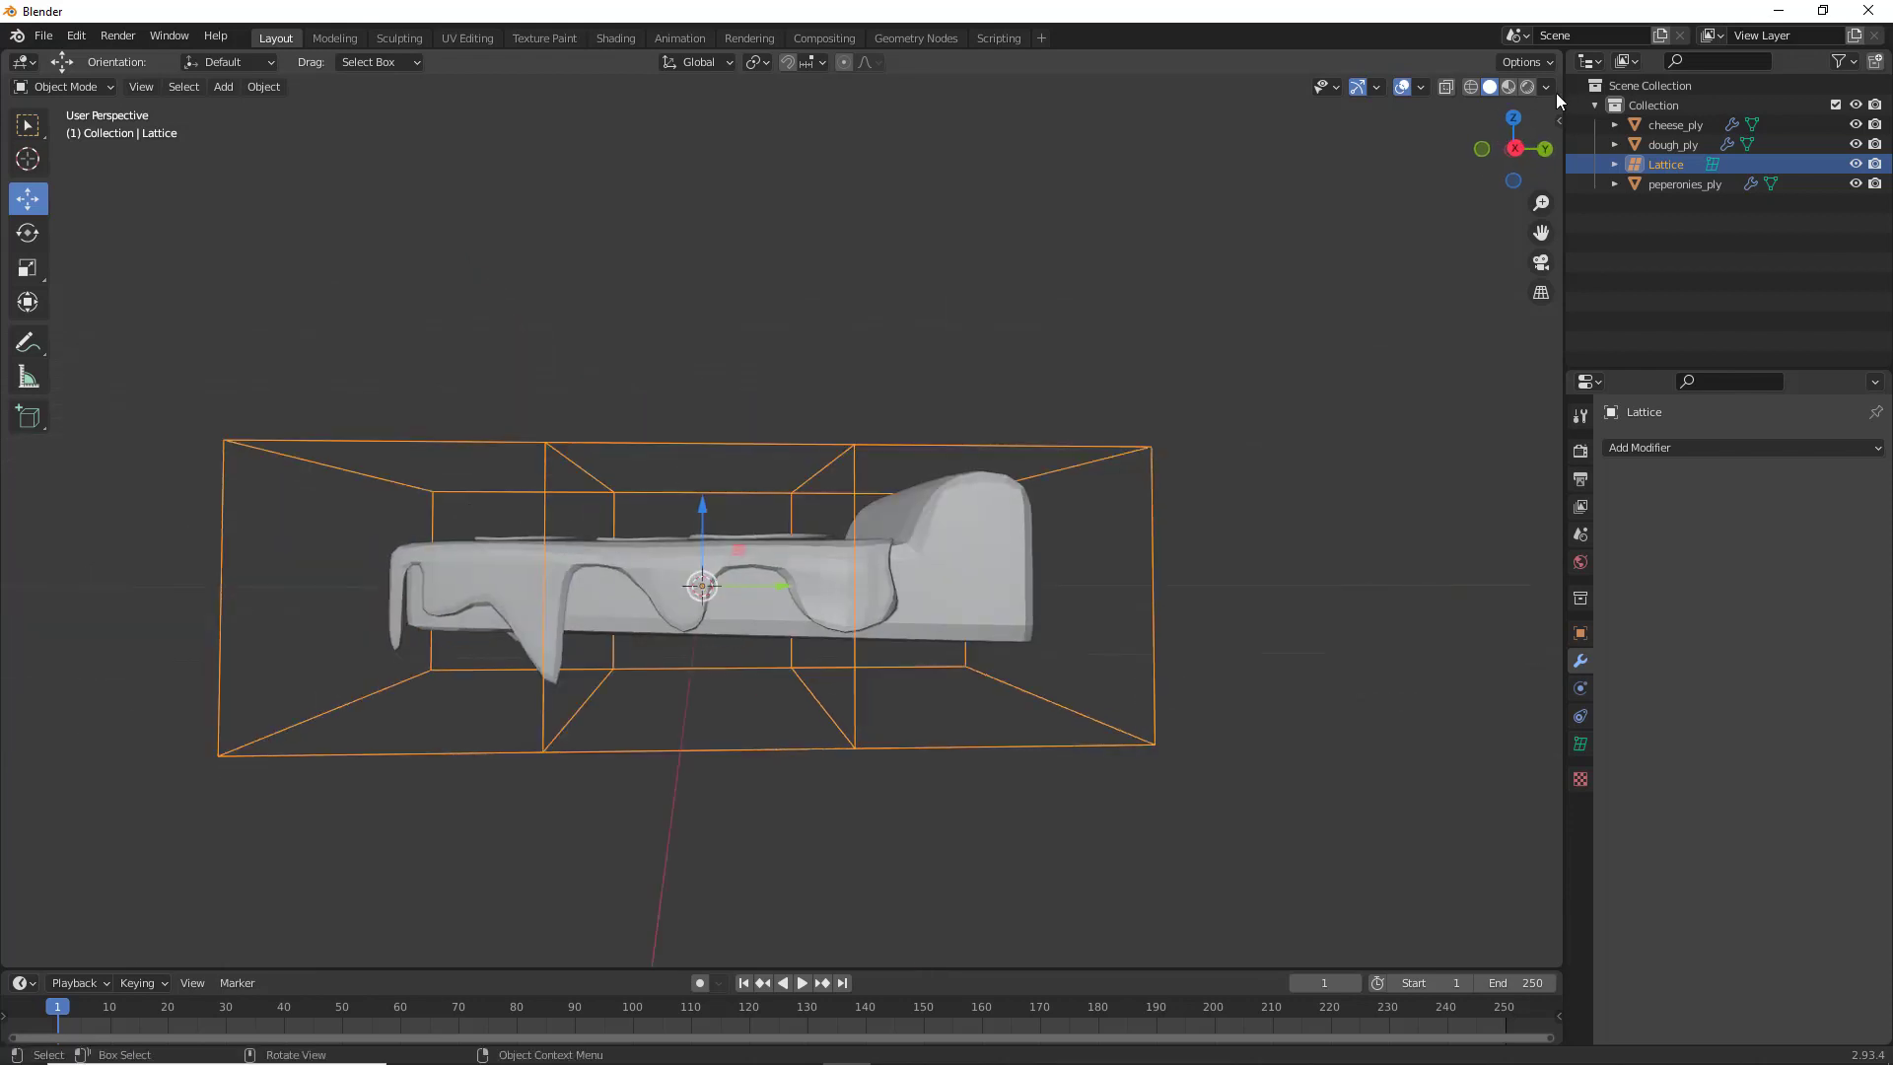
click(1516, 148)
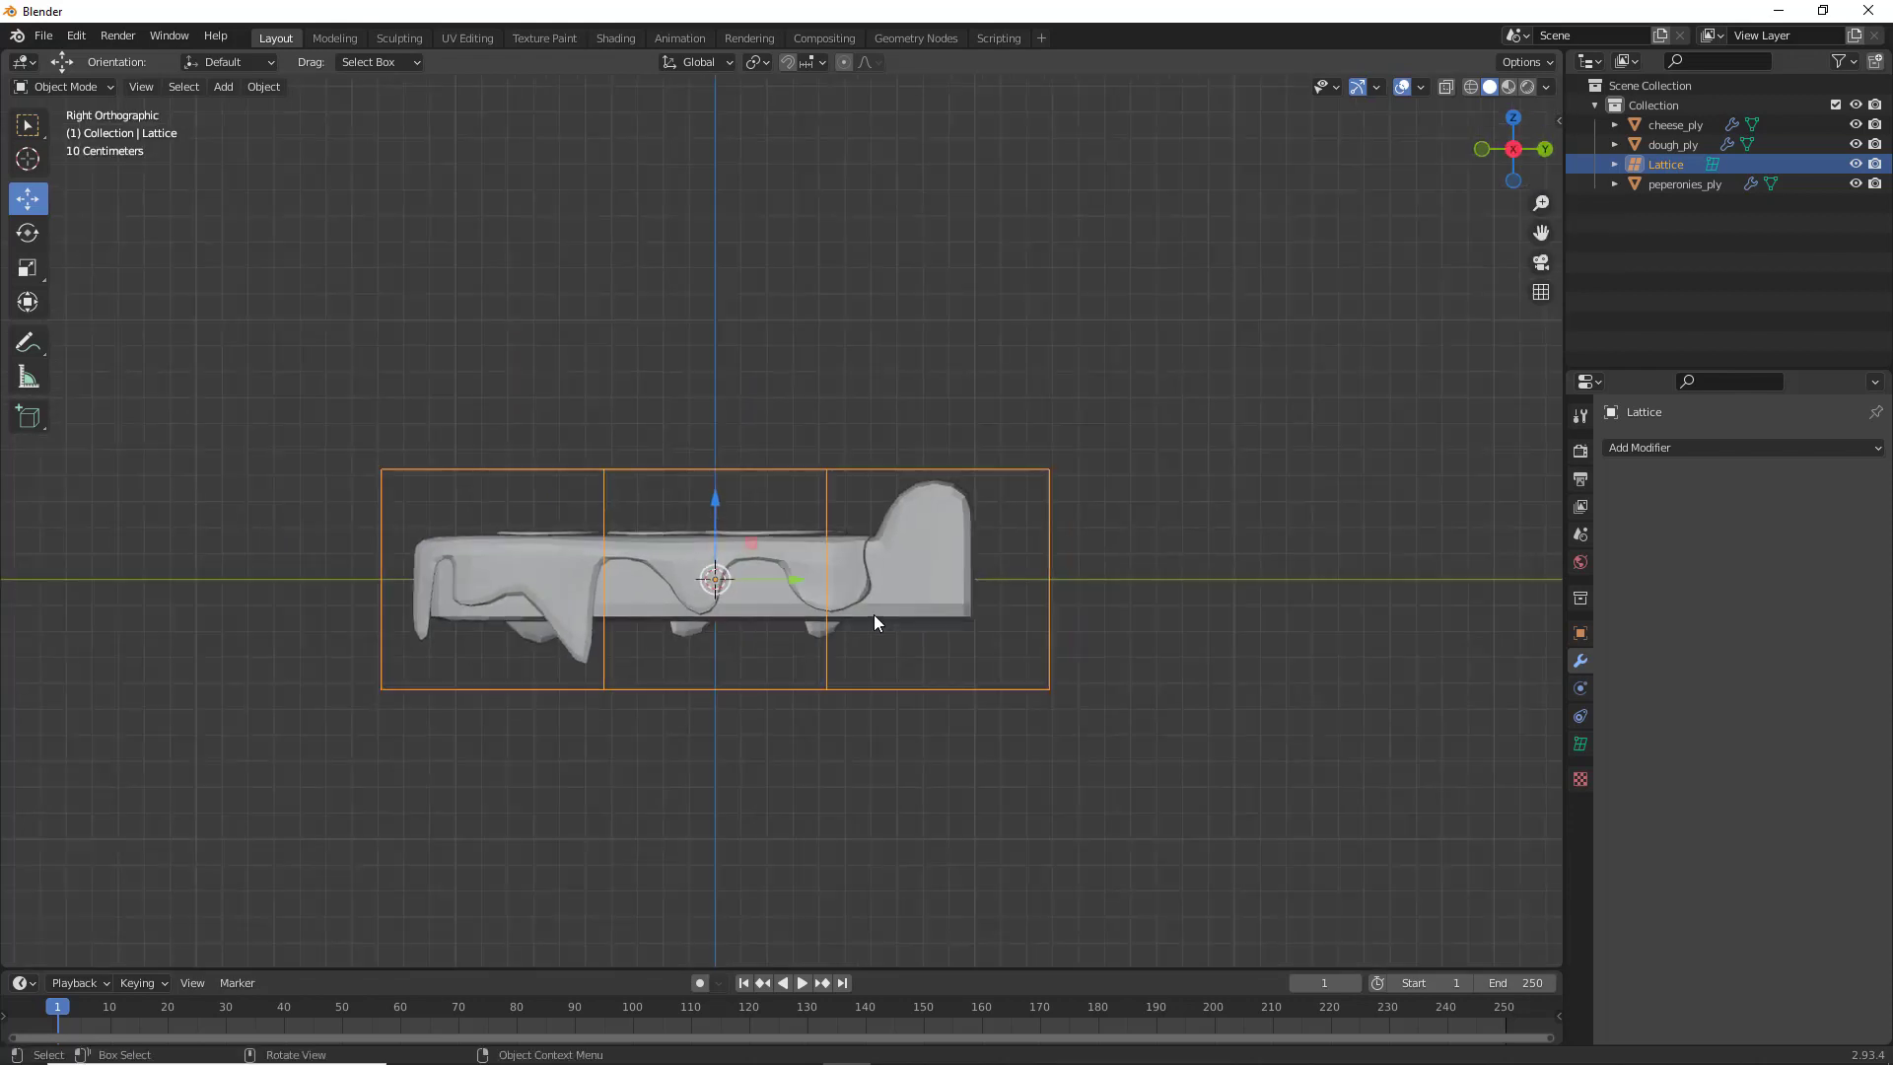
middle_drag(825, 682, 823, 678)
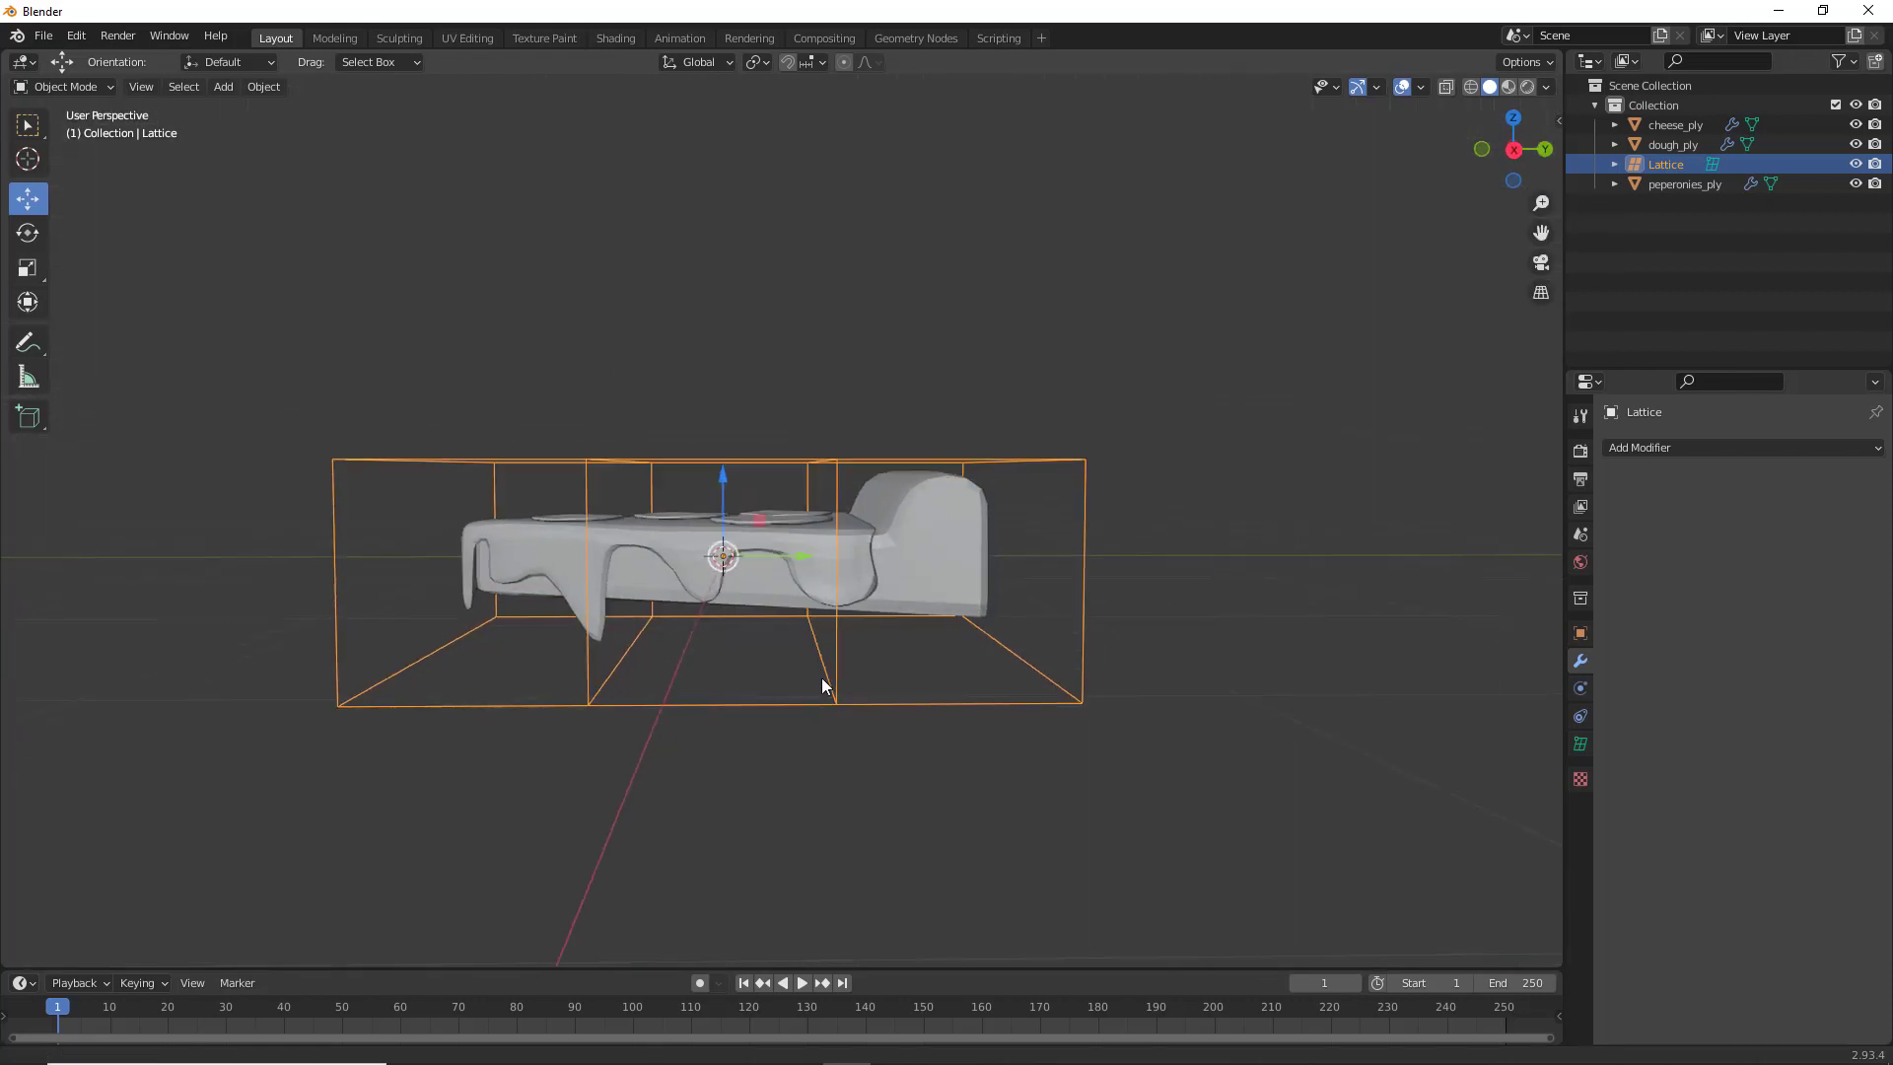
click(1514, 149)
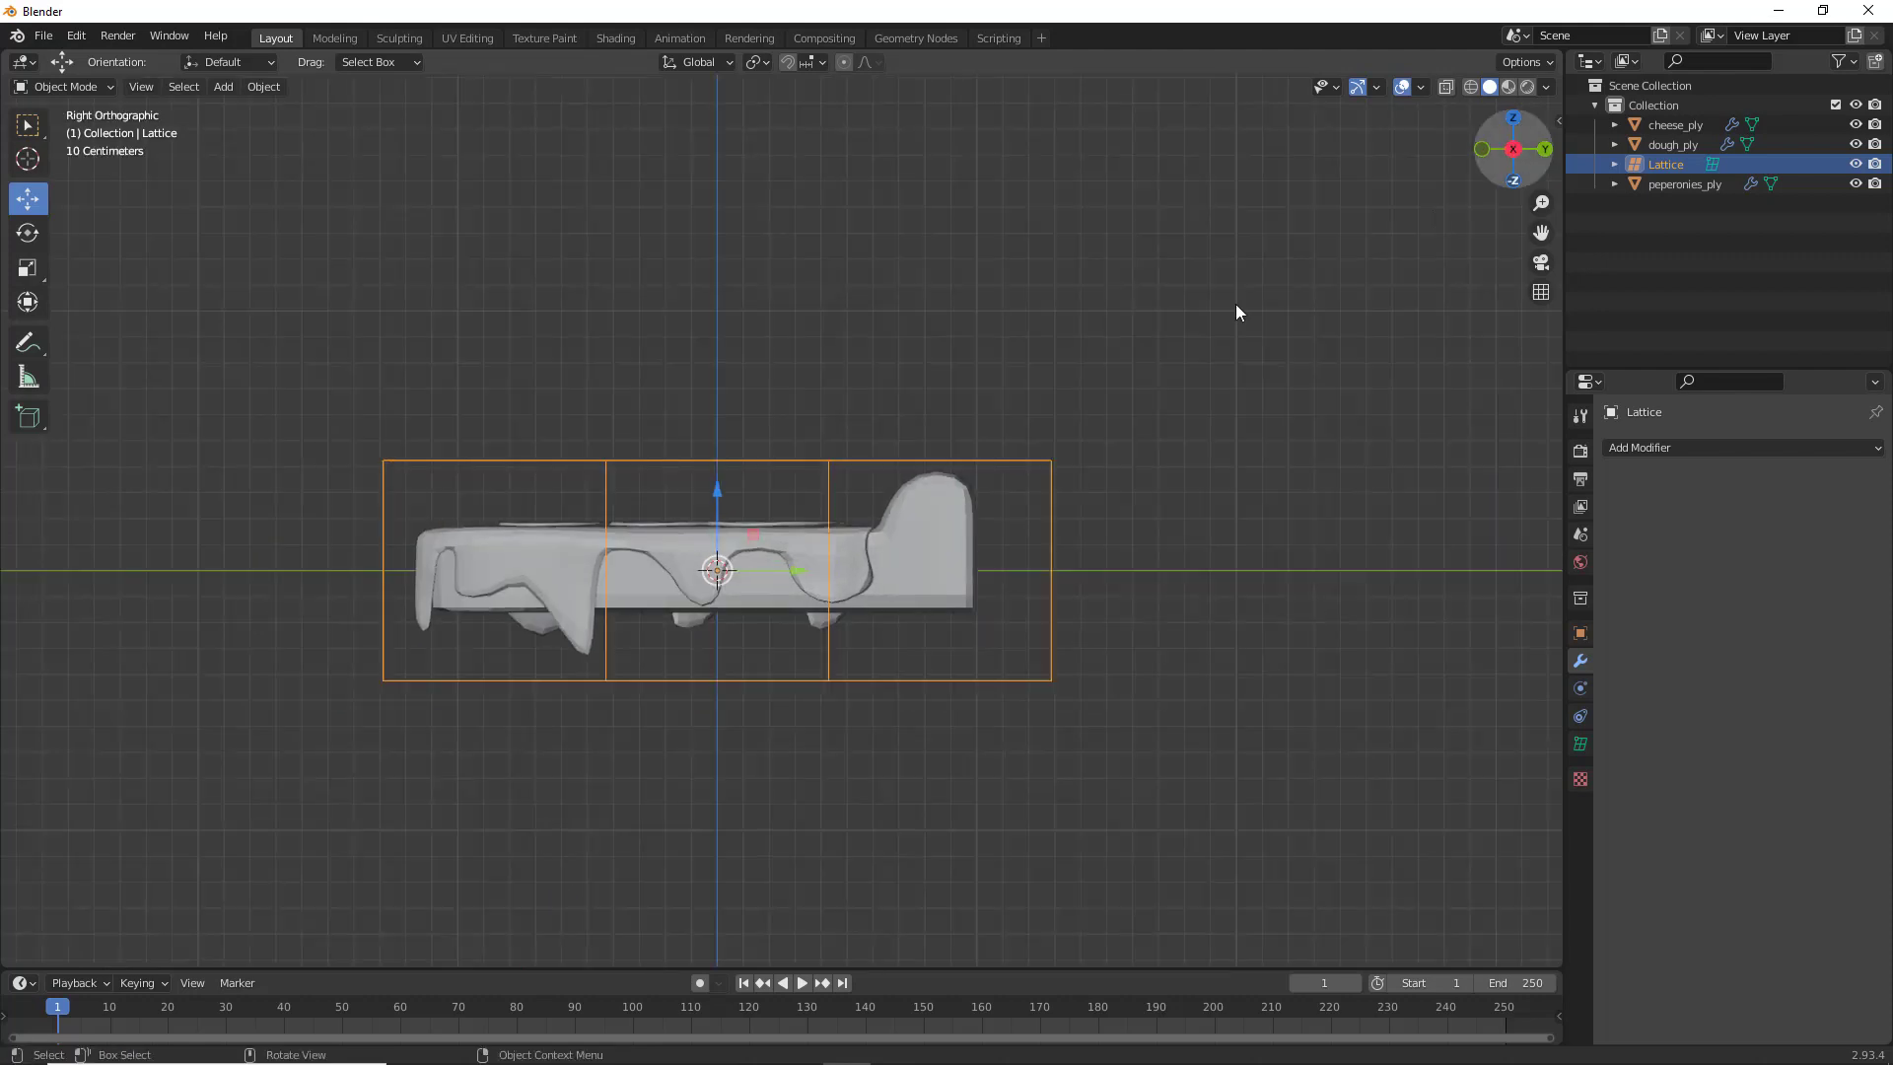
click(1447, 87)
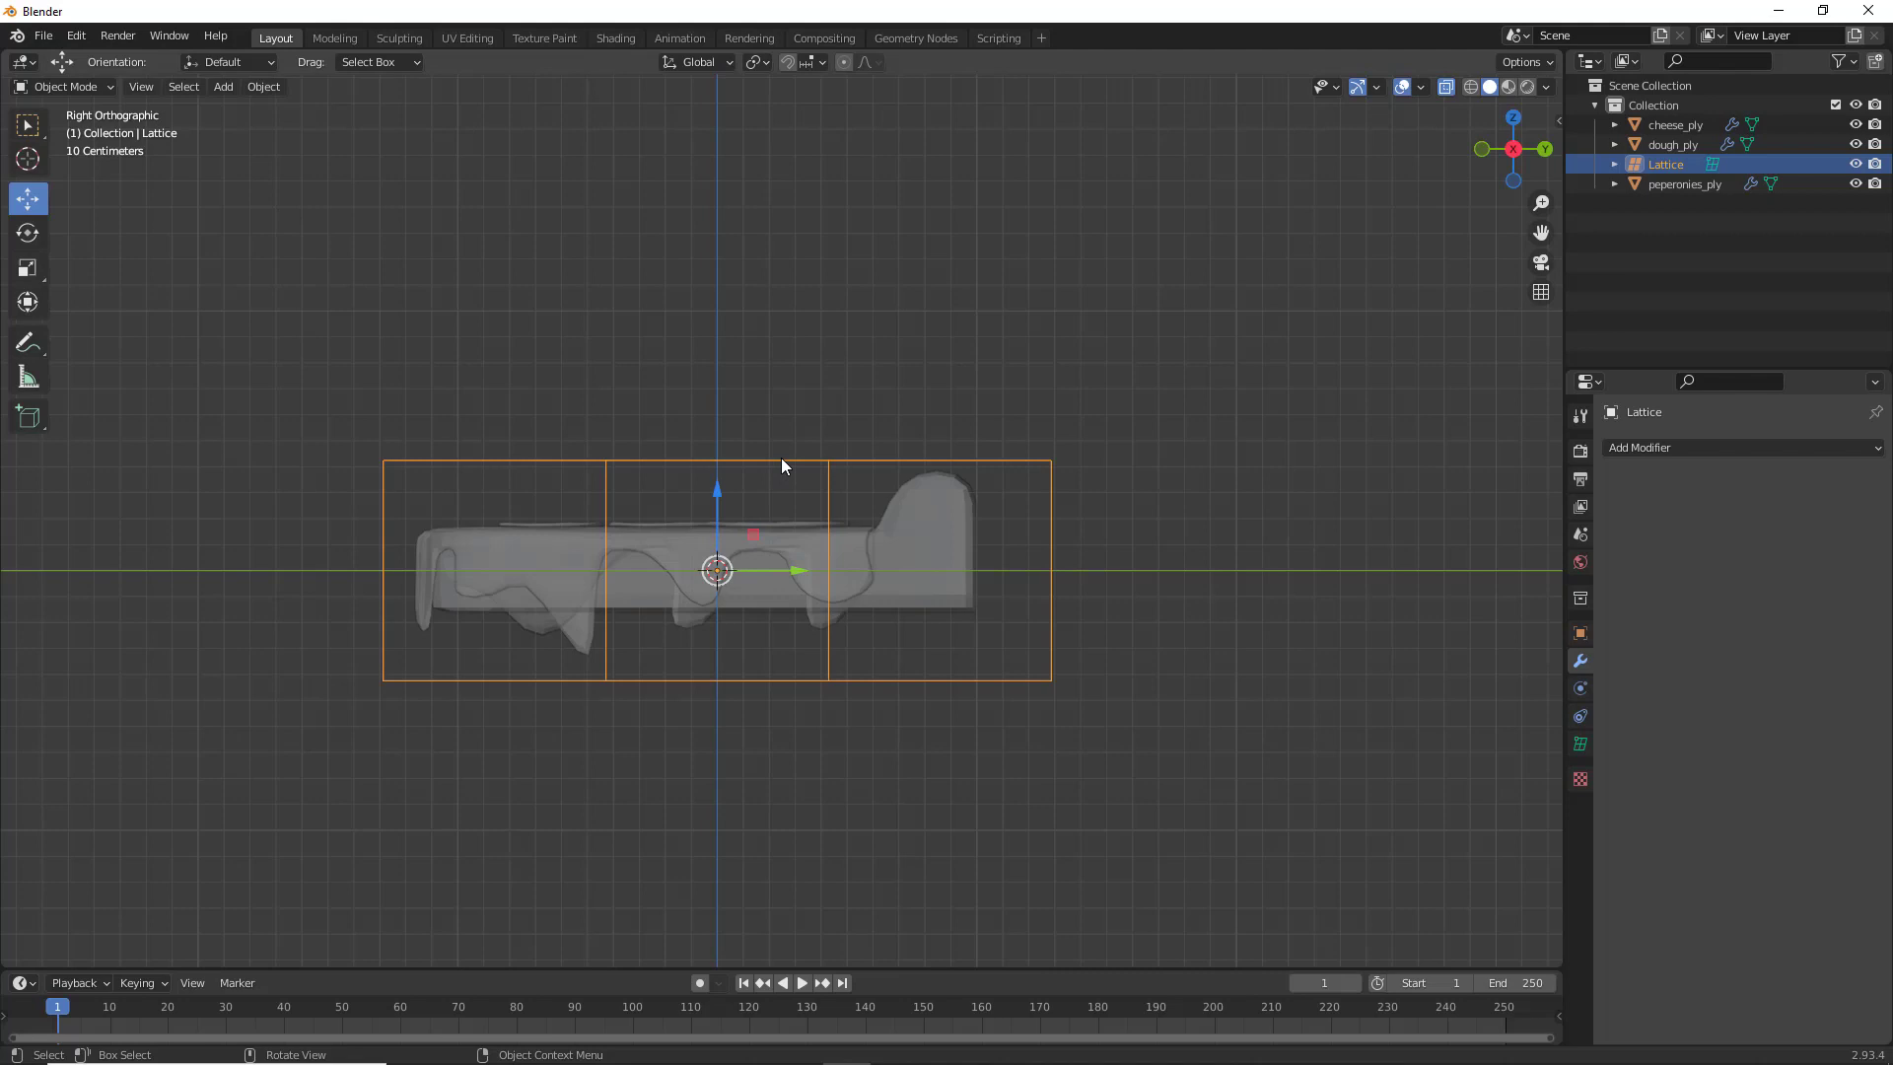
key(Tab)
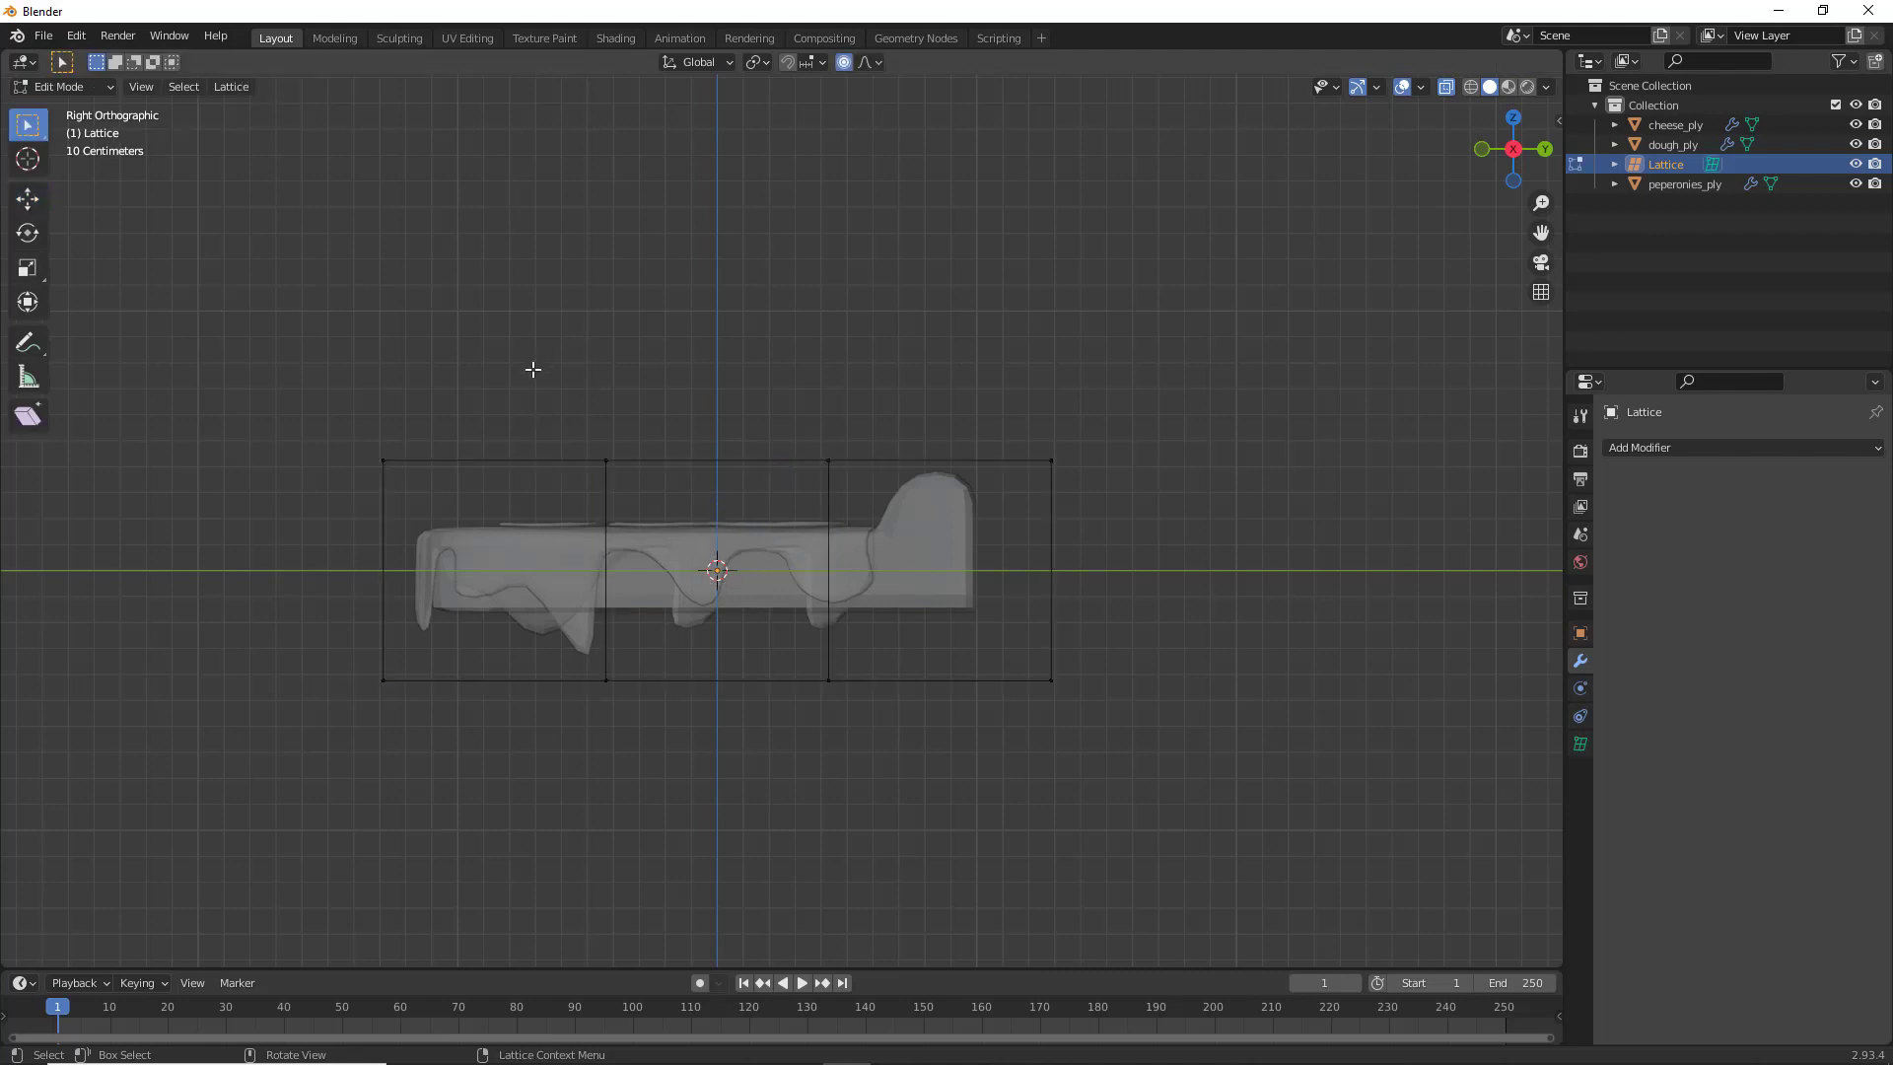
Select the lattice points of the two middle columns and raise them along Z to arch the slice
drag(533, 371, 888, 765)
key(w)
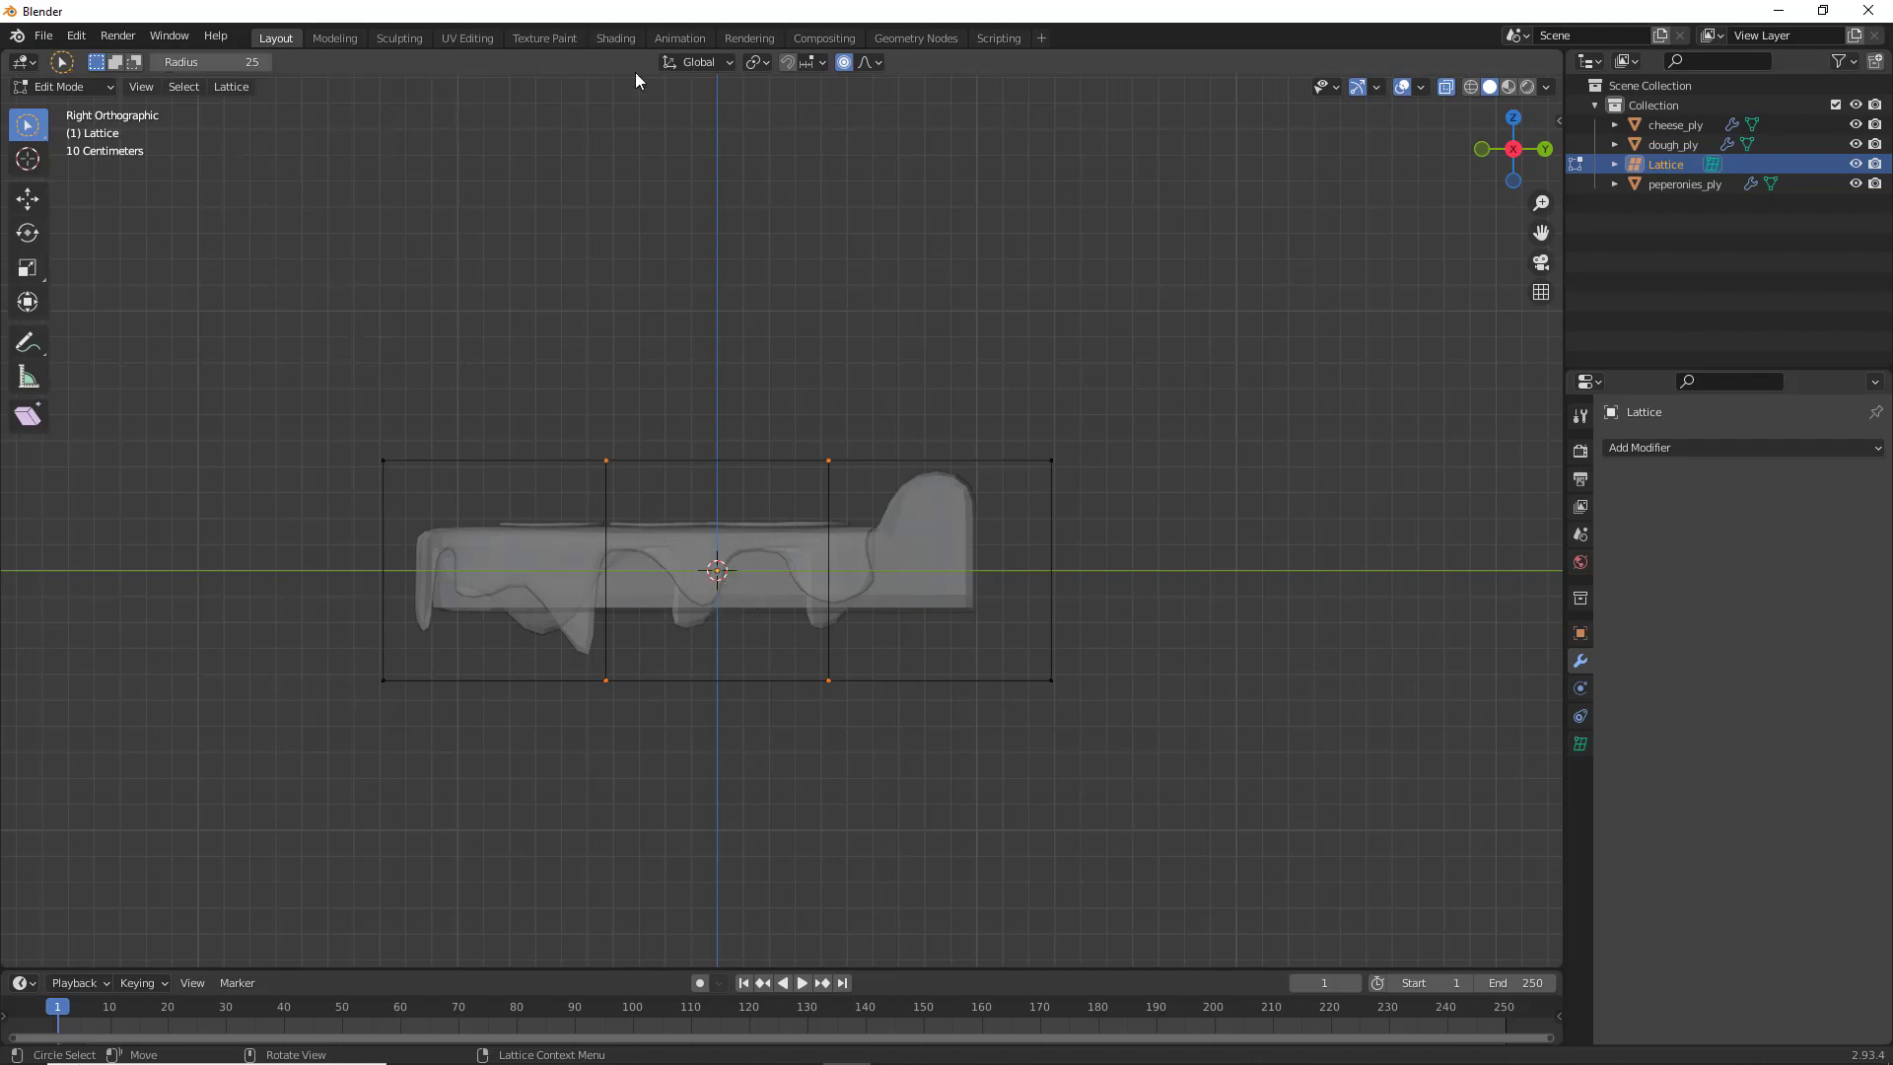
click(28, 128)
click(106, 174)
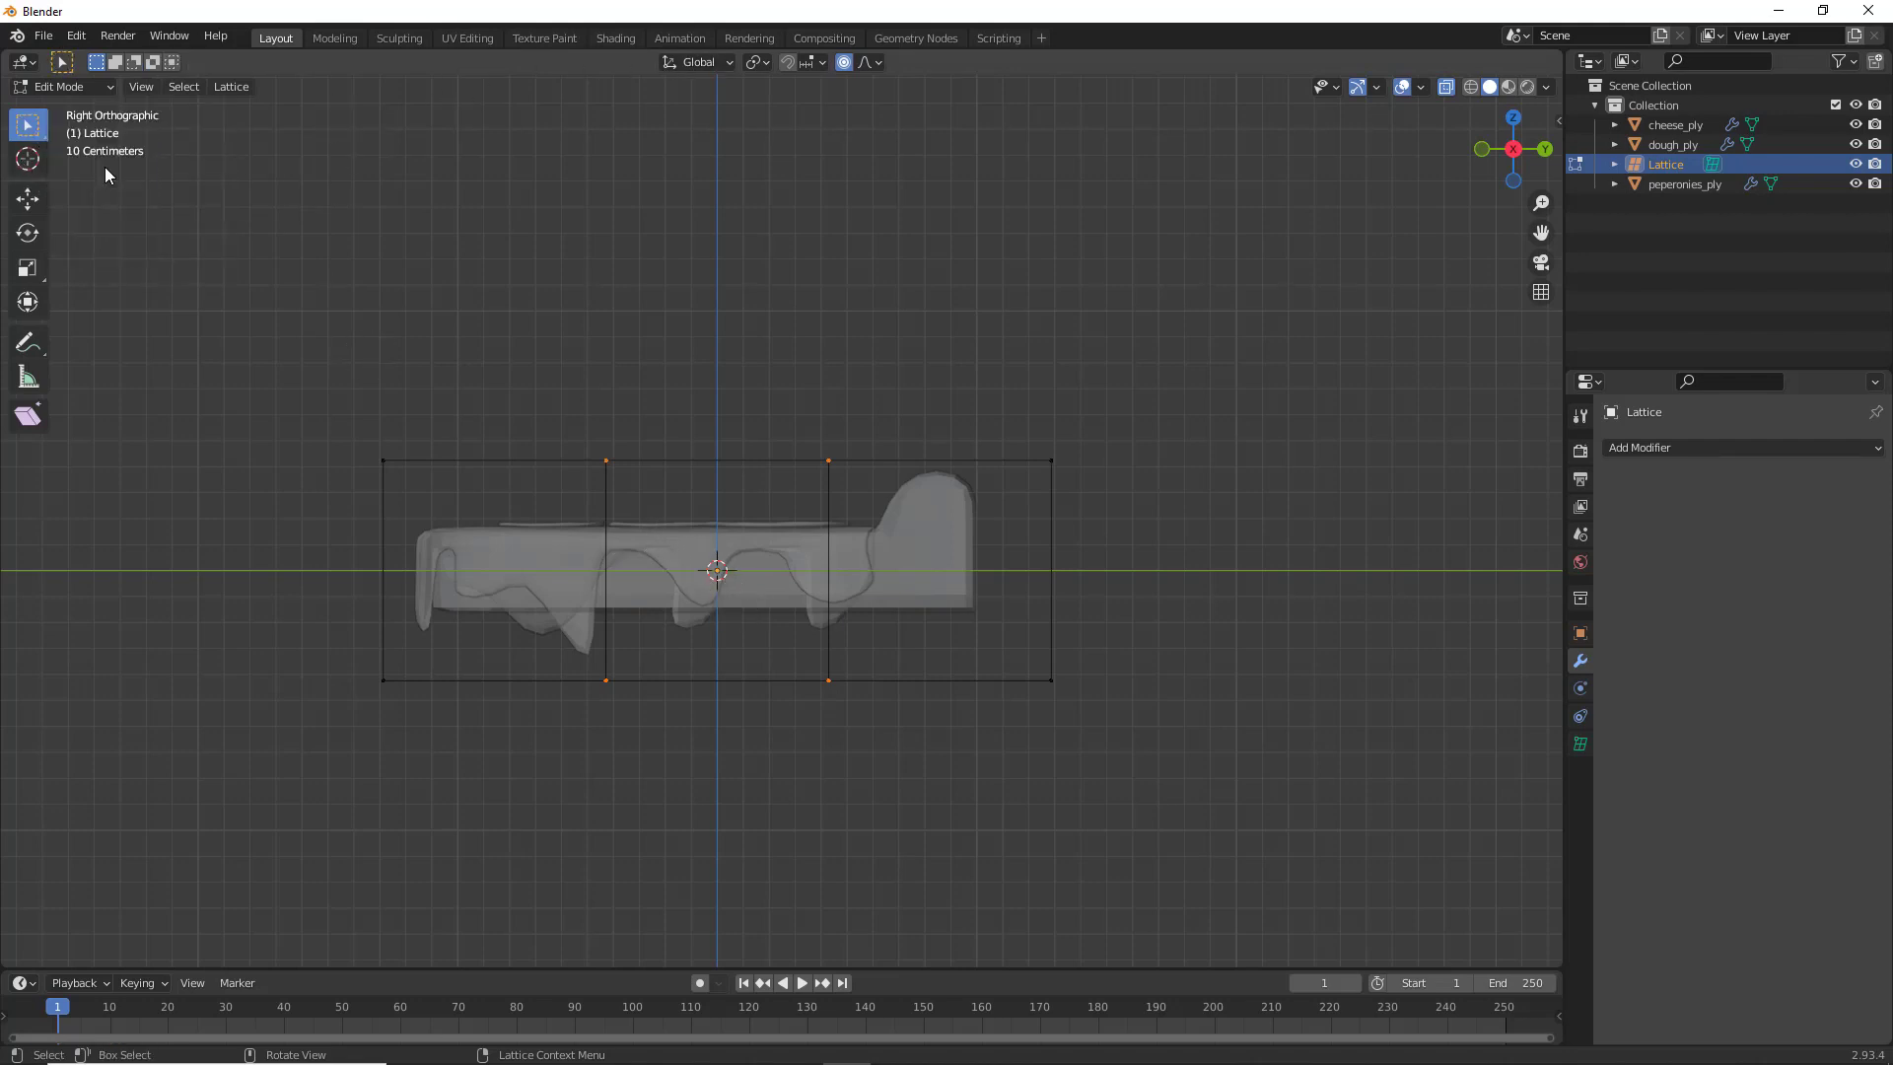
click(28, 201)
drag(721, 525, 716, 443)
Move the lattice's lower end corners inward and its upper tip-side corner about 0.18 m outward and 0.07 m down
drag(1158, 634, 999, 634)
drag(455, 605, 425, 678)
click(387, 461)
drag(387, 461, 336, 480)
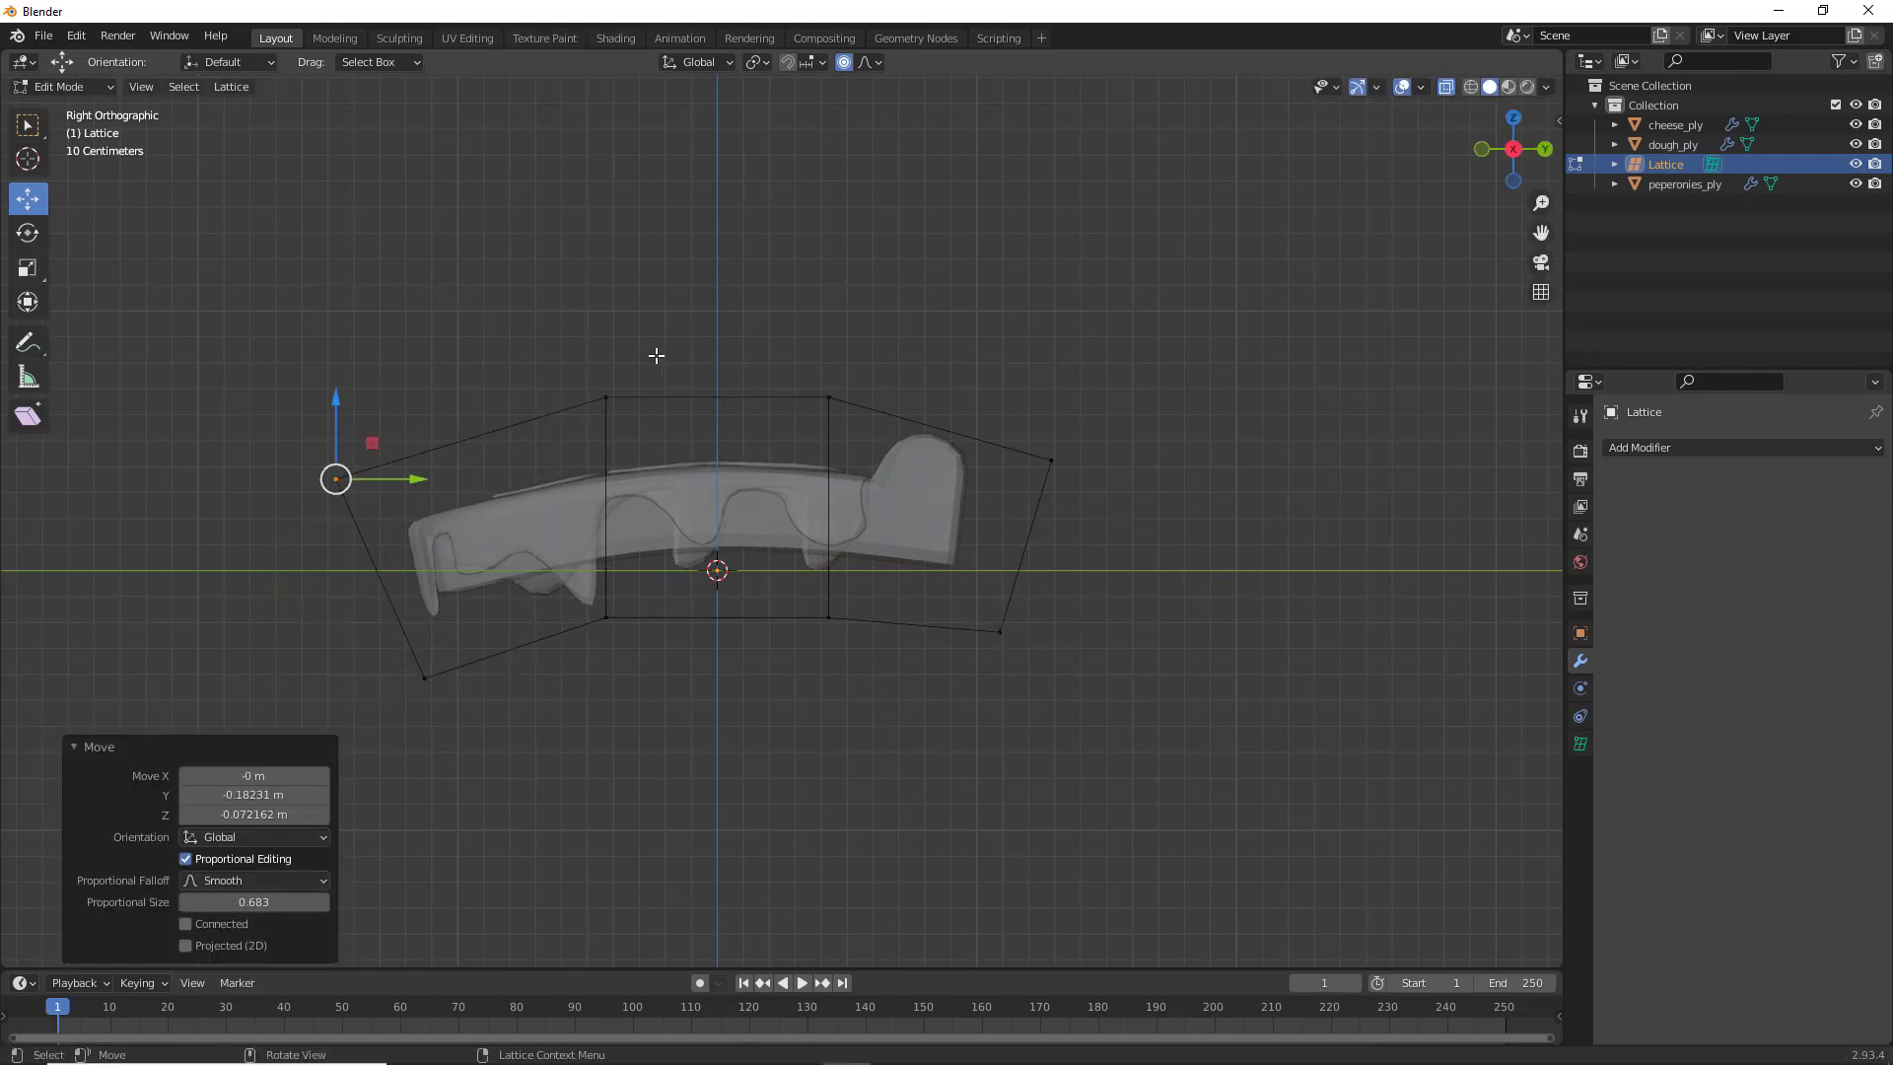
Shift the upper middle lattice points nearer the tip about 0.16 m tipward and raise those nearer the crust about 0.09 m
click(605, 398)
drag(605, 397, 563, 401)
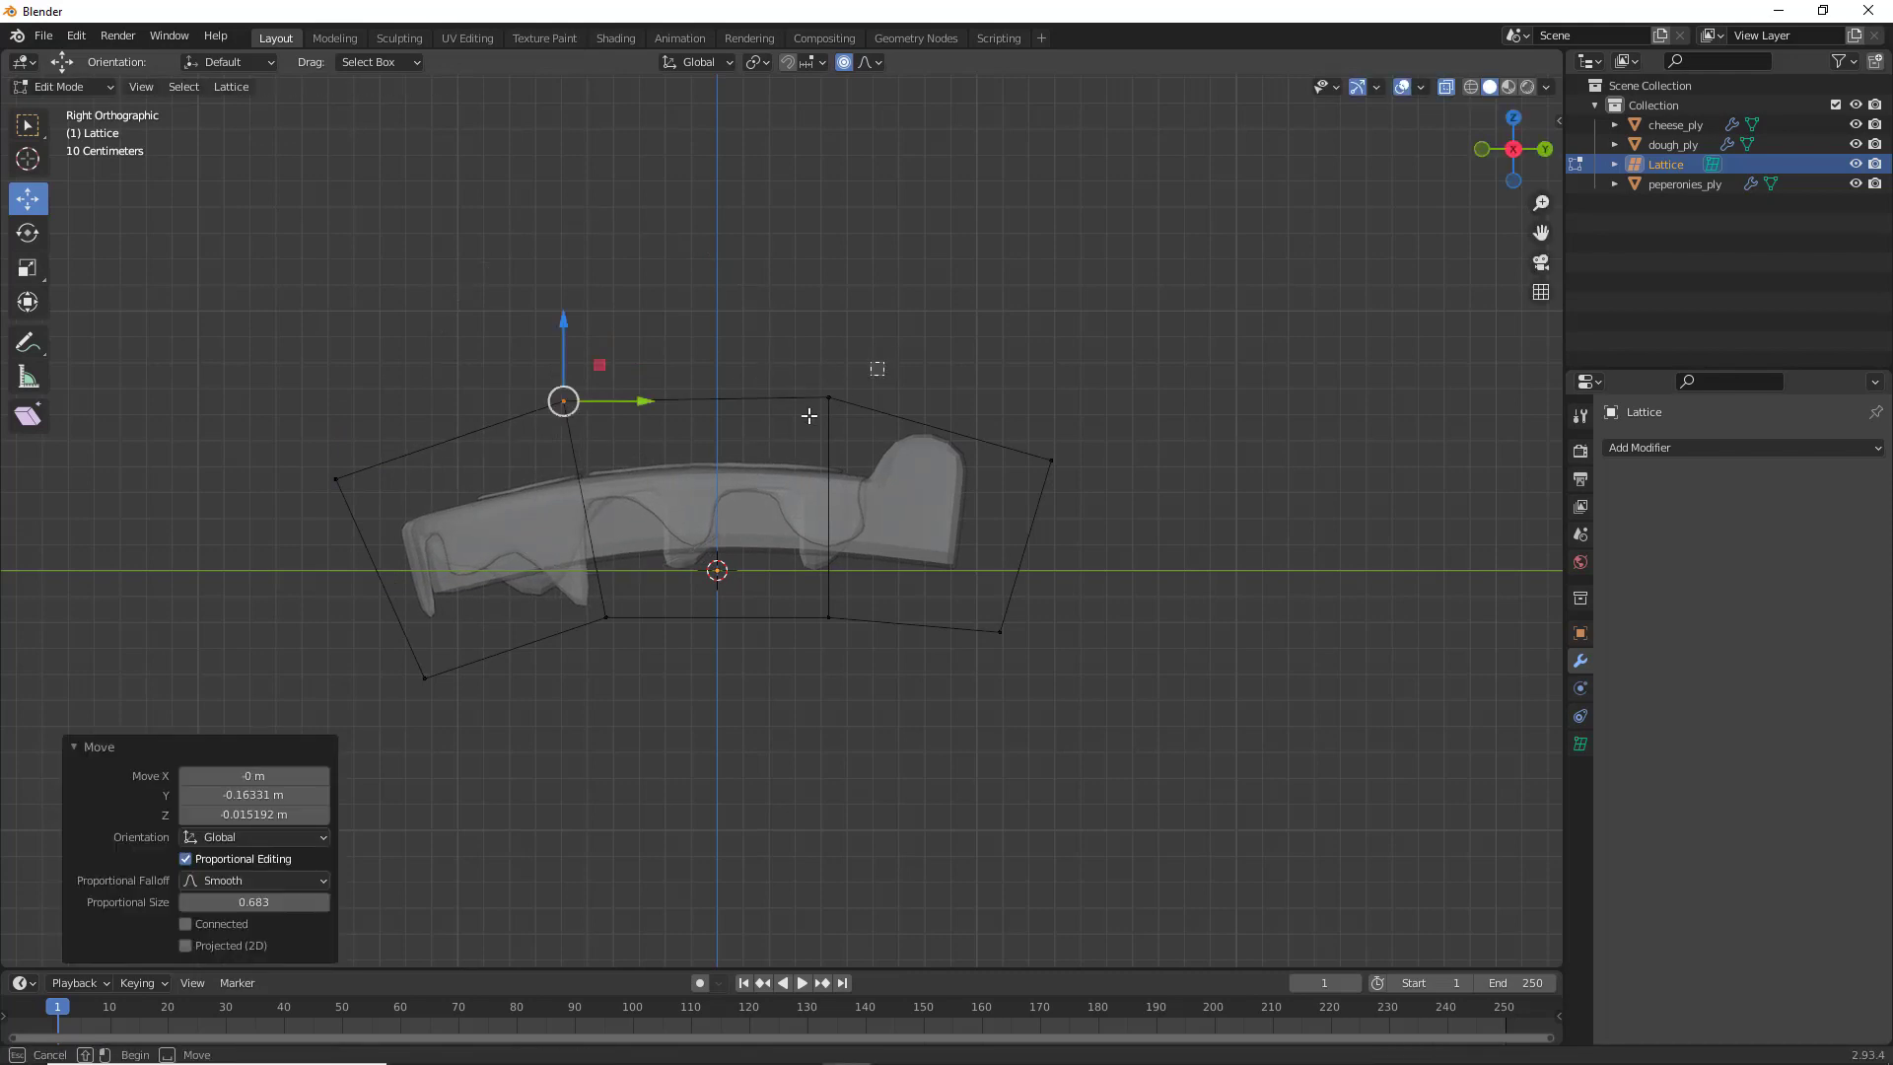
drag(828, 398, 827, 374)
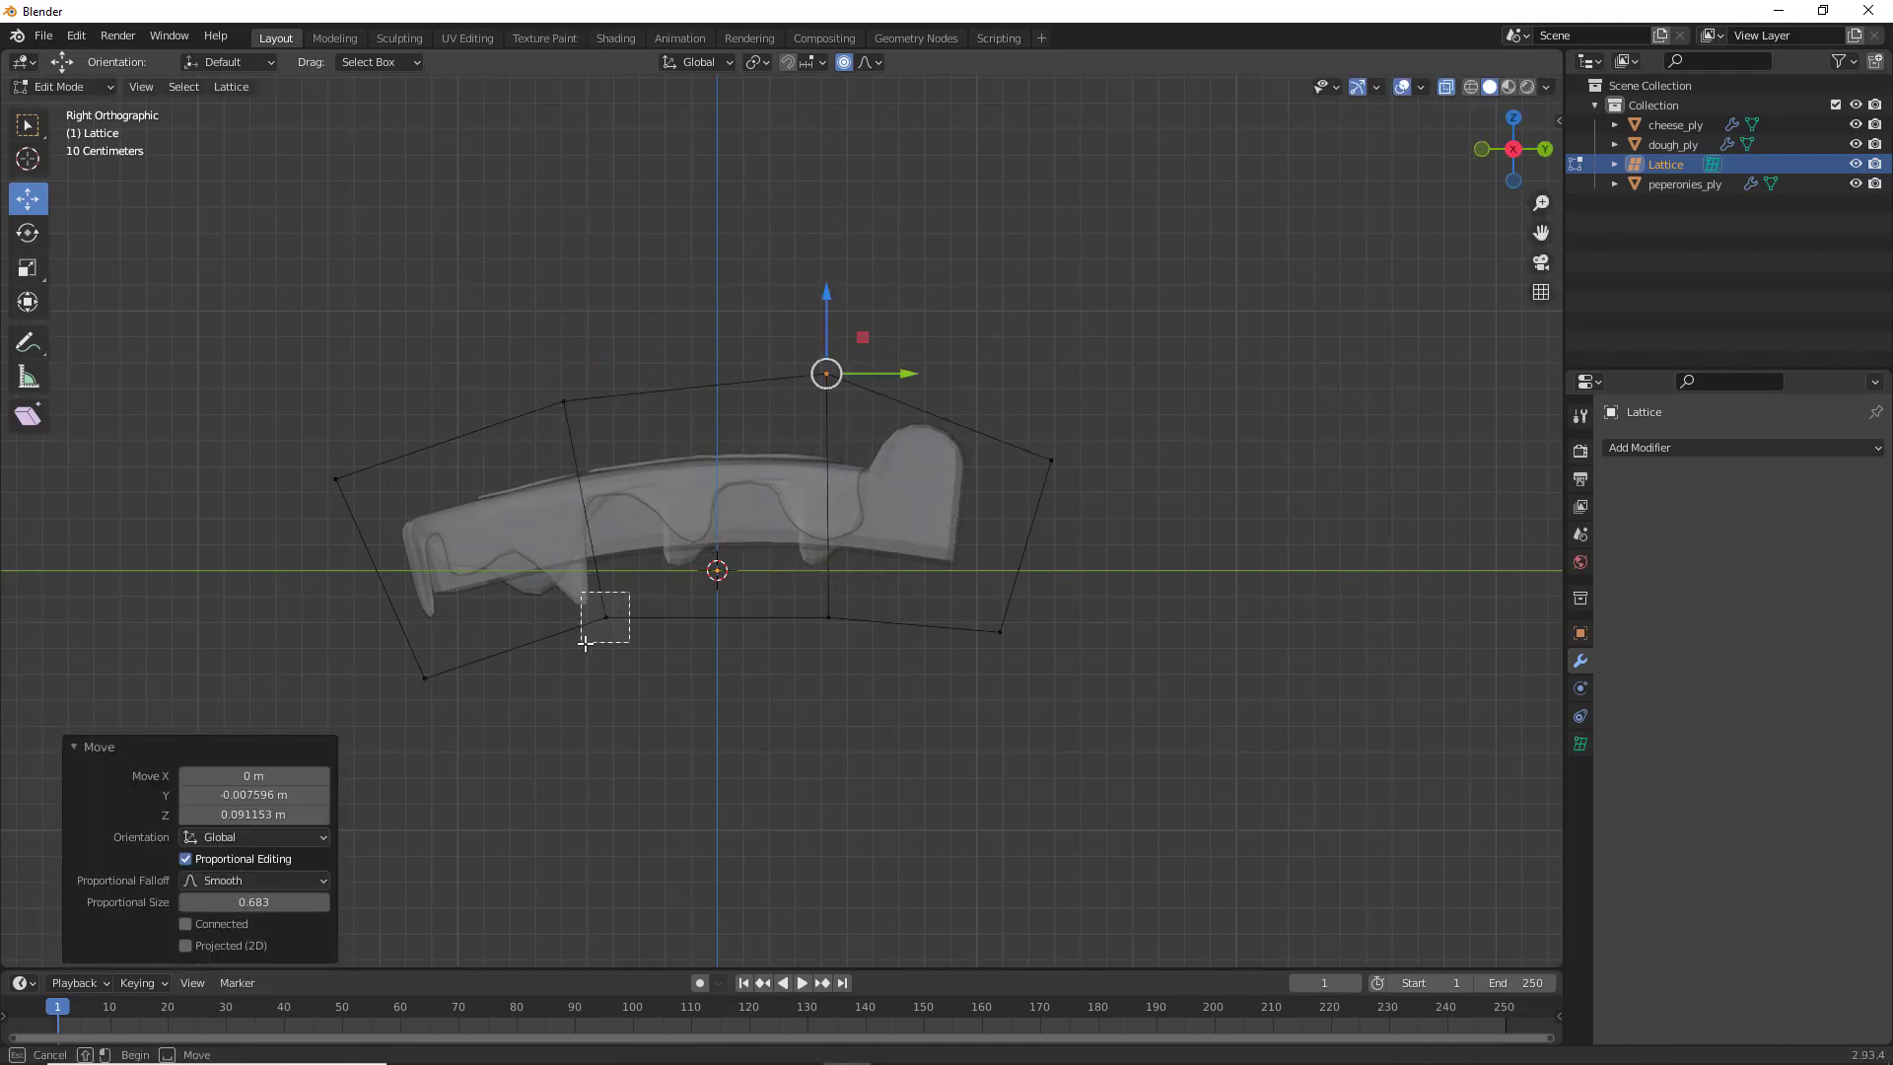
Nudge the lower tip-side corner and both lower middle columns of lattice points slightly upward to smooth the bend
drag(606, 617, 606, 612)
click(426, 679)
drag(426, 679, 424, 668)
drag(895, 592, 828, 604)
click(607, 614)
drag(606, 614, 606, 606)
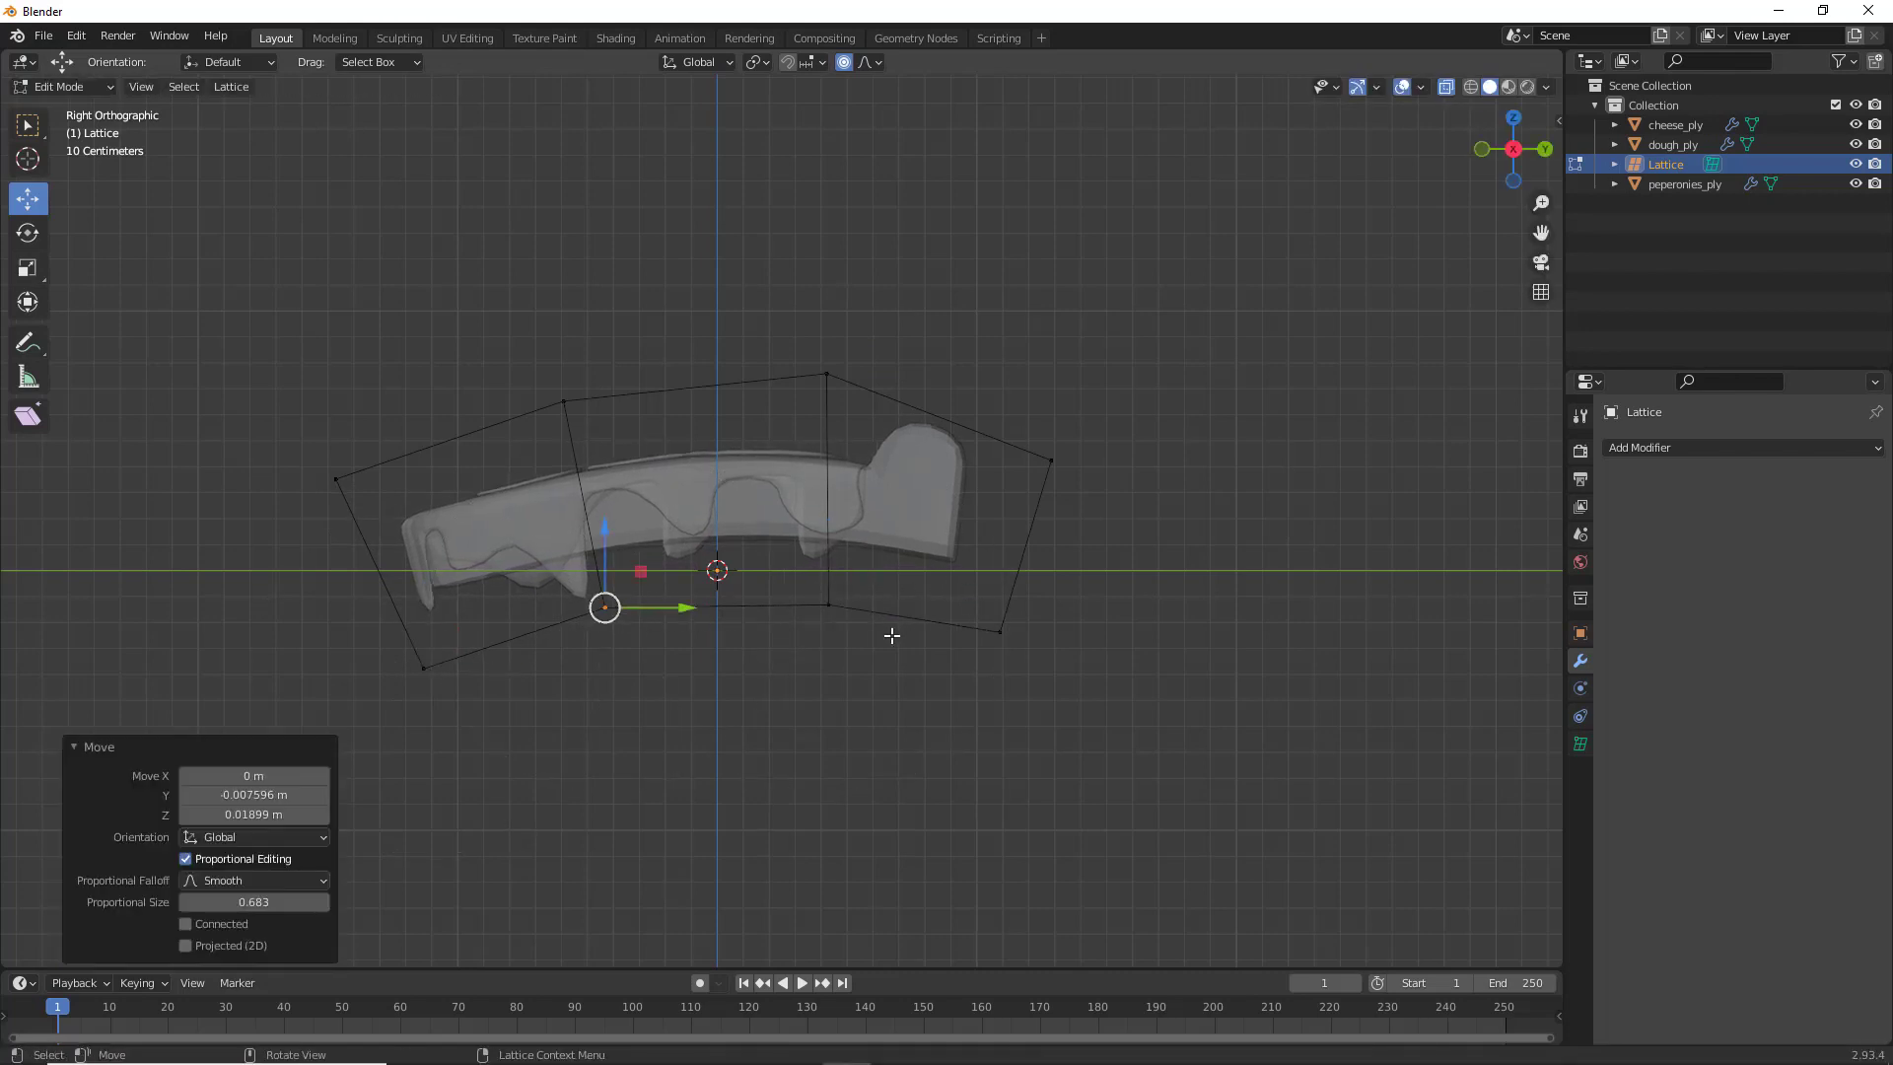
Turn off X-ray, check the bent slice in perspective and leave the lattice's Edit Mode
middle_drag(778, 676, 884, 752)
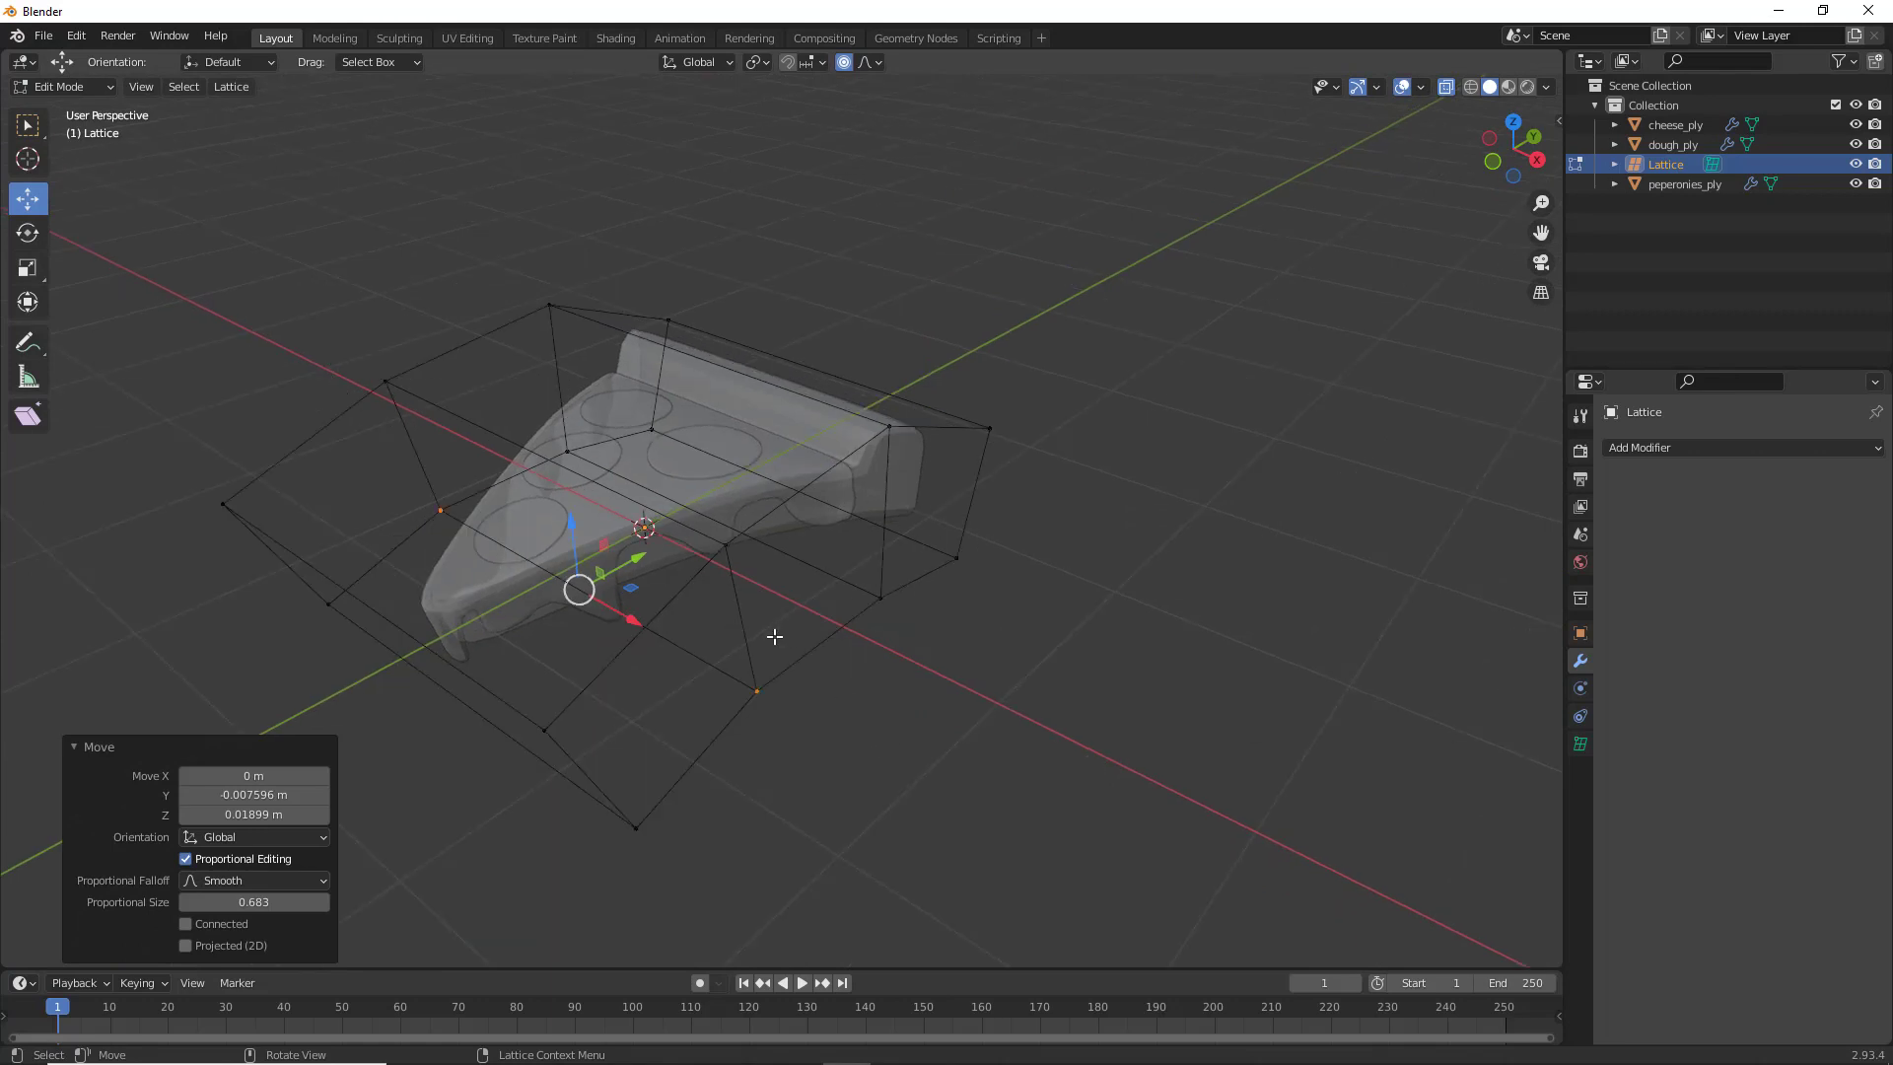
key(alt+z)
middle_drag(1050, 494, 1048, 533)
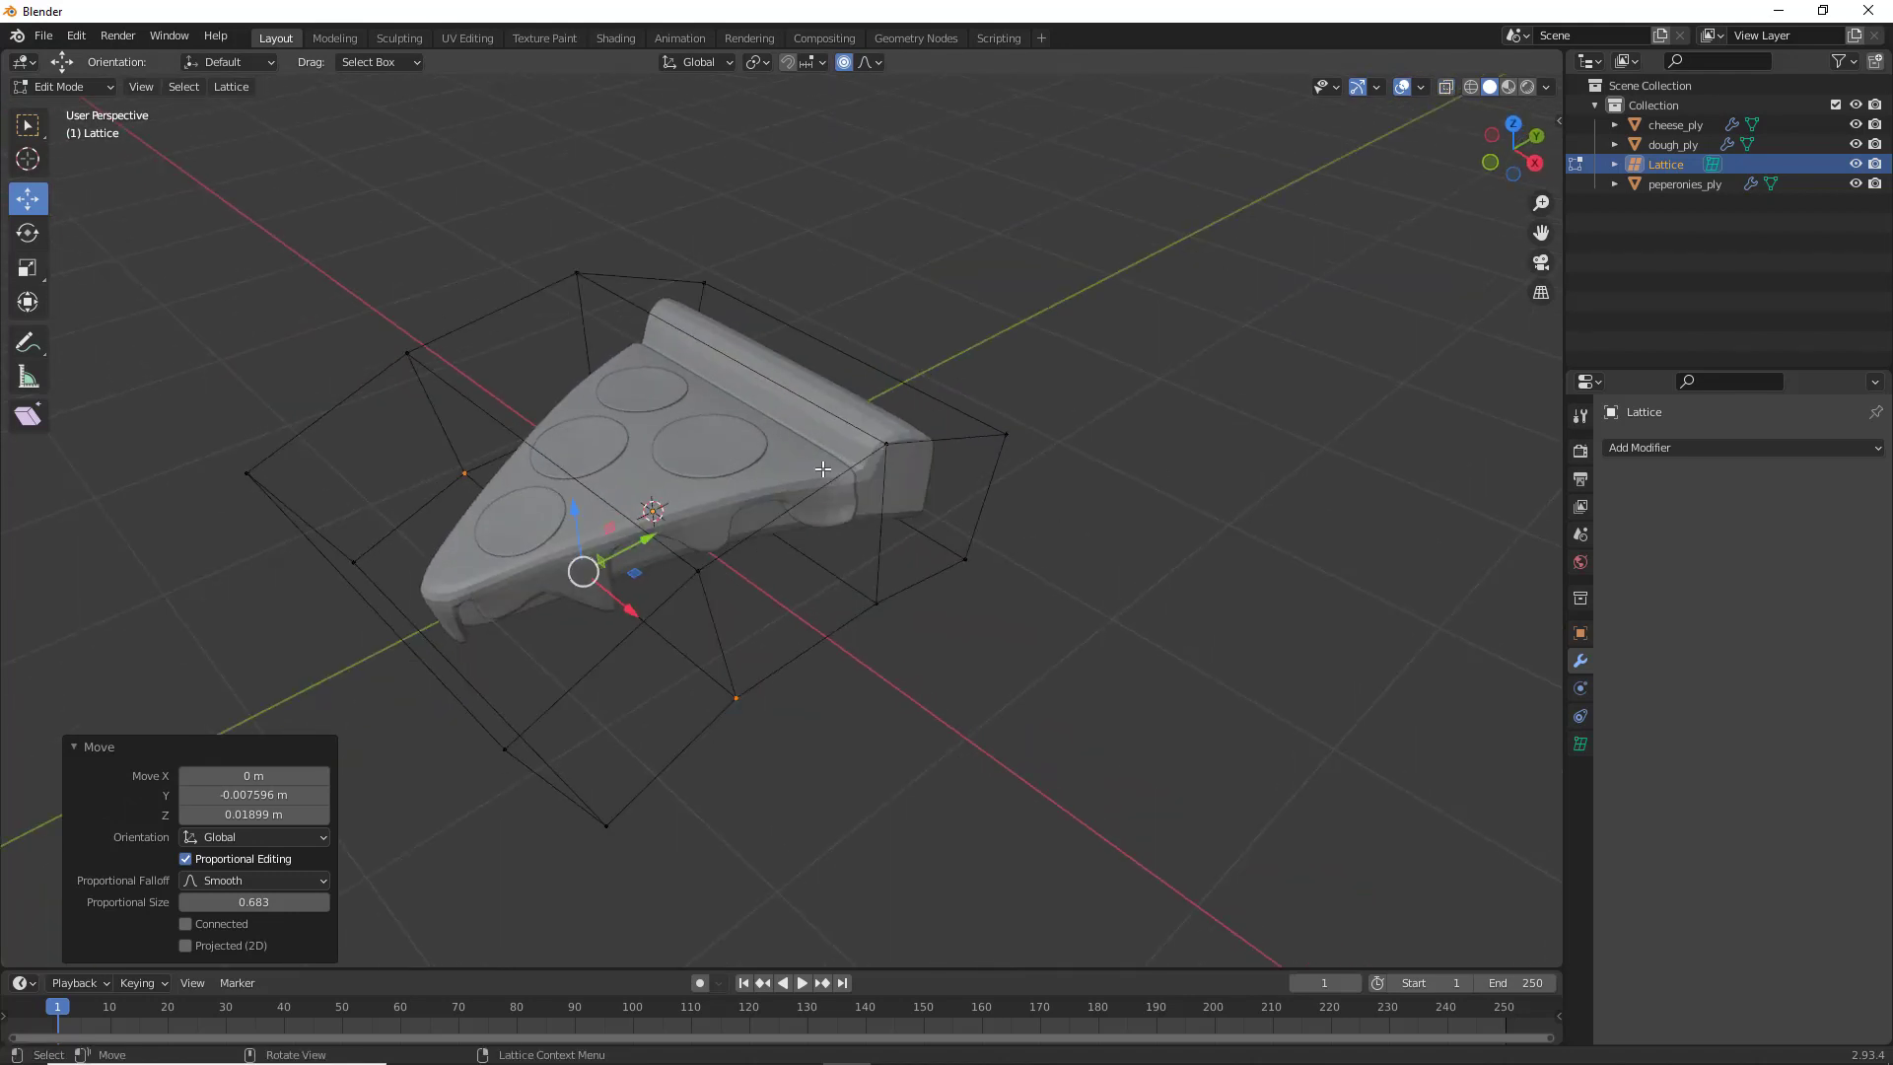
key(Tab)
Apply the Lattice modifier on dough_ply
click(837, 442)
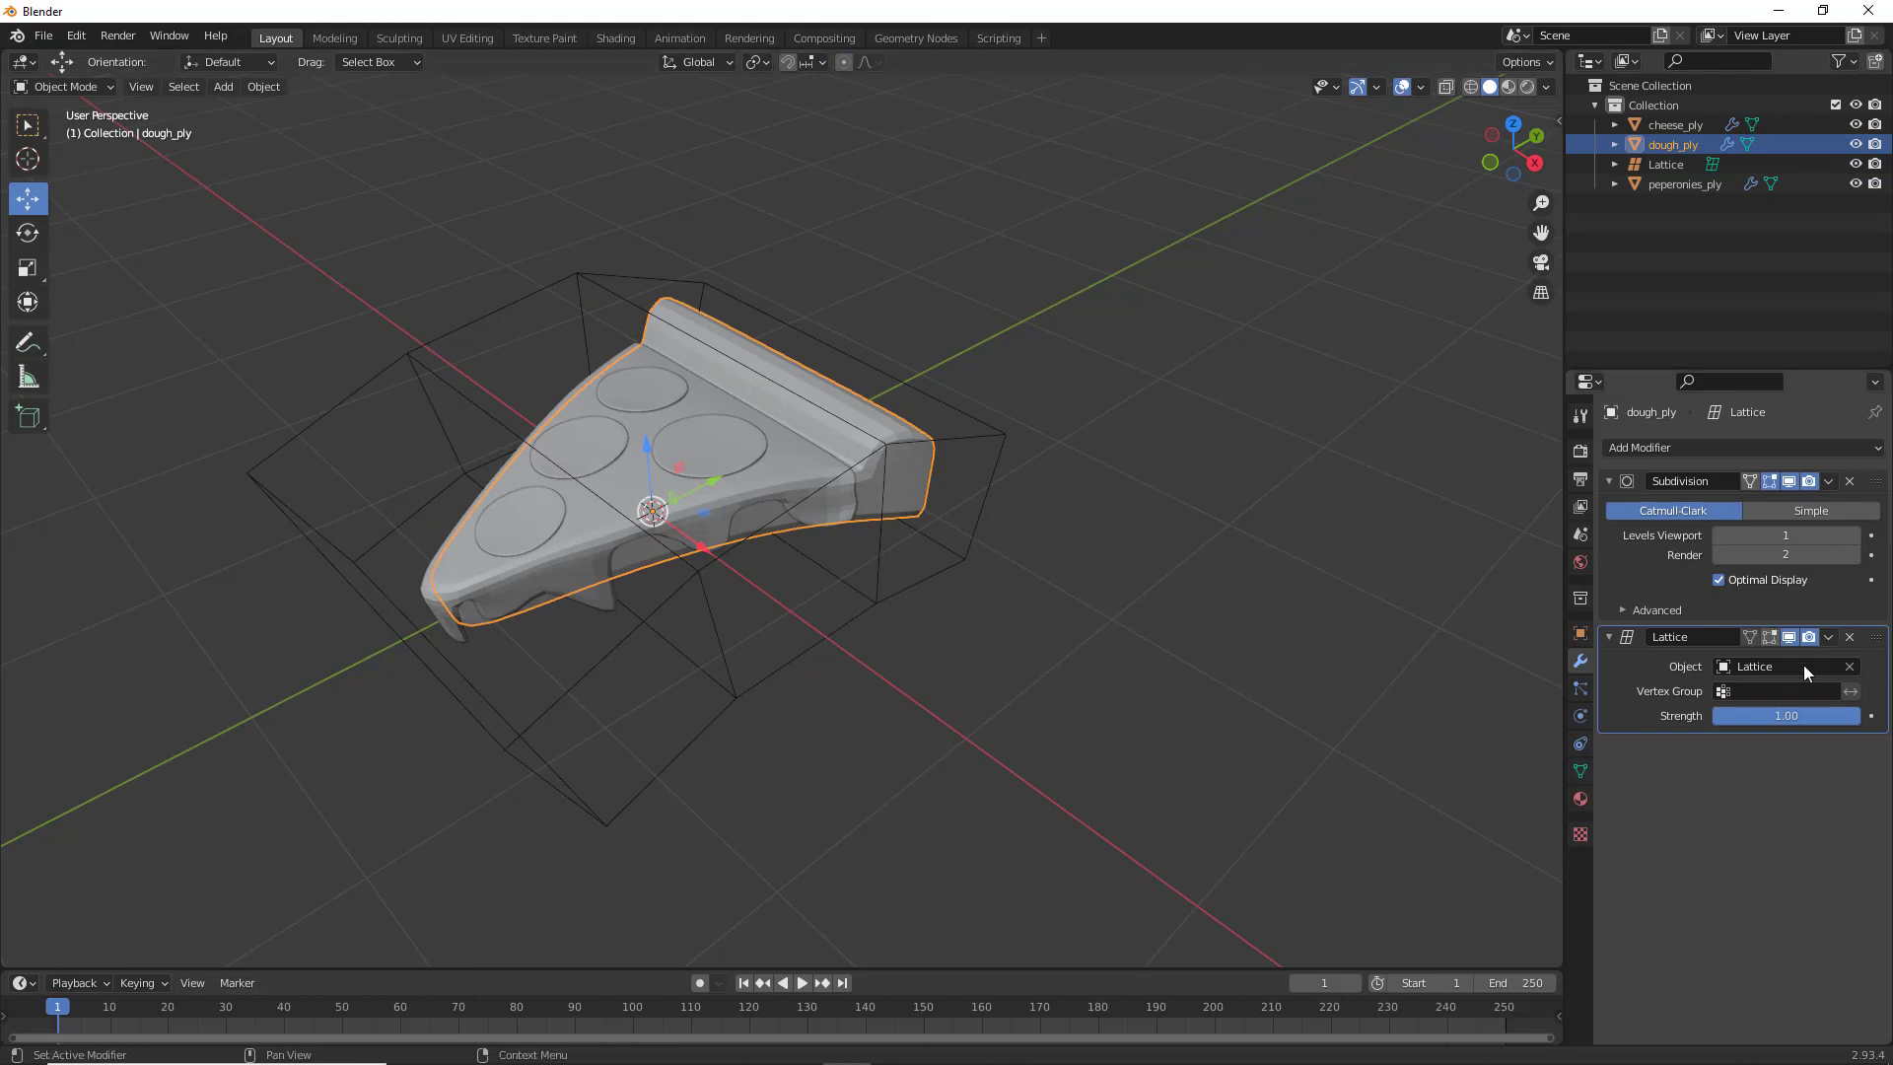
click(1830, 637)
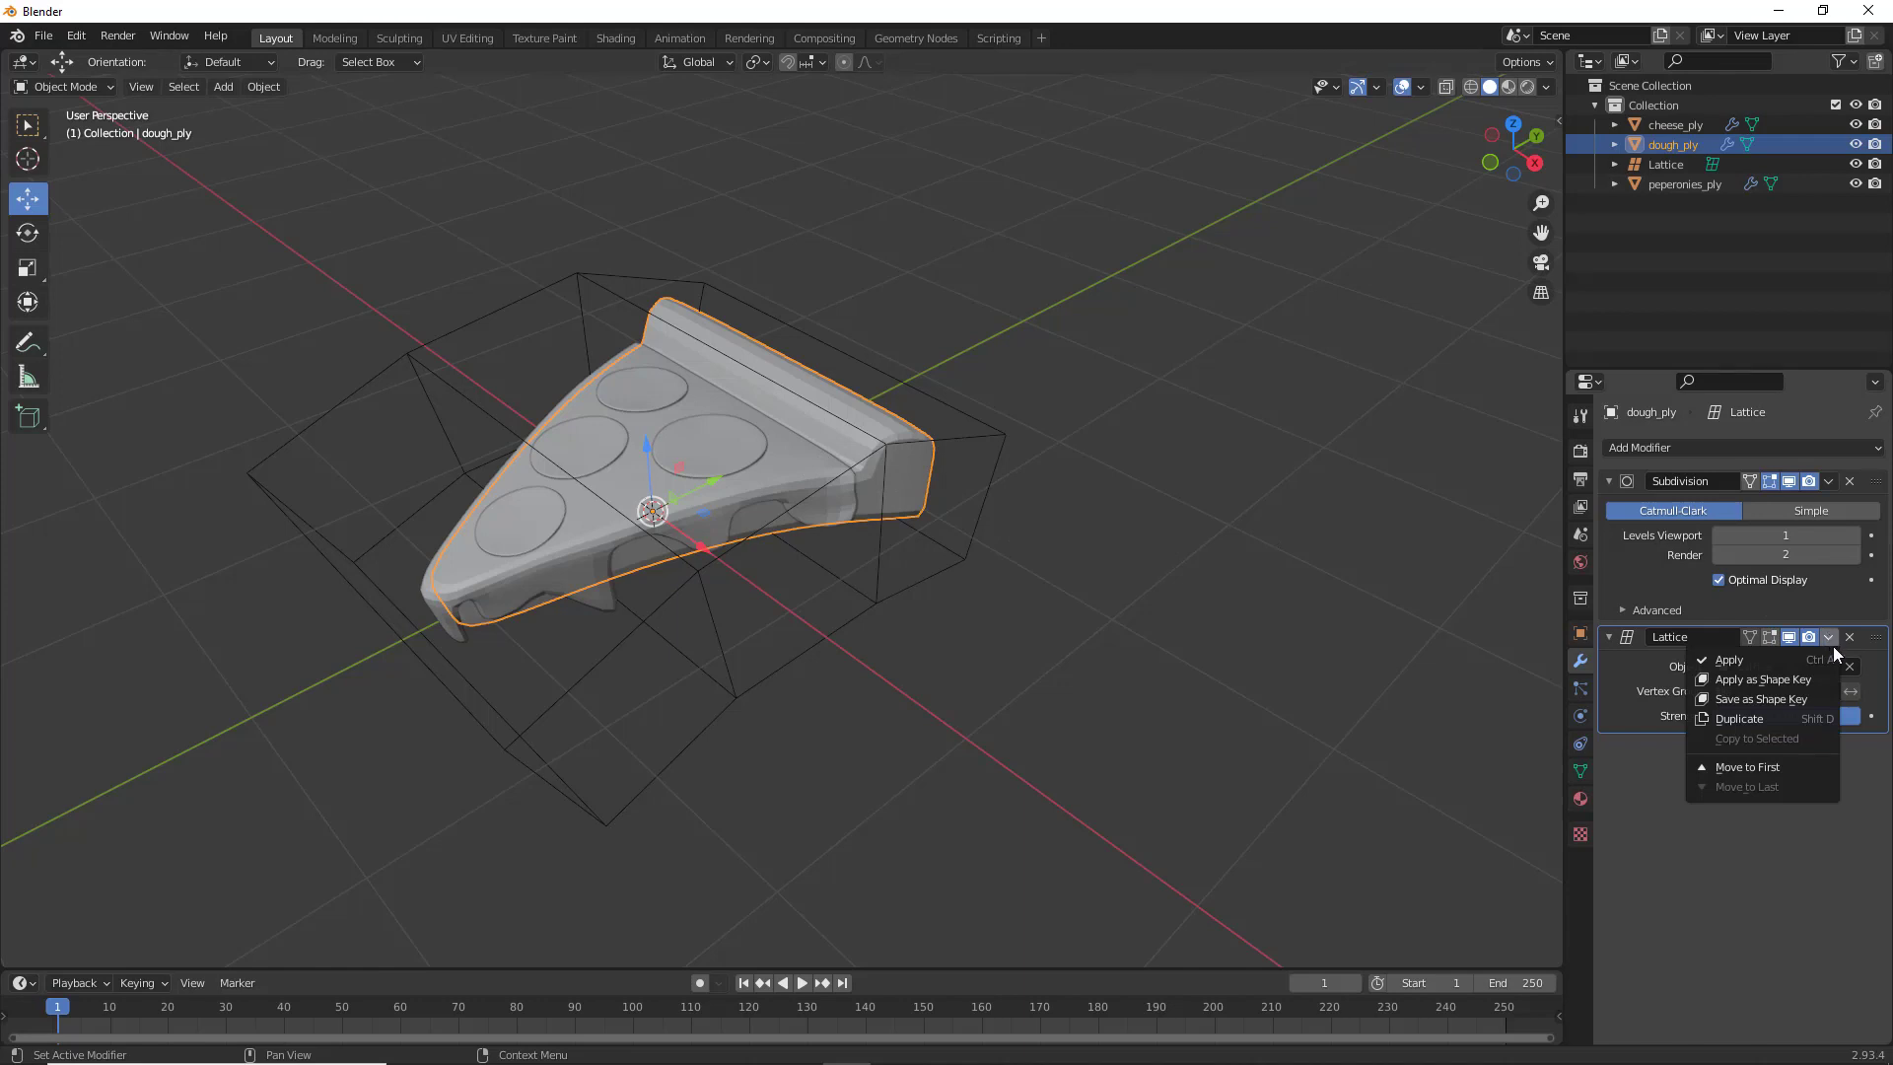
click(1808, 659)
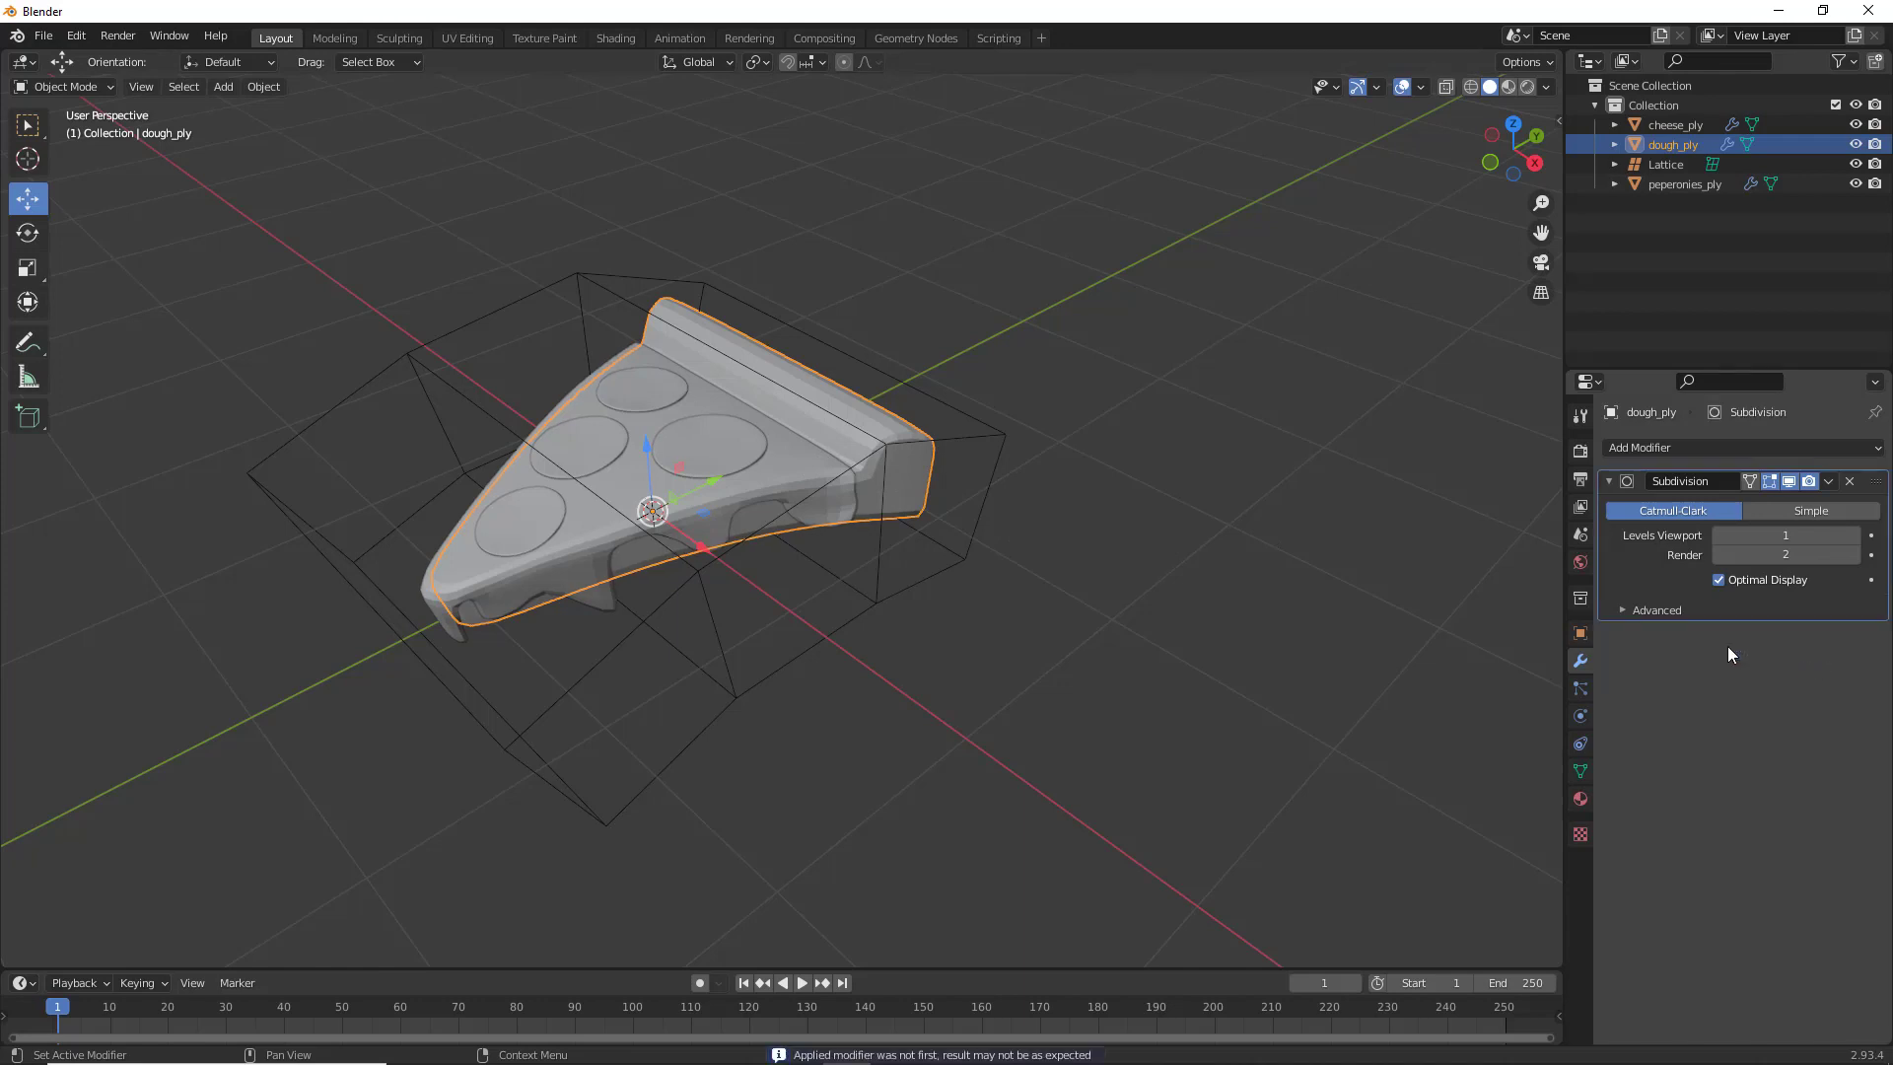
Apply the Lattice modifier on peperonies_ply
click(749, 436)
click(1829, 637)
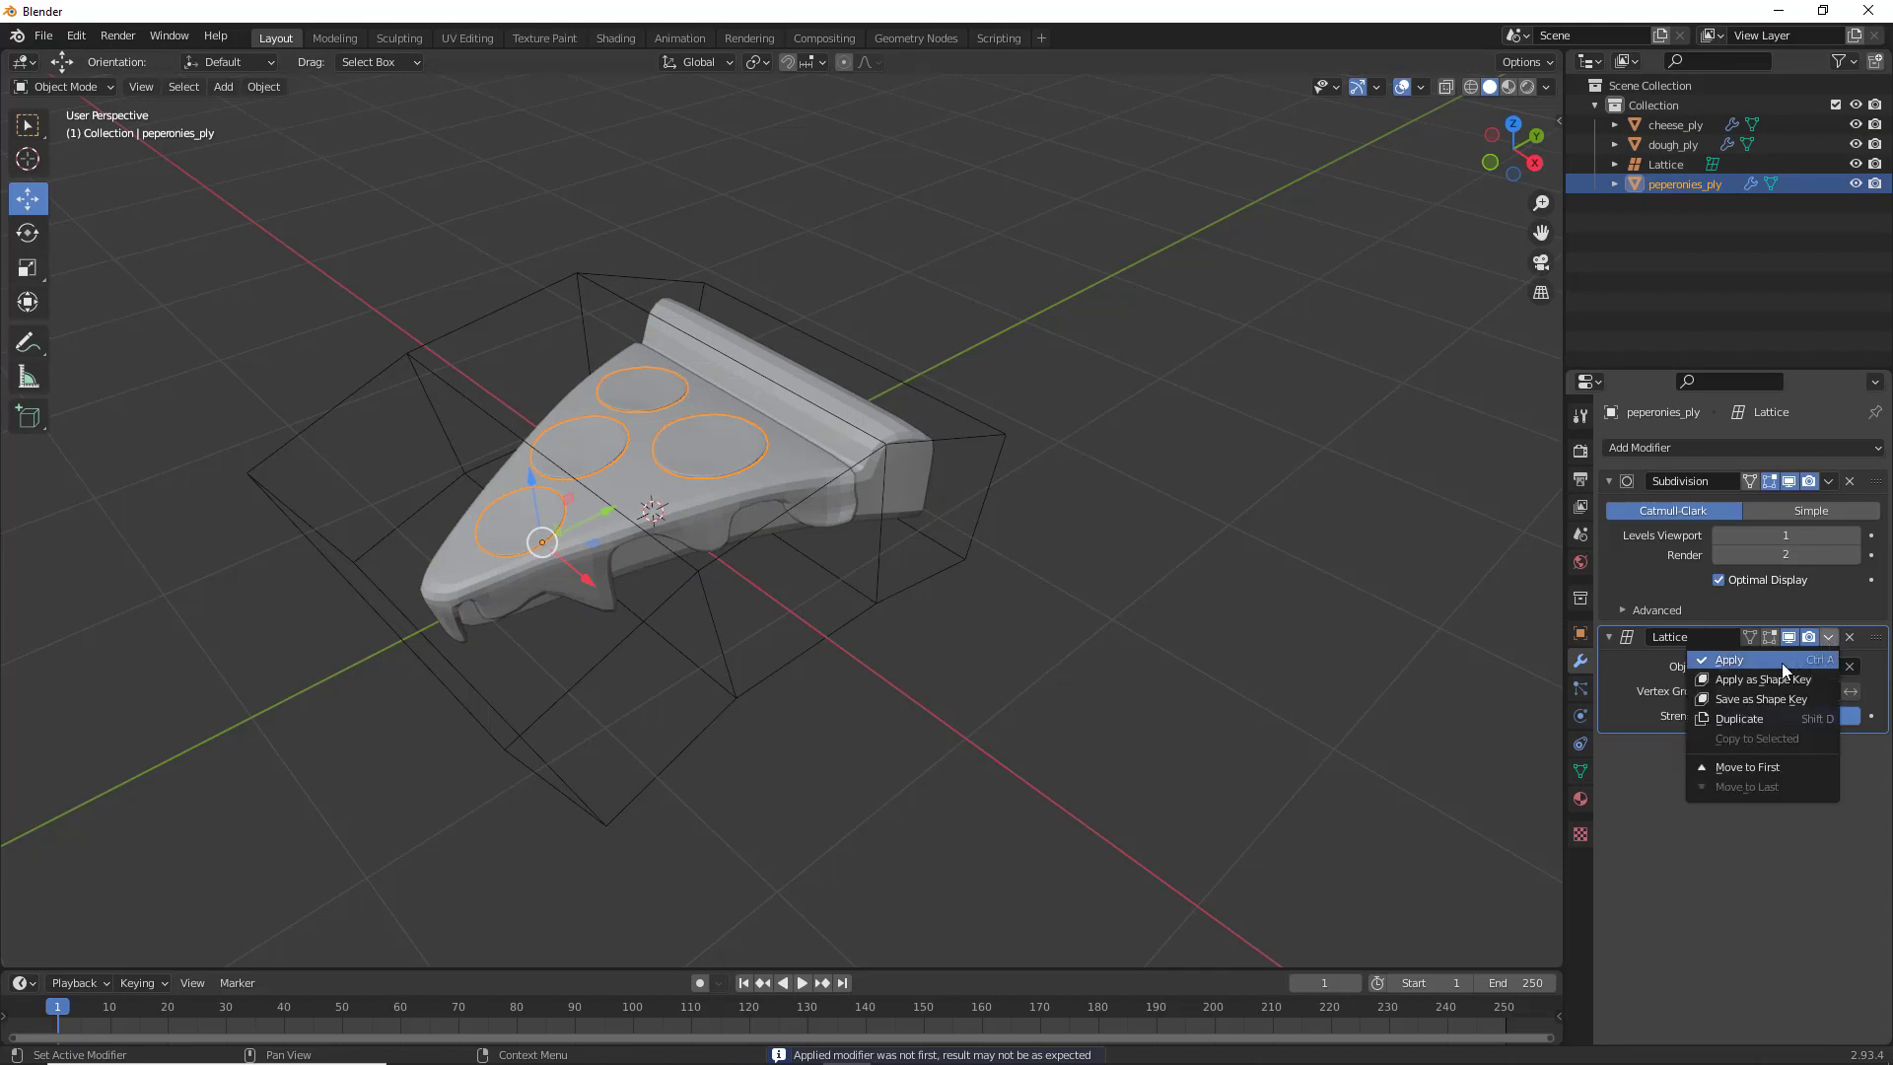
click(1783, 661)
Apply the Lattice modifier on cheese_ply
click(771, 476)
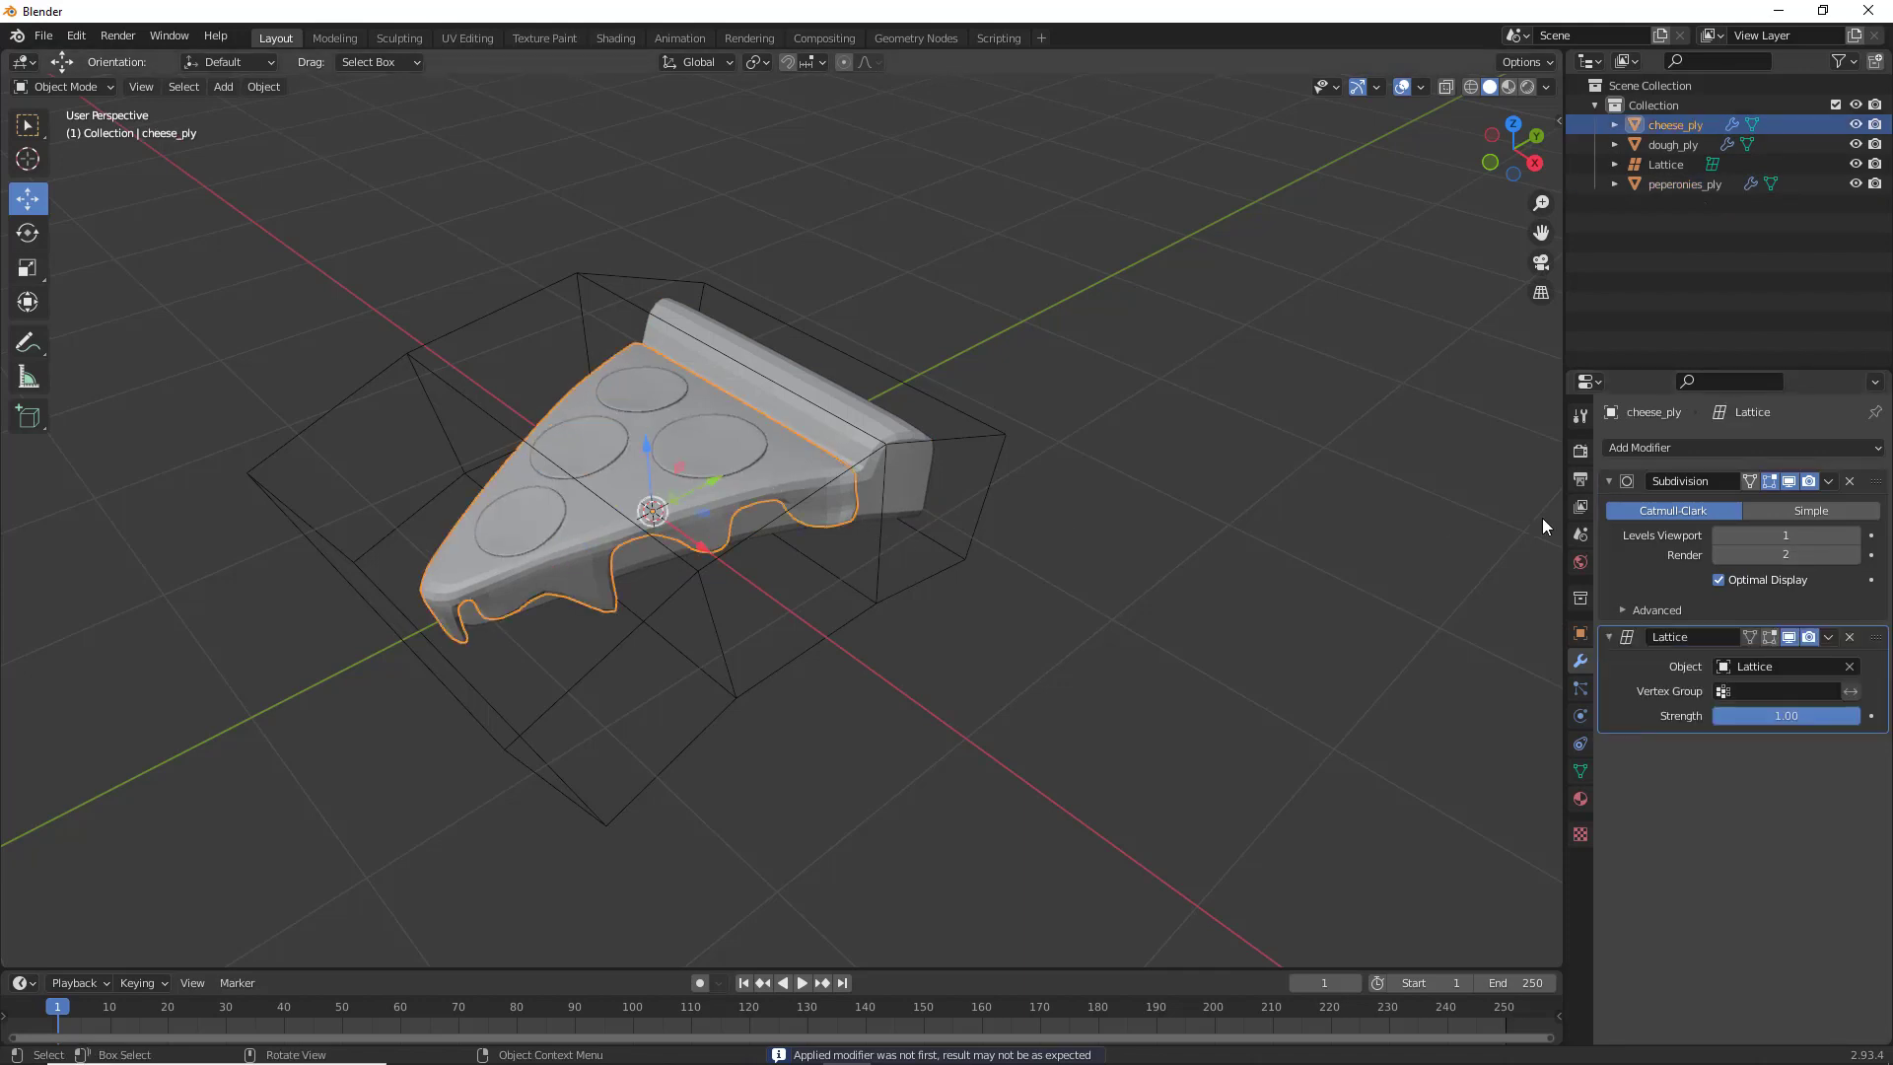
click(1830, 637)
click(1790, 658)
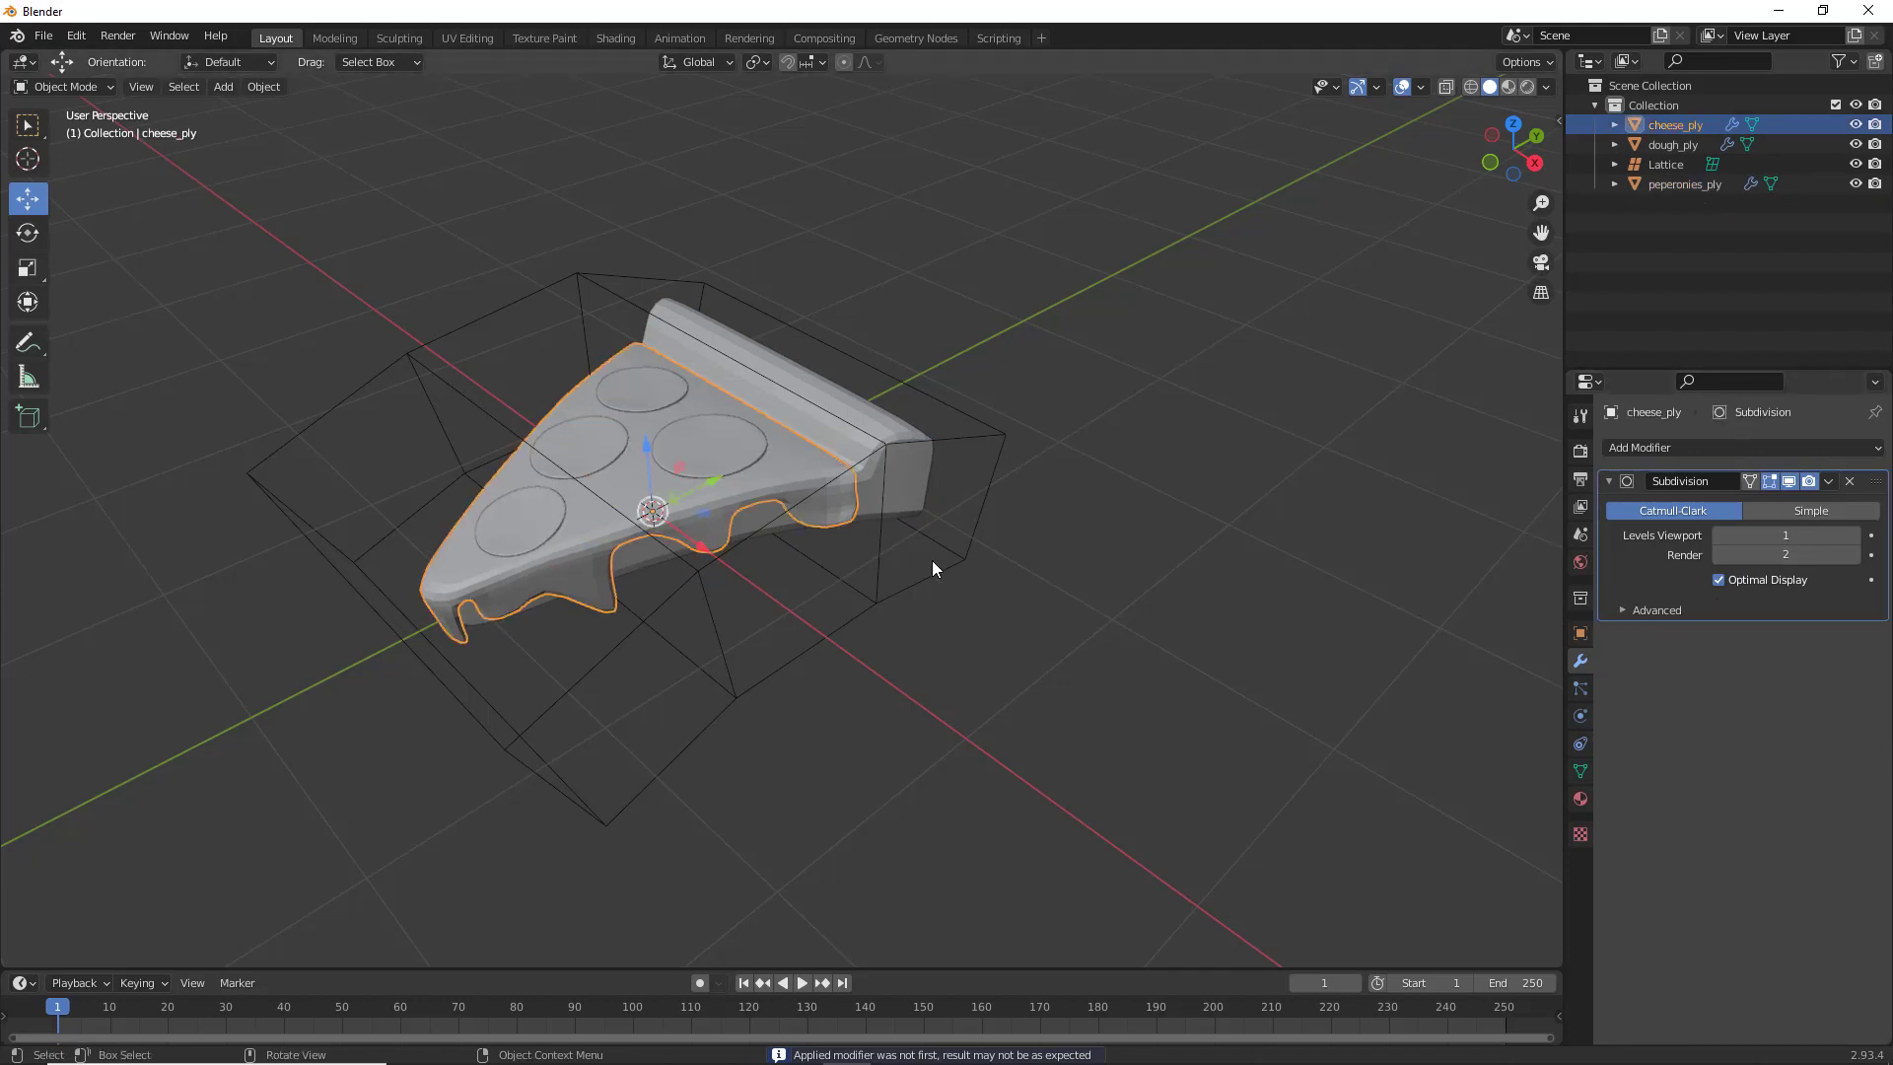
Delete the Lattice object from the scene
click(876, 530)
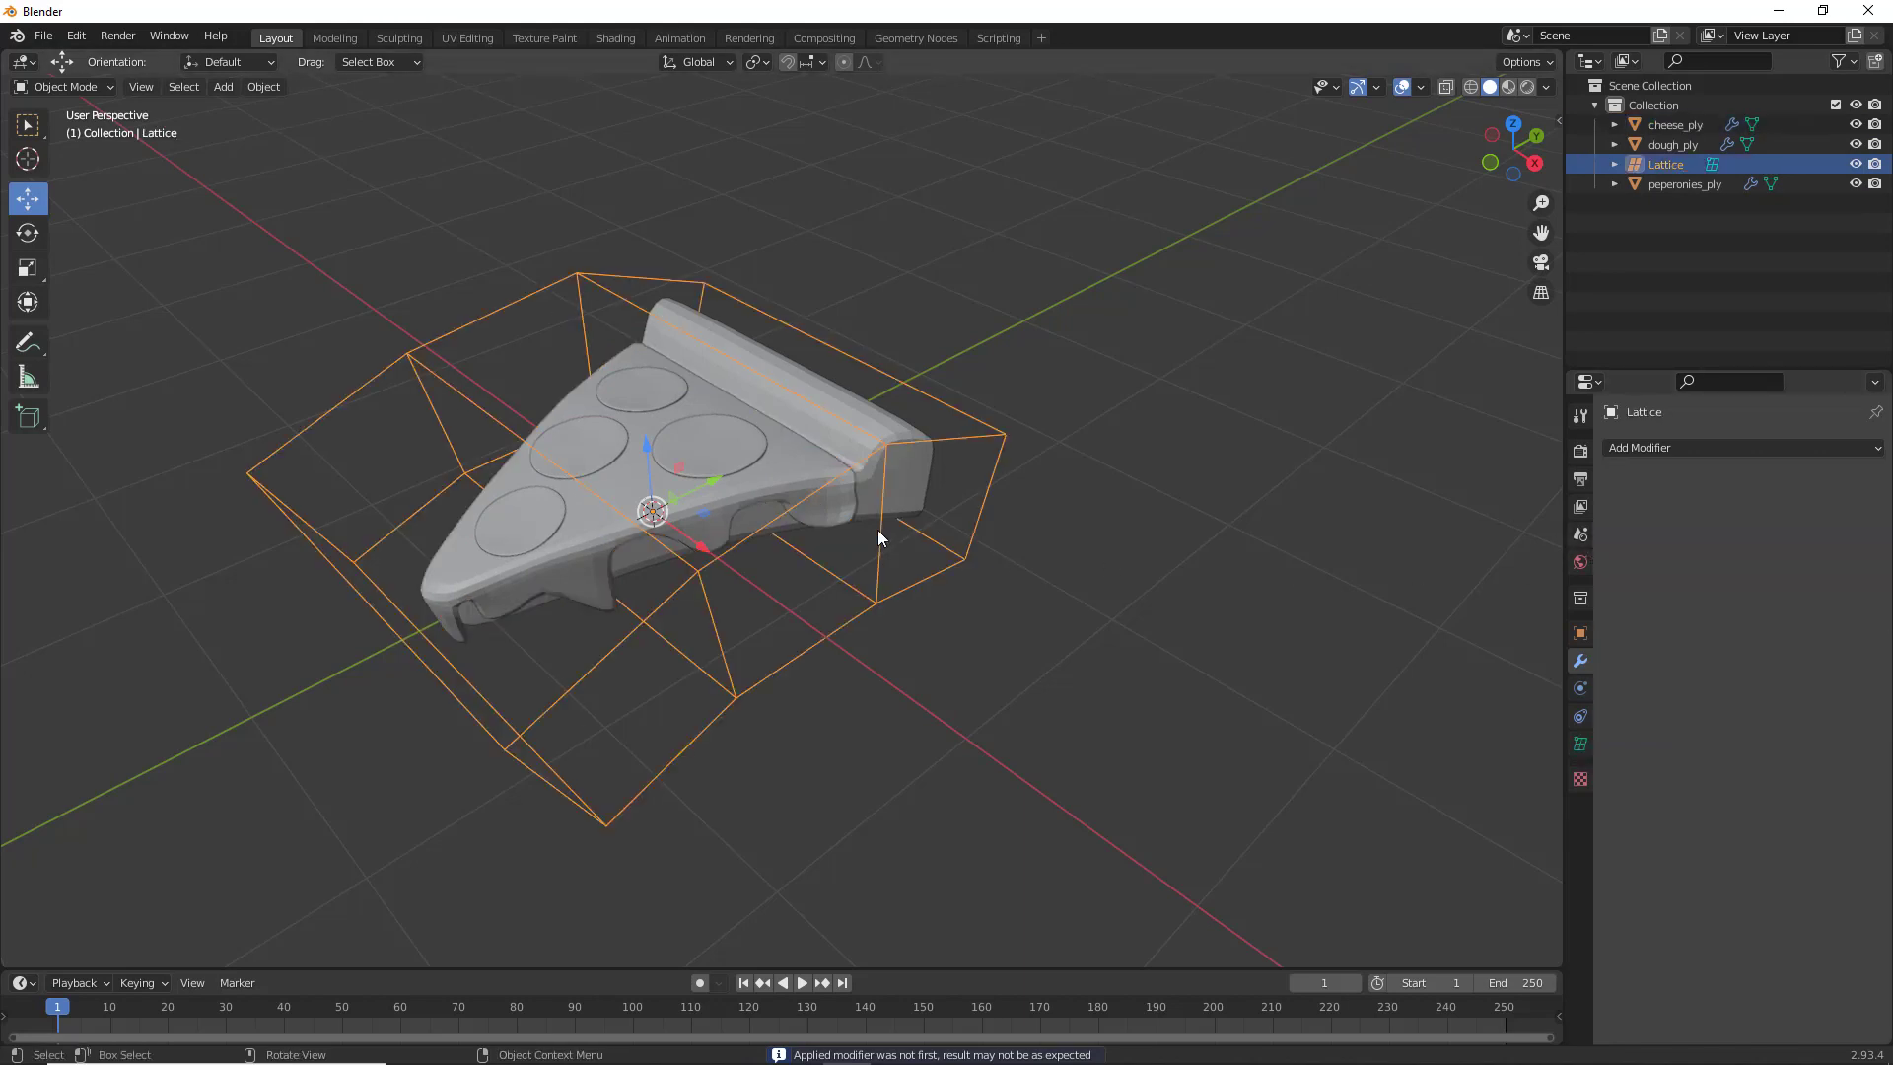
key(Delete)
middle_drag(877, 530, 780, 576)
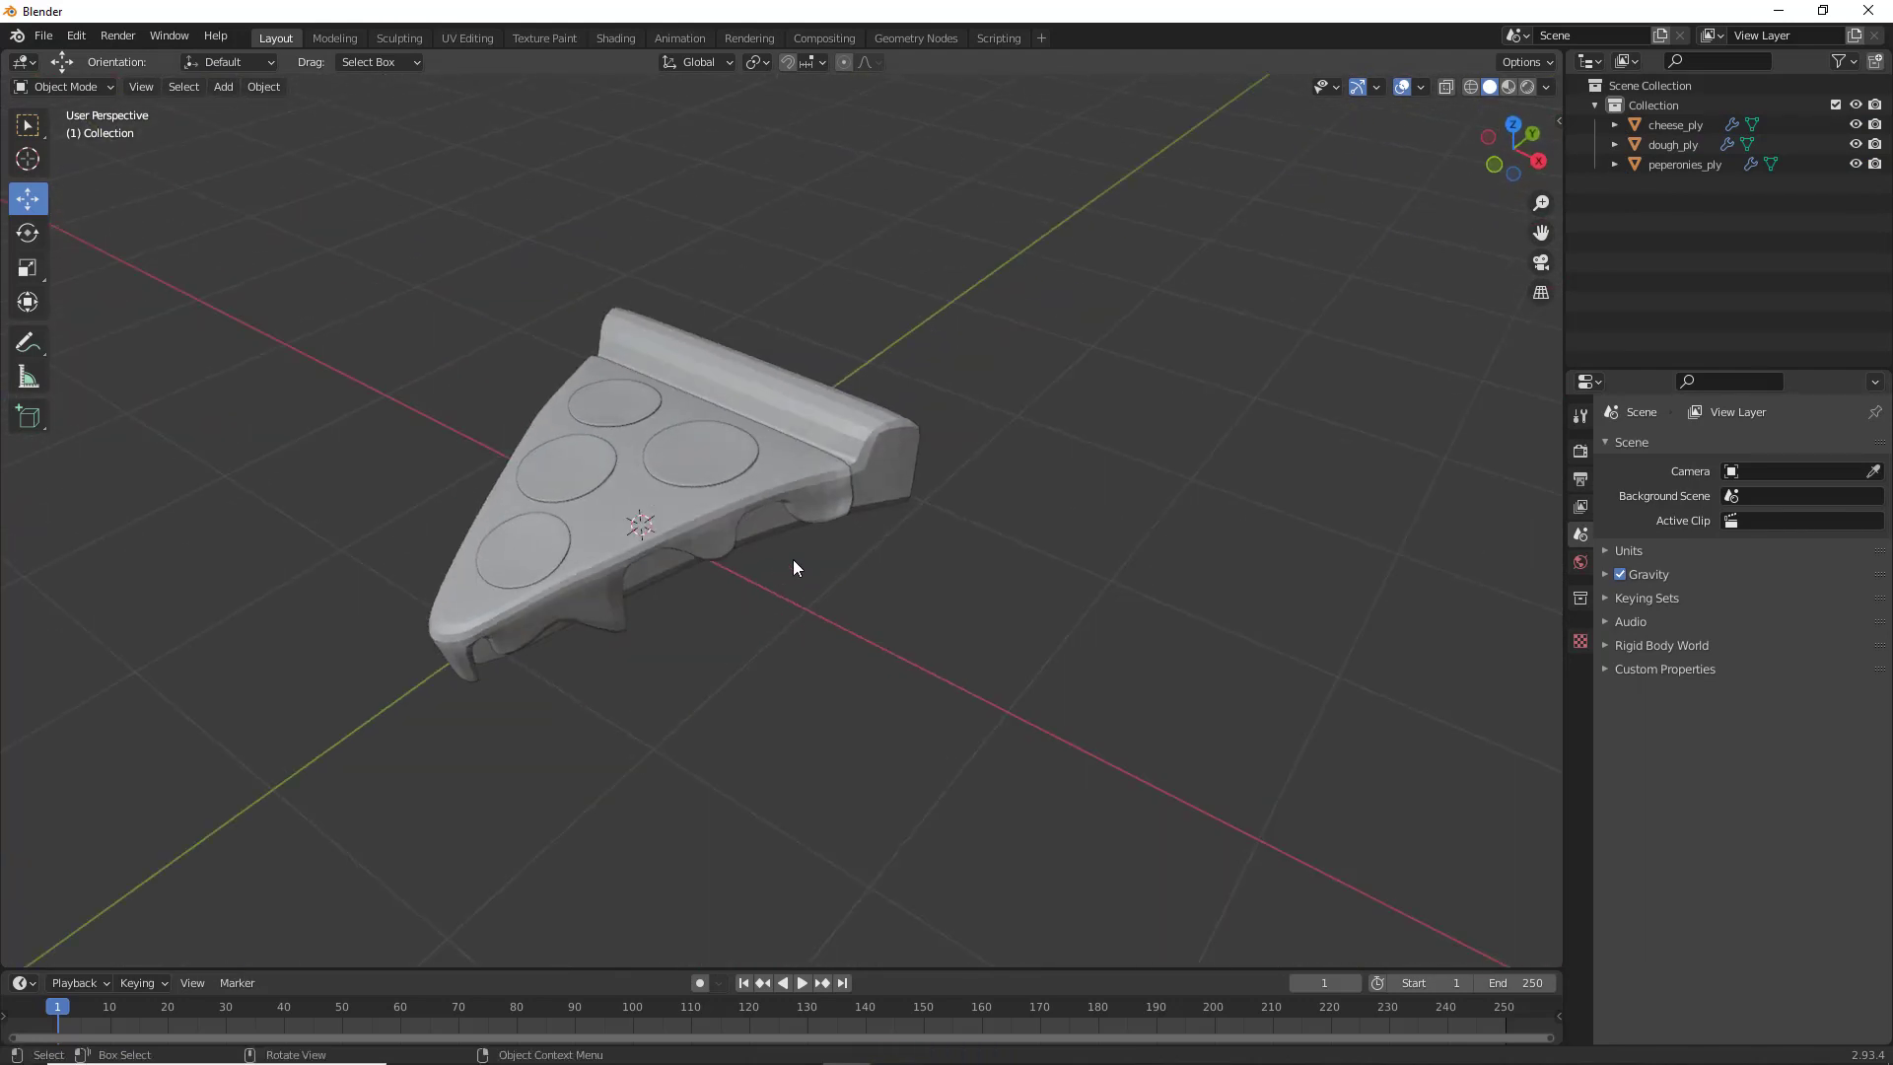